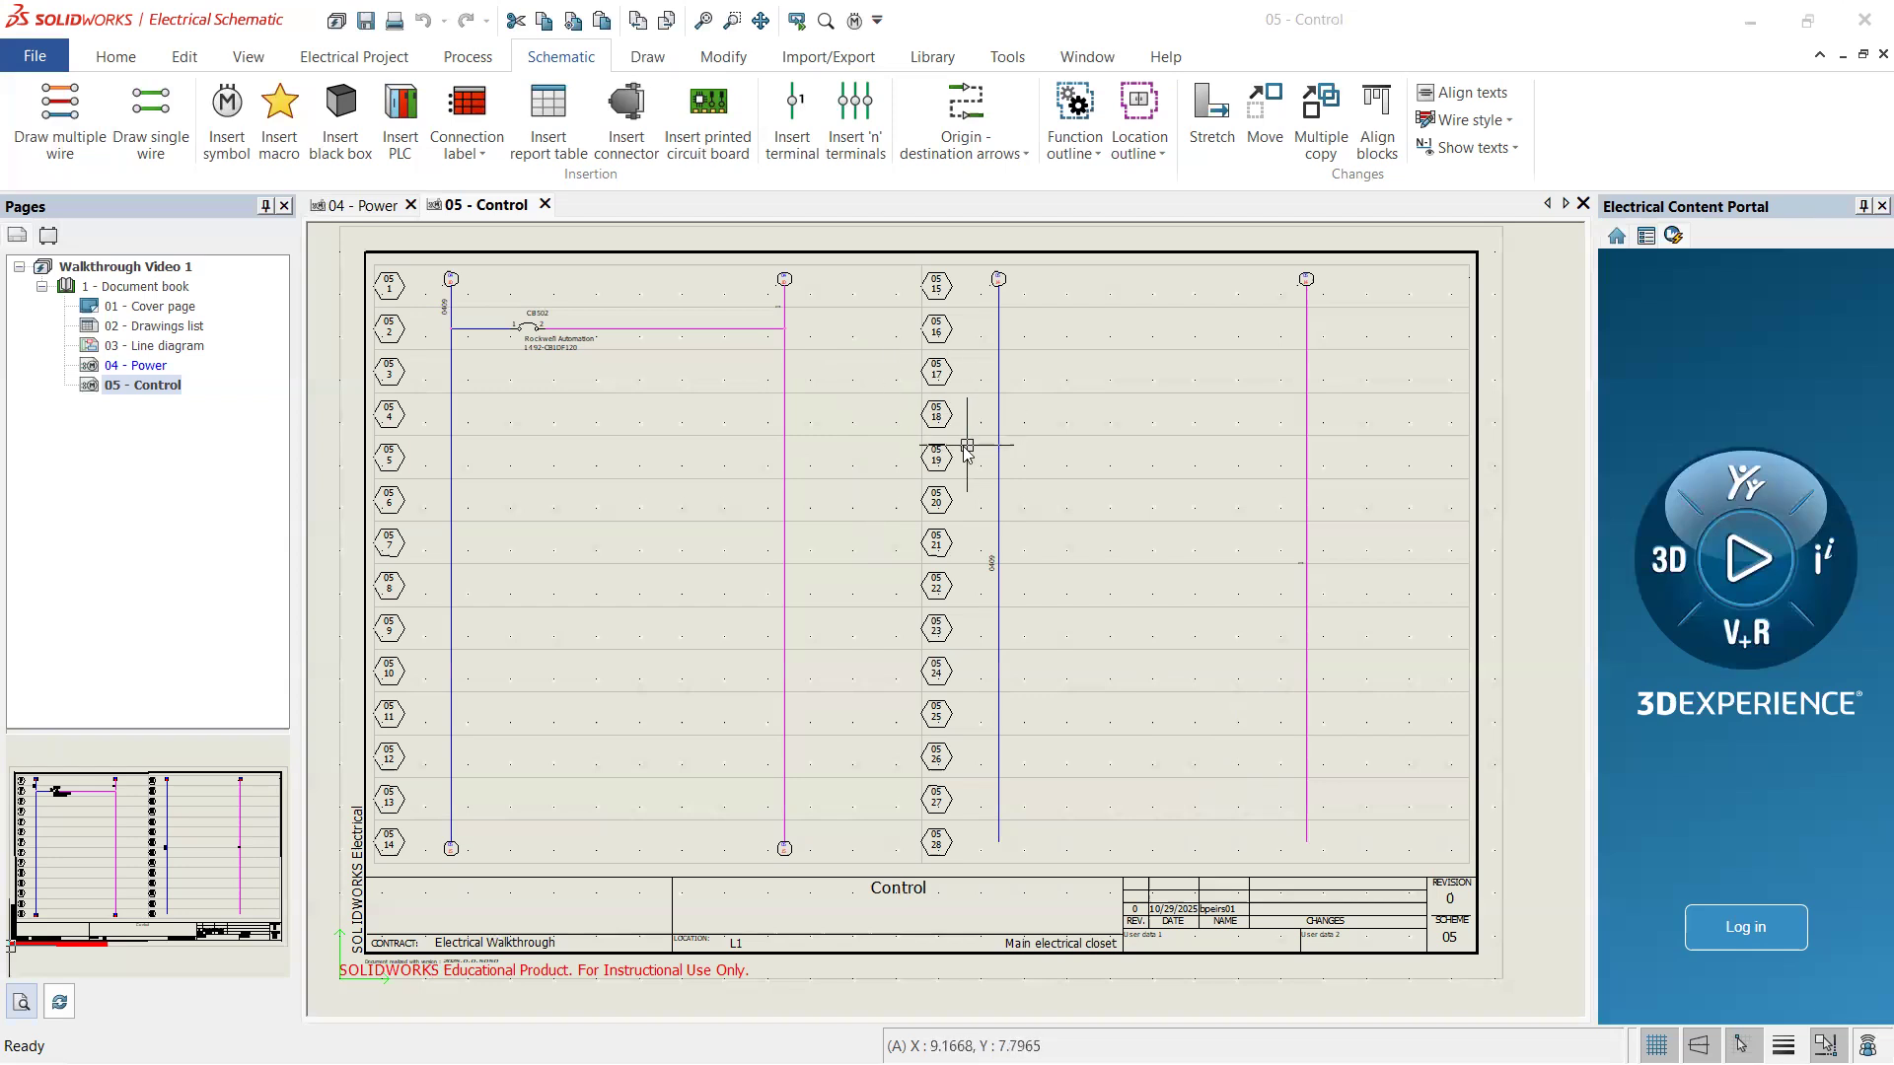
- Switch to the Chrome browser and view the Rockwell Automation product pages for the 5069-IB16 and 5069-OB16 modules
key("alt+Tab")
key("alt+Tab")
key("alt+Tab")
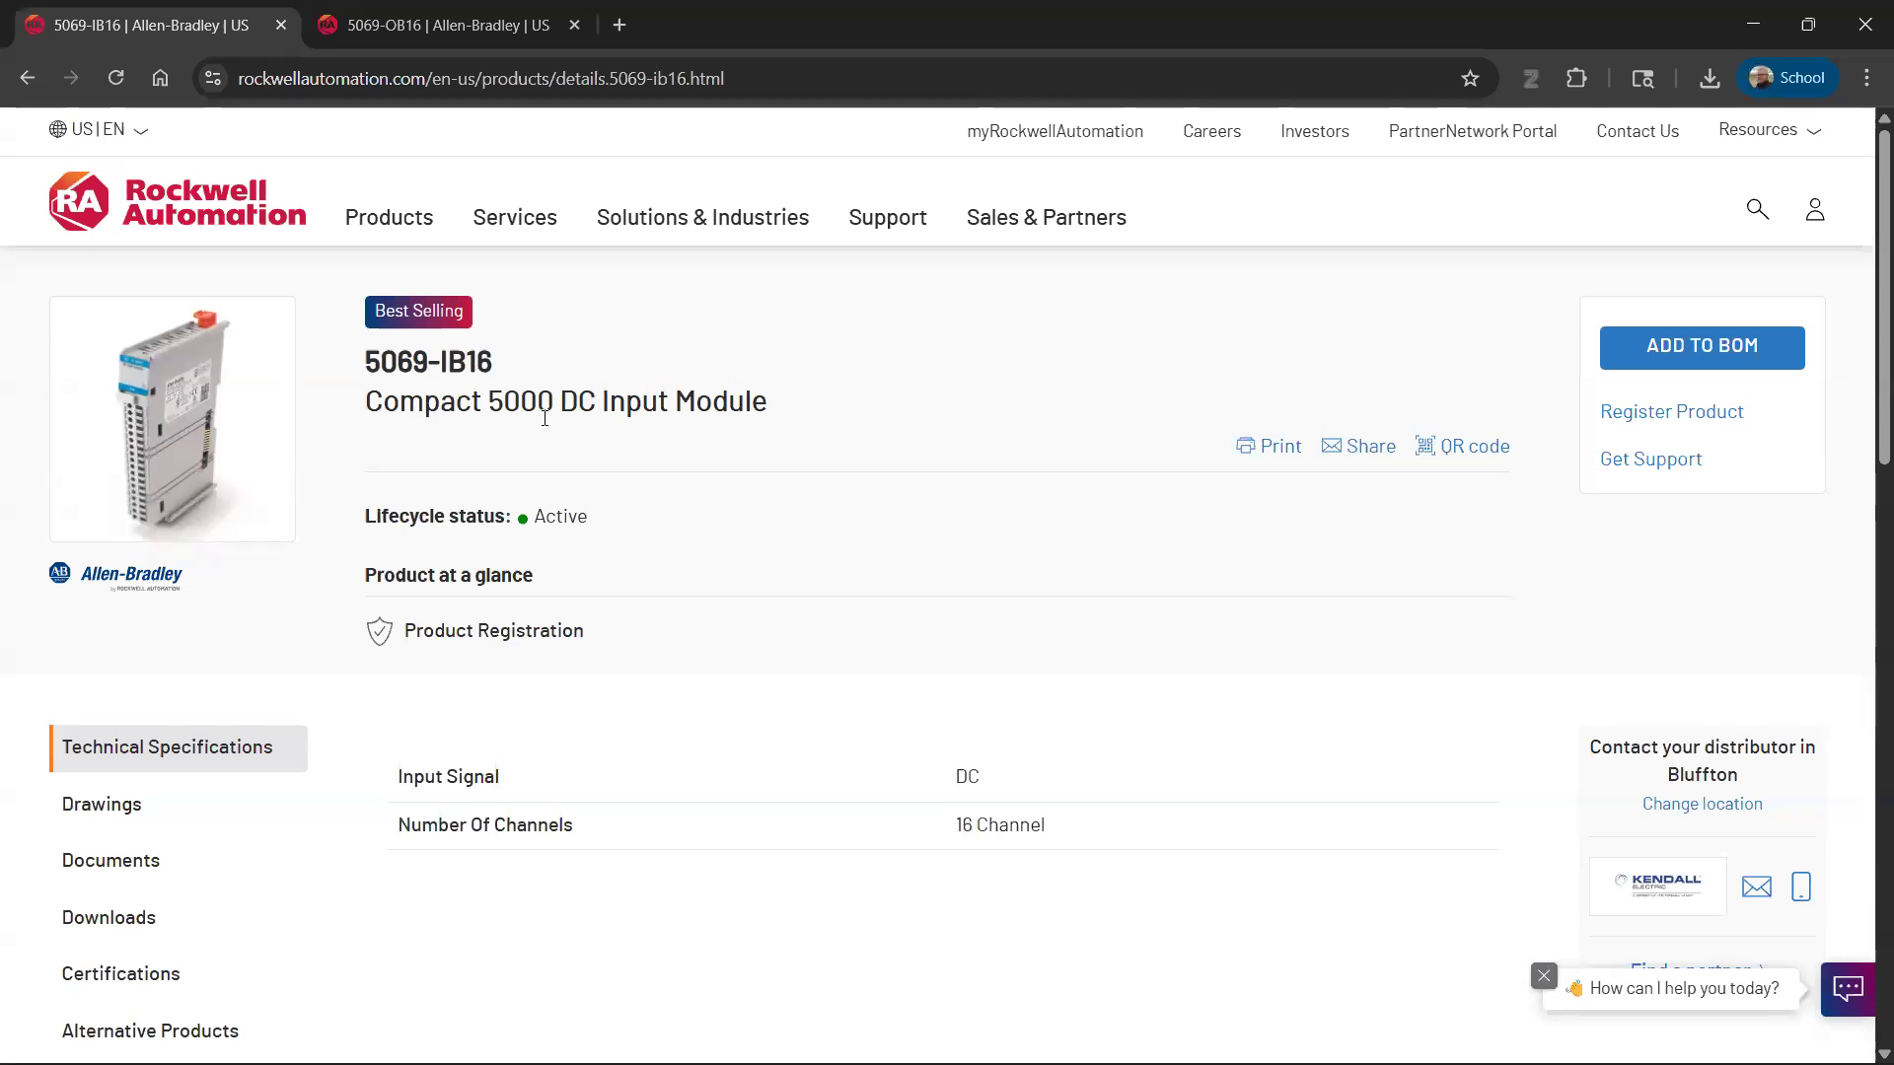
left_click(454, 37)
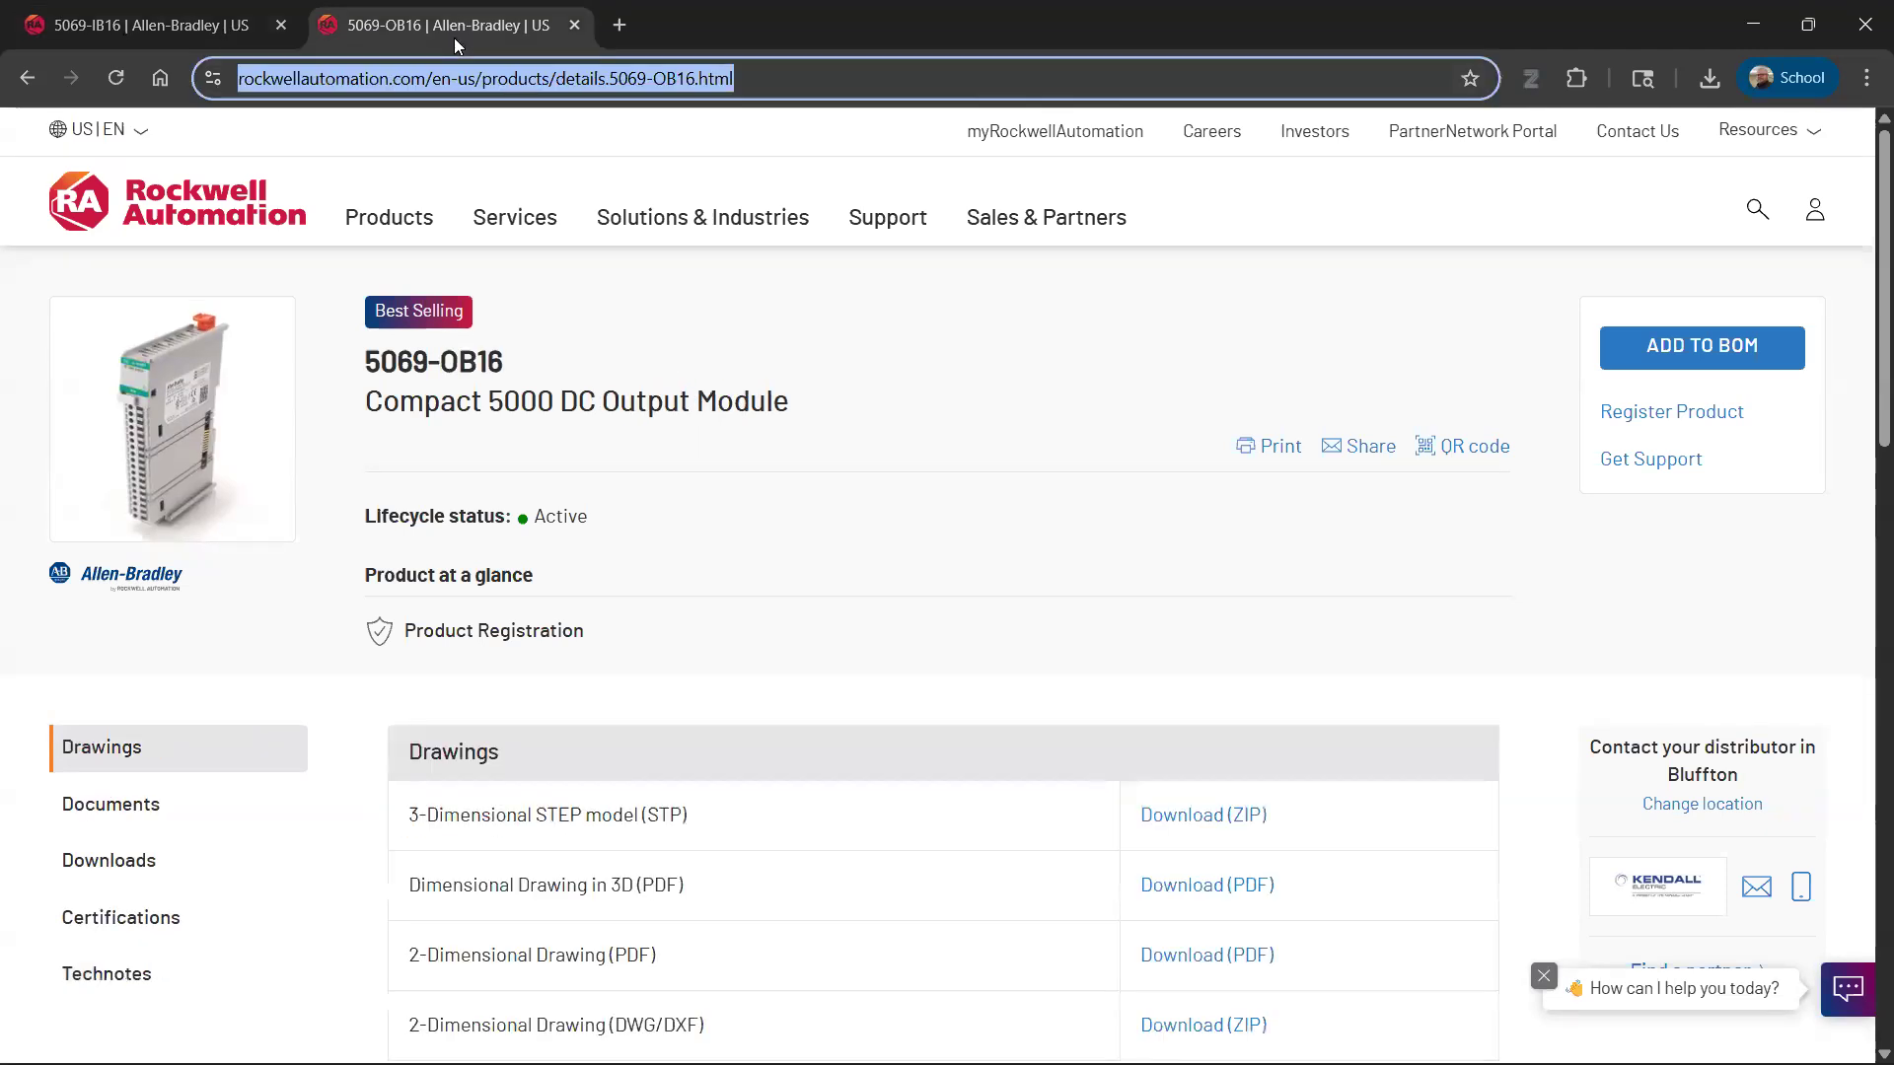
left_click(205, 40)
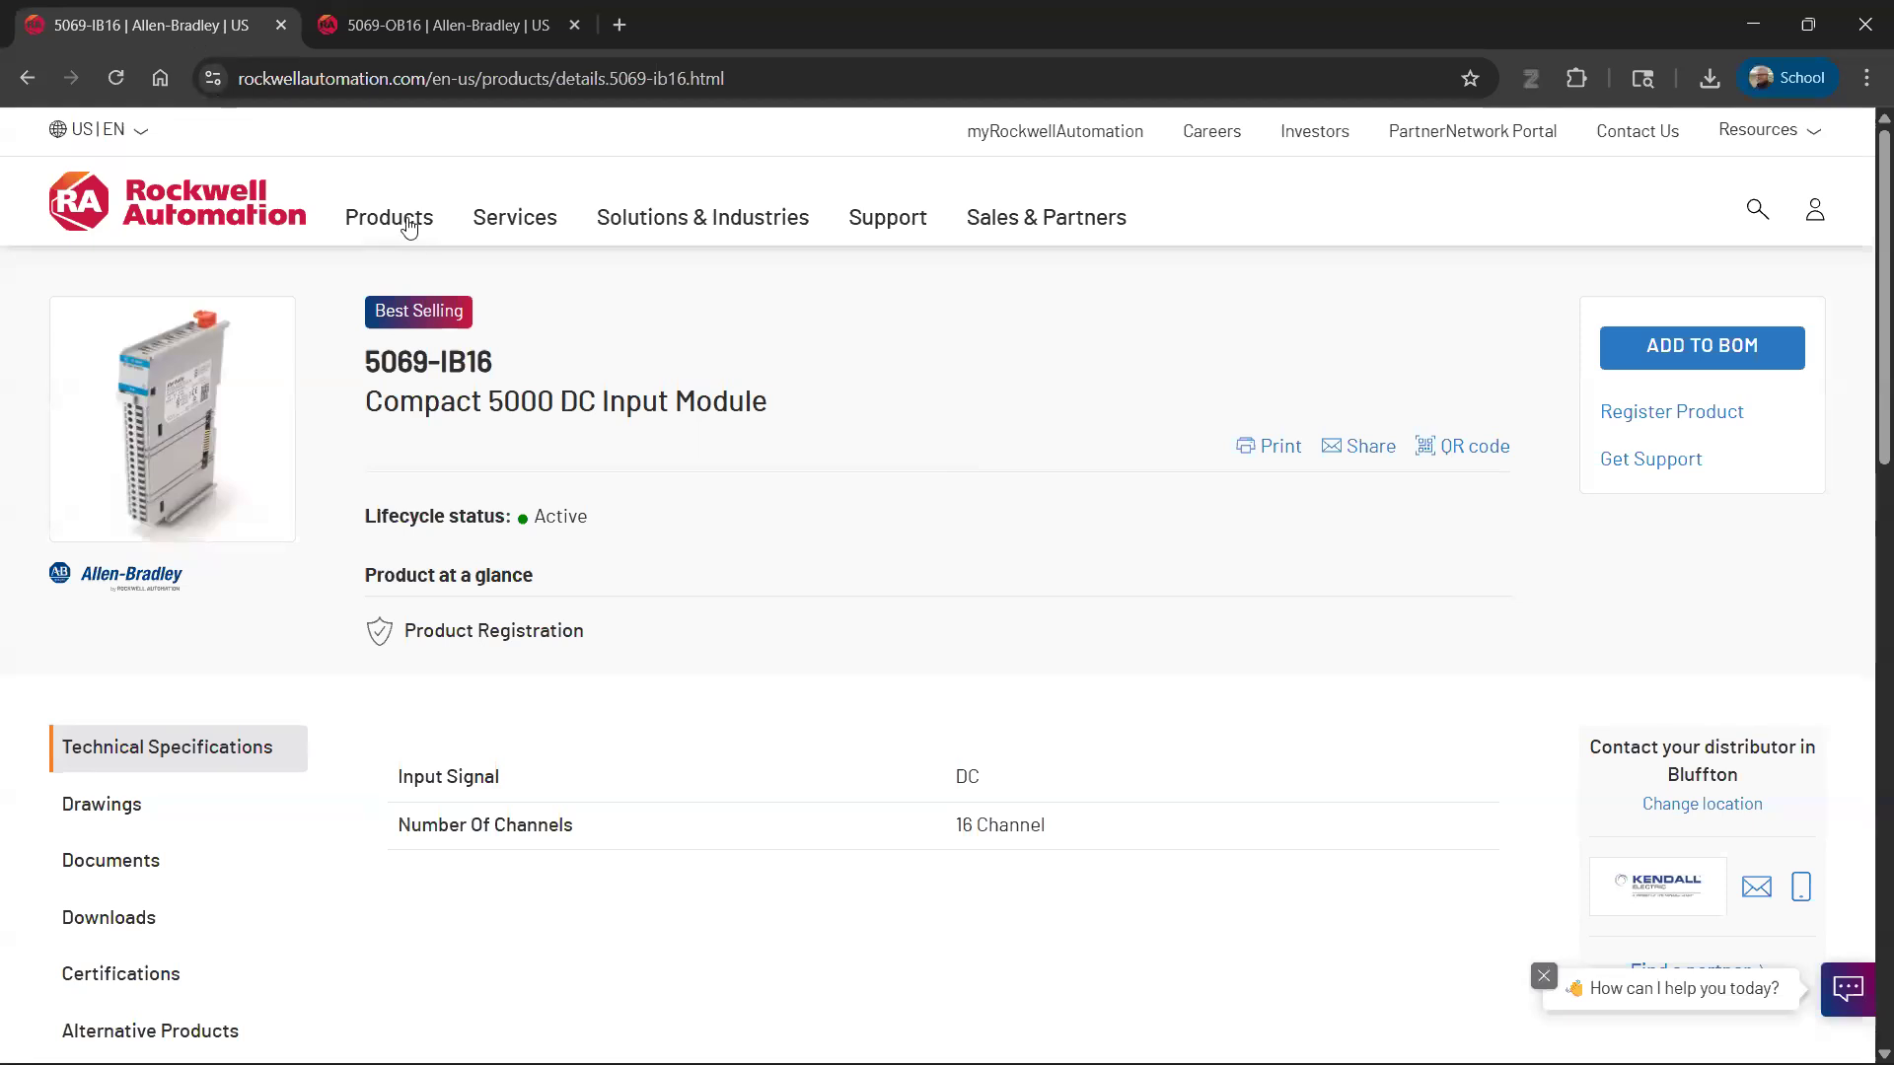
left_click(446, 38)
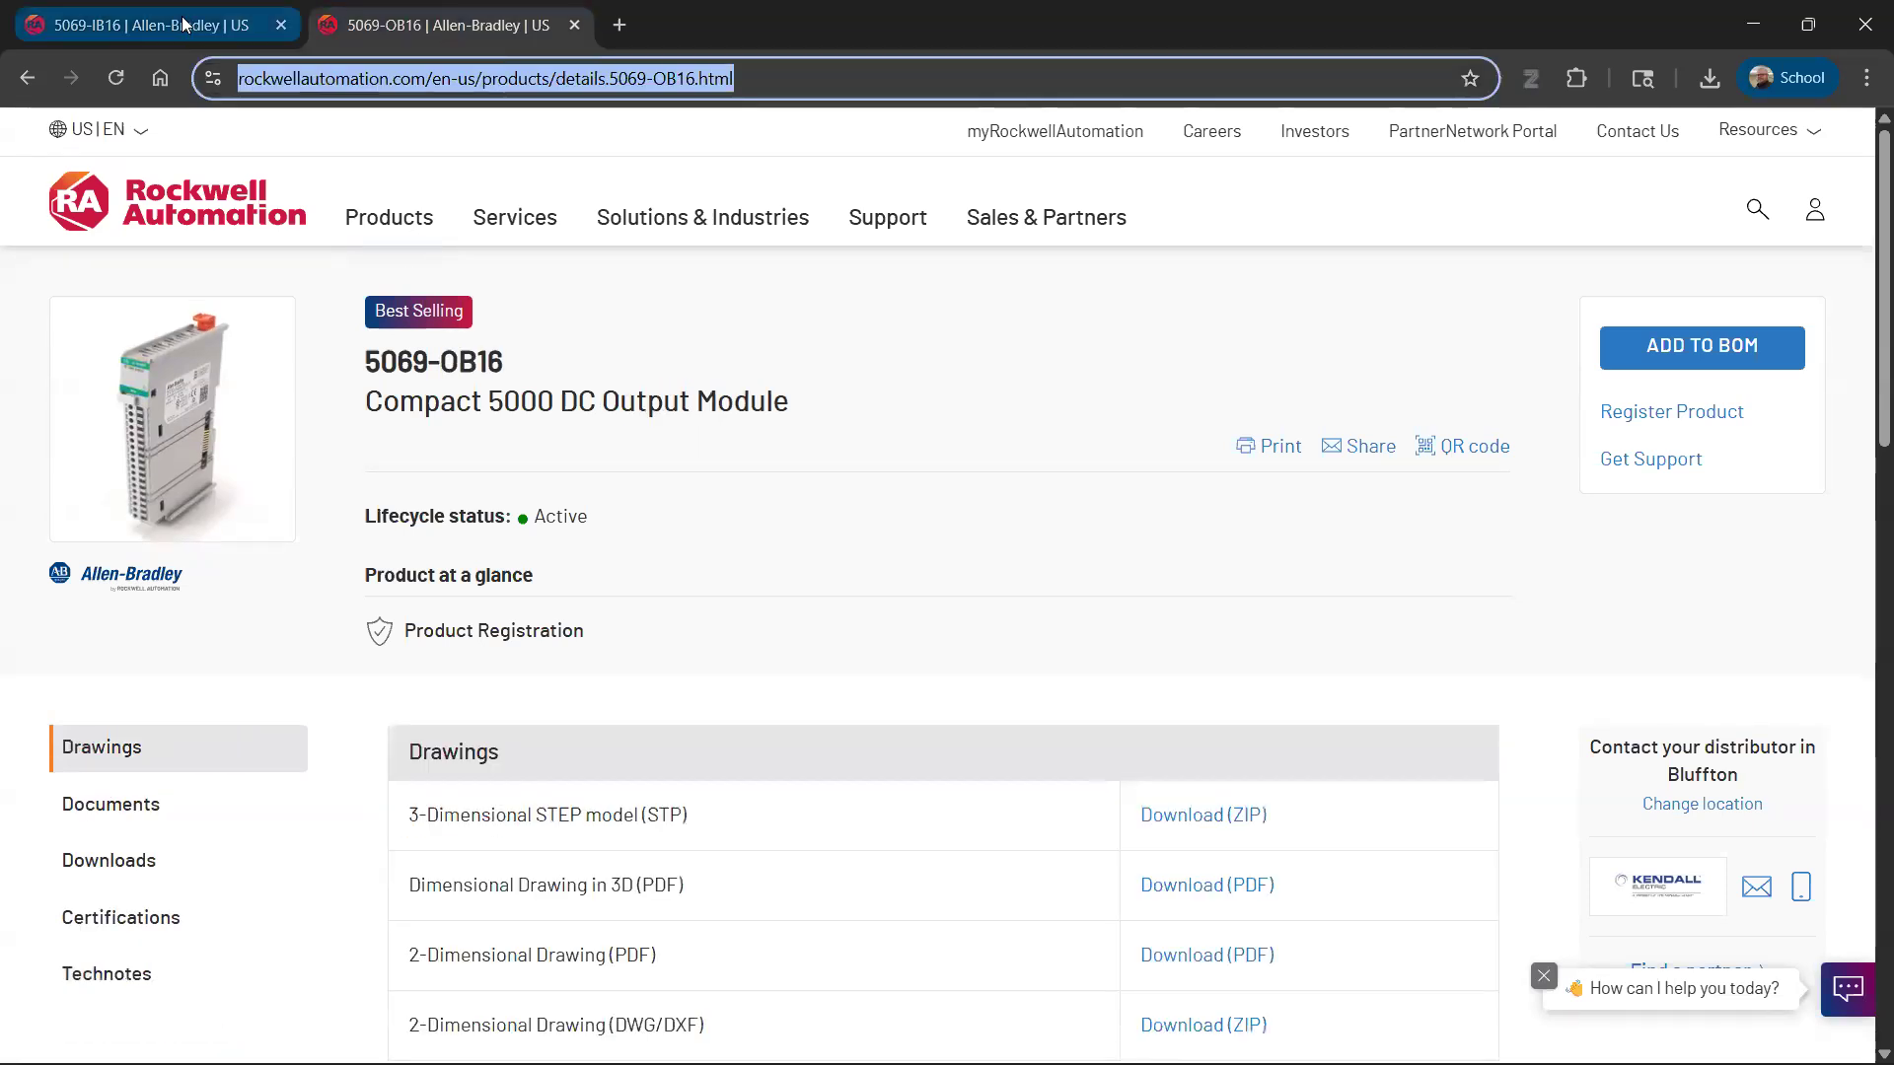
mouse_move(183, 24)
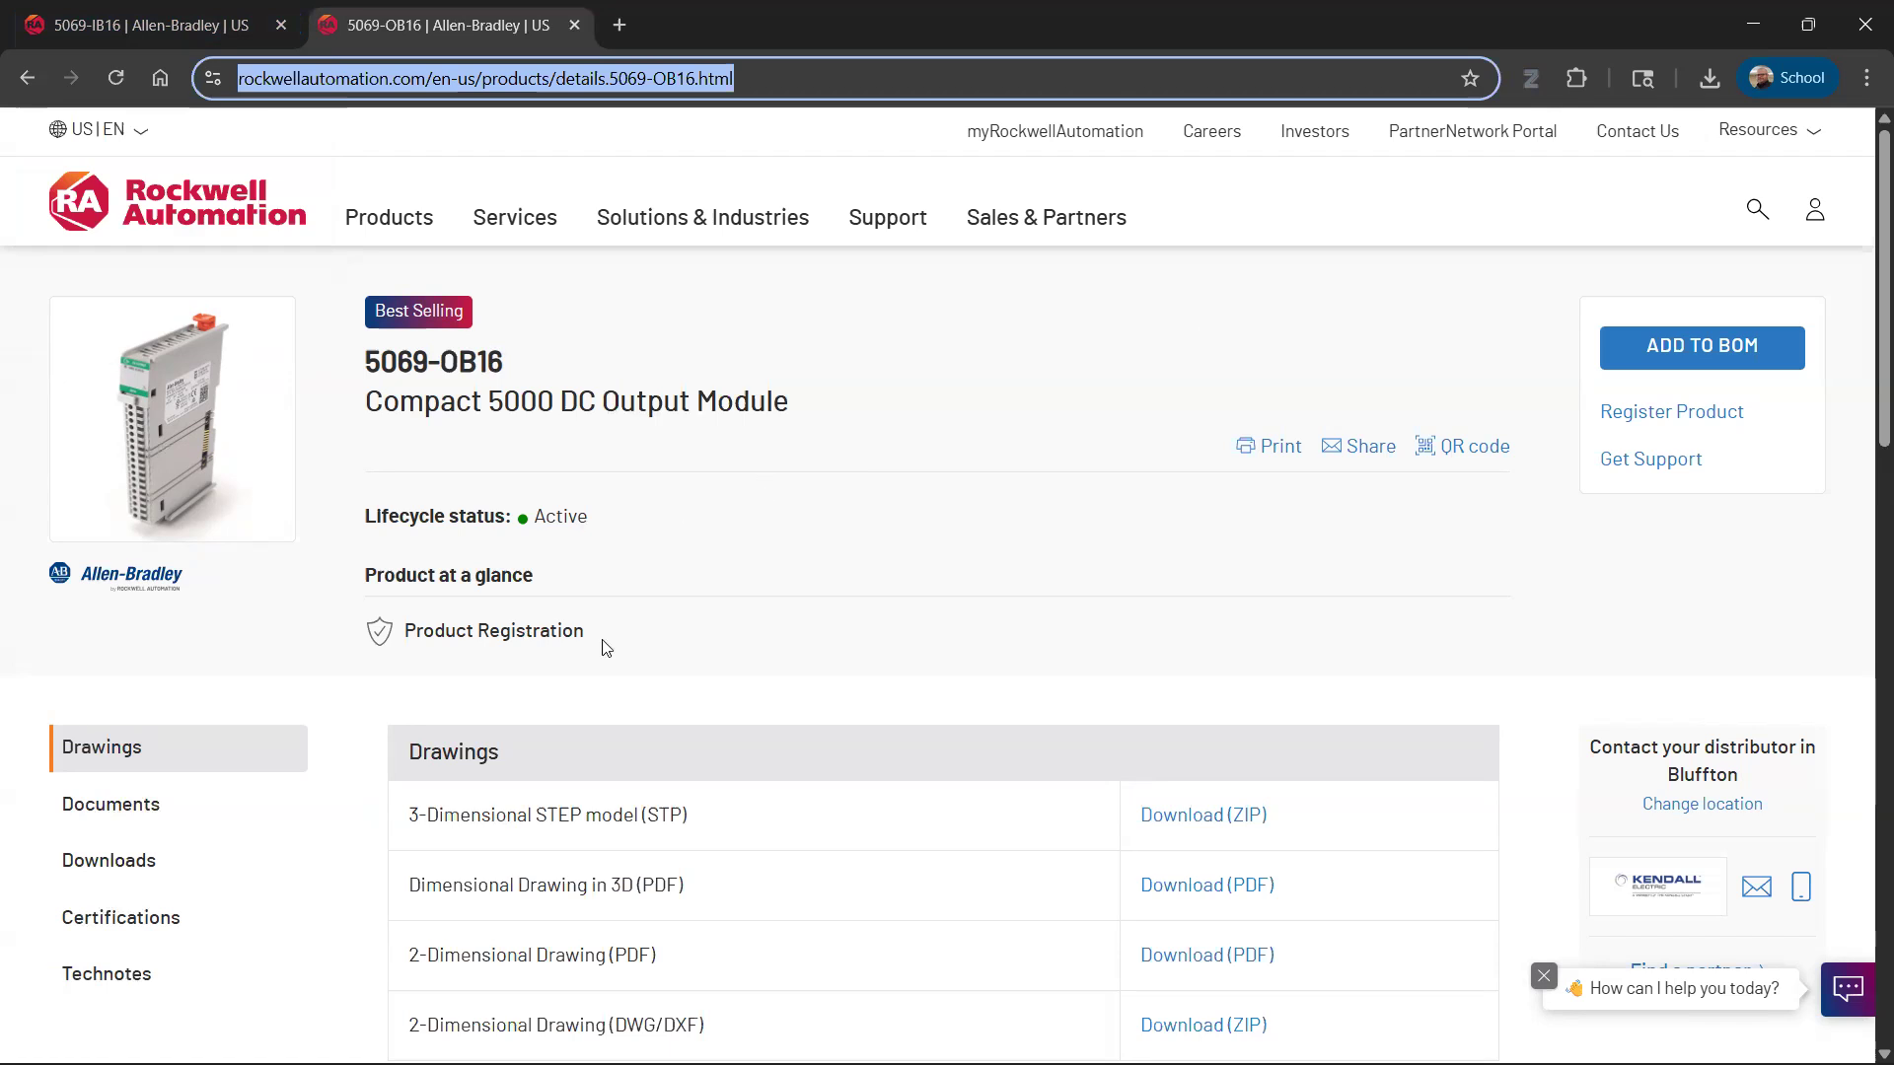
- Look over the 5069-OB16 product page and its list of available drawings
scroll(607, 646, "down", 2)
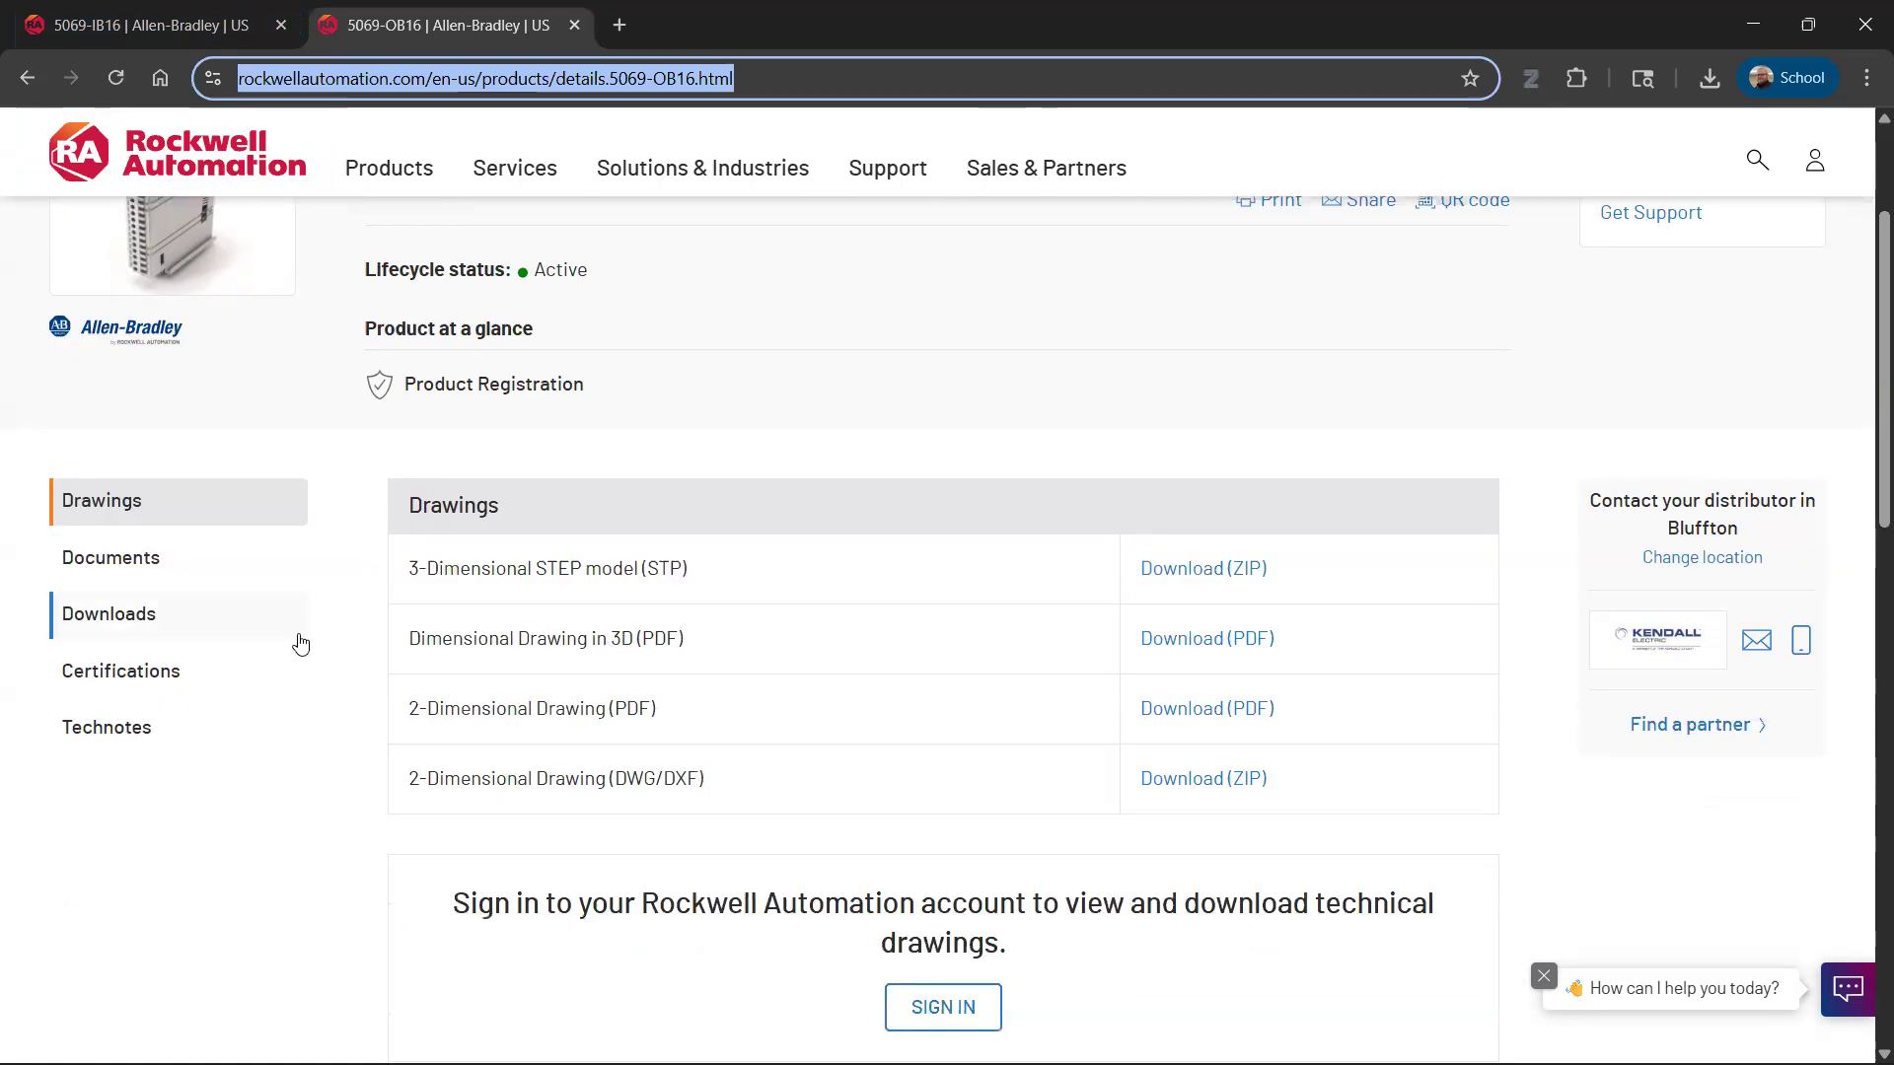
scroll(674, 727, "down", 1)
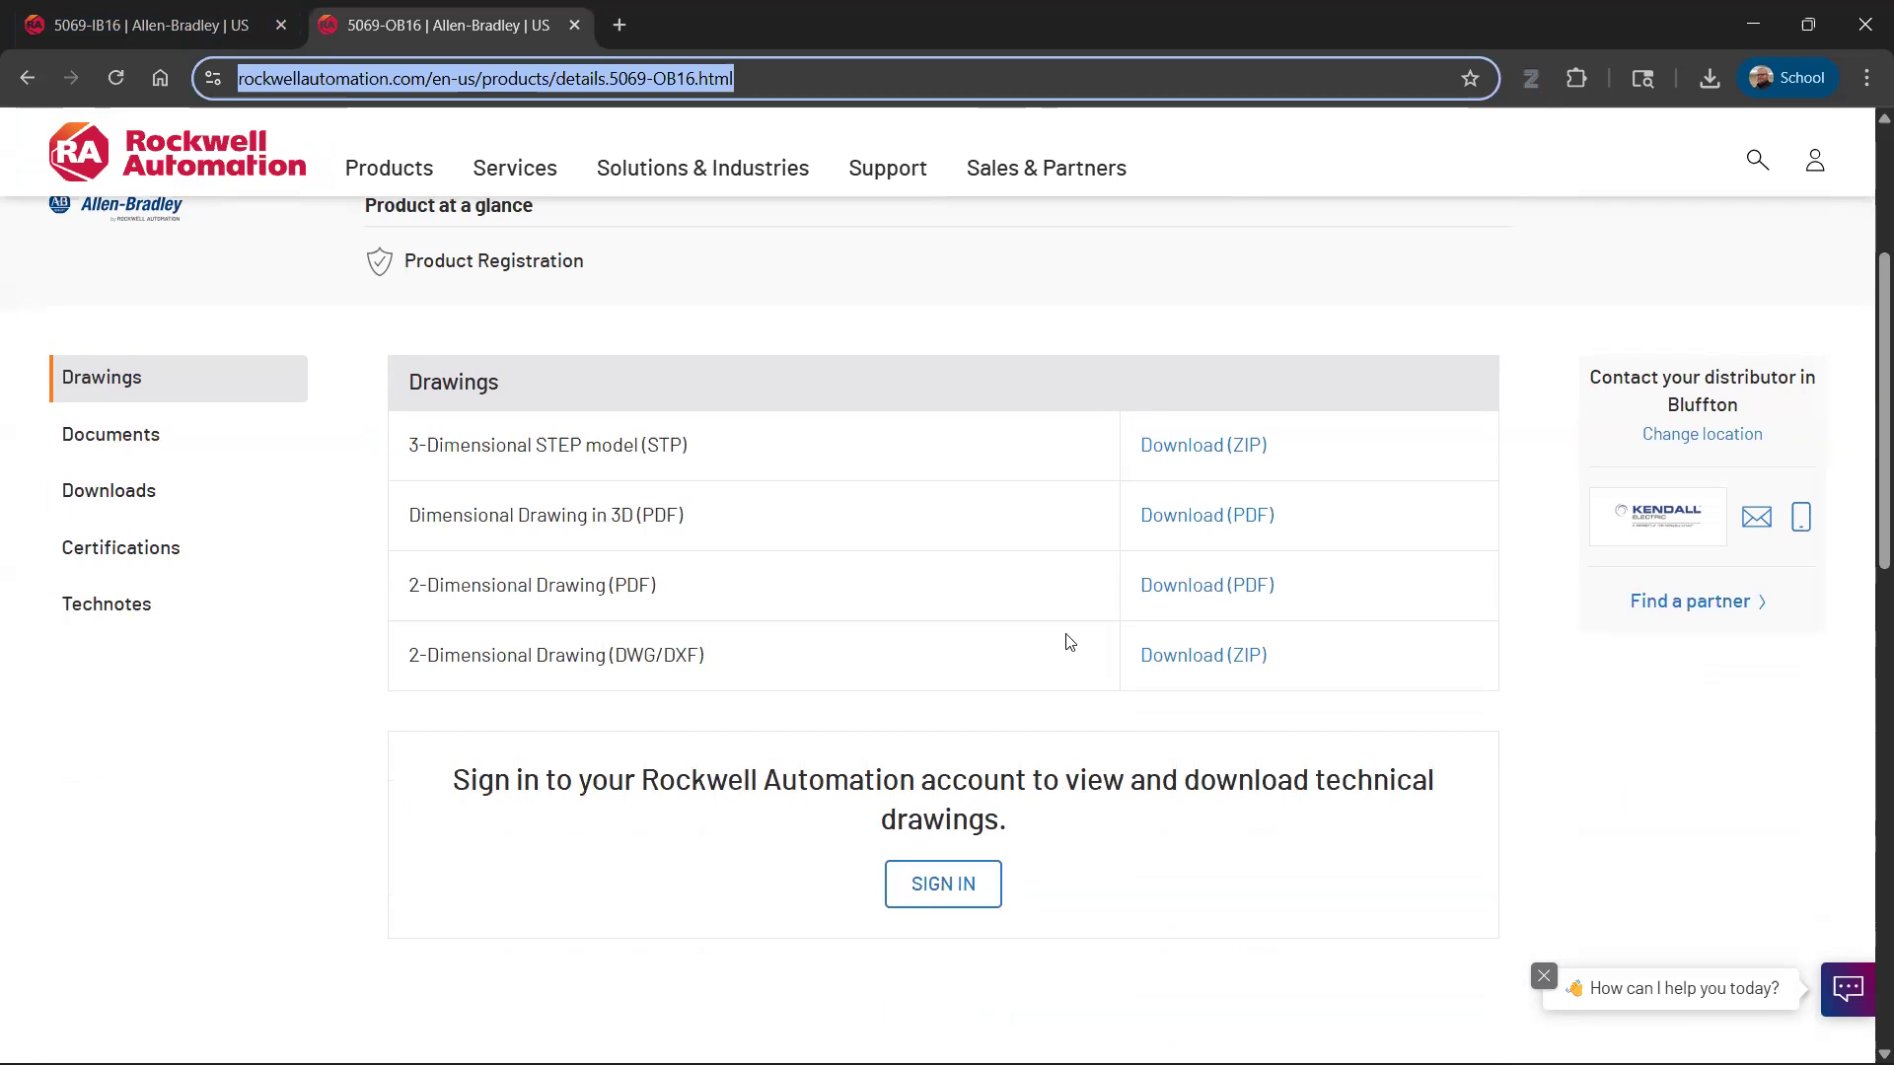
scroll(1573, 399, "up", 3)
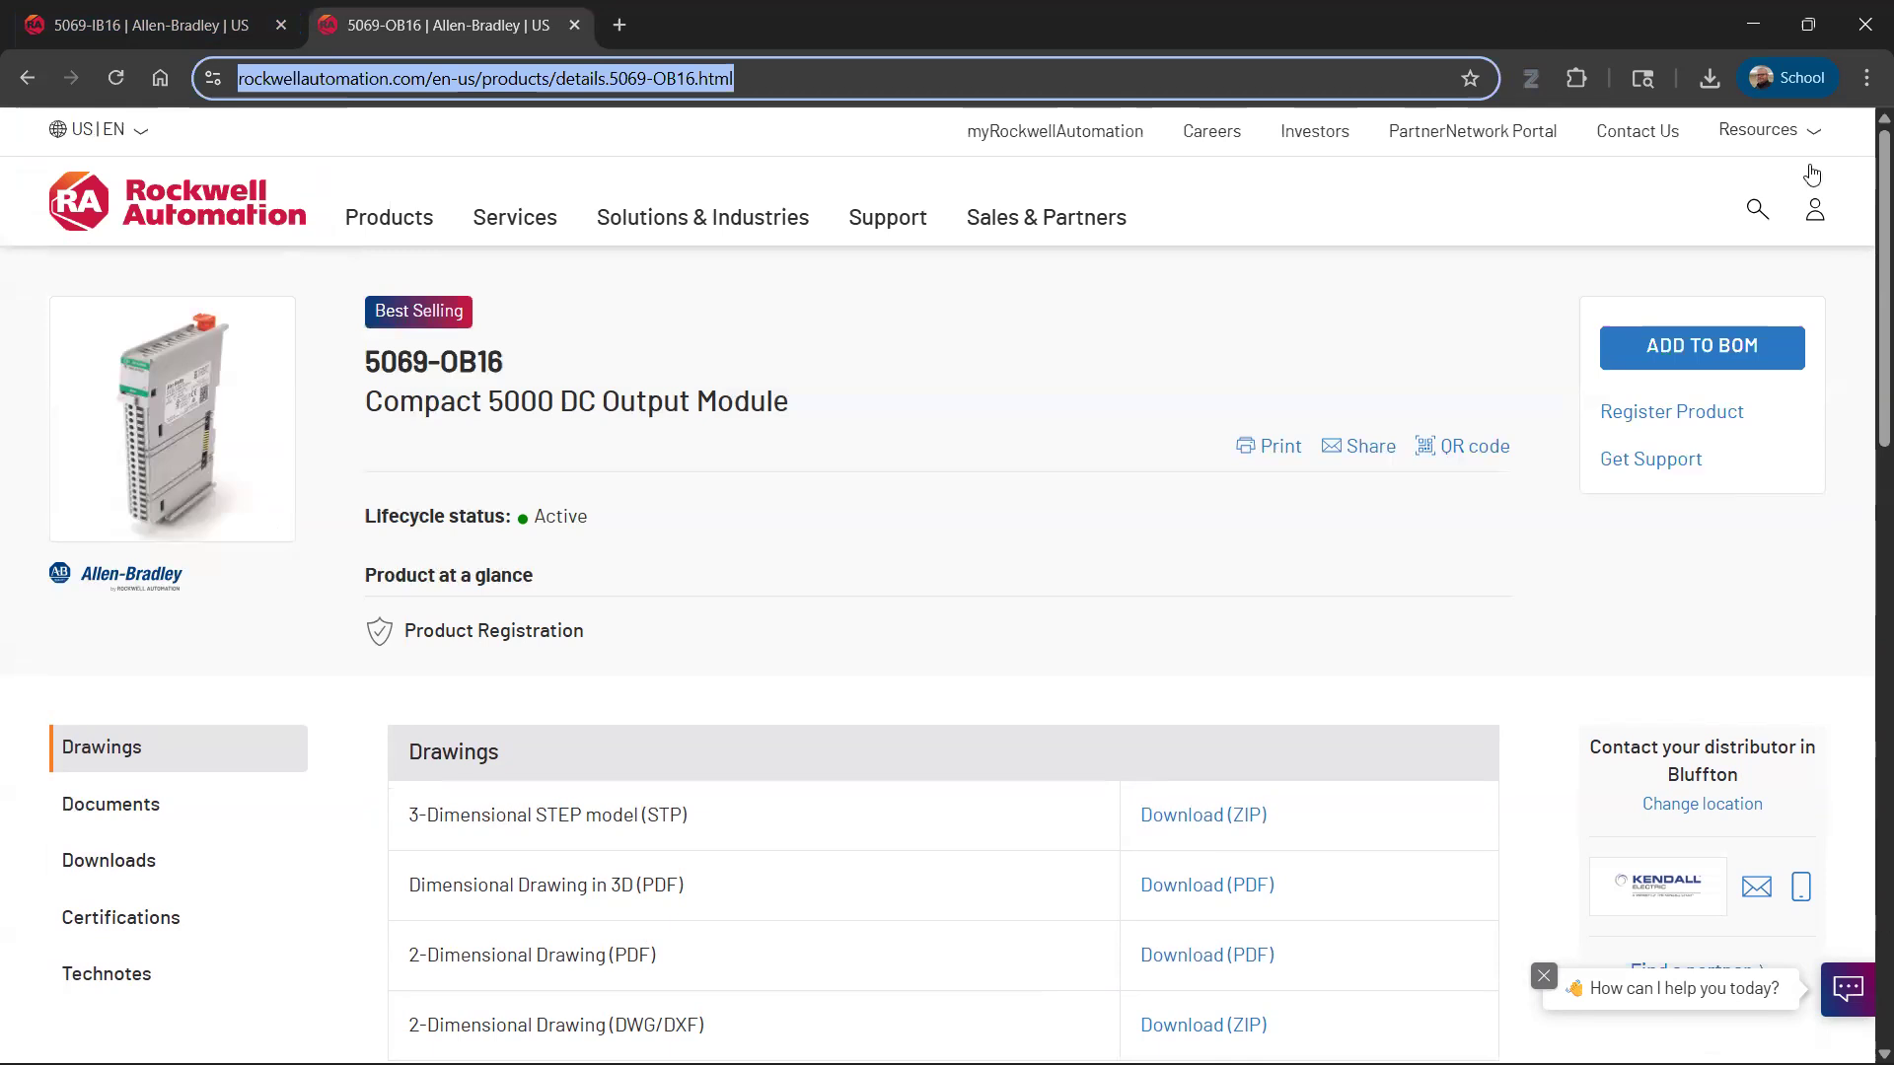
scroll(1813, 170, "down", 1)
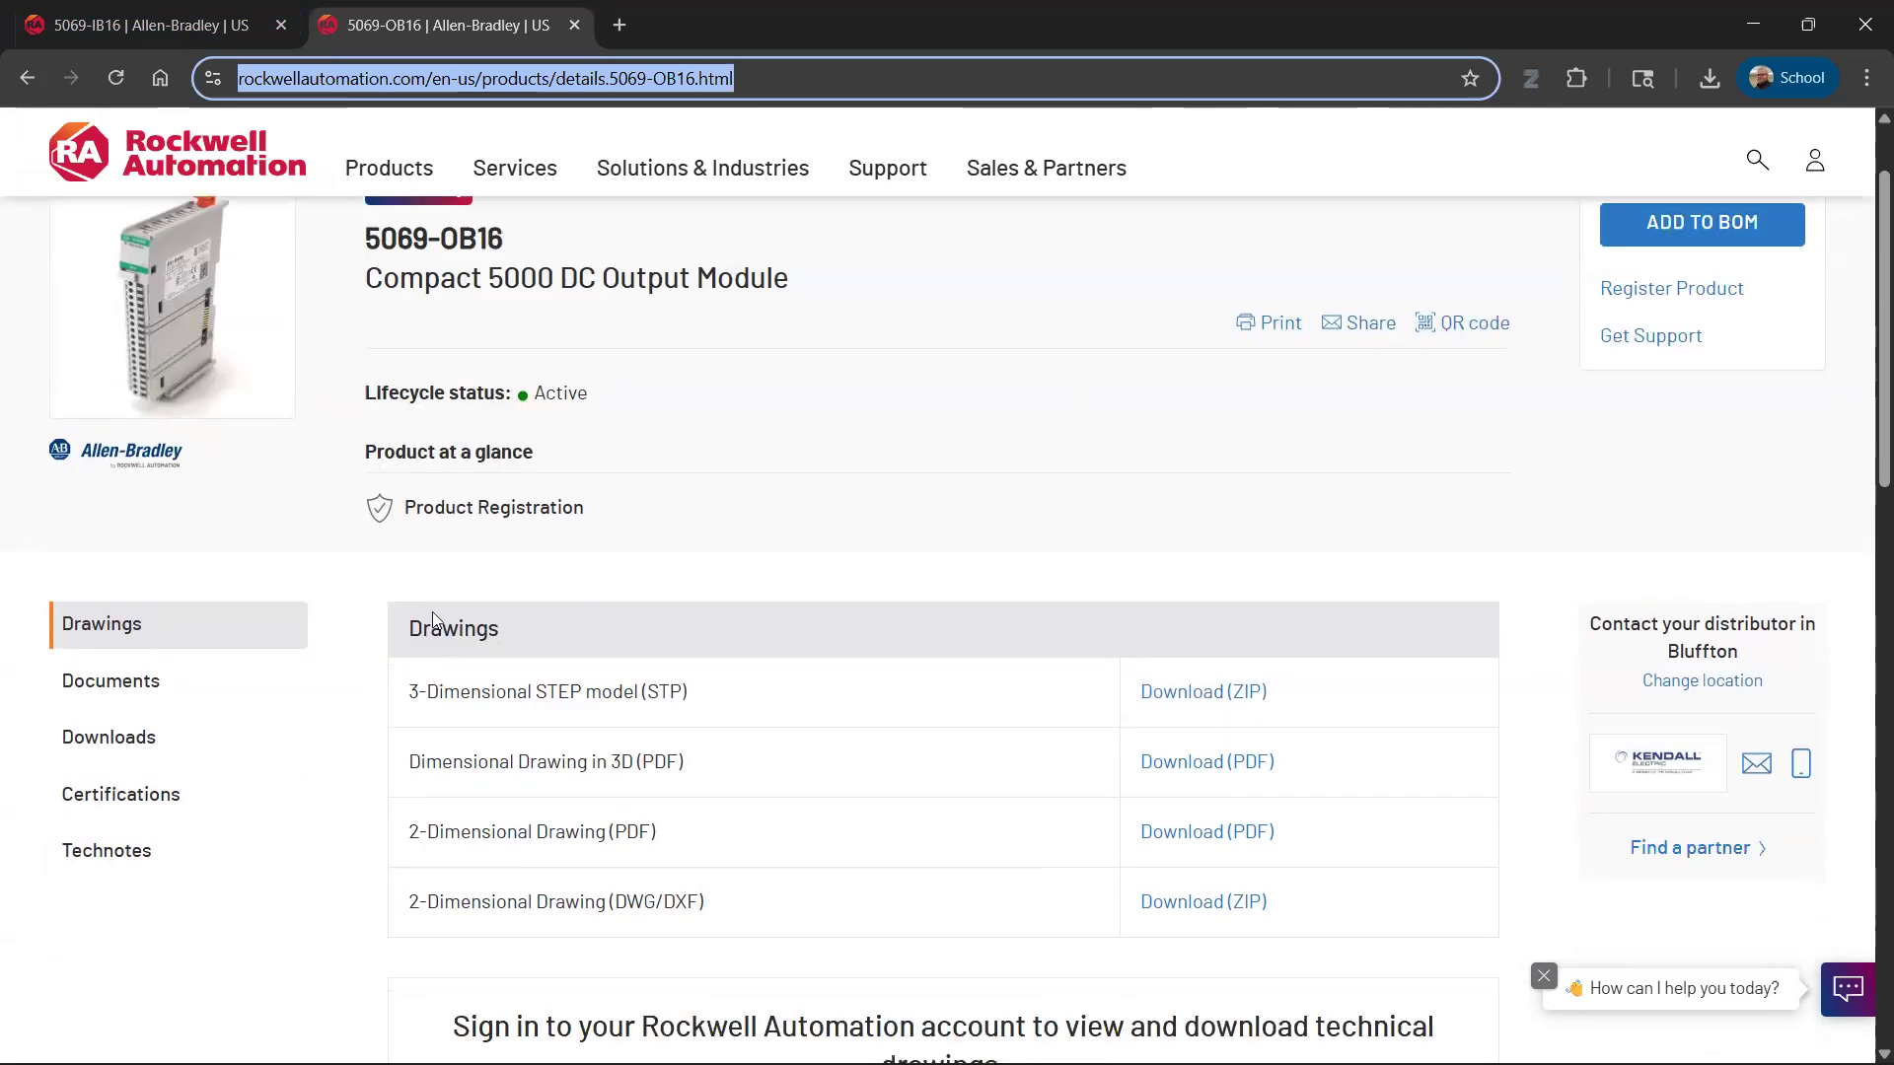
scroll(232, 720, "up", 1)
scroll(248, 742, "down", 1)
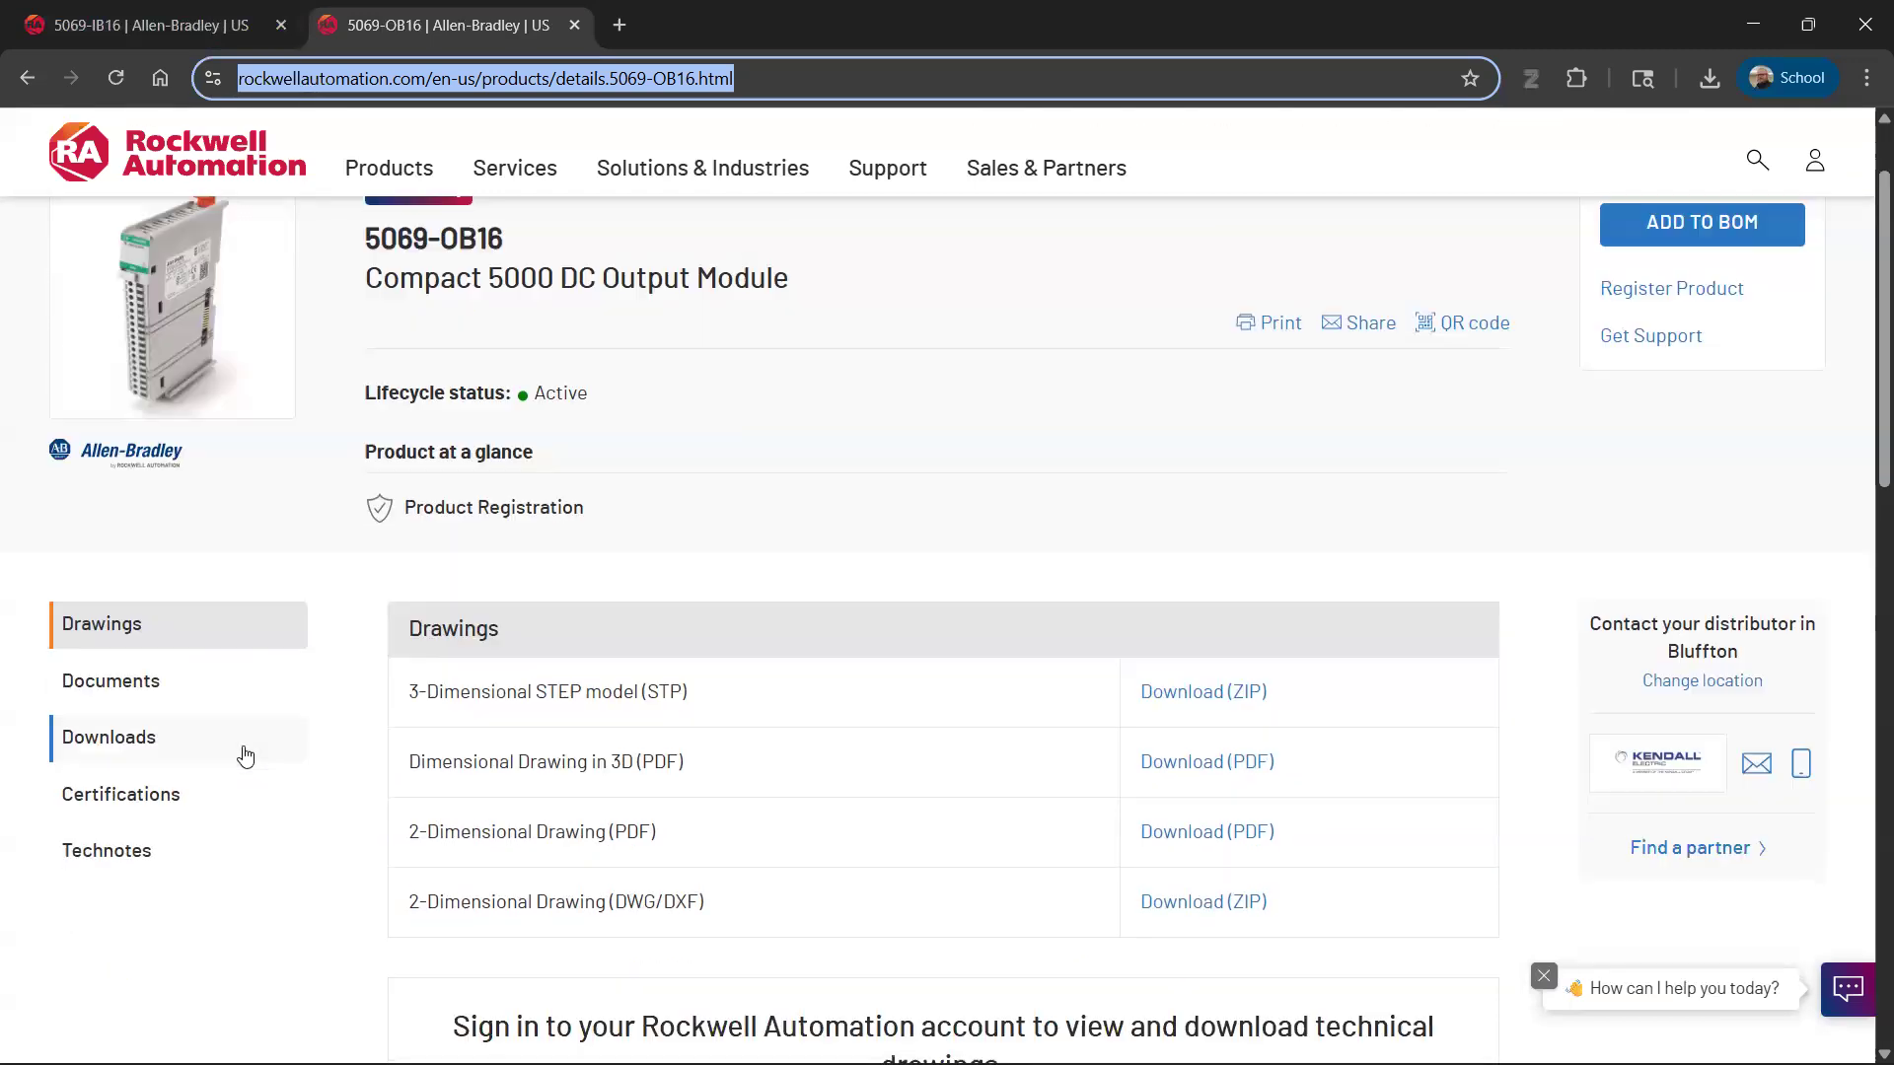
- Open the 5069-td001_-en-p technical data publication from the 5069-OB16 module's documents
left_click(191, 709)
scroll(434, 567, "up", 1)
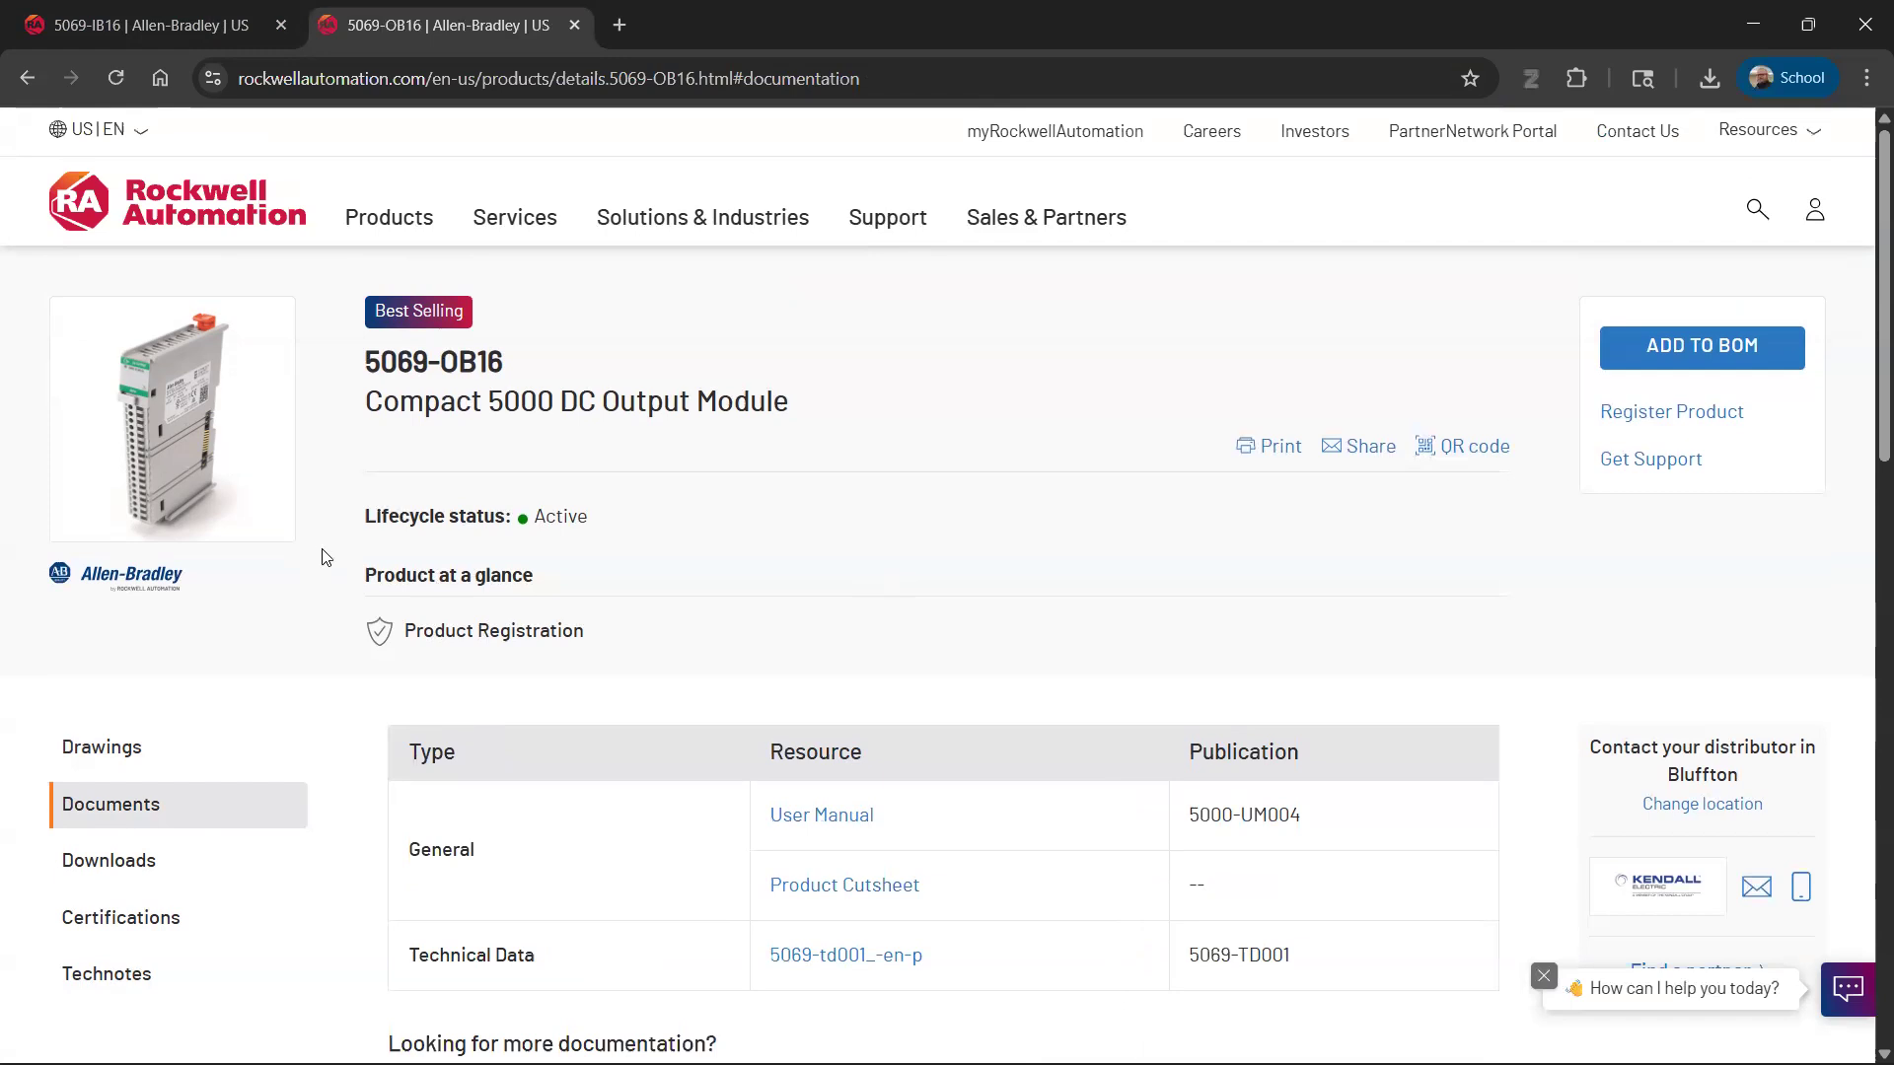
scroll(651, 552, "down", 3)
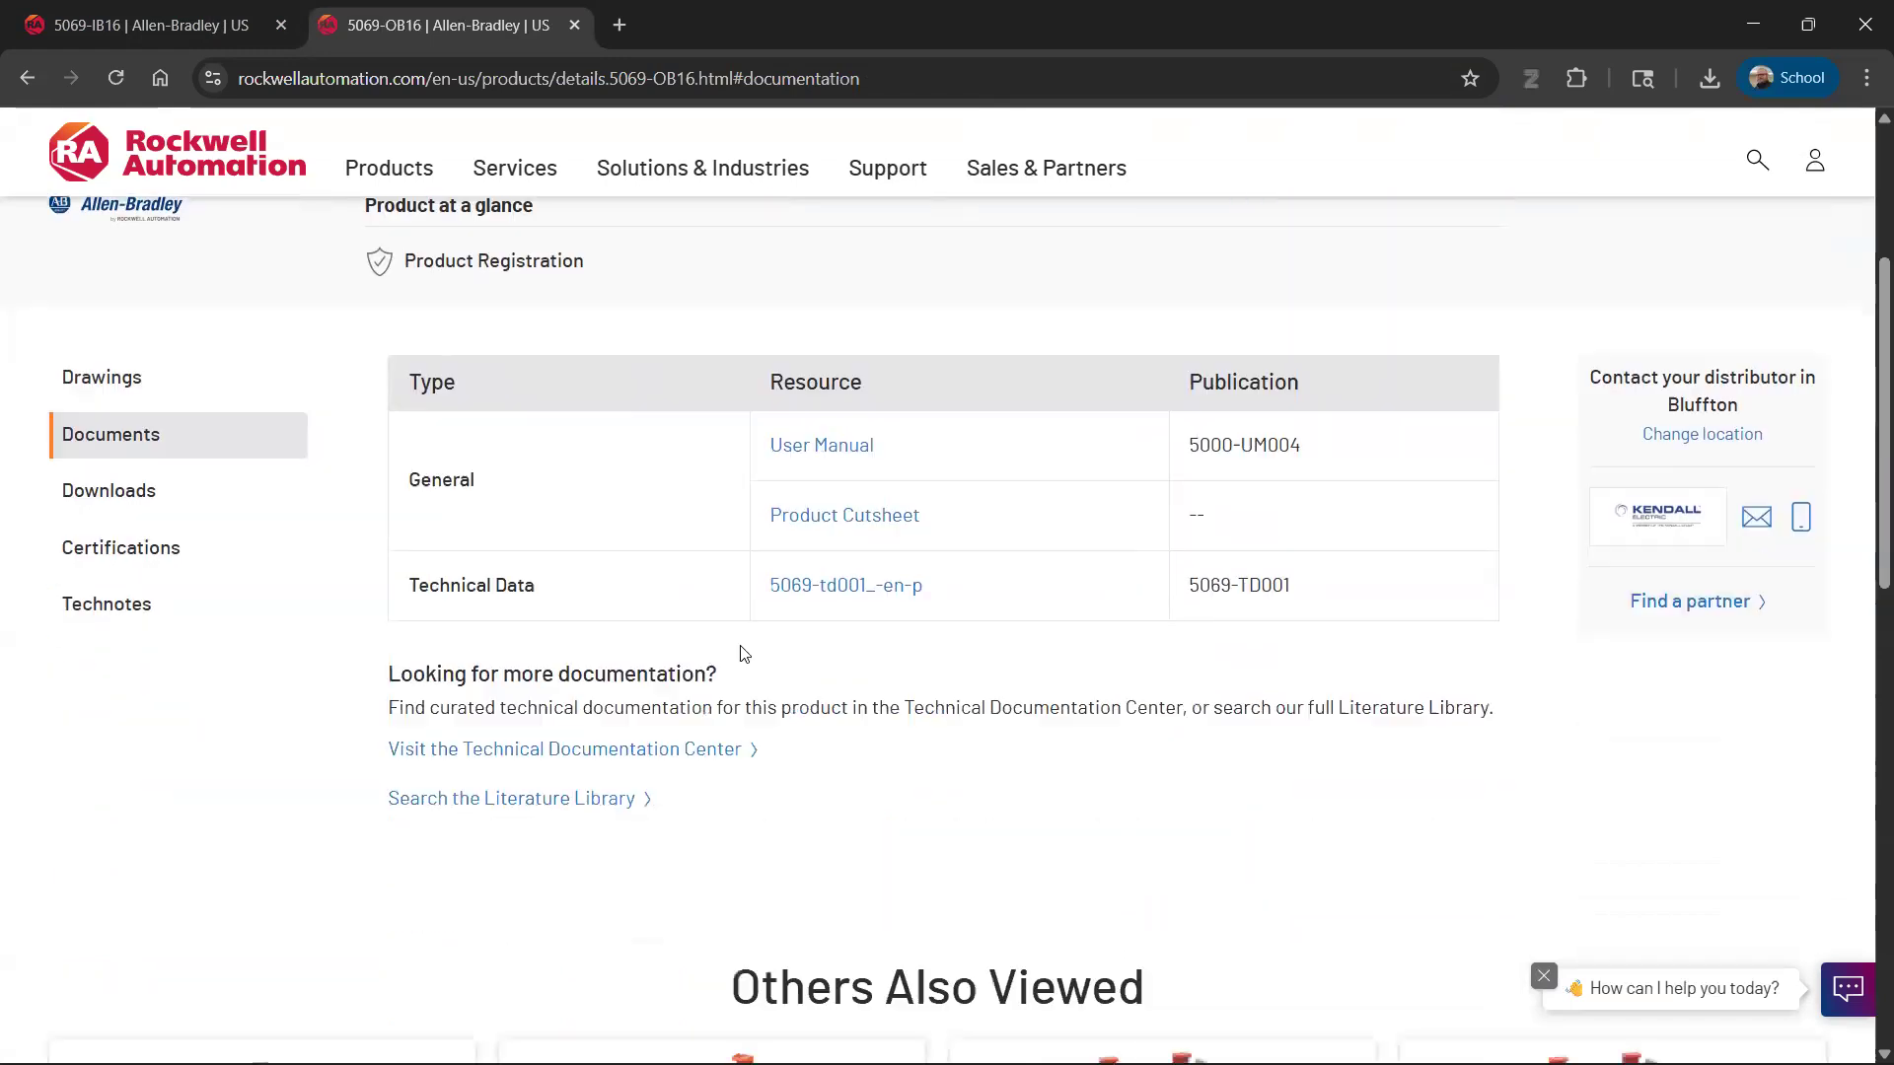
left_click(878, 587)
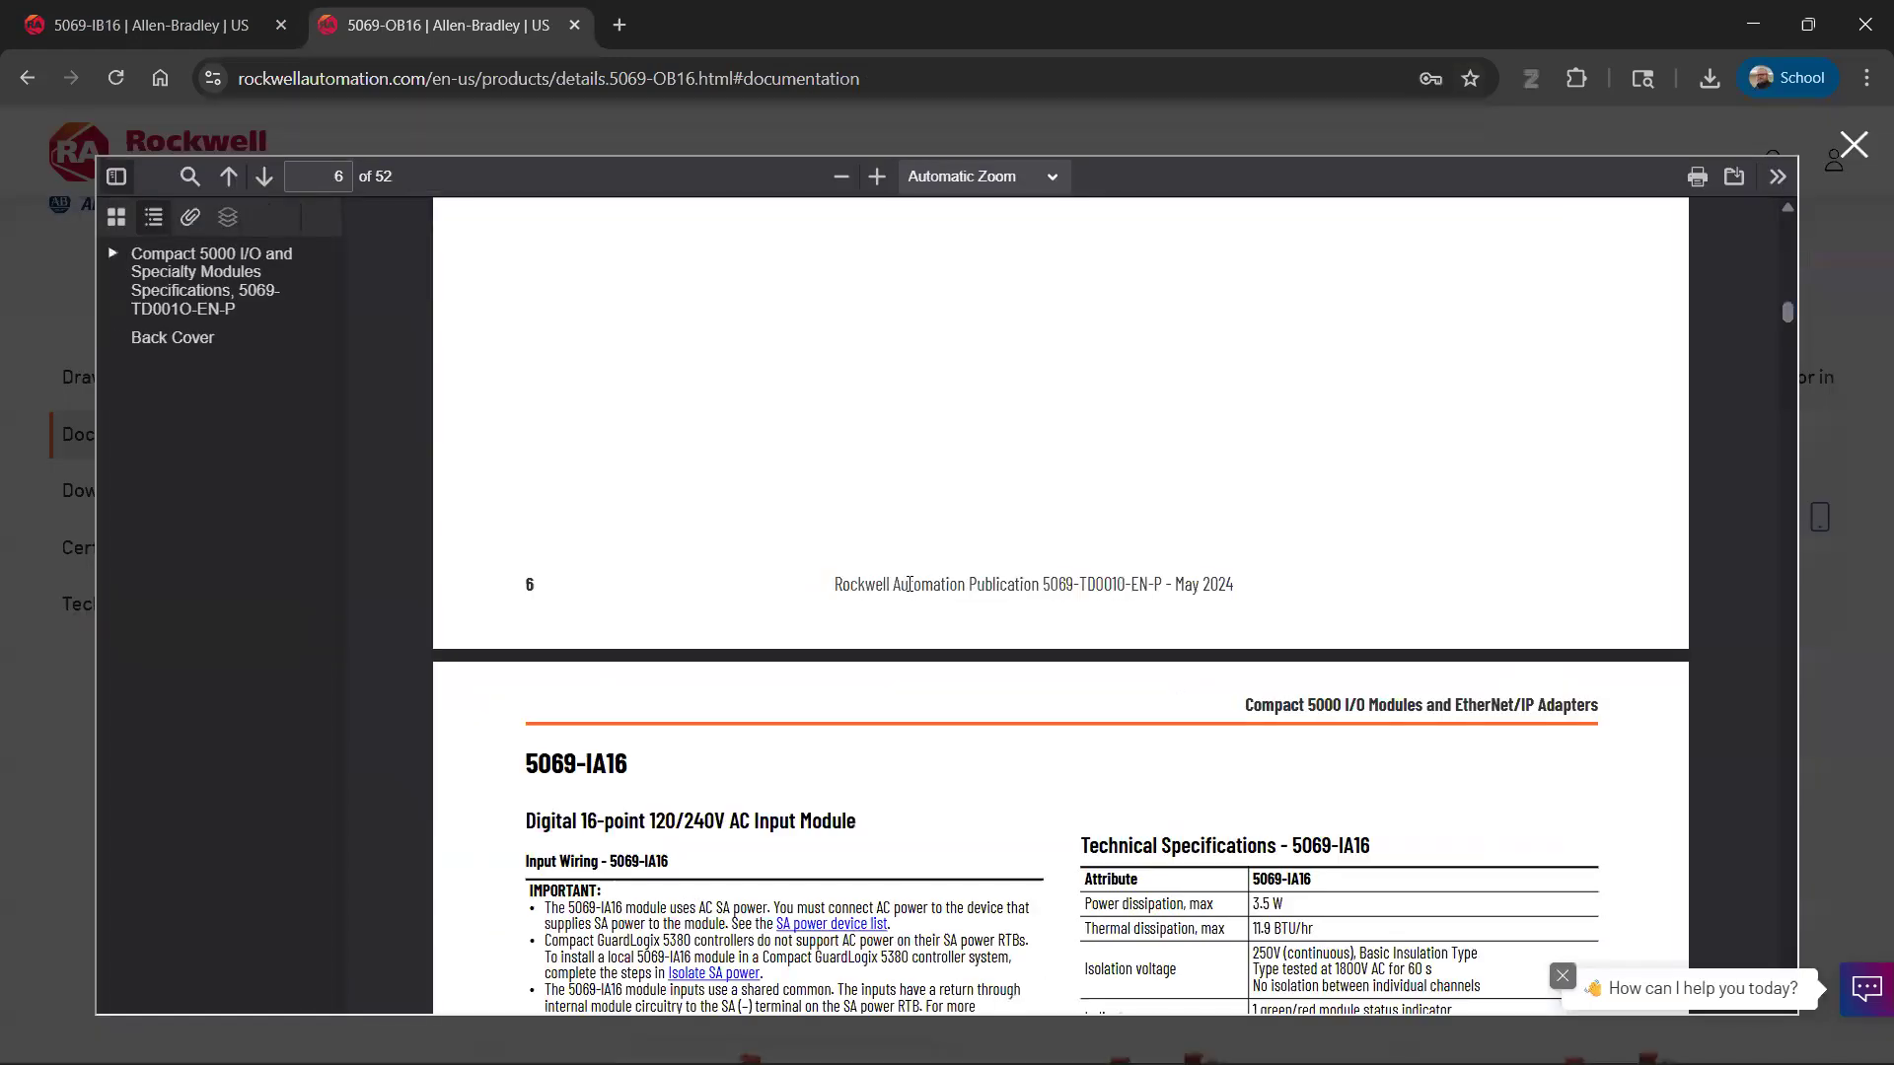
left_click(1854, 145)
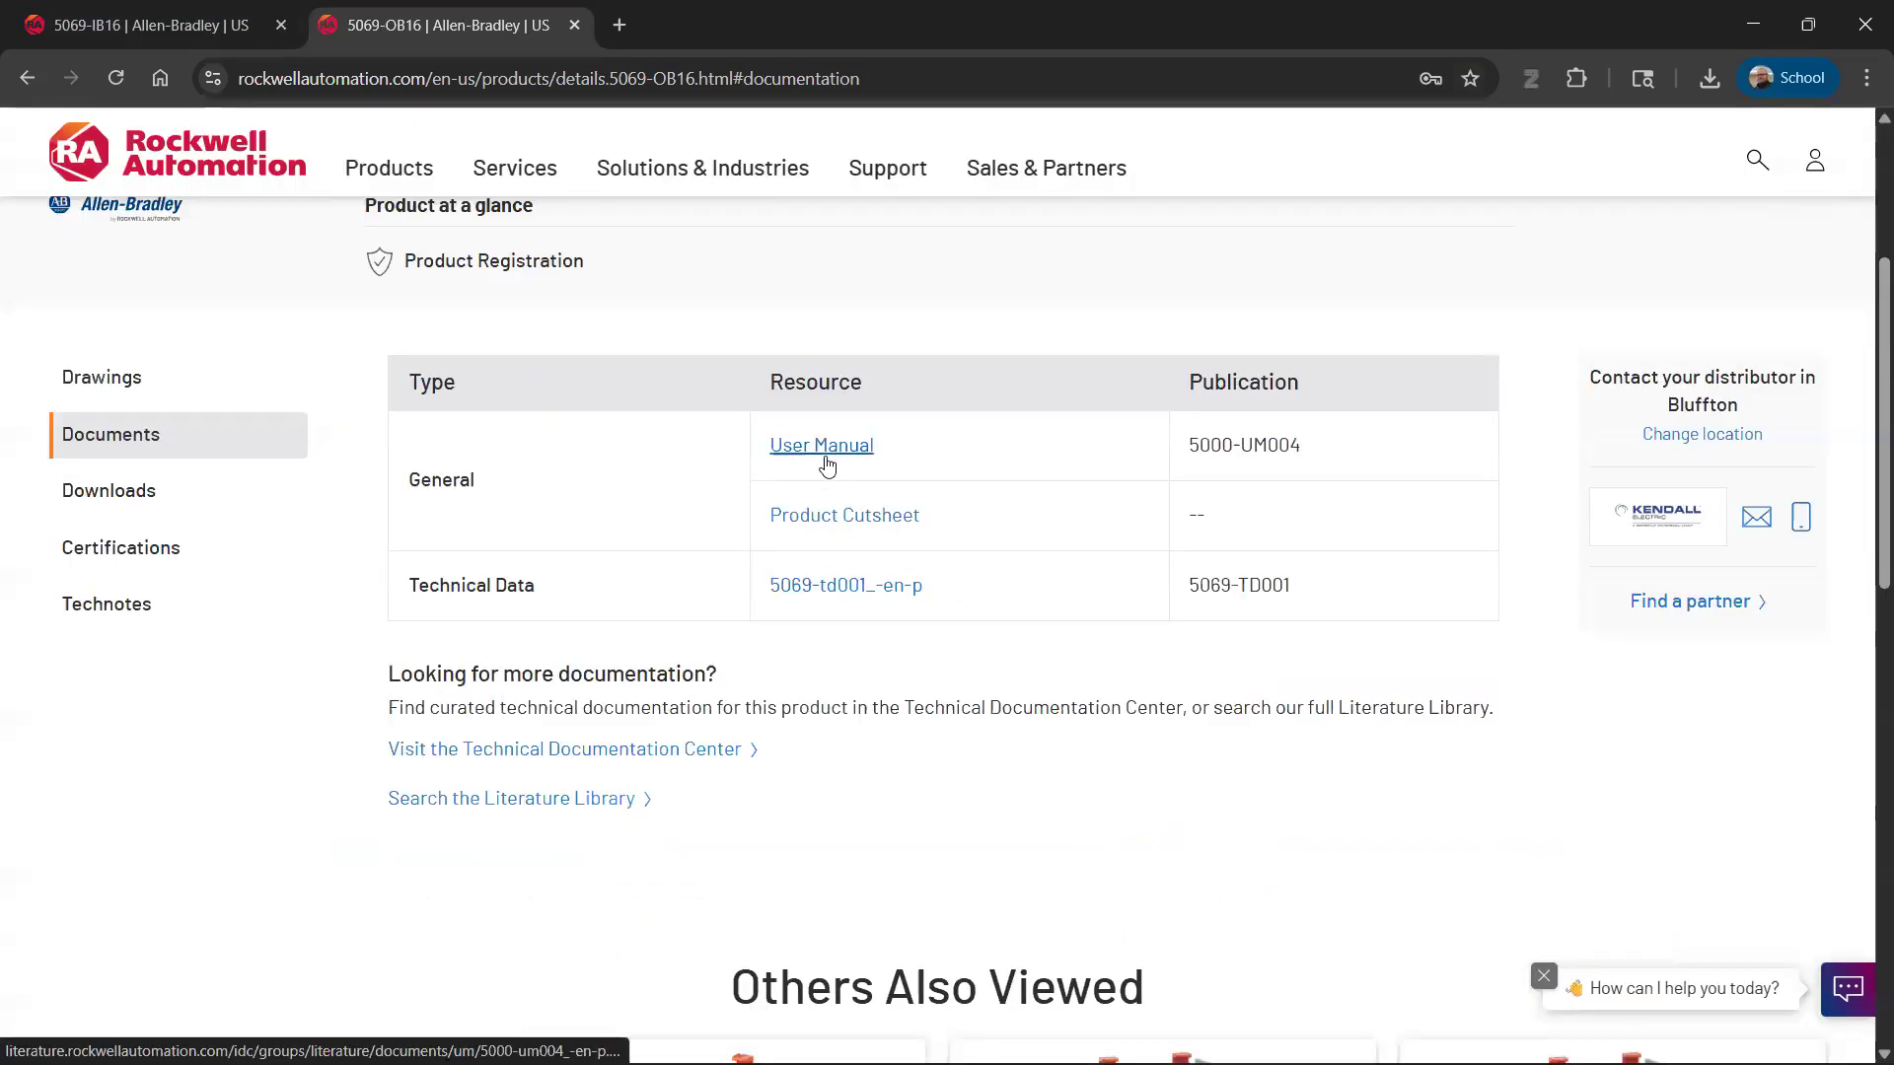
left_click(859, 598)
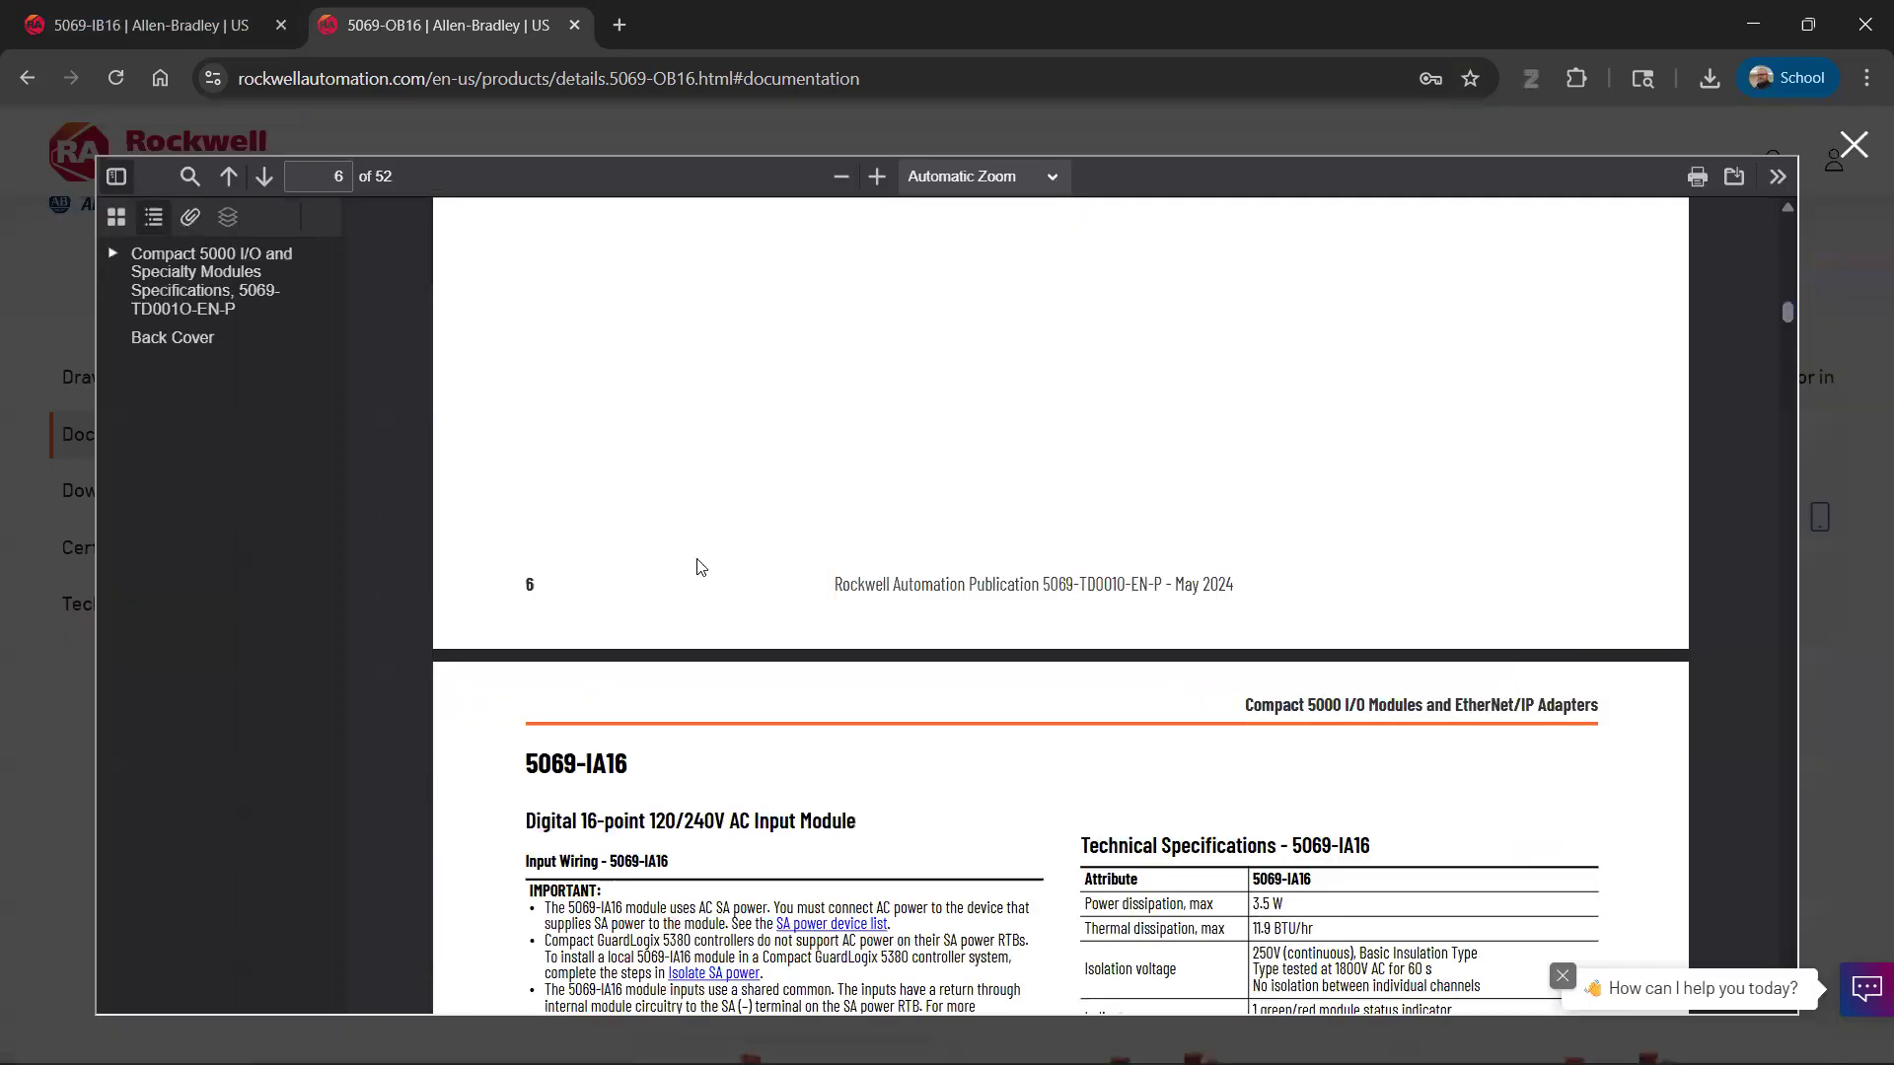
- Browse the publication's opening pages, covering space requirements, the digital I/O module list, and wiring and installation specifications
scroll(676, 549, "up", 15)
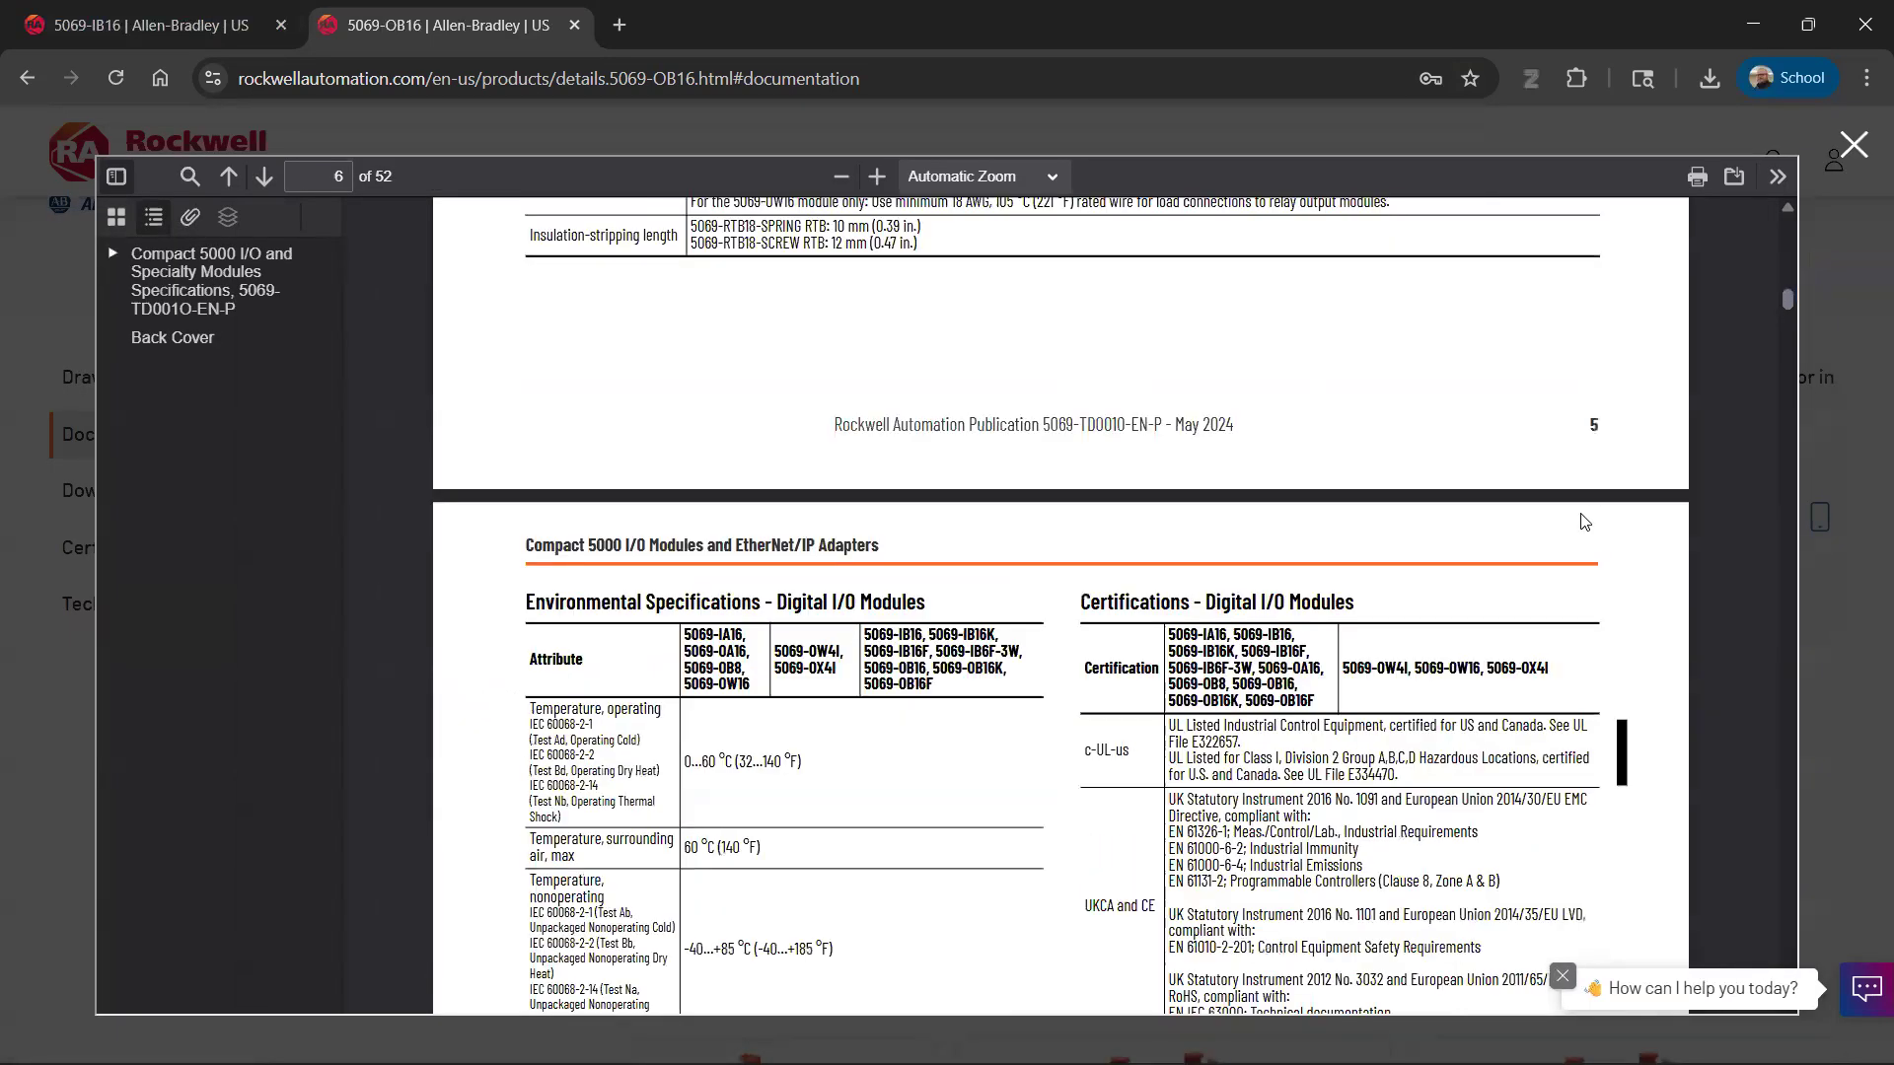
left_click_drag(1789, 295, 1804, 227)
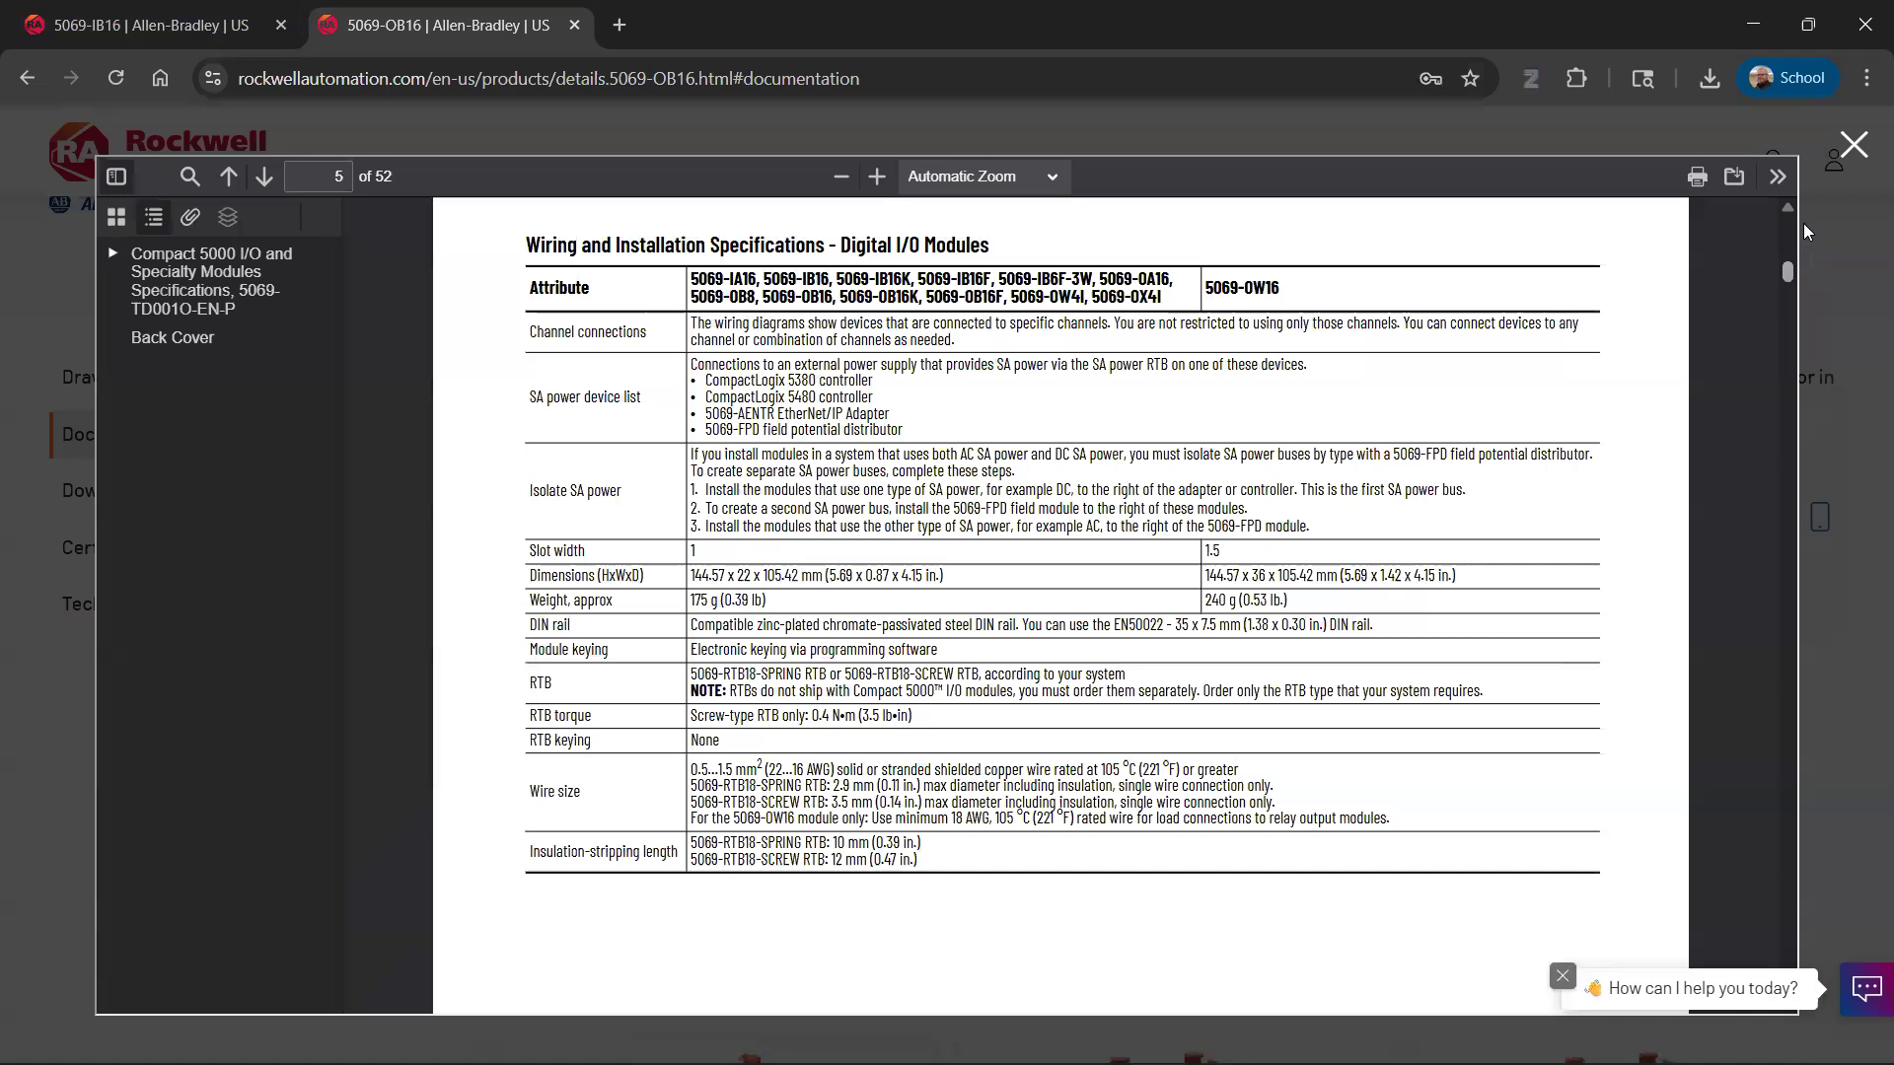
scroll(997, 517, "down", 10)
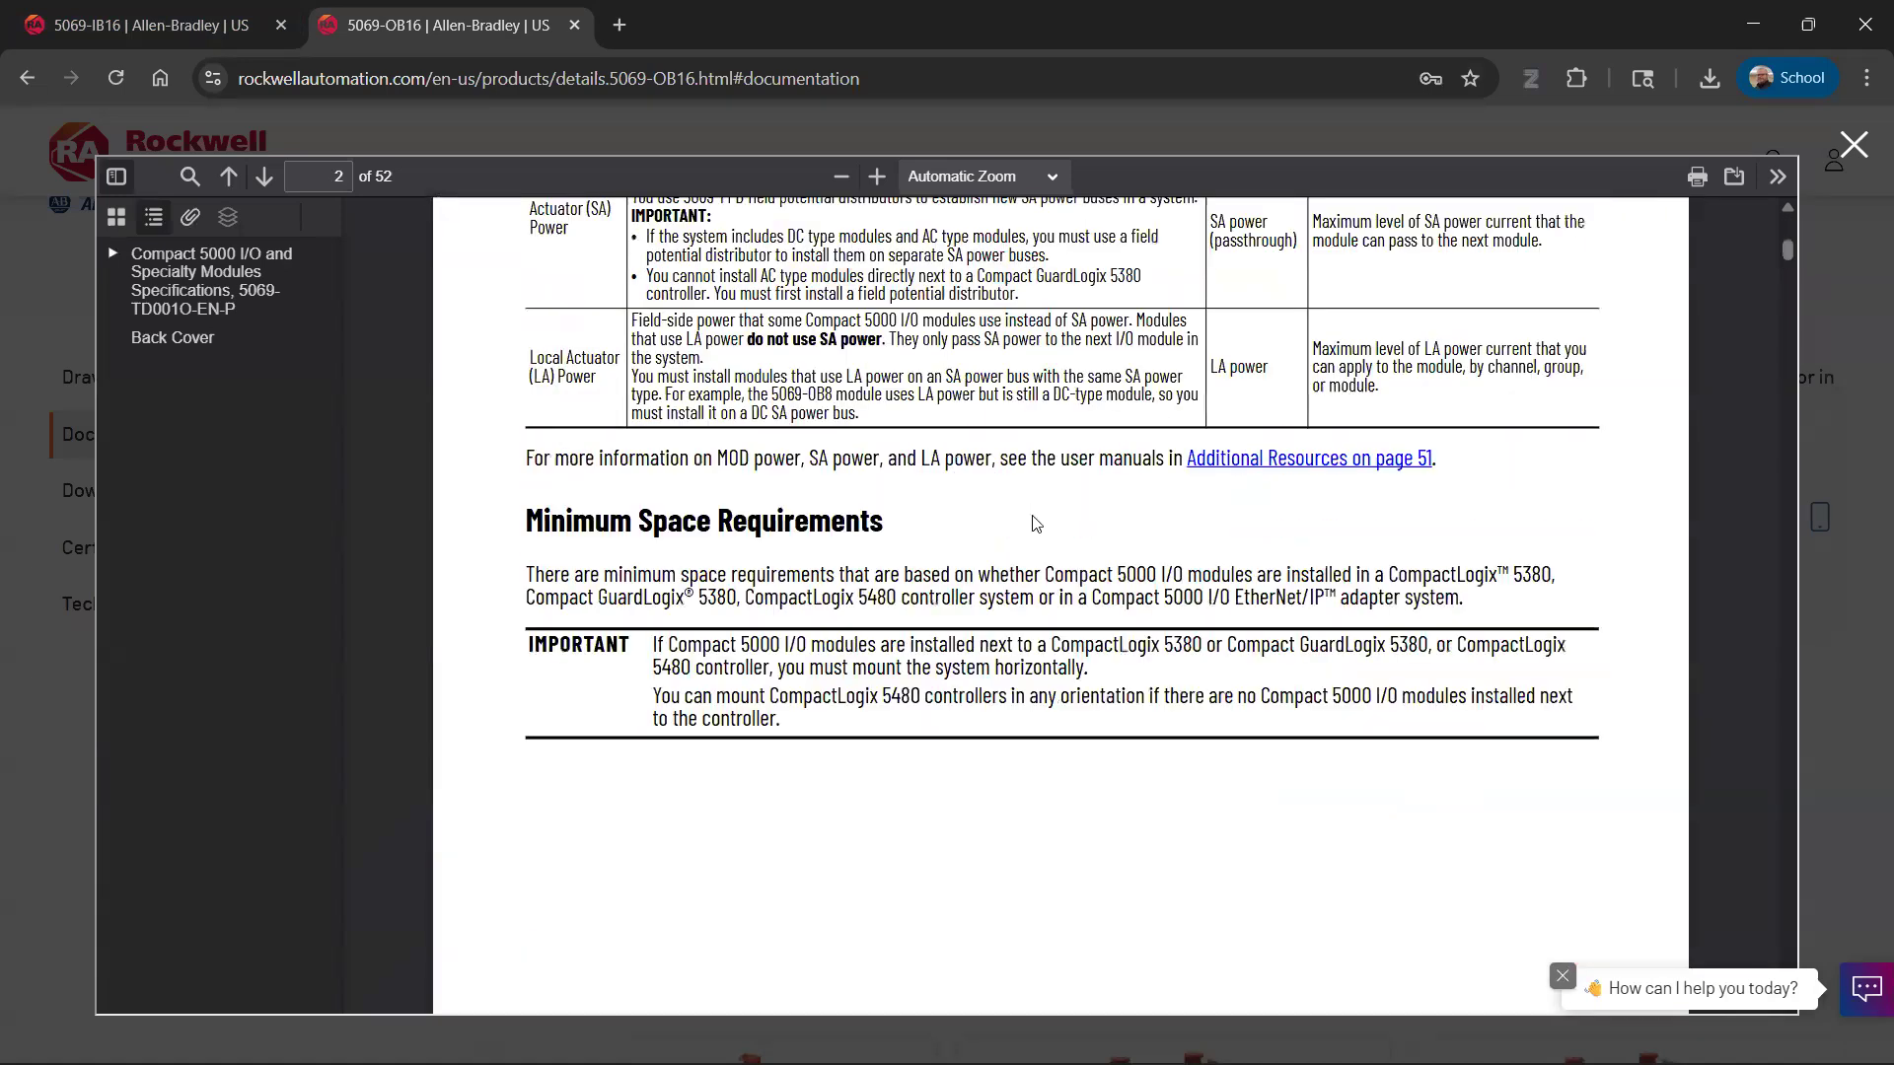
scroll(1034, 517, "down", 20)
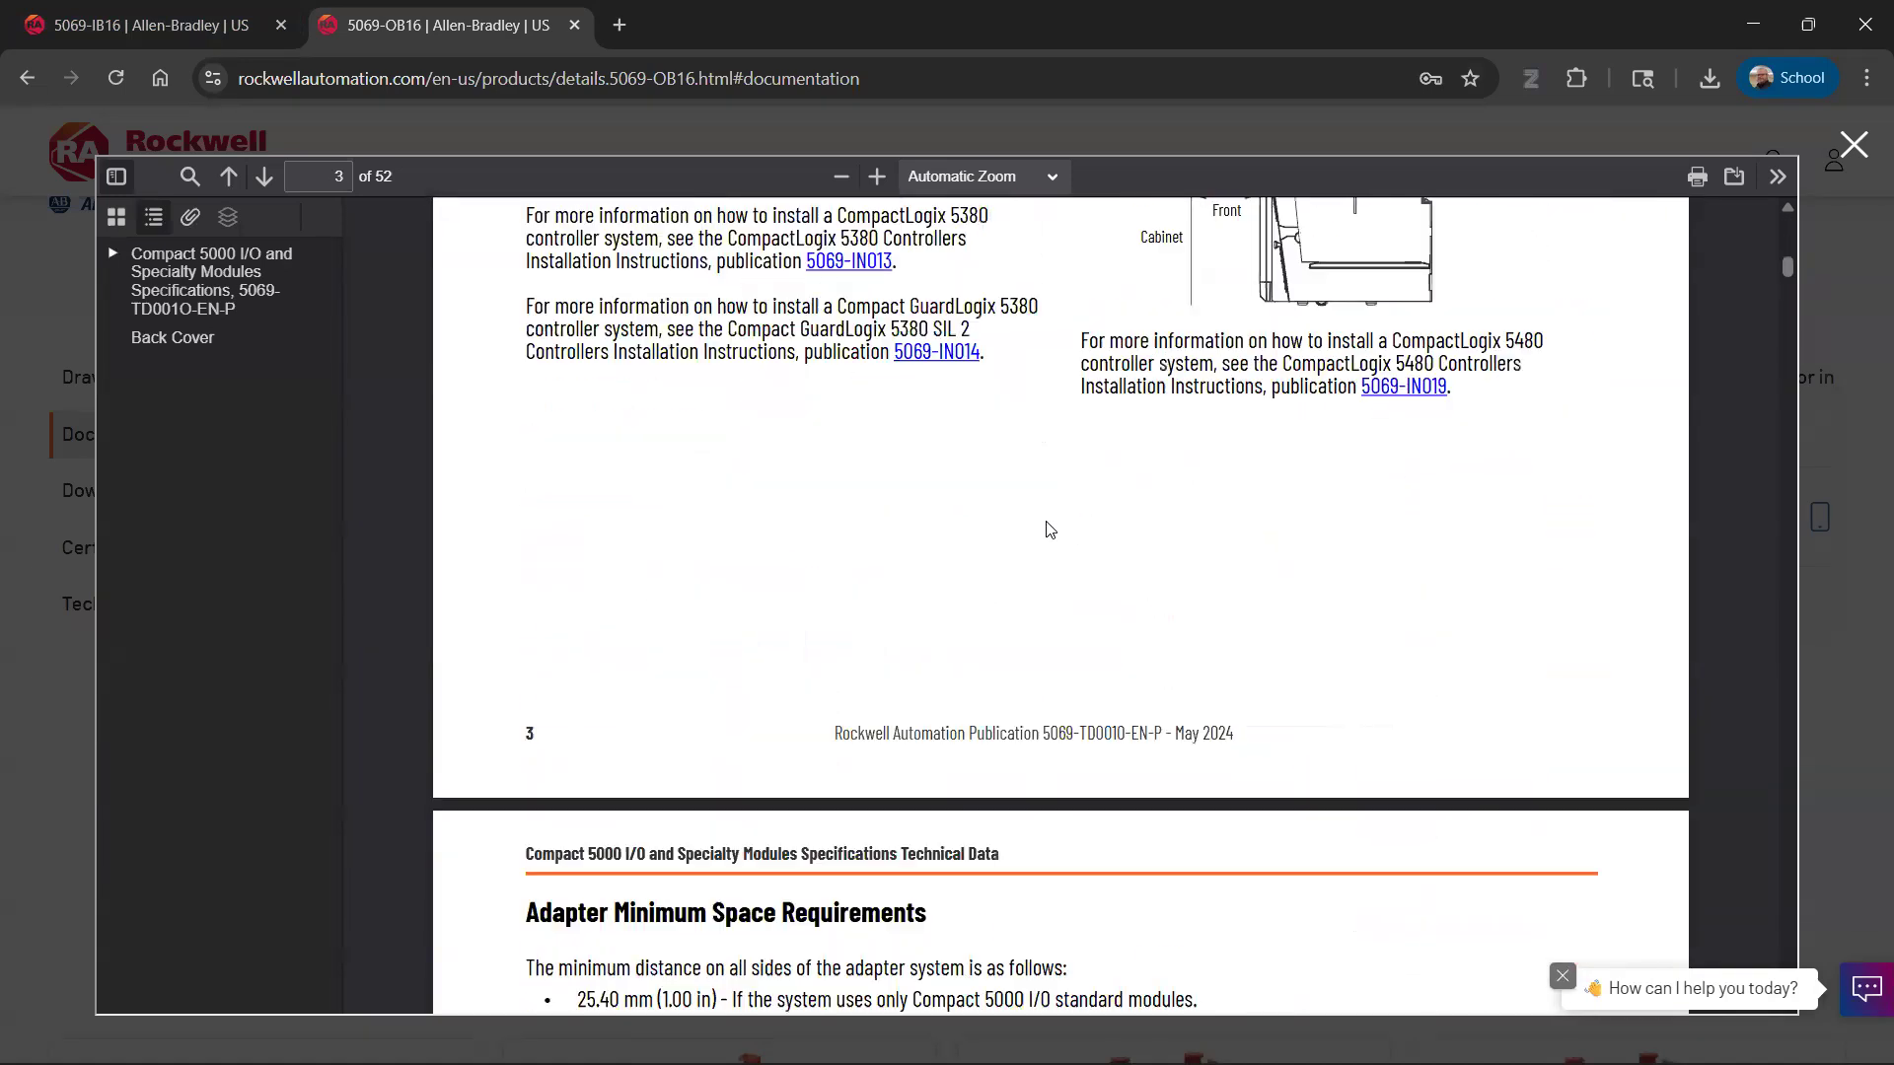
scroll(1041, 542, "down", 5)
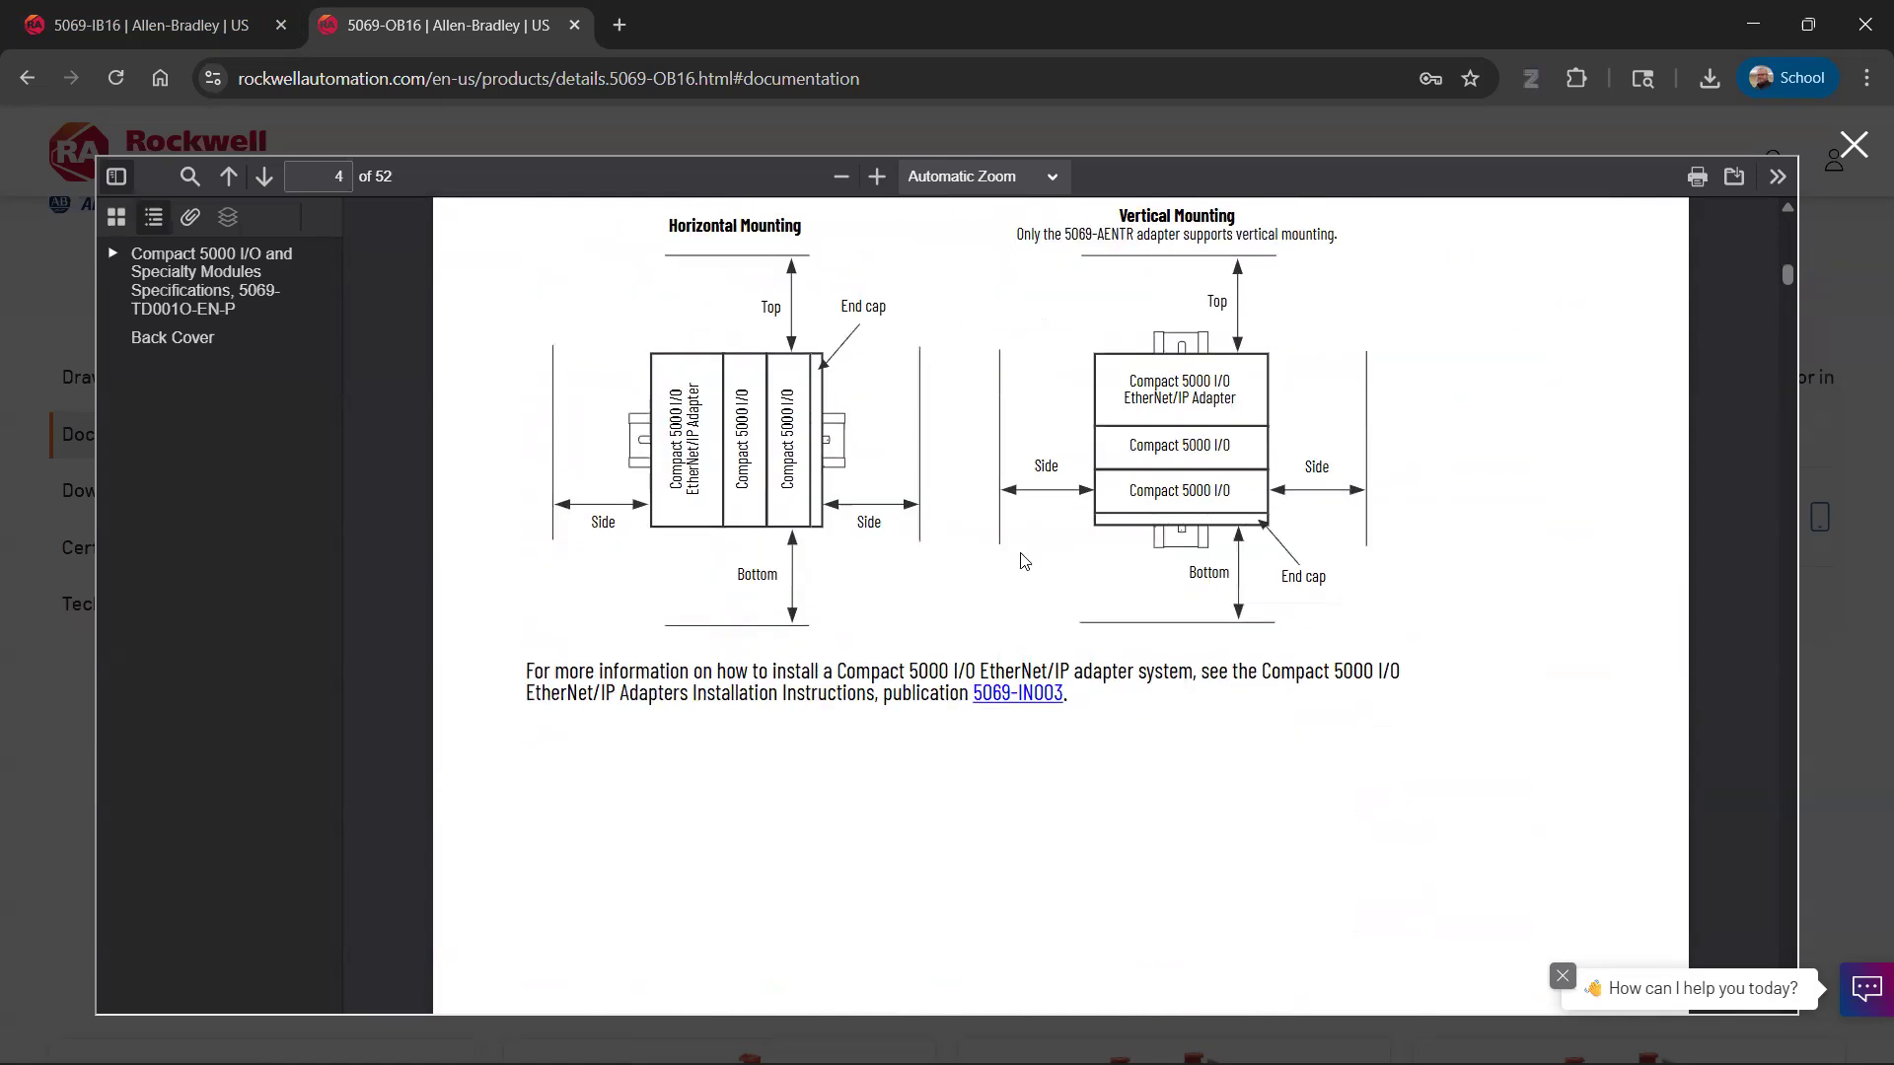
scroll(1032, 562, "down", 5)
scroll(1034, 547, "up", 15)
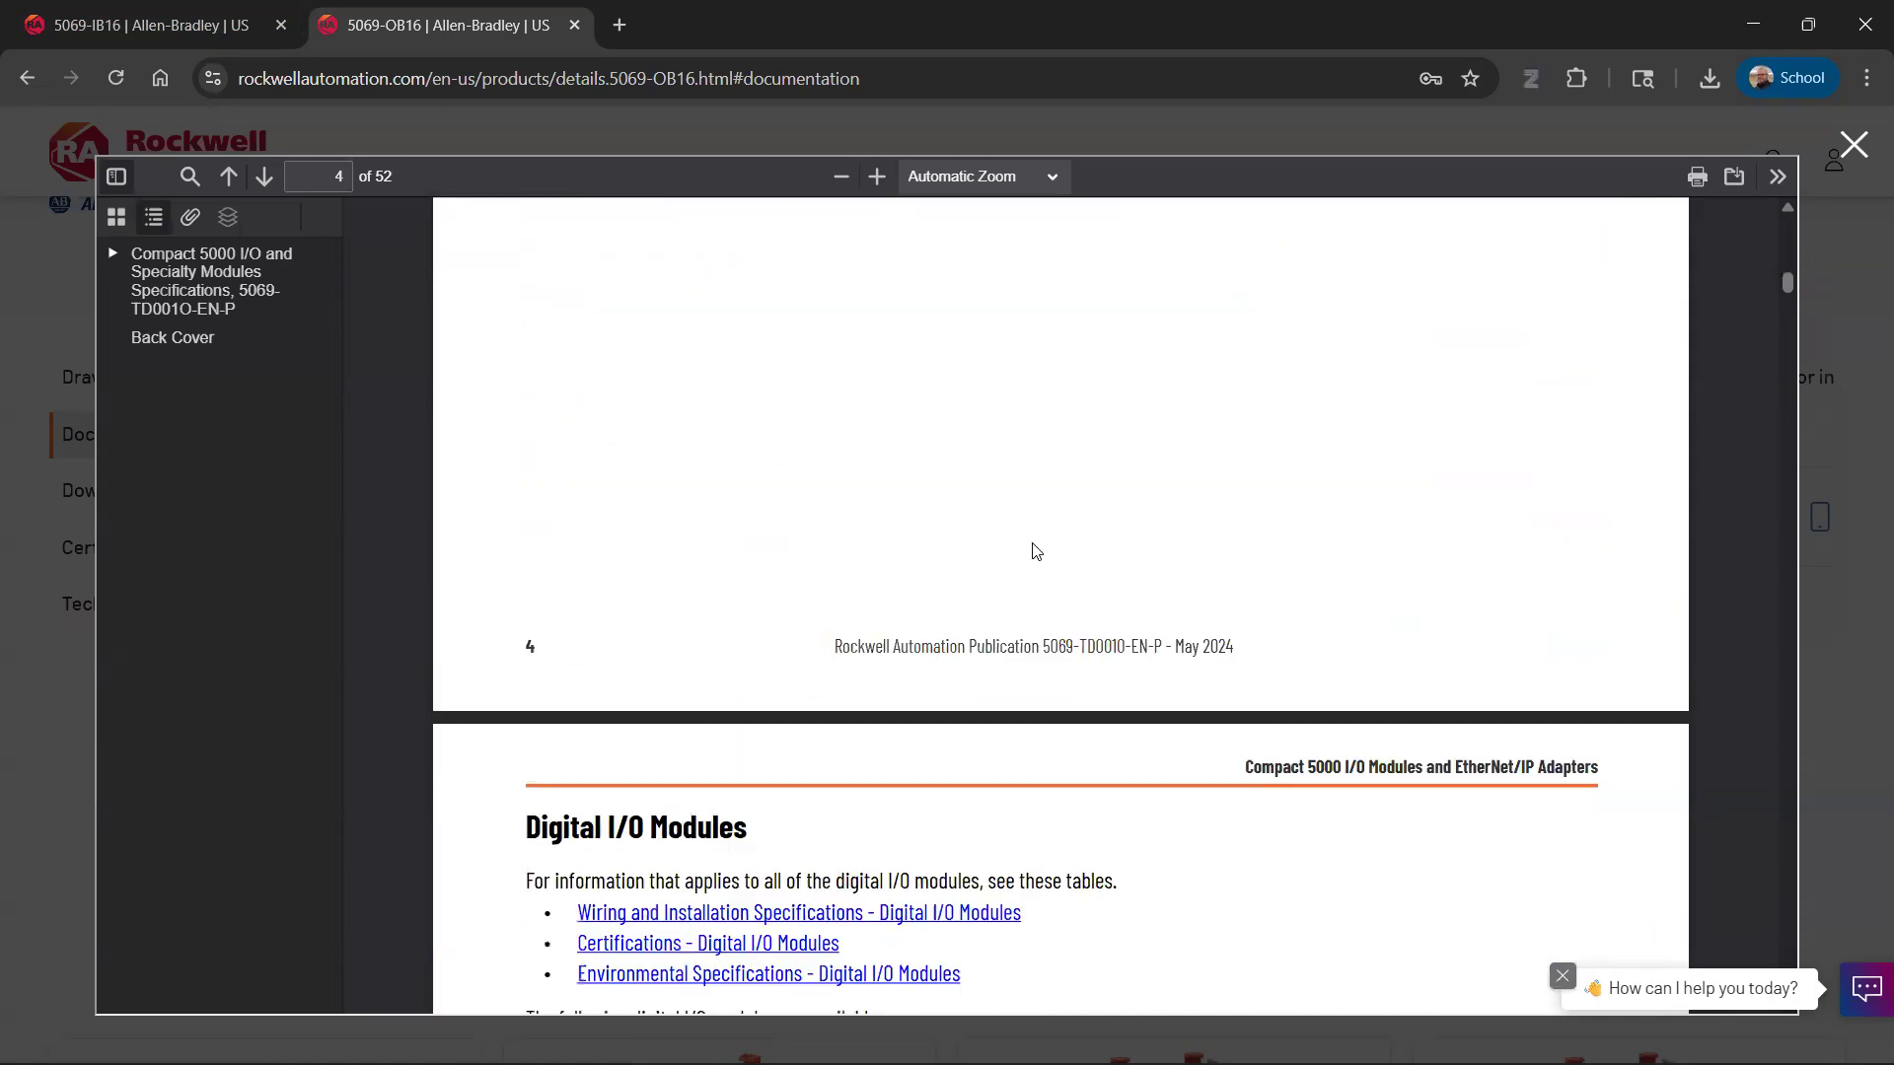
scroll(1033, 551, "up", 7)
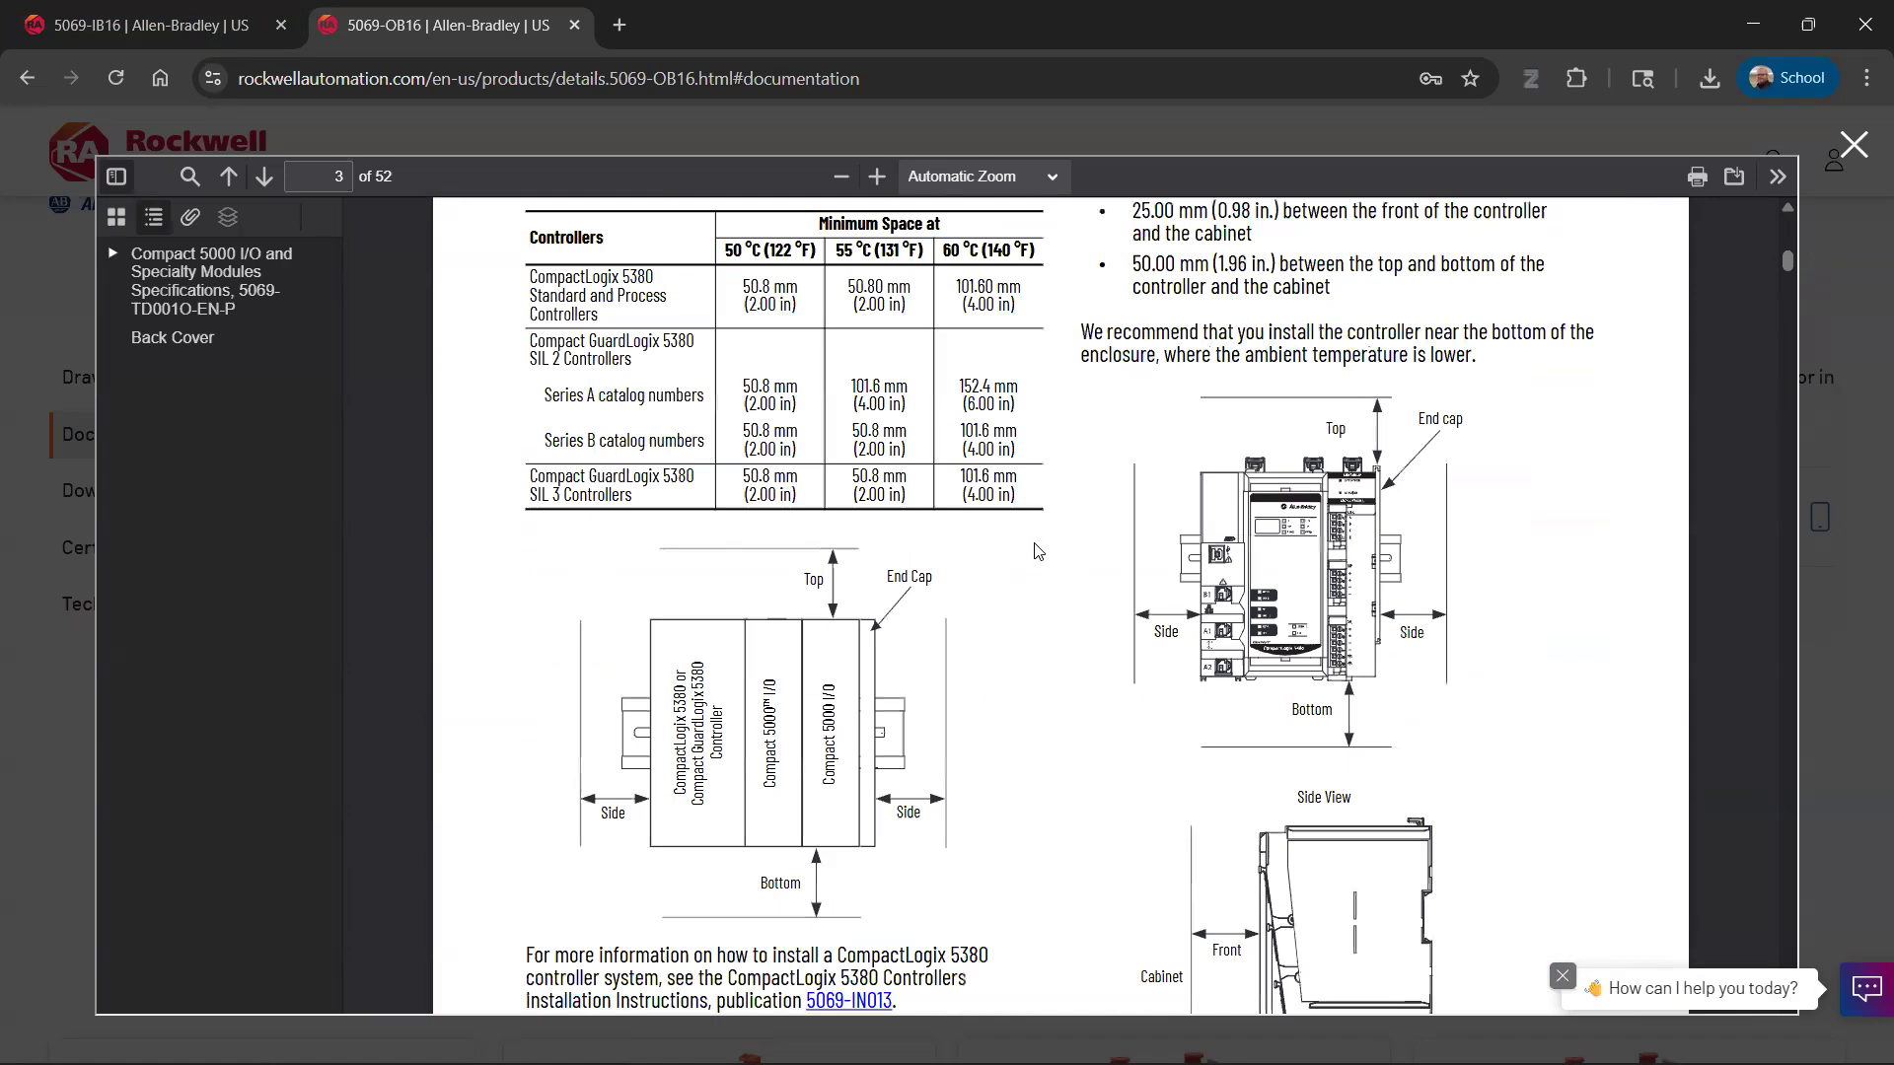
scroll(1038, 551, "down", 15)
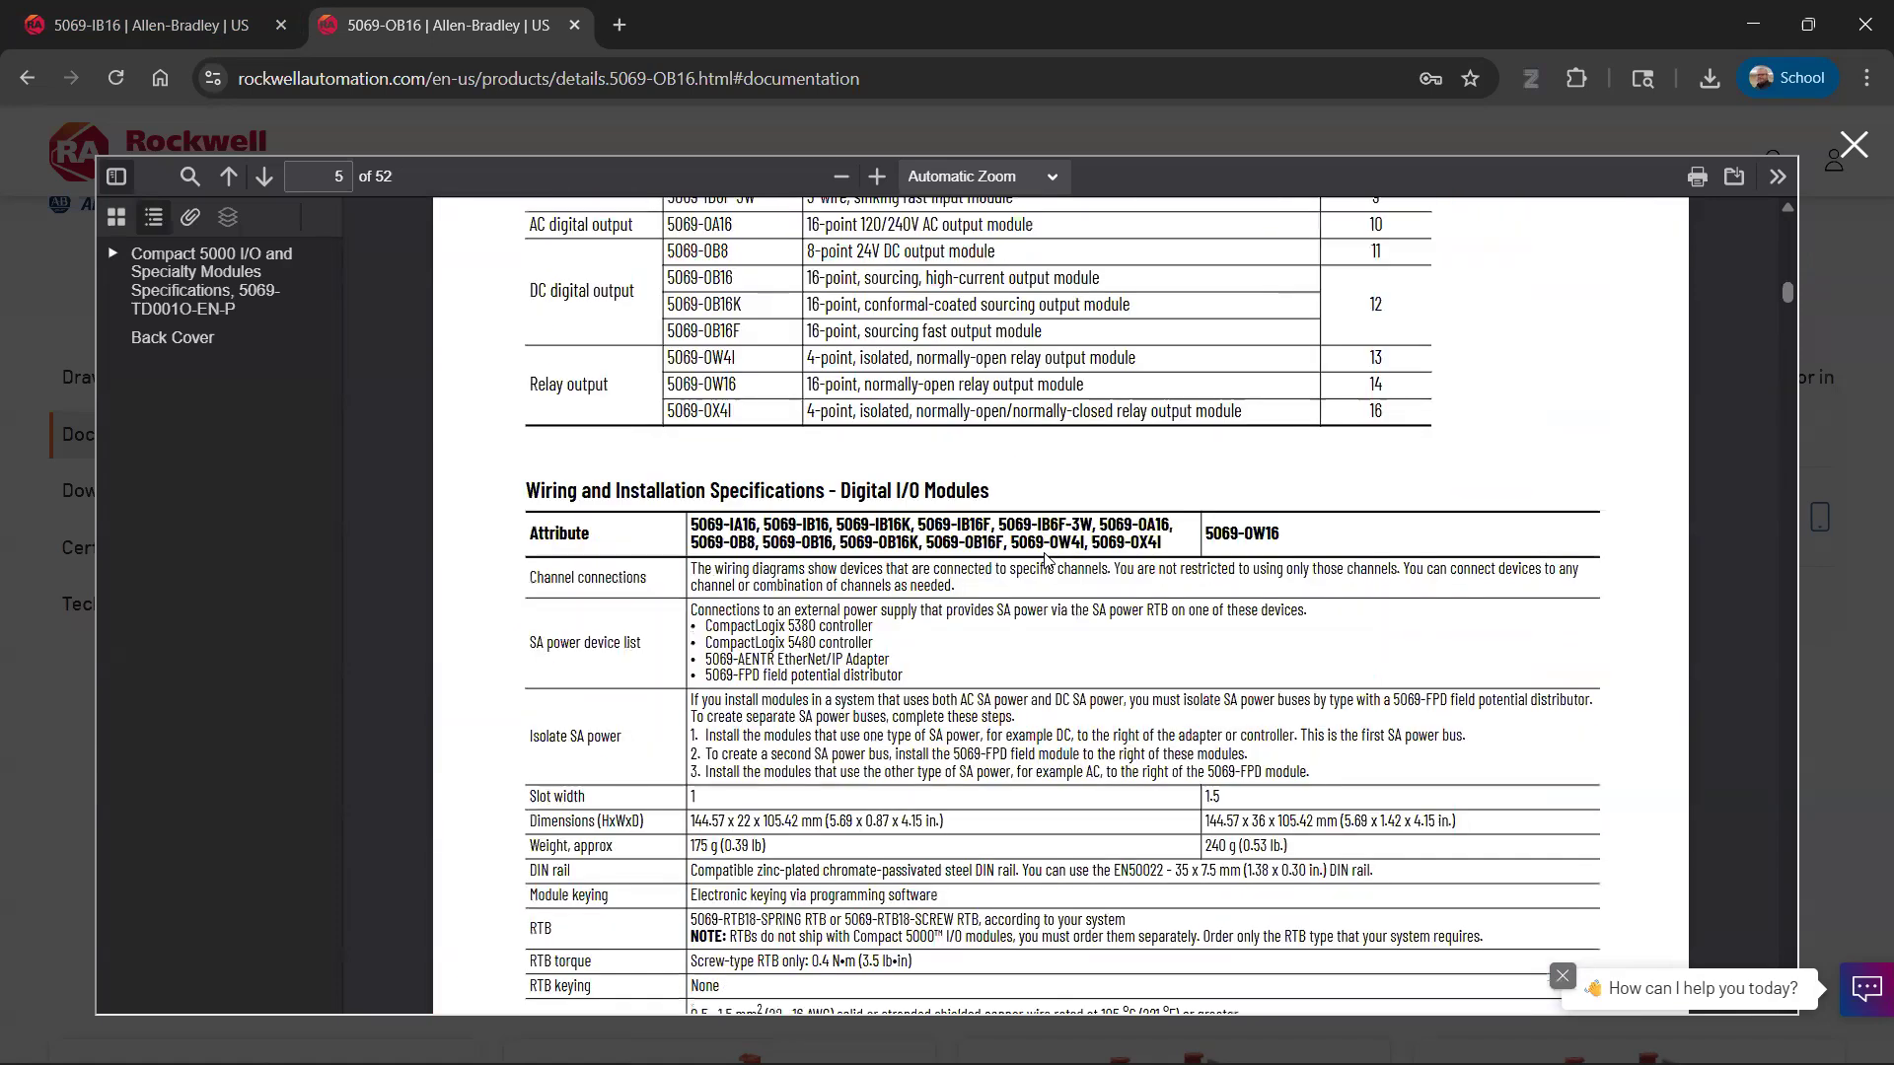
scroll(1046, 558, "down", 8)
scroll(937, 594, "down", 20)
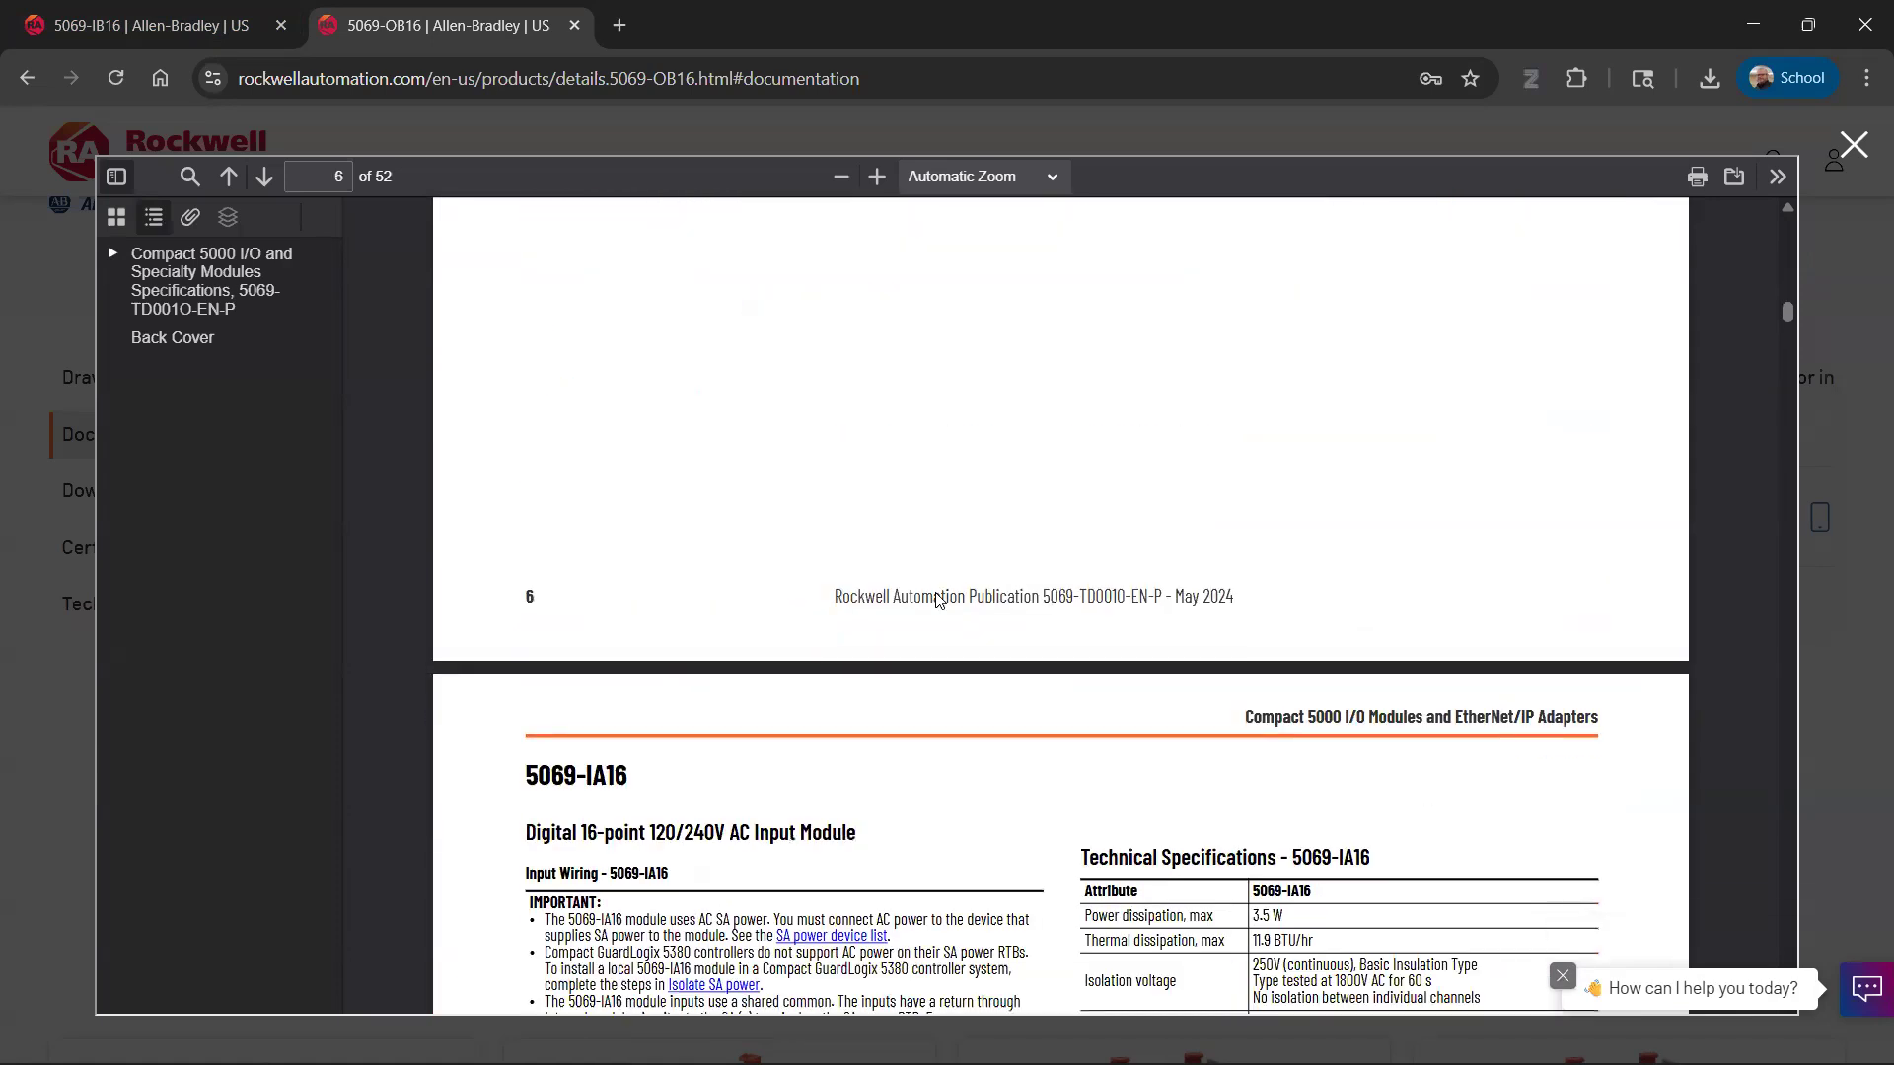
- Examine the input wiring diagram and functional block diagram of the 5069-IA16 AC input module on page 7
scroll(939, 596, "up", 8)
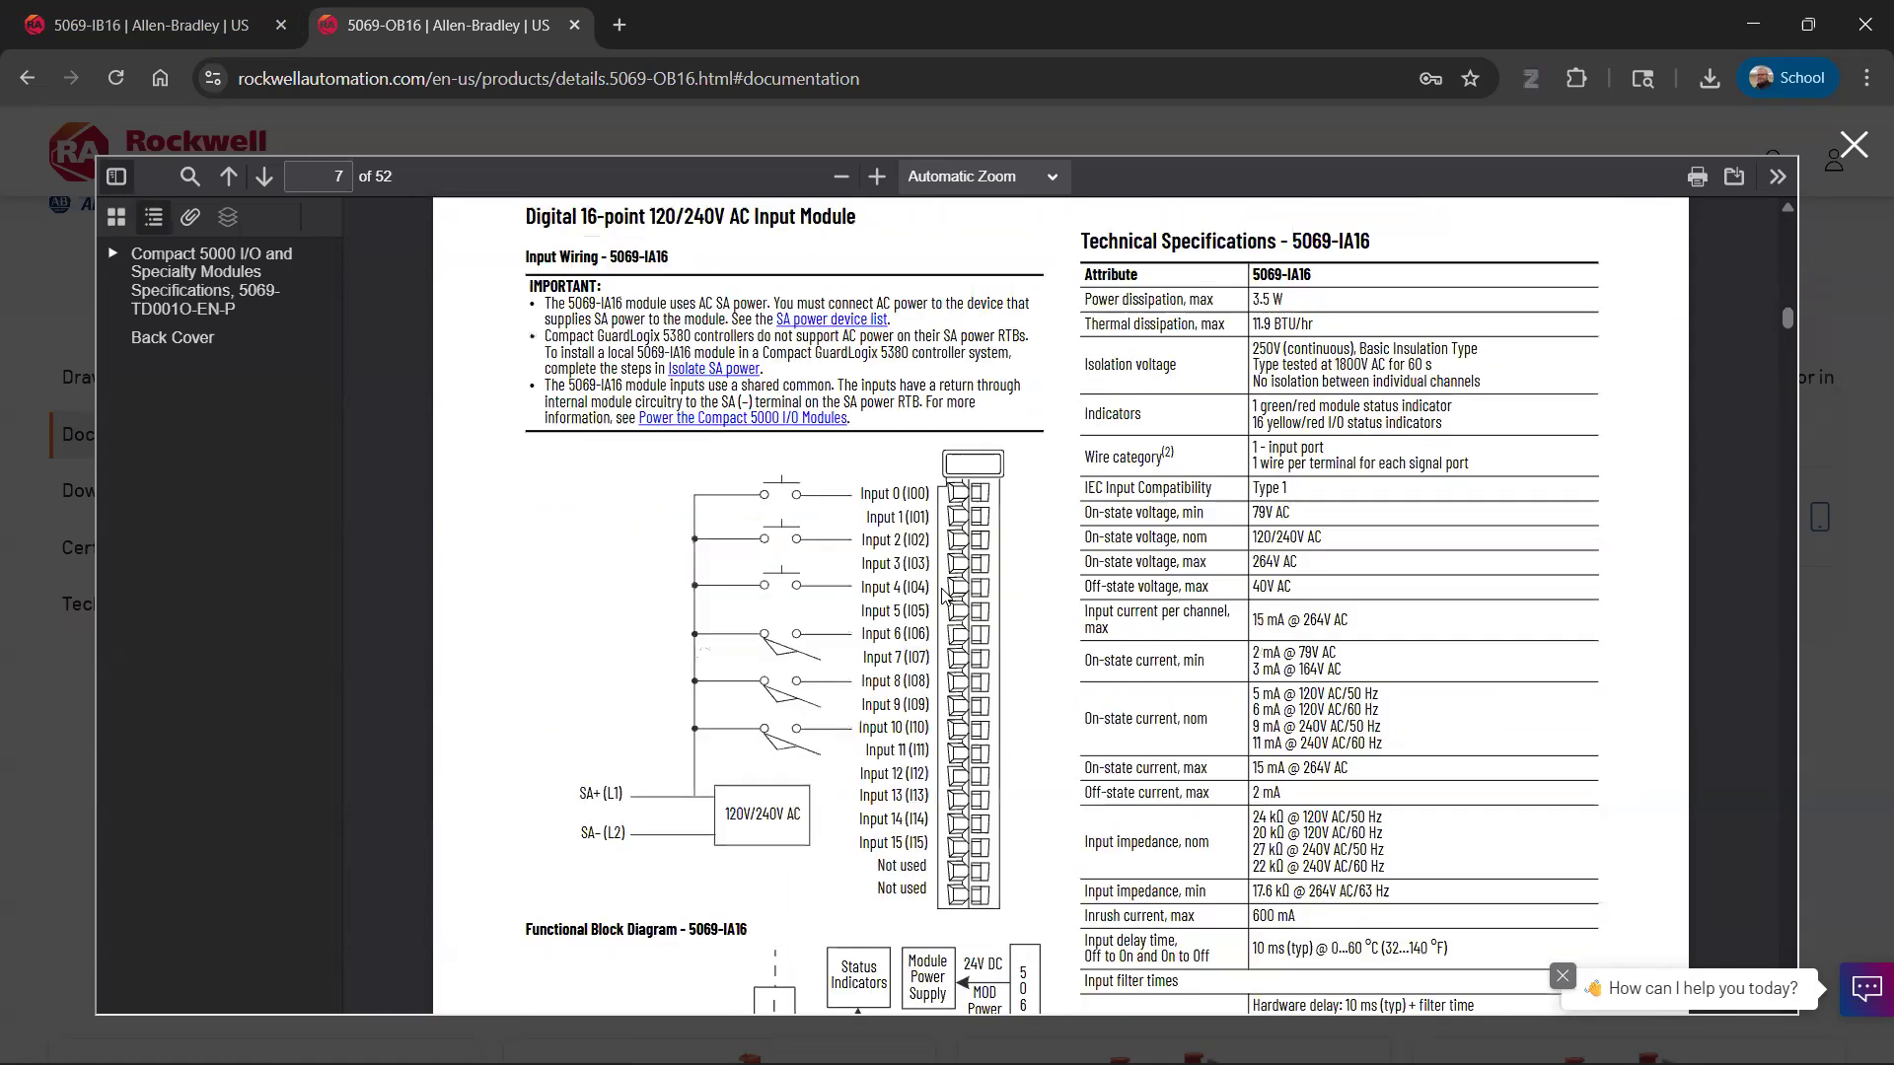
scroll(890, 541, "up", 1)
scroll(889, 533, "down", 1)
scroll(889, 533, "down", 1)
scroll(949, 598, "down", 4)
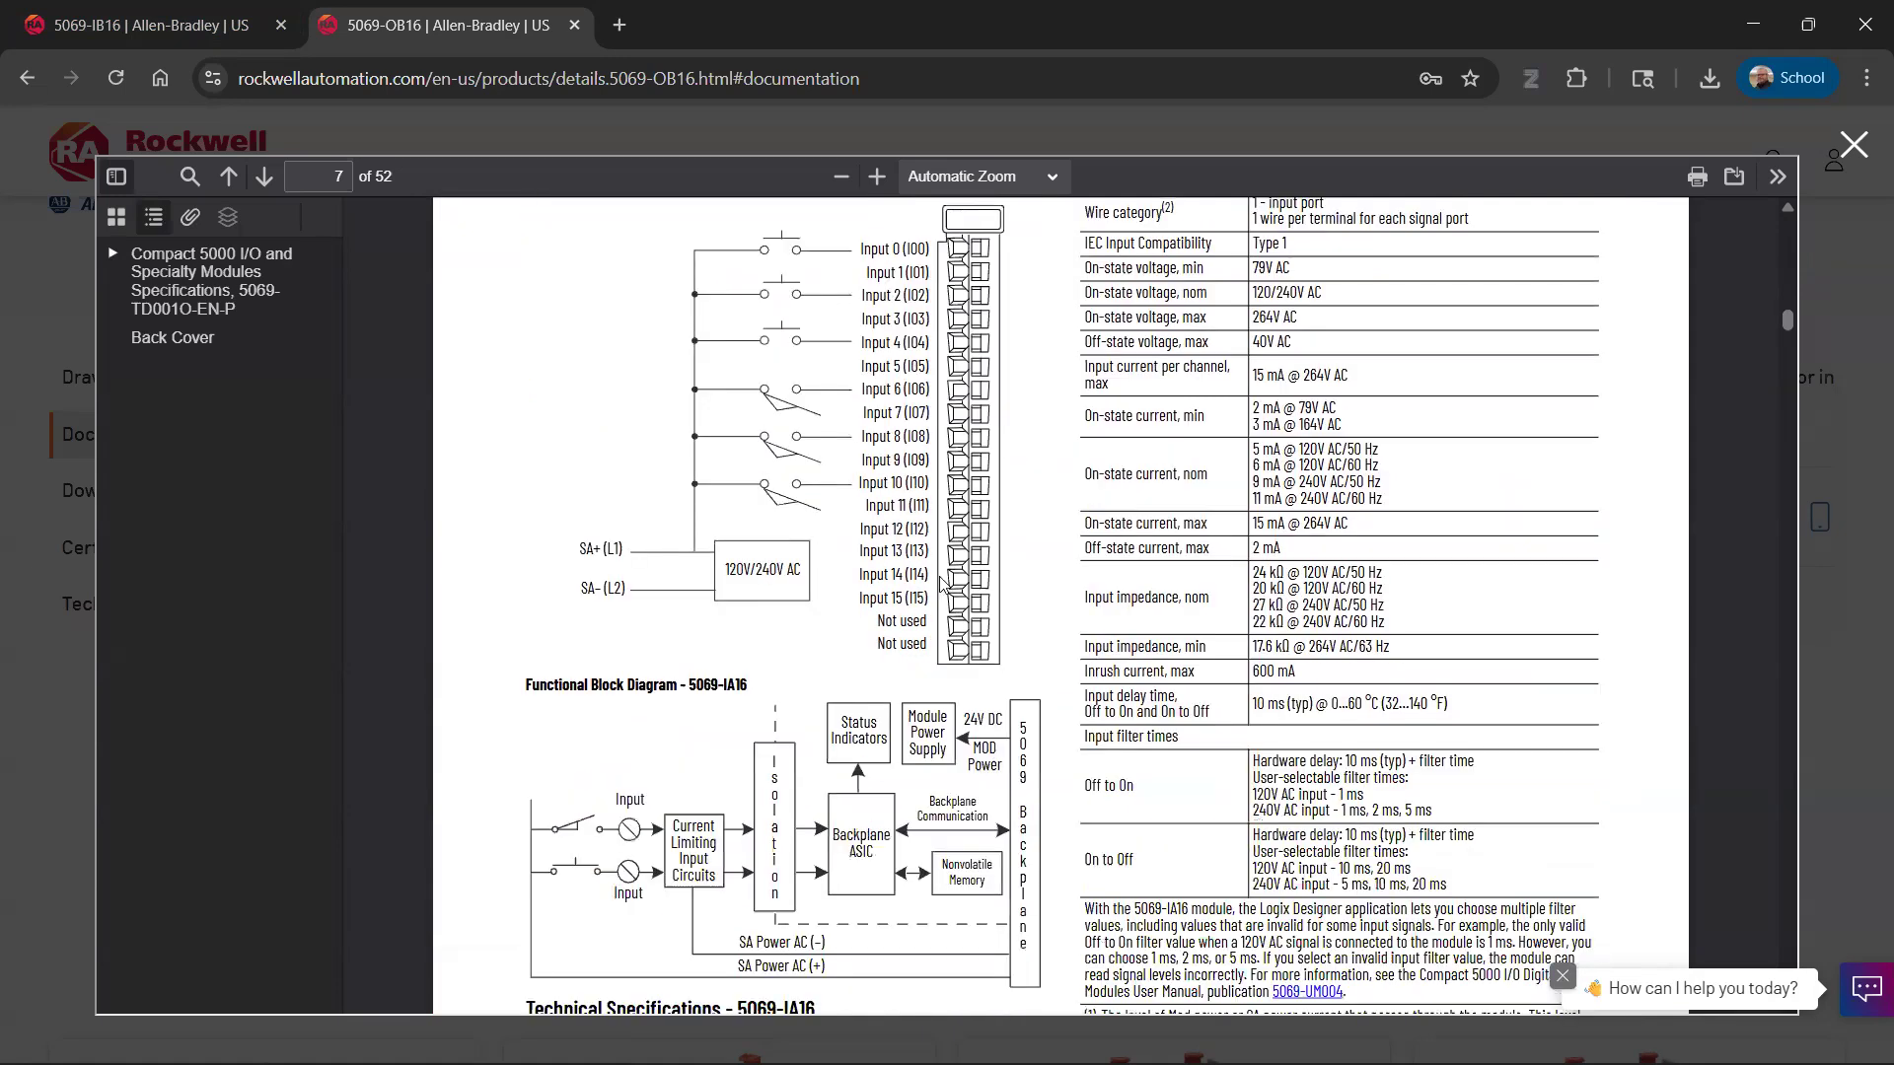
scroll(940, 597, "down", 2)
scroll(940, 589, "up", 4)
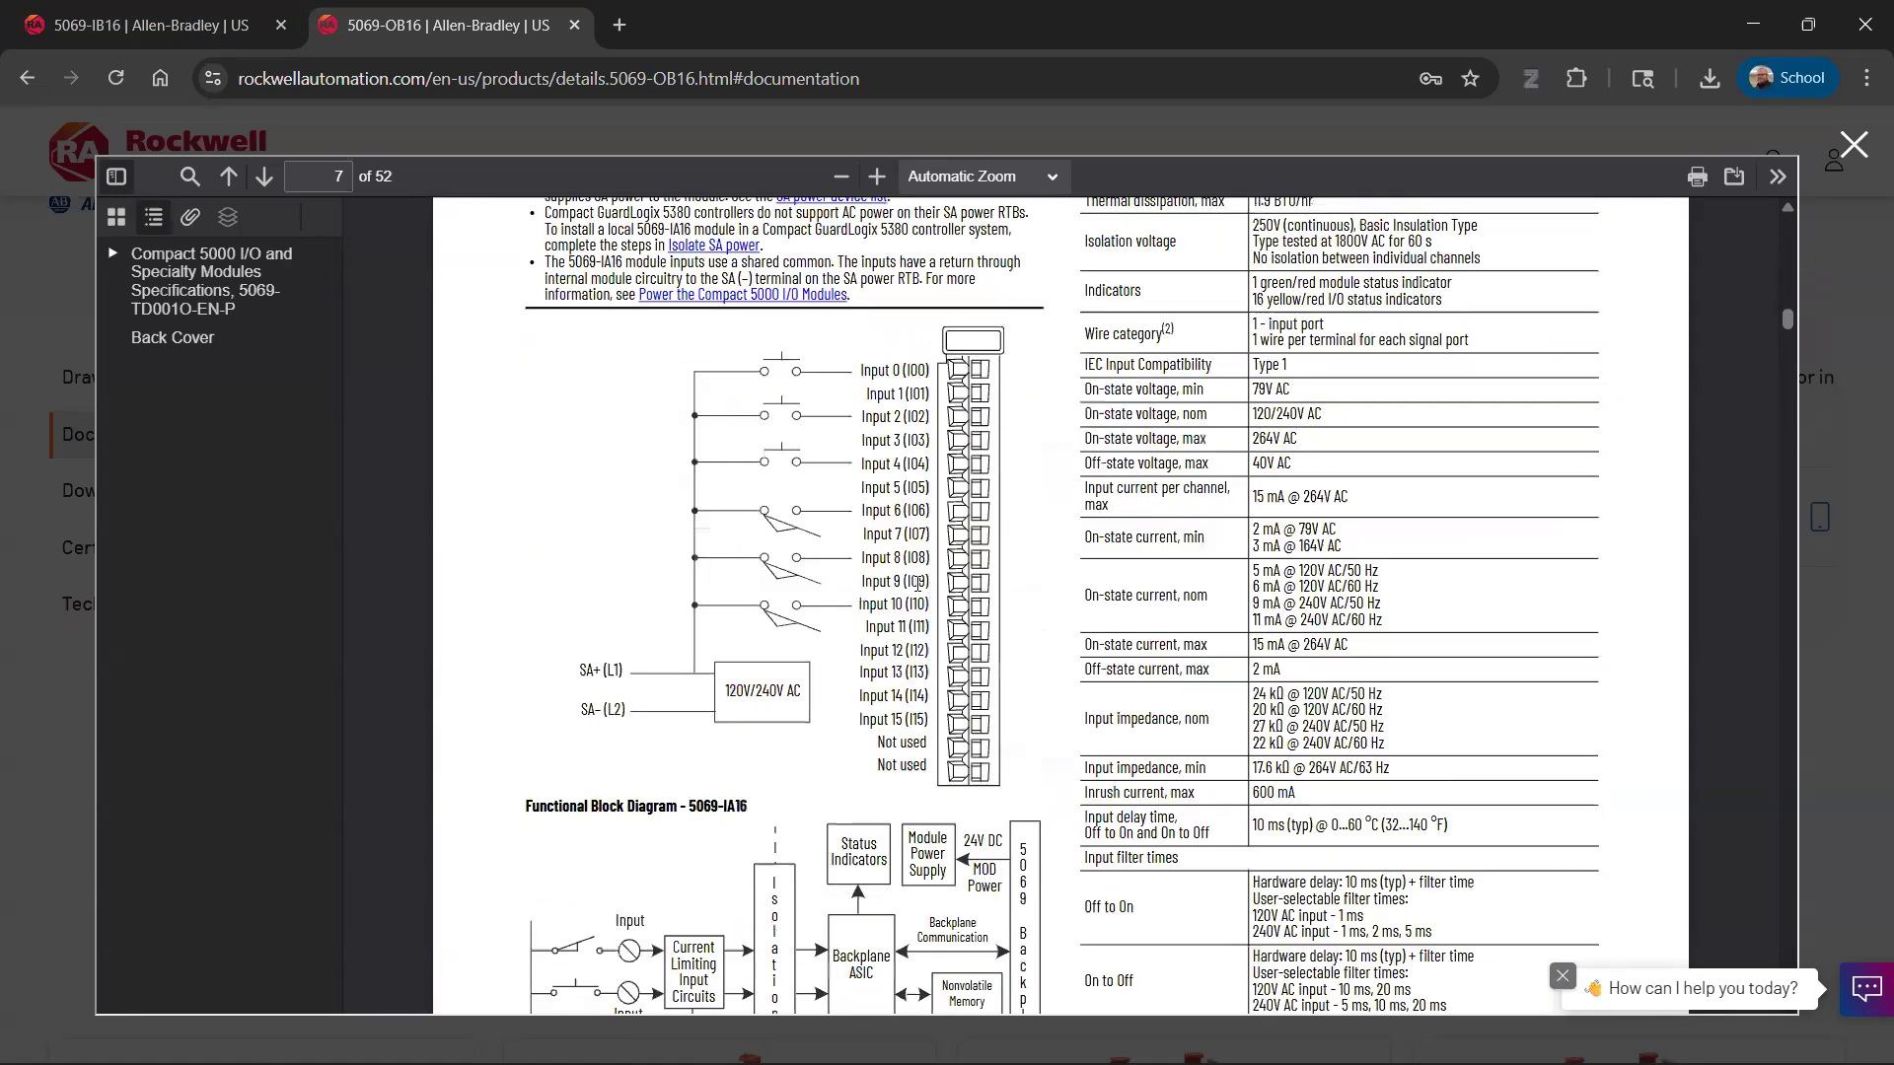
scroll(665, 546, "up", 8)
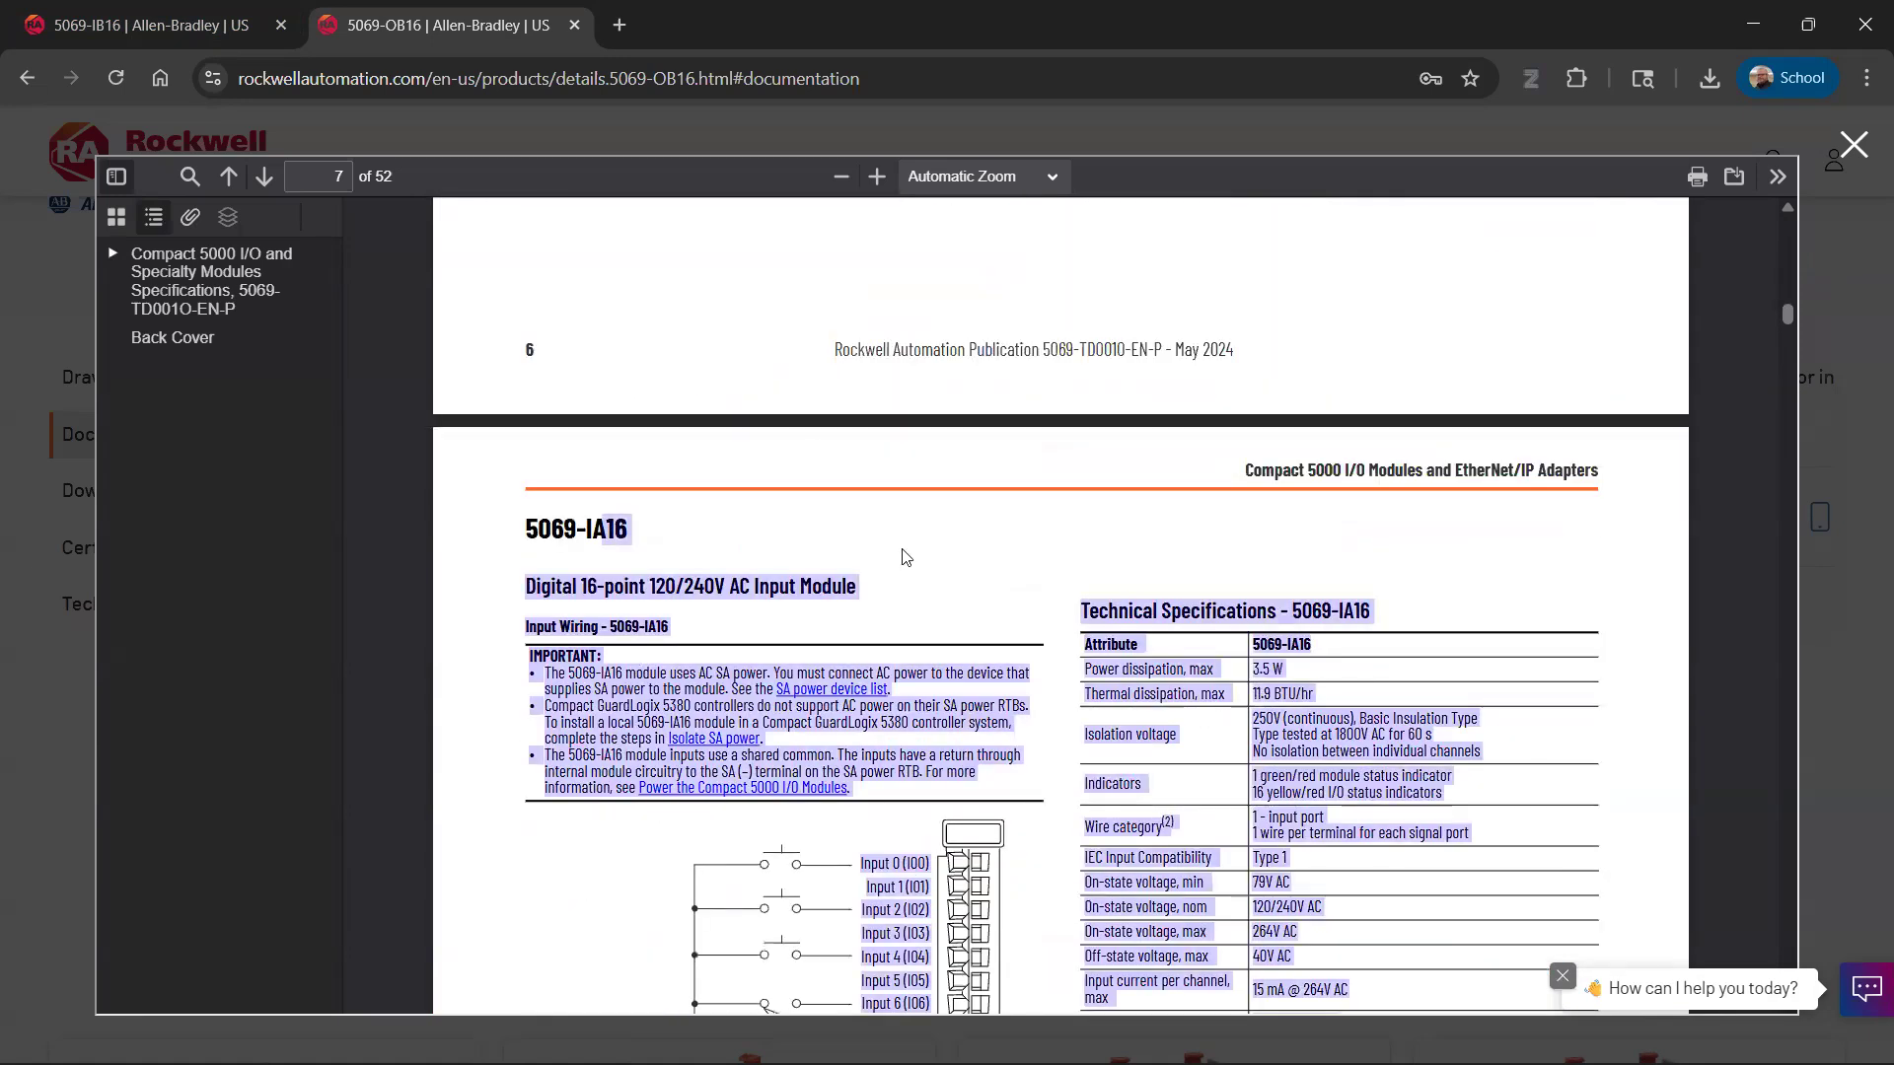
left_click_drag(604, 530, 925, 554)
- Examine the 5069-IB16 sinking input module's wiring diagram and technical specifications on page 8
scroll(925, 554, "down", 20)
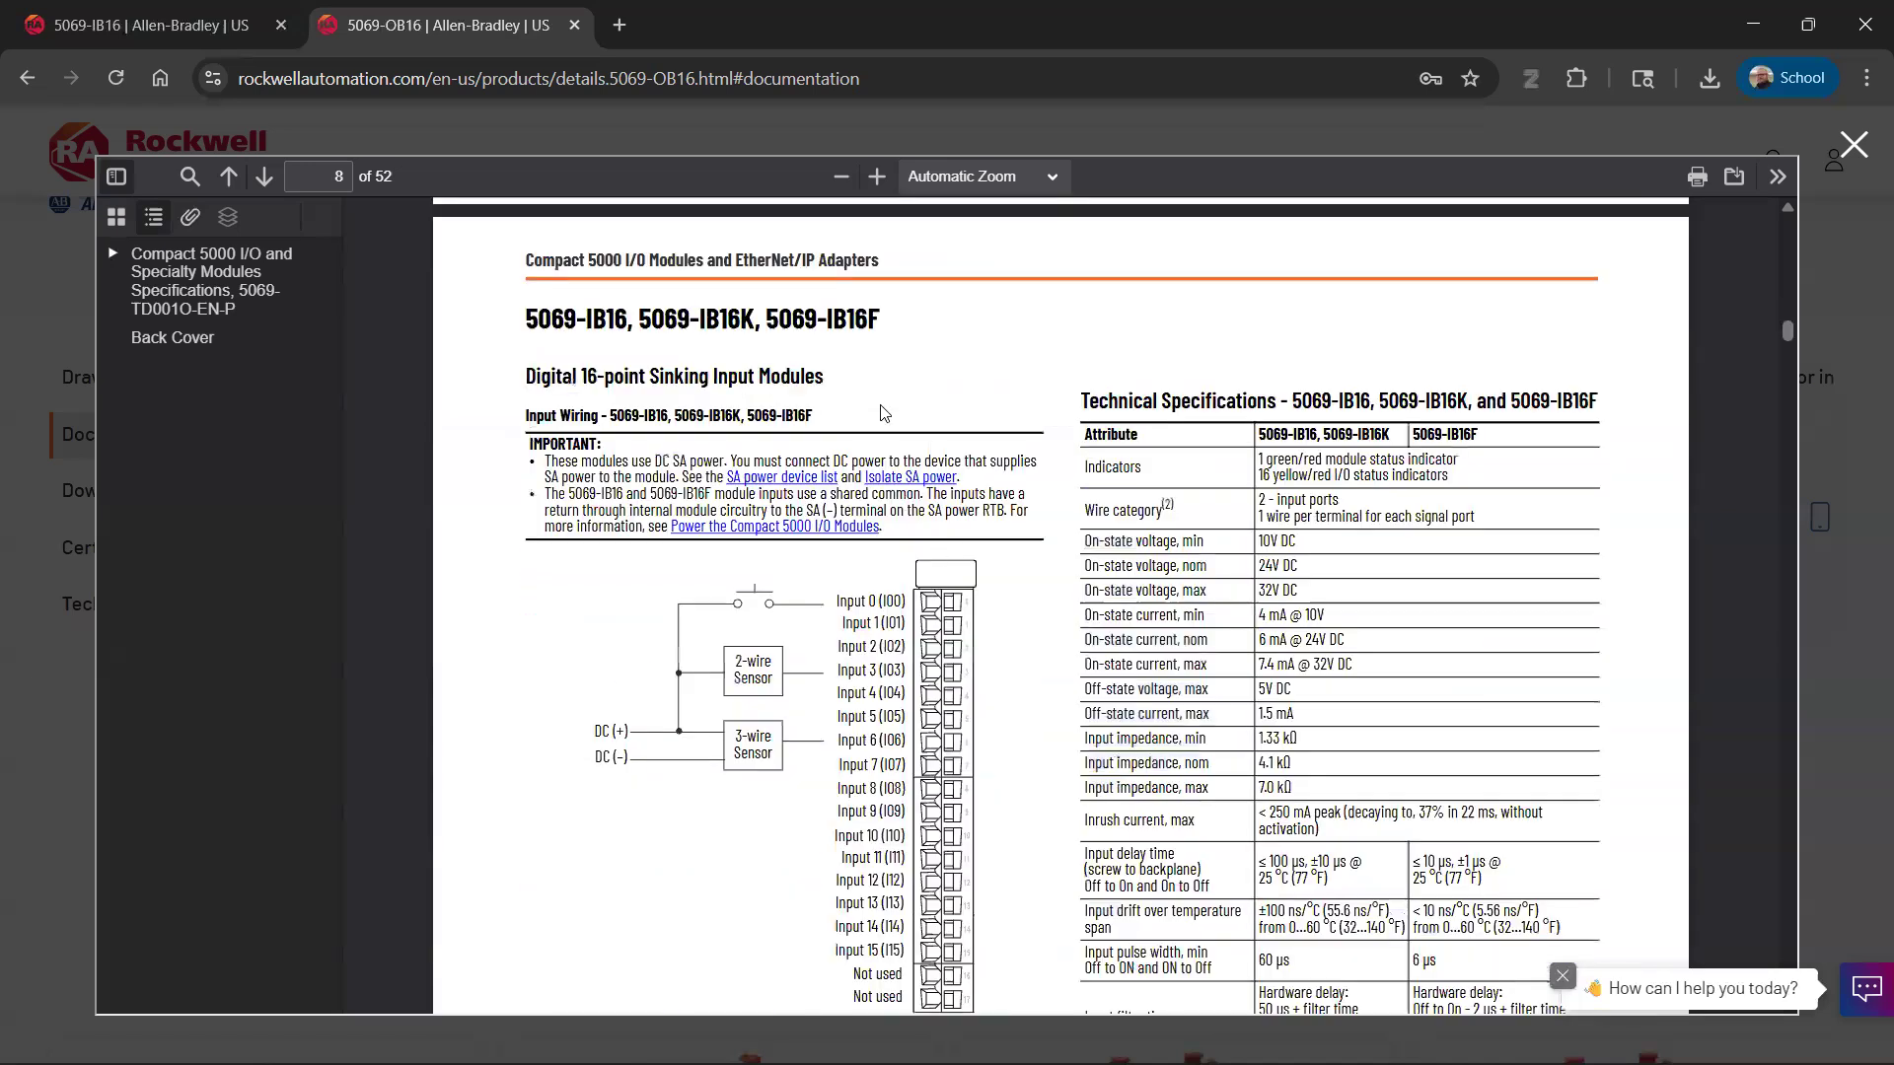
scroll(819, 589, "down", 3)
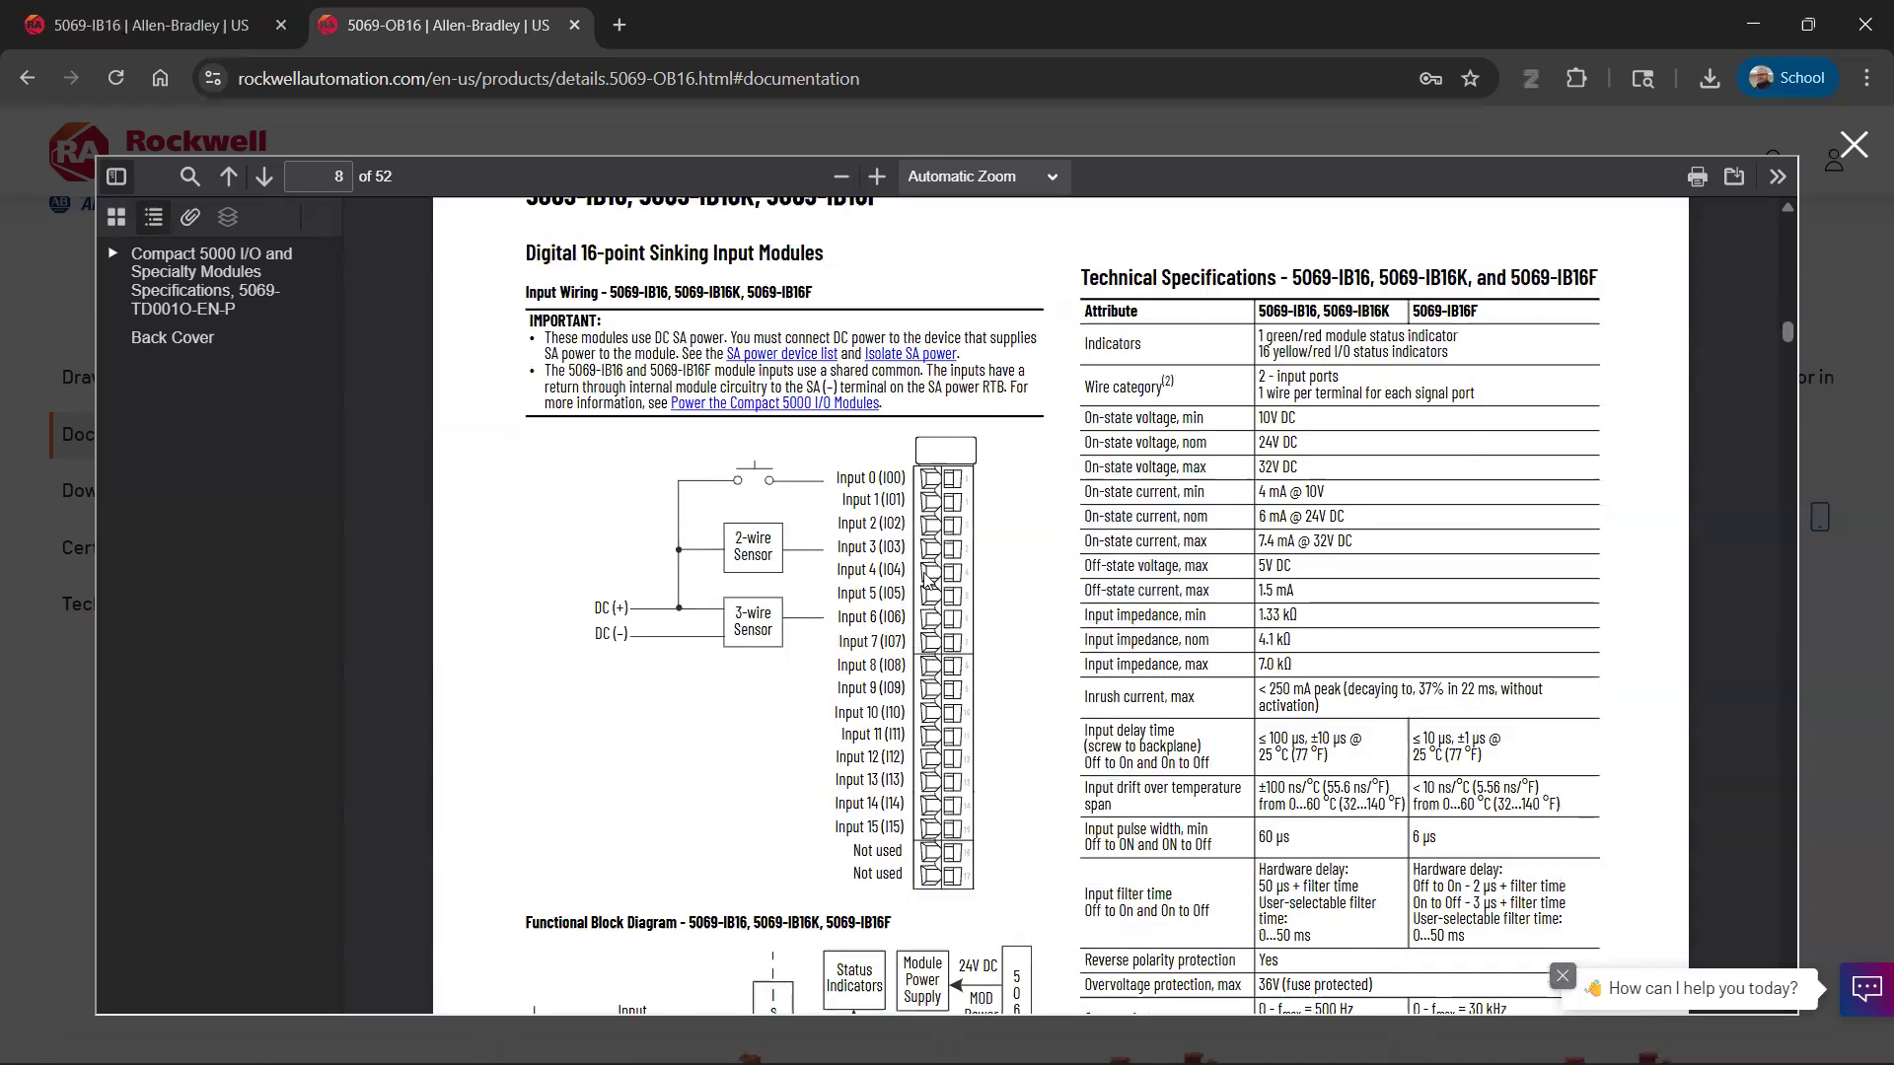
scroll(921, 604, "down", 1)
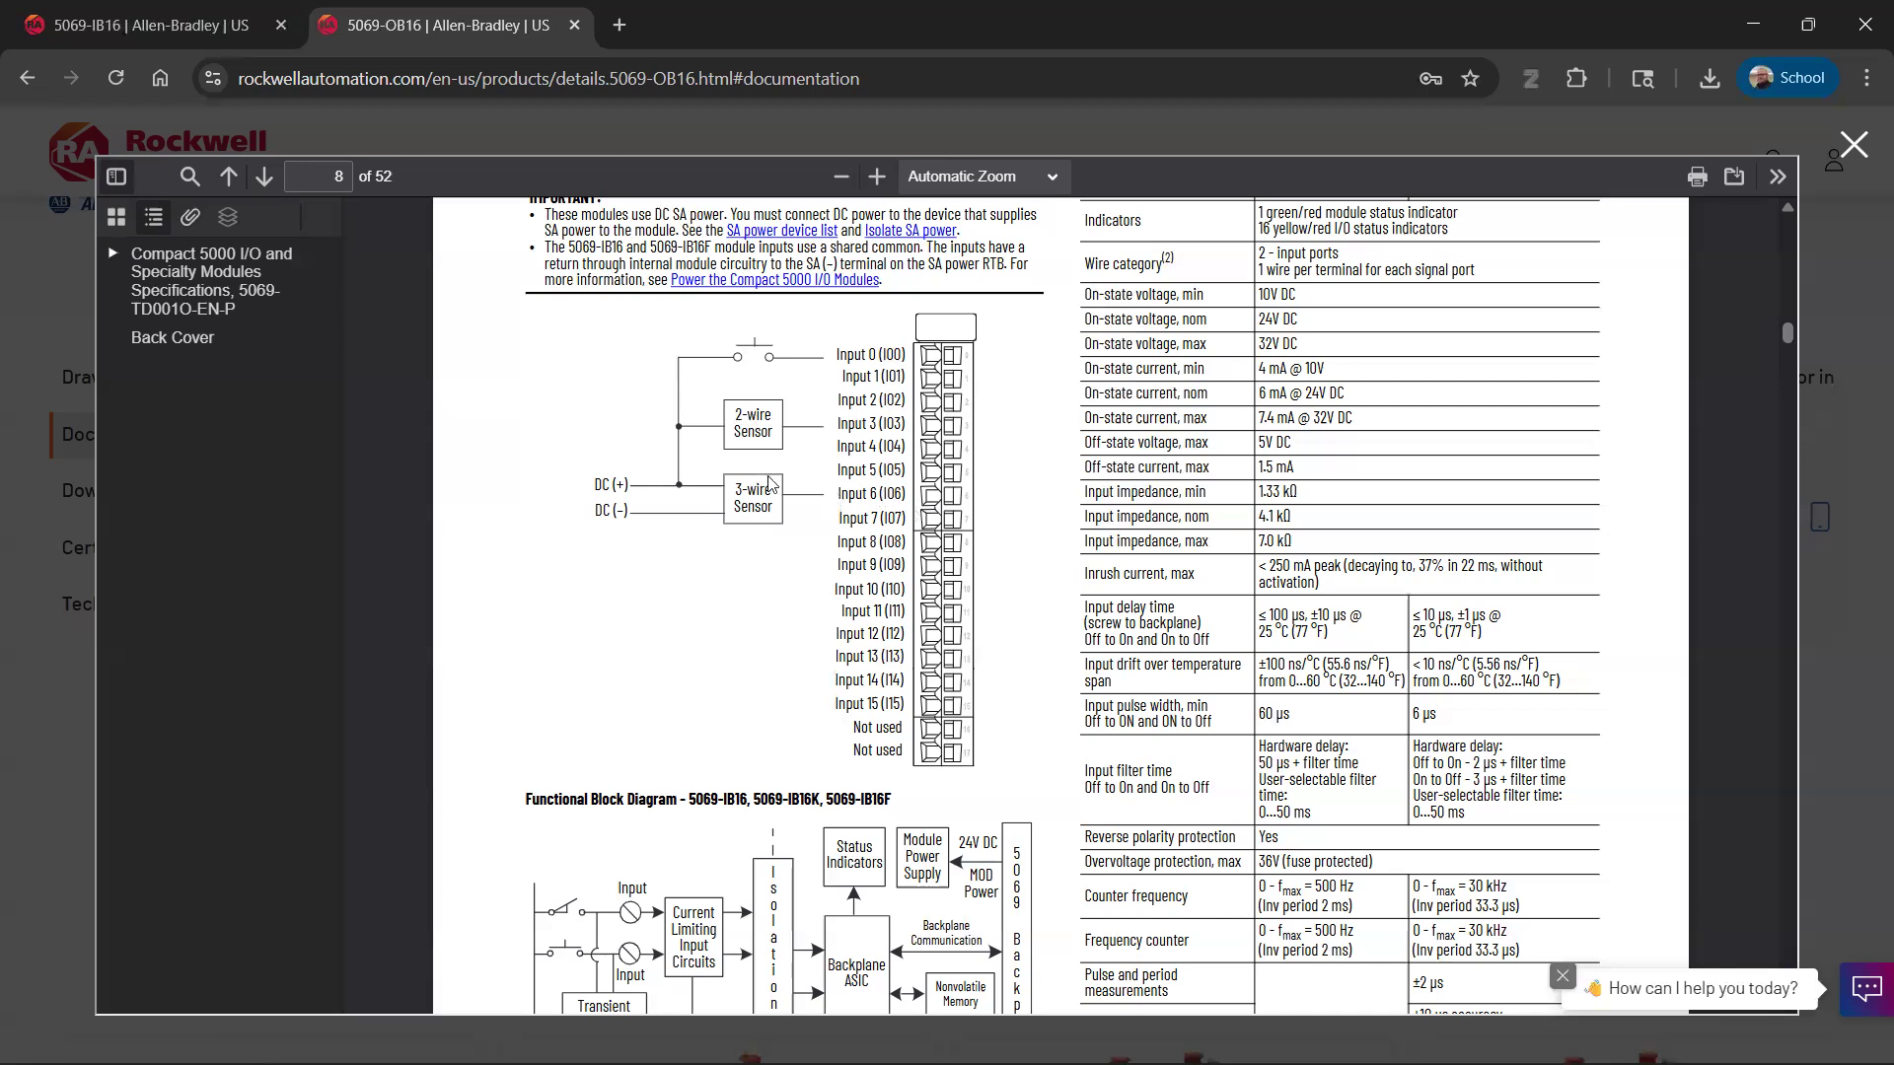
scroll(730, 465, "down", 5)
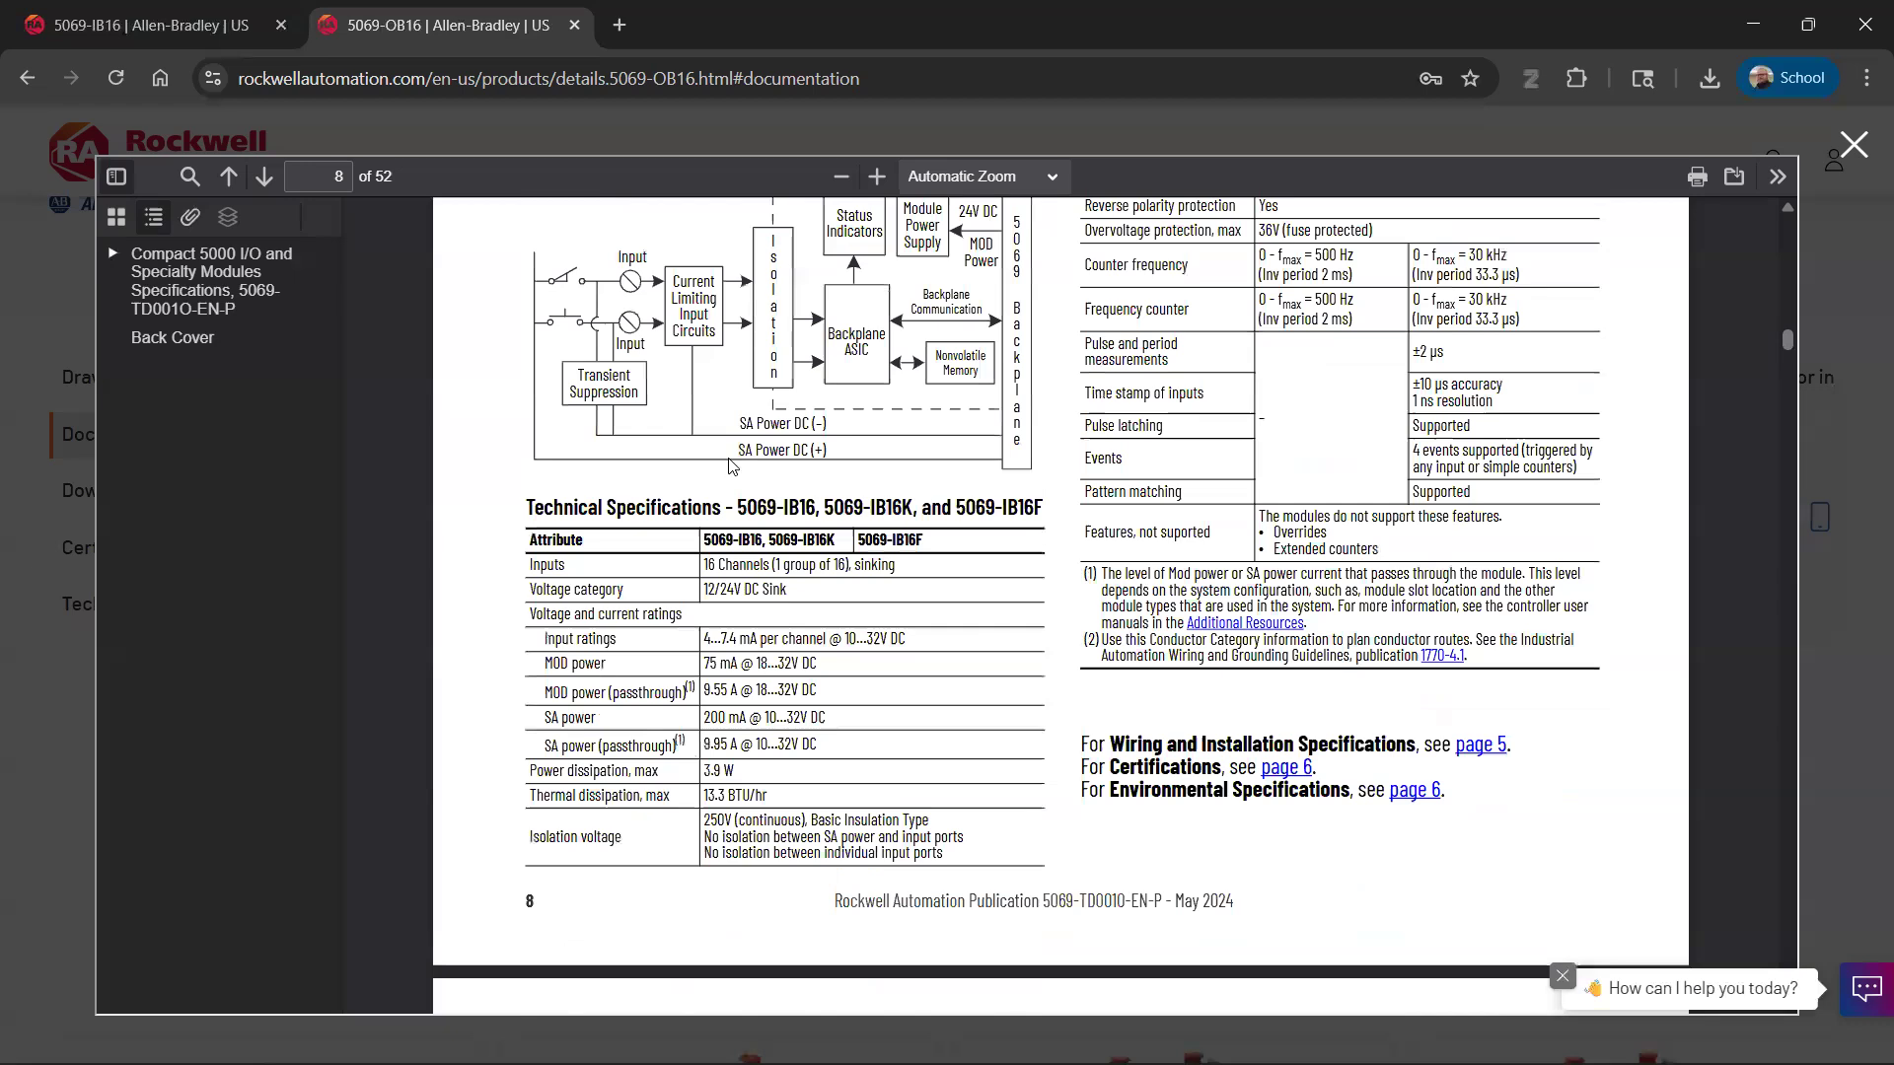
- Find the 5069-OB16 sourcing output module's wiring diagram on page 12 of the publication
scroll(732, 463, "down", 5)
scroll(732, 463, "down", 10)
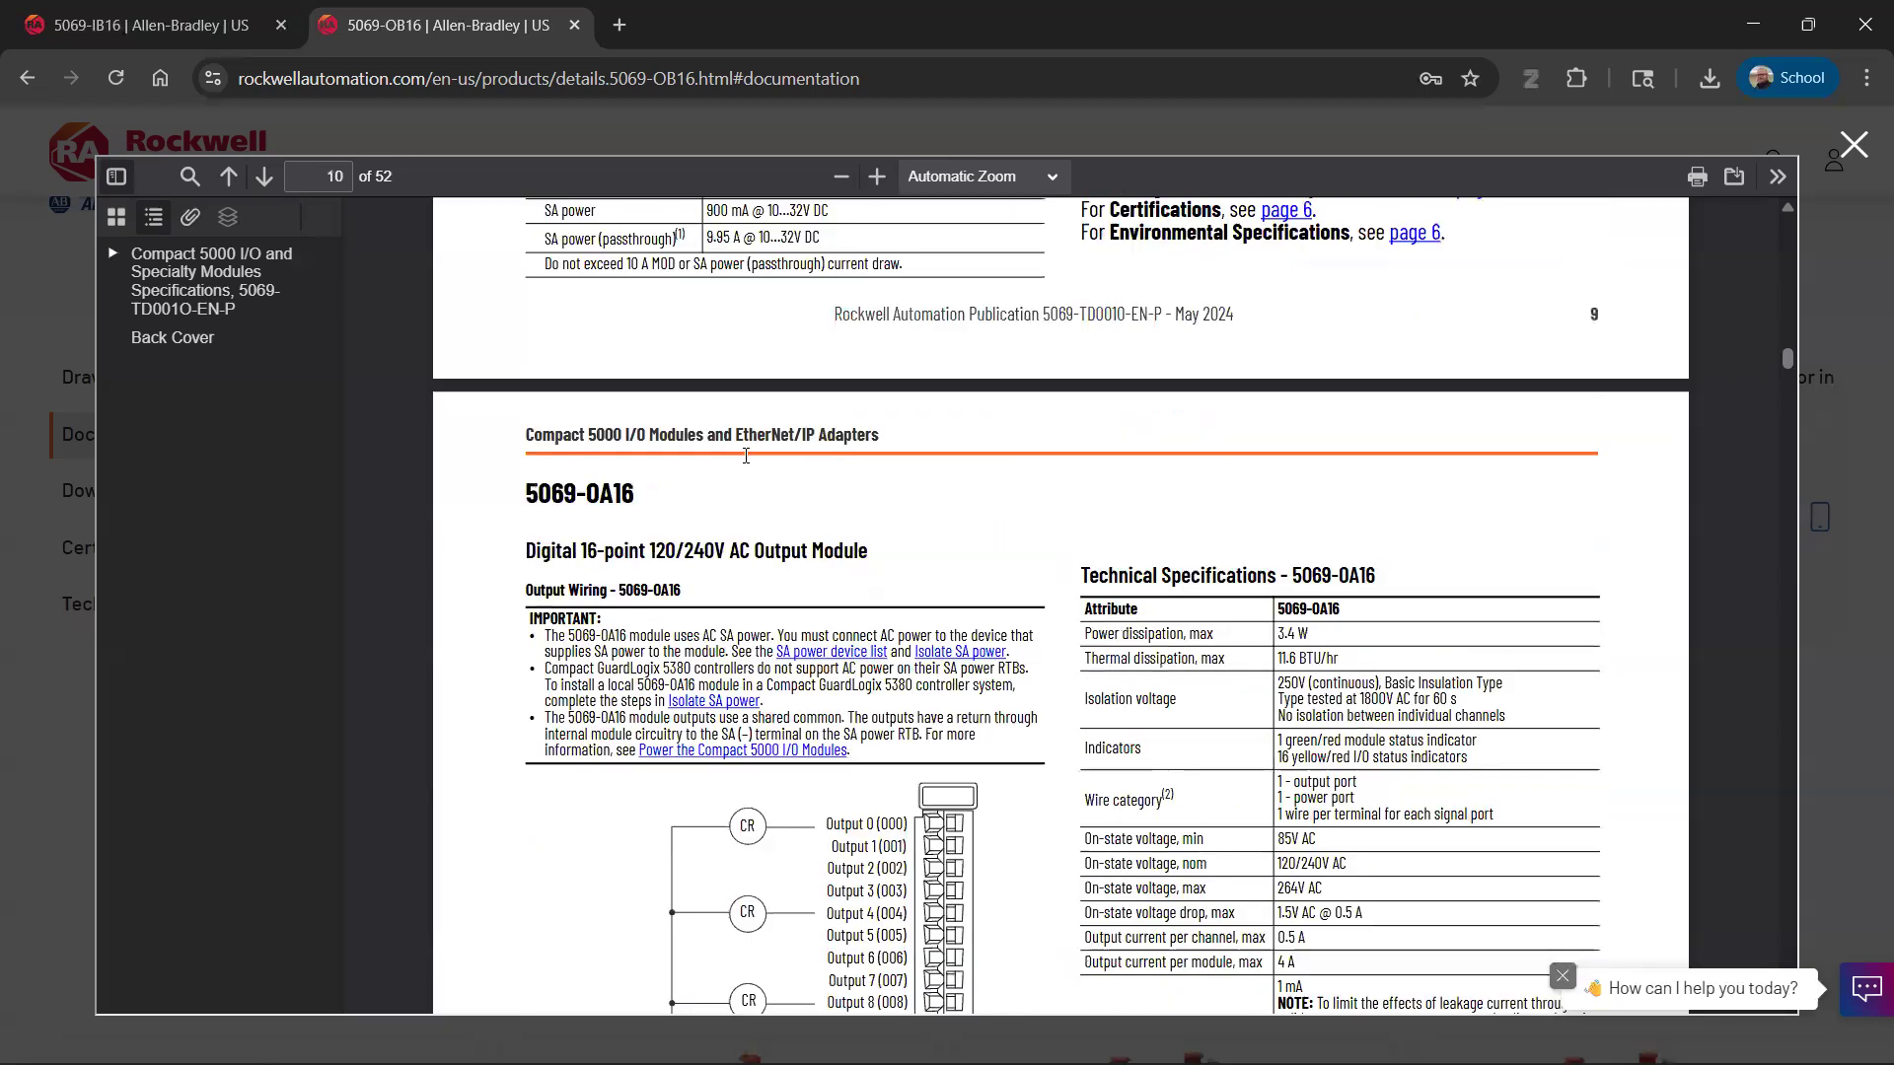
scroll(747, 463, "down", 8)
scroll(747, 462, "down", 10)
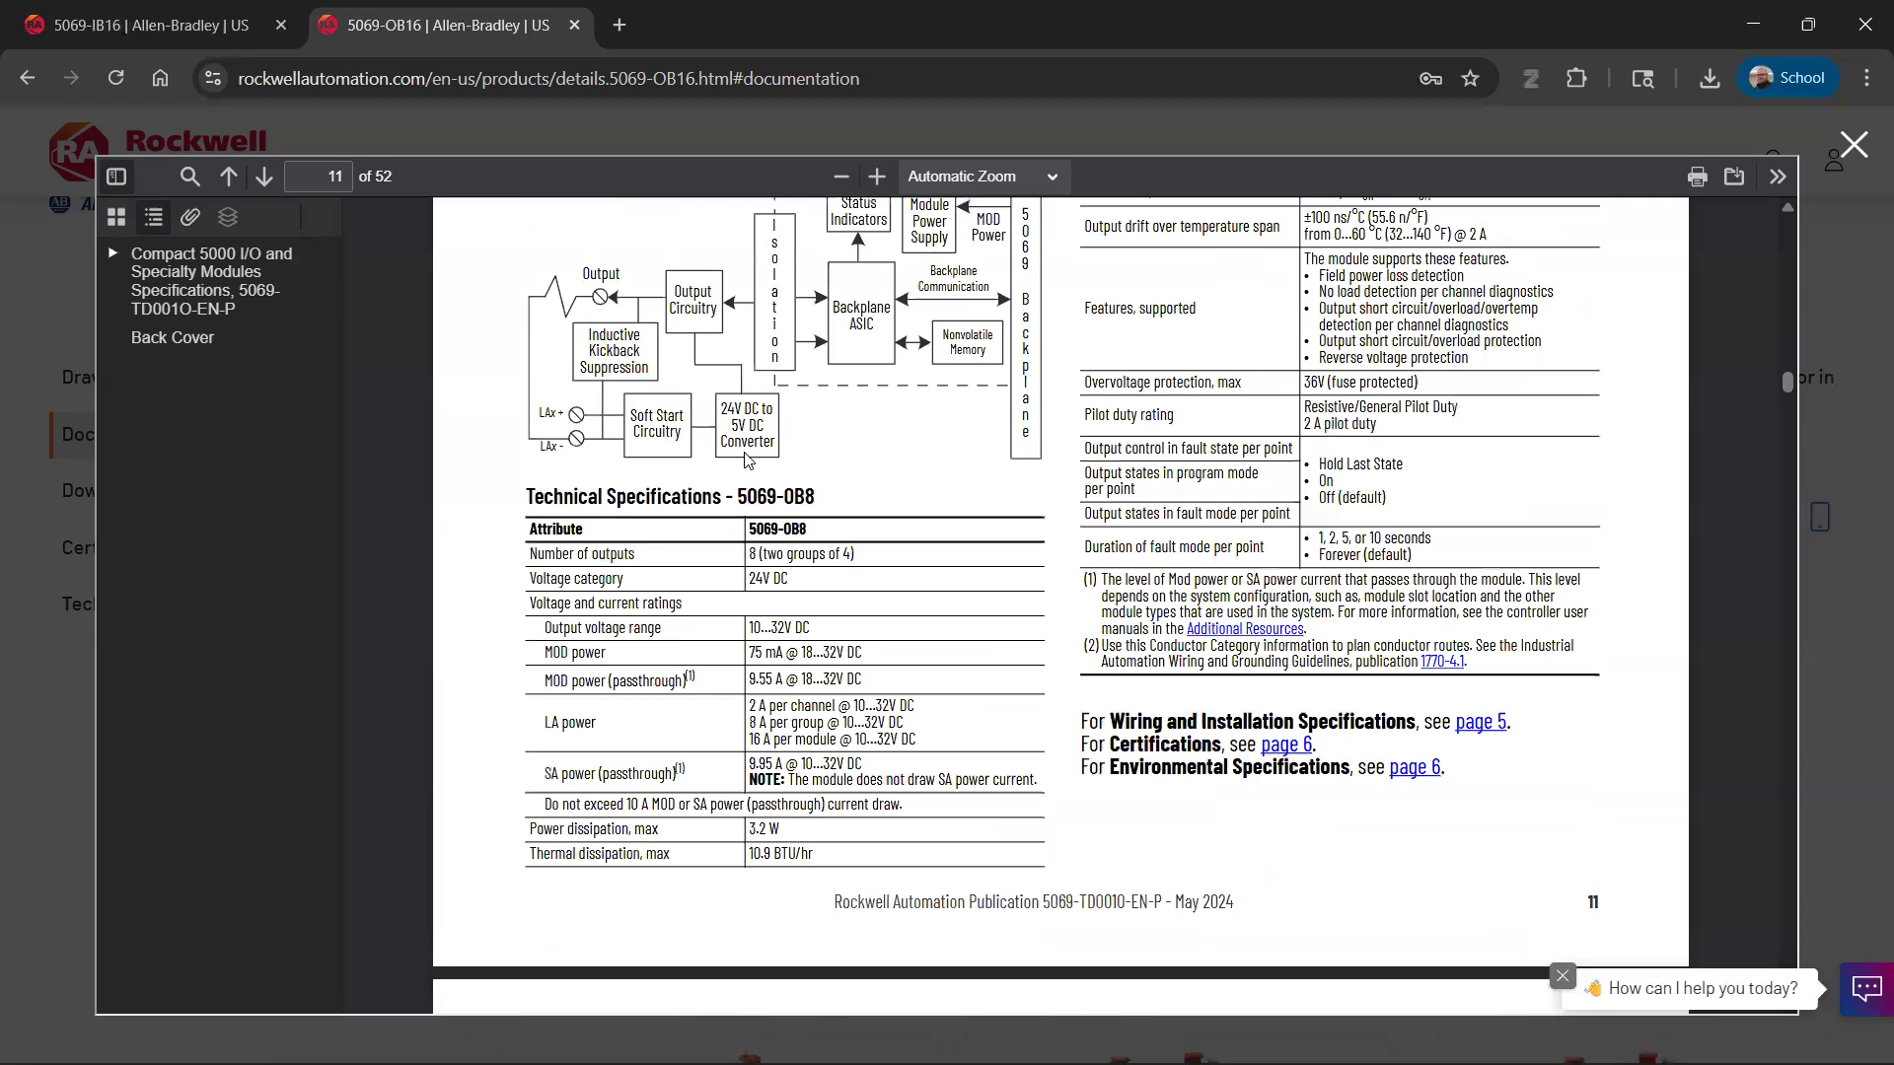
scroll(747, 463, "down", 10)
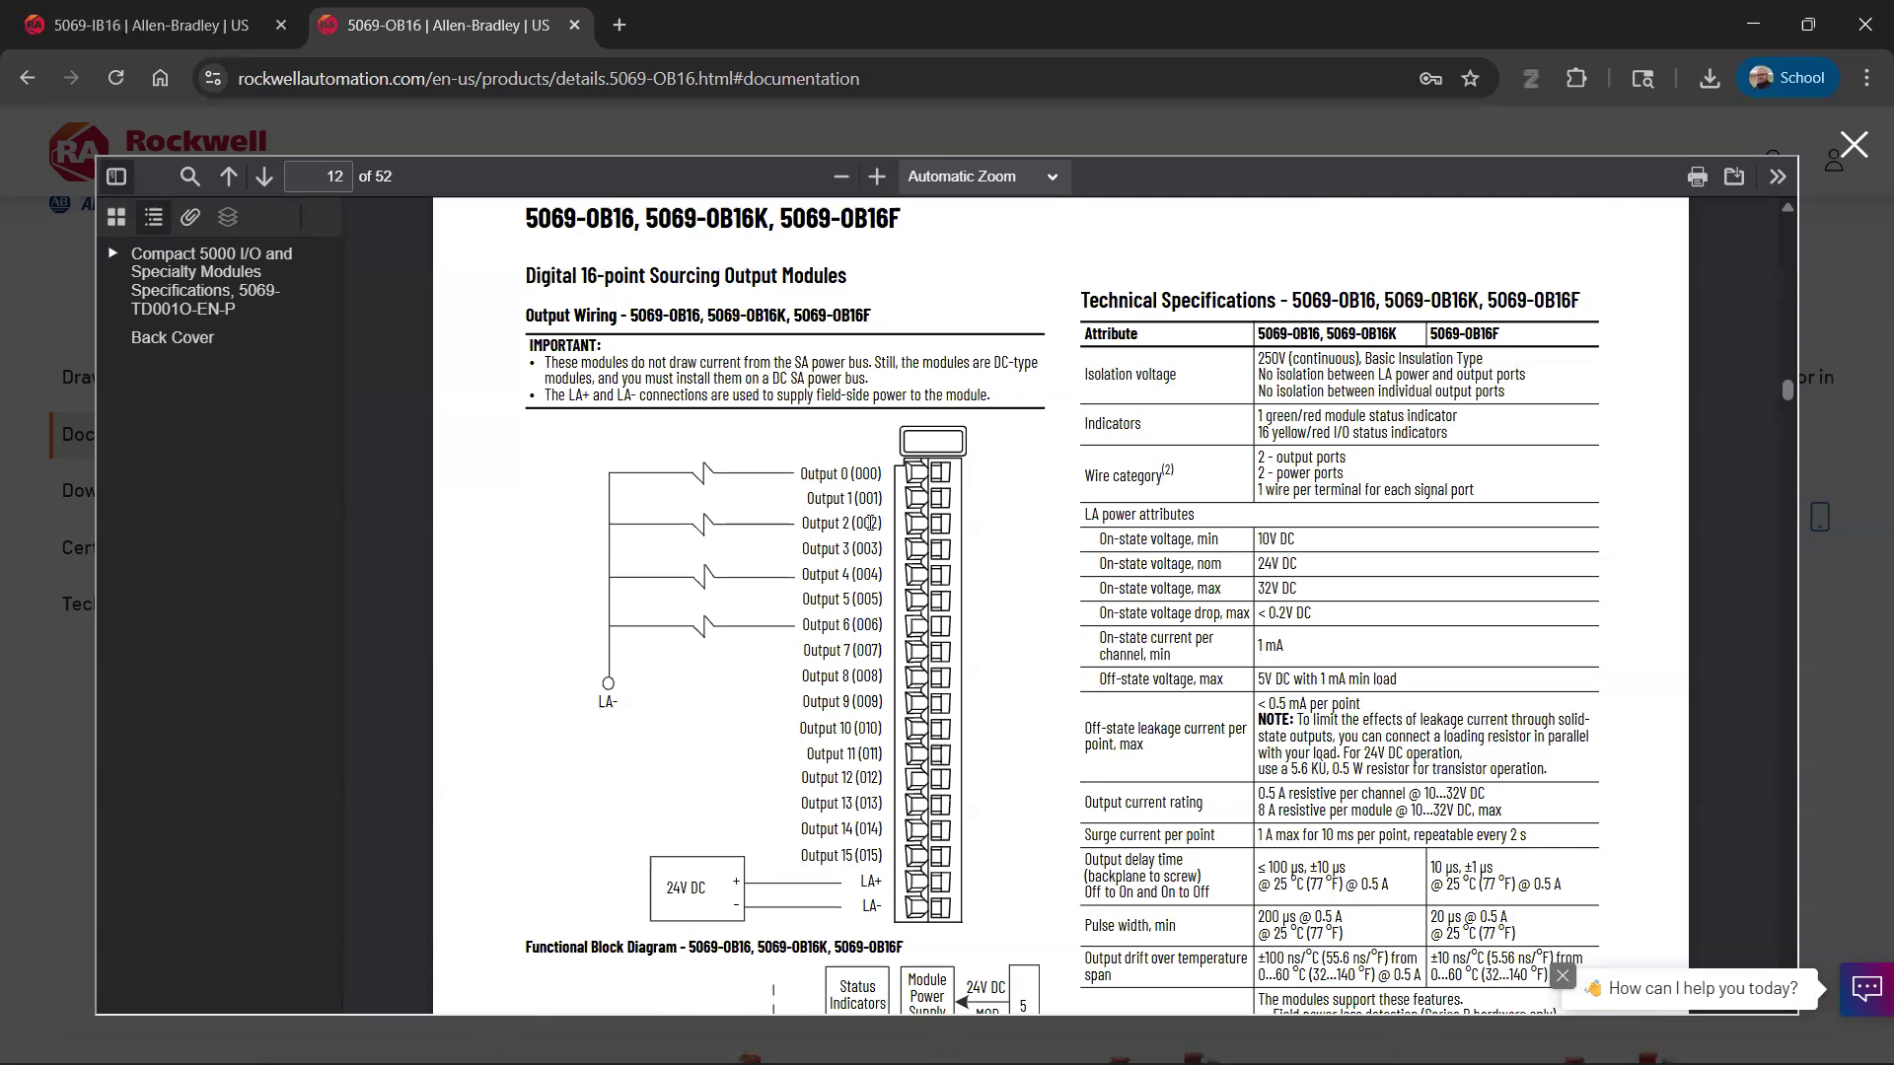
- Examine the 5069-OB16 sourcing output module's wiring diagram and its LA+ and LA- field power connections on page 12
scroll(878, 515, "up", 1)
scroll(883, 511, "down", 1)
left_click_drag(580, 218, 636, 219)
scroll(1001, 696, "down", 1)
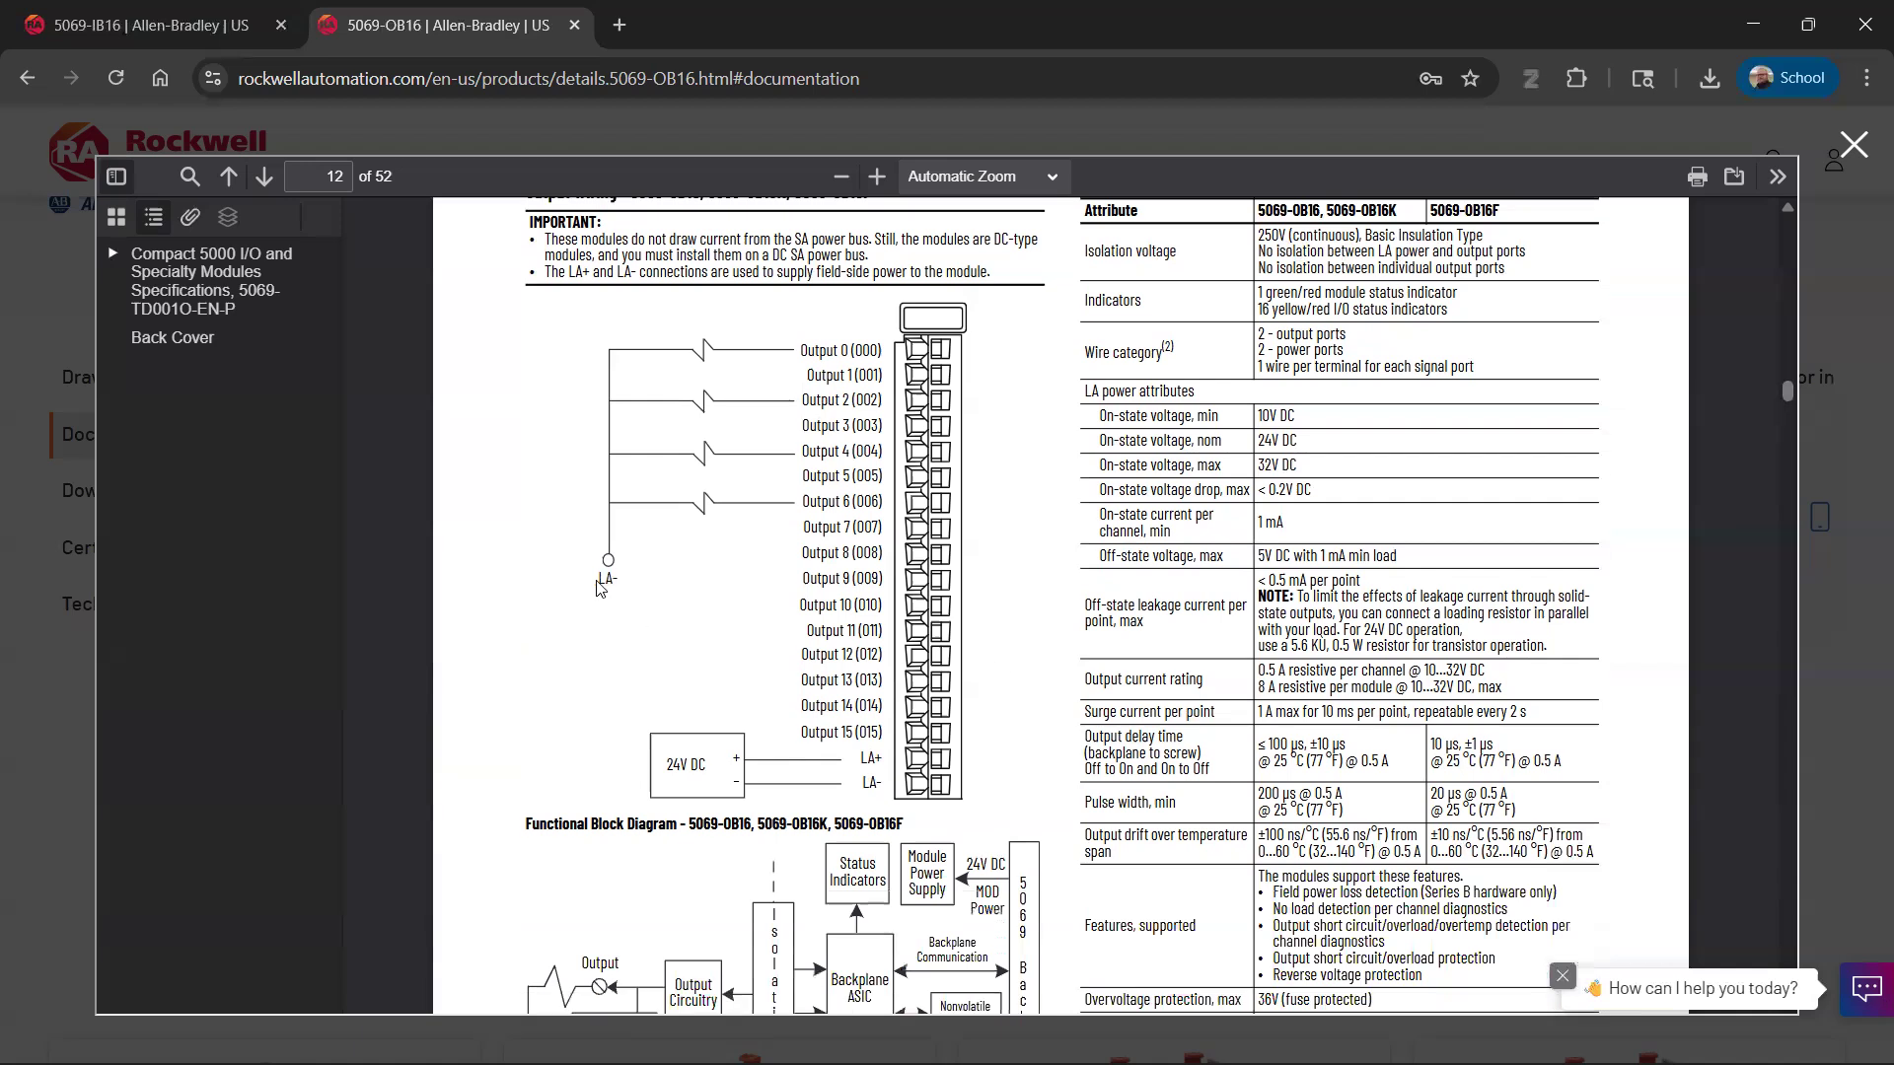
scroll(637, 569, "up", 1)
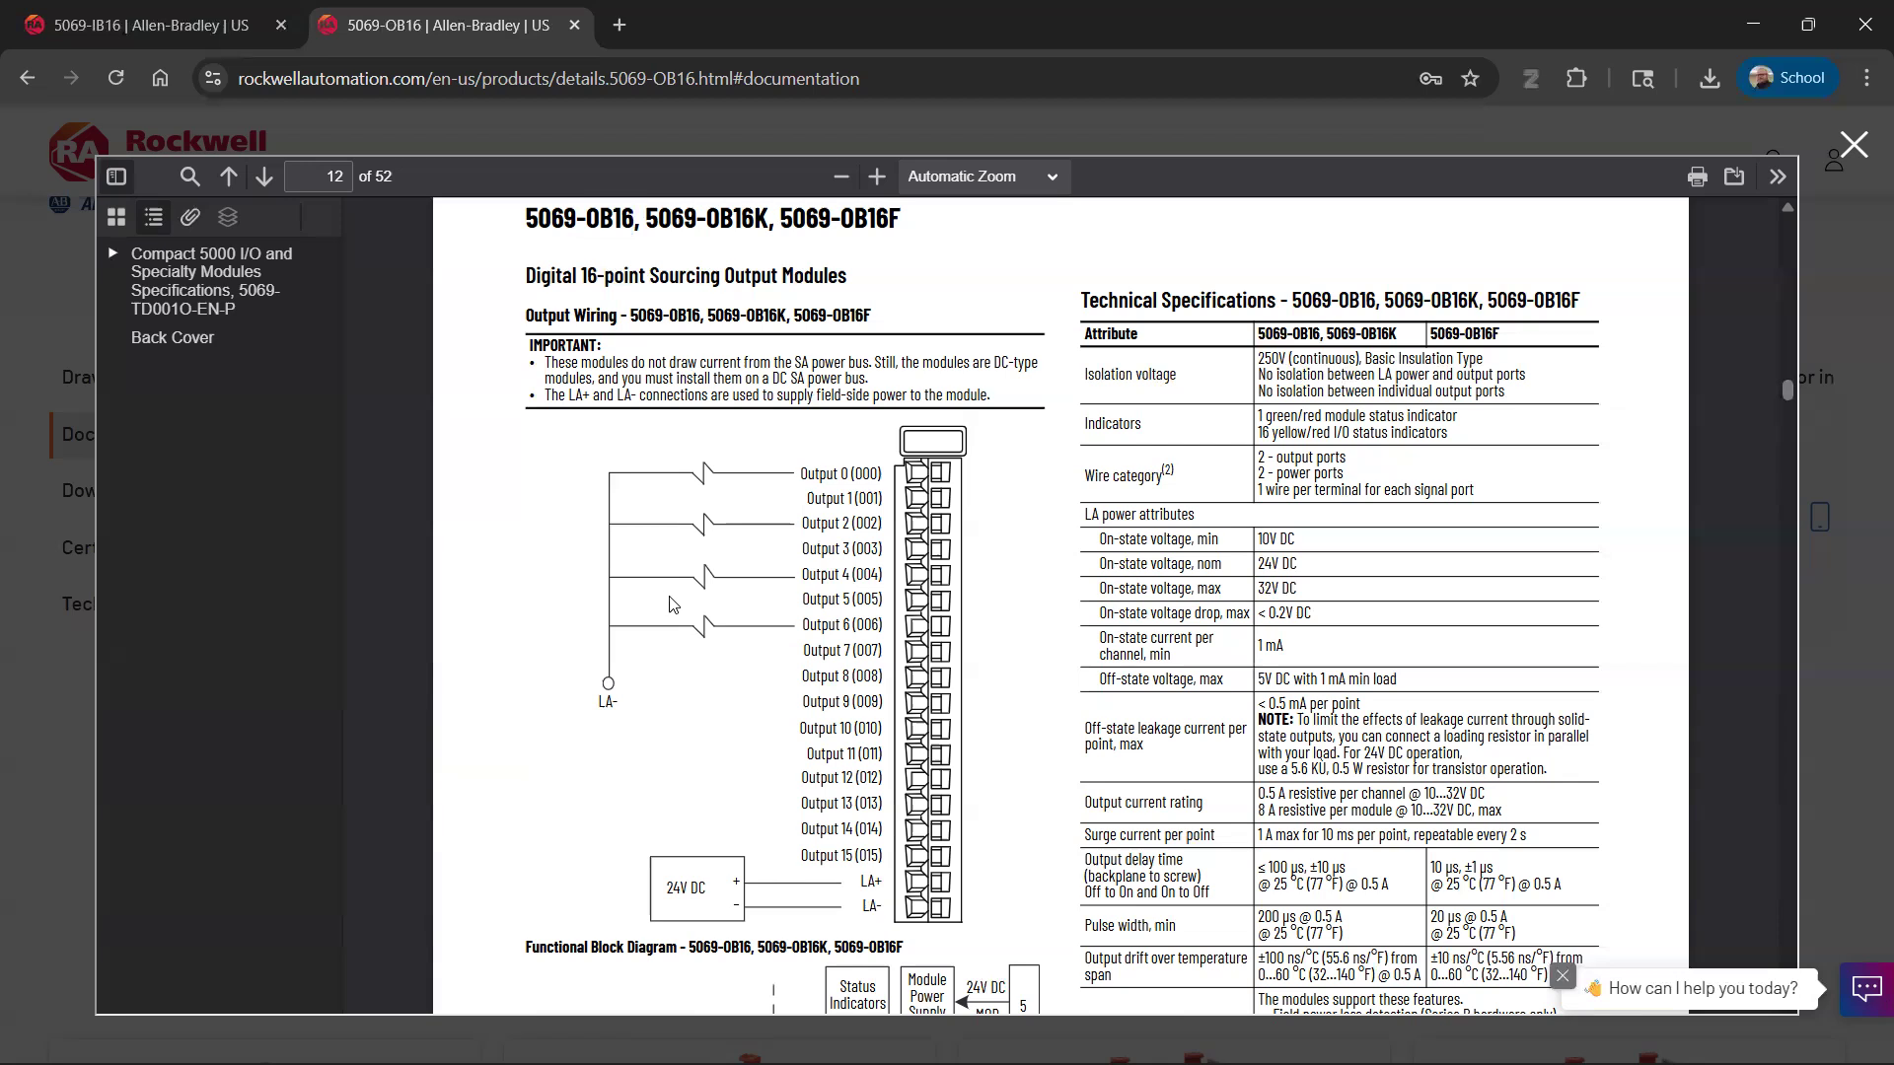
scroll(663, 599, "down", 1)
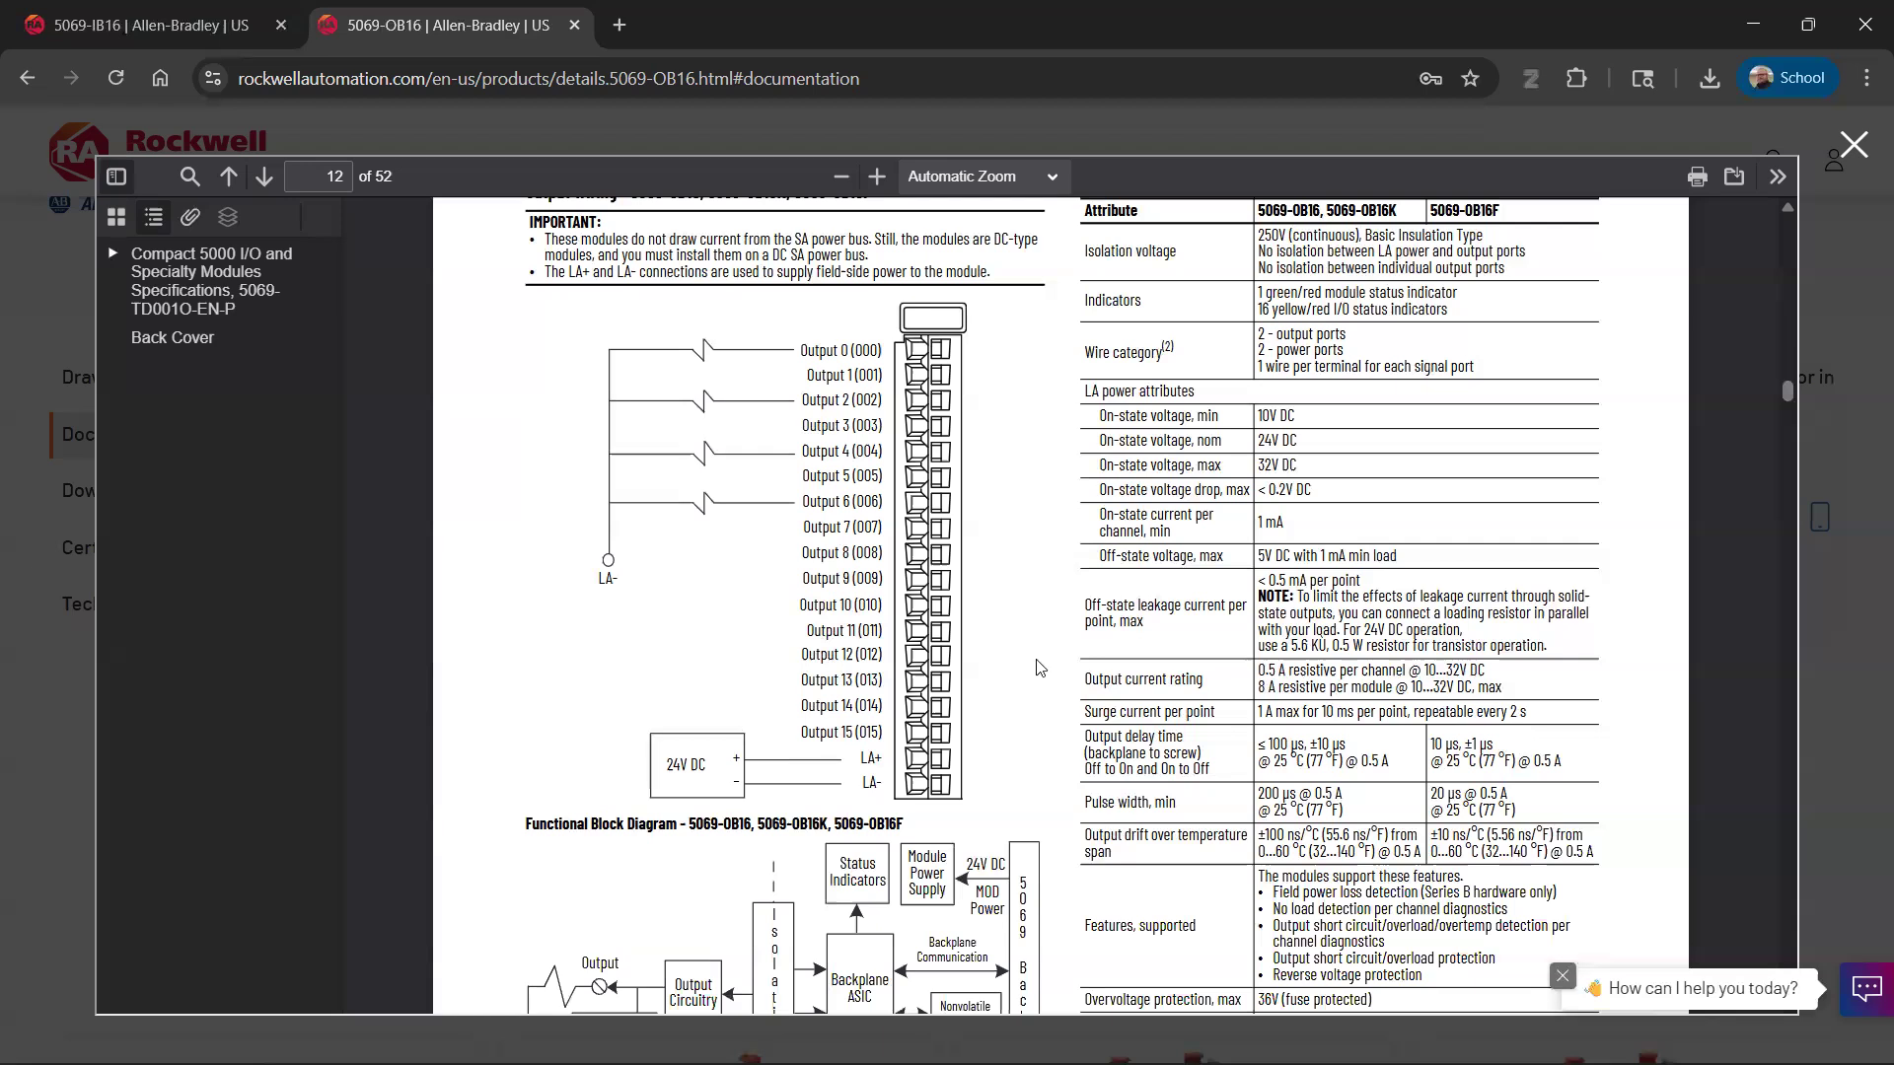
scroll(1037, 668, "up", 1)
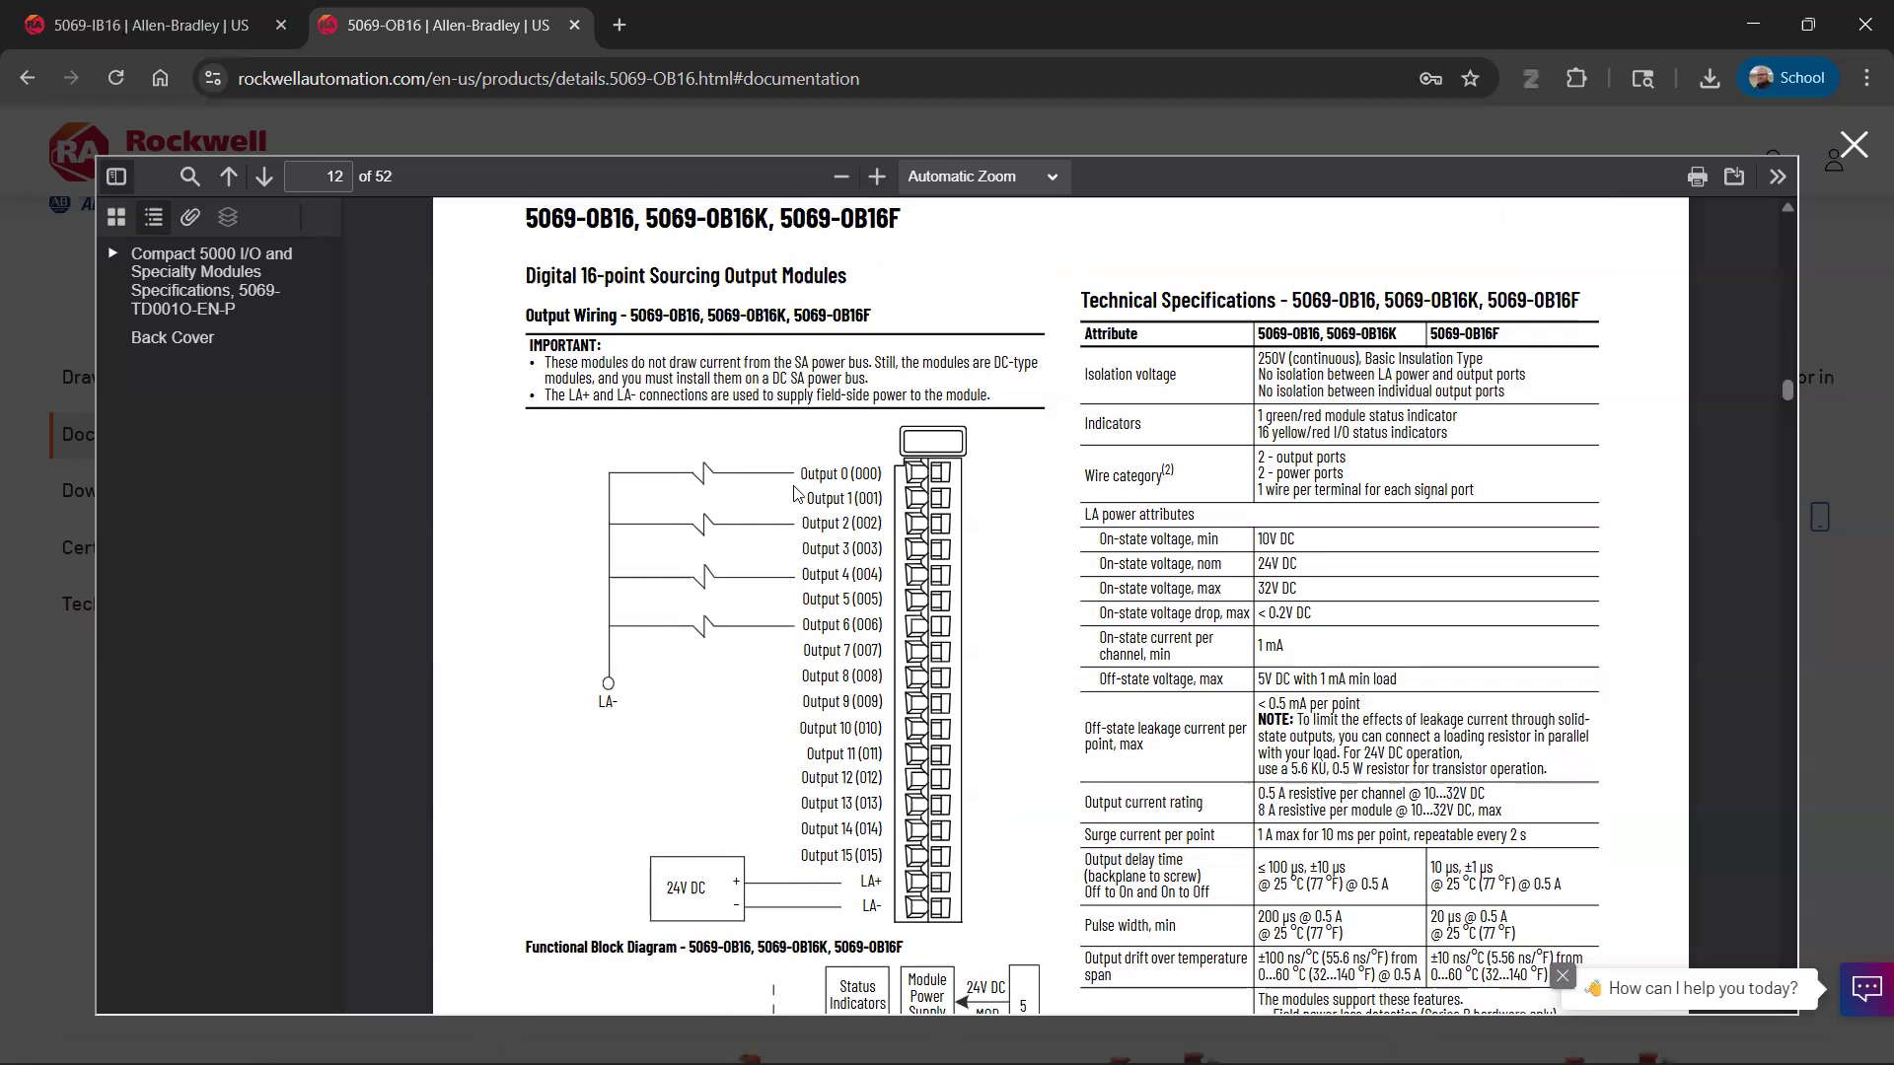
- Switch to SOLIDWORKS Electrical and add a new scheme page to the document book
key("alt+Tab")
key("alt+Tab")
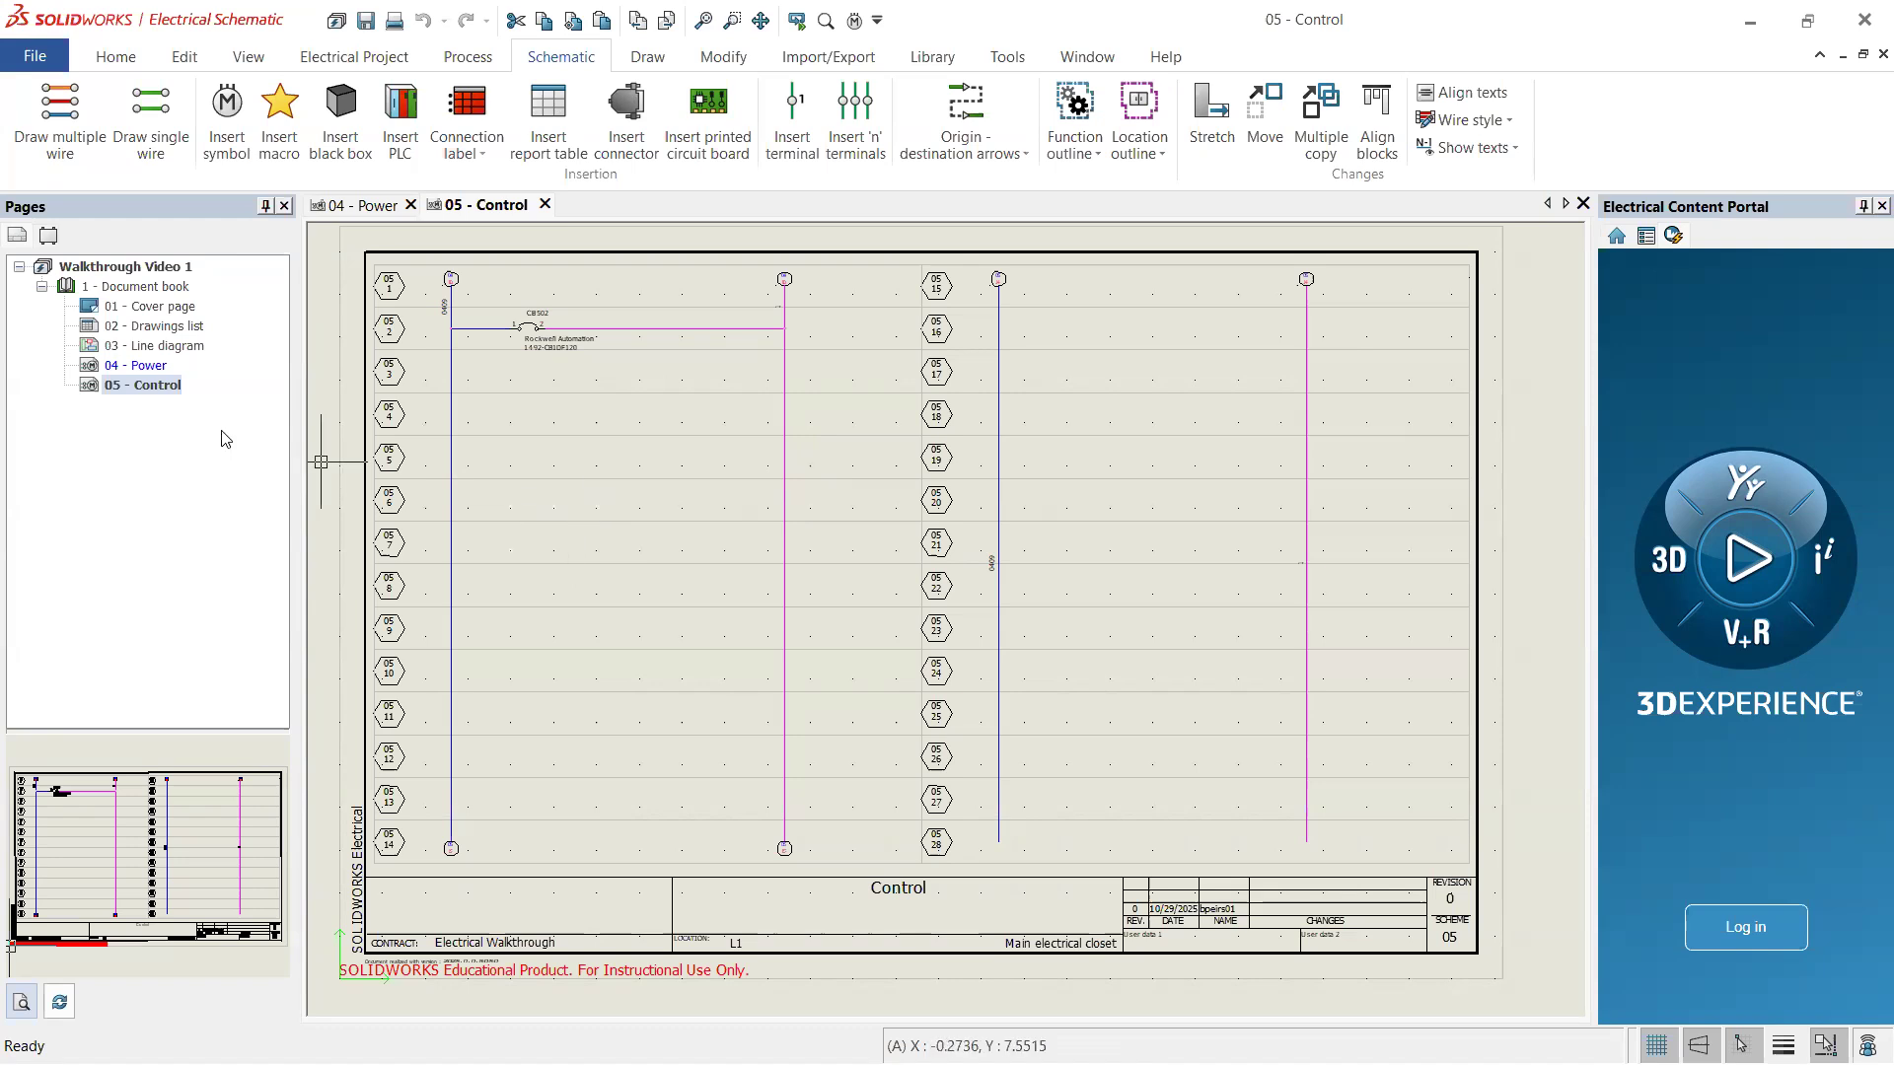
right_click(138, 288)
mouse_move(238, 305)
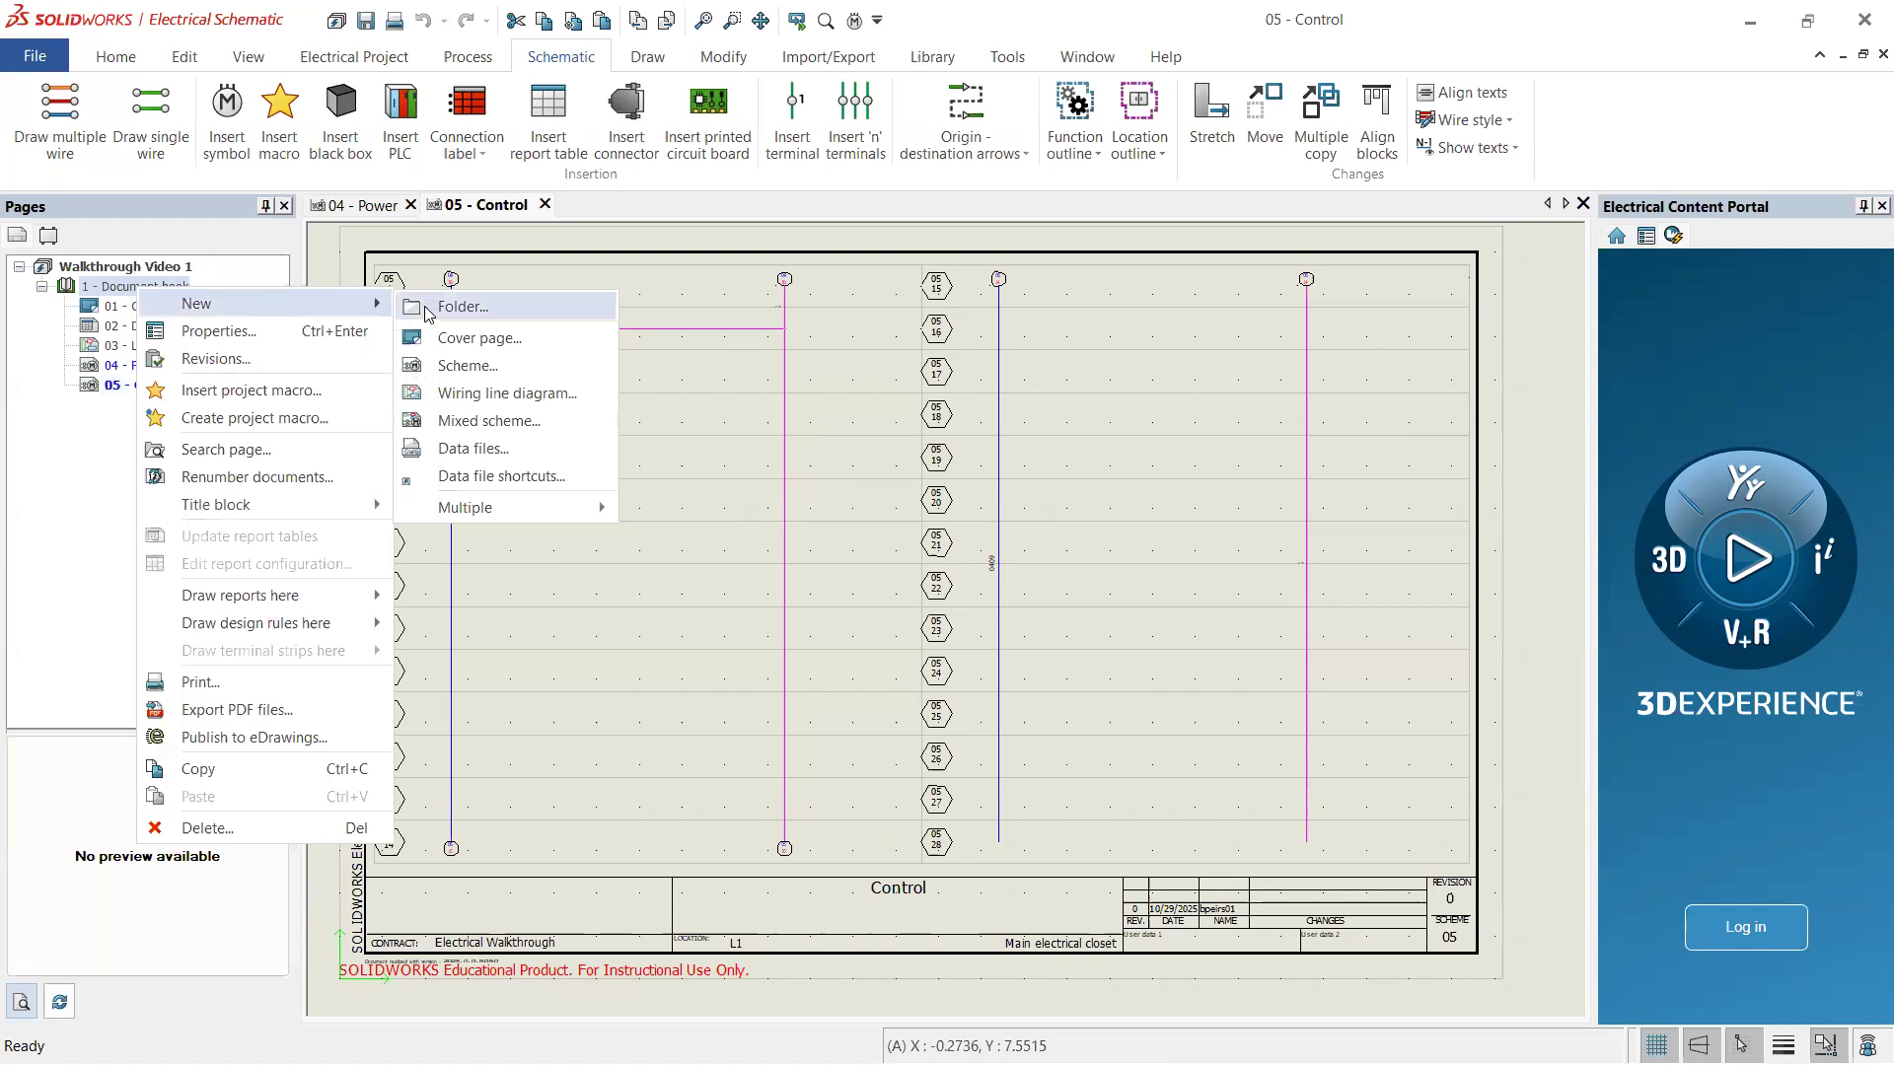
left_click(476, 369)
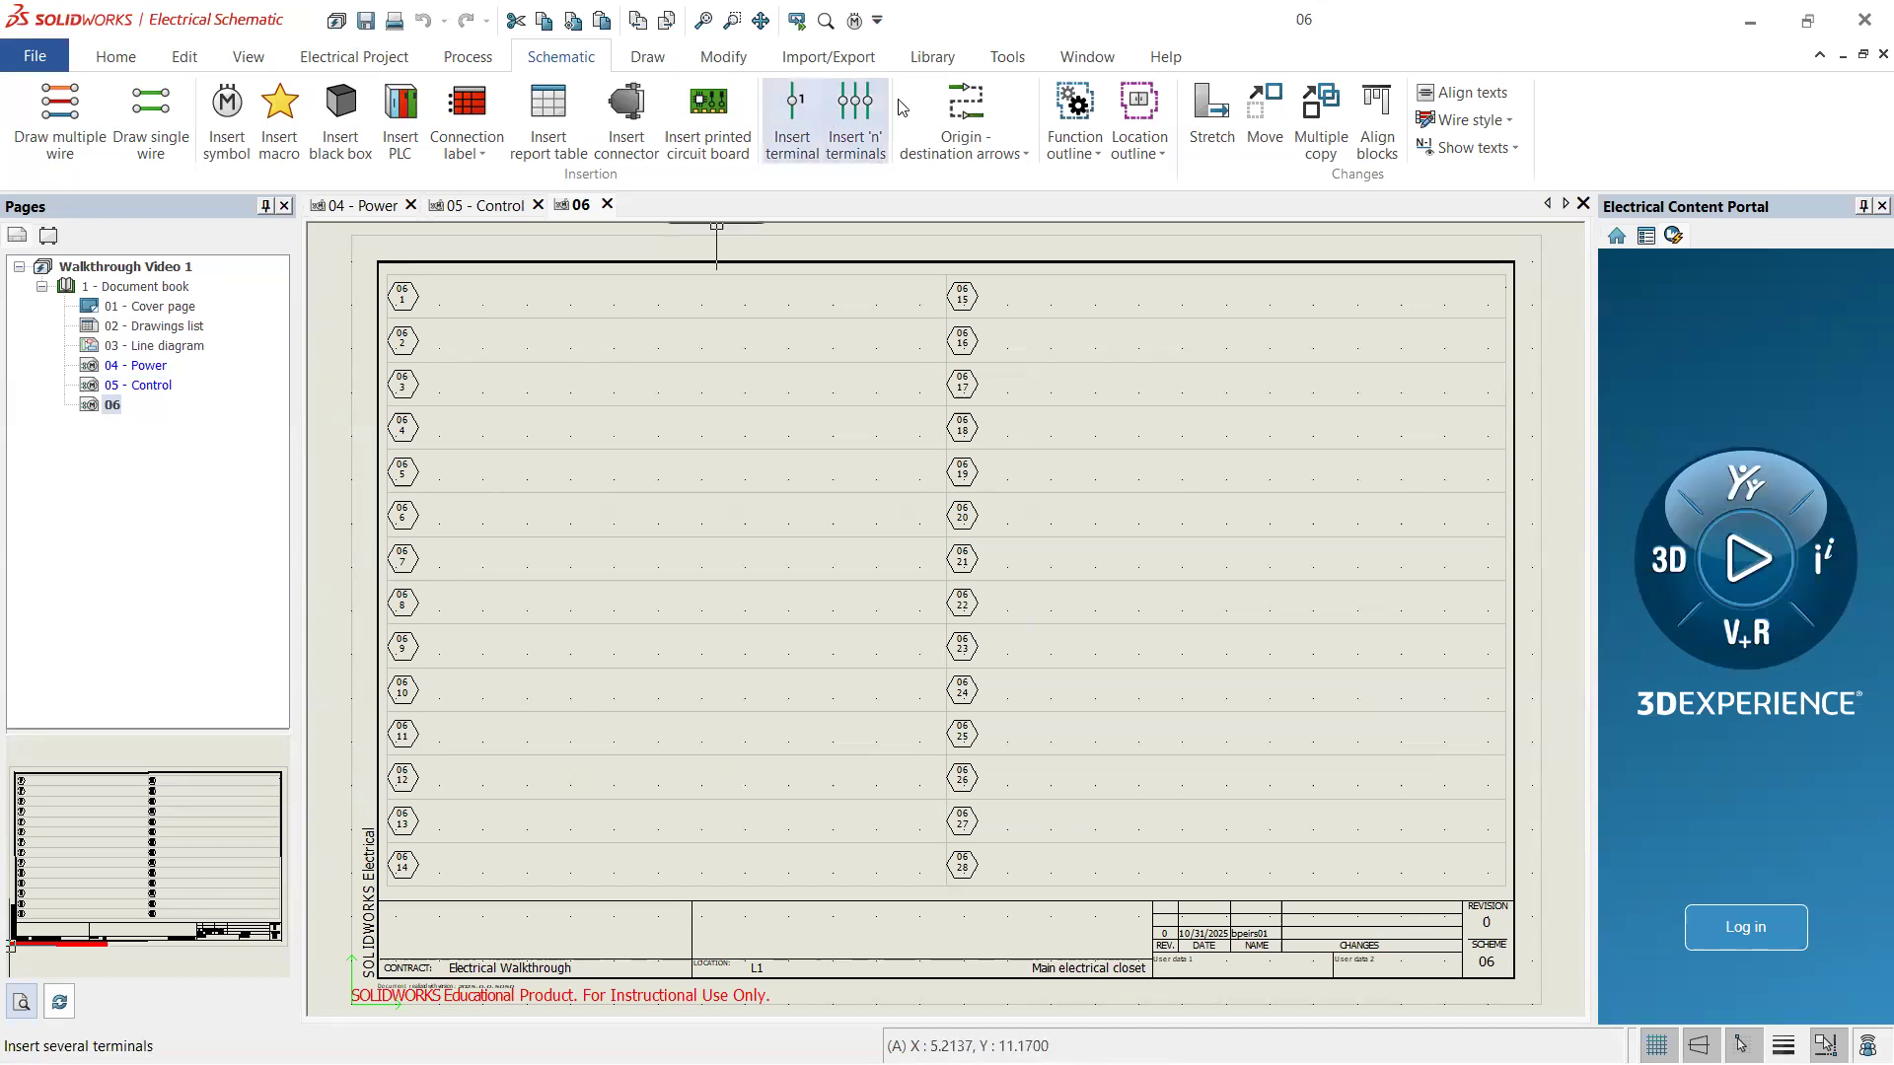
- Open manufacturer part management and show the Digital inputs class under PLCs, I/O modules
left_click(933, 59)
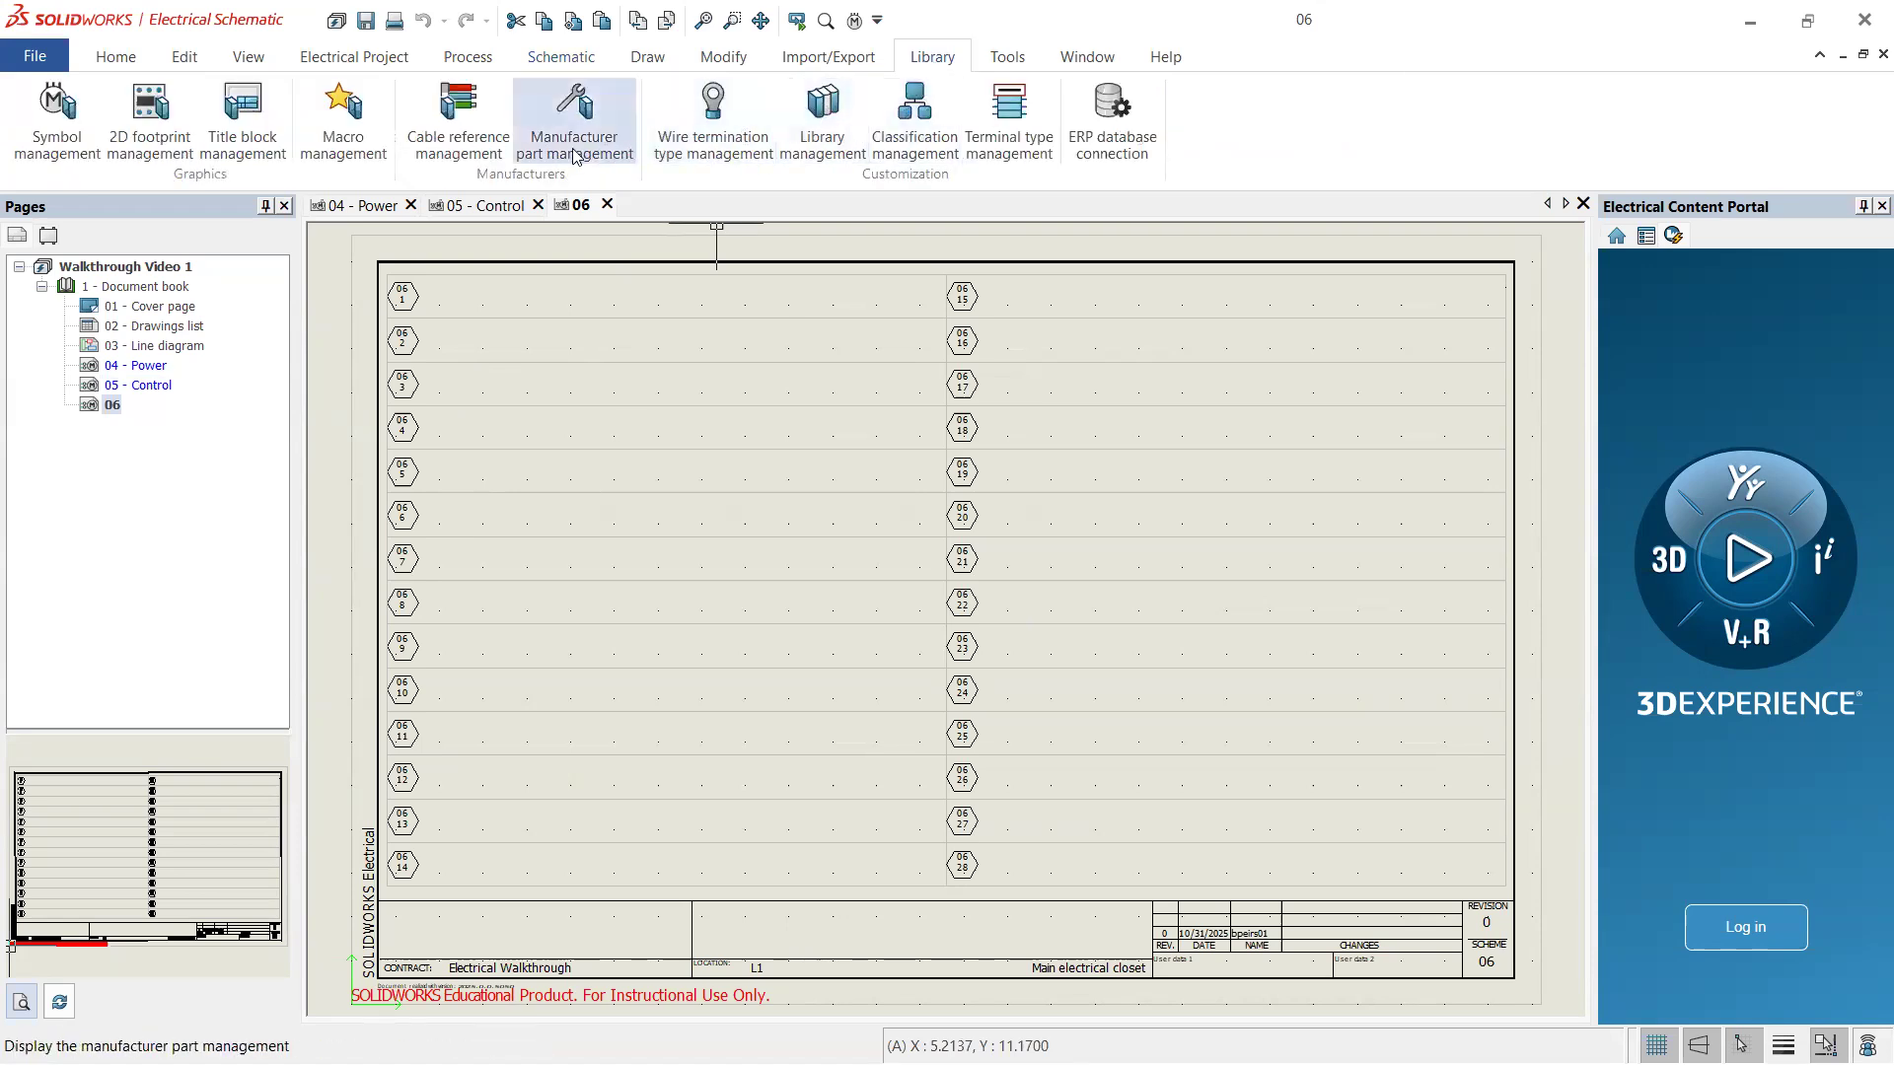
left_click(595, 126)
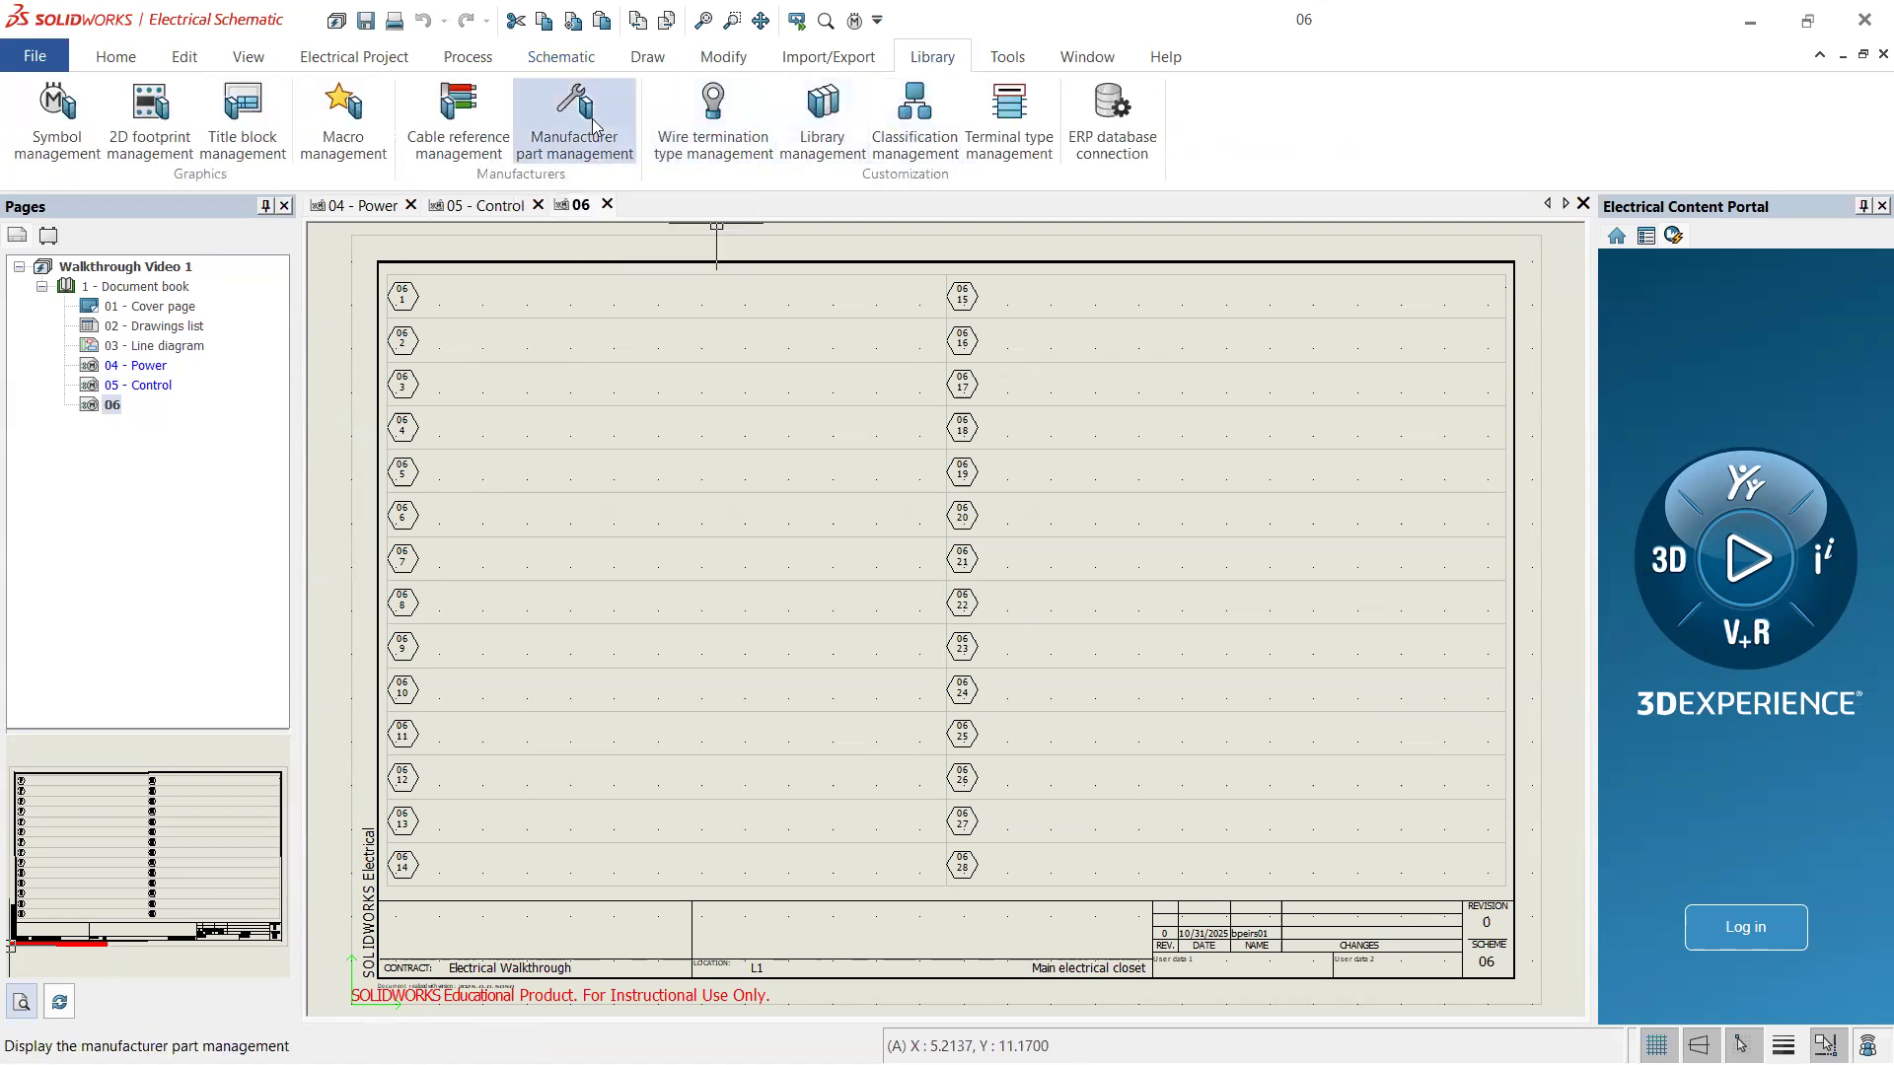
scroll(446, 528, "down", 2)
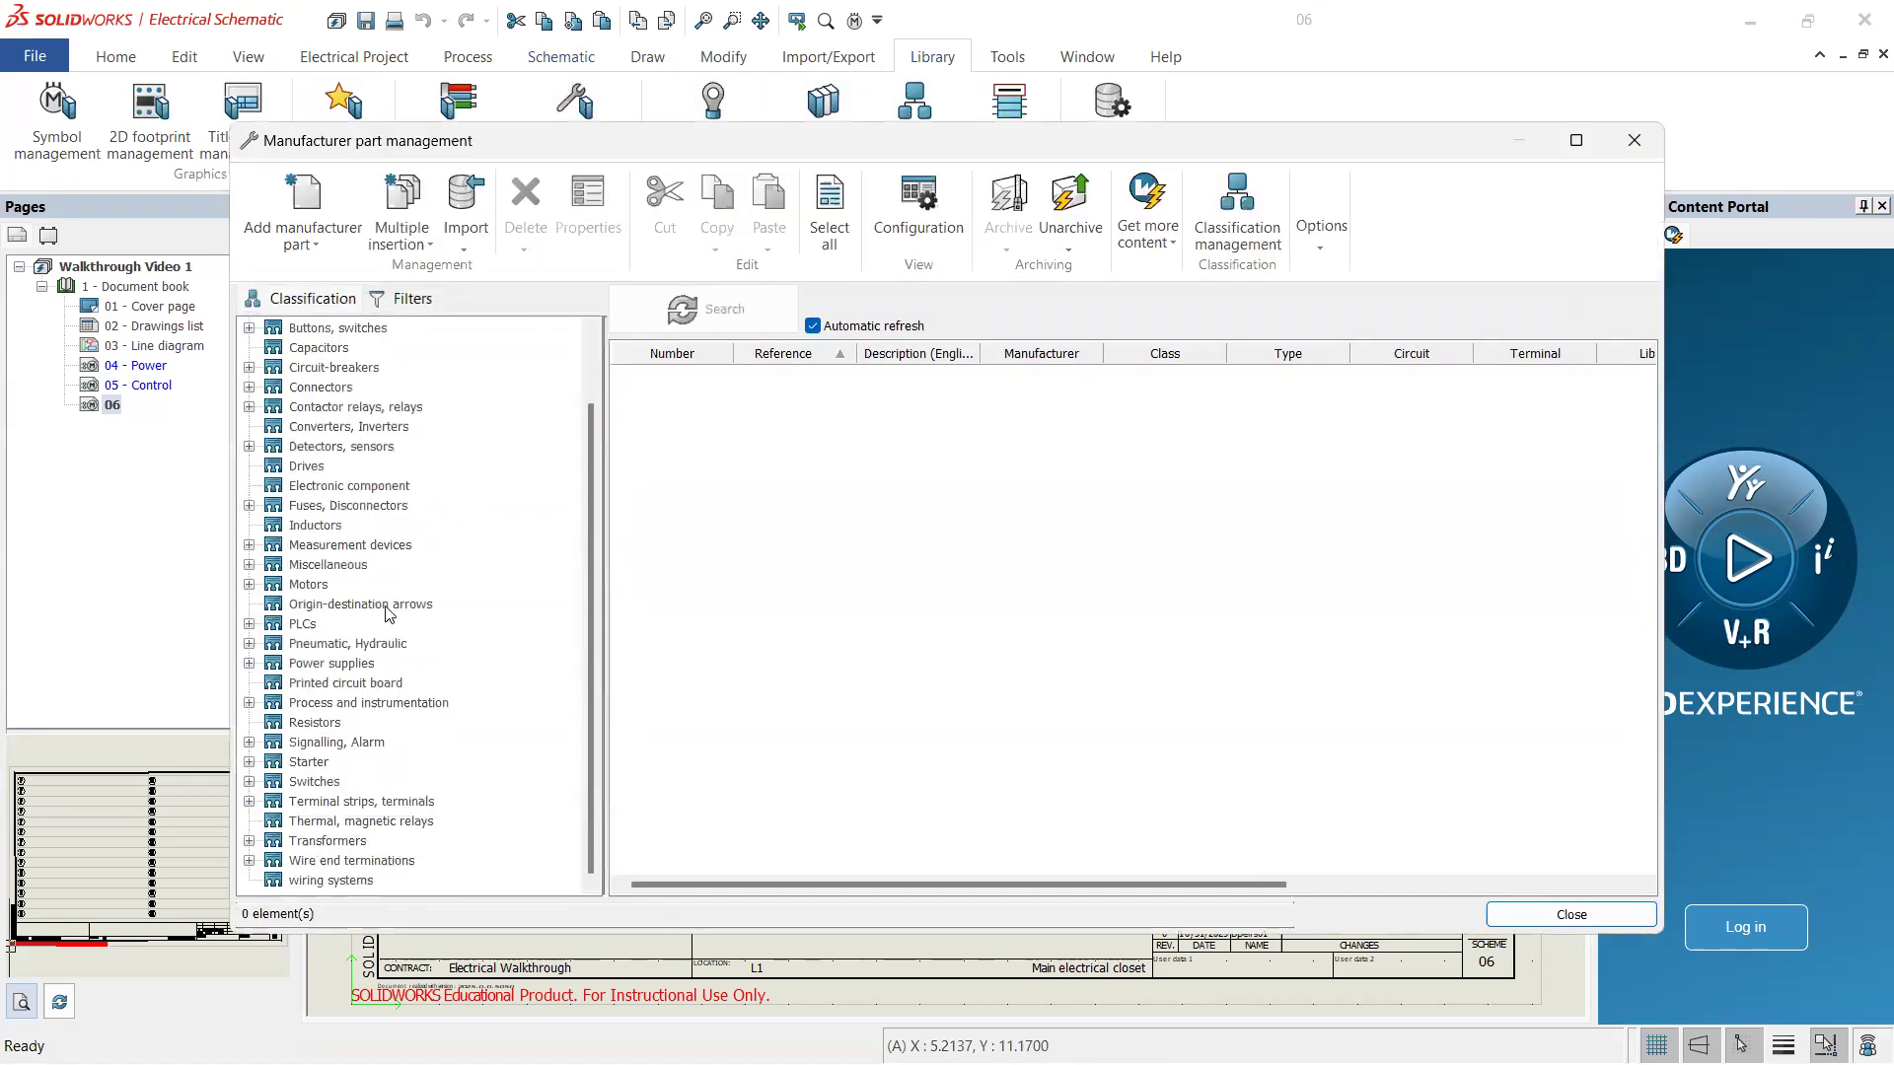
left_click(250, 624)
left_click(301, 625)
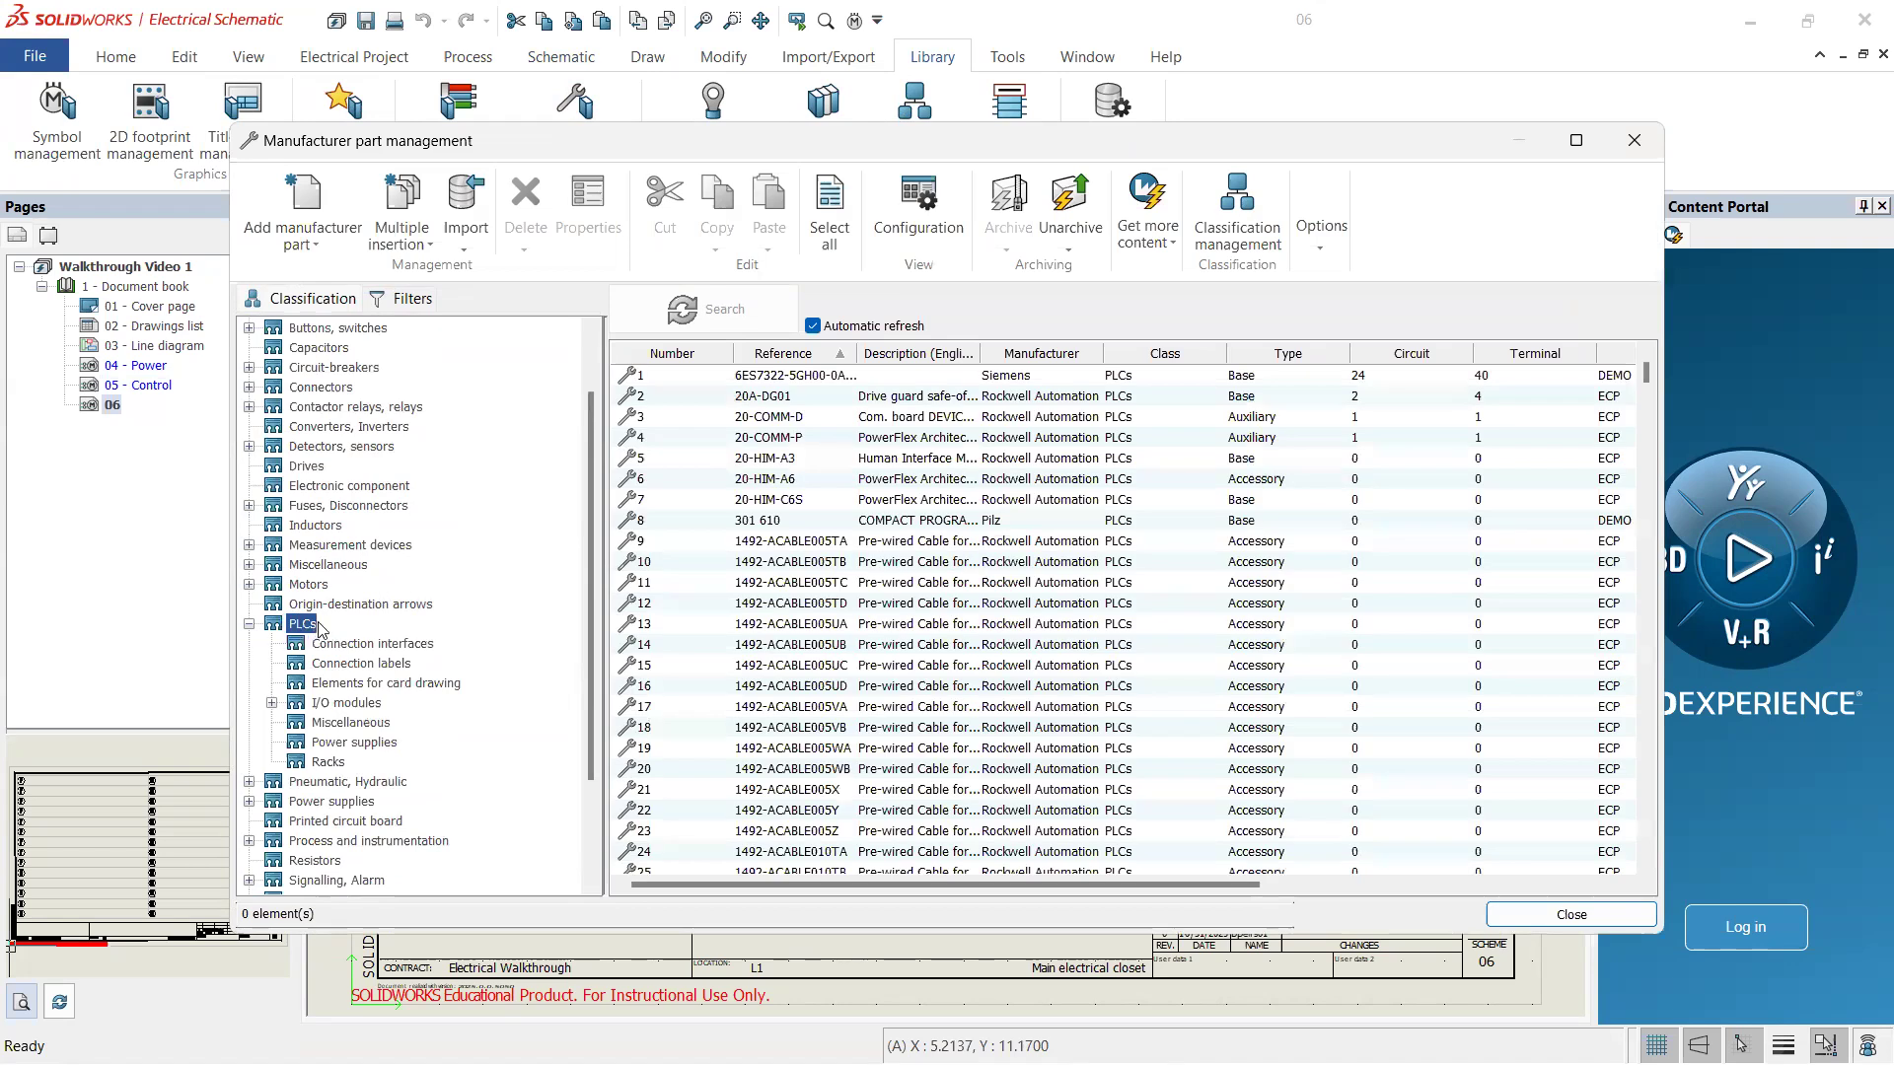
scroll(389, 632, "down", 2)
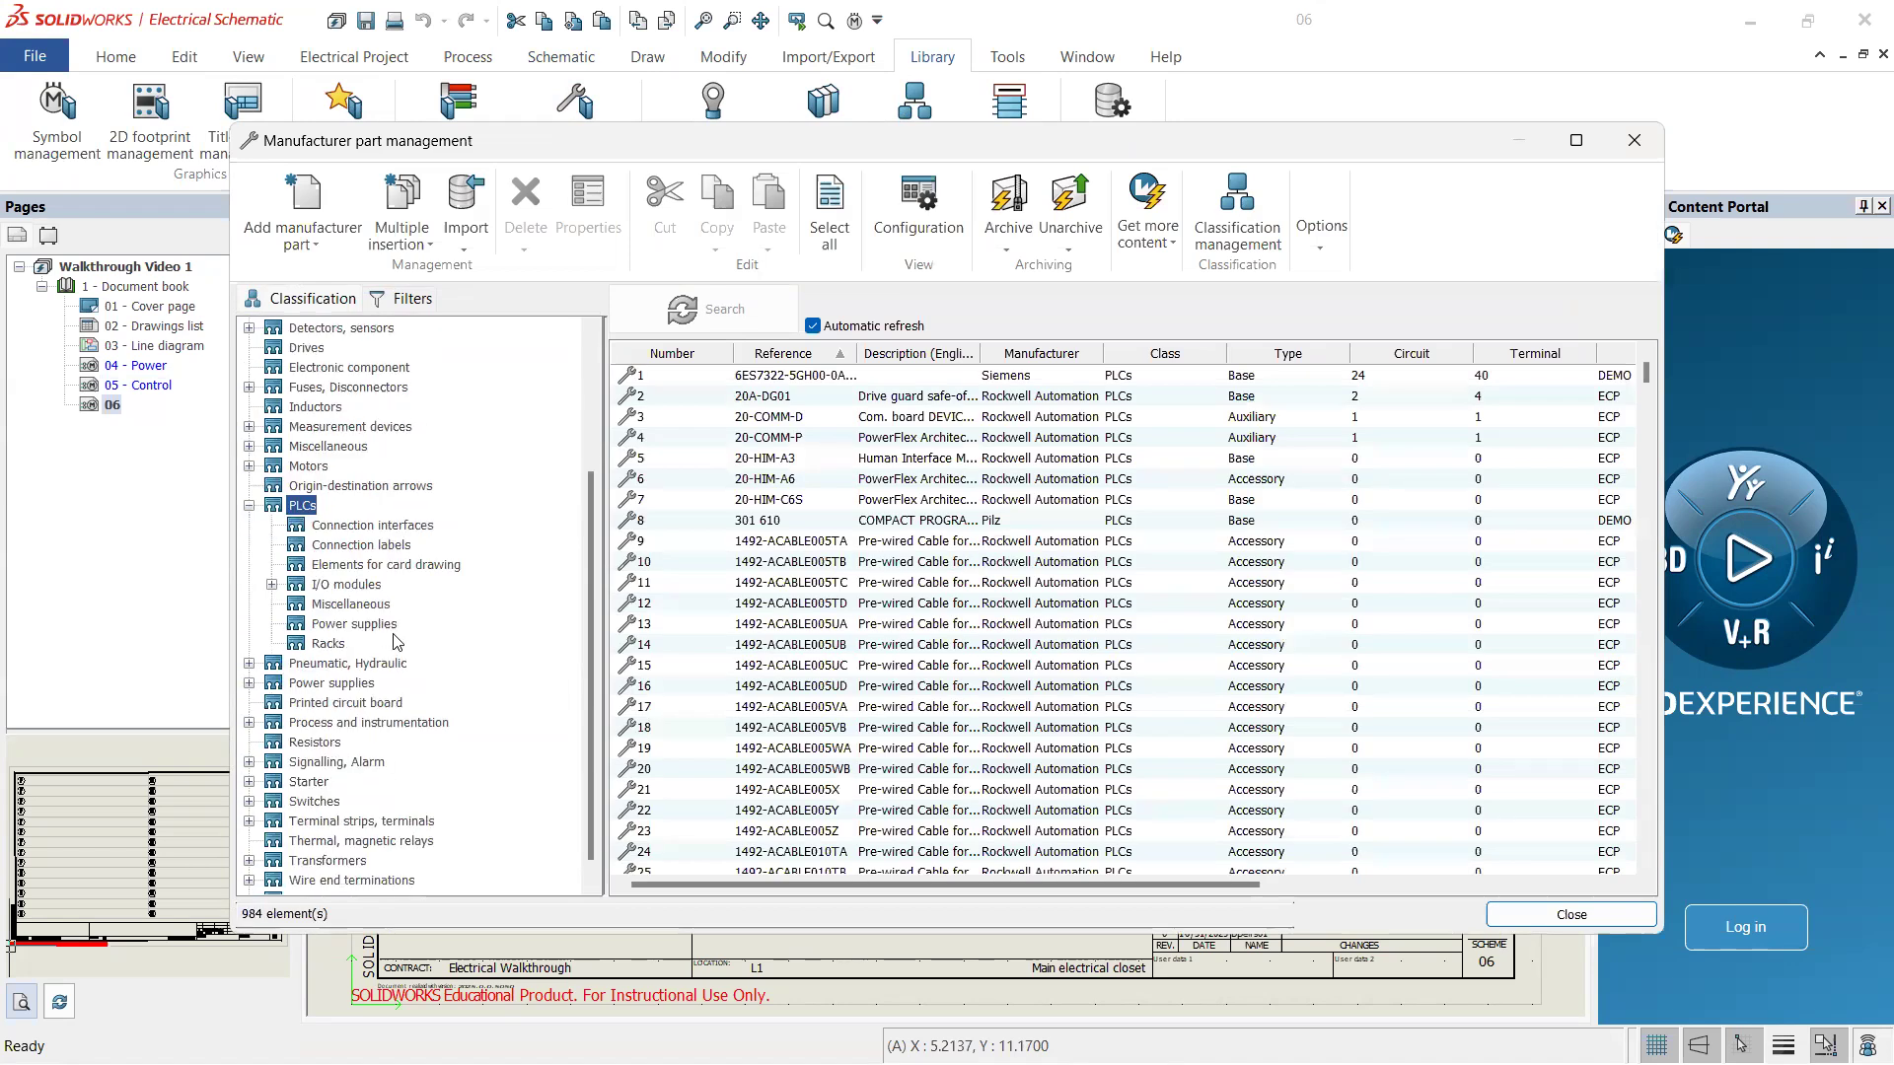
left_click(345, 585)
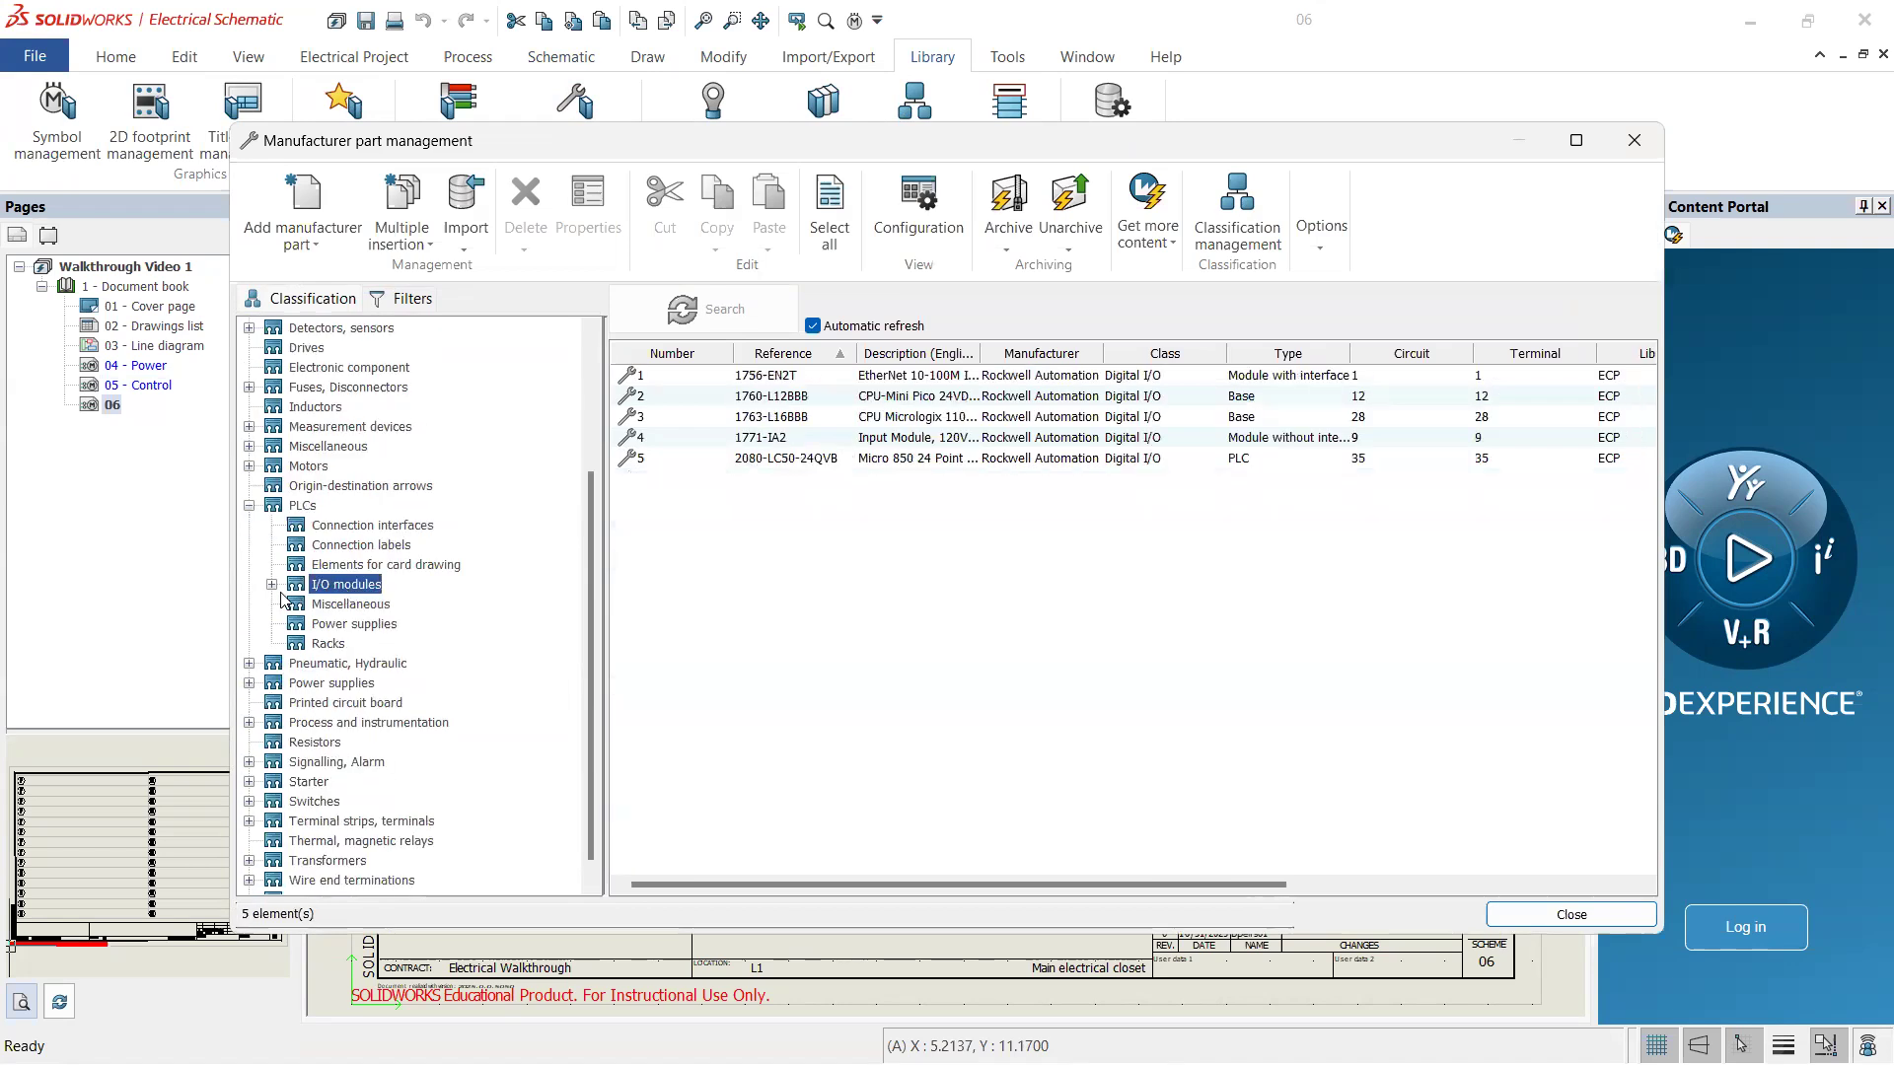
left_click(271, 585)
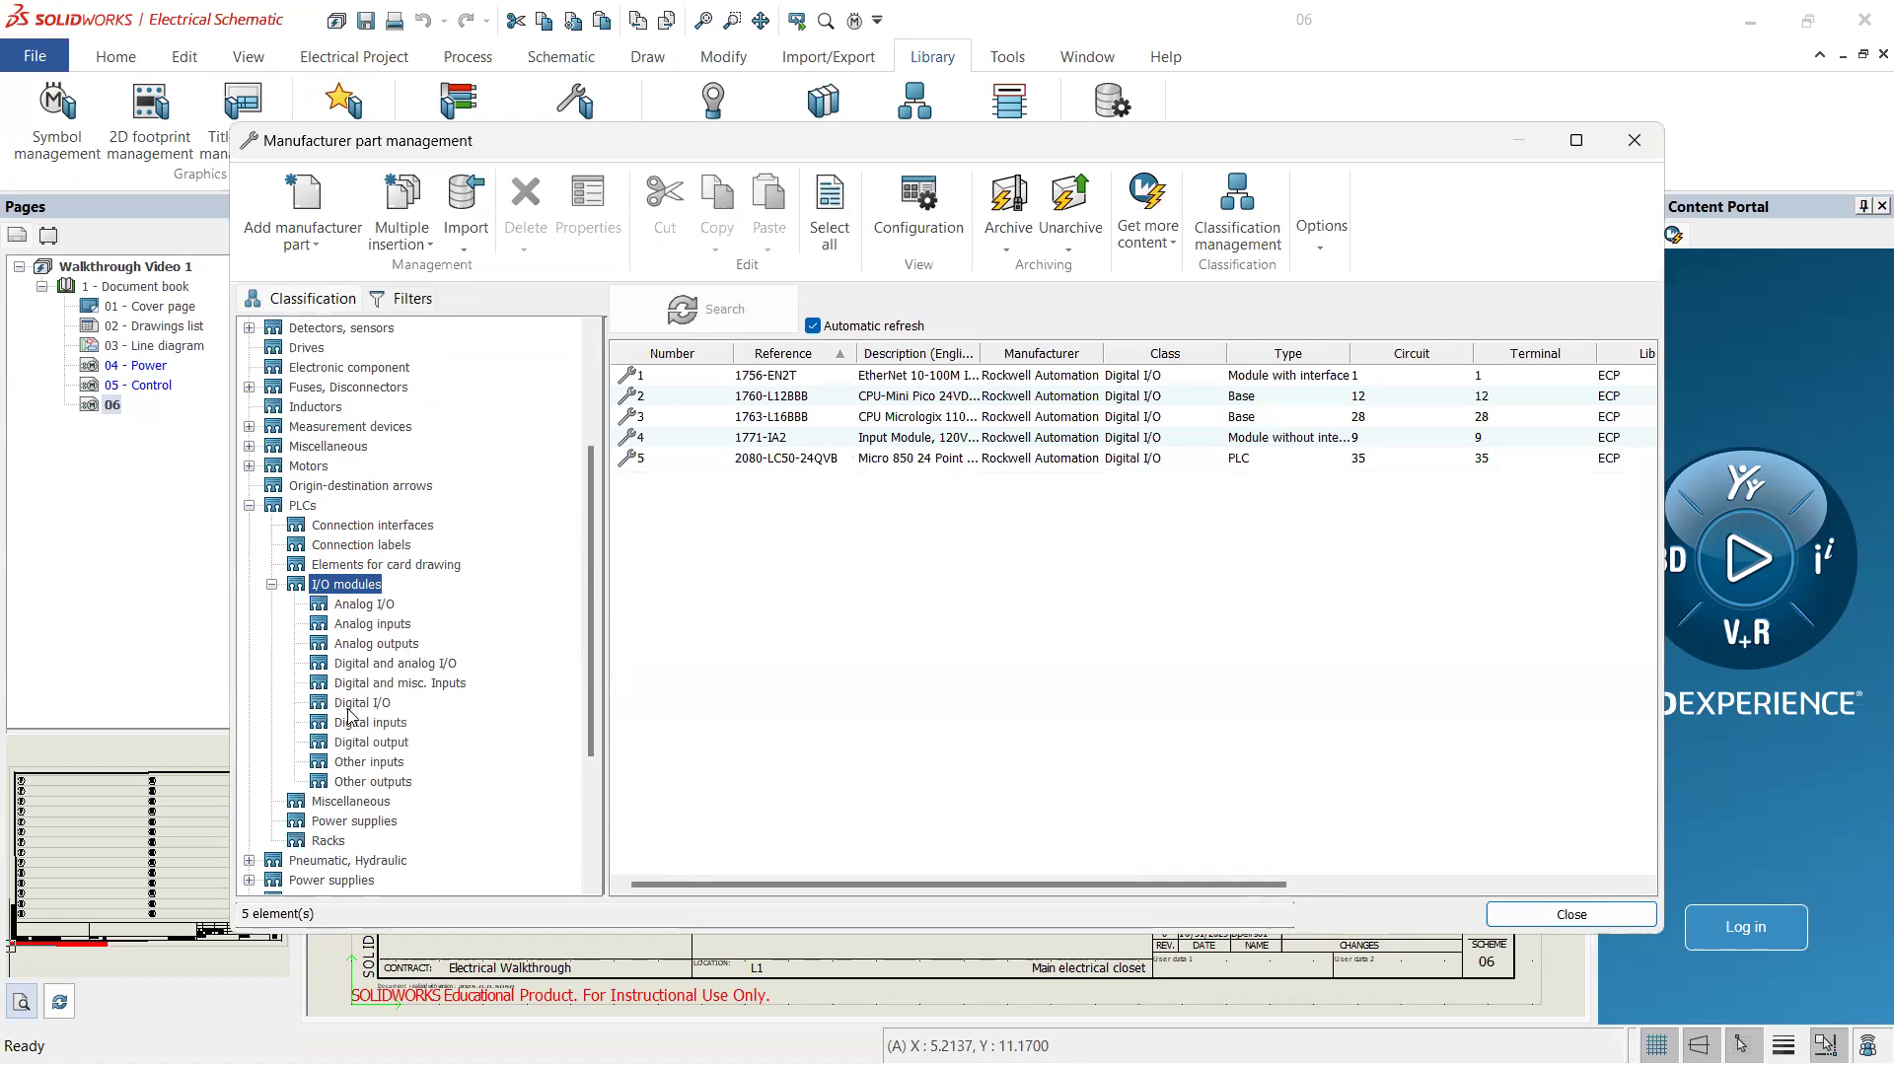
left_click(385, 723)
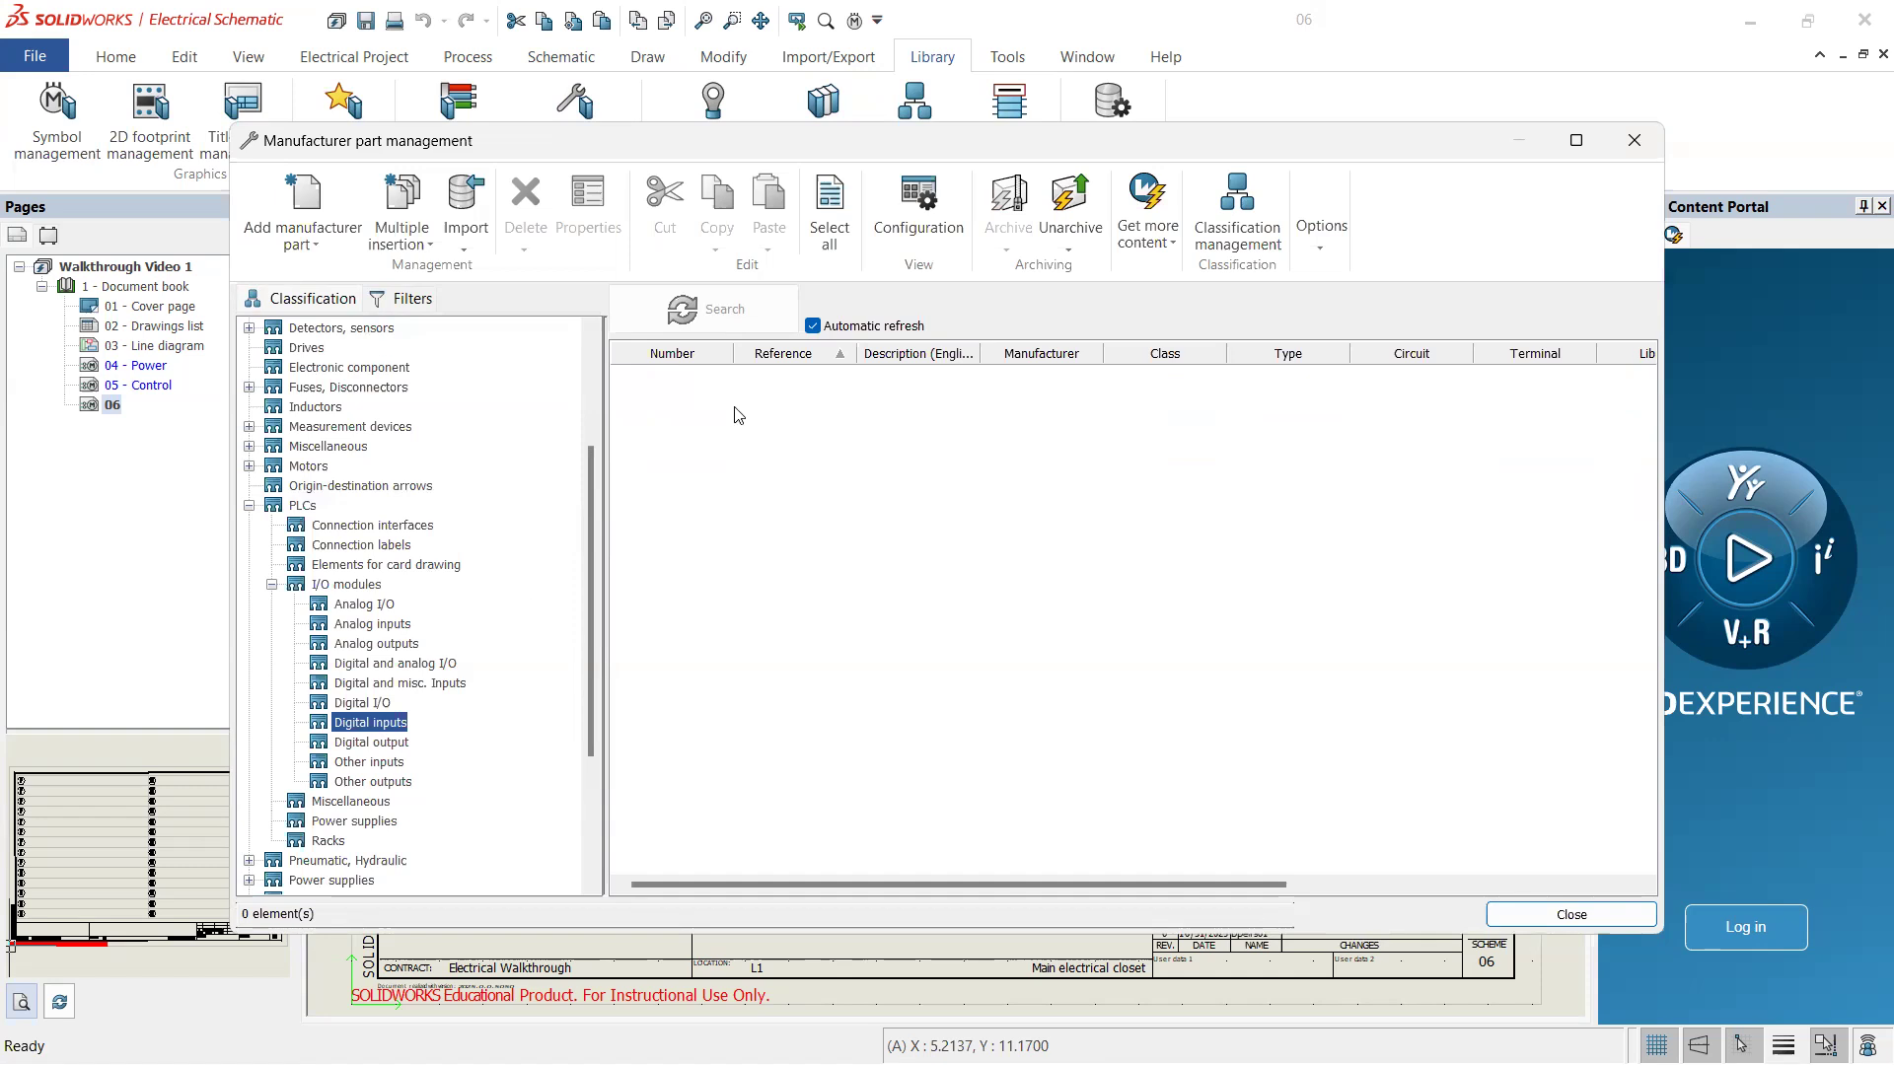
- Add a new manufacturer part in the Digital inputs class with the reference 5069-IB16
left_click(320, 186)
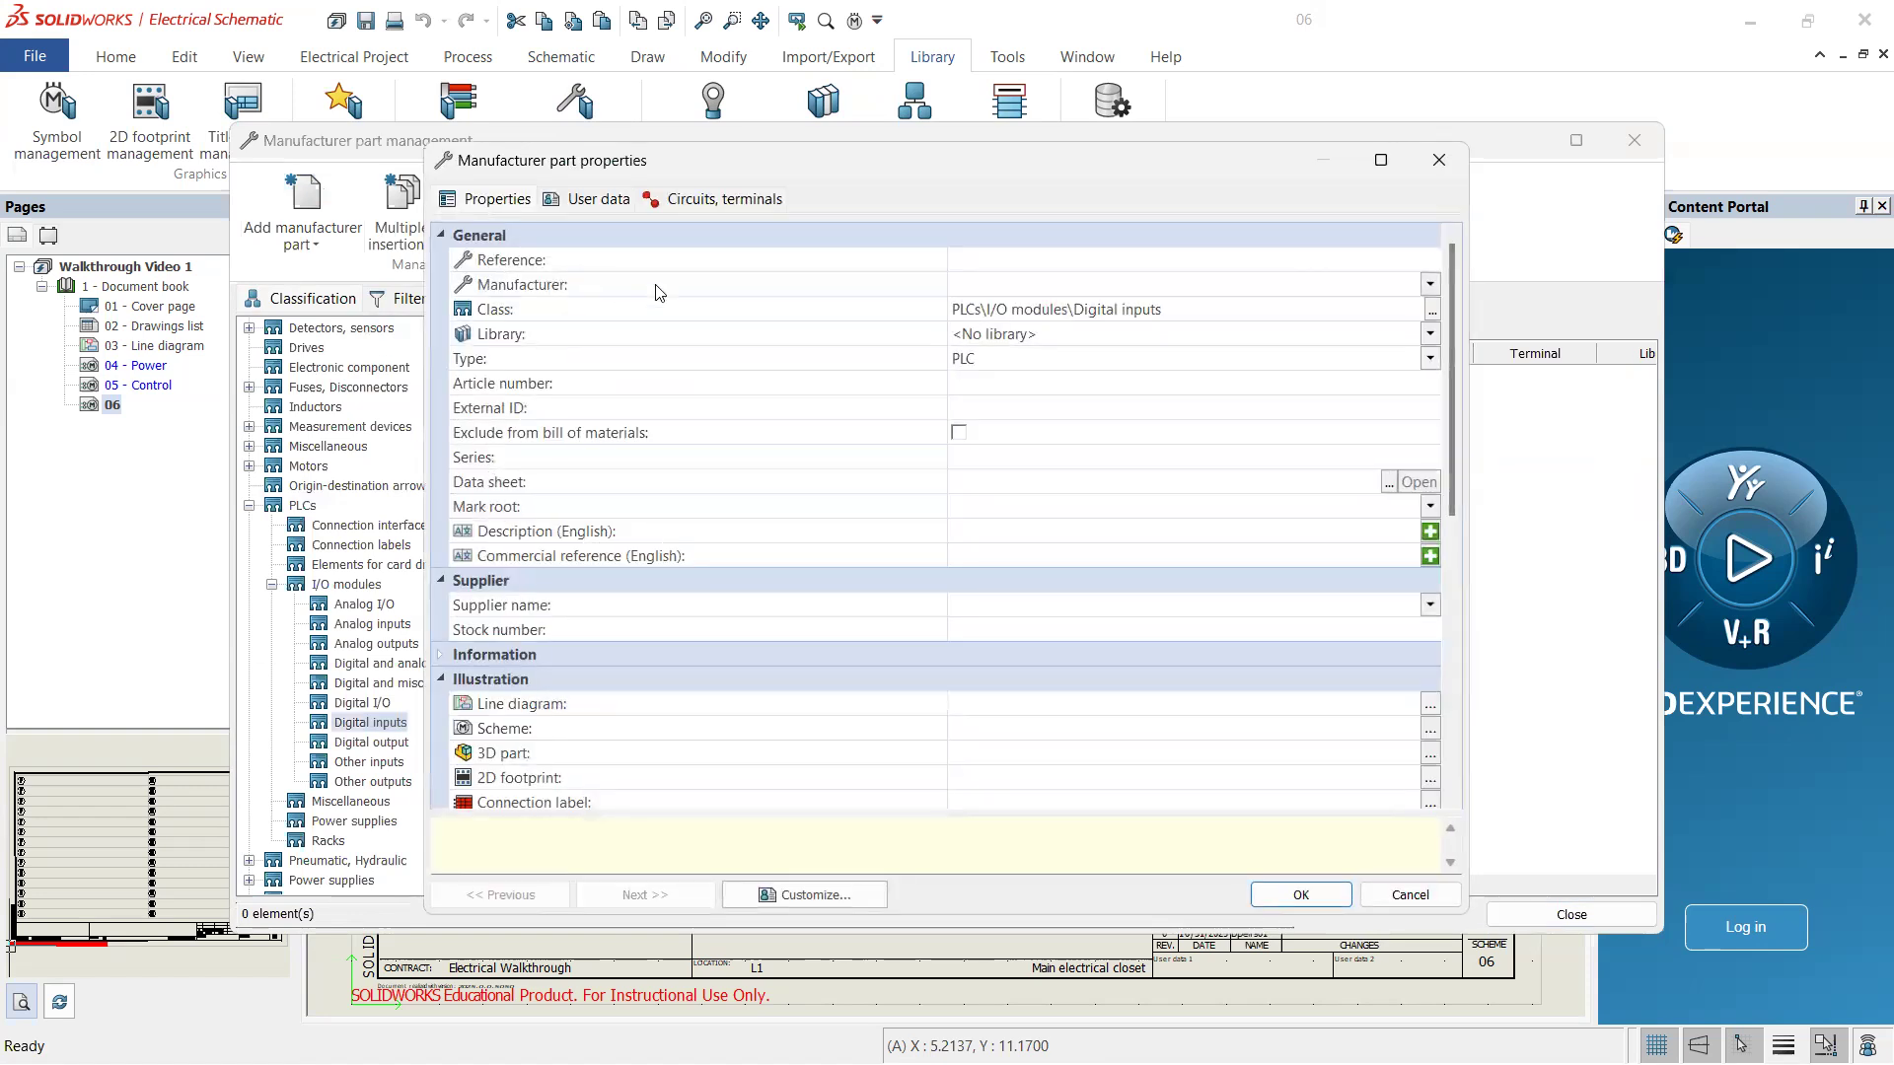
left_click(994, 264)
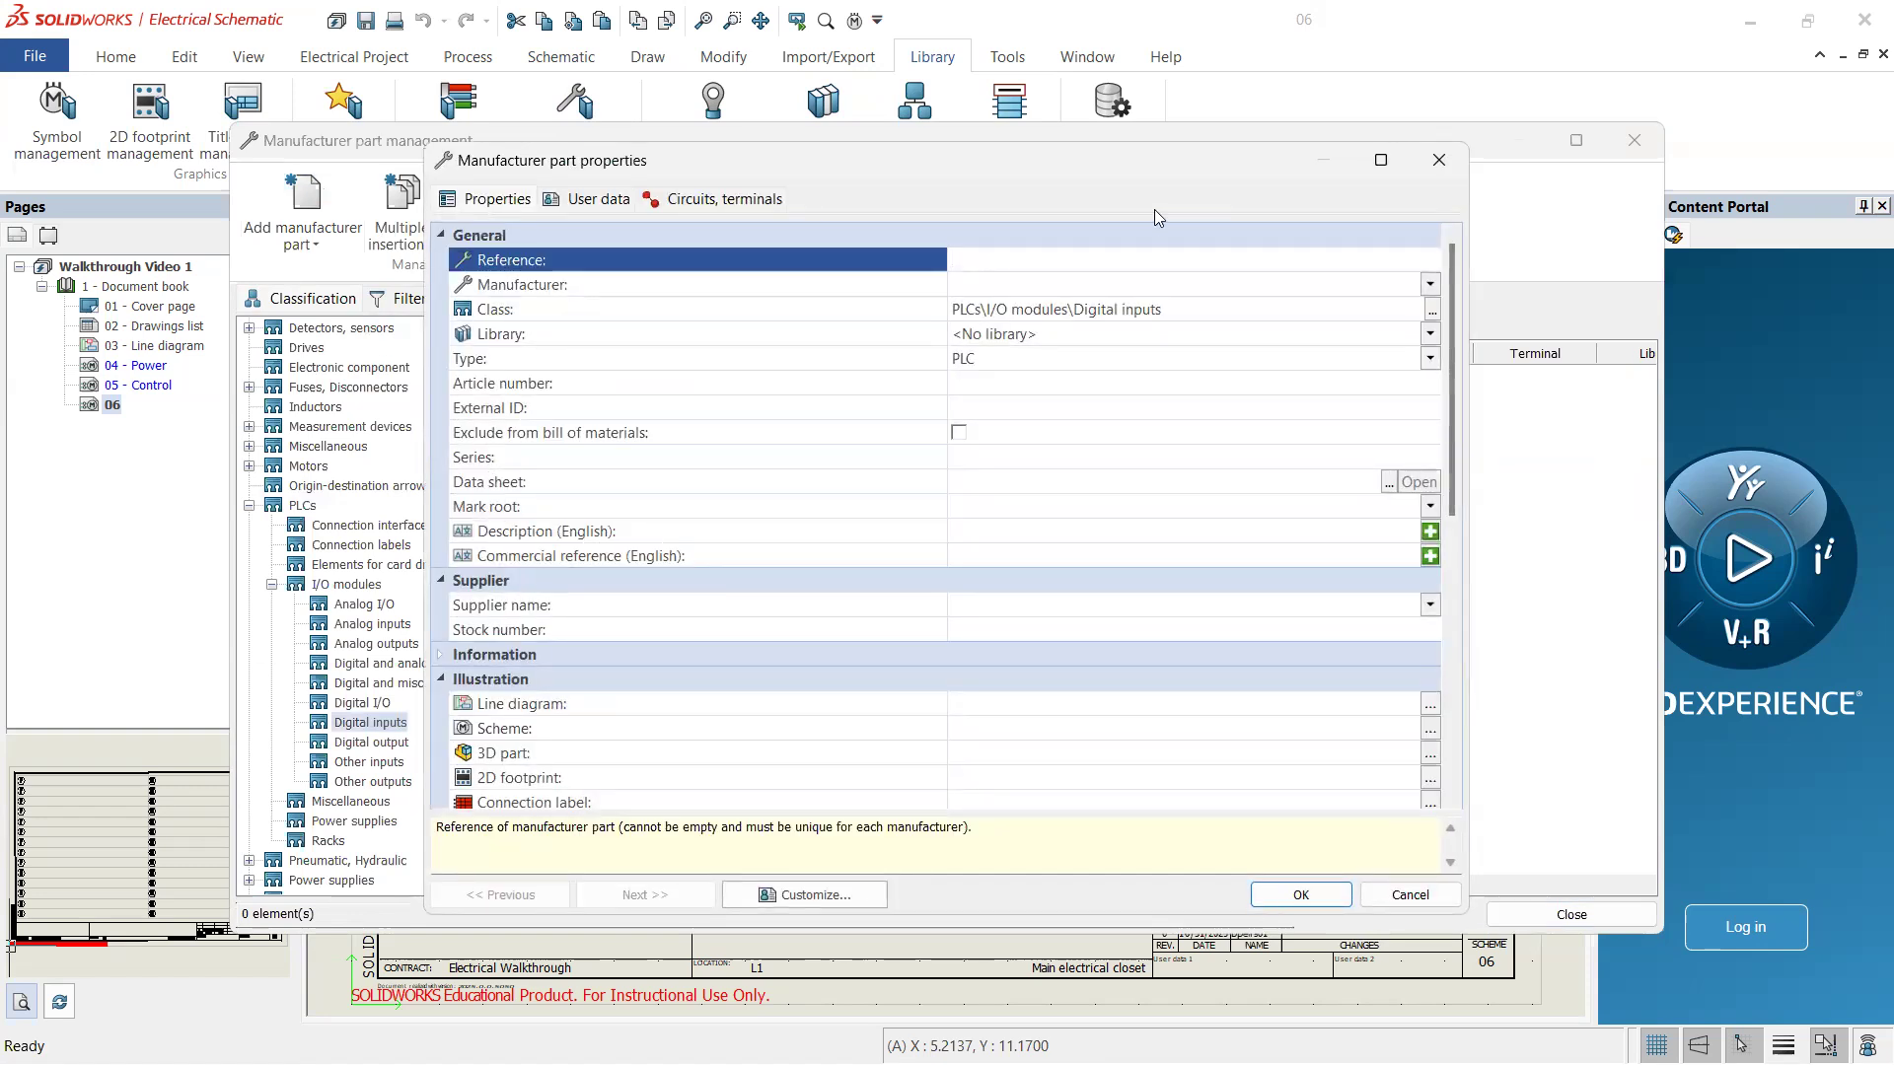
type("5069-IB")
type("16")
- Set the new part's manufacturer to Allen-Bradley
left_click(1430, 284)
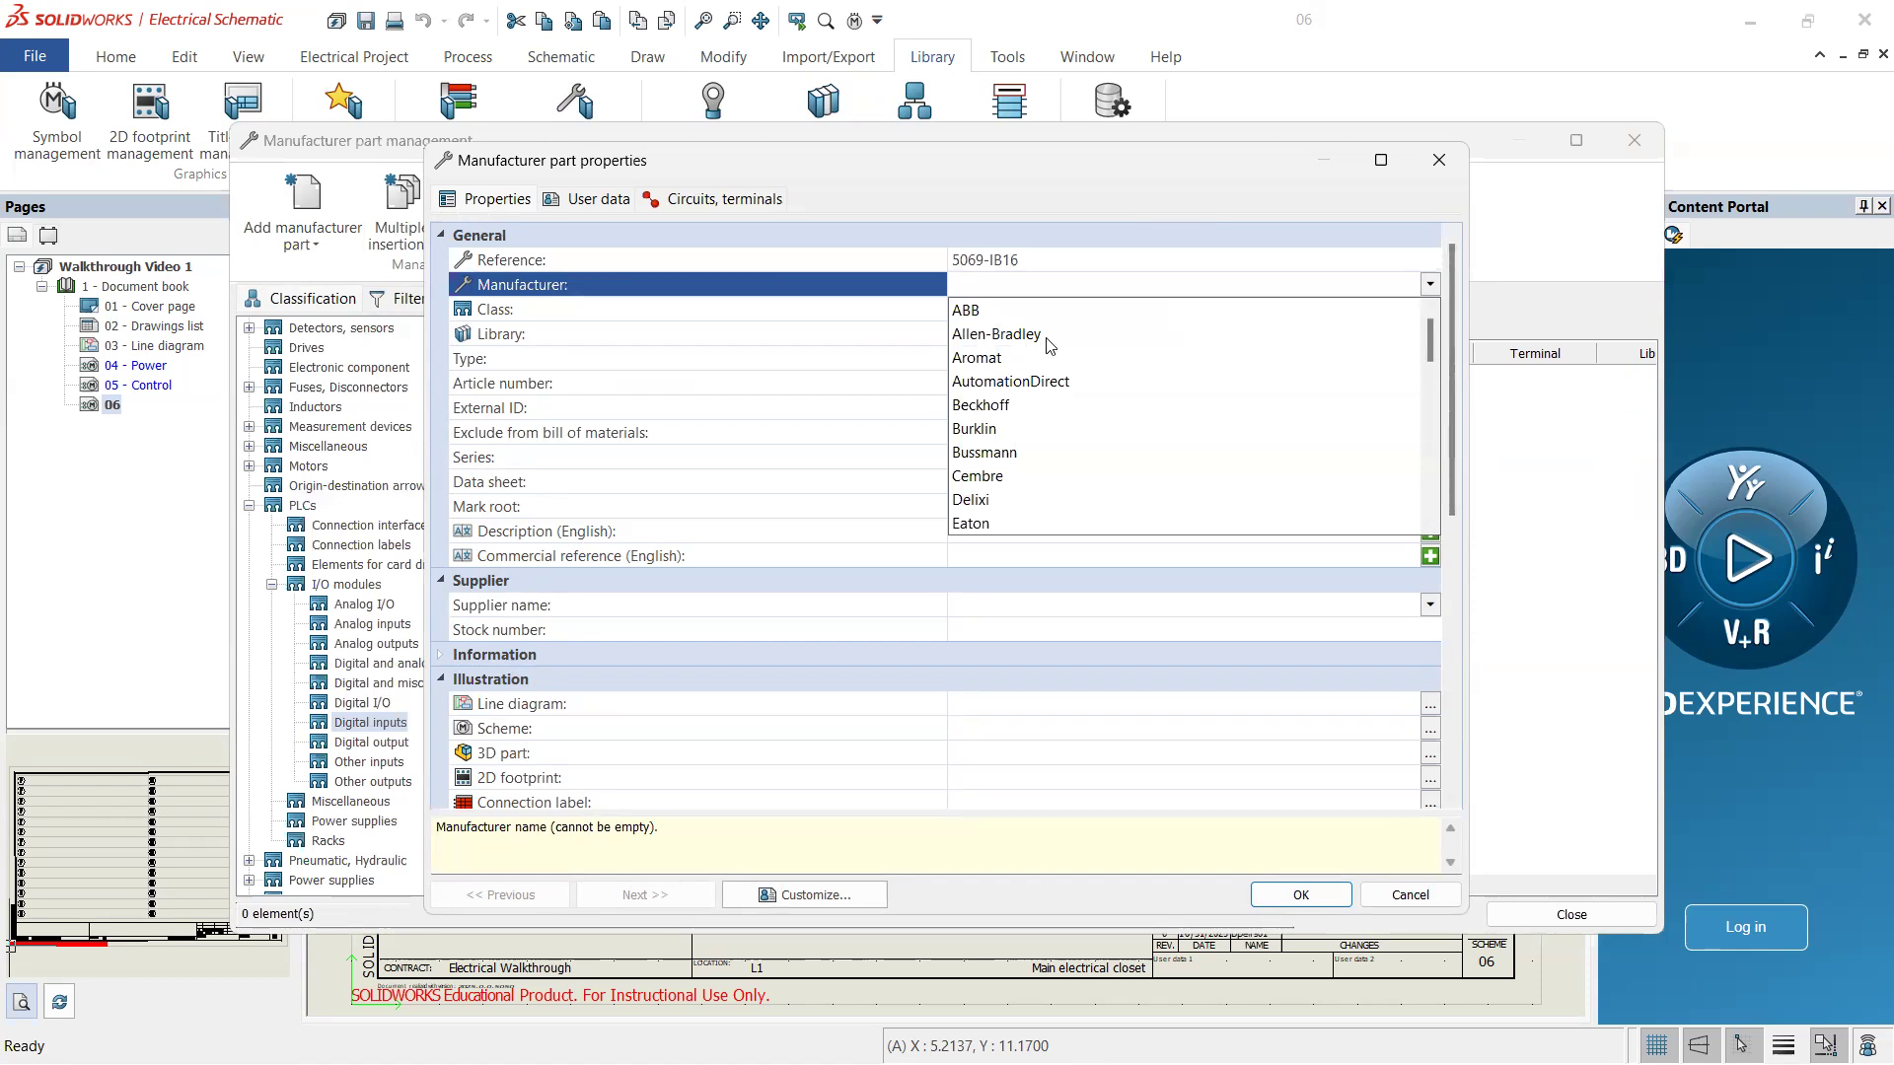
scroll(1040, 350, "down", 8)
scroll(1031, 394, "down", 3)
scroll(1045, 444, "up", 12)
scroll(1028, 375, "down", 3)
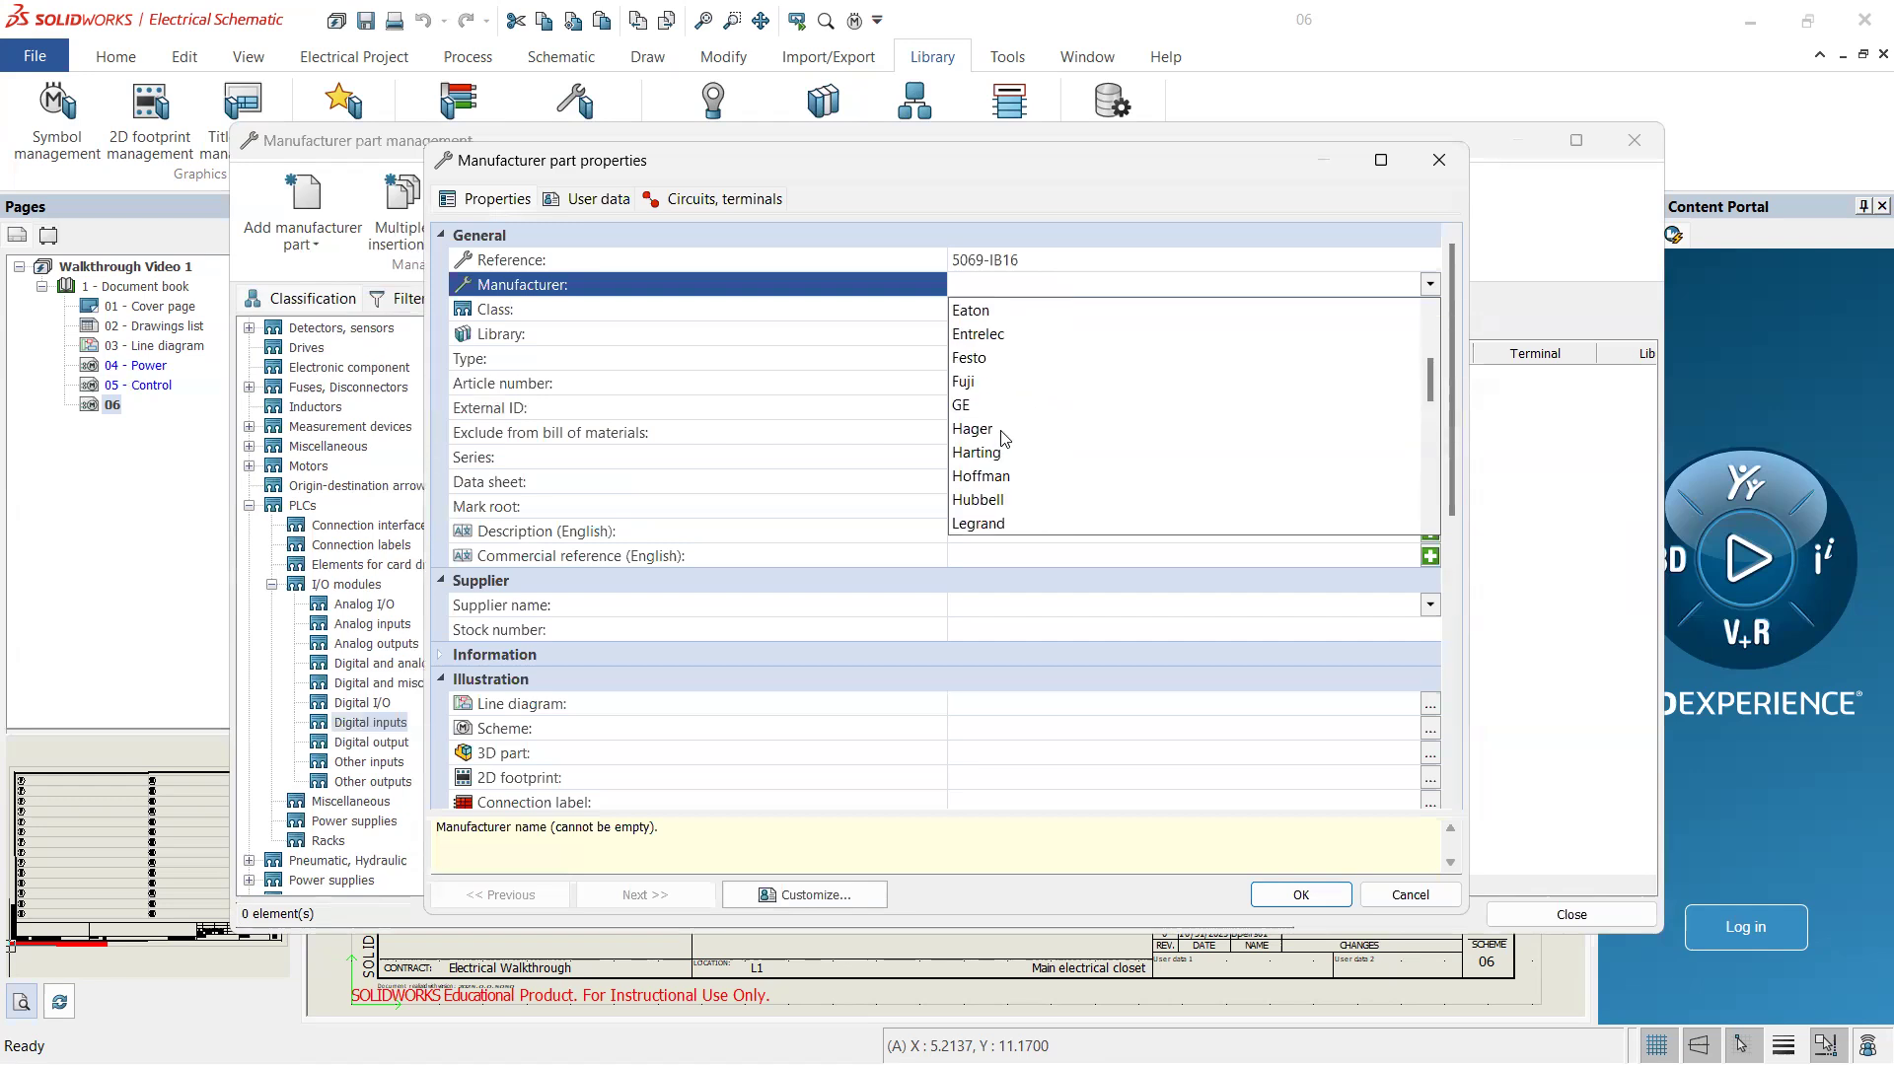
scroll(1021, 454, "down", 8)
scroll(1040, 483, "up", 1)
scroll(1035, 395, "up", 10)
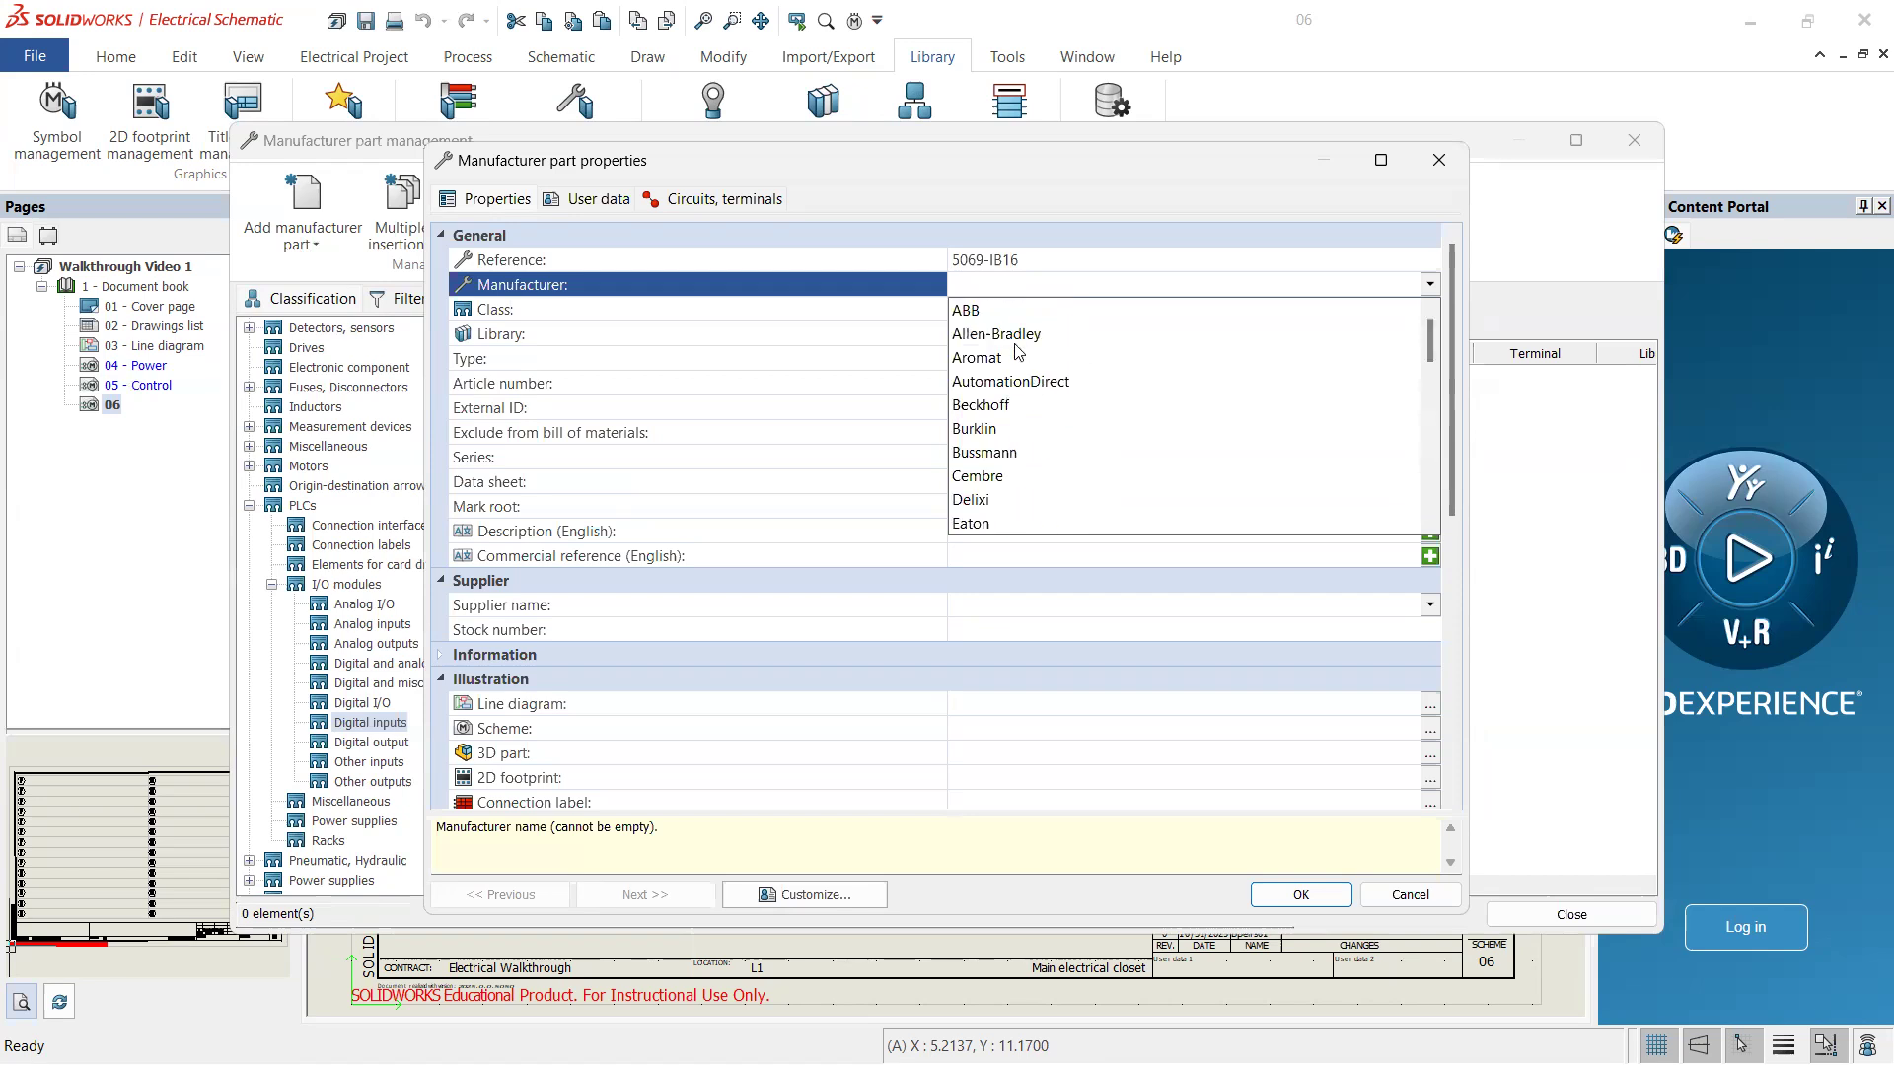
left_click(1026, 337)
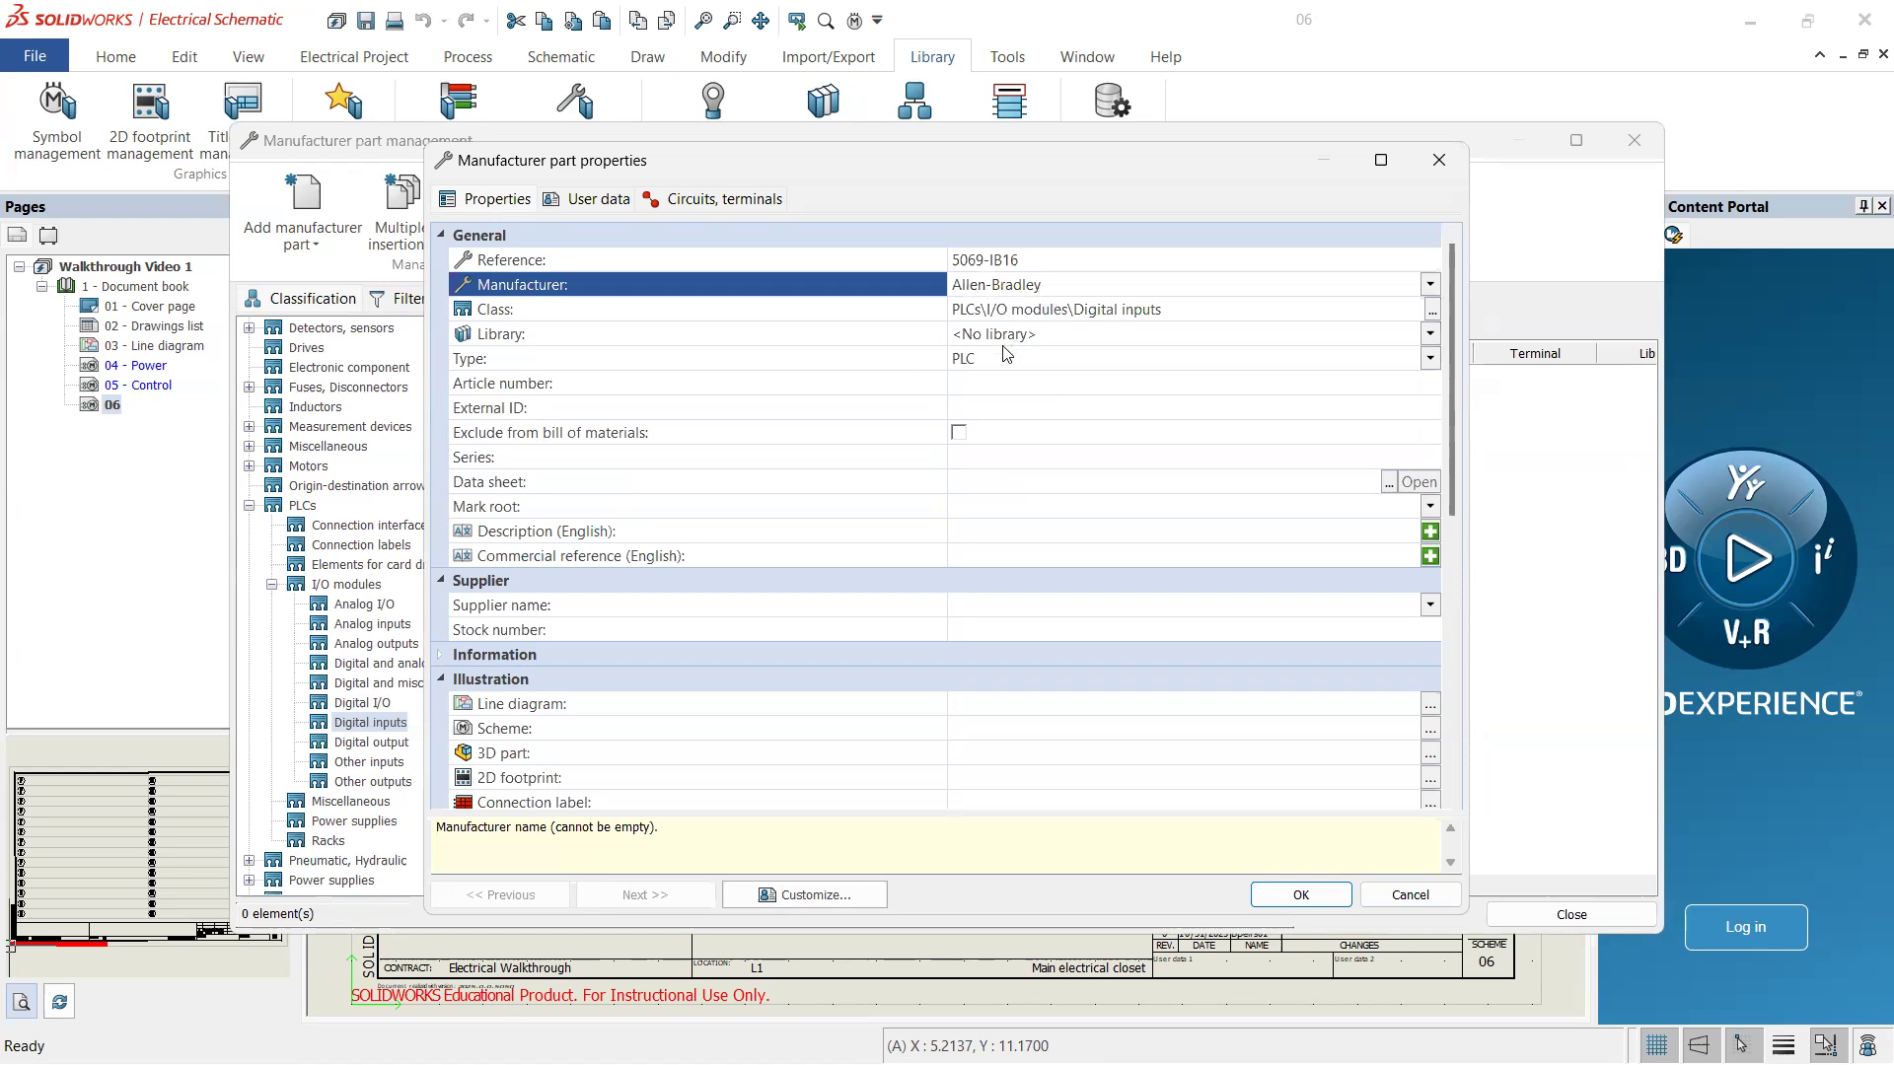
- Assign the part to the library "USER - Objects created by user" and set its type to Module without interface
left_click(1429, 335)
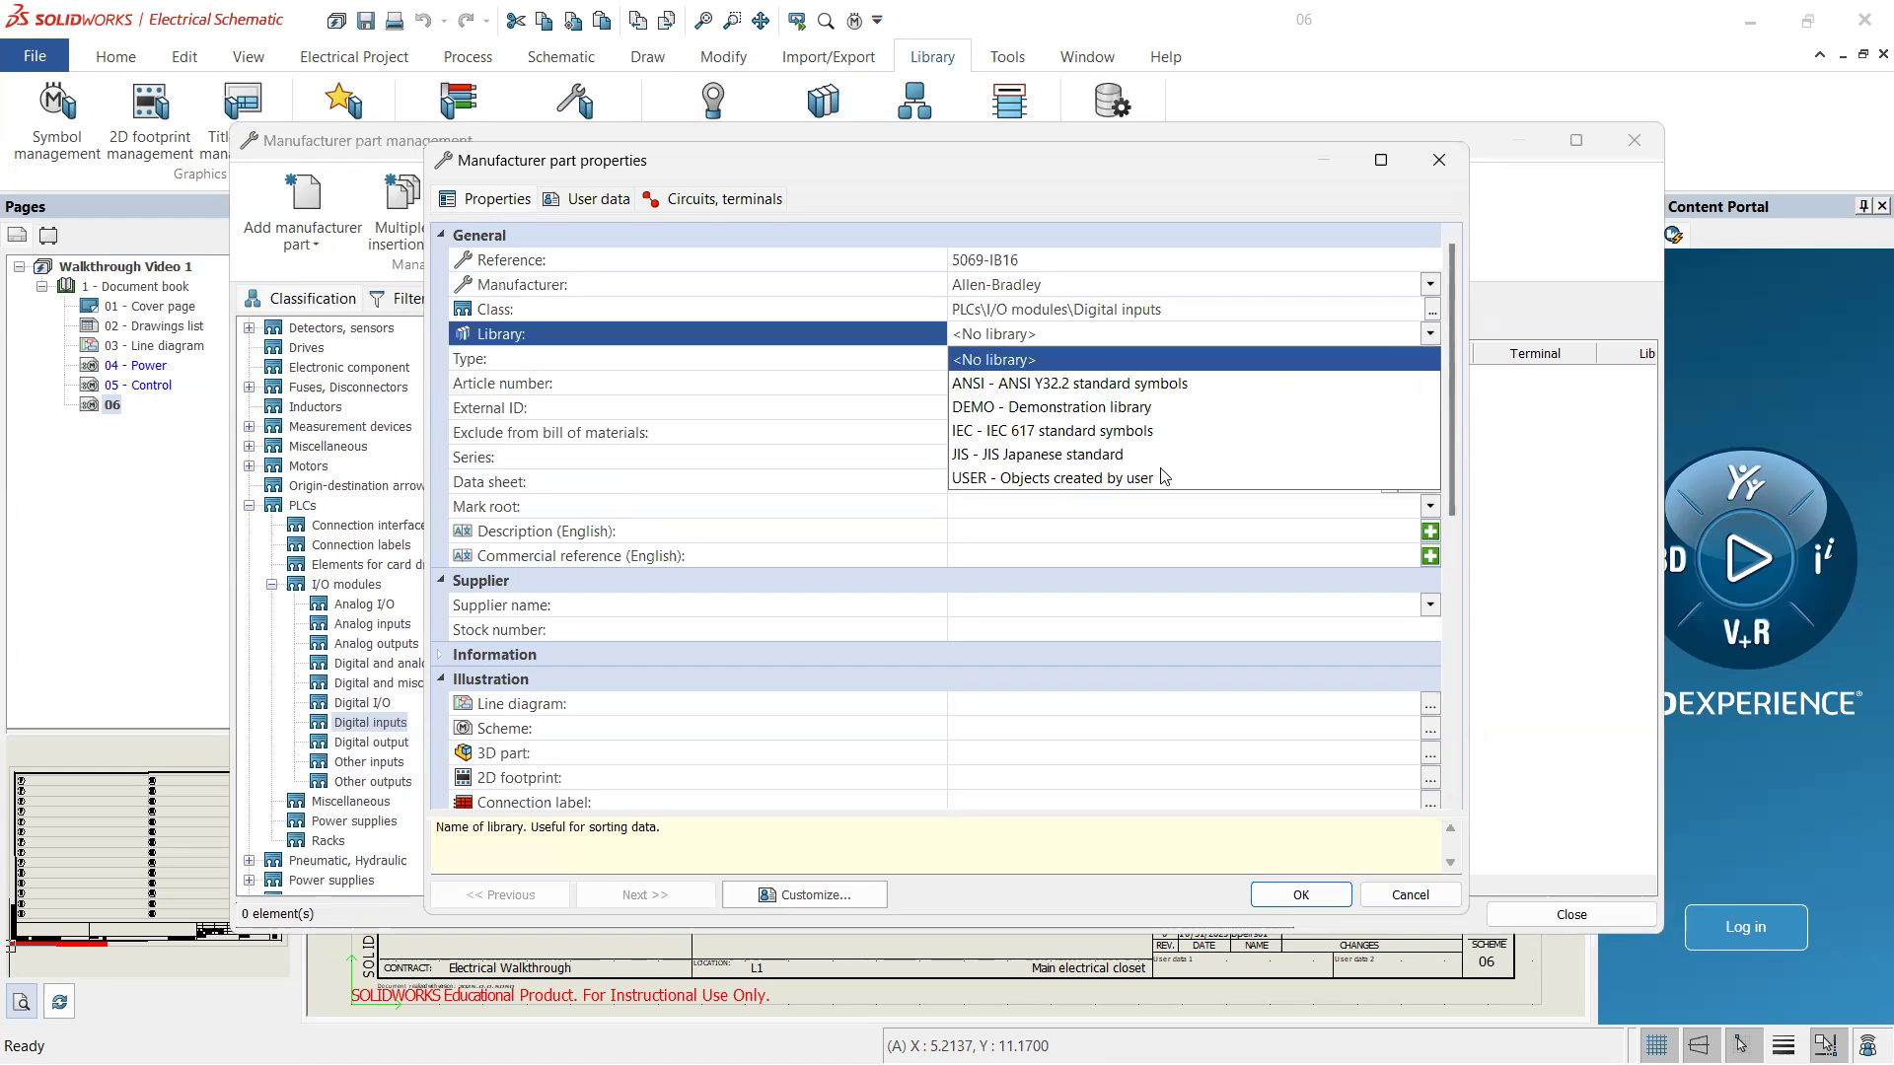
left_click(1112, 486)
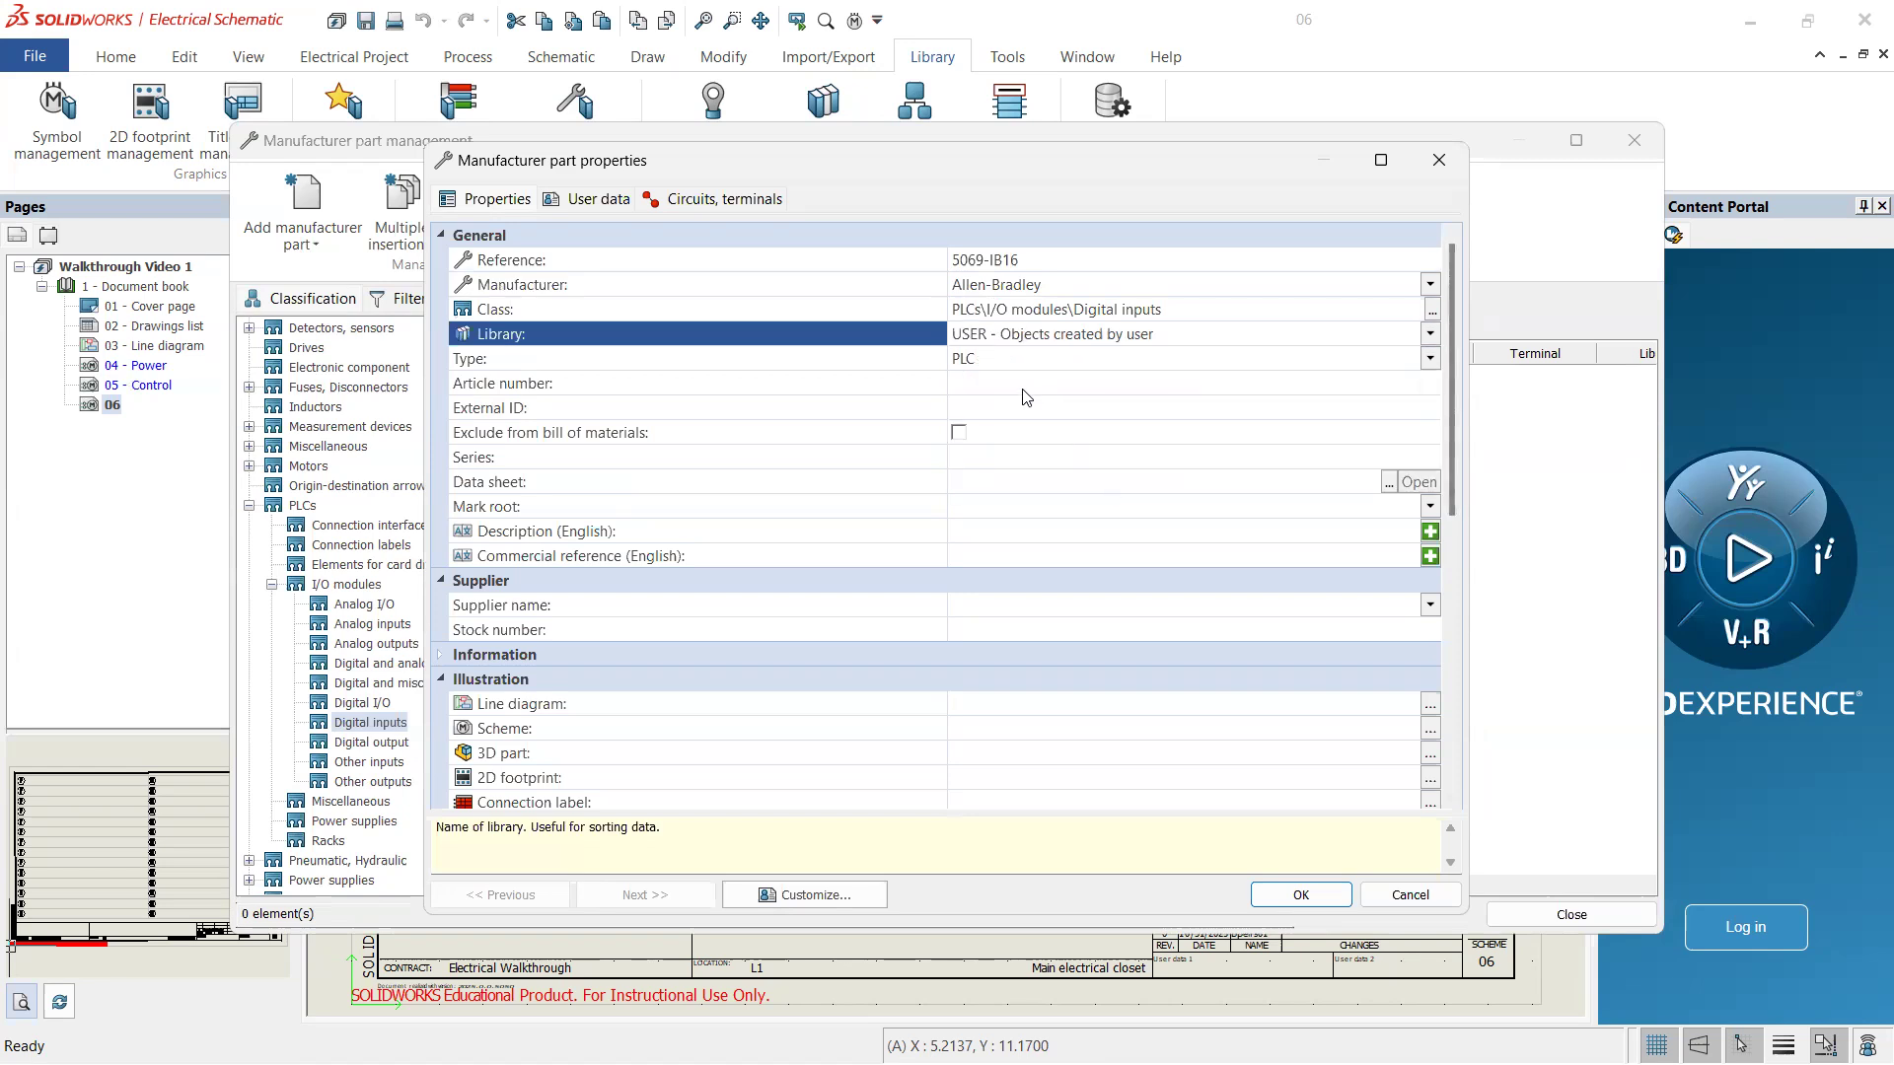
left_click(1028, 387)
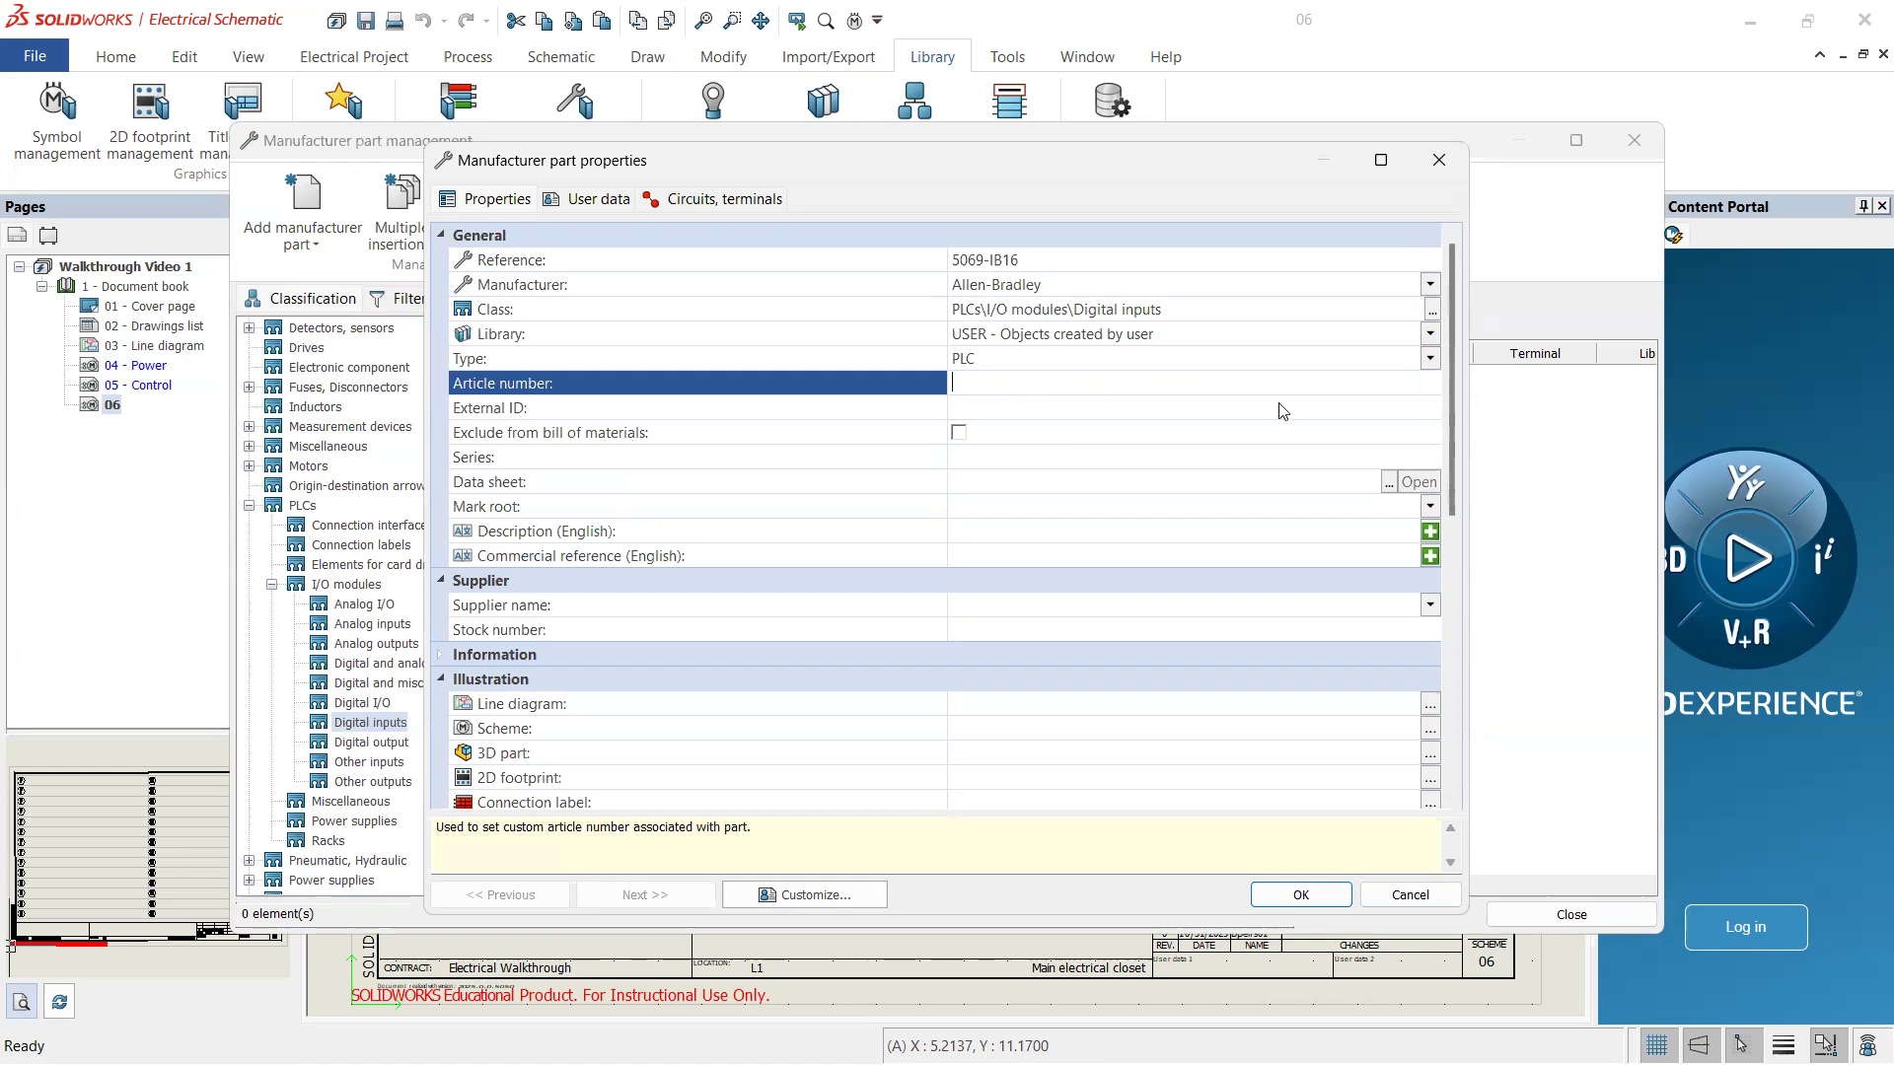
left_click(1429, 360)
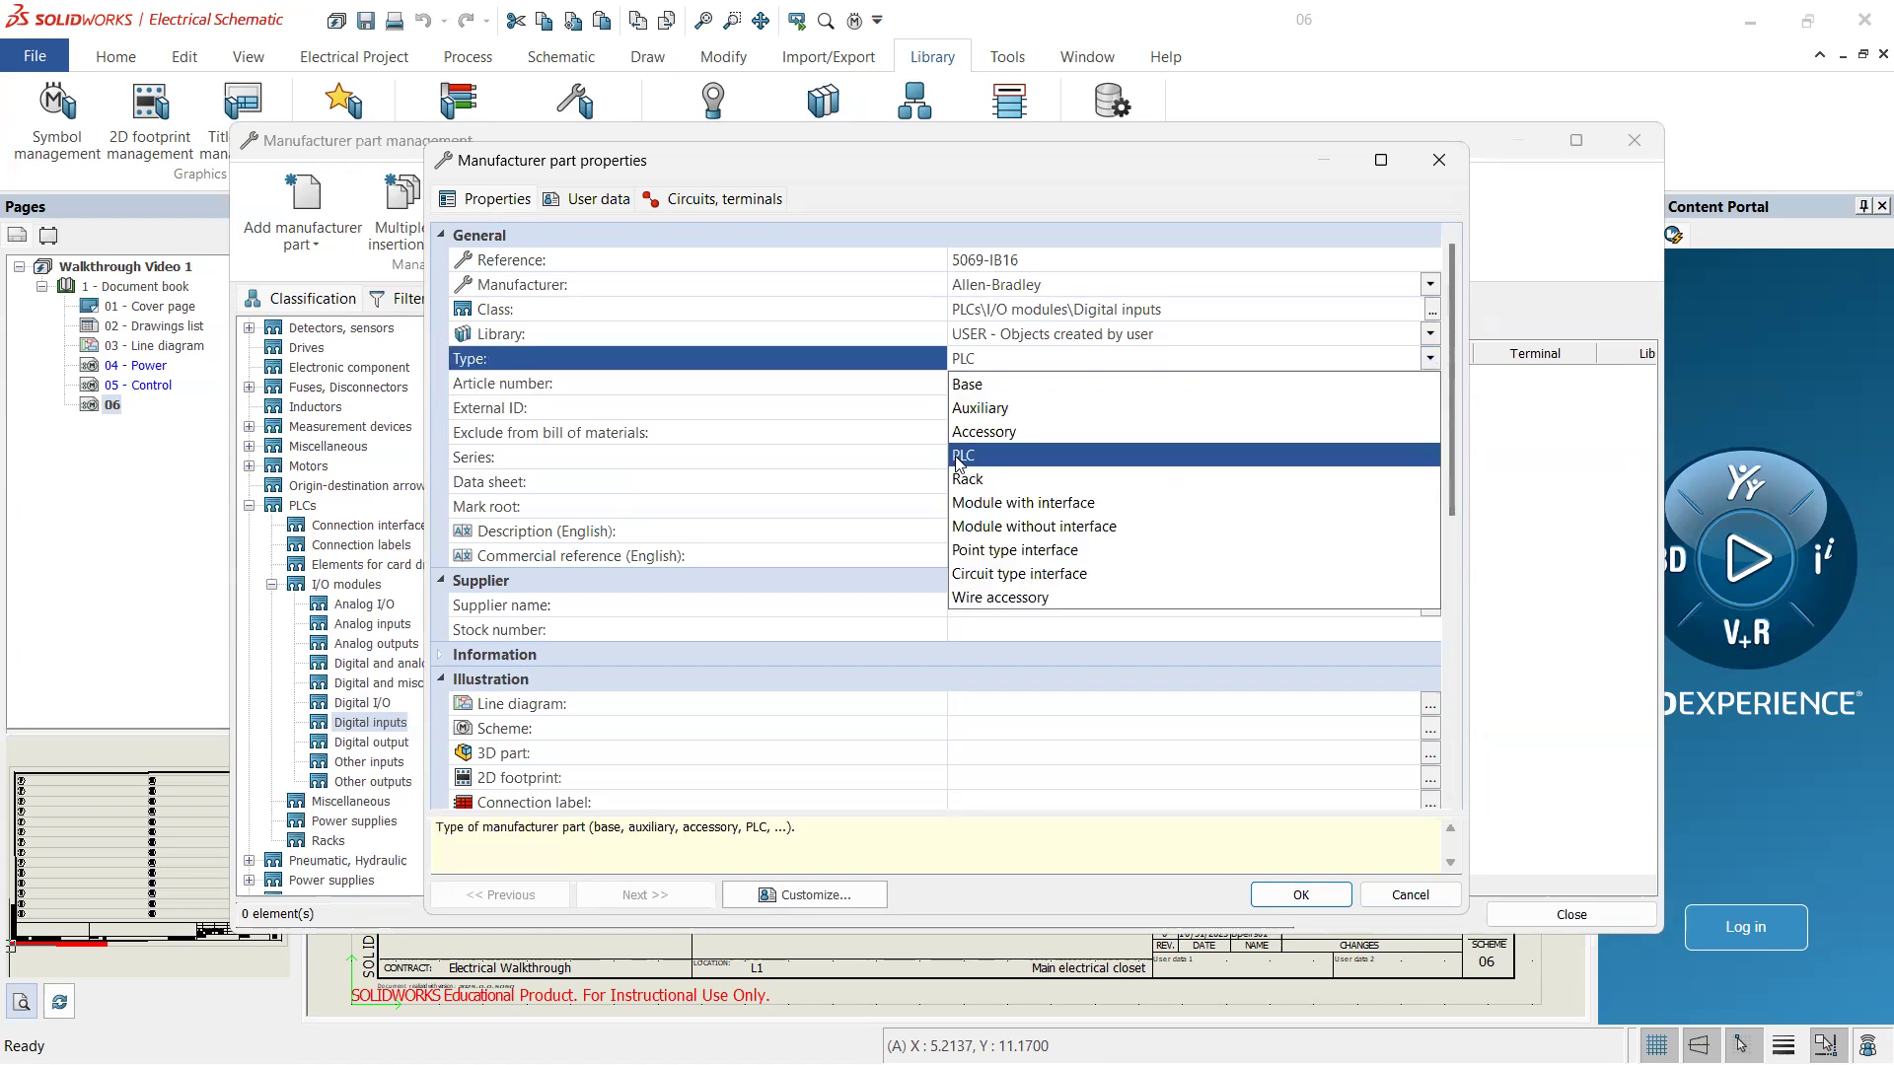
left_click(1060, 528)
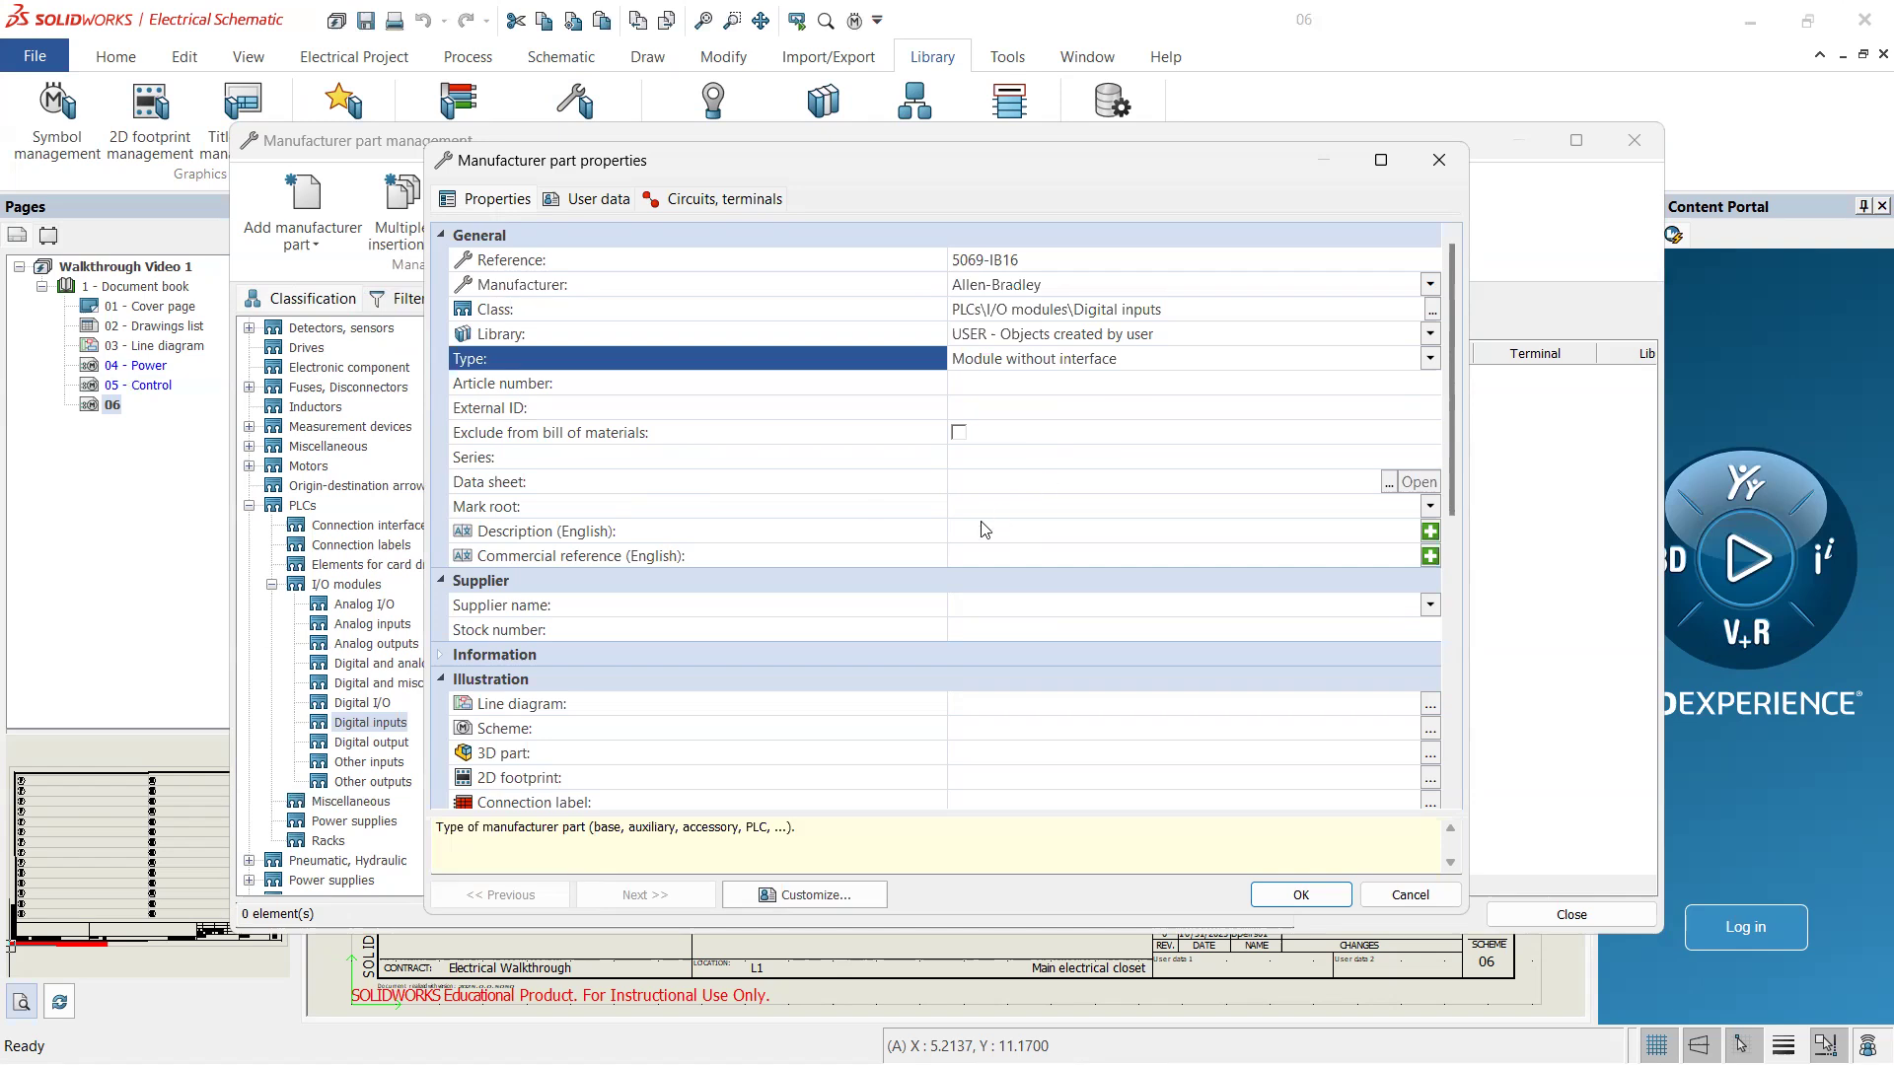
- Switch to the browser and copy "Digital 16-point Sinking Input Module" from the 5069-IB16 heading on page 8 of the publication
key("alt+Tab")
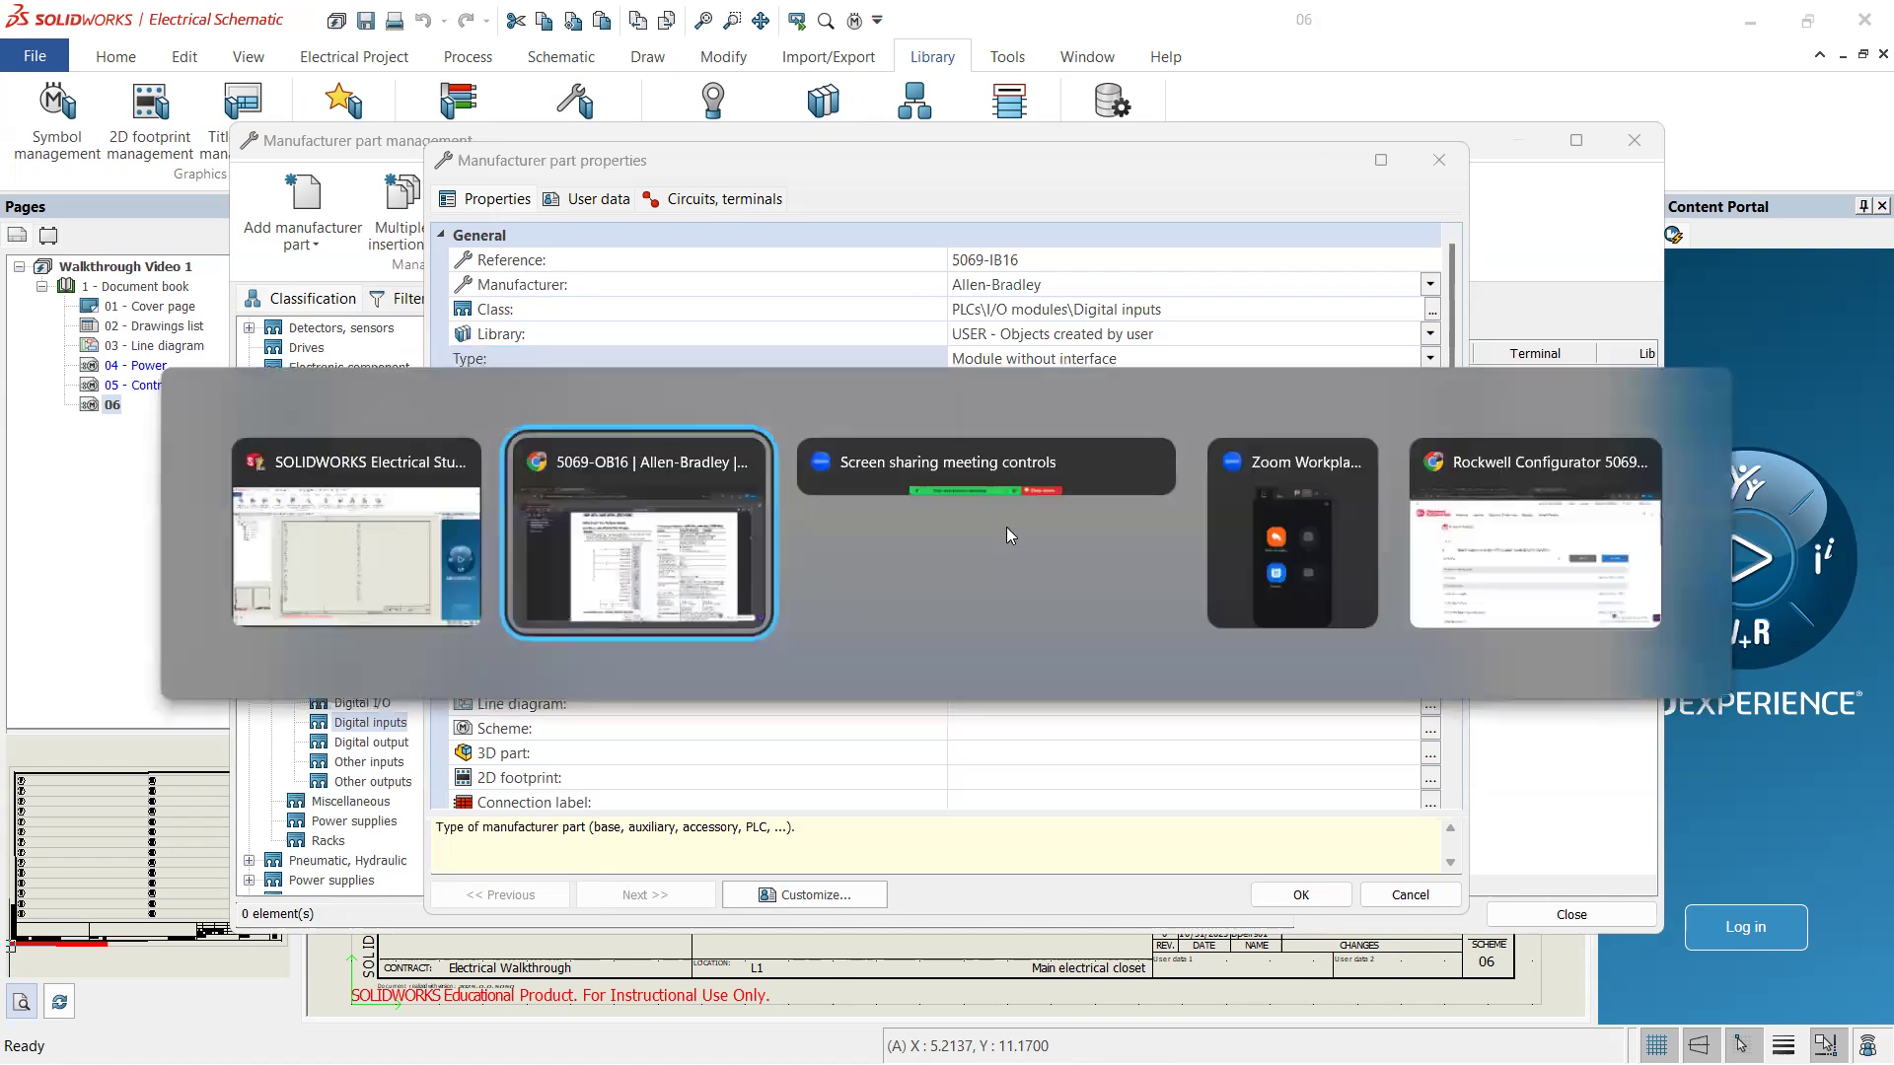
scroll(756, 460, "down", 3)
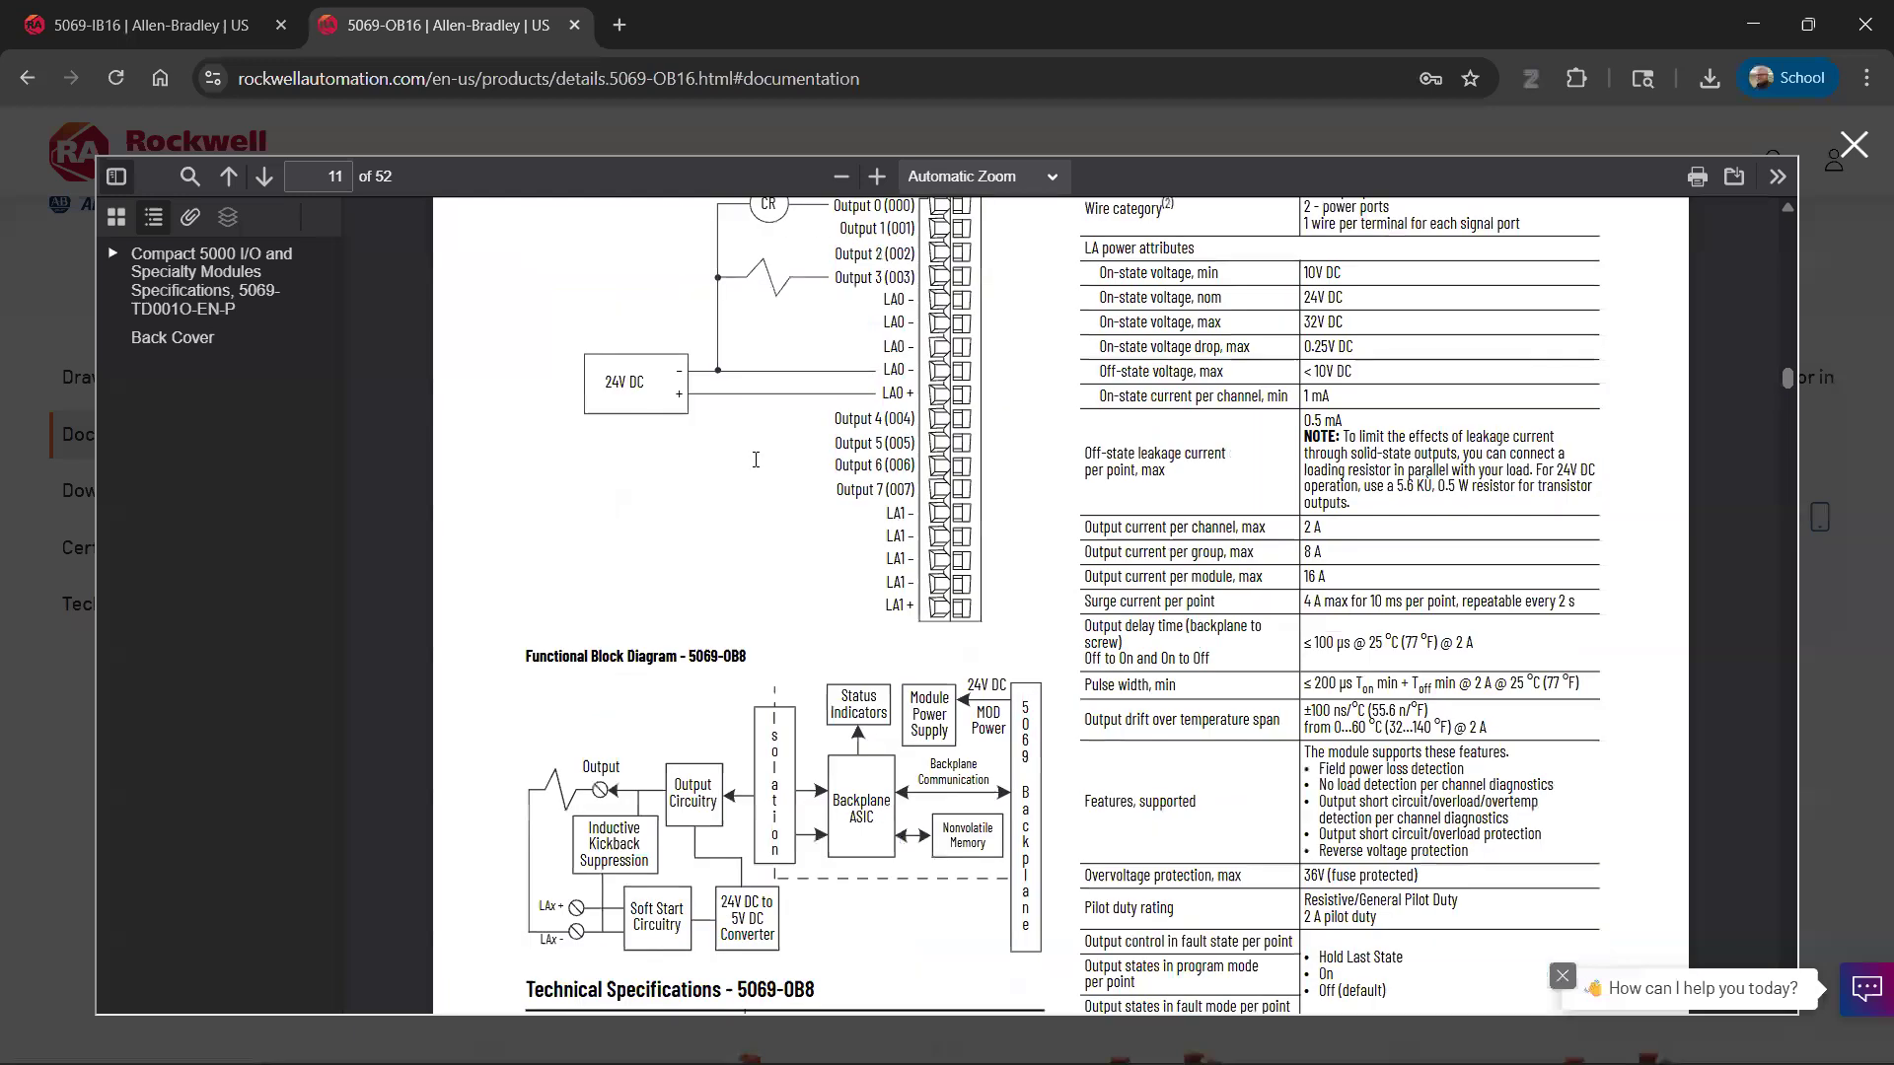
scroll(755, 460, "up", 5)
scroll(755, 460, "down", 3)
scroll(754, 406, "up", 2)
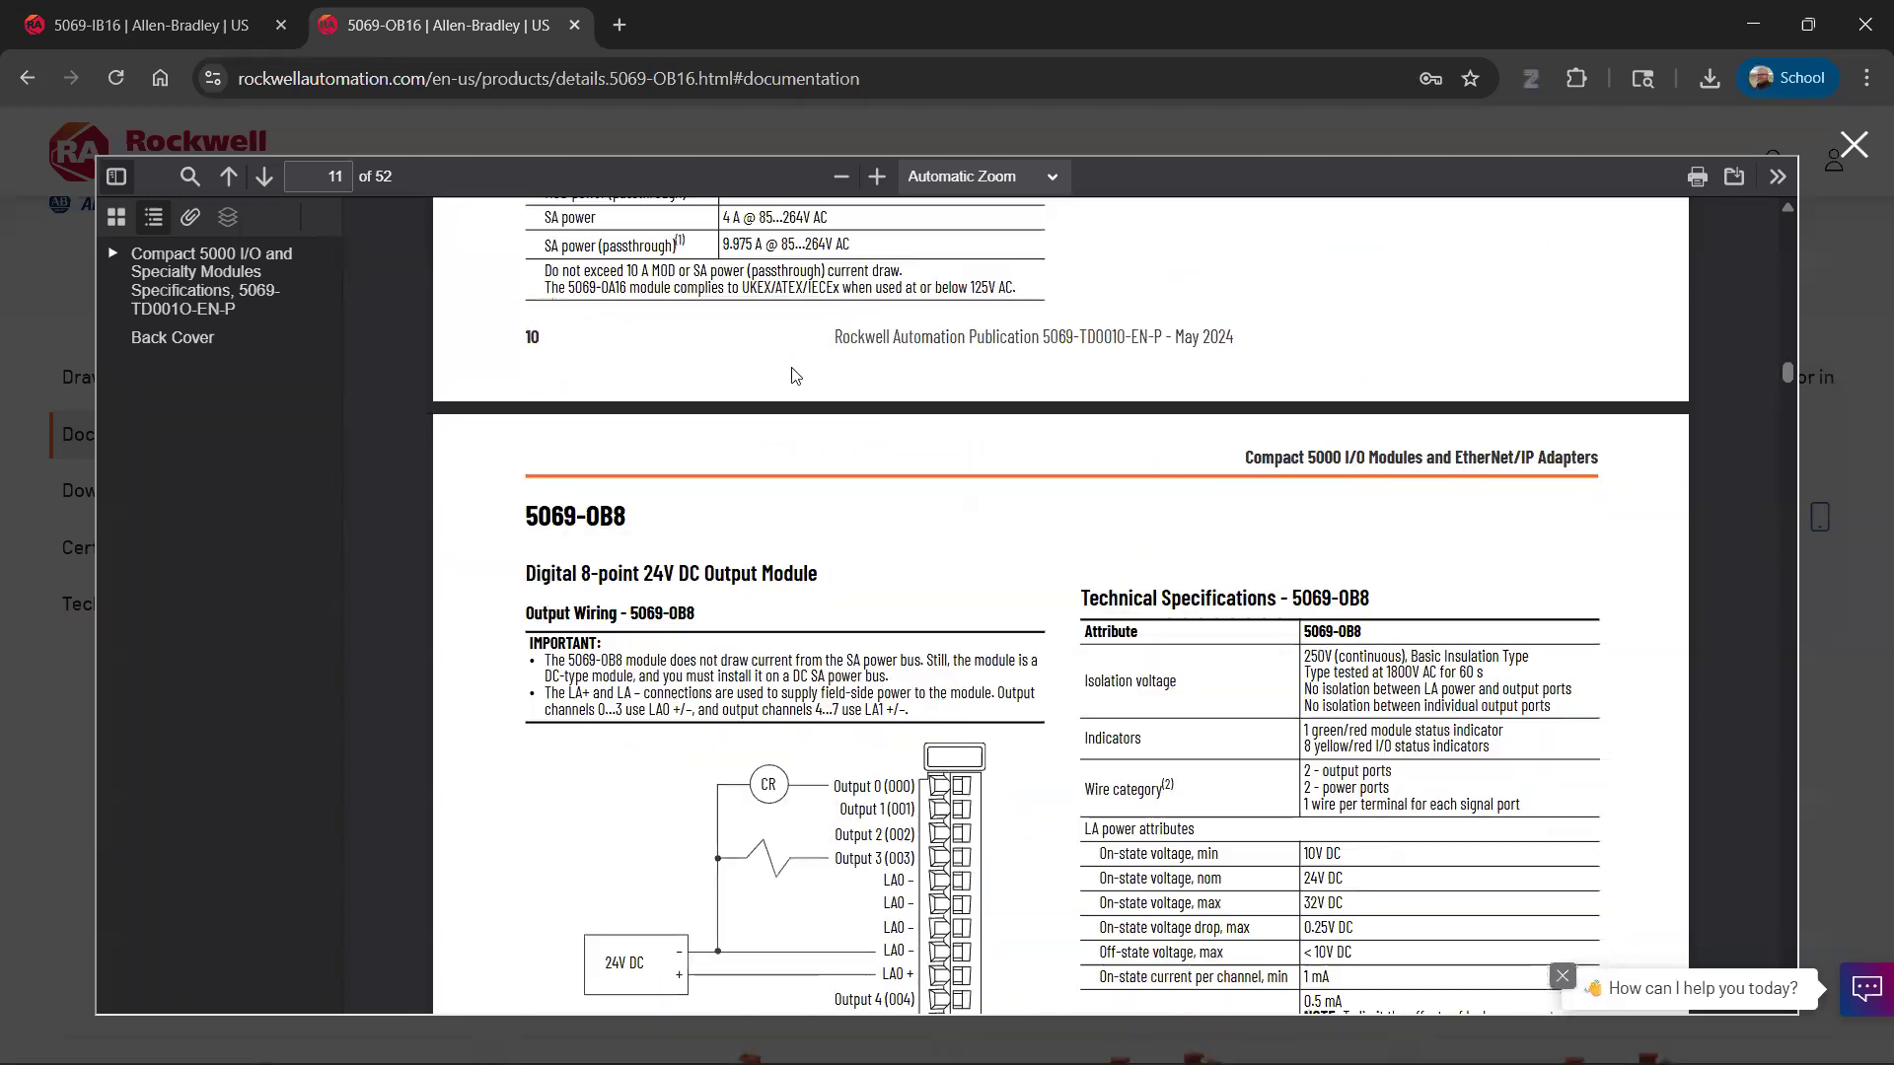
scroll(794, 374, "up", 10)
scroll(783, 424, "up", 6)
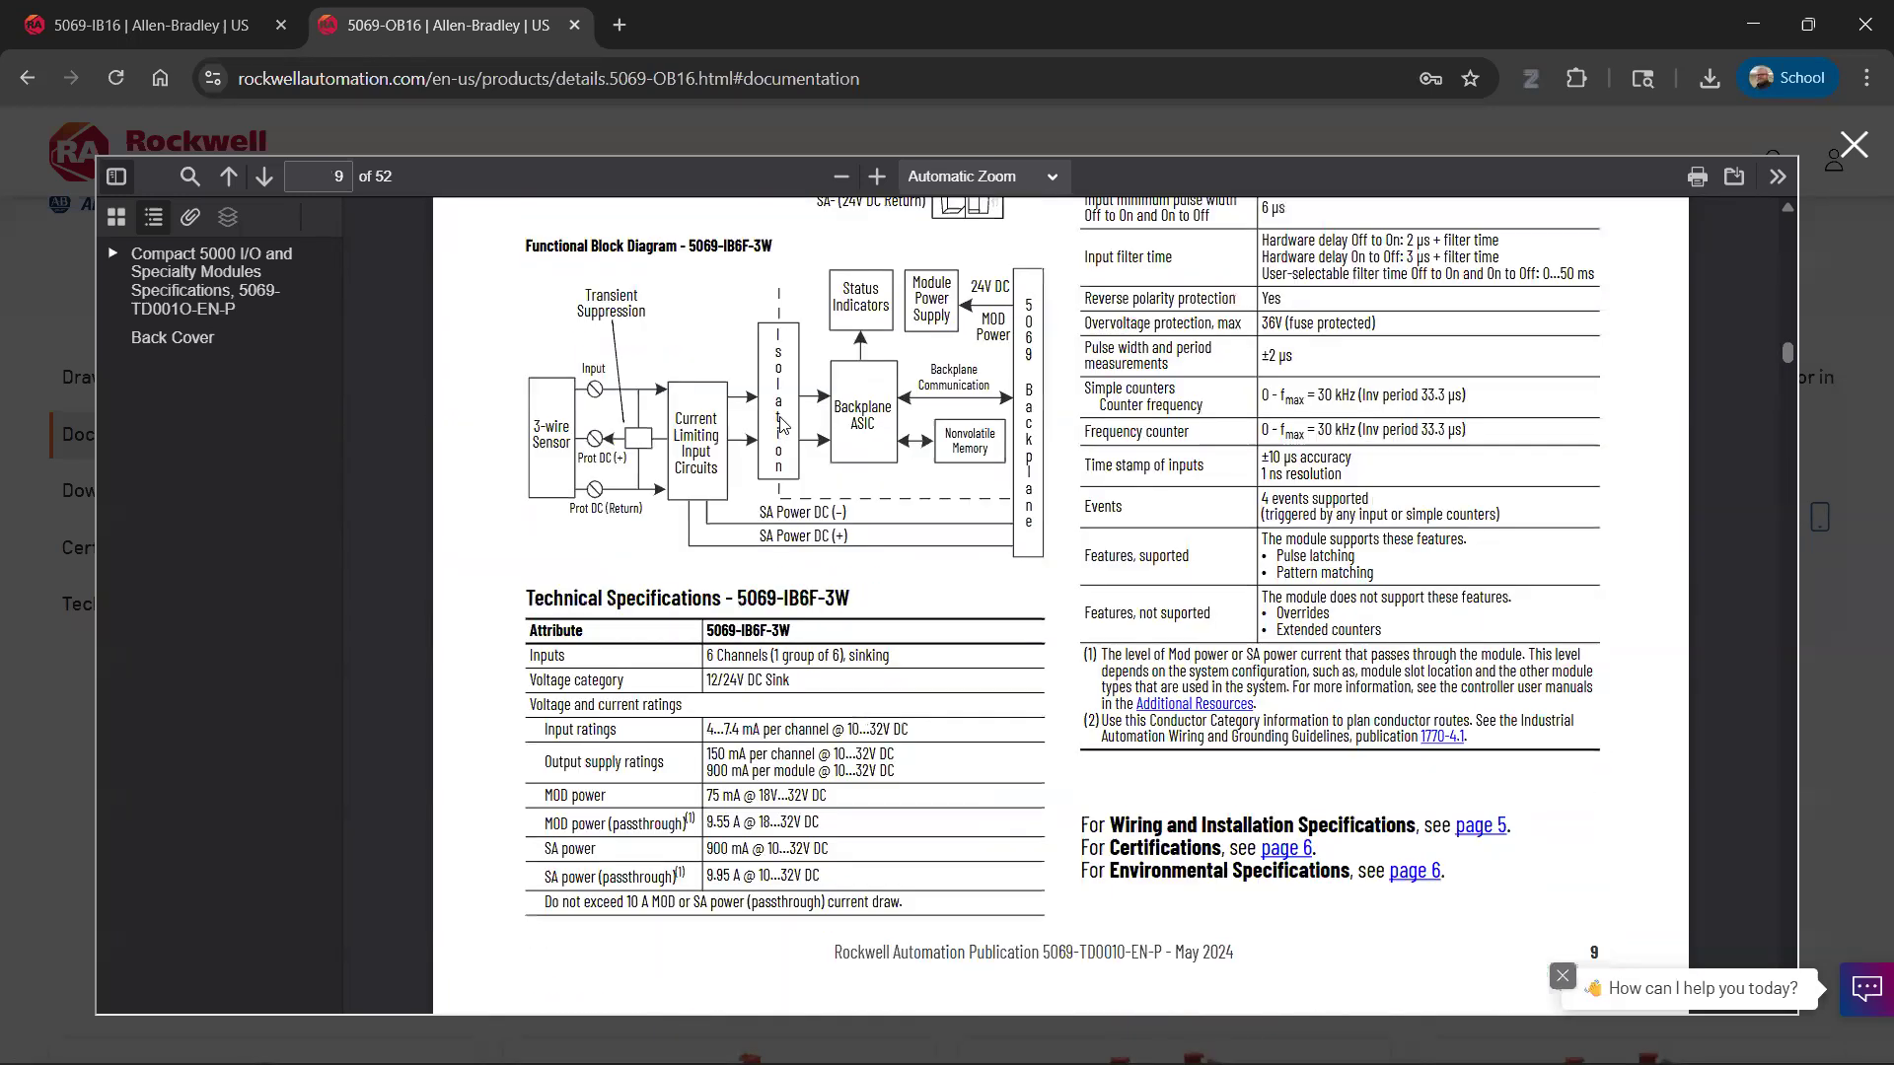
scroll(782, 424, "up", 10)
scroll(787, 426, "up", 5)
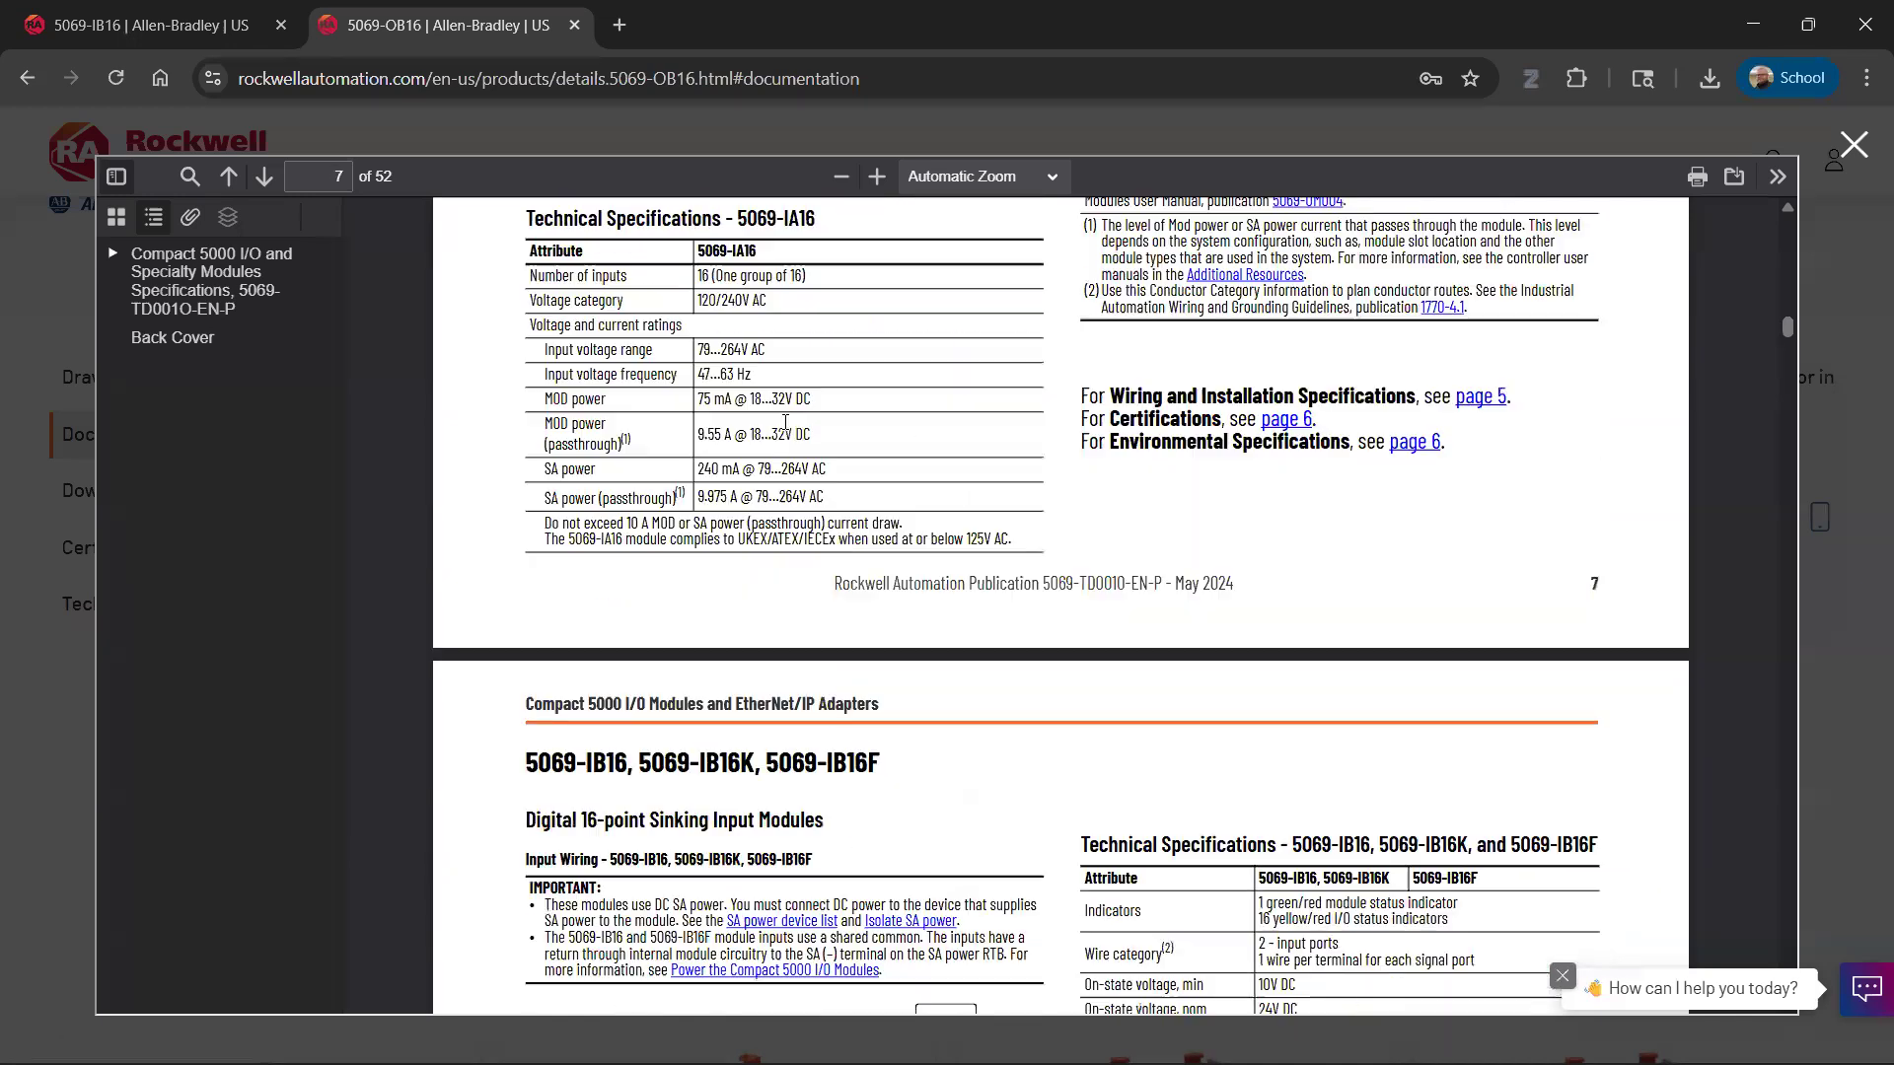
scroll(717, 624, "down", 2)
left_click_drag(815, 624, 533, 619)
key("ctrl+c")
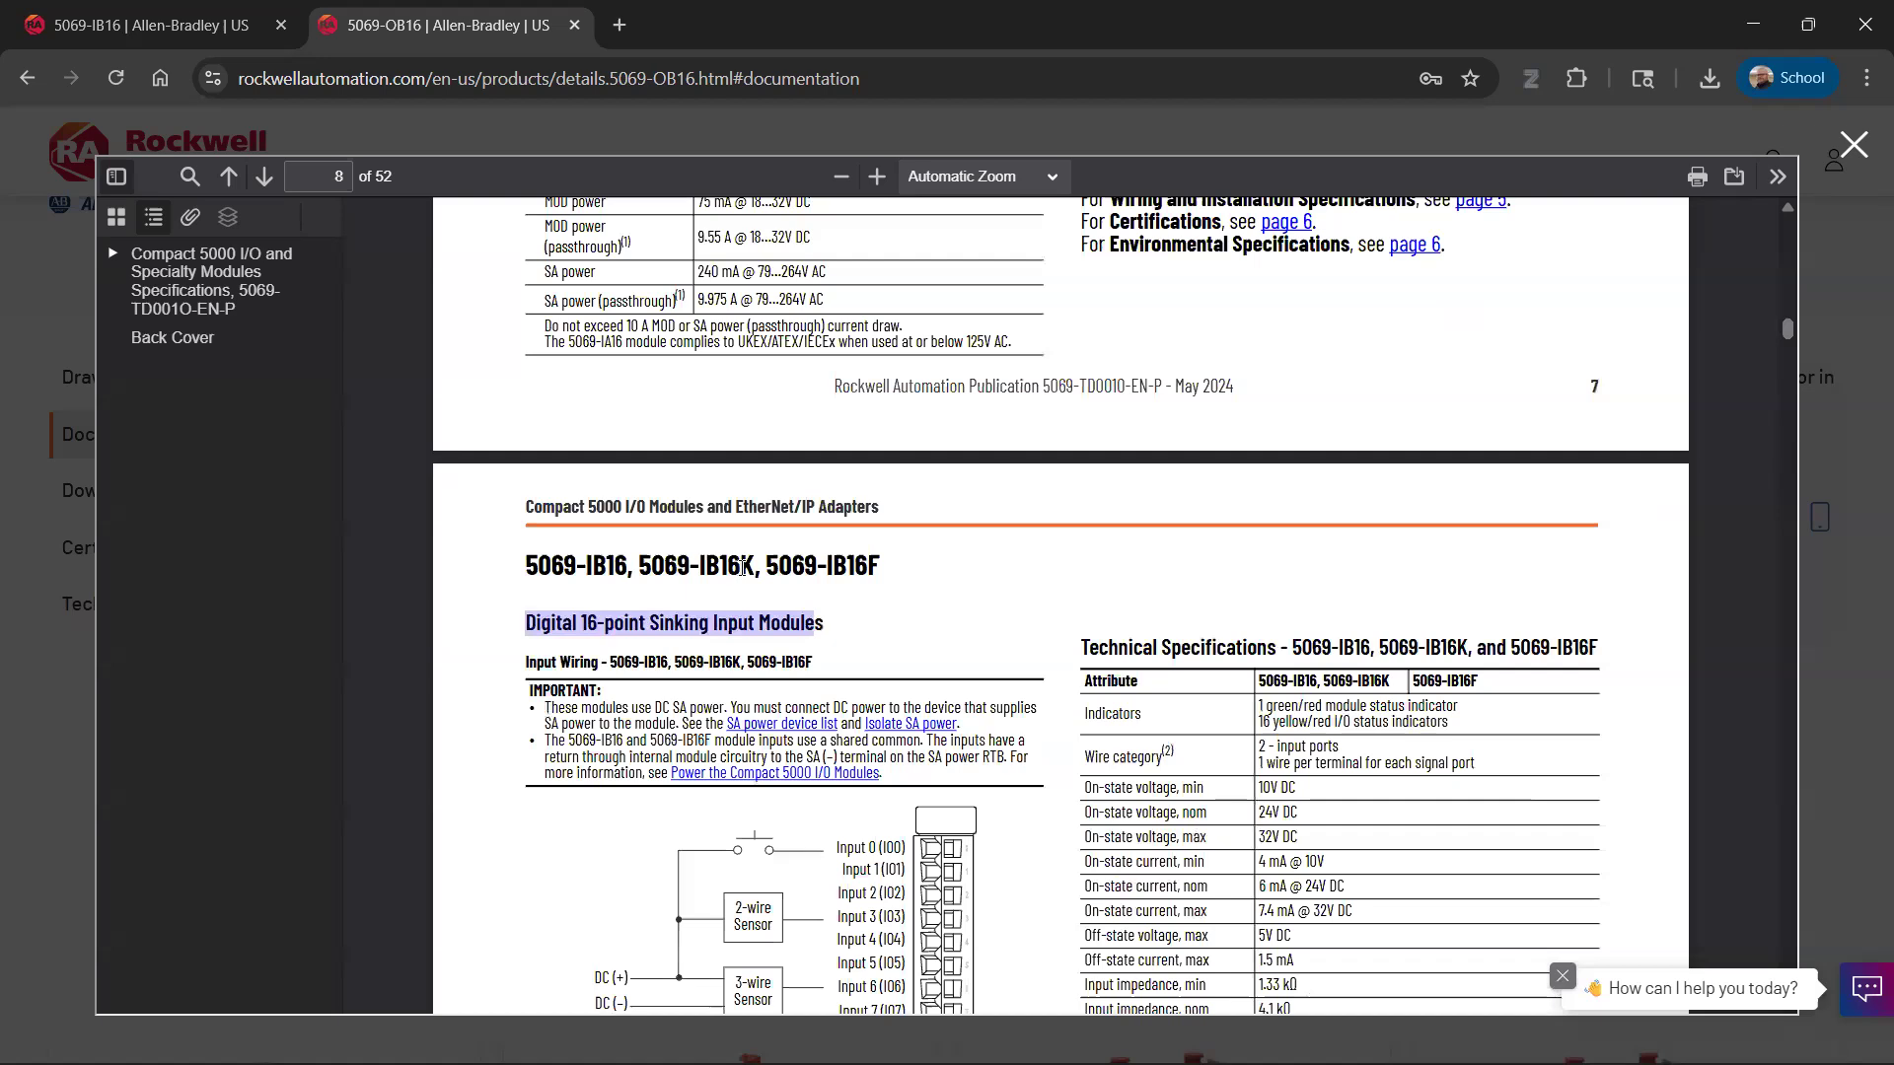
scroll(742, 568, "down", 1)
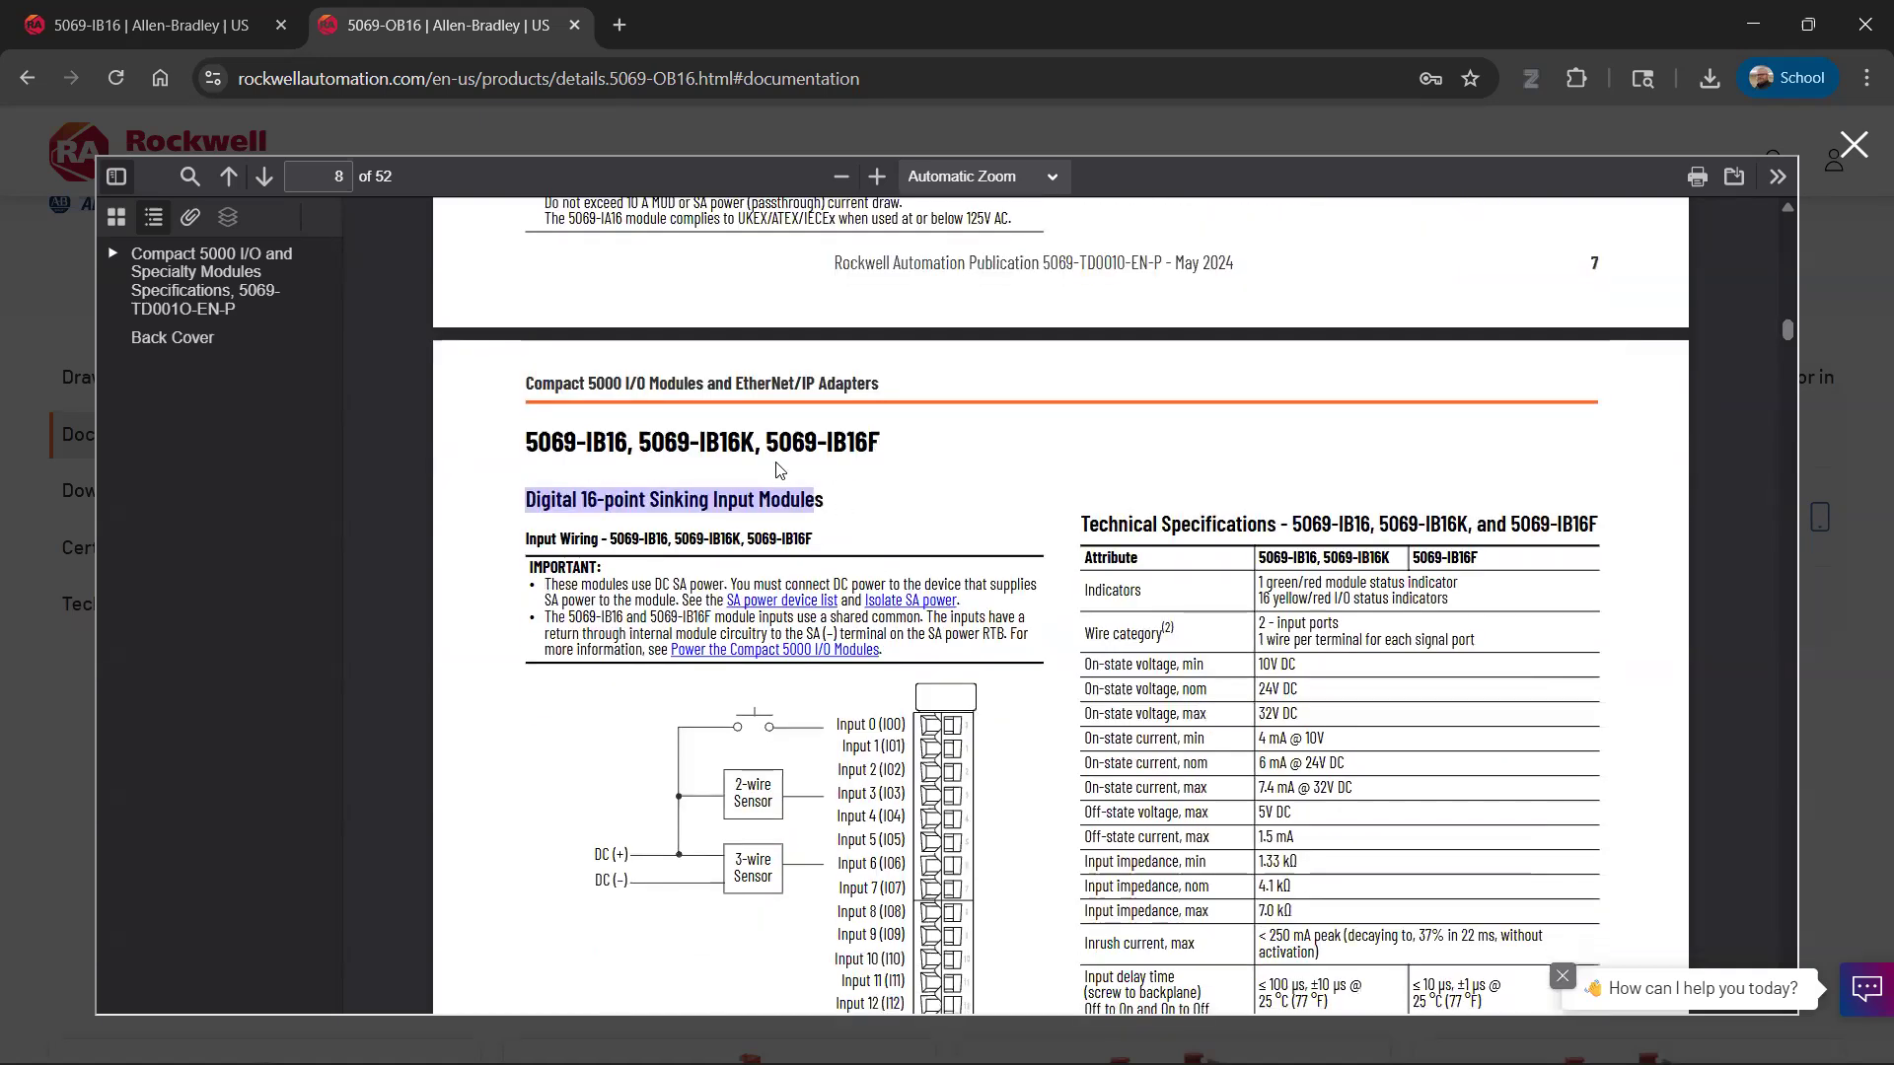
- Return to SOLIDWORKS Electrical and paste "Digital 16-point Sinking Input Module" as the part's English description
key("alt+Tab")
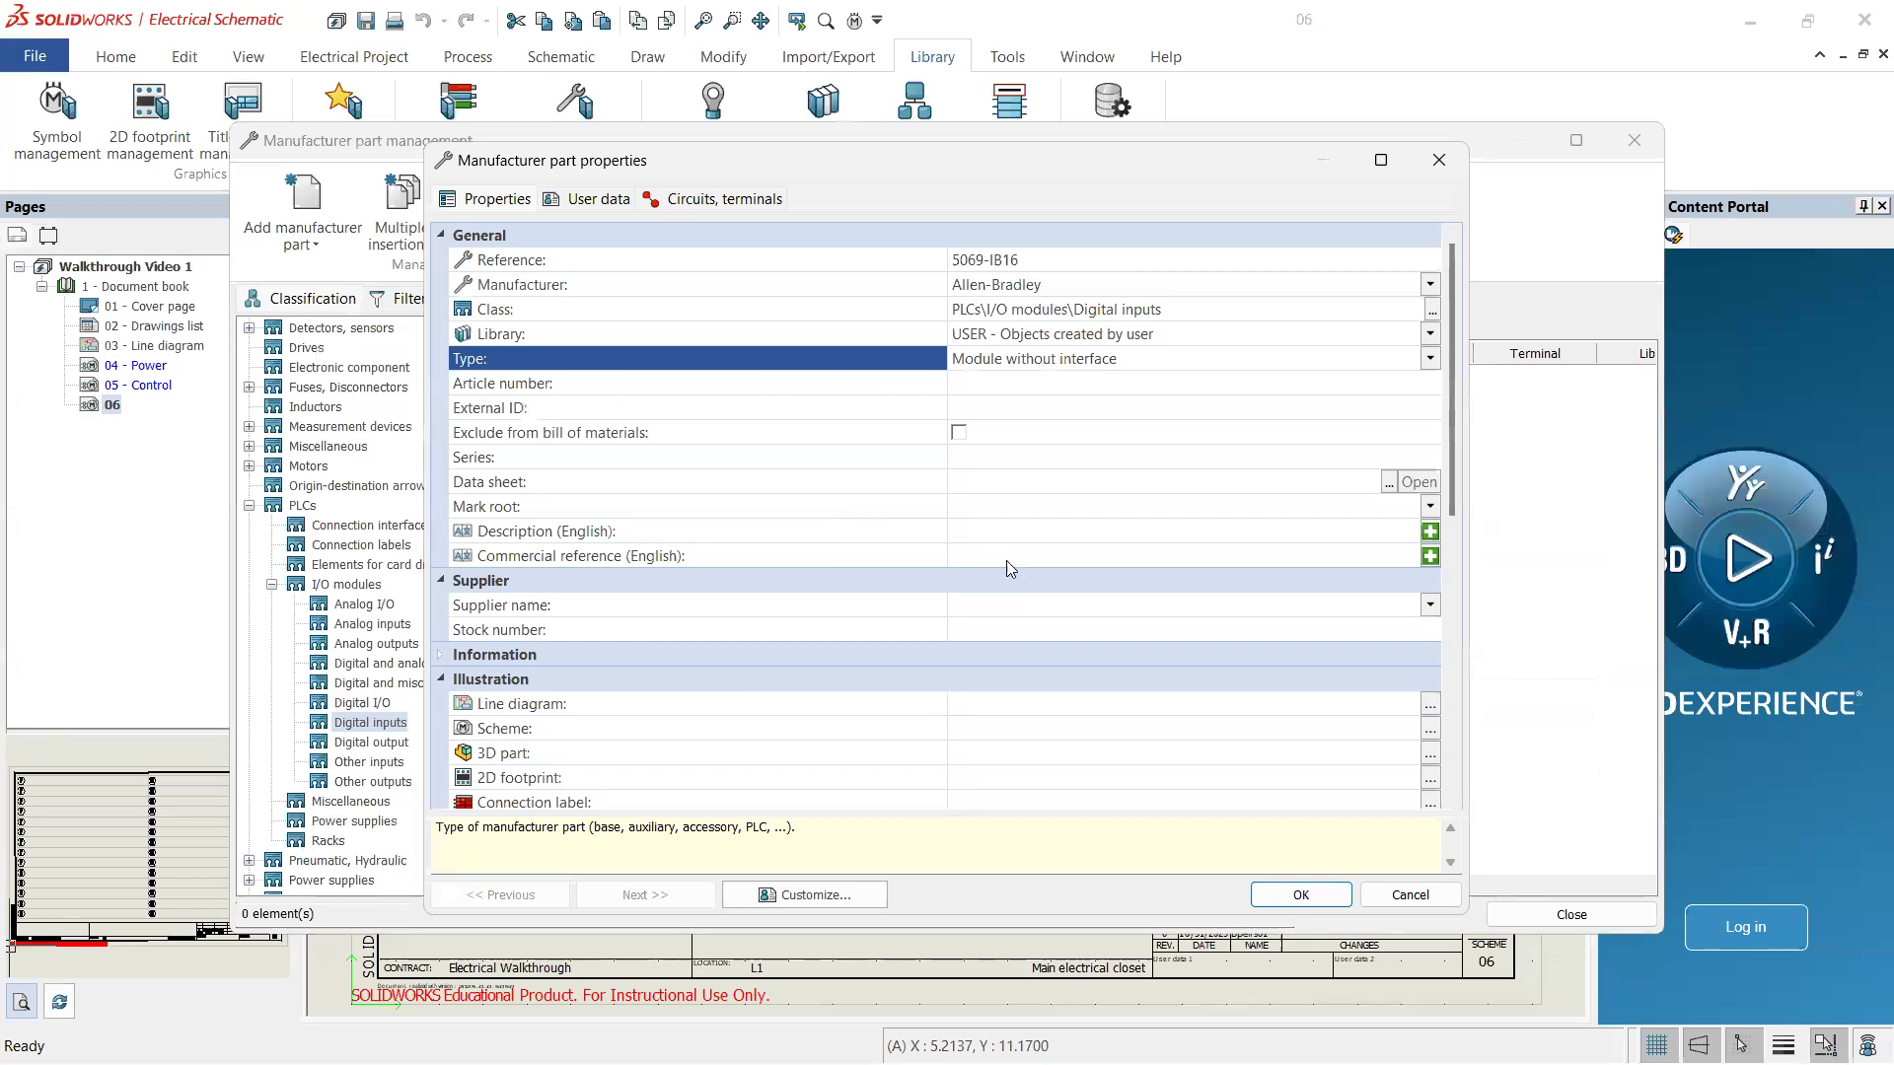
left_click(1015, 533)
key("ctrl+v")
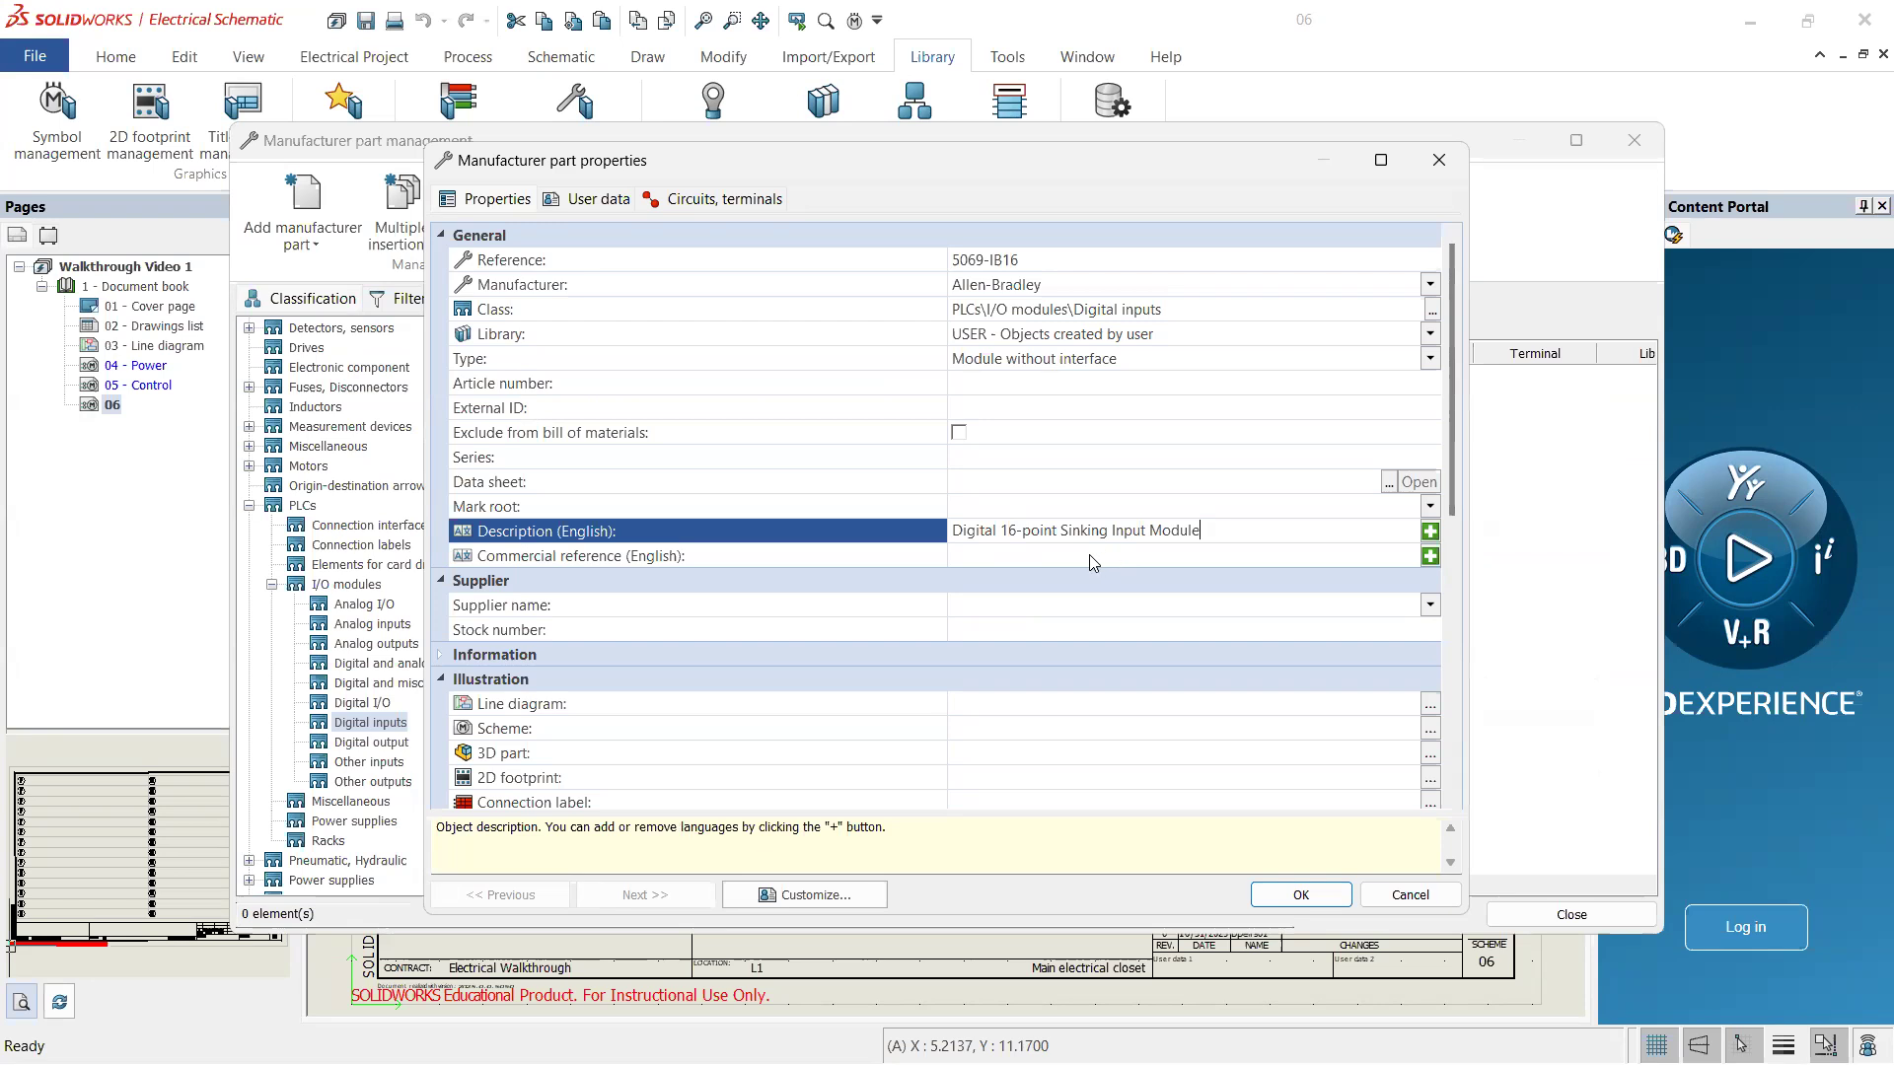
- Review the illustration, size and use properties of the new 5069-IB16 part
scroll(899, 505, "down", 1)
scroll(900, 505, "down", 1)
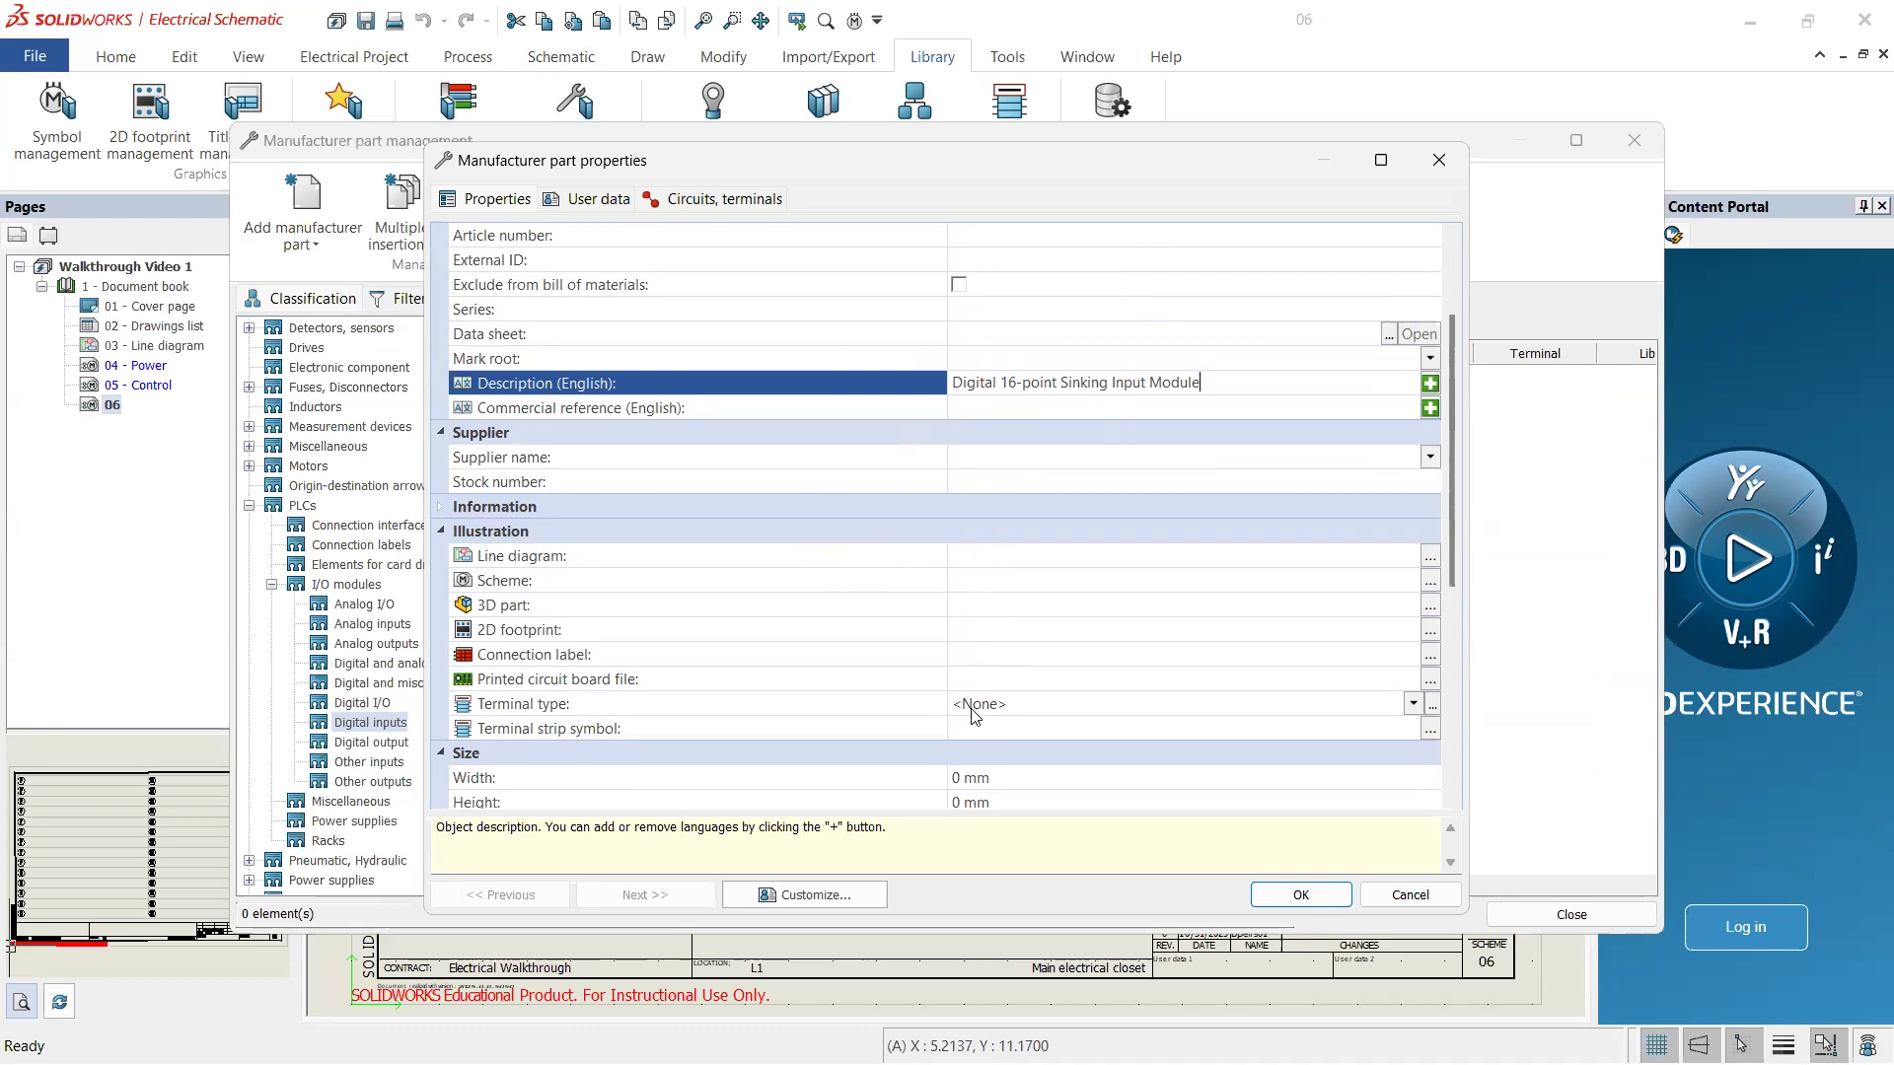
left_click(475, 563)
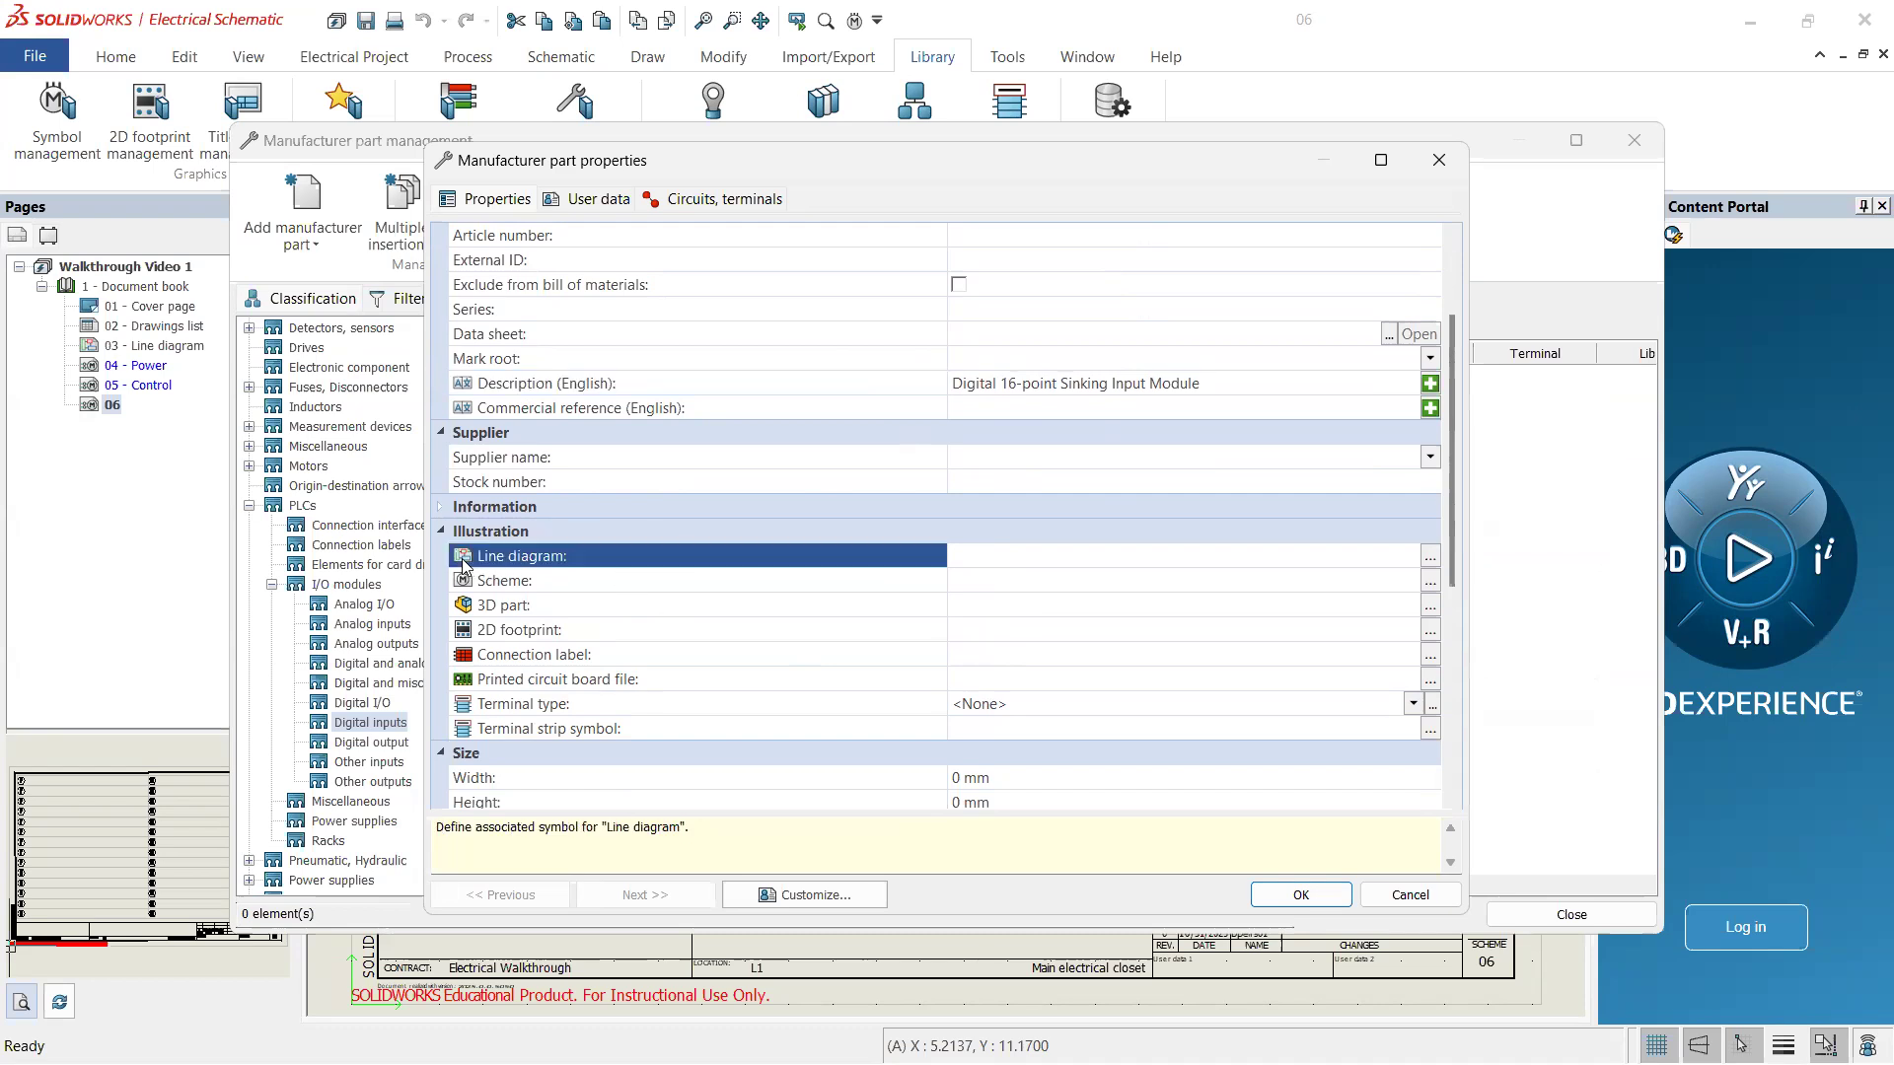
left_click(518, 584)
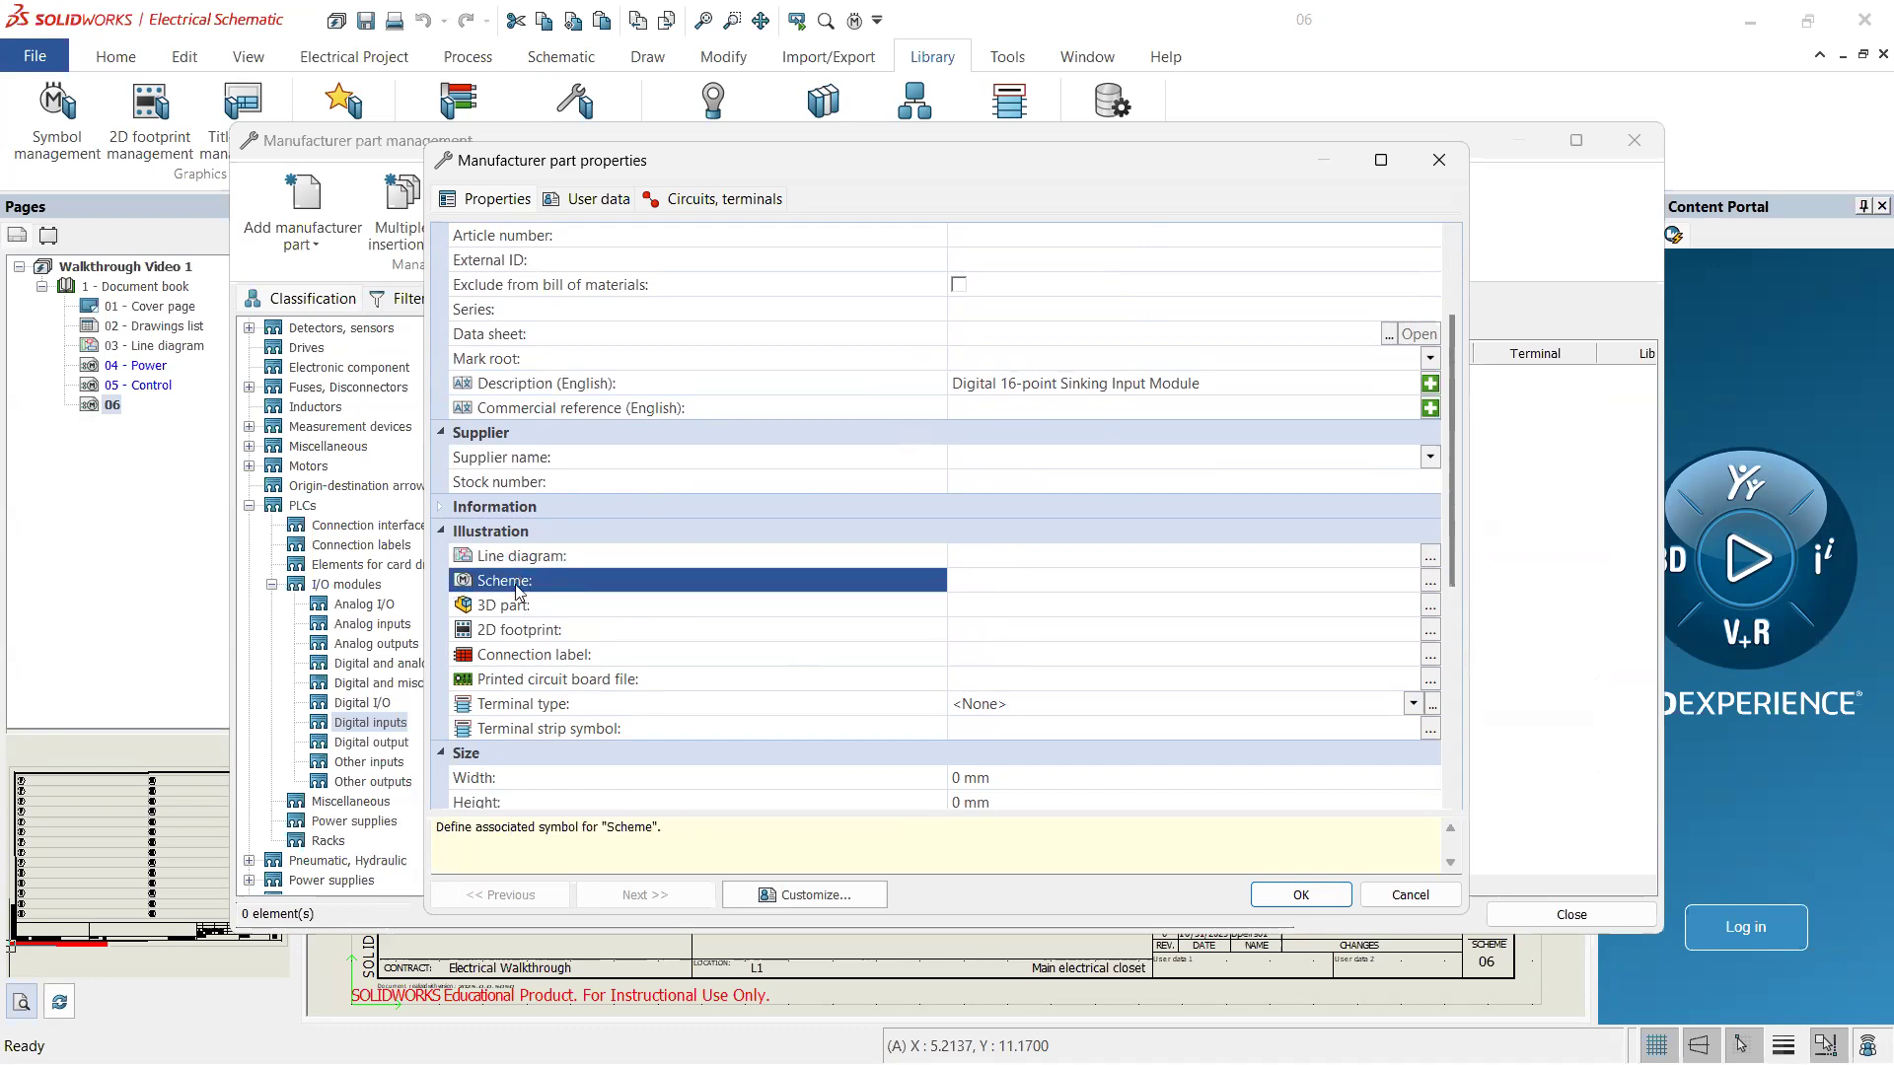
left_click(515, 636)
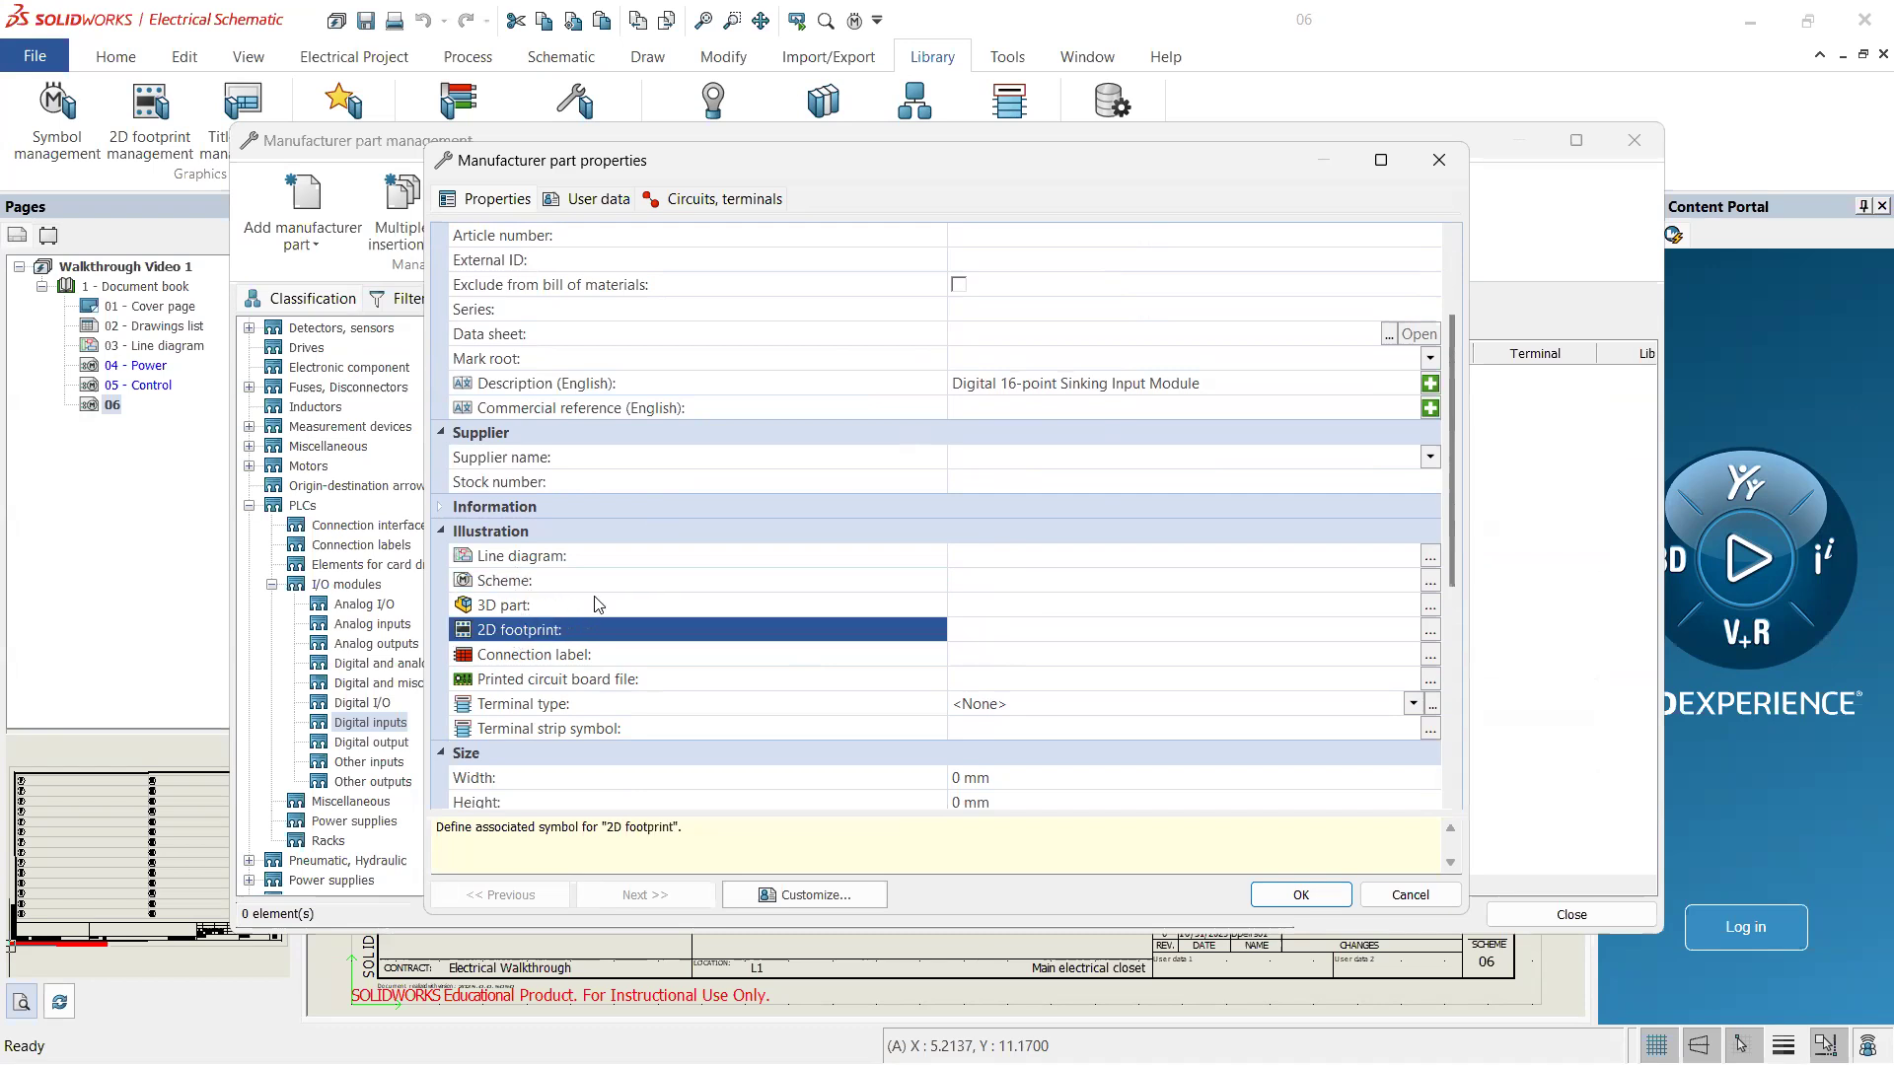
scroll(631, 607, "down", 4)
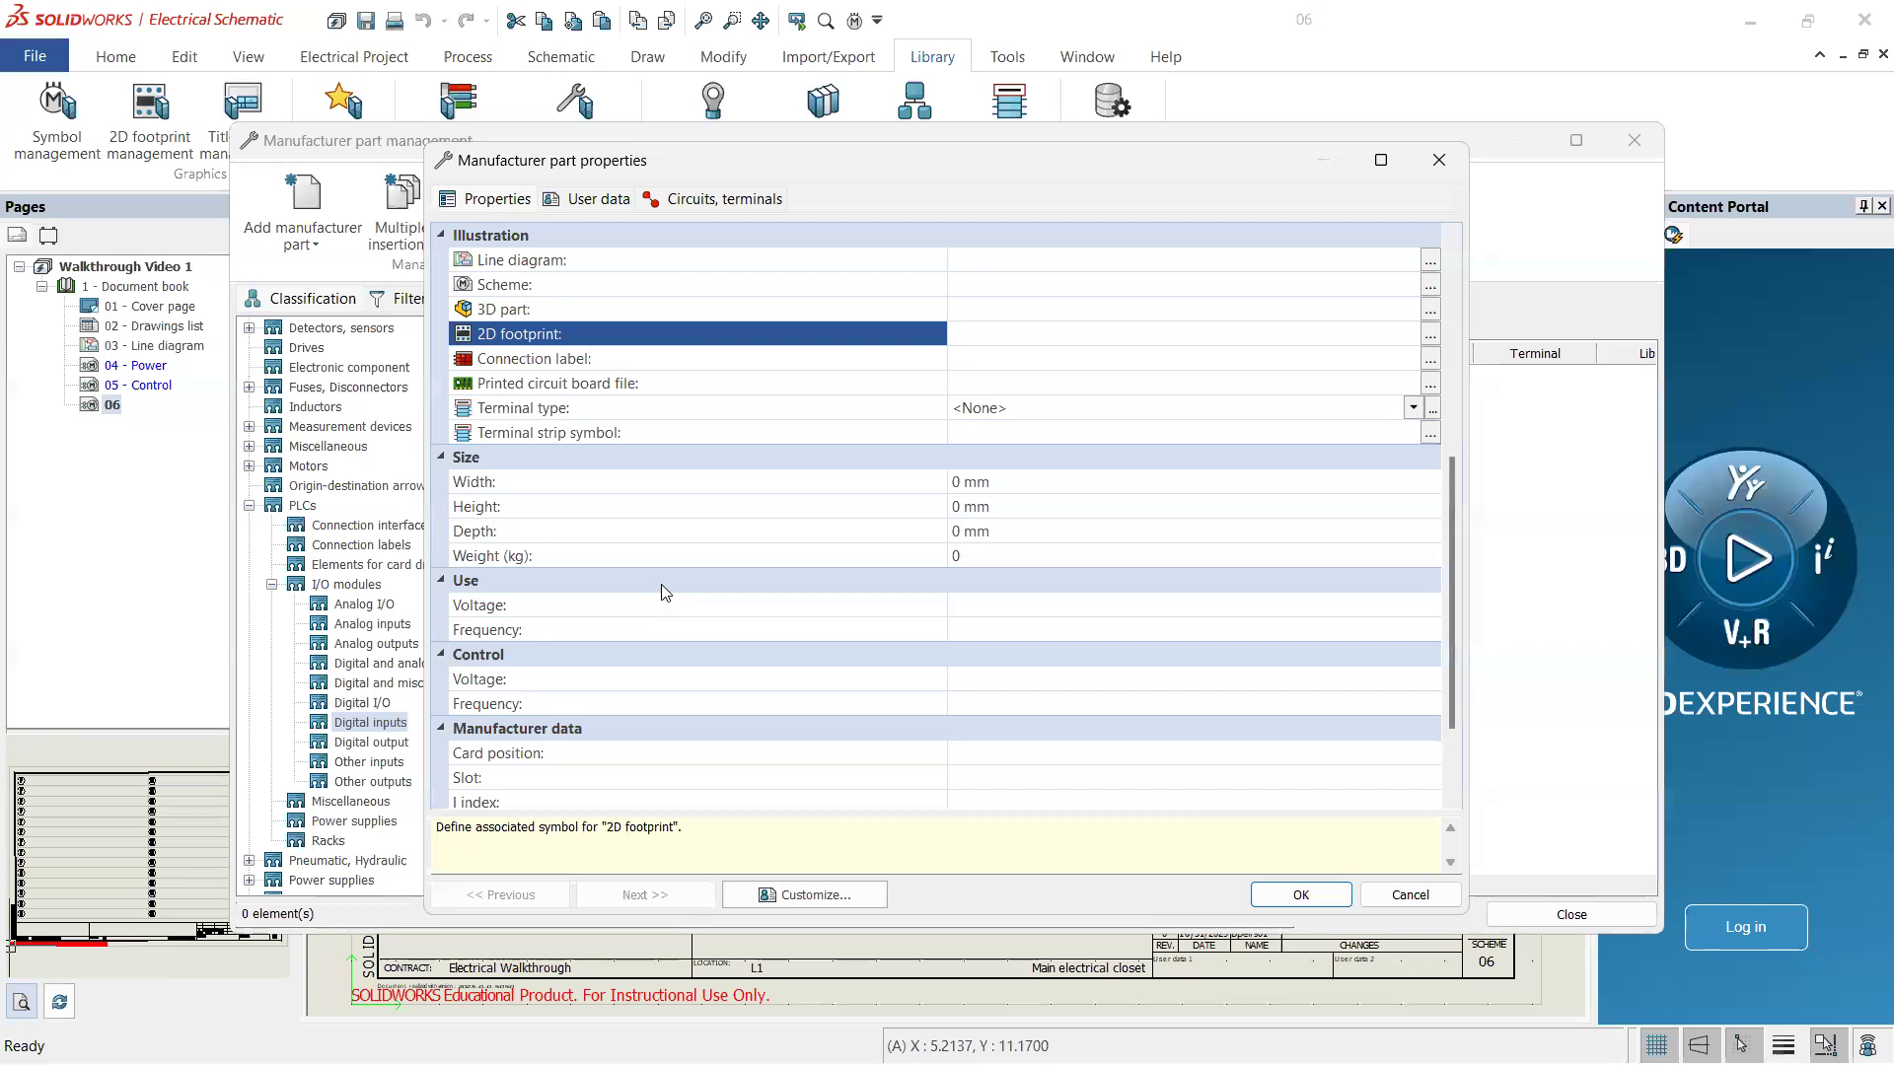
scroll(661, 595, "down", 2)
scroll(687, 571, "up", 4)
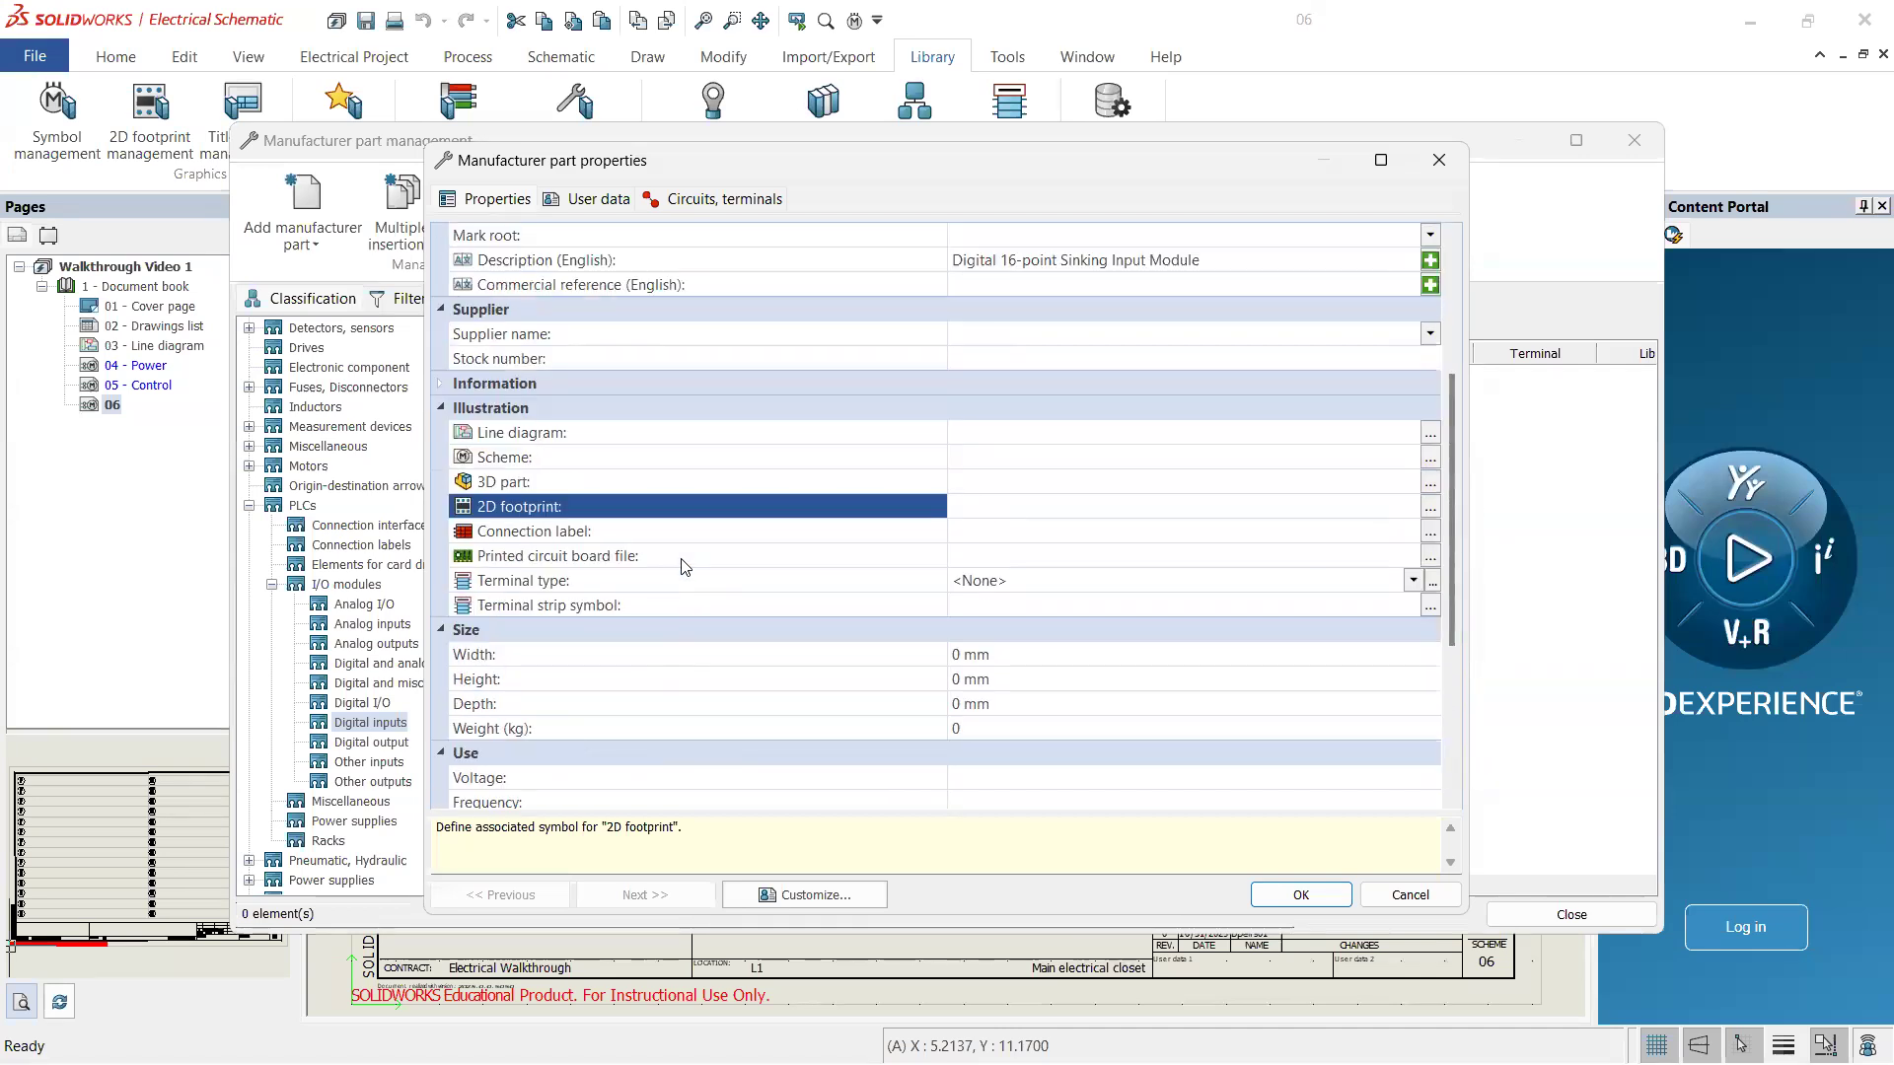
scroll(641, 604, "up", 1)
scroll(646, 604, "down", 1)
left_click(490, 658)
left_click(475, 688)
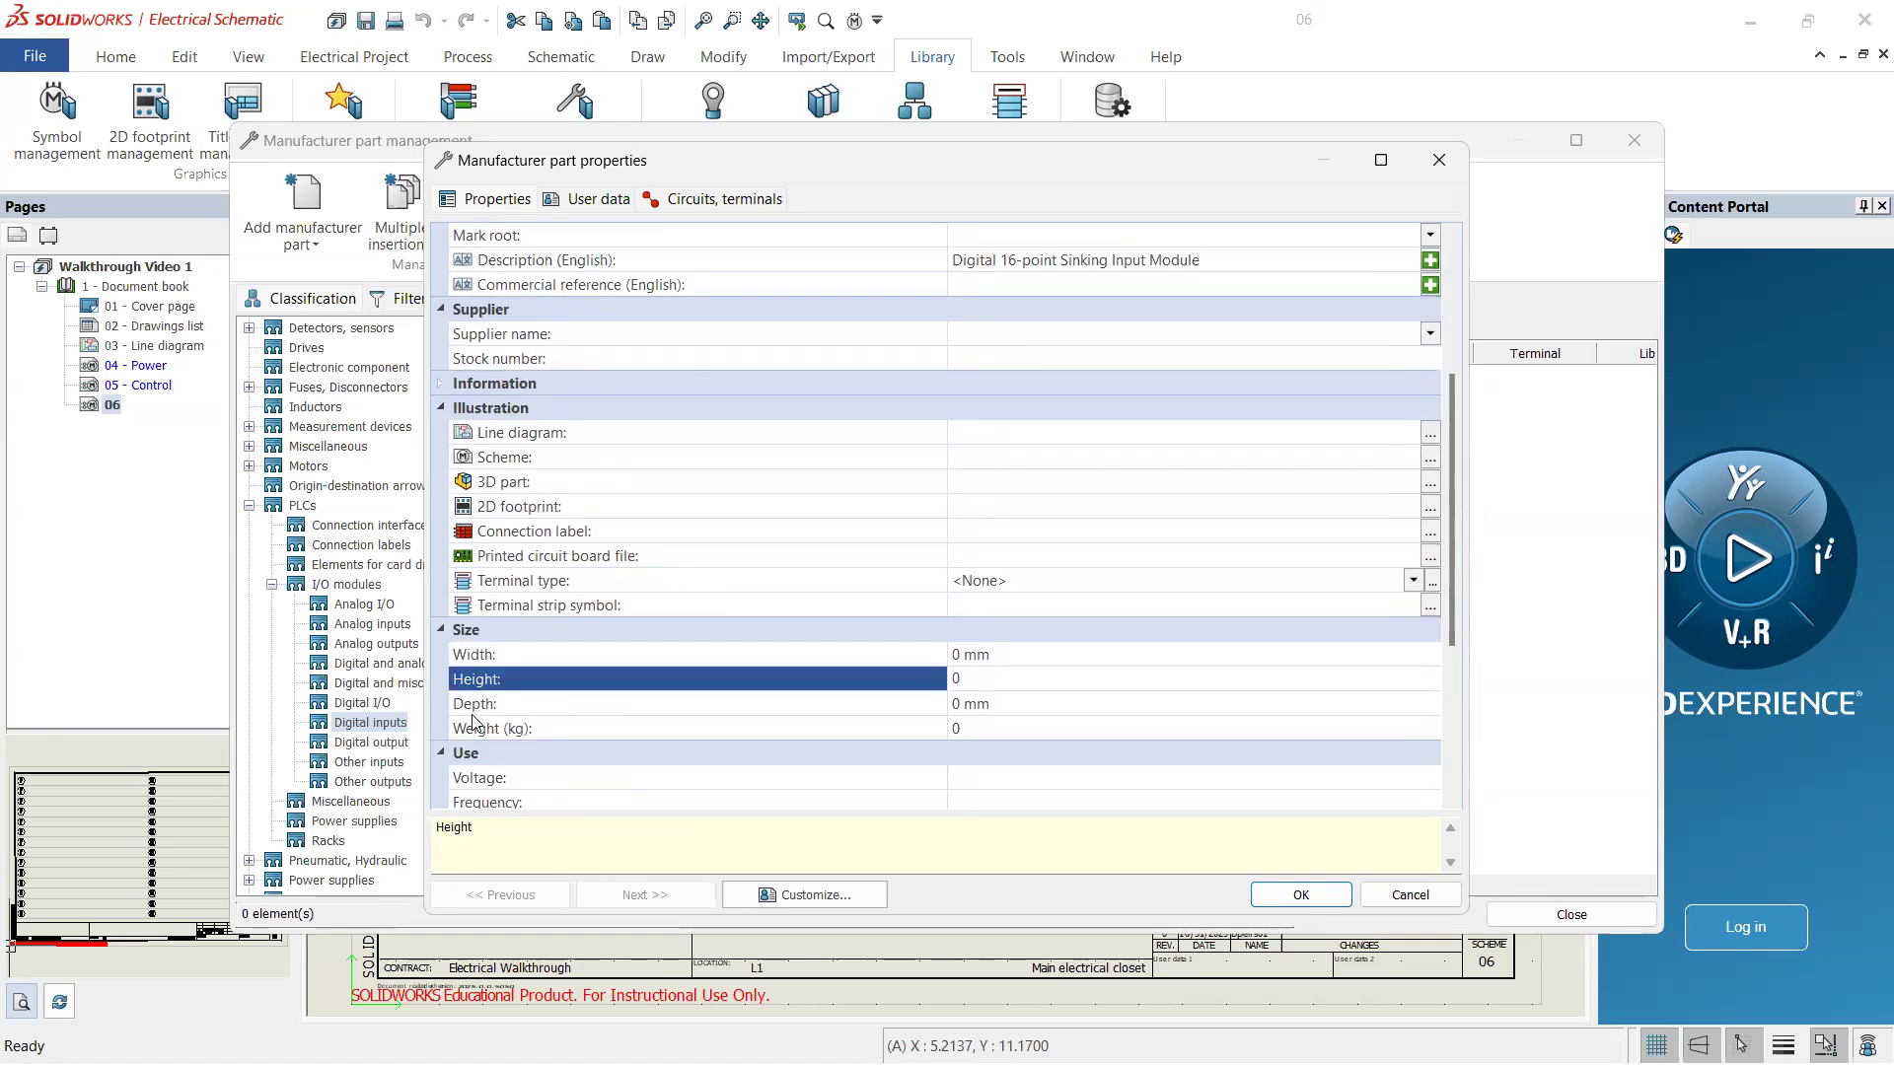
left_click(475, 710)
left_click(485, 657)
- Switch to the browser and examine the input wiring diagram, functional block diagram and technical specifications for the 5069-IB16 on page 8
key("alt+Tab")
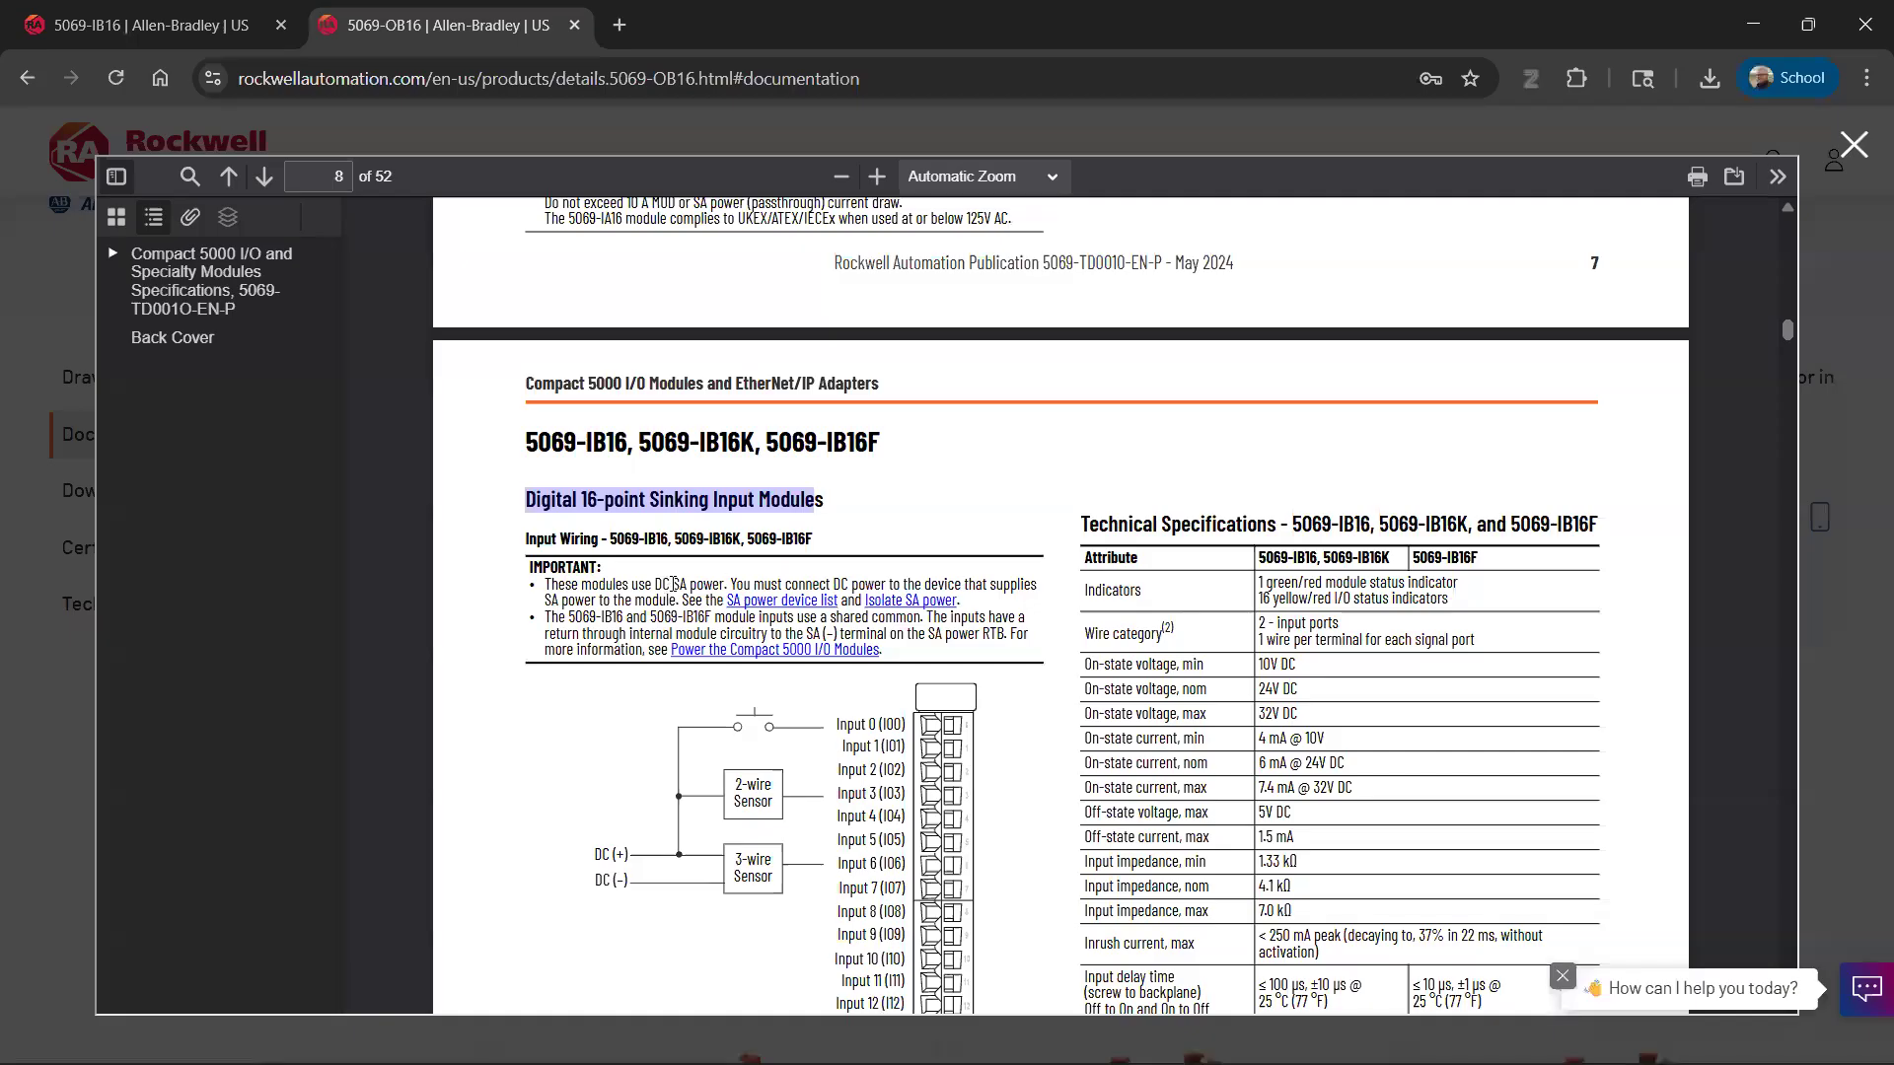
scroll(828, 564, "down", 4)
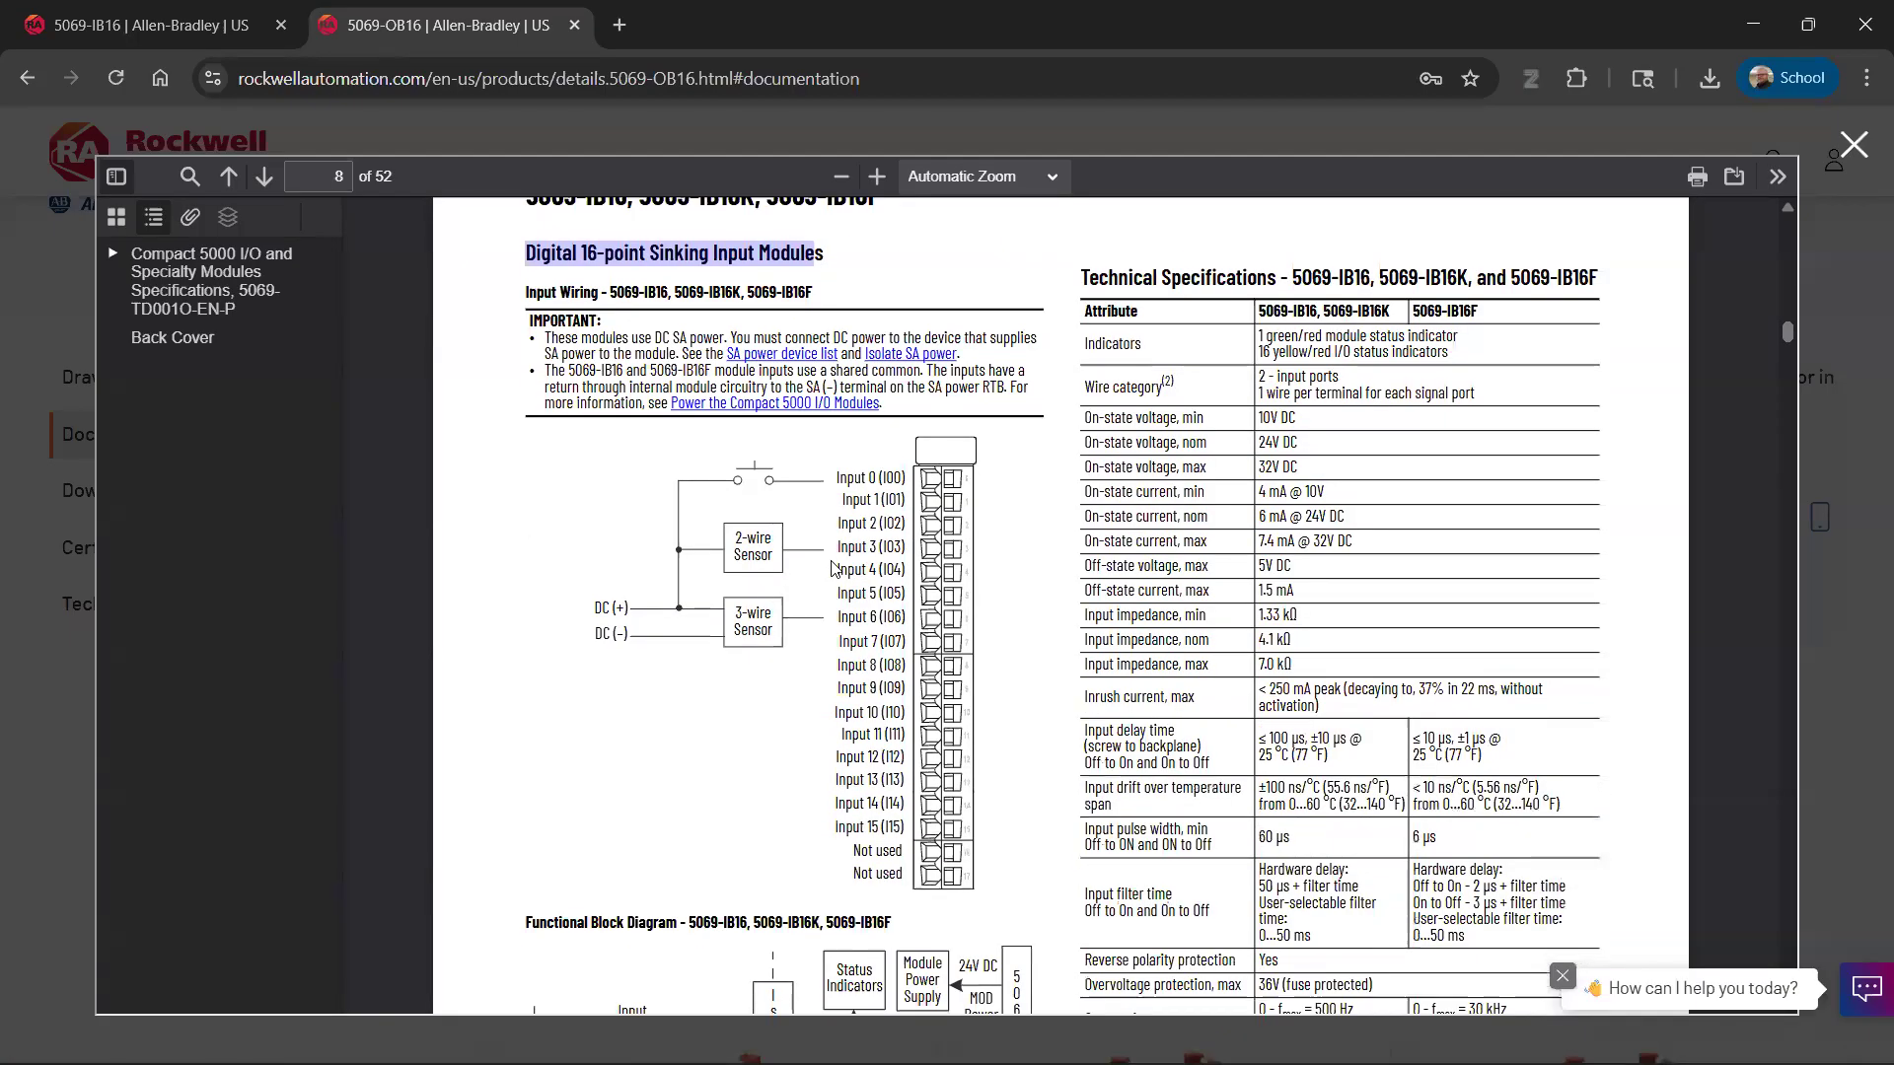
scroll(845, 555, "down", 2)
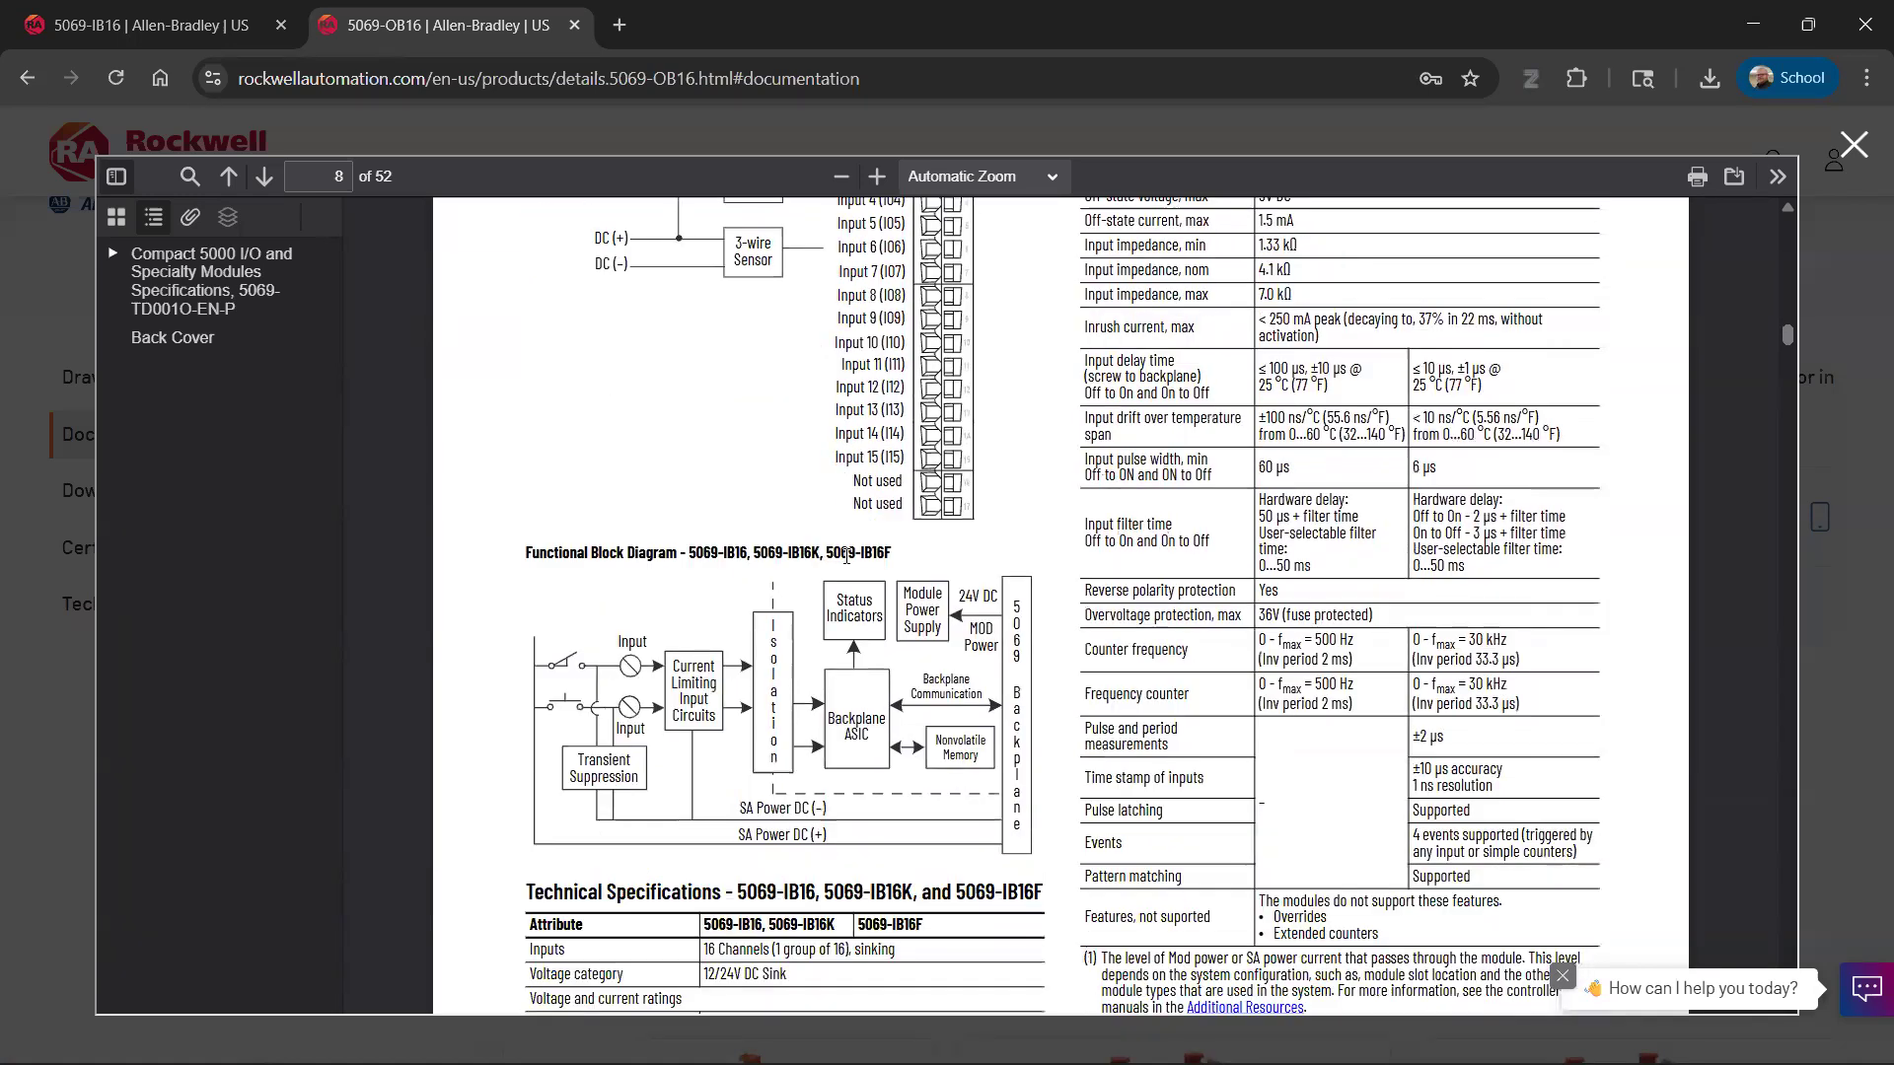
scroll(845, 554, "down", 5)
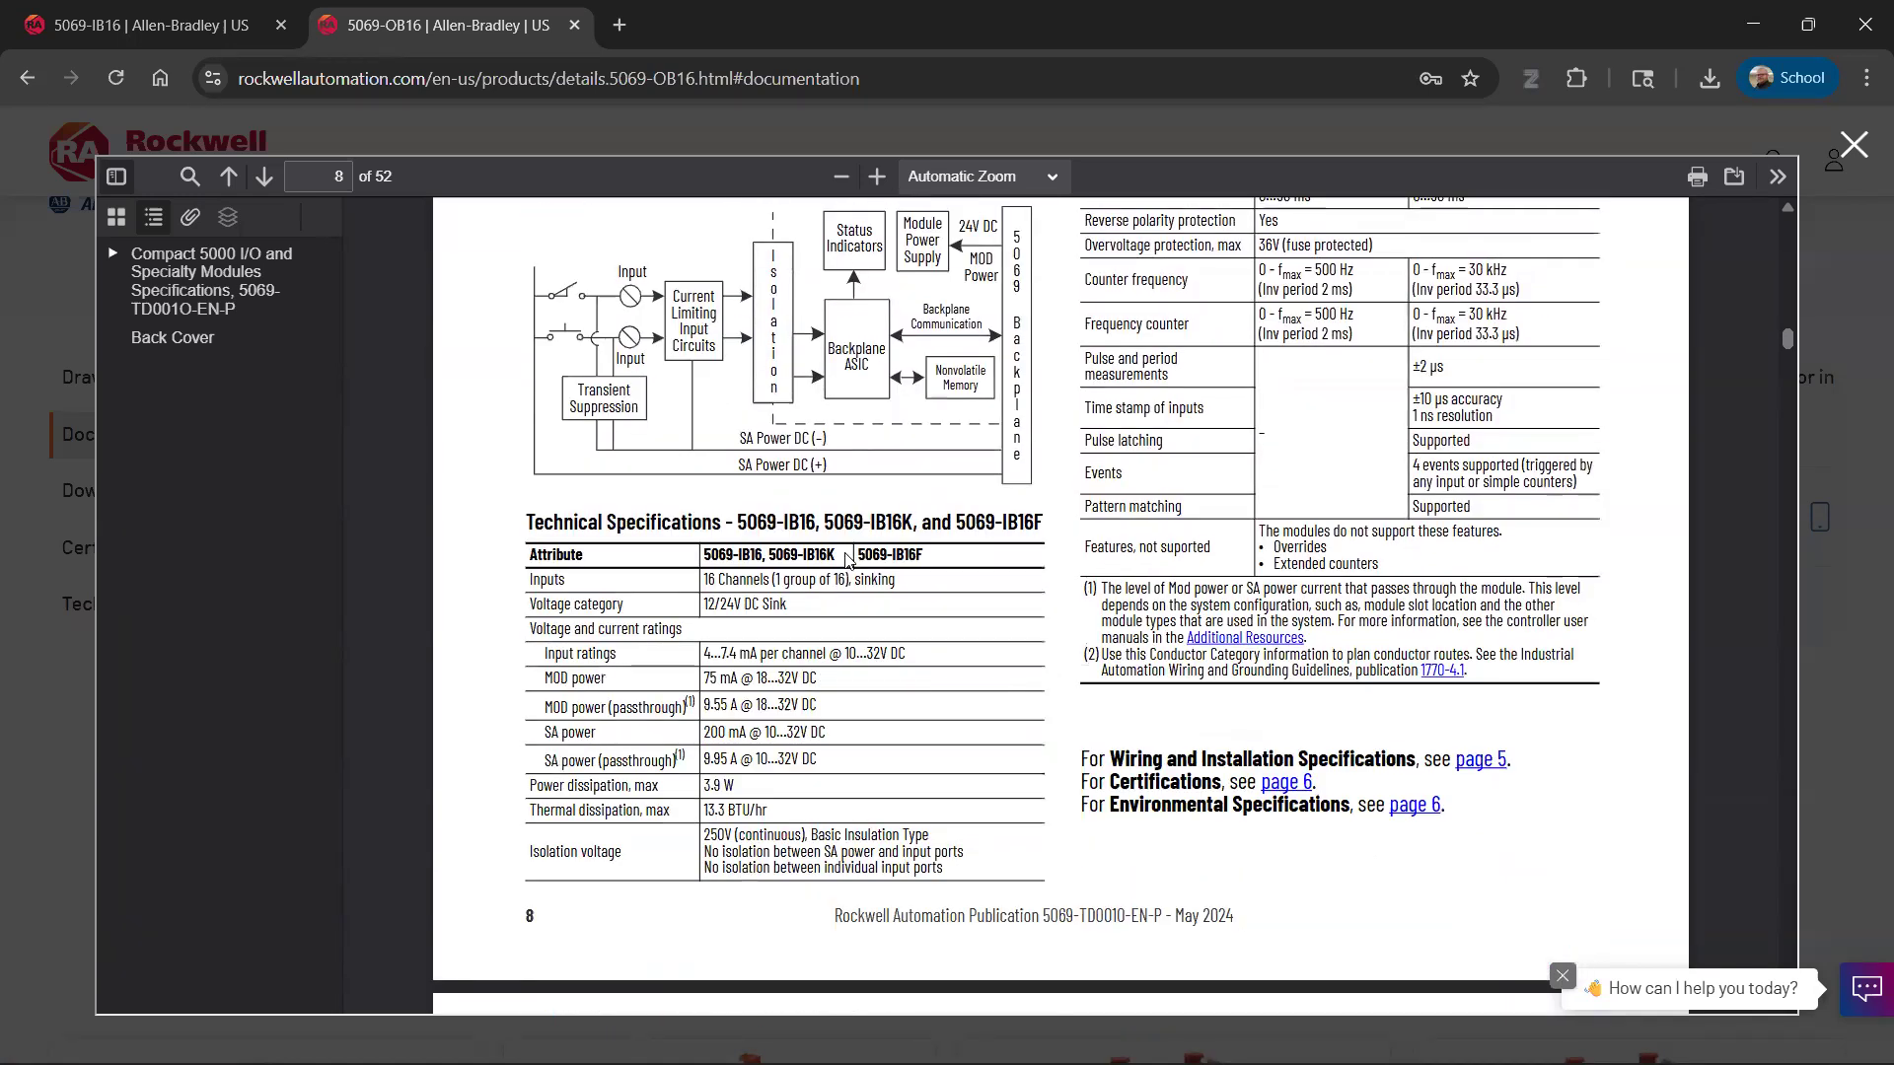
scroll(845, 558, "up", 2)
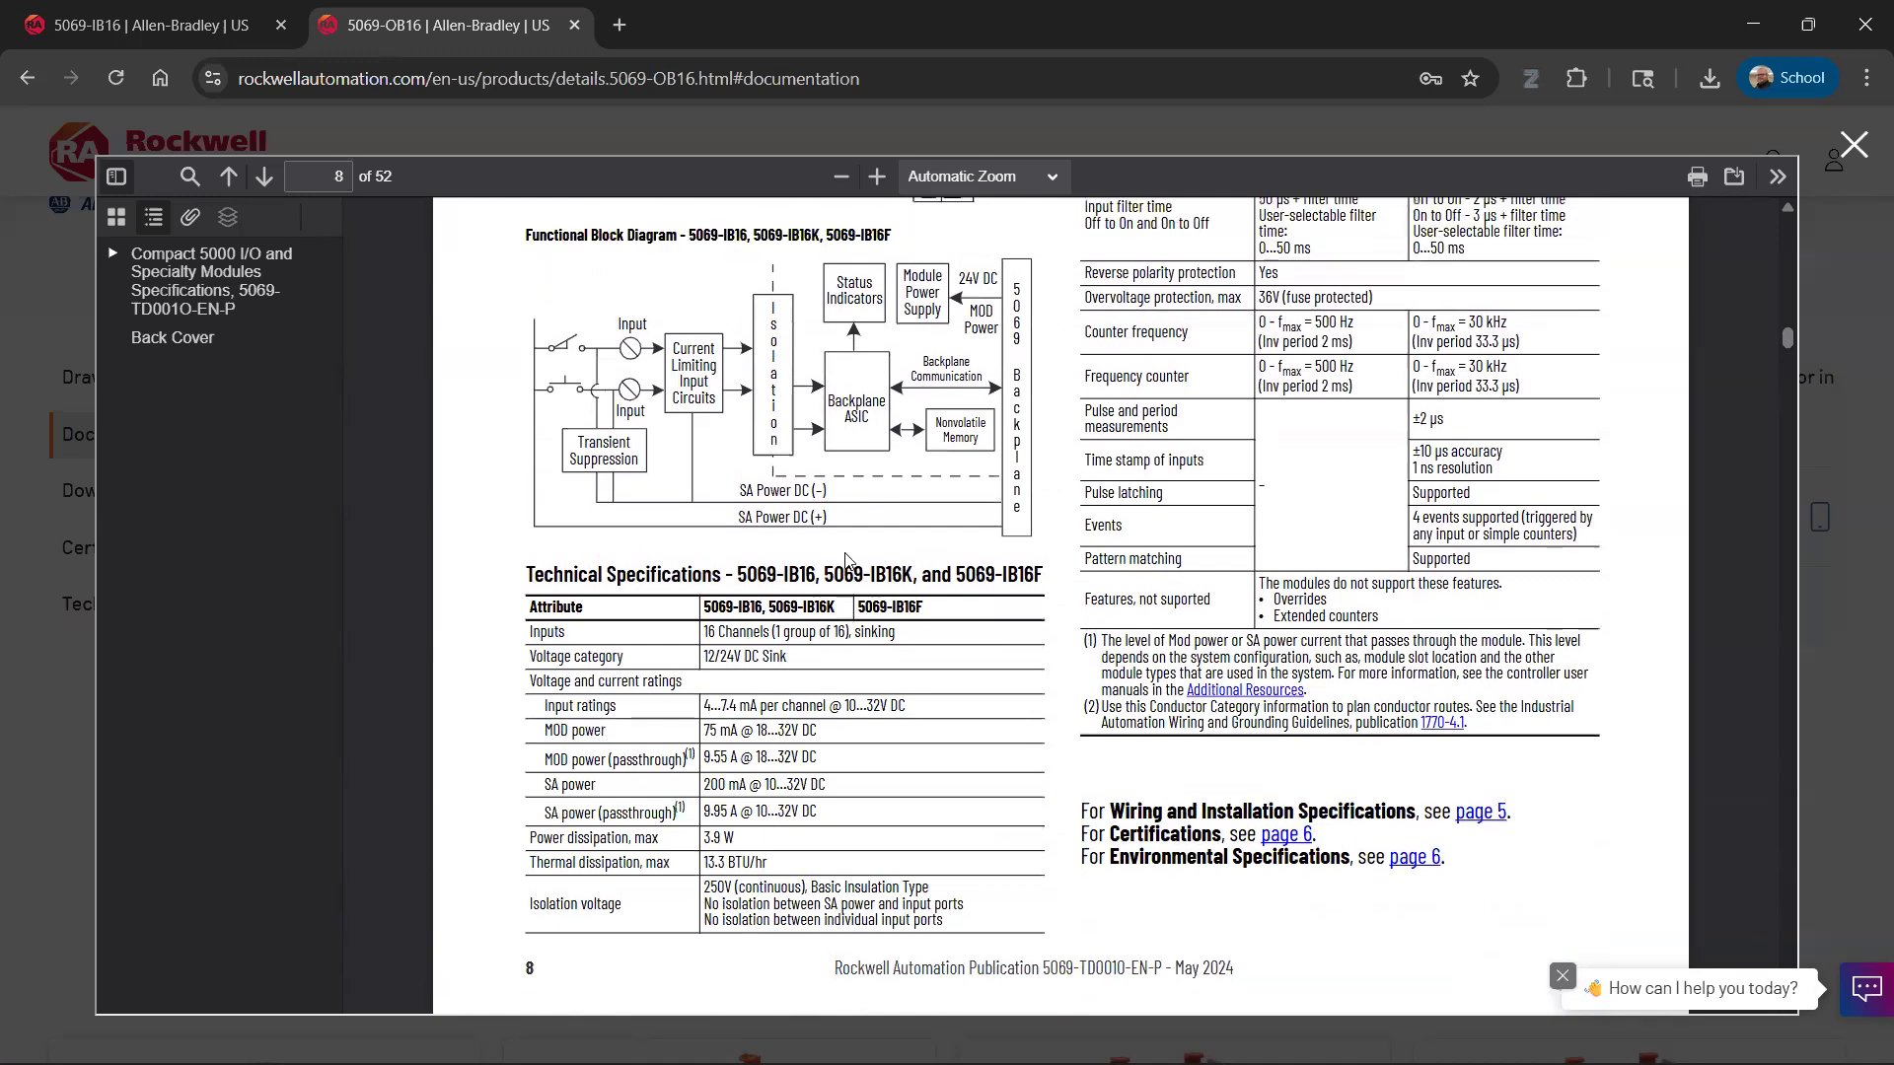
scroll(845, 560, "up", 8)
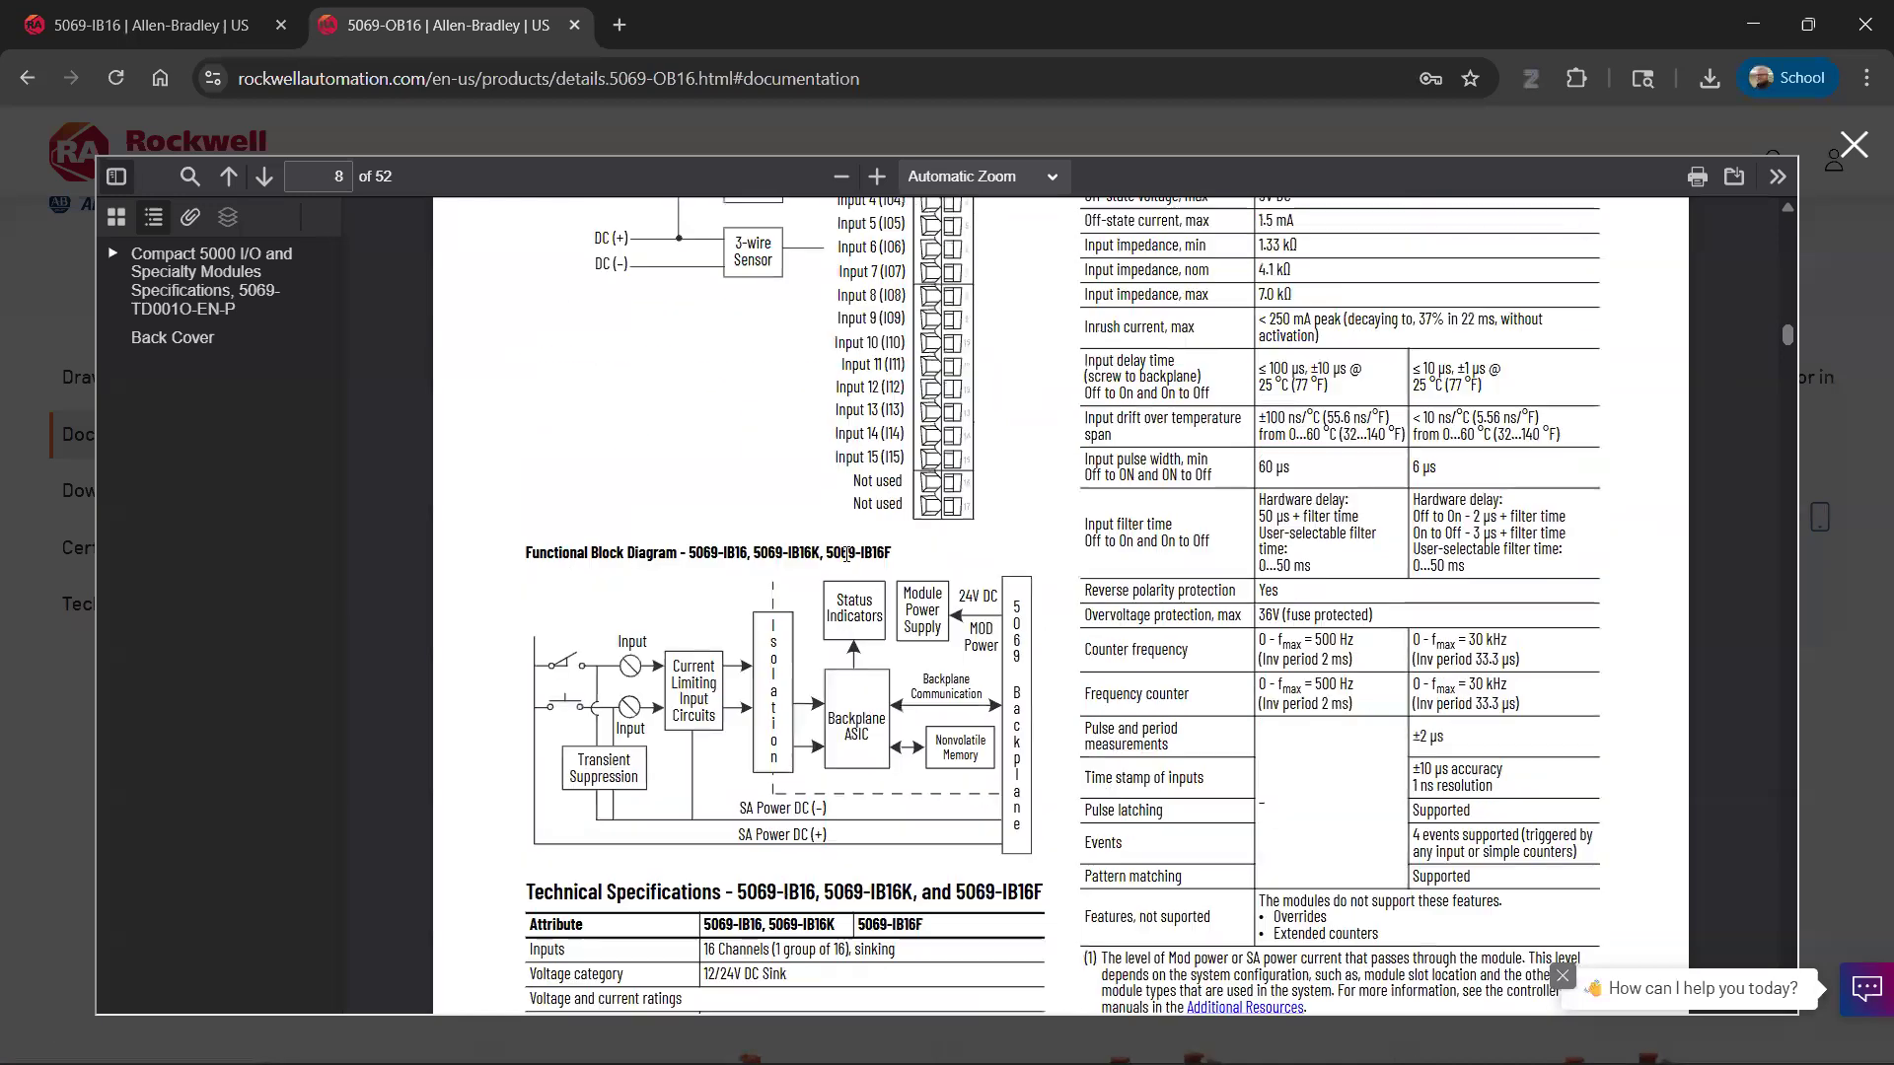
scroll(845, 555, "up", 2)
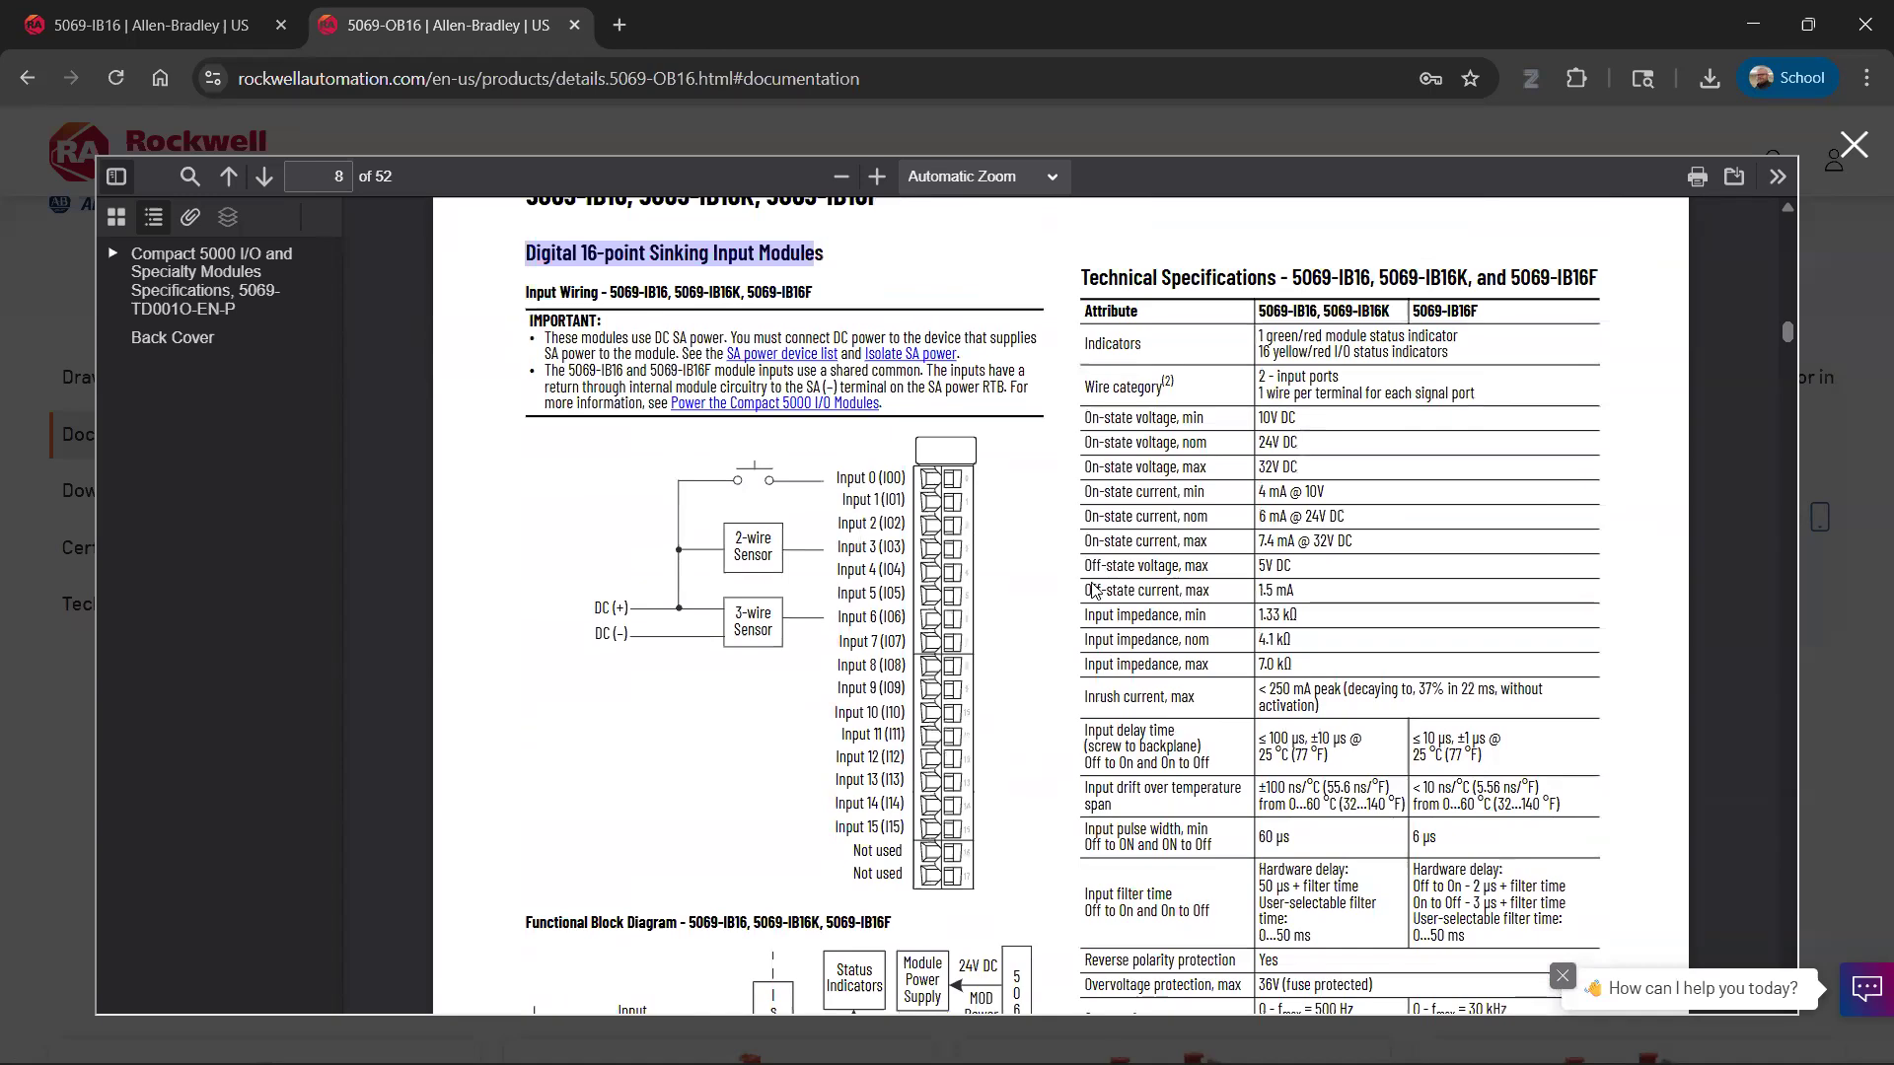
- Return to SOLIDWORKS Electrical and set the slot to 1 in the part's manufacturer data
key("alt+Tab")
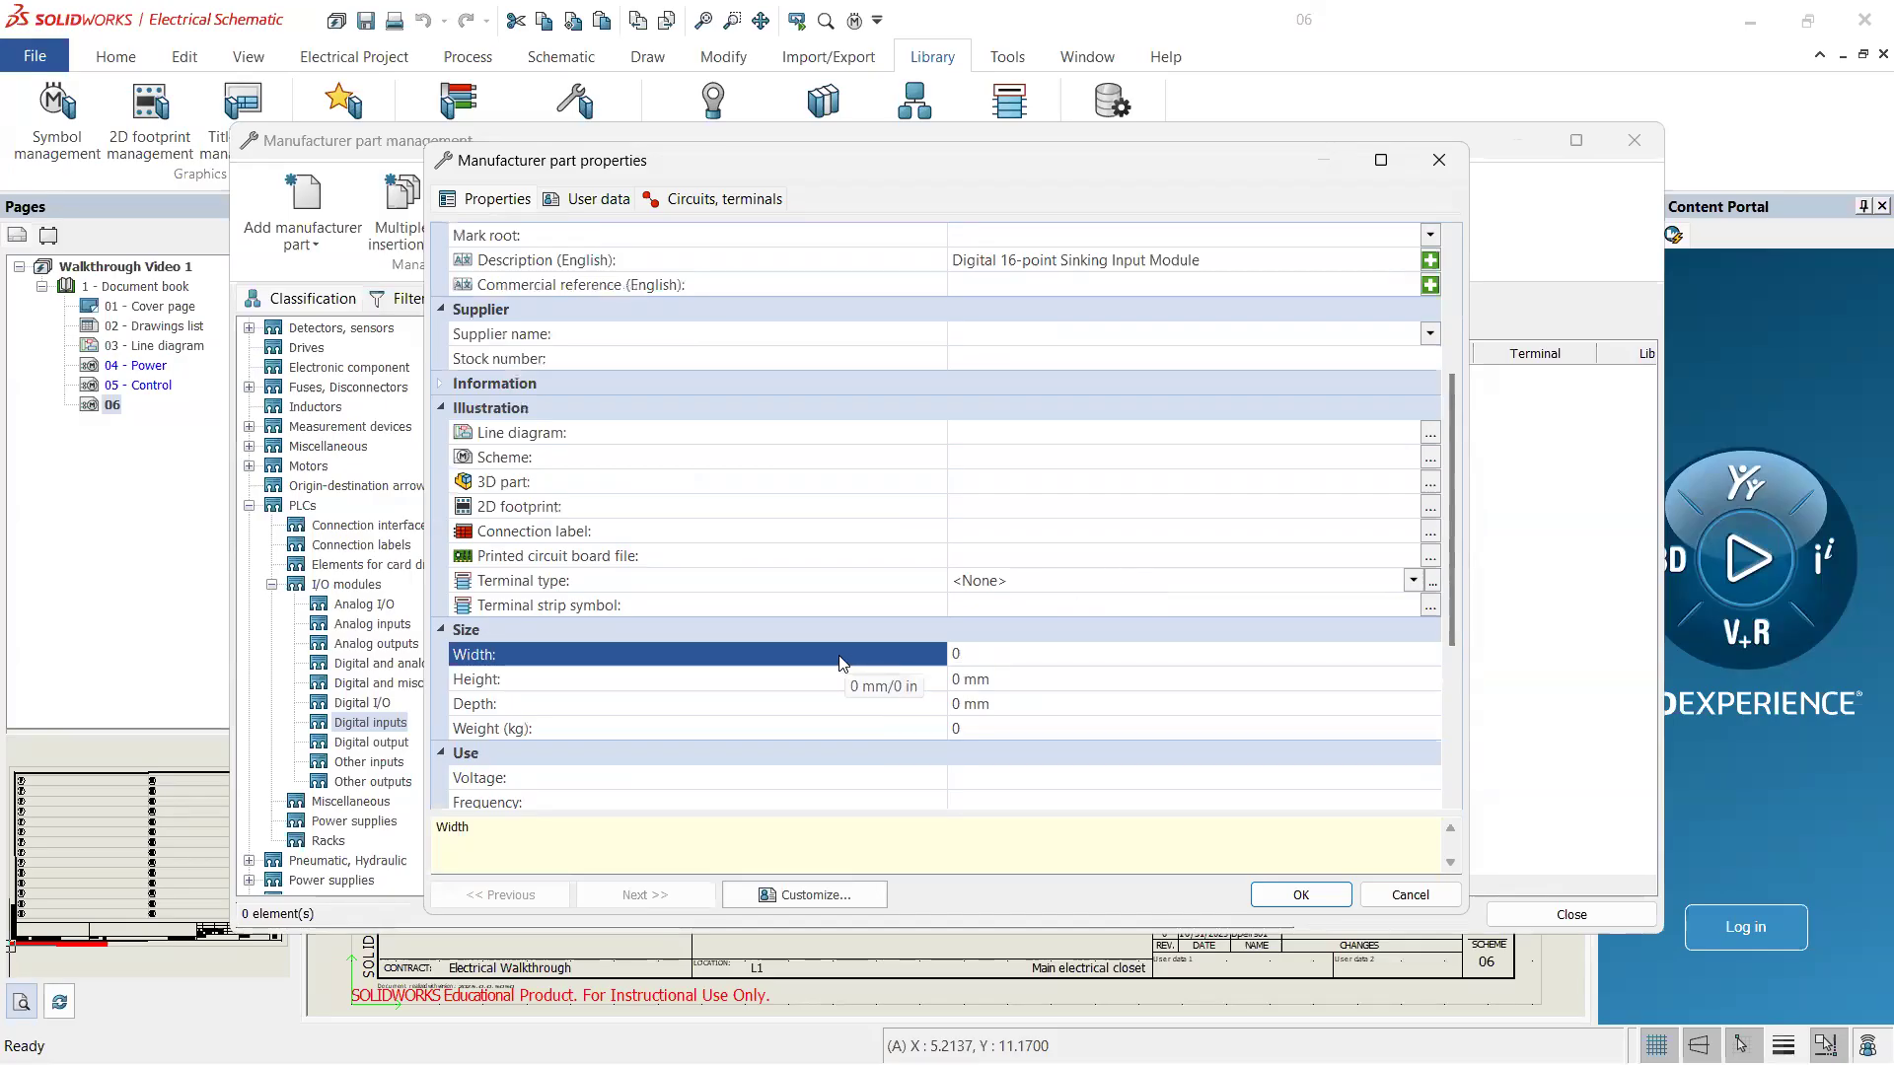
scroll(844, 663, "down", 2)
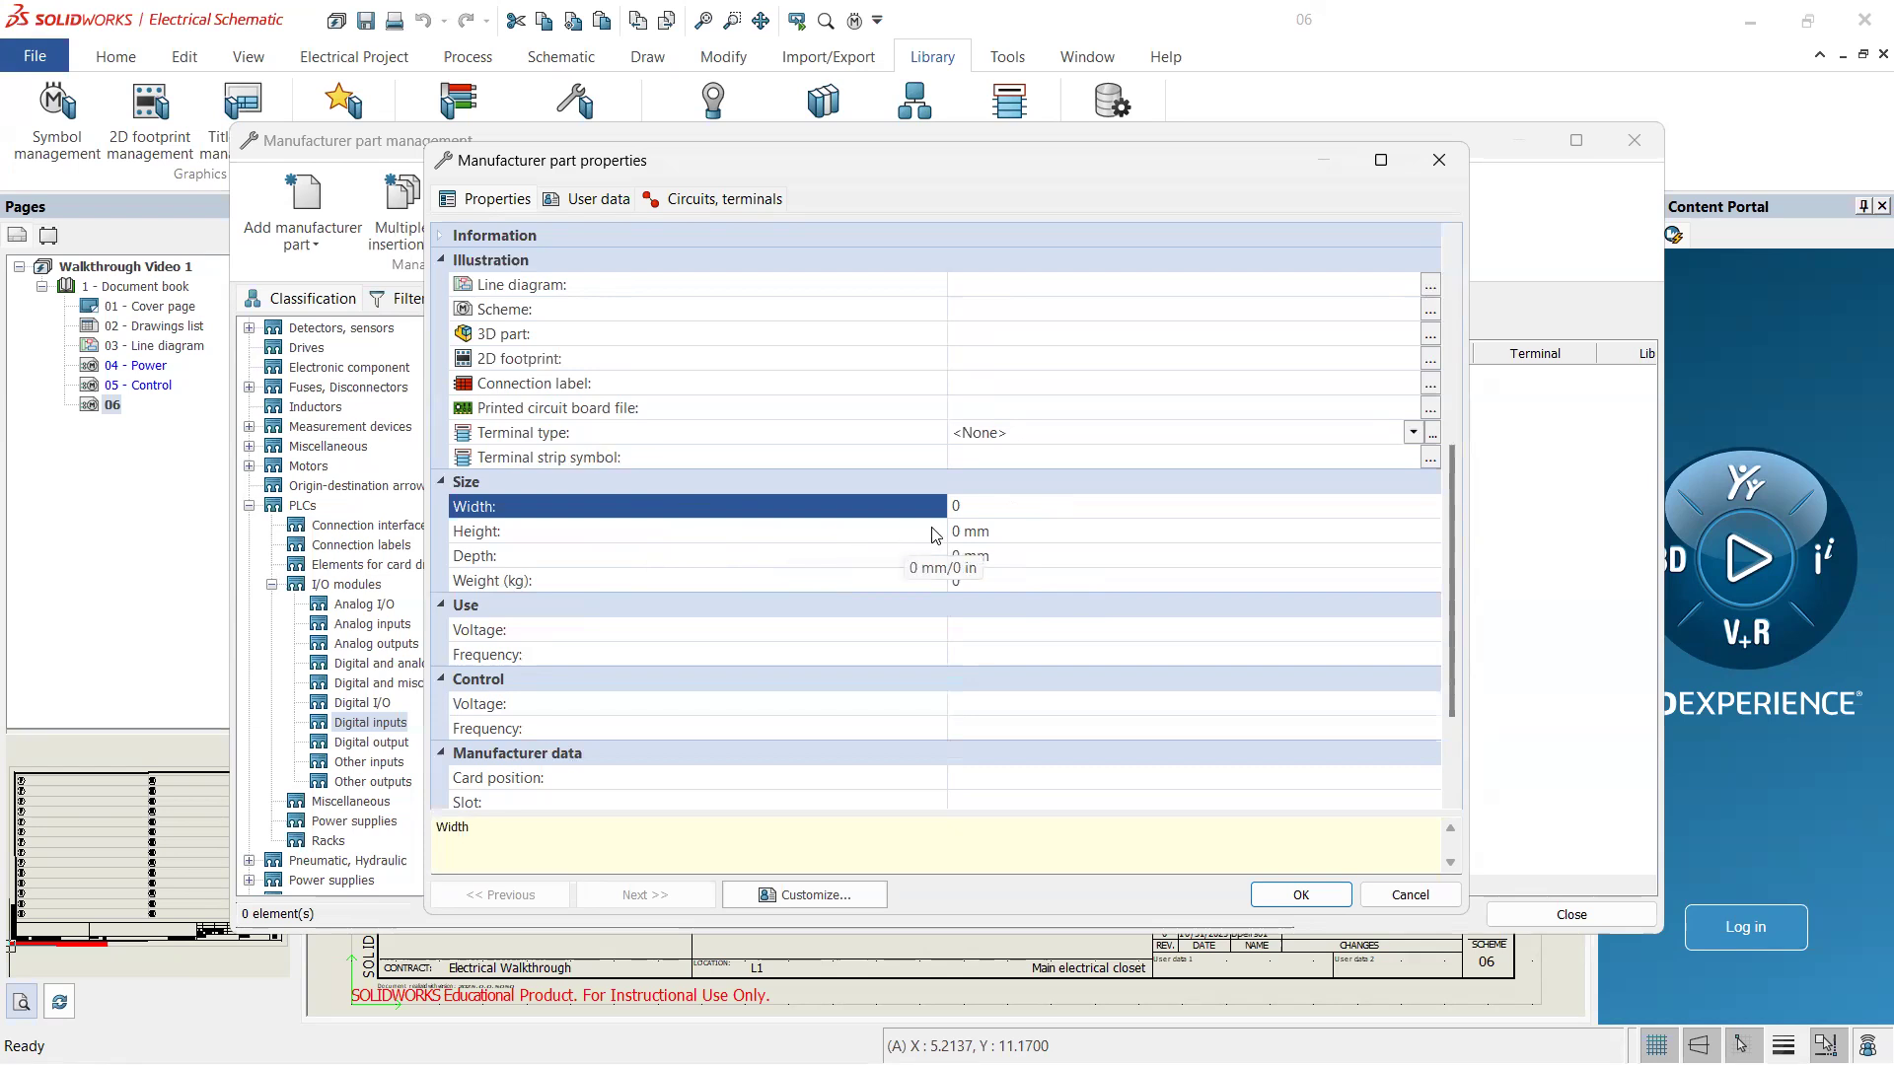
left_click(1002, 533)
left_click(1002, 558)
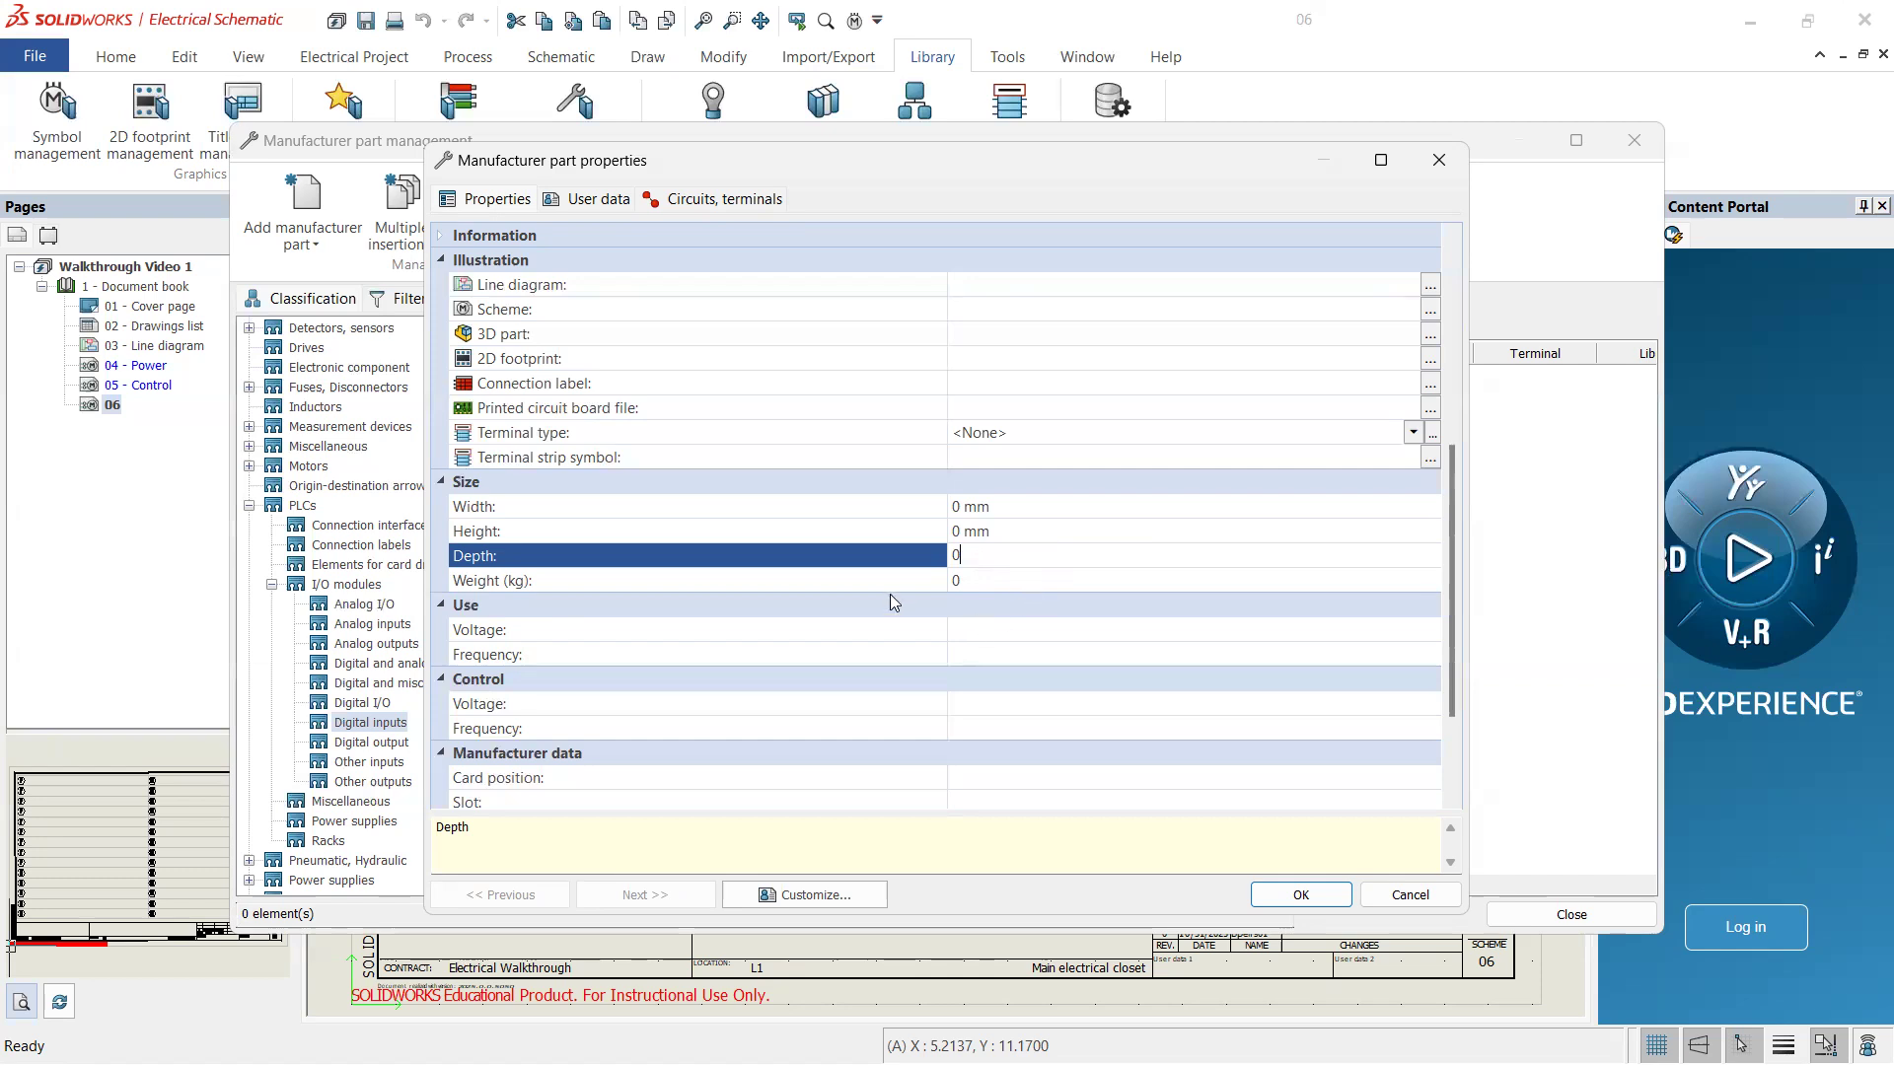
scroll(783, 592, "down", 1)
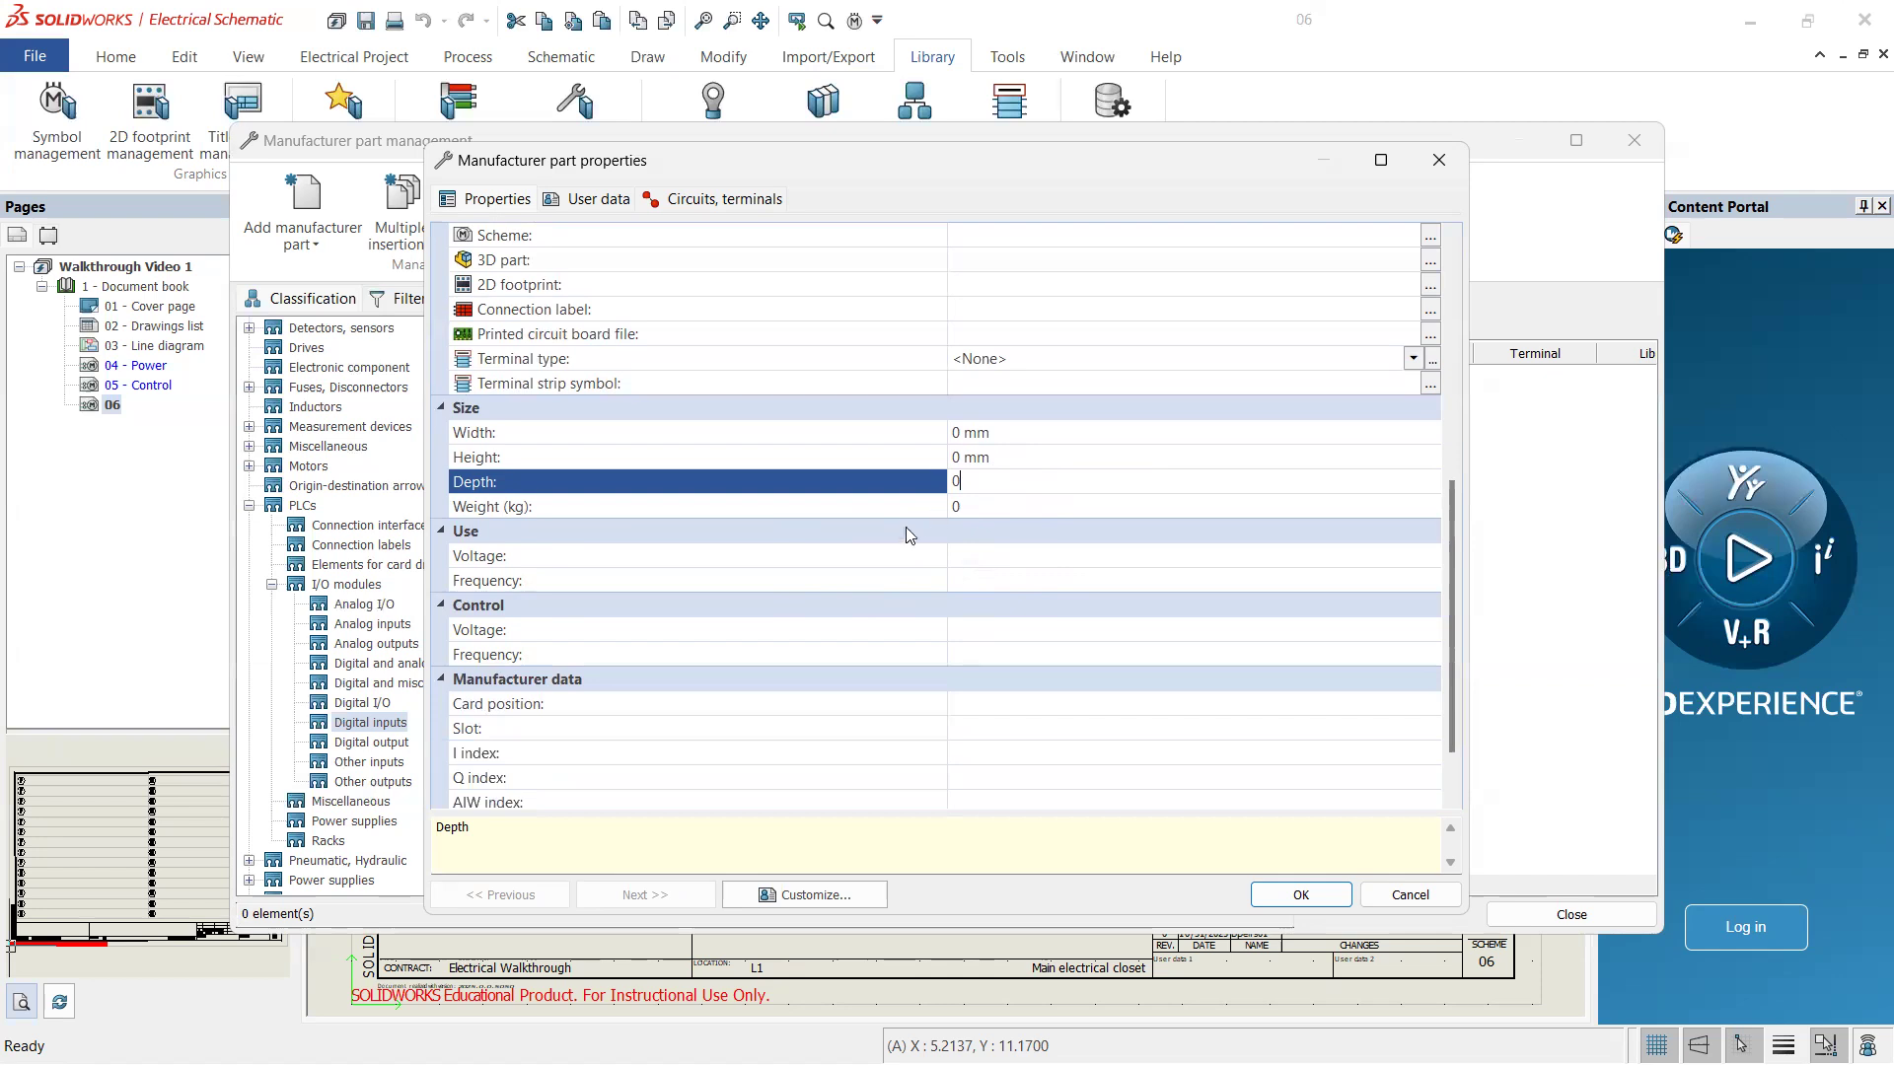
scroll(766, 588, "down", 1)
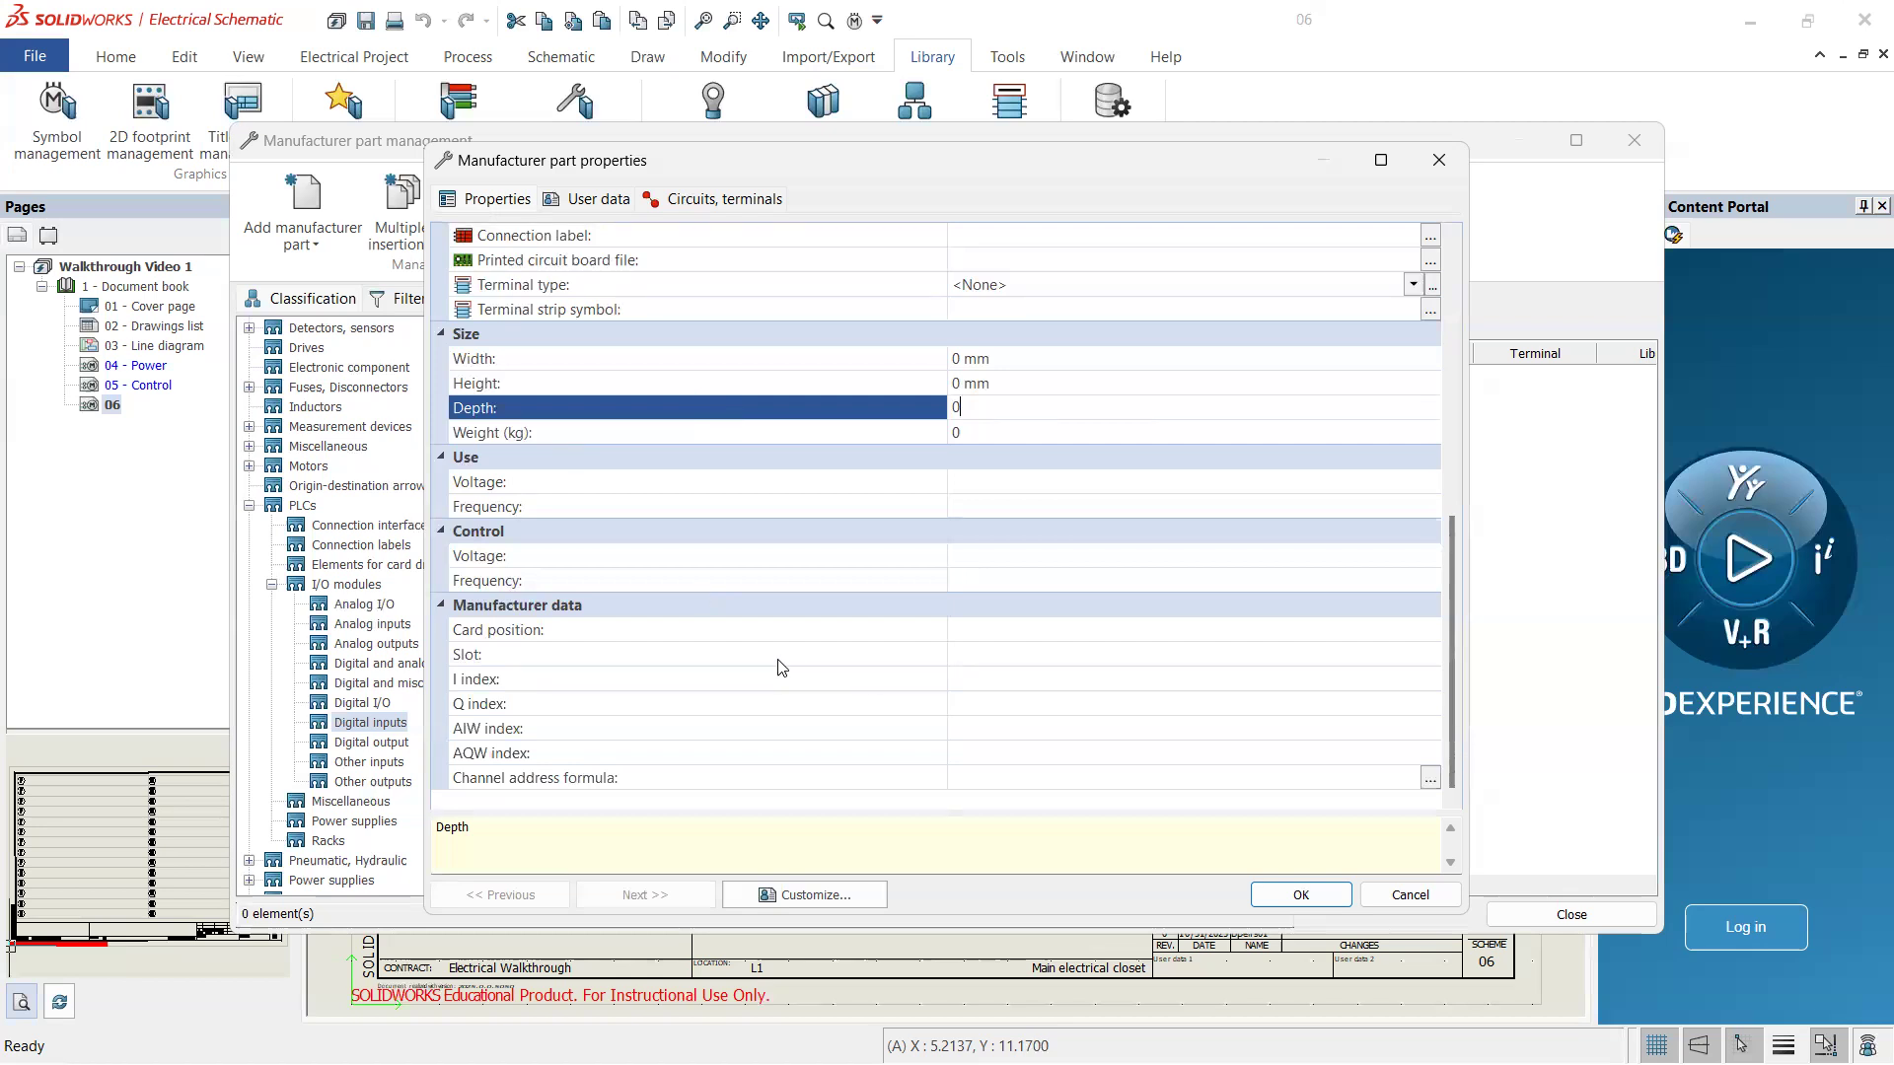
left_click(599, 636)
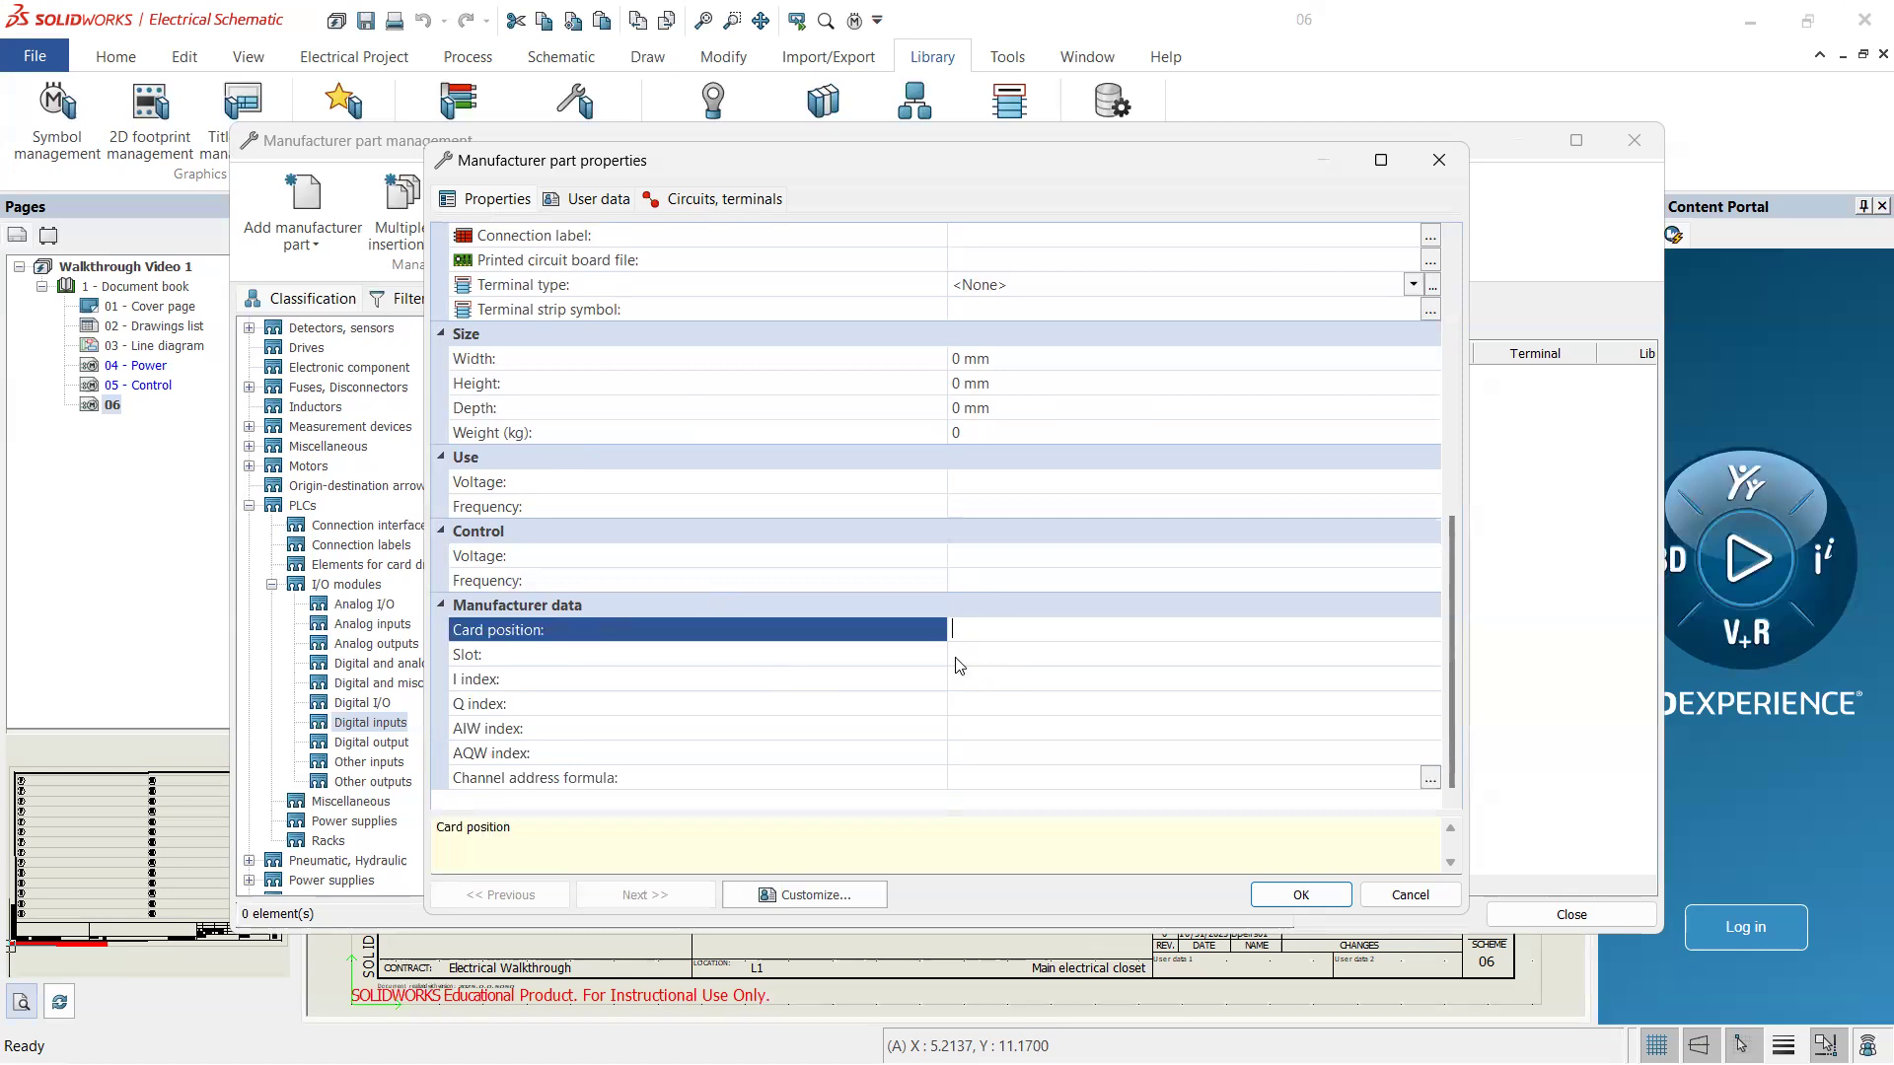
left_click(998, 655)
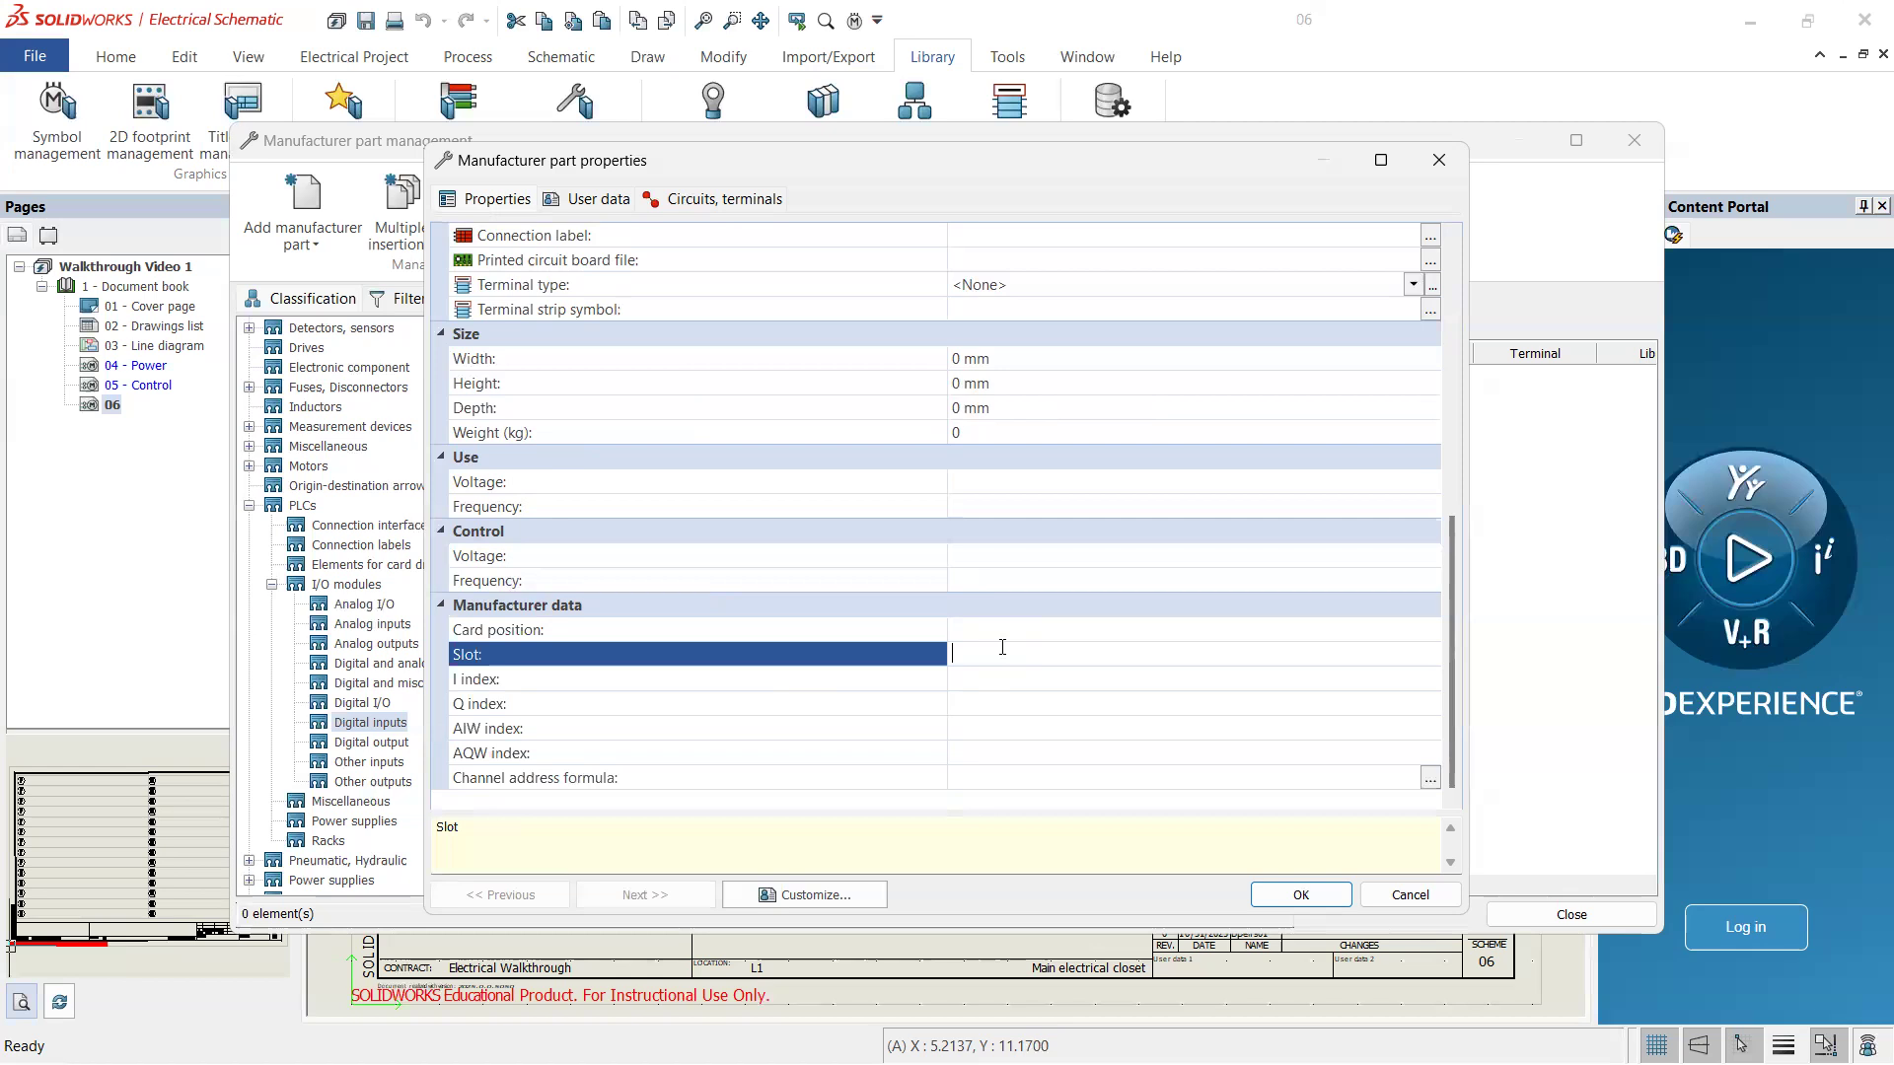
type("1")
- Start adding multiple circuits to the manufacturer part and set the new entry's circuit type to Digital PLC input
left_click(582, 204)
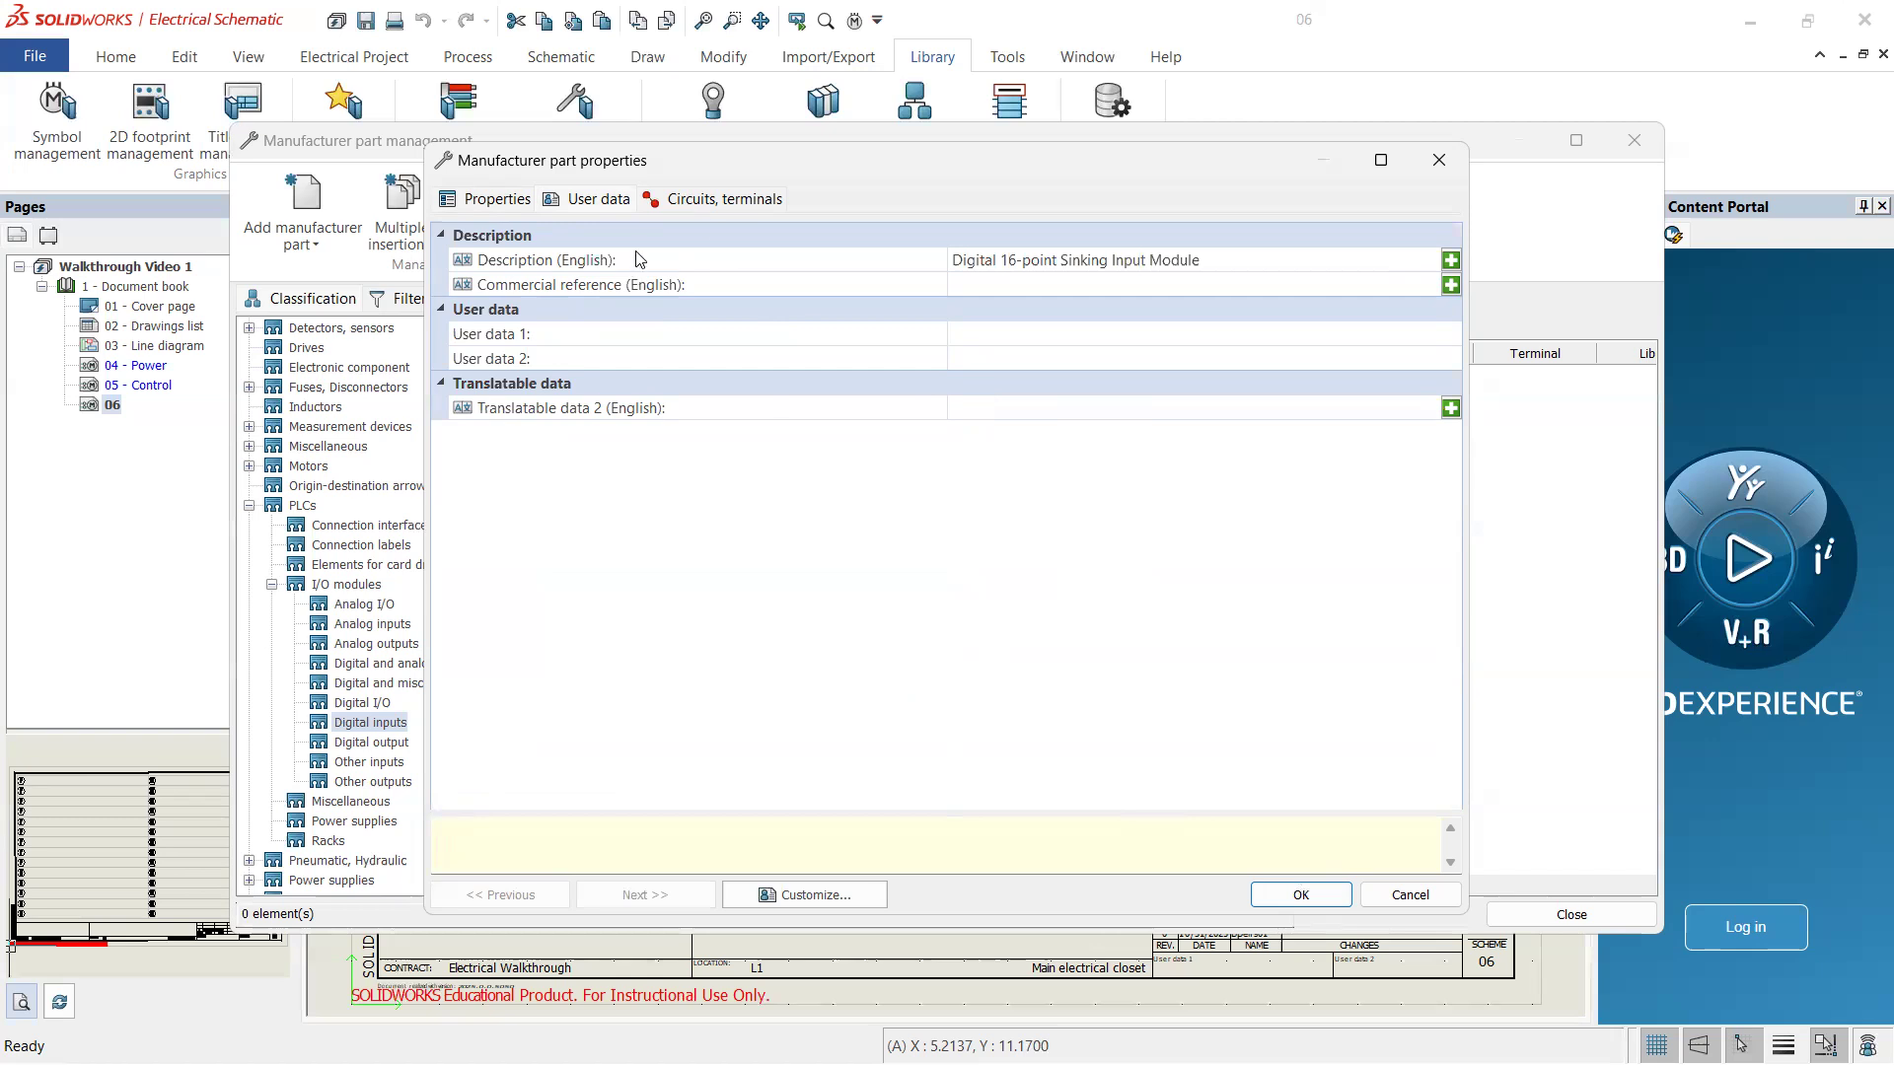
left_click(719, 202)
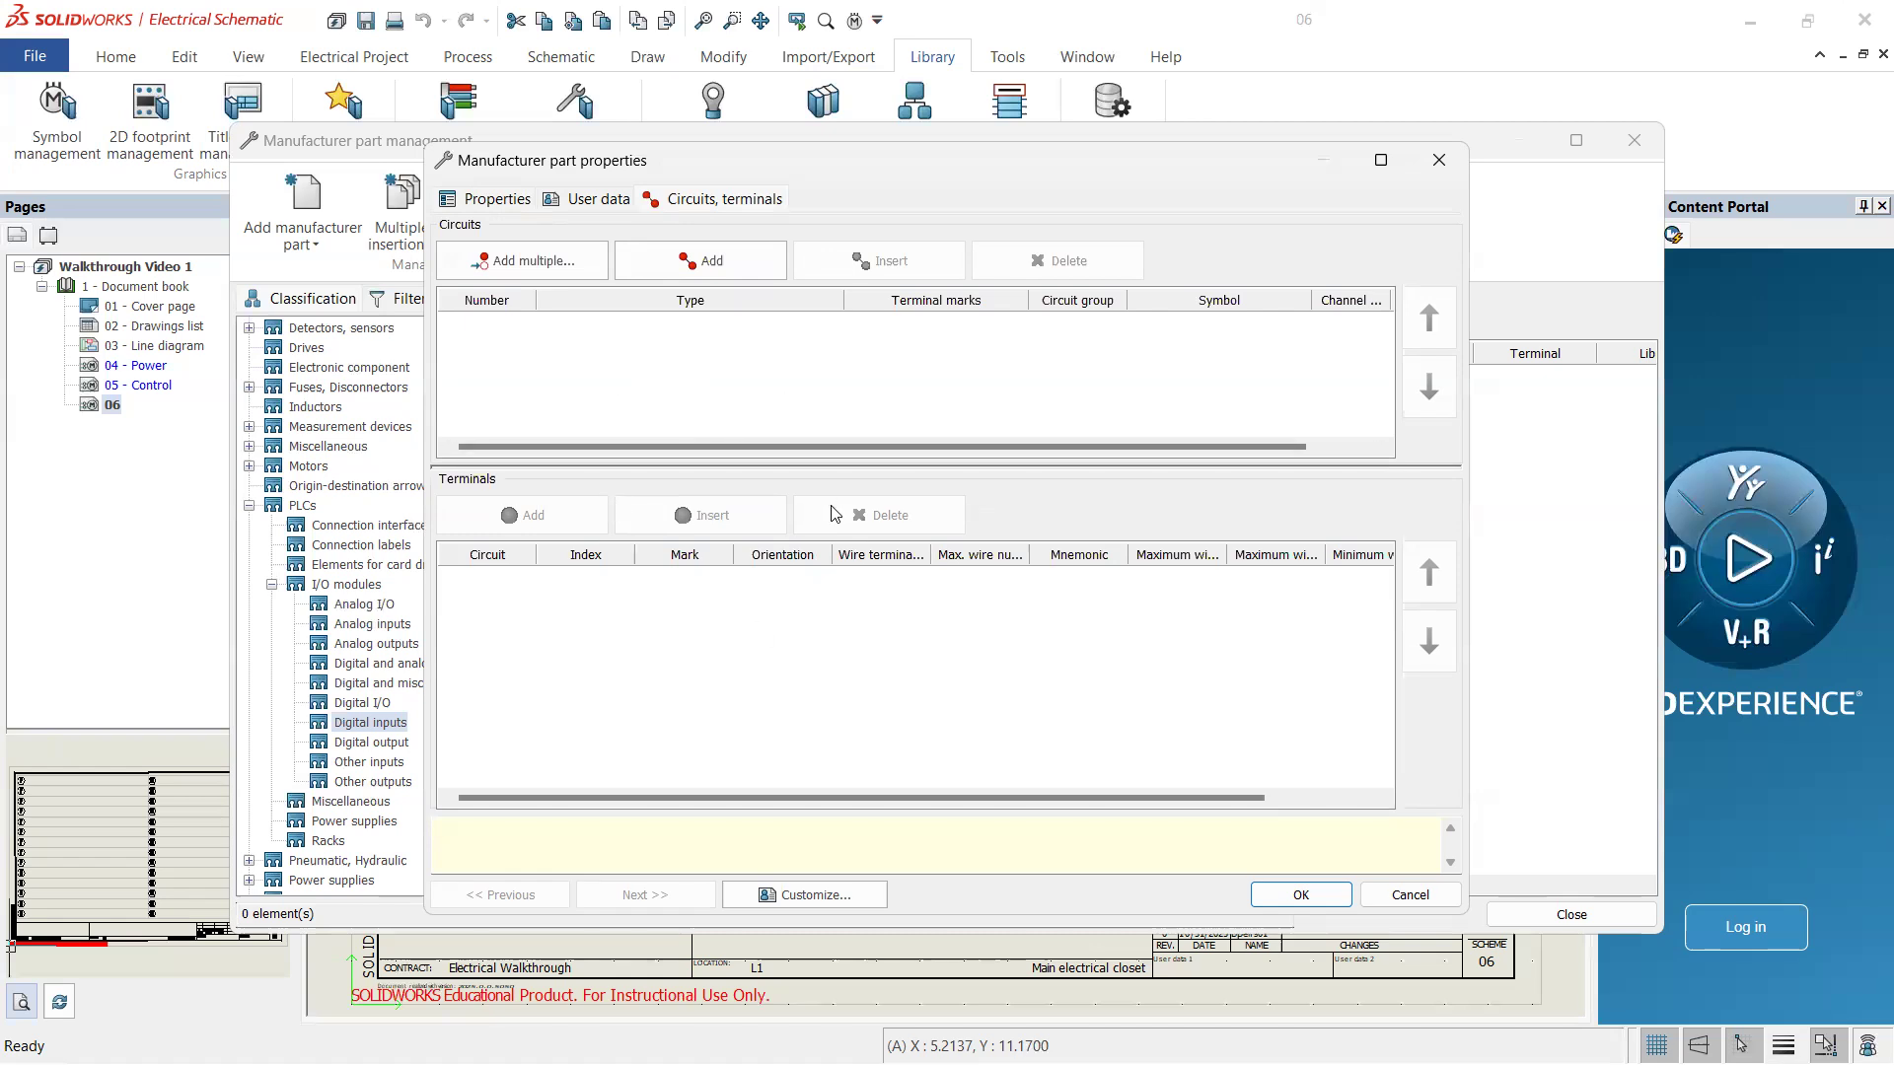
left_click(584, 271)
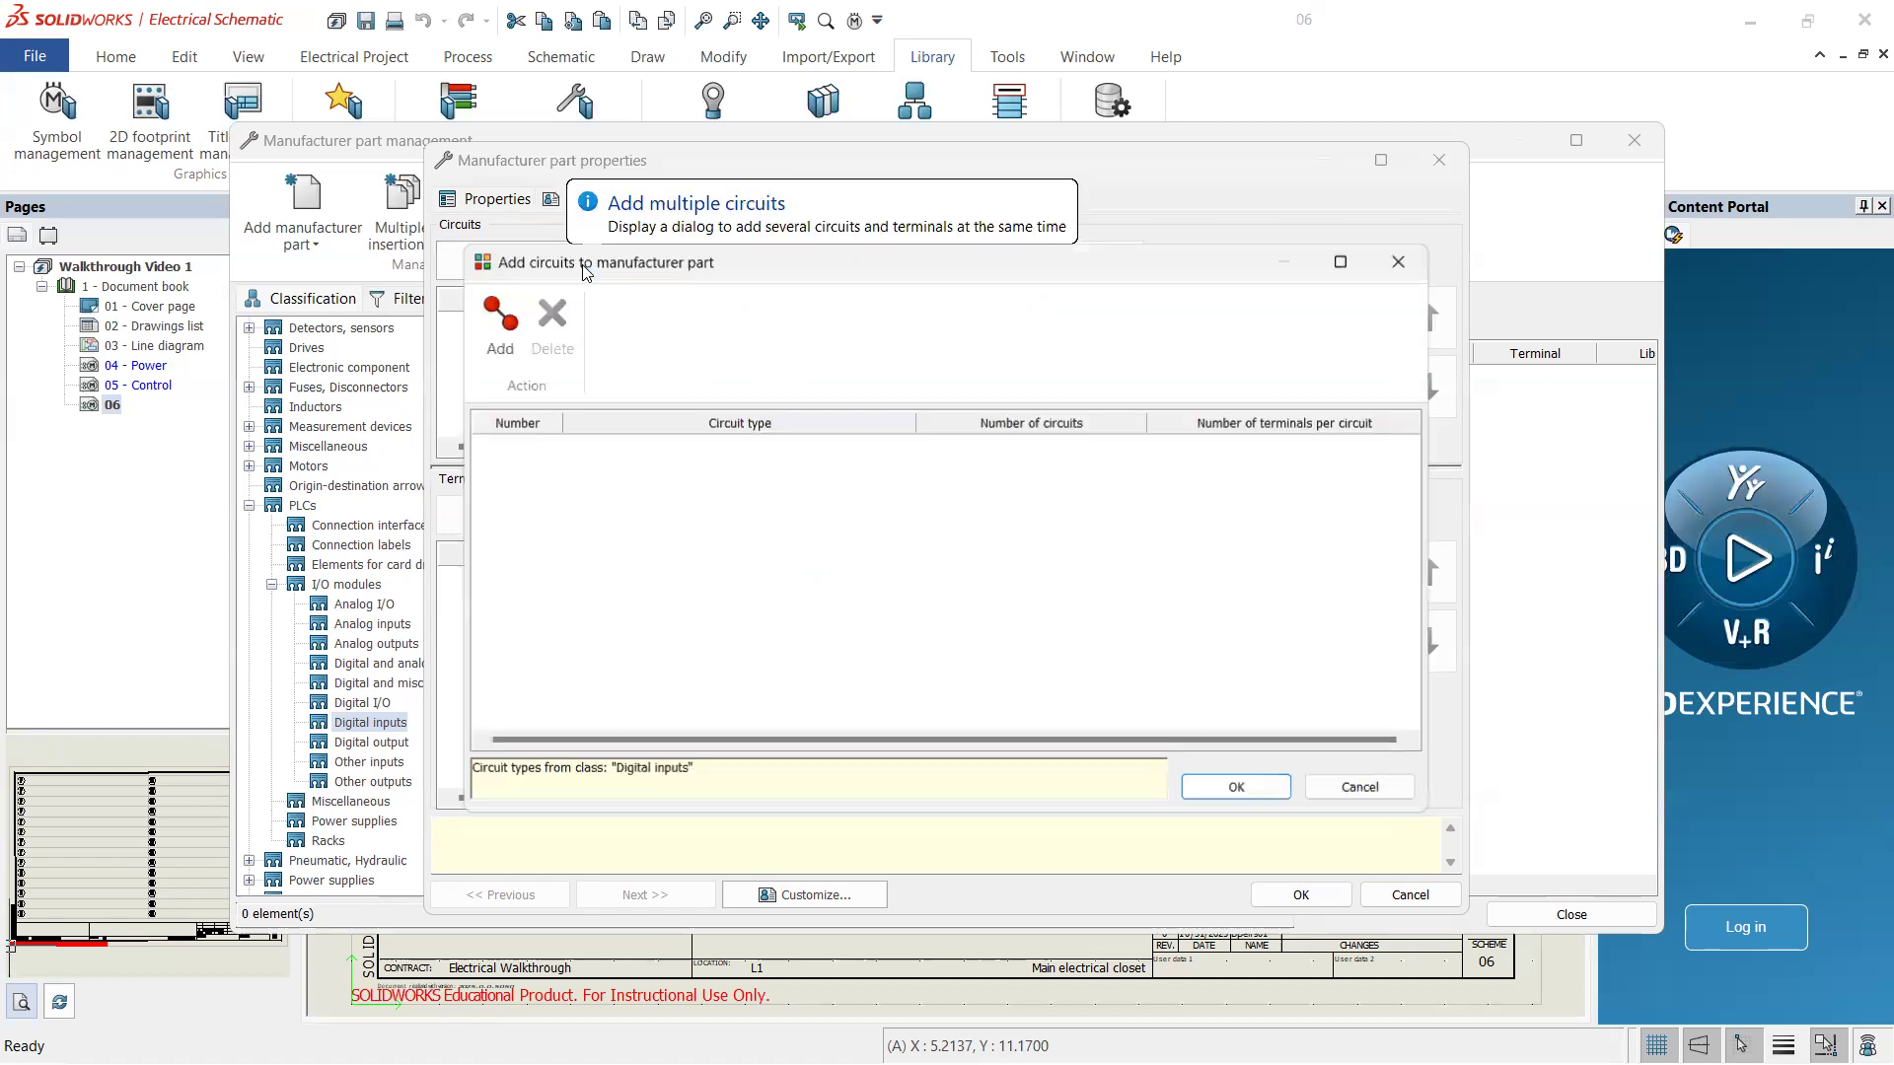
left_click(498, 321)
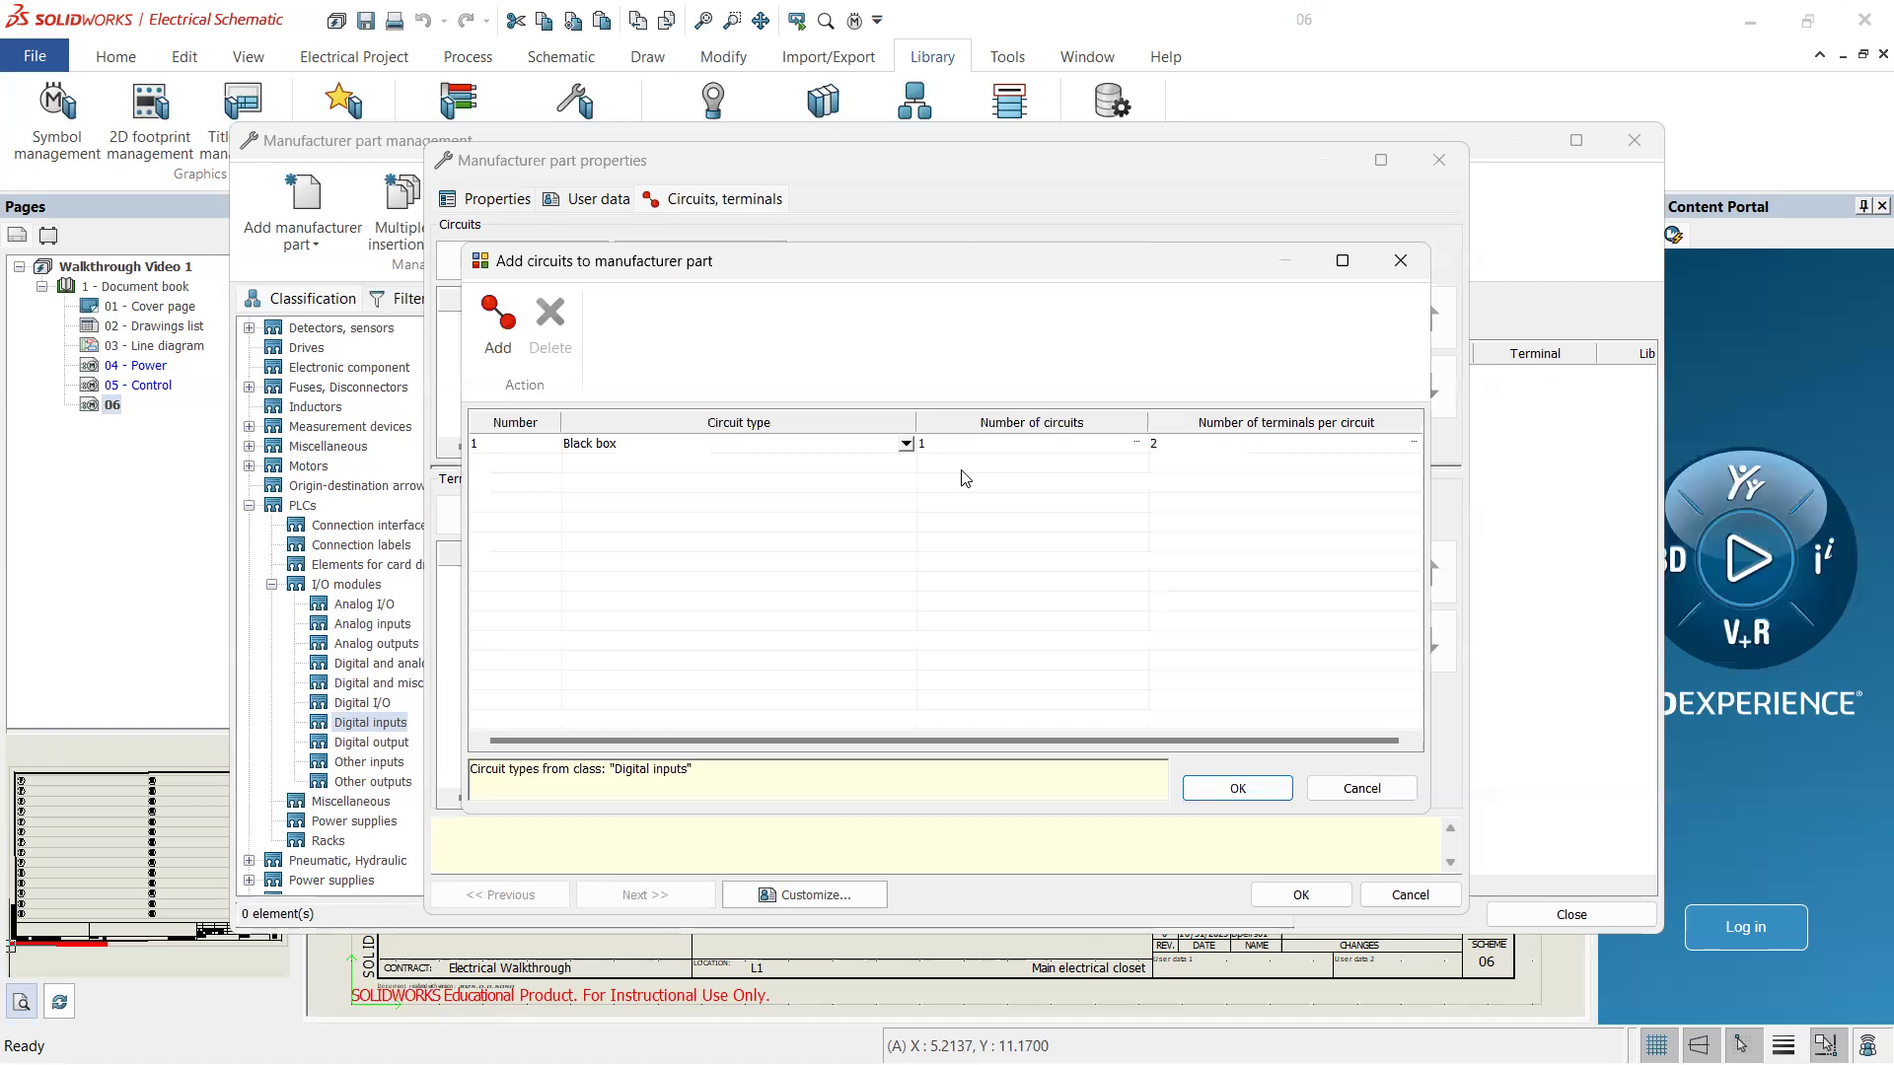
left_click(907, 445)
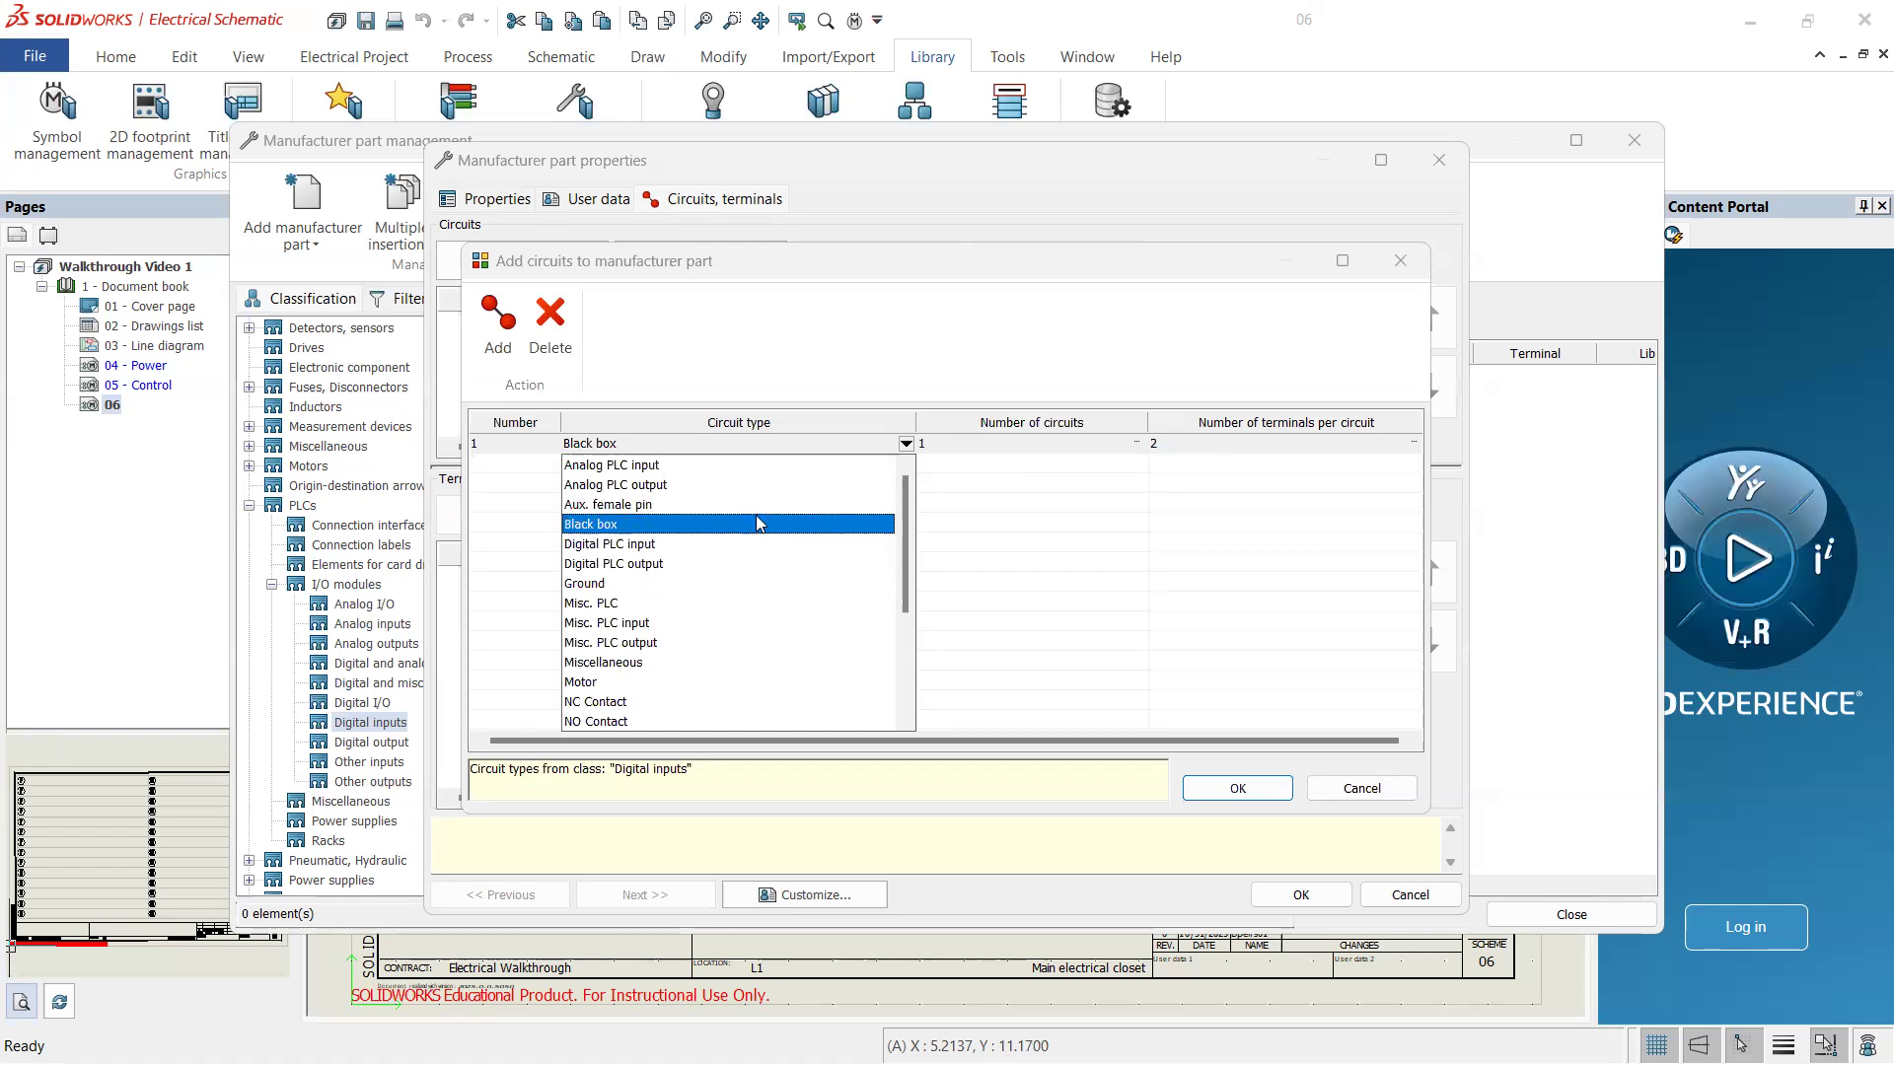
scroll(757, 528, "down", 4)
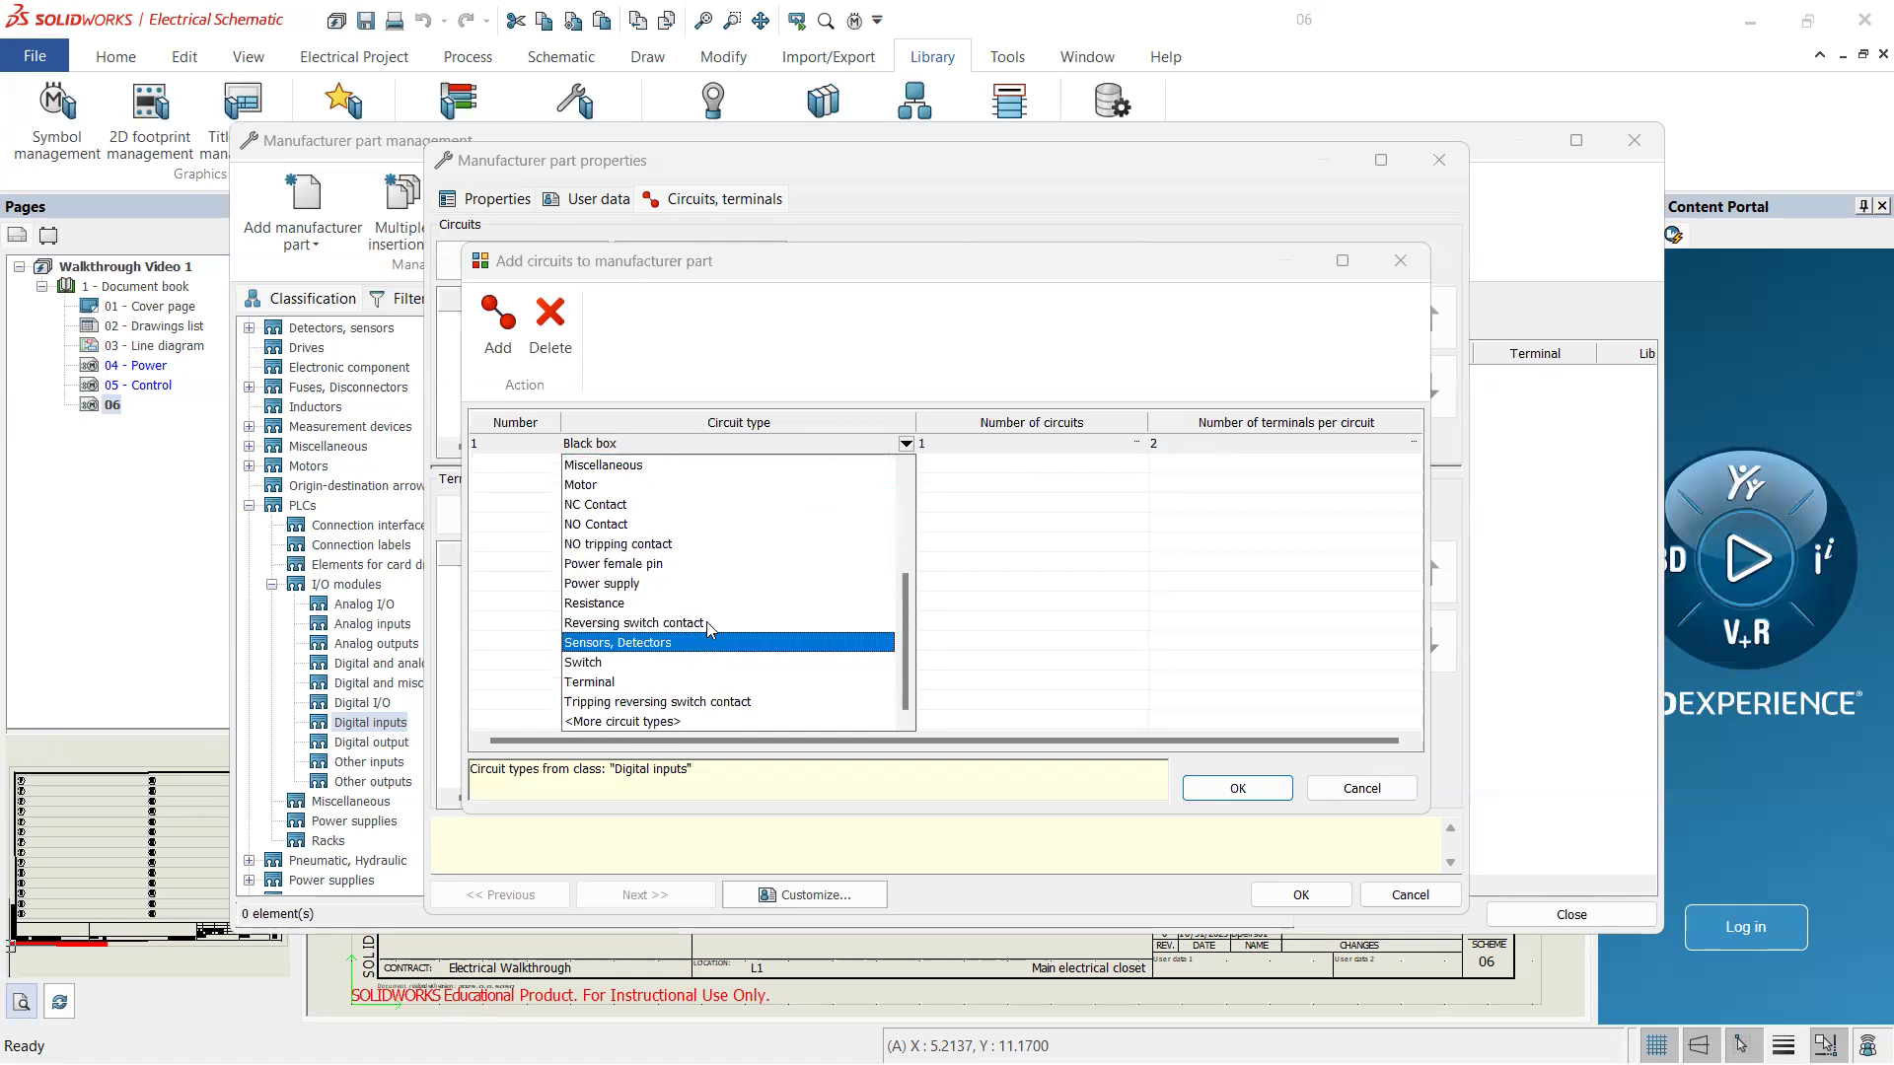
scroll(679, 610, "up", 2)
scroll(691, 670, "down", 2)
scroll(679, 564, "up", 4)
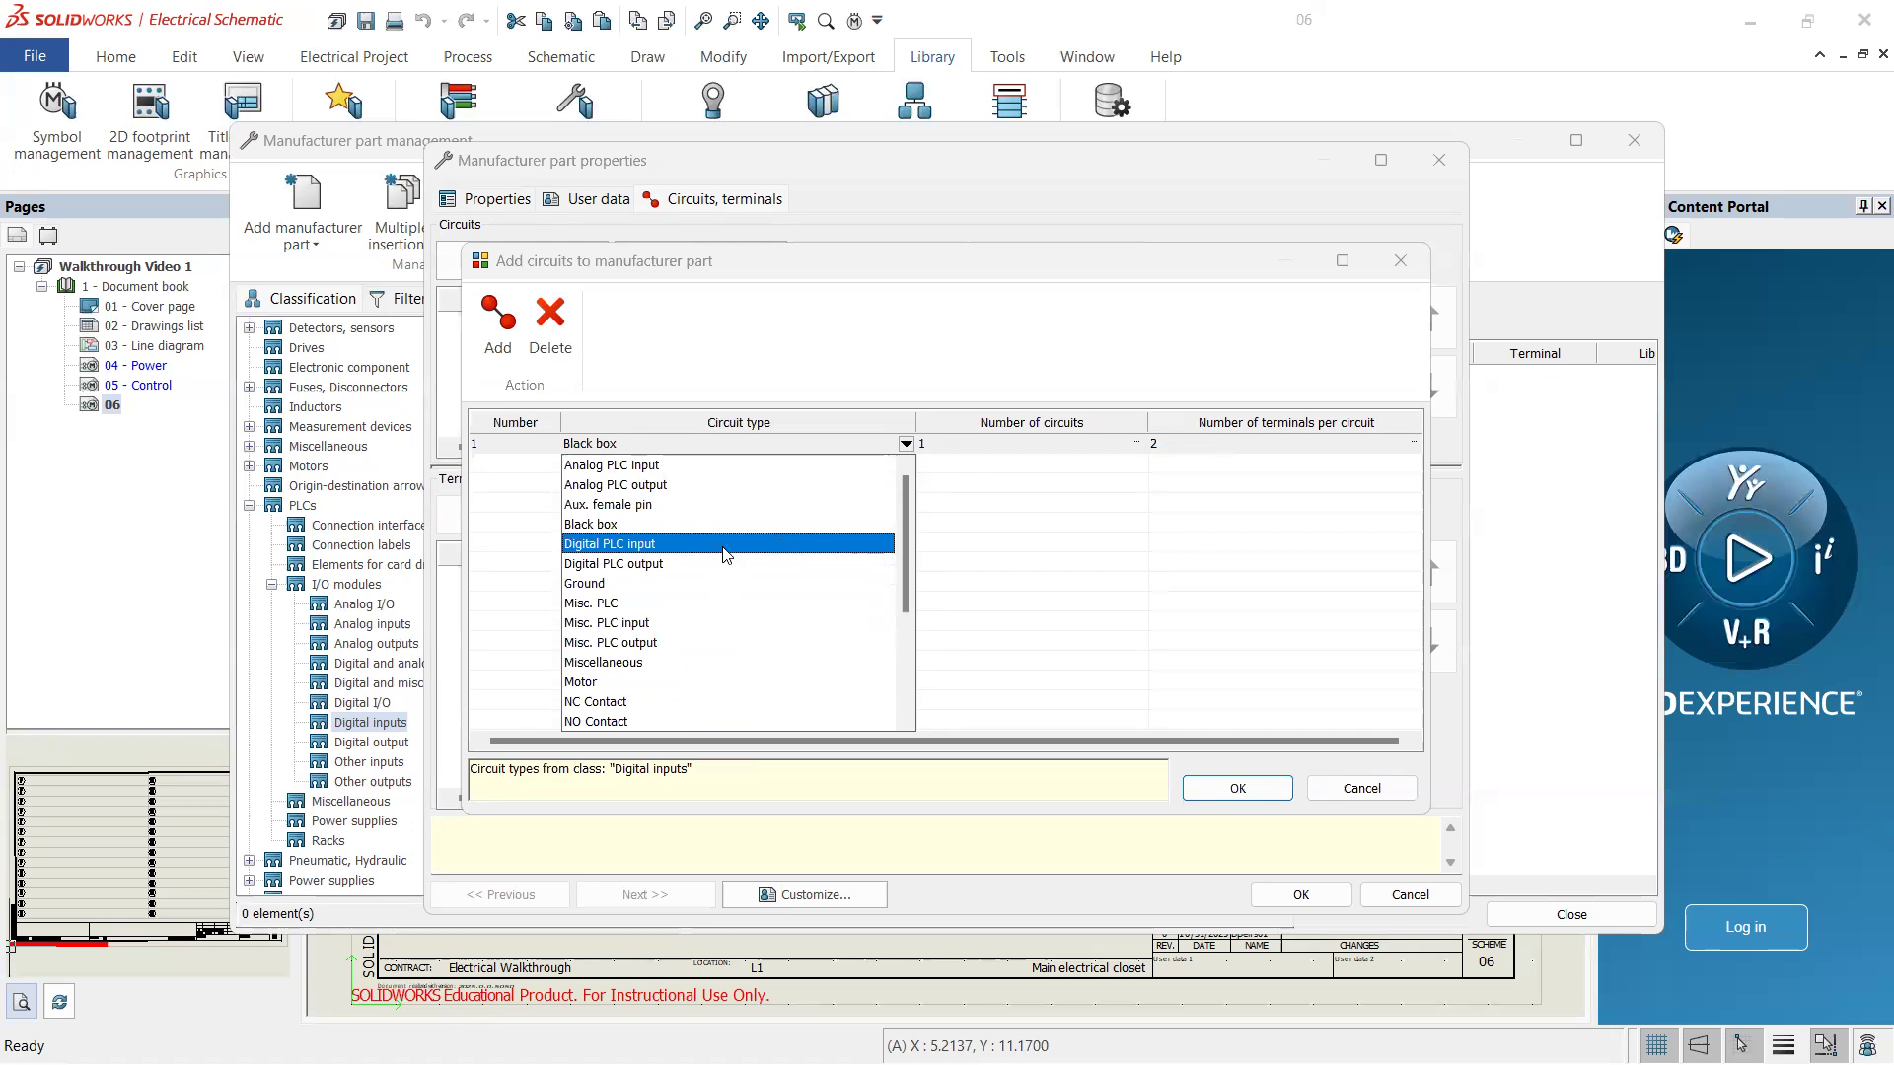
left_click(725, 545)
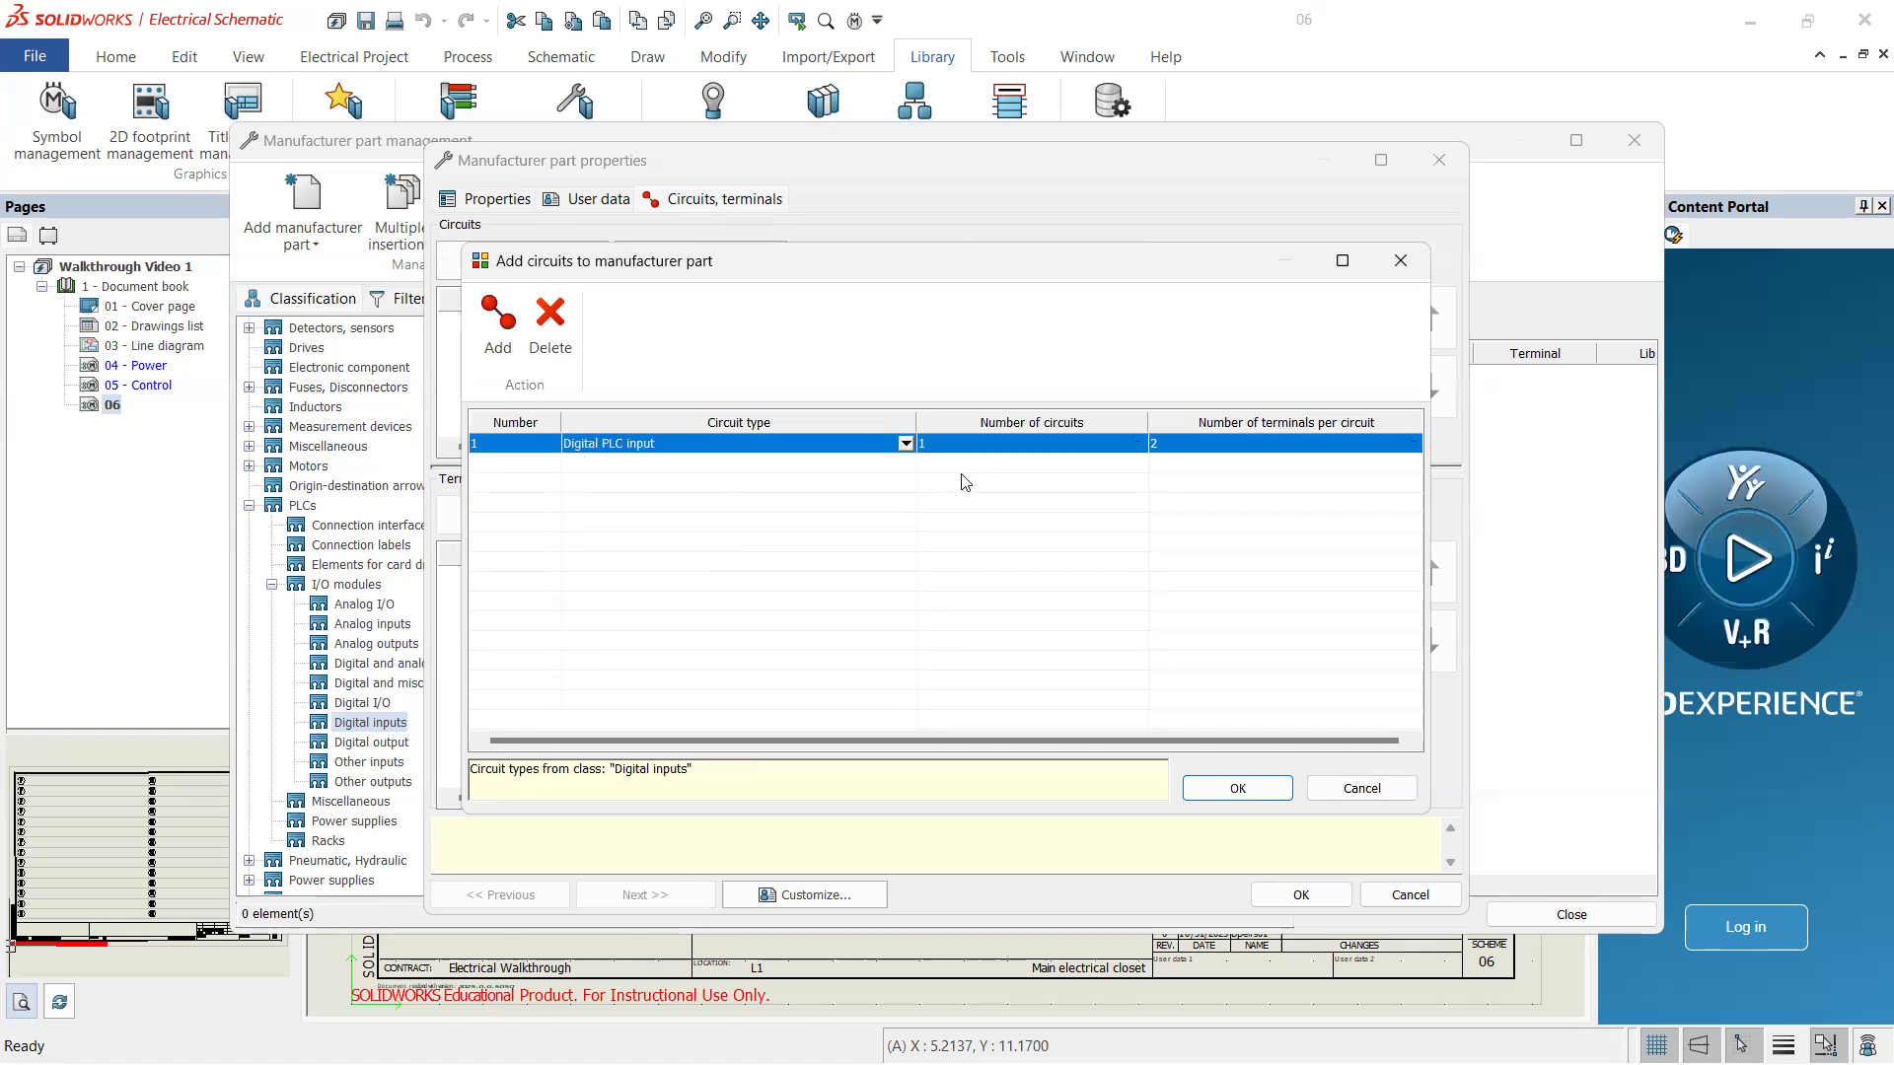
- Set 16 circuits with 1 terminal per circuit for the Digital PLC input entry and add them to the part
left_click(1193, 444)
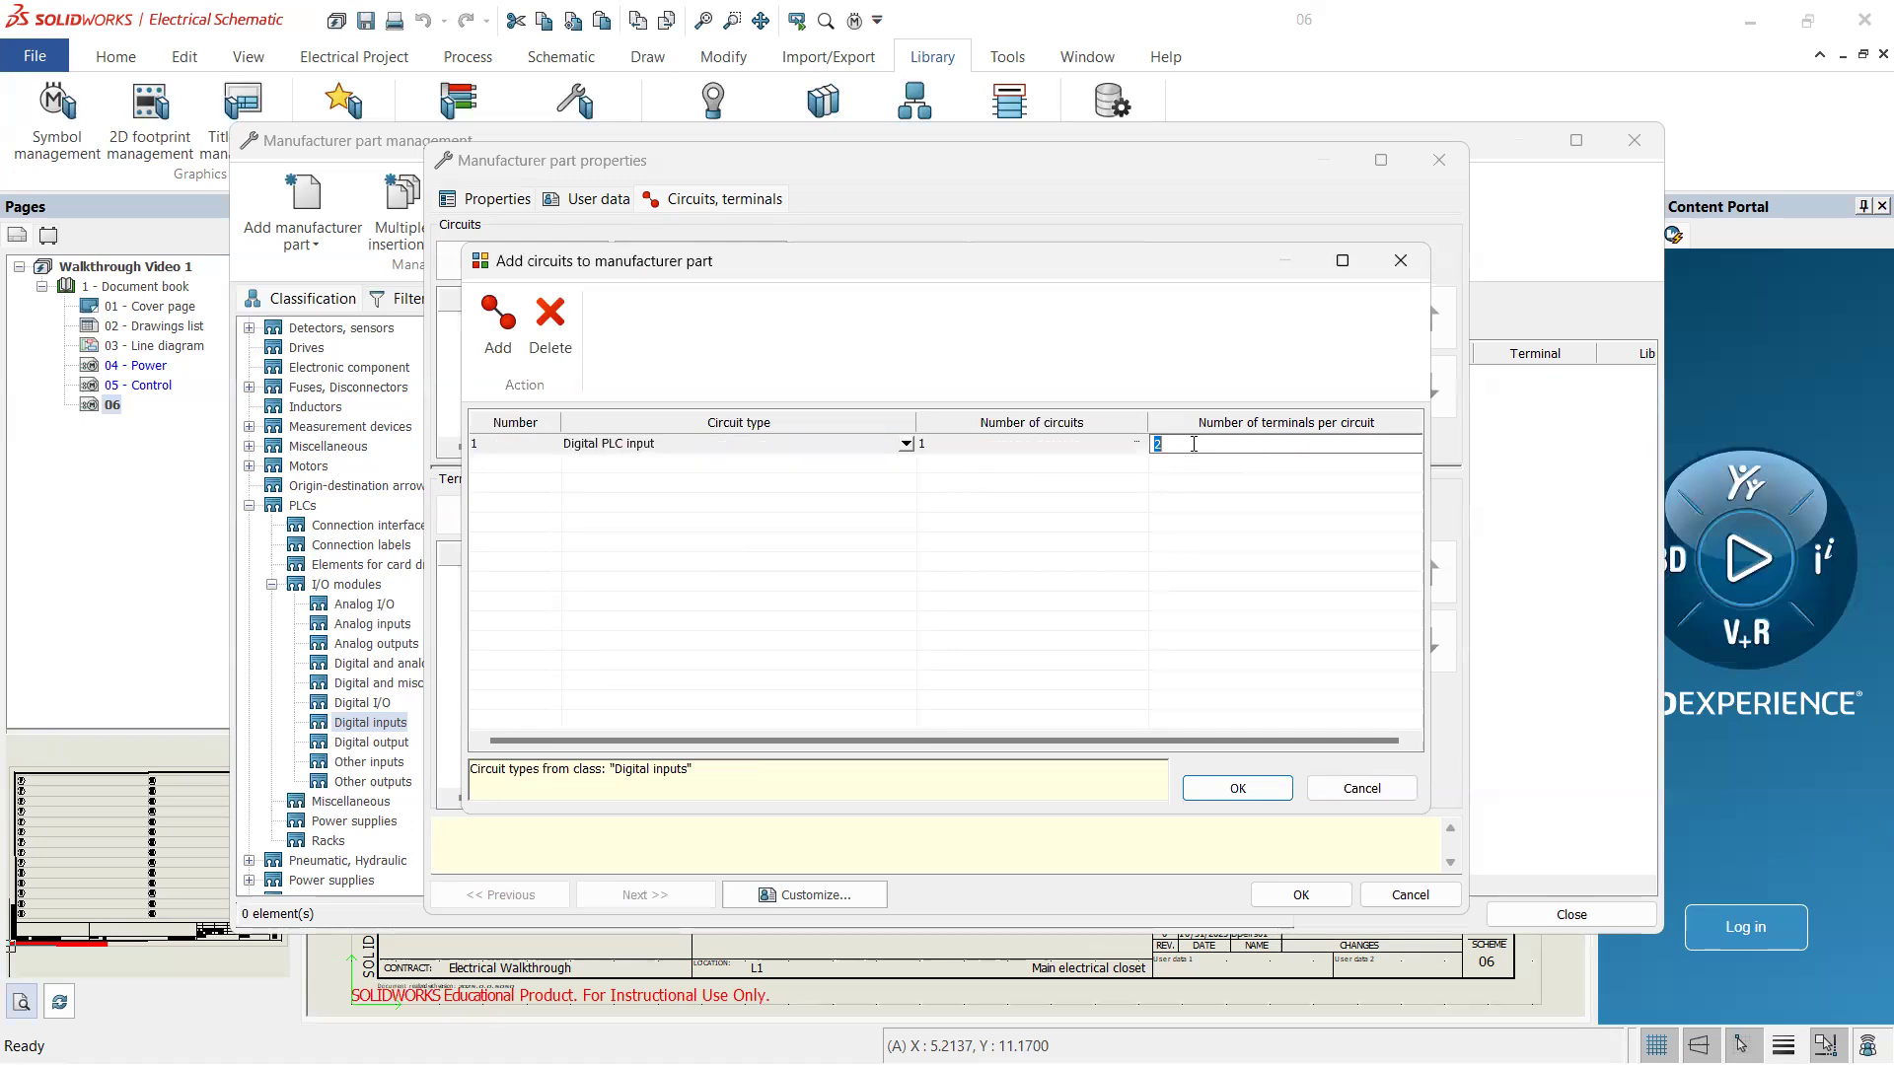
type("1")
left_click(1113, 471)
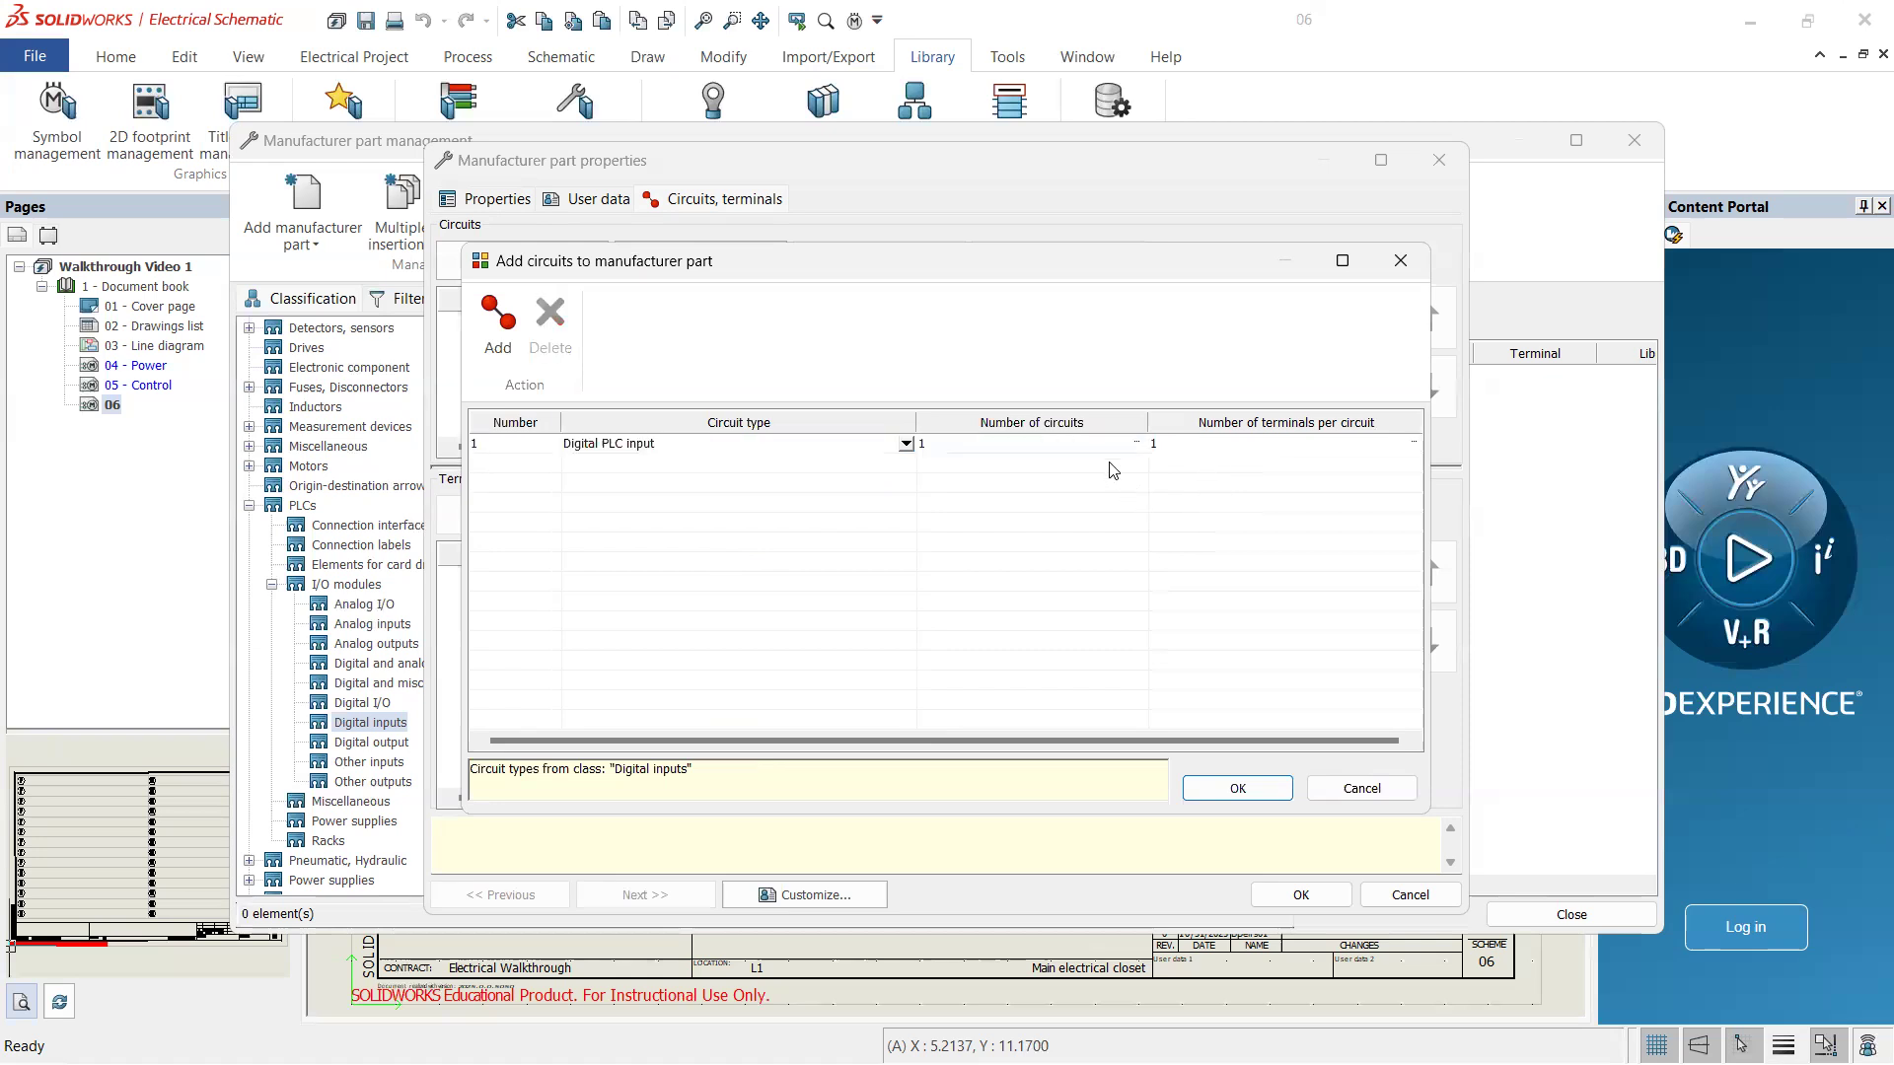
left_click(1125, 445)
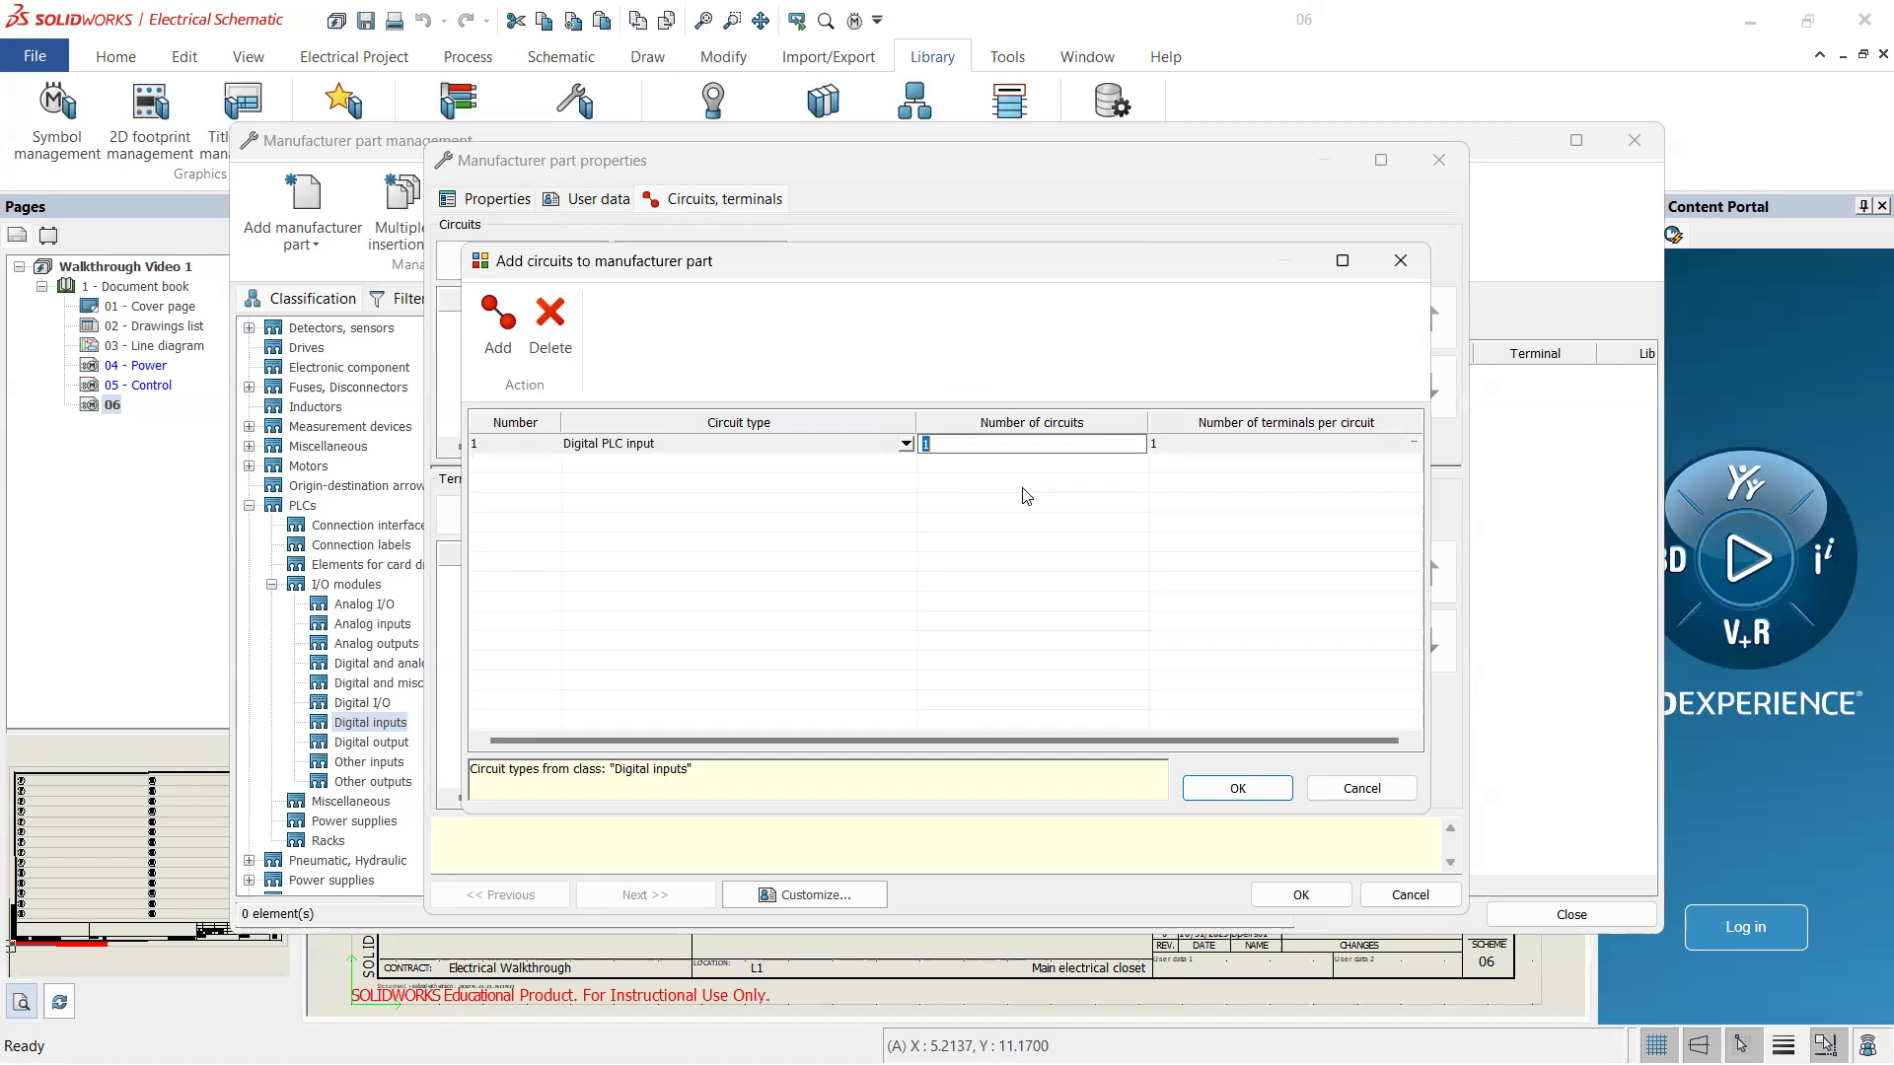
type("1")
key("BackSpace")
type("16")
left_click(695, 486)
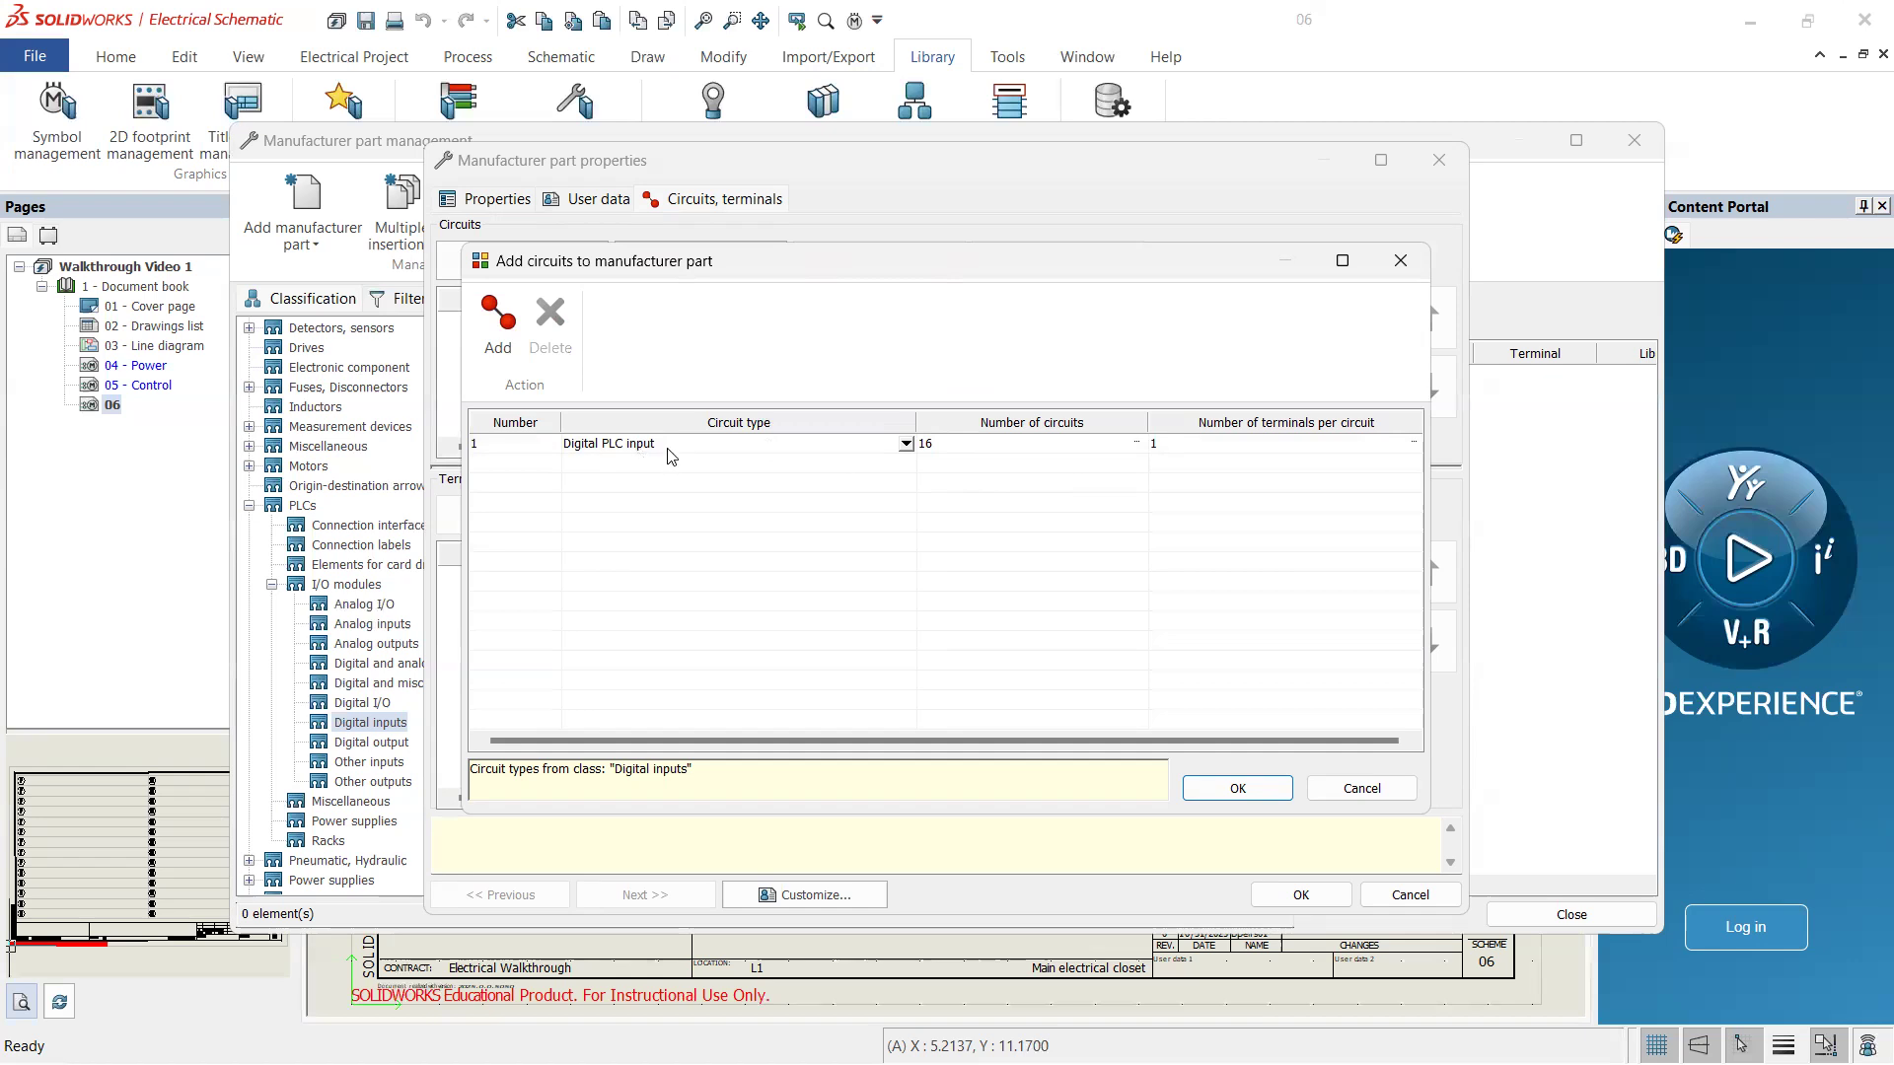
left_click(1237, 788)
scroll(504, 340, "down", 4)
scroll(510, 352, "up", 4)
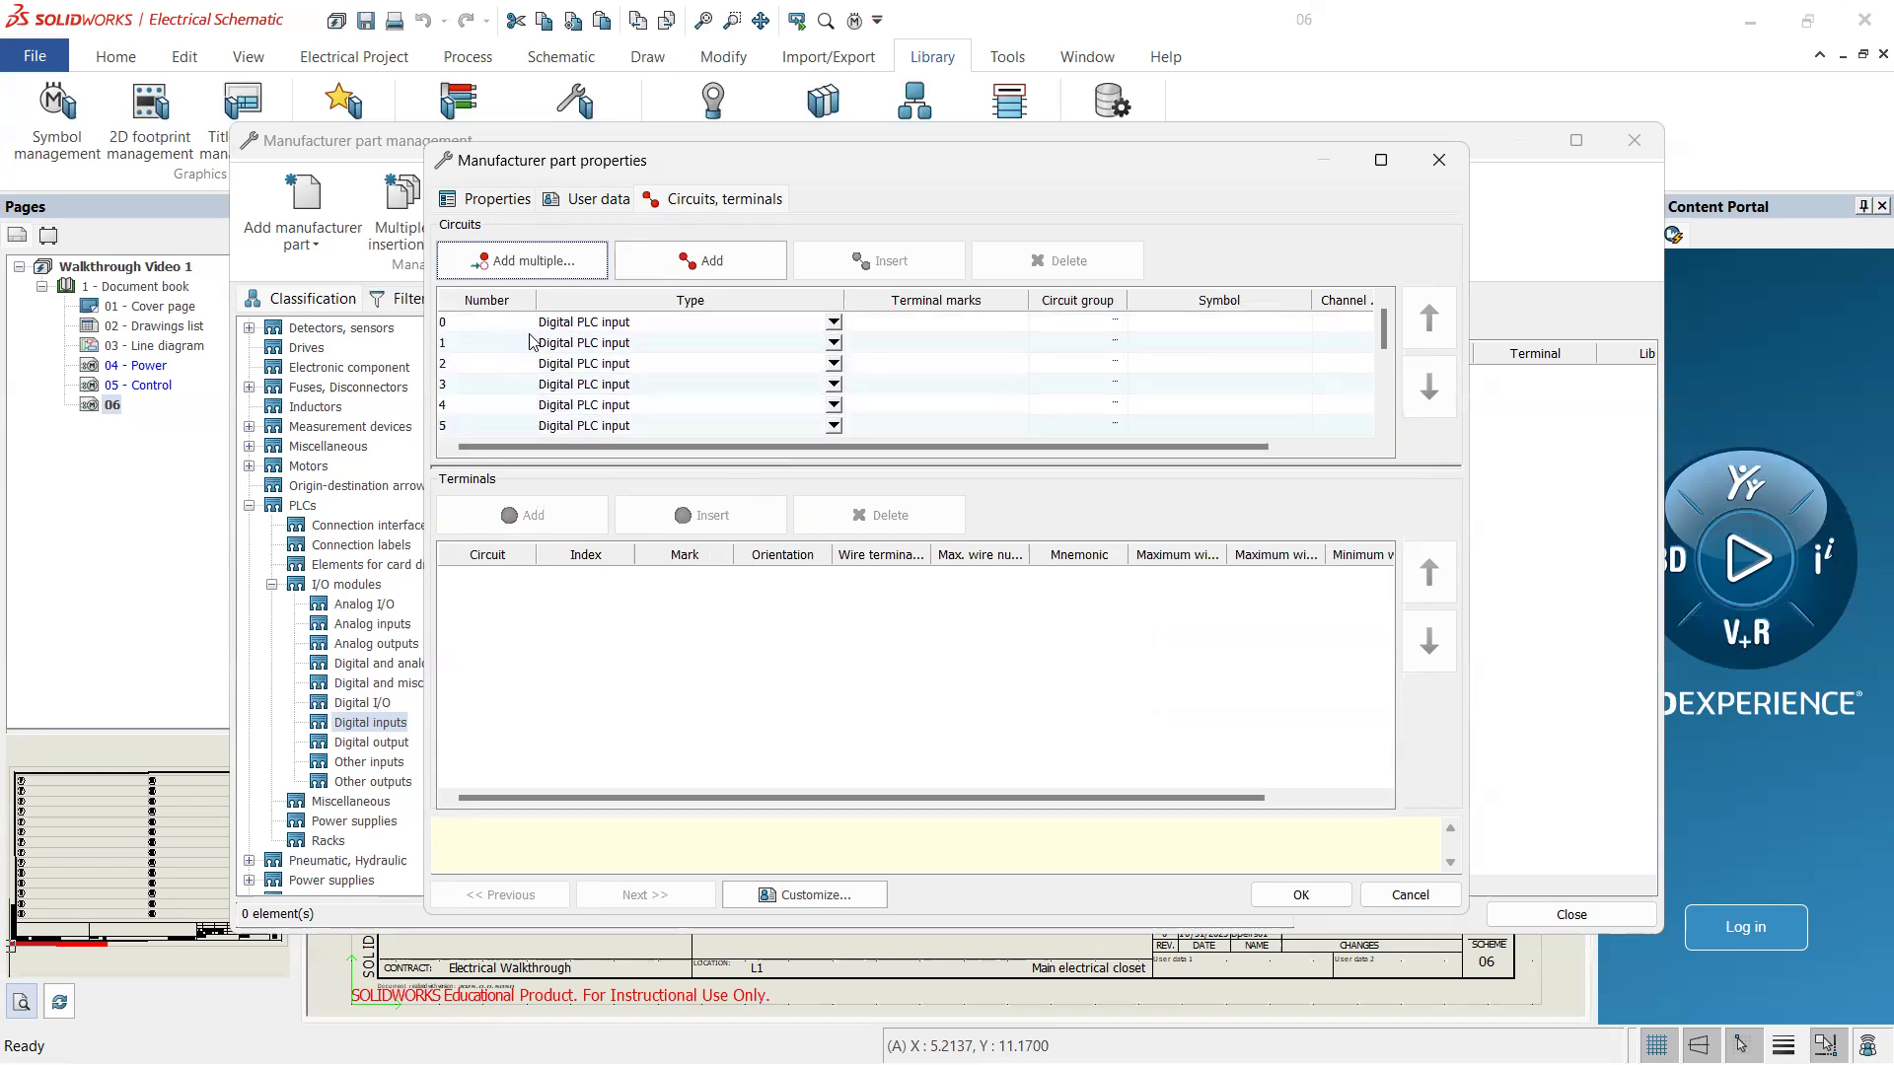
left_click(653, 738)
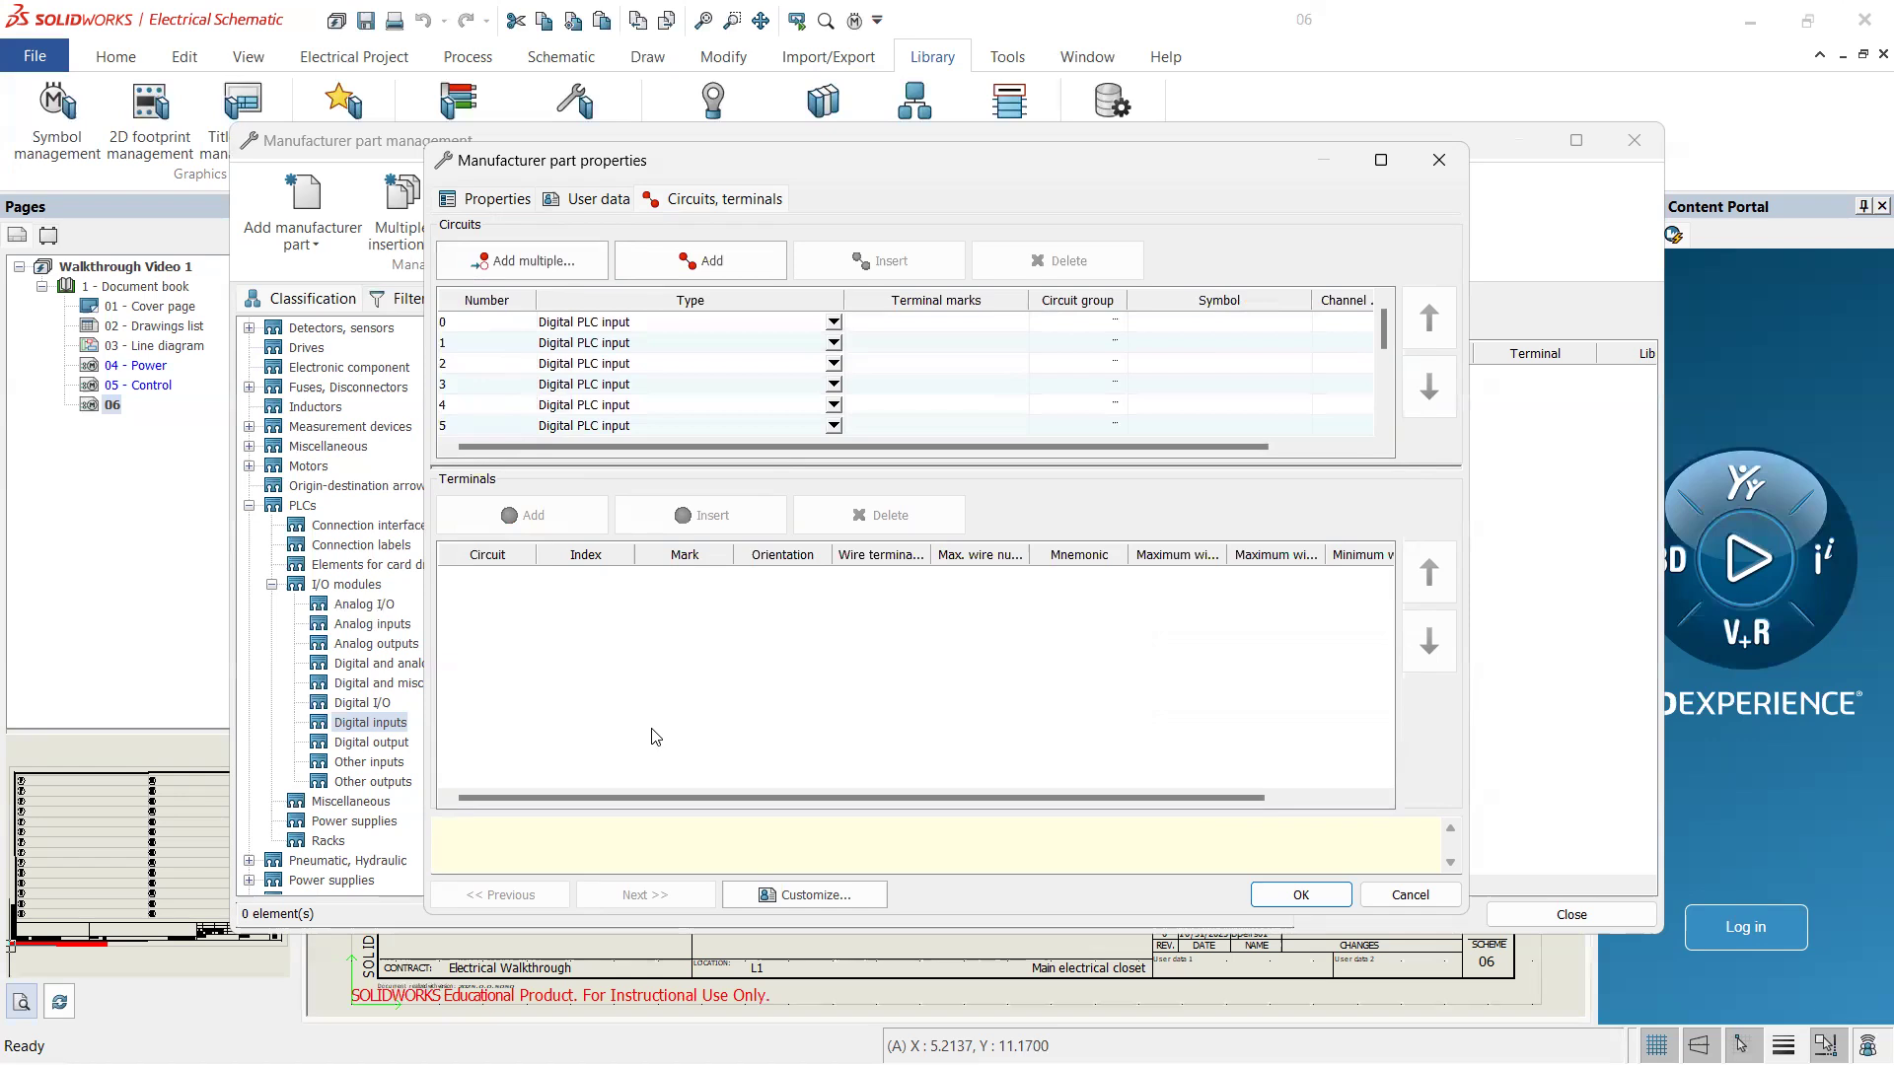
- Review the terminal entries of circuits 0 through 3 in the part's circuit list
left_click(497, 324)
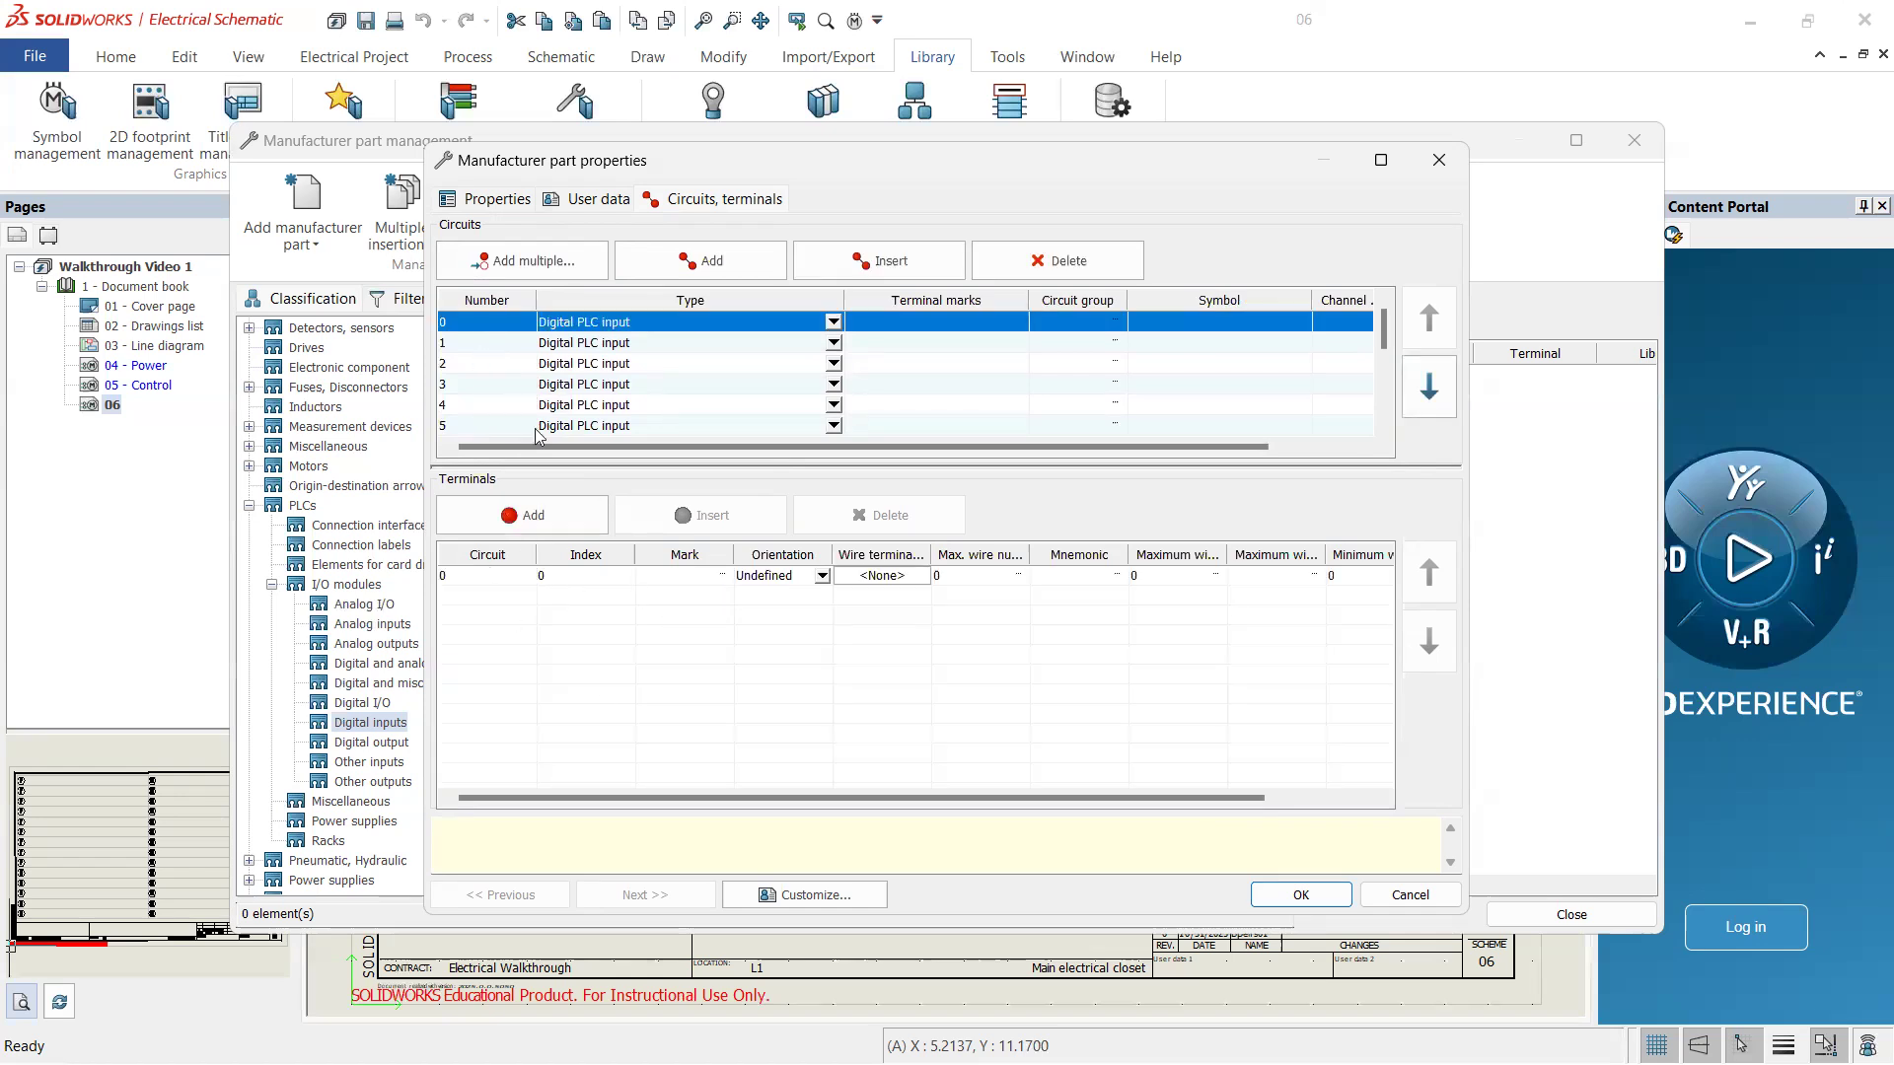
left_click(483, 342)
left_click(483, 365)
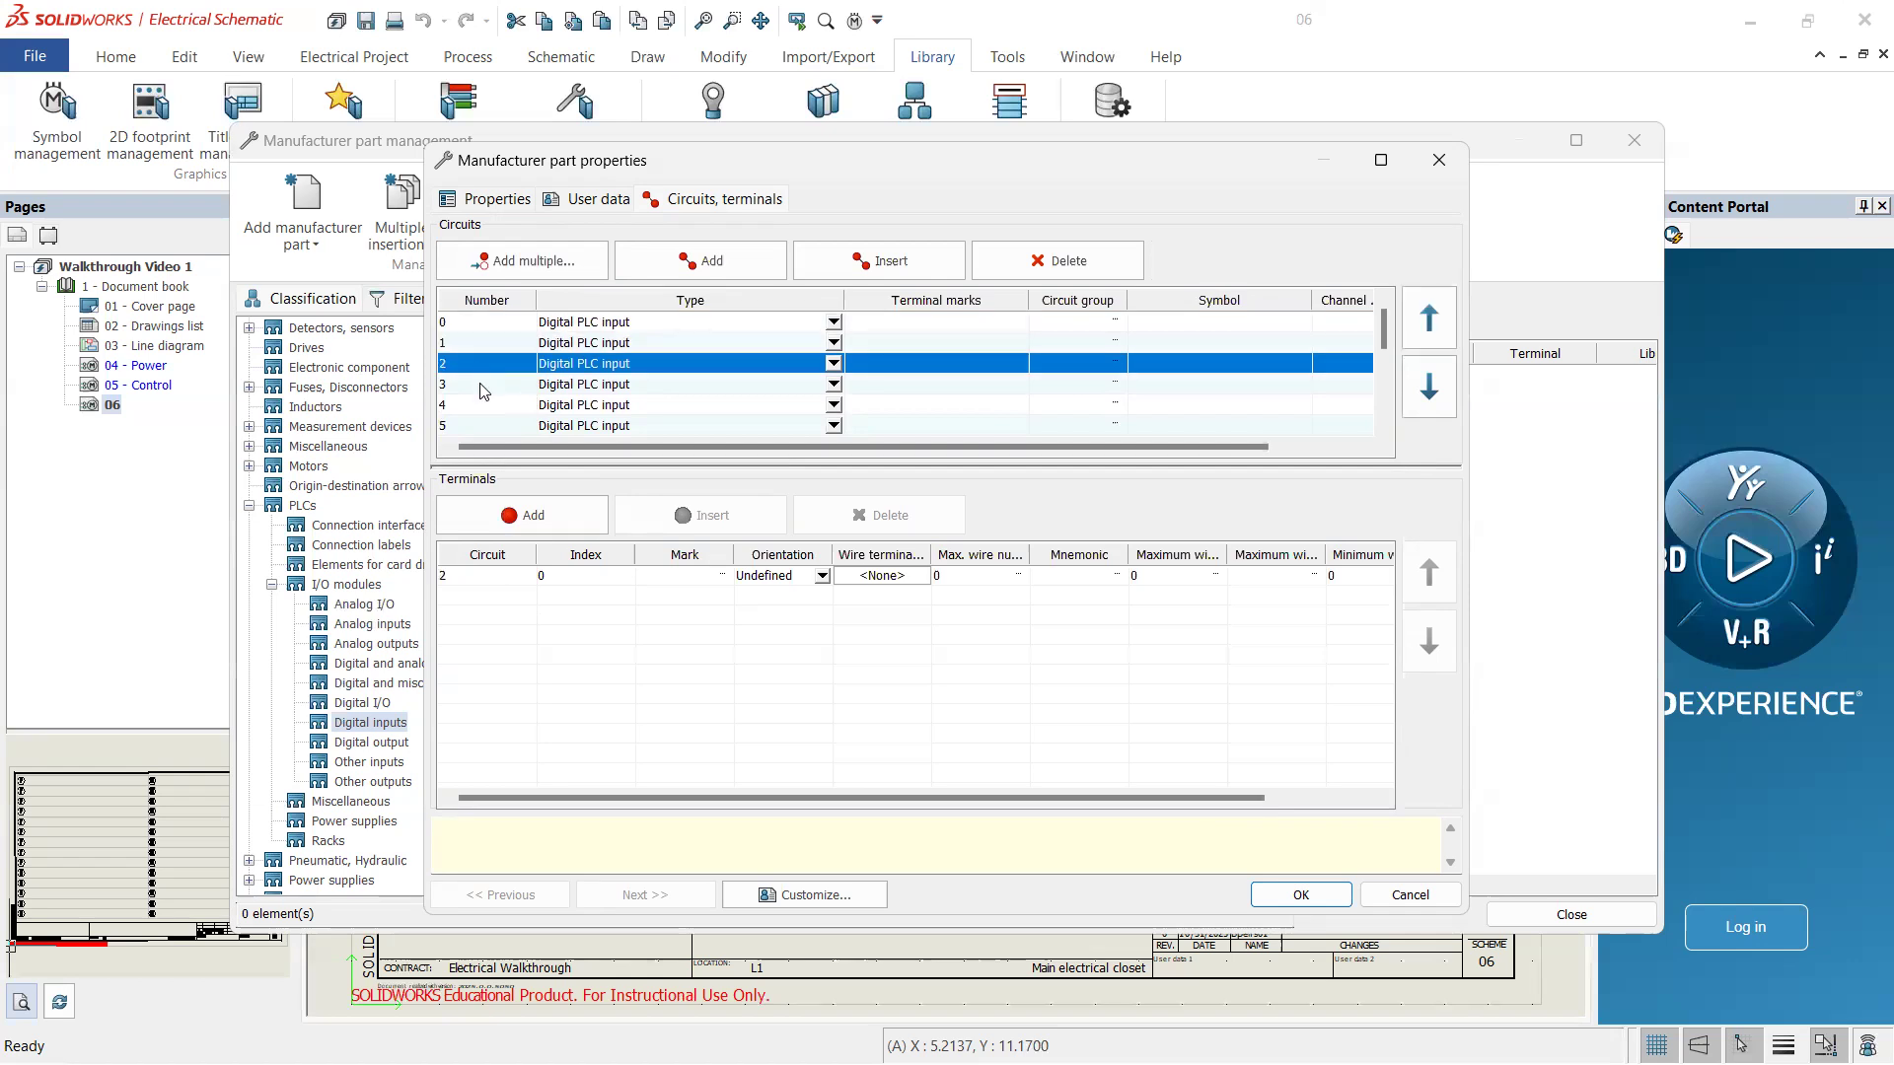
left_click(483, 387)
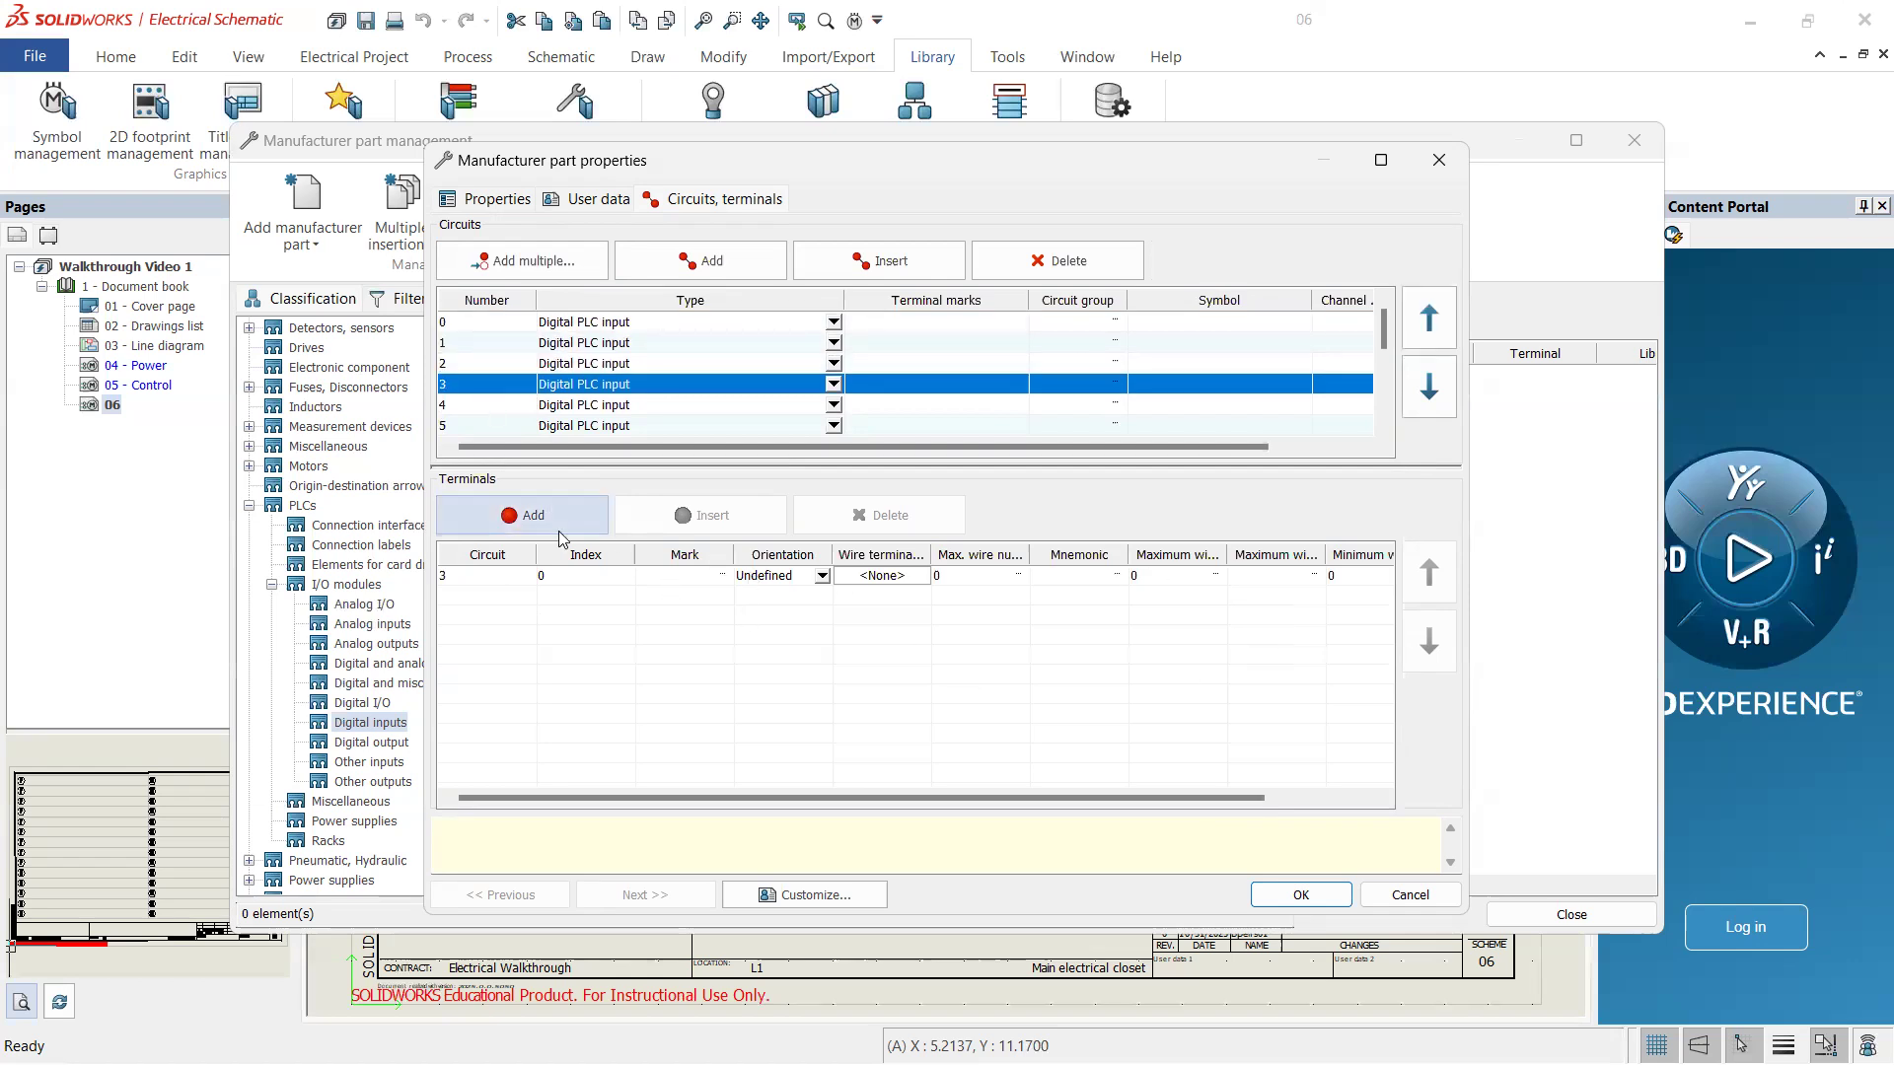
- Select circuit 0's terminal mark, then switch to the browser and check the Input 0 terminal name in the 5069-IB16 wiring diagram
left_click(478, 324)
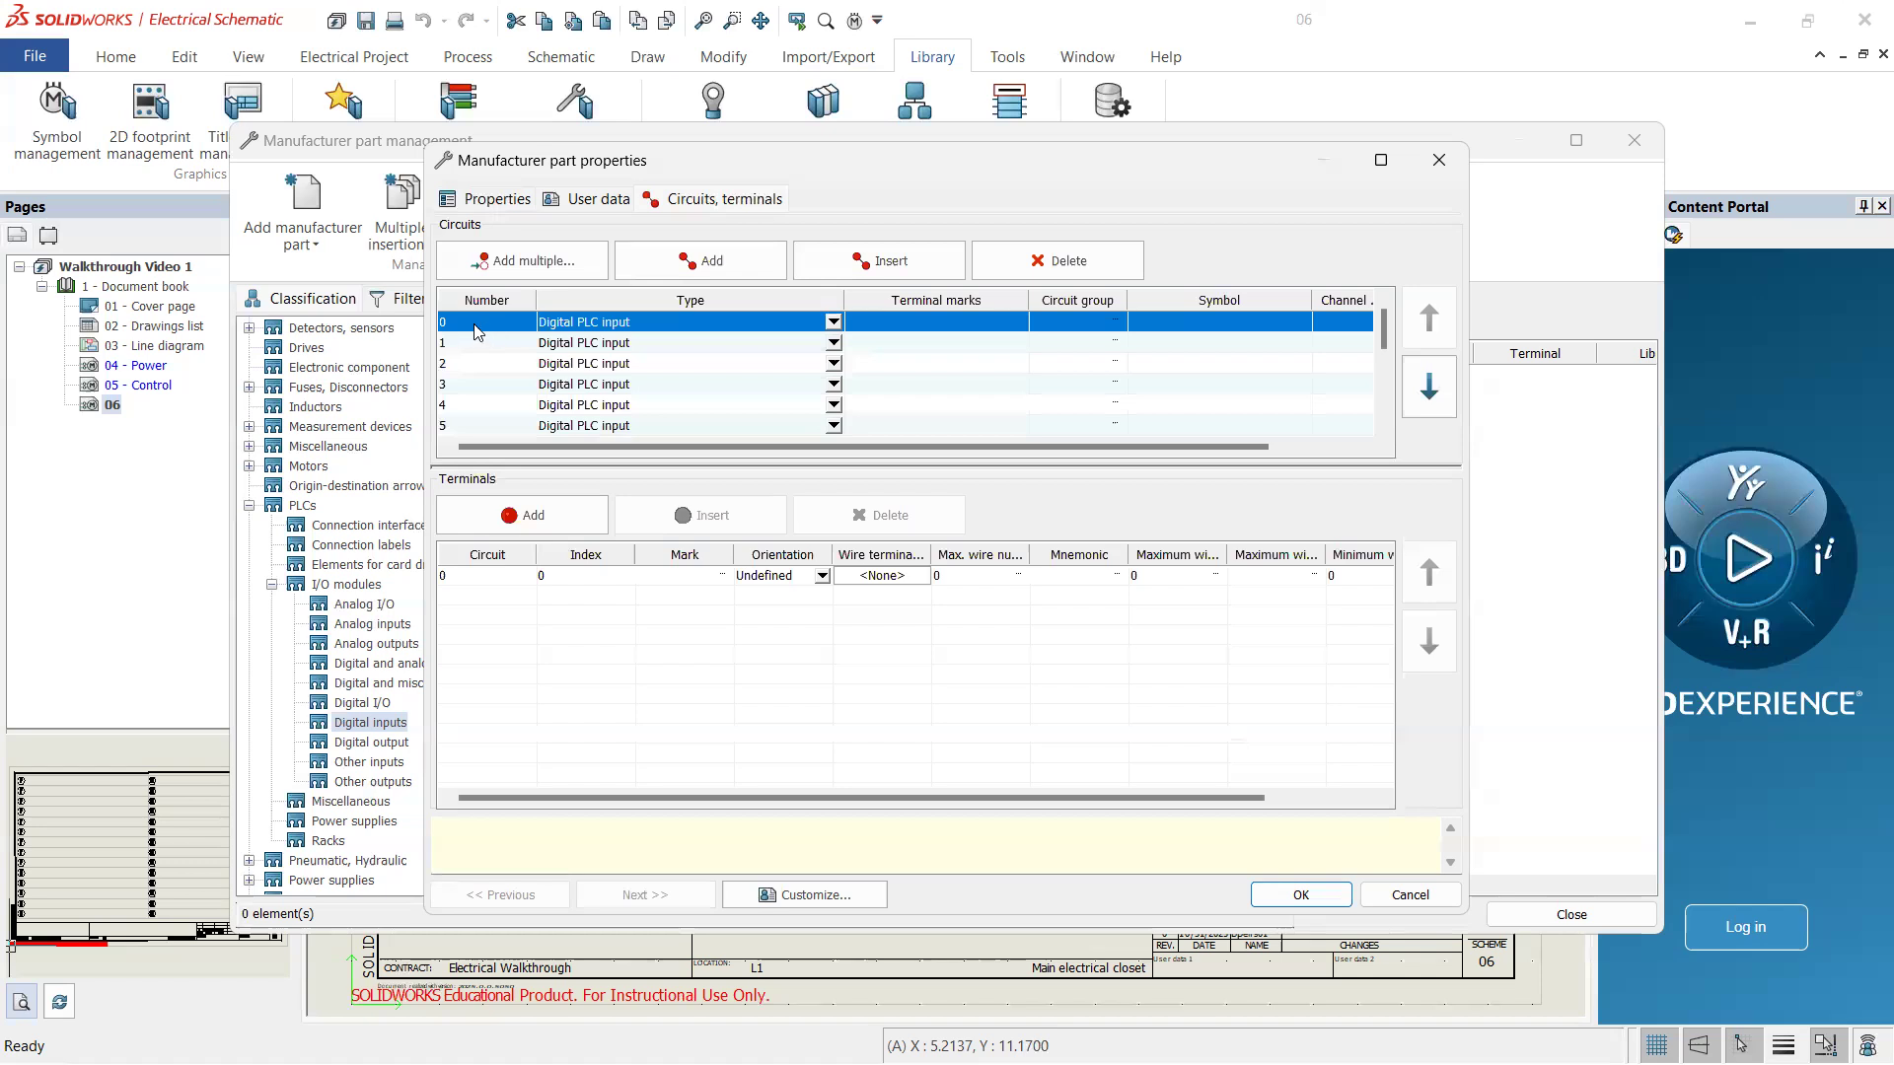
left_click(683, 576)
key("alt+Tab")
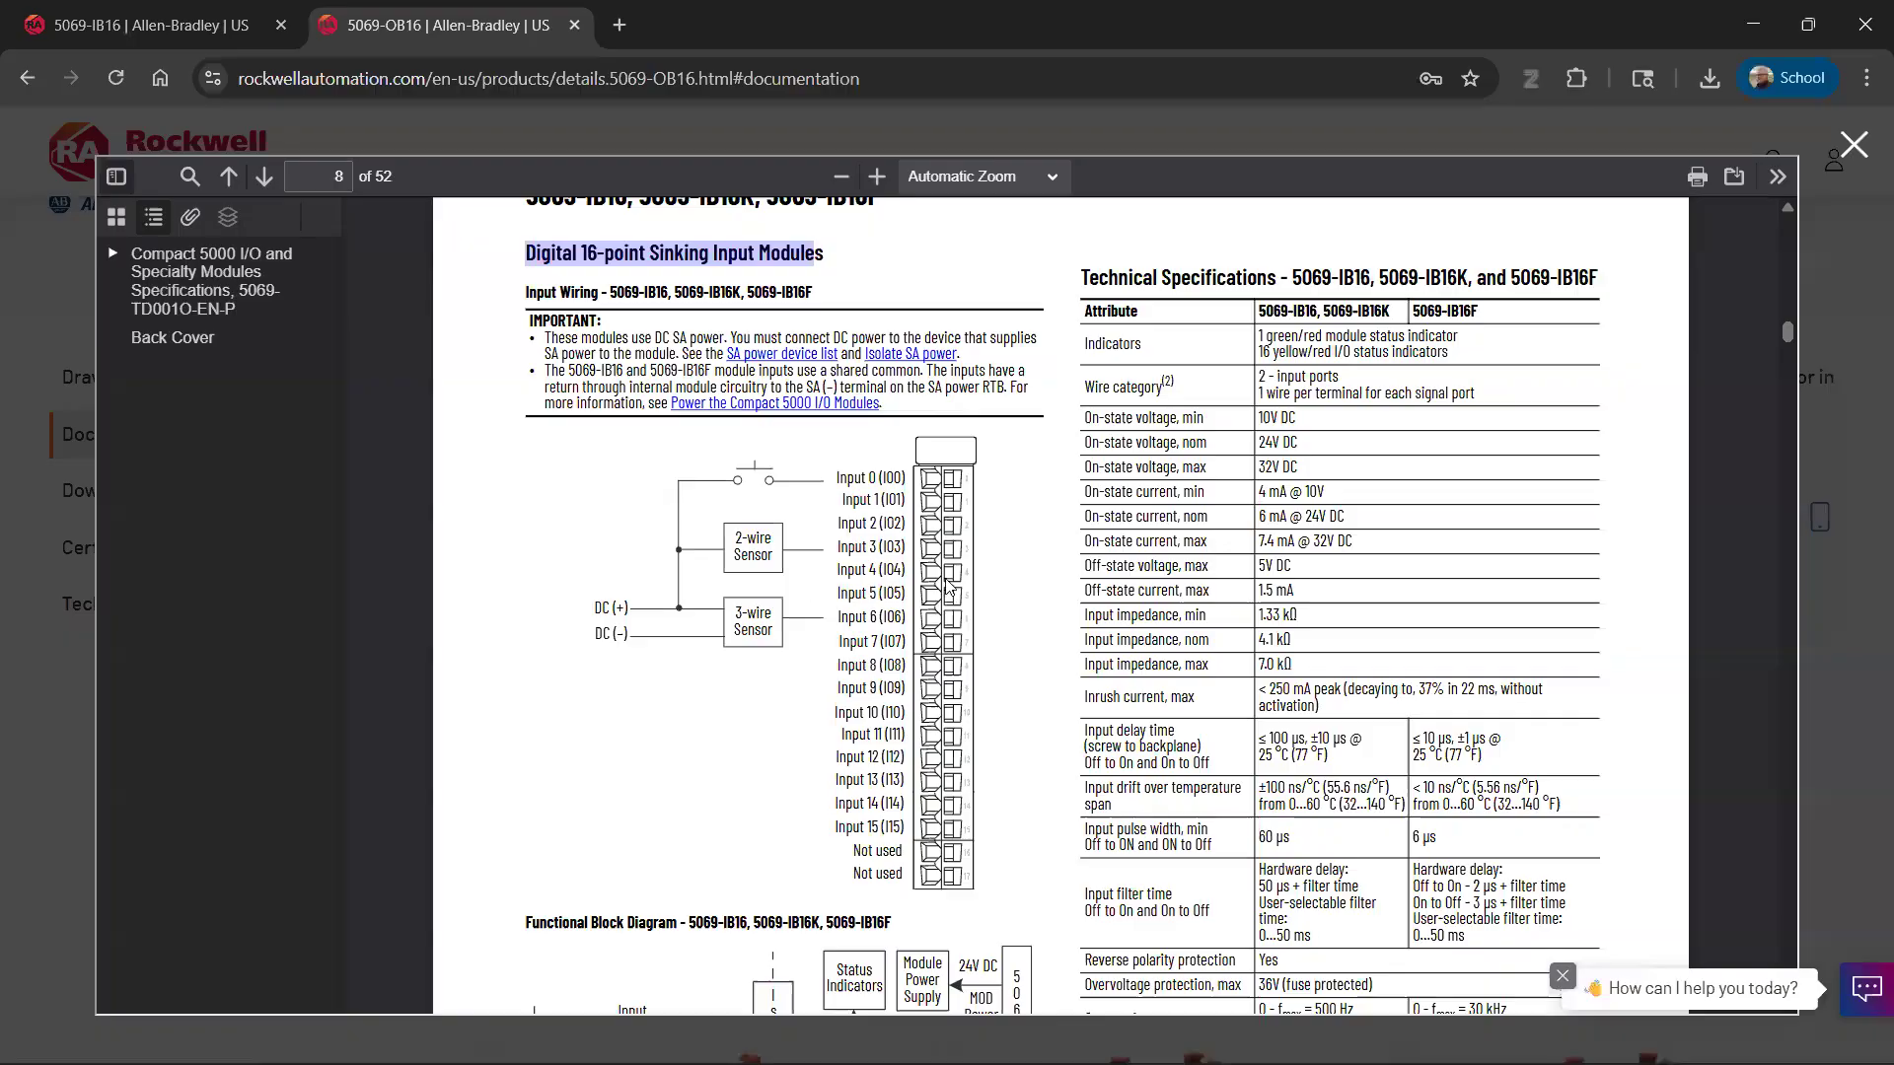
left_click_drag(885, 478, 904, 478)
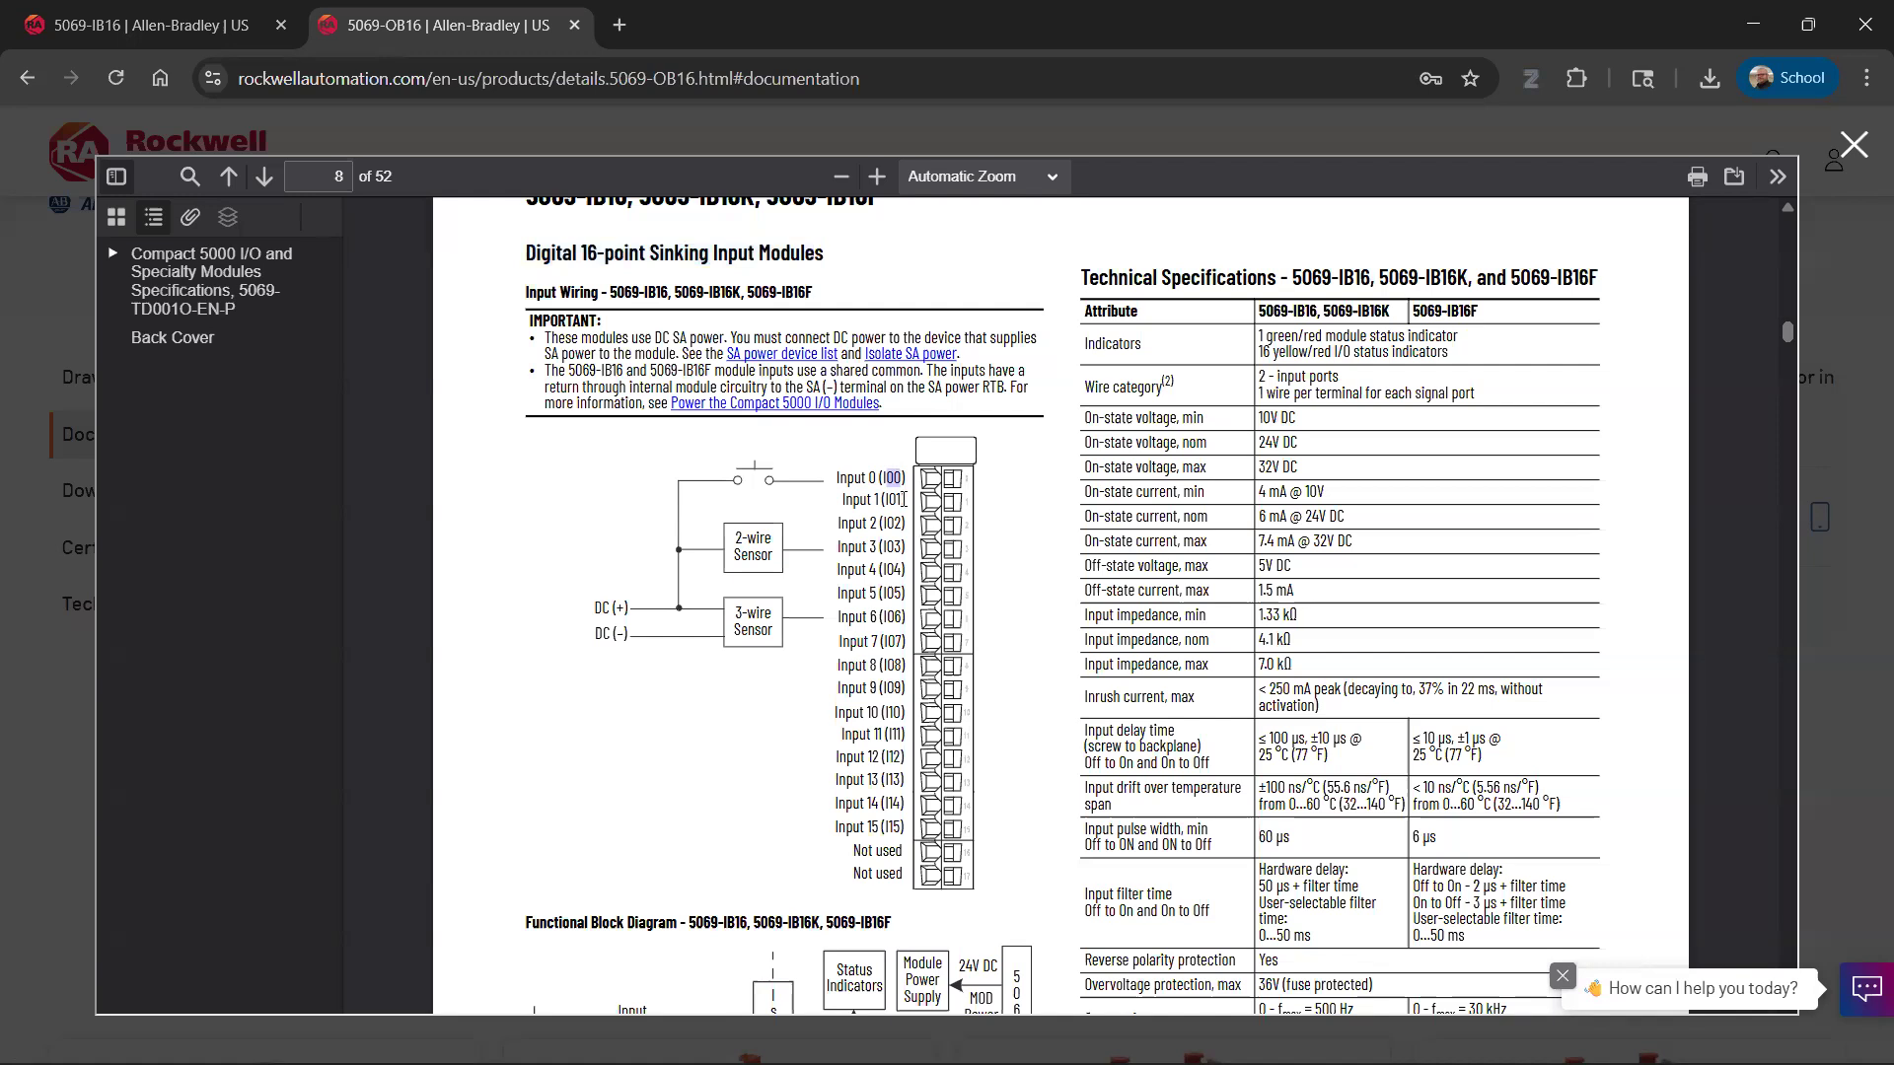
left_click_drag(884, 479, 902, 478)
- Return to SOLIDWORKS Electrical and set the terminal mark of circuit 0 to I00
key("alt+Tab")
left_click(702, 580)
type("1")
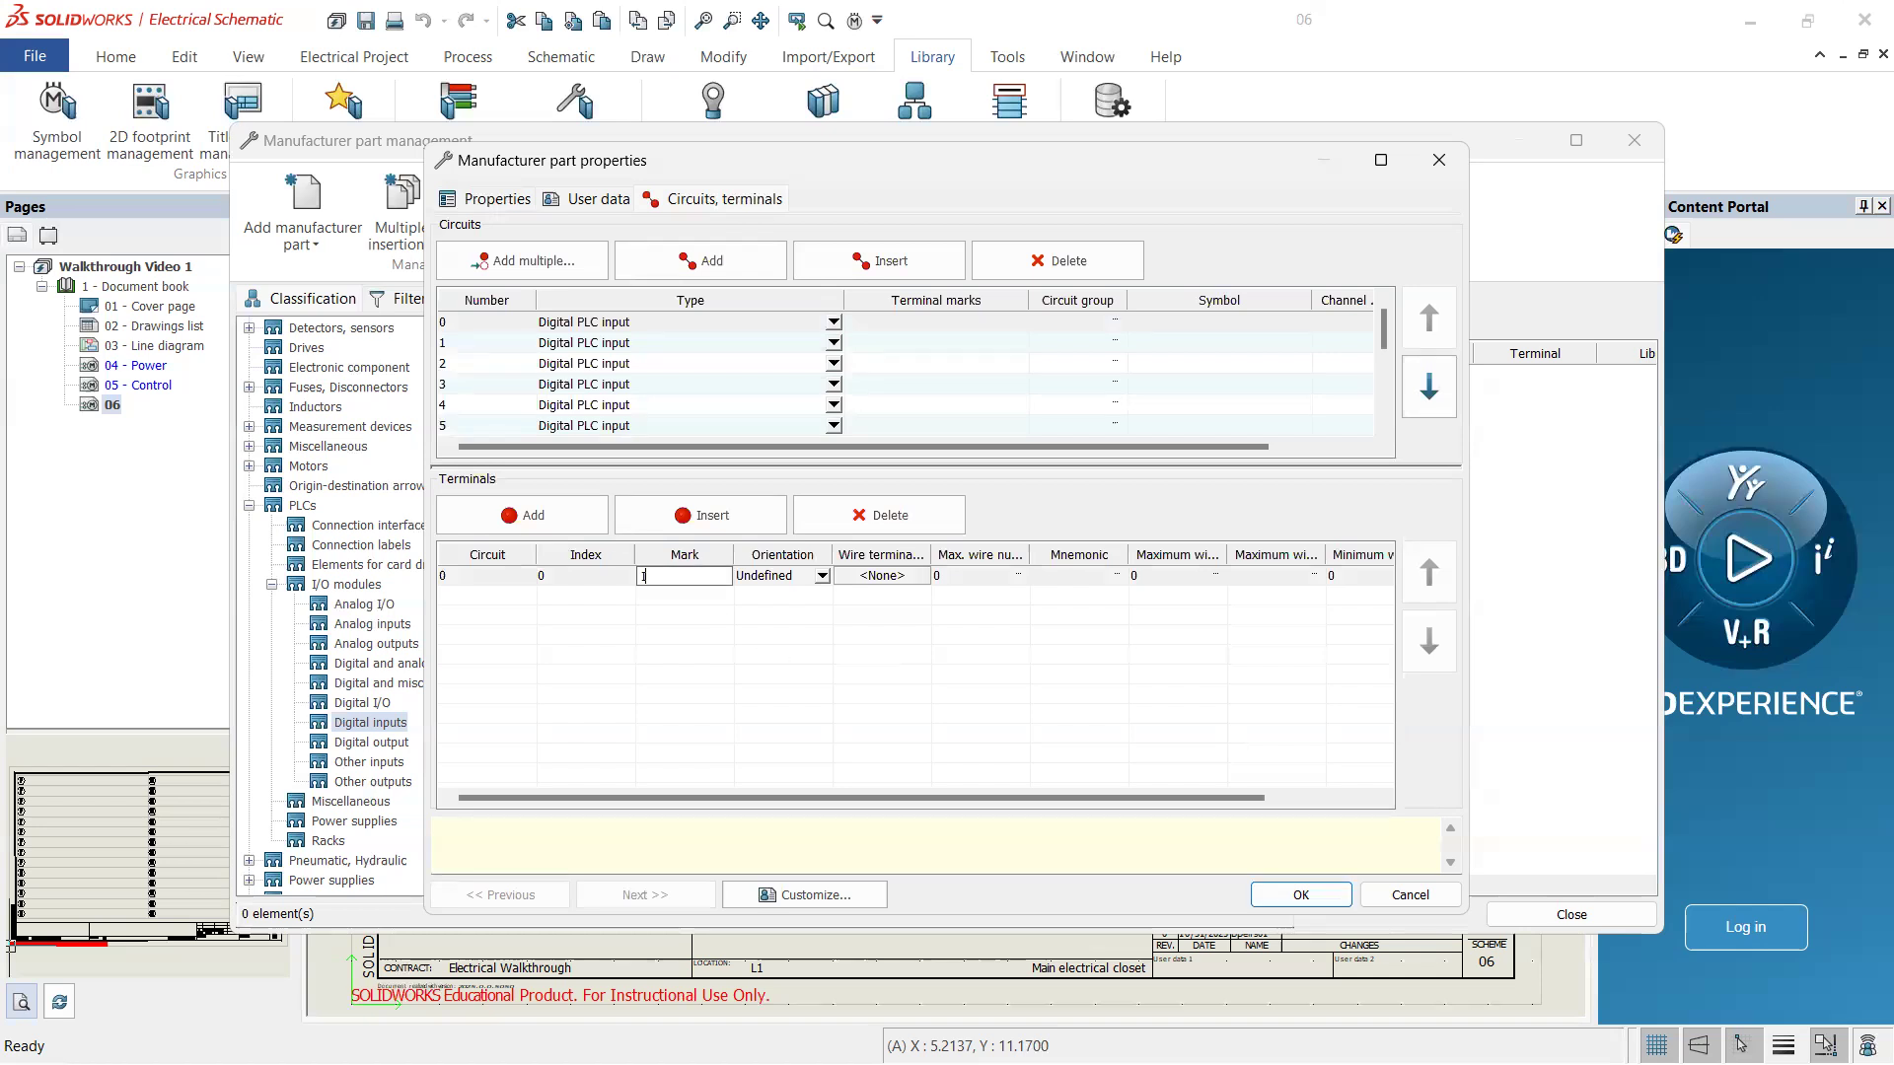
type("00")
left_click_drag(653, 579, 638, 580)
key("Return")
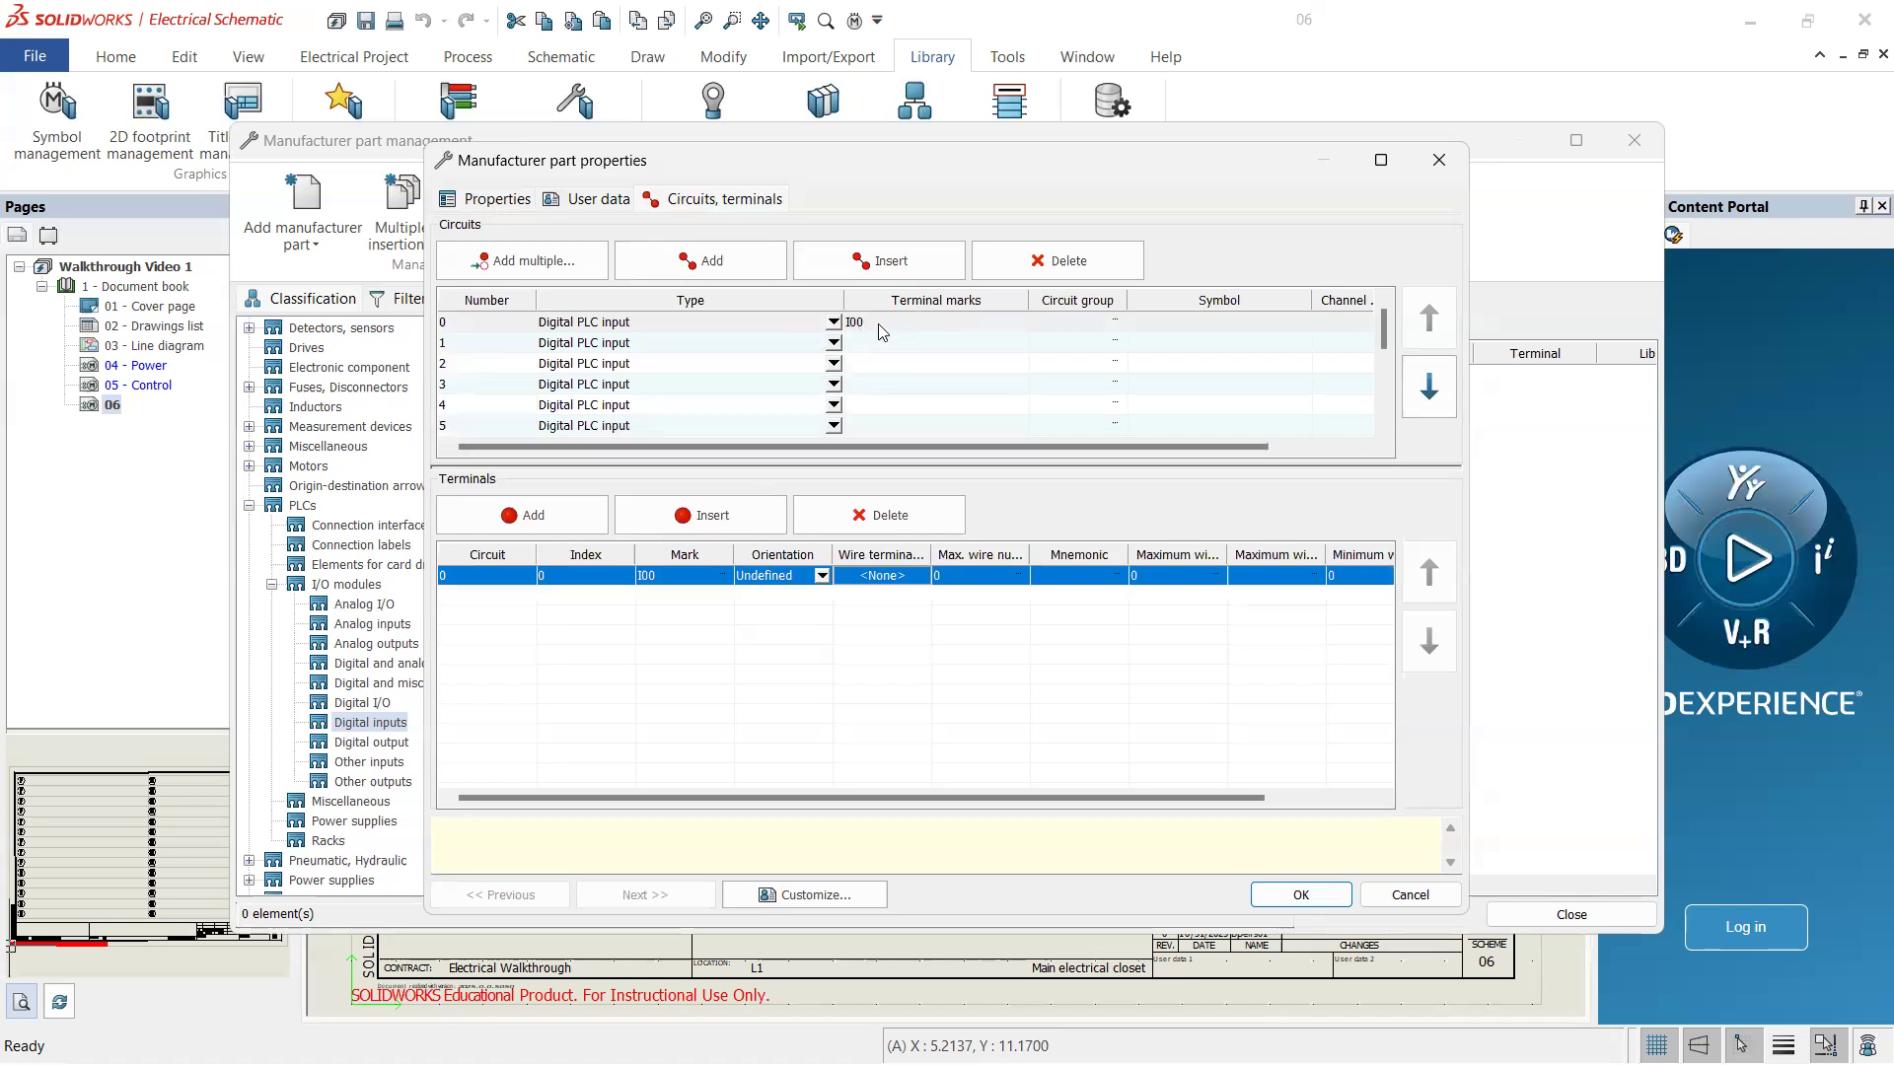
- Set the terminal marks of circuits 1 and 2 to I01 and I02
left_click(636, 343)
left_click(670, 576)
type("I01")
left_click(498, 365)
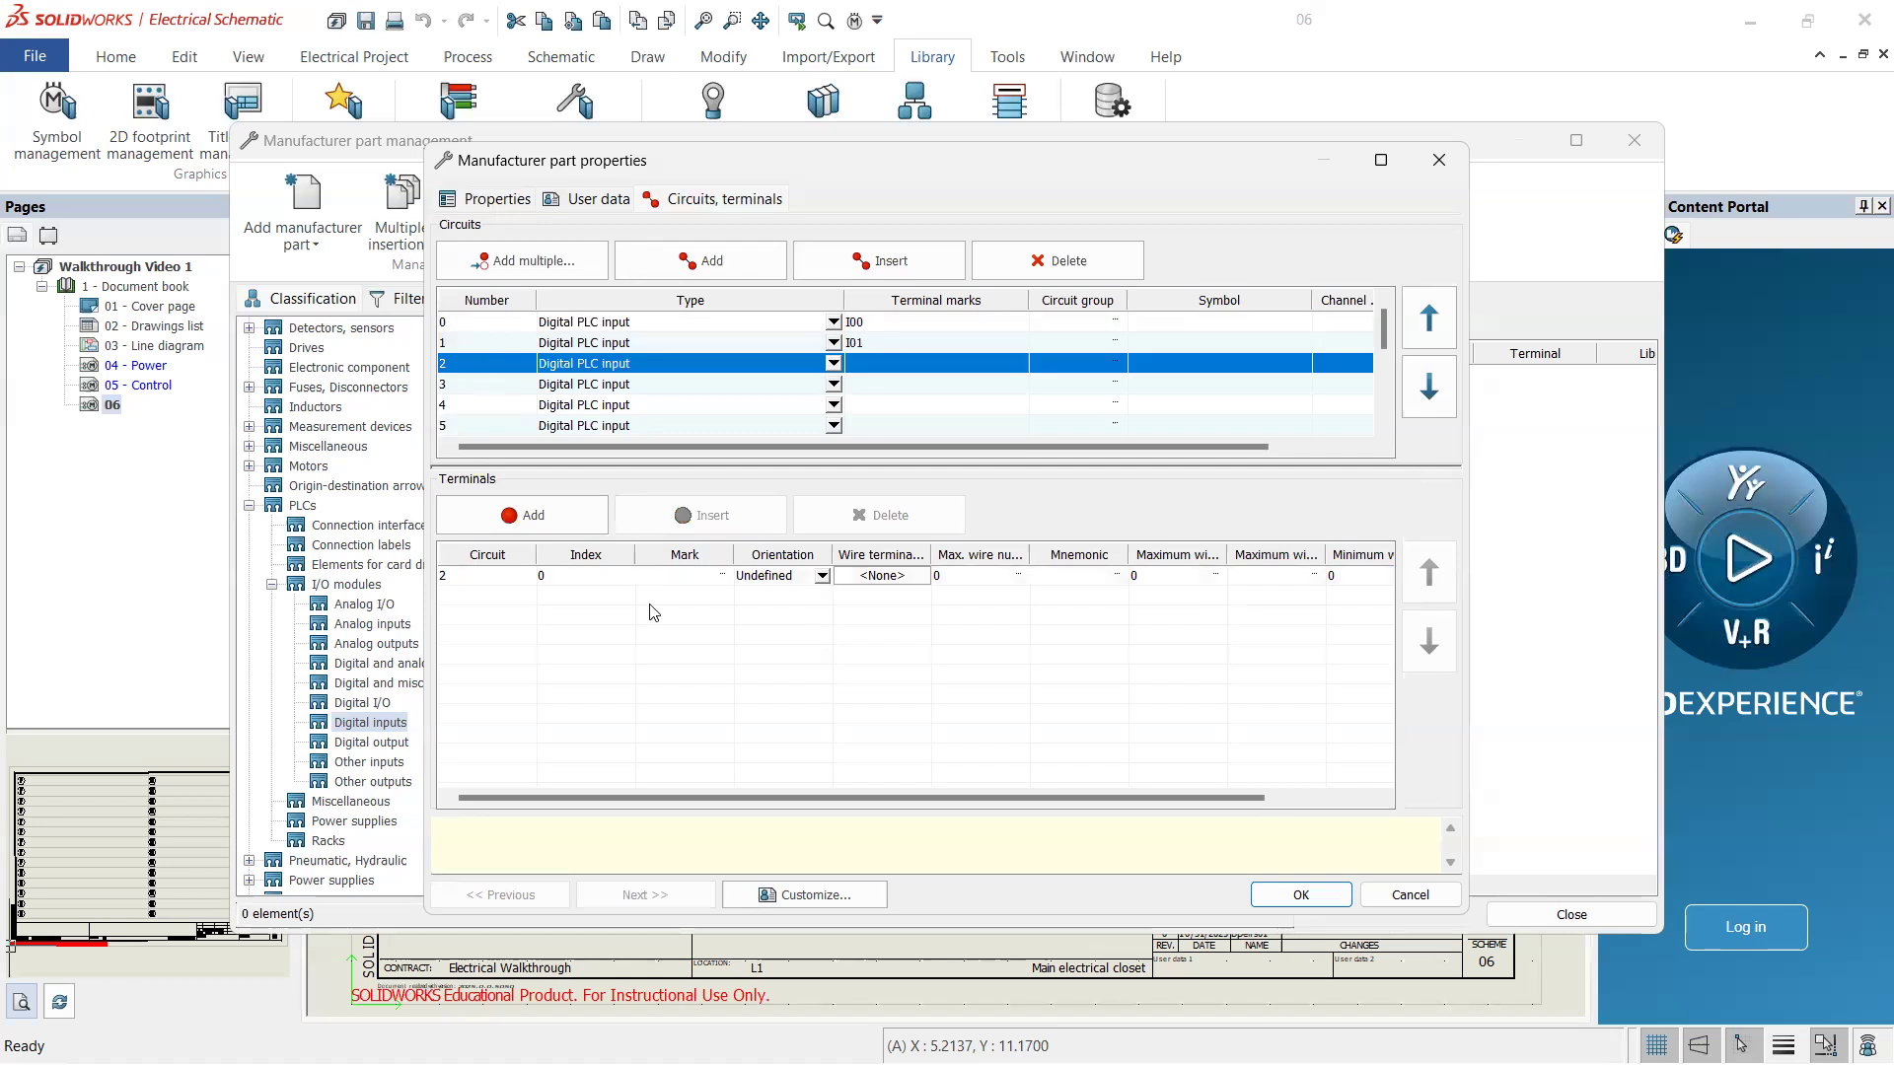
left_click(675, 576)
type("I02")
- Set the terminal marks of circuits 3 and 4 to I03 and I04
left_click(513, 390)
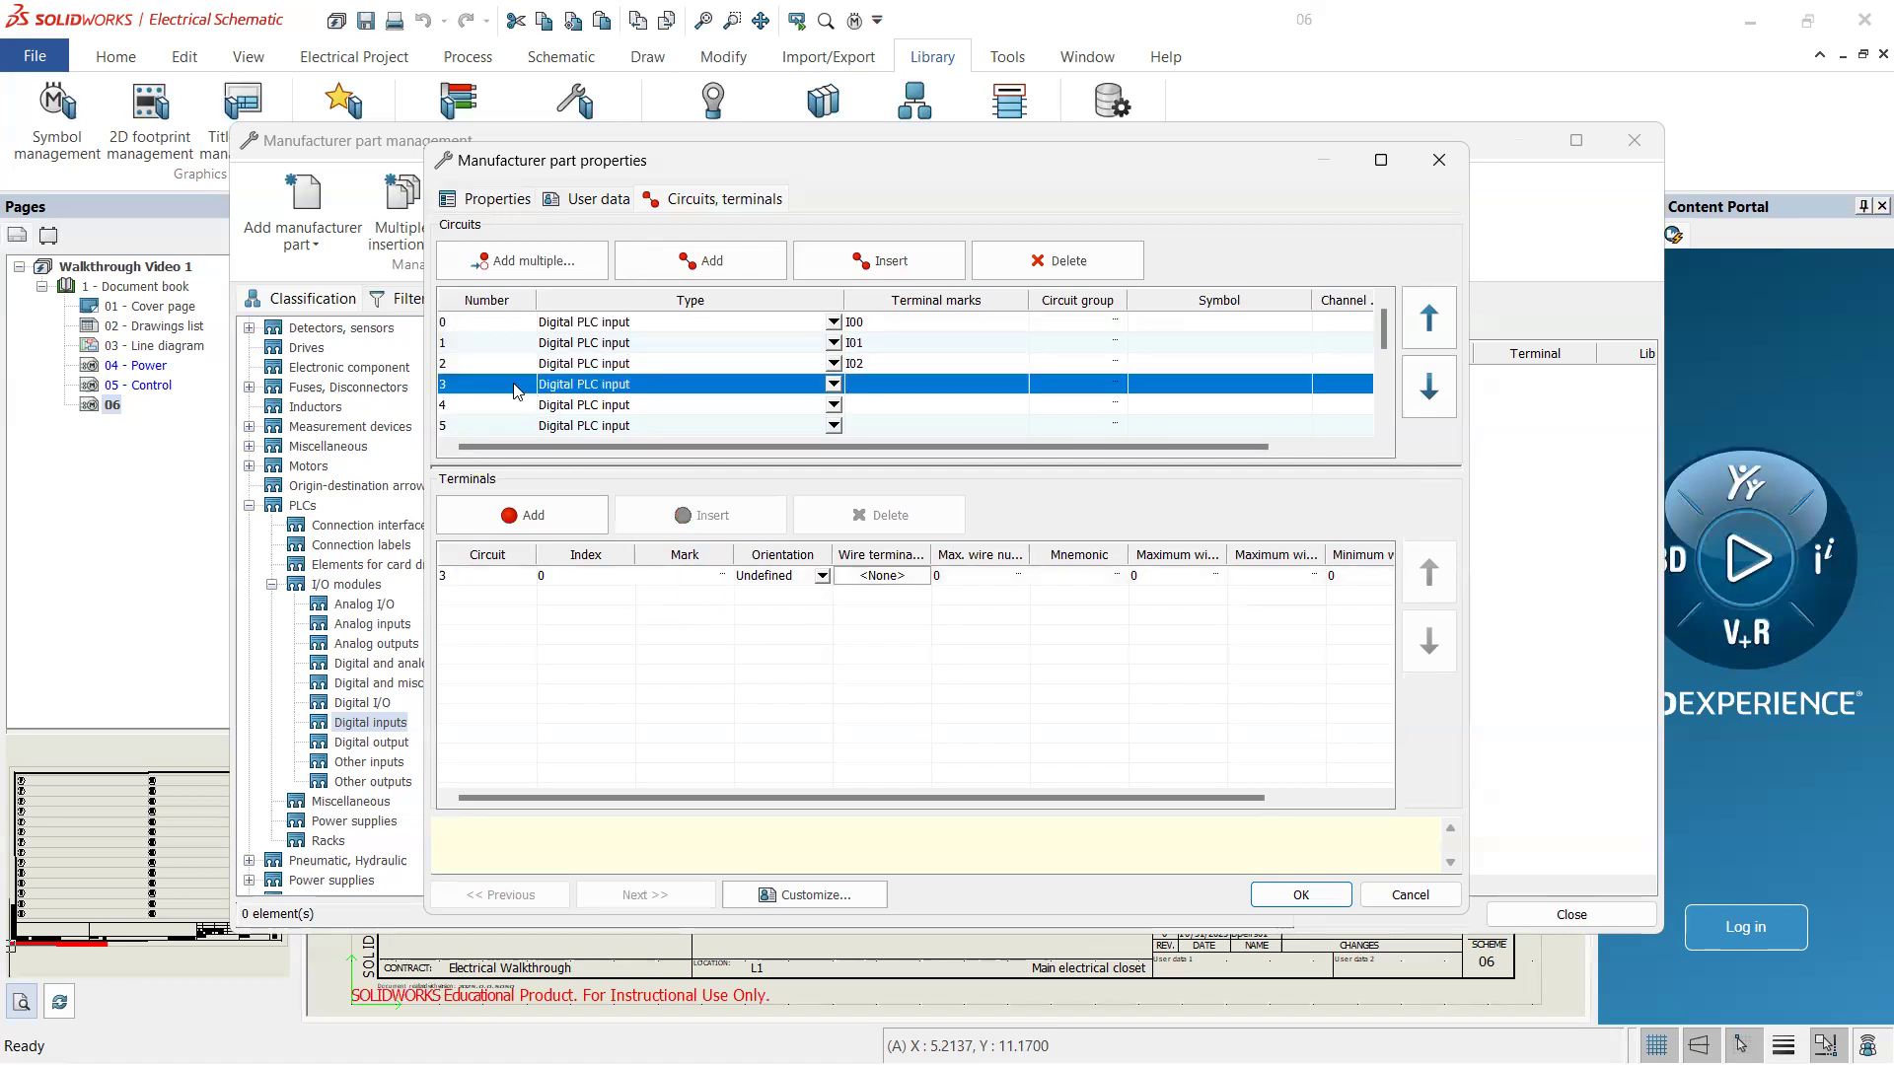
left_click(684, 577)
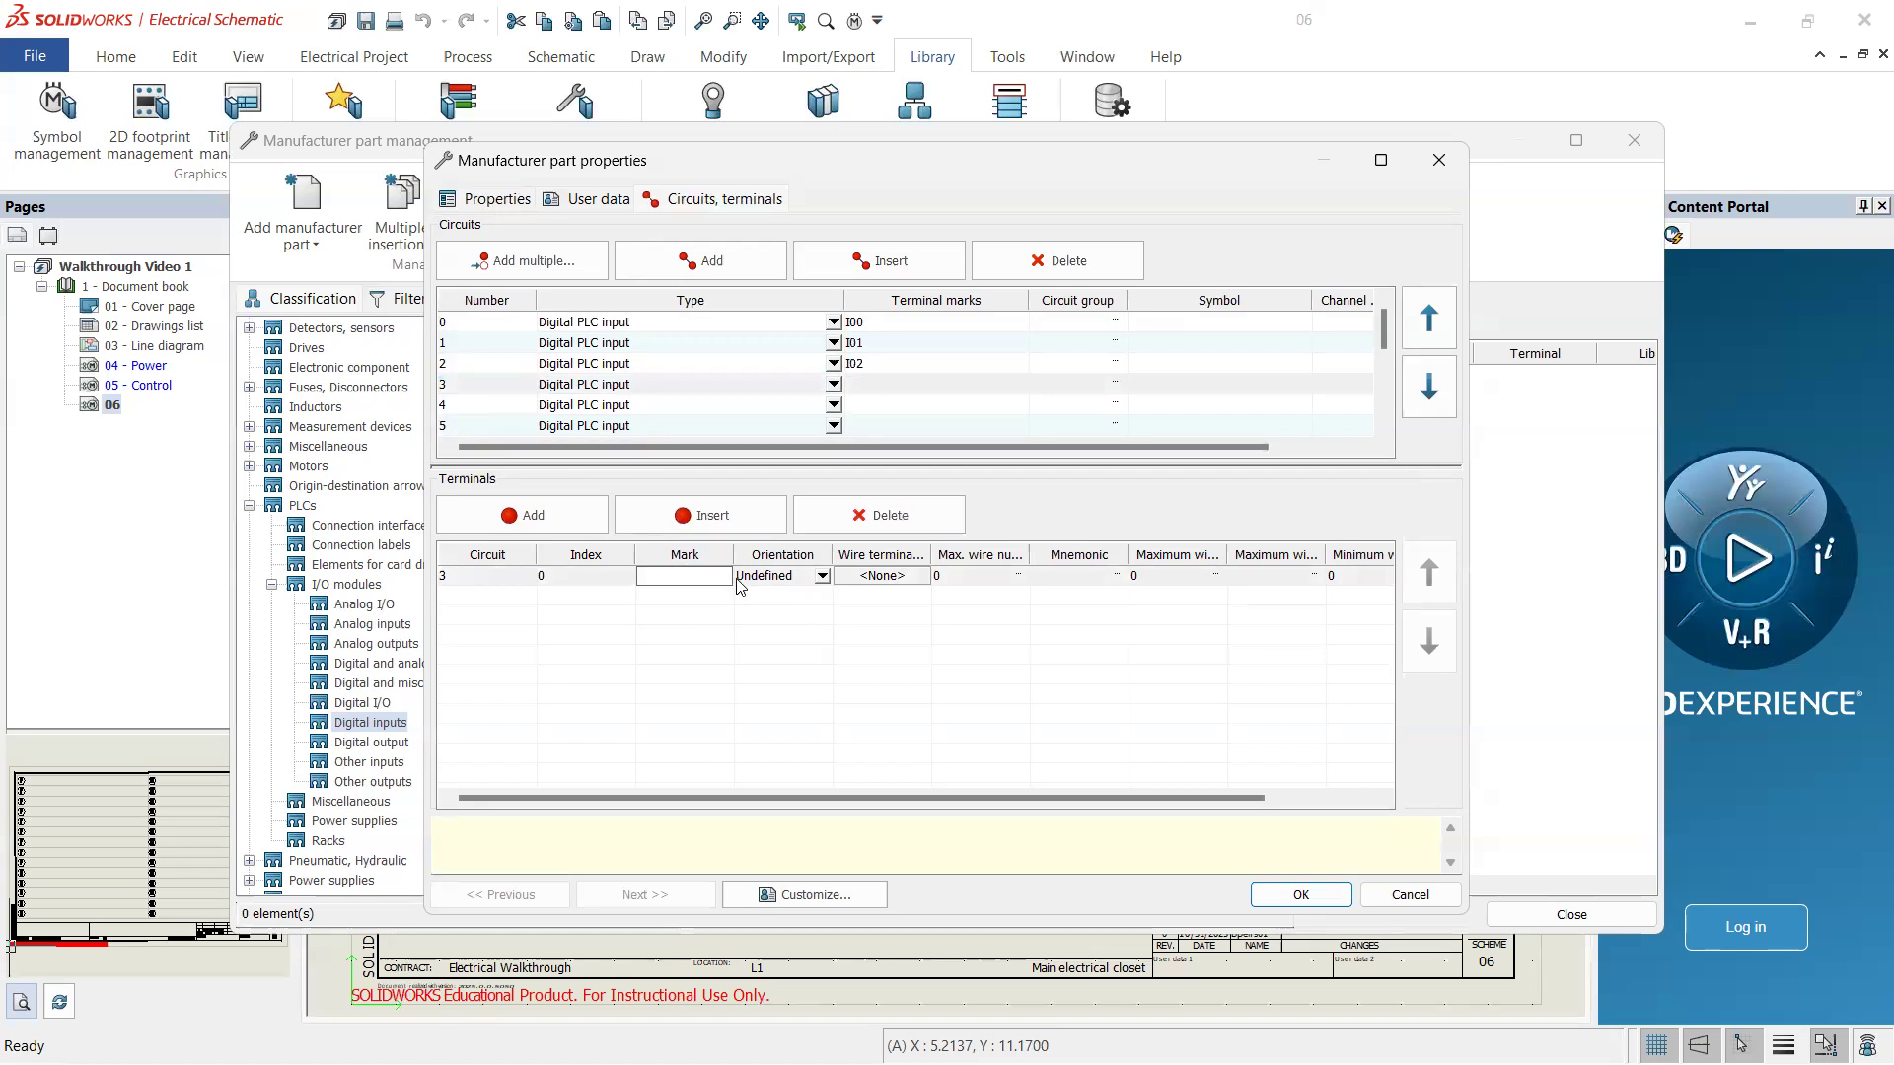
type("3")
key("Return")
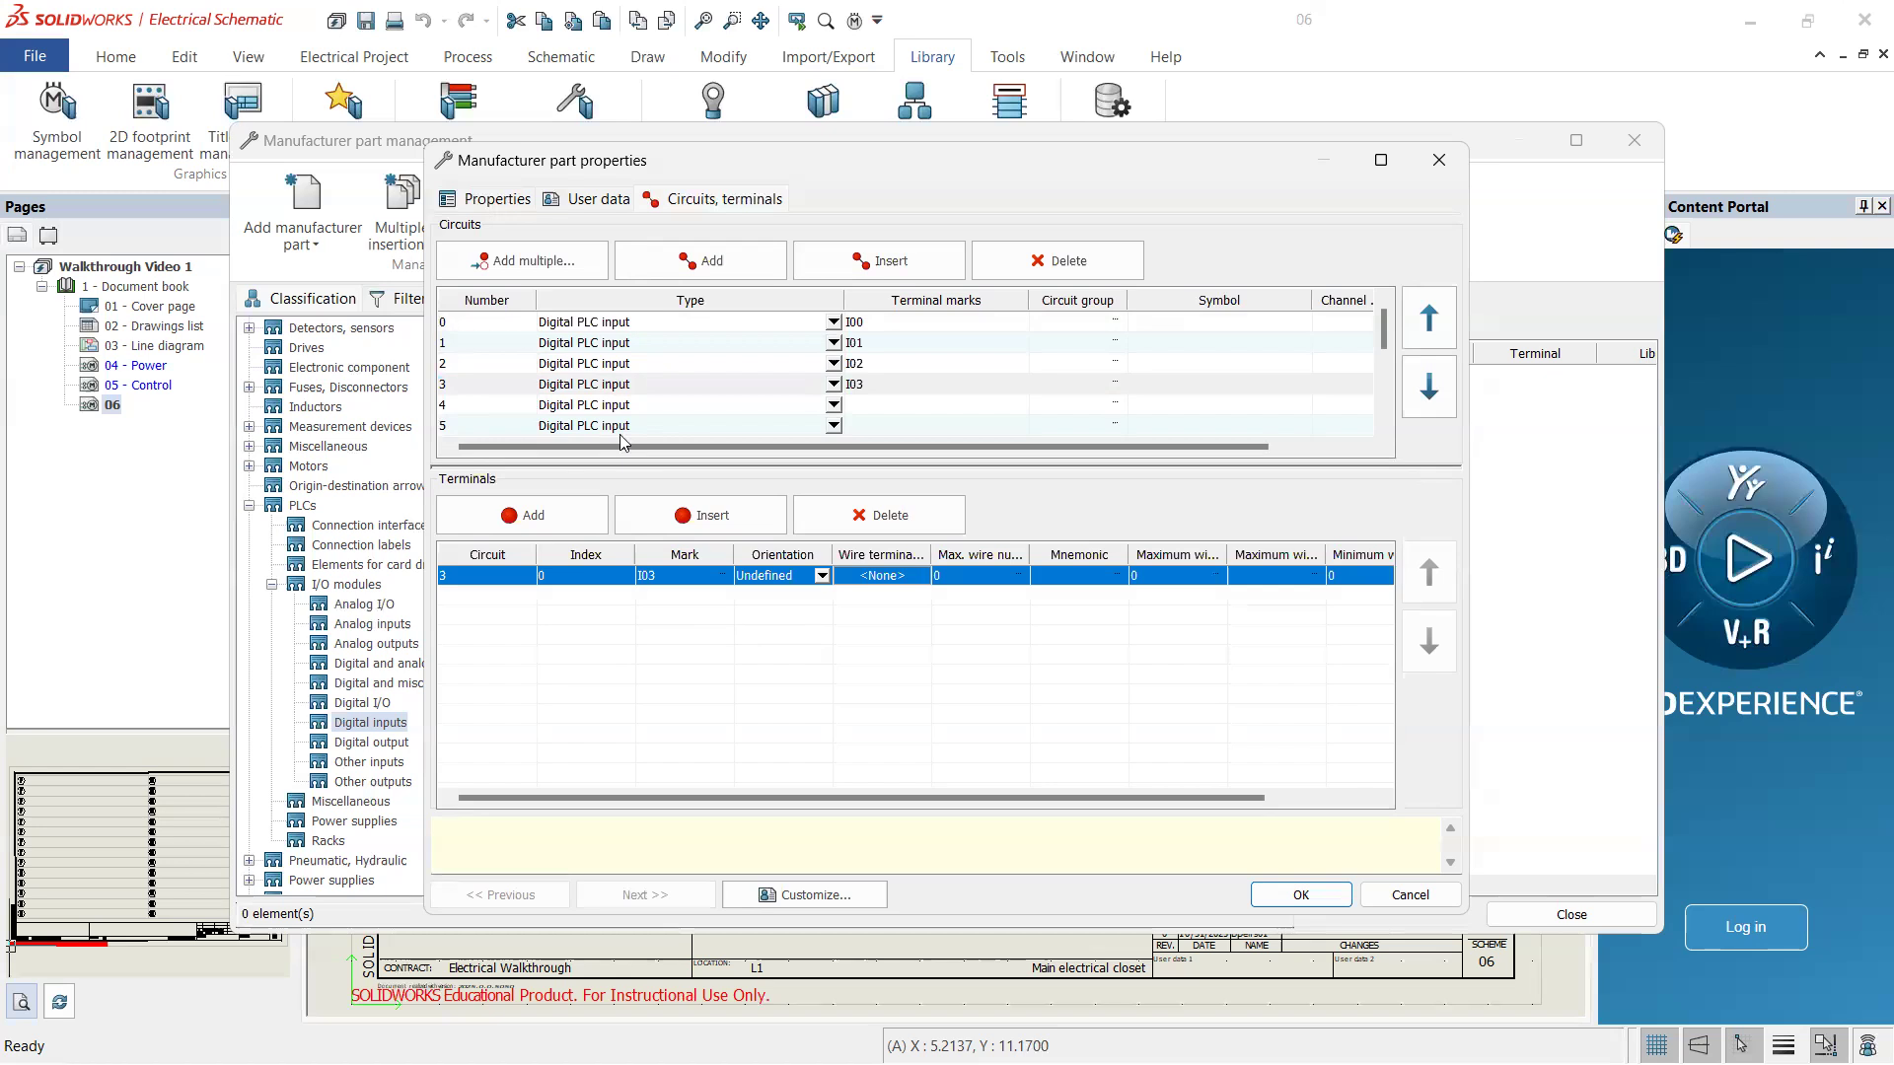
left_click(522, 406)
left_click(684, 577)
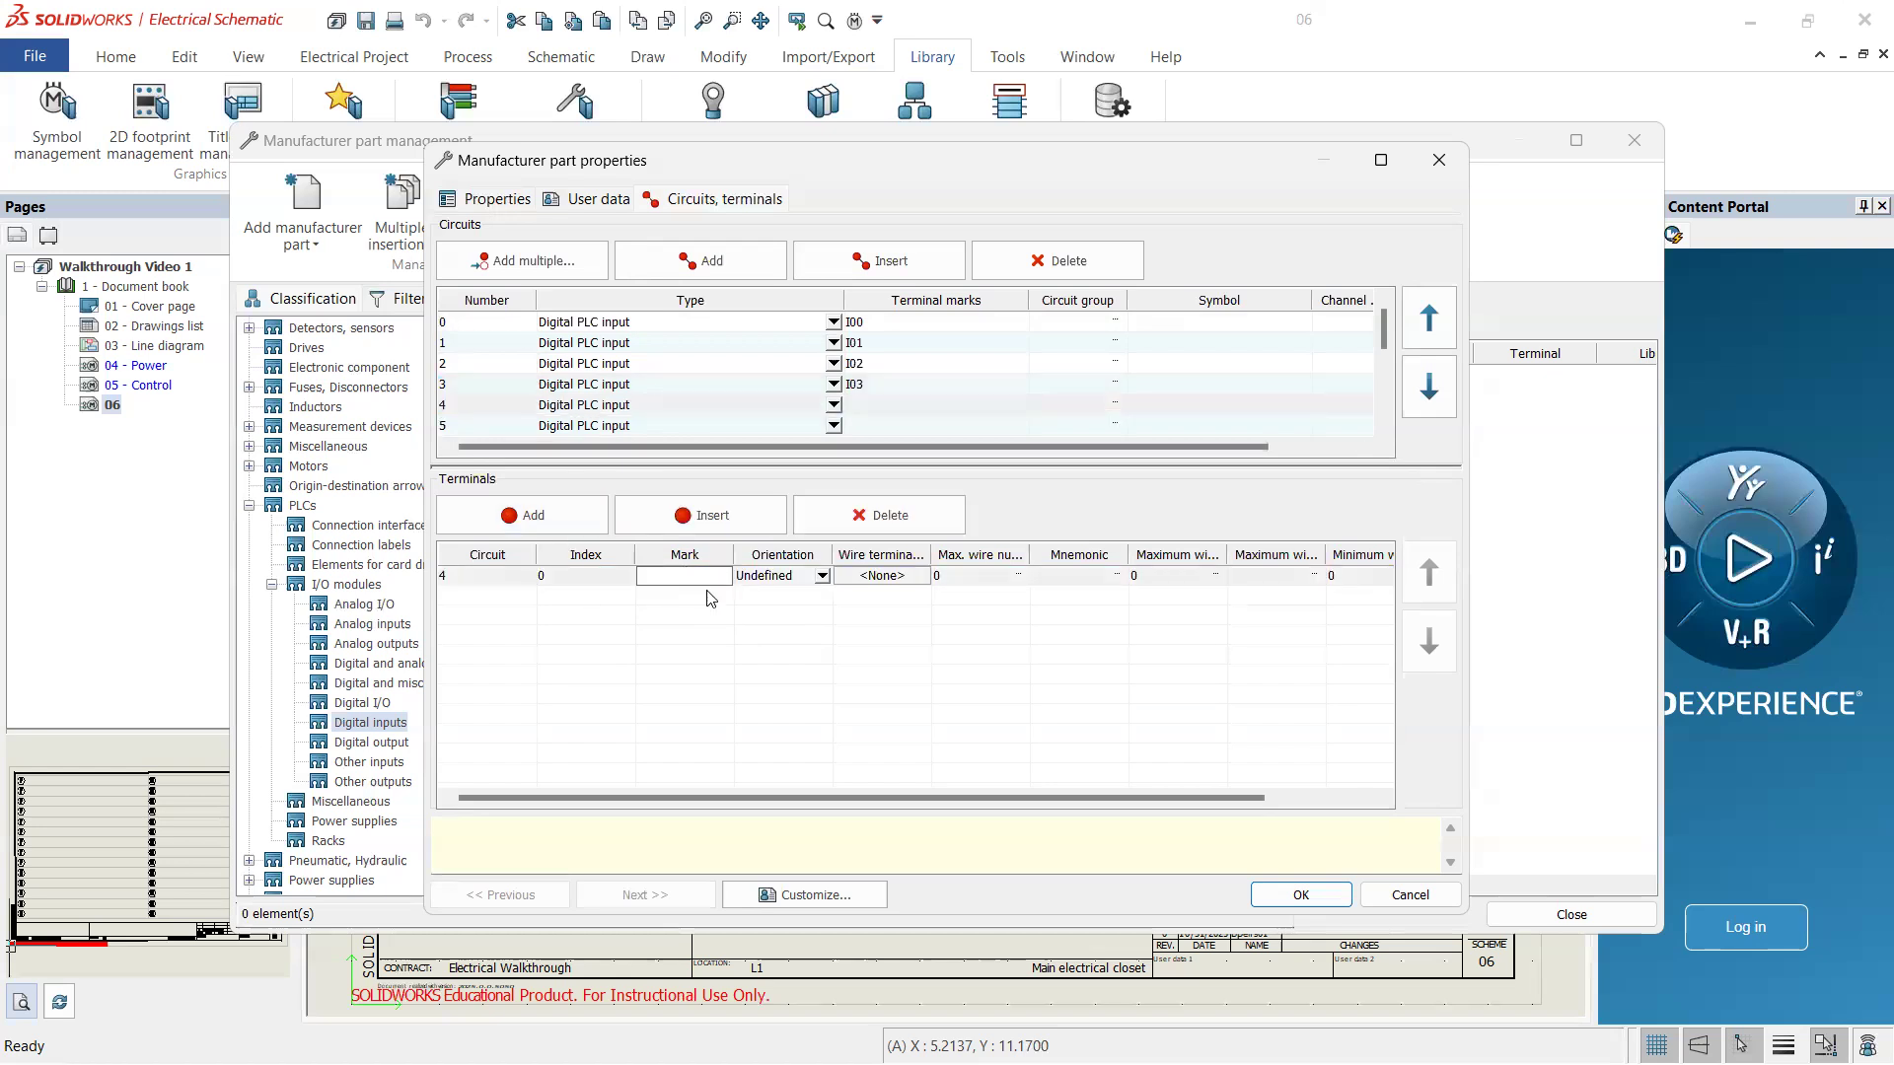
type("I04")
key("Return")
- Set the terminal marks of circuits 5 and 6 to I05 and I06
left_click(517, 427)
left_click(683, 577)
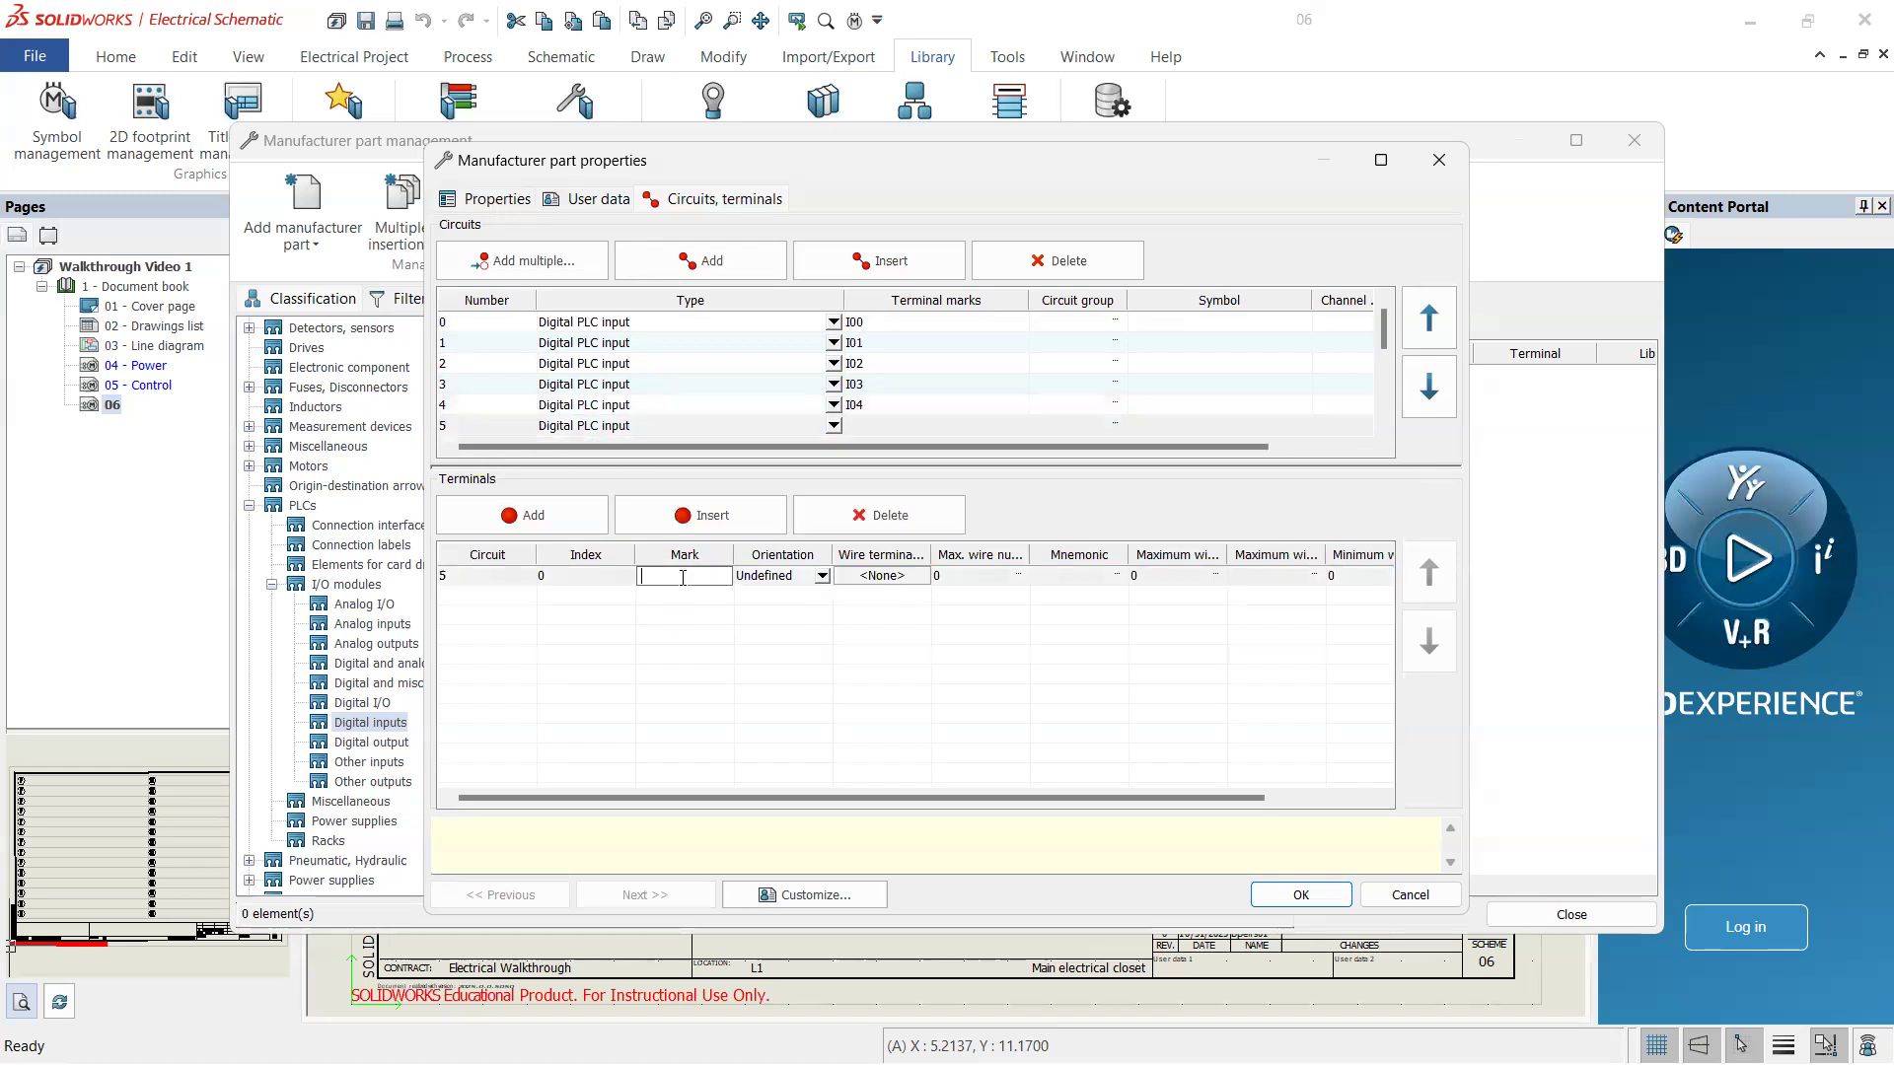
type("I05")
key("Return")
scroll(515, 422, "down", 1)
left_click(505, 392)
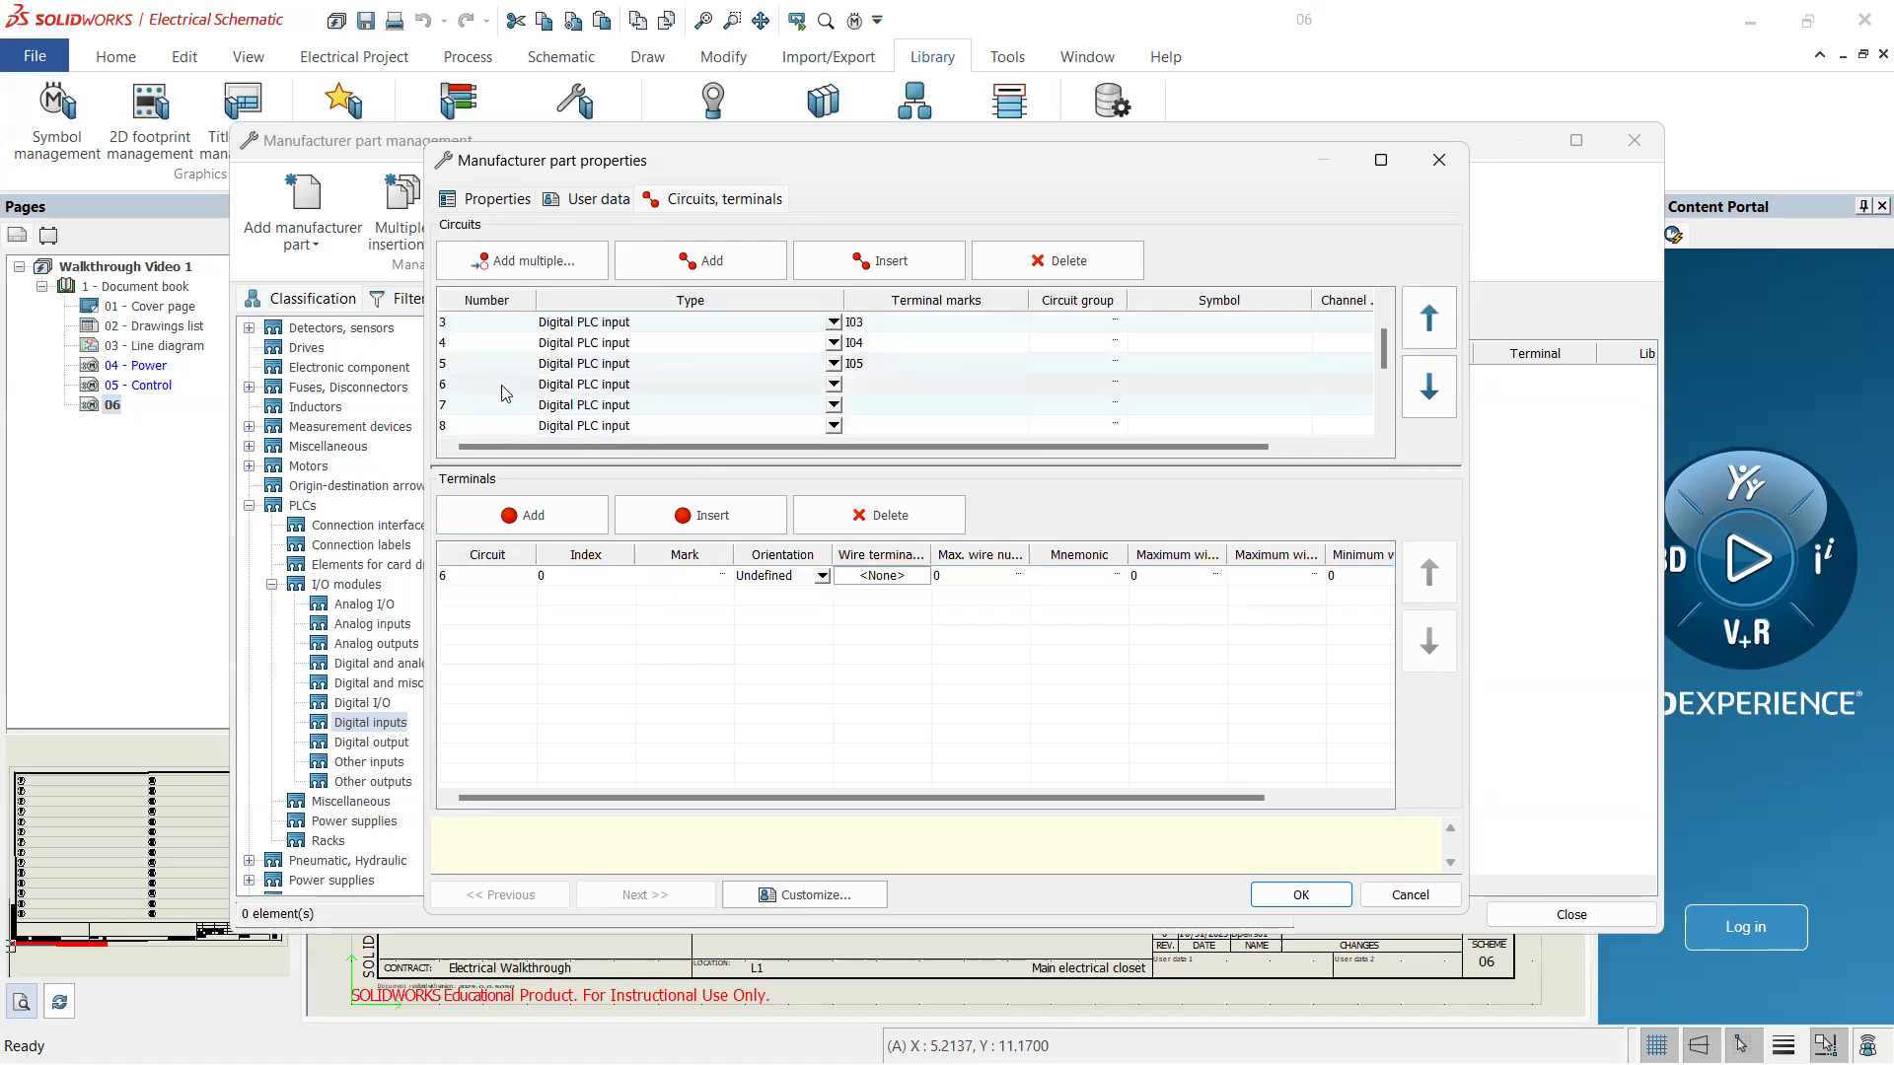
left_click(662, 577)
type("I06")
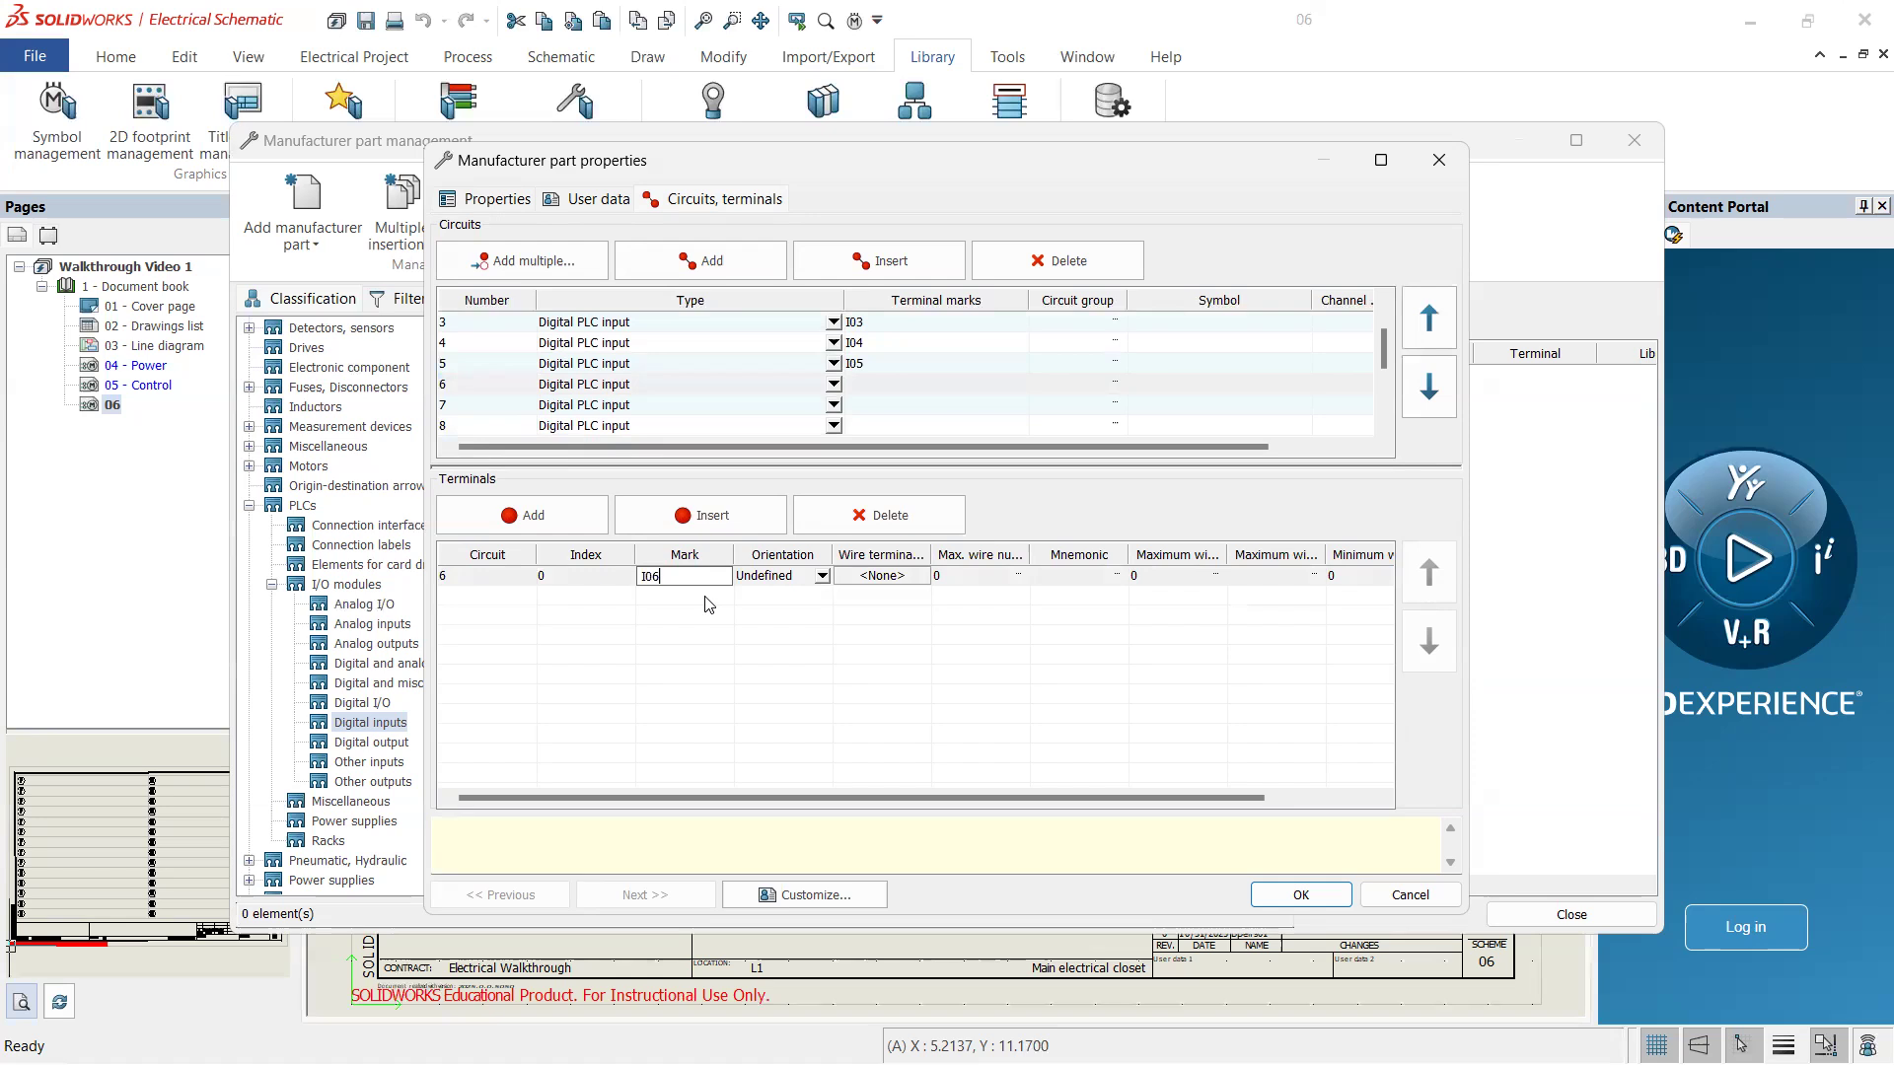
key("Return")
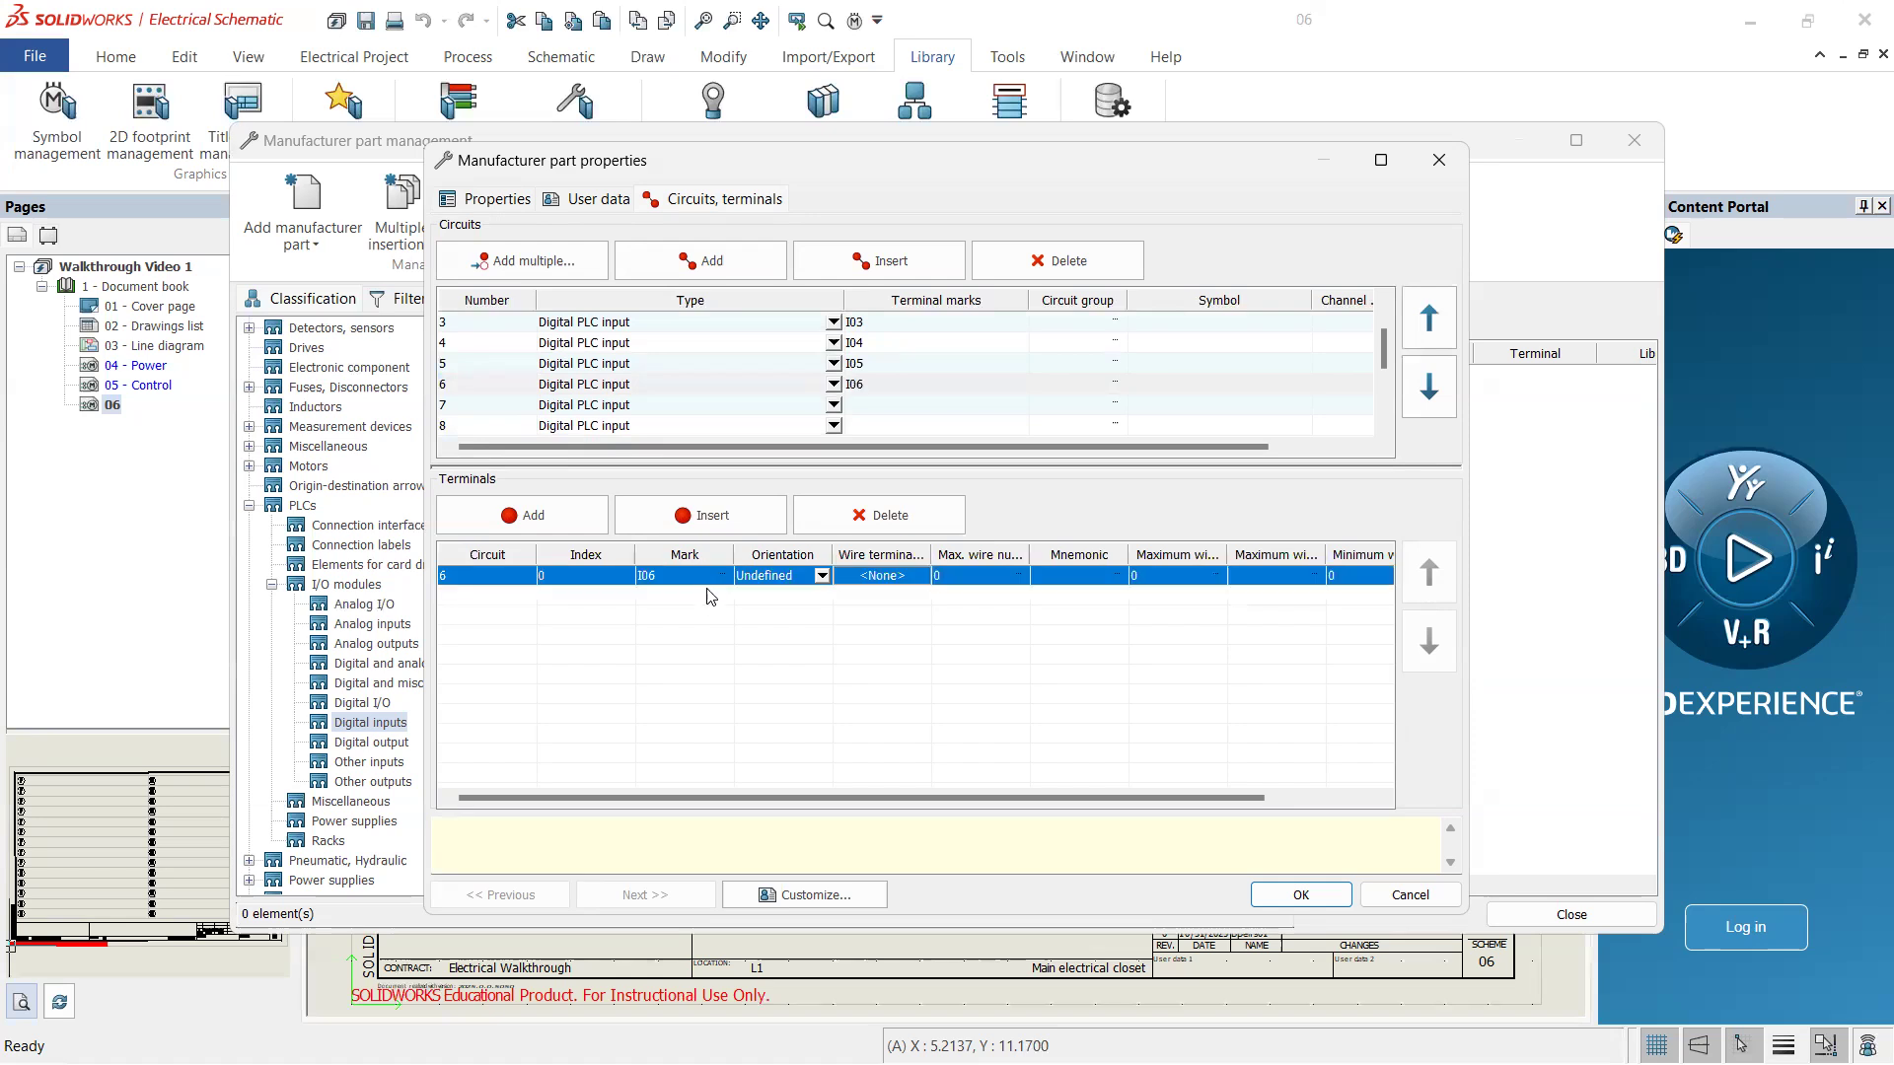
- Set the terminal marks of circuits 7 and 8 to I07 and I08
left_click(523, 406)
left_click(669, 578)
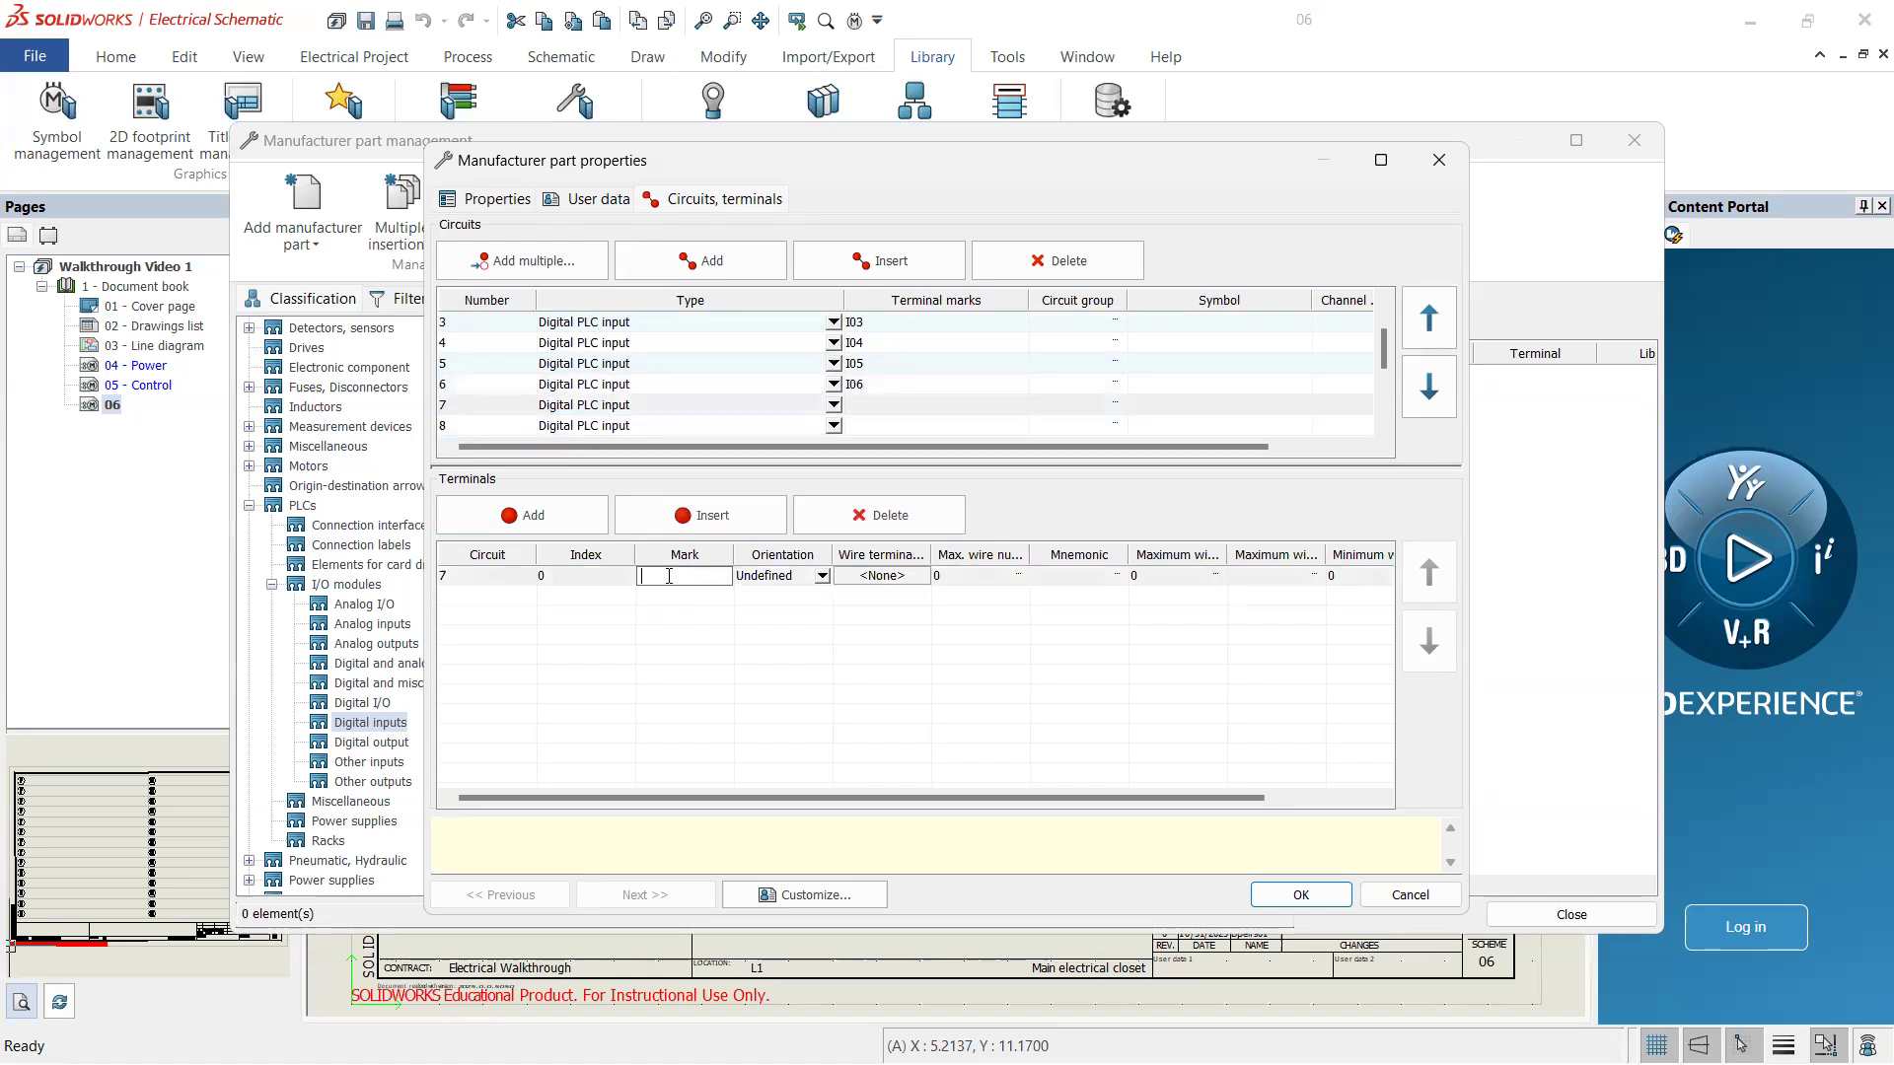
type("I07")
key("Return")
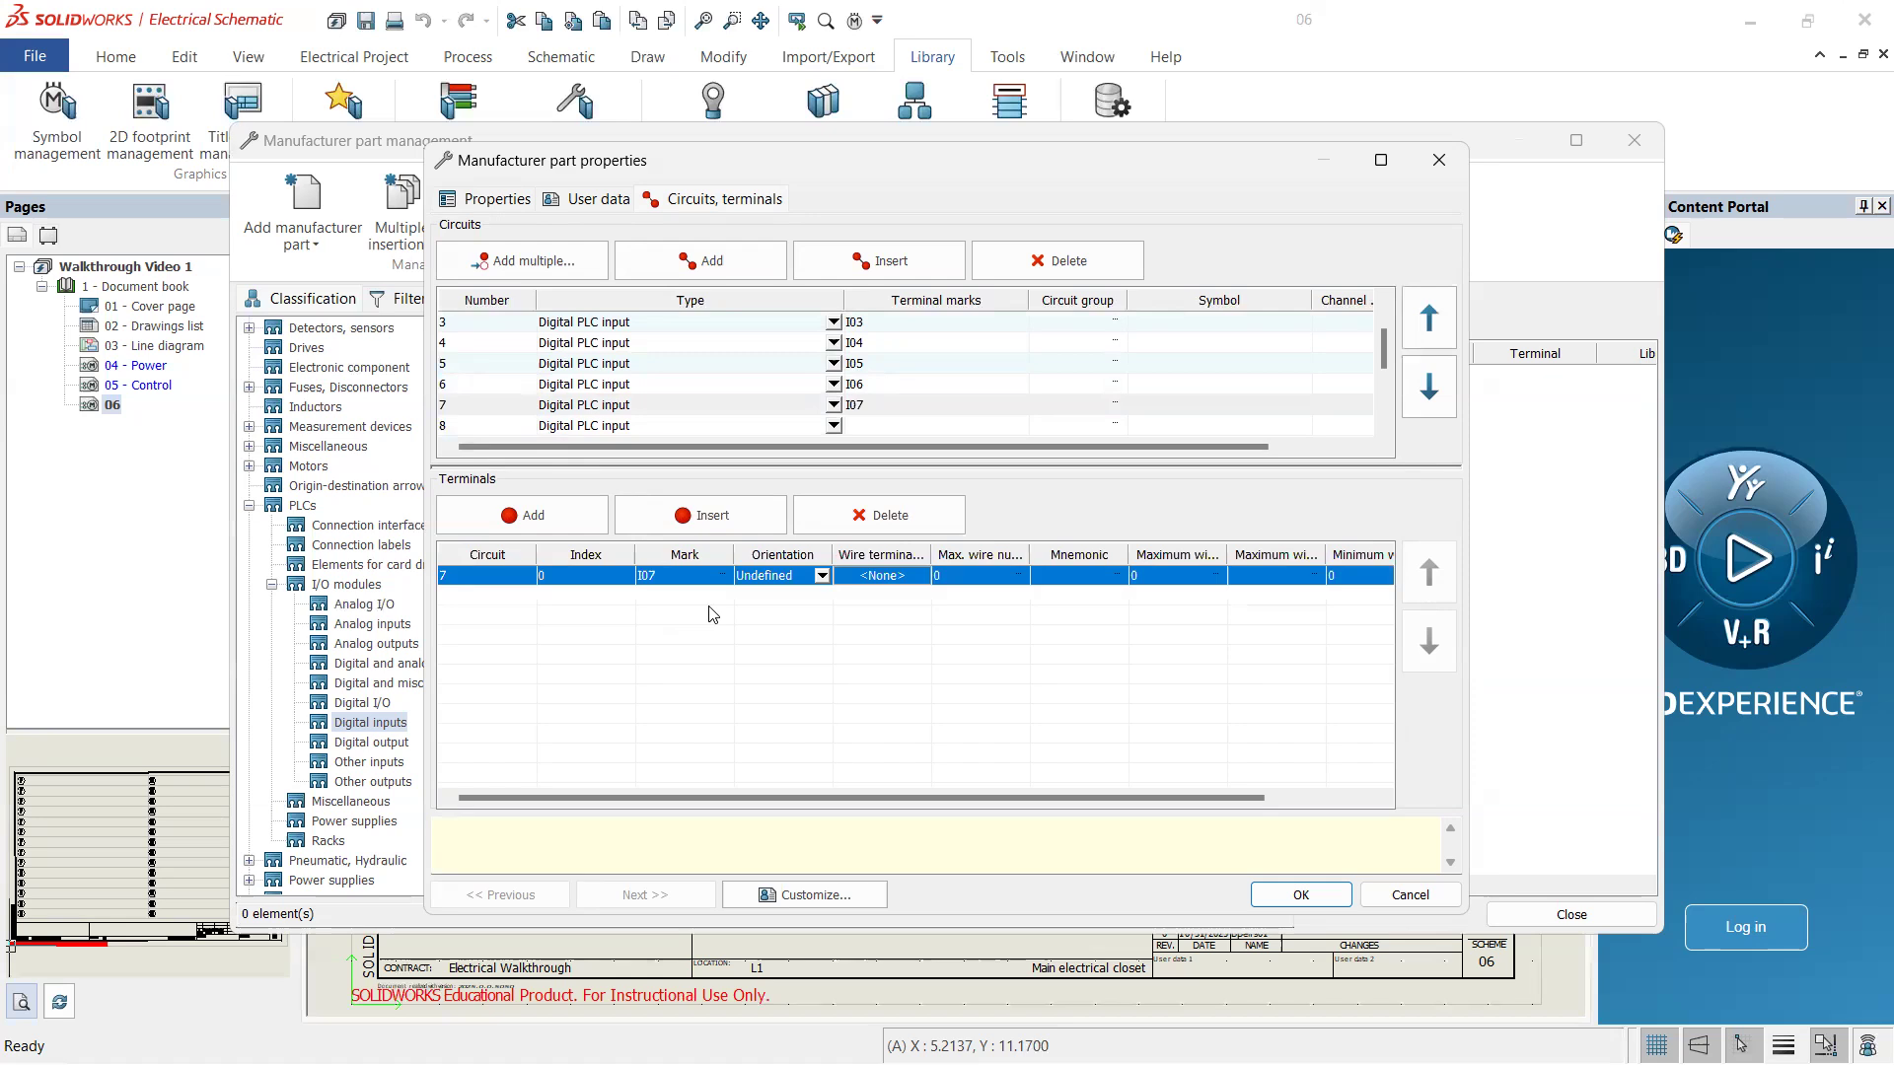
left_click(493, 426)
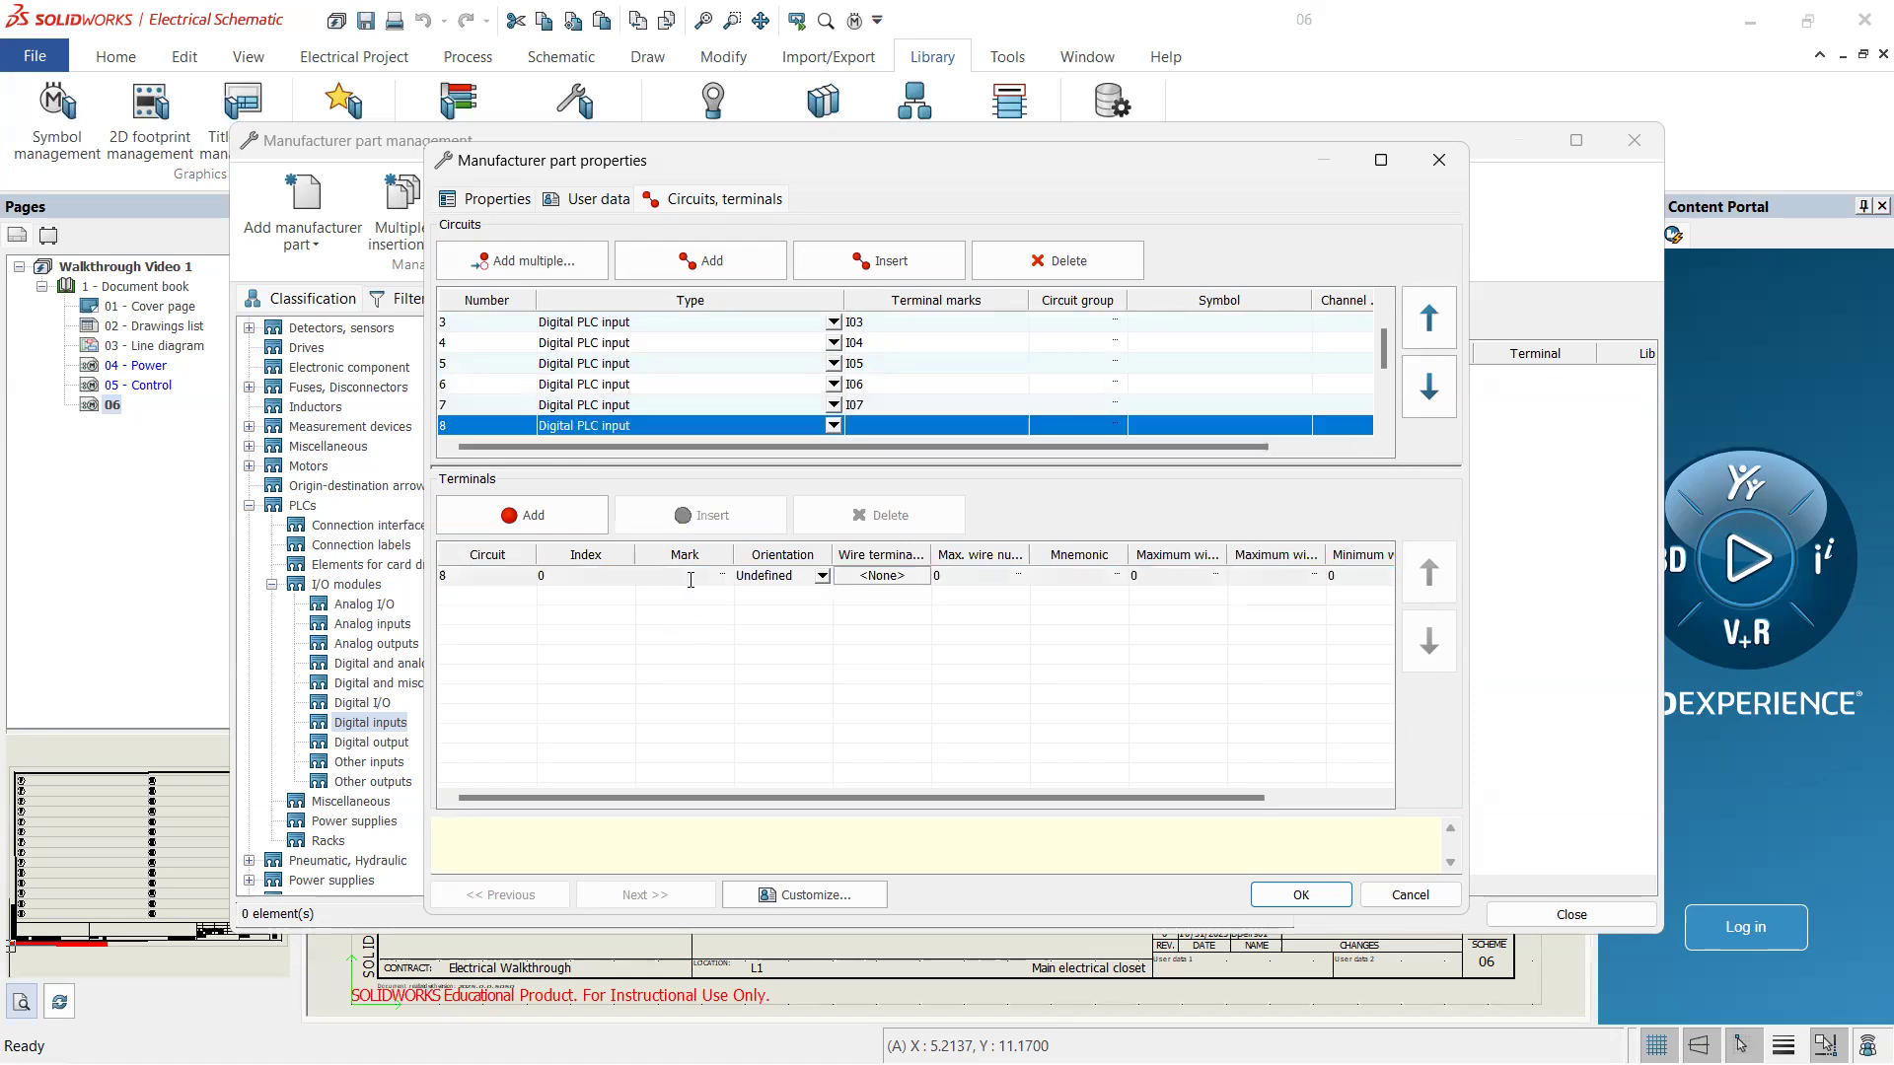
left_click(693, 578)
type("I0")
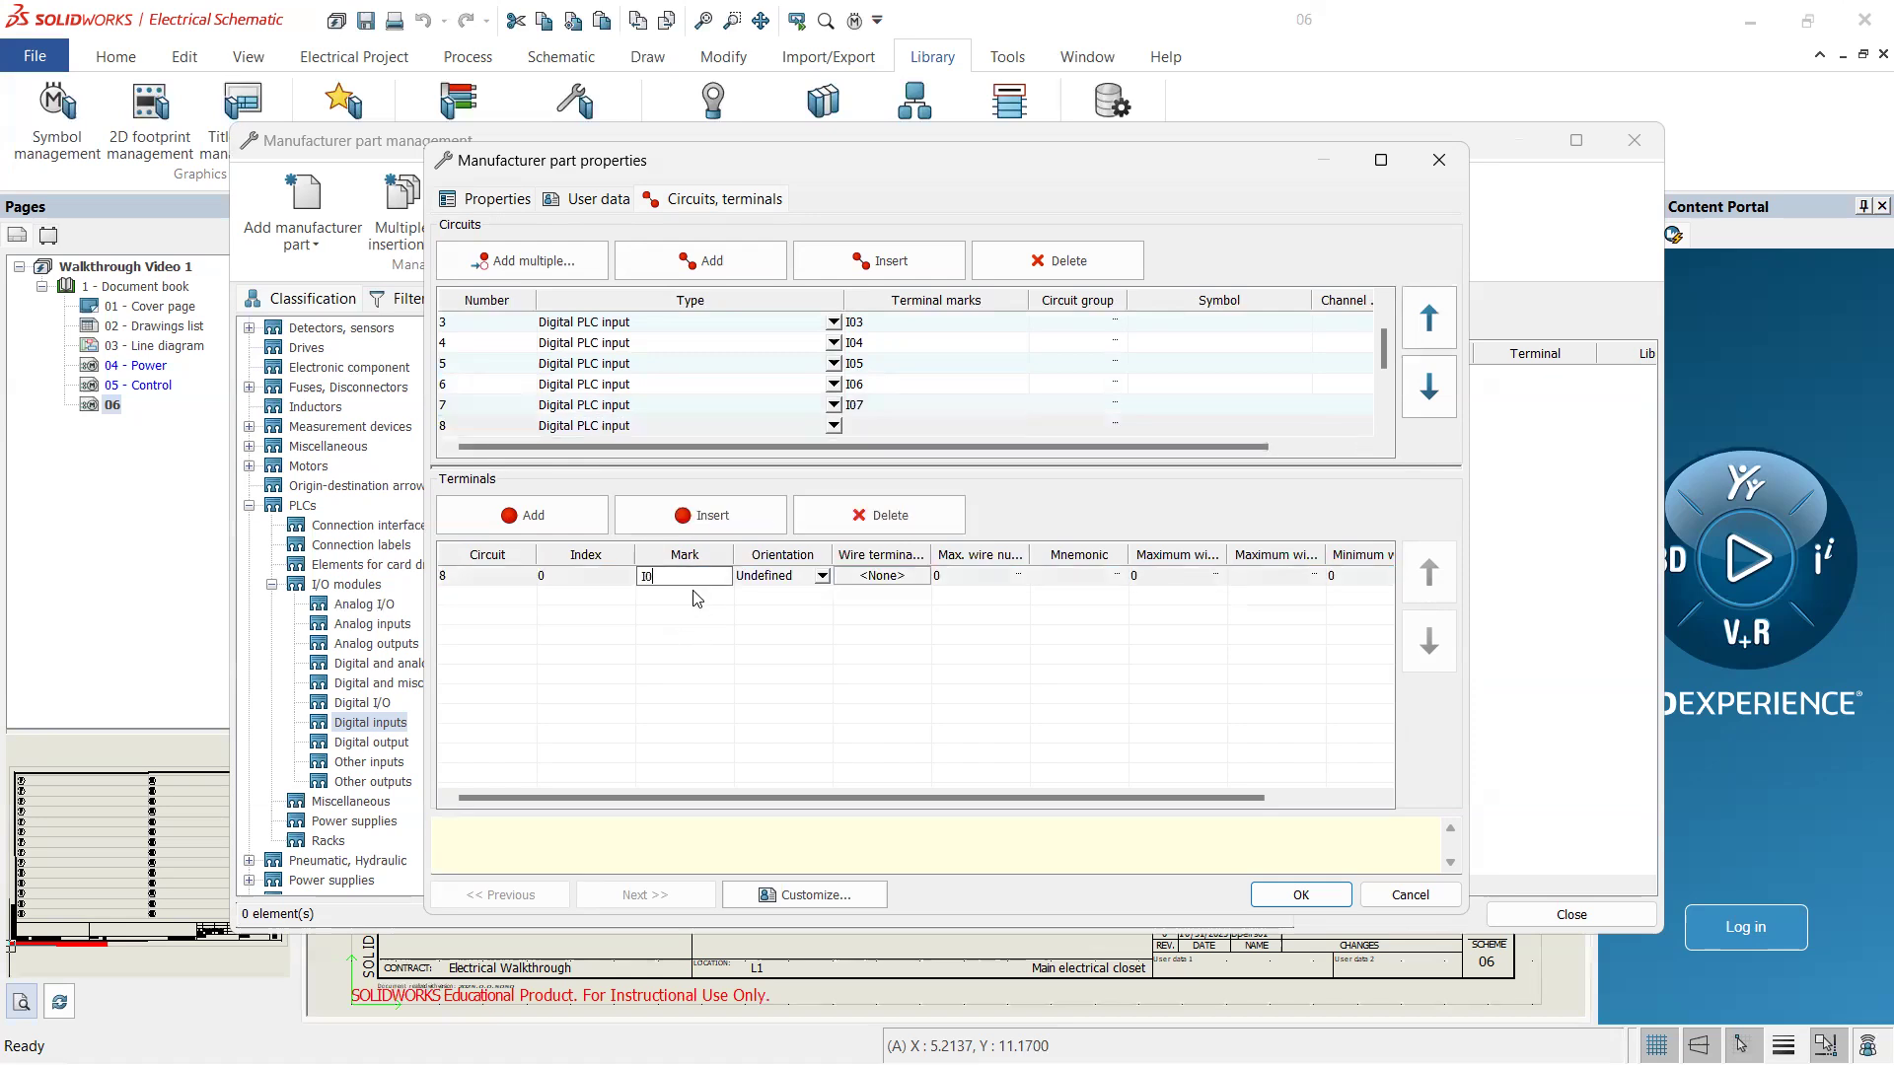
type("8")
key("Return")
- Set the terminal marks of circuits 9 and 10 to I09 and I10
scroll(584, 409, "down", 1)
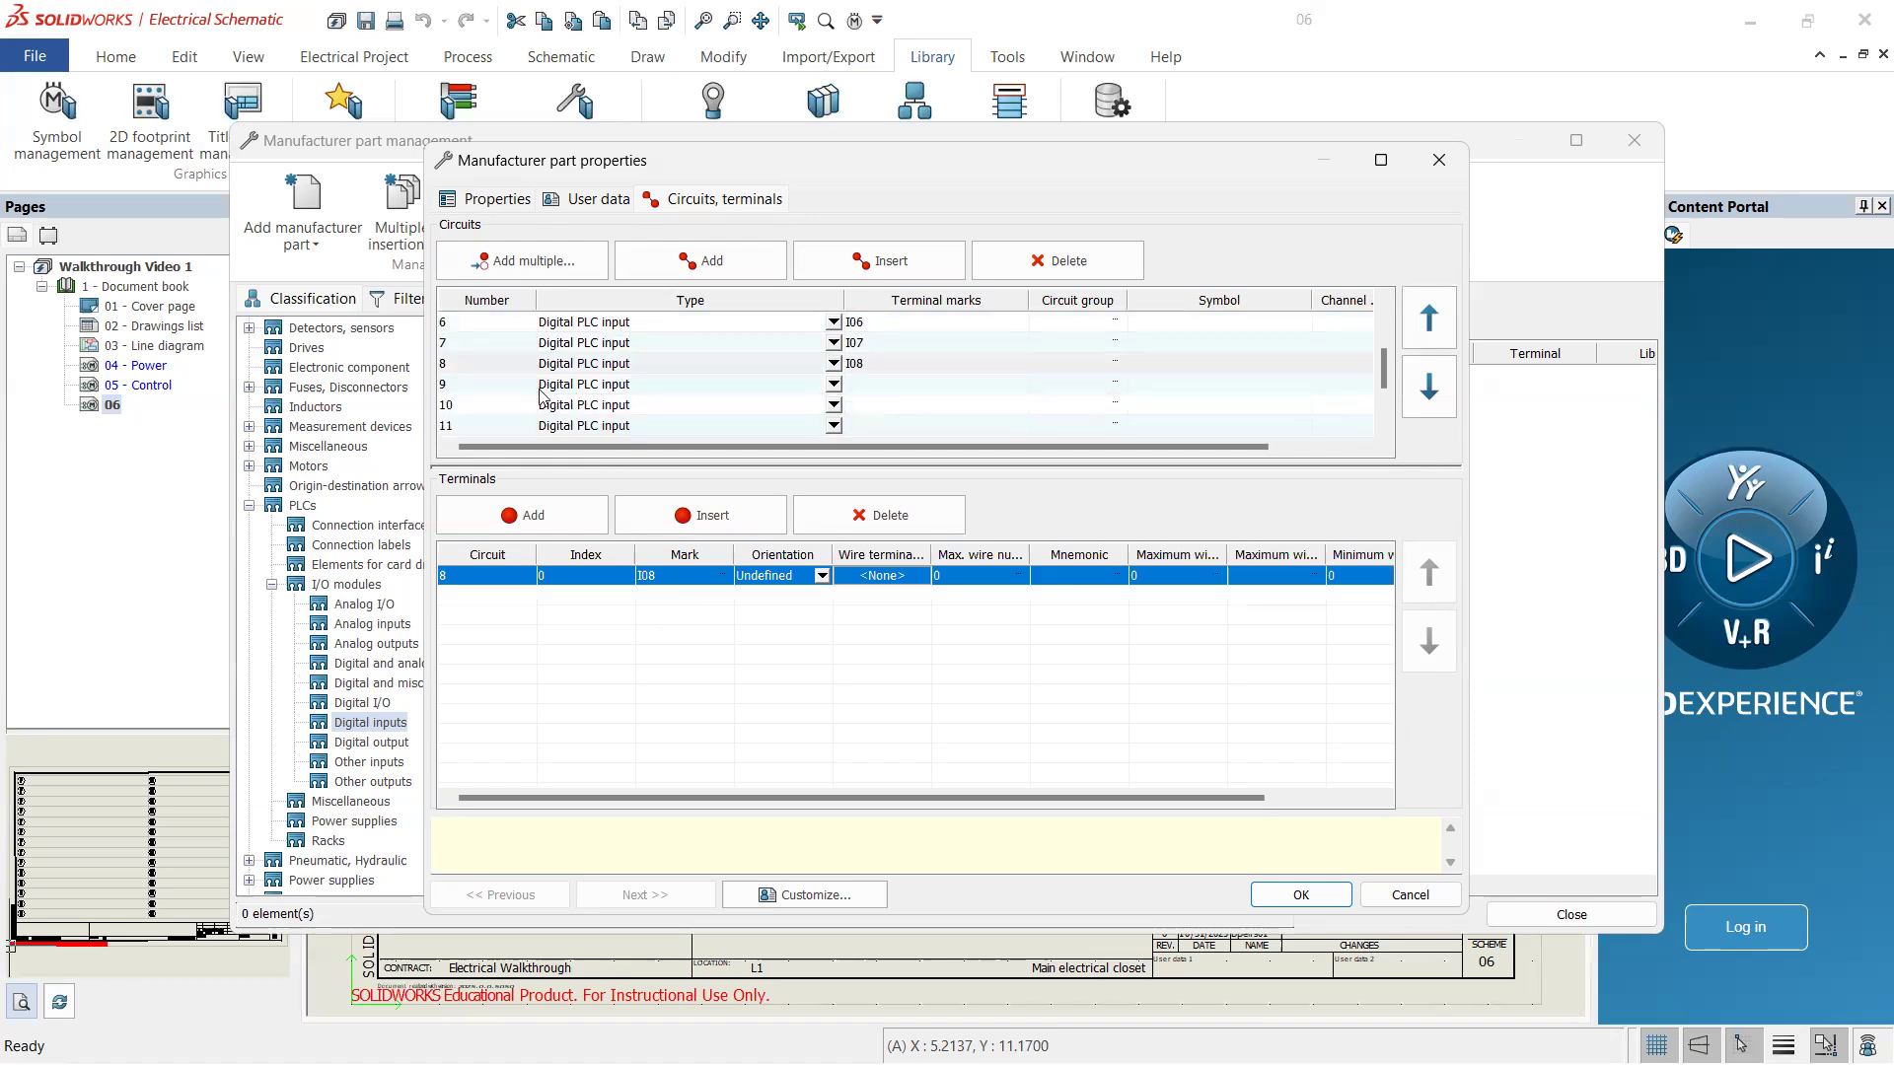
left_click(531, 389)
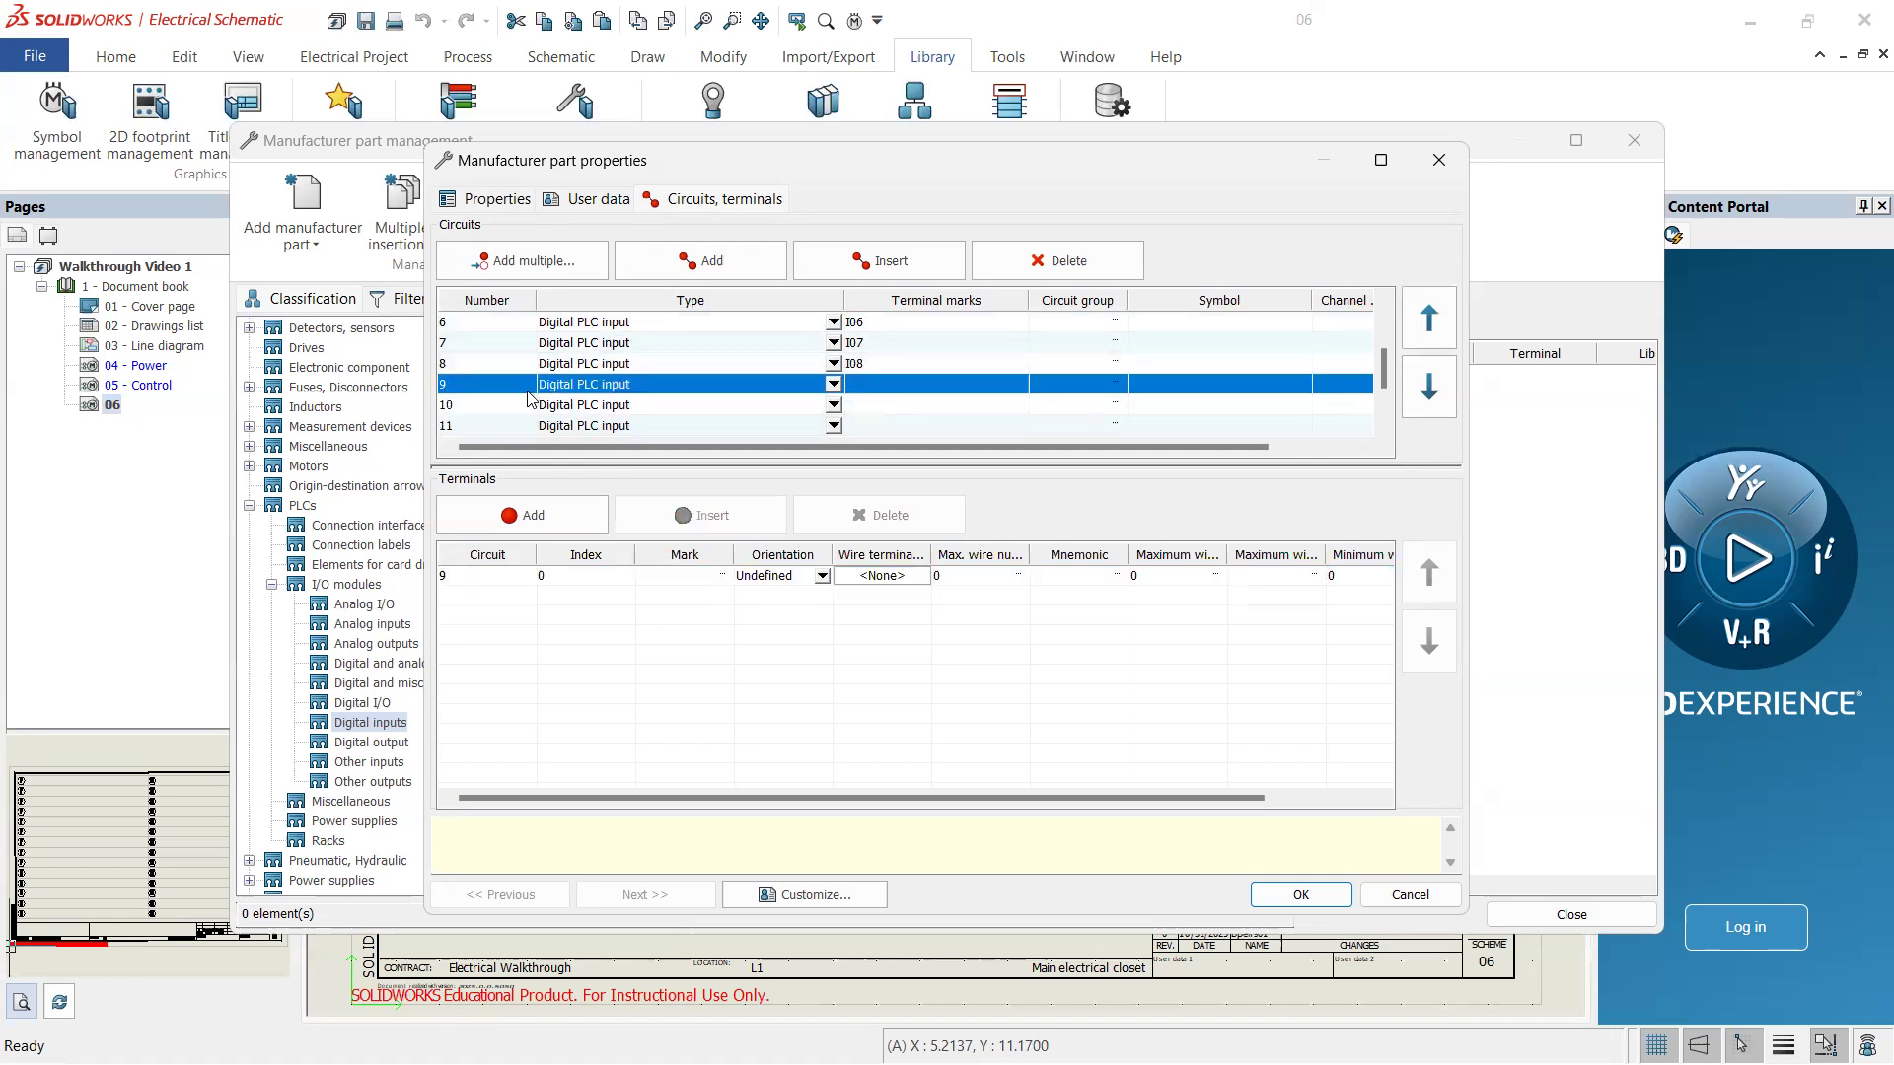
left_click(695, 576)
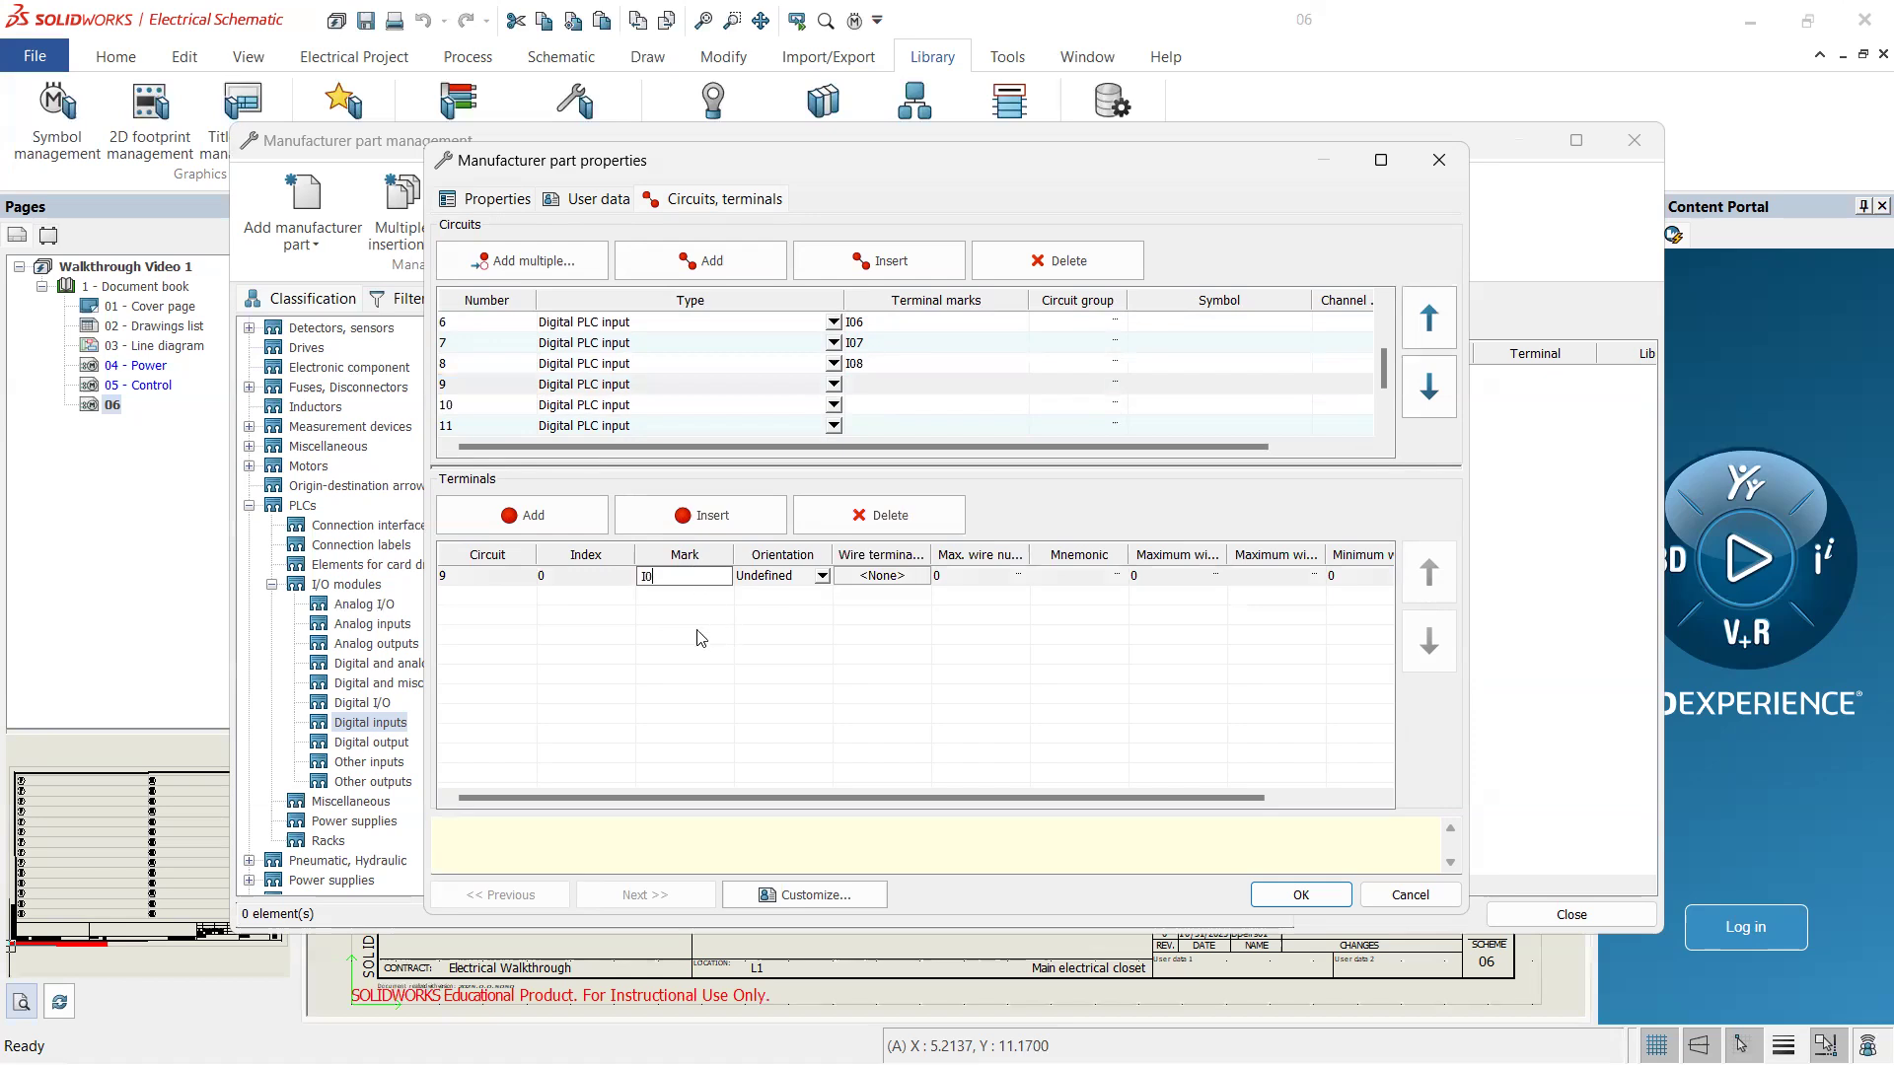
type("I09")
key("Return")
left_click(465, 406)
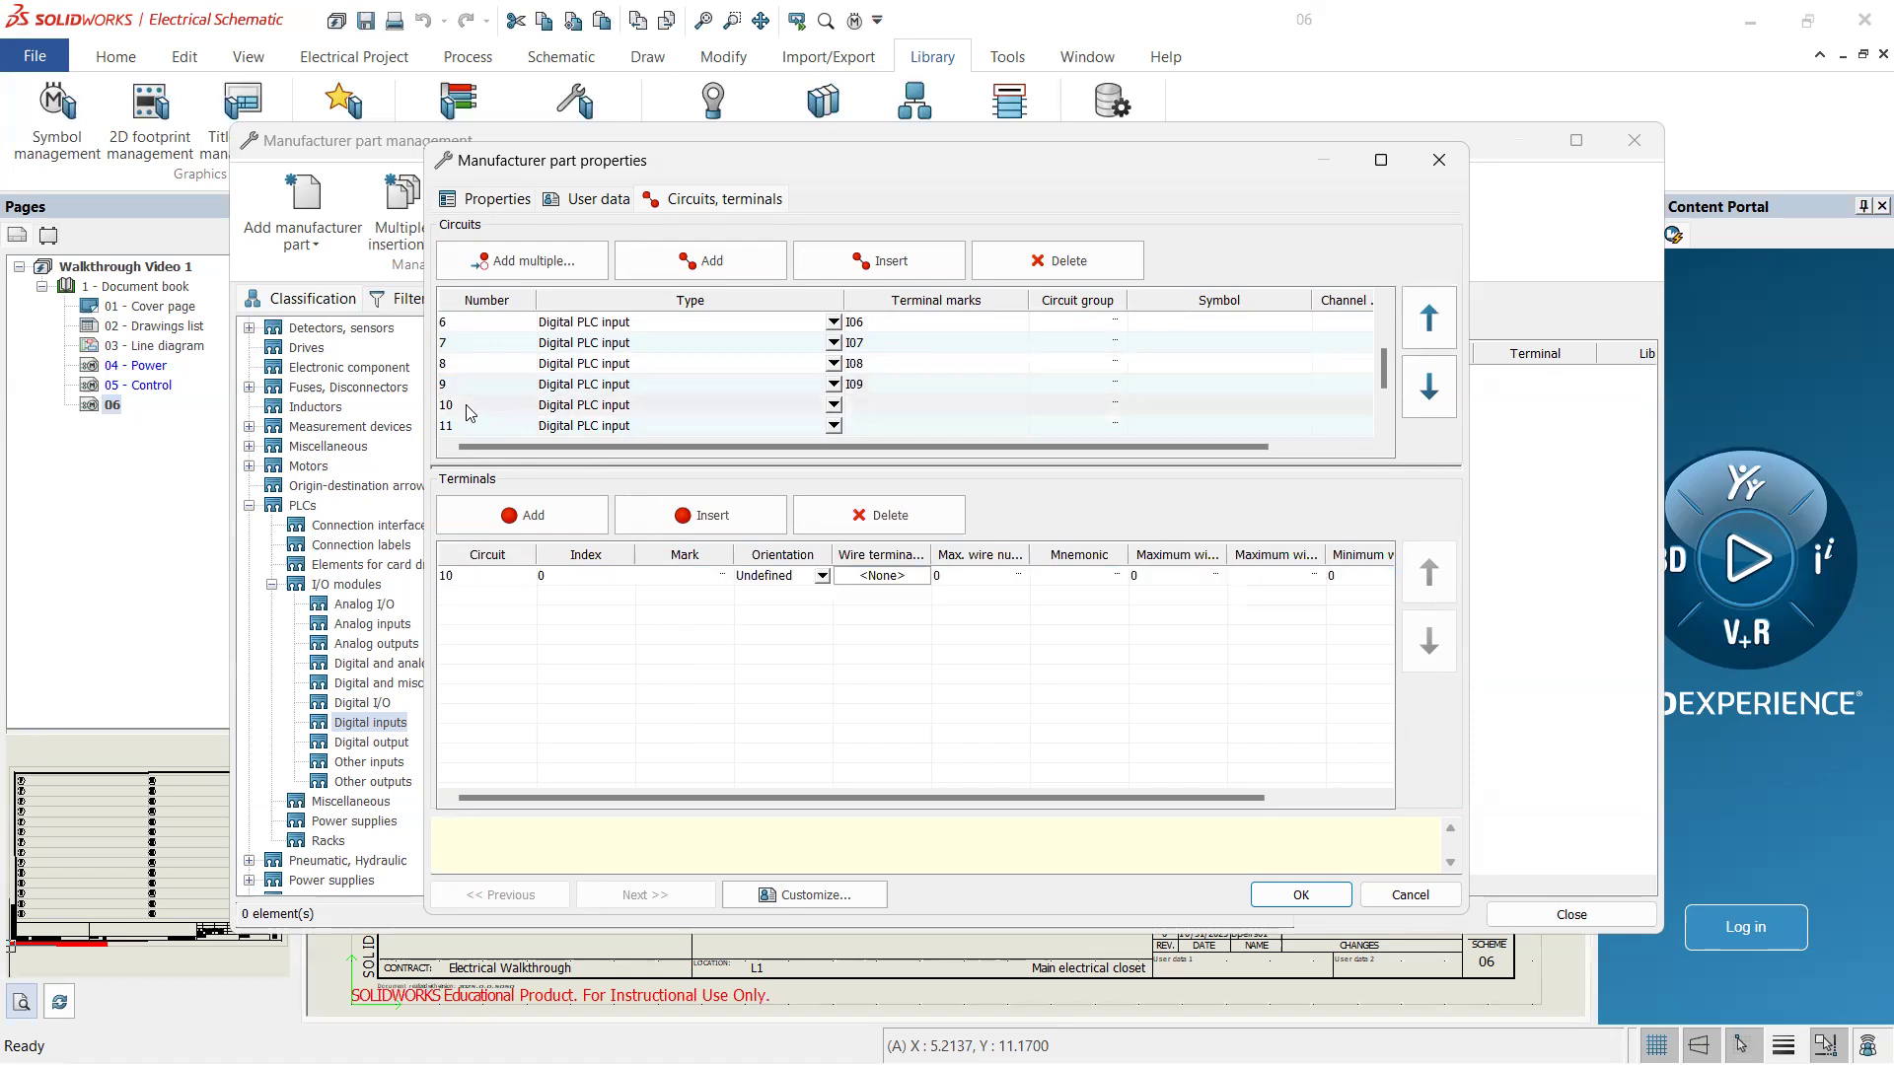
left_click(667, 577)
type("I0")
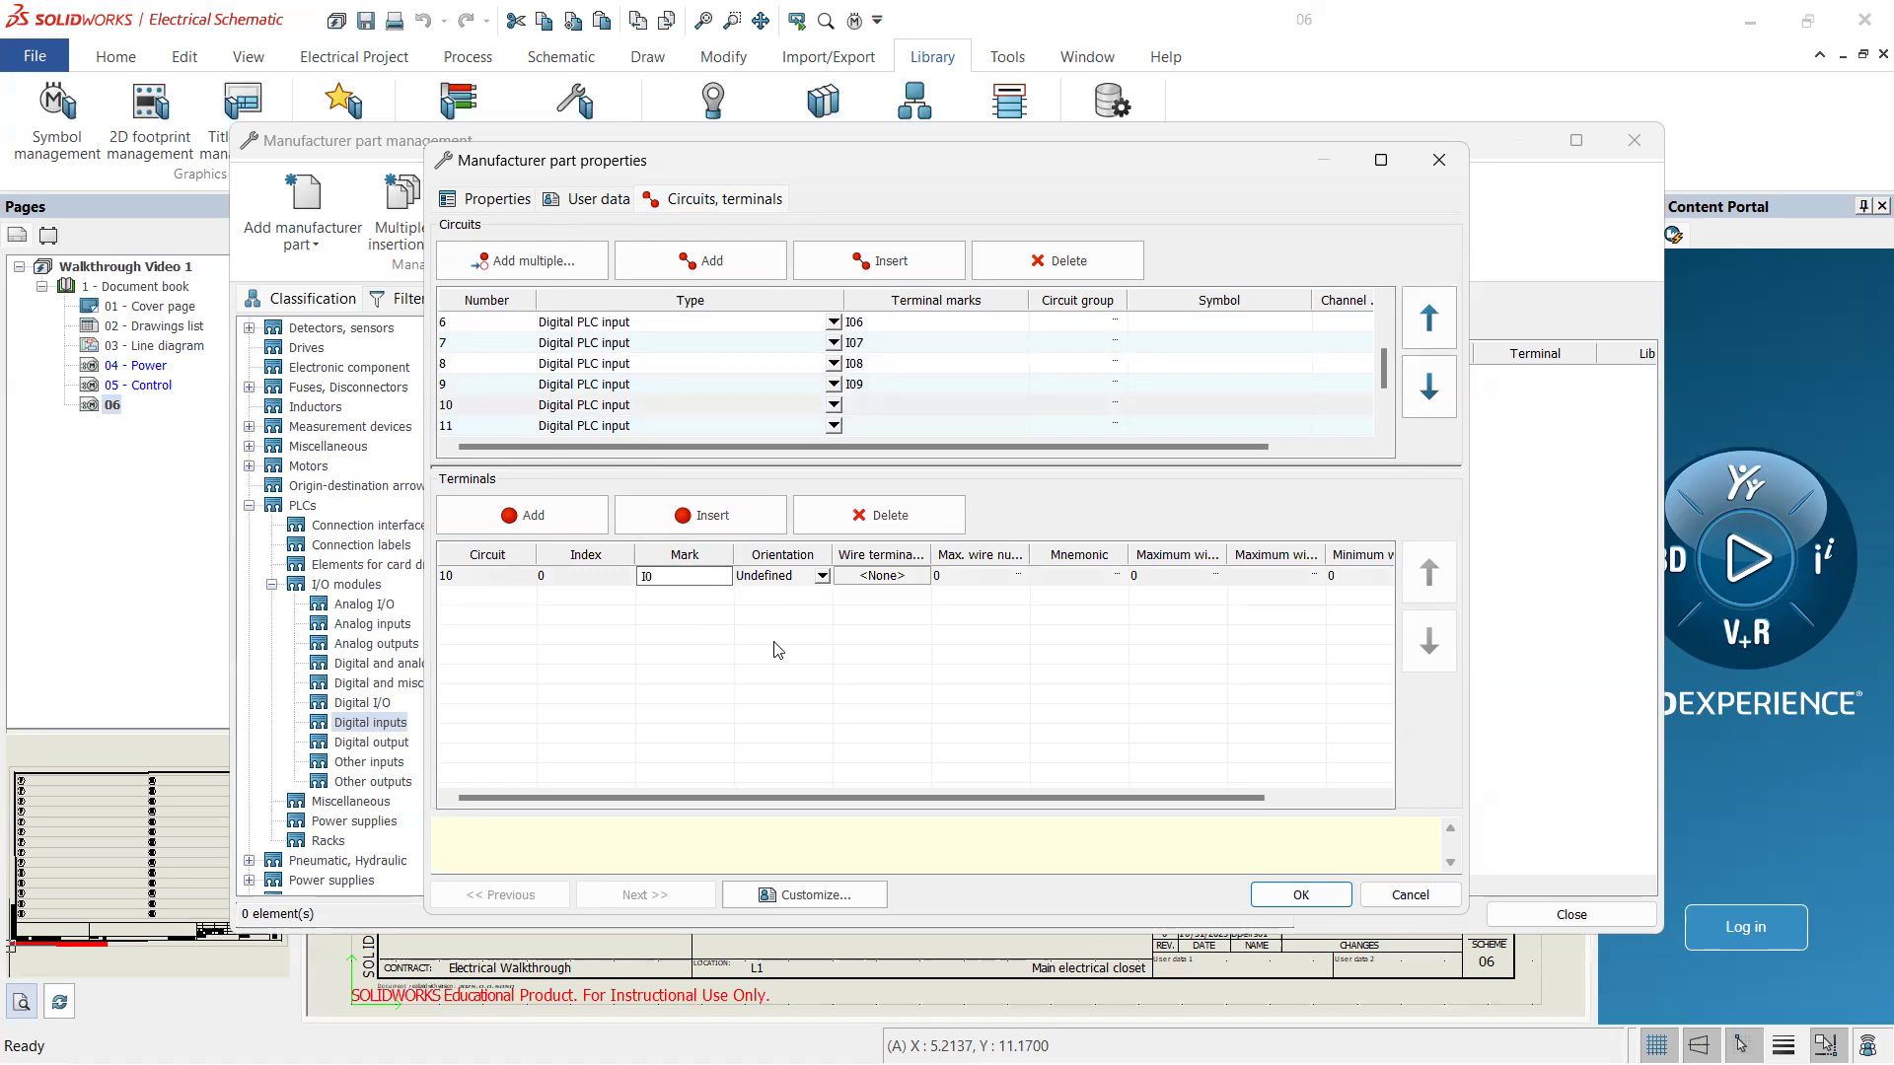
type("10")
key("Return")
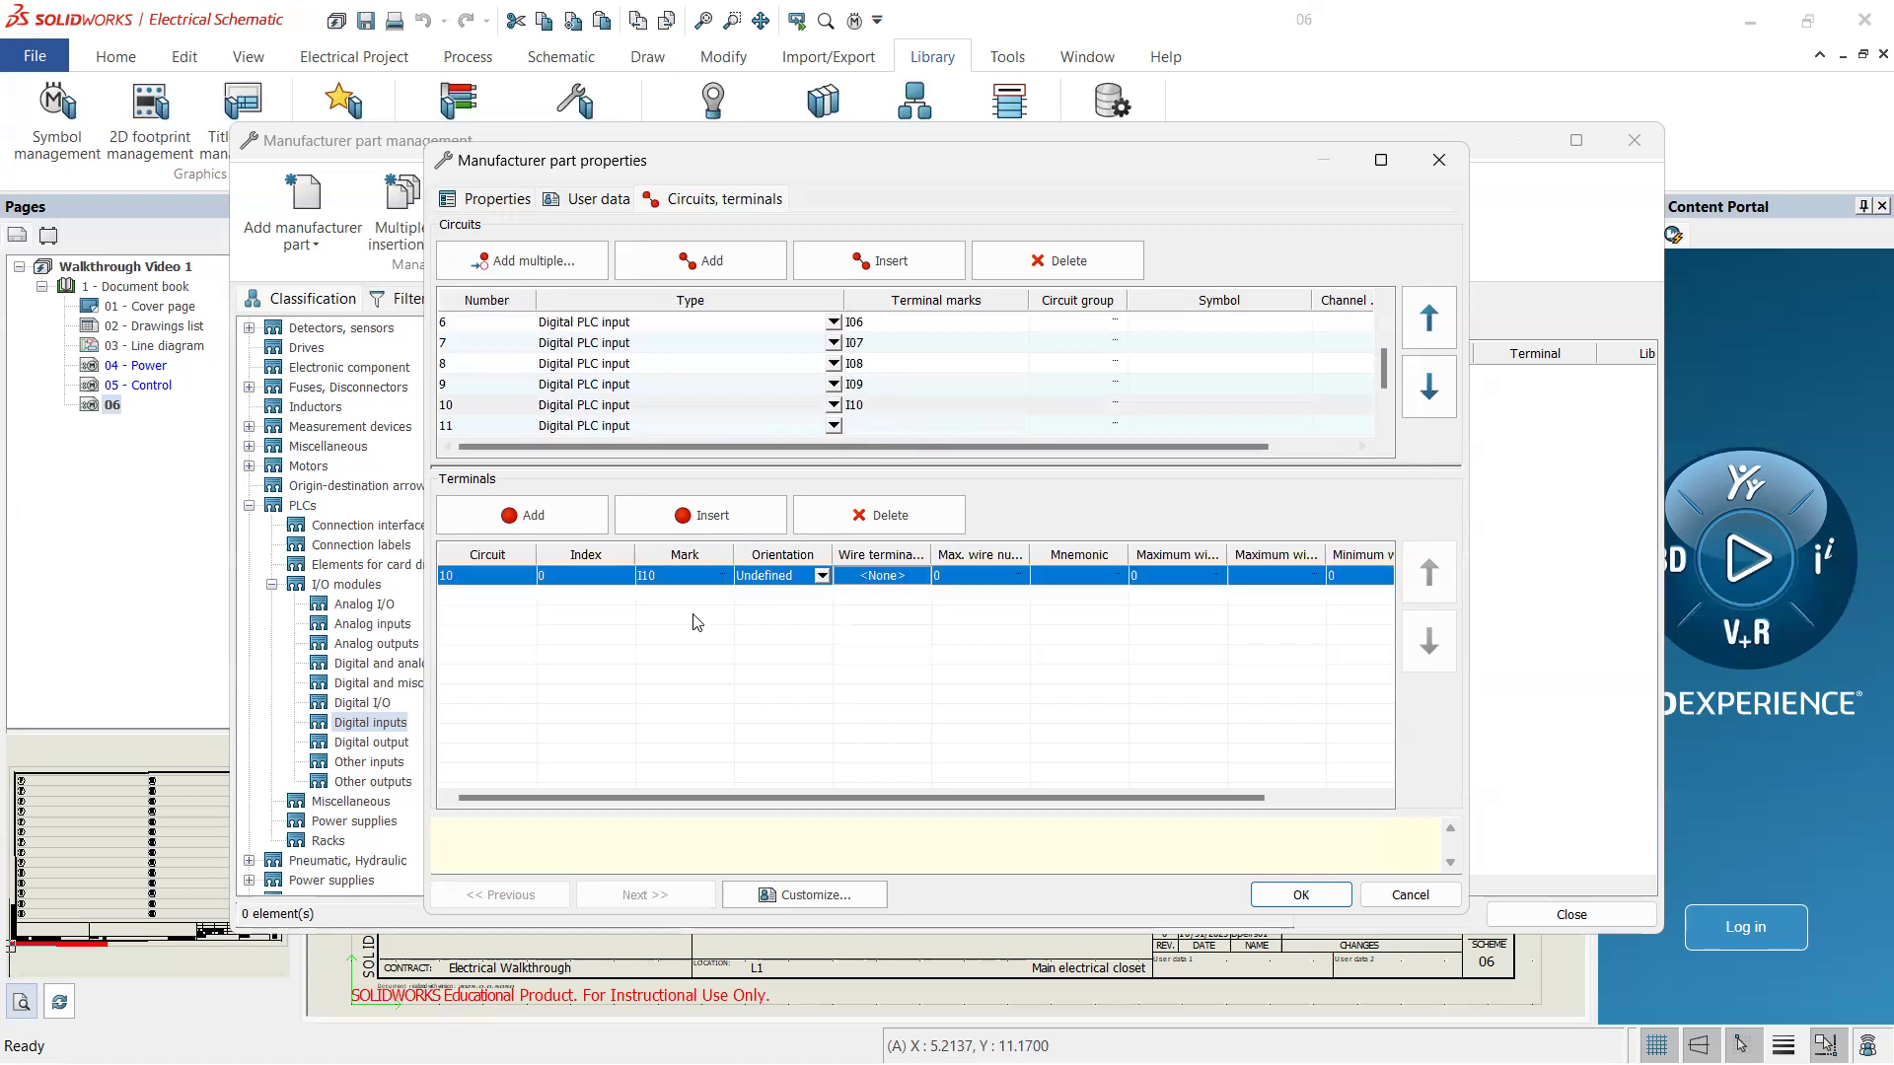
left_click(642, 577)
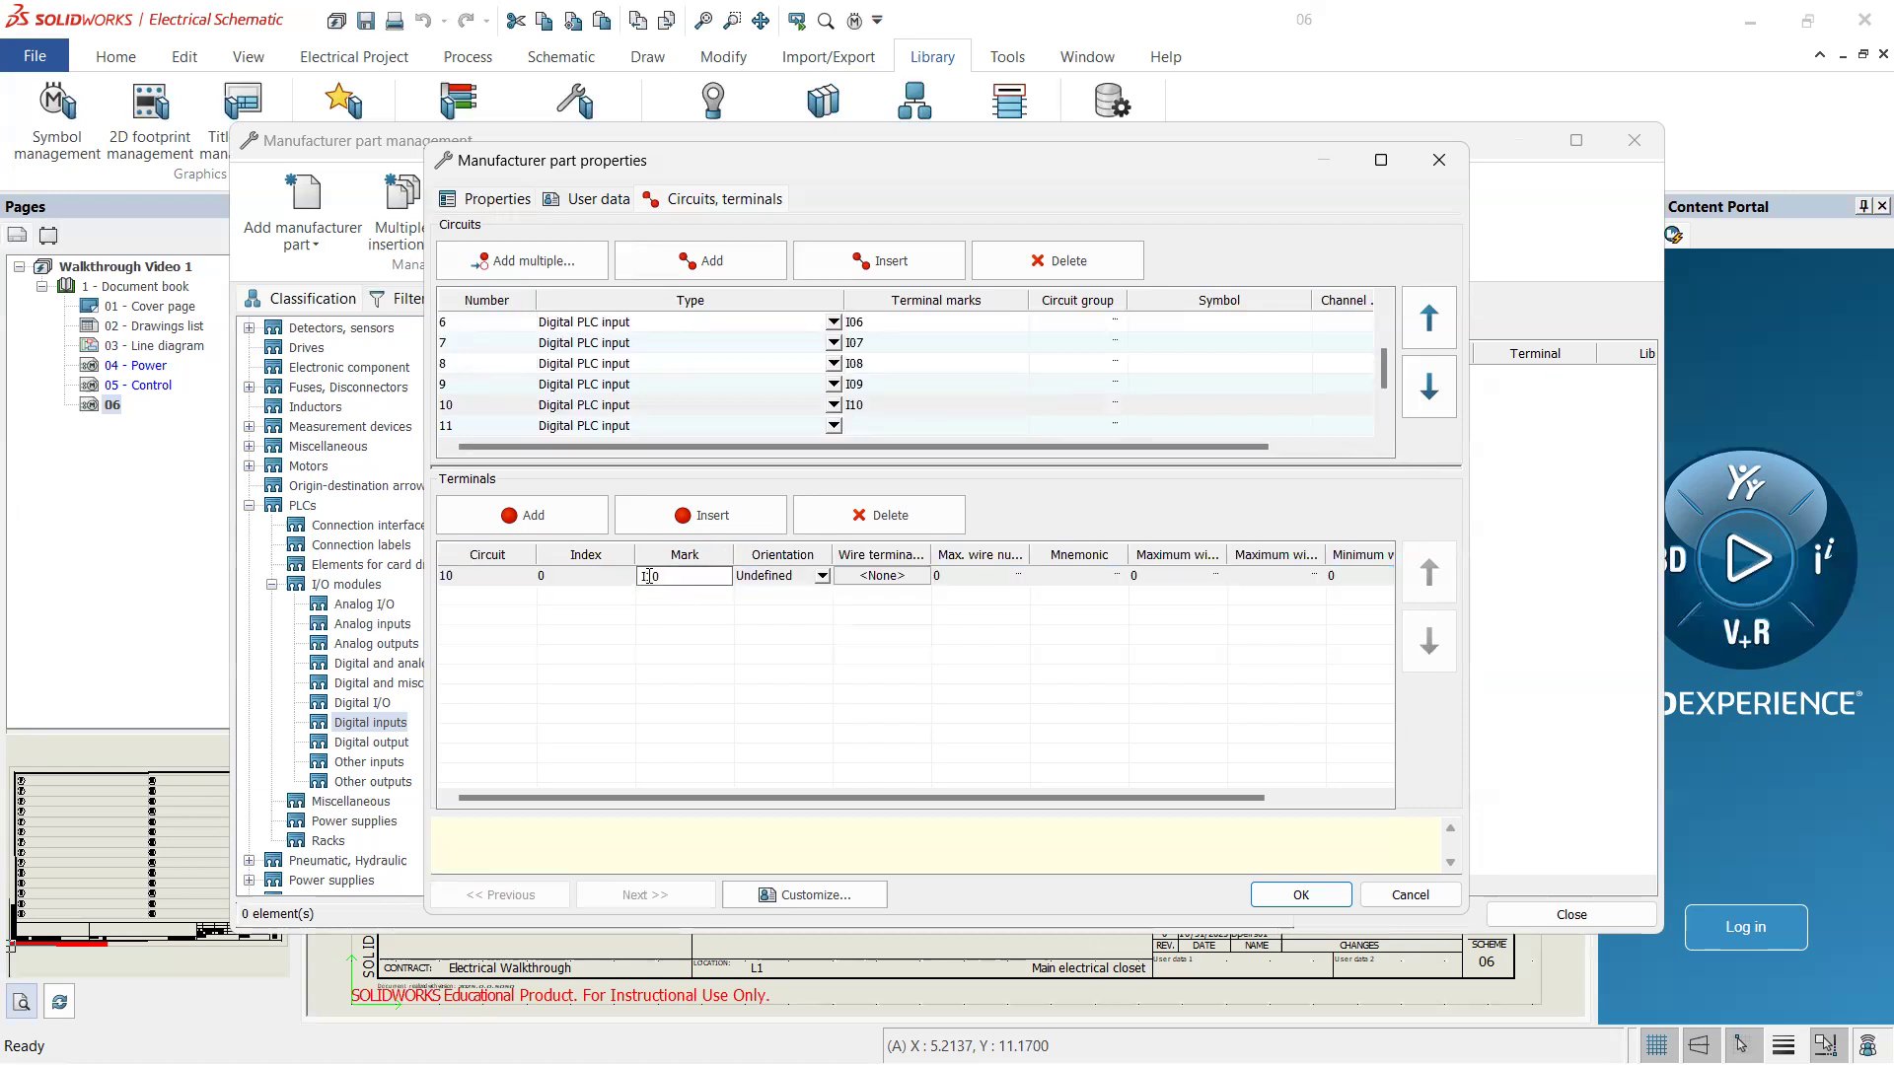
- Set the terminal marks of circuits 11 and 12 to I11 and I12
left_click(509, 425)
left_click(669, 576)
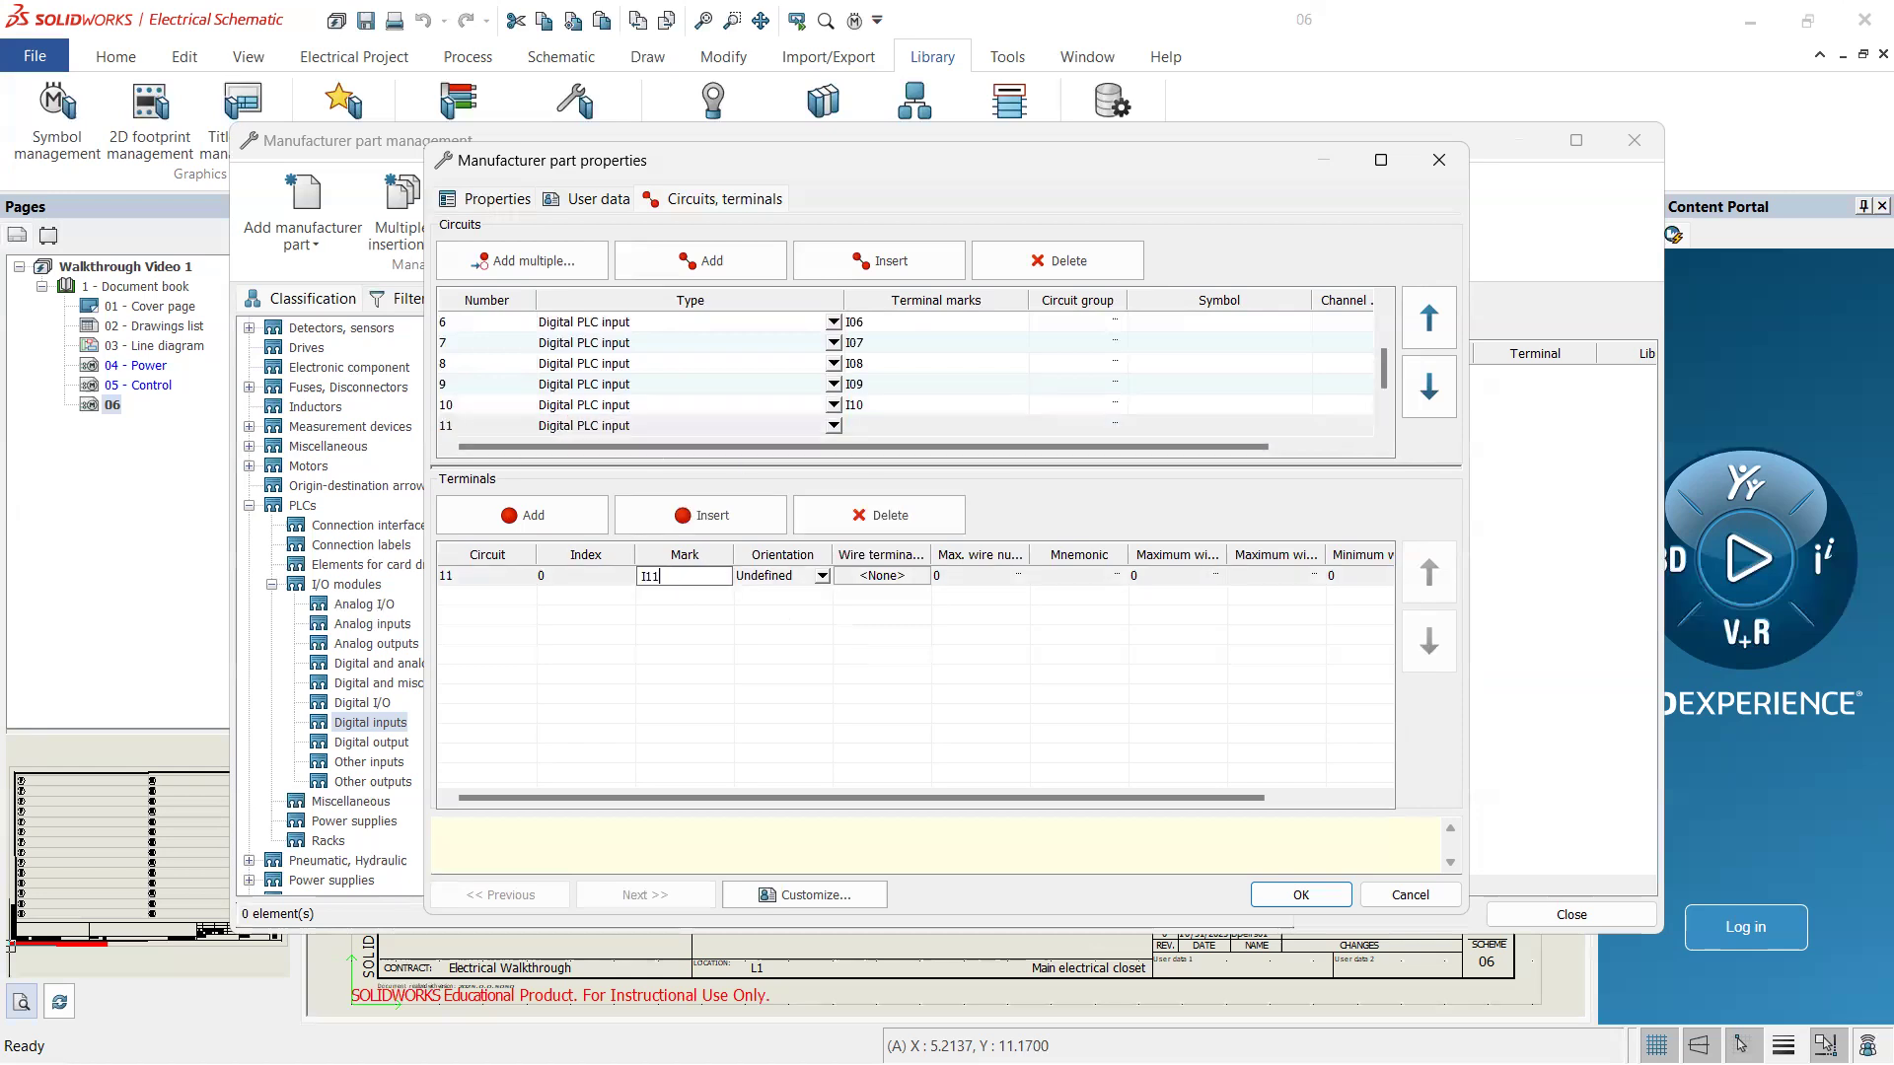
key("Return")
left_click(653, 576)
left_click_drag(602, 576, 581, 576)
scroll(671, 371, "down", 2)
left_click(520, 365)
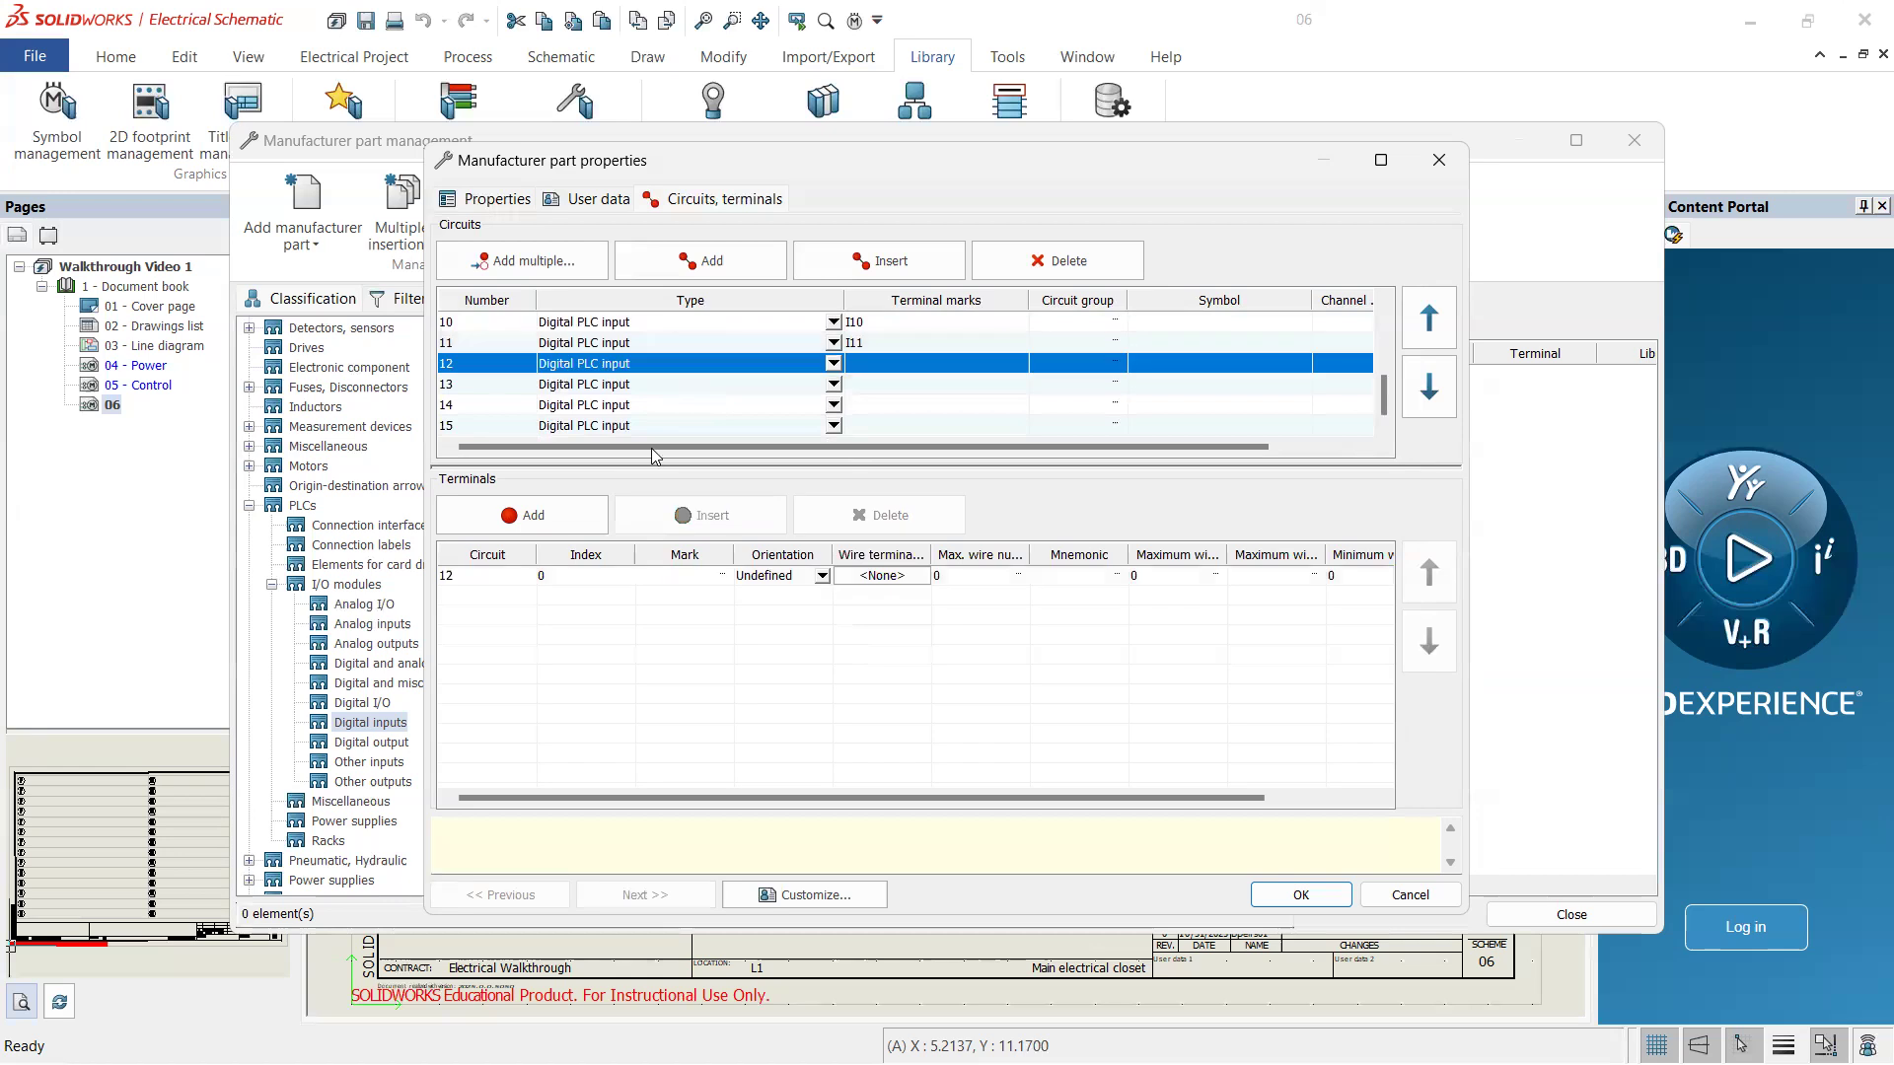
left_click(699, 576)
type("I12")
key("Return")
- Set the terminal marks of circuits 13, 14 and 15 to I13, I14 and I15
left_click(496, 384)
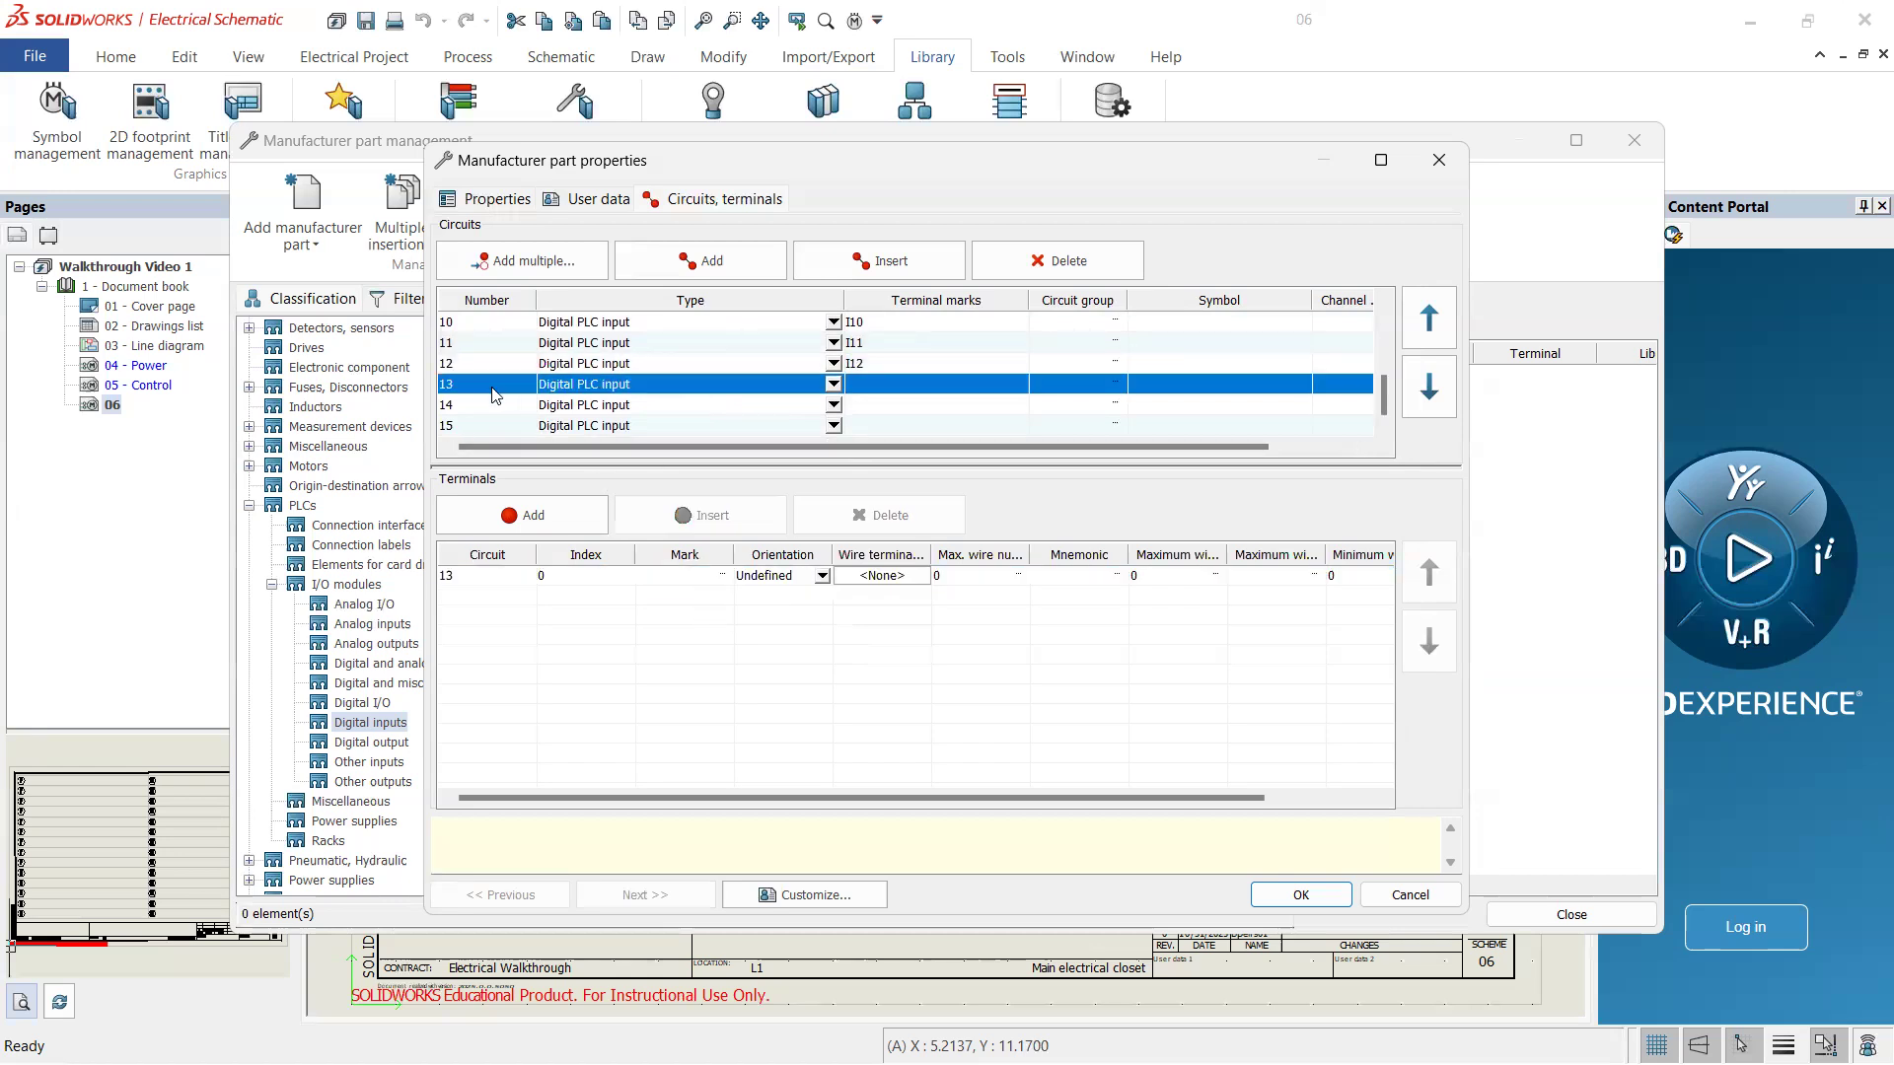
left_click(683, 578)
type("I1")
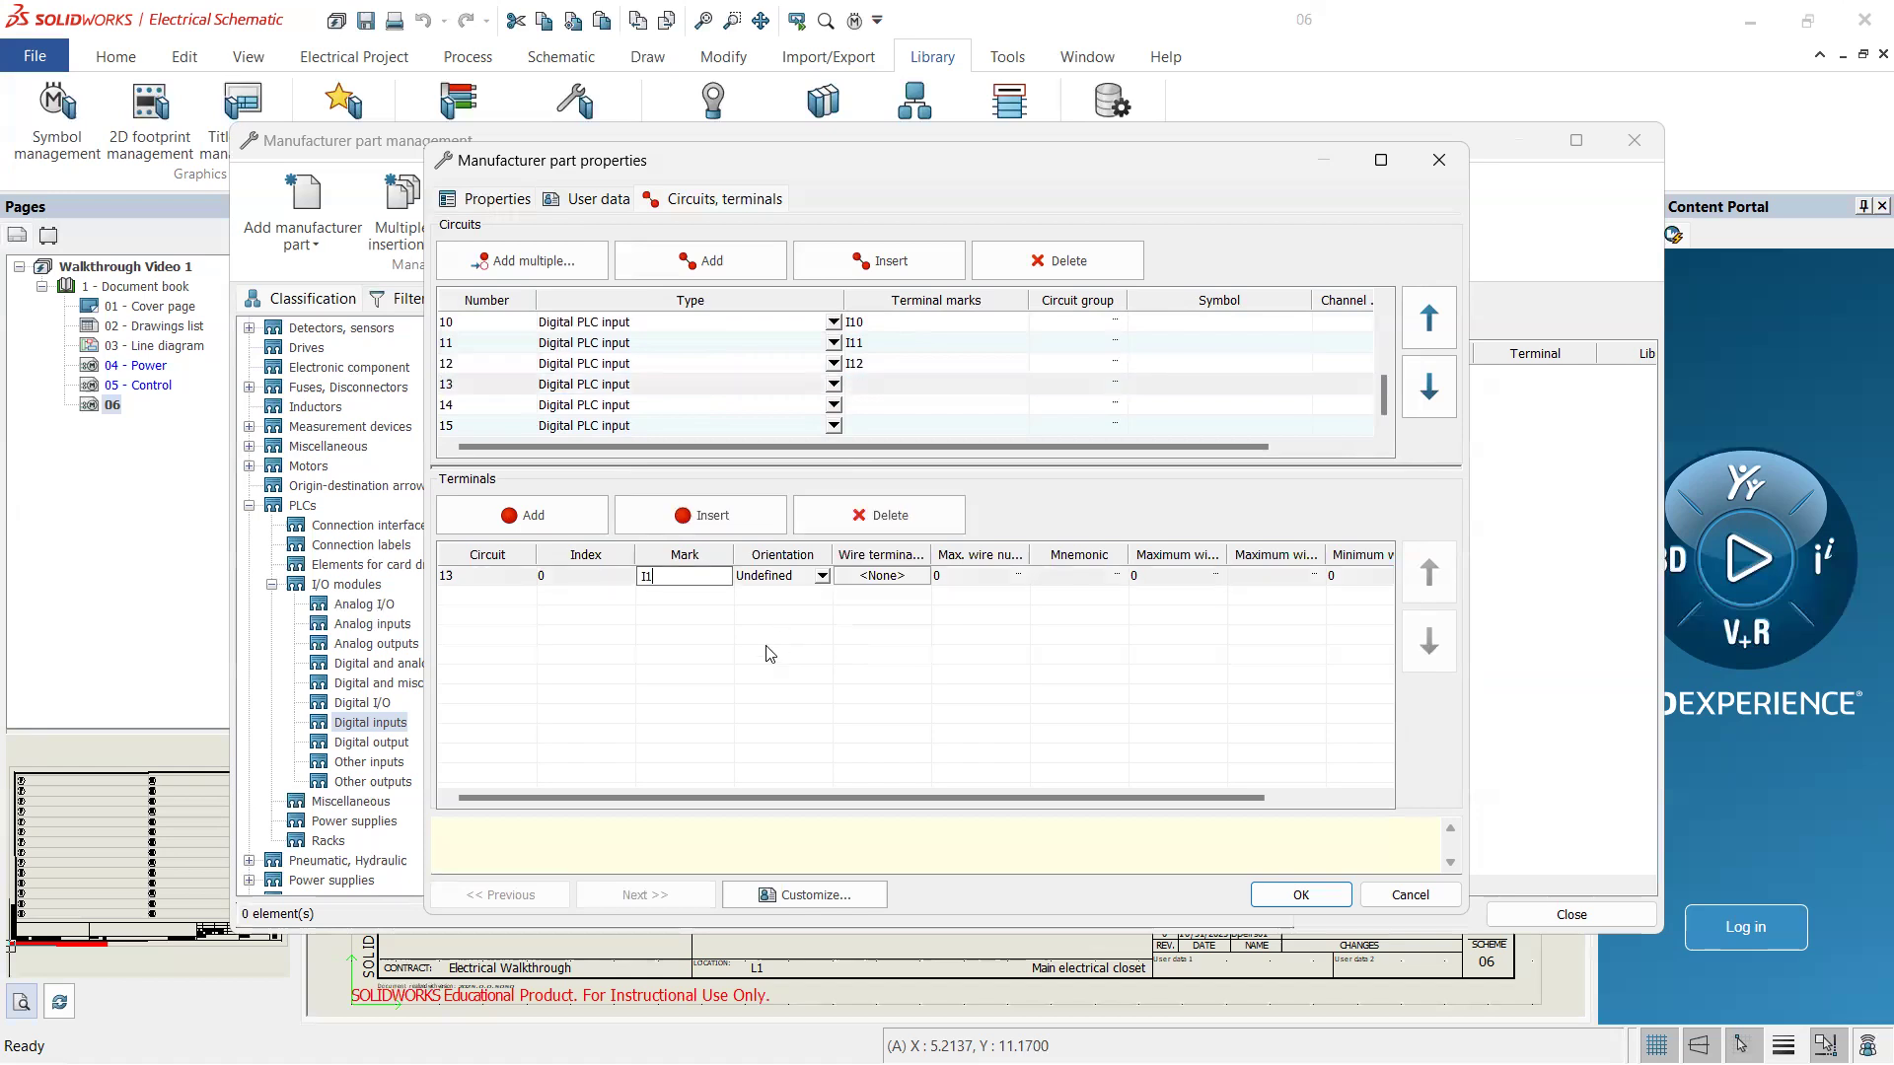
type("3")
key("Return")
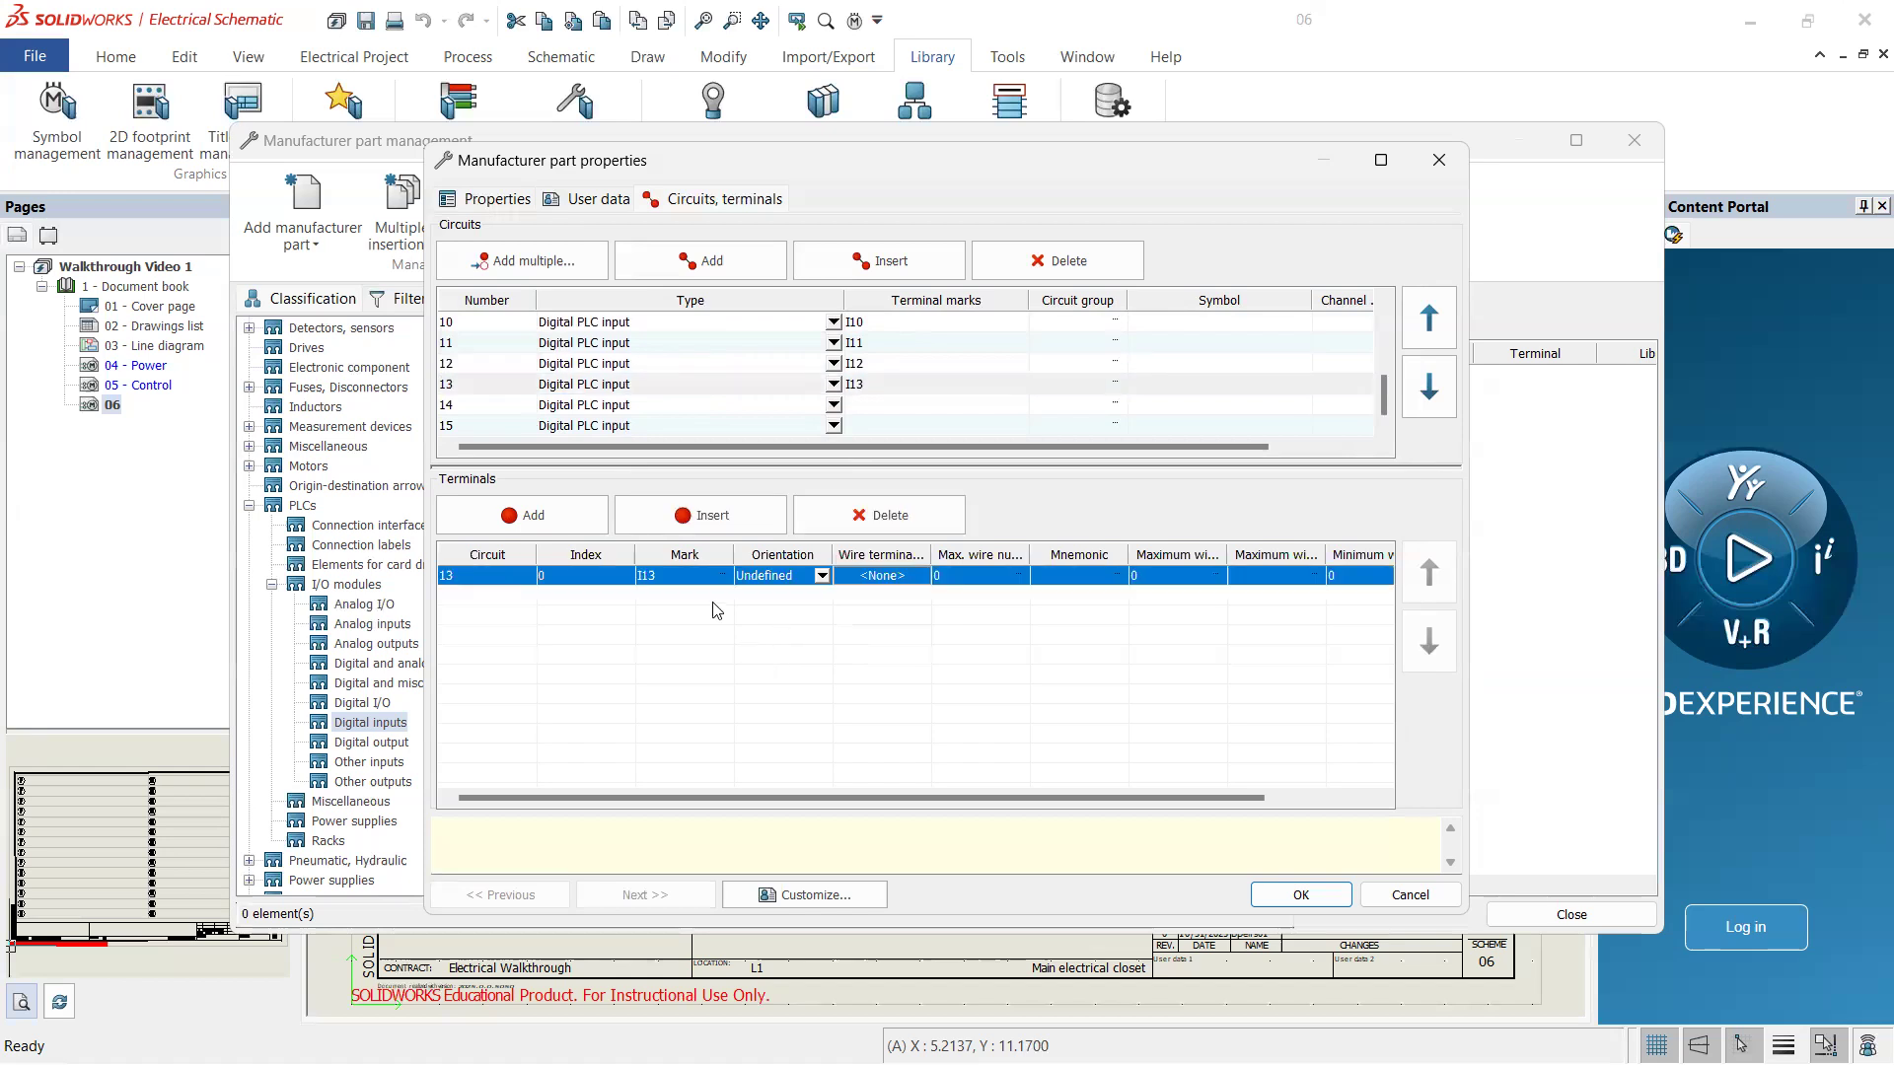
left_click(523, 405)
left_click(701, 578)
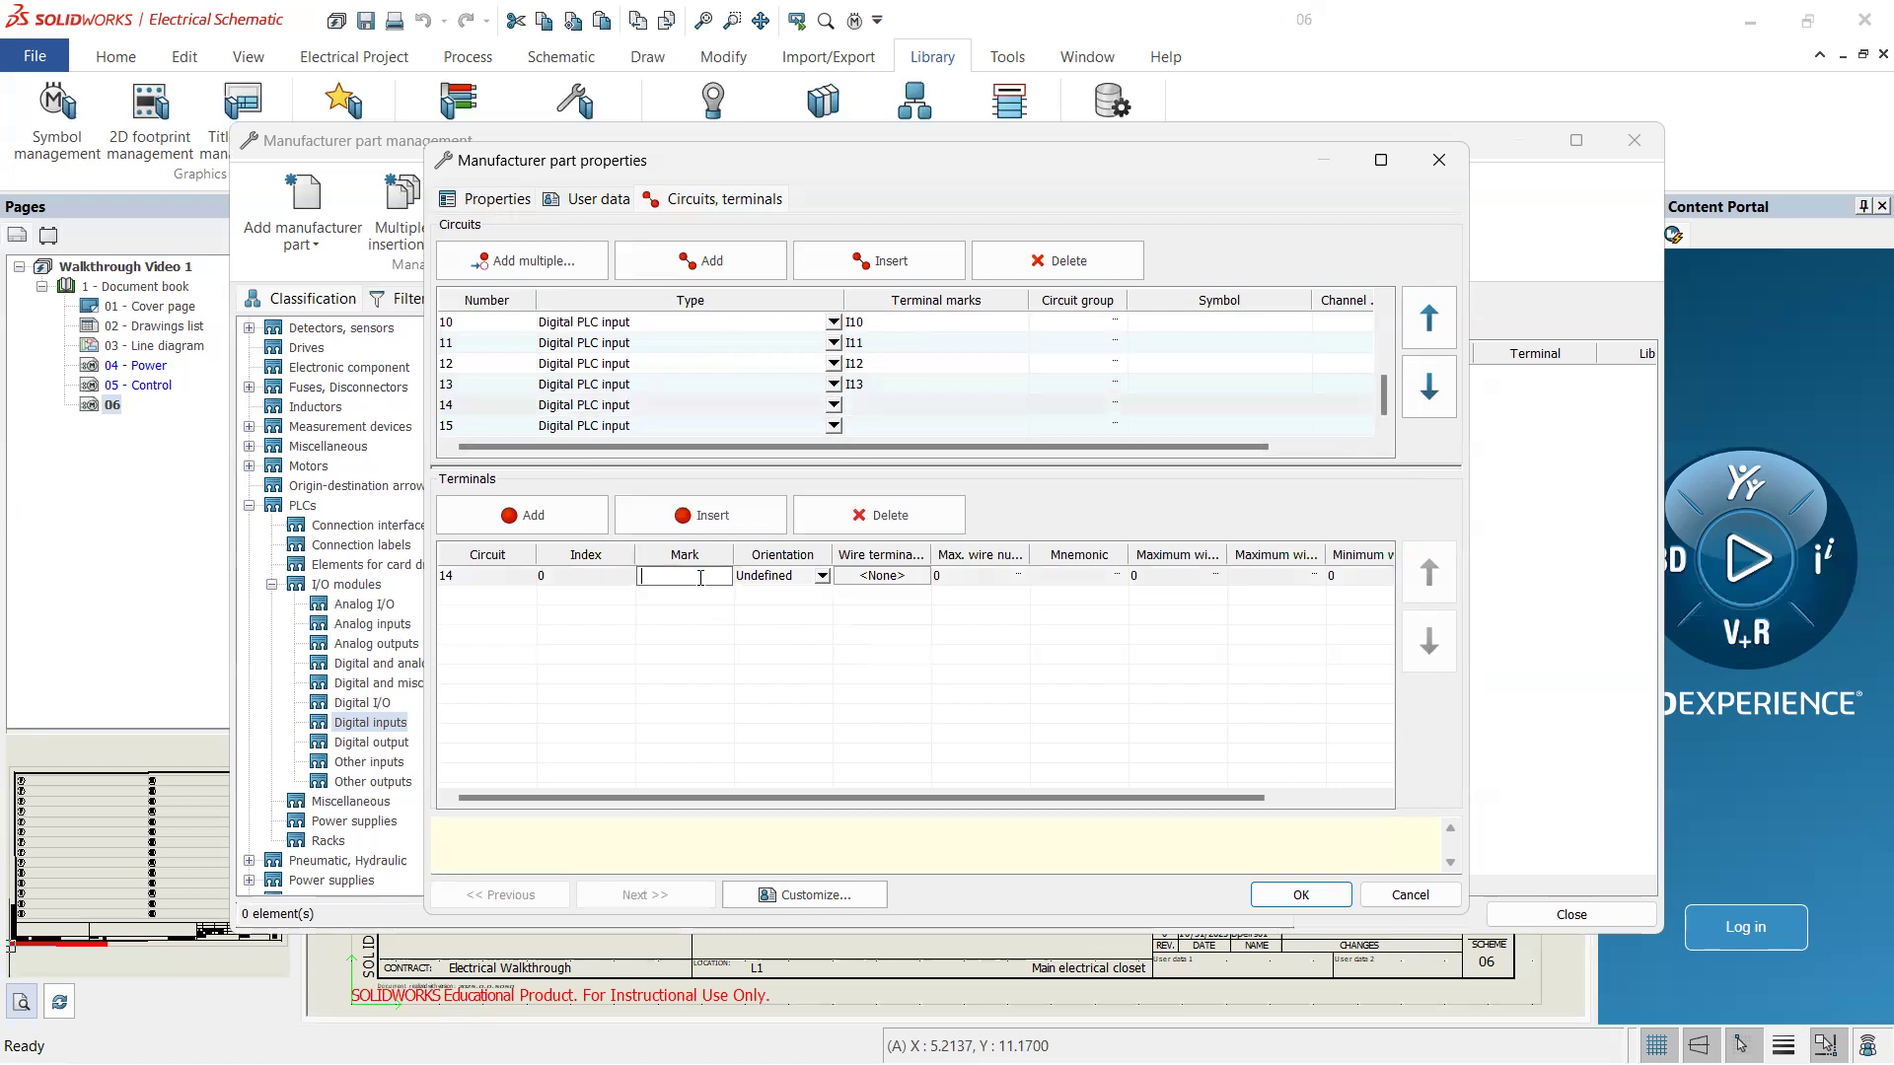
type("I14")
key("Return")
left_click(518, 425)
left_click(681, 575)
type("I15")
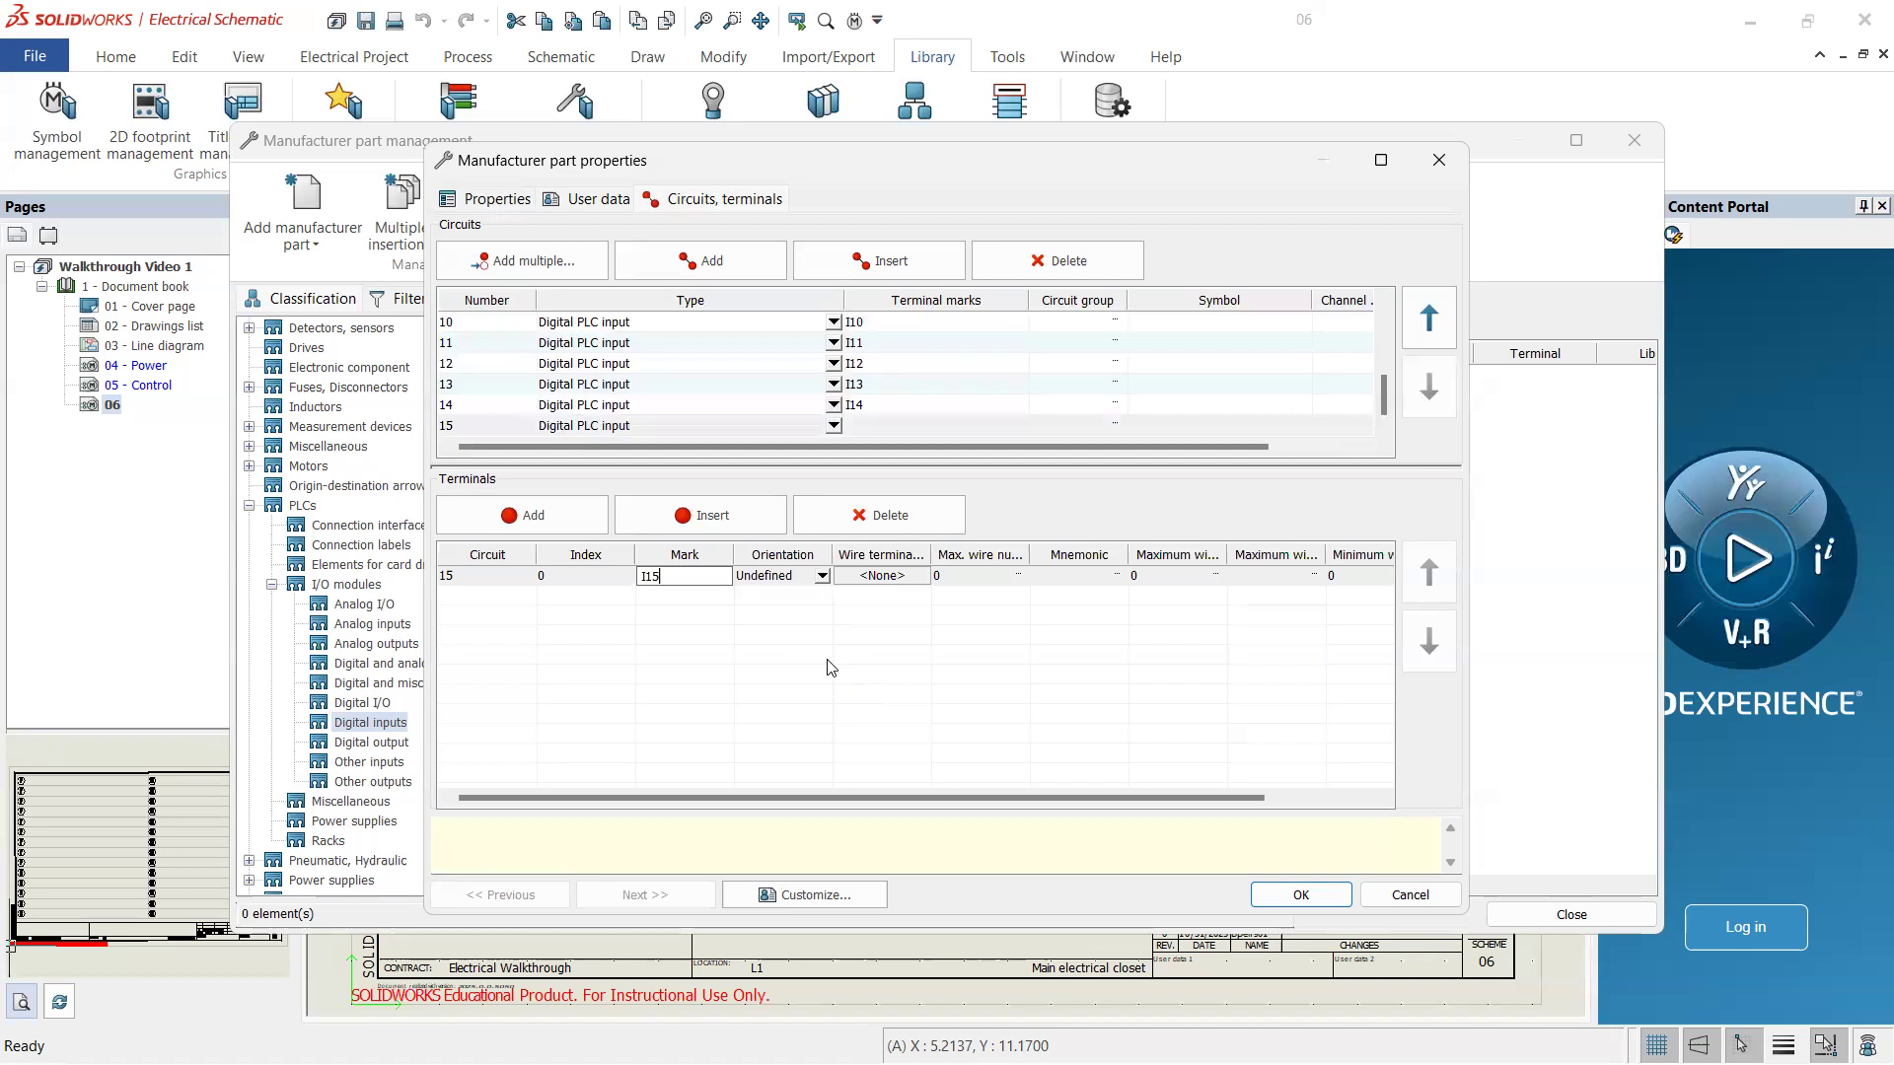
- Confirm the I15 terminal mark of circuit 15 and check the marks in the circuits list
key("Return")
scroll(660, 388, "up", 4)
scroll(693, 398, "down", 4)
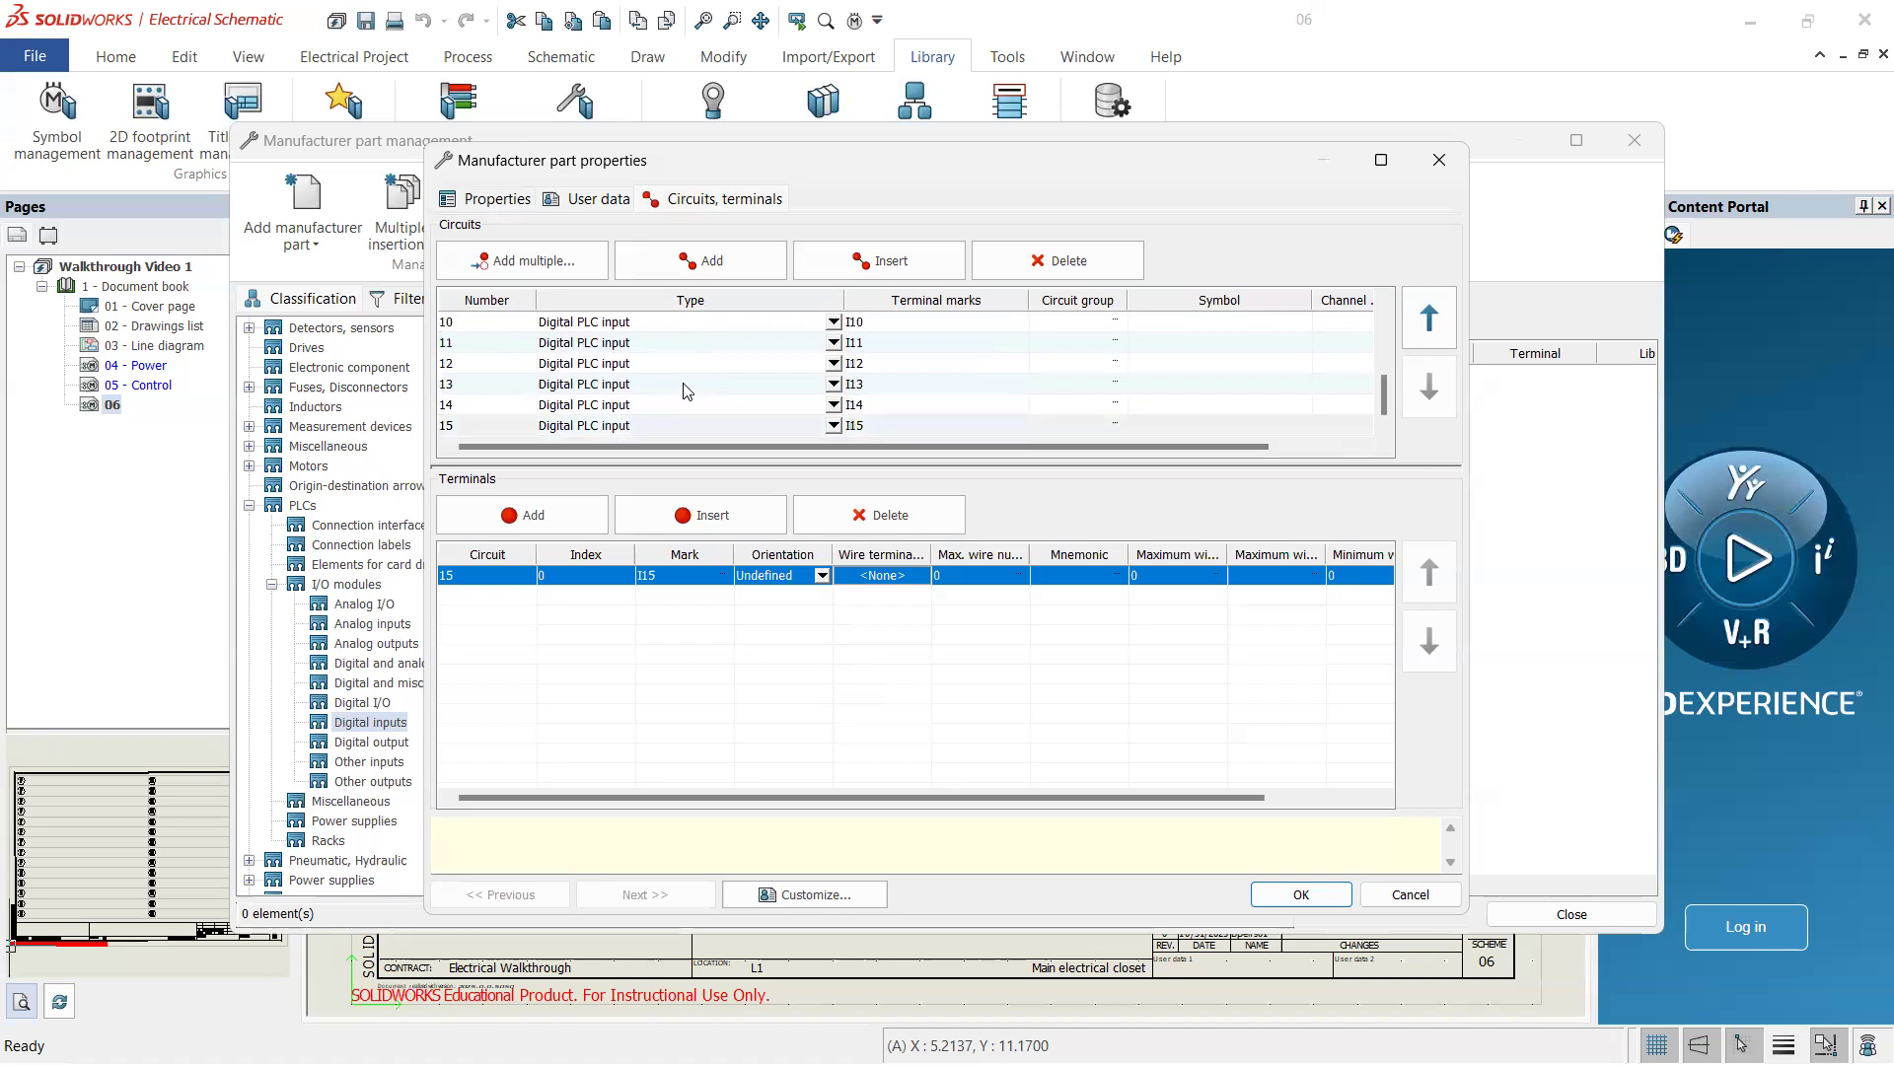
- Add black-box circuit 16 at the end of the circuits list and select its terminal
left_click(706, 267)
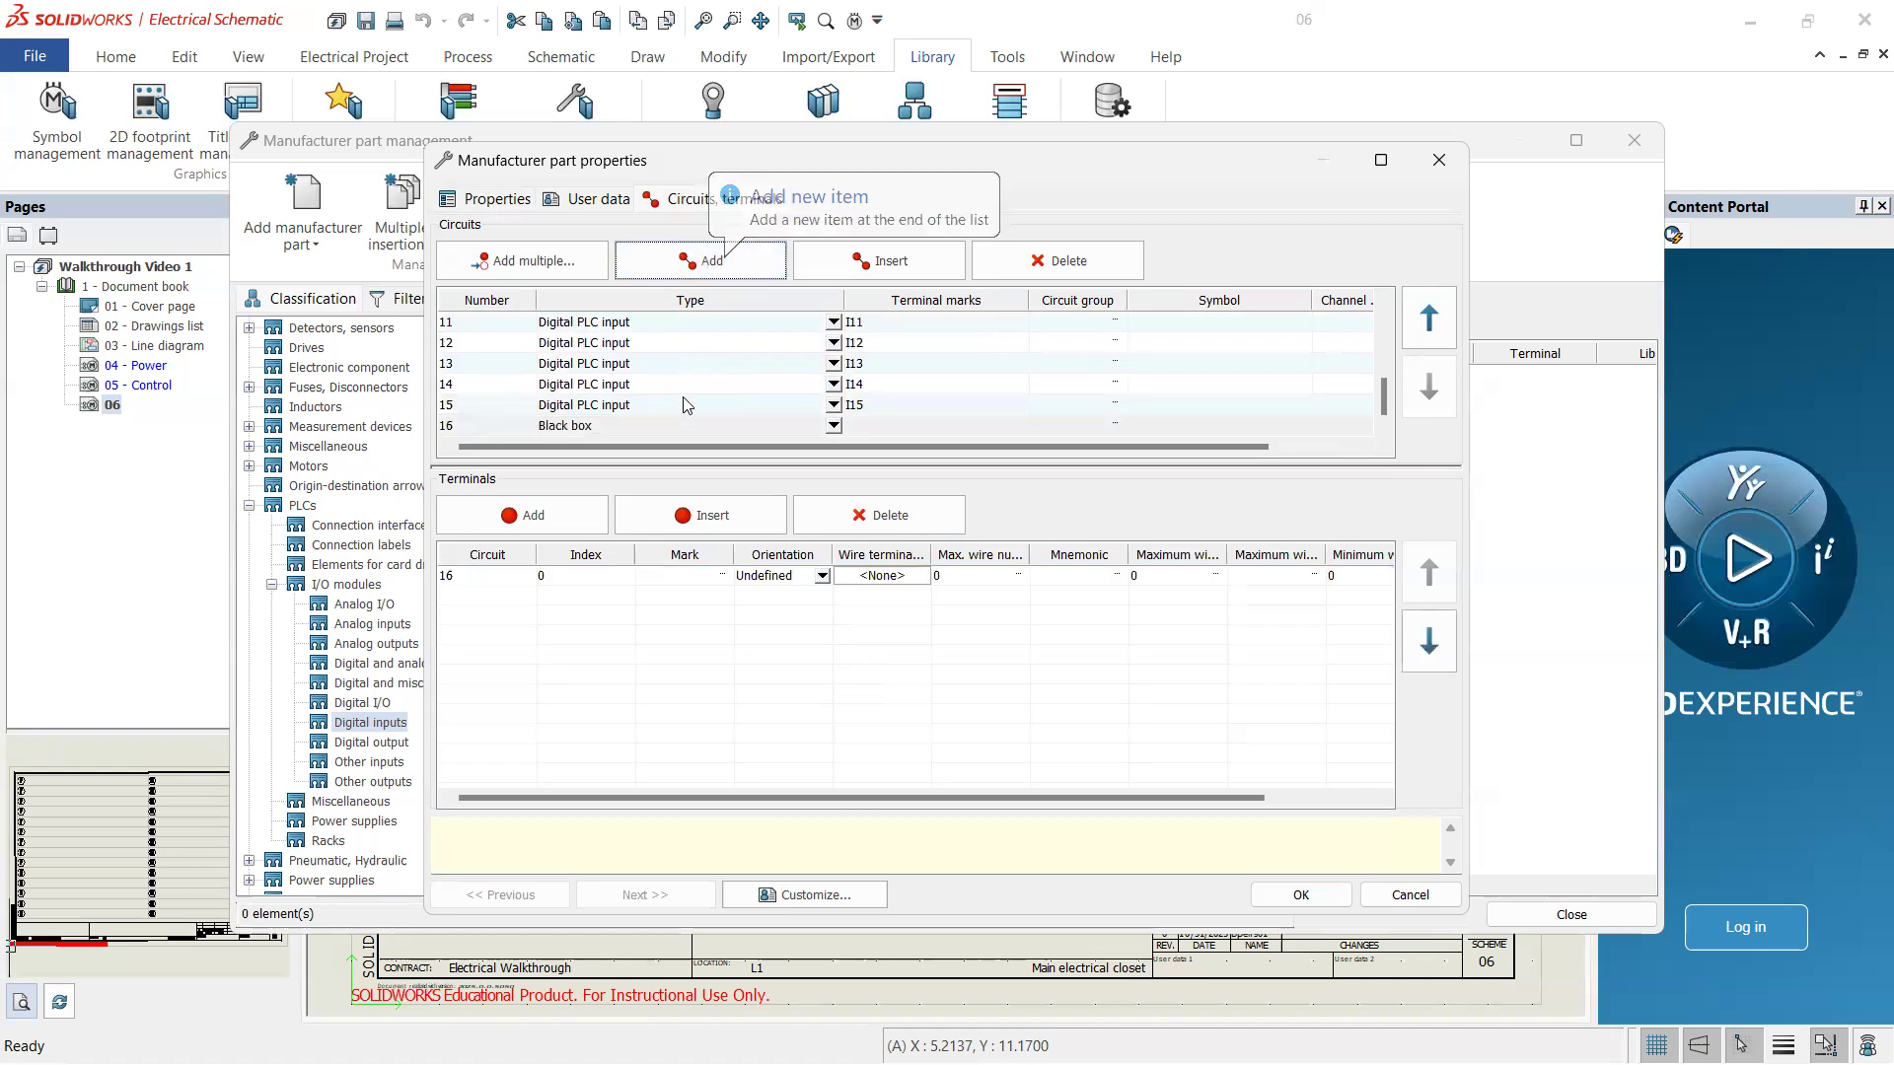
left_click(804, 432)
left_click(495, 425)
left_click(552, 430)
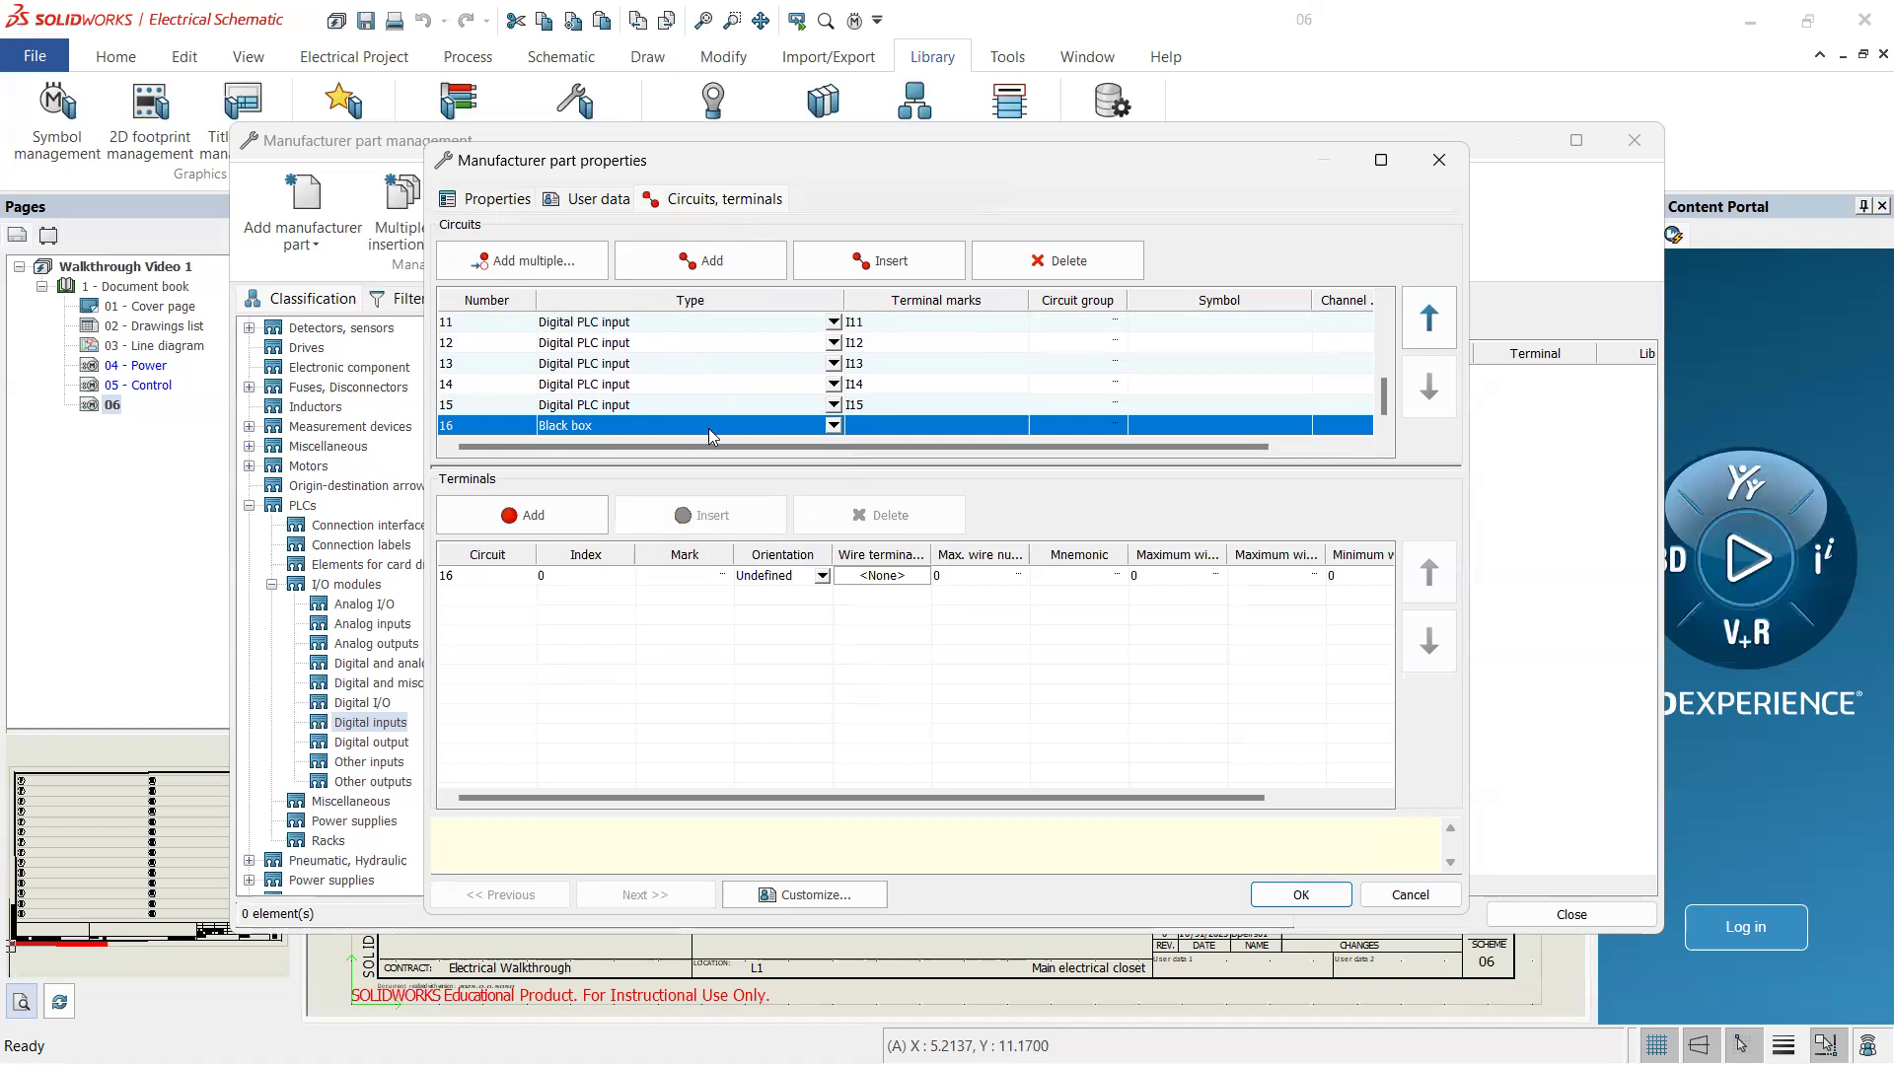
left_click(507, 577)
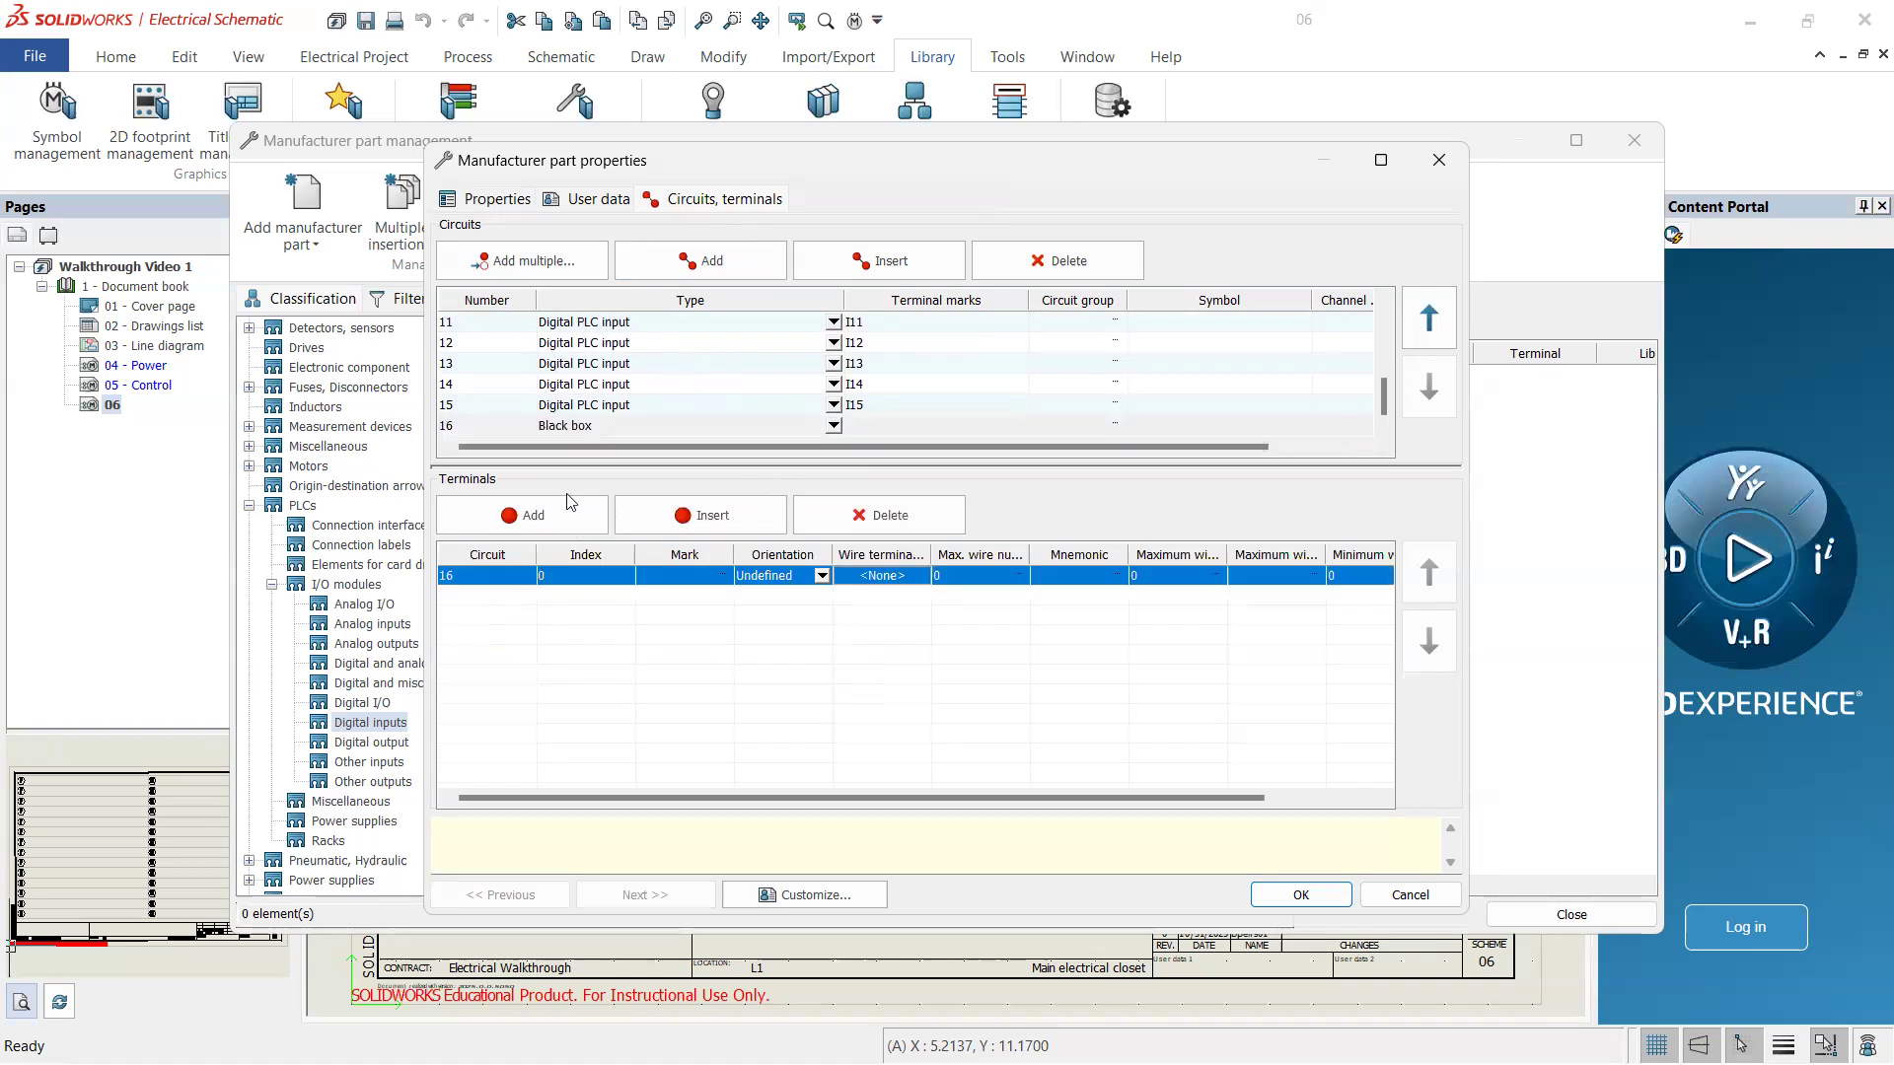
- Add seven more terminals to black-box circuit 16
scroll(606, 385, "up", 4)
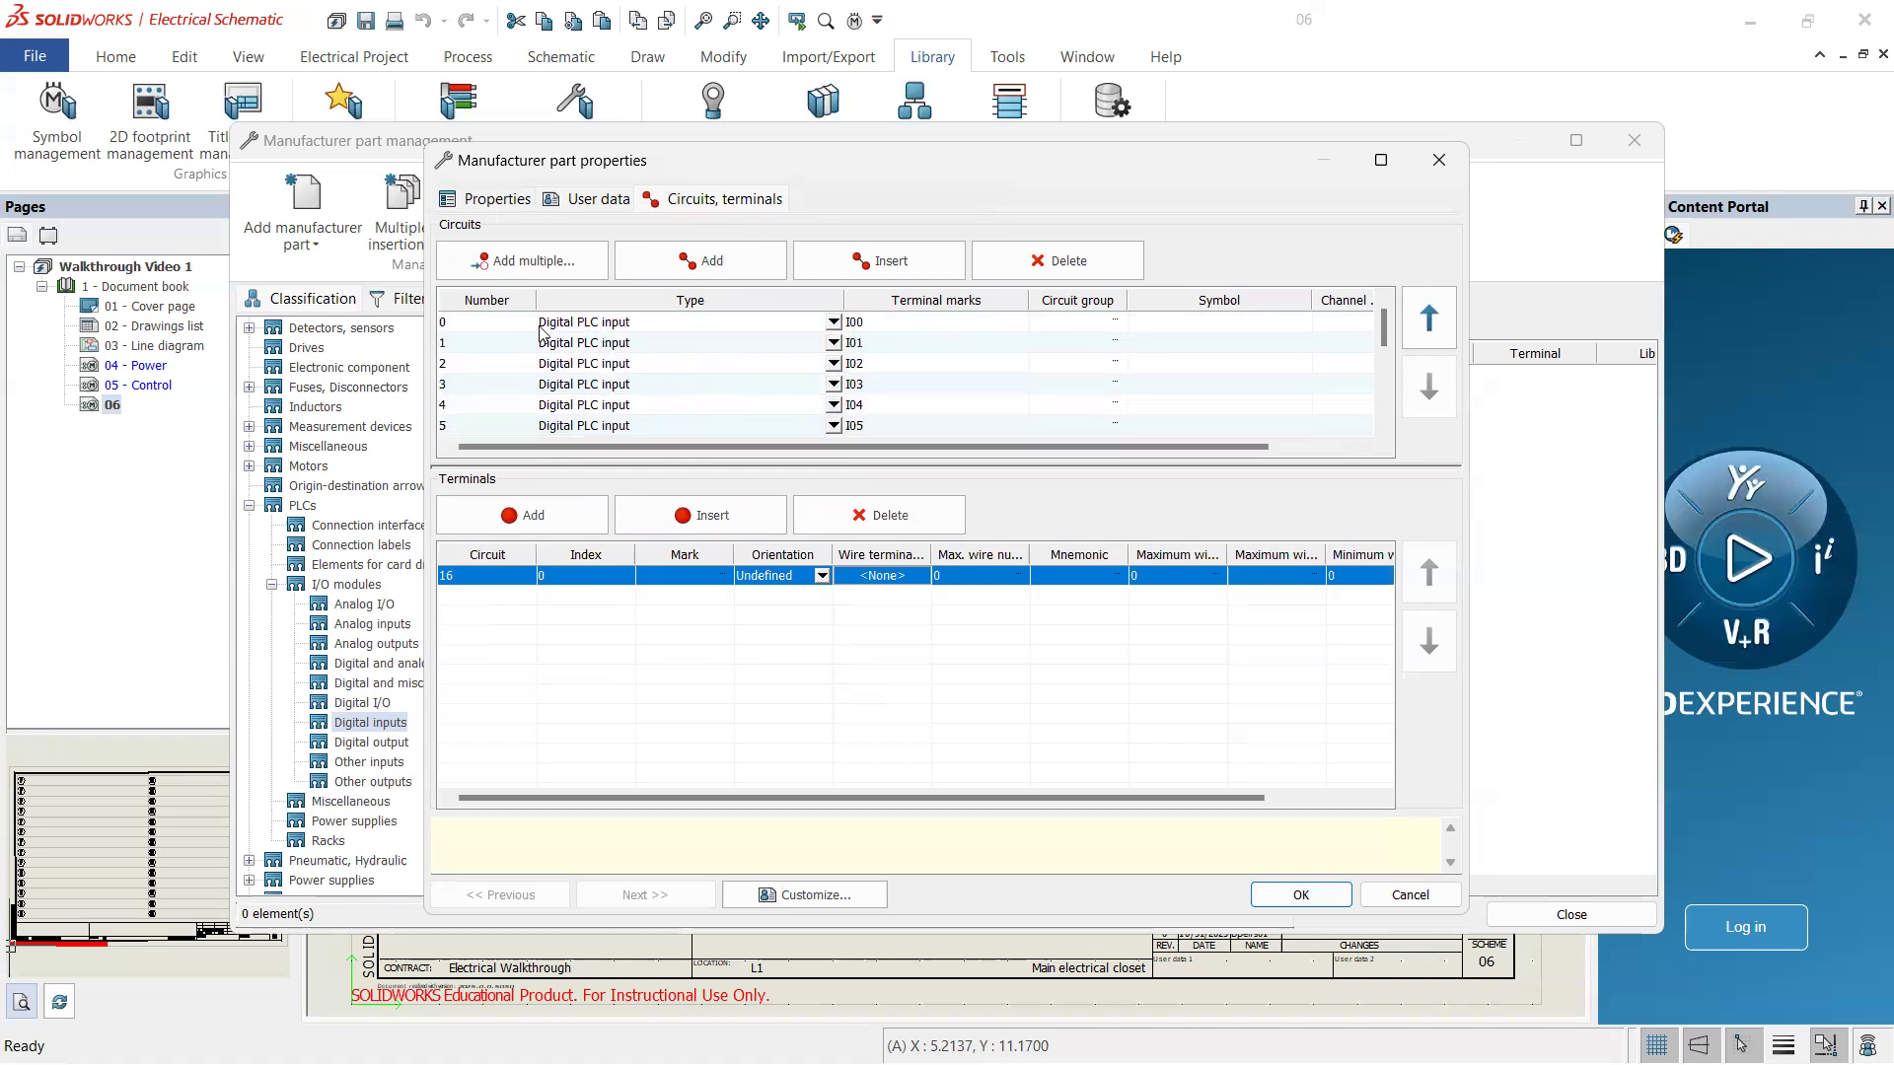
scroll(594, 395, "down", 4)
left_click(538, 518)
left_click(539, 520)
left_click(539, 520)
left_click(540, 520)
left_click(542, 520)
left_click(540, 520)
left_click(541, 520)
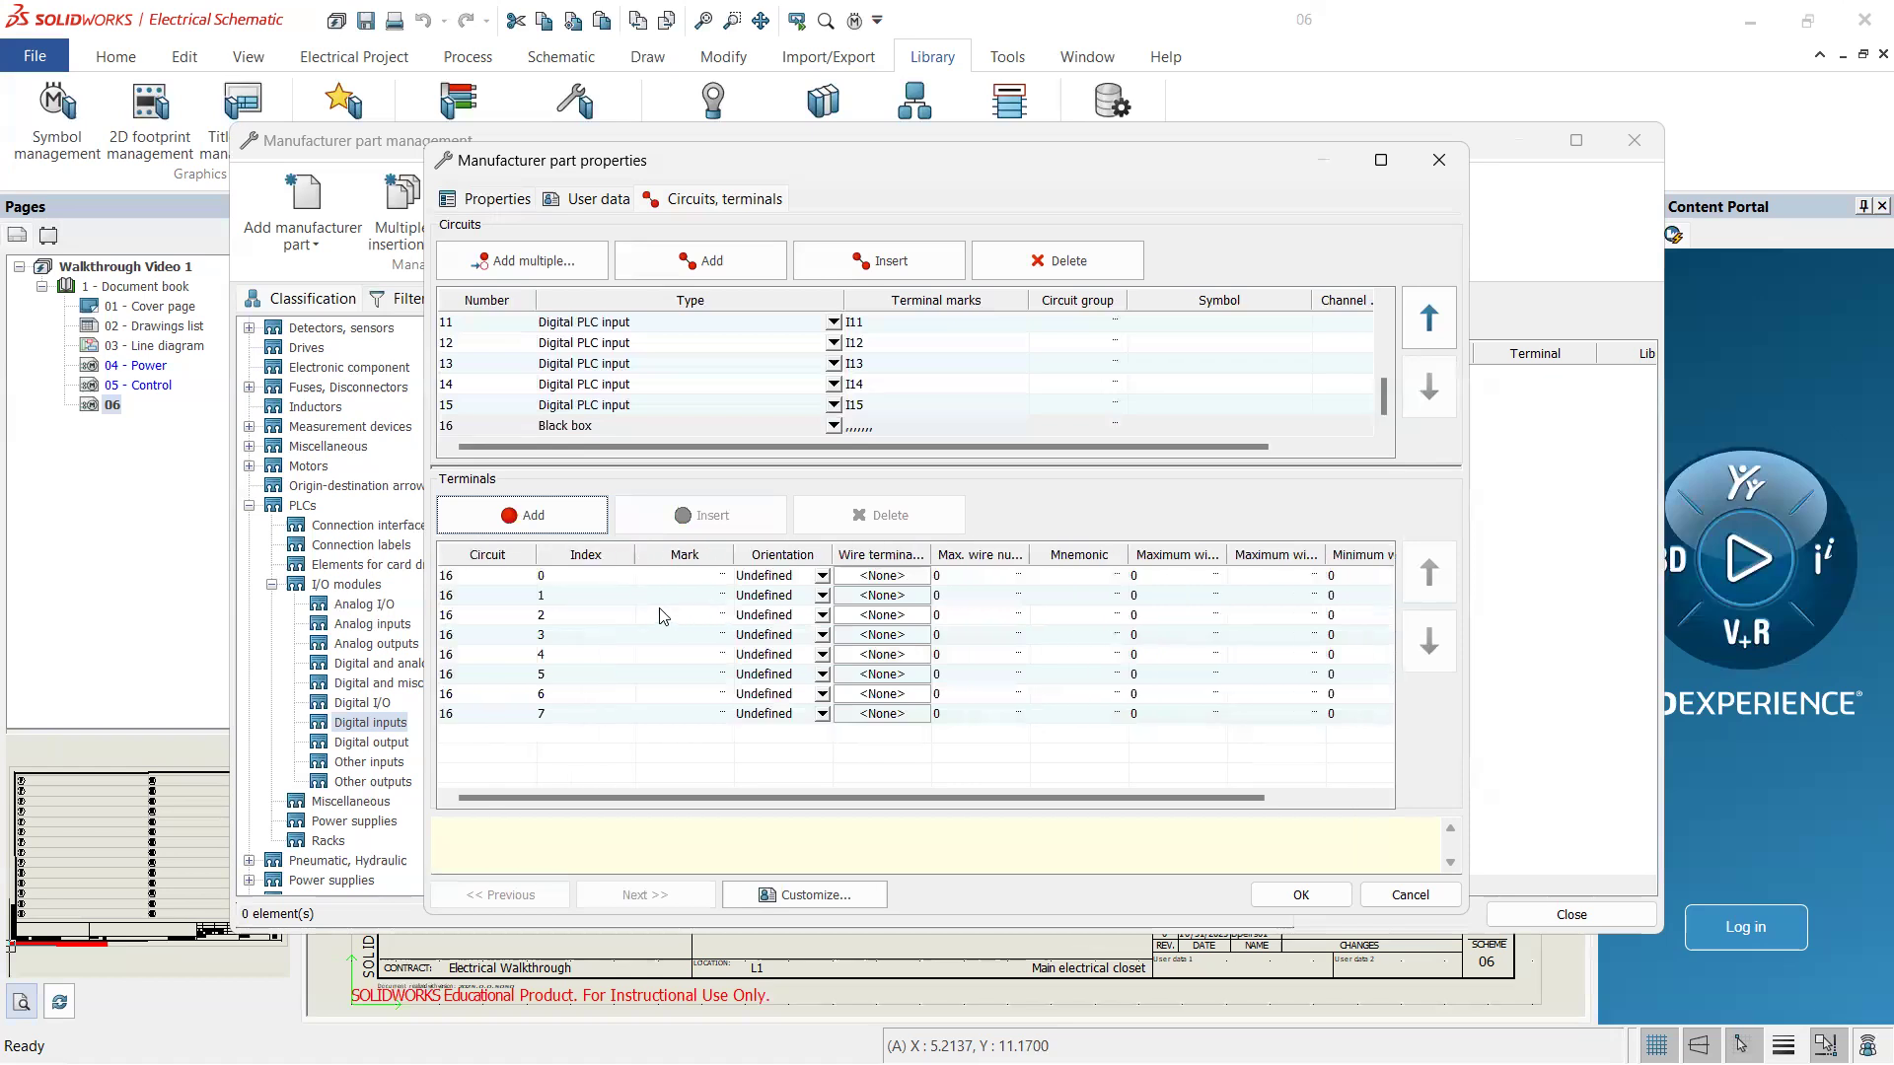
- Set the marks of the first two terminals of circuit 16 to I01 and I02
left_click(701, 575)
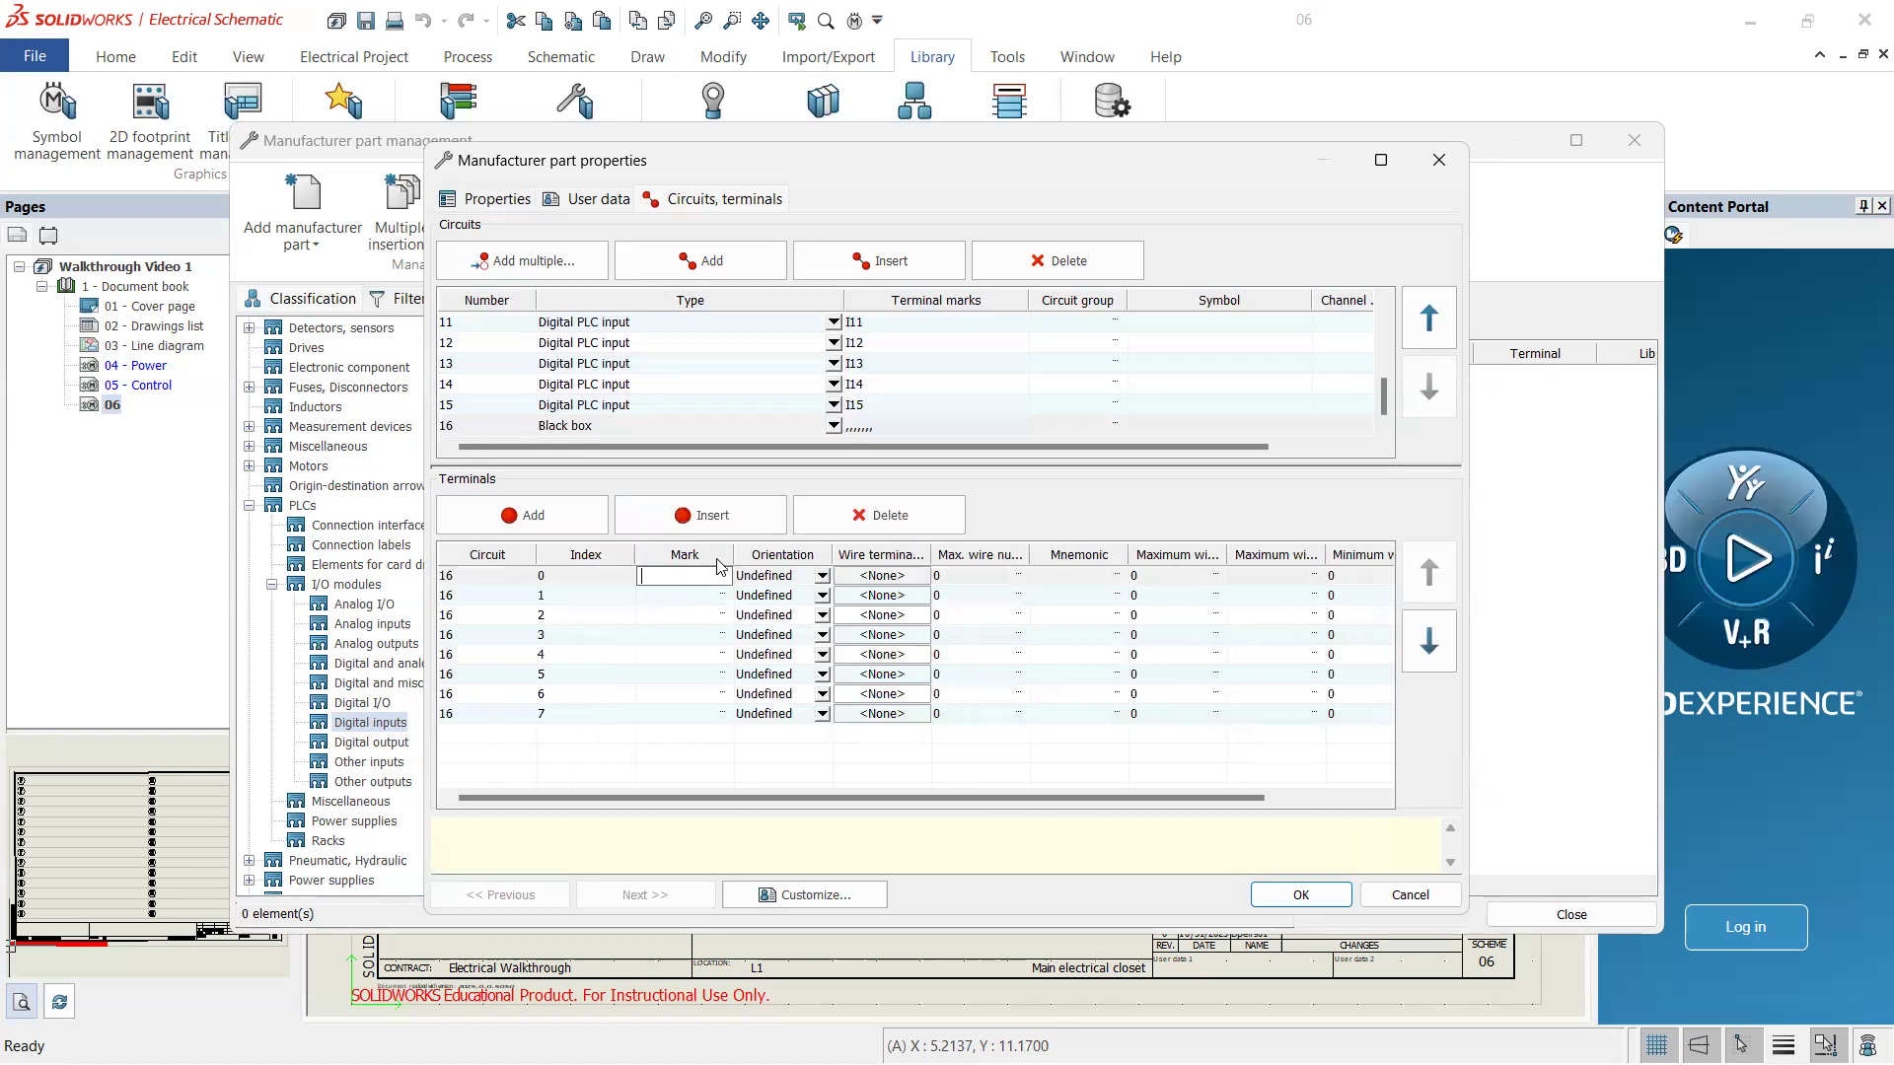
left_click(710, 595)
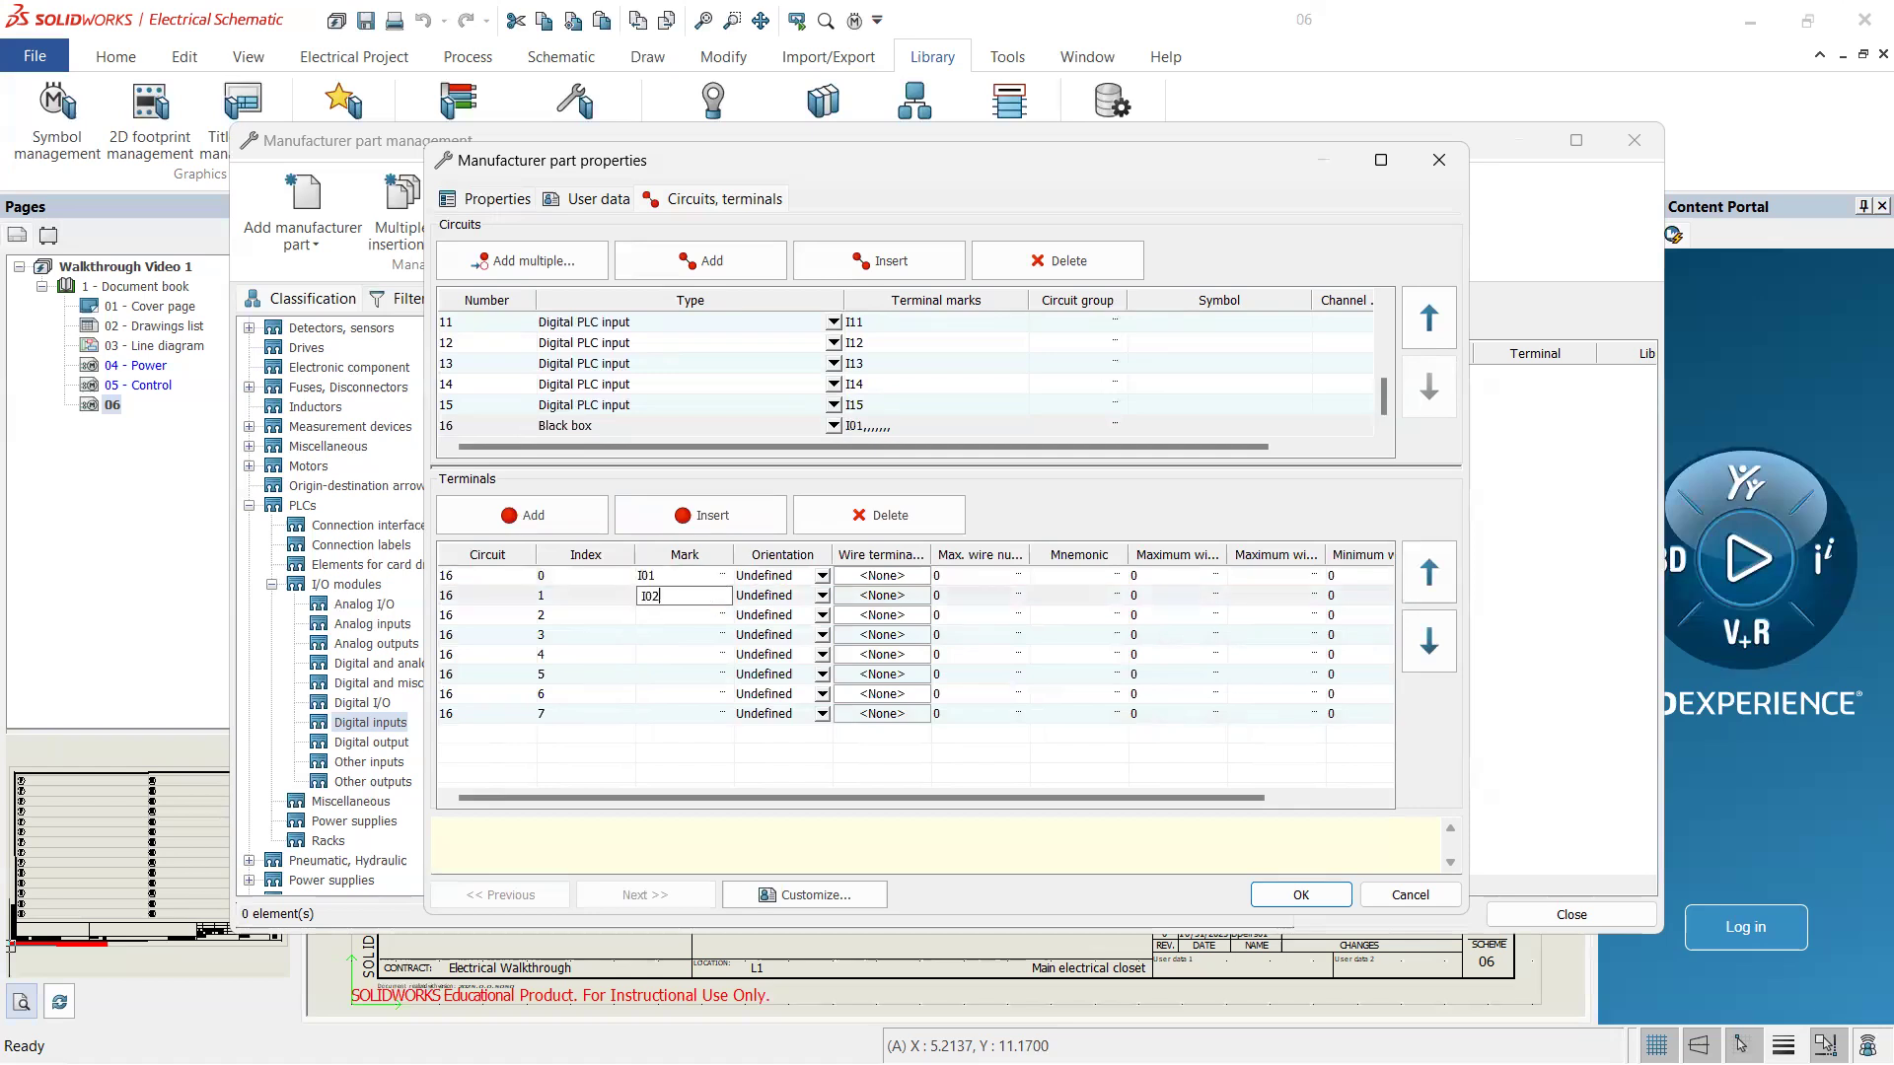
key("Return")
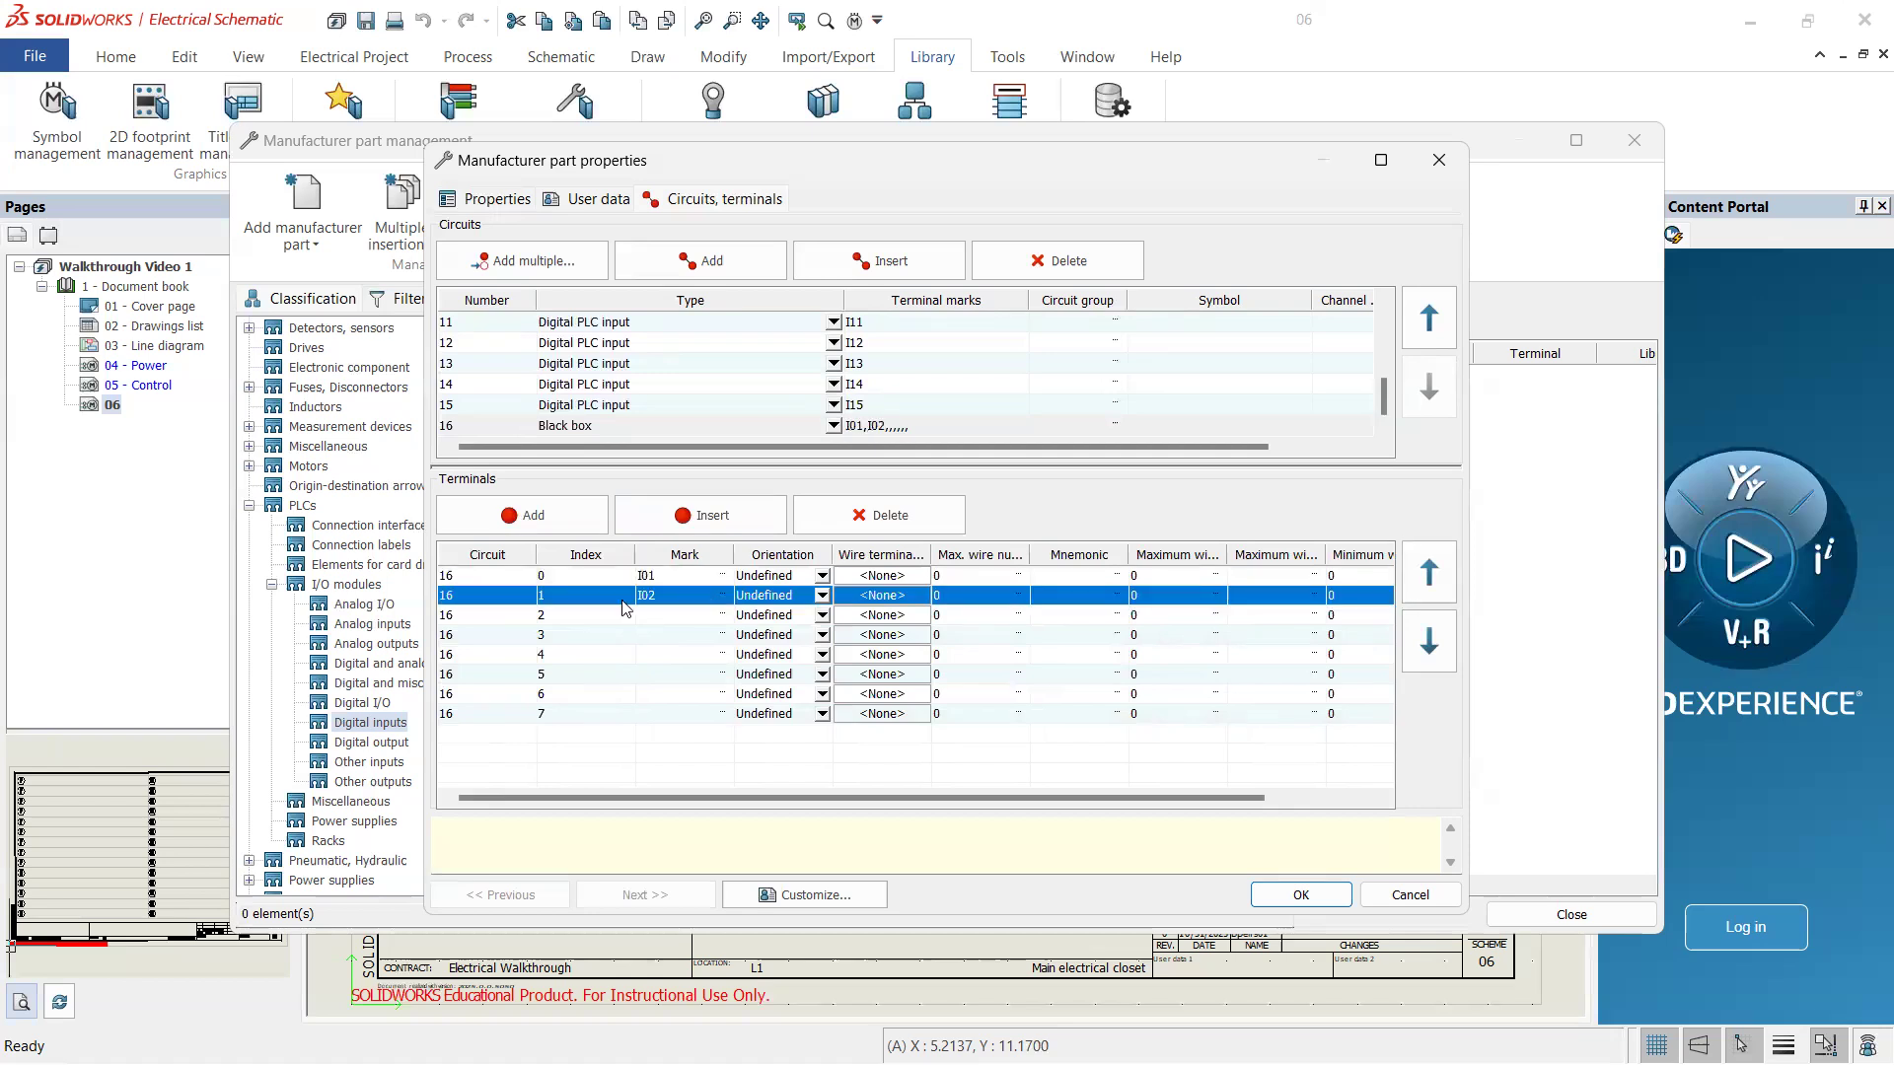
left_click(491, 582)
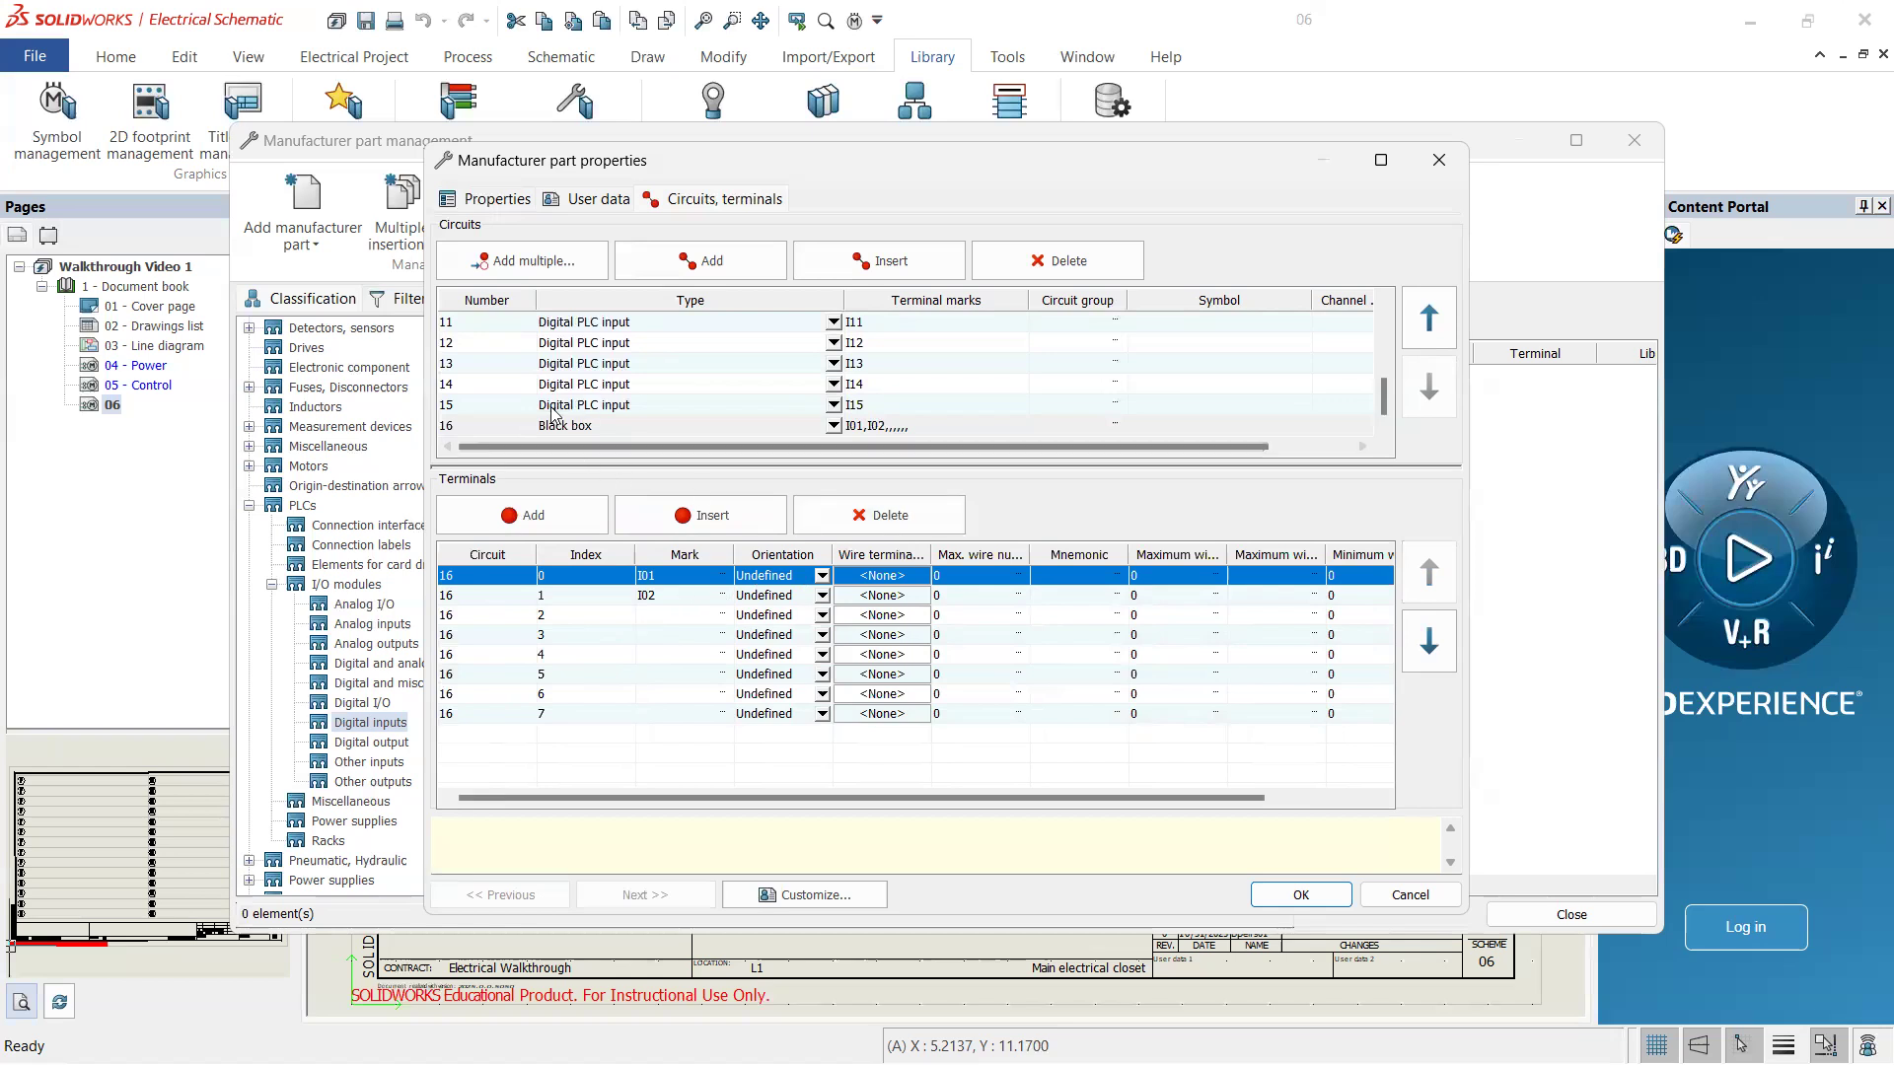
- Delete black-box circuit 16 from the circuits list
left_click(460, 428)
left_click(507, 405)
left_click(501, 427)
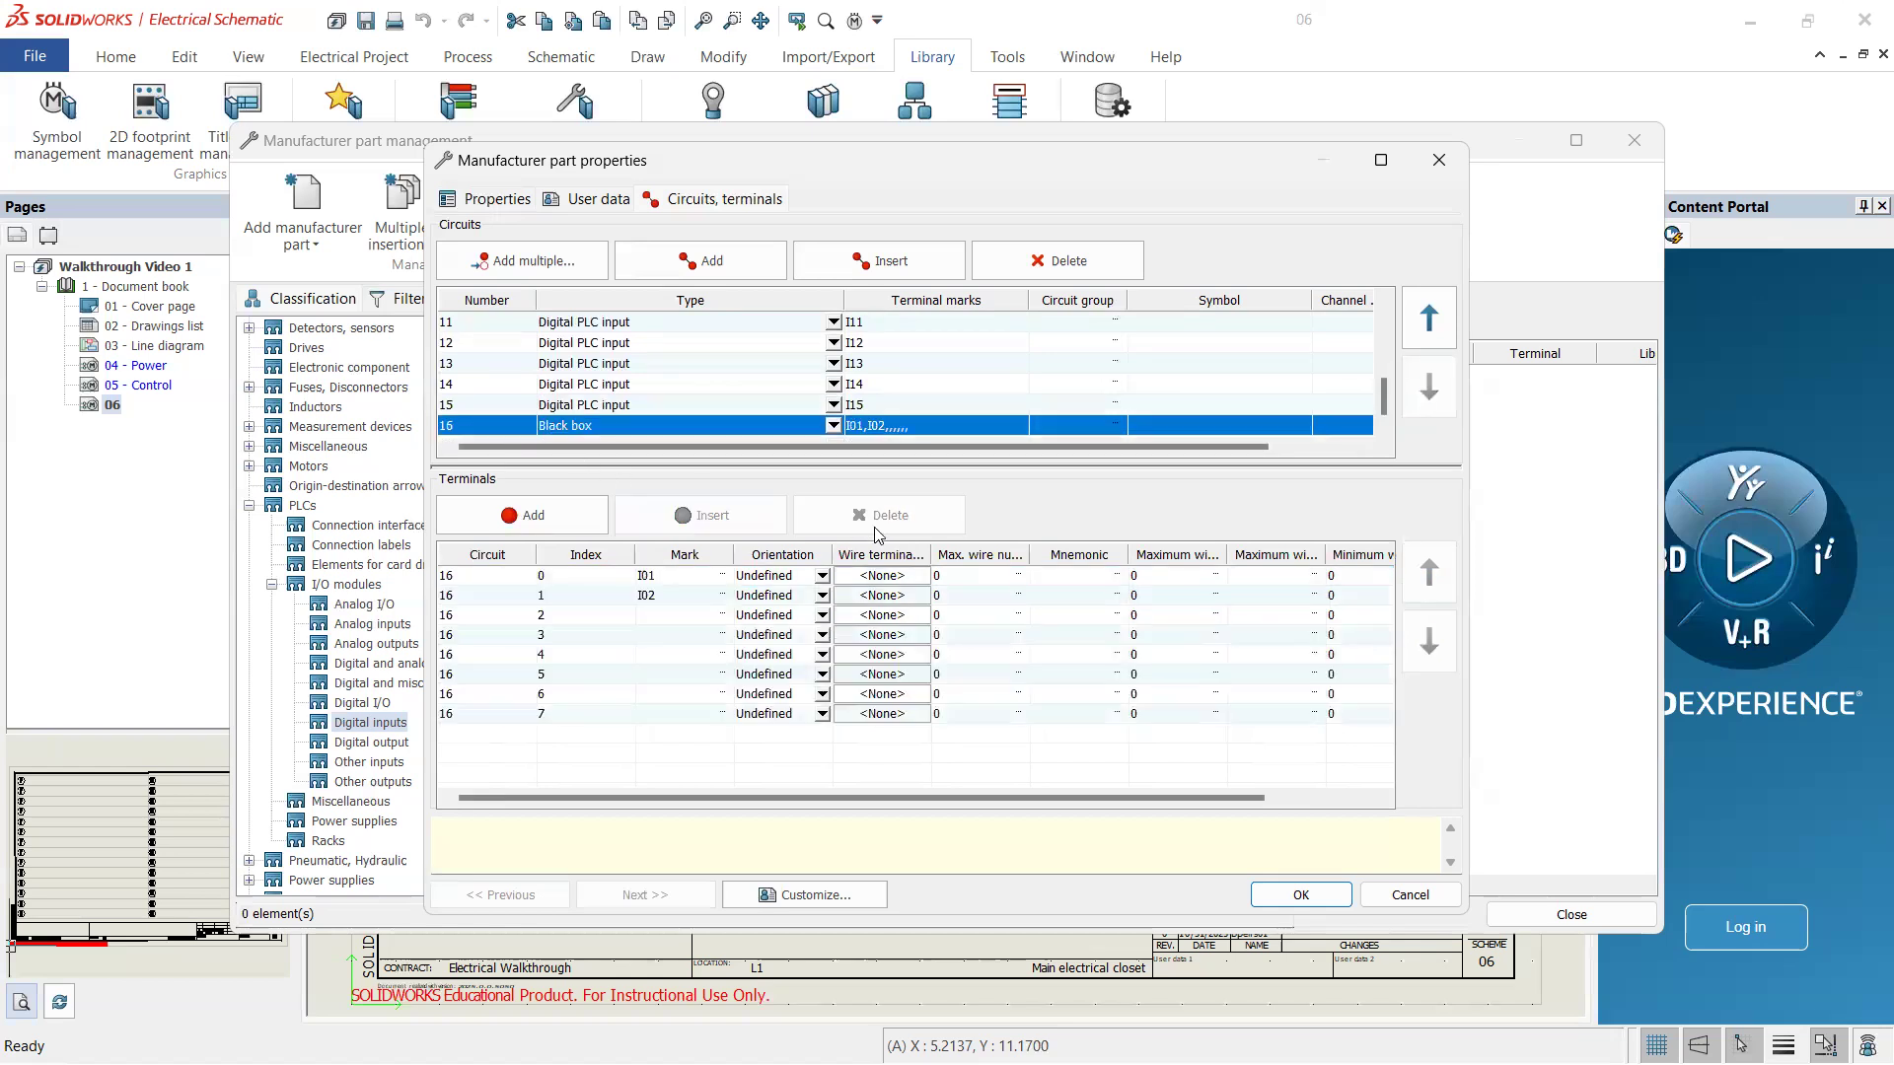
left_click(1062, 262)
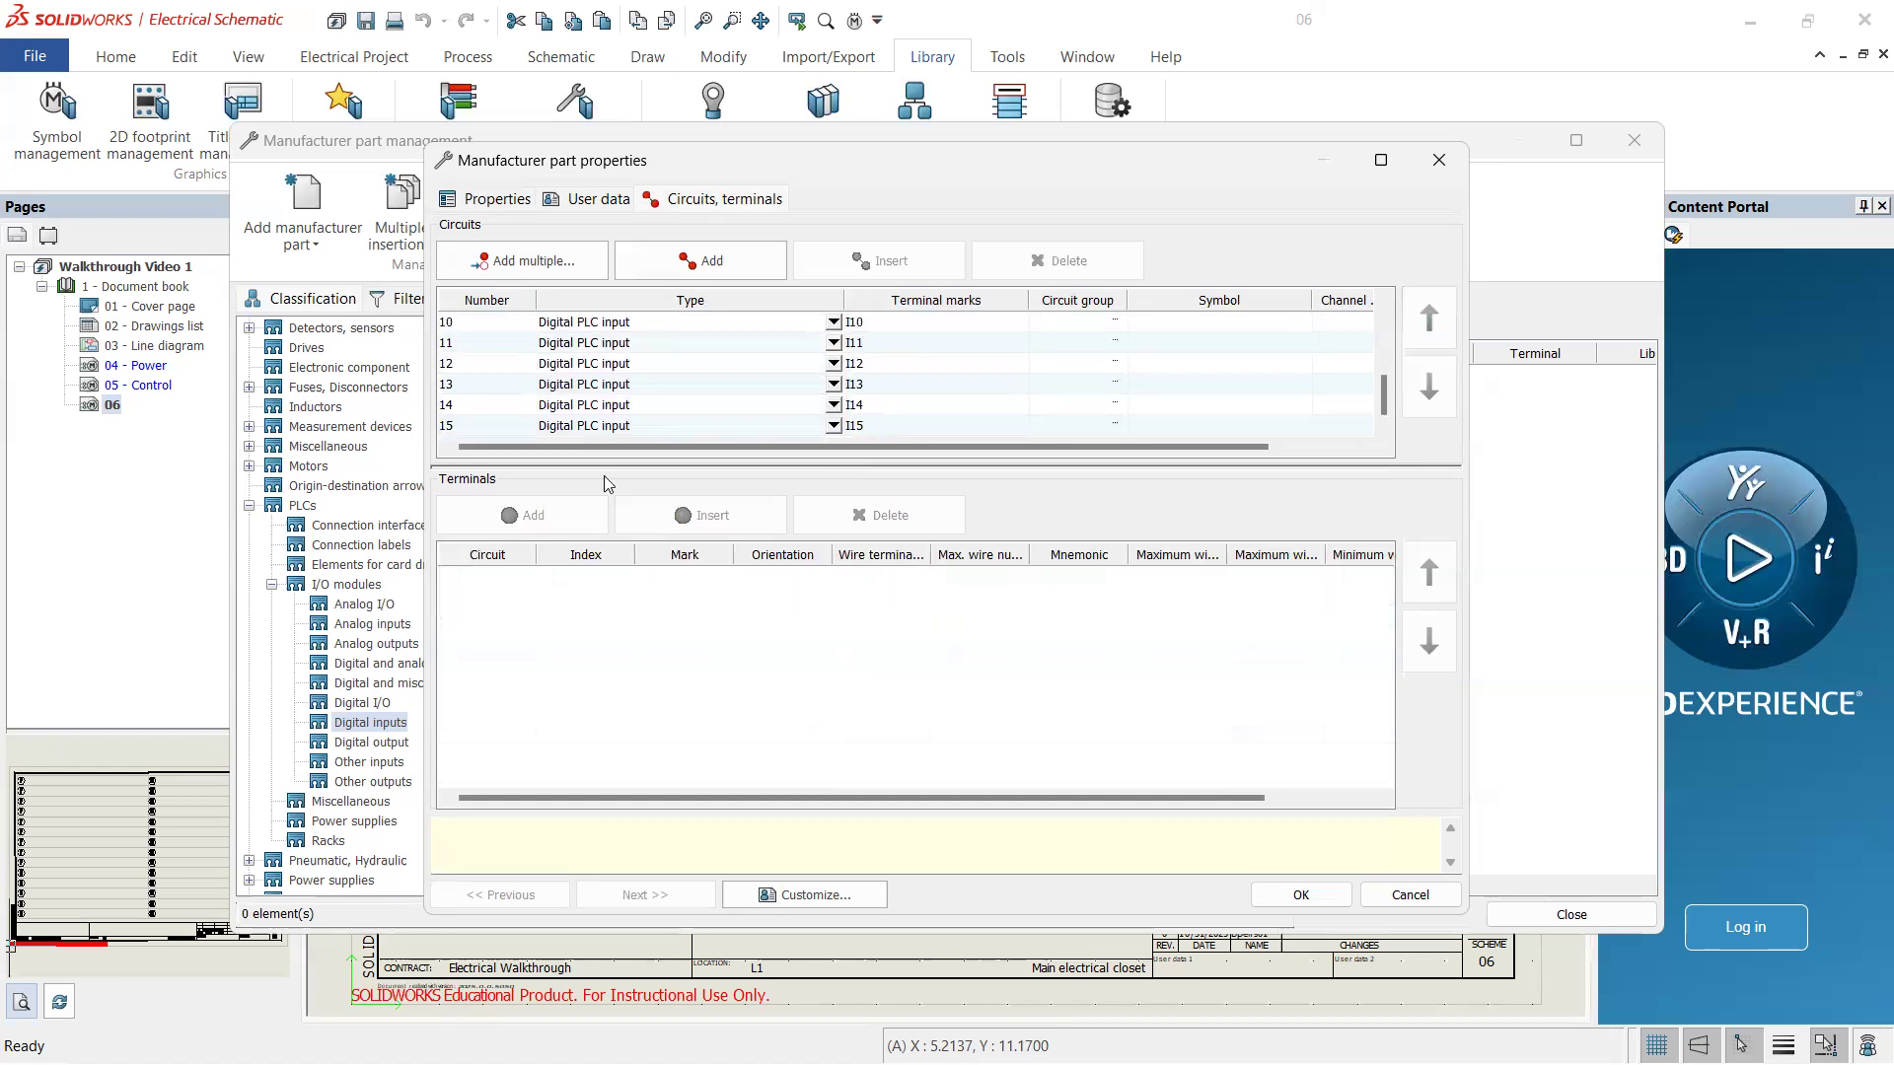
- Review the general properties and circuits of the 5069-IB16 part and save the manufacturer part
scroll(599, 385, "up", 4)
left_click(493, 204)
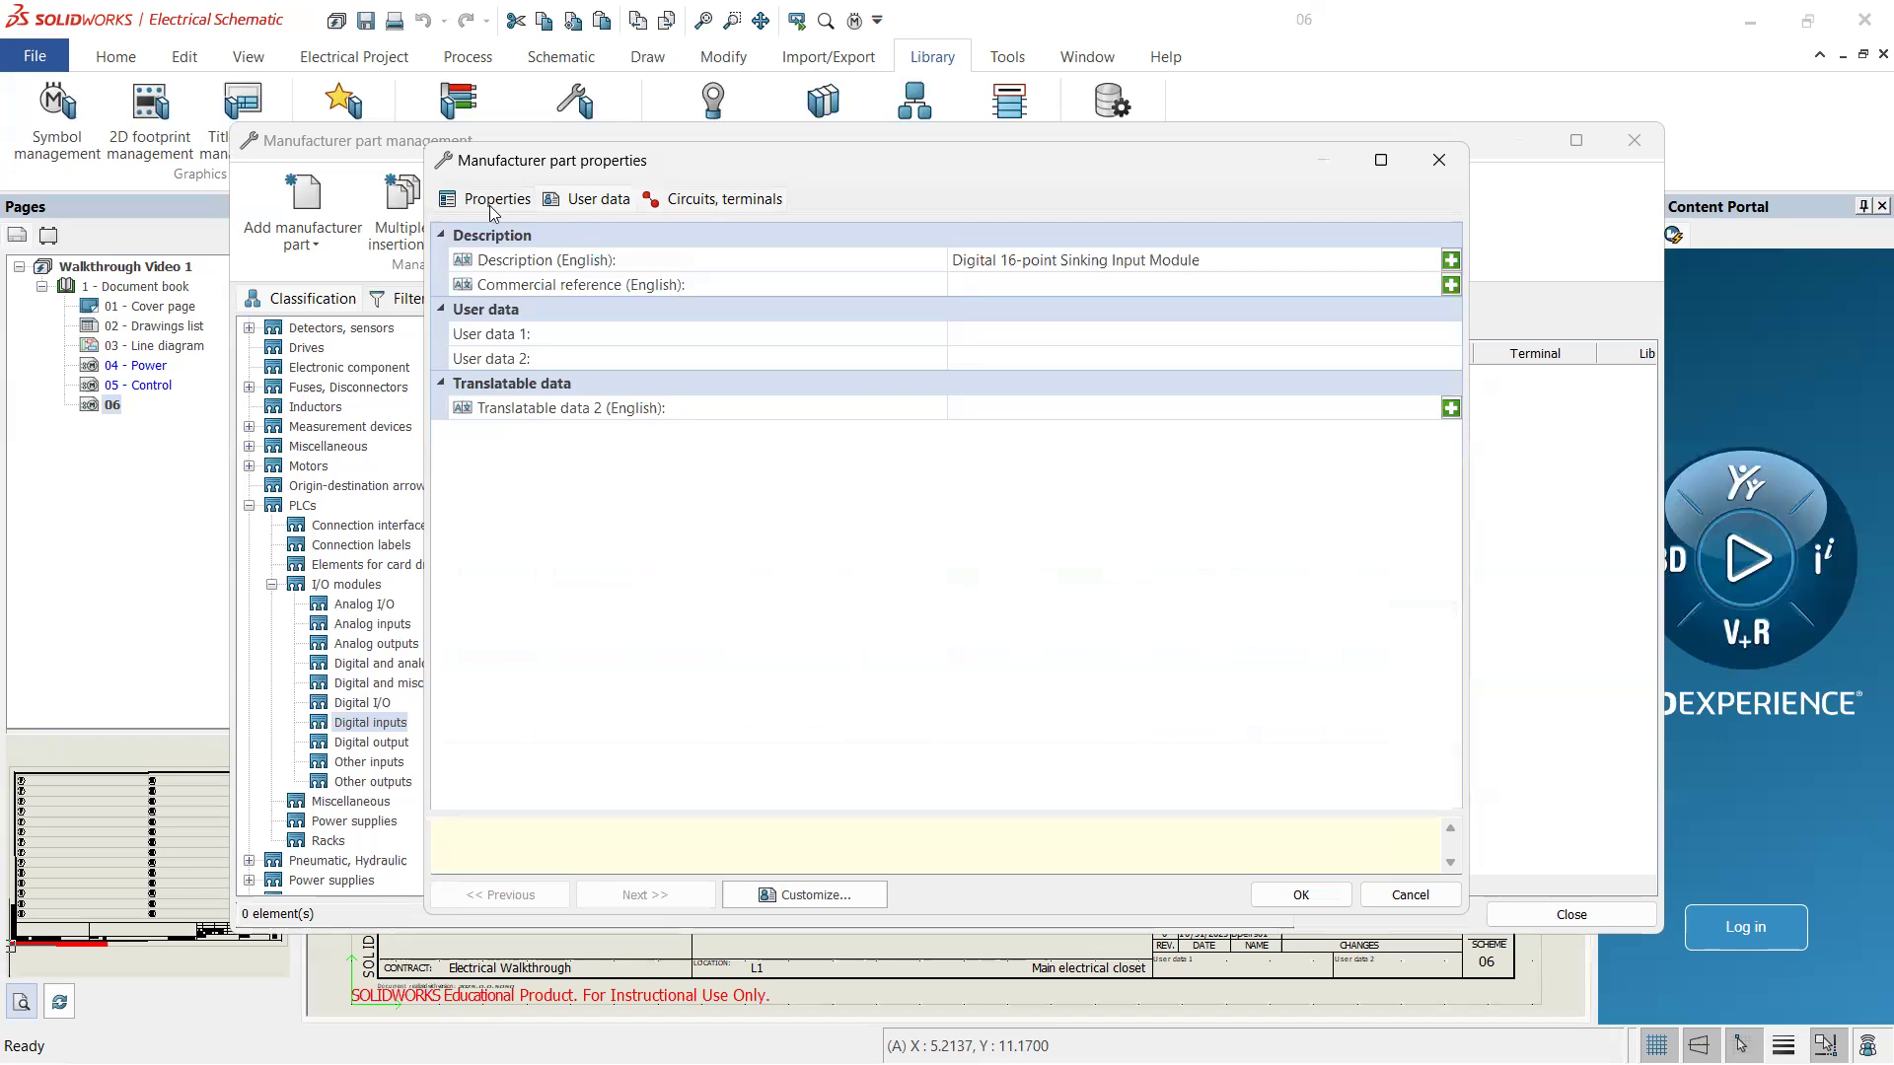
scroll(677, 366, "up", 8)
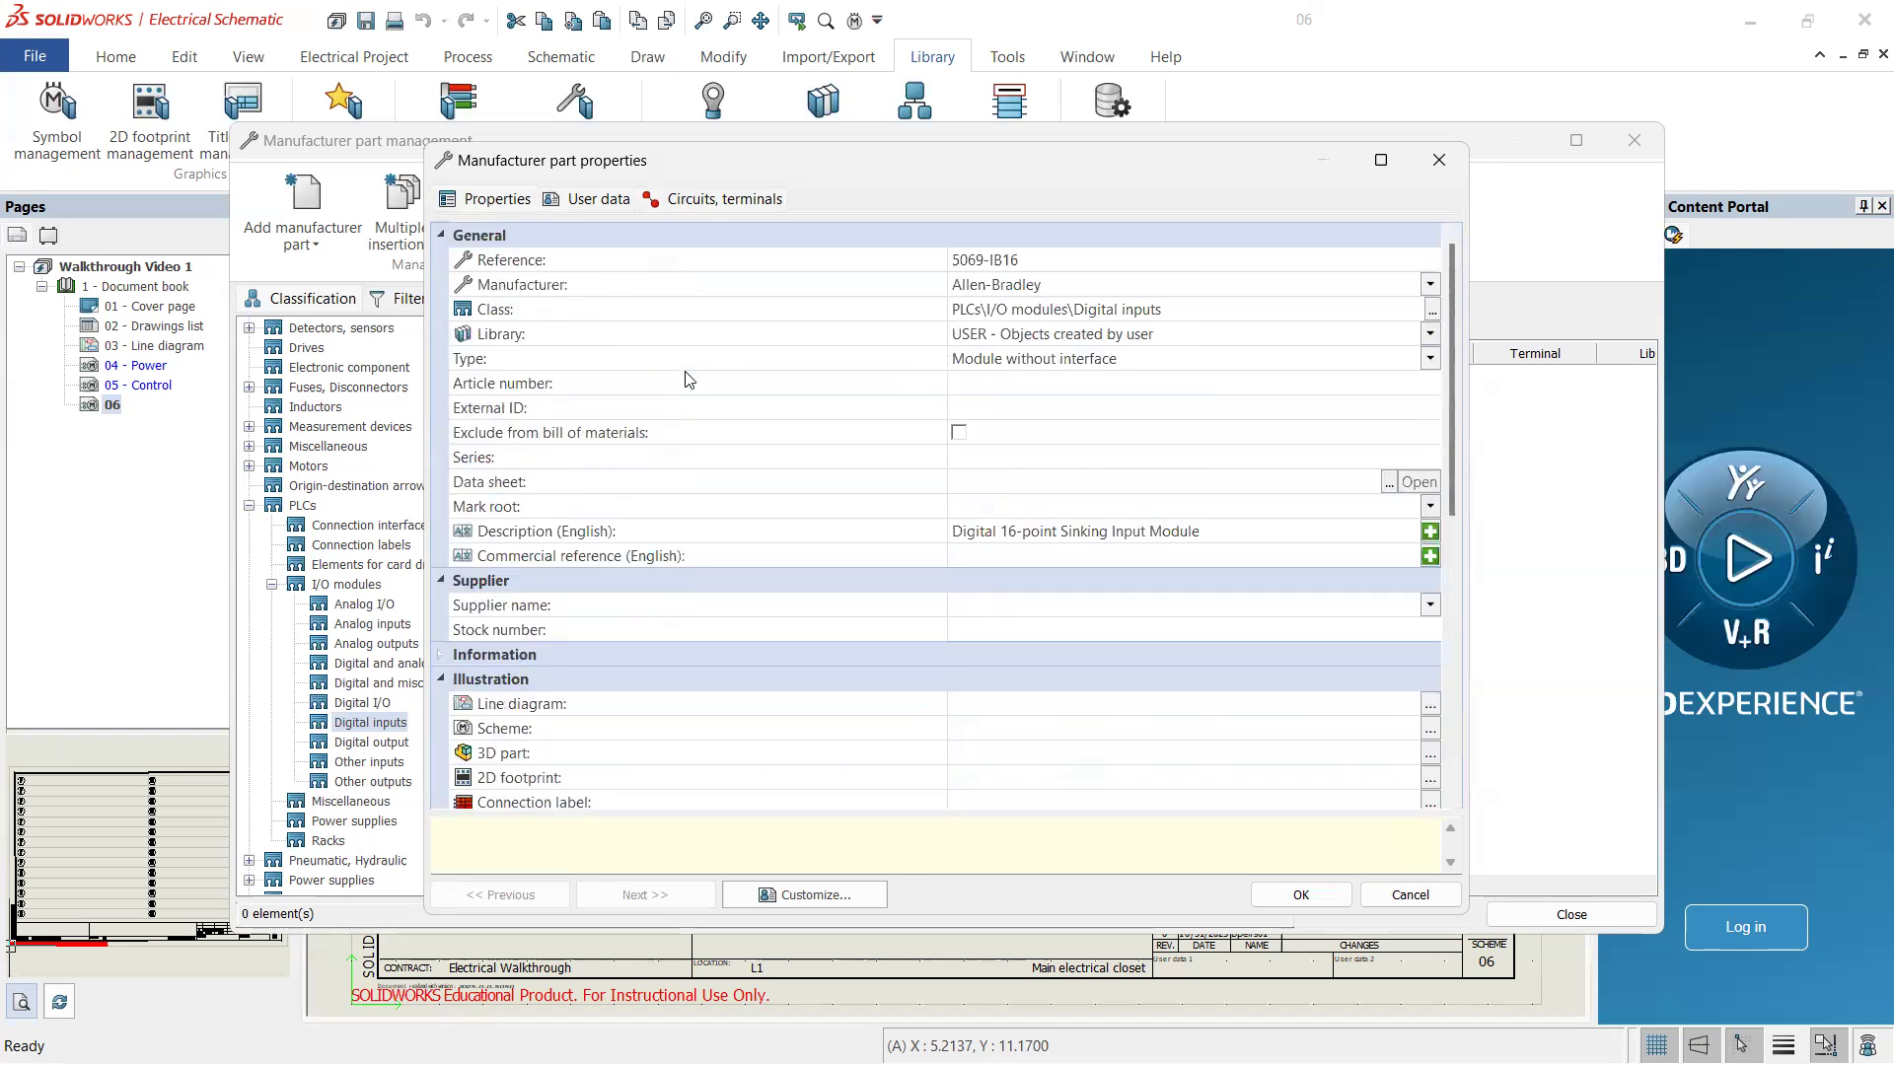
scroll(691, 395, "down", 8)
scroll(811, 592, "up", 6)
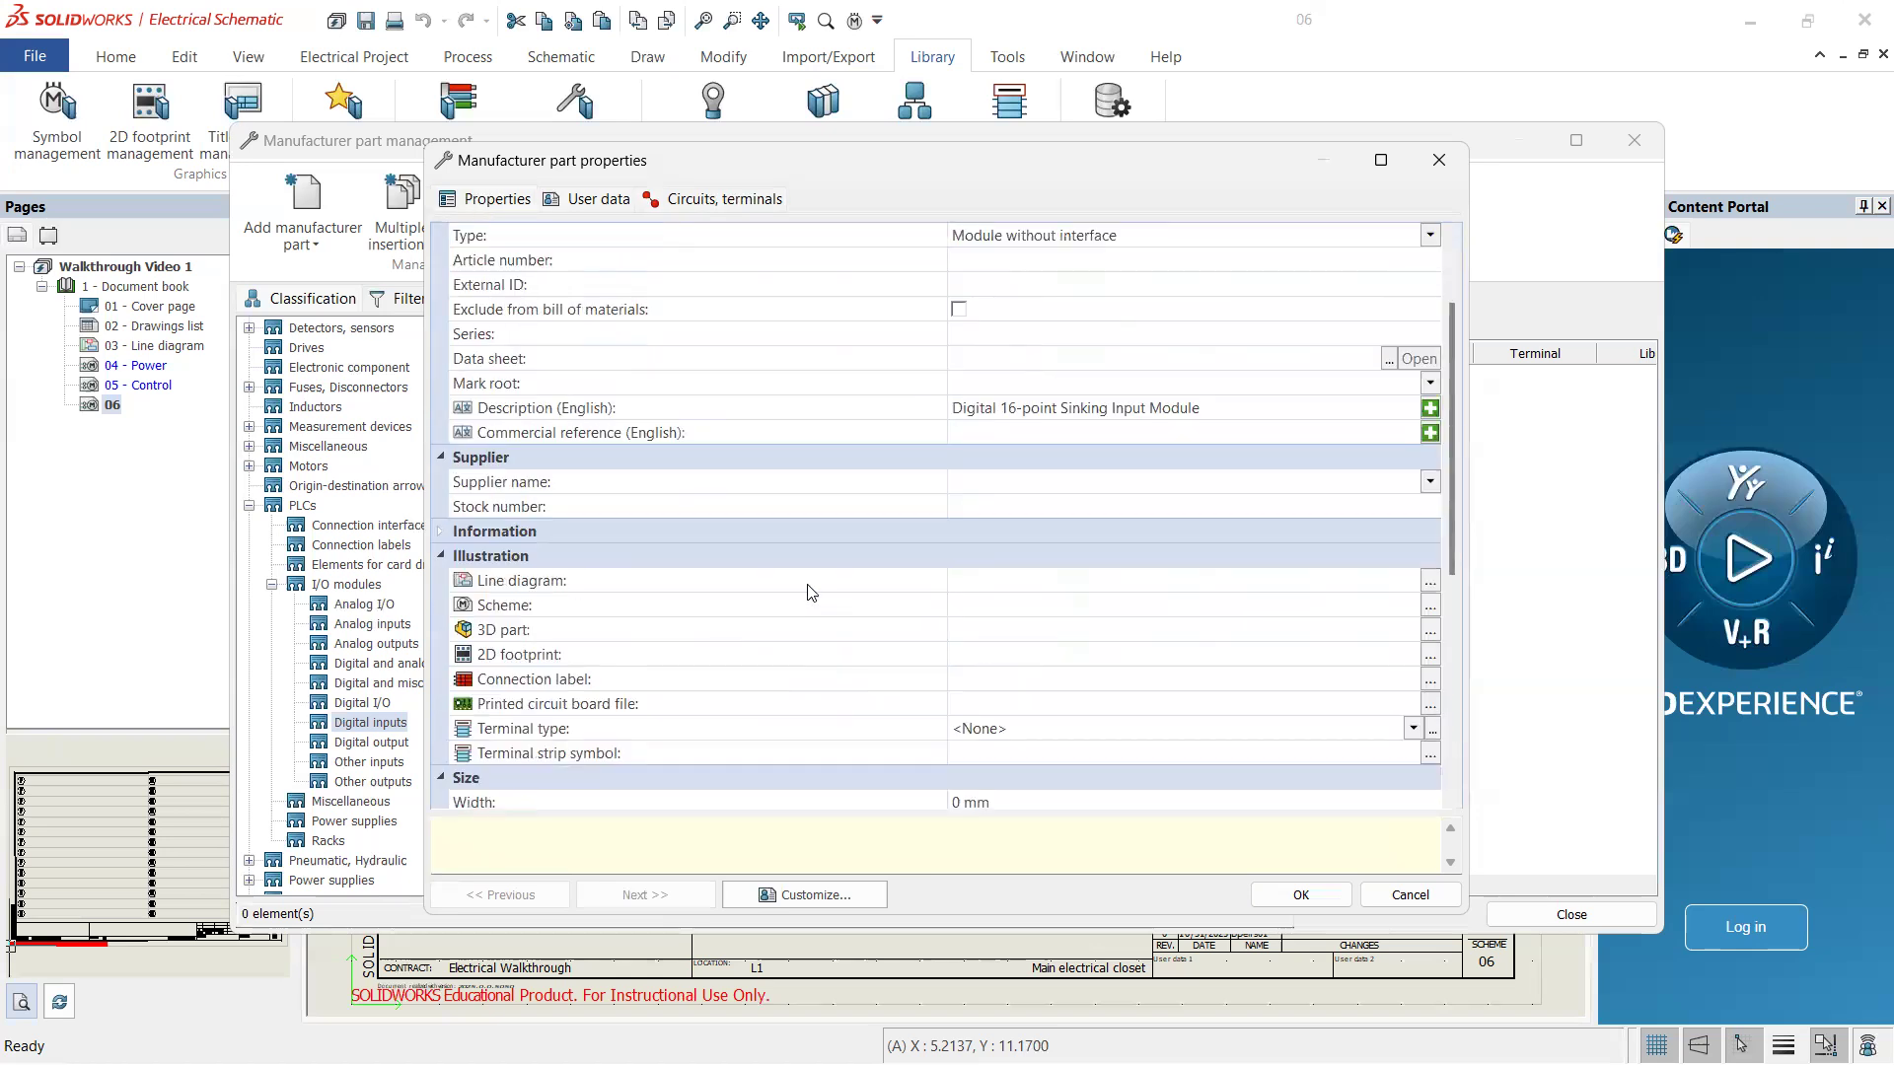
scroll(811, 592, "up", 2)
left_click(683, 198)
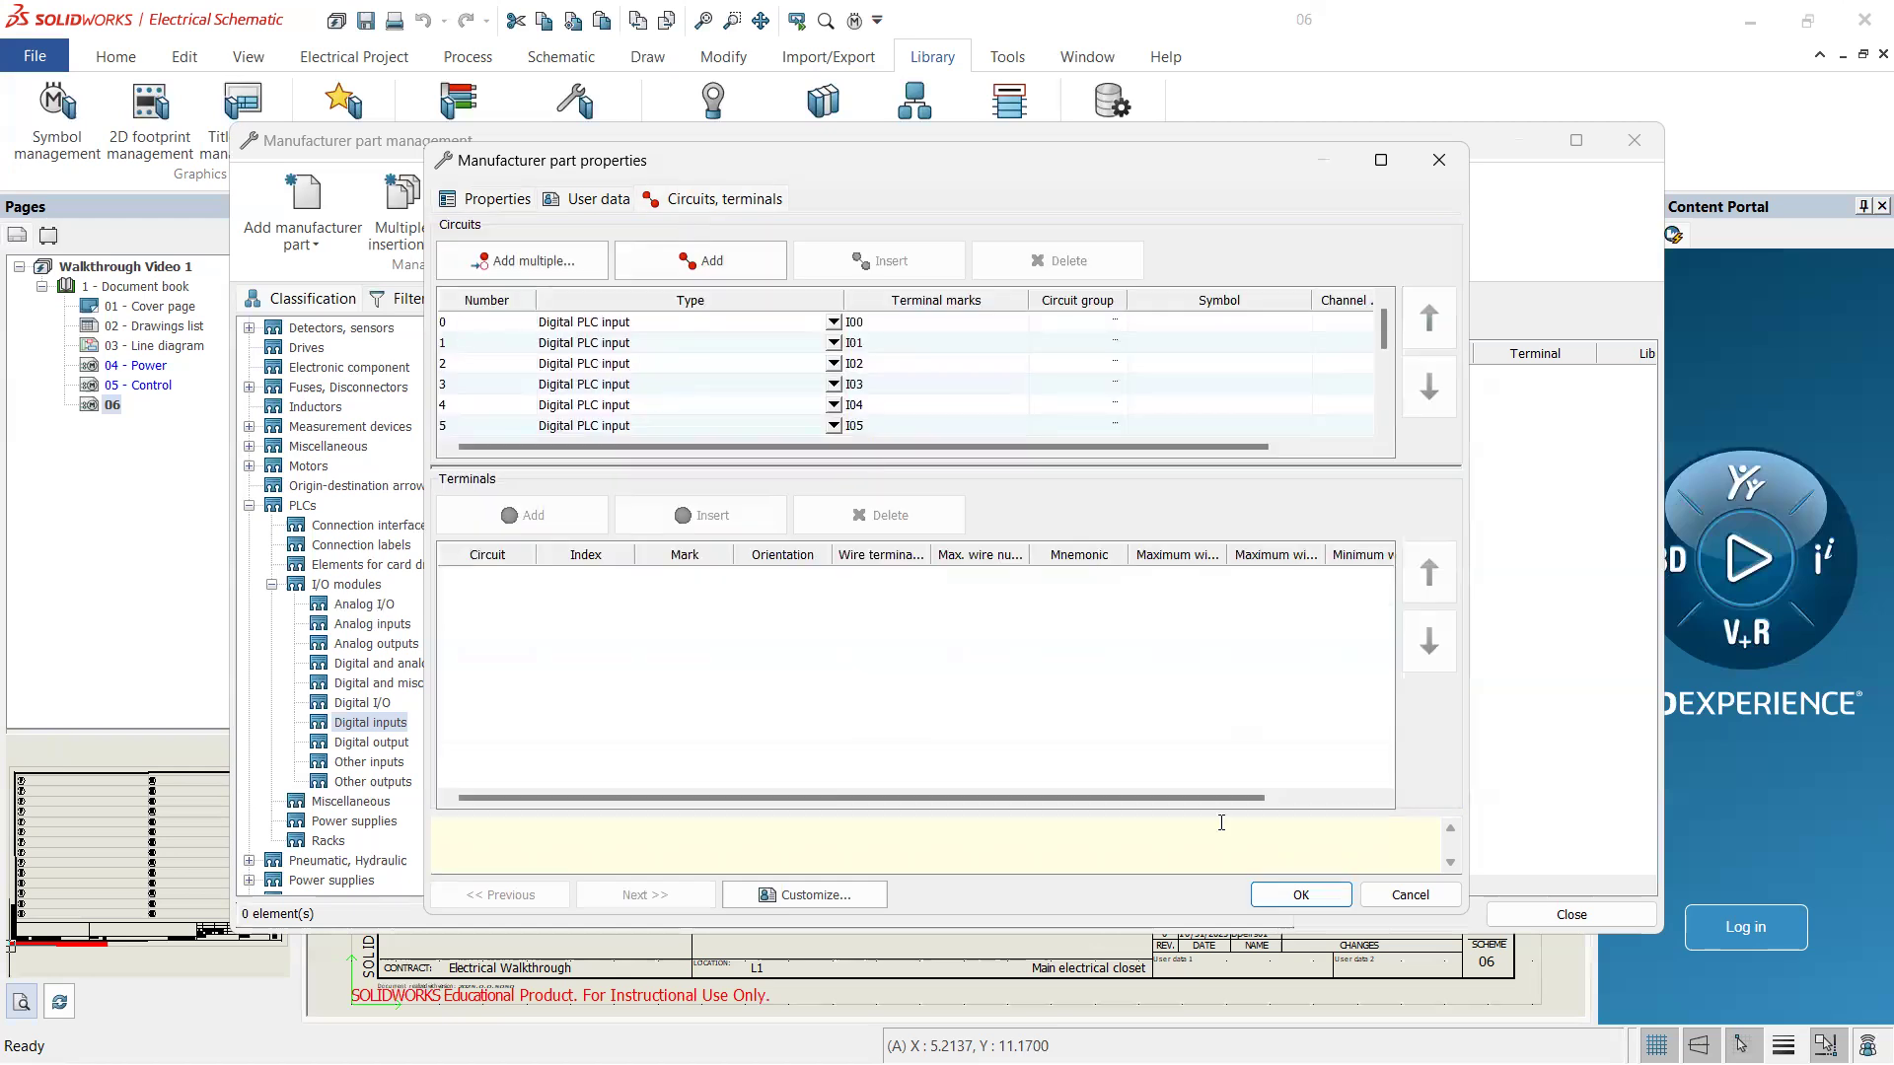
left_click(1301, 894)
- Select the new 5069-IB16 part in the parts list and close the manufacturer part management
left_click(778, 381)
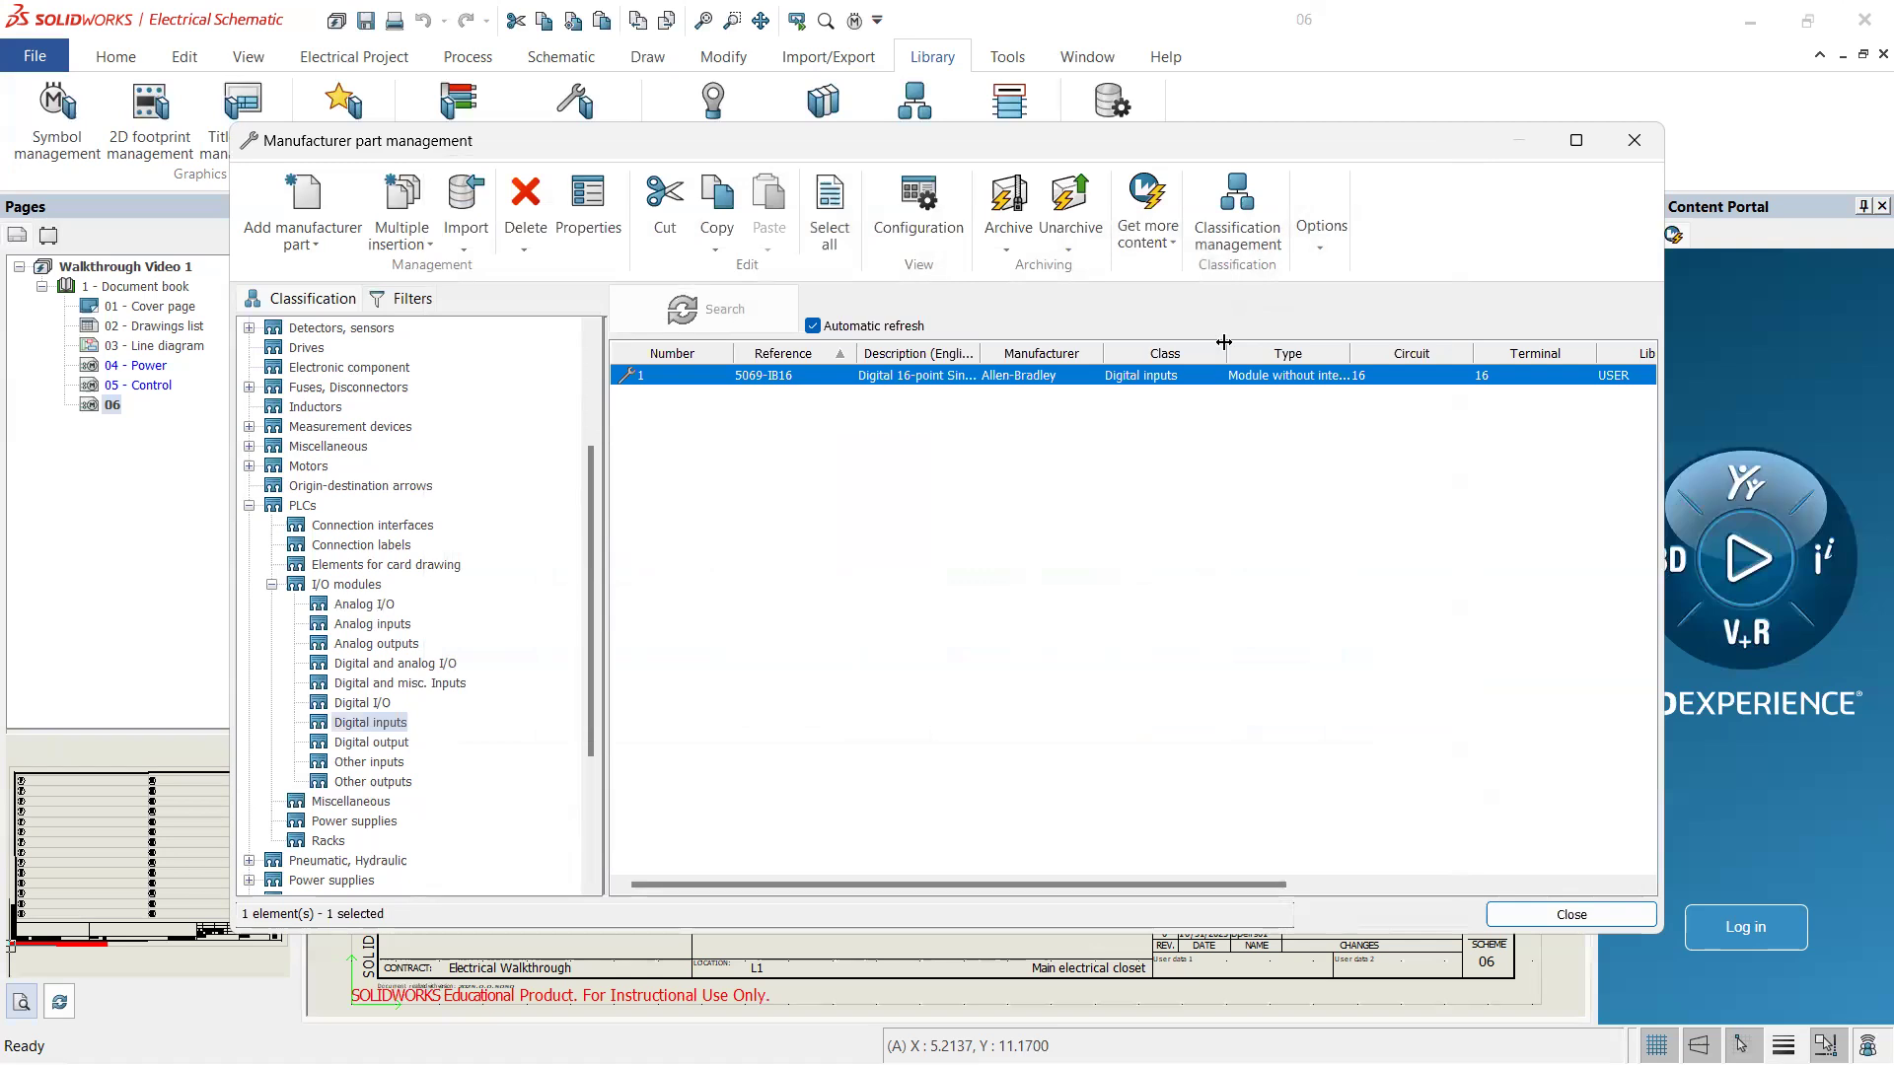
left_click_drag(1405, 145, 1372, 146)
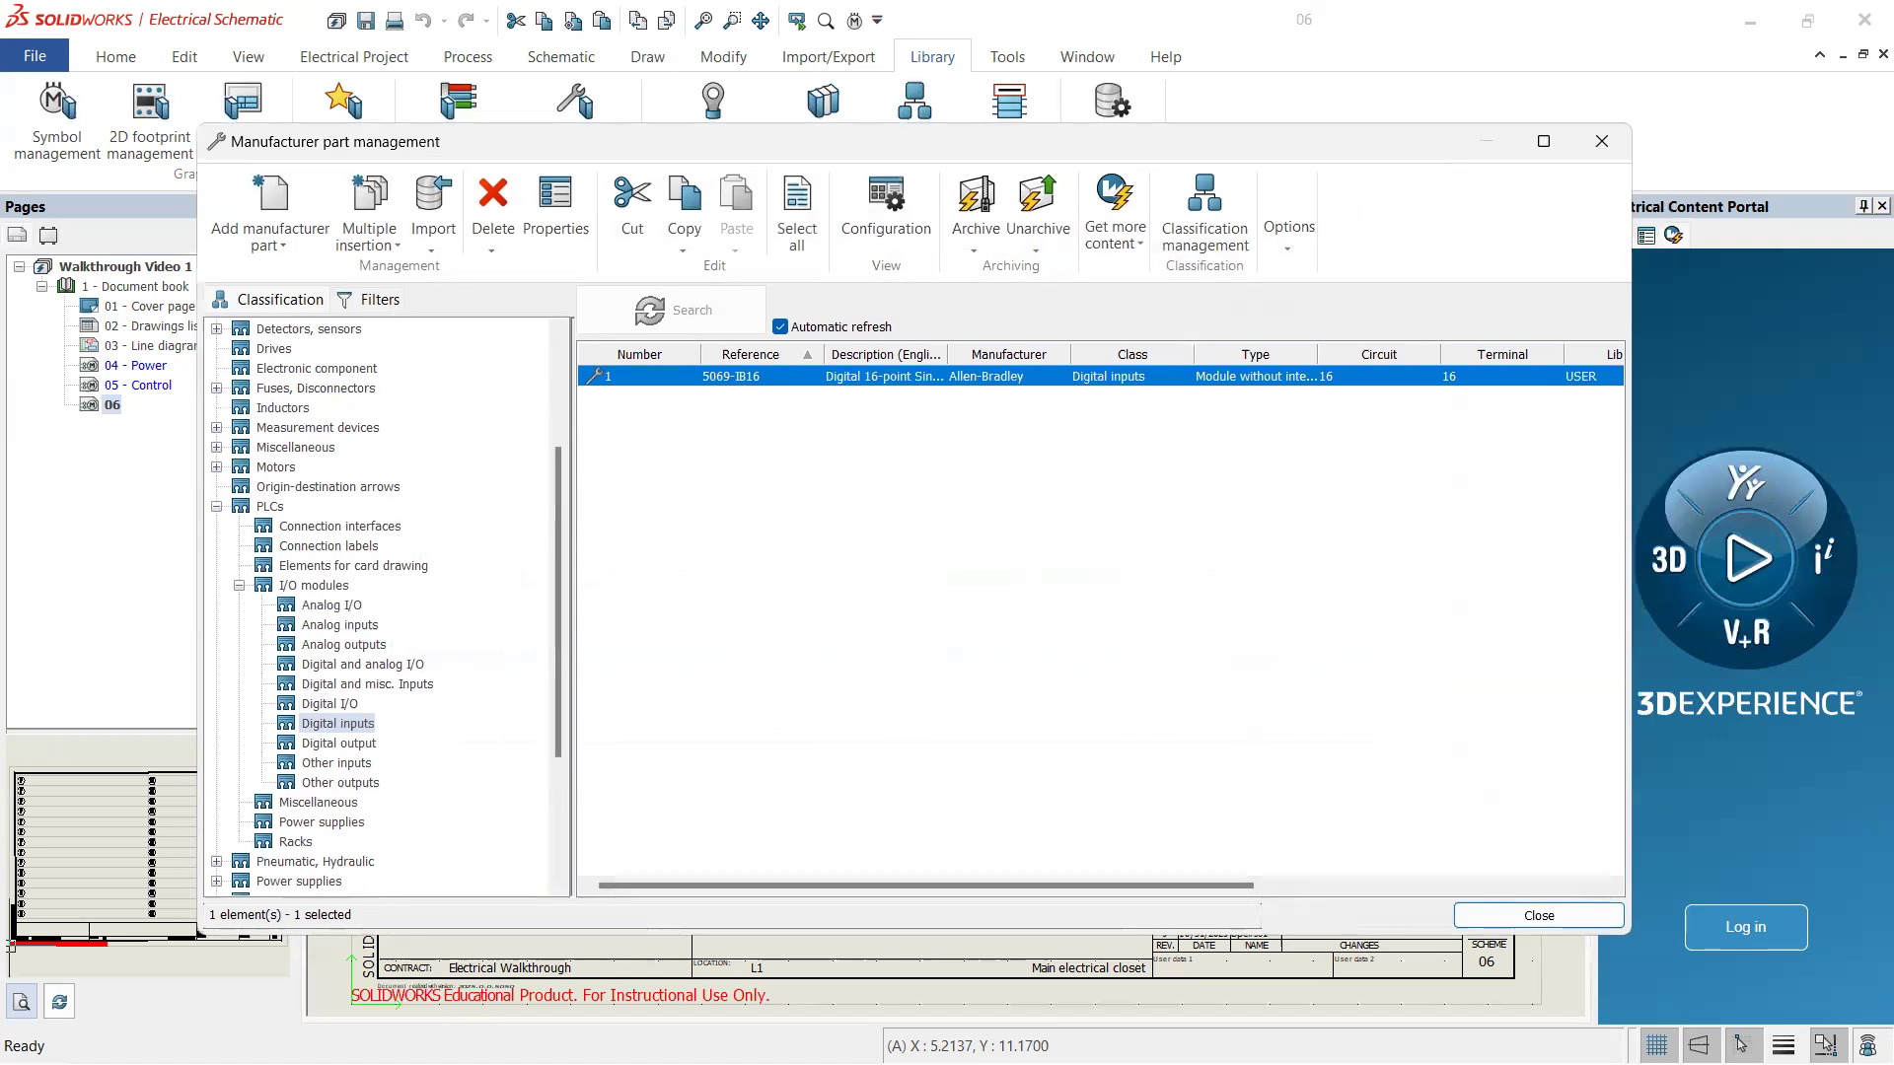
left_click(1535, 915)
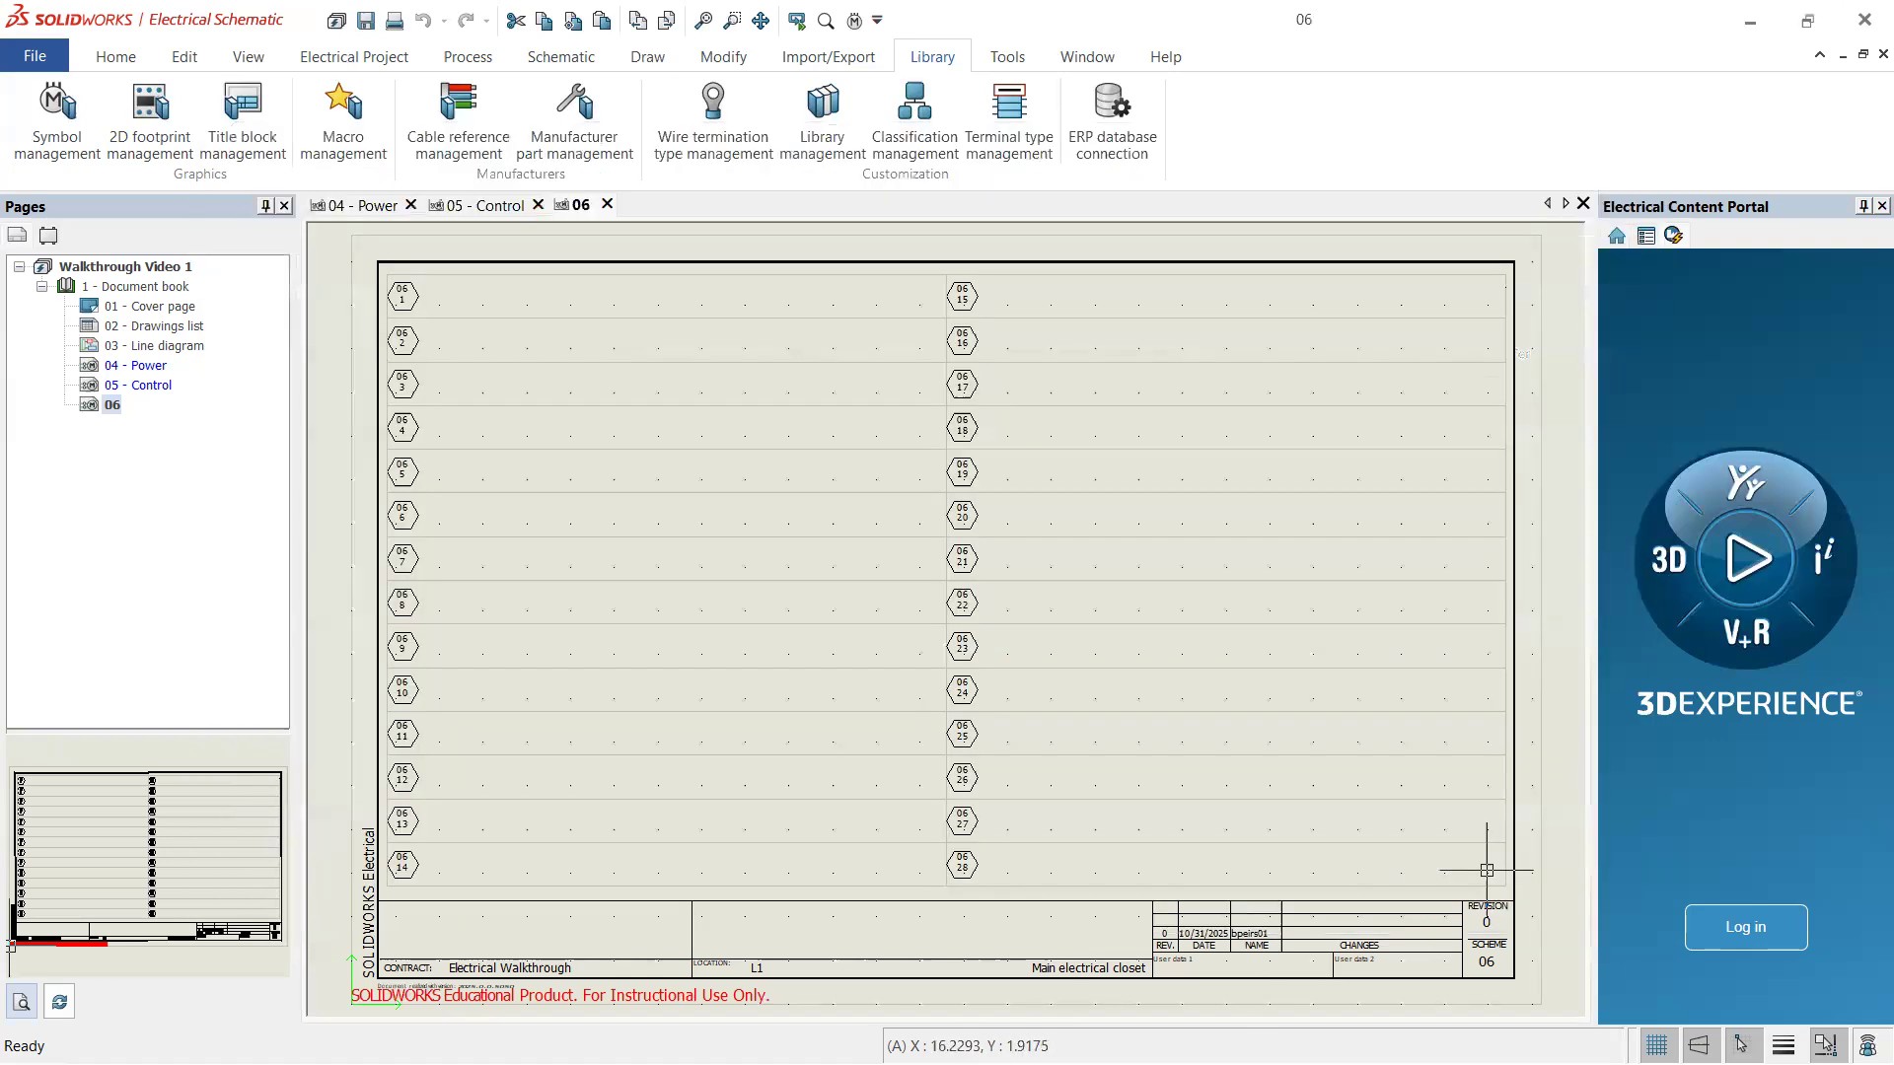
- Open the symbol management and display the symbols of the PLCs > I/O modules > Digital inputs class
left_click(65, 148)
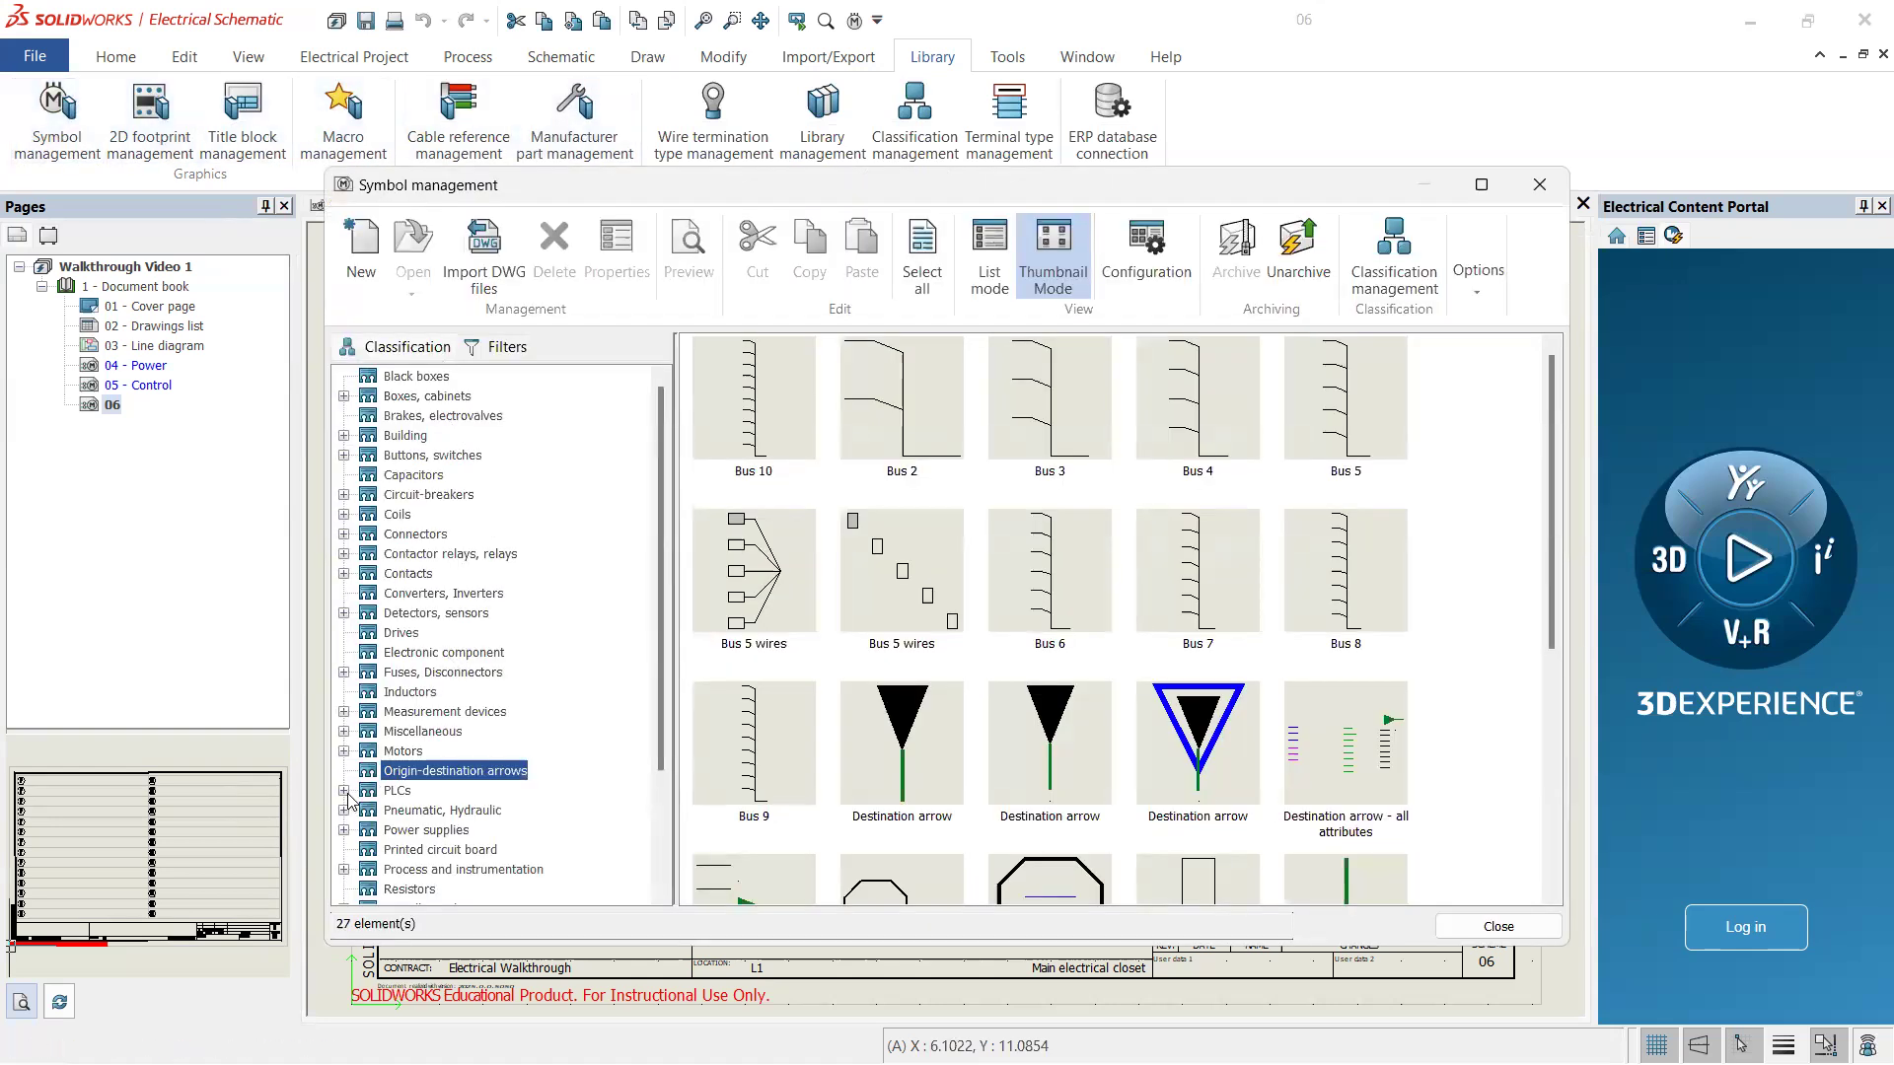
left_click(344, 791)
left_click(367, 832)
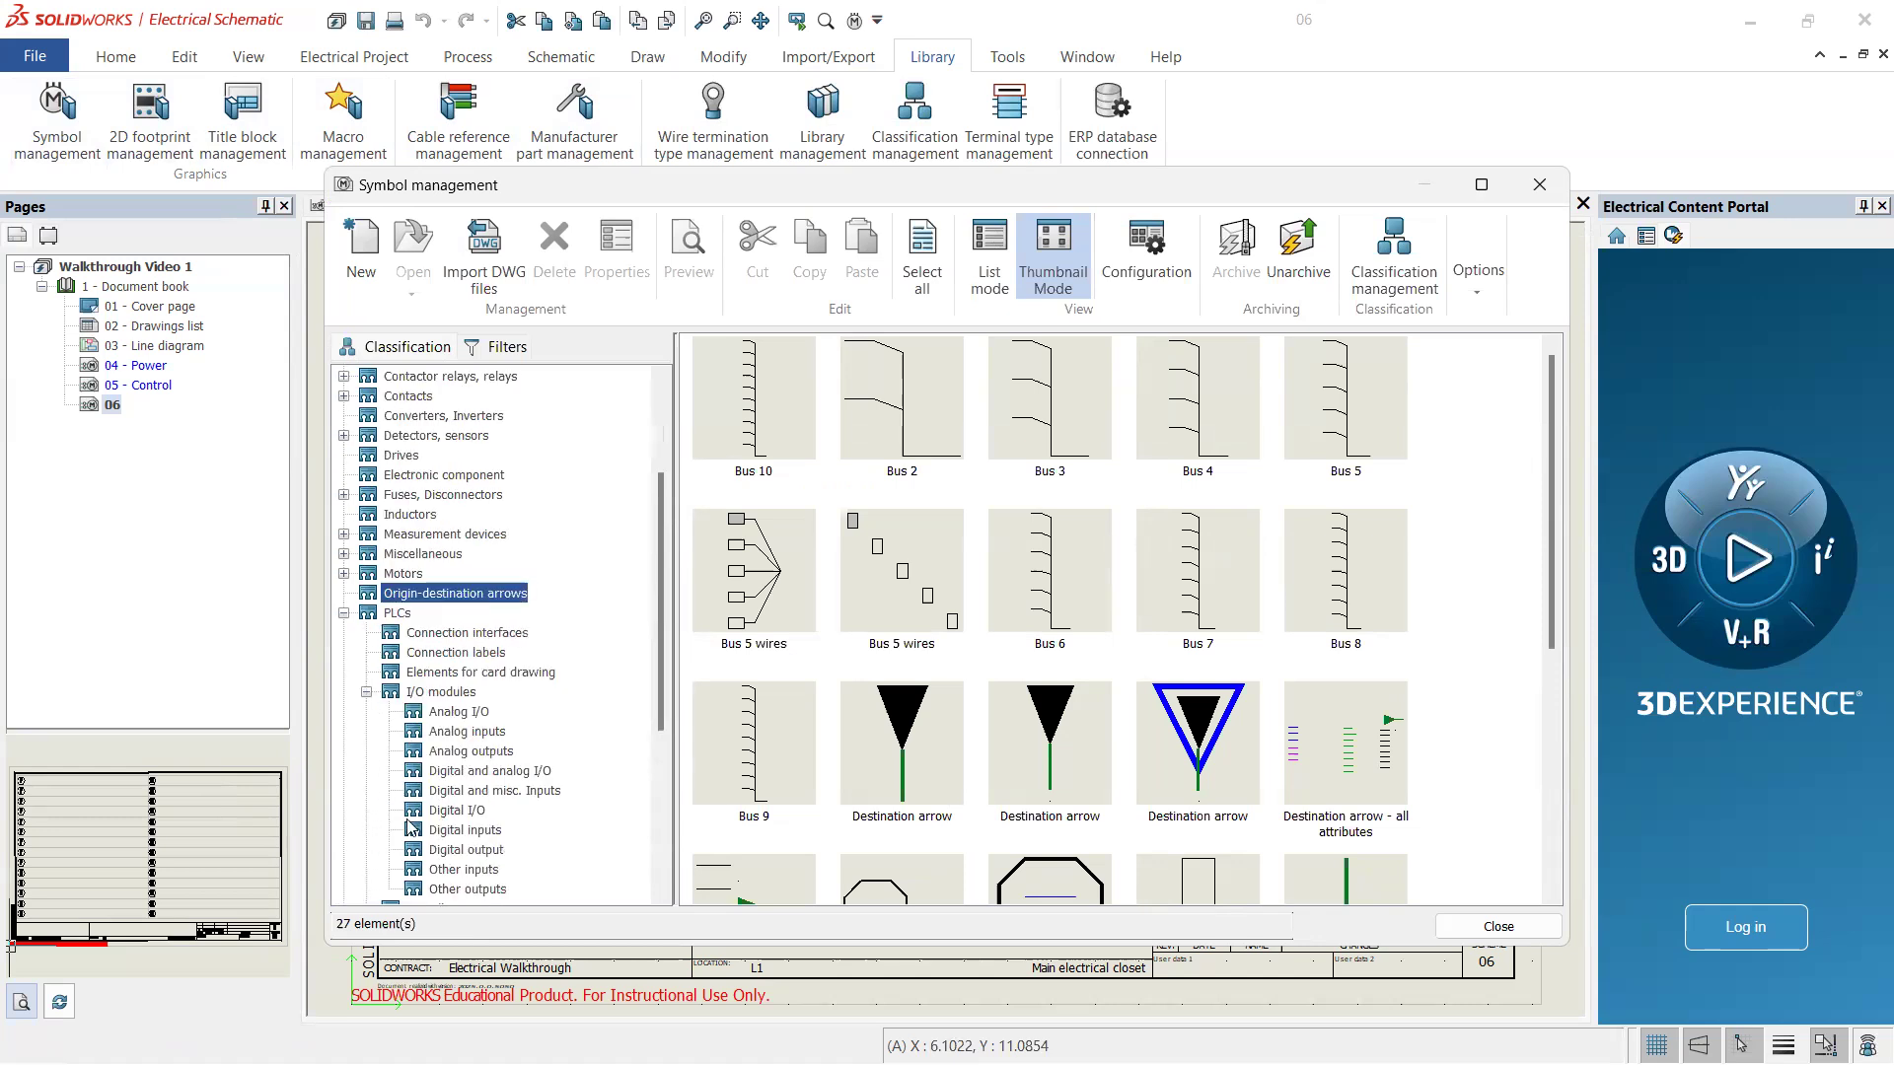
left_click(468, 834)
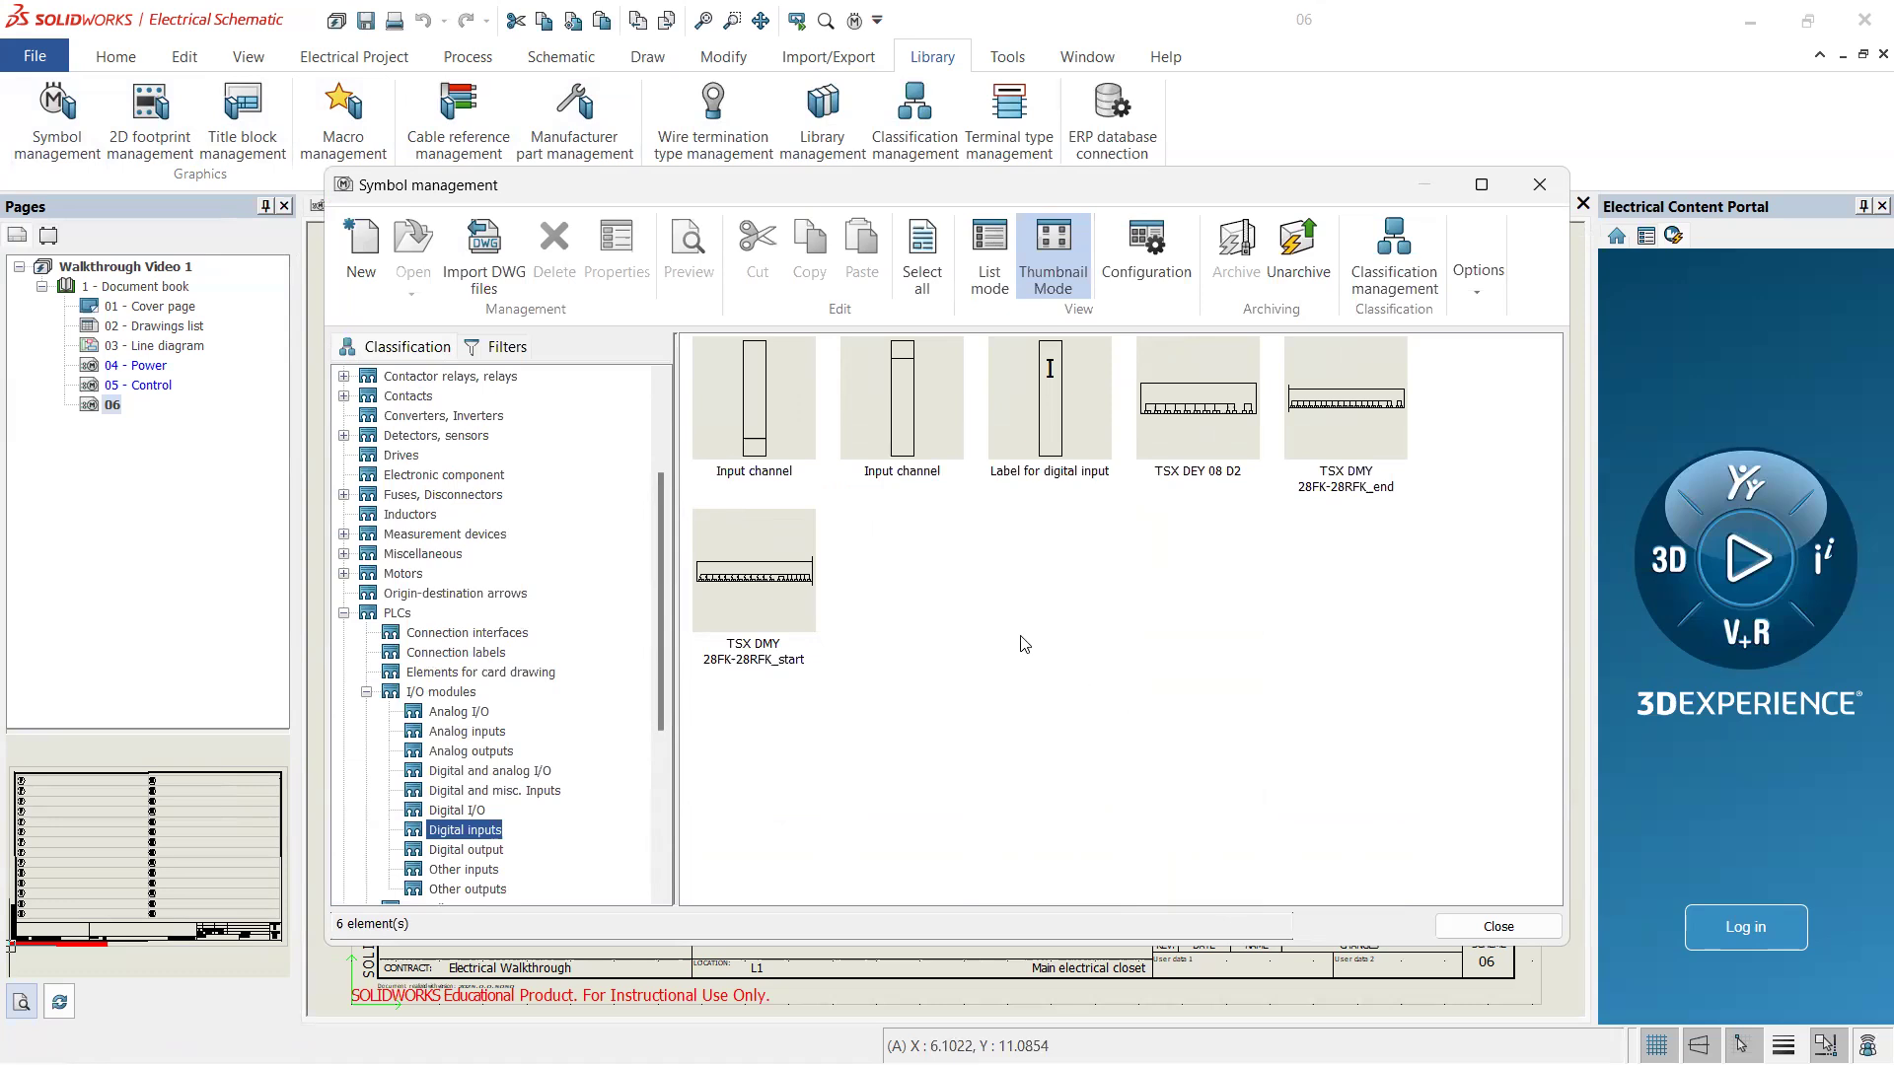
- Start a new symbol in the Digital inputs class and title it "16 Point Digital PLC Inputs"
right_click(1021, 602)
left_click(1105, 714)
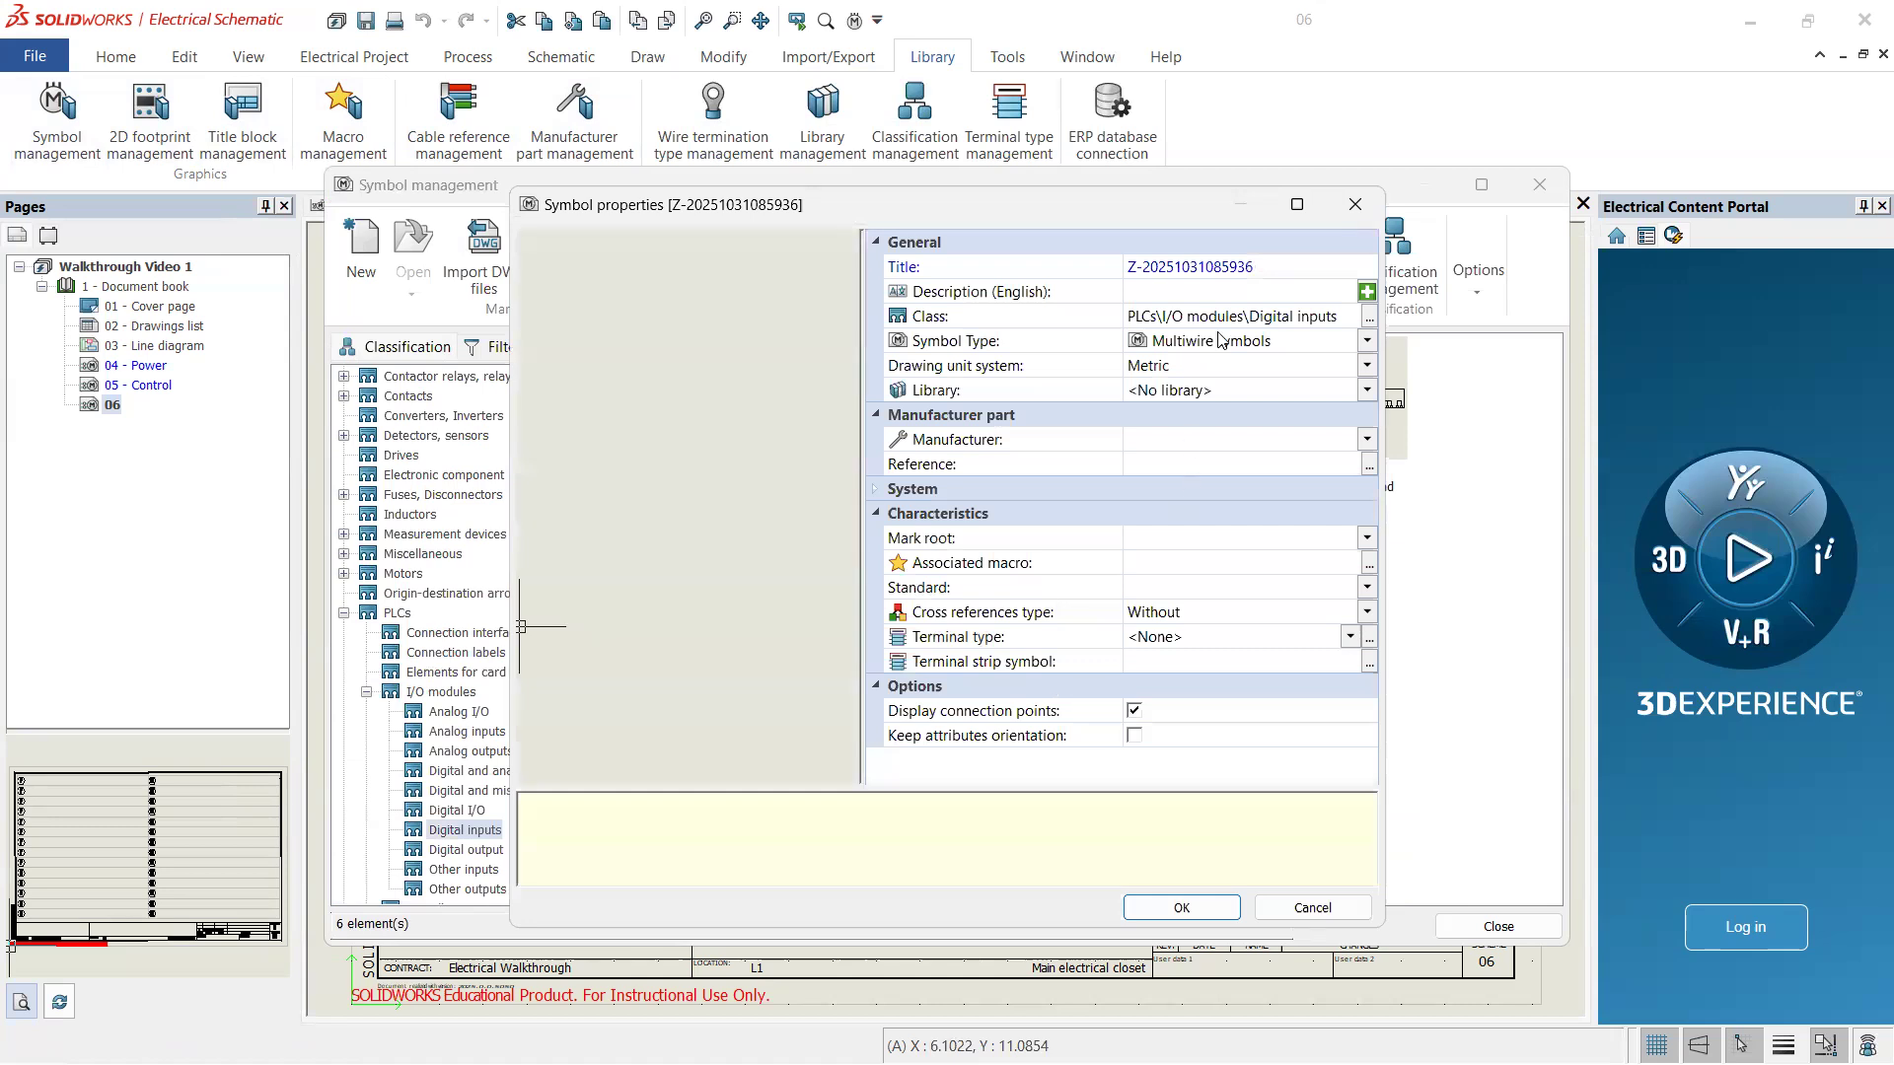
left_click(1294, 270)
left_click_drag(1294, 268, 1039, 251)
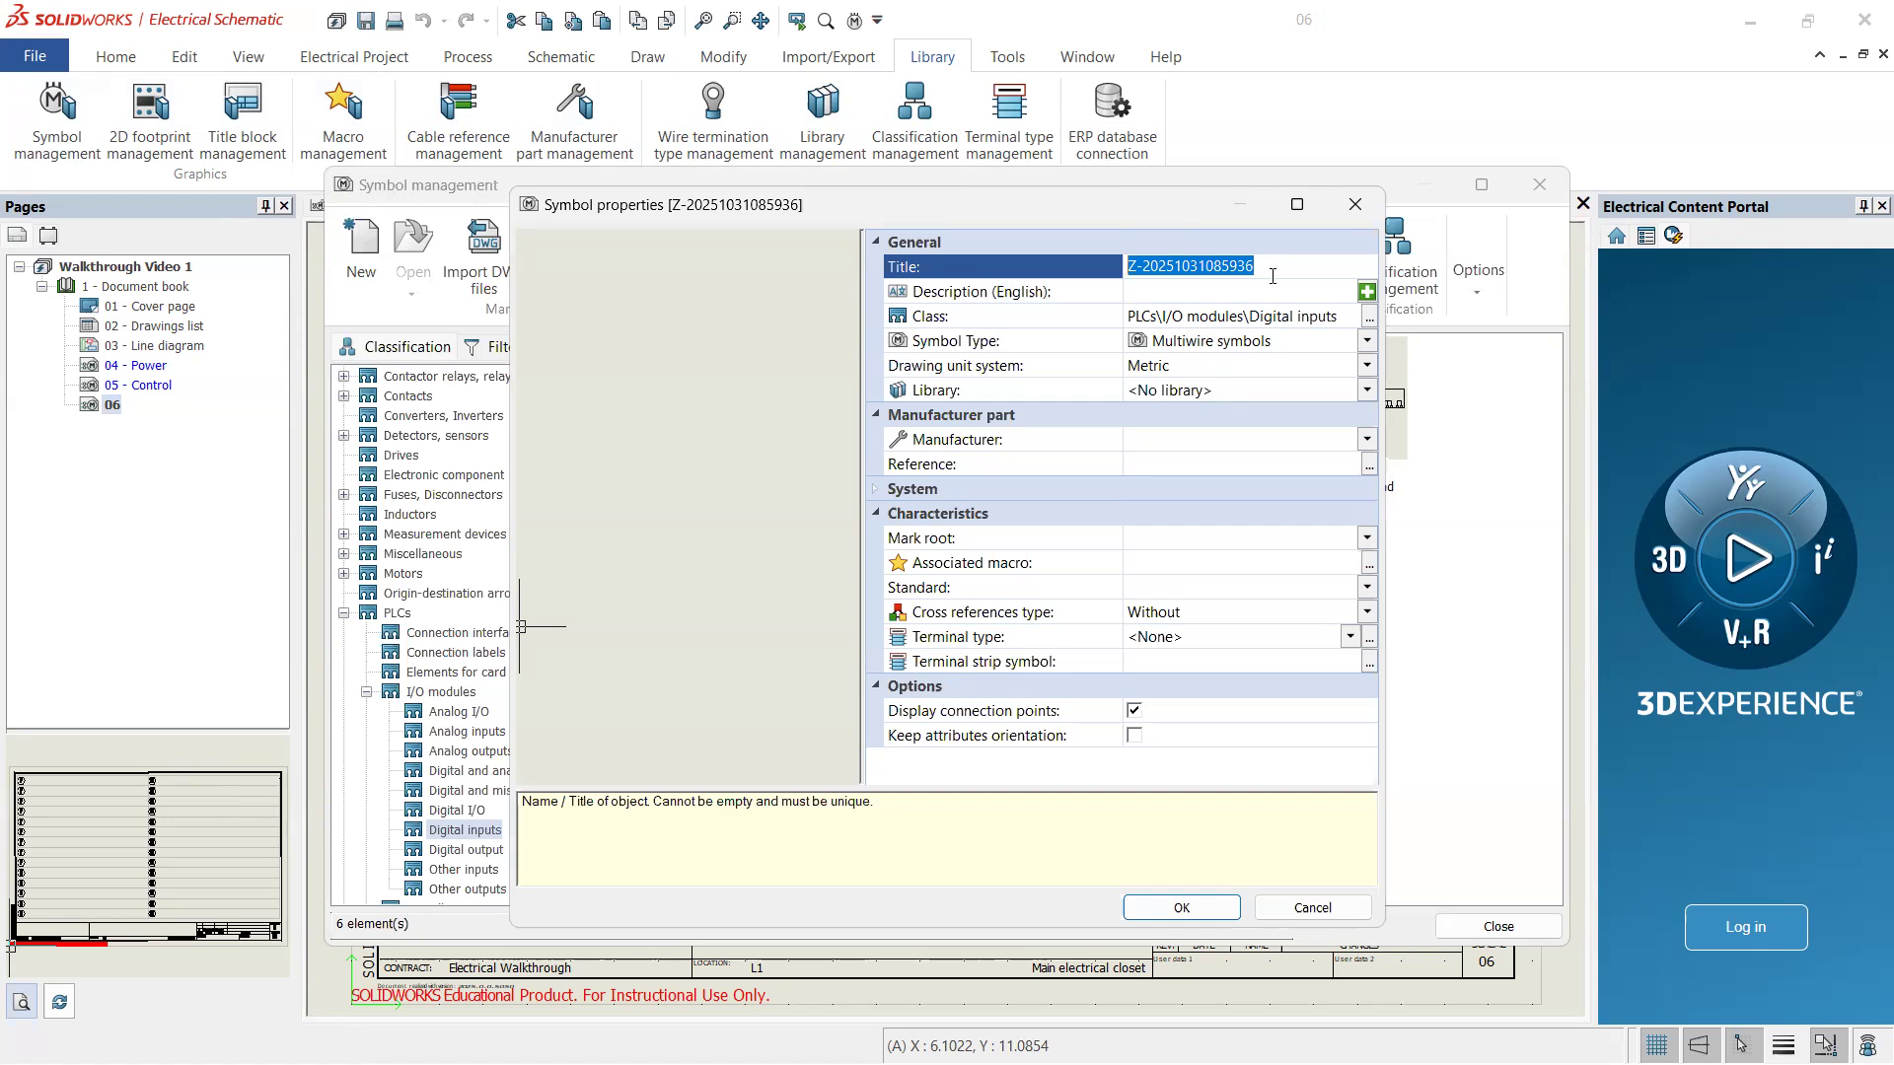
type("16")
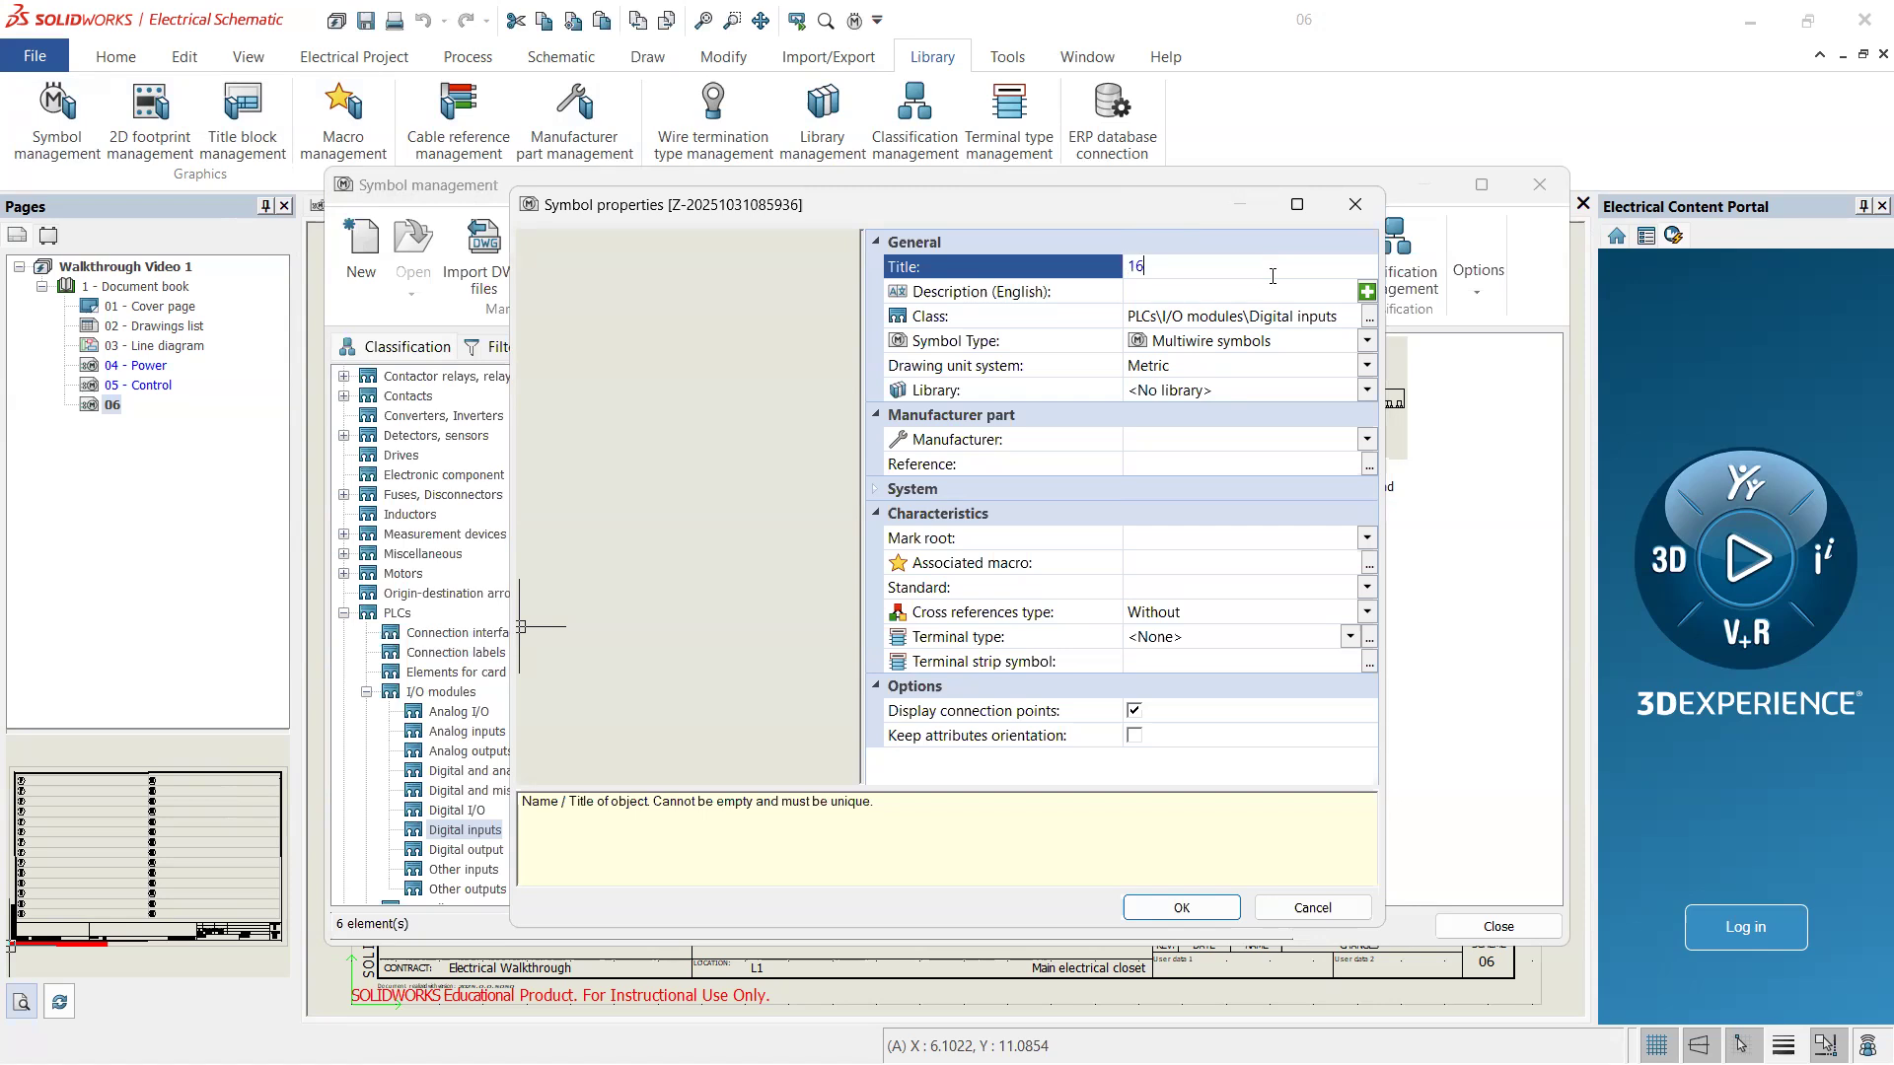
type(" Point")
type("Digital PLC Inputs")
- Set the symbol's English description to "Card with 16 Digital PLC Inputs" and its library to USER - Objects created by user
left_click(1225, 293)
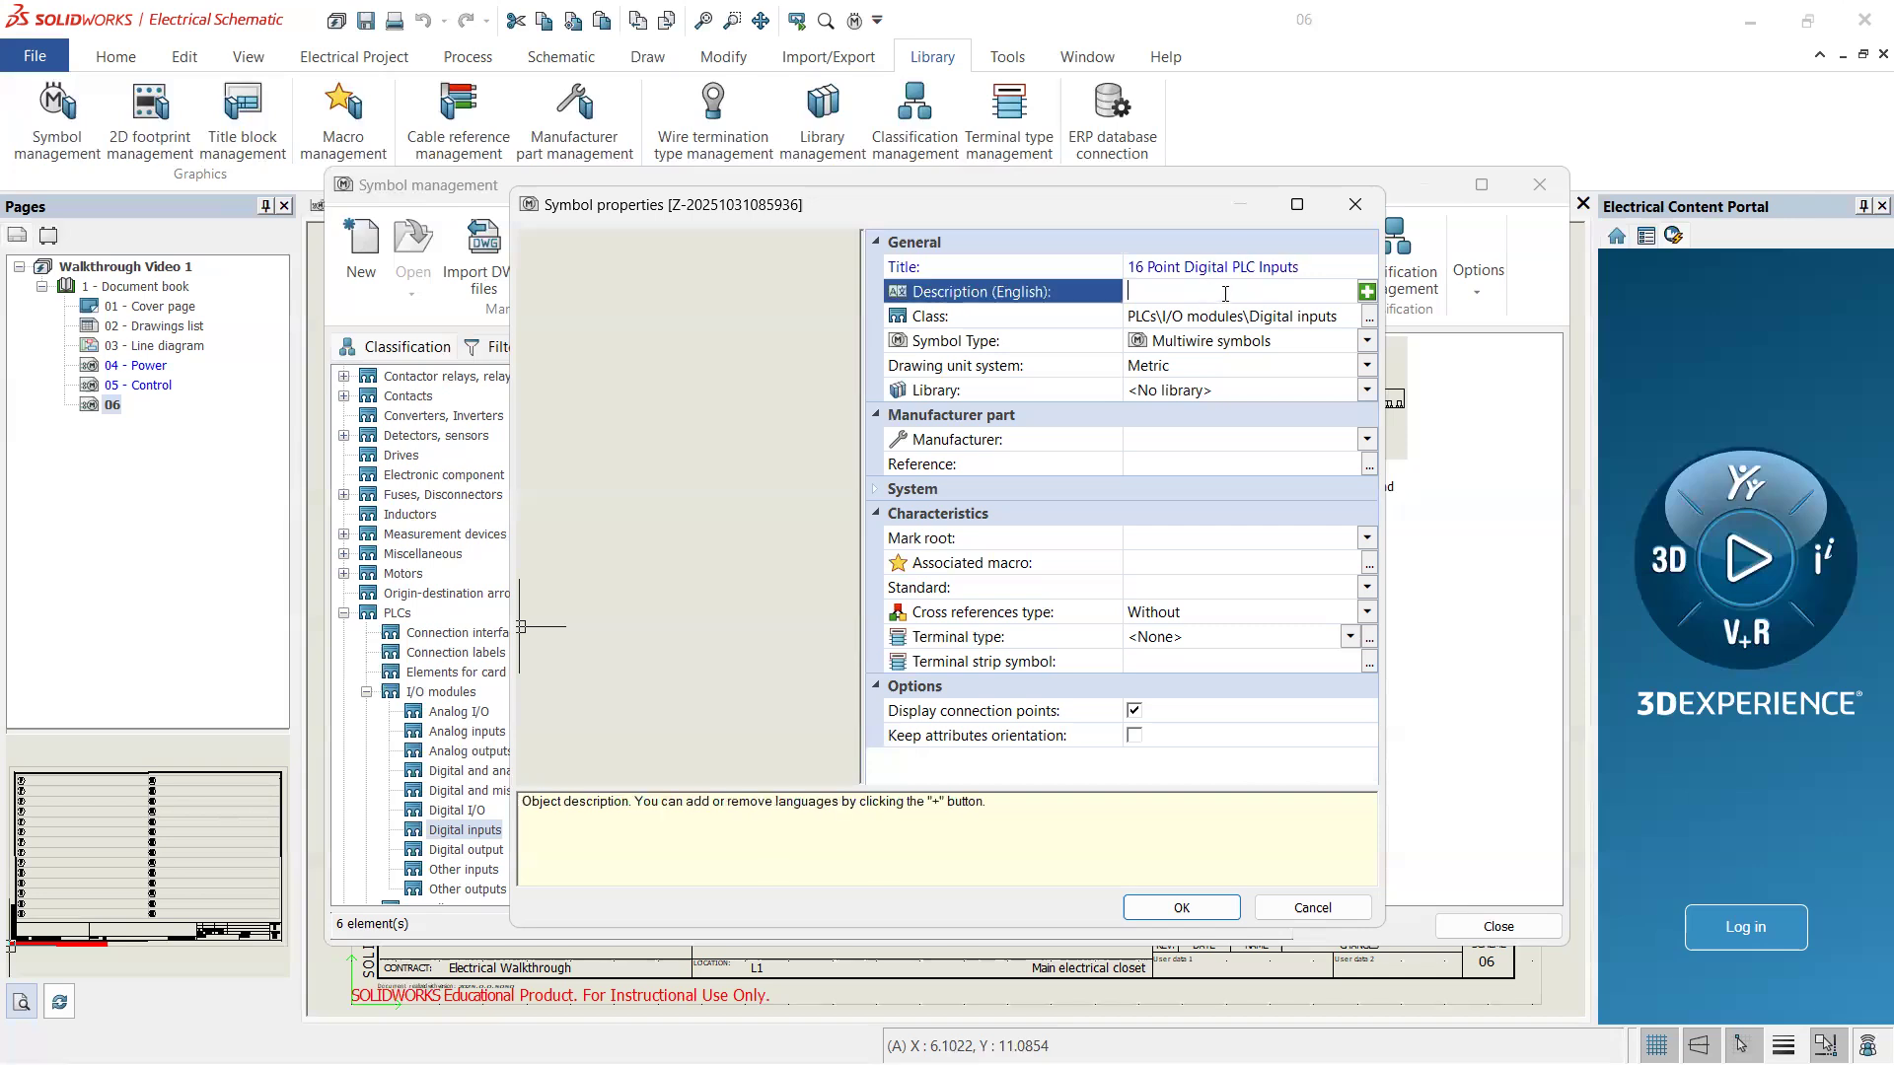
type("Card w")
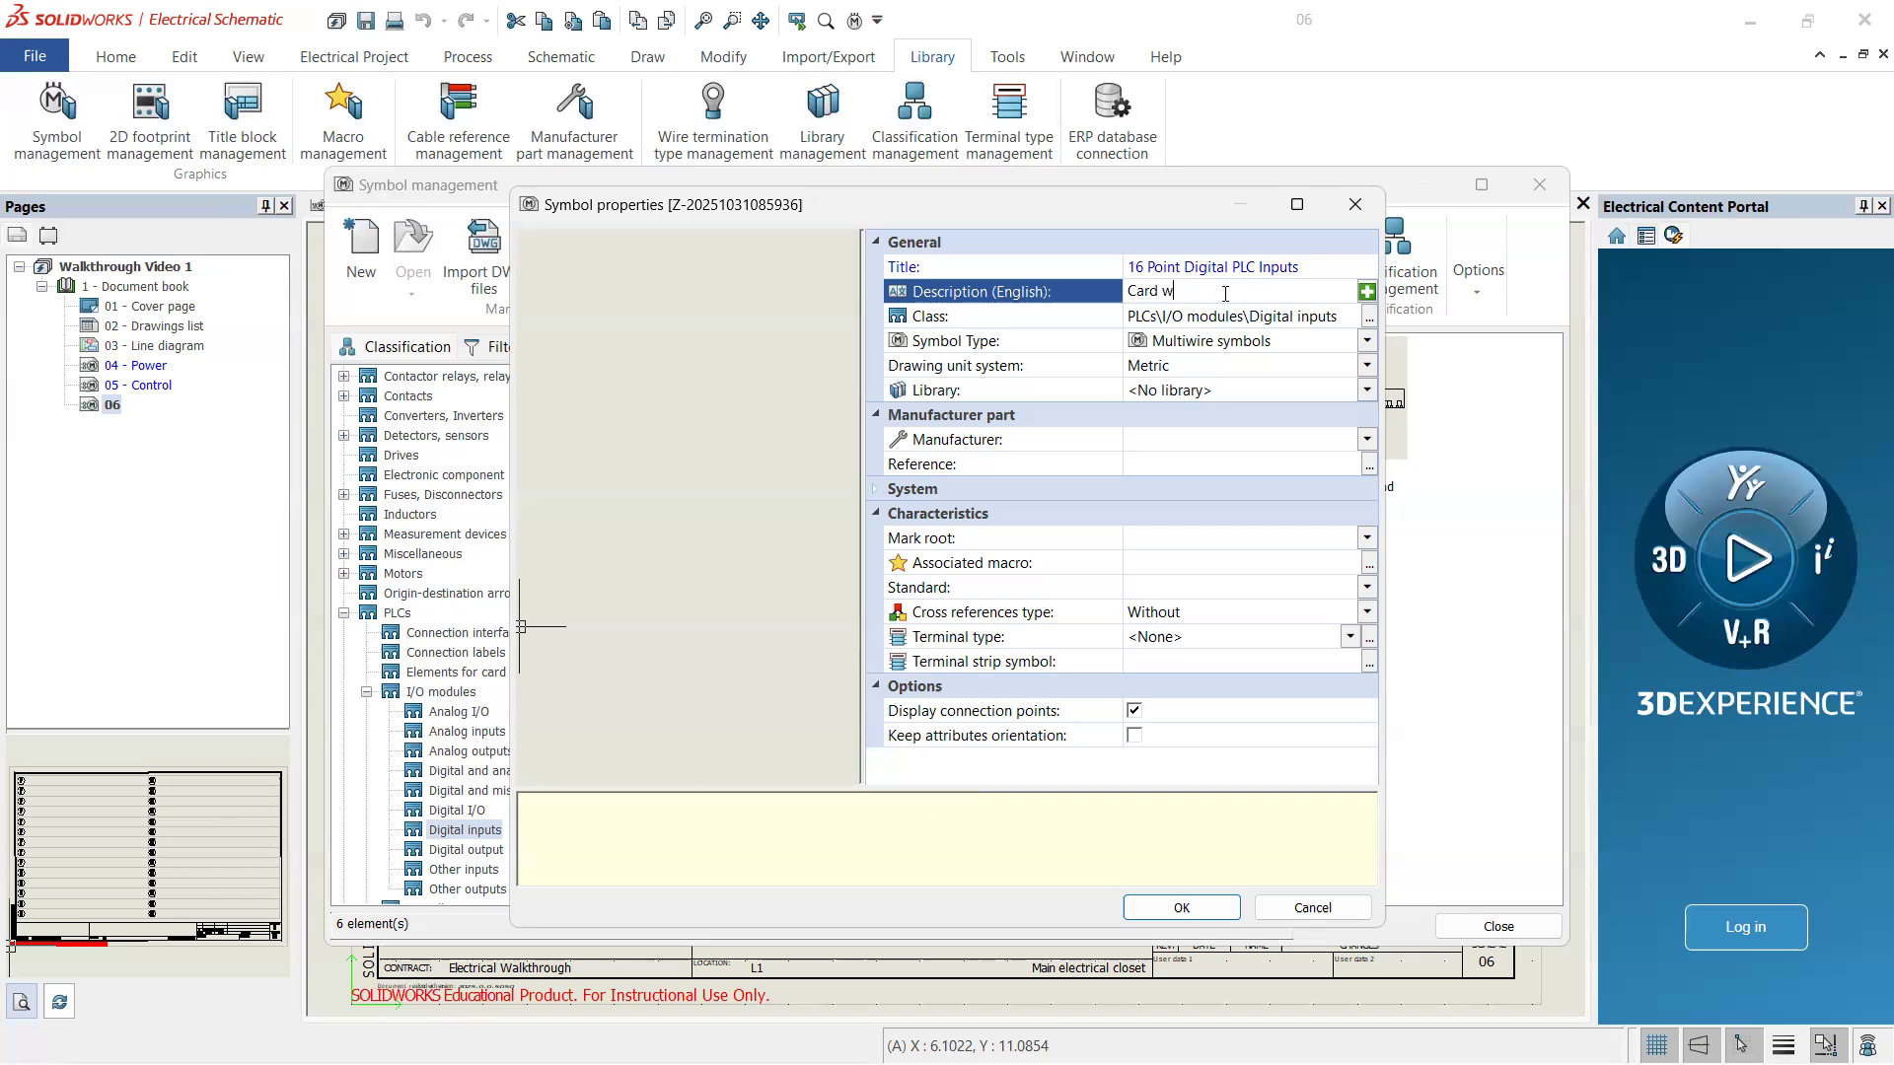
type("ith 16 D")
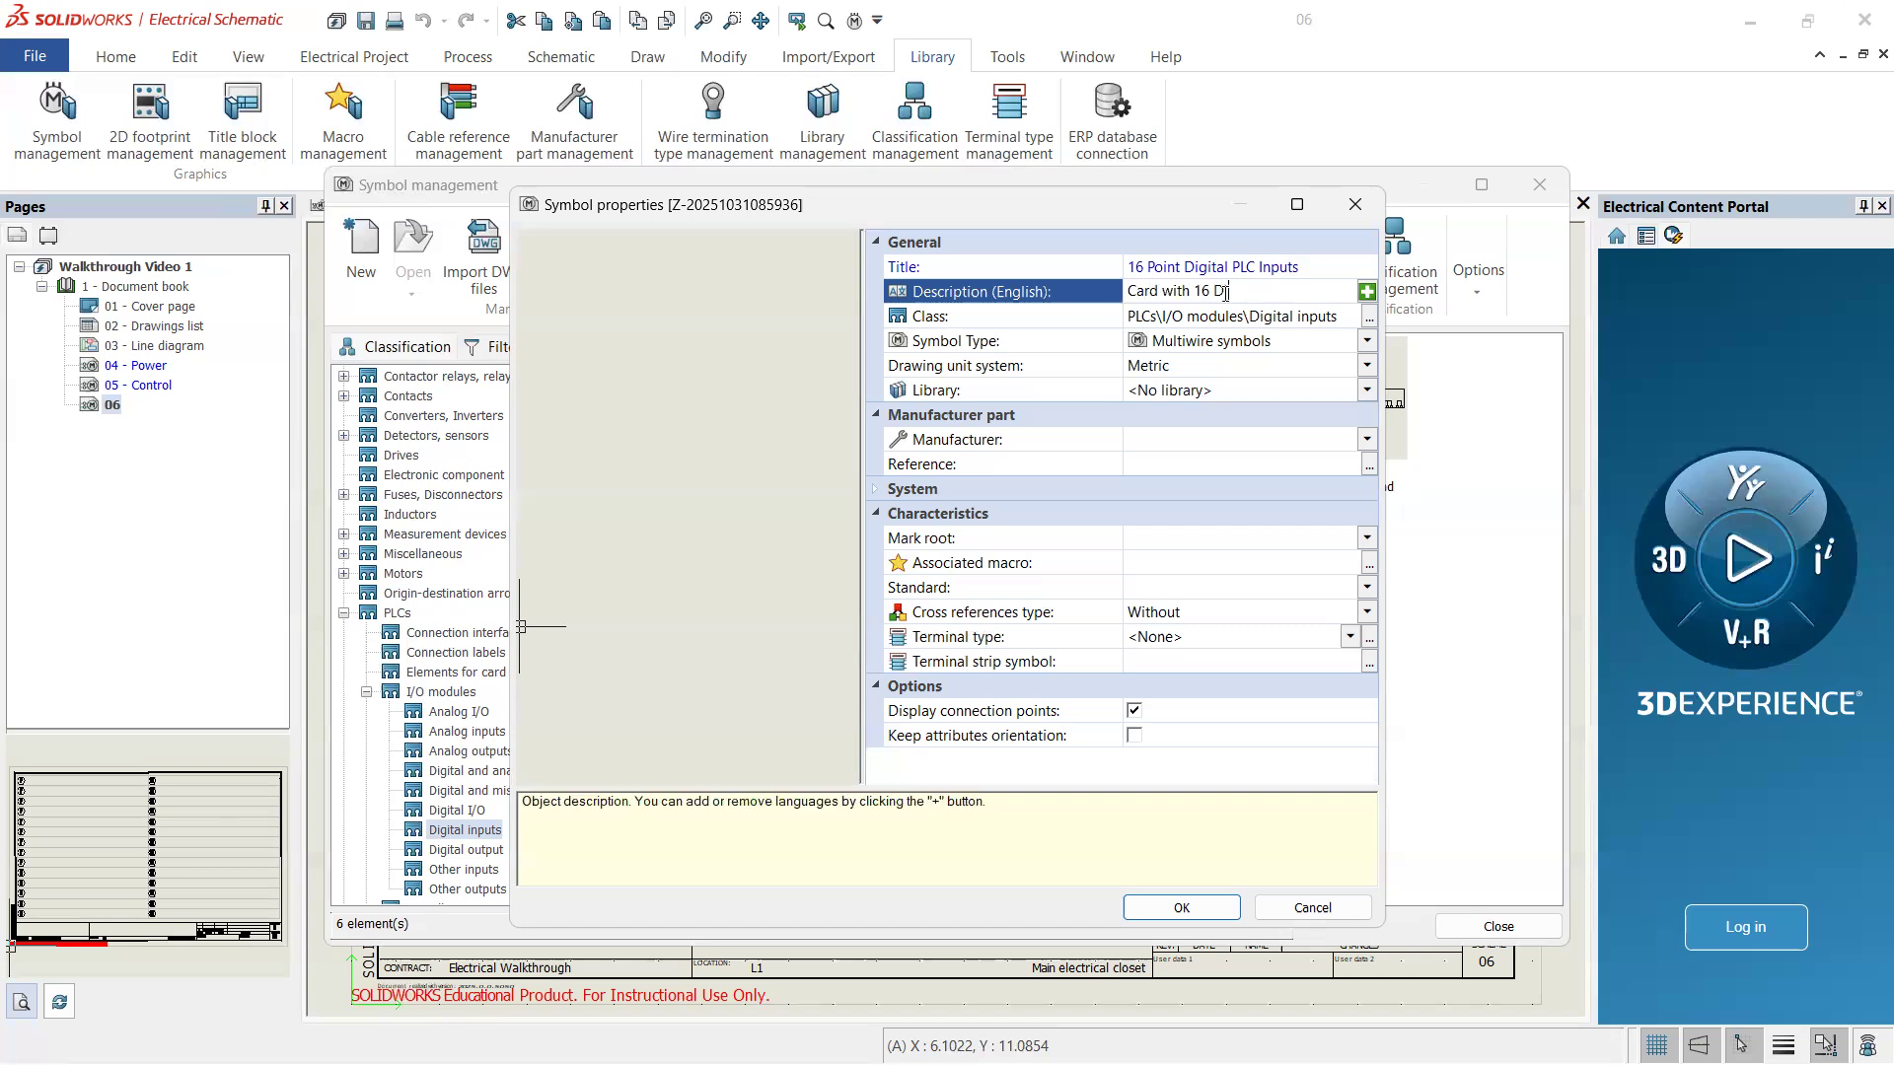
type("igital PLC Inputs")
left_click(1261, 390)
scroll(1134, 584, "down", 2)
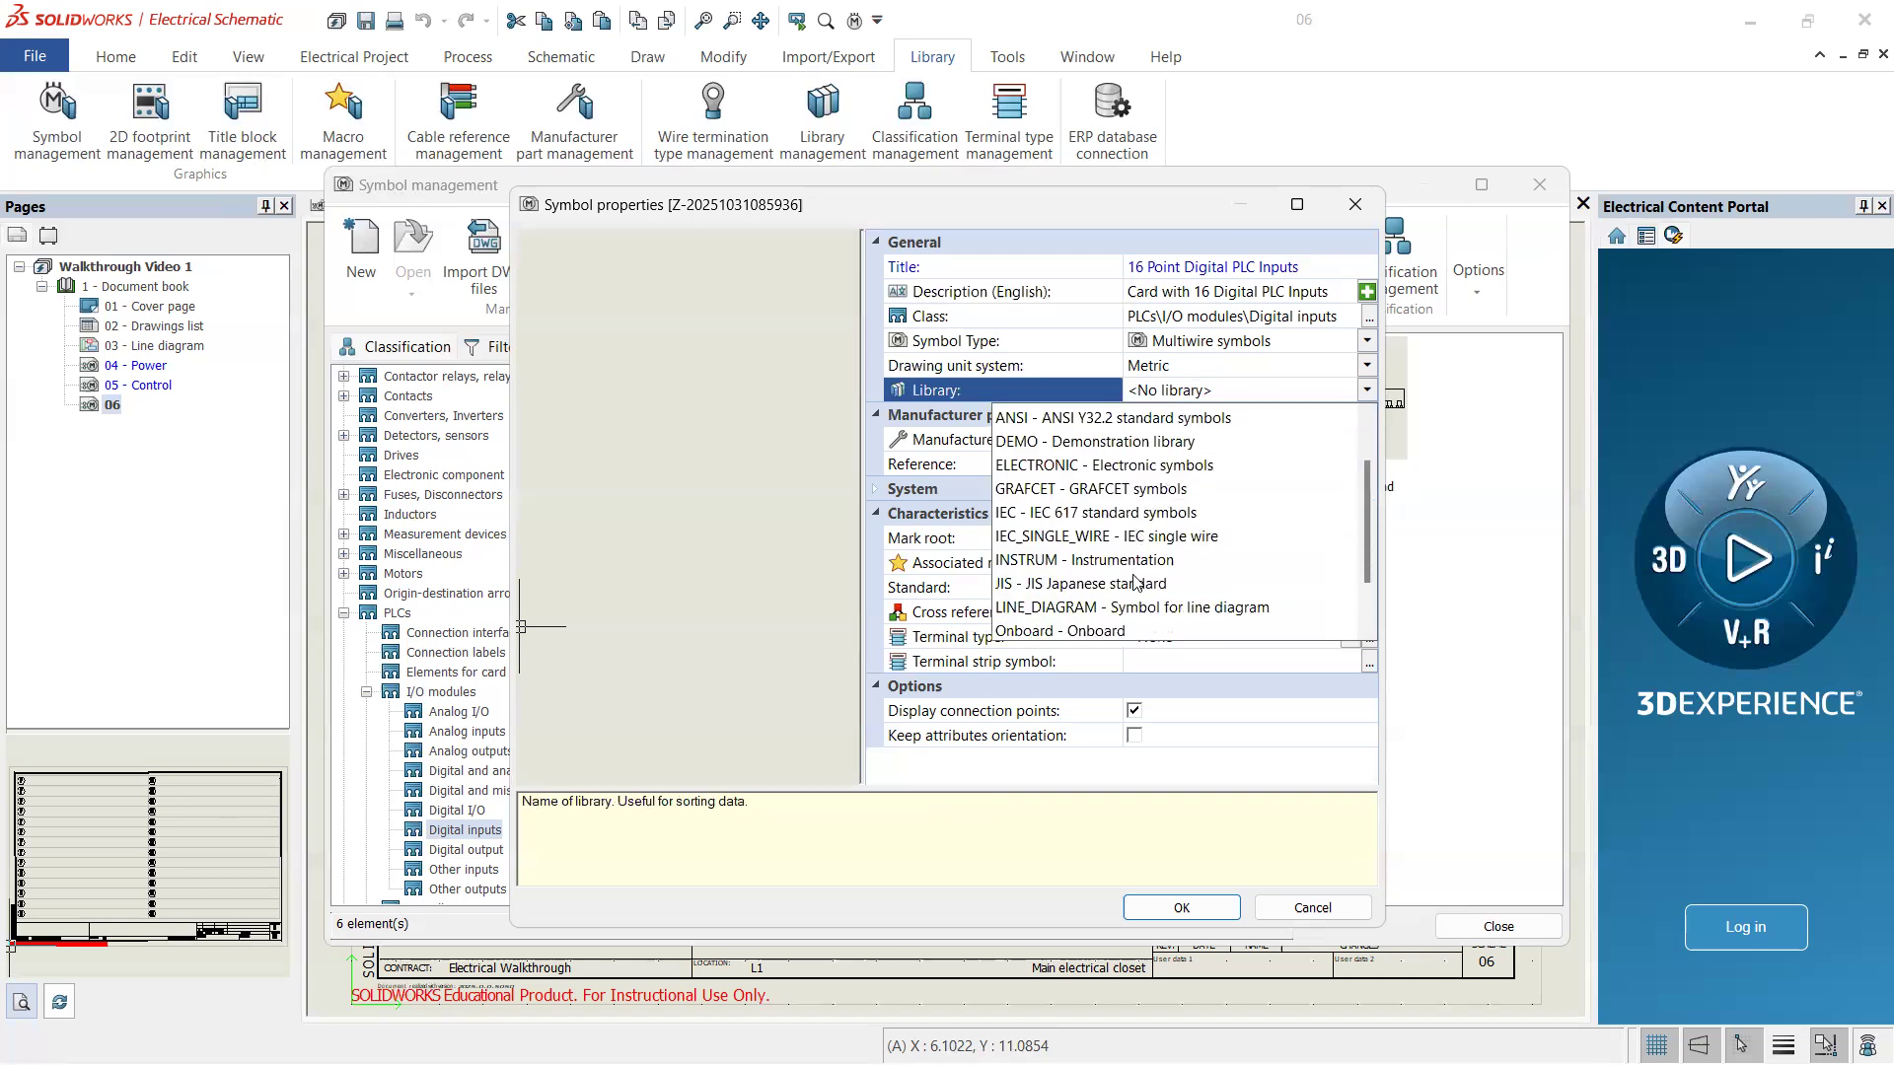
left_click(1148, 629)
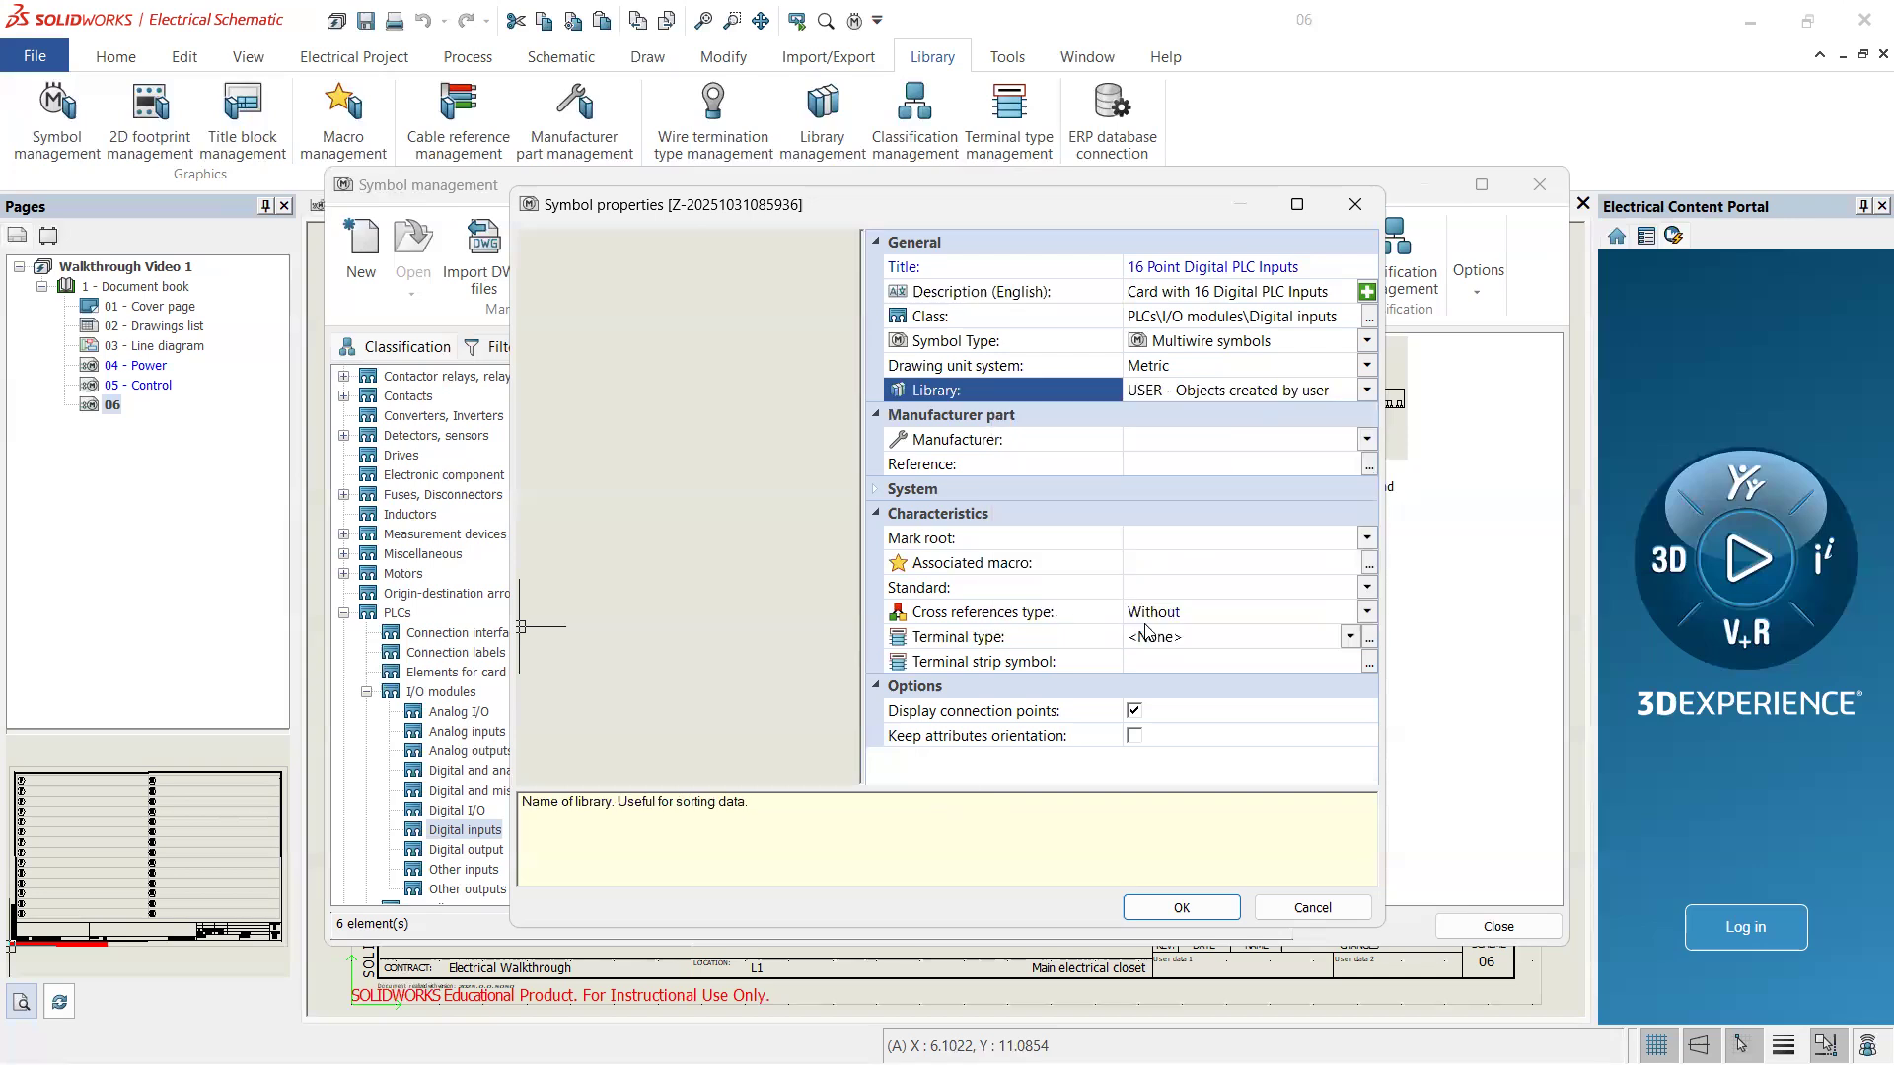
- Create the symbol with the cross references type Same level and open it for editing
left_click(1065, 417)
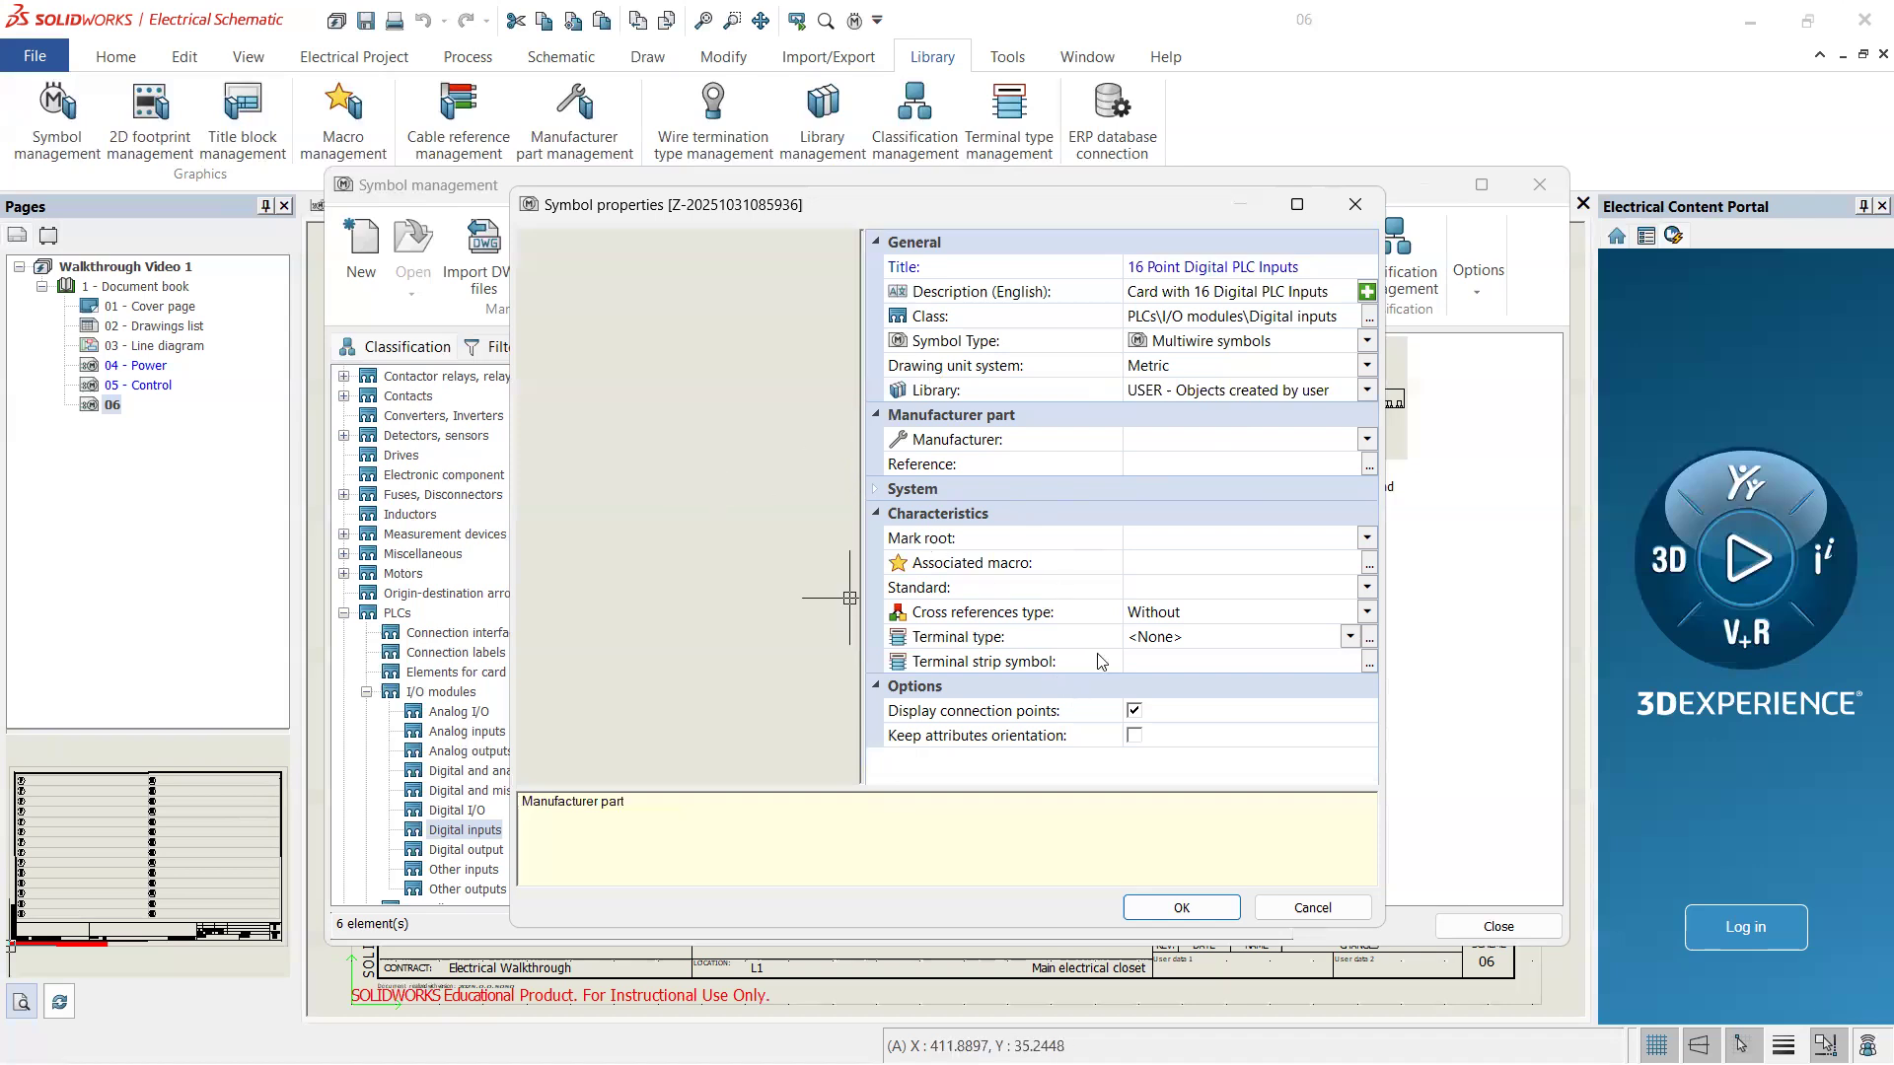
left_click(1193, 612)
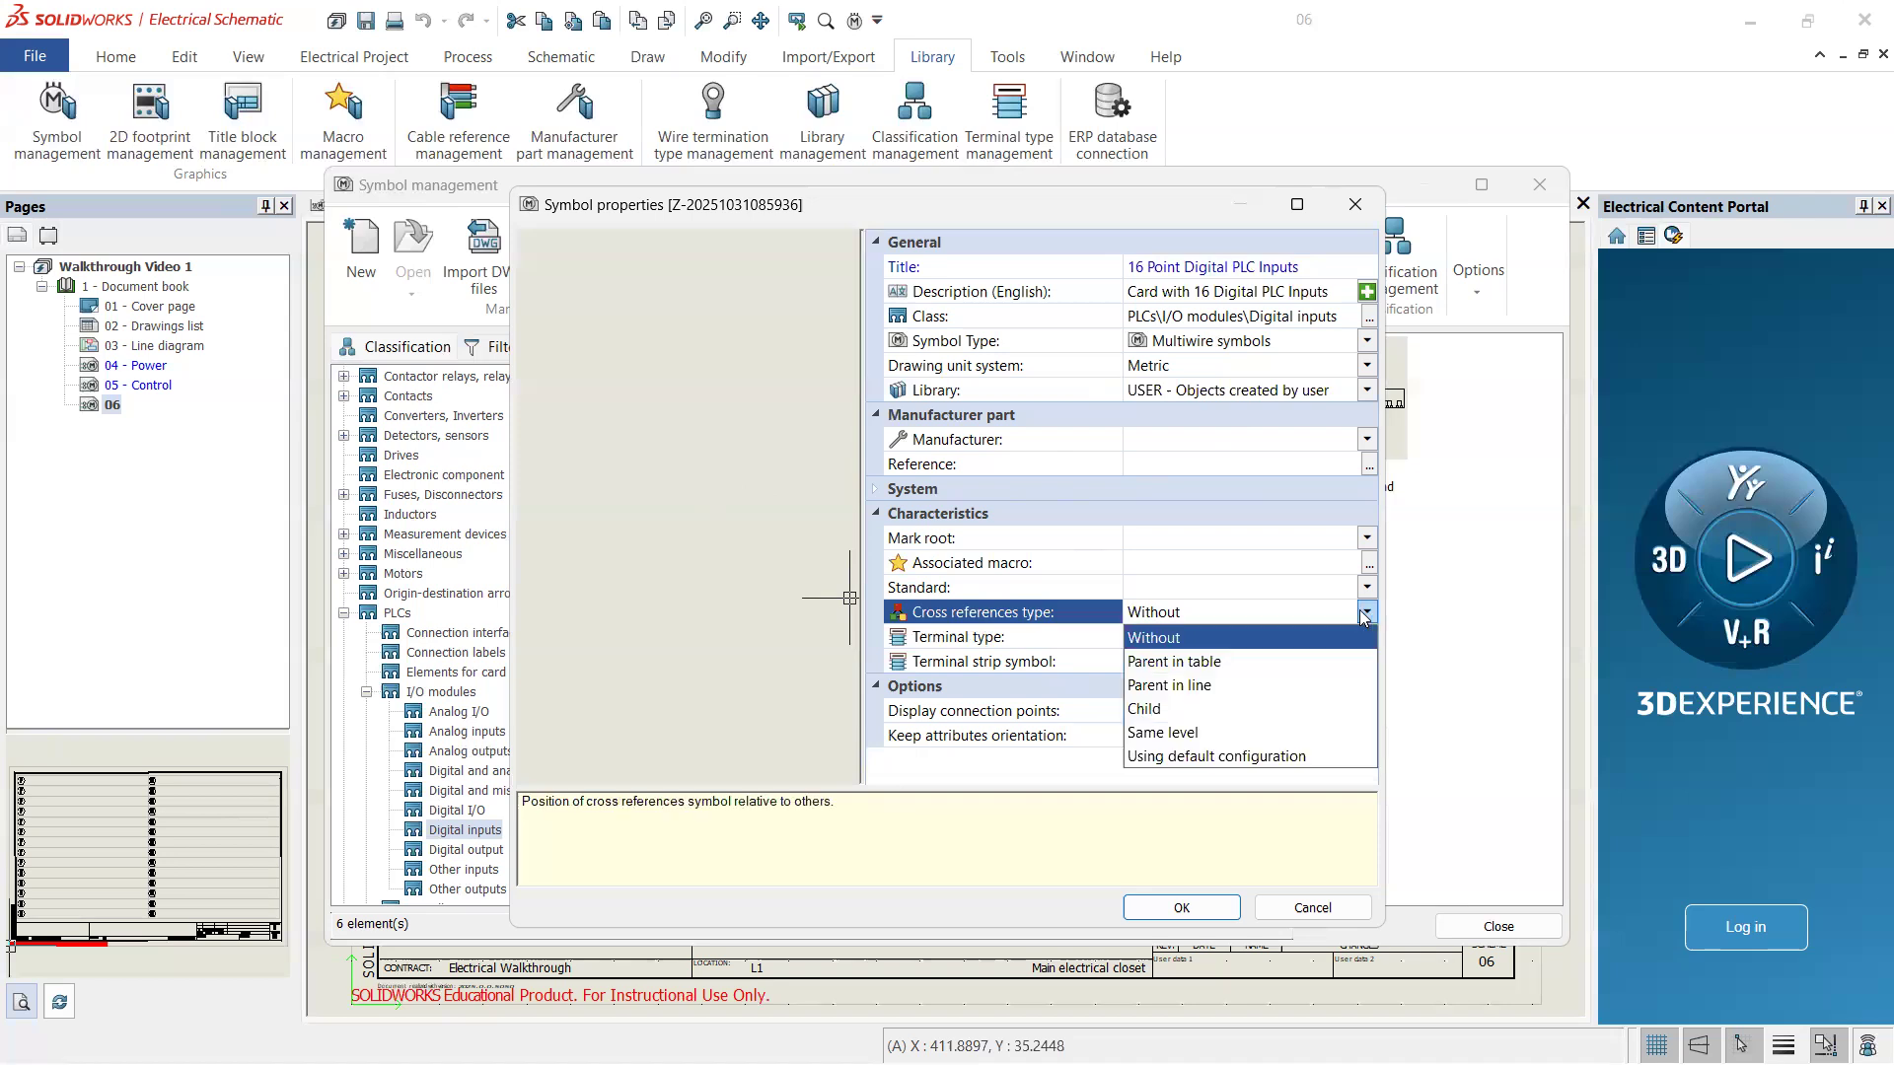
left_click(1162, 732)
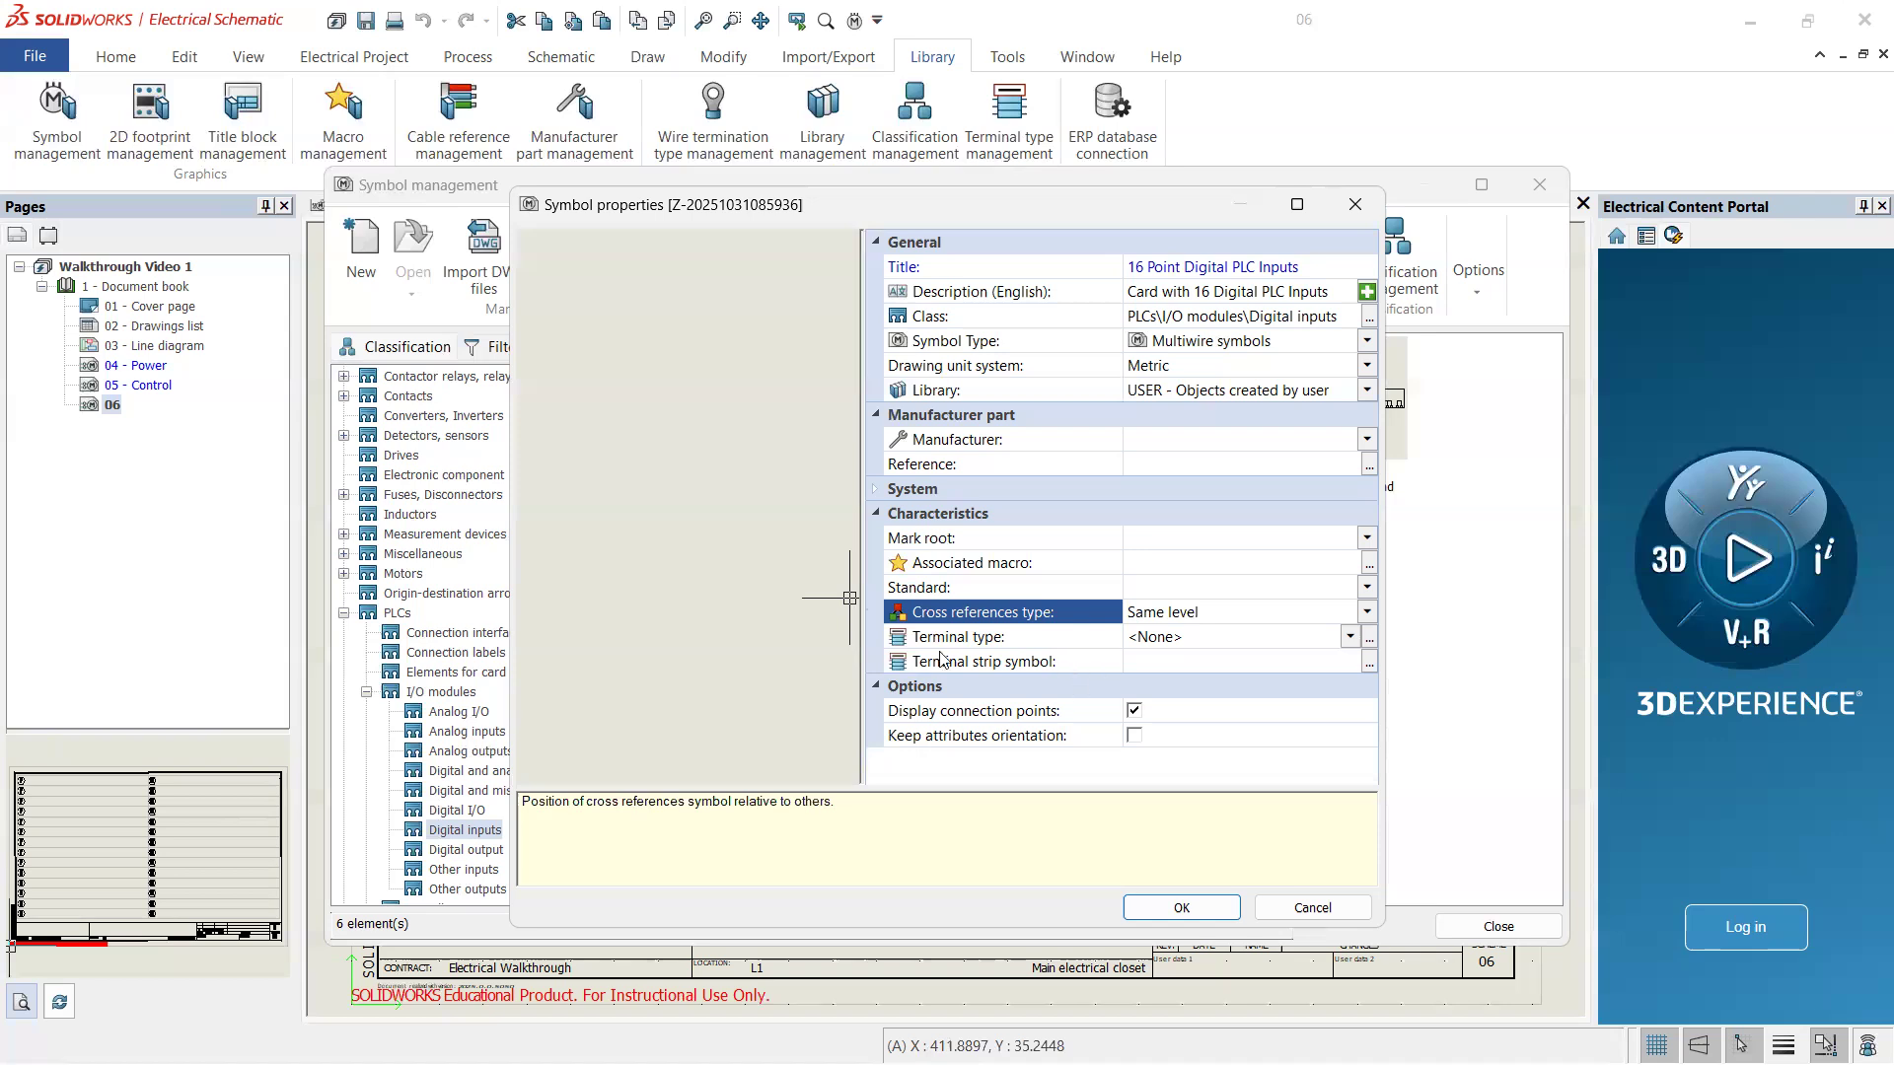
left_click(1160, 914)
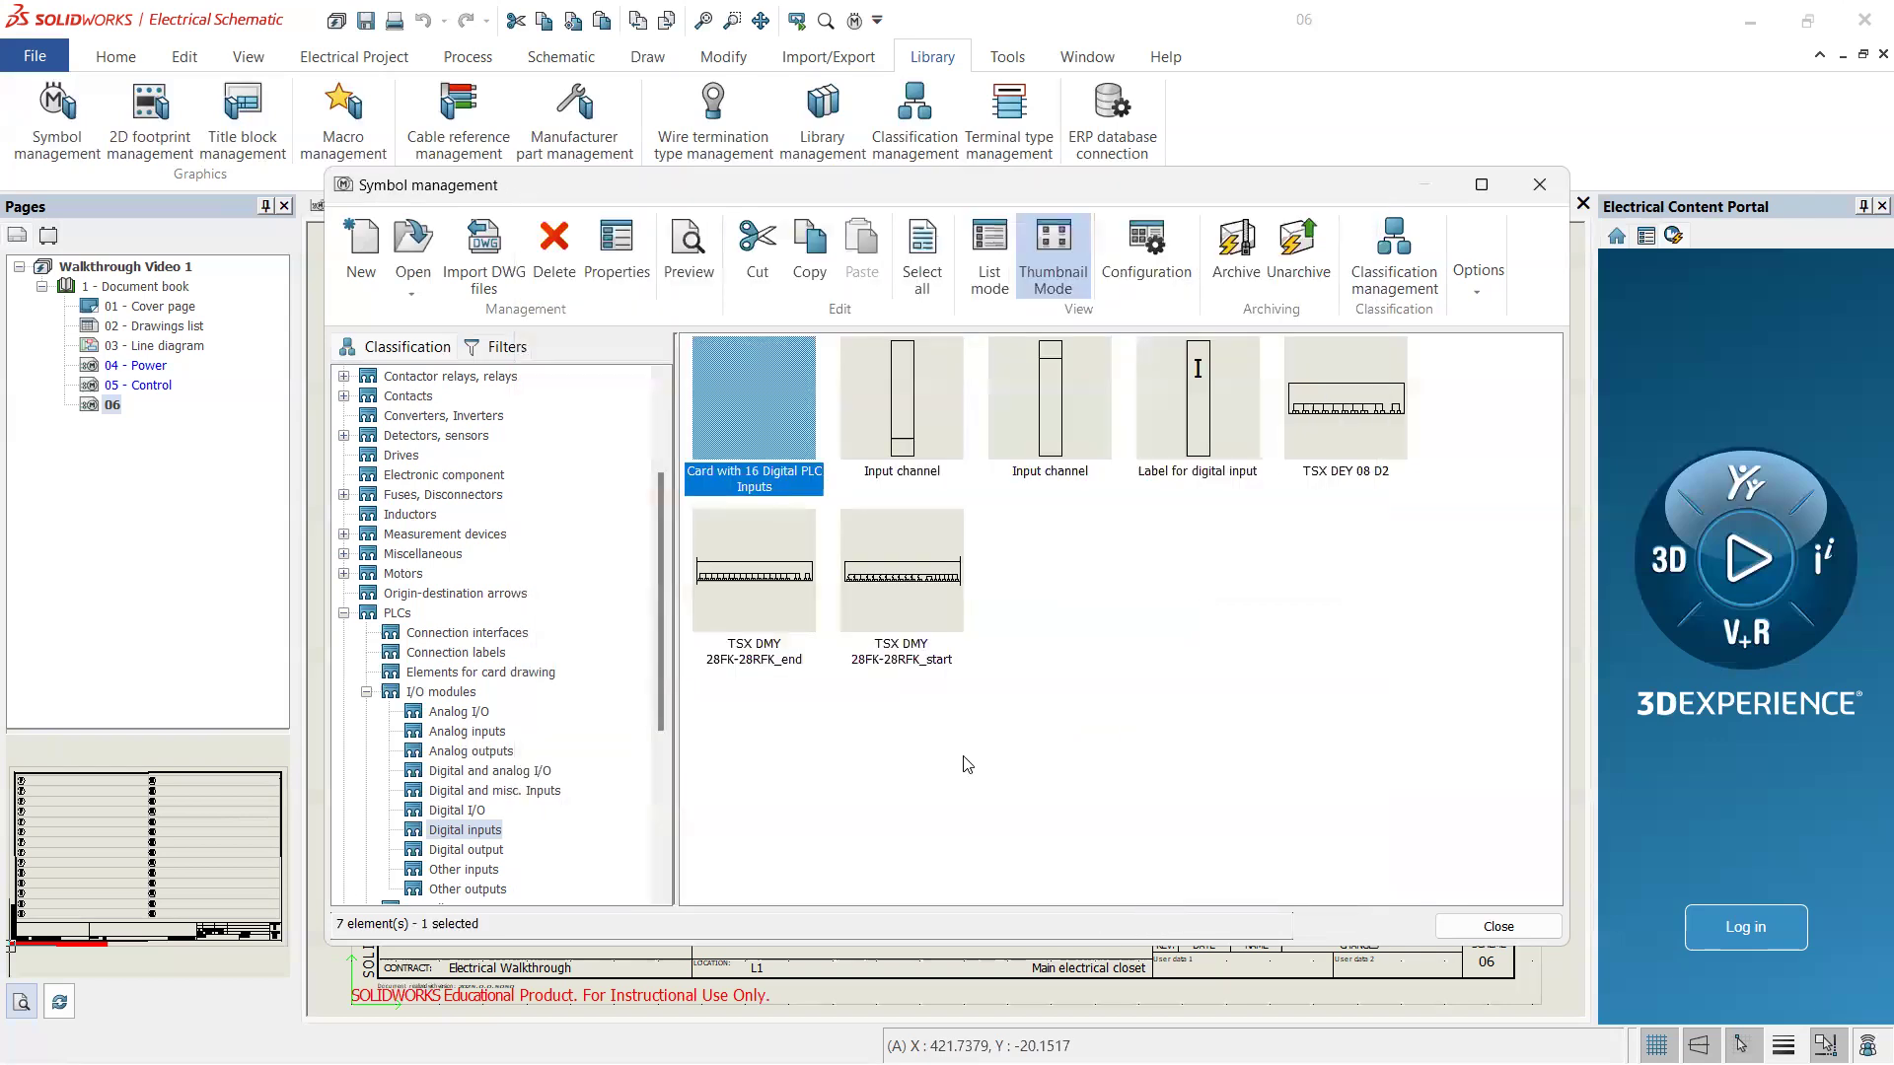
double_click(762, 400)
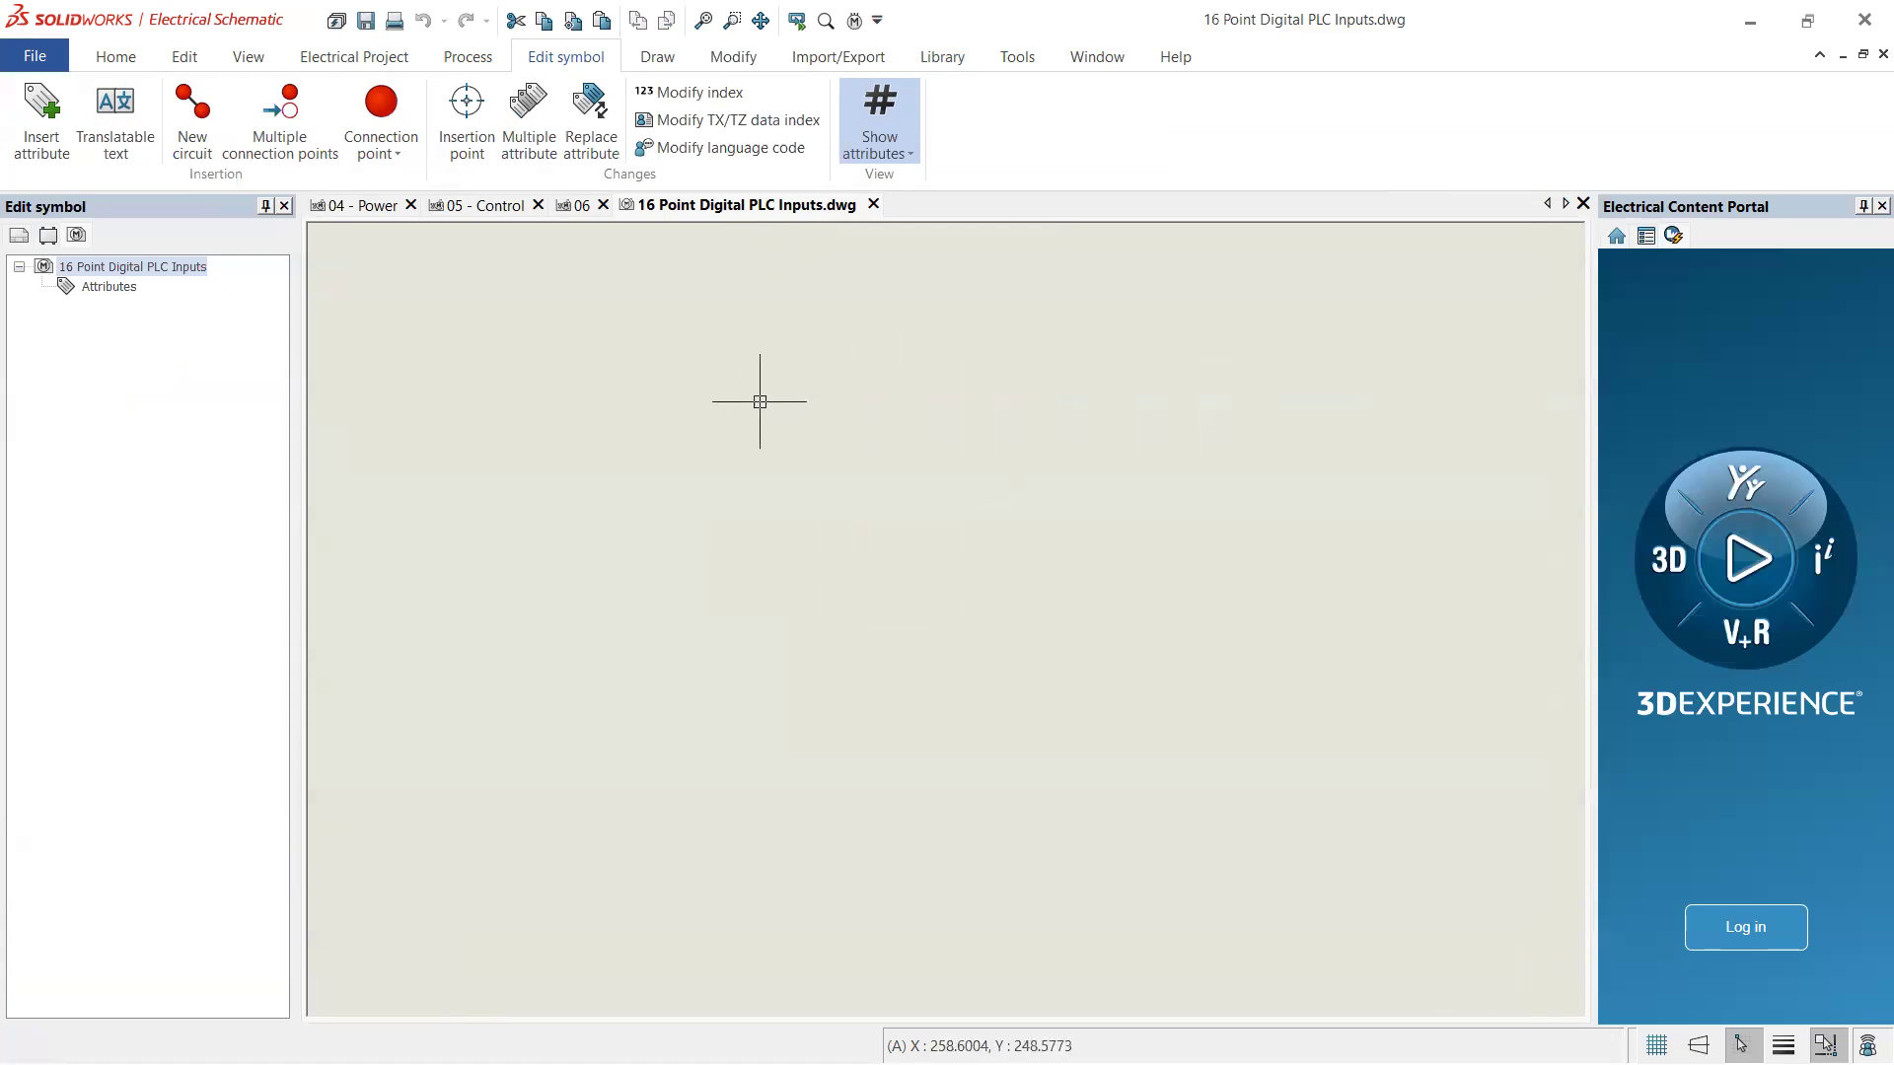
- Examine the row layout and spacing on schematic page 06, and return to the 16 Point Digital PLC Inputs symbol drawing
left_click(657, 56)
scroll(902, 602, "down", 3)
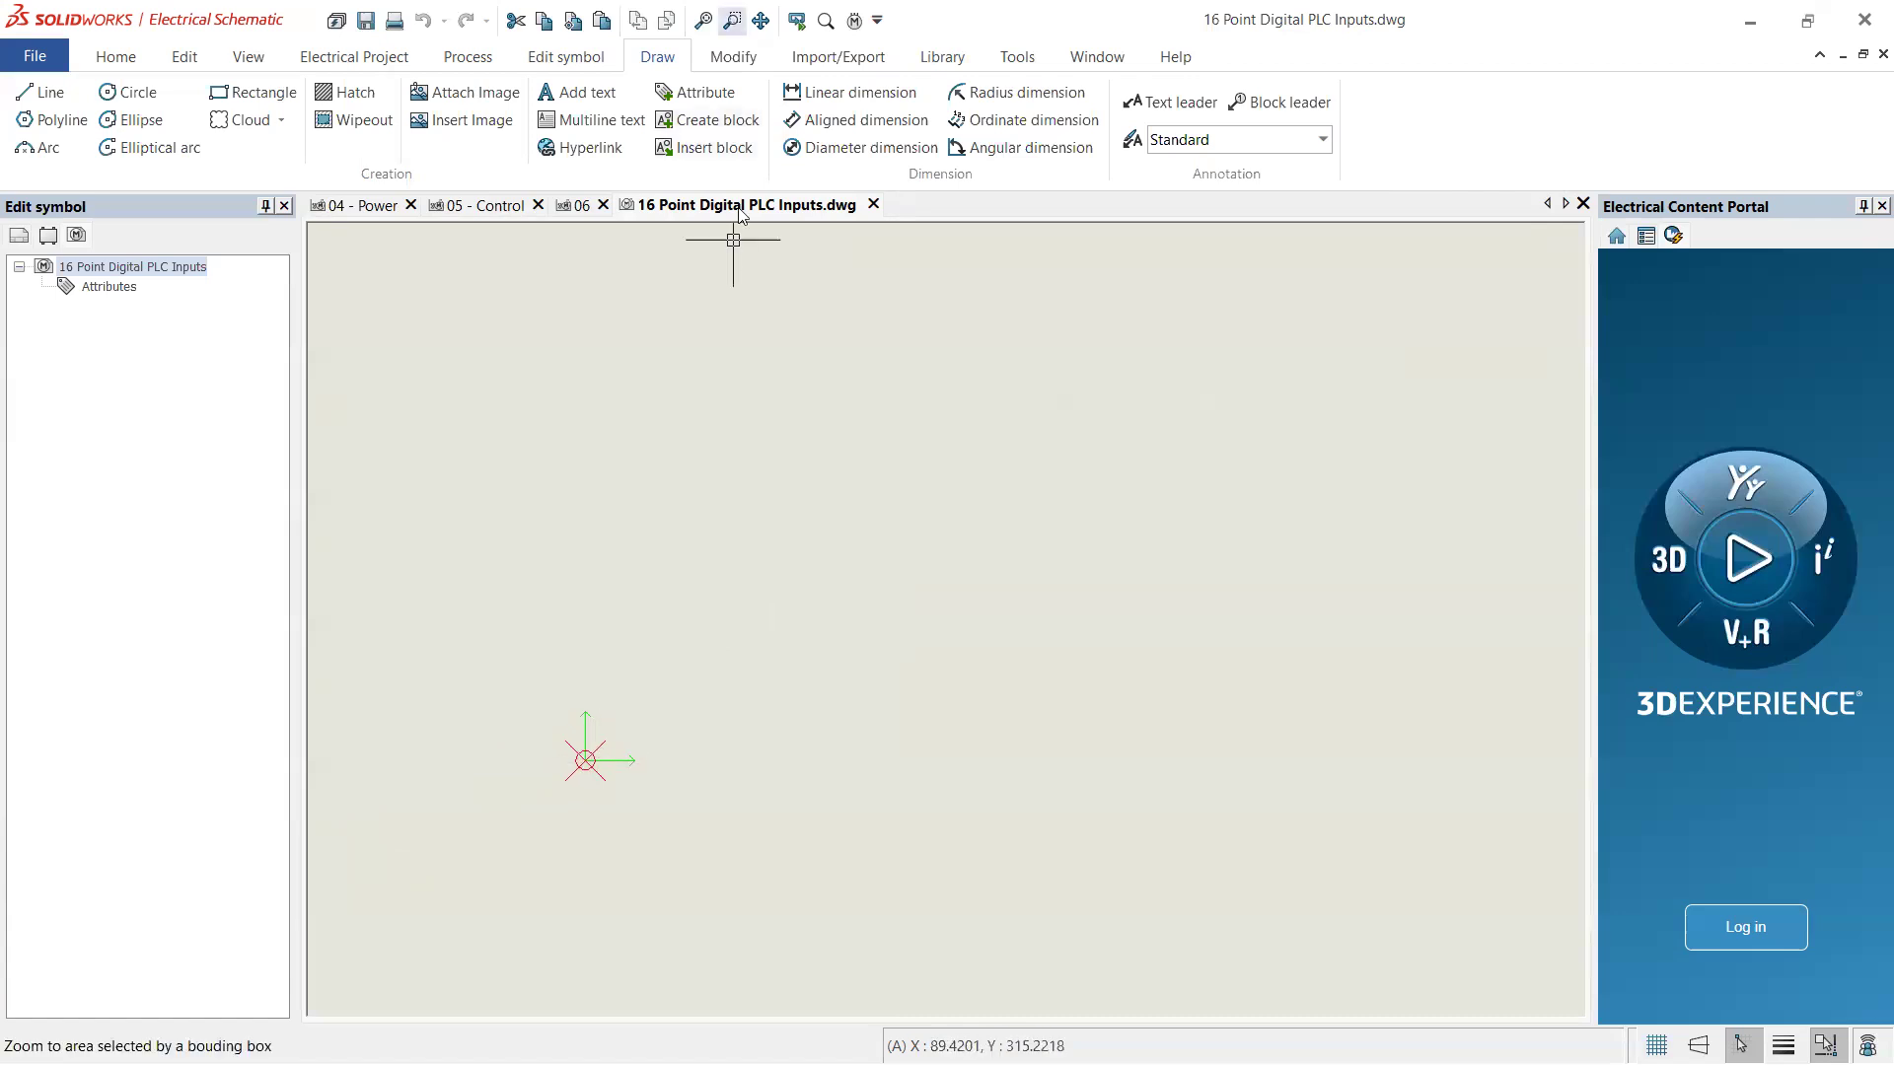
scroll(677, 655, "up", 6)
scroll(677, 654, "down", 6)
scroll(651, 691, "down", 1)
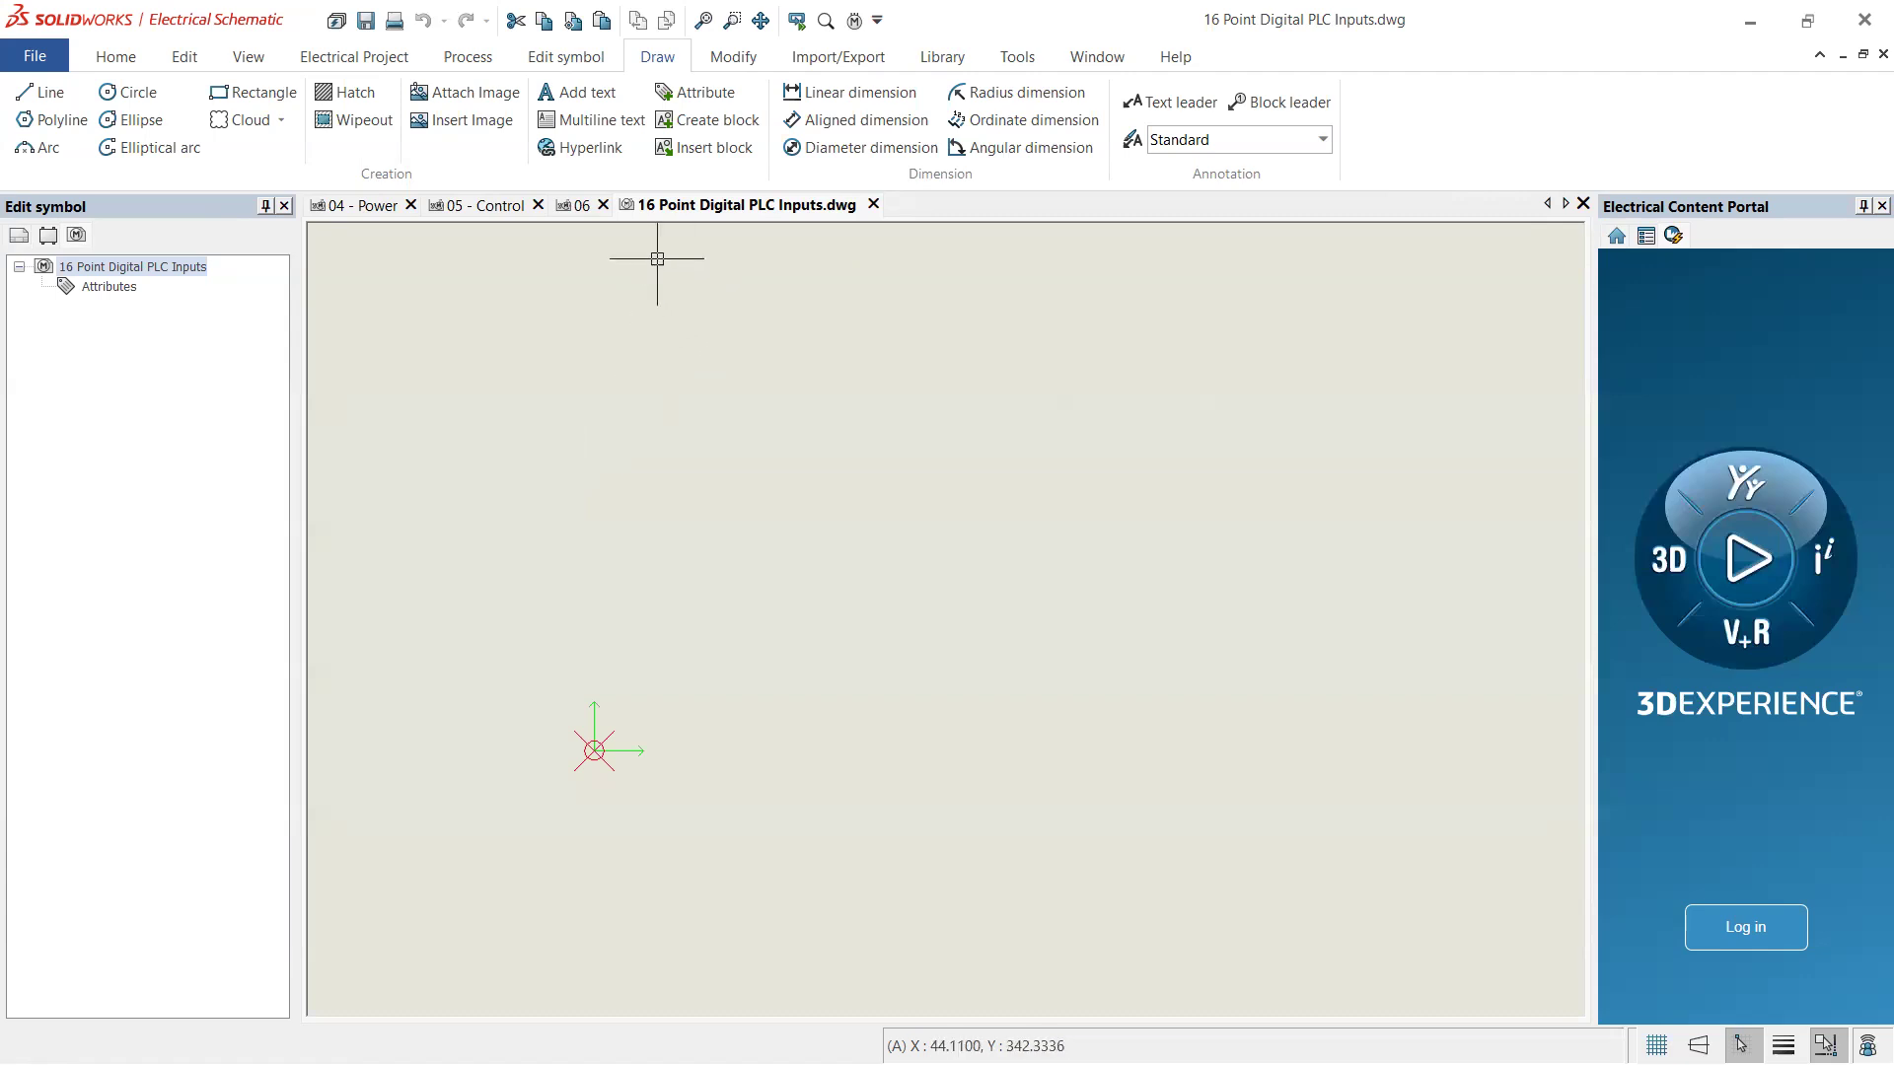
left_click(580, 206)
scroll(398, 447, "up", 8)
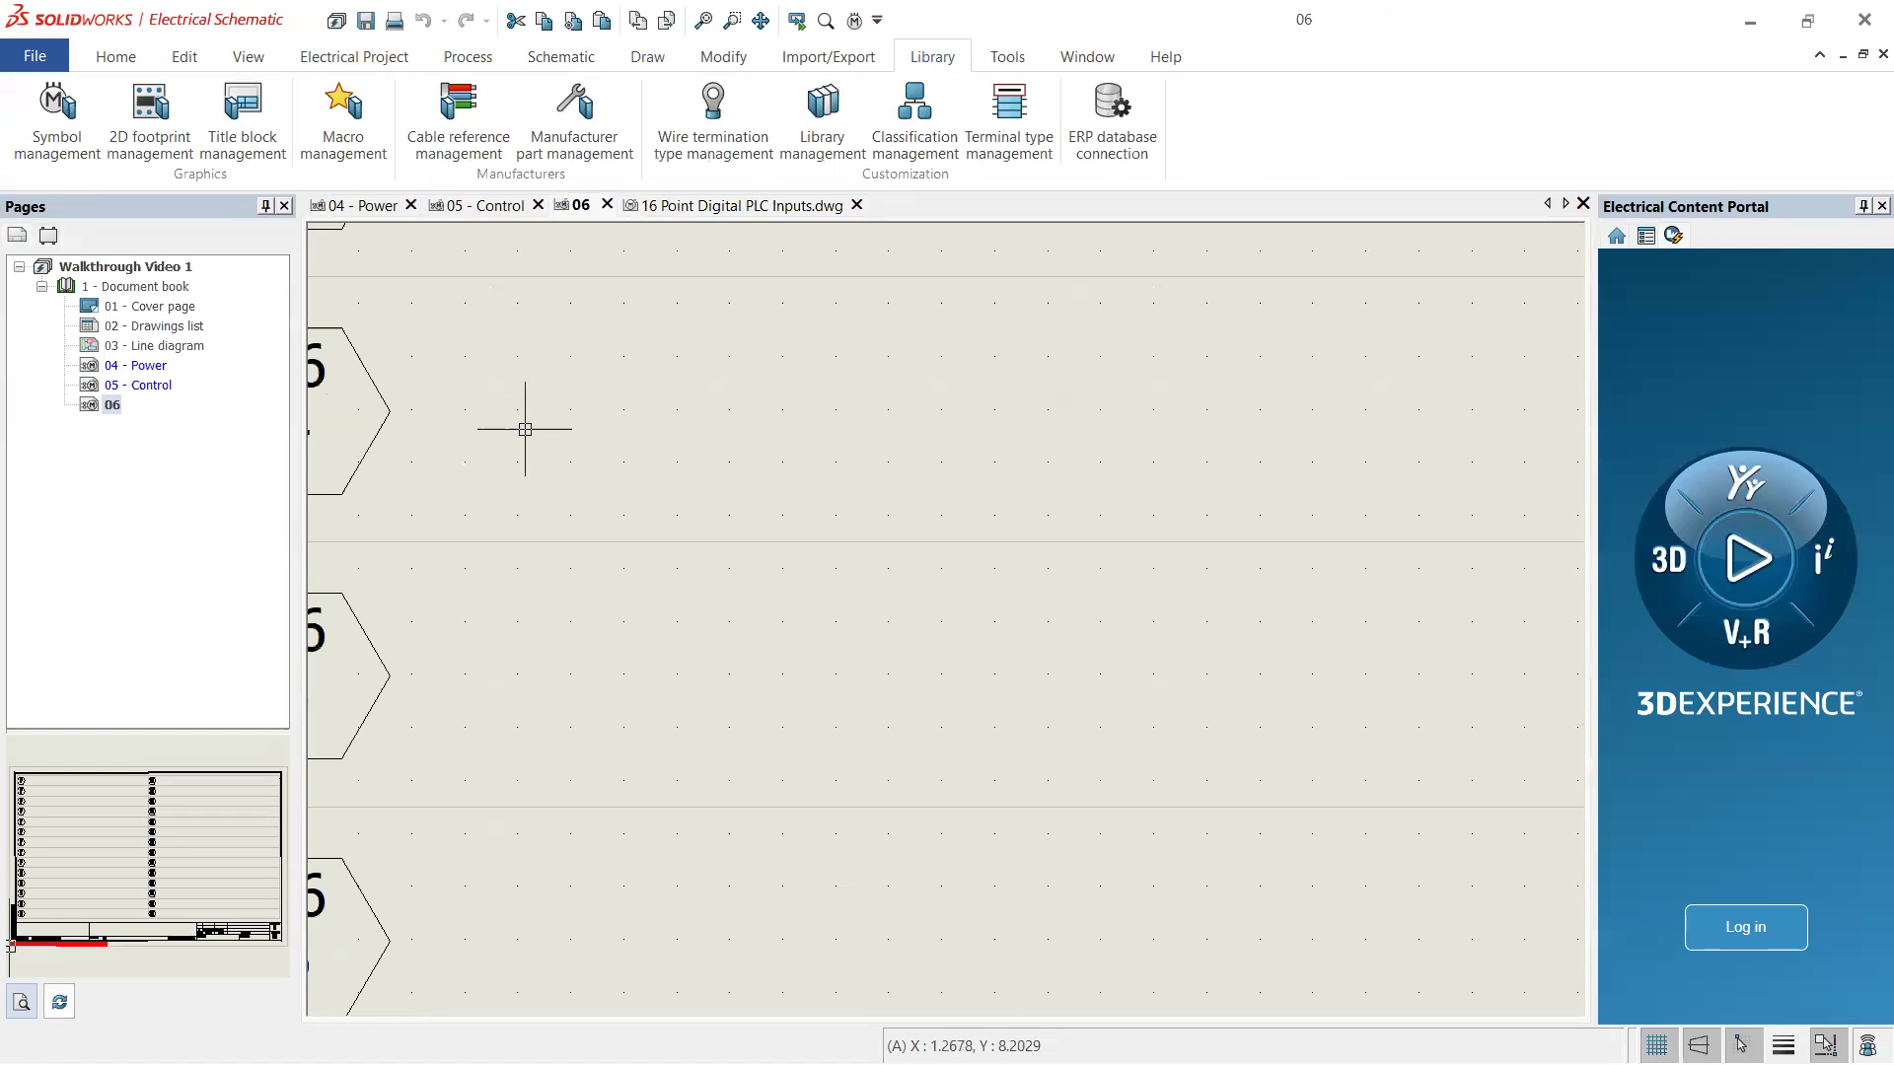
scroll(706, 578, "down", 6)
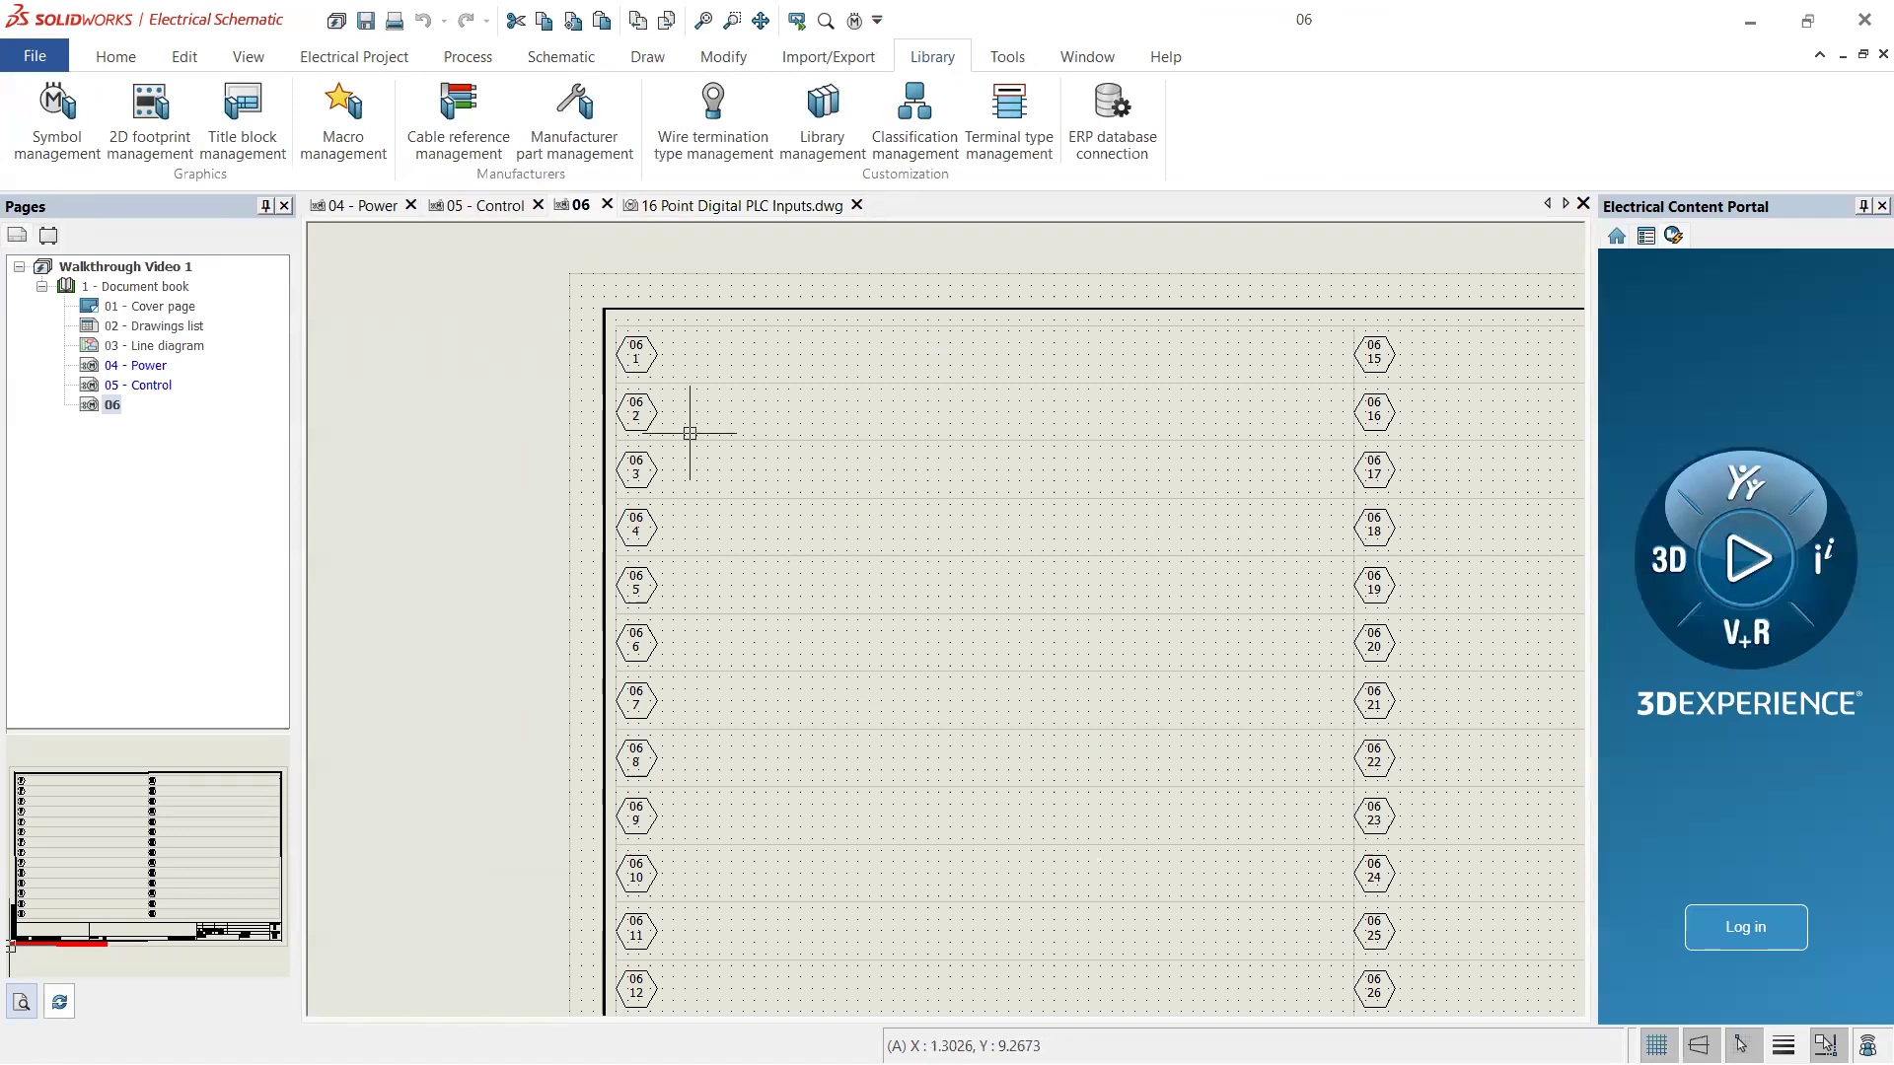
scroll(803, 499, "down", 3)
scroll(993, 572, "up", 1)
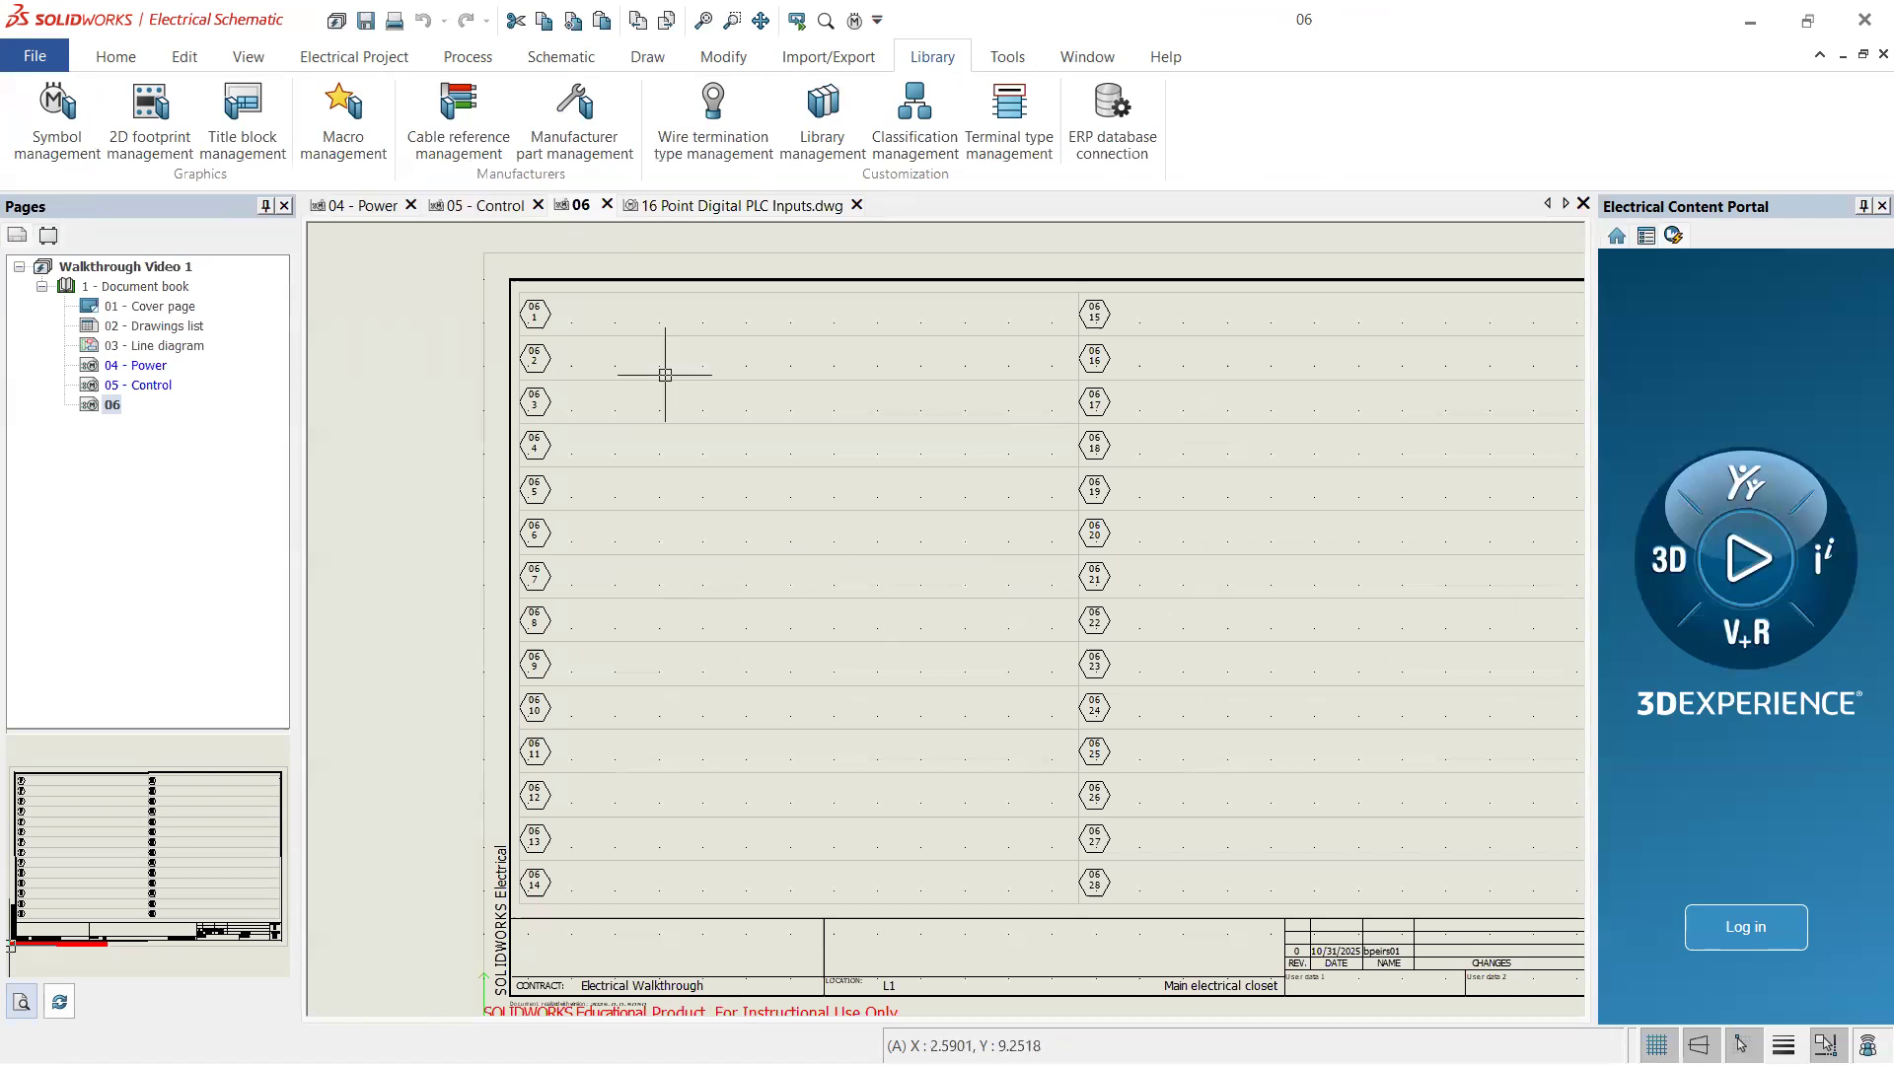
left_click(717, 209)
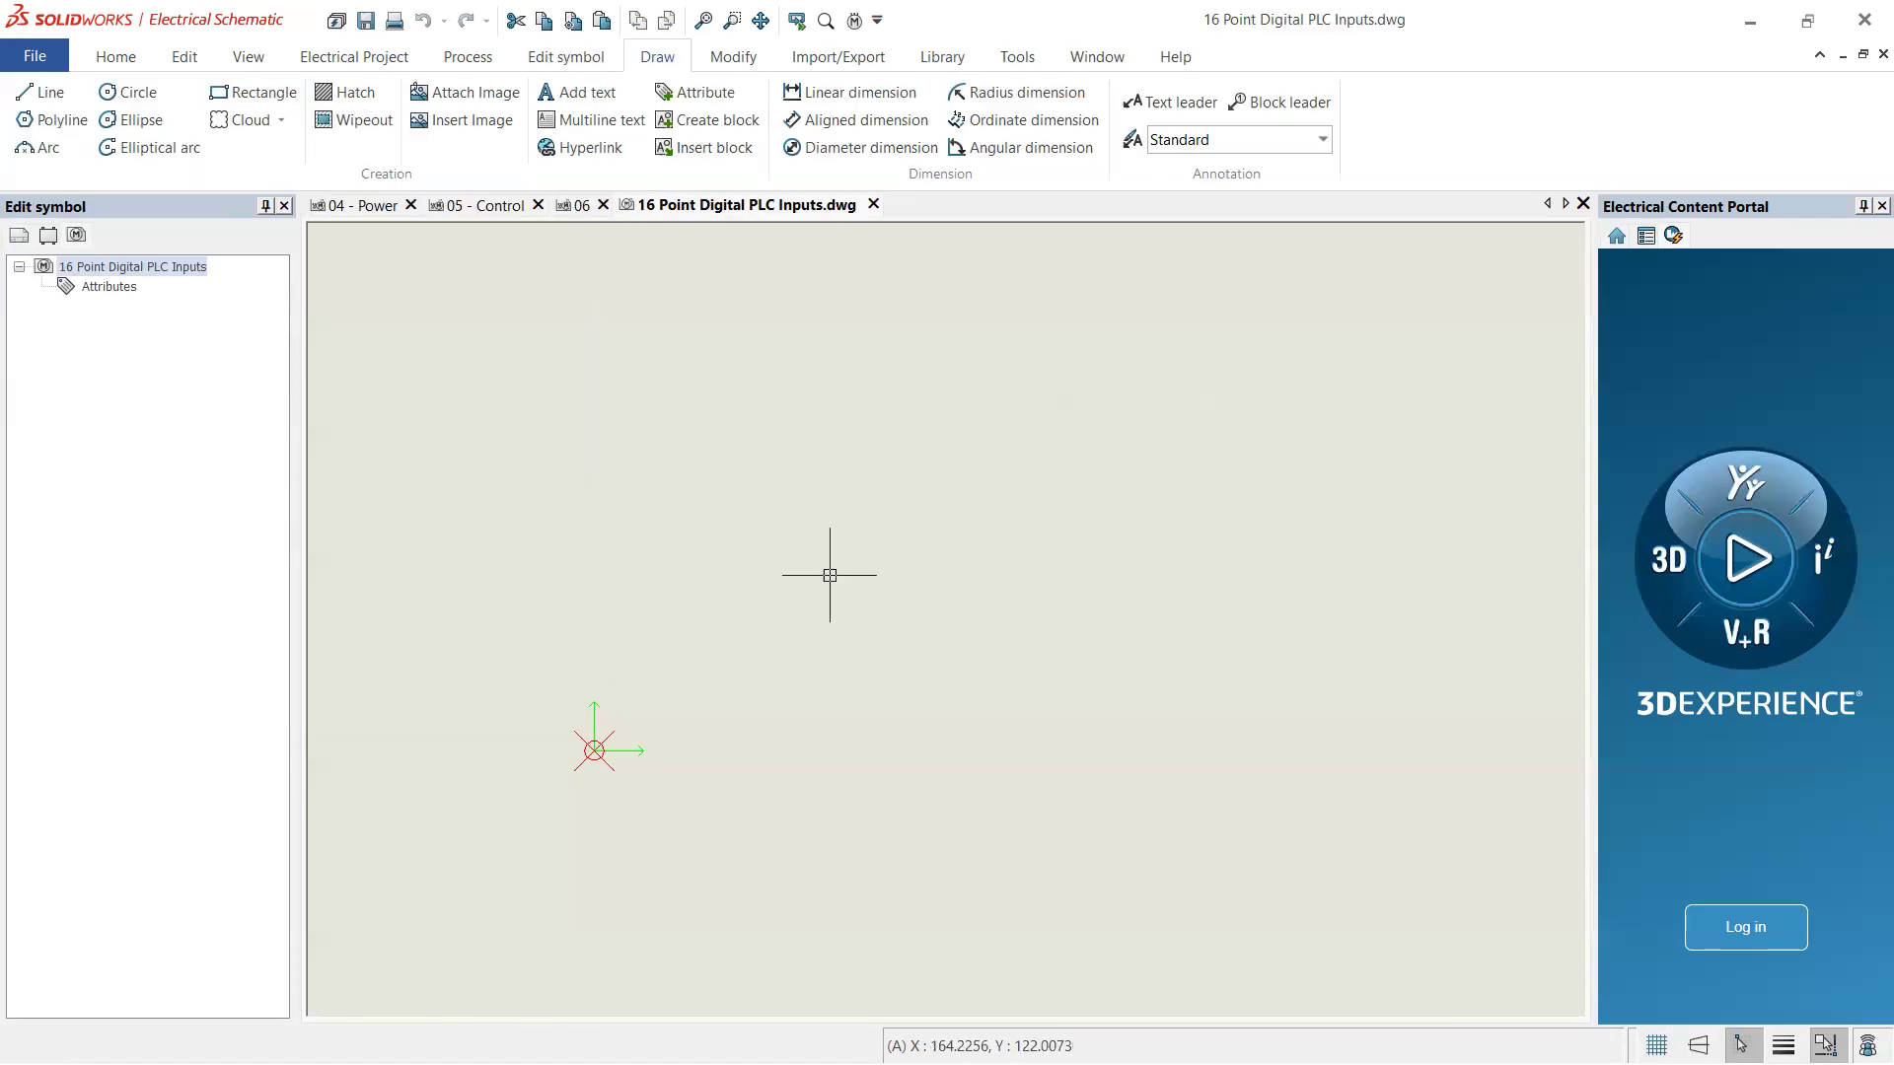
- Draw a vertical line from the insertion point at 0,0 to 0,-10
scroll(734, 603, "down", 3)
scroll(632, 743, "up", 3)
scroll(671, 701, "up", 2)
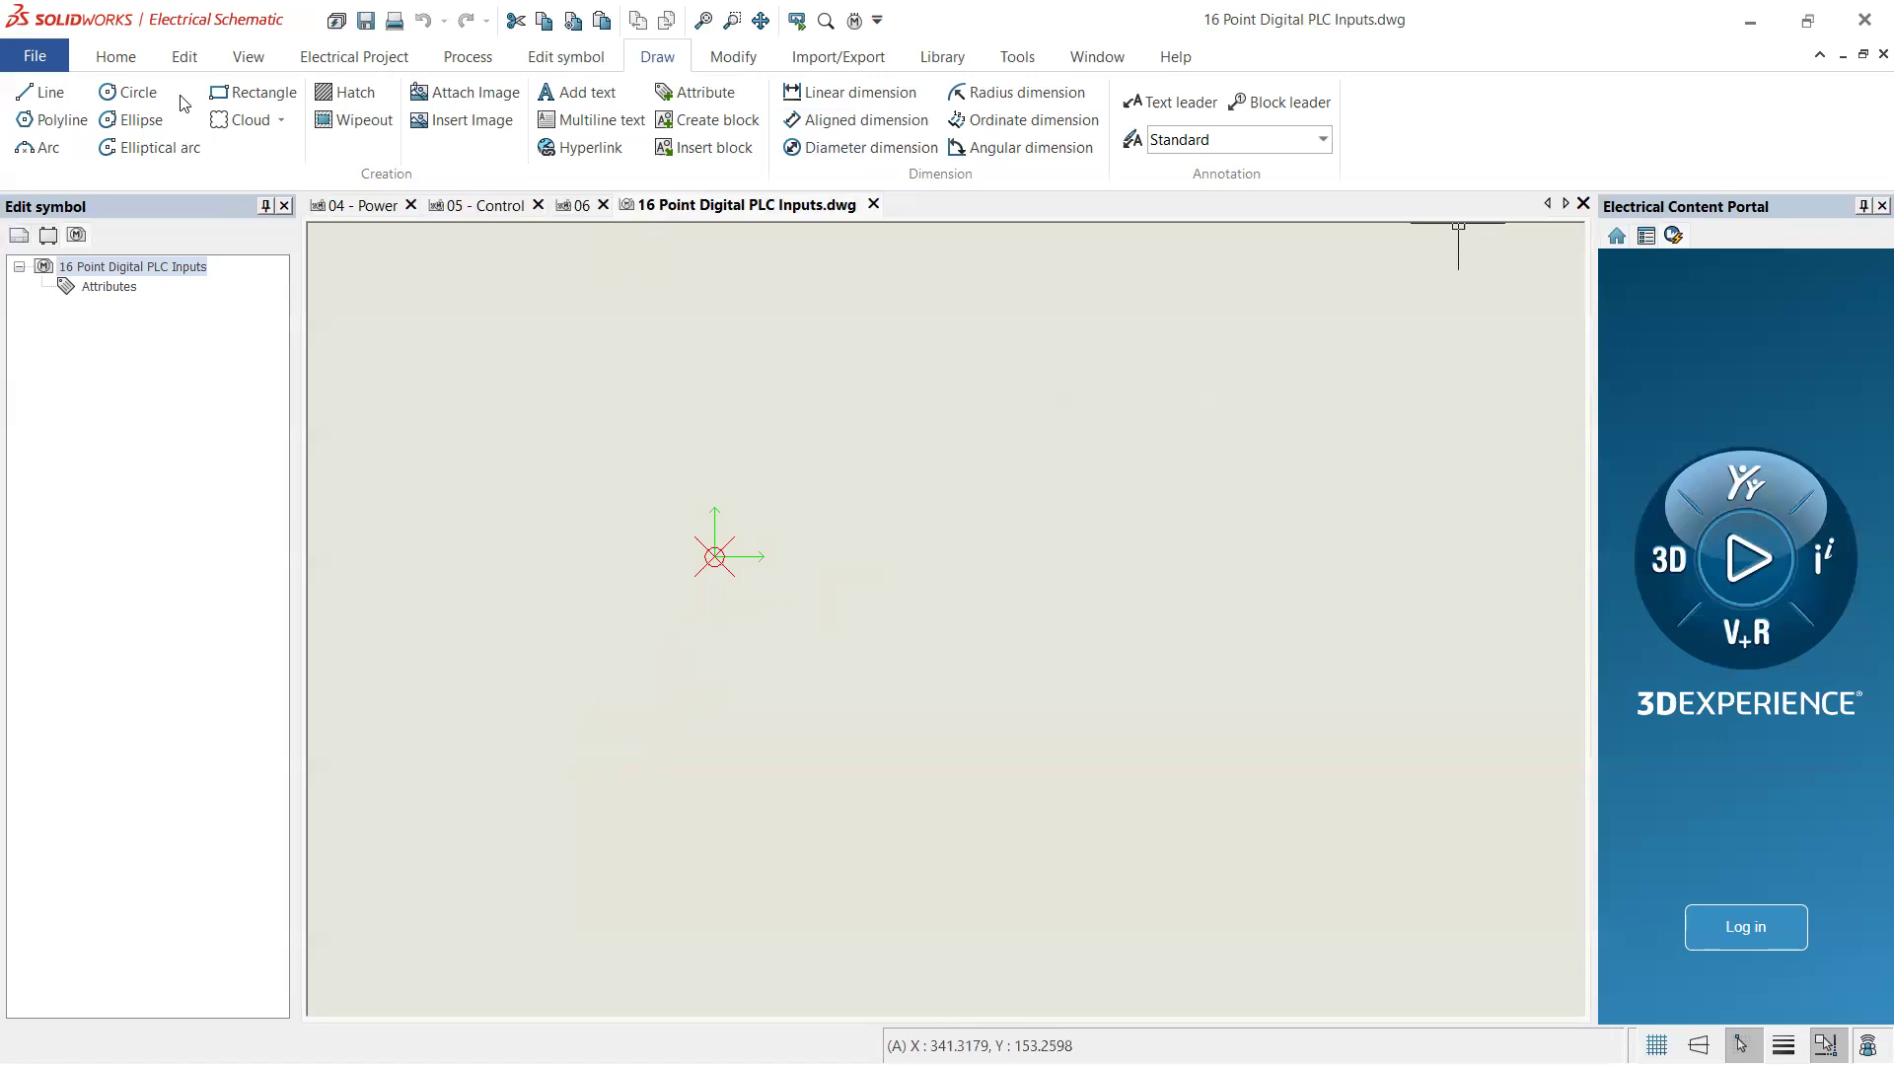
left_click(42, 92)
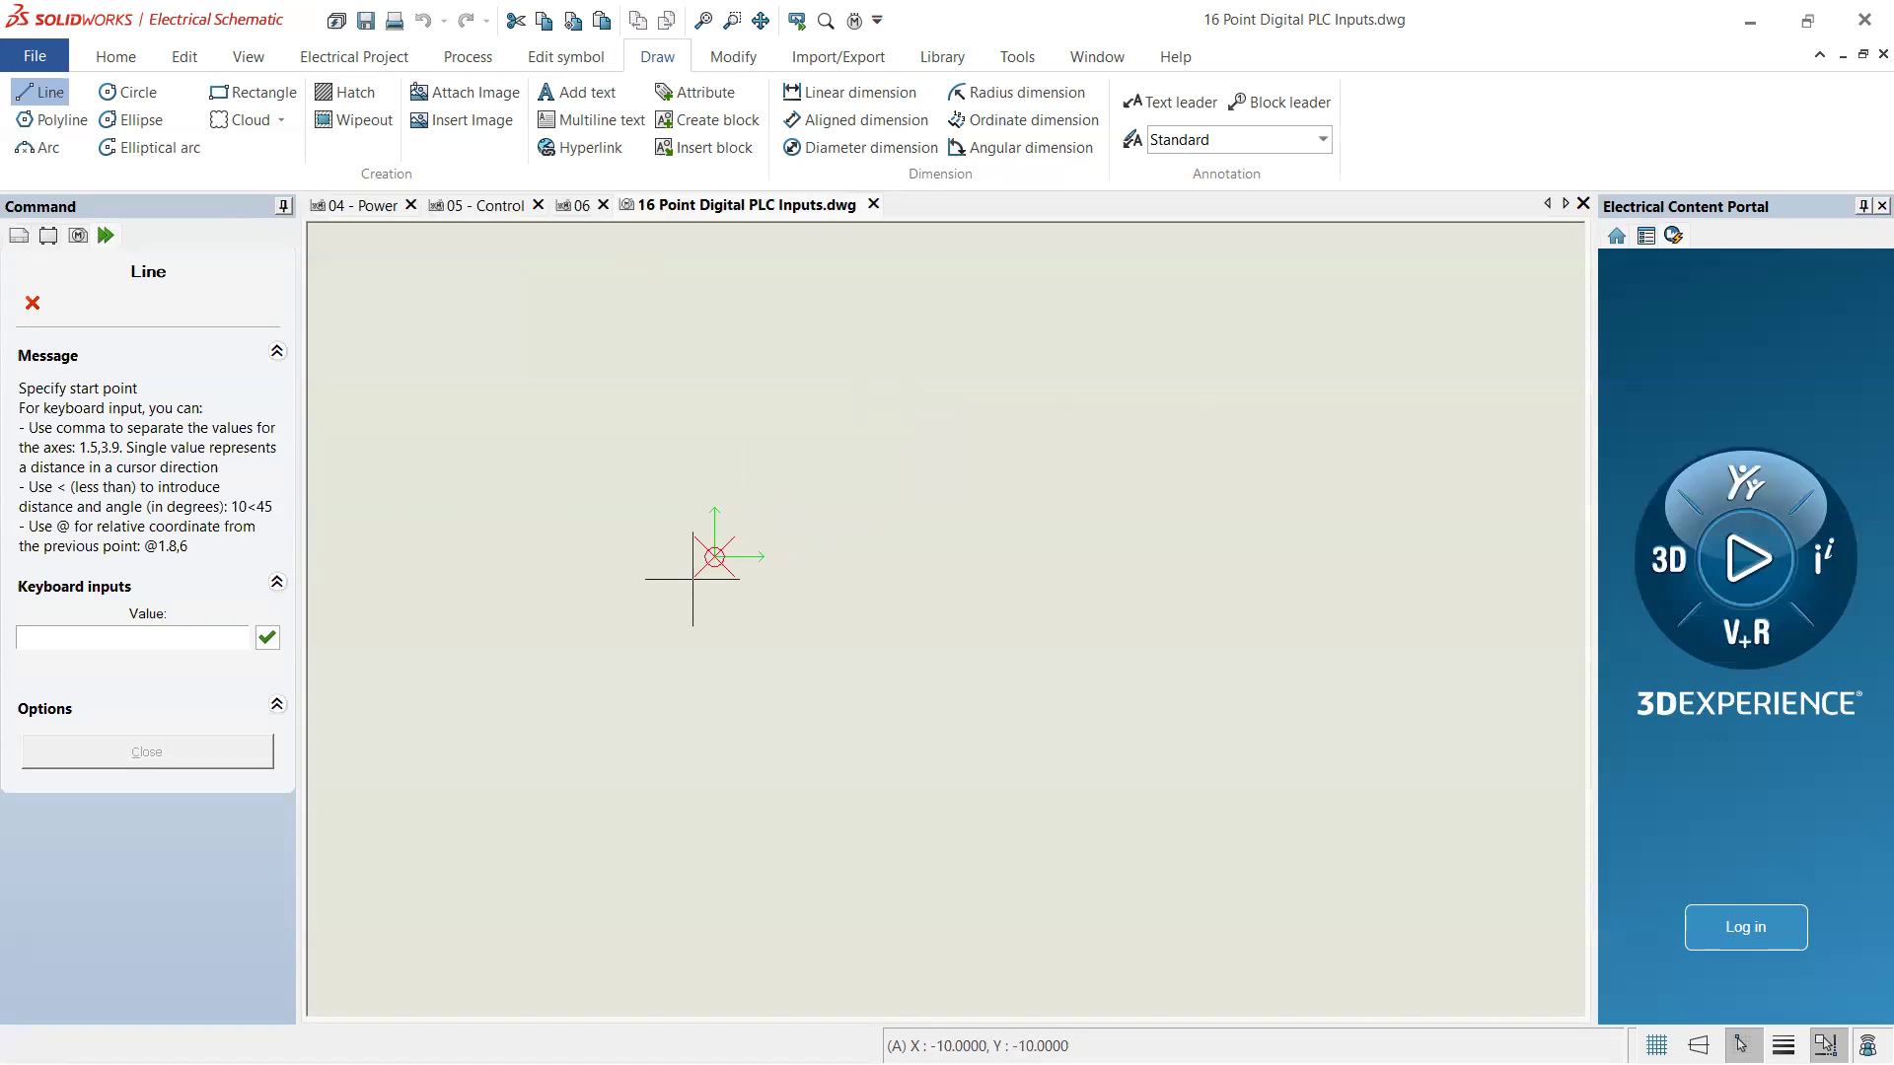
left_click(158, 638)
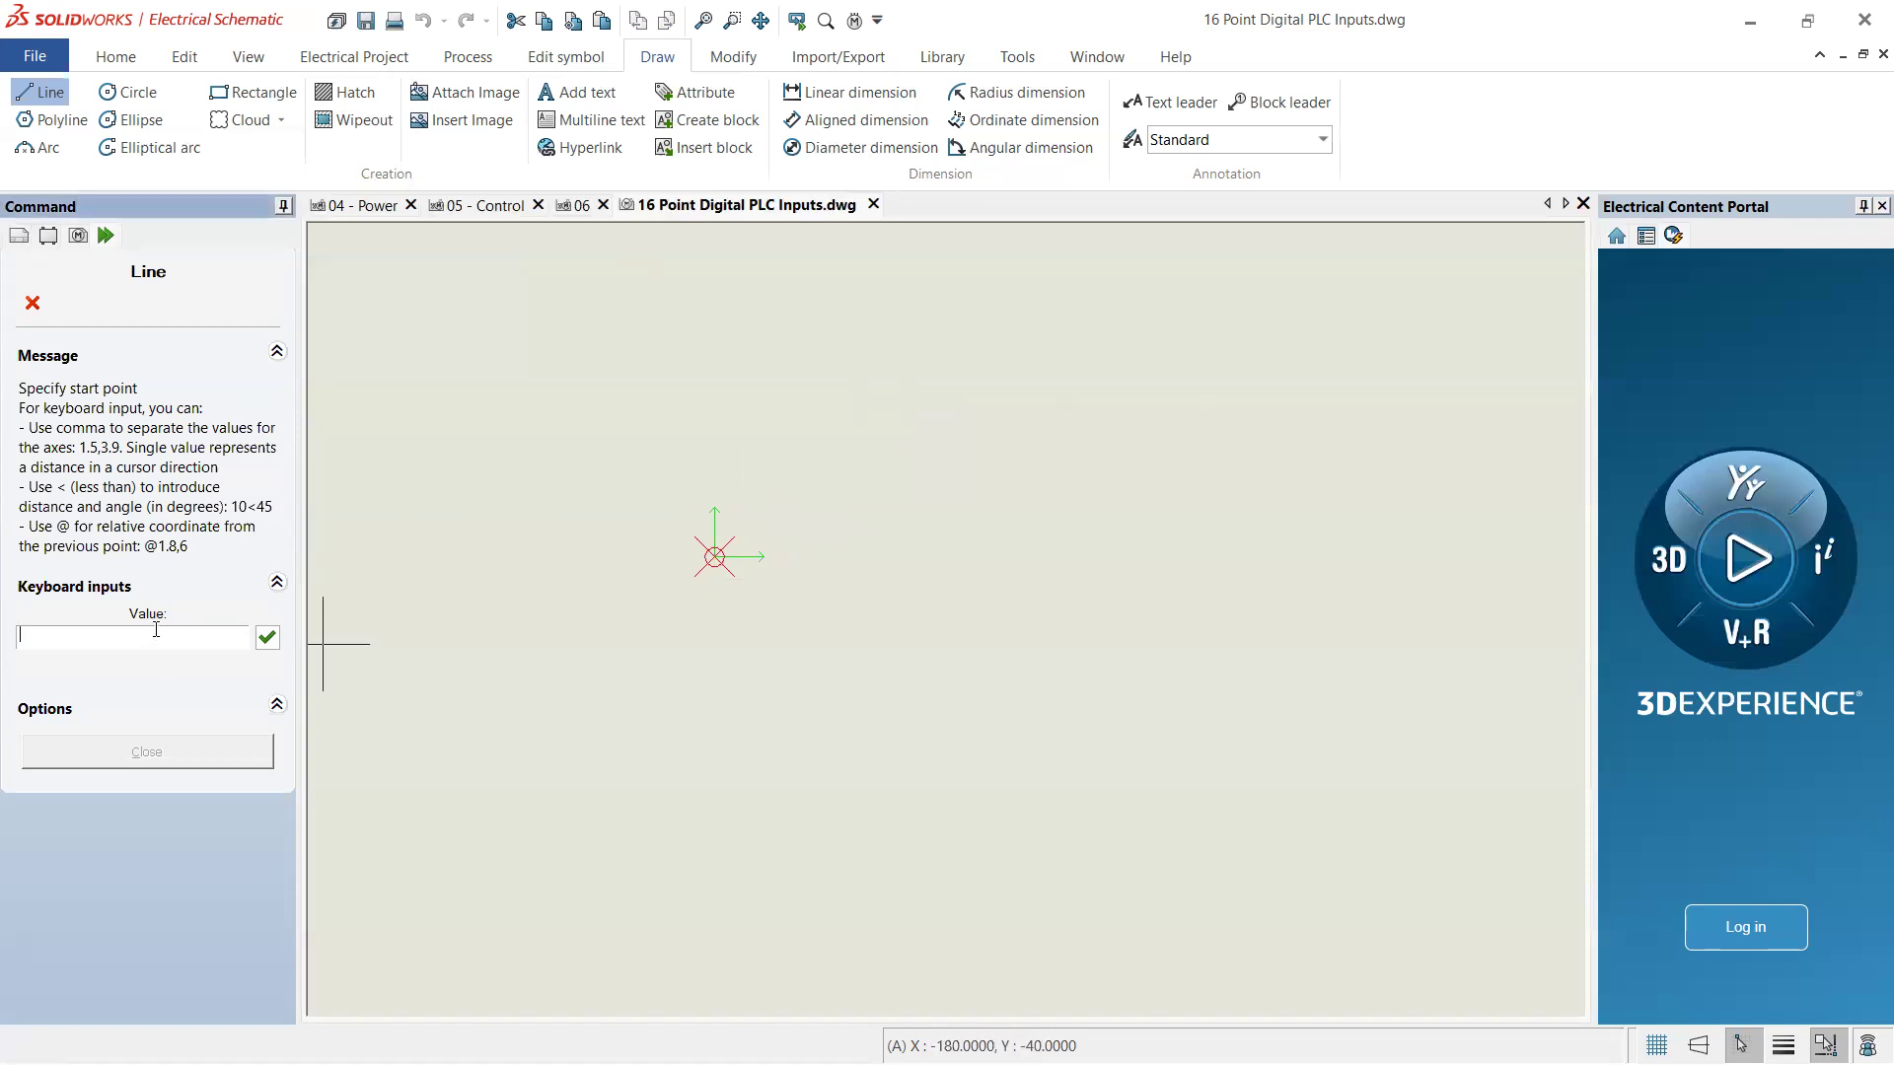
type("0,0")
key("Return")
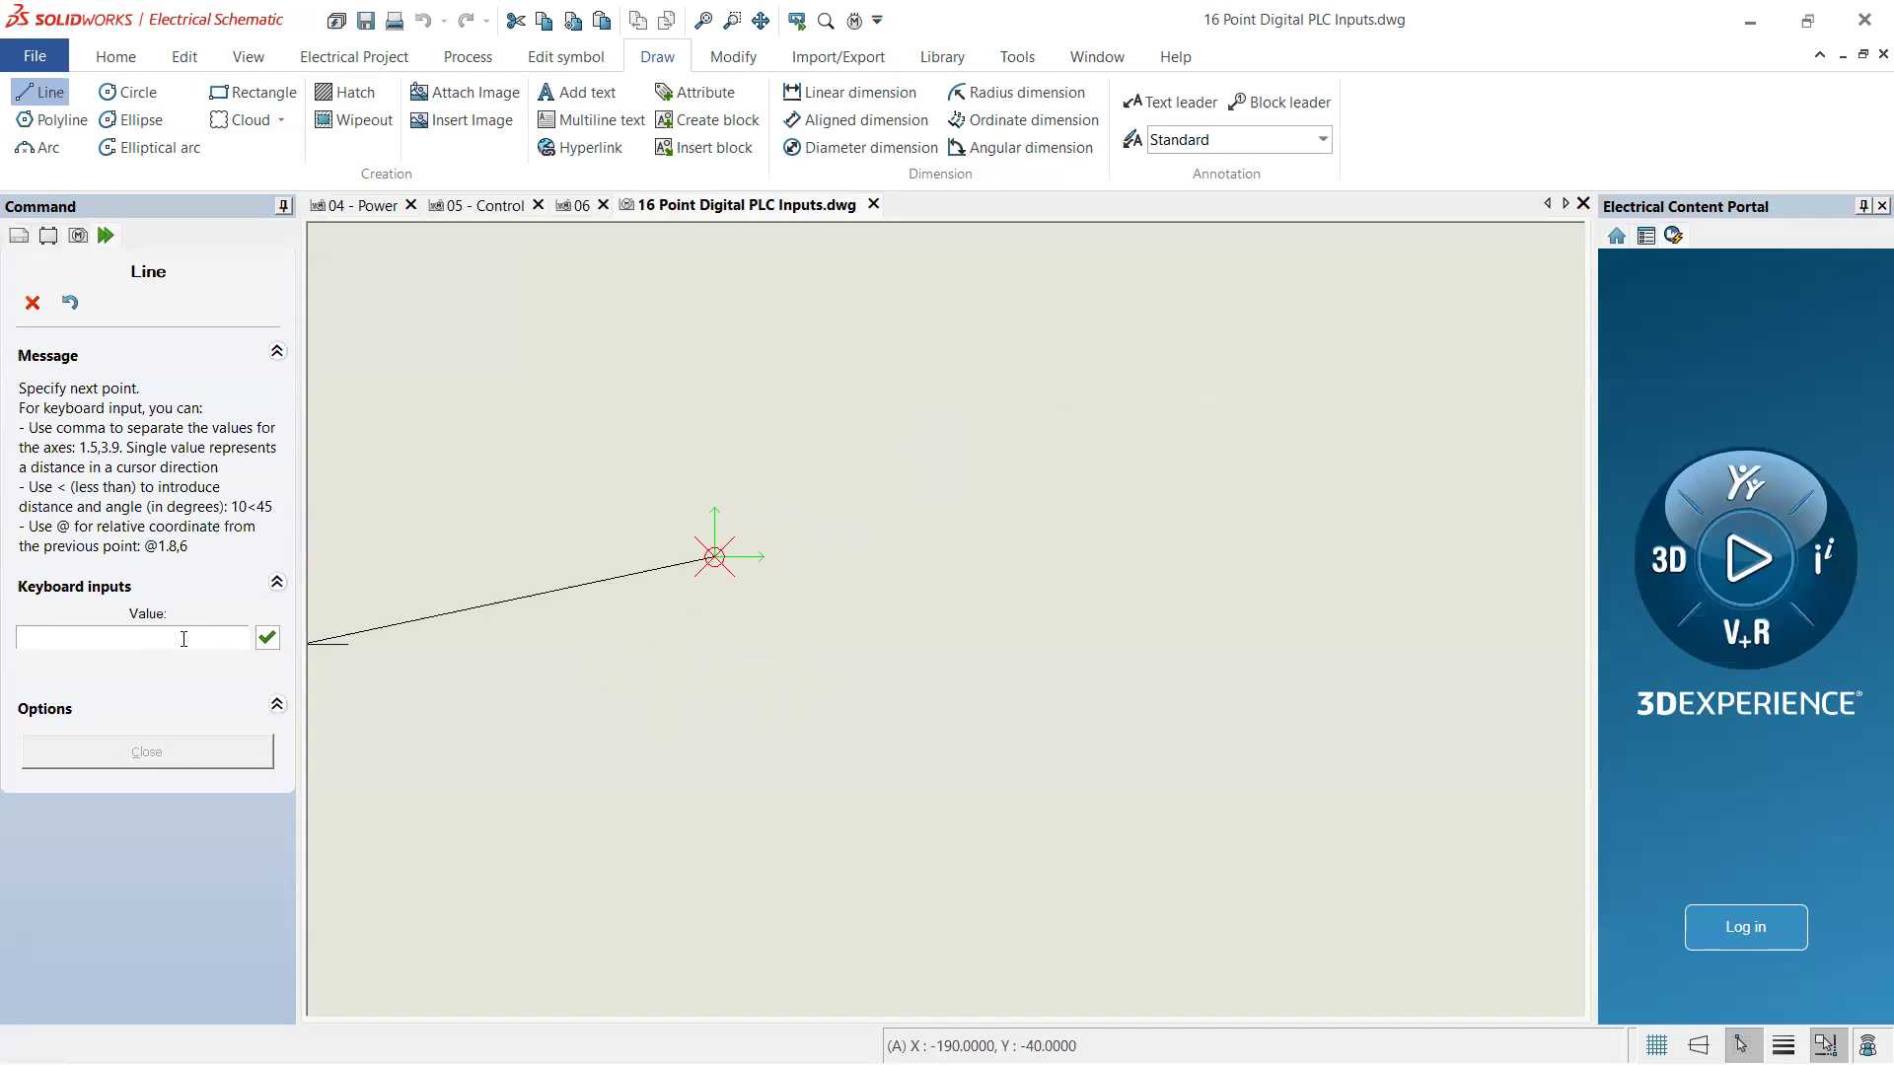
left_click(189, 636)
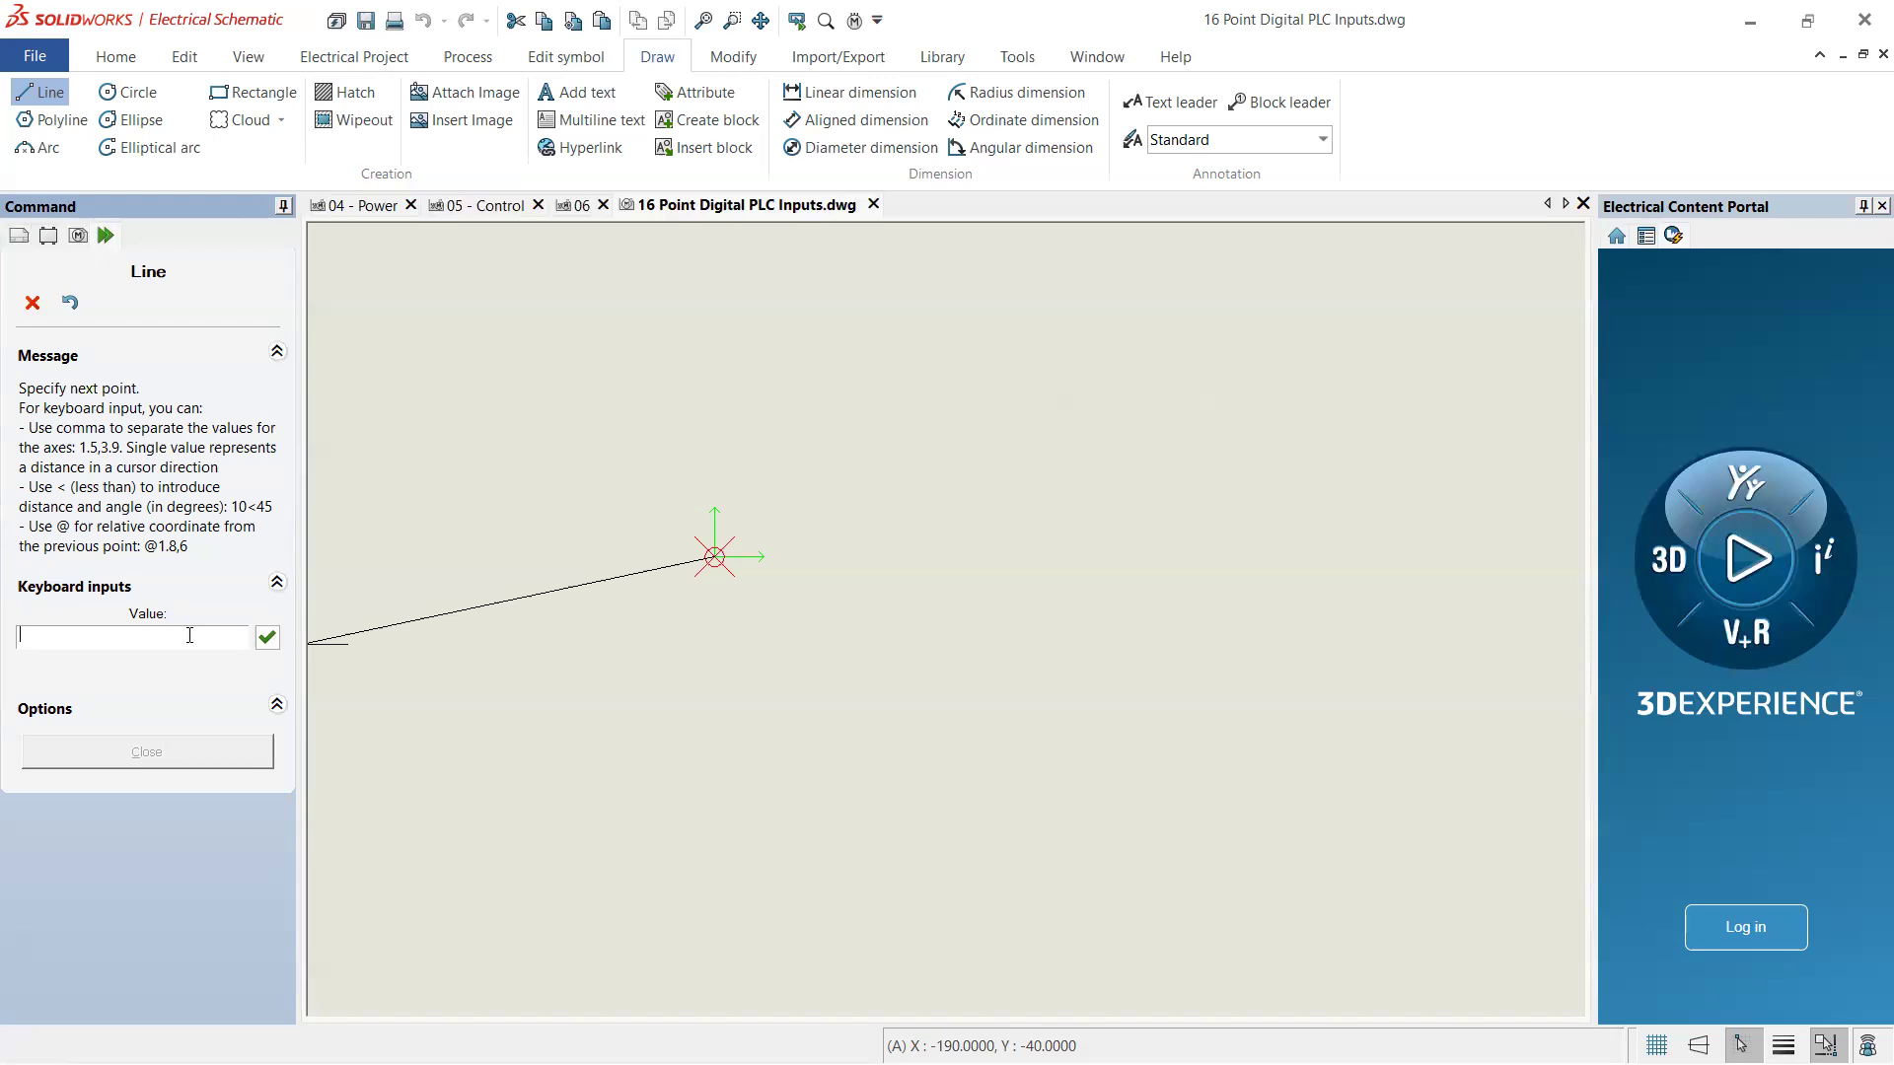
type("0,-10")
key("Return")
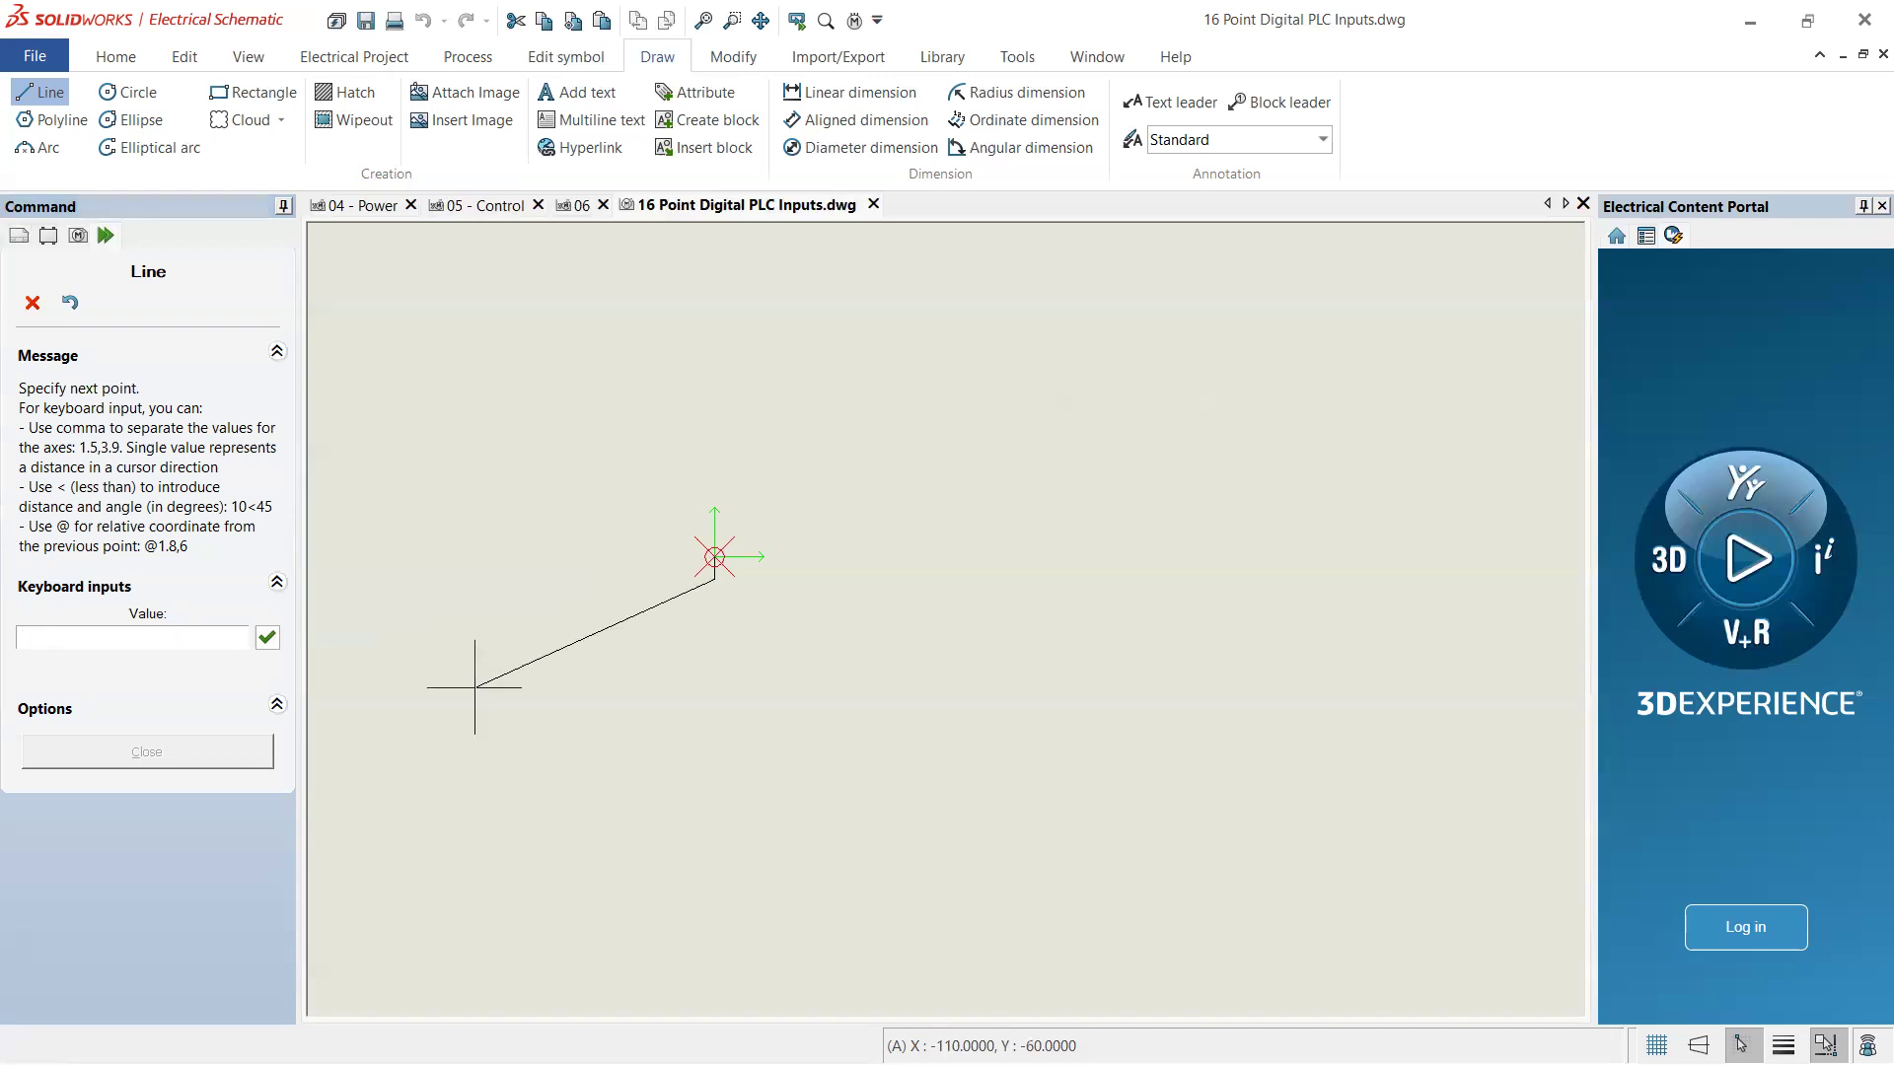
- Try to continue the line with another point entered as 0,-10, and delete the drawn geometry
scroll(538, 602, "up", 3)
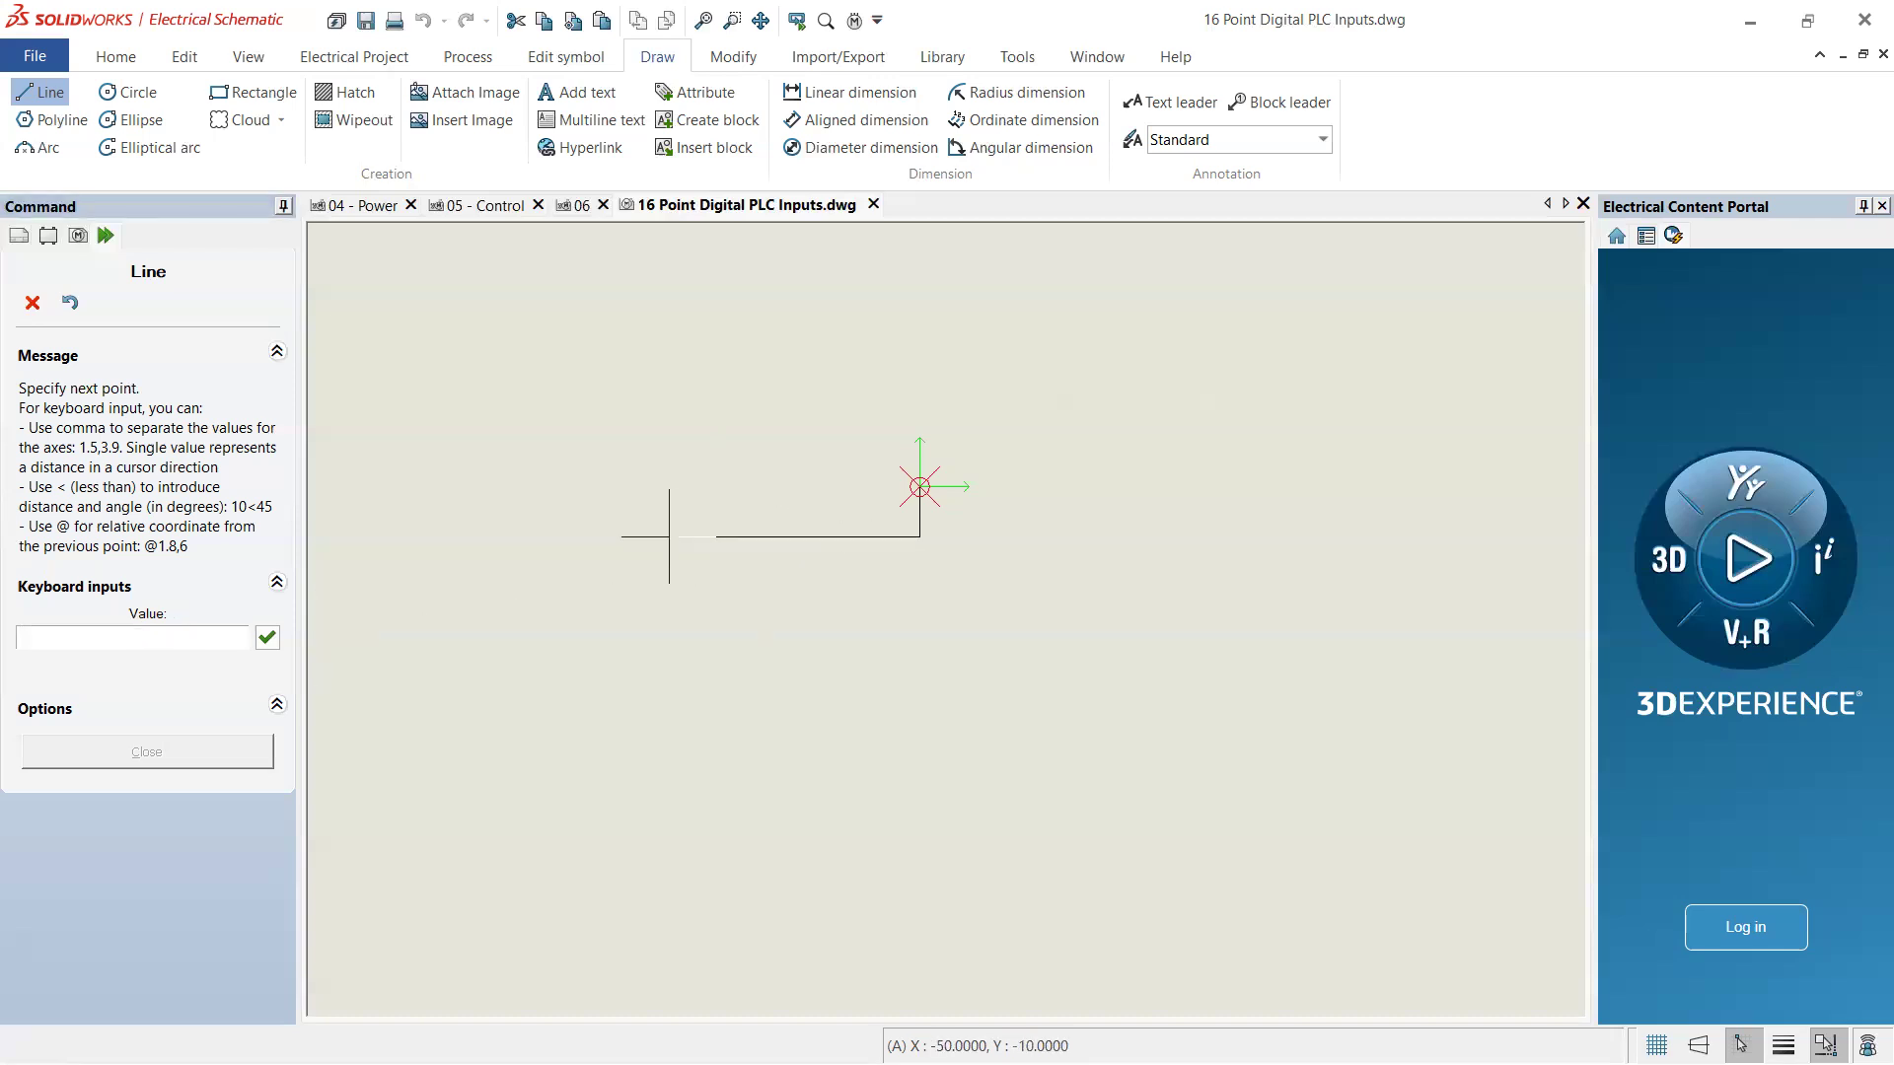
type("10")
left_click(55, 632)
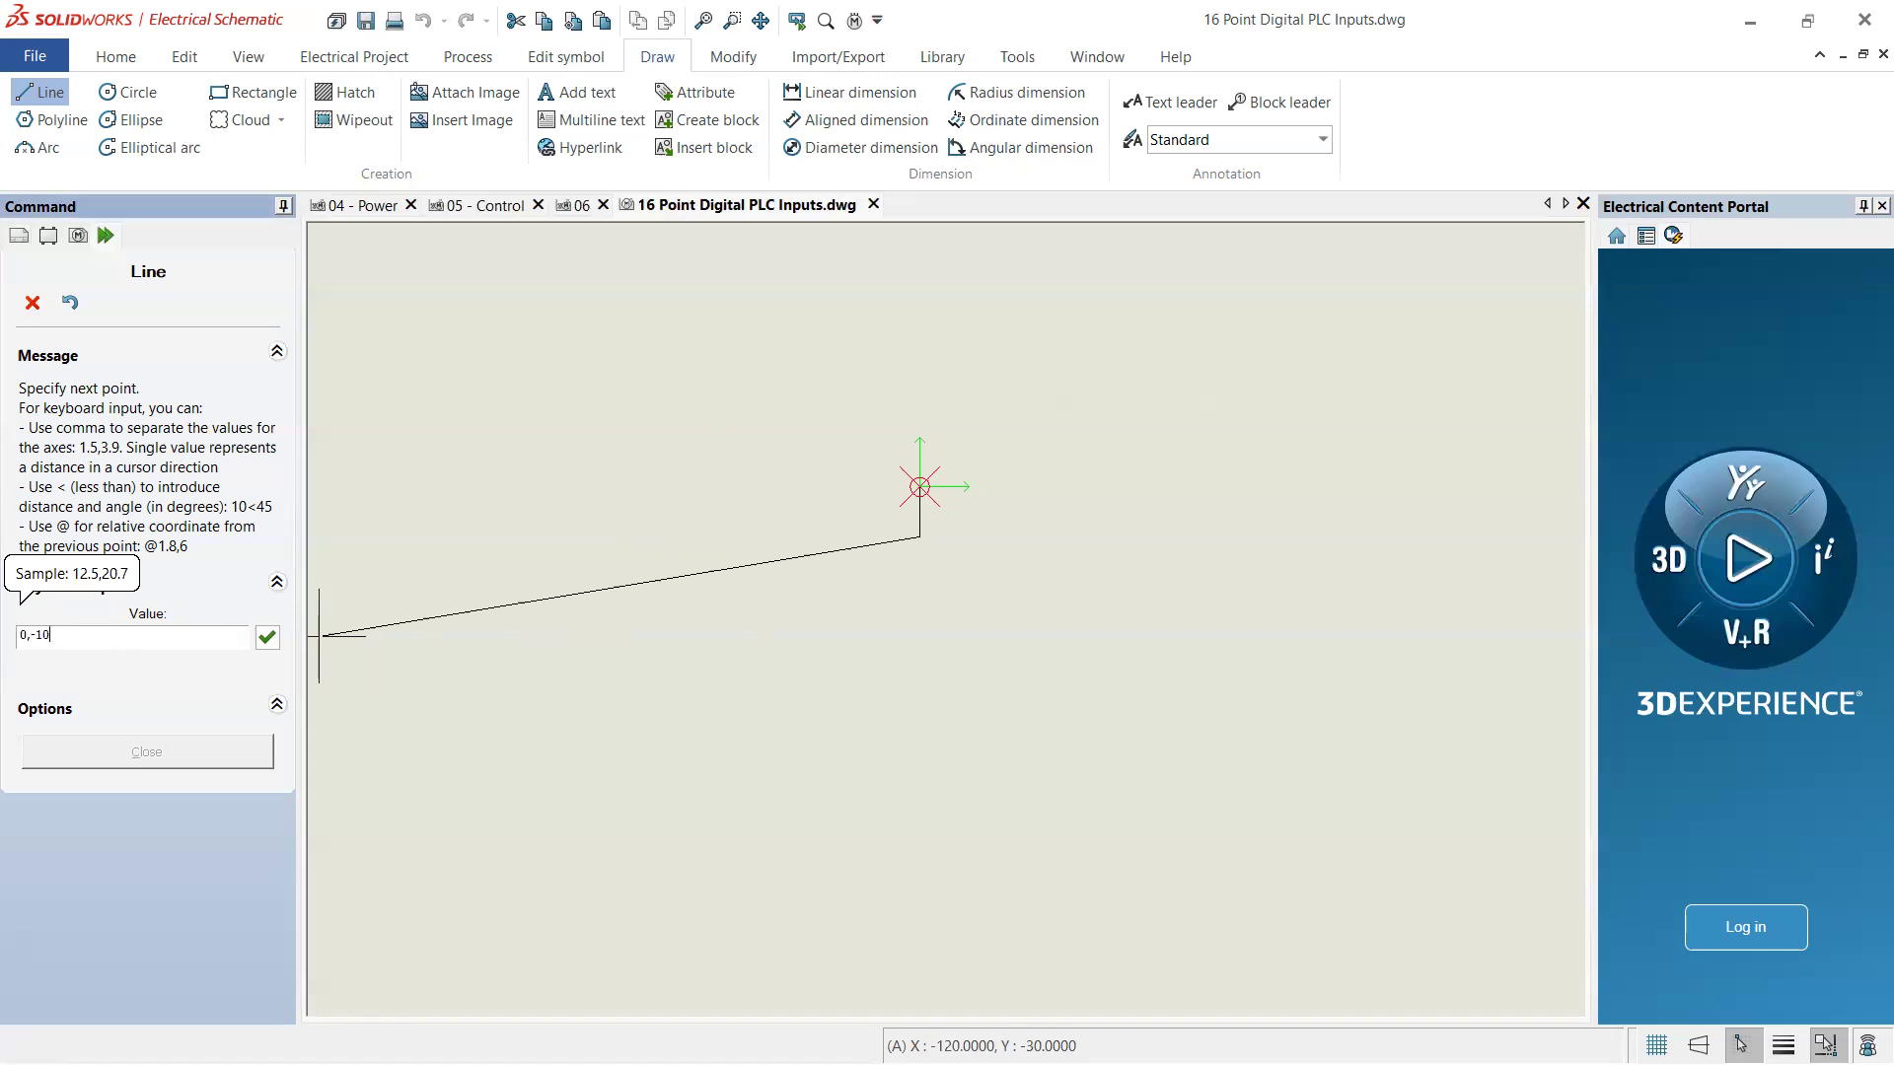
left_click(266, 639)
scroll(919, 536, "up", 4)
key("Escape")
left_click(1016, 597)
left_click(755, 311)
key("Delete")
- Draw the symbol's first vertical segment again, from the origin 0,0 to 0,-10
key("Return")
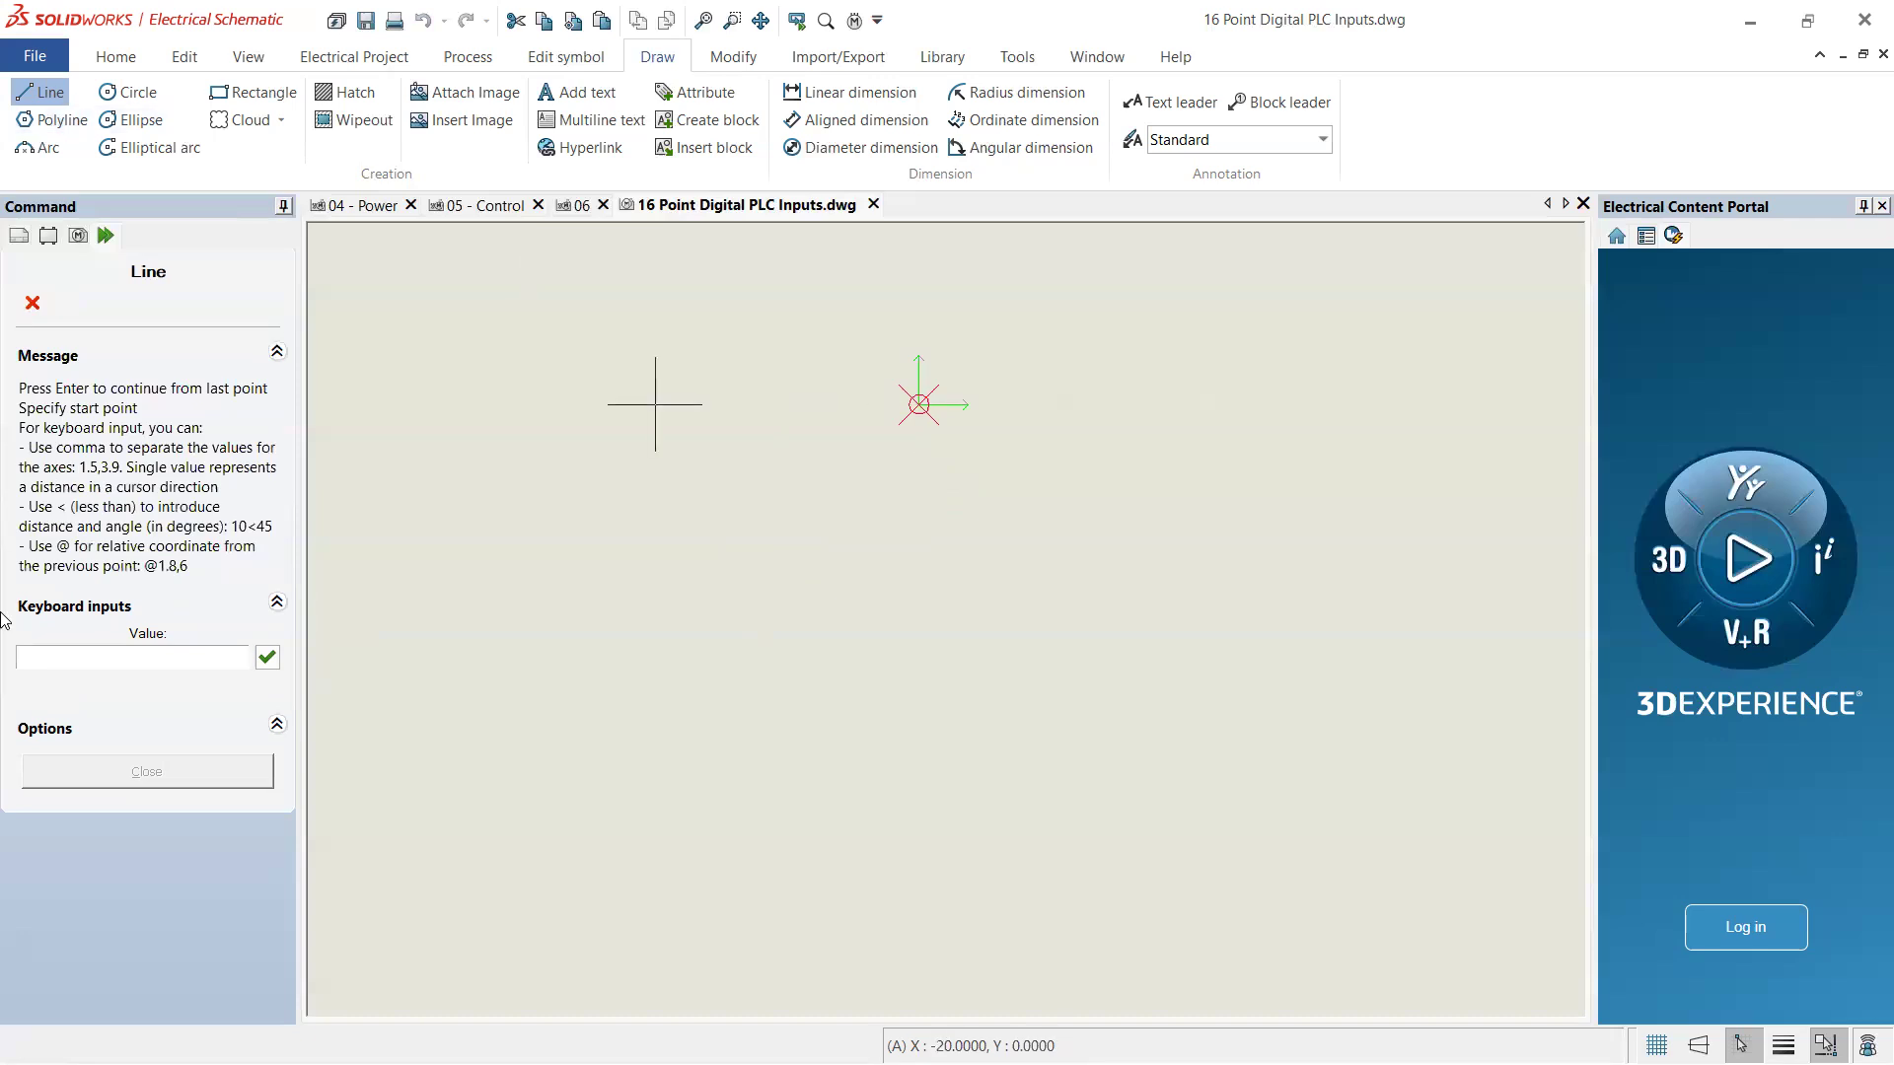
left_click(118, 662)
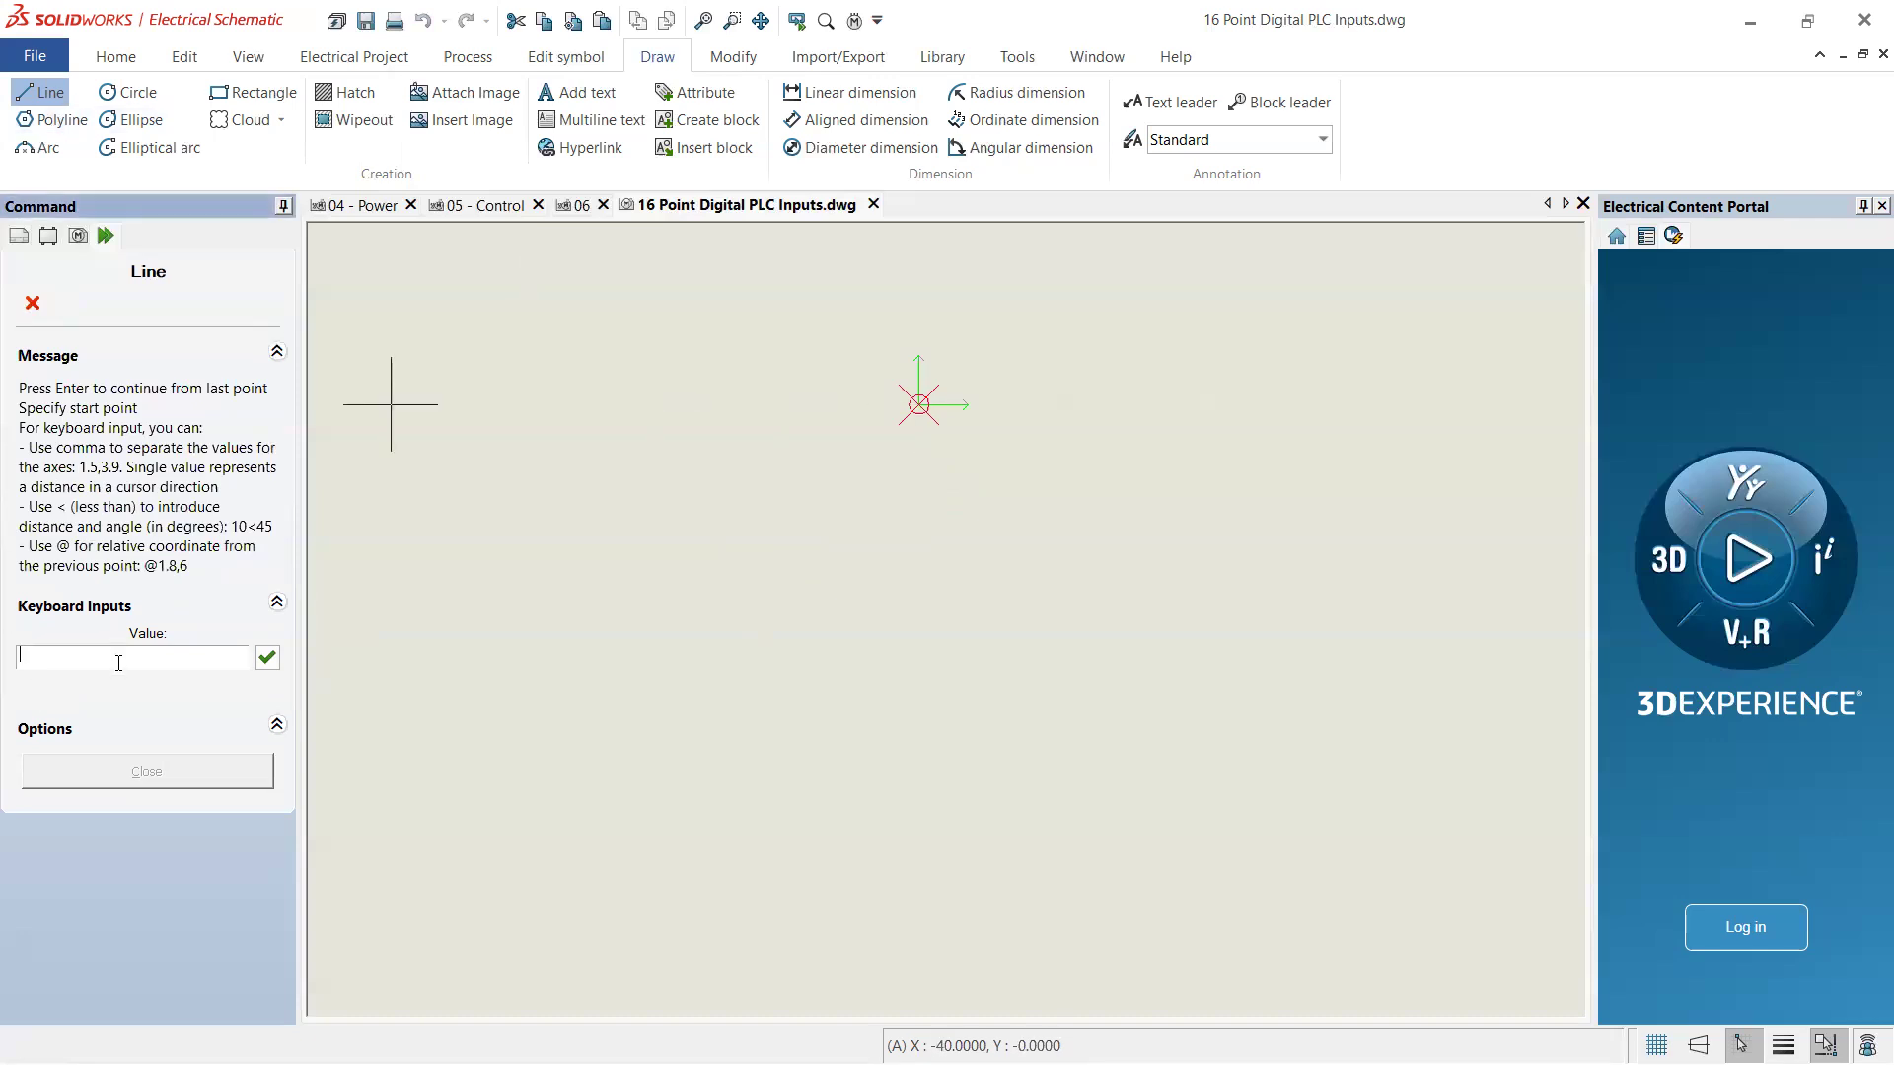
type("0,0")
key("Return")
type("60,10")
key("Return")
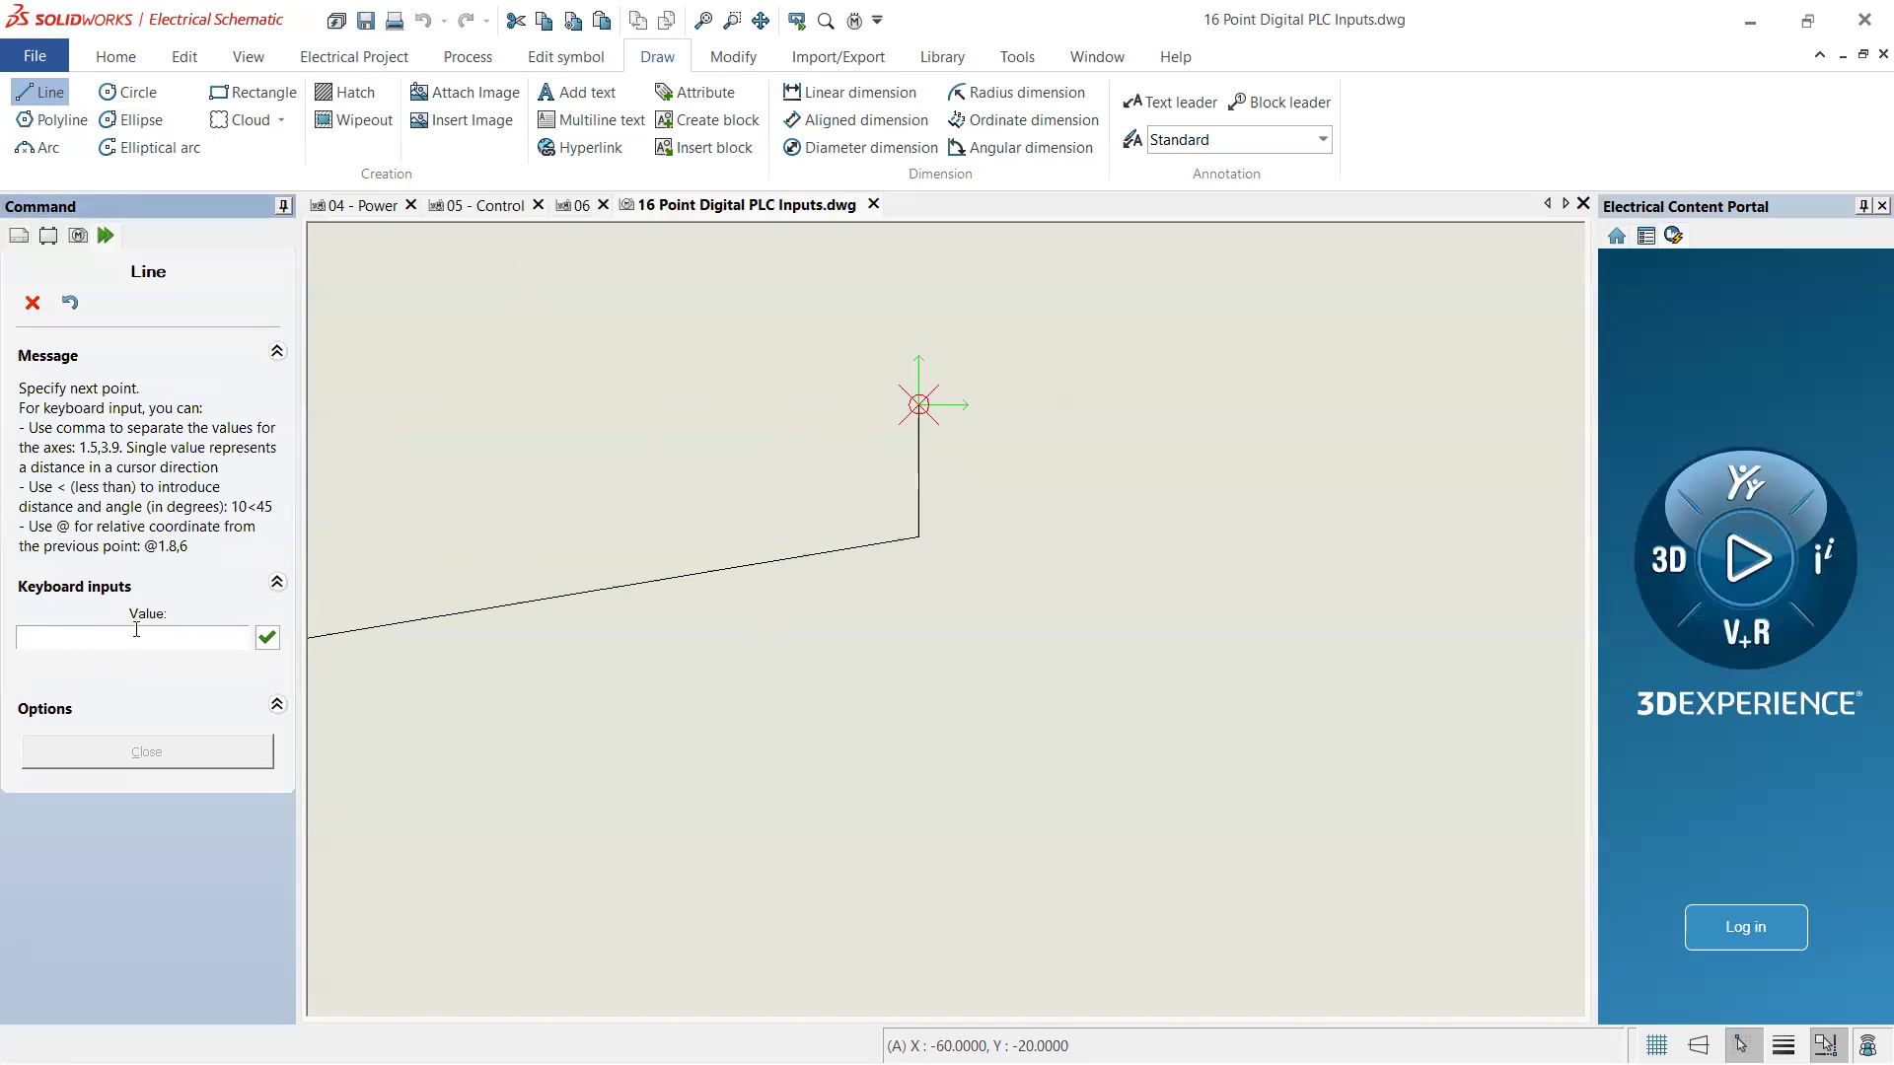
- Try continuing the line to the absolute point 2,2, and delete that slanted segment
left_click(122, 632)
type("@")
key("BackSpace")
type("2,2")
key("Return")
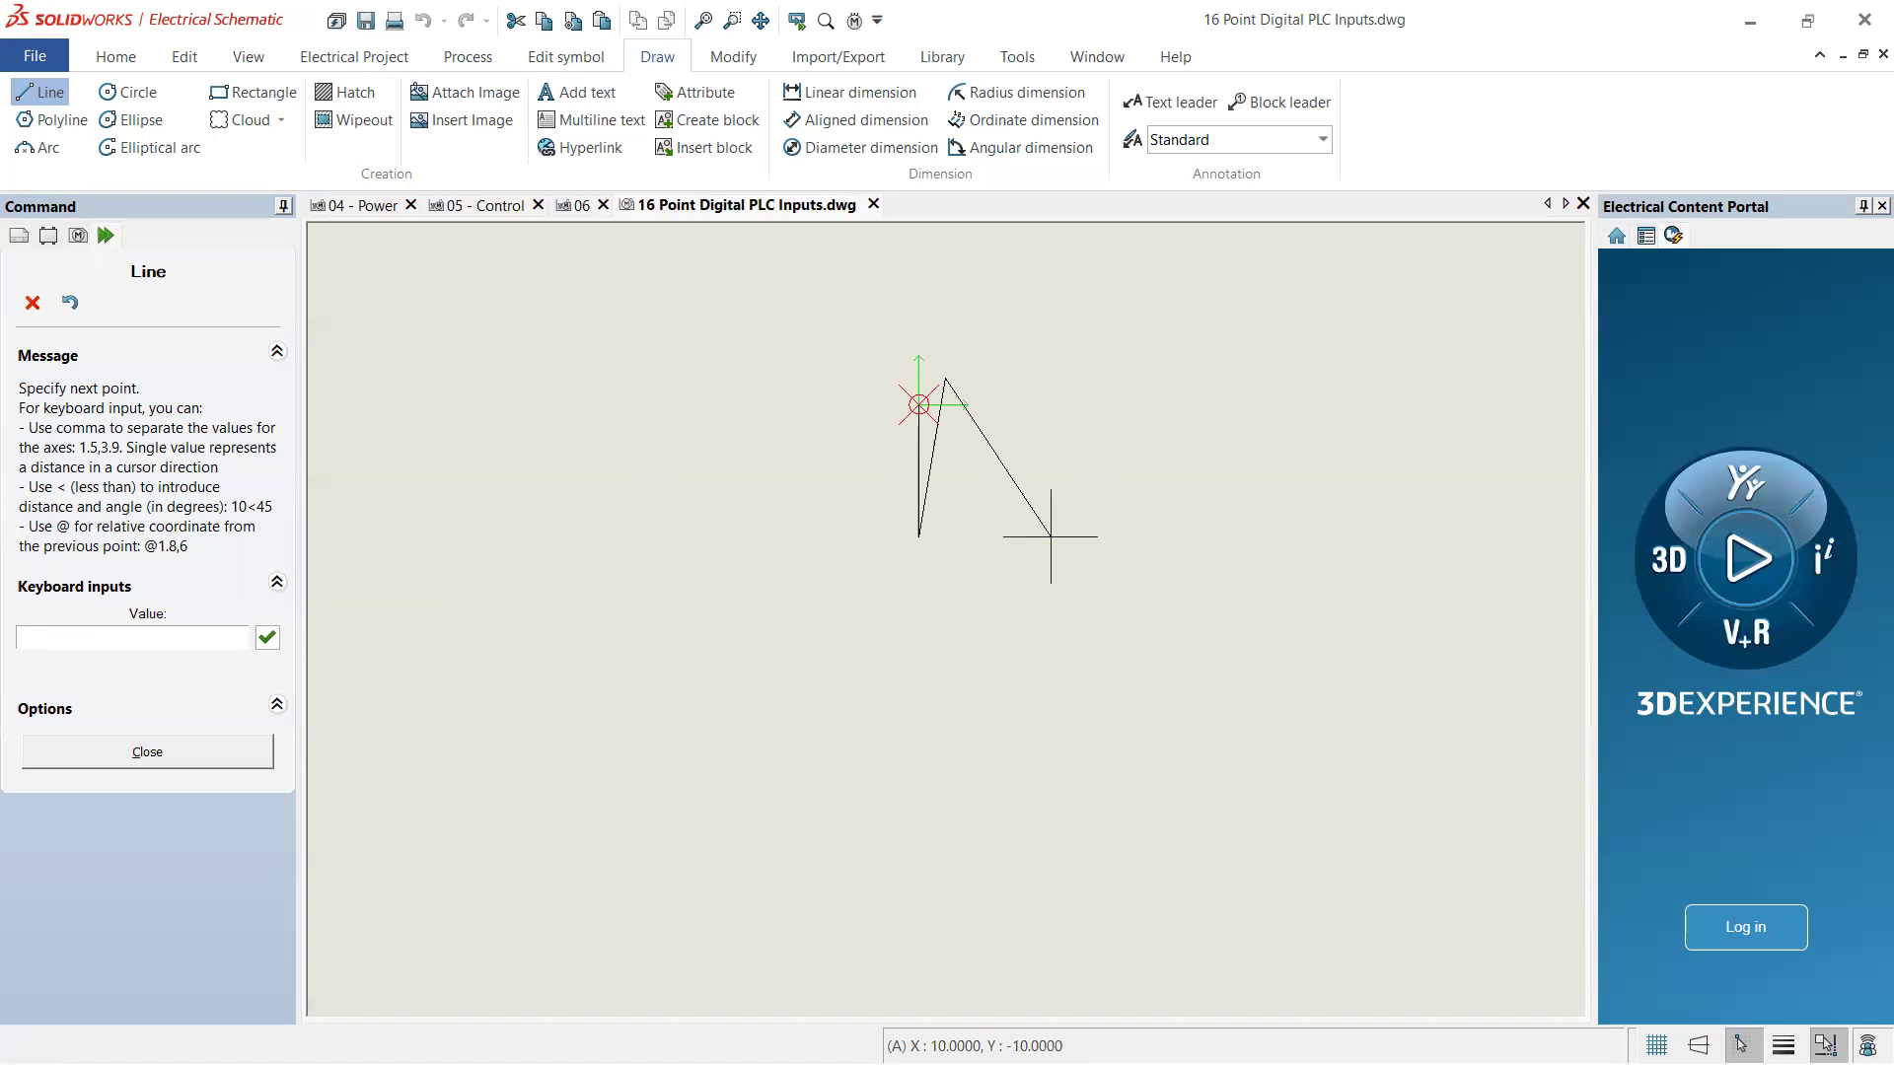
key("Escape")
left_click(937, 451)
key("Delete")
- Try a line from the vertical line's lower end with the relative offset @2,2, and delete that segment
left_click(43, 92)
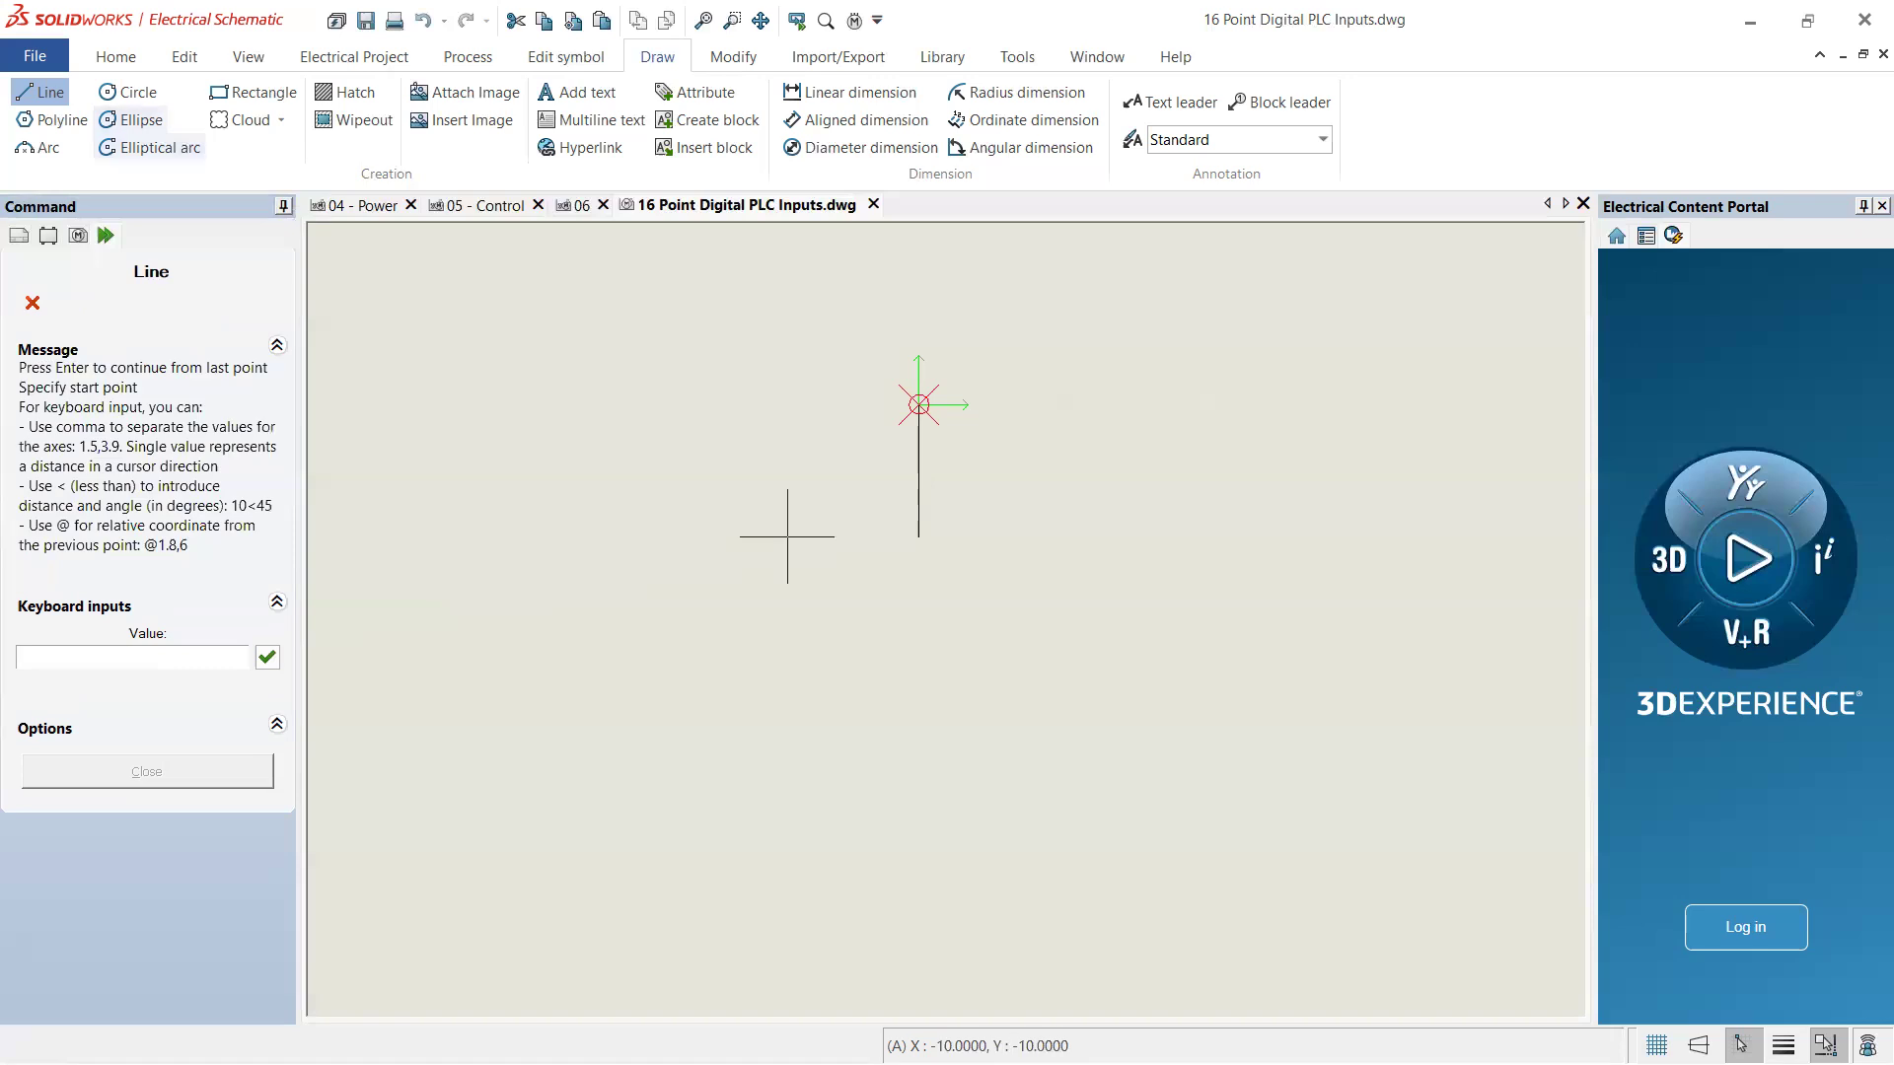
left_click(919, 537)
left_click(127, 639)
type("@-2")
key("BackSpace")
key("BackSpace")
type("2,2")
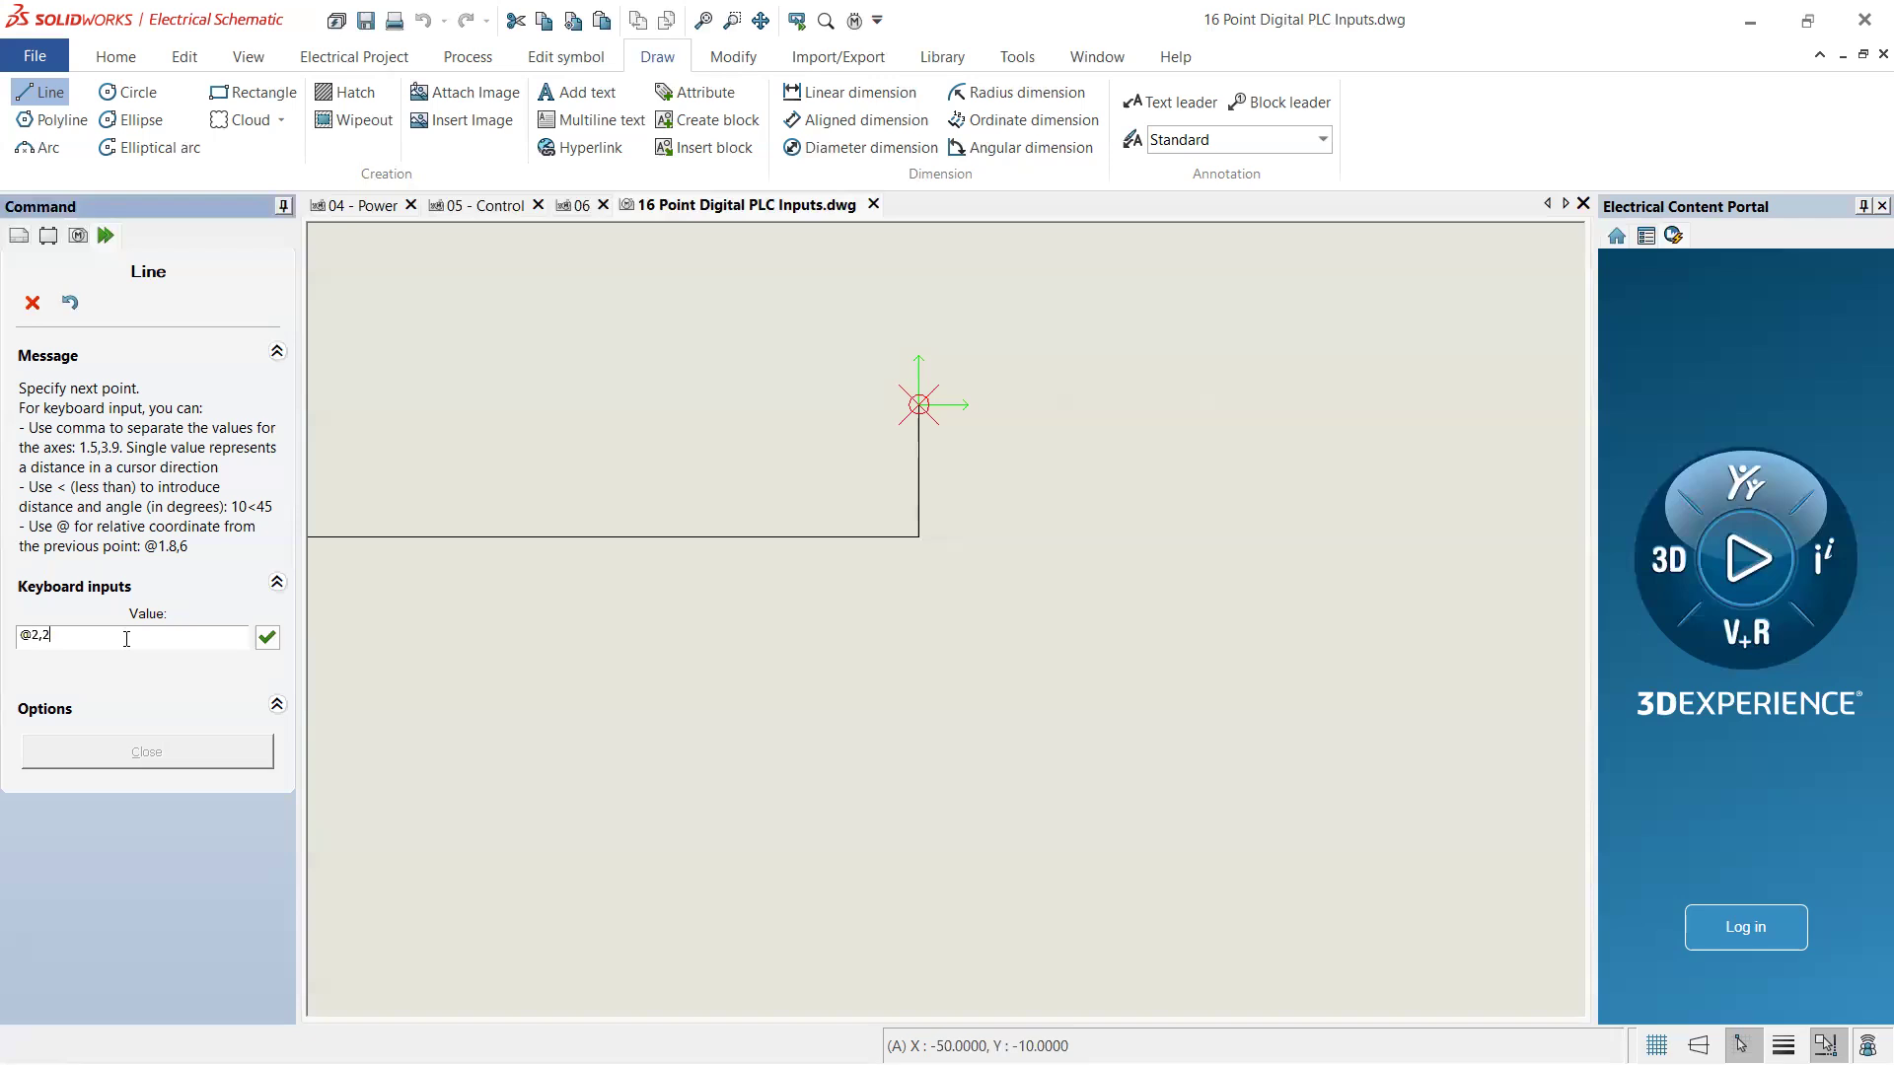
key("Return")
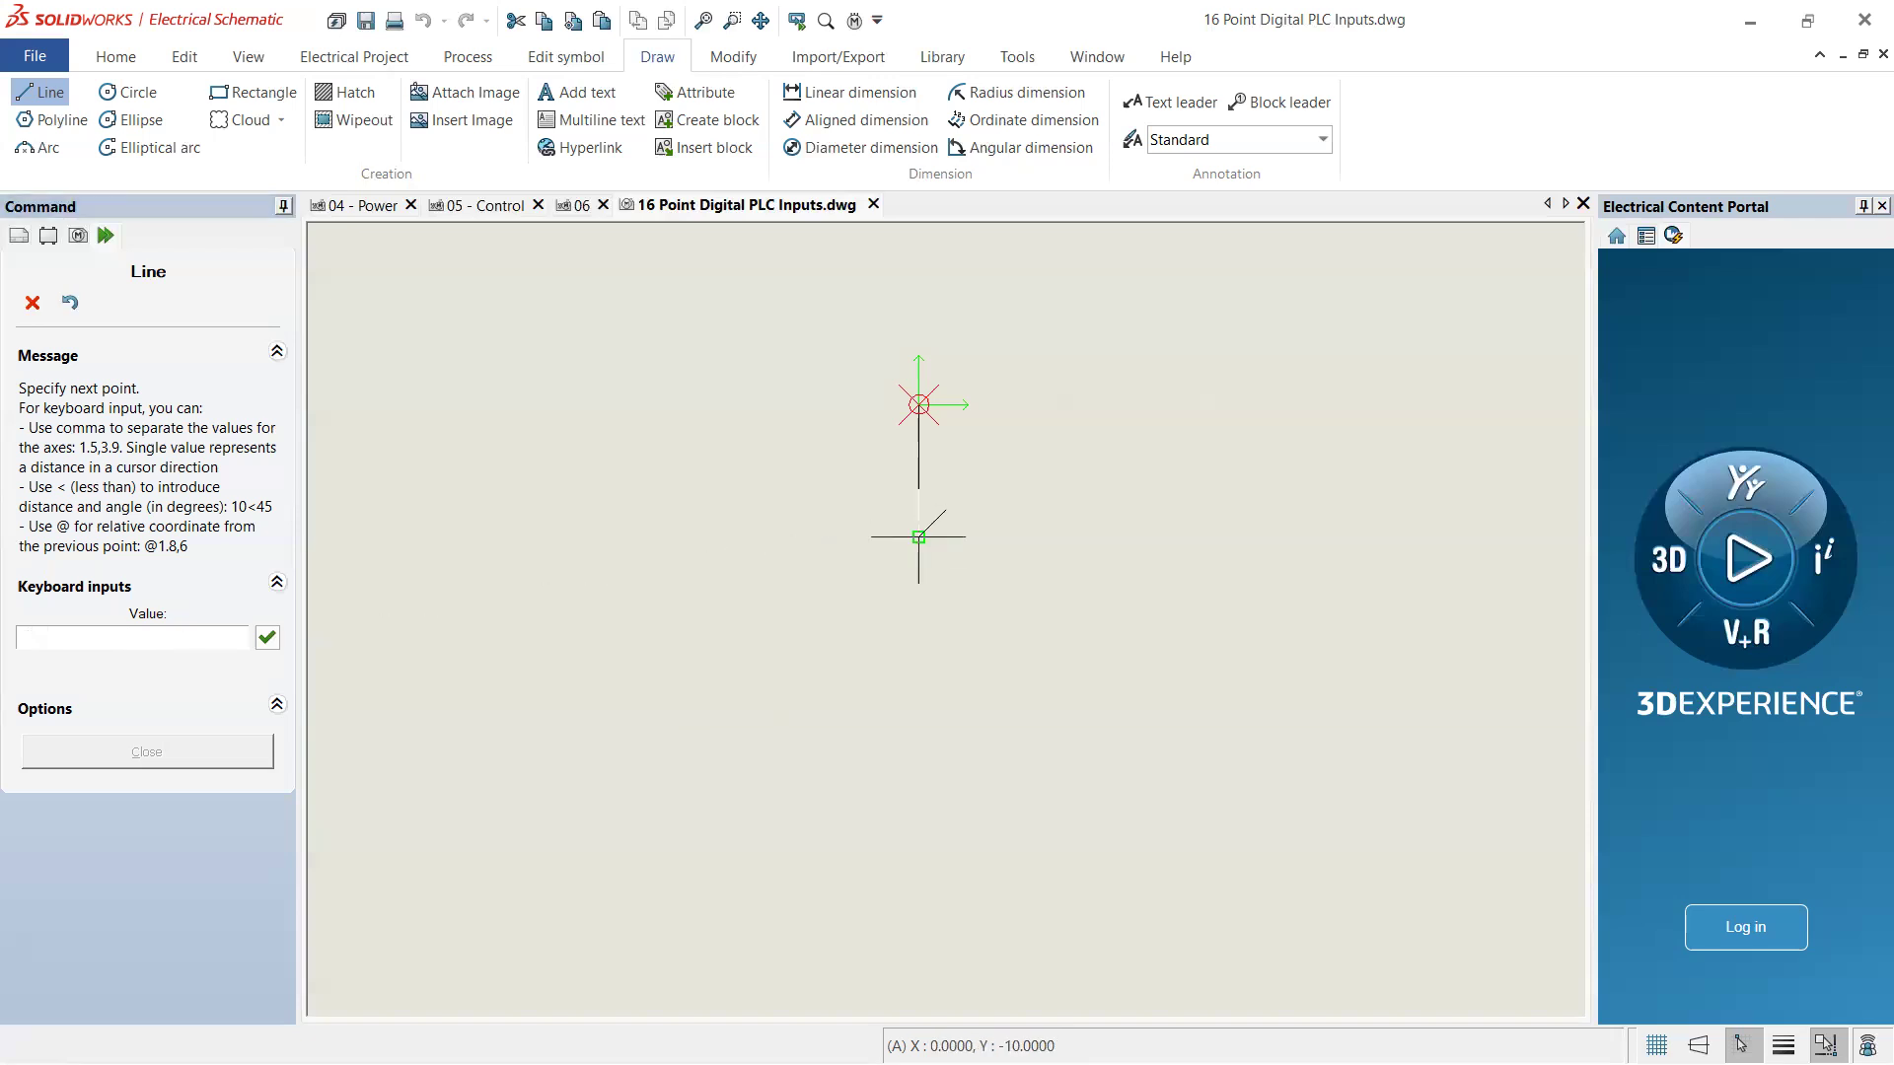
key("Escape")
left_click(940, 516)
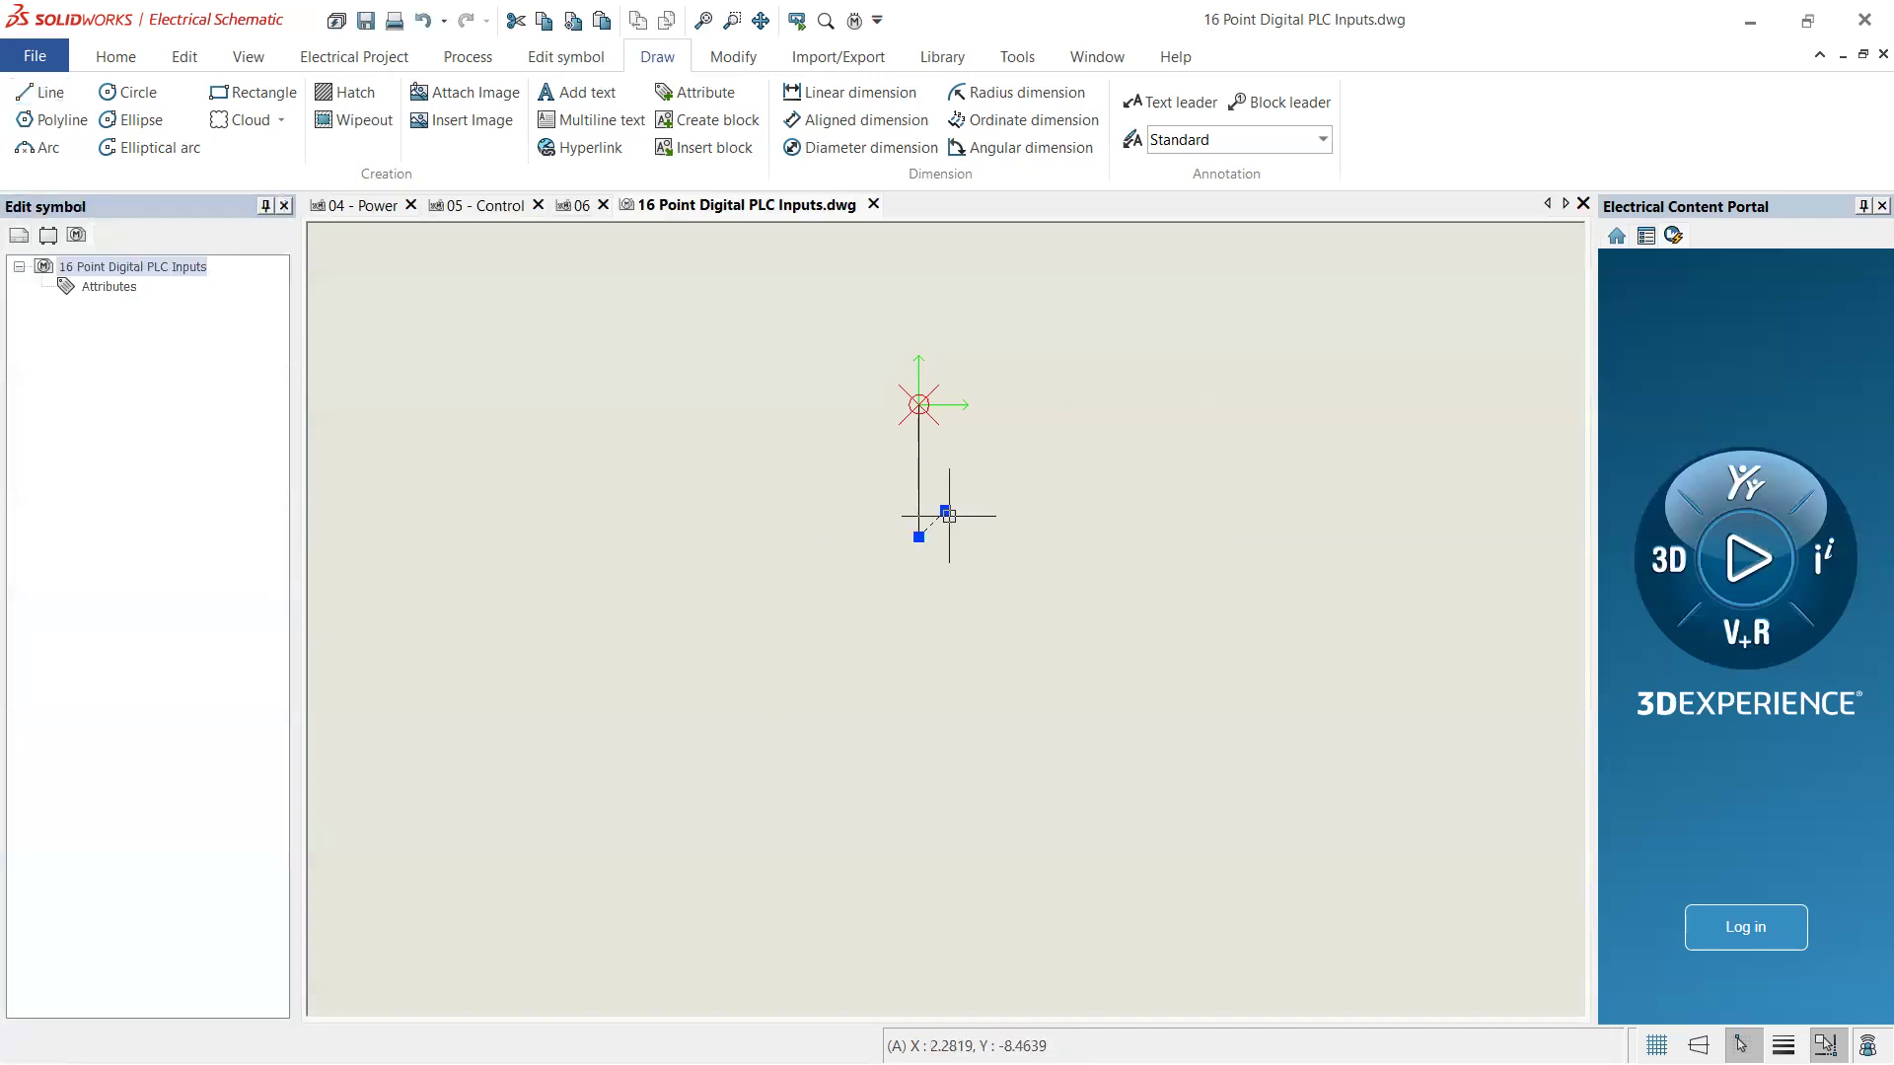
key("Delete")
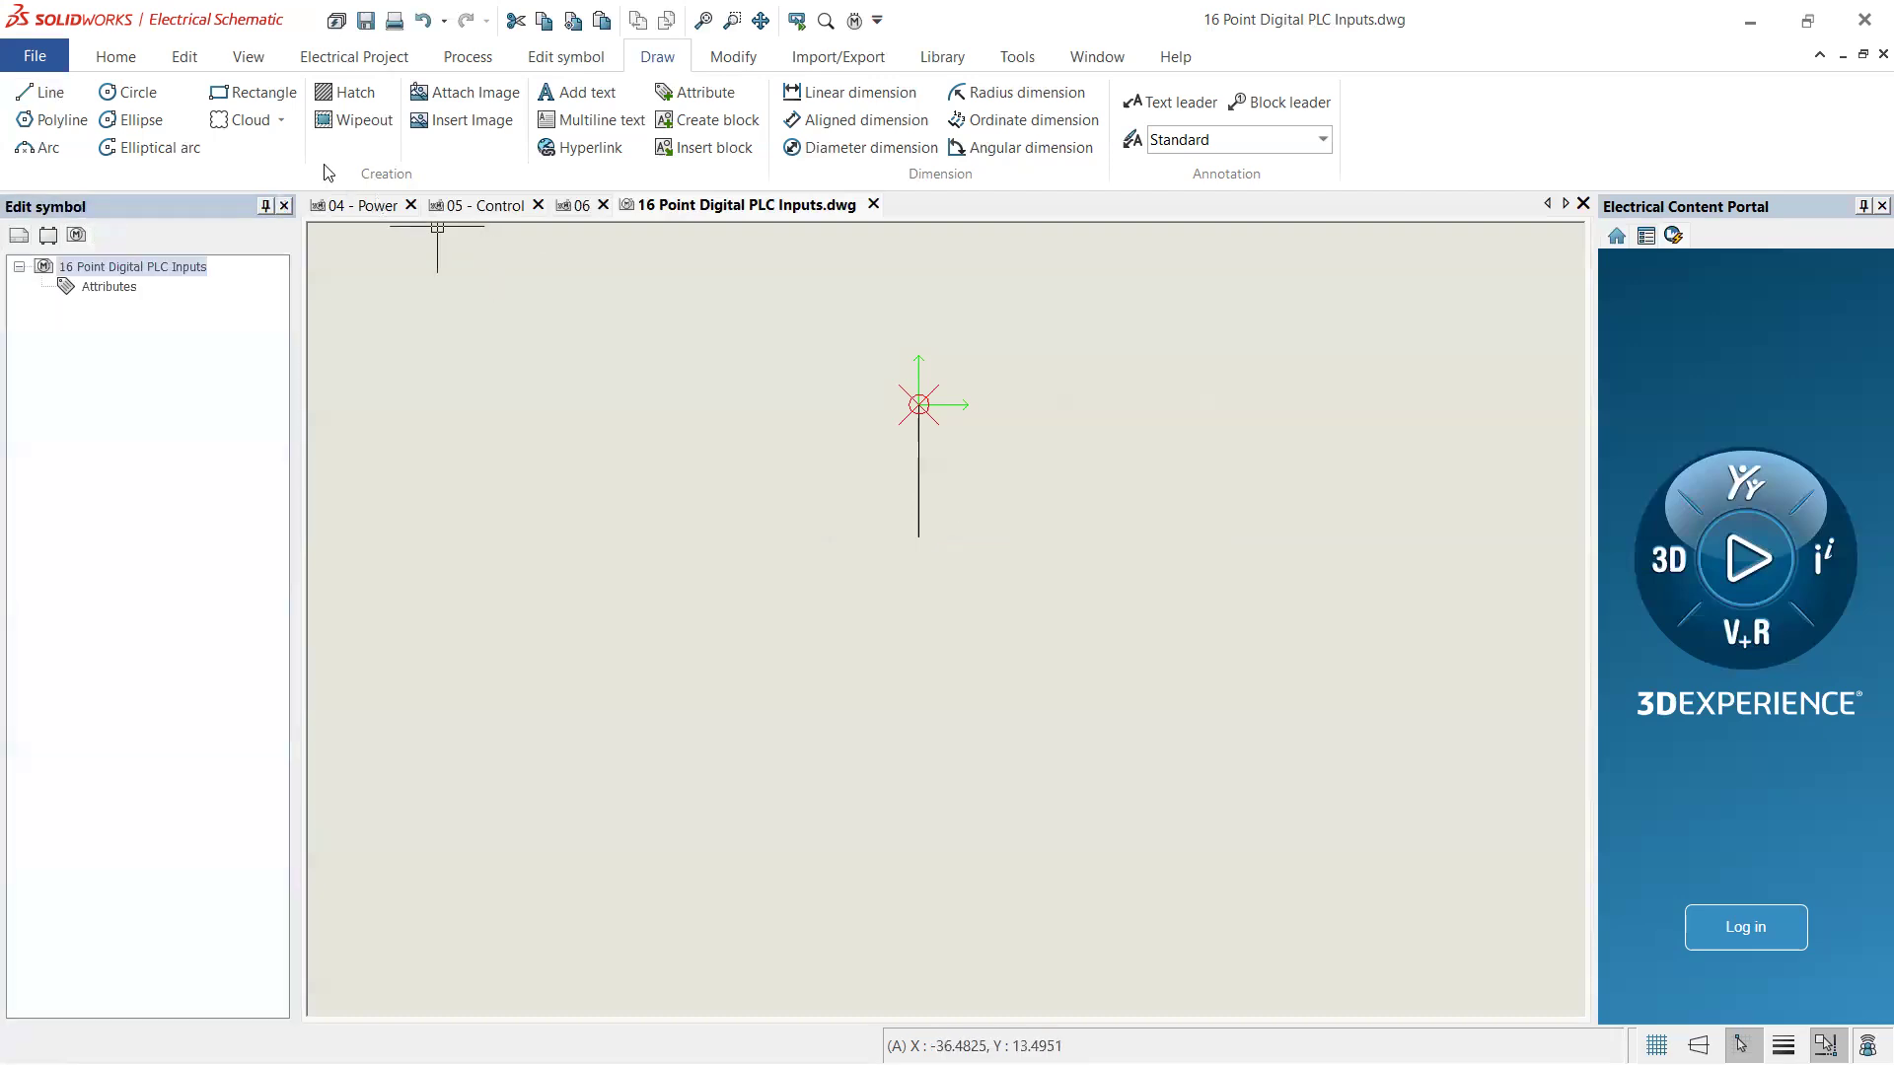
- Extend the vertical line downward from its lower end with two consecutive segments, each using the relative offset @0,-10
left_click(42, 92)
left_click(919, 537)
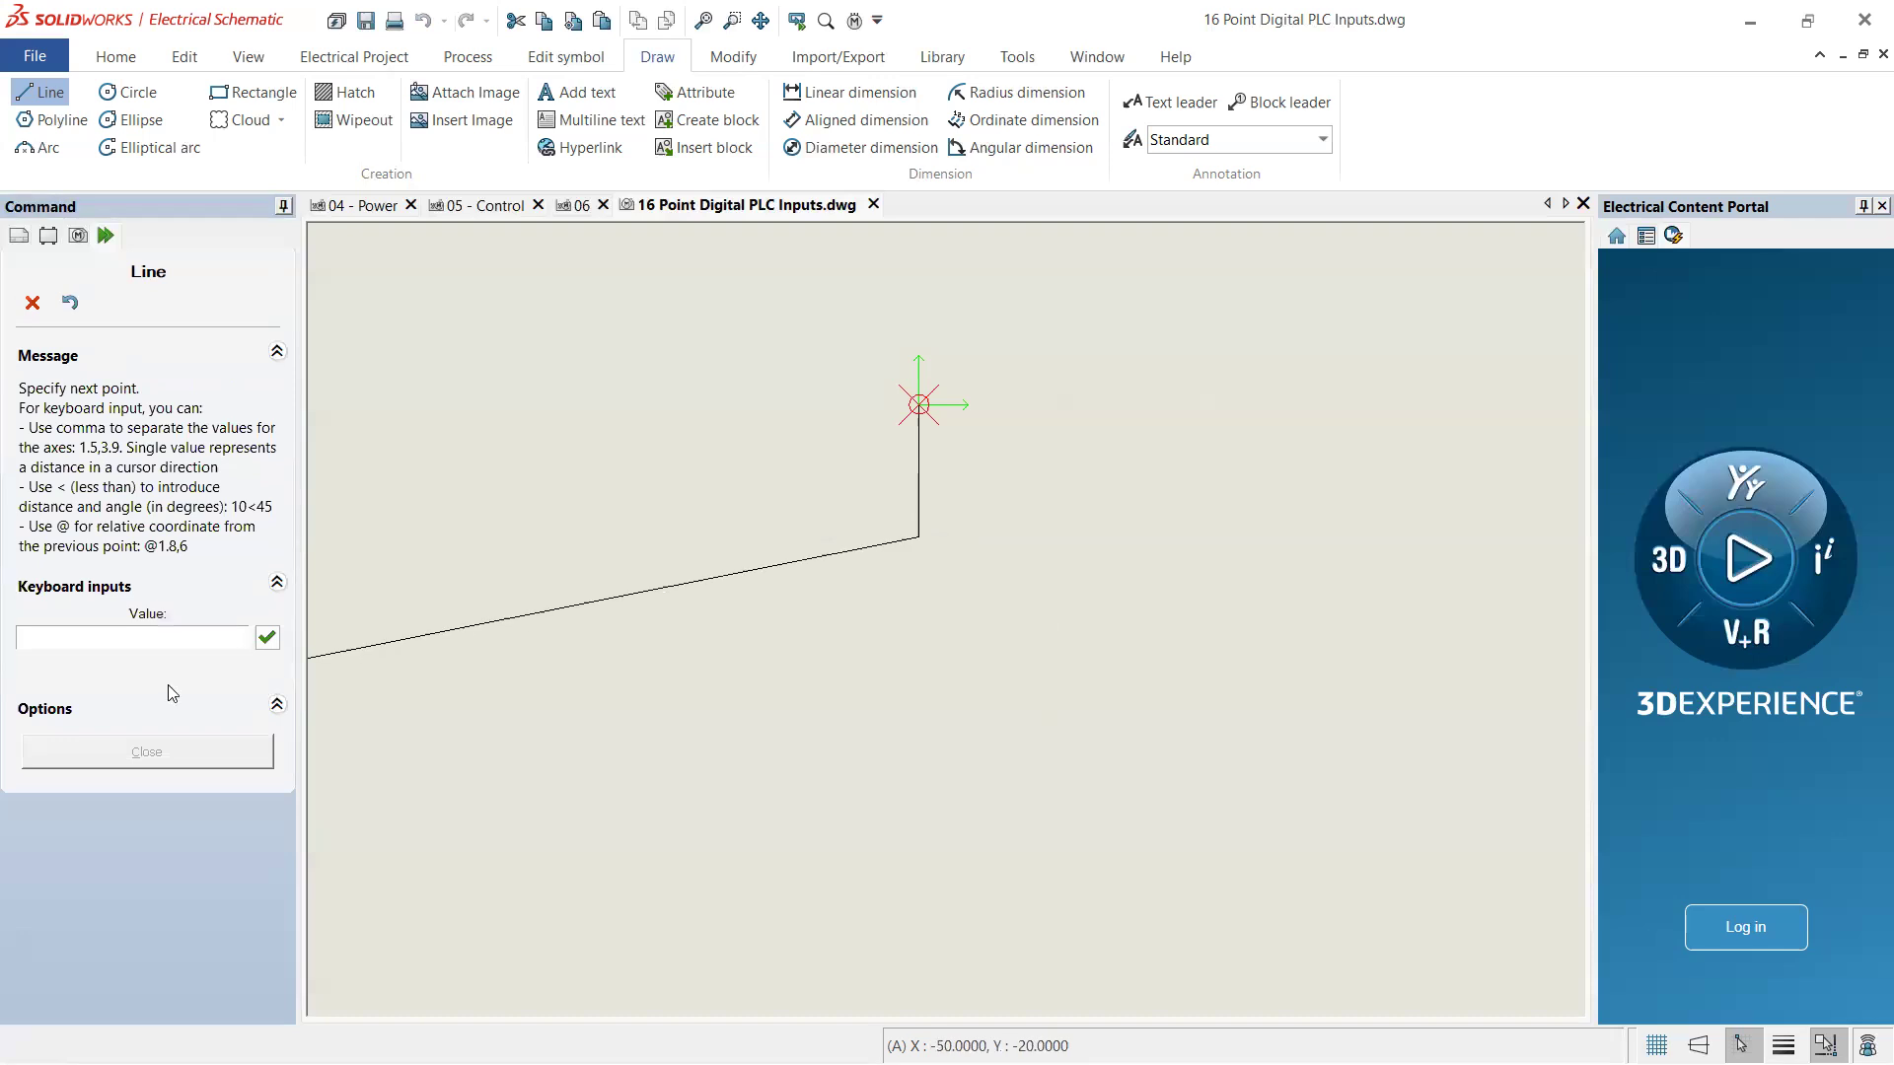
type("@0,-10")
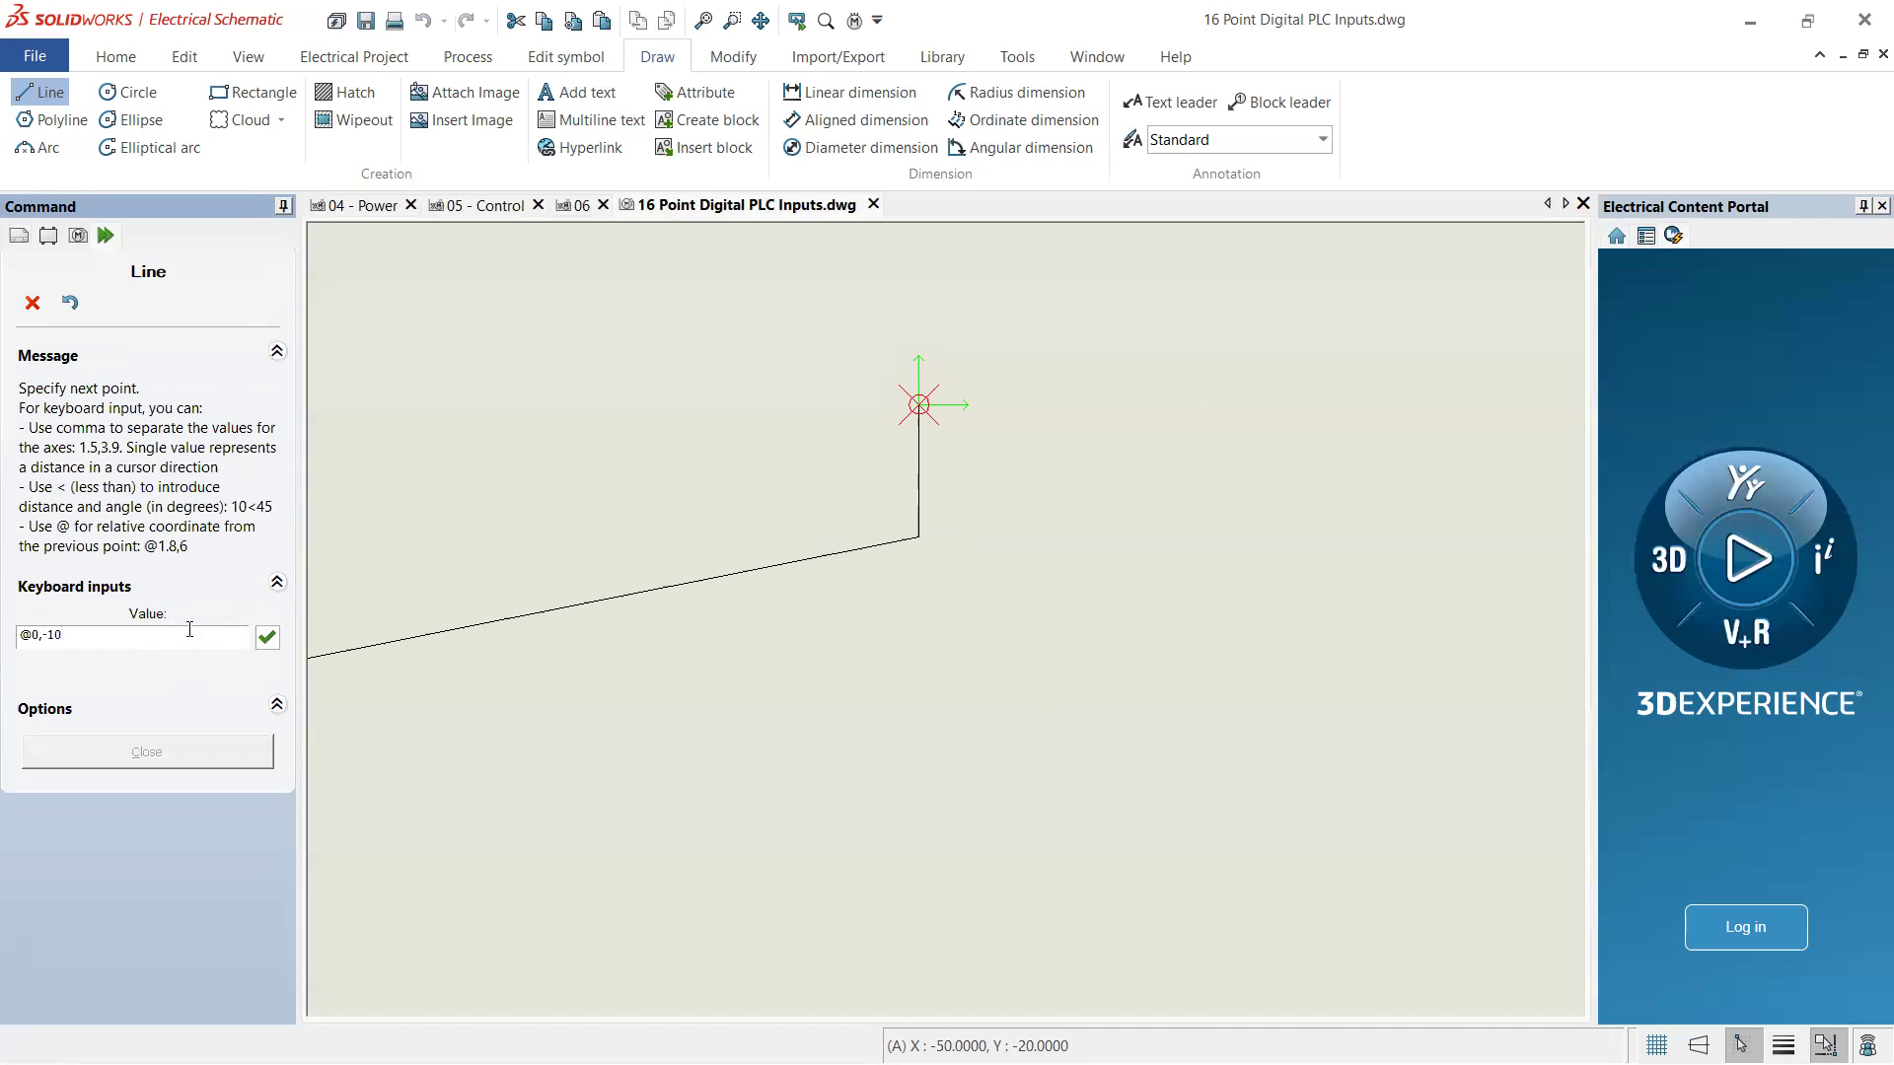
double_click(91, 634)
key("ctrl+c")
key("Return")
key("ctrl+v")
key("Return")
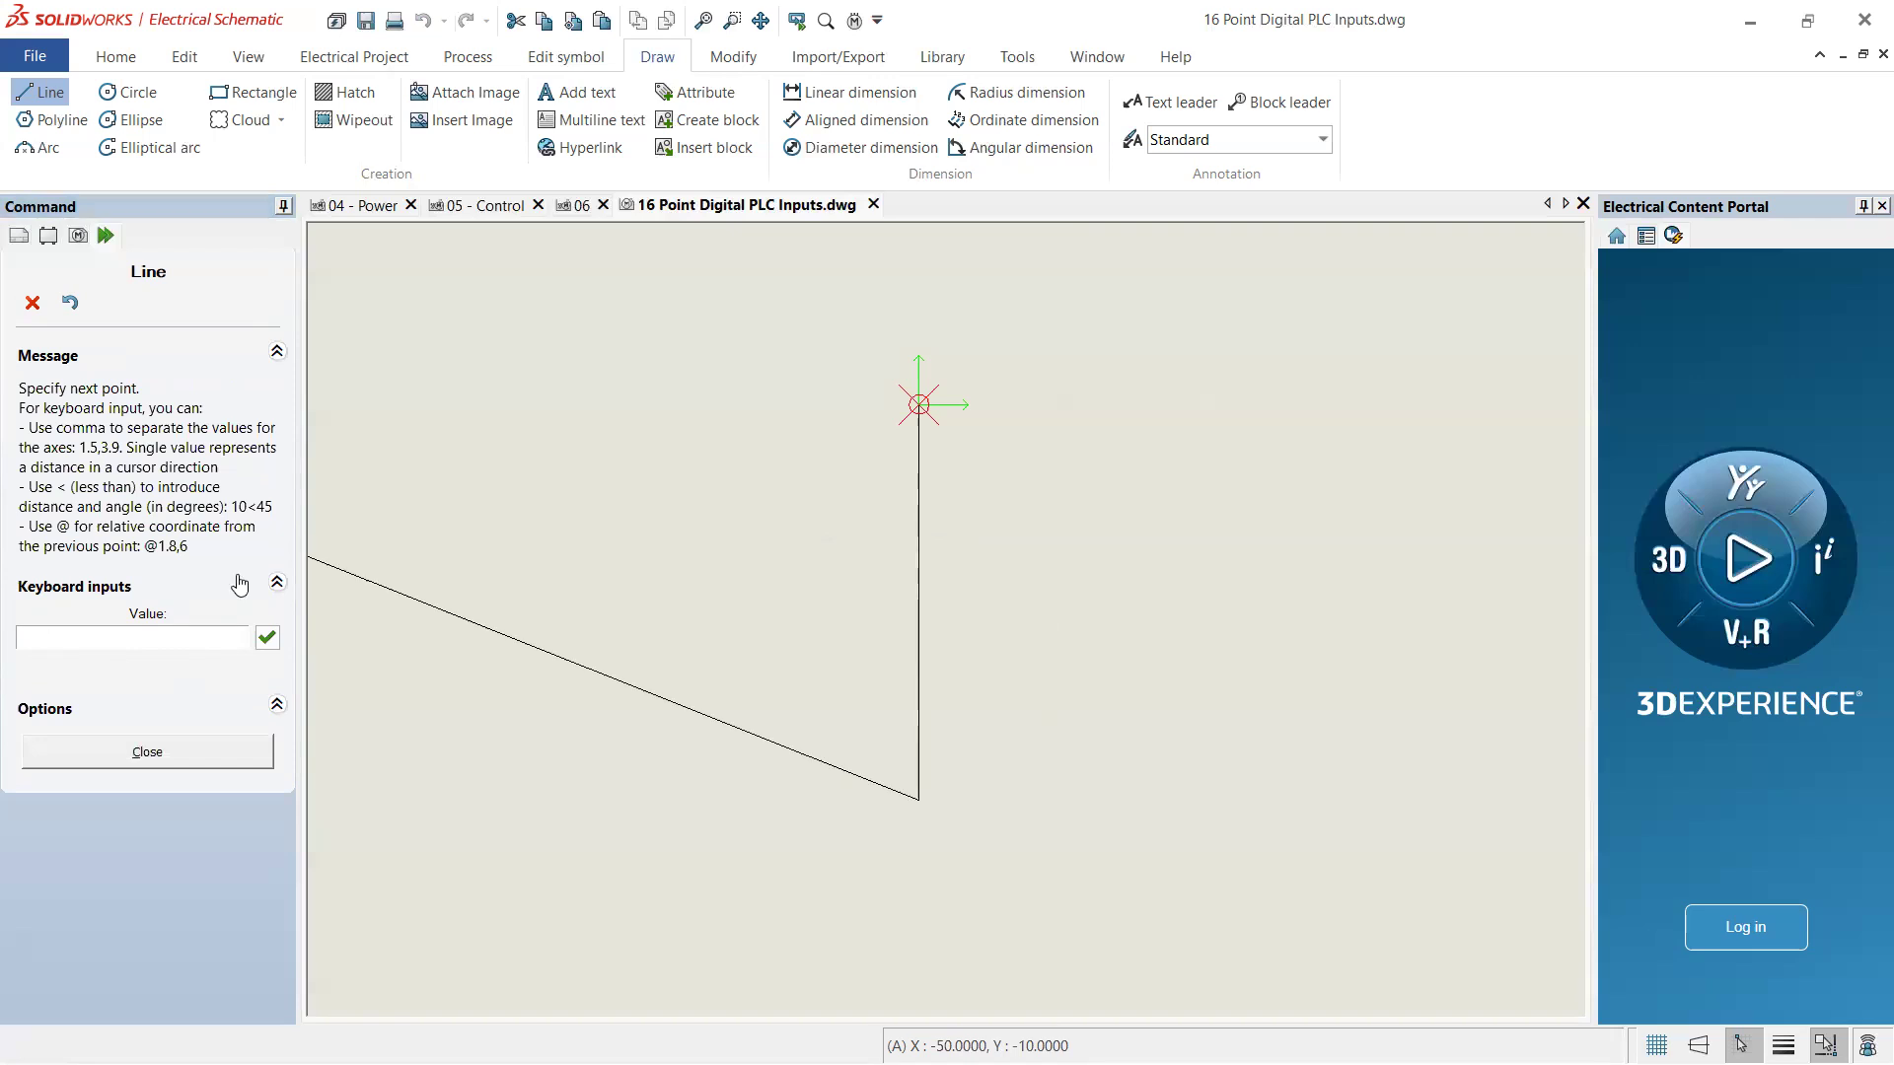
key("Escape")
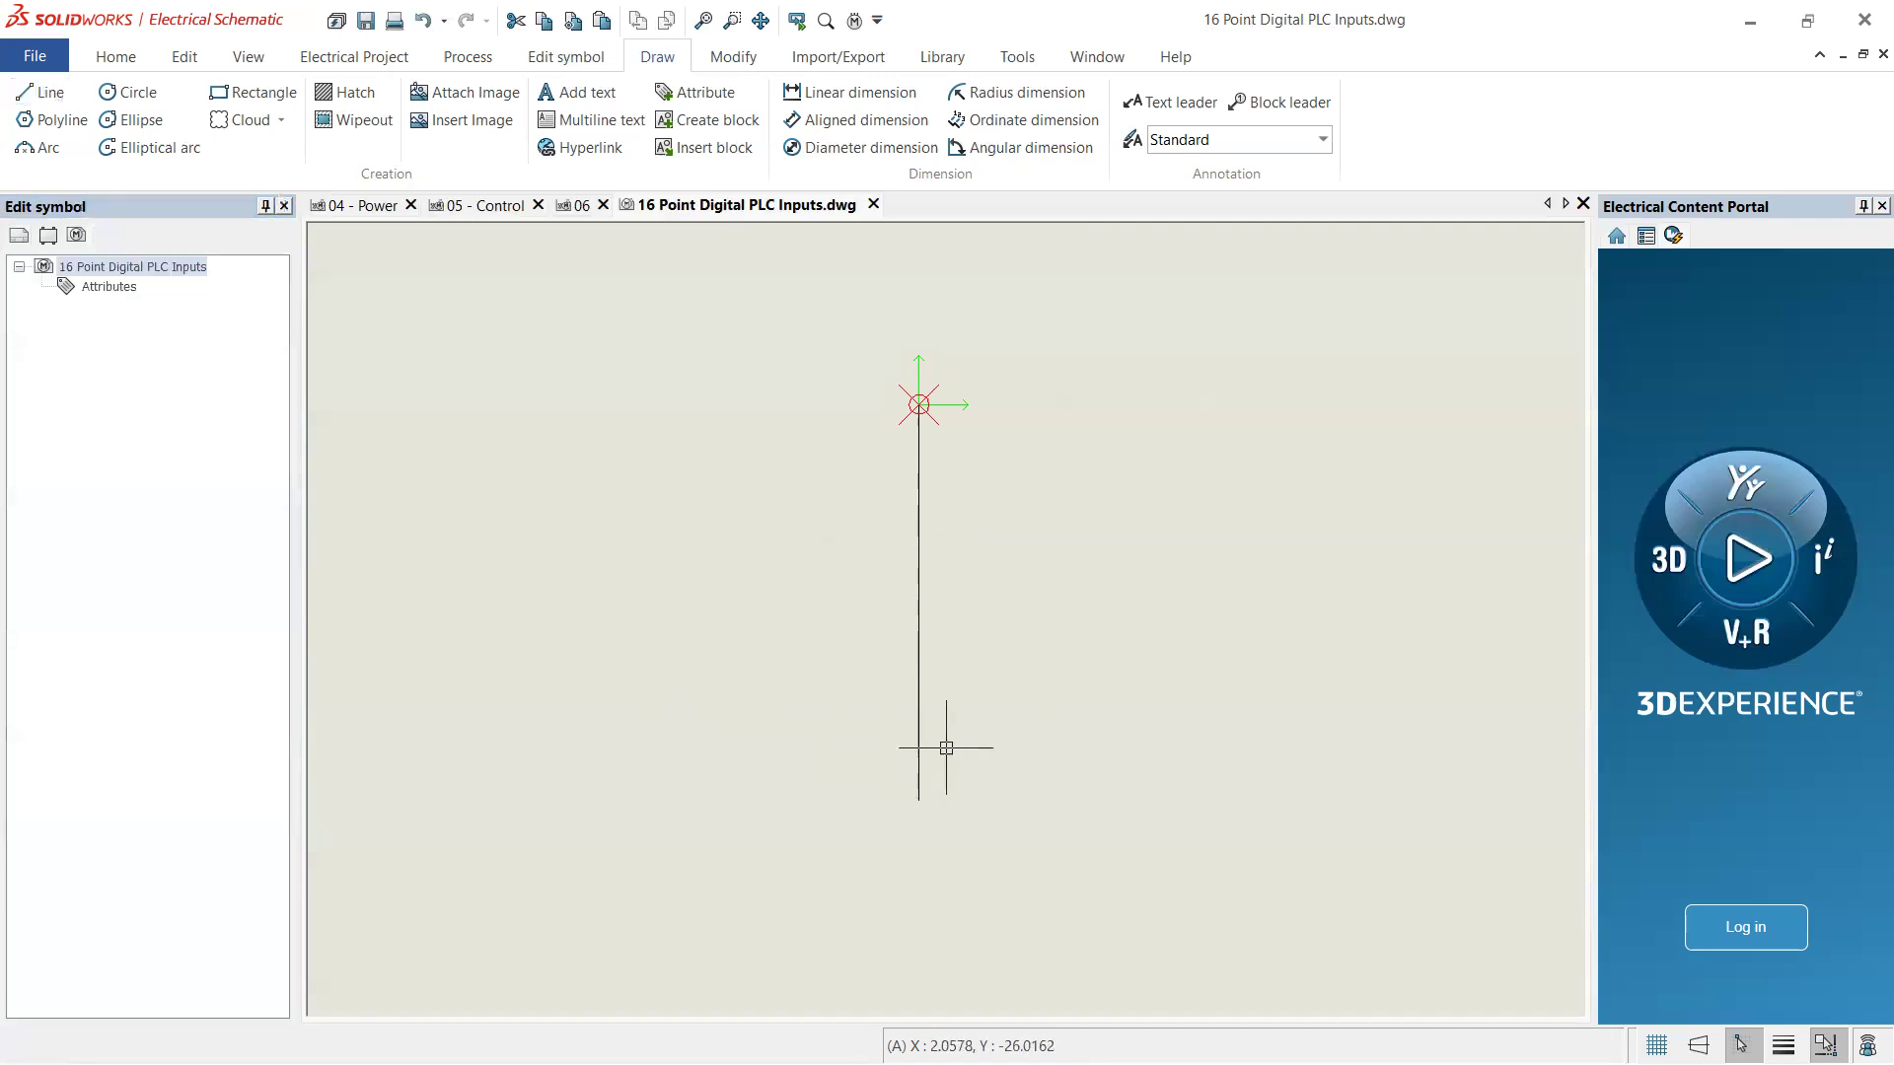
left_click(42, 91)
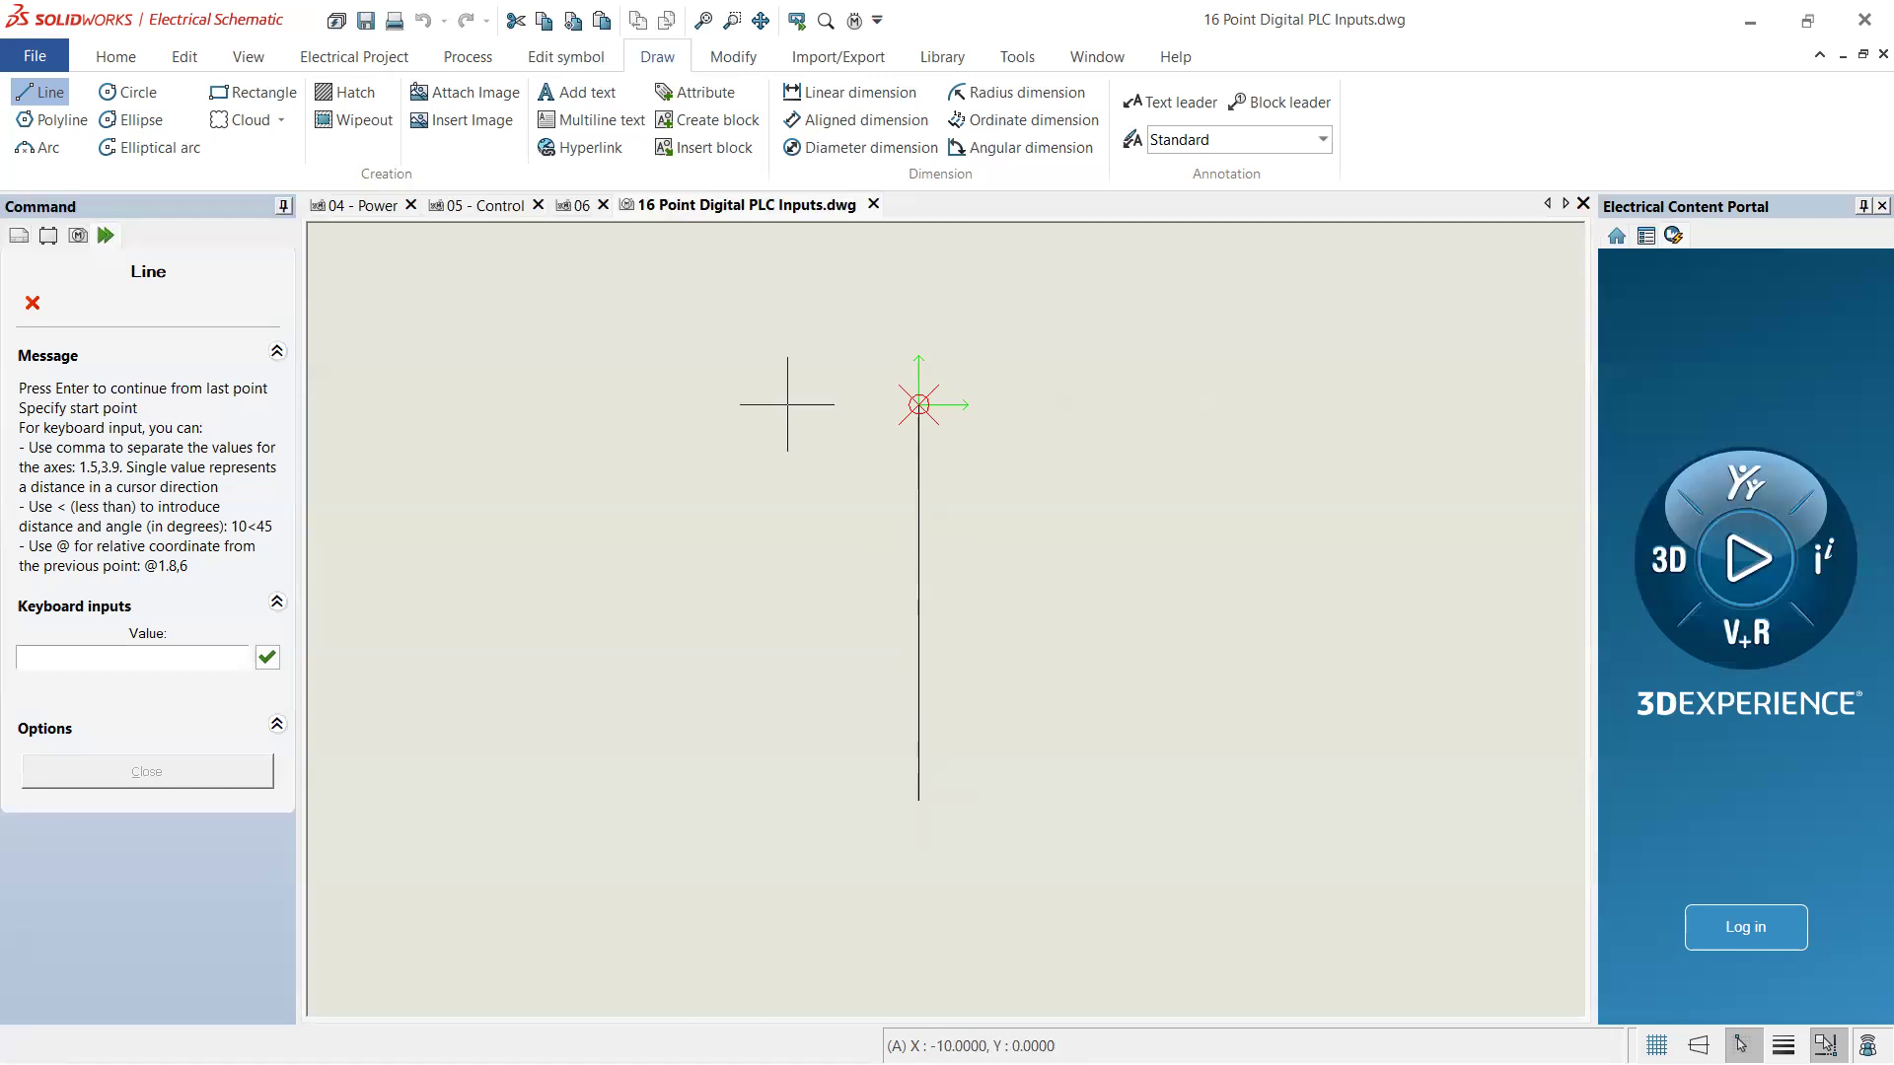
left_click(588, 62)
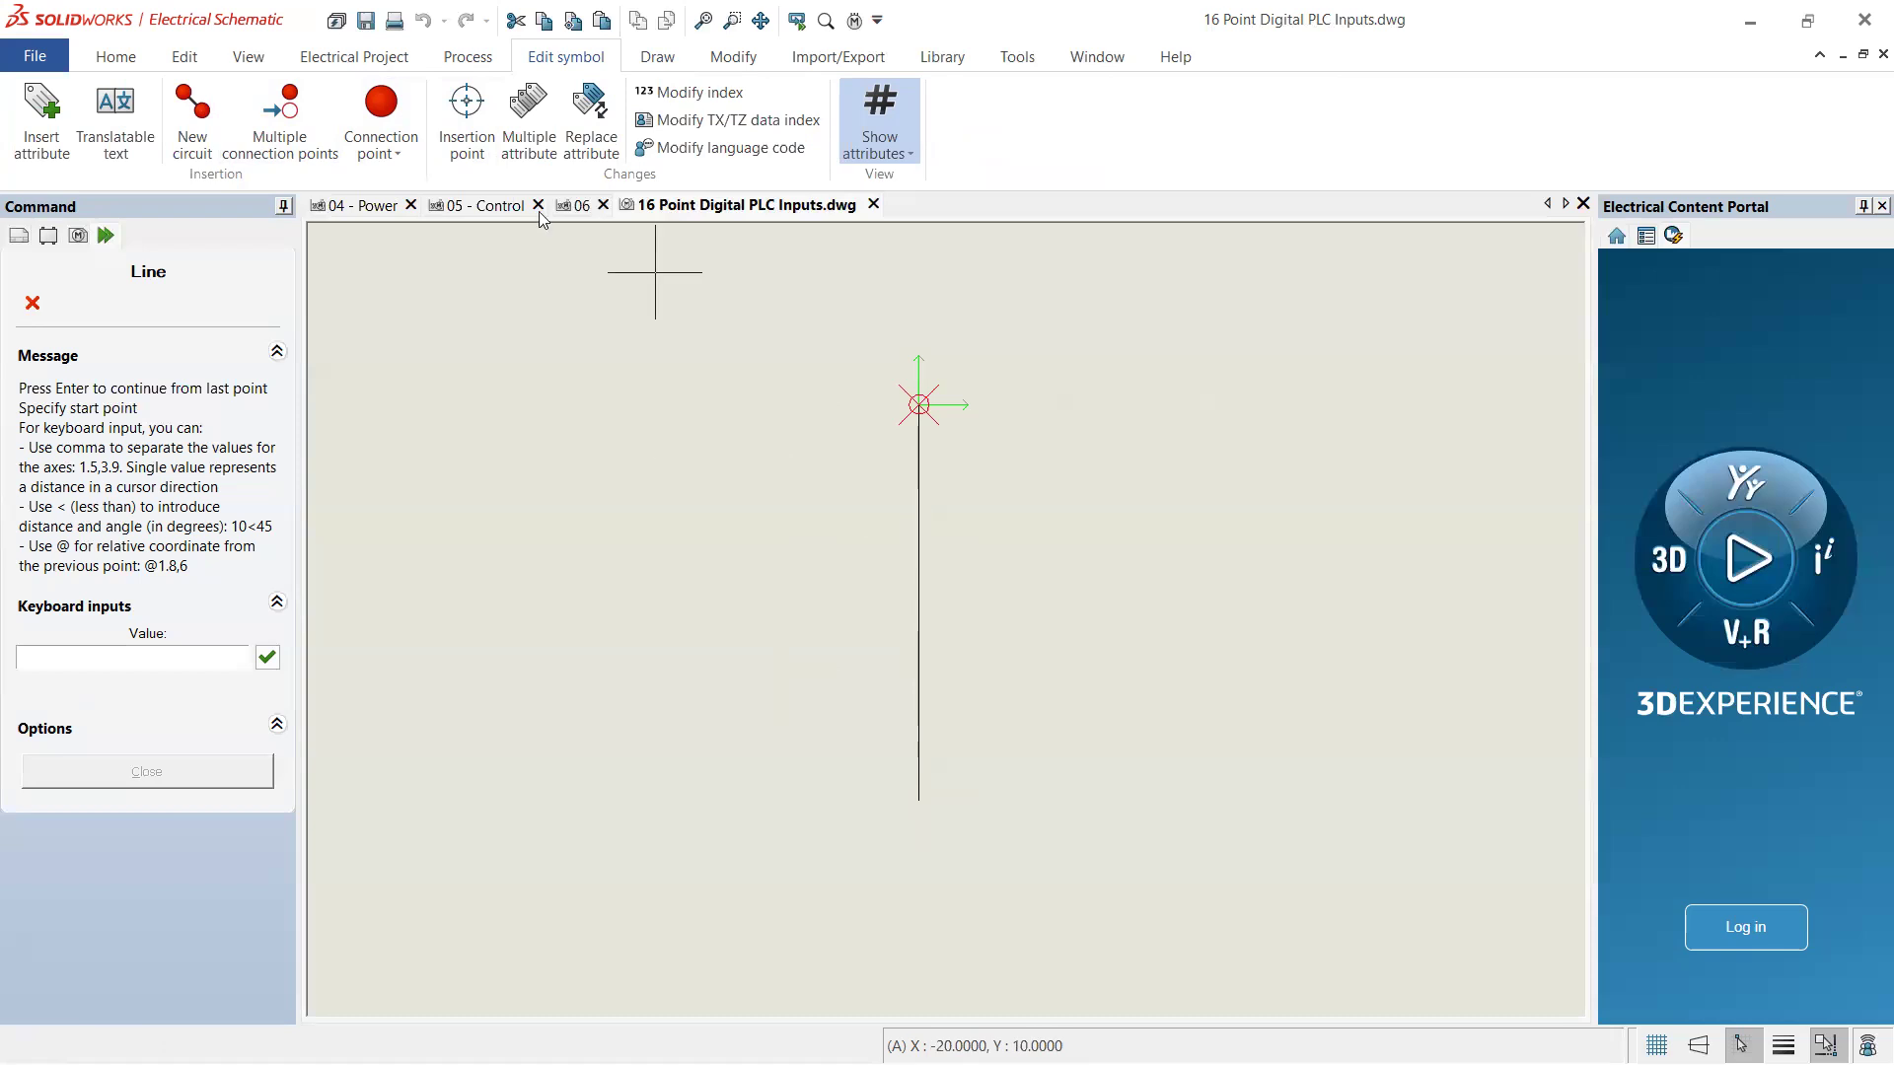
left_click(568, 209)
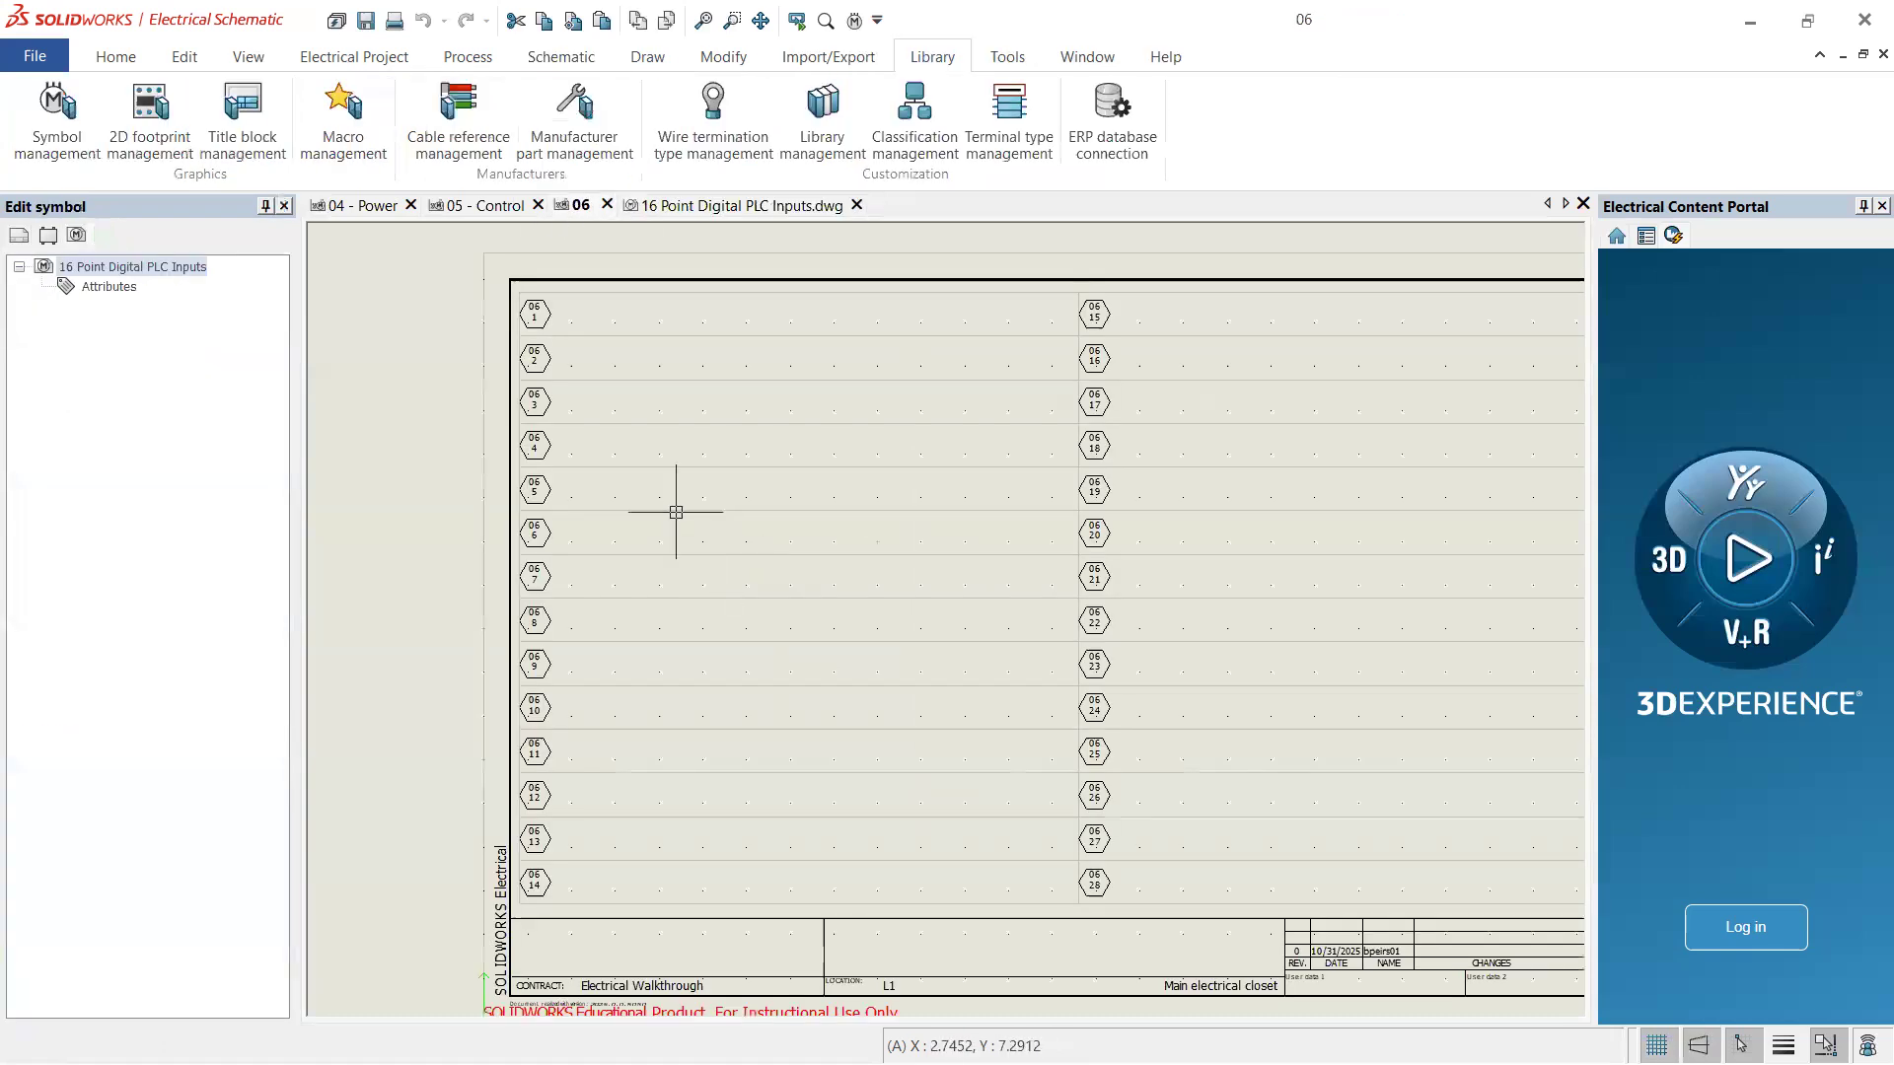
left_click(731, 209)
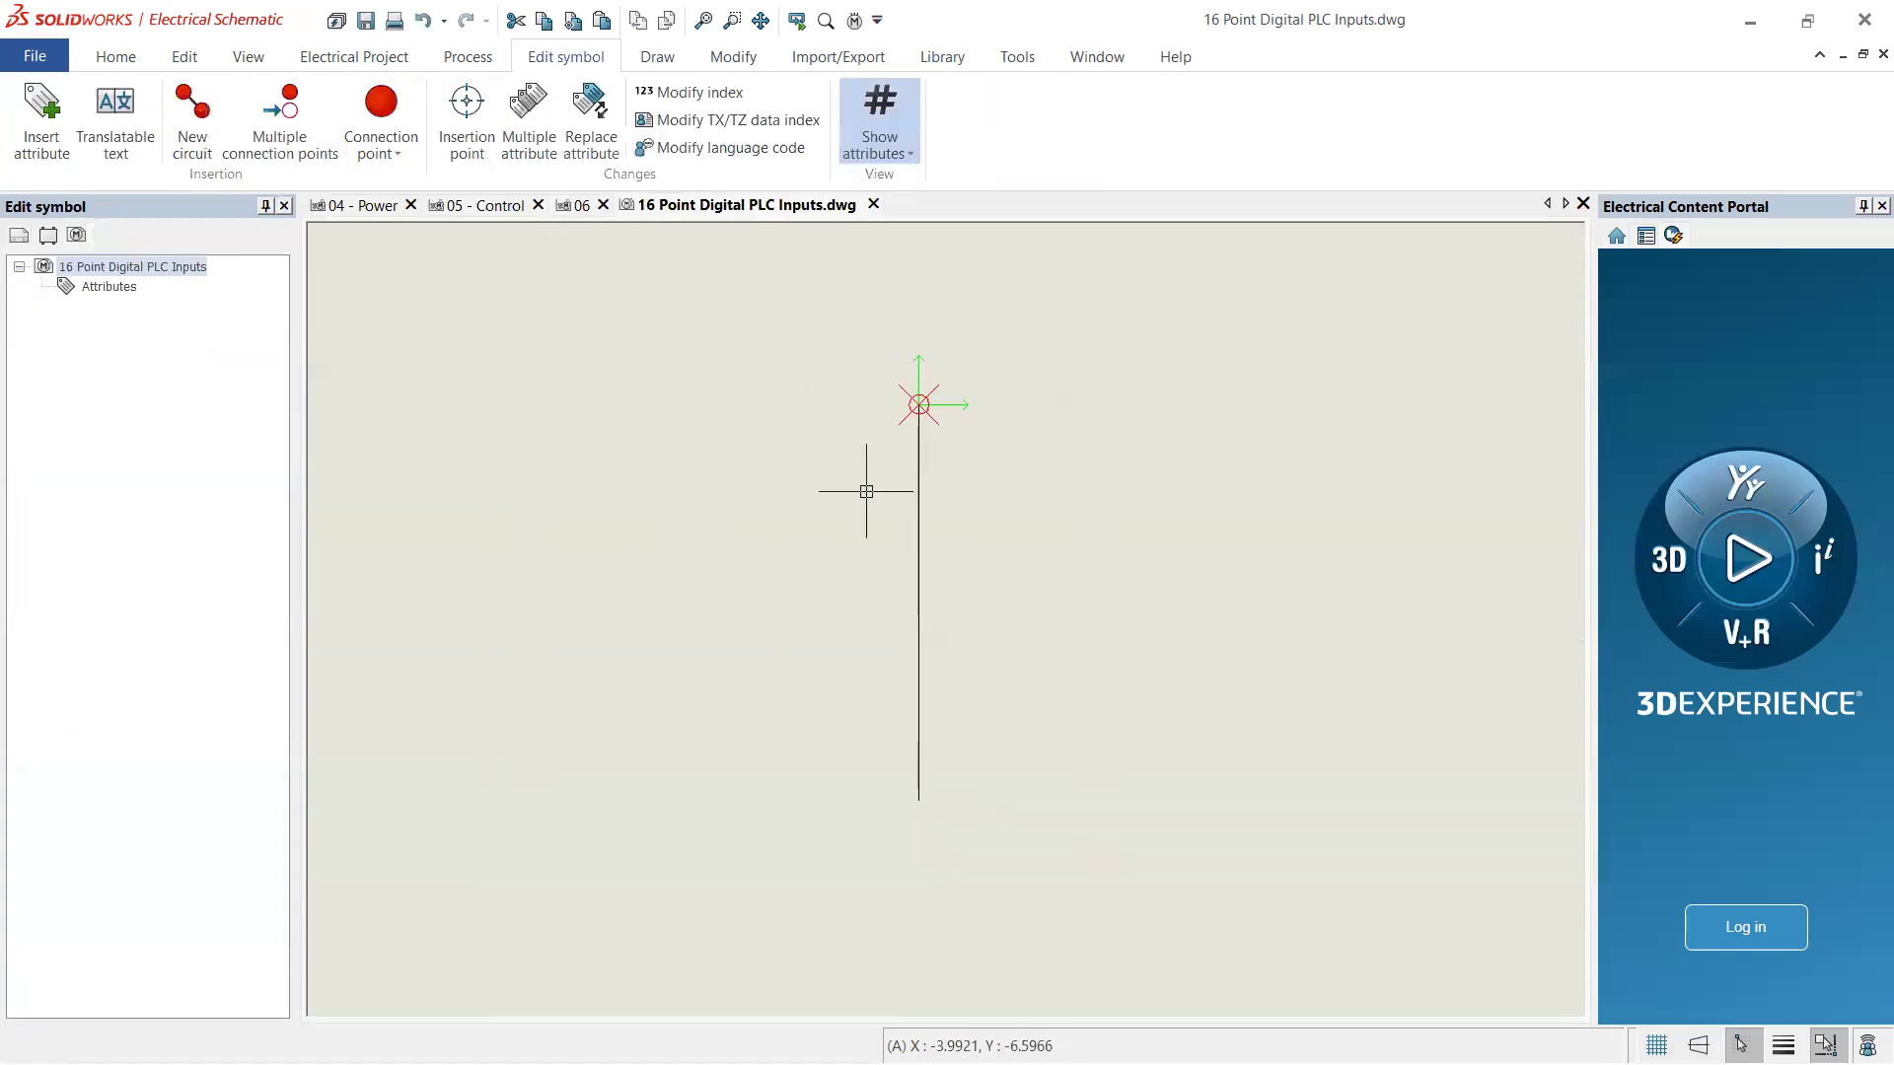
- Extend the vertical line downward from its lower end with further consecutive segments, each using the relative offset @0,-10
left_click(657, 57)
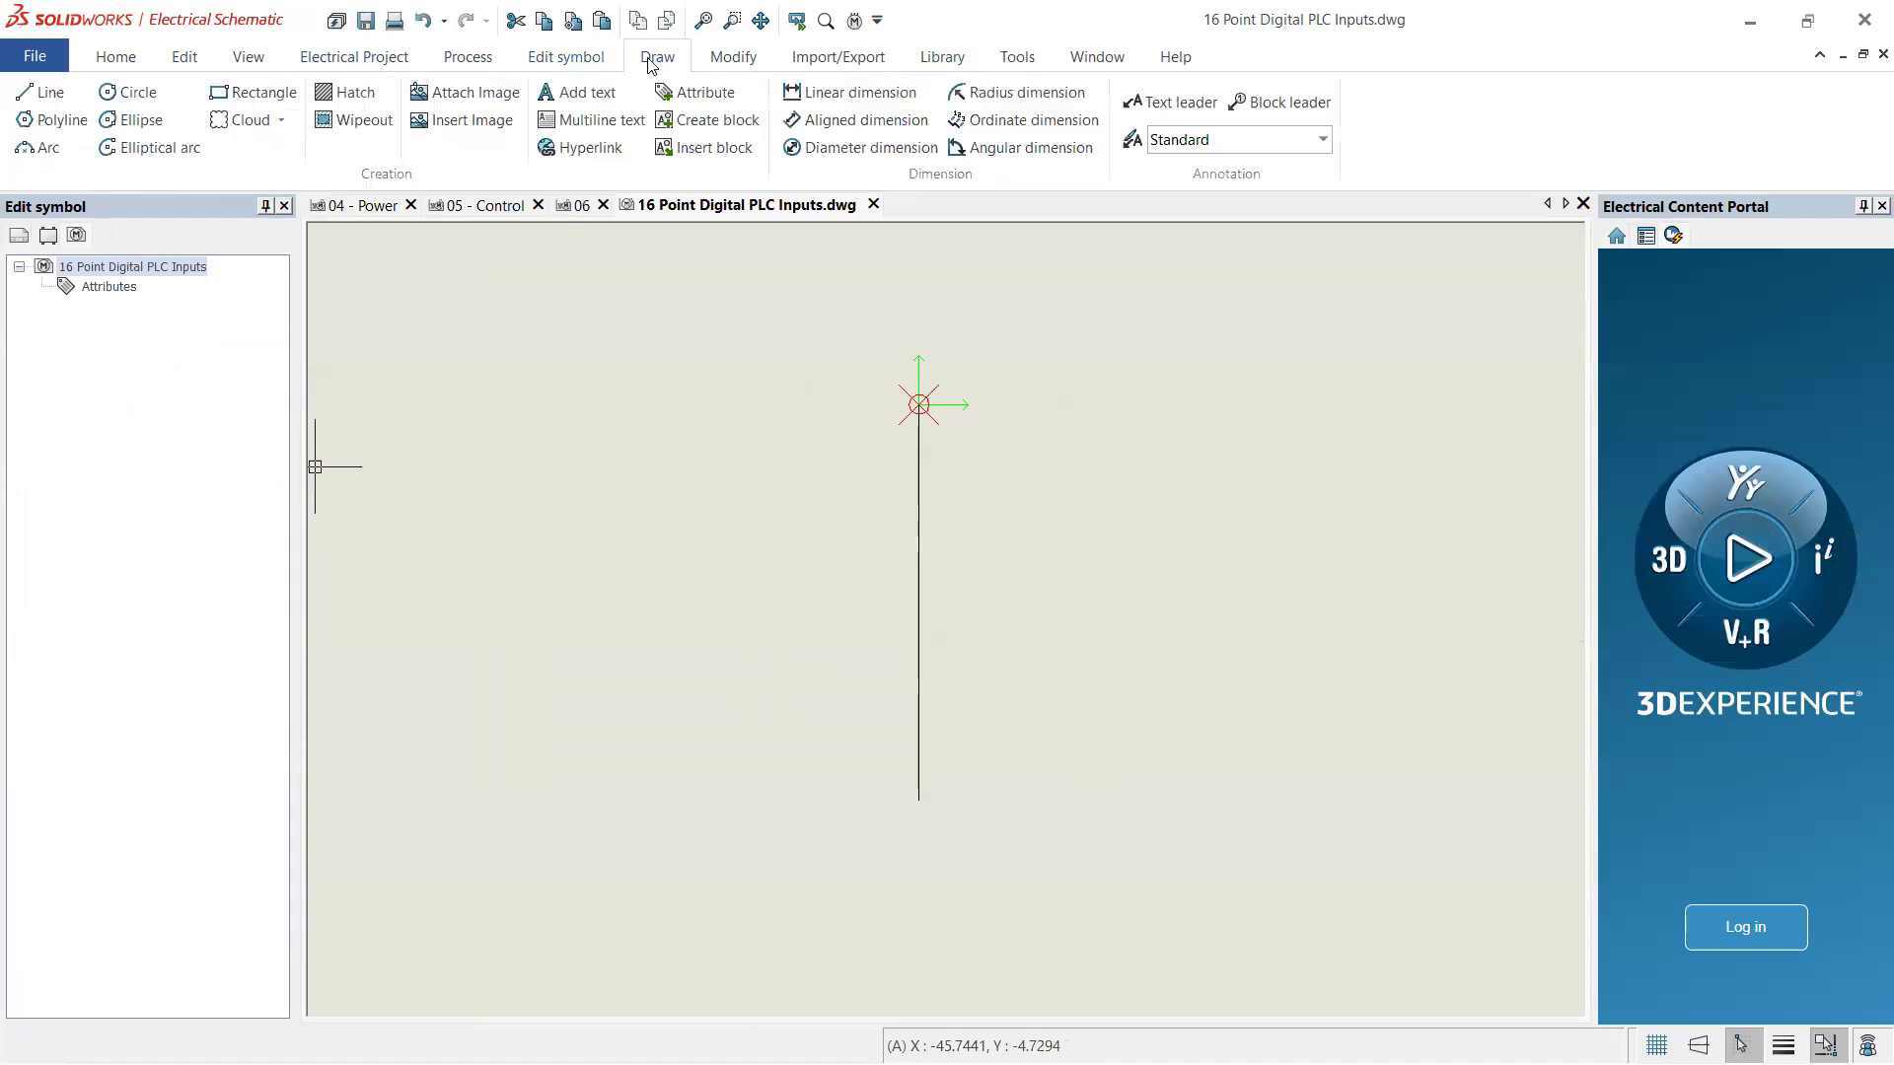
left_click(42, 92)
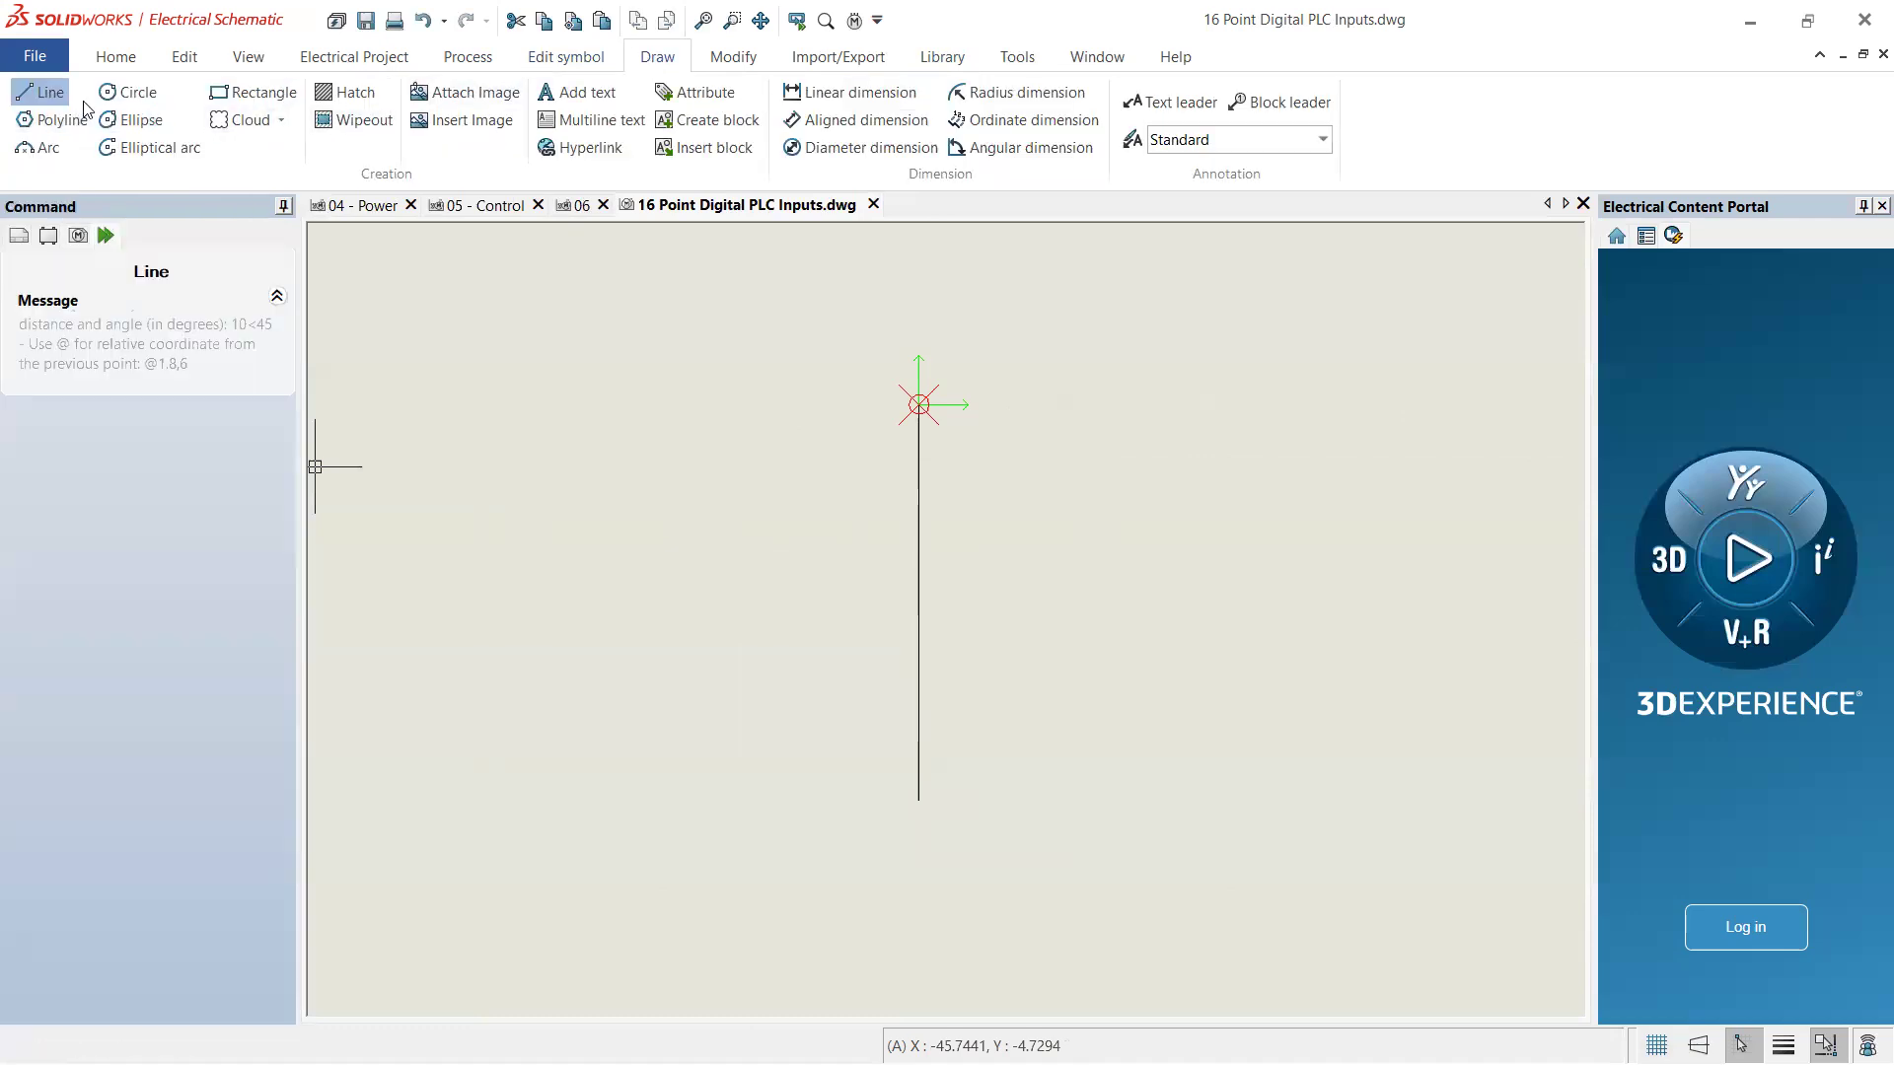
left_click(918, 800)
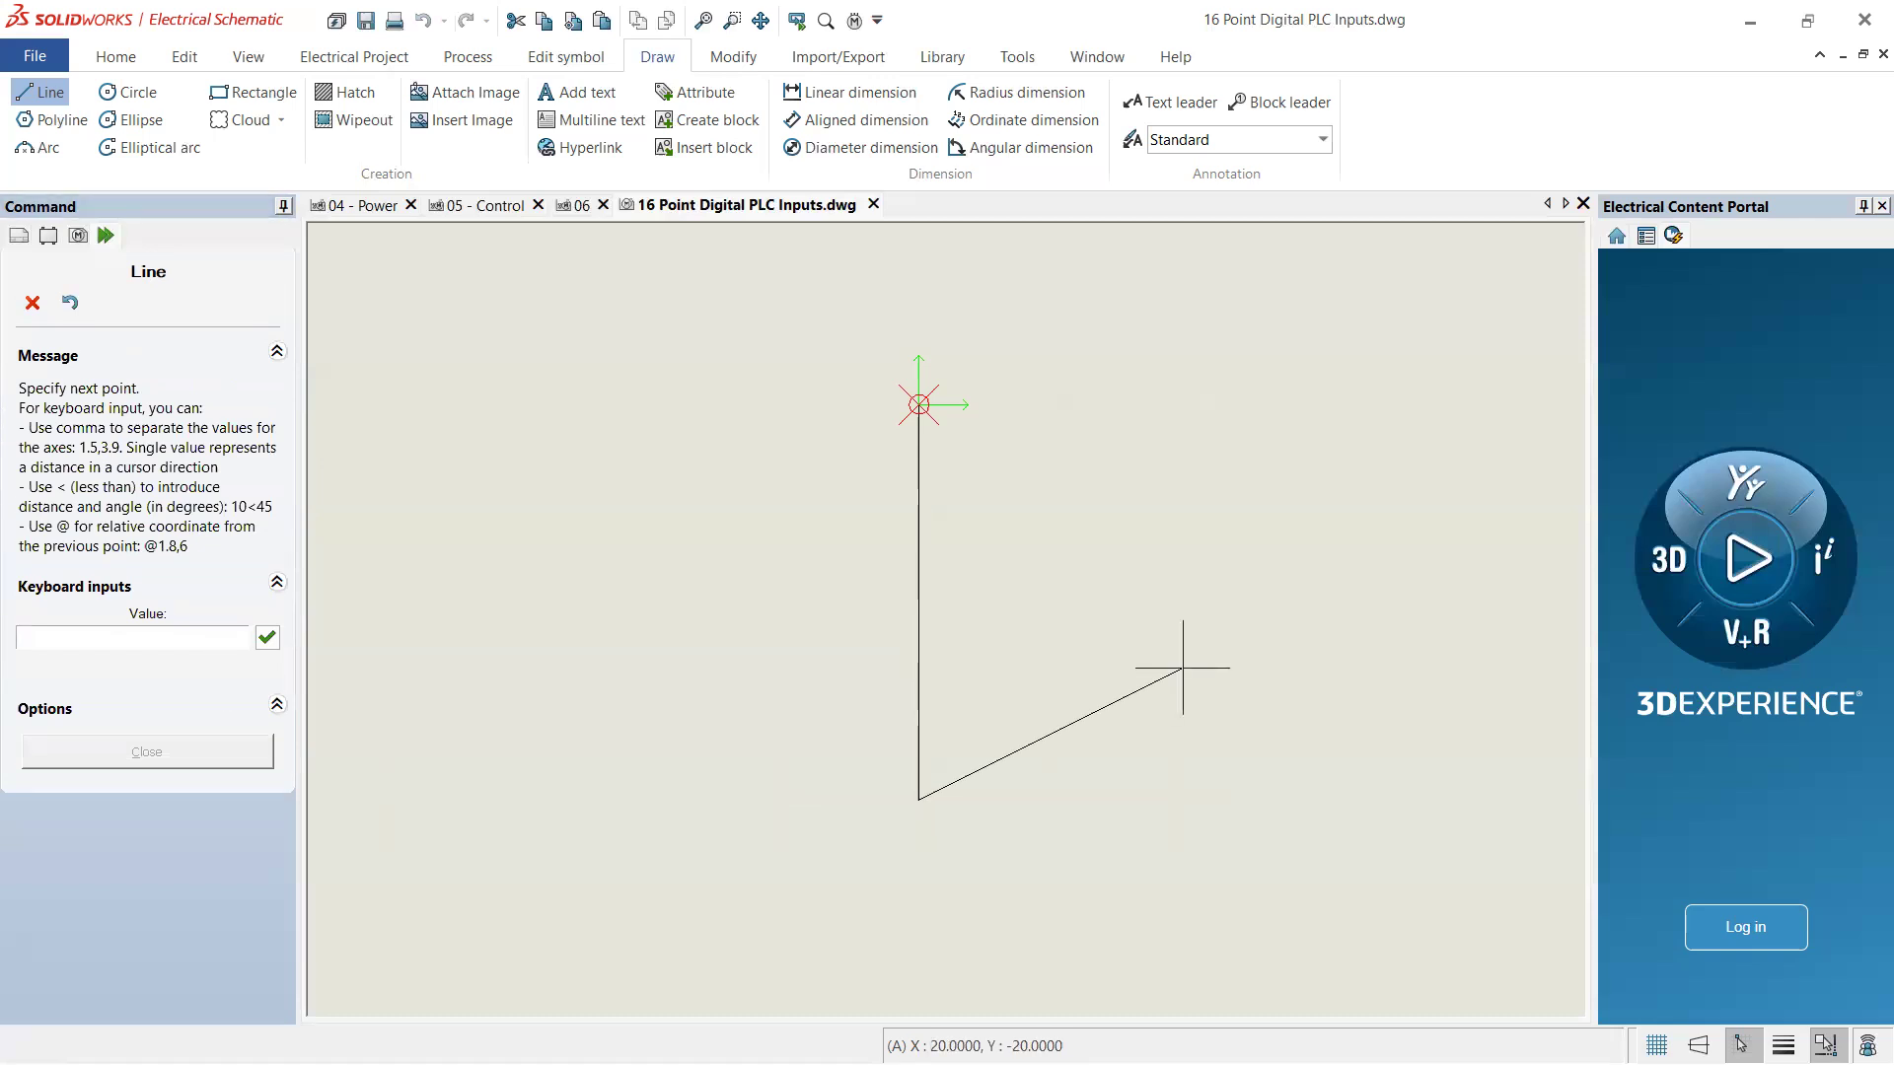
left_click(169, 633)
type("@0,-10")
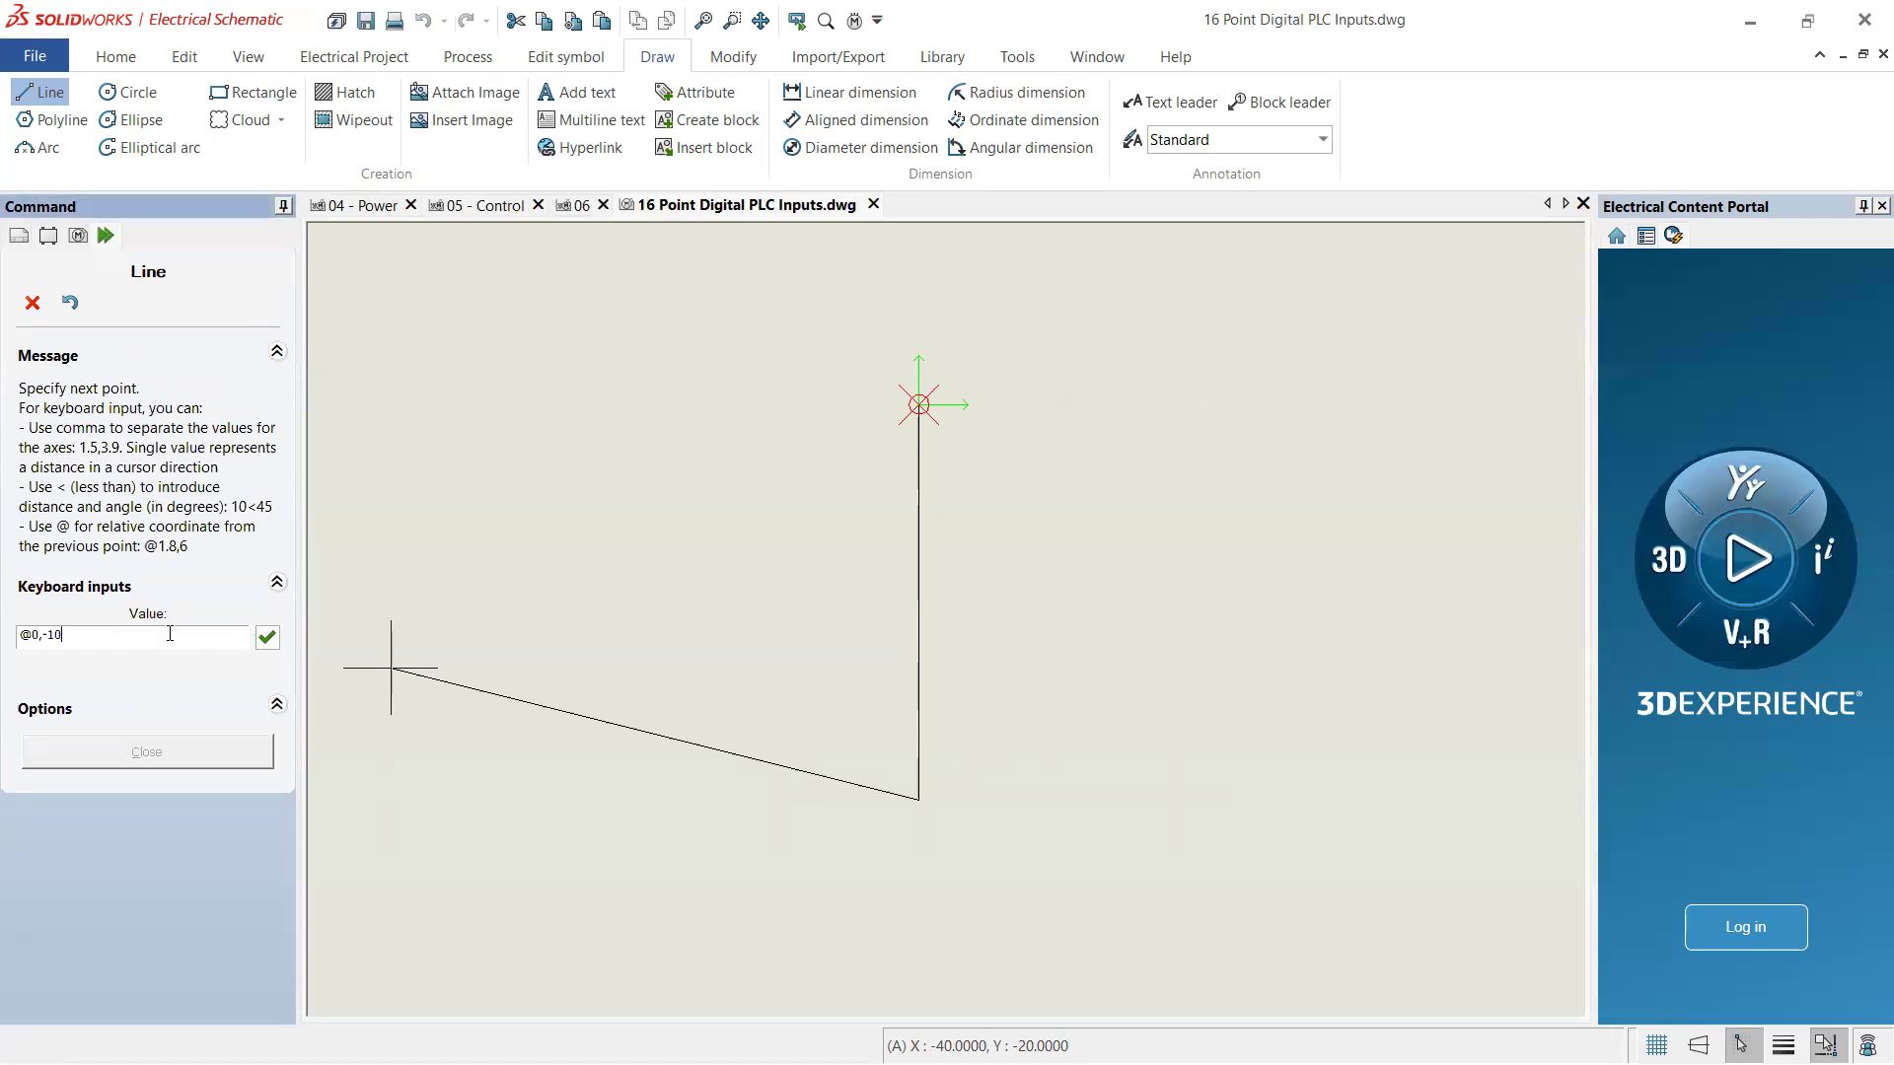
key("Return")
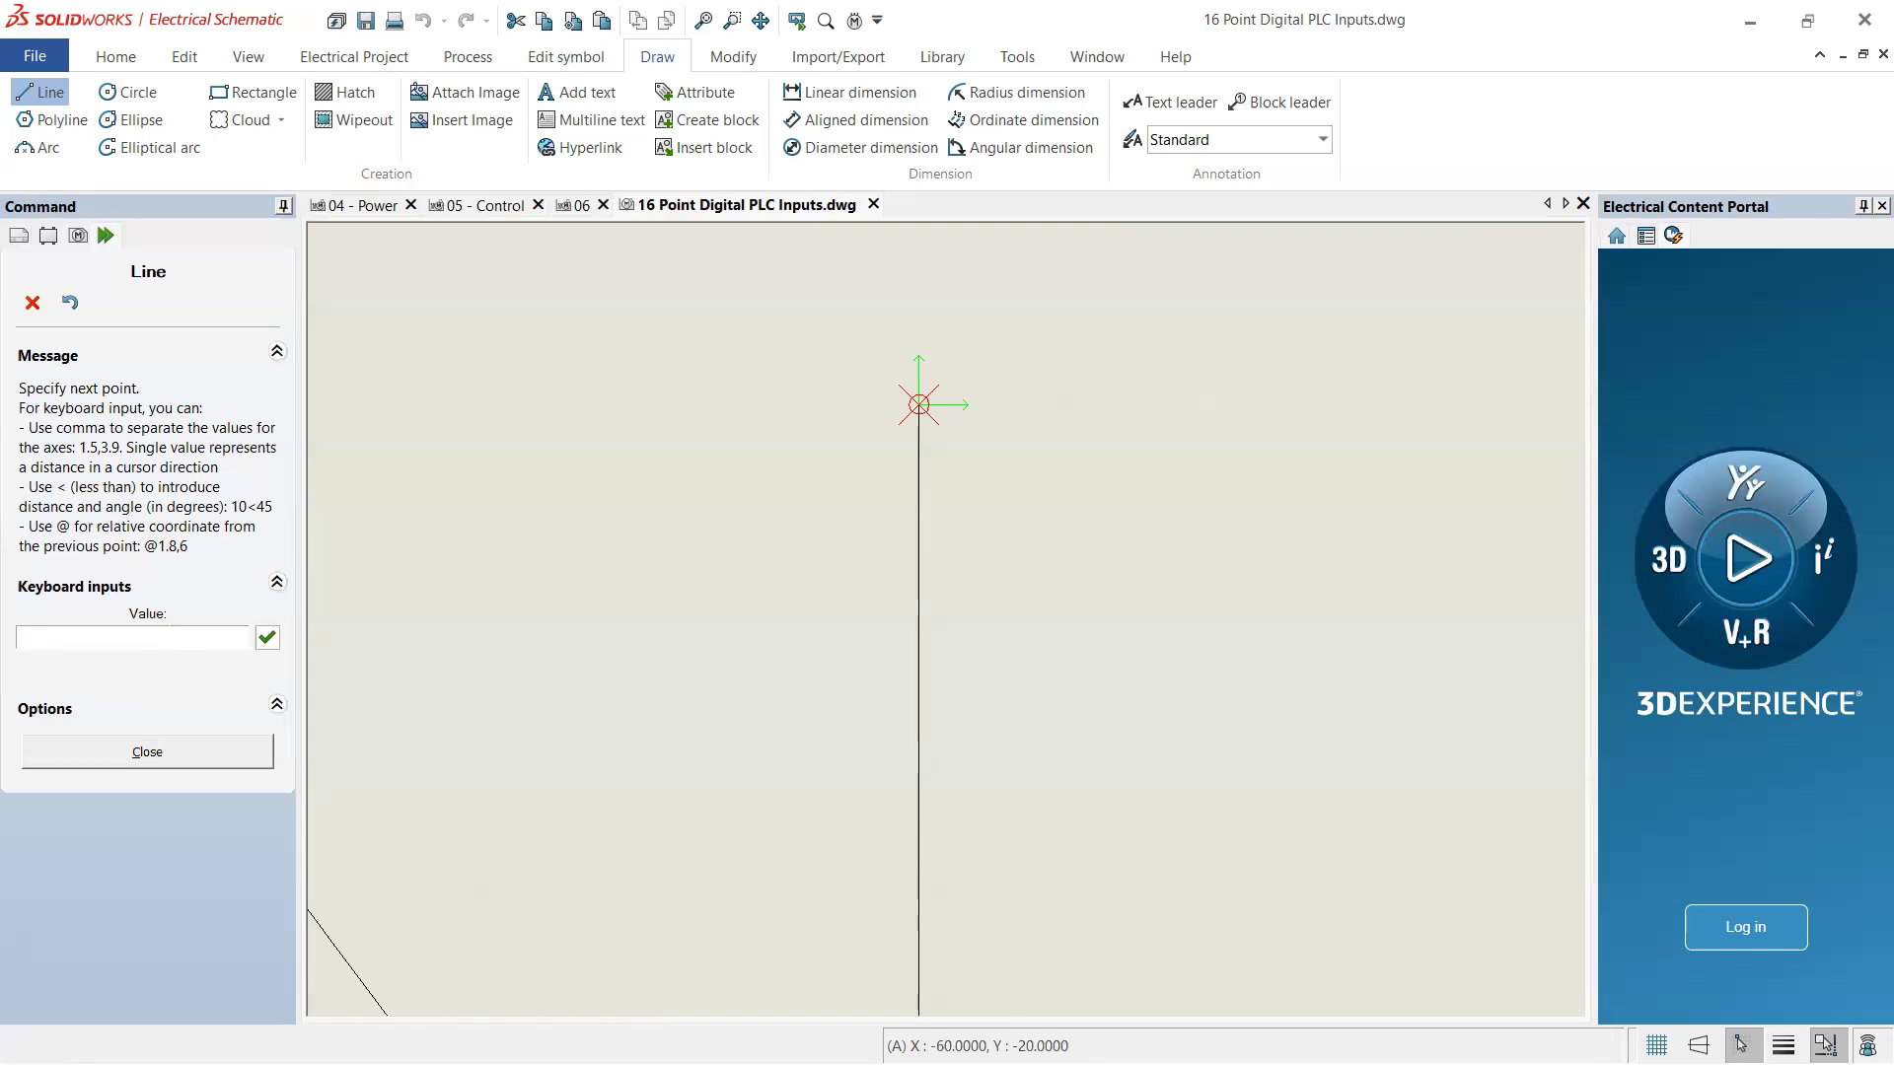
type("@0,-10")
key("Return")
key("Return")
key("ctrl+v")
key("Escape")
scroll(866, 420, "down", 3)
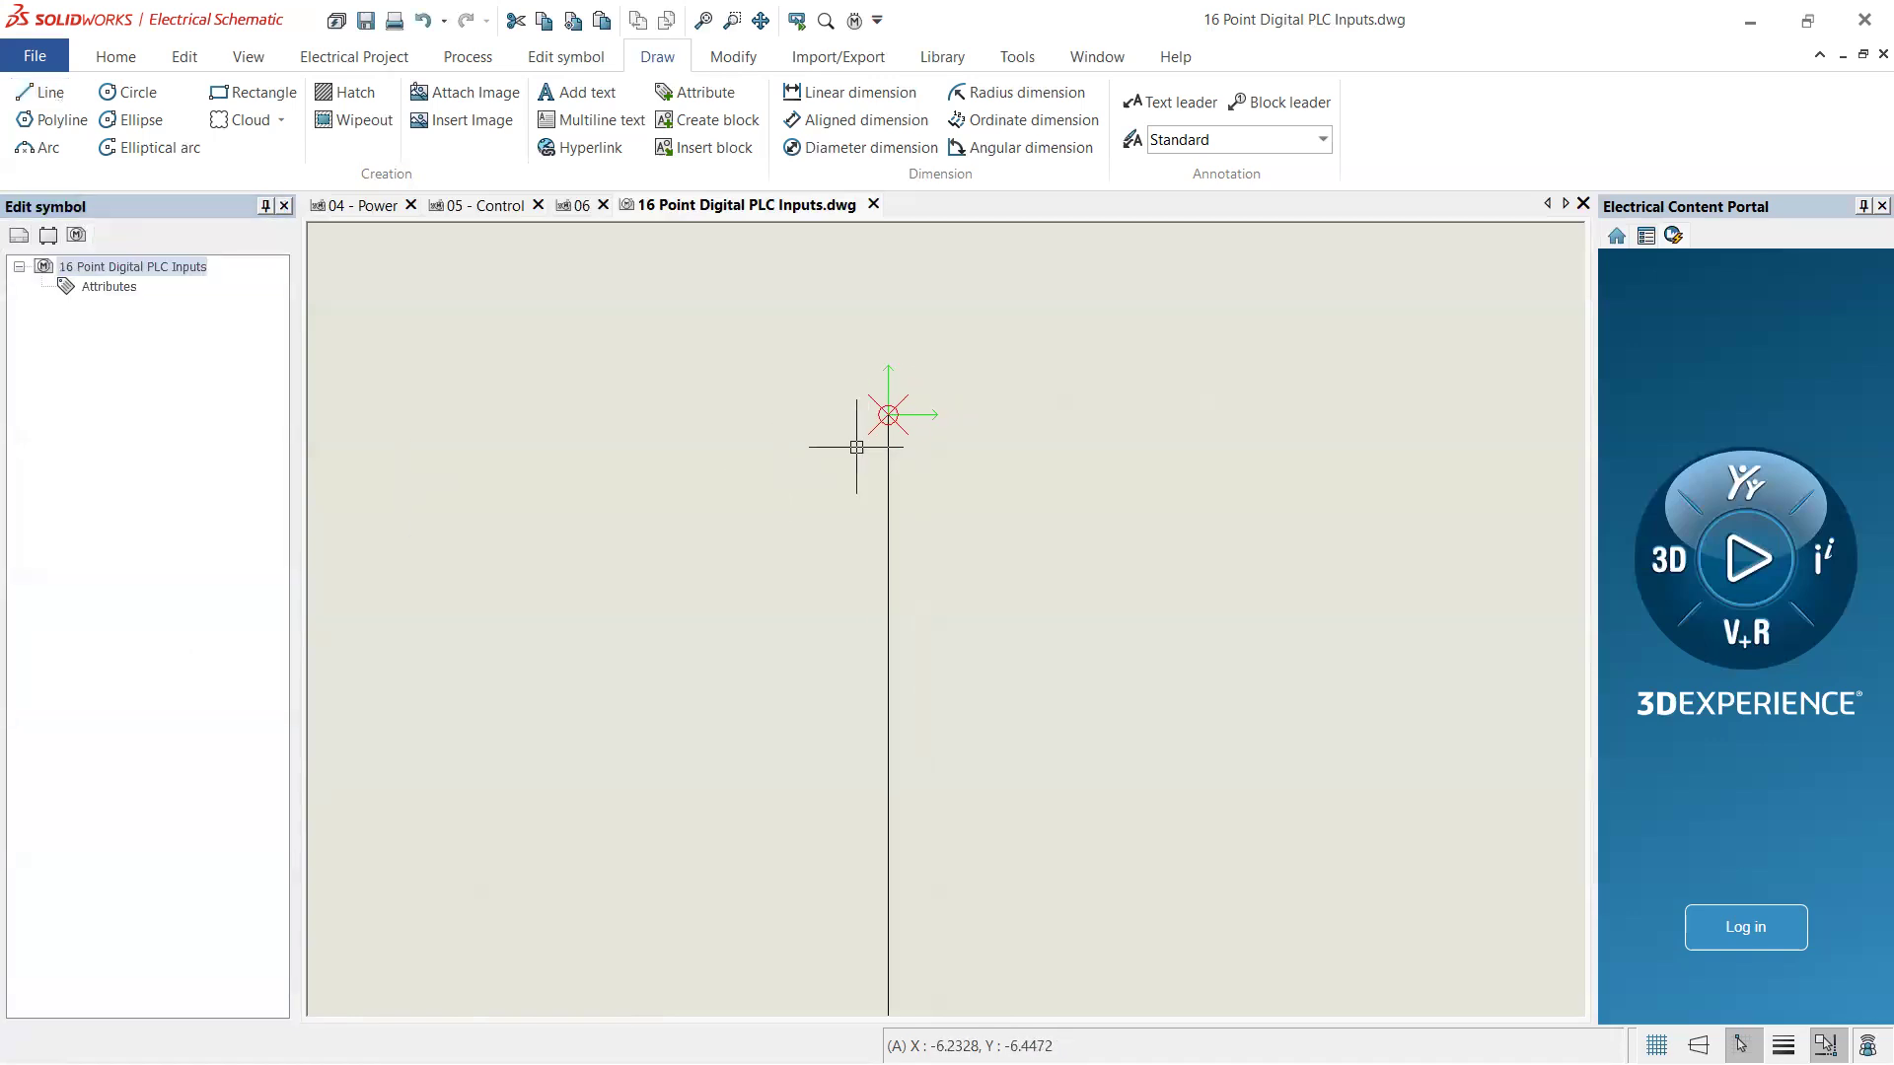
scroll(849, 543, "up", 5)
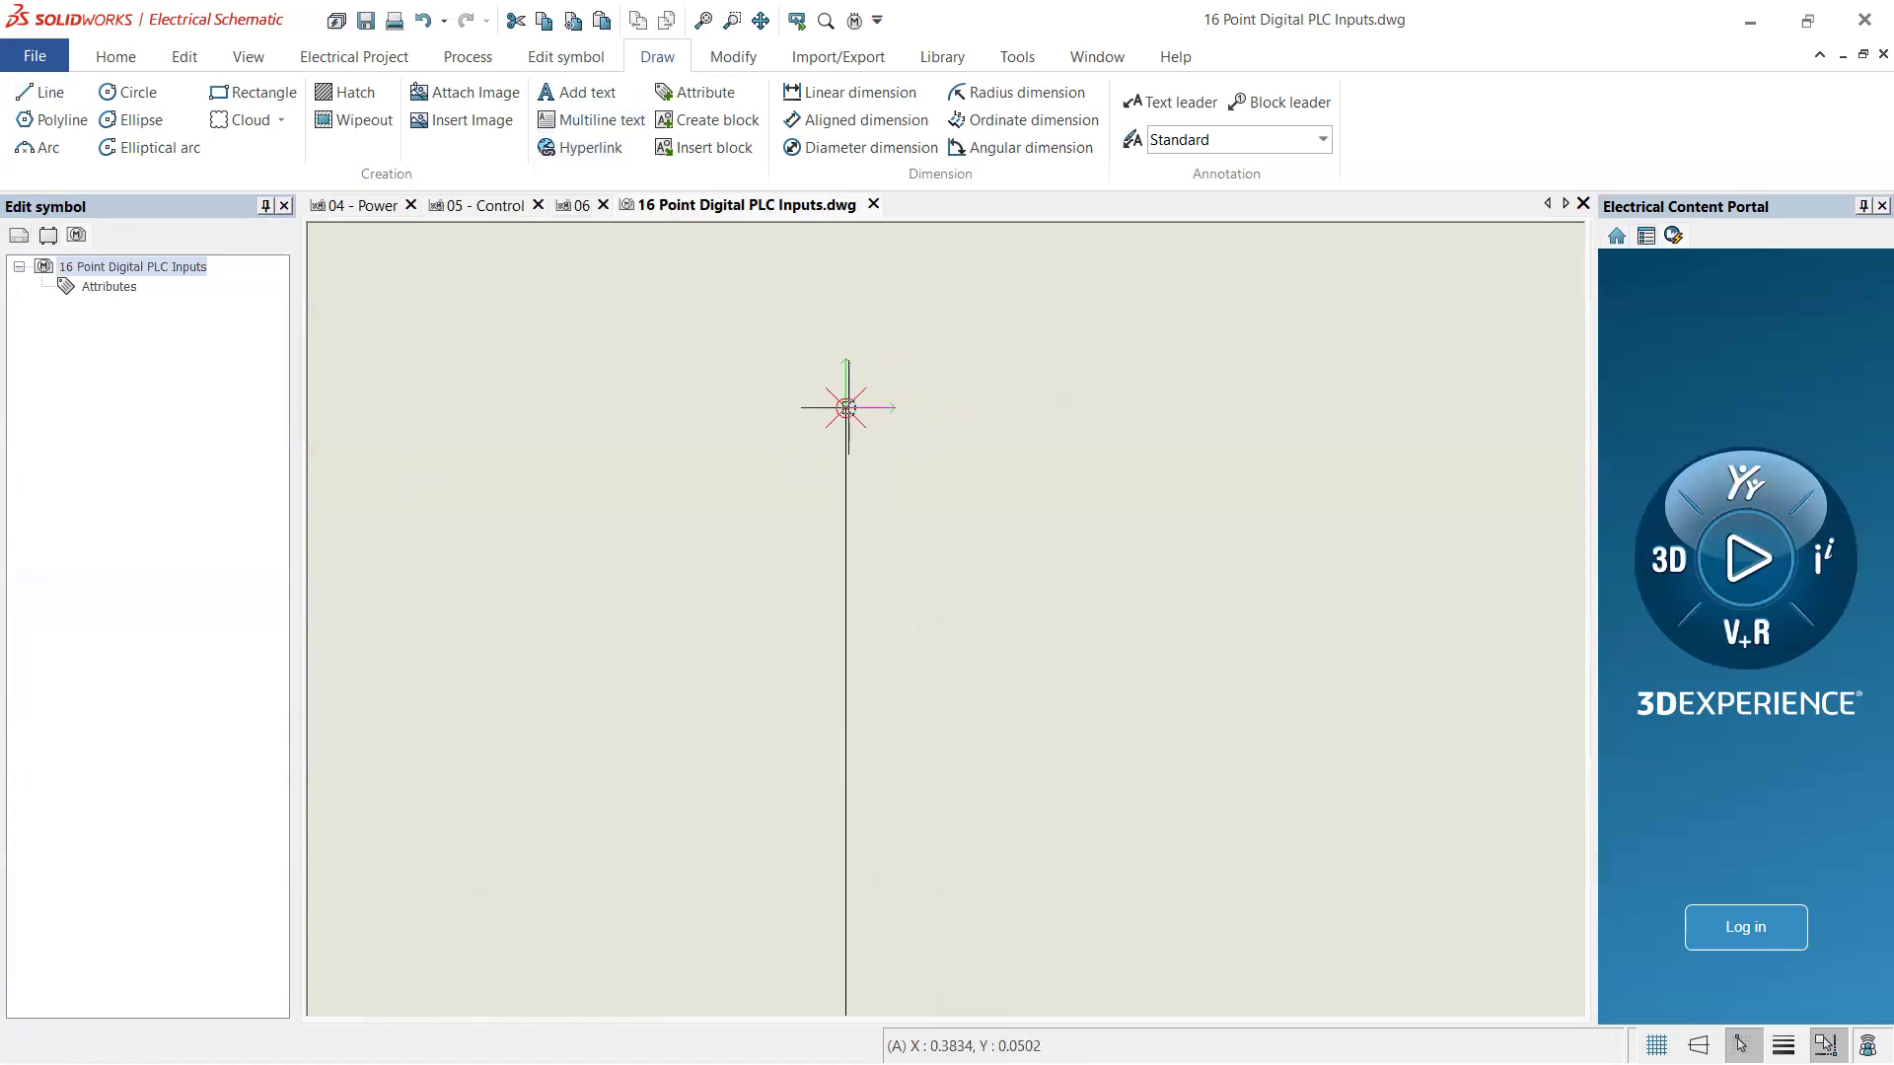
scroll(847, 466, "down", 3)
scroll(852, 471, "up", 3)
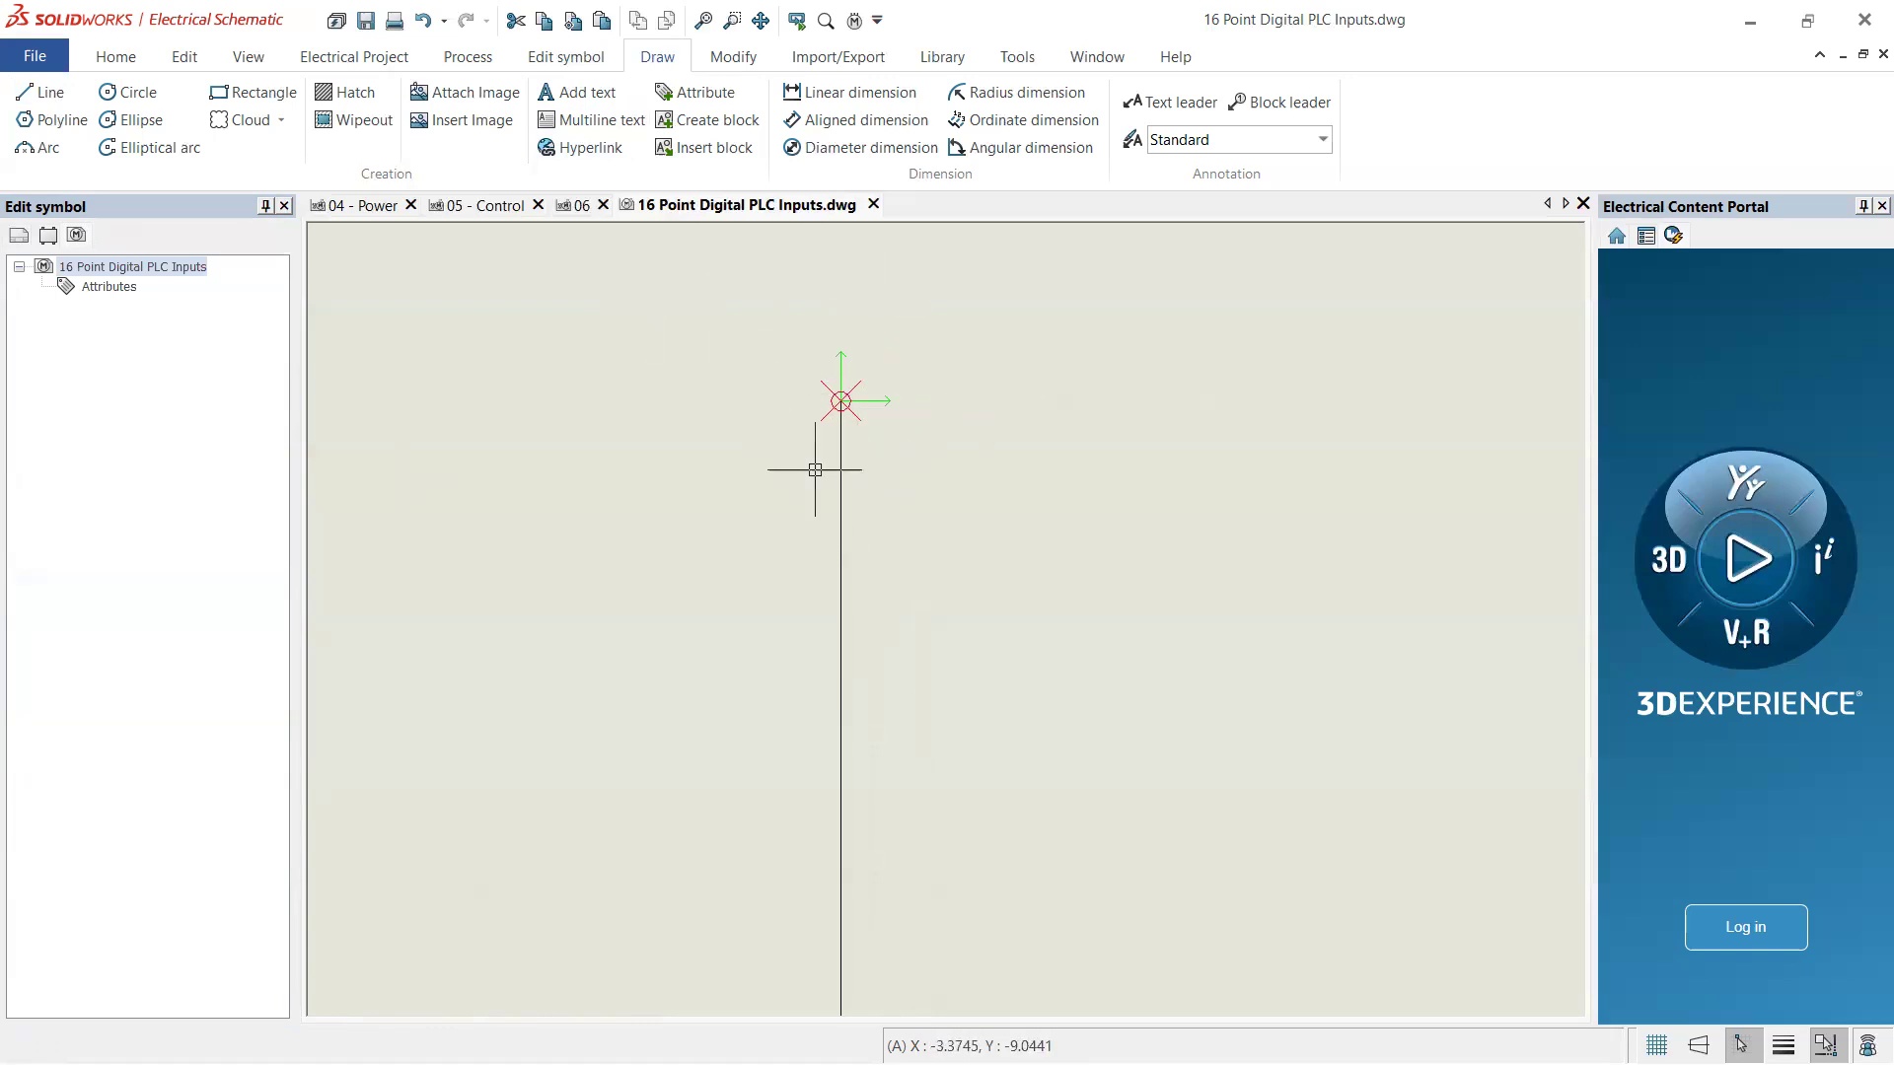
- Add 16 new circuits of type Digital PLC input to the symbol
left_click(590, 58)
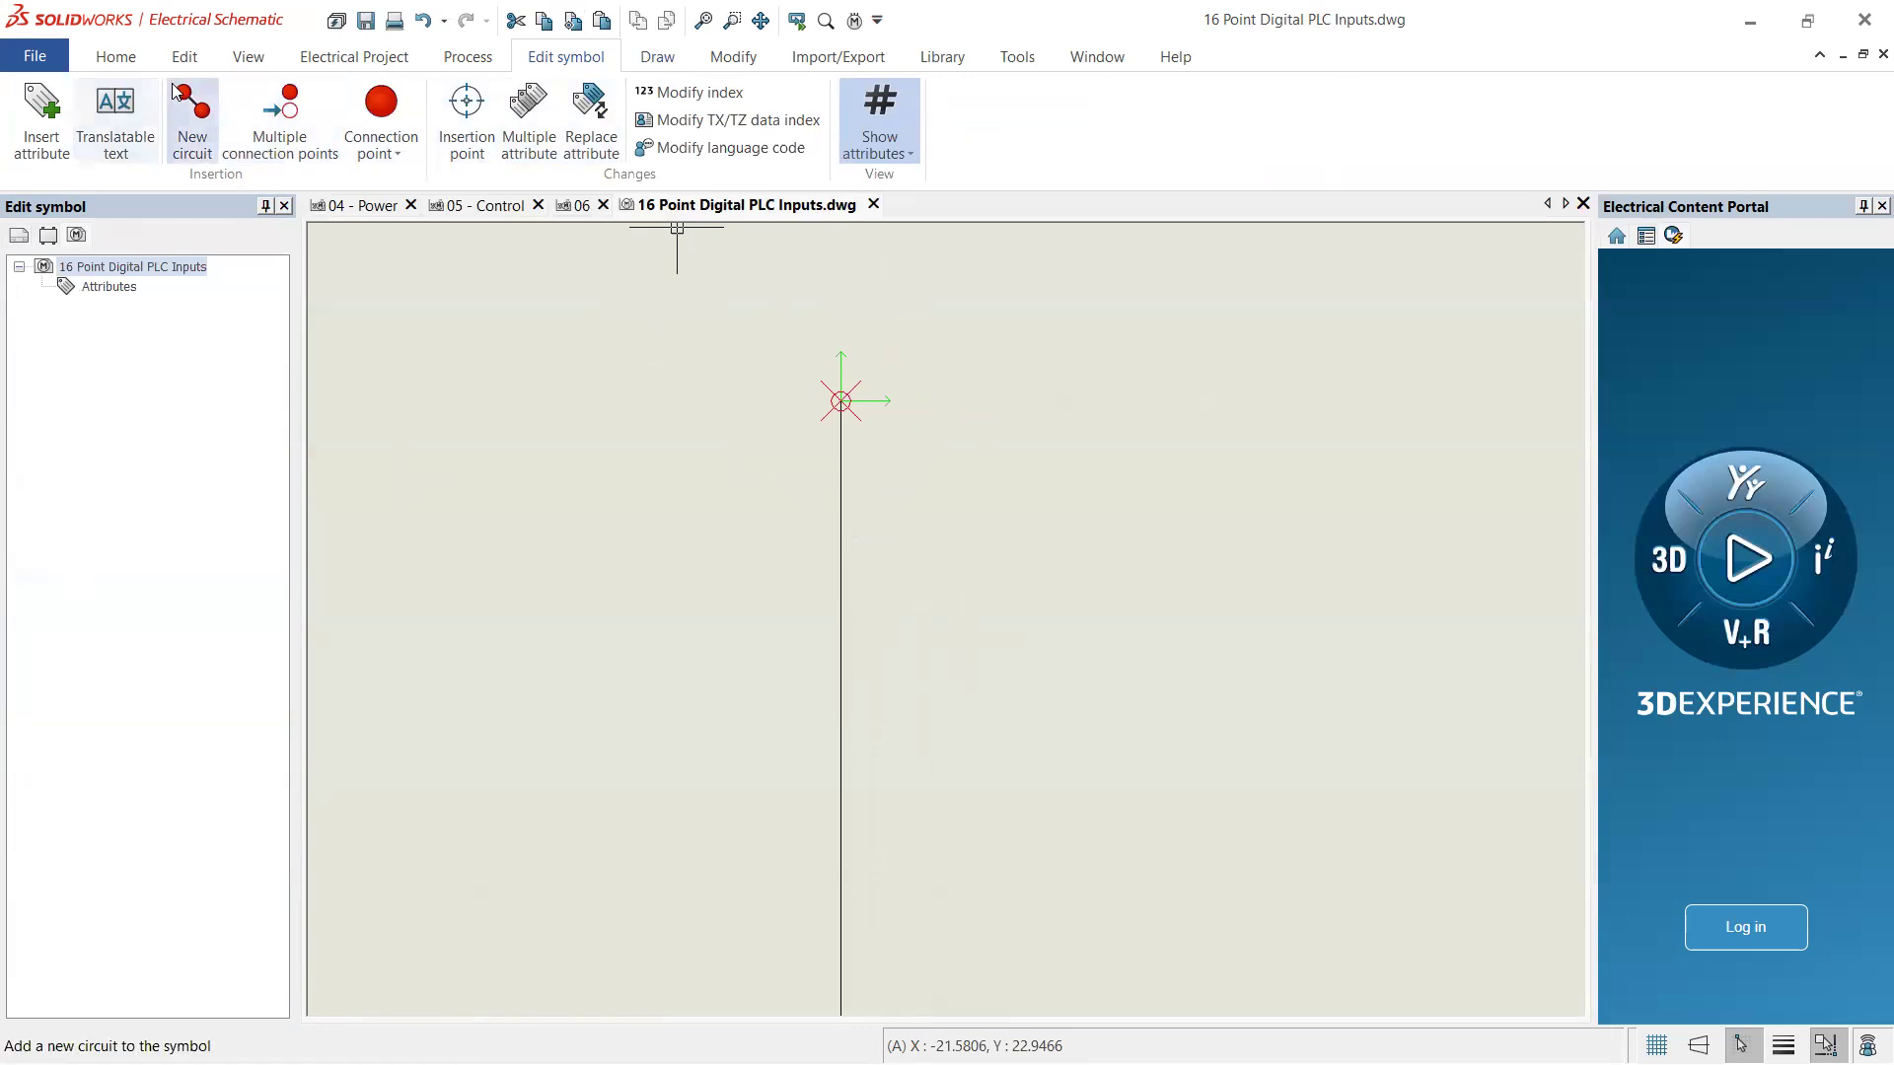
left_click(195, 121)
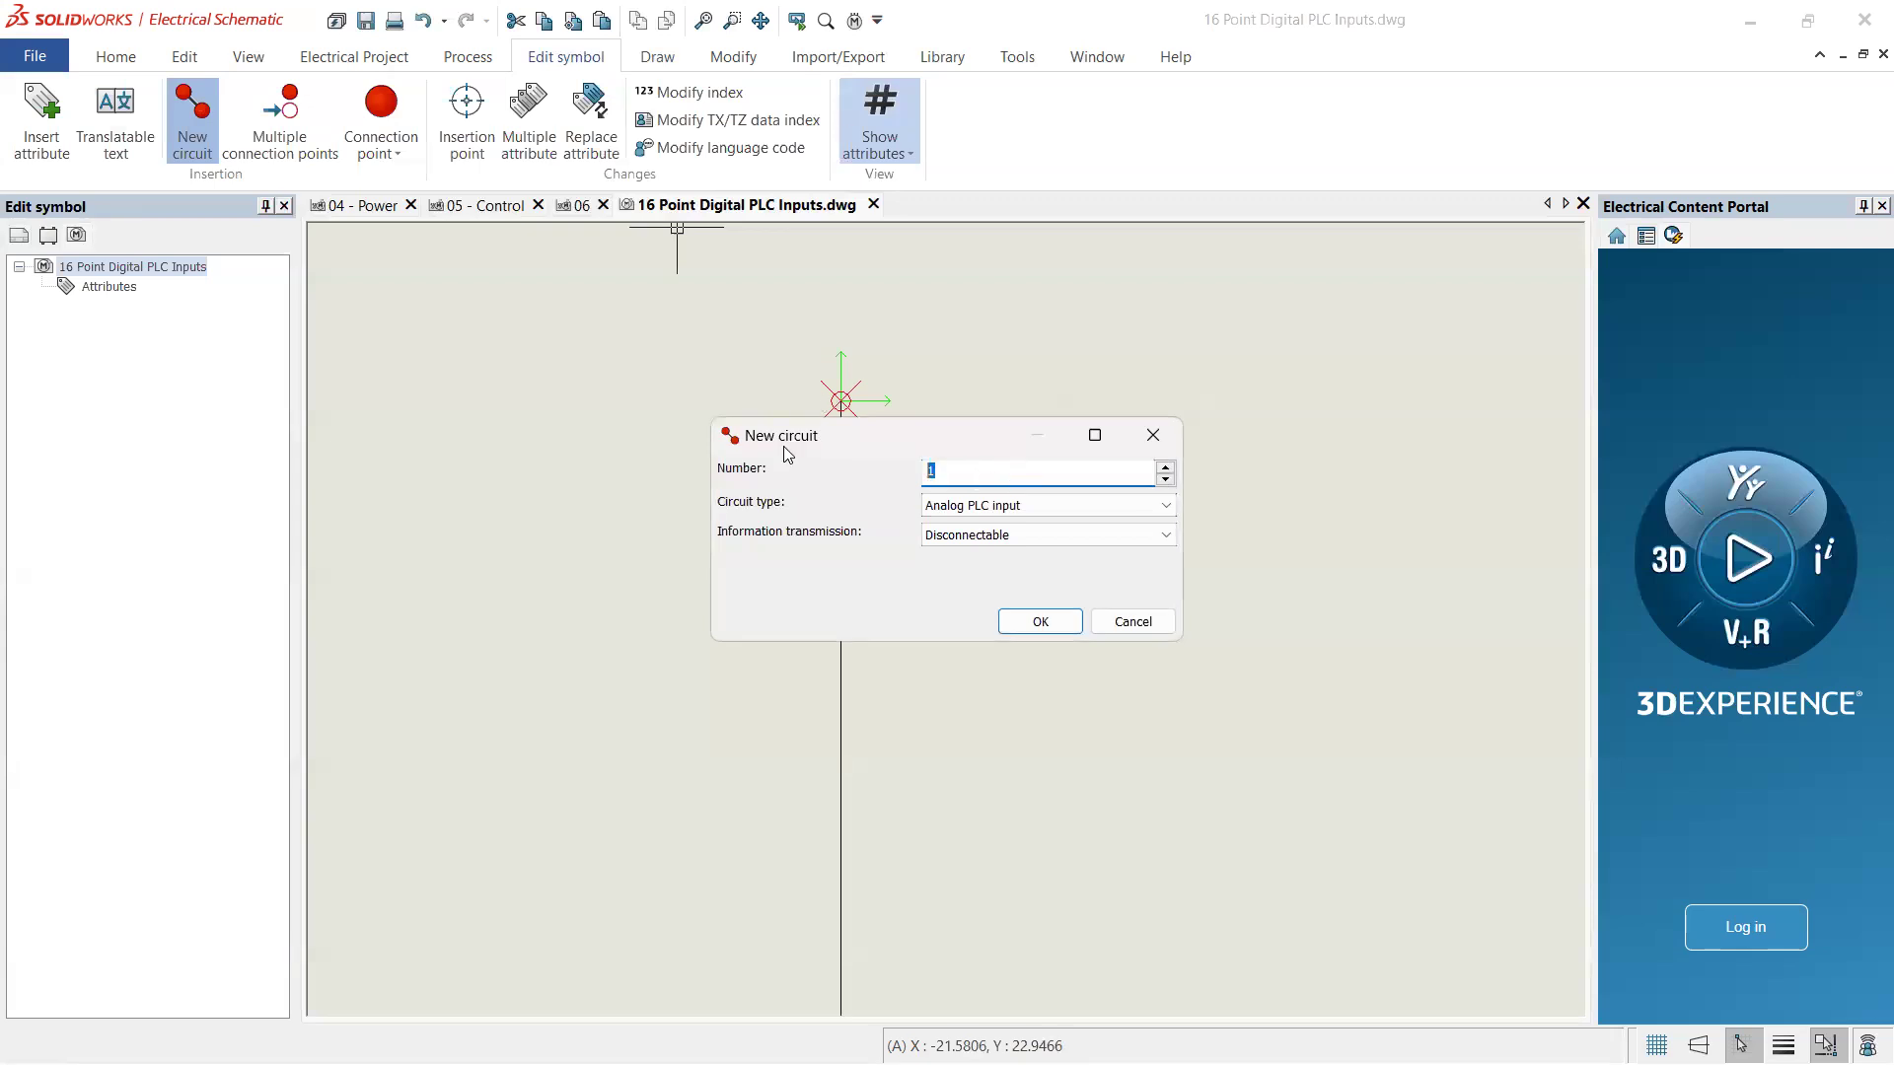
left_click(966, 508)
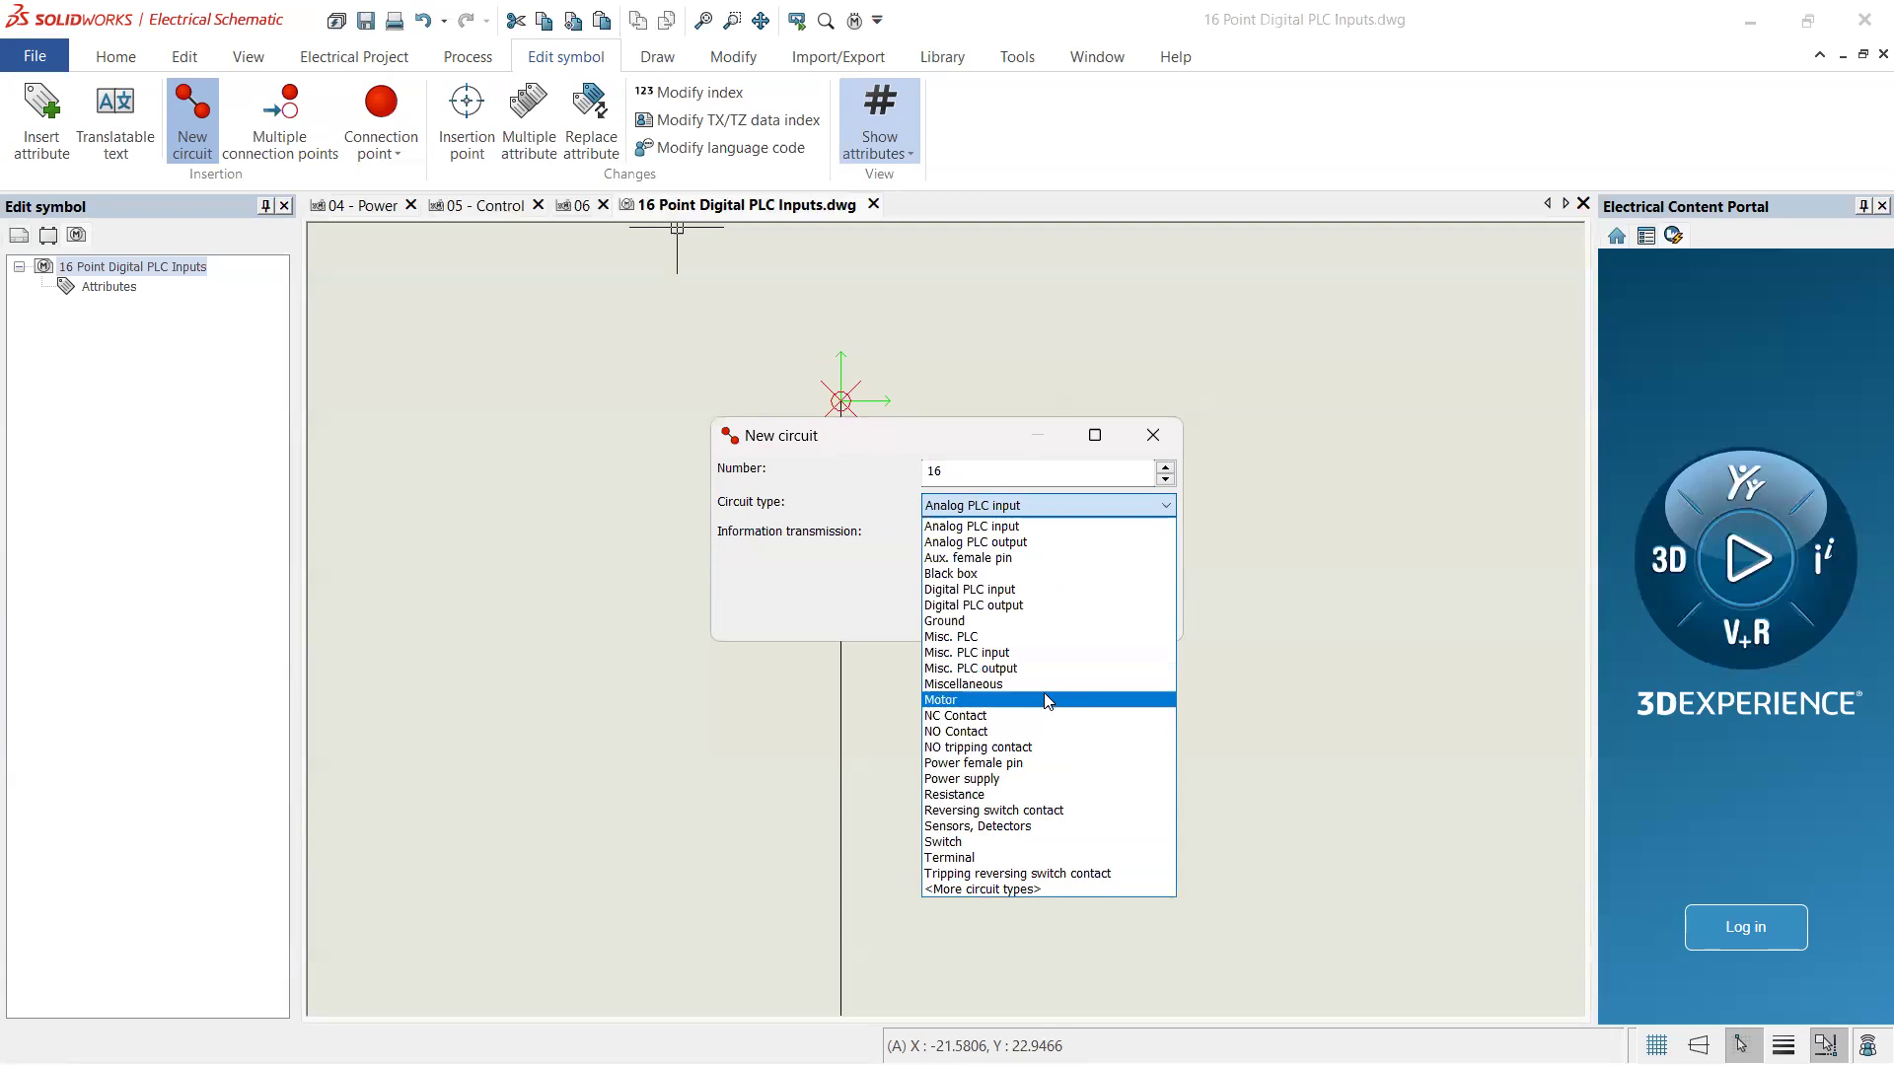
left_click(1054, 590)
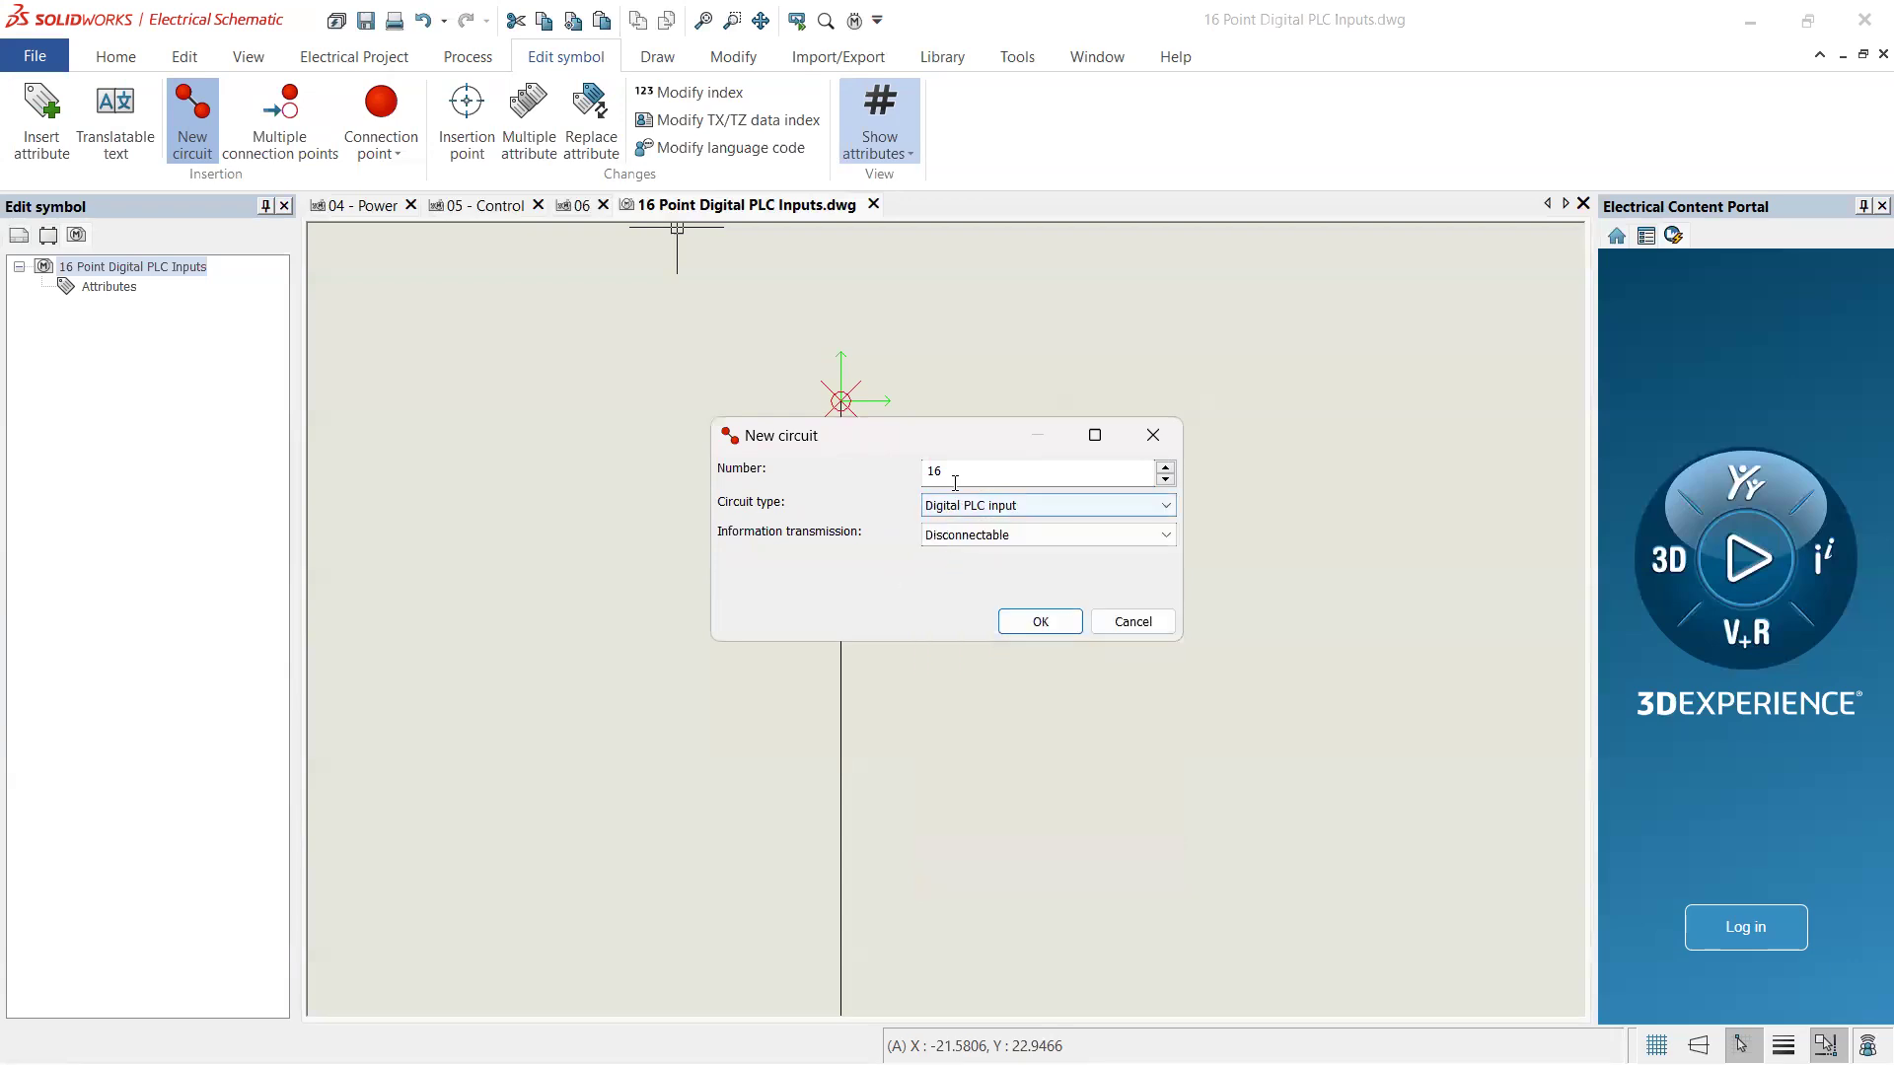
left_click(1041, 621)
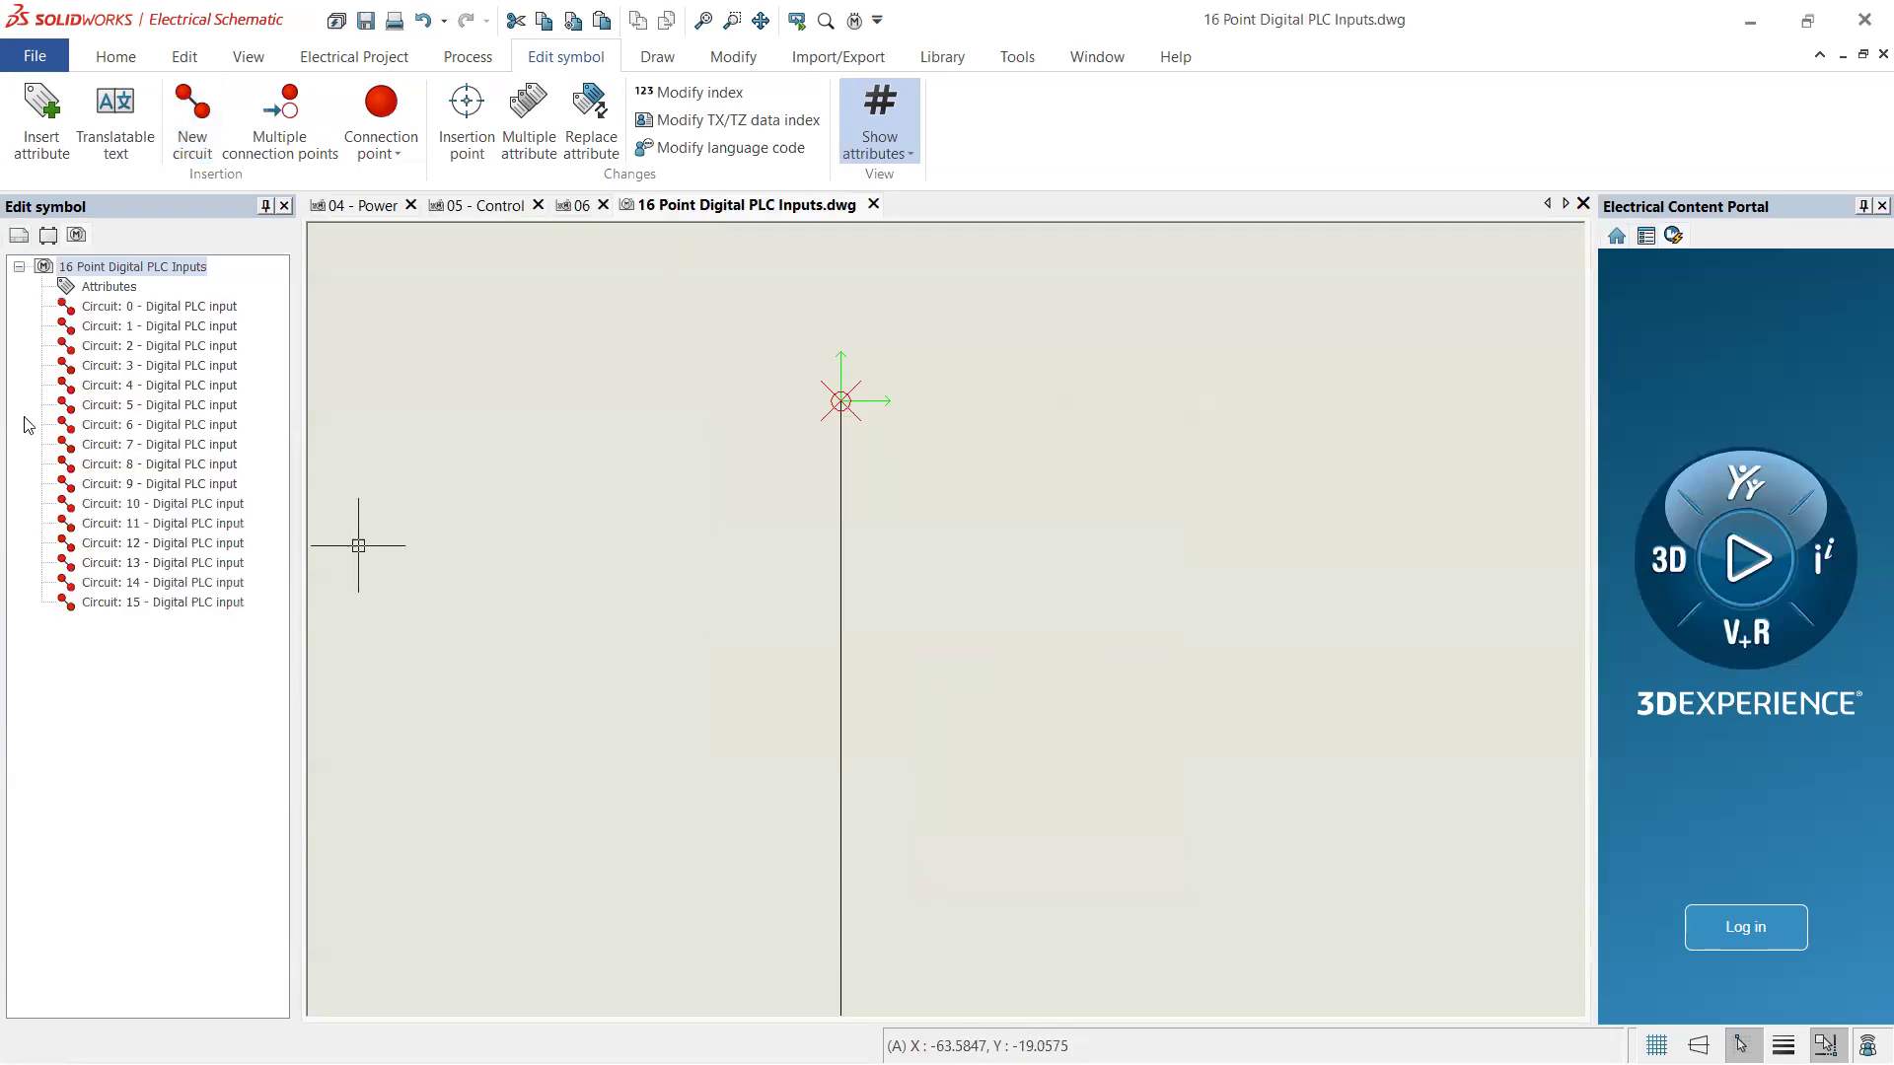
left_click(138, 307)
left_click(148, 603)
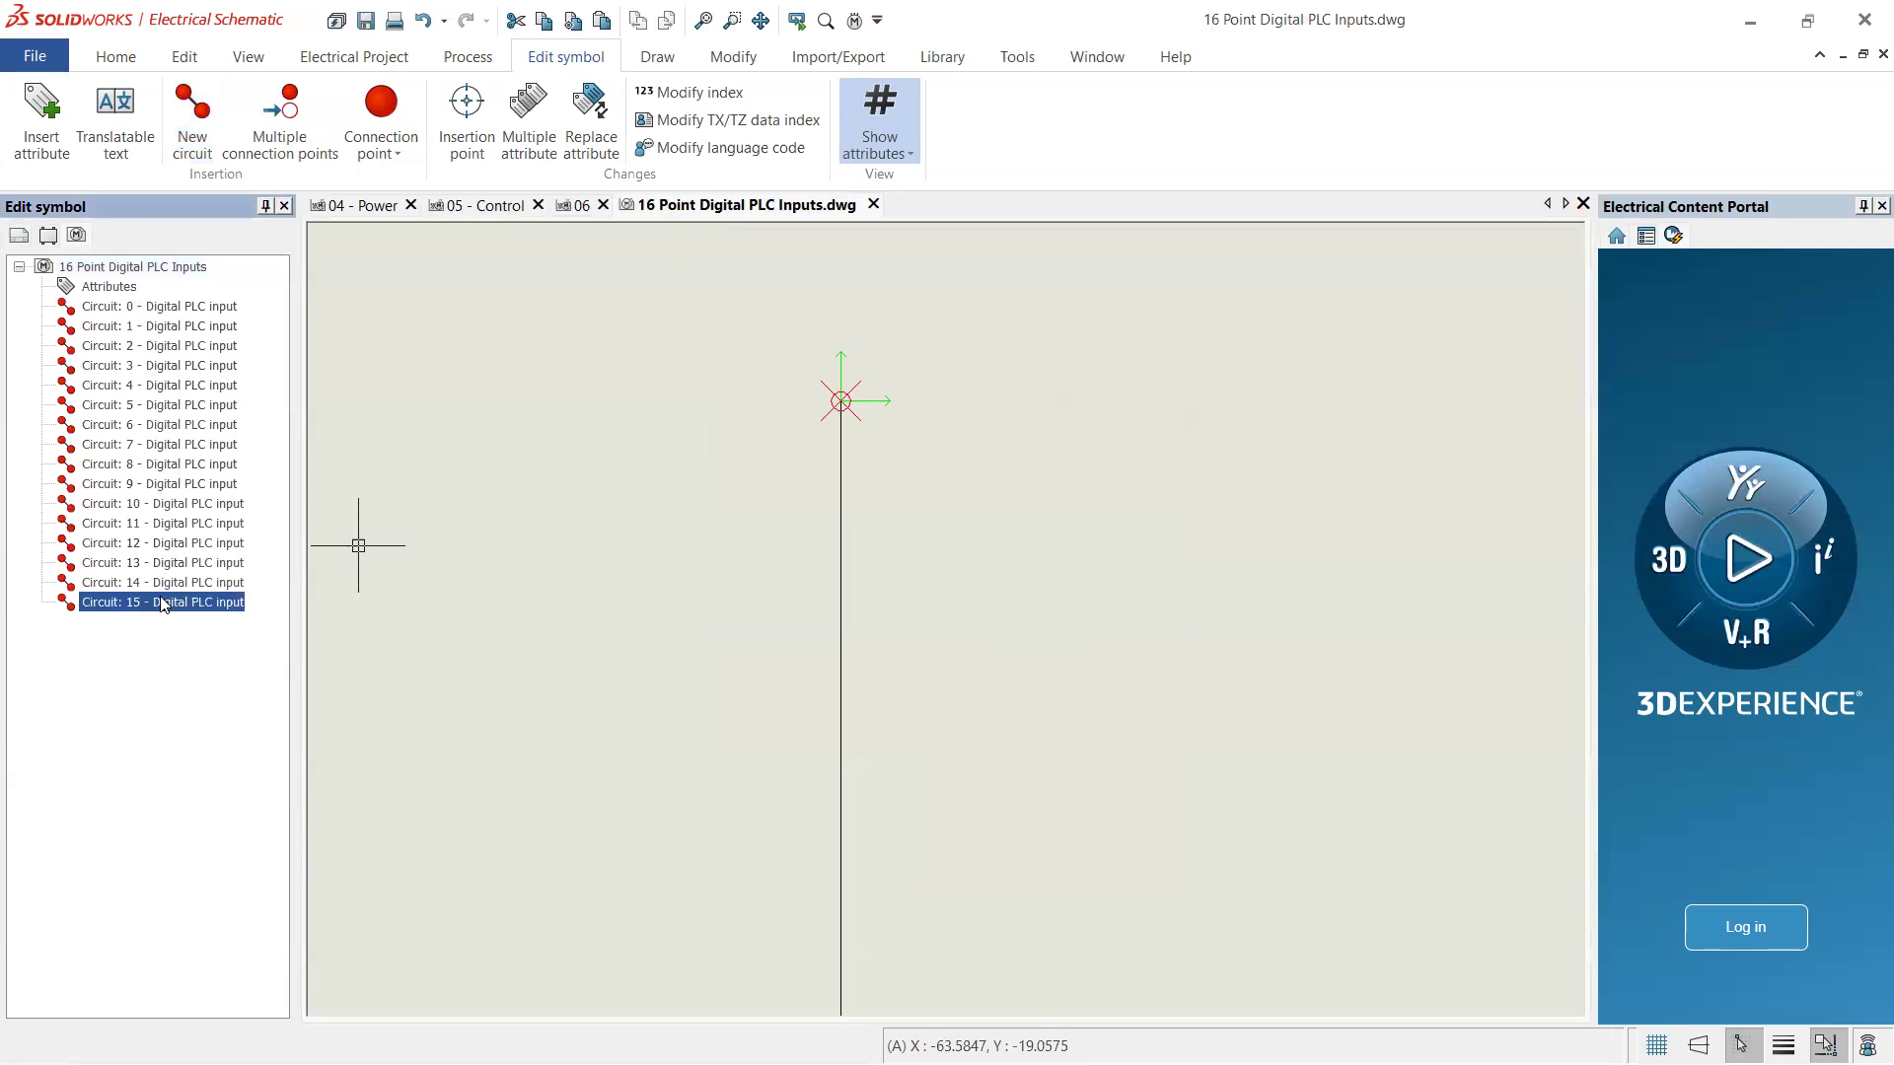
- Insert a connection point for circuit 0 at the origin 0,0, rotated so it extends to the left of the vertical line
left_click(210, 312)
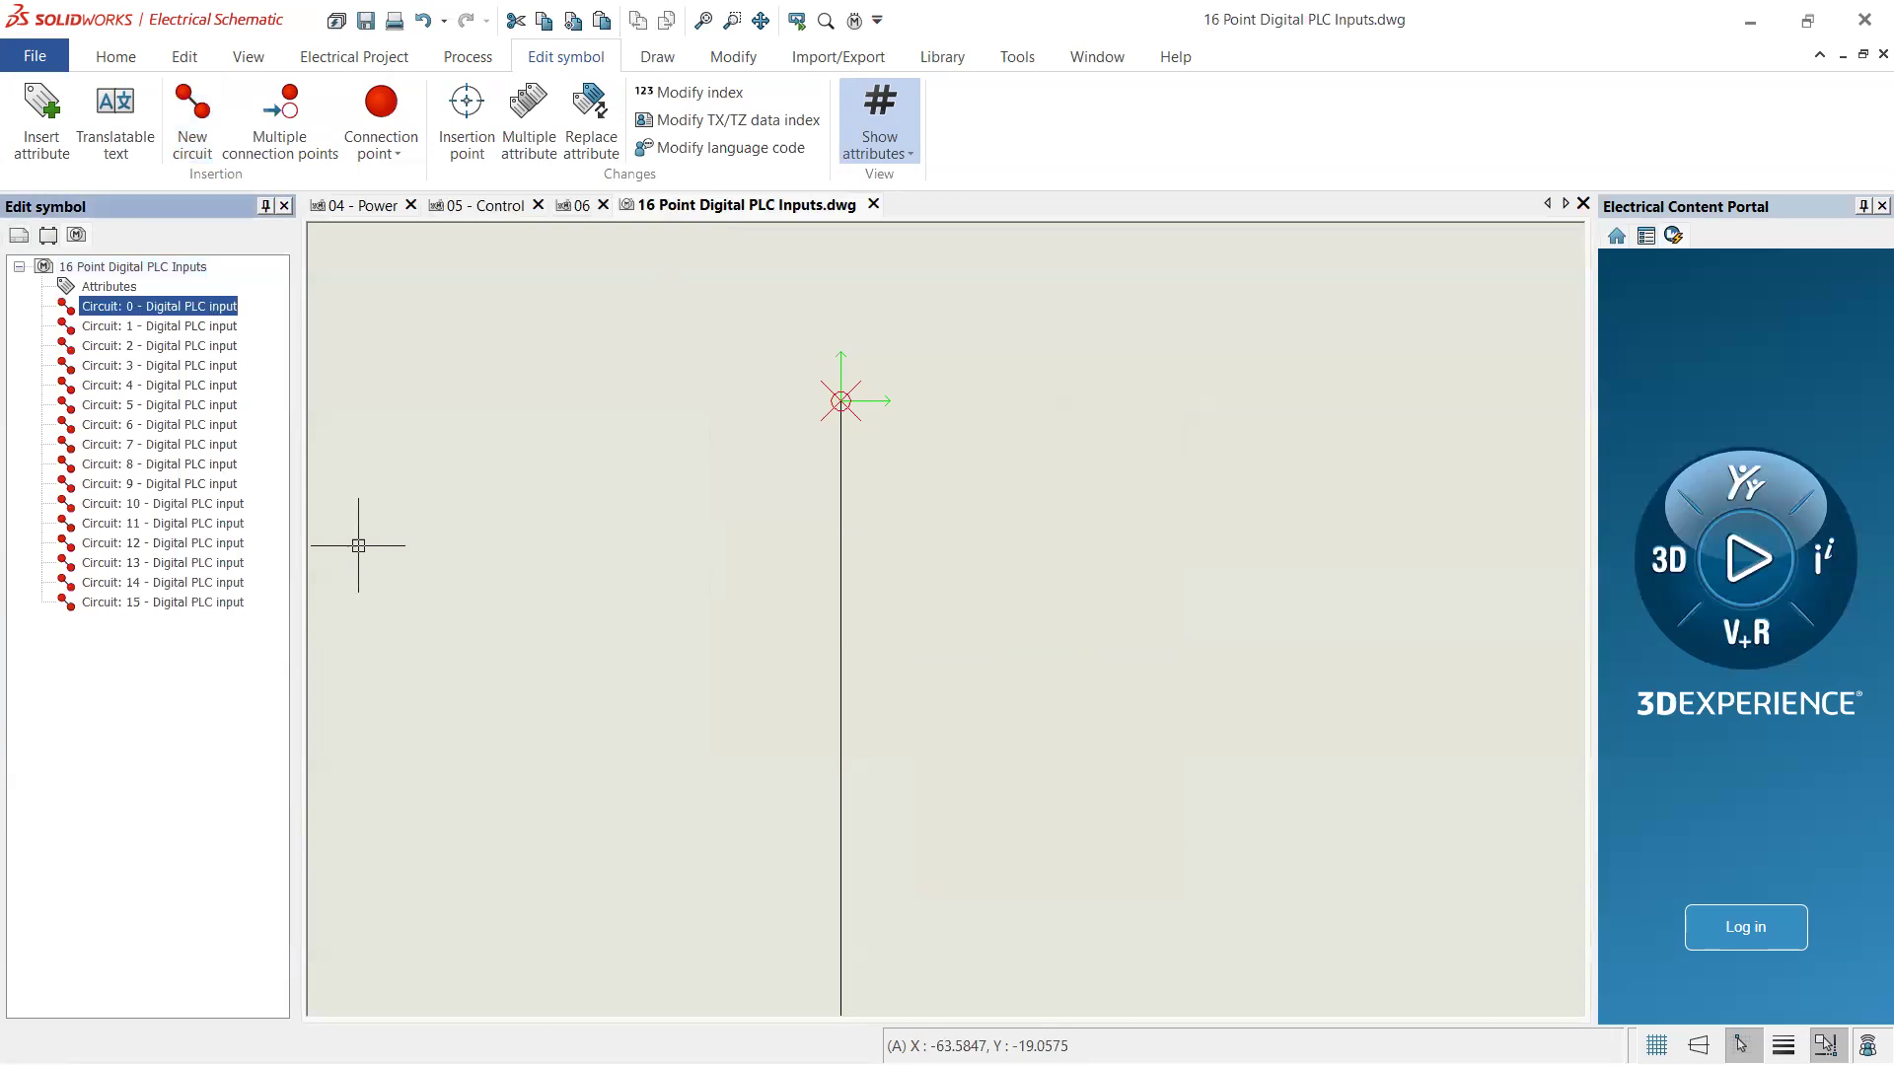
left_click(184, 310)
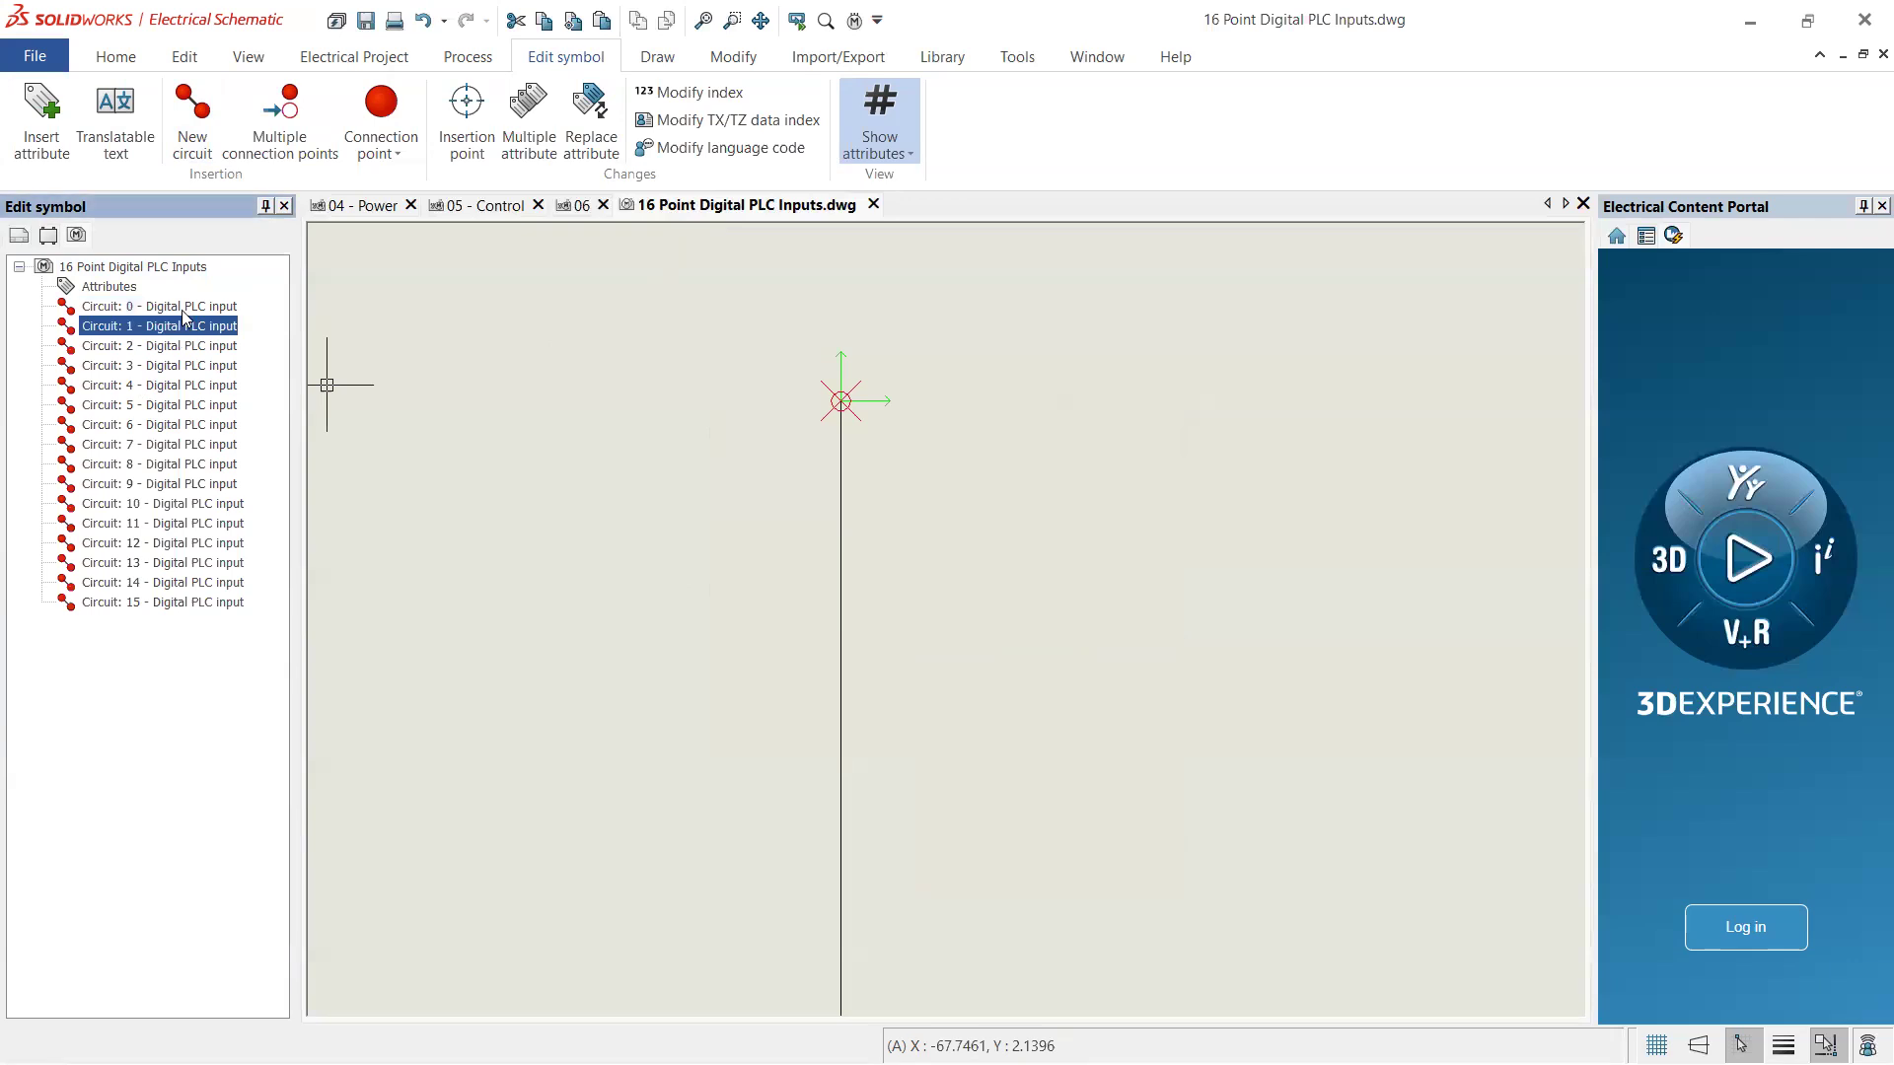
left_click(381, 106)
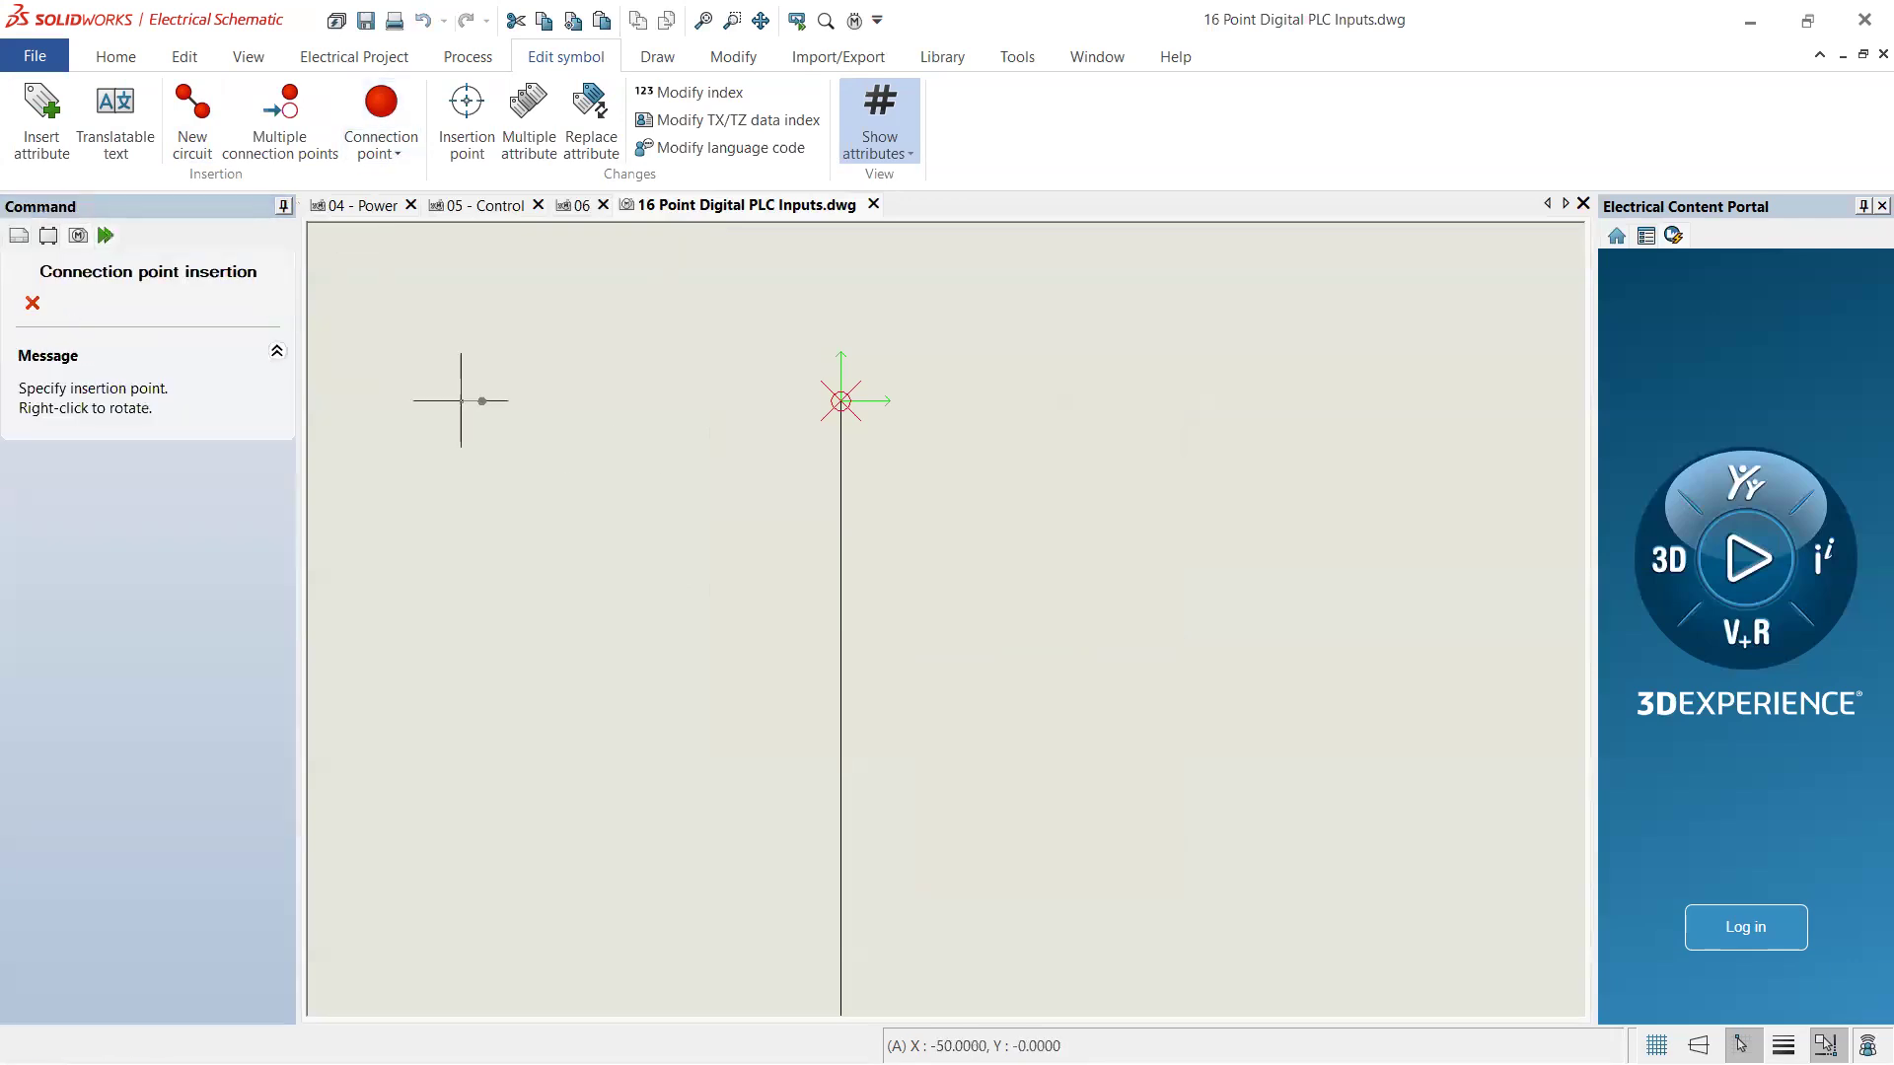
scroll(841, 477, "down", 1)
scroll(790, 476, "up", 1)
scroll(866, 402, "up", 1)
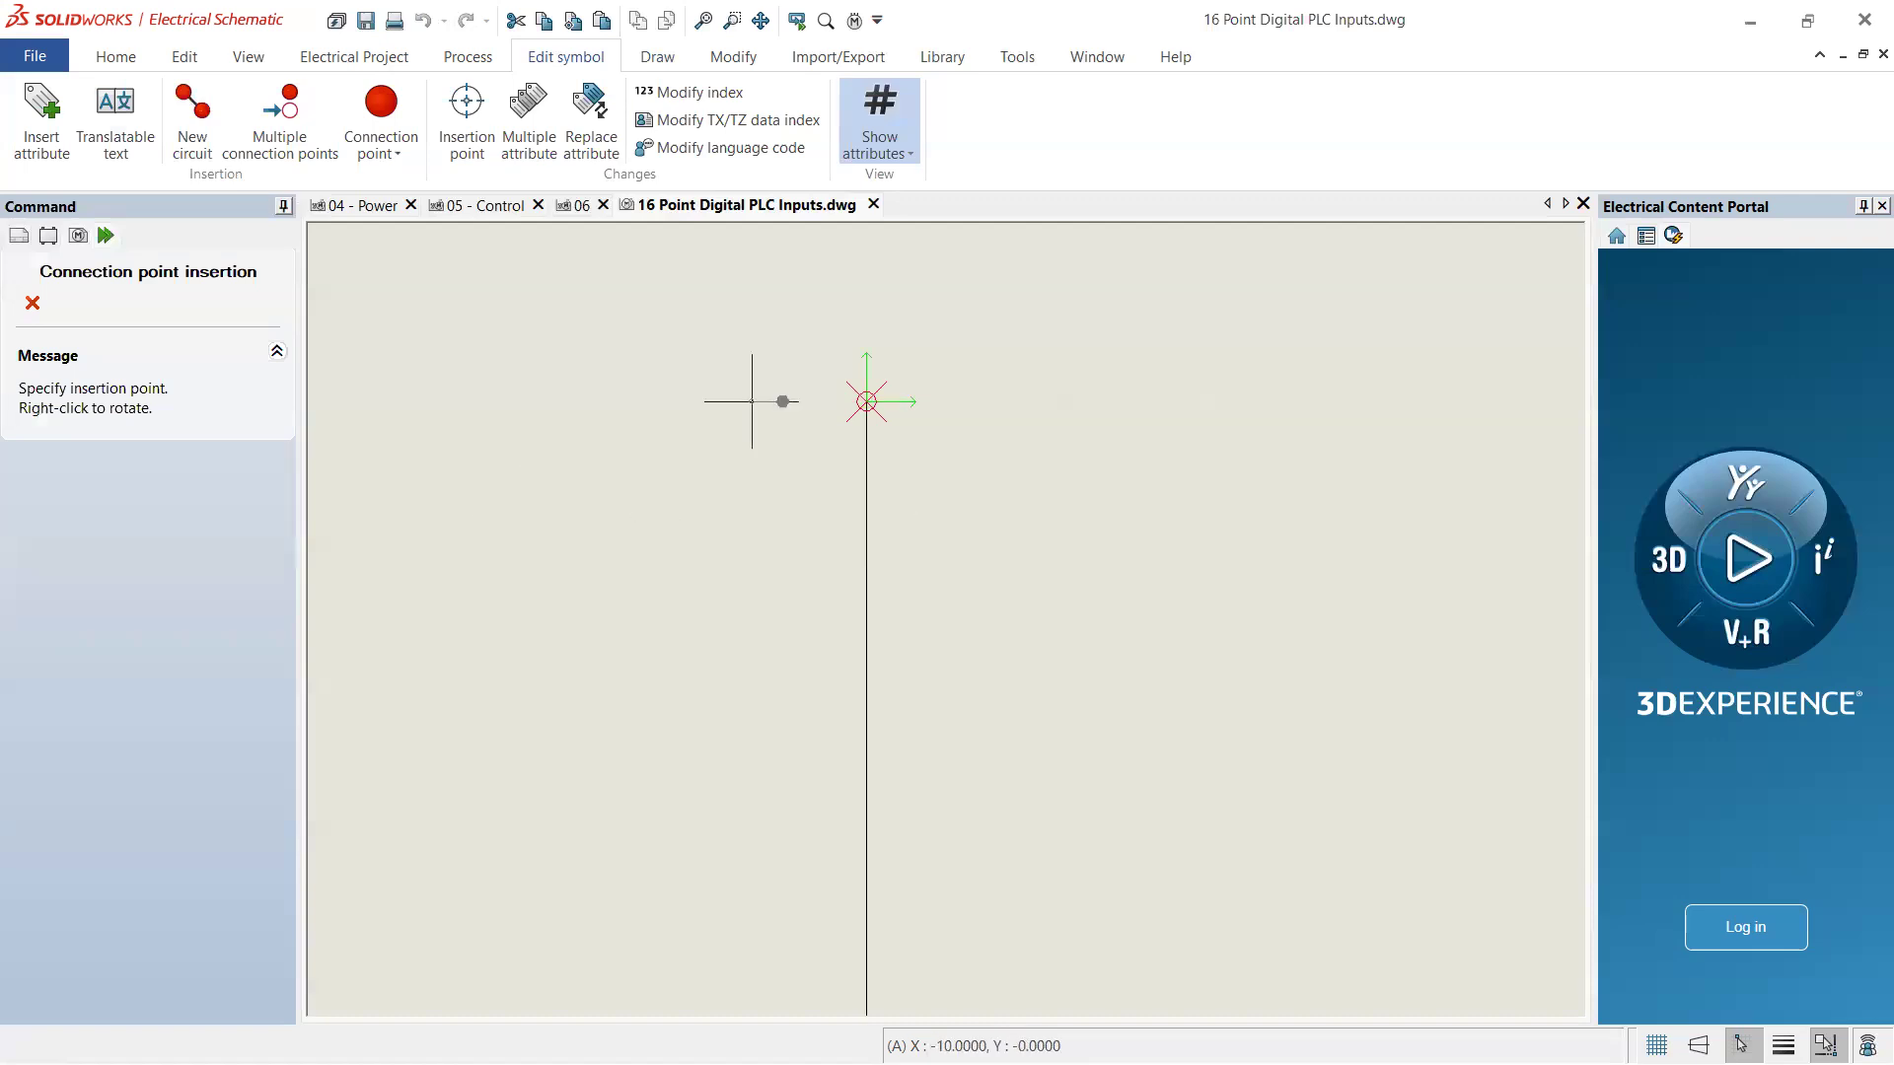
right_click(751, 516)
right_click(751, 516)
right_click(522, 516)
right_click(521, 516)
right_click(521, 516)
right_click(522, 516)
scroll(636, 513, "down", 2)
scroll(631, 453, "up", 6)
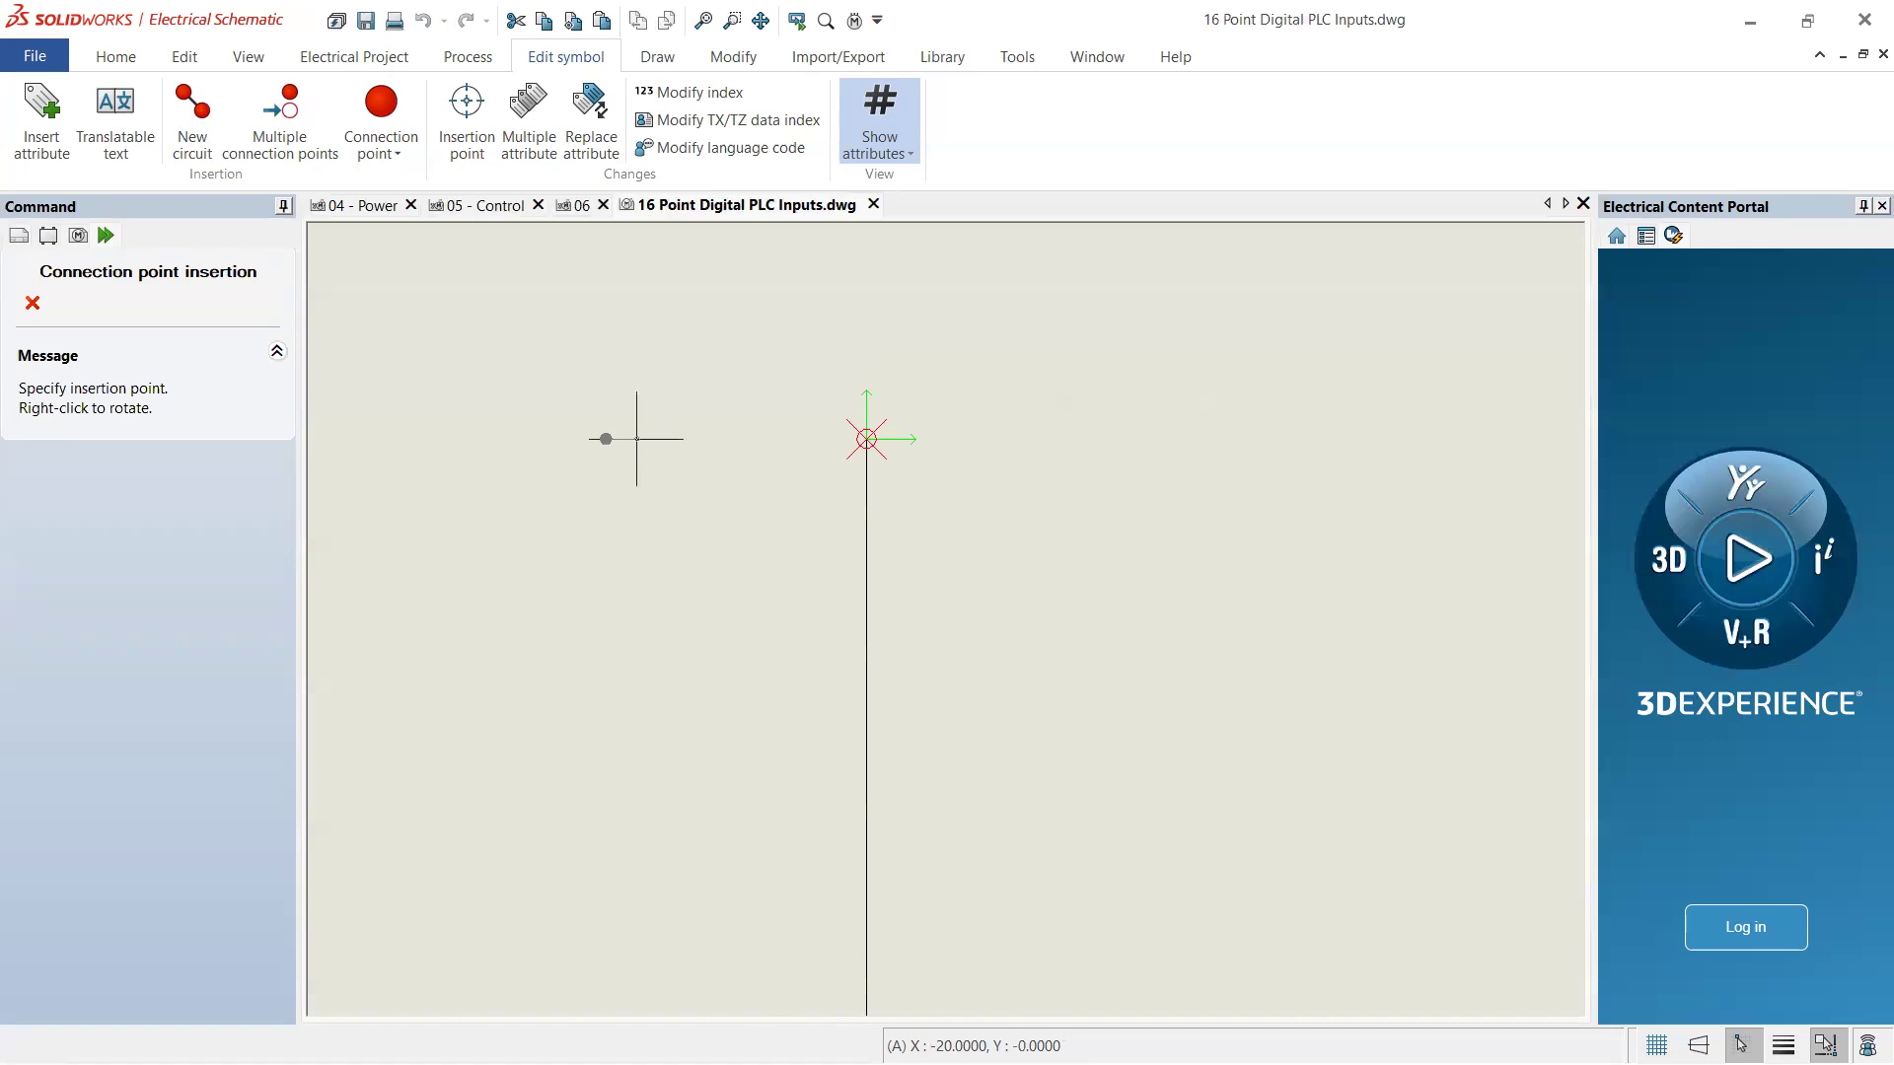
scroll(636, 438, "up", 1)
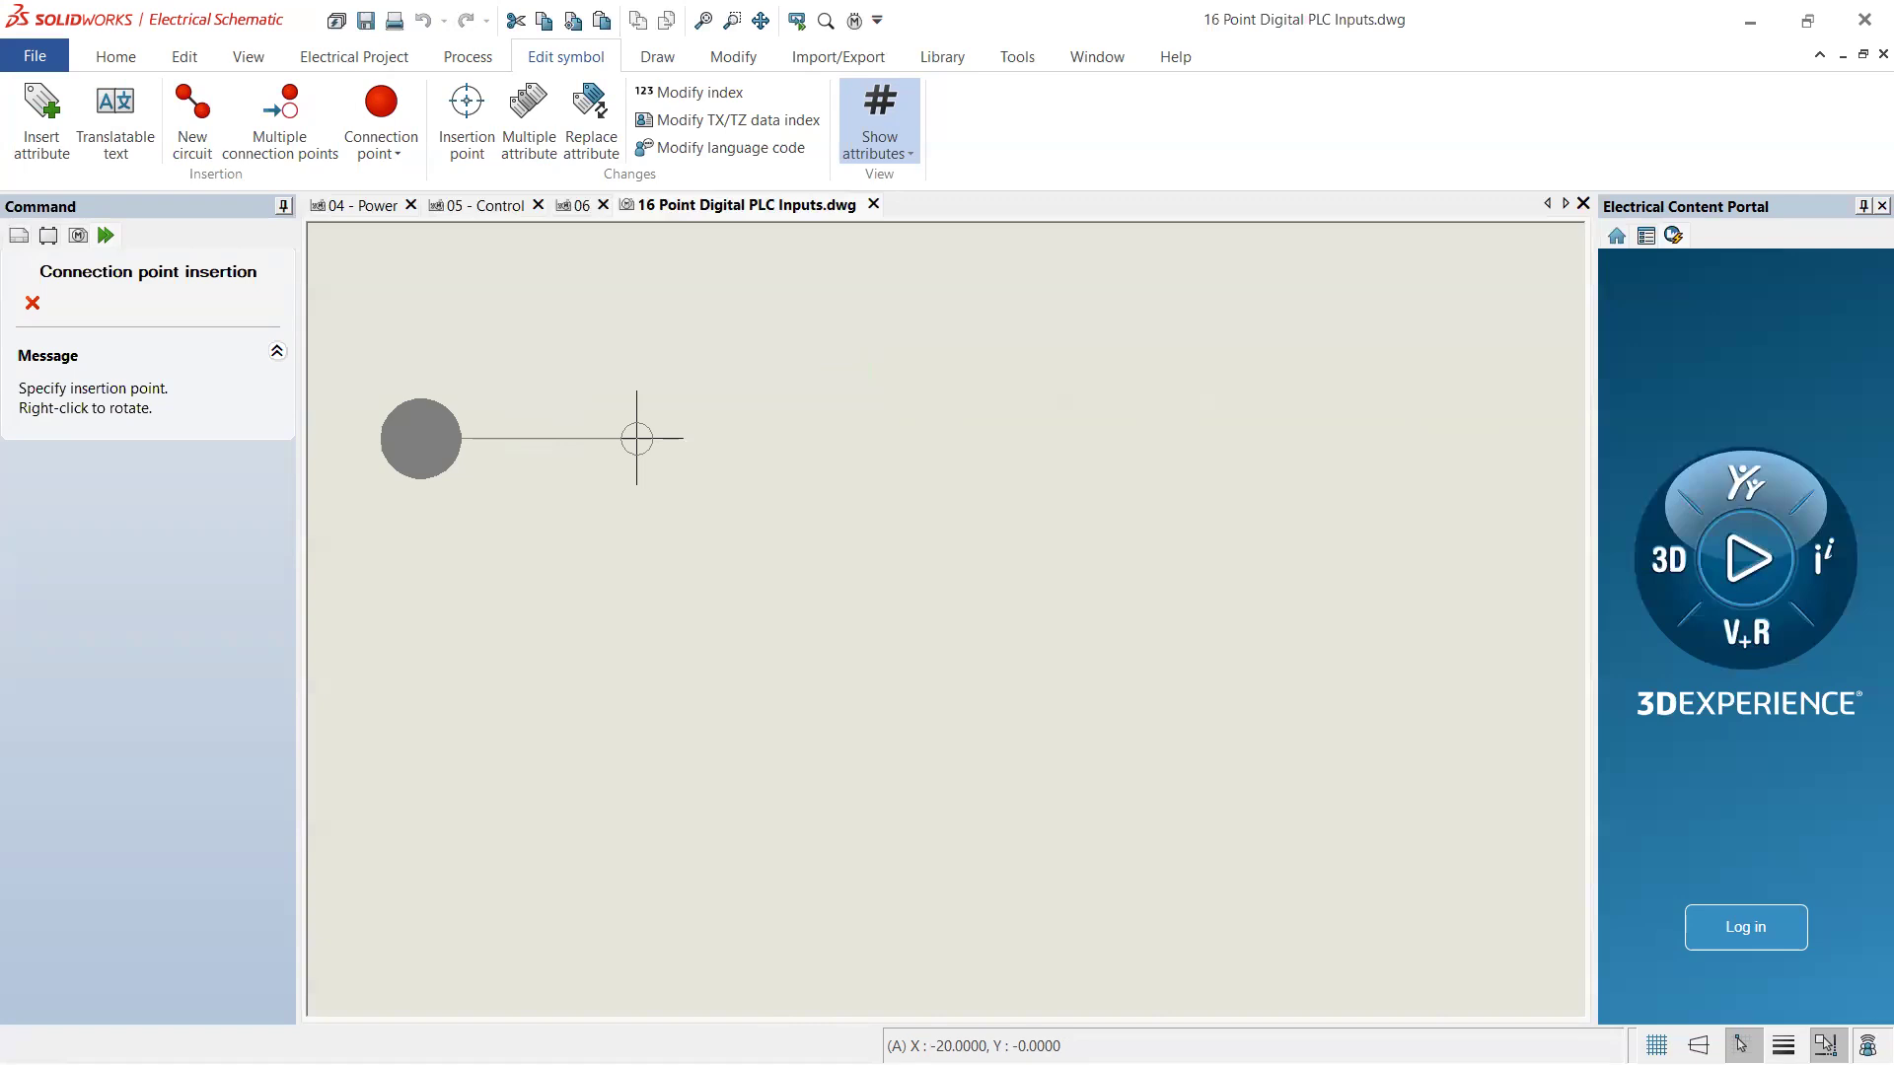
scroll(636, 438, "up", 1)
scroll(637, 438, "down", 4)
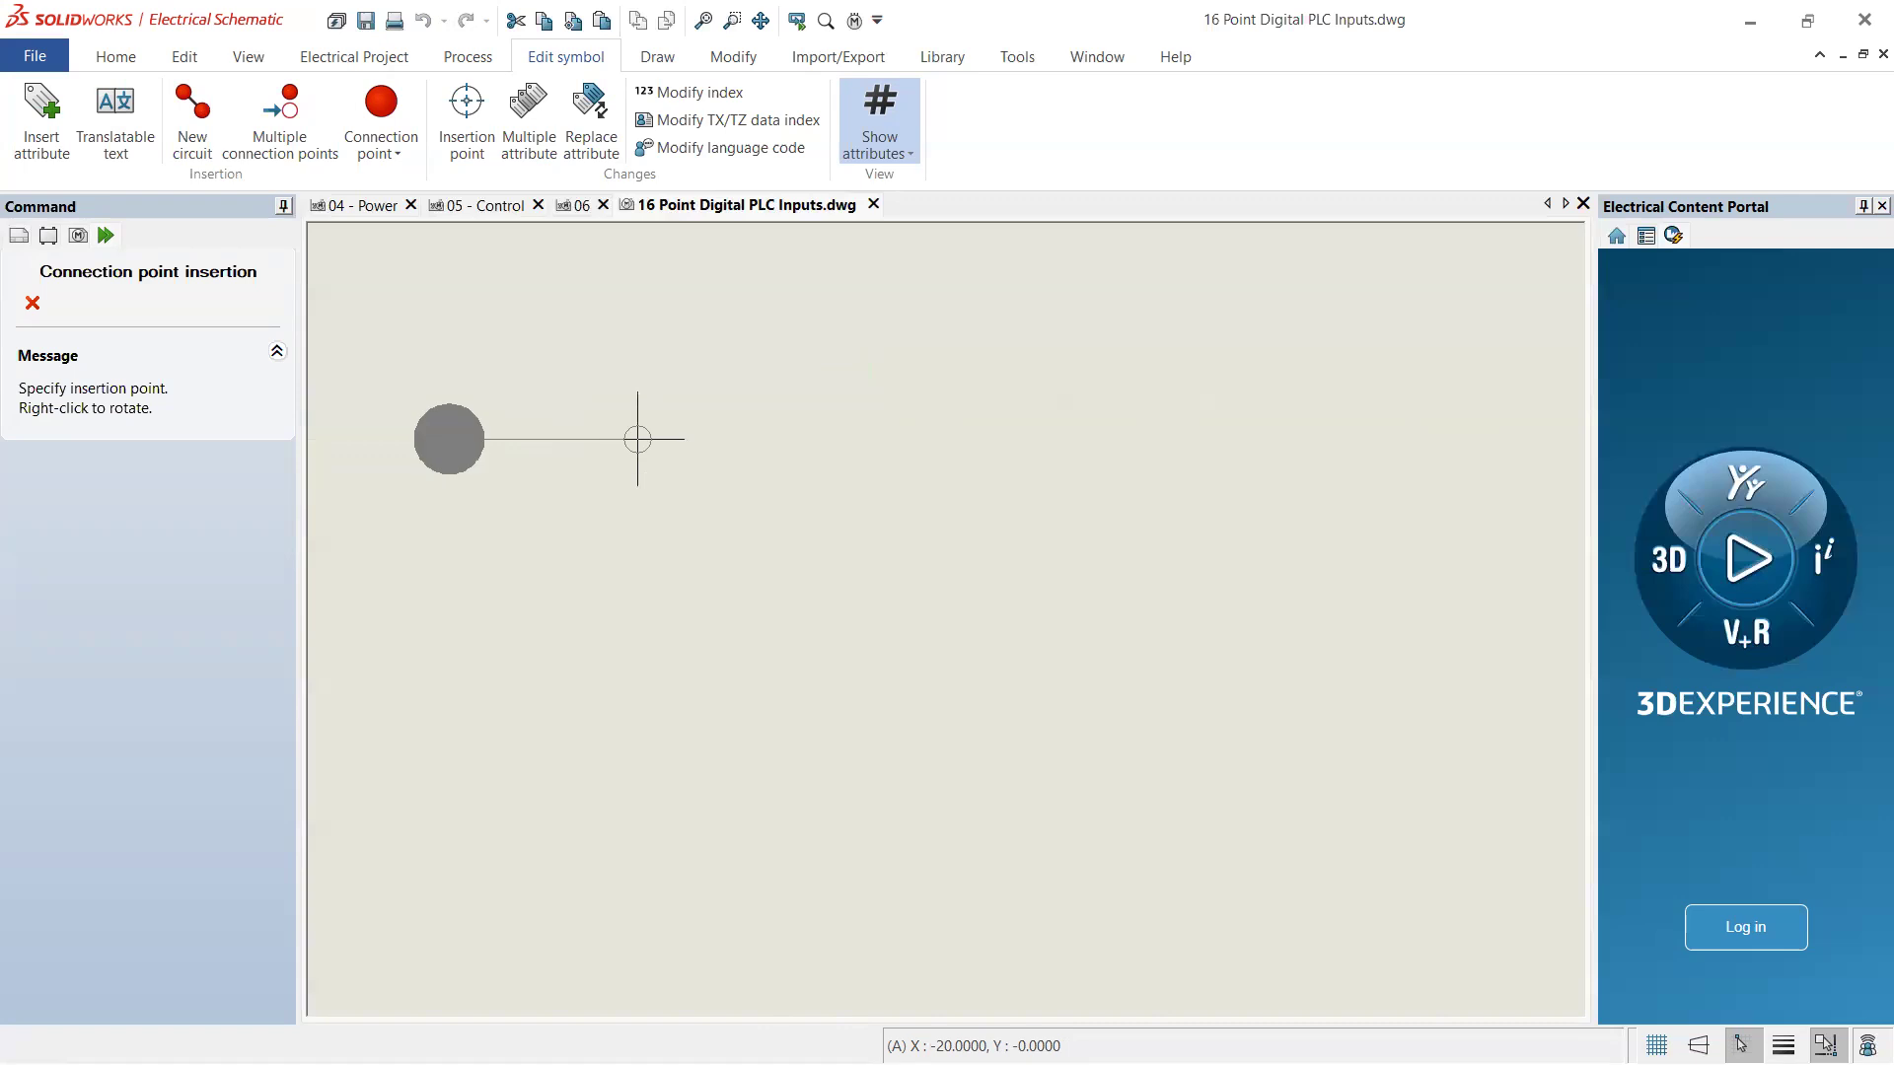
right_click(638, 438)
right_click(638, 438)
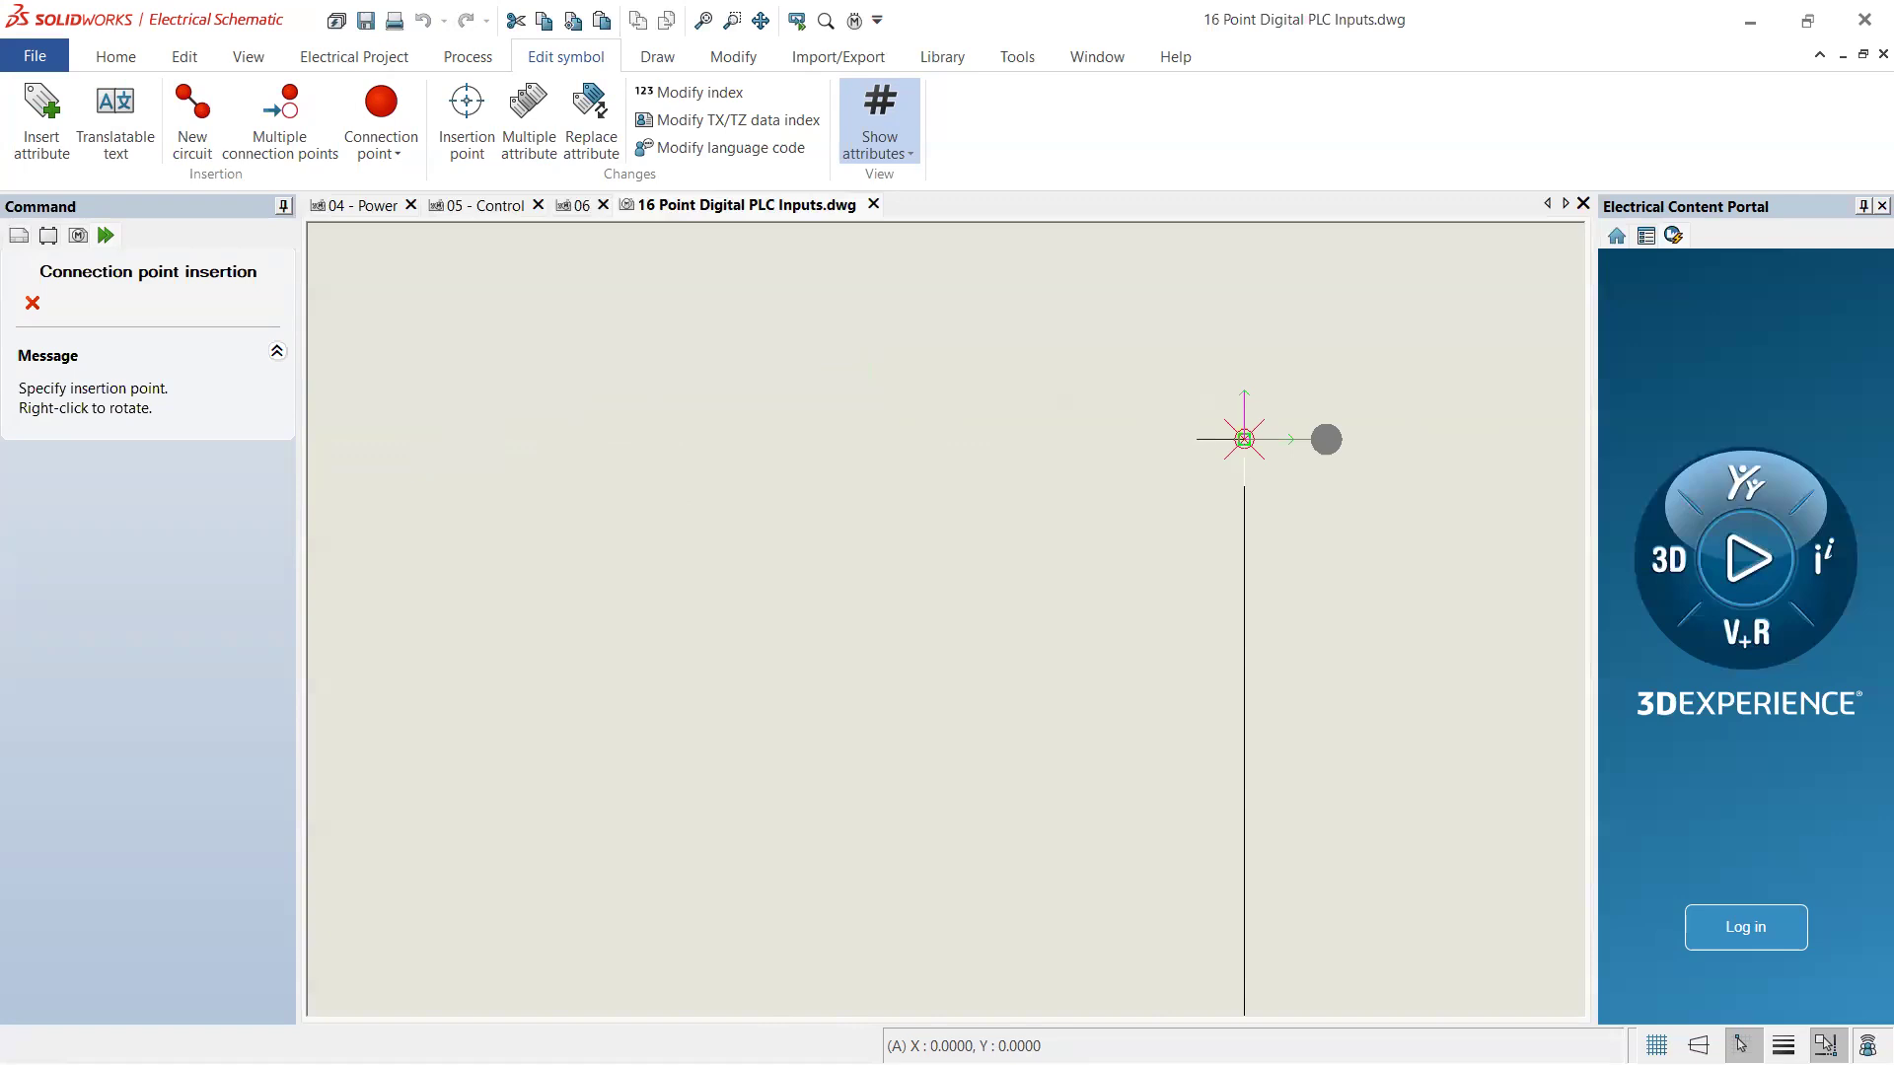
right_click(637, 438)
right_click(638, 438)
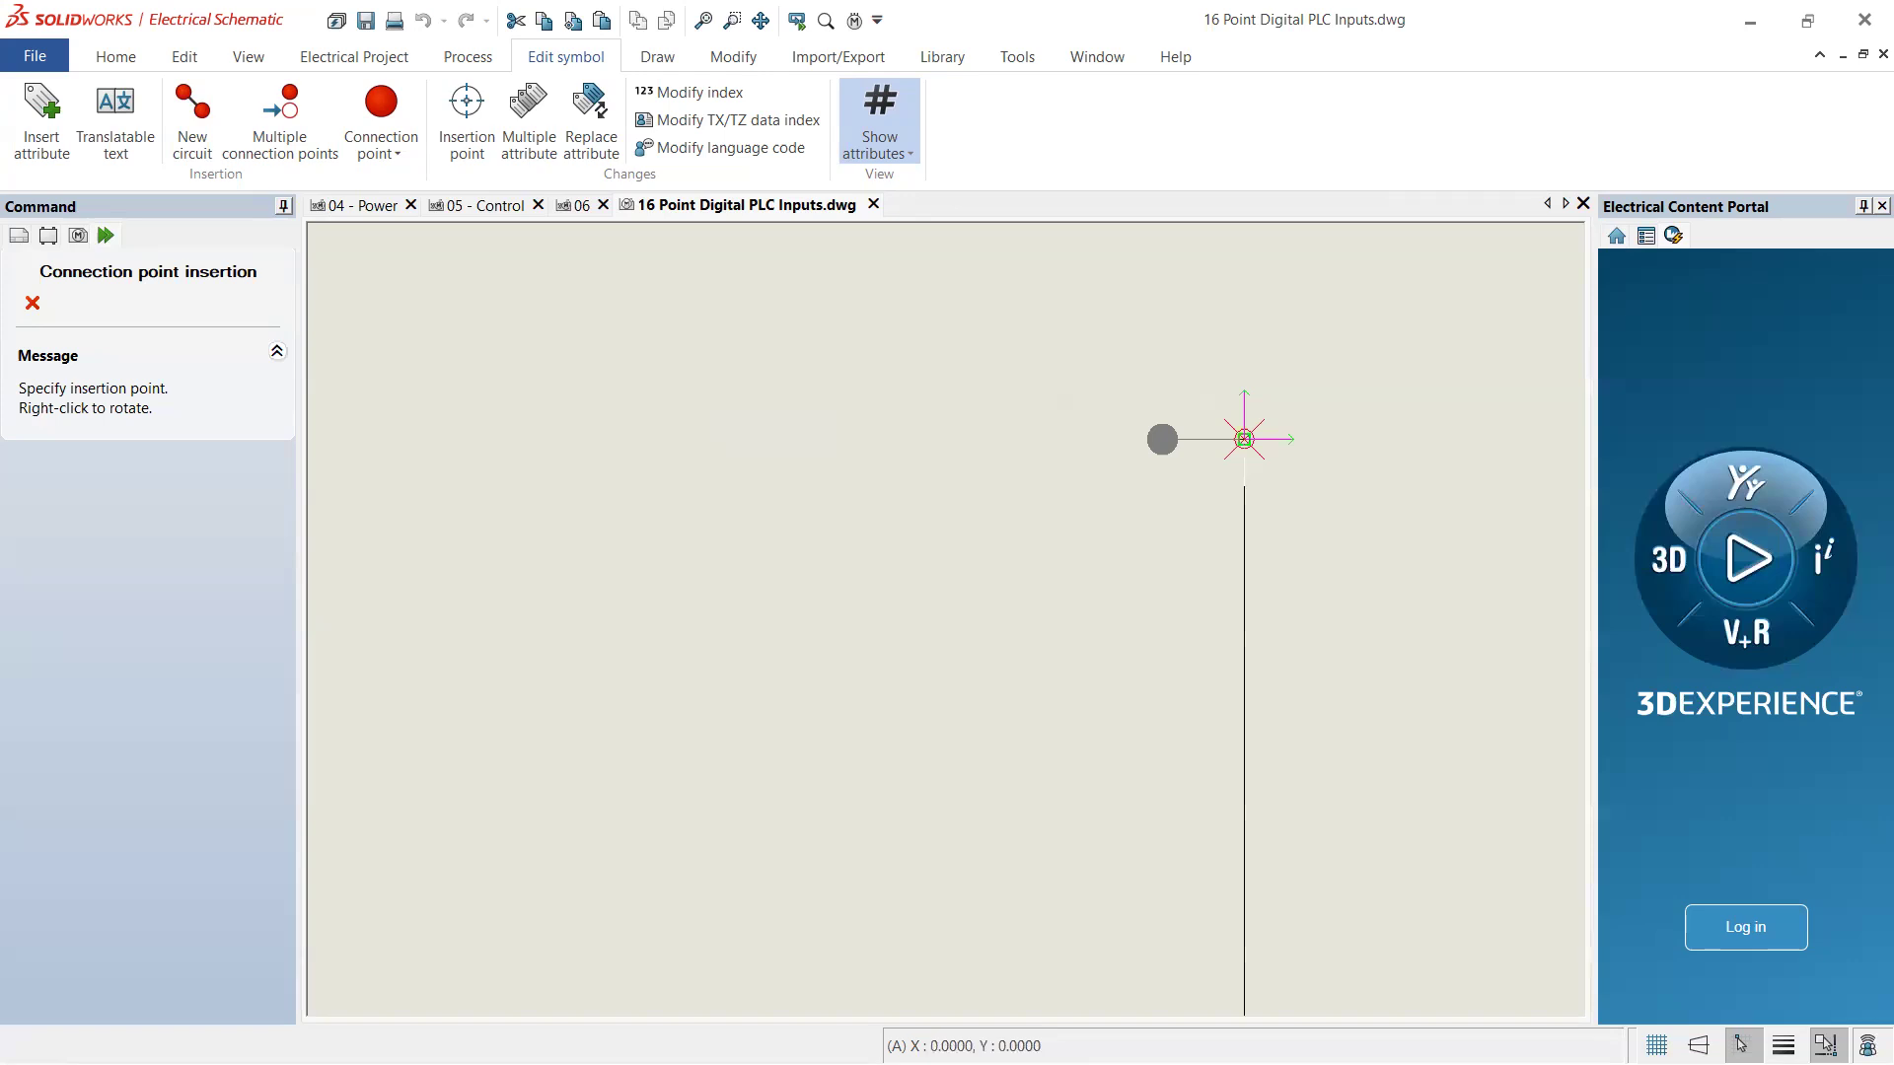
left_click(1244, 438)
- Examine the #P_TAG_0 attribute and the number label beside the connection point at the origin
scroll(834, 493, "down", 2)
scroll(828, 395, "up", 4)
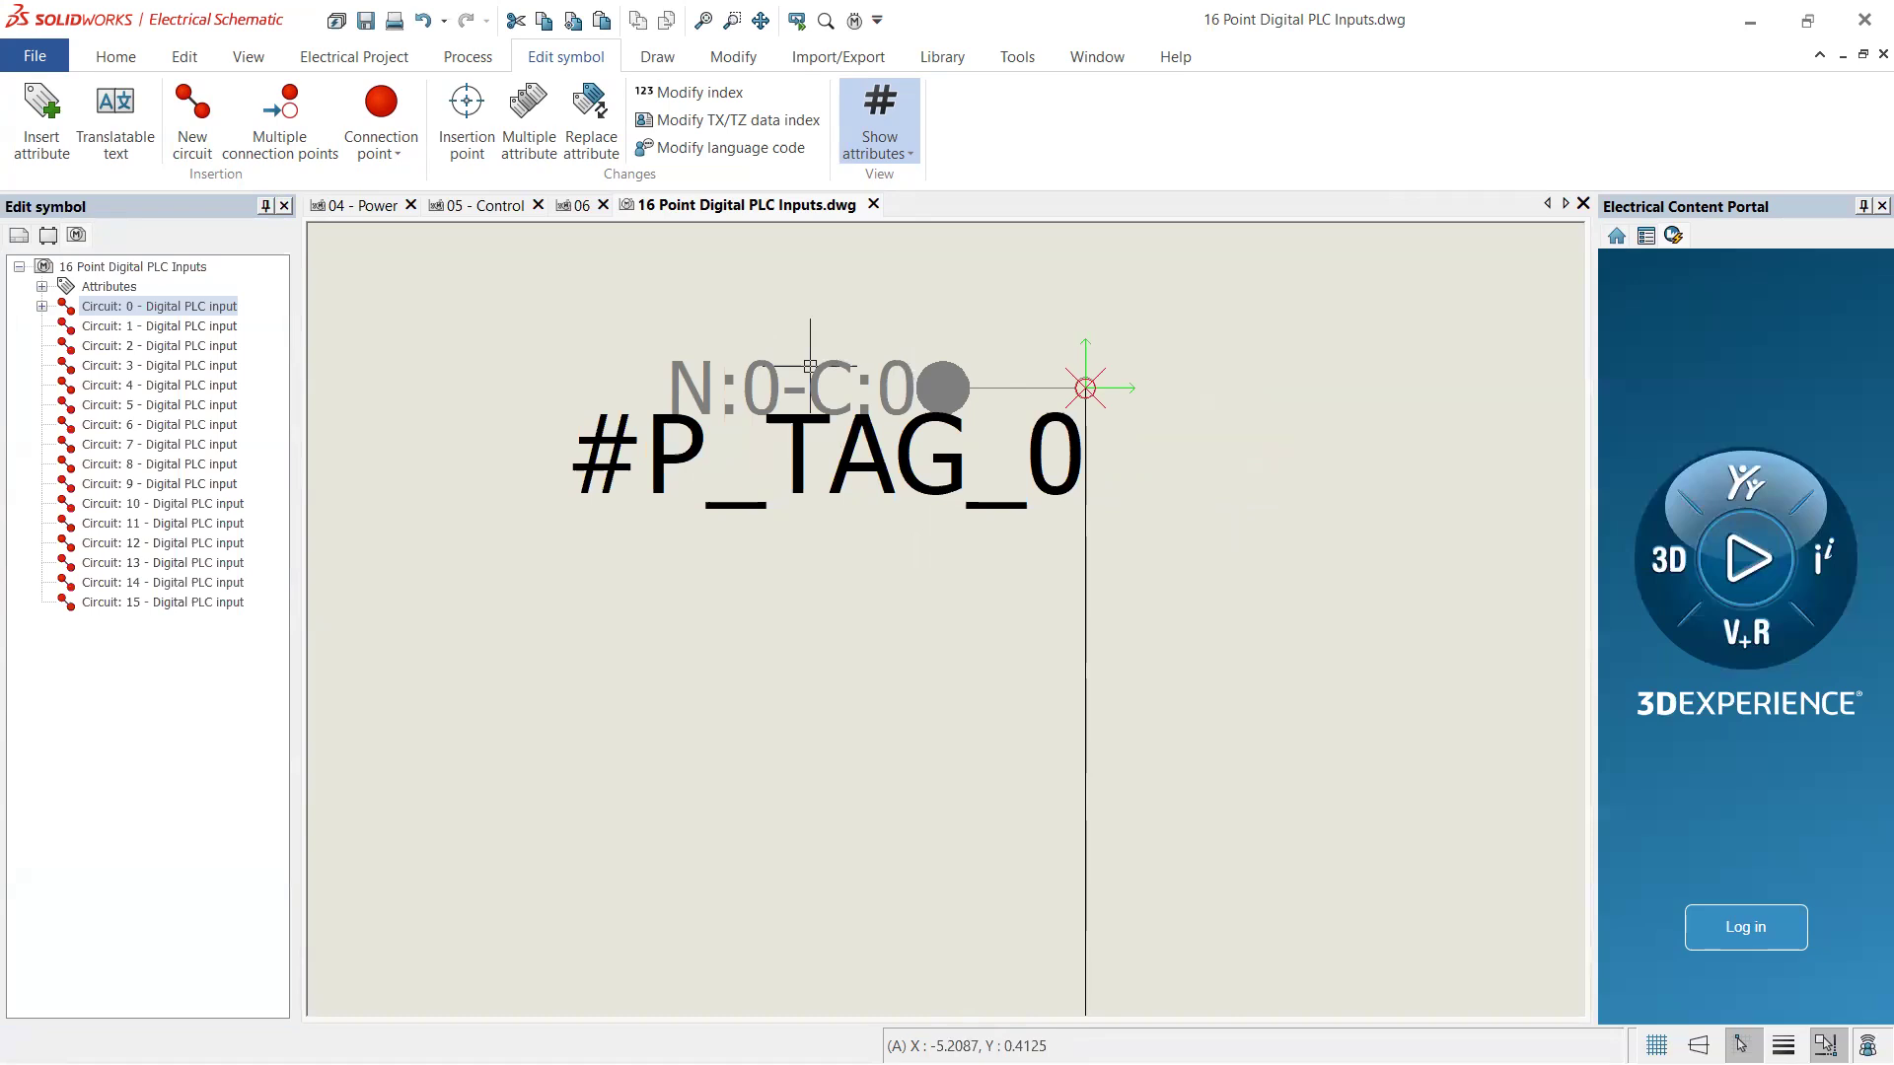
left_click(868, 488)
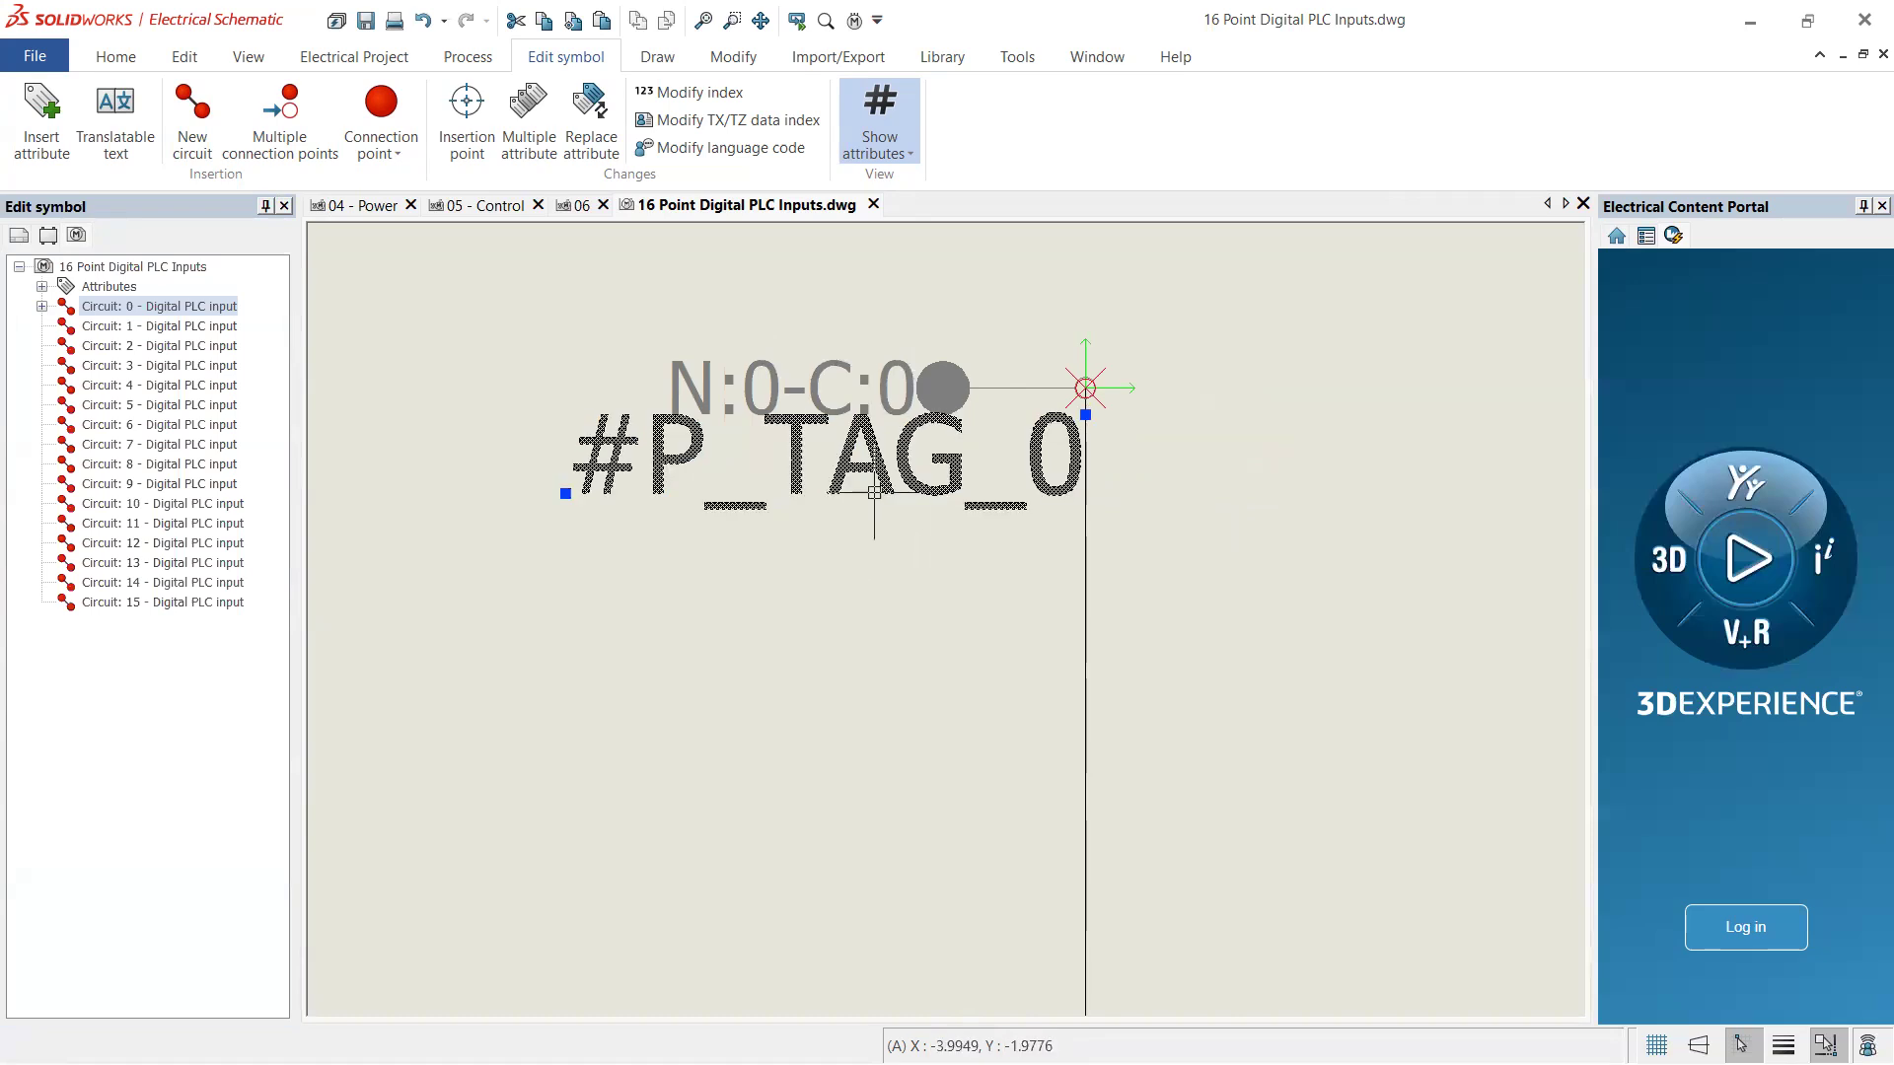
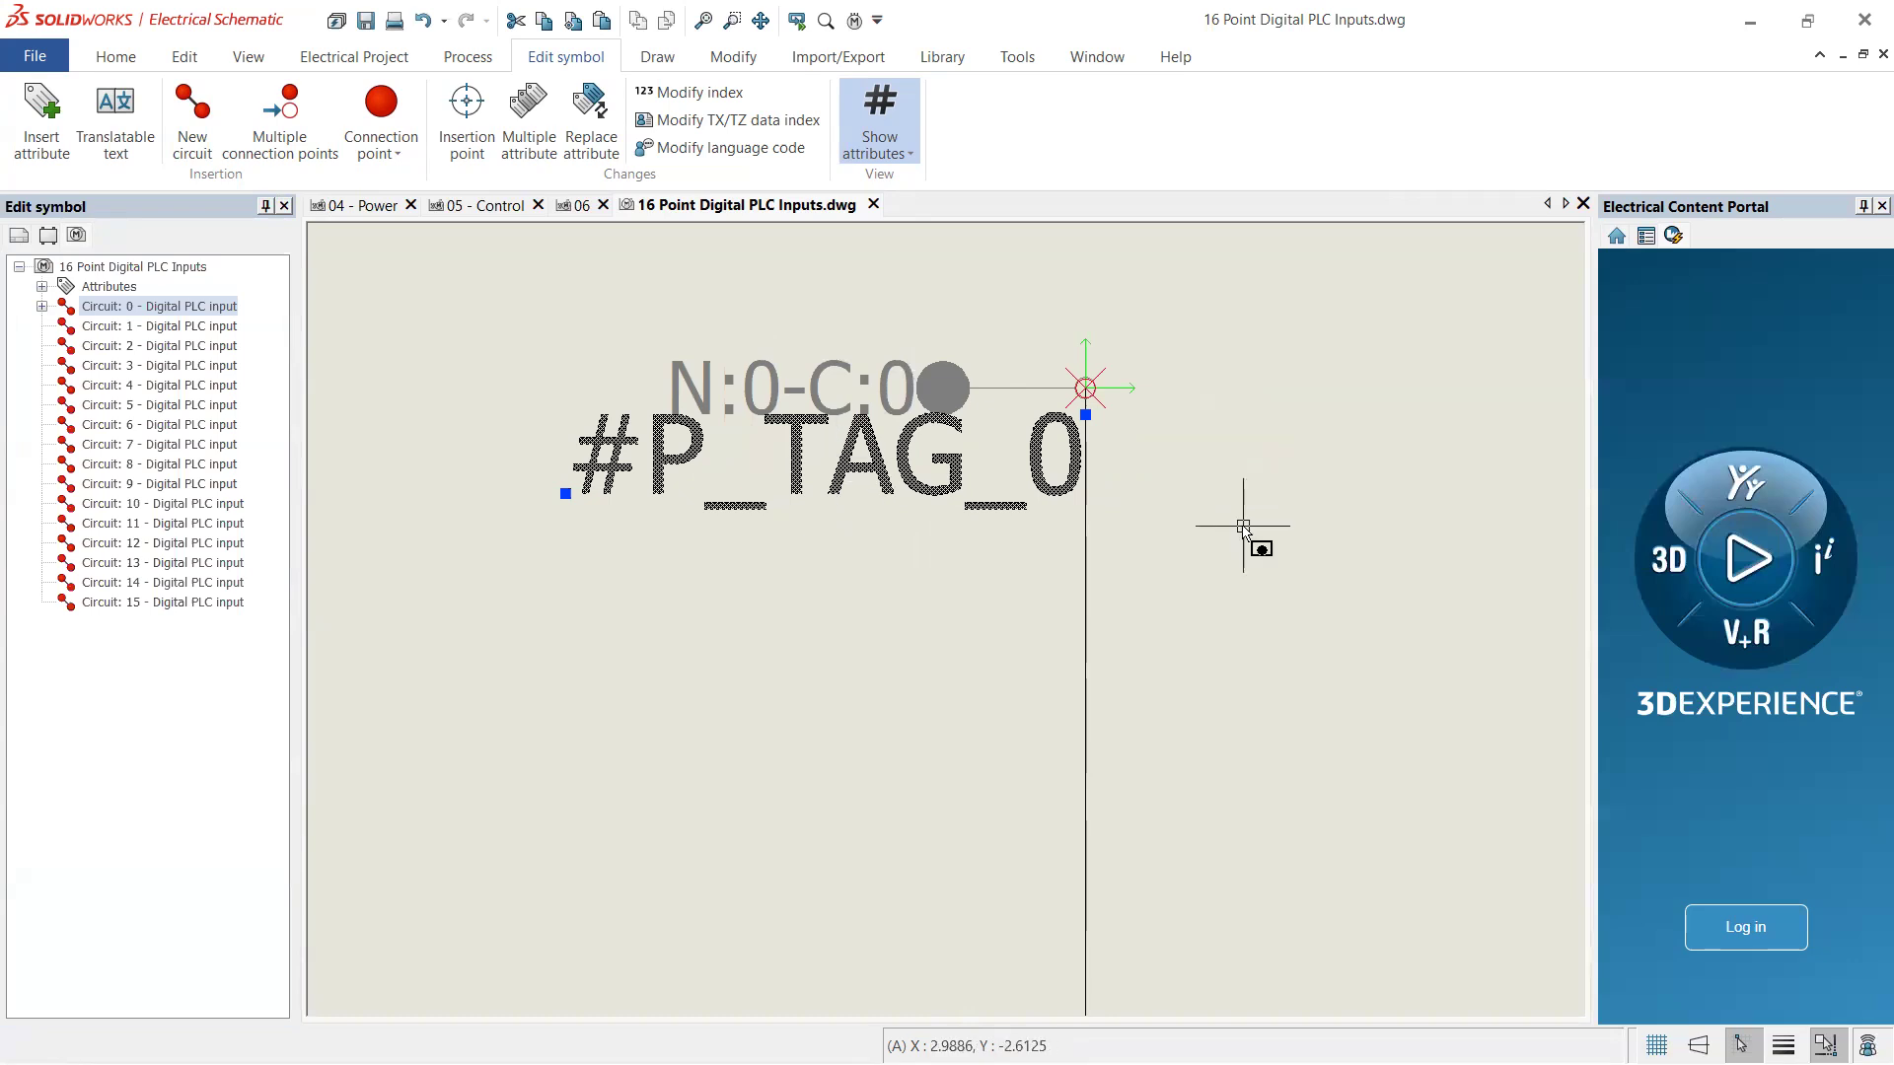
key("Escape")
scroll(670, 414, "down", 5)
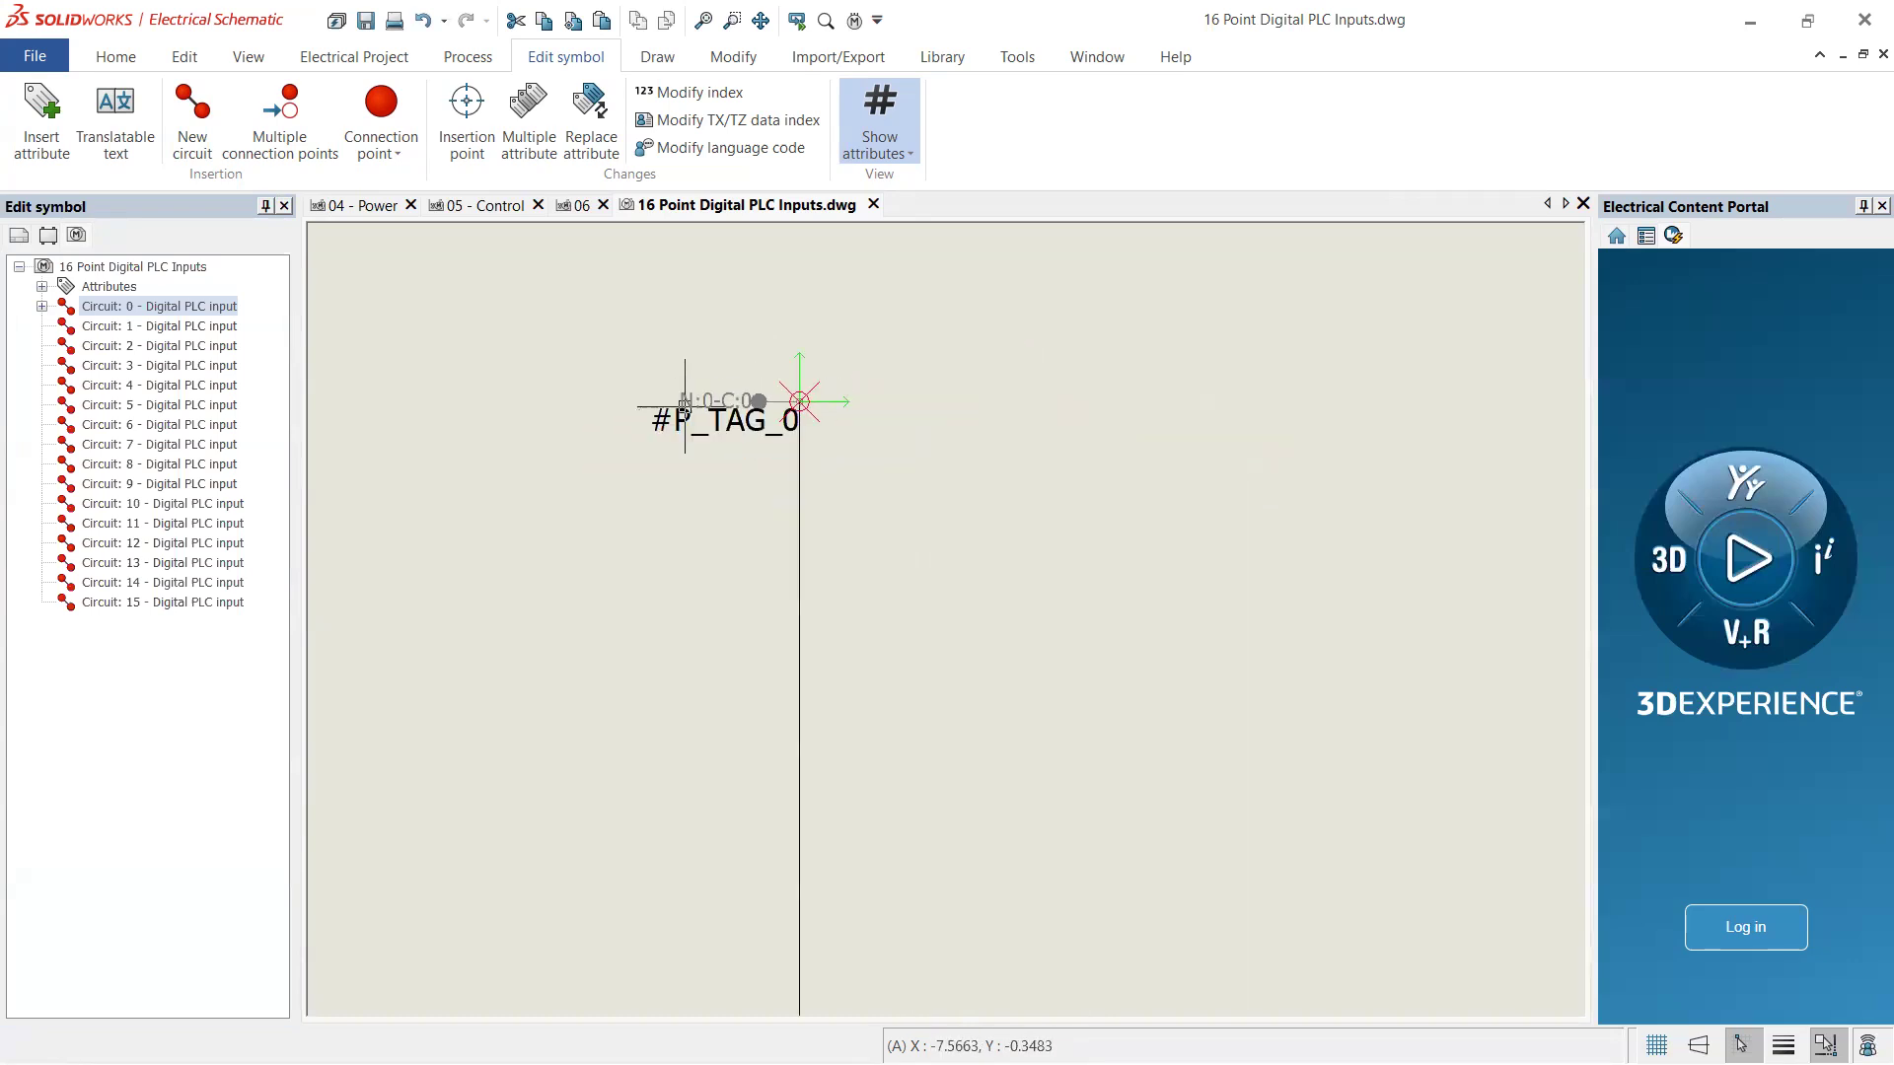
scroll(647, 466, "down", 1)
scroll(647, 466, "up", 4)
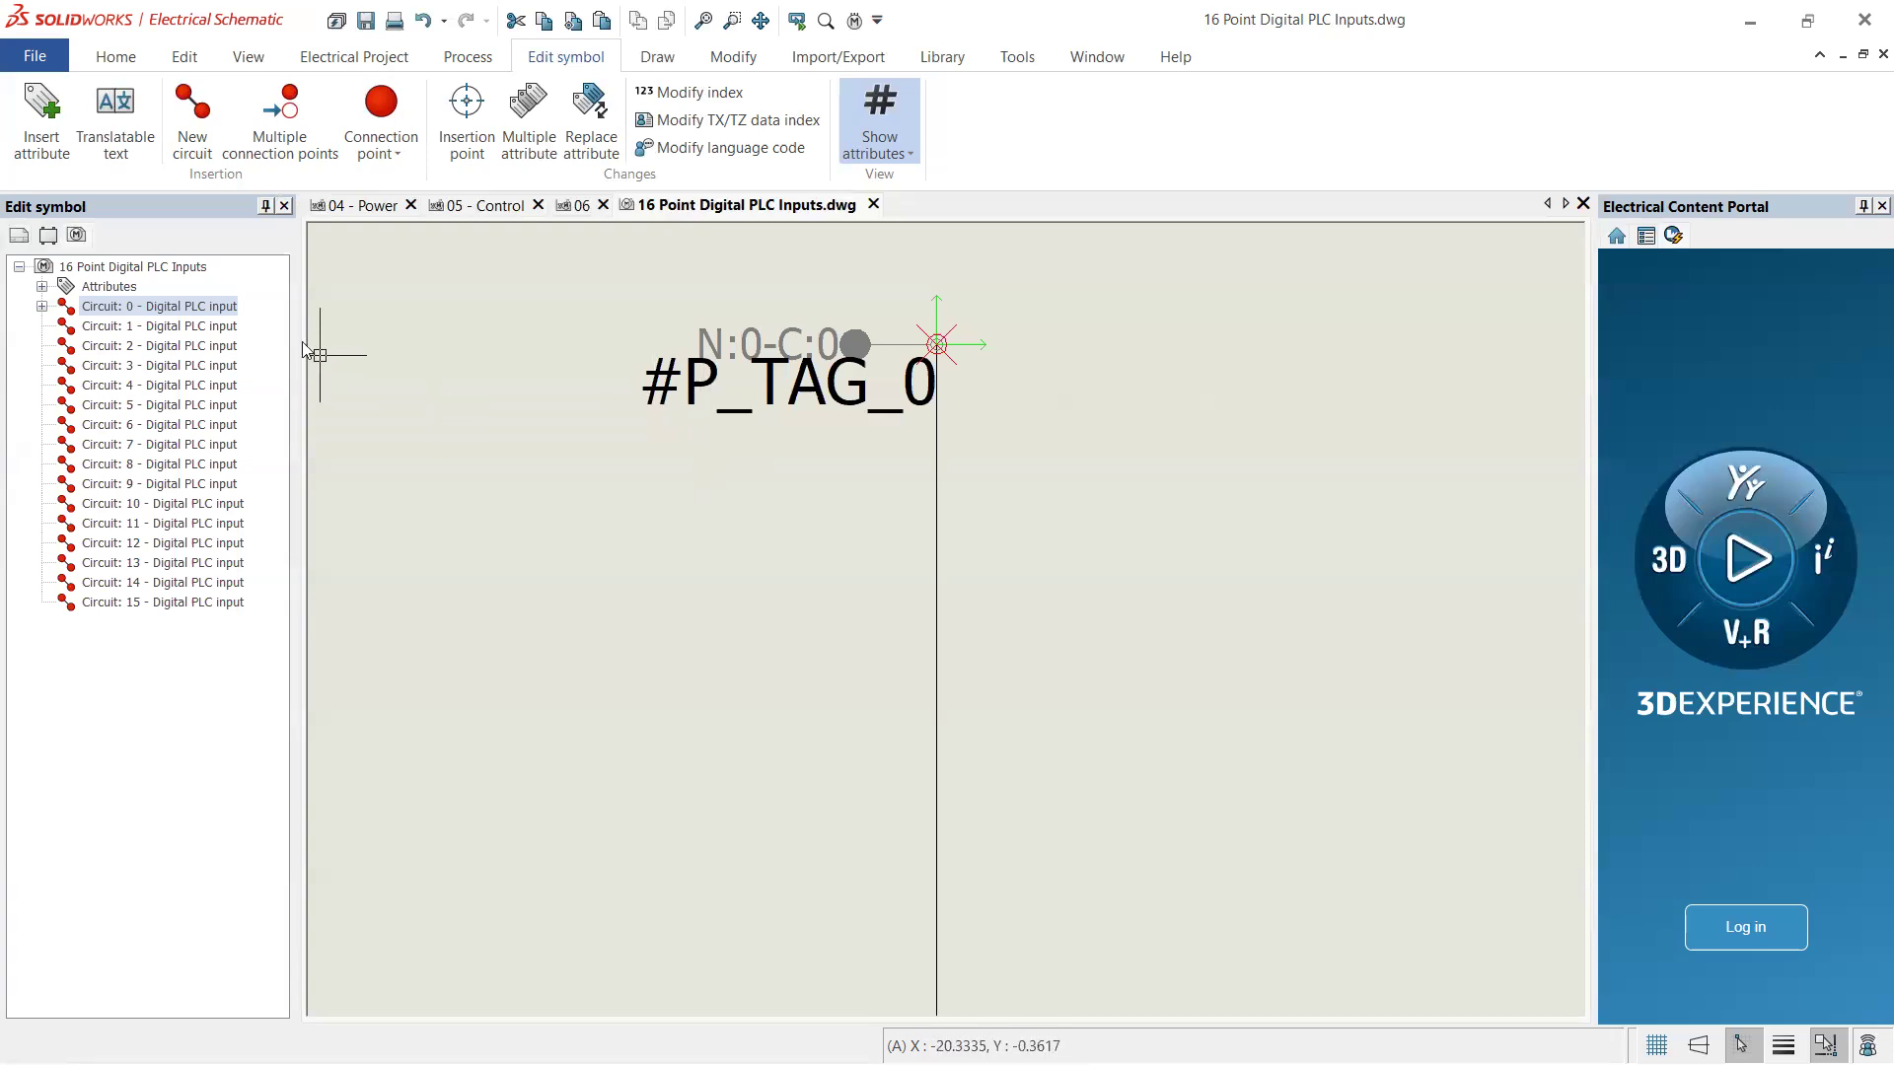
- Insert a left-facing connection point for circuit 1 on the vertical line at 0,-10
left_click(174, 323)
left_click(174, 324)
left_click(180, 307)
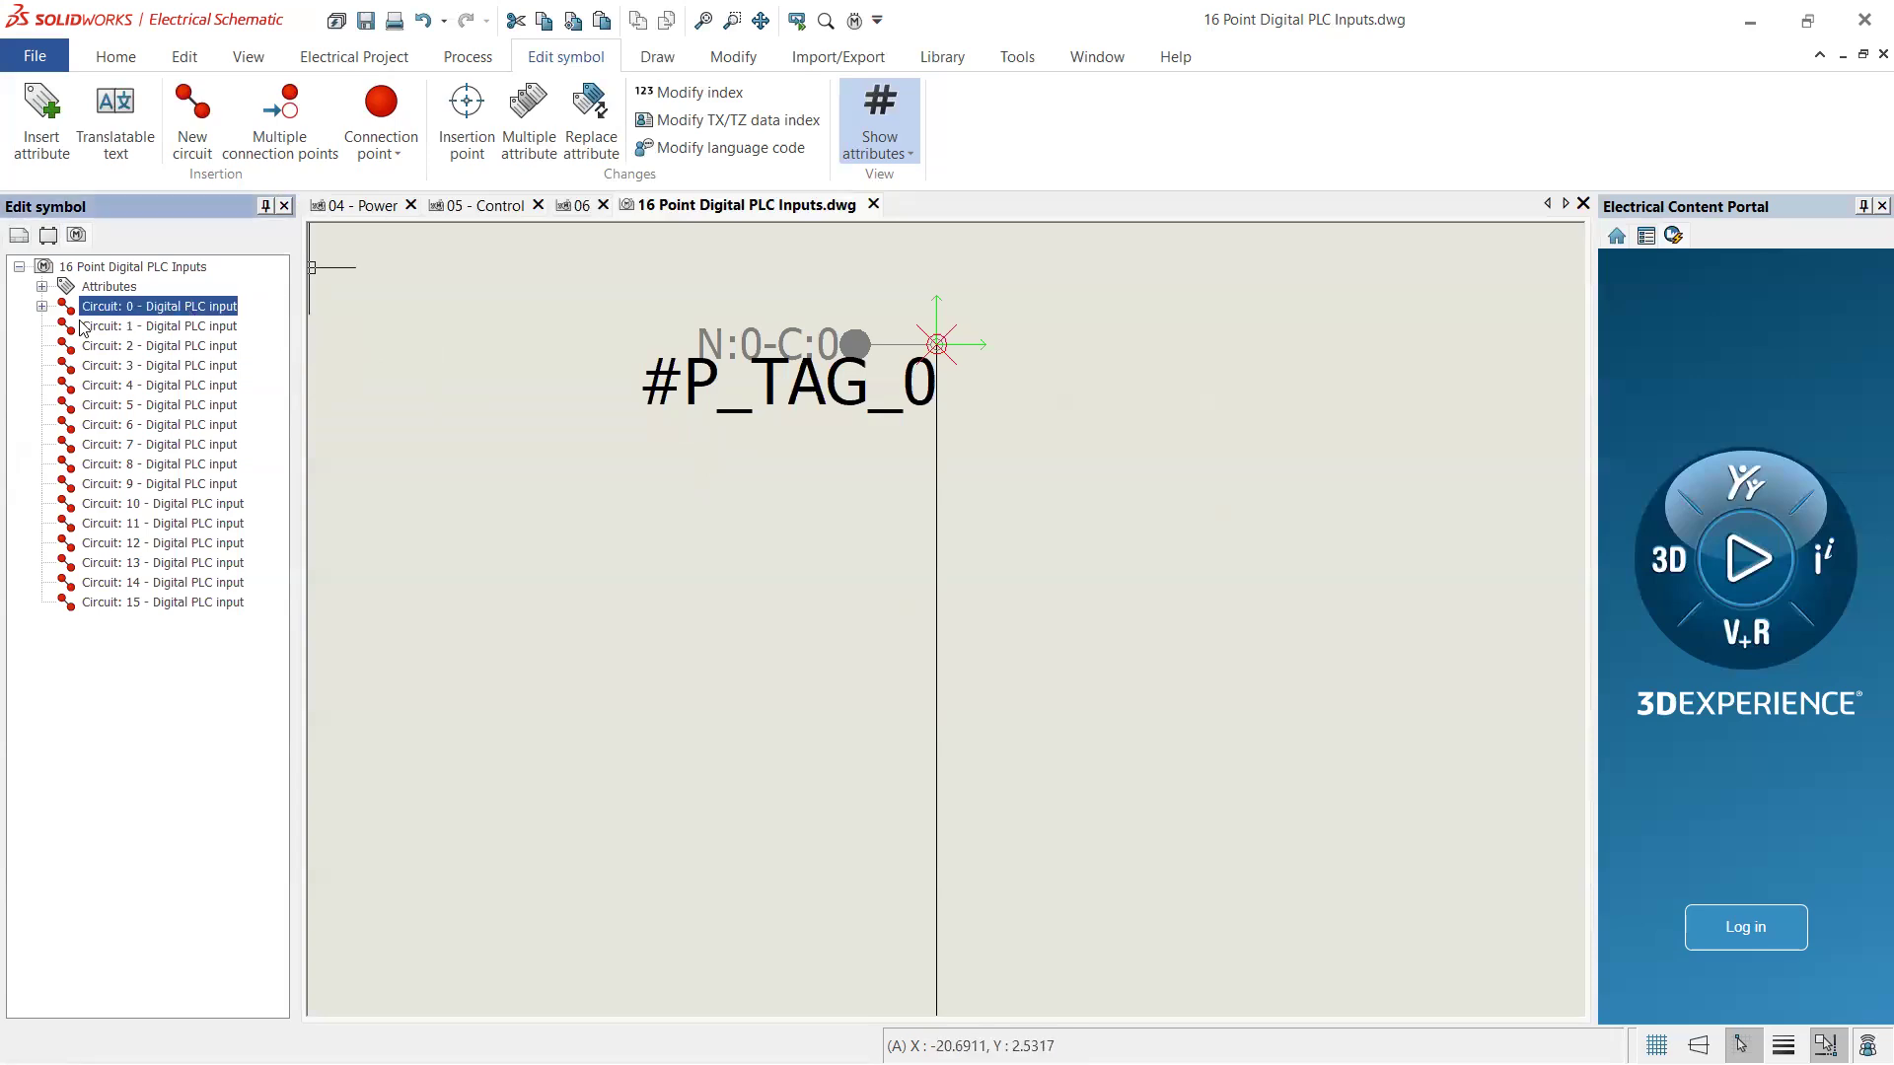
left_click(180, 330)
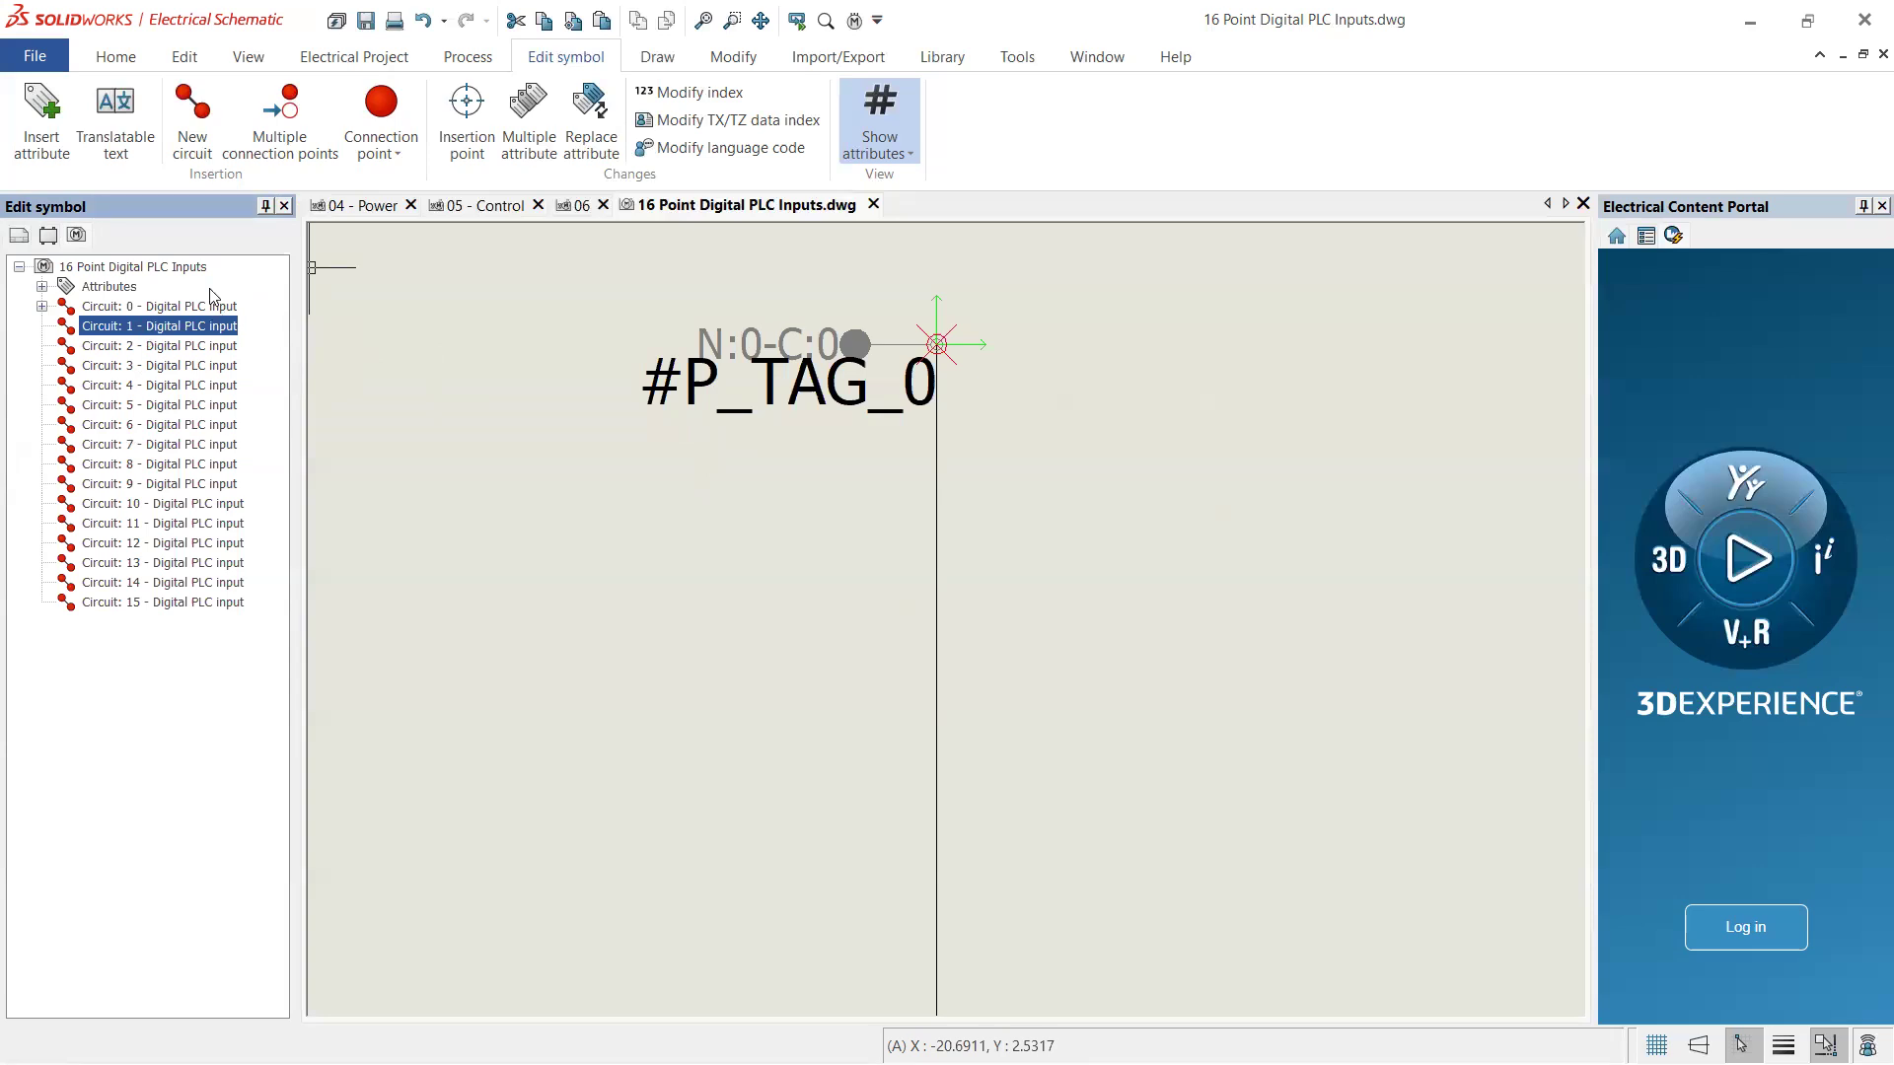
left_click(129, 308)
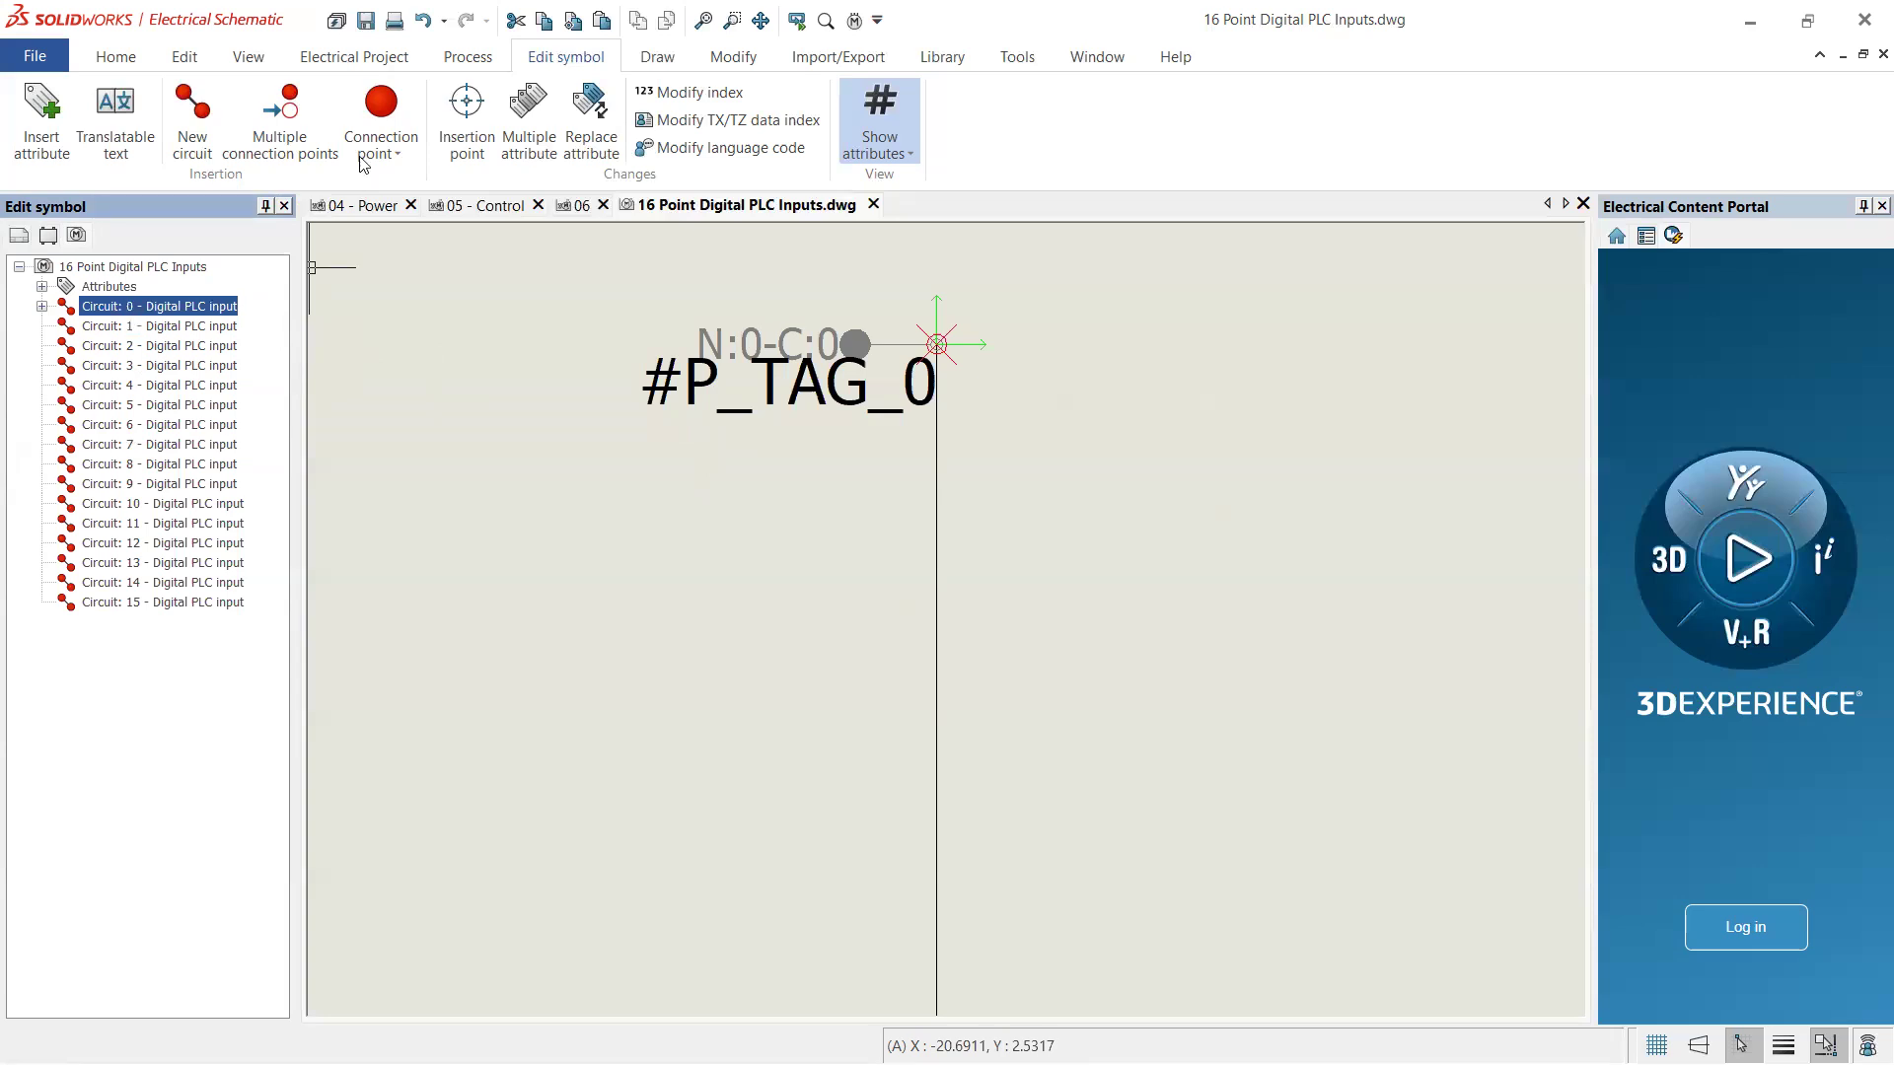
left_click(186, 326)
left_click(379, 120)
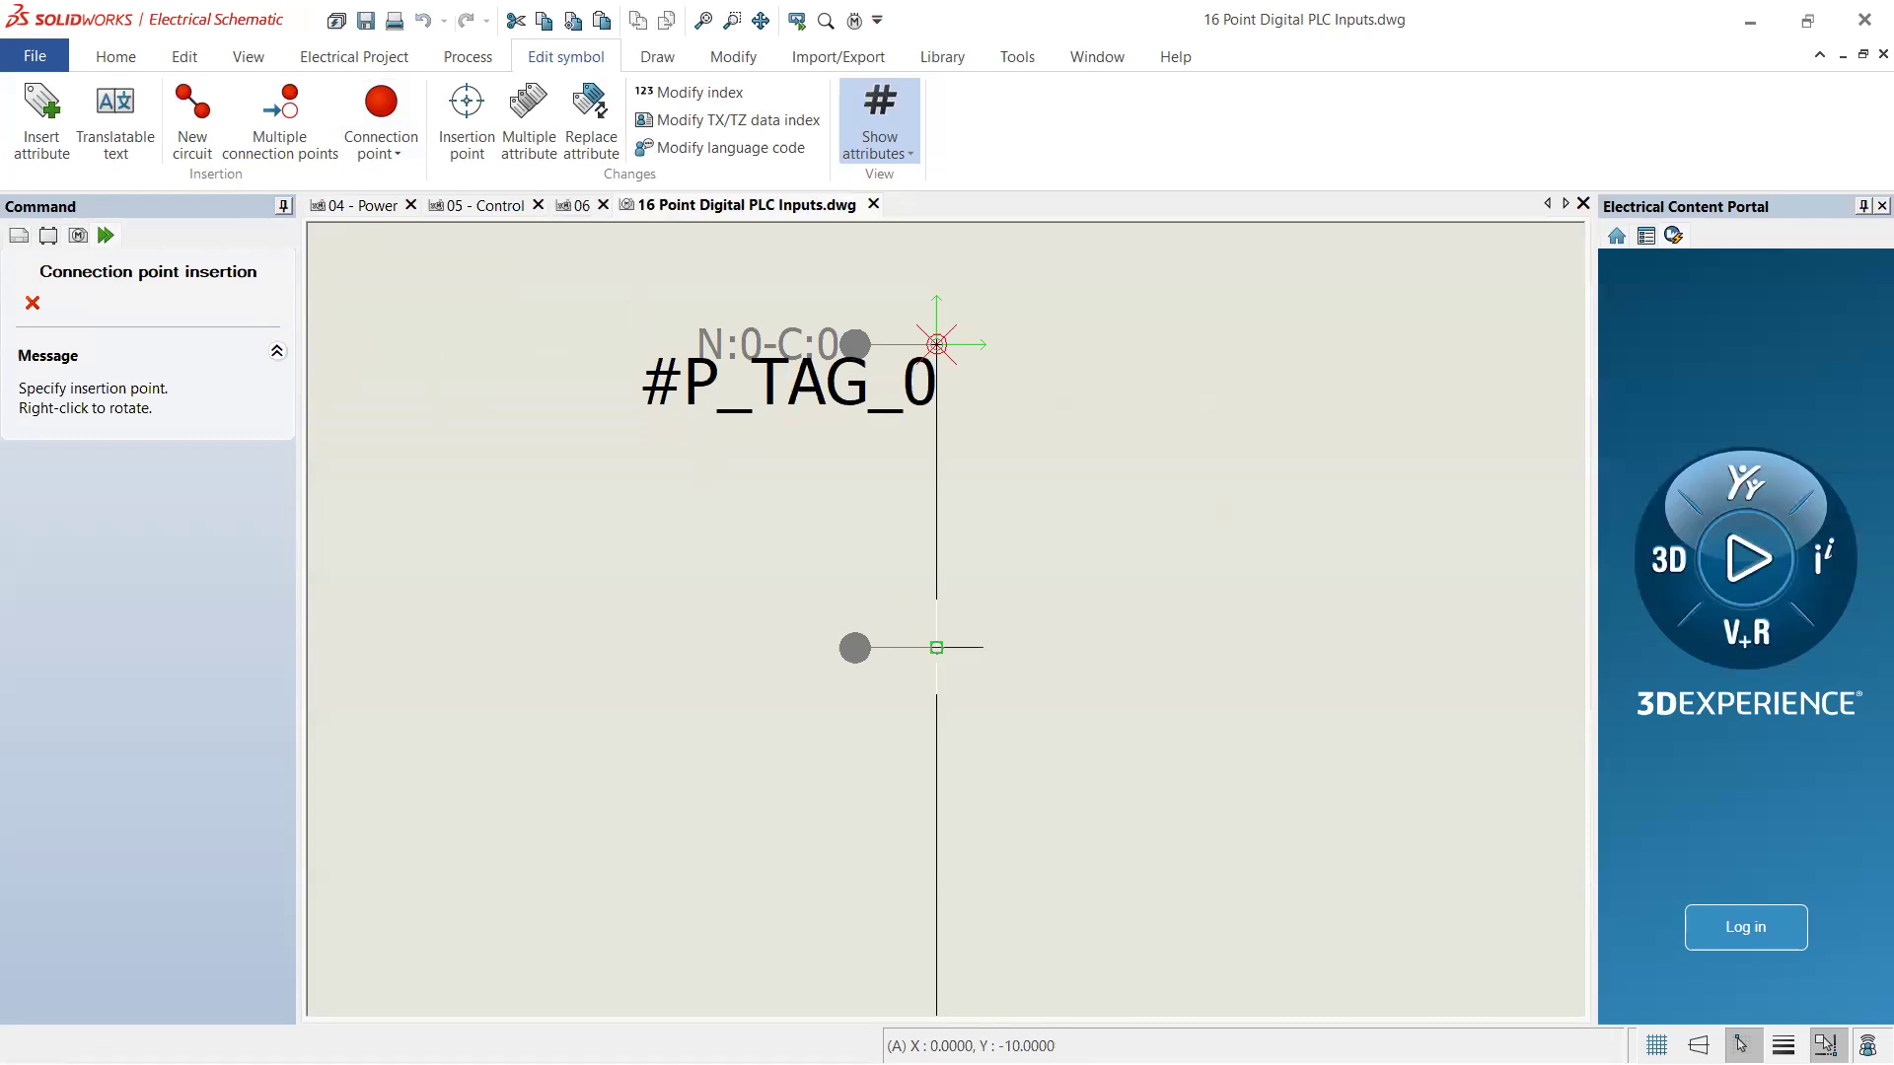
left_click(937, 648)
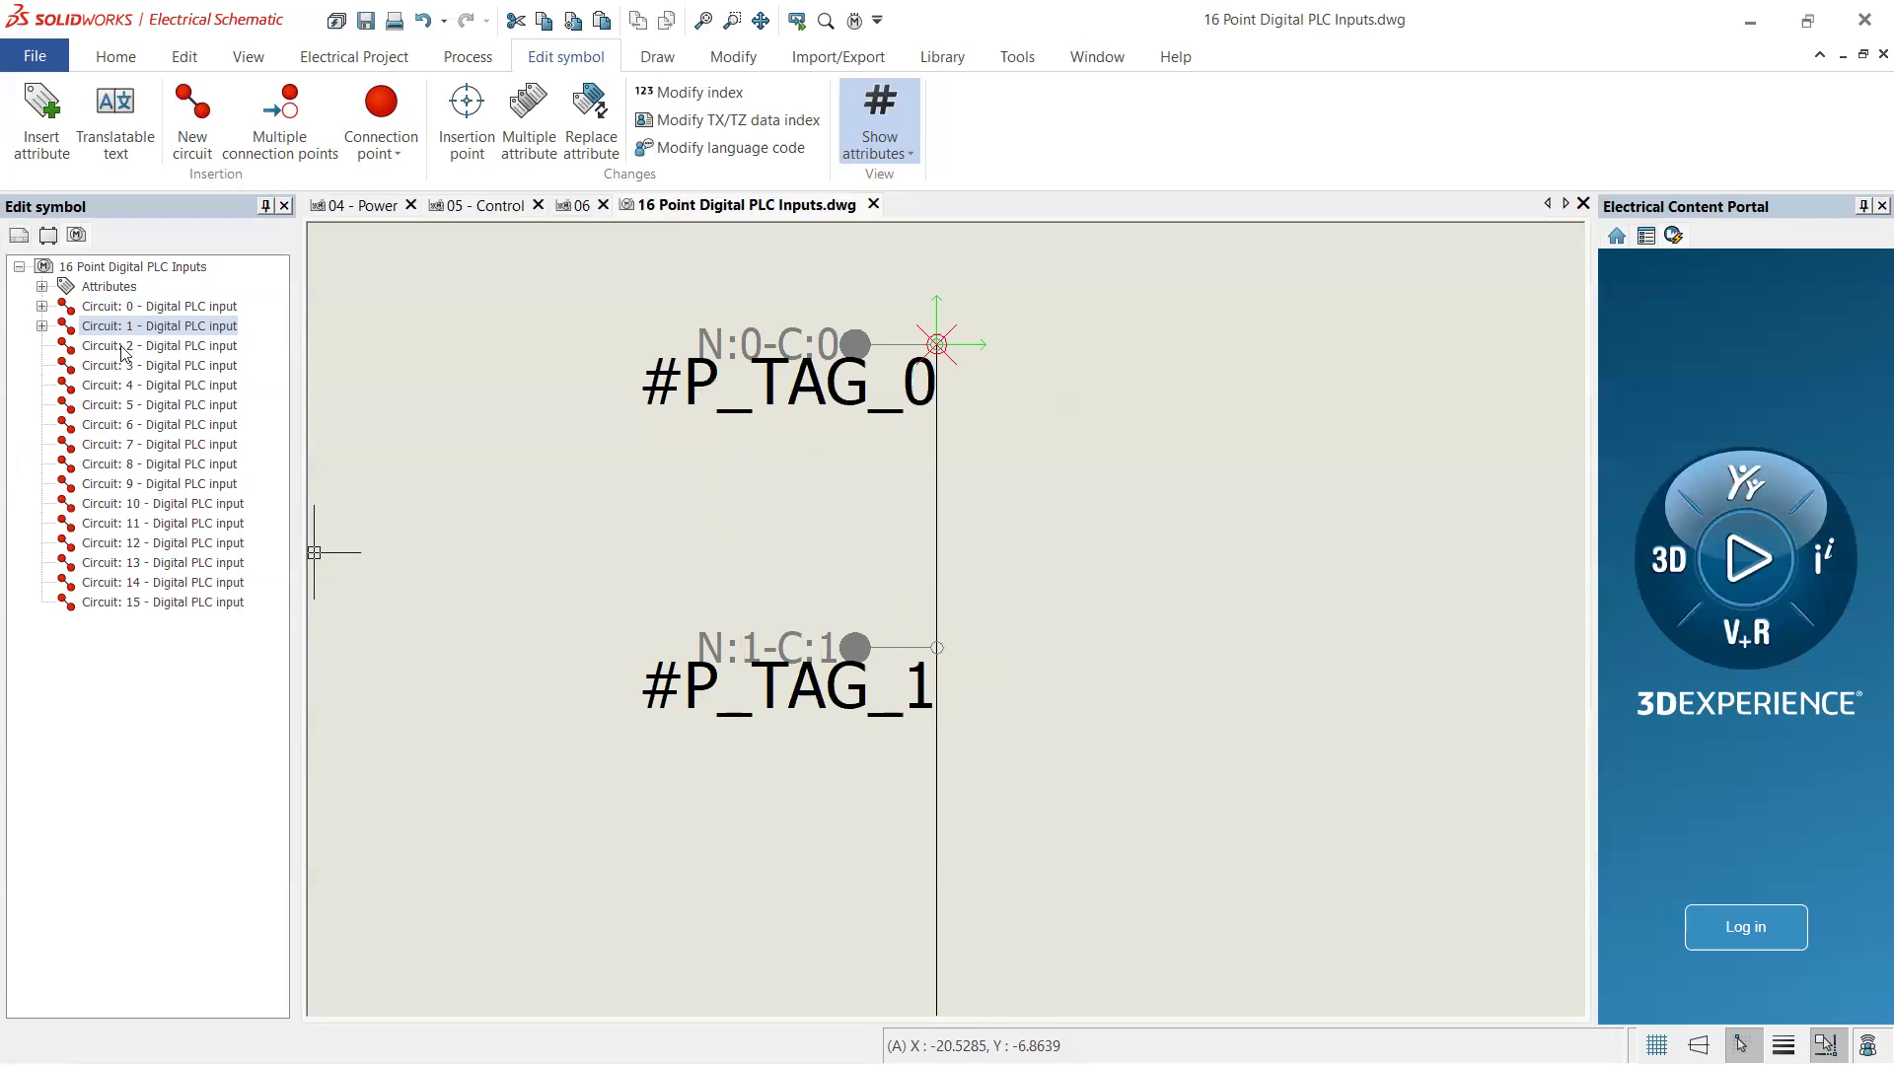
- Insert another connection point on circuit 1 at the next segment joint down the vertical line, and expand circuit 1 to list its points
left_click(381, 107)
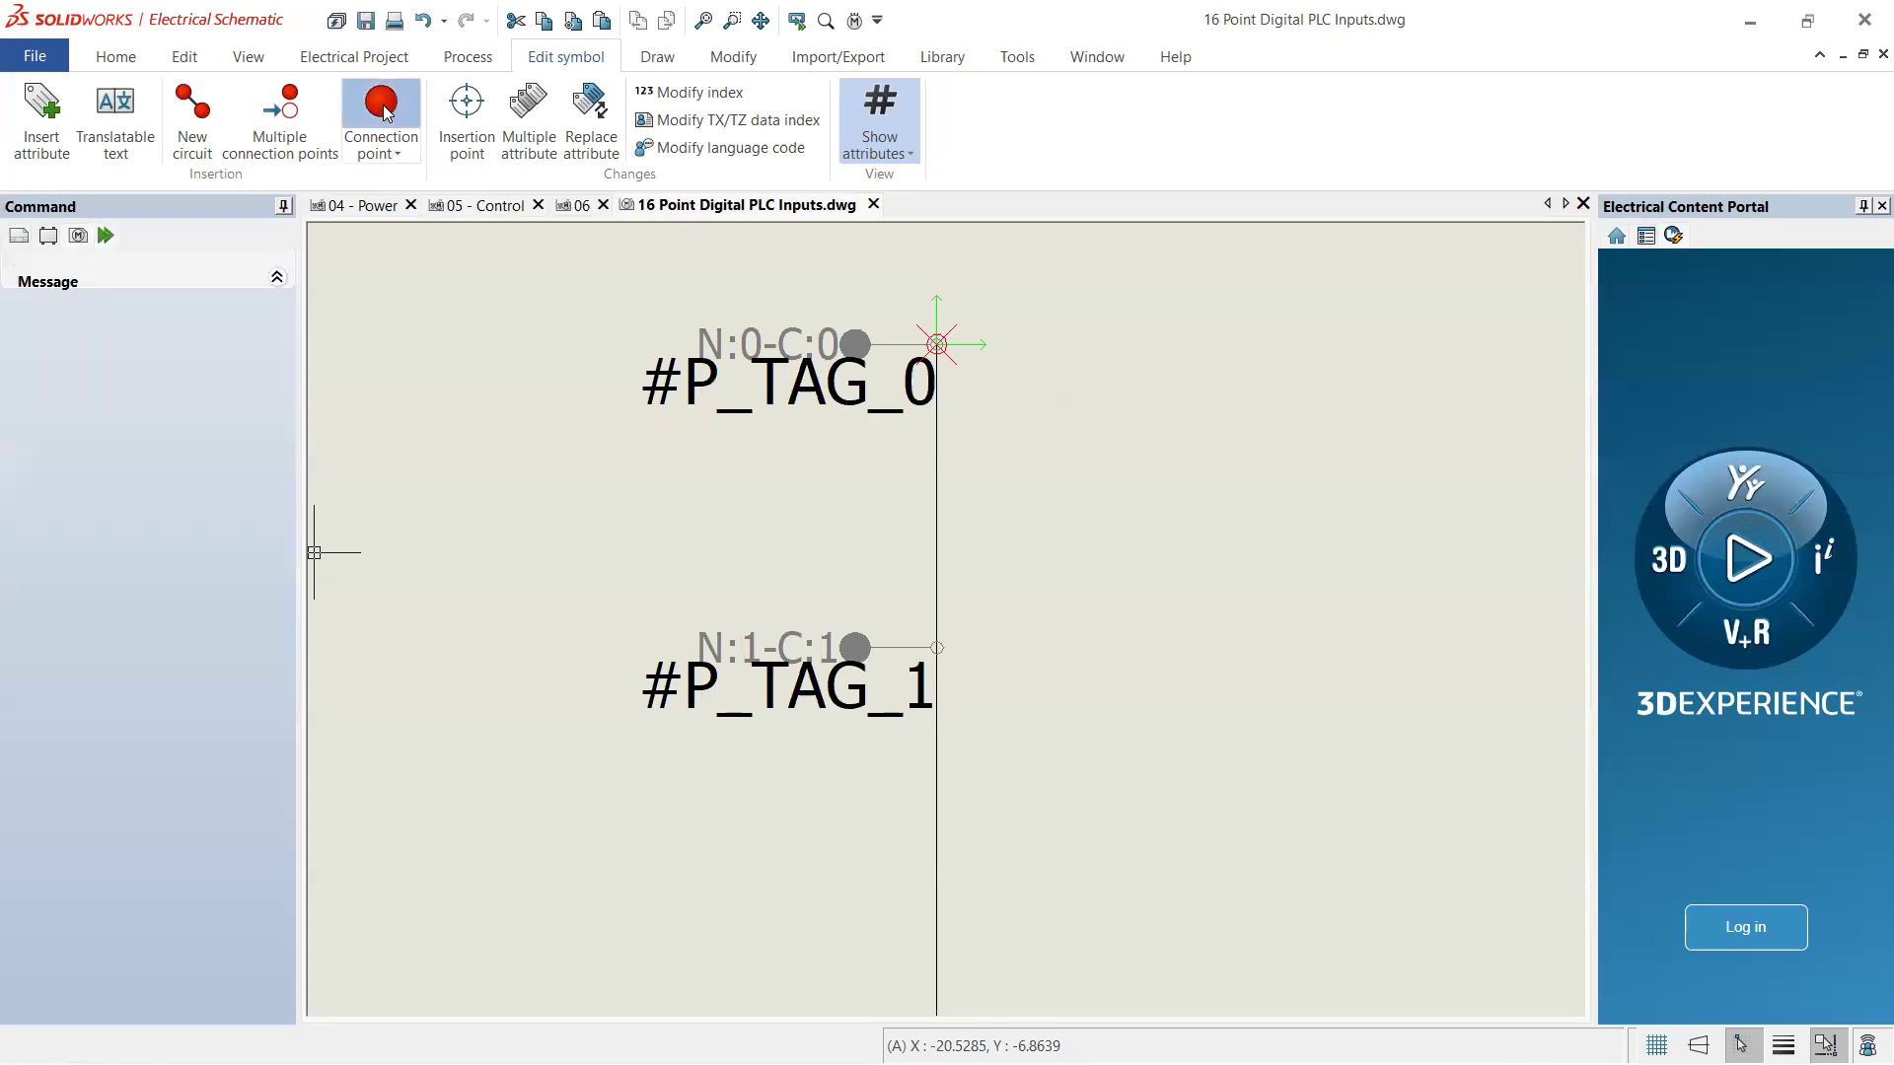
left_click(937, 951)
left_click(43, 326)
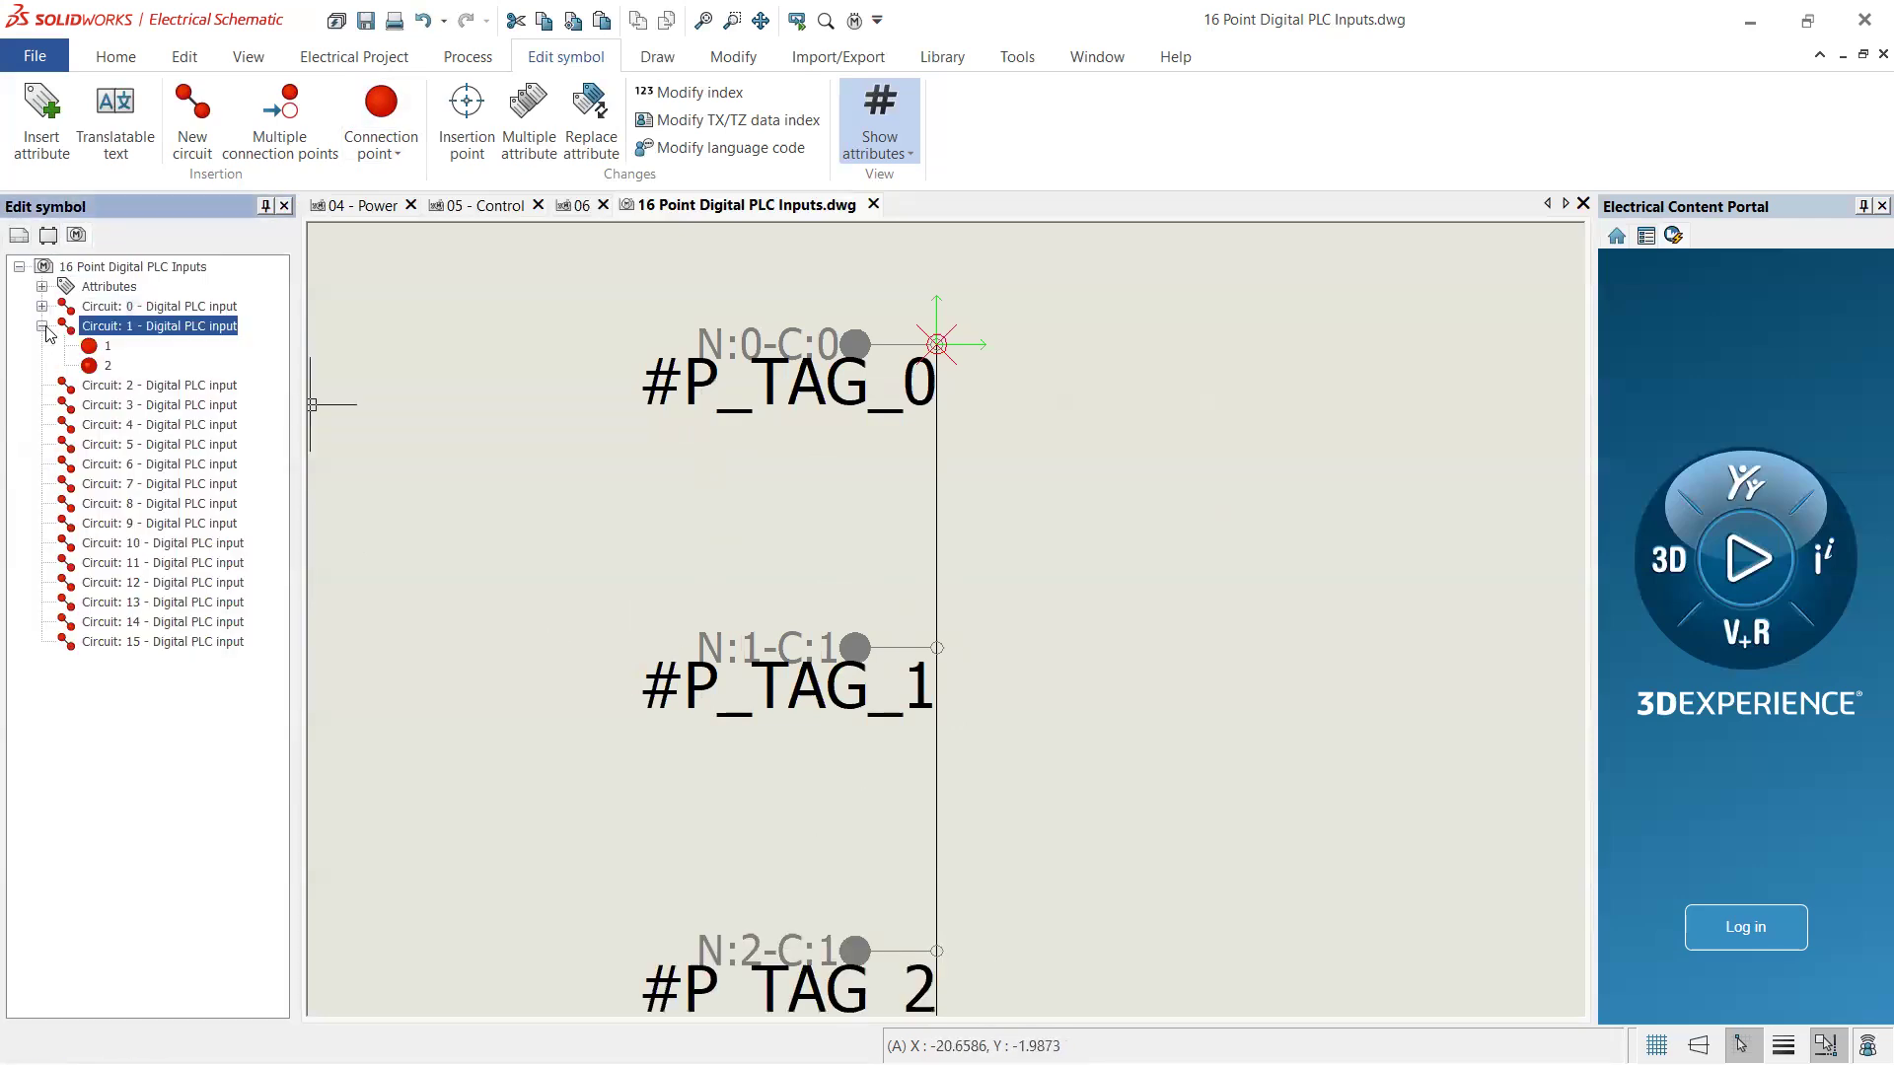
- Delete the extra second connection point from circuit 1 and collapse the circuit
left_click(91, 367)
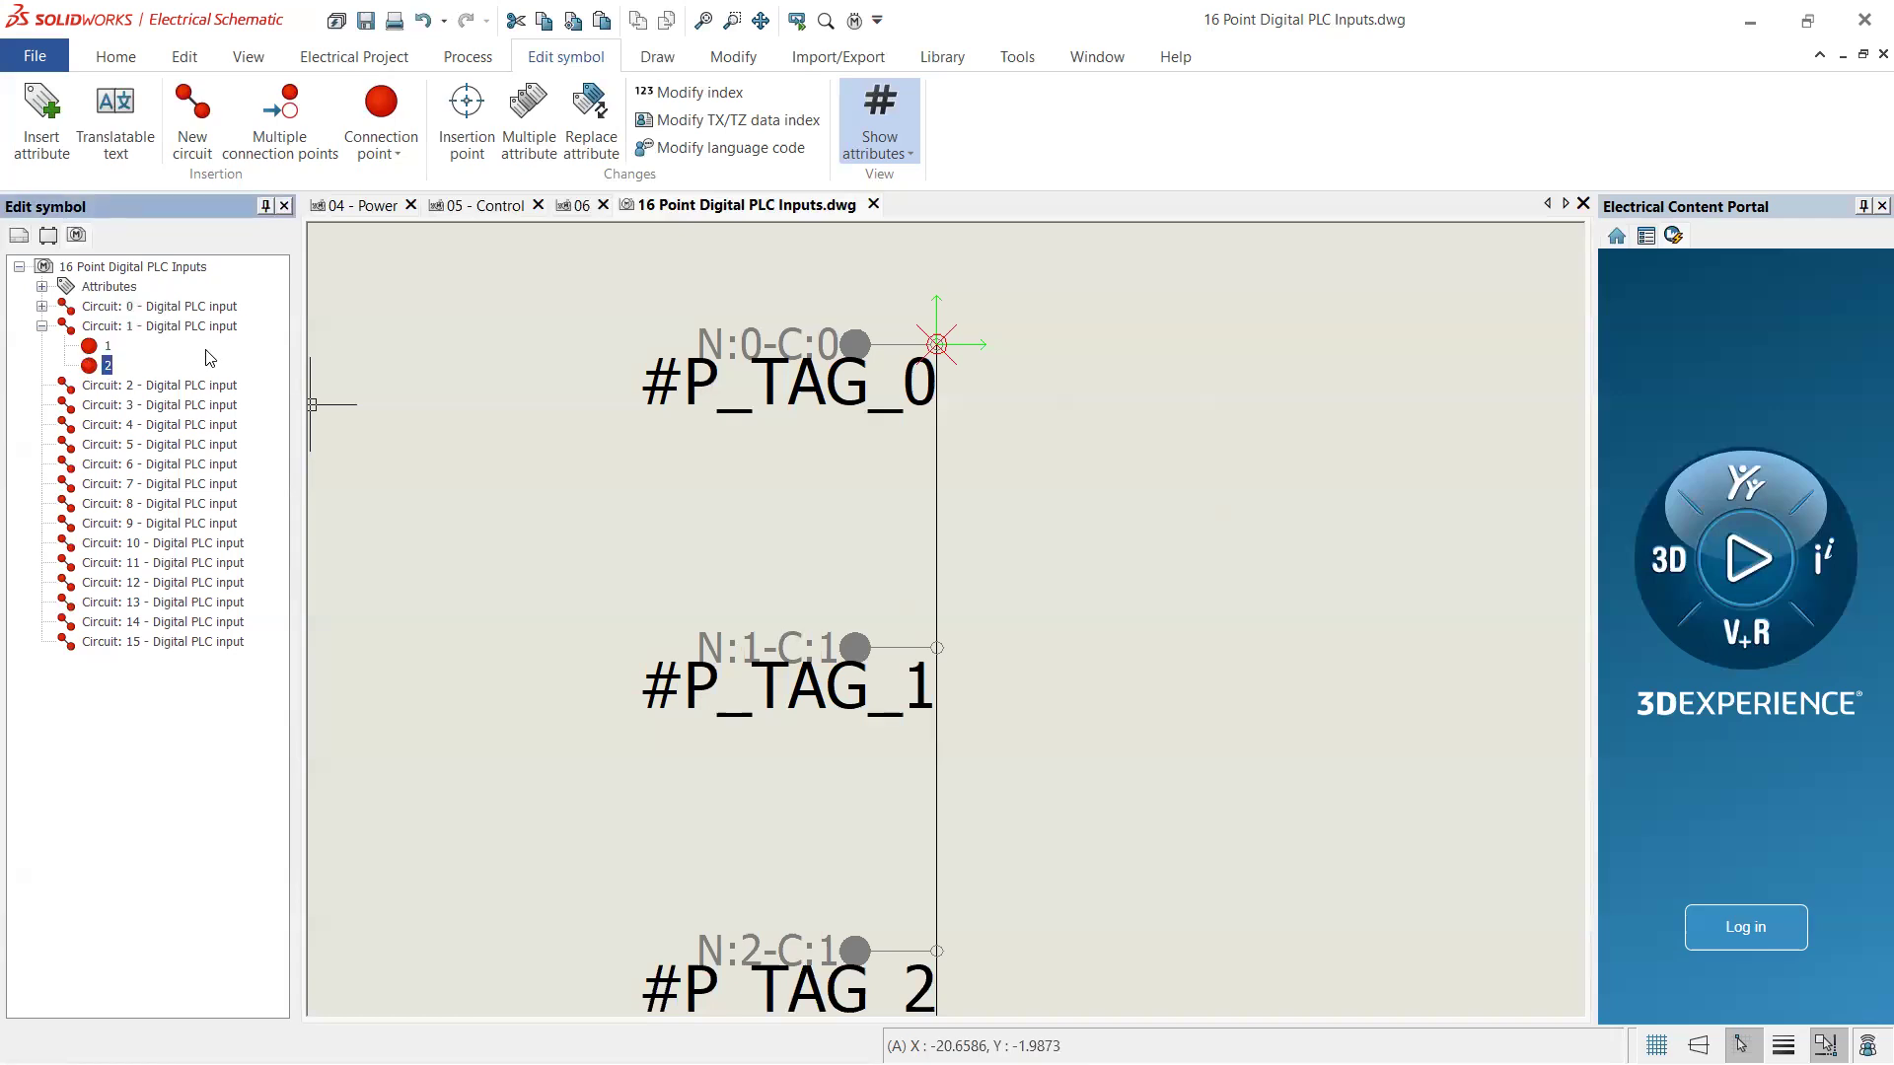
key("Delete")
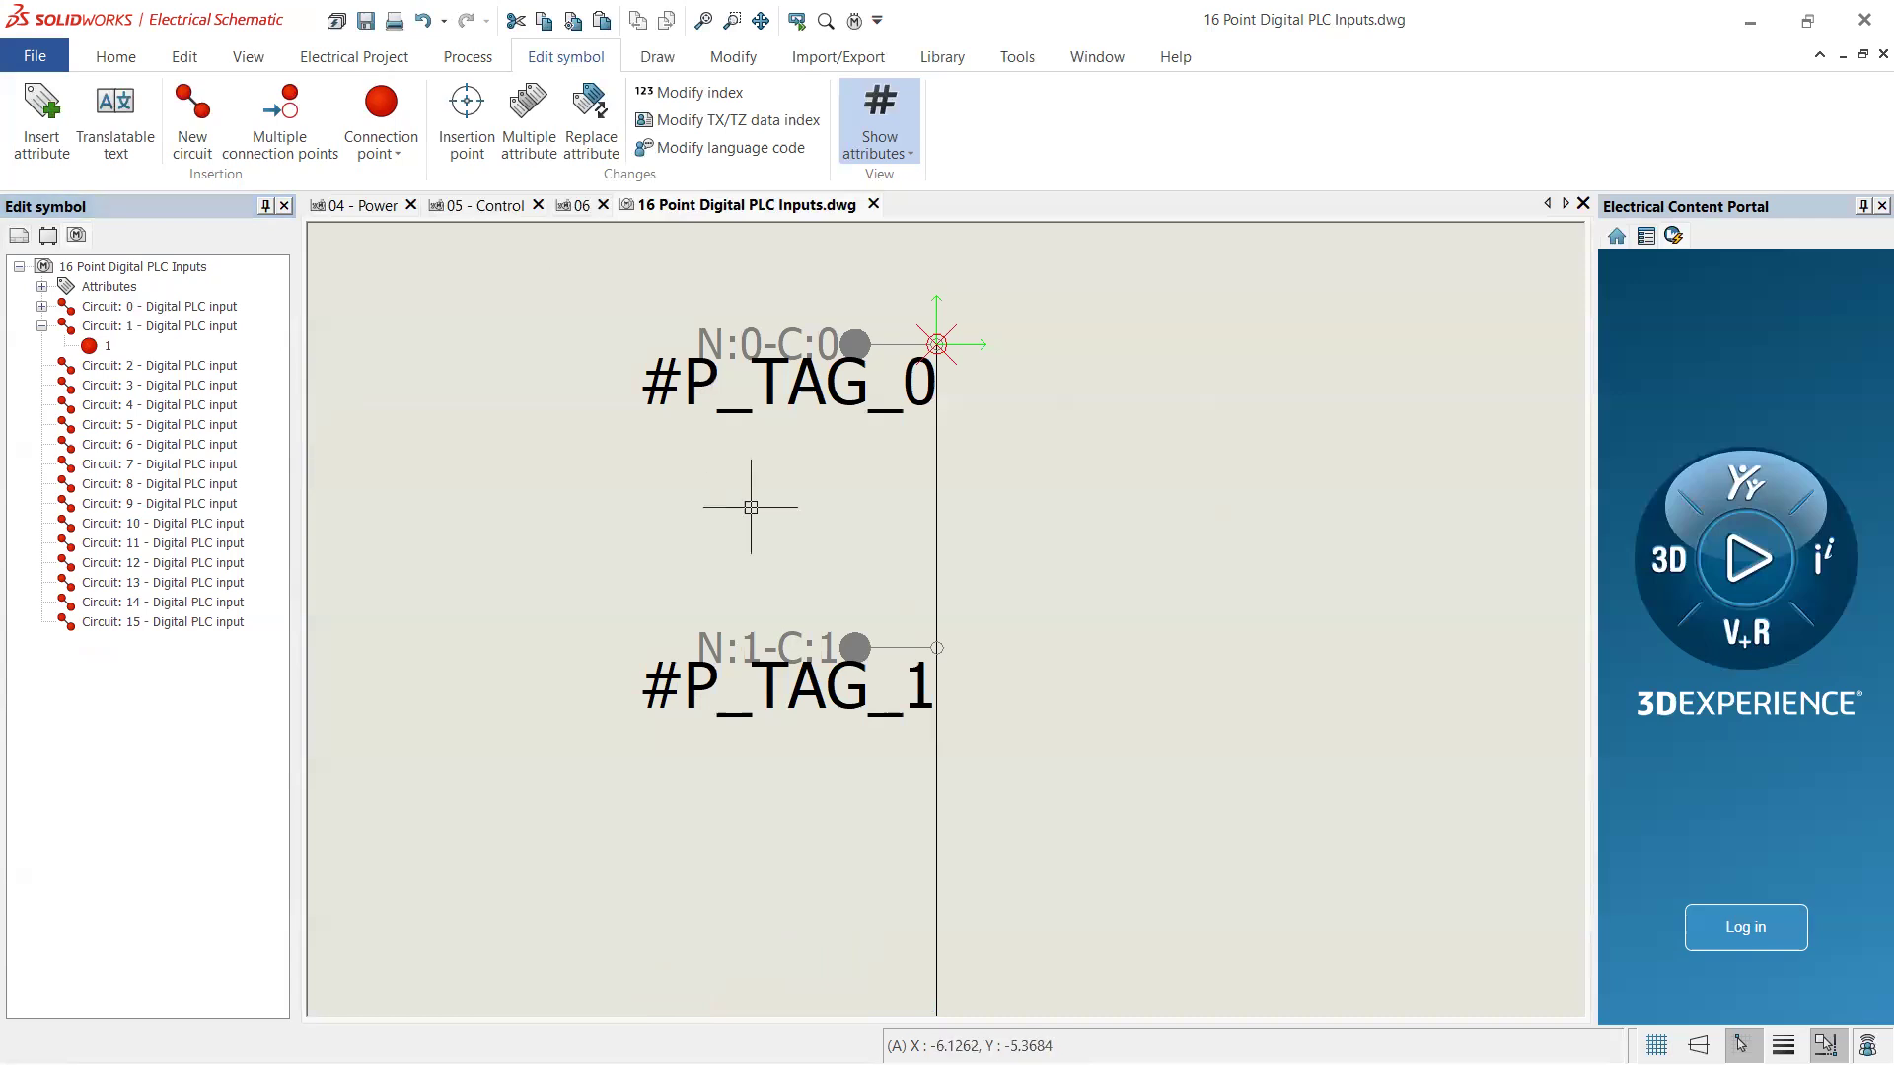
left_click(42, 327)
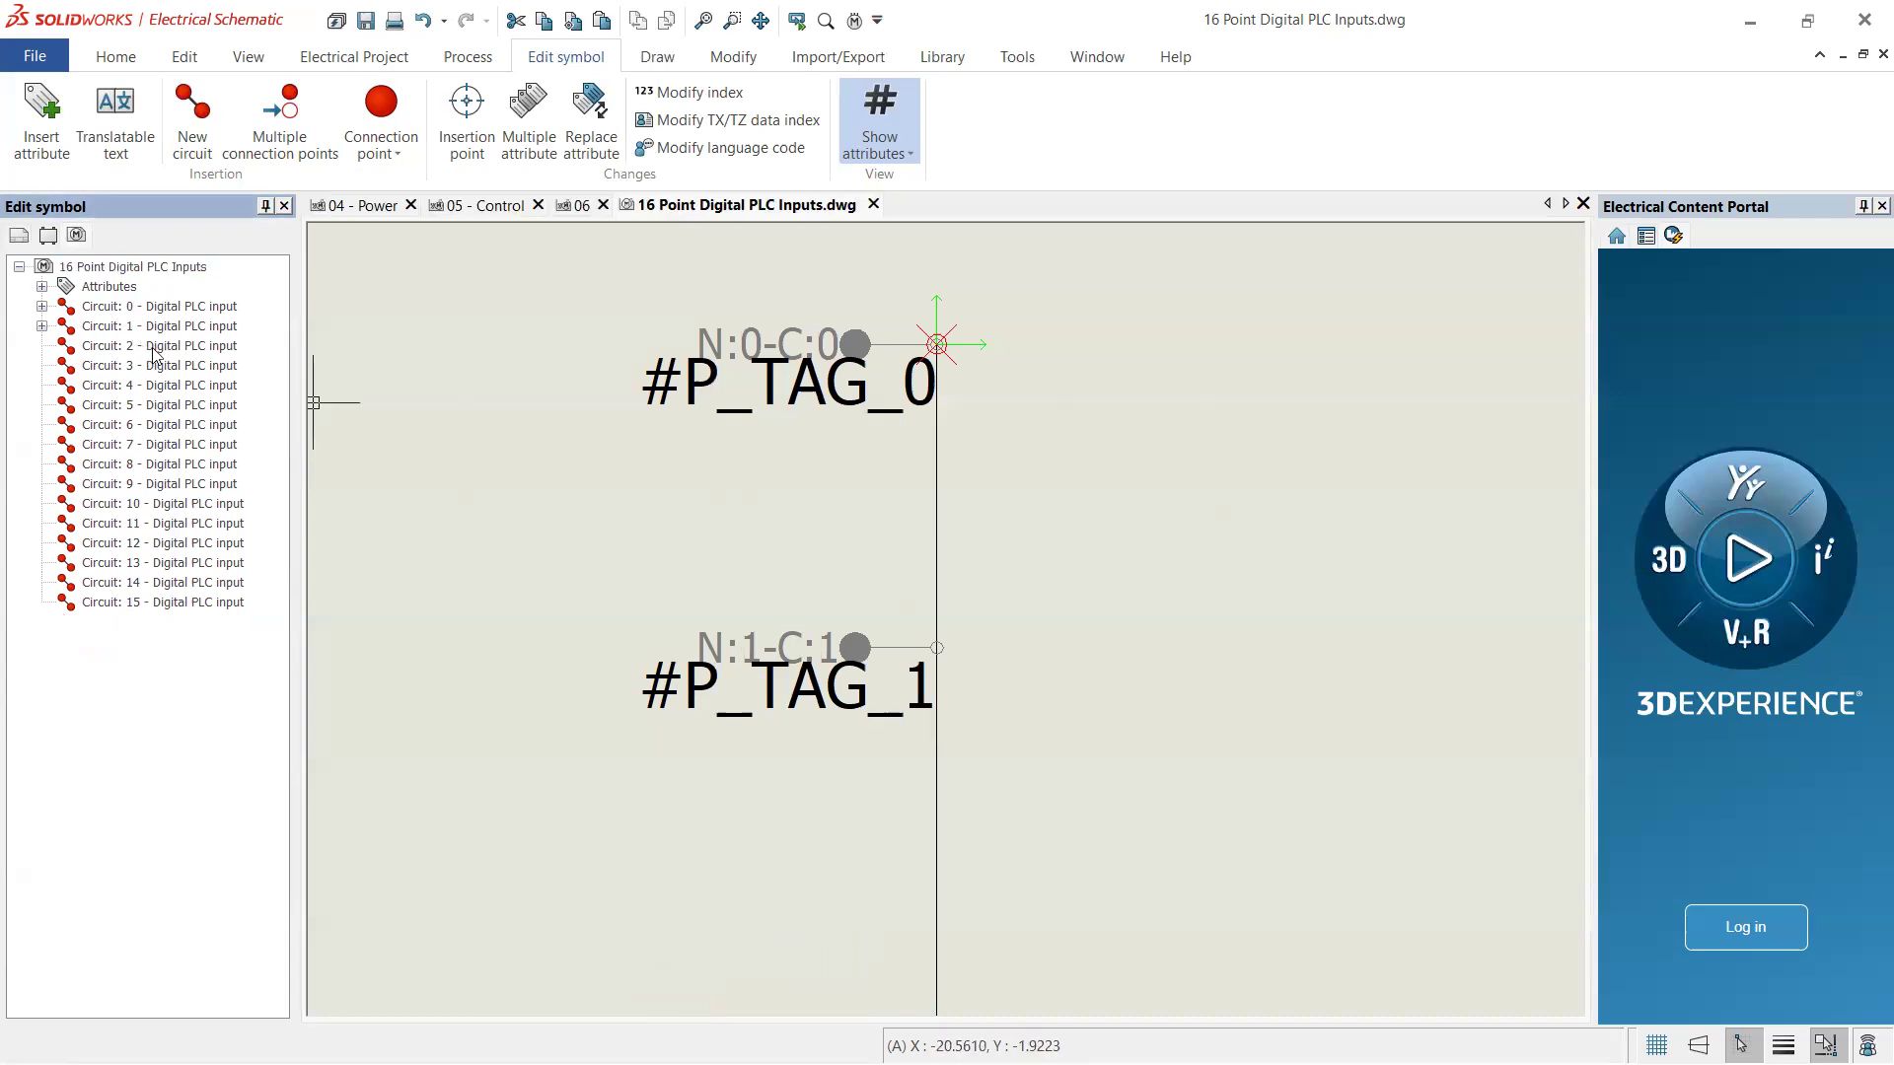
- Insert a left-facing connection point for circuit 2 on the vertical line at 0,-20
left_click(158, 345)
scroll(750, 484, "up", 2)
scroll(664, 706, "down", 2)
scroll(696, 673, "up", 2)
scroll(695, 674, "up", 1)
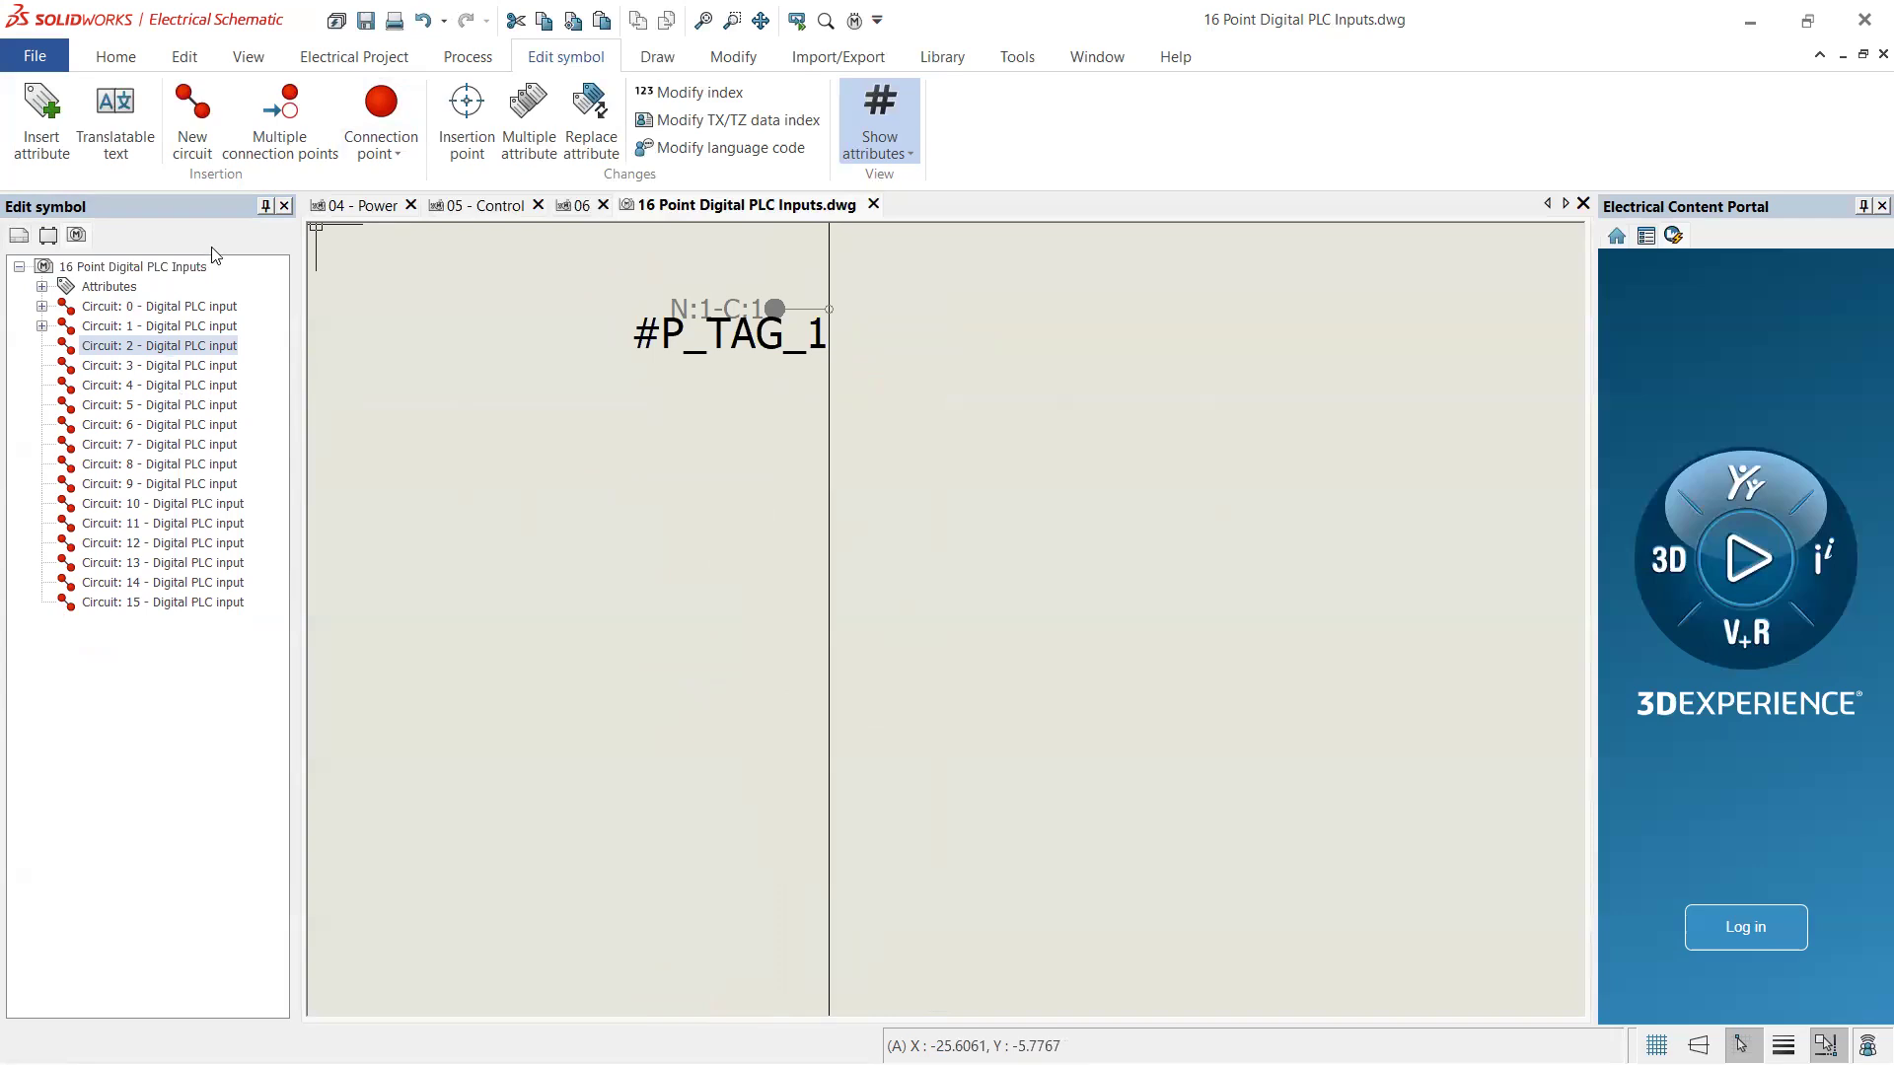
left_click(406, 128)
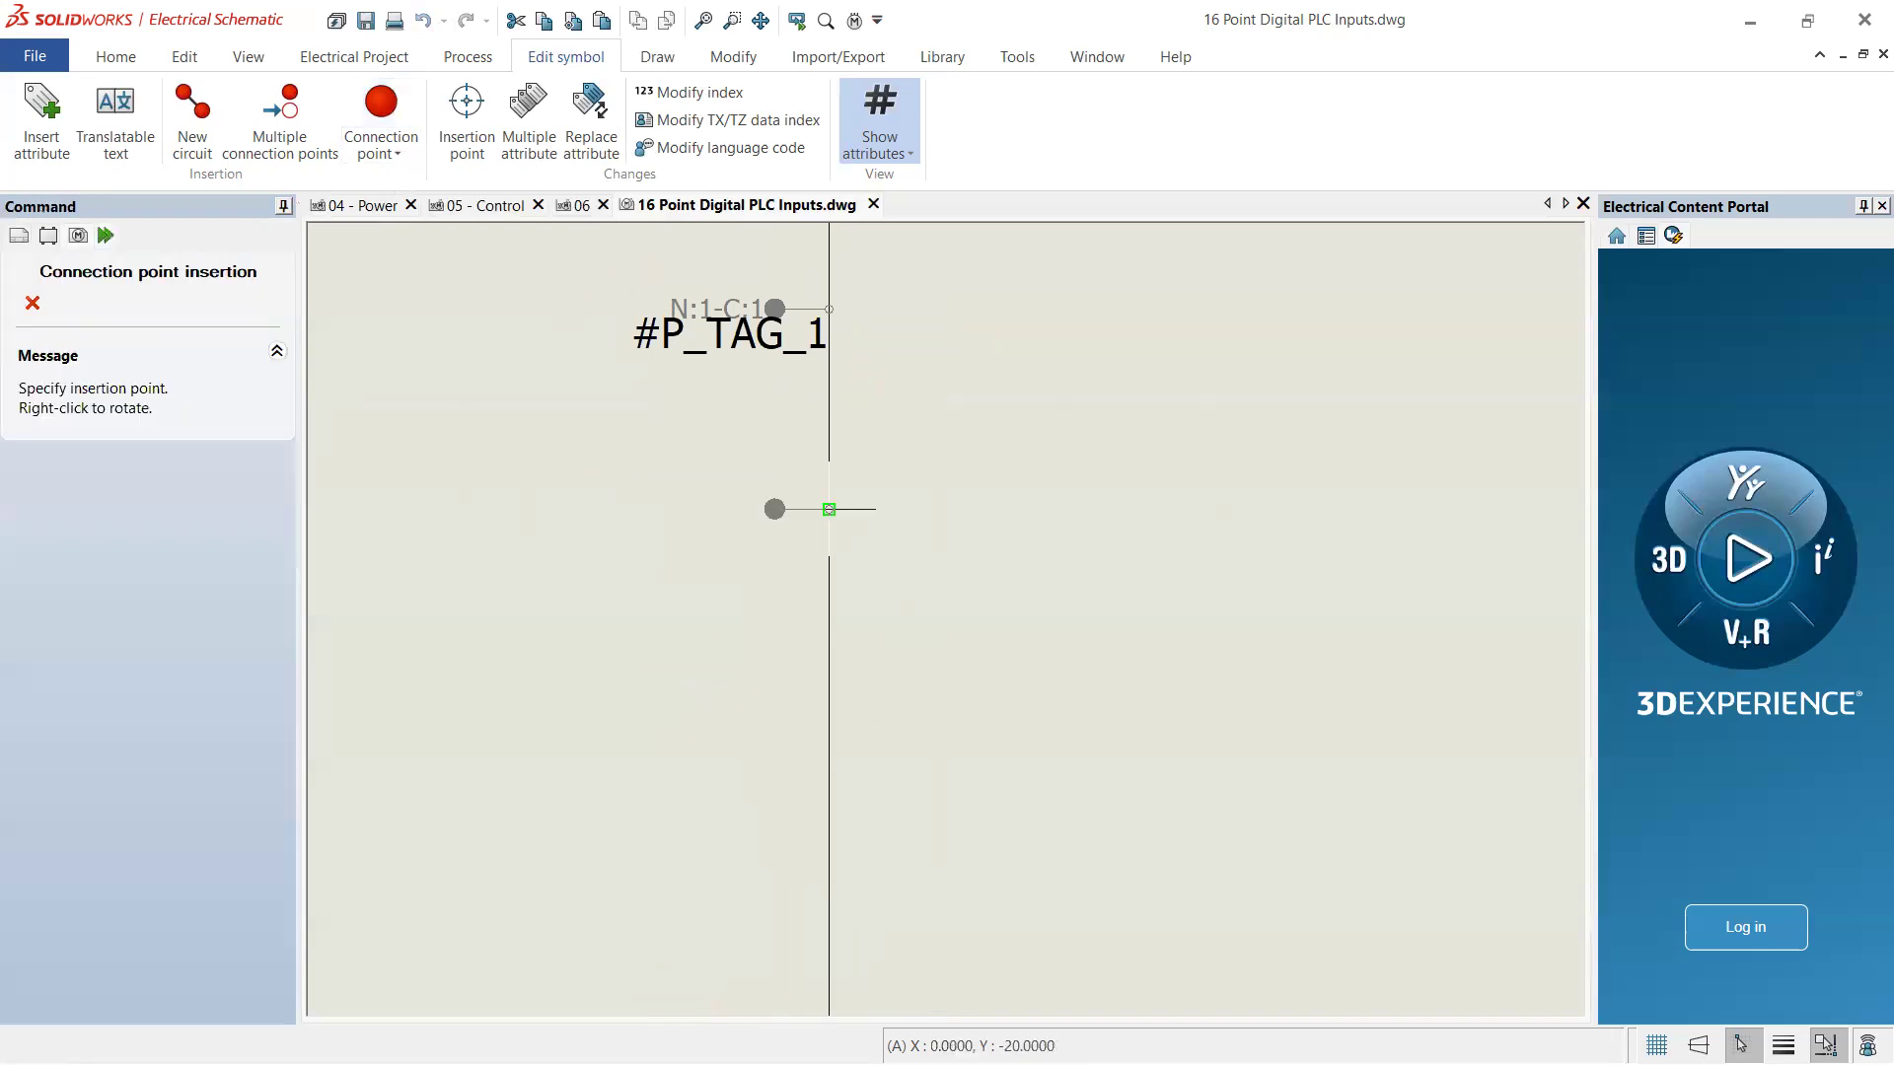
left_click(829, 509)
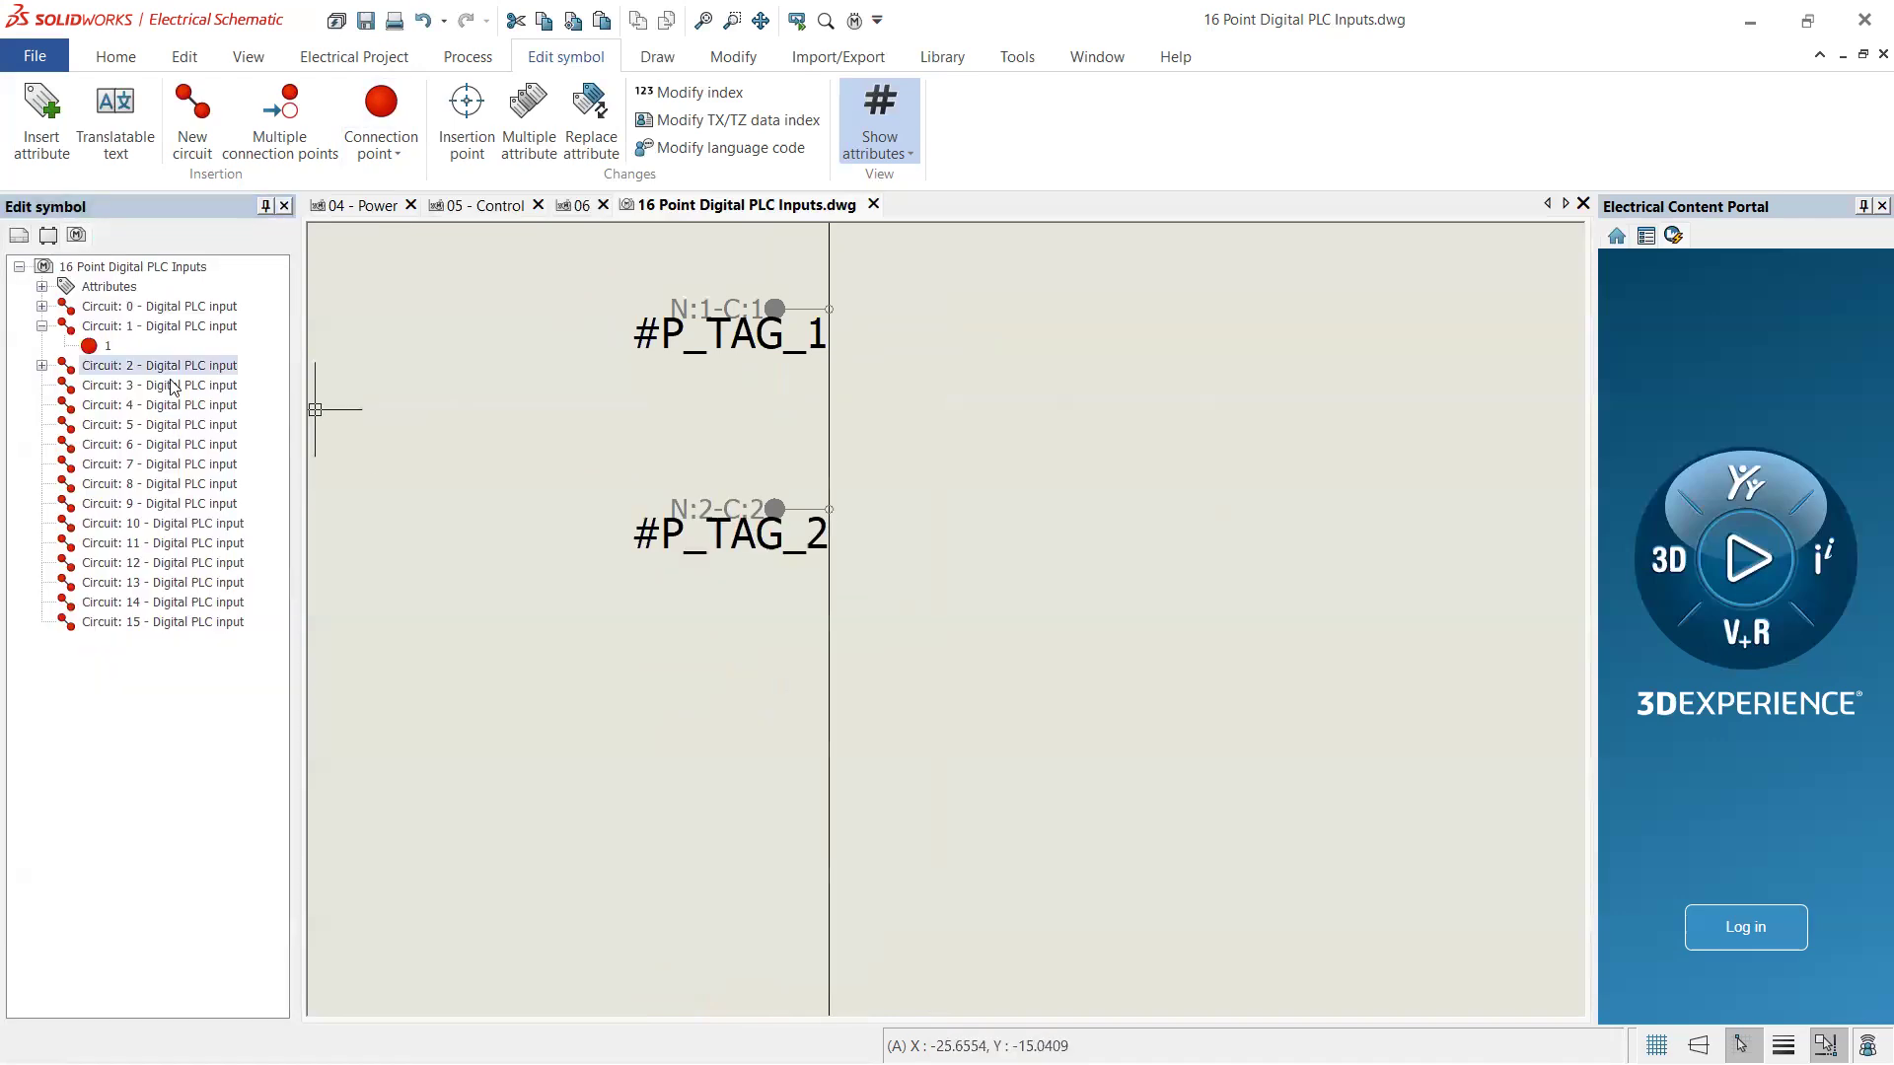
- Insert left-facing connection points for circuit 3 at 0,-30 and for circuit 4 at the next segment joint down the vertical line
left_click(381, 109)
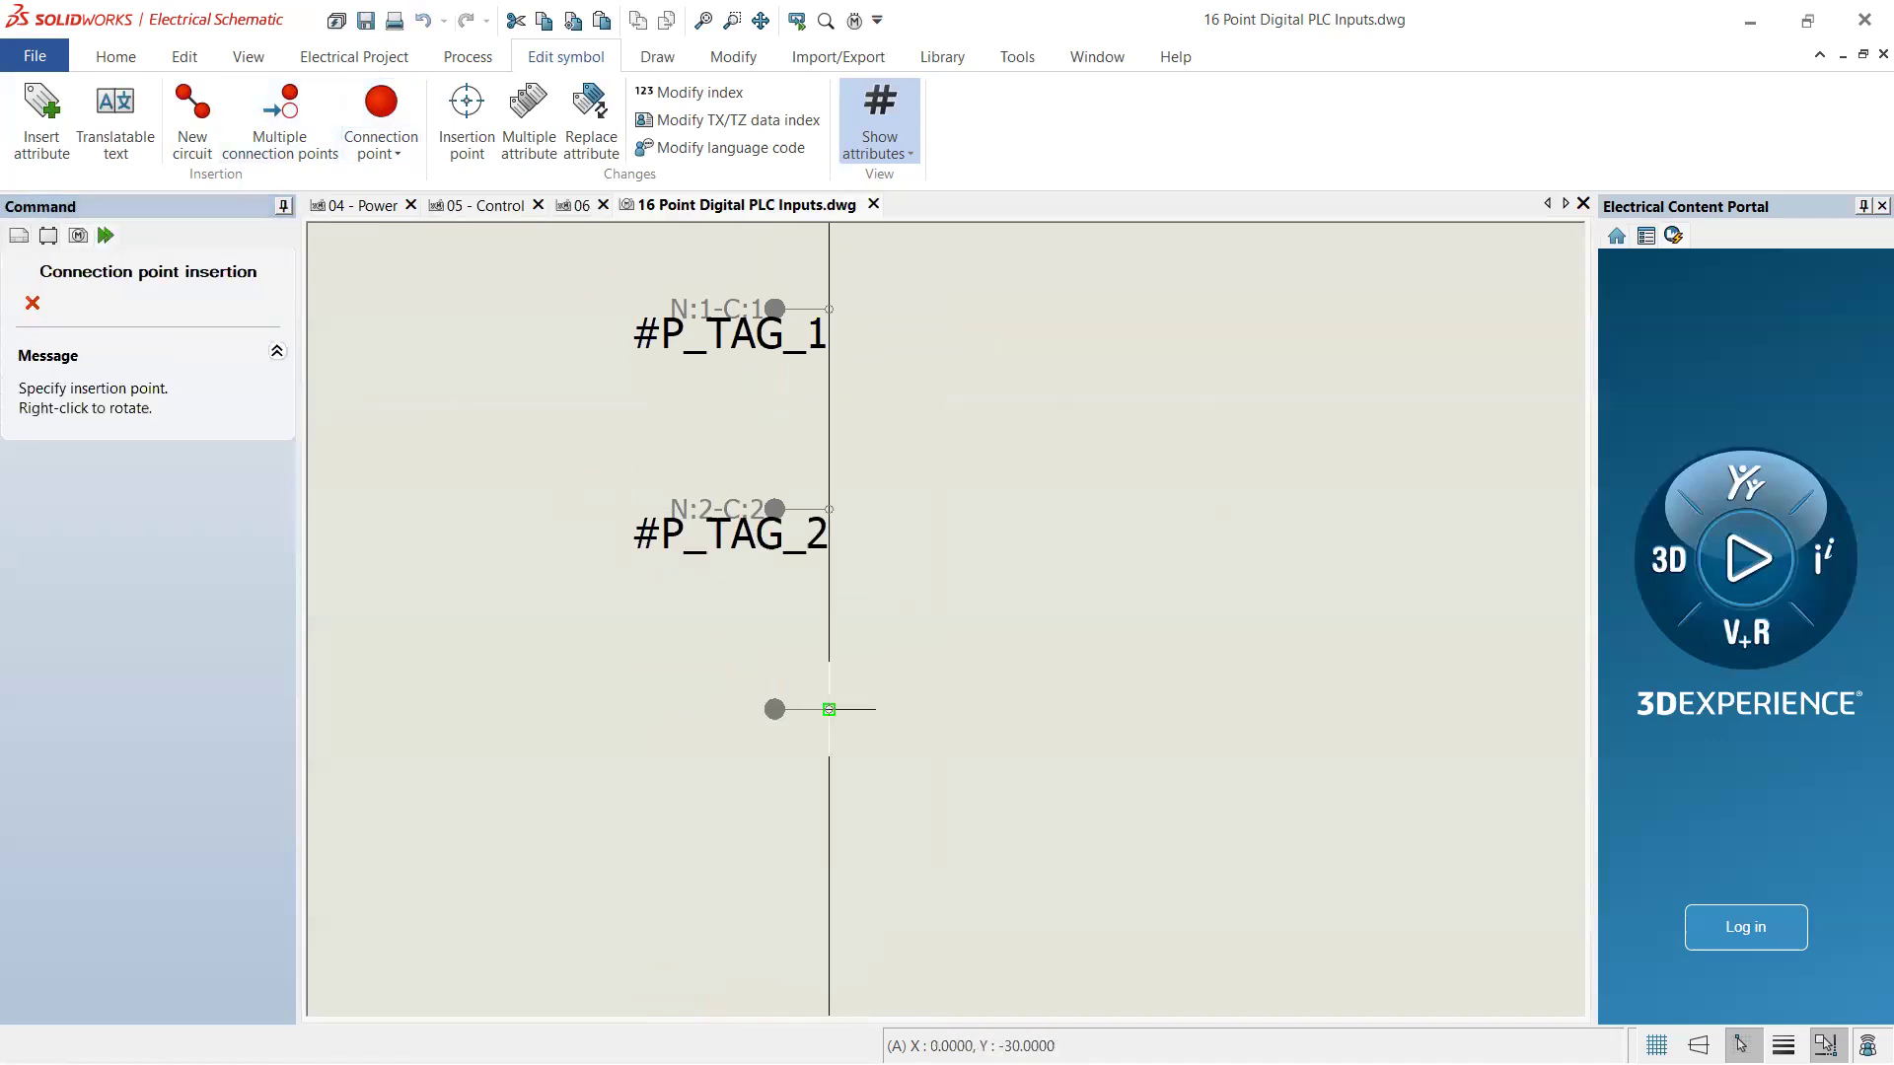
left_click(829, 710)
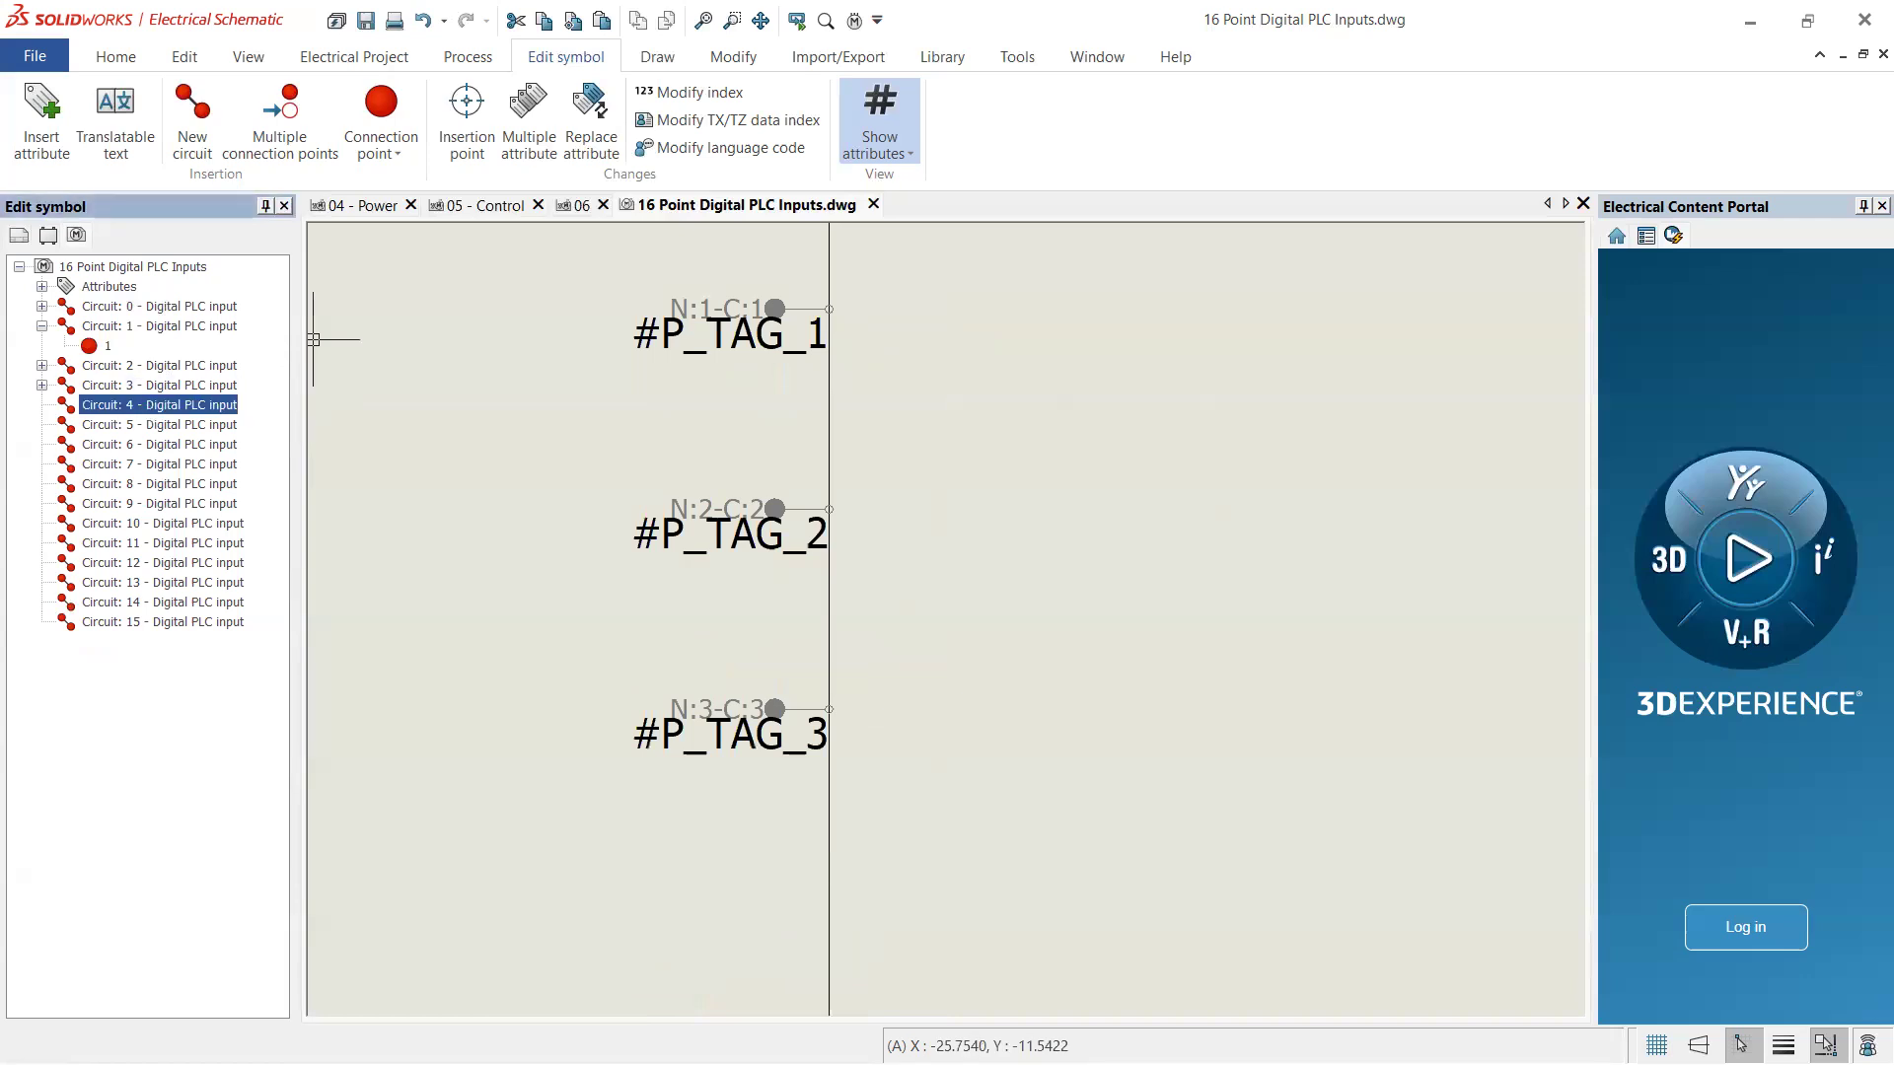
left_click(381, 109)
left_click(828, 910)
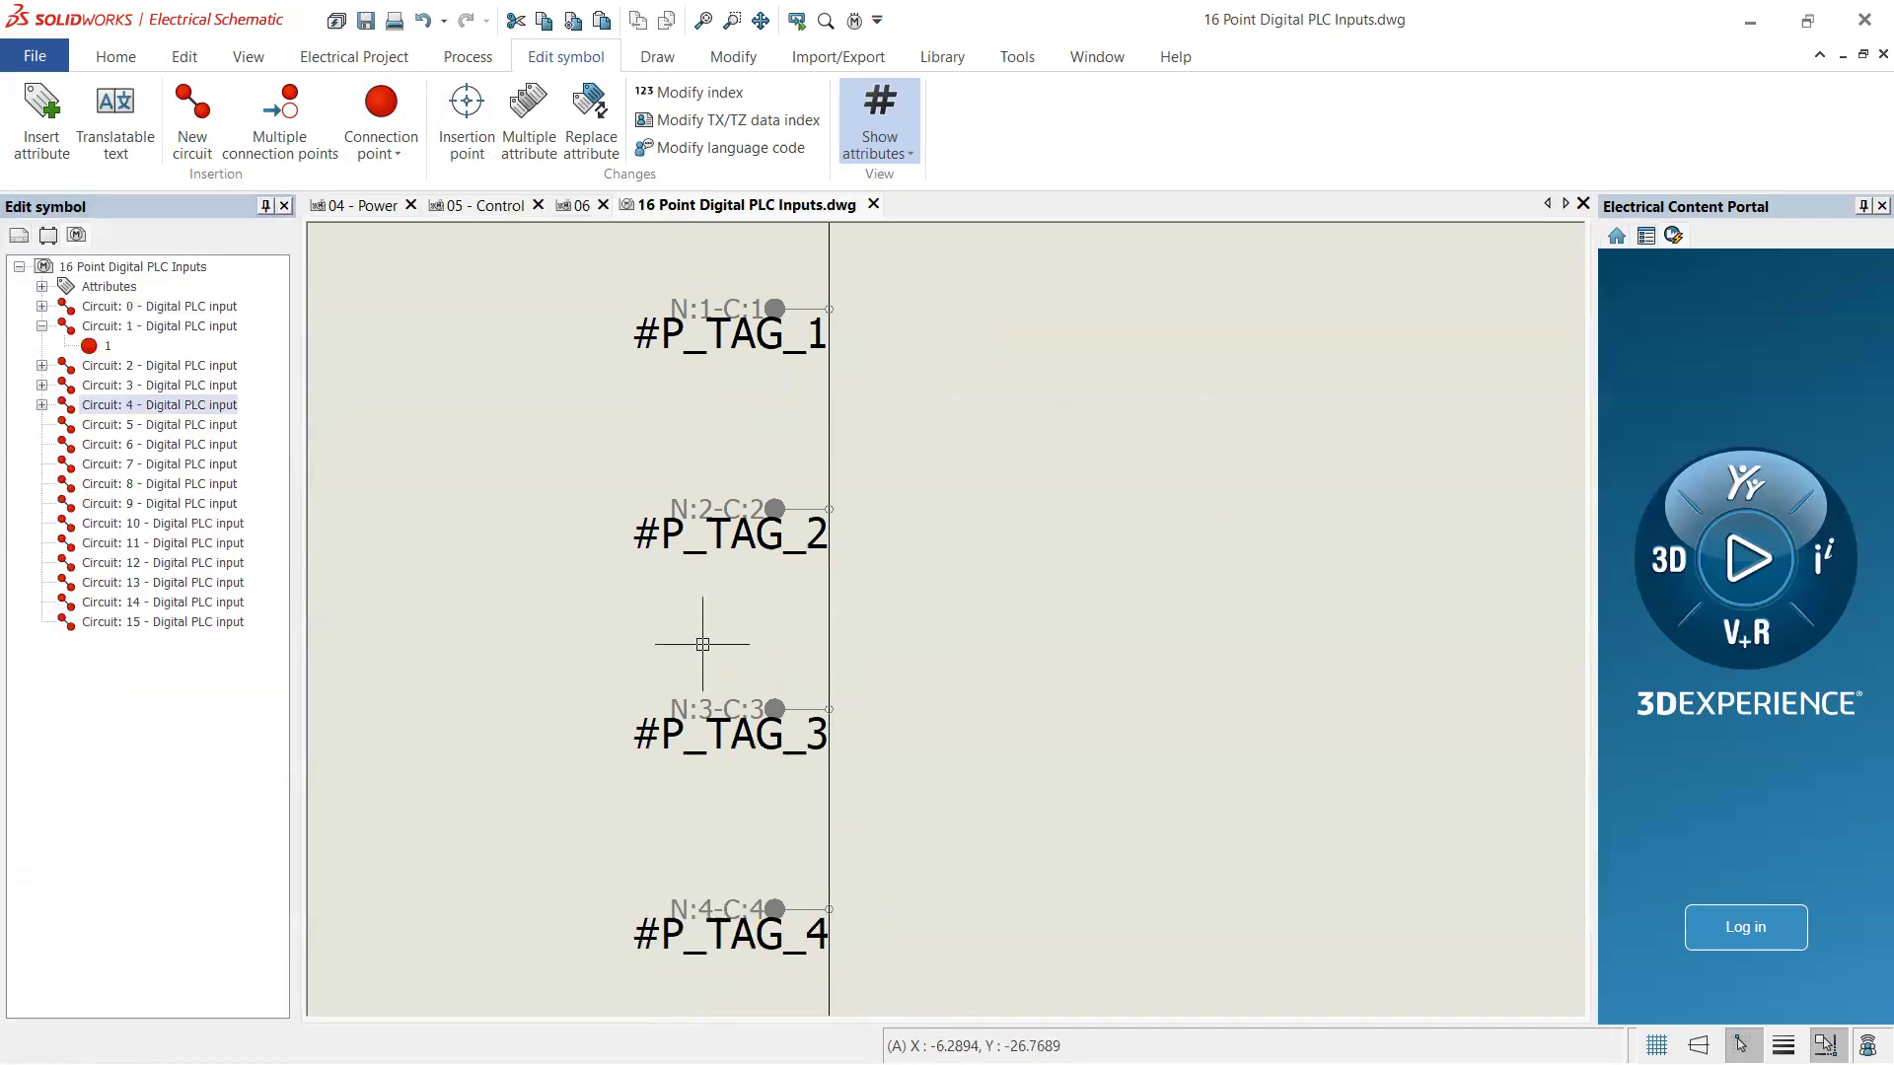
- Insert a left-facing connection point for circuit 5 on the vertical line at 0,-50
scroll(767, 509, "down", 5)
scroll(770, 592, "up", 5)
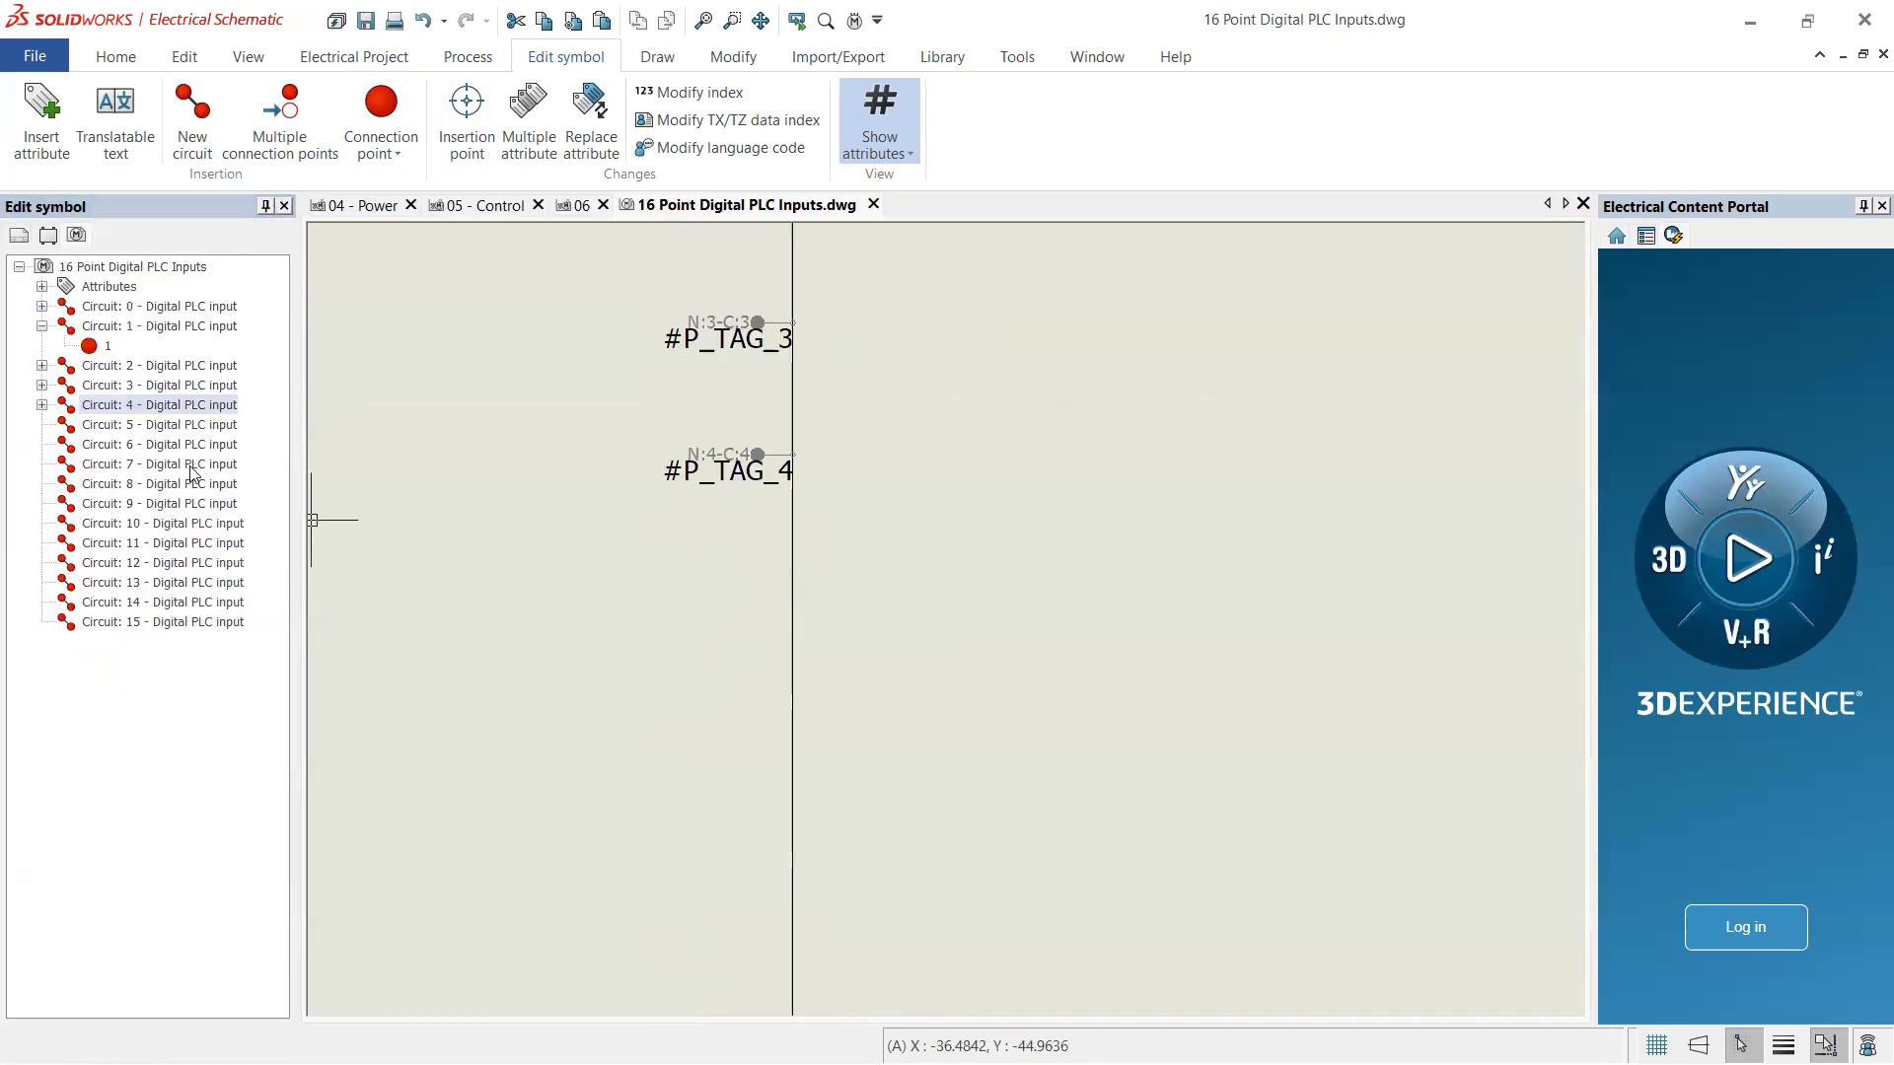
left_click(138, 430)
left_click(42, 405)
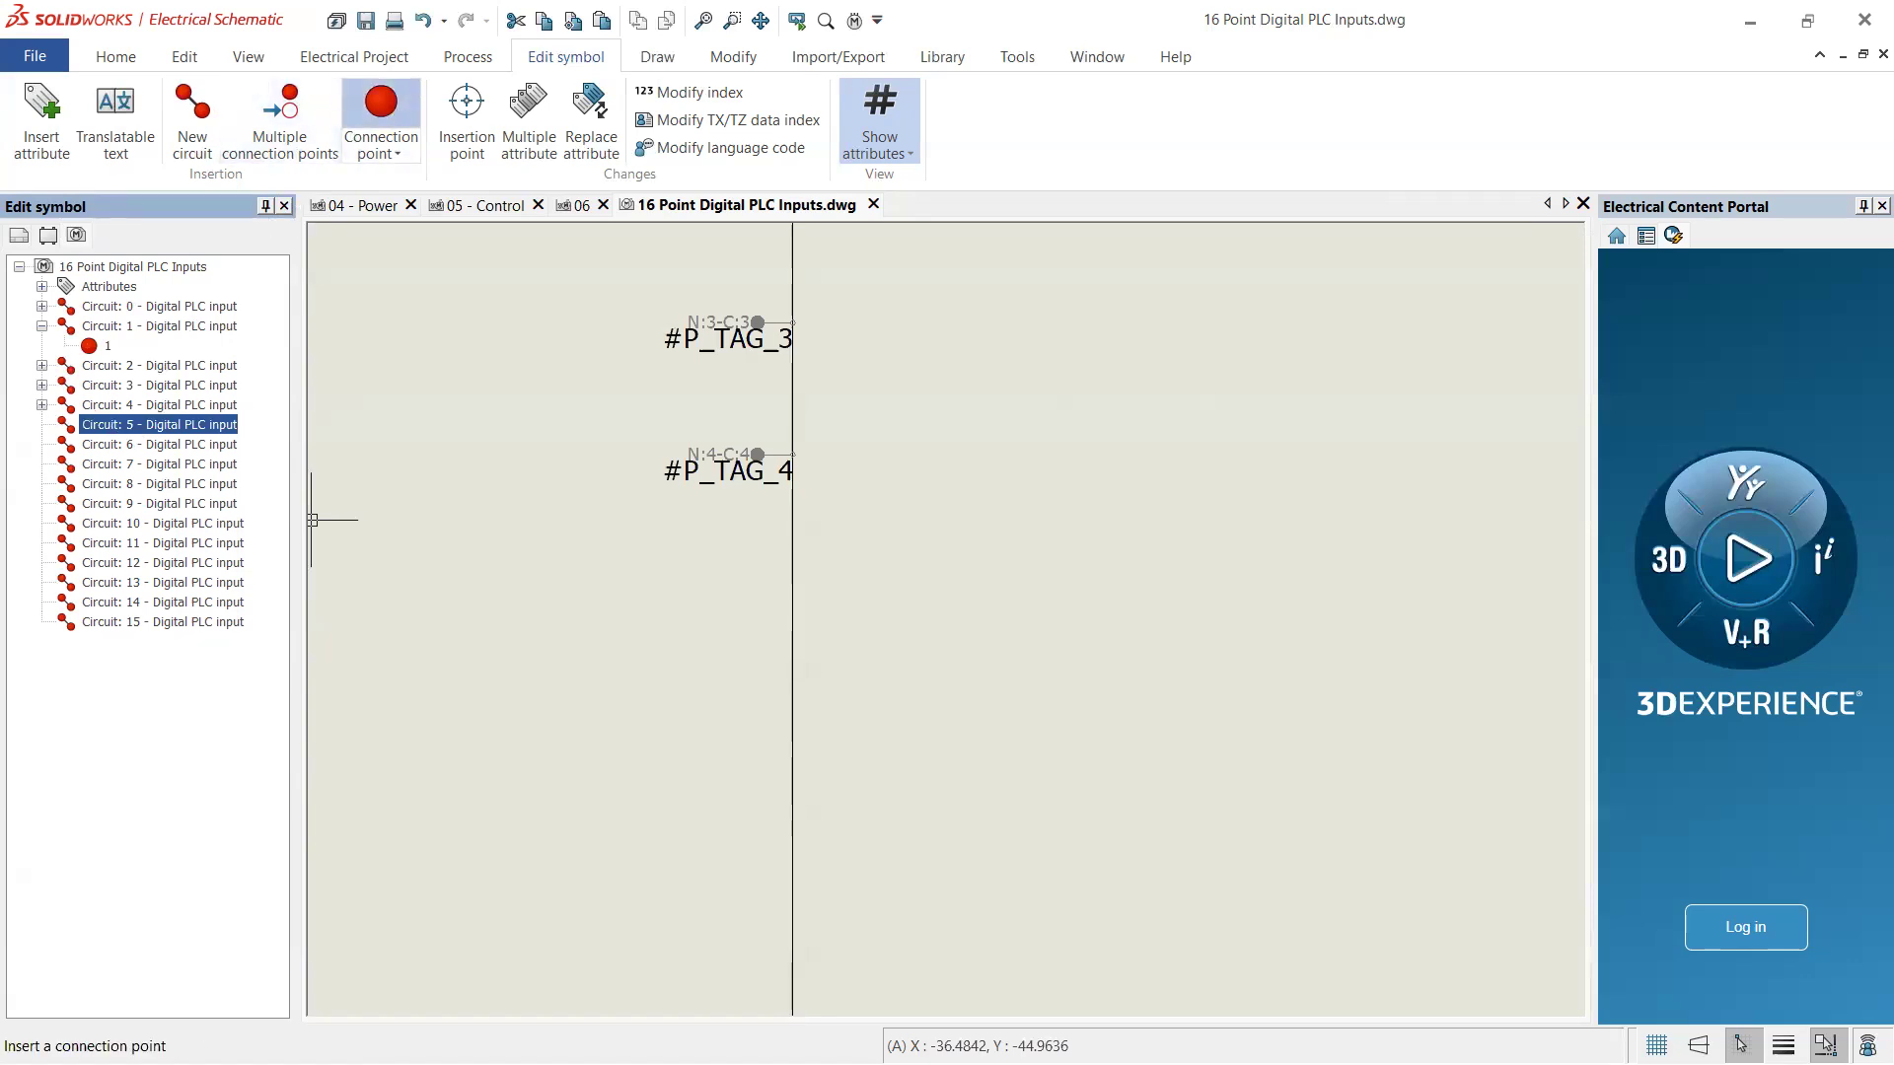
left_click(381, 108)
left_click(792, 586)
key("Escape")
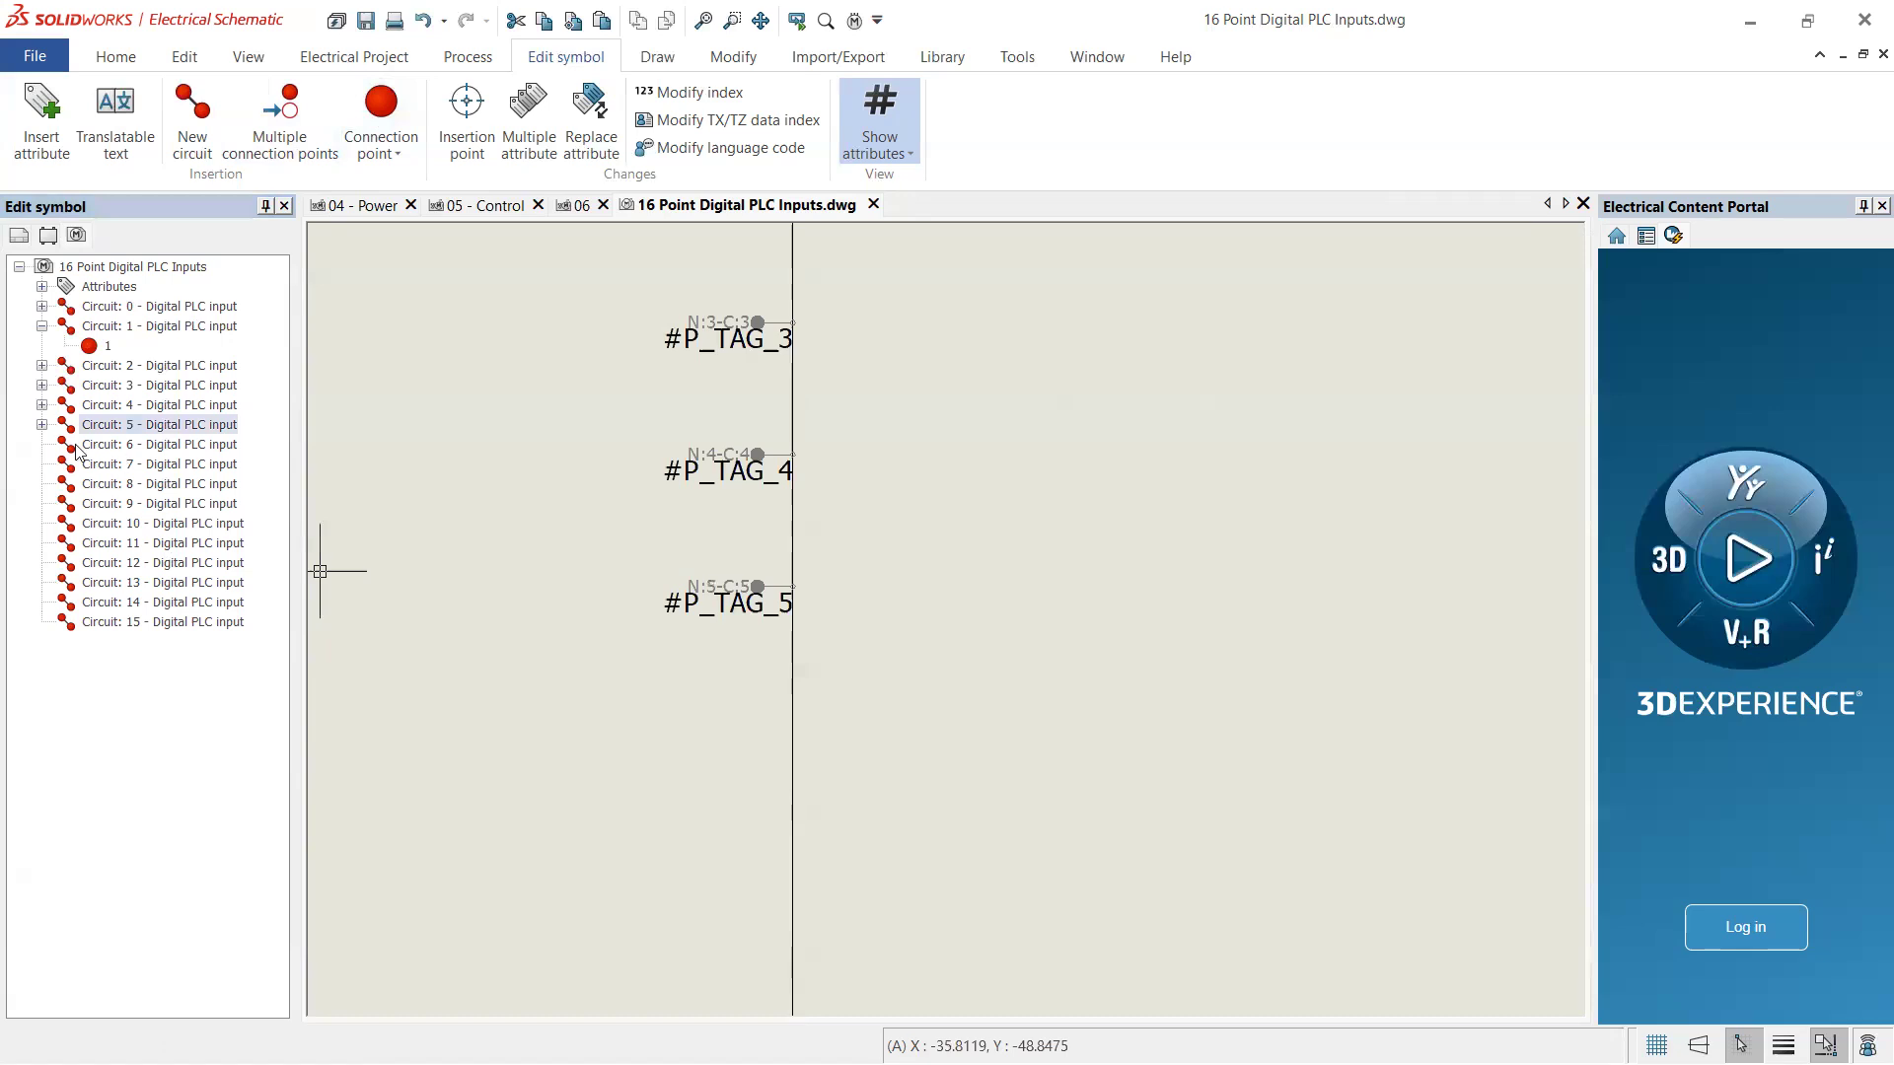
- Insert a left-facing connection point for circuit 6 on the vertical line at the next segment joint below circuit 5's point
left_click(76, 449)
left_click(381, 108)
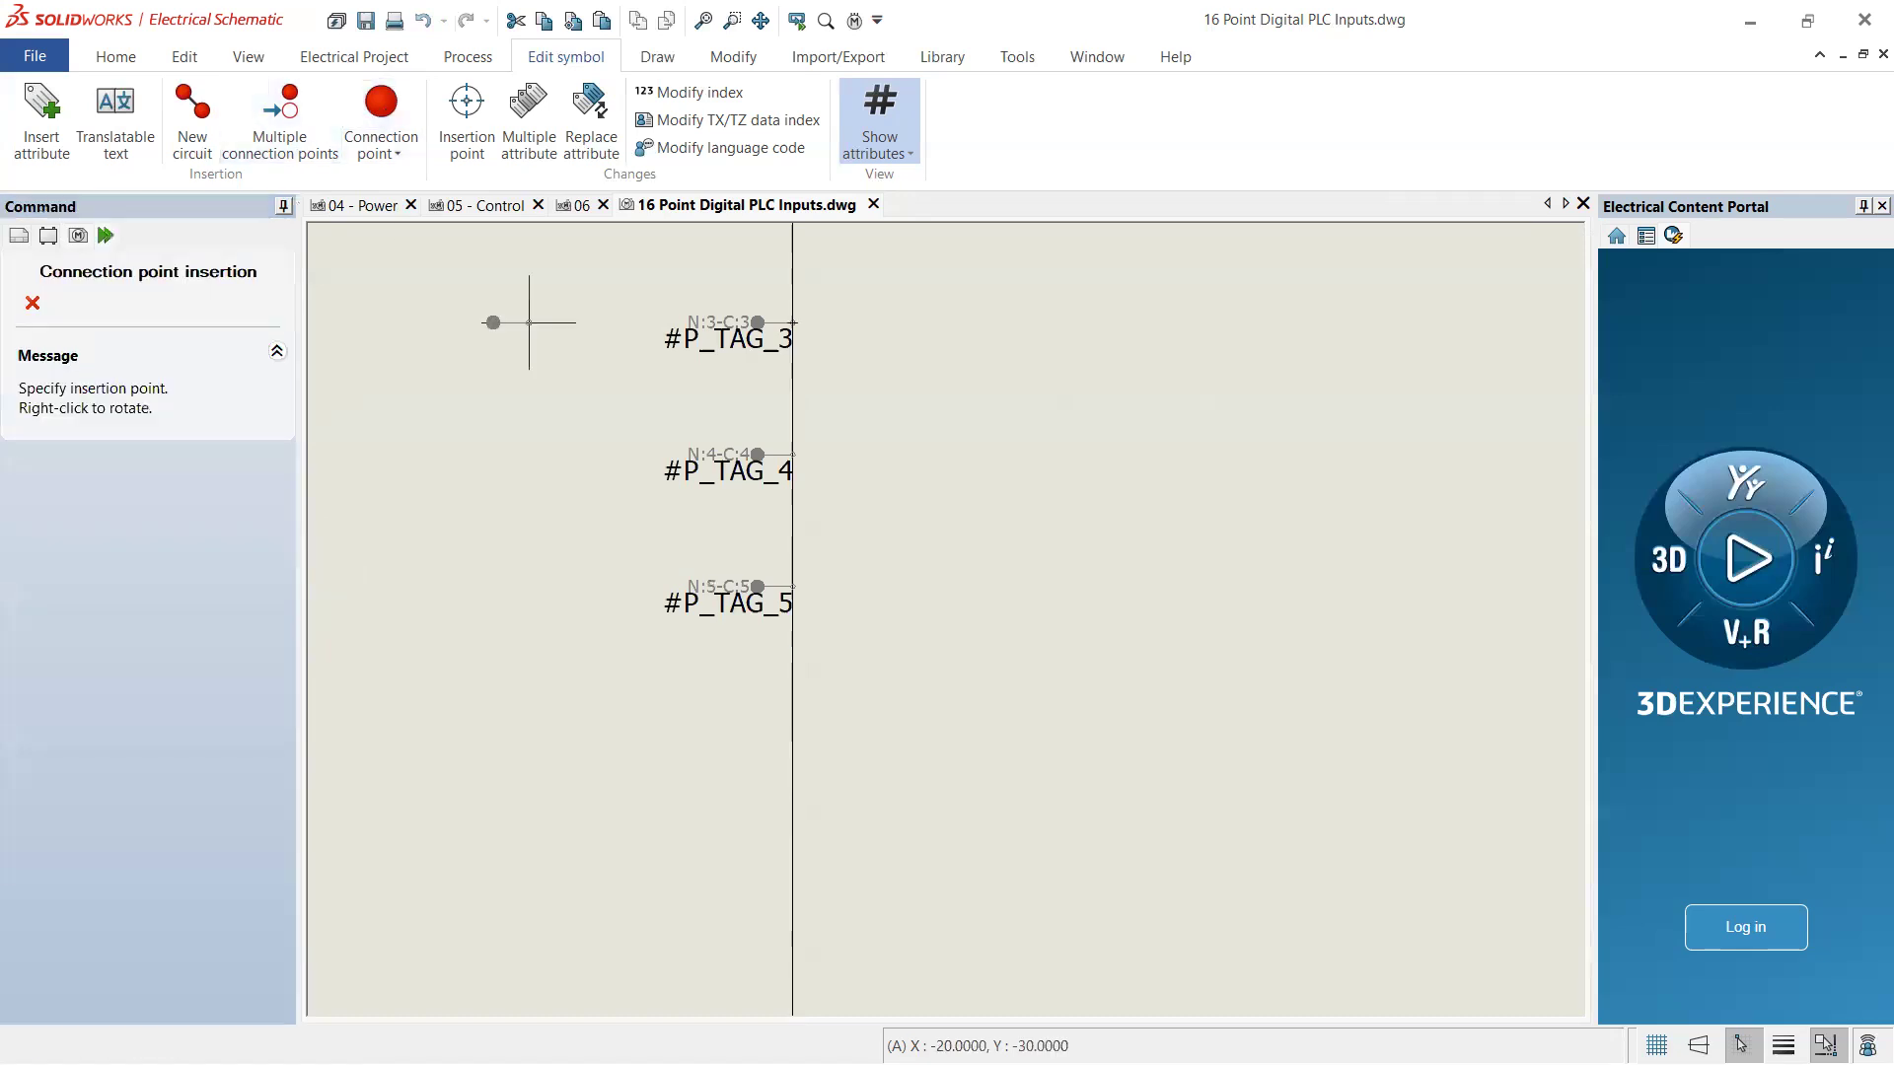
left_click(792, 455)
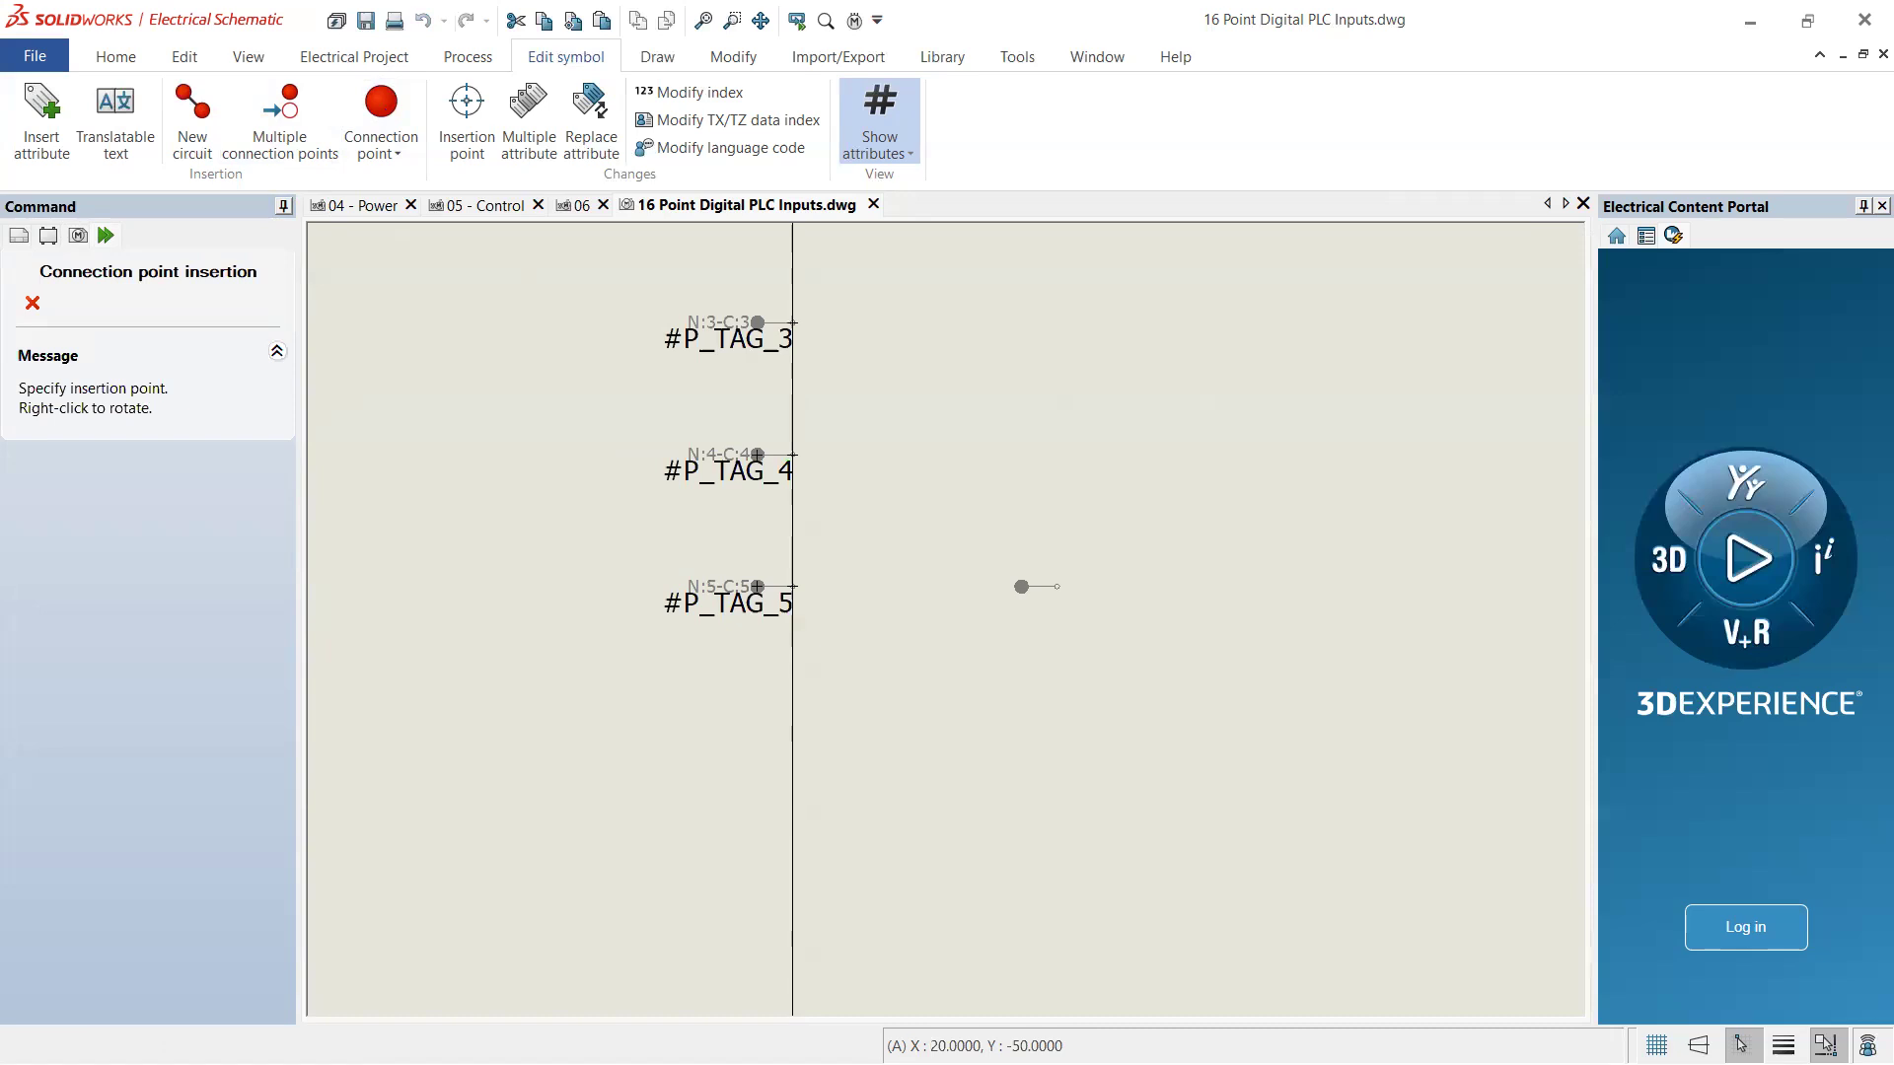
left_click(792, 718)
key("Escape")
- Insert a left-facing connection point for circuit 7 on the vertical line at 0,-70
left_click(190, 469)
left_click(394, 103)
scroll(663, 447, "down", 4)
scroll(732, 748, "up", 3)
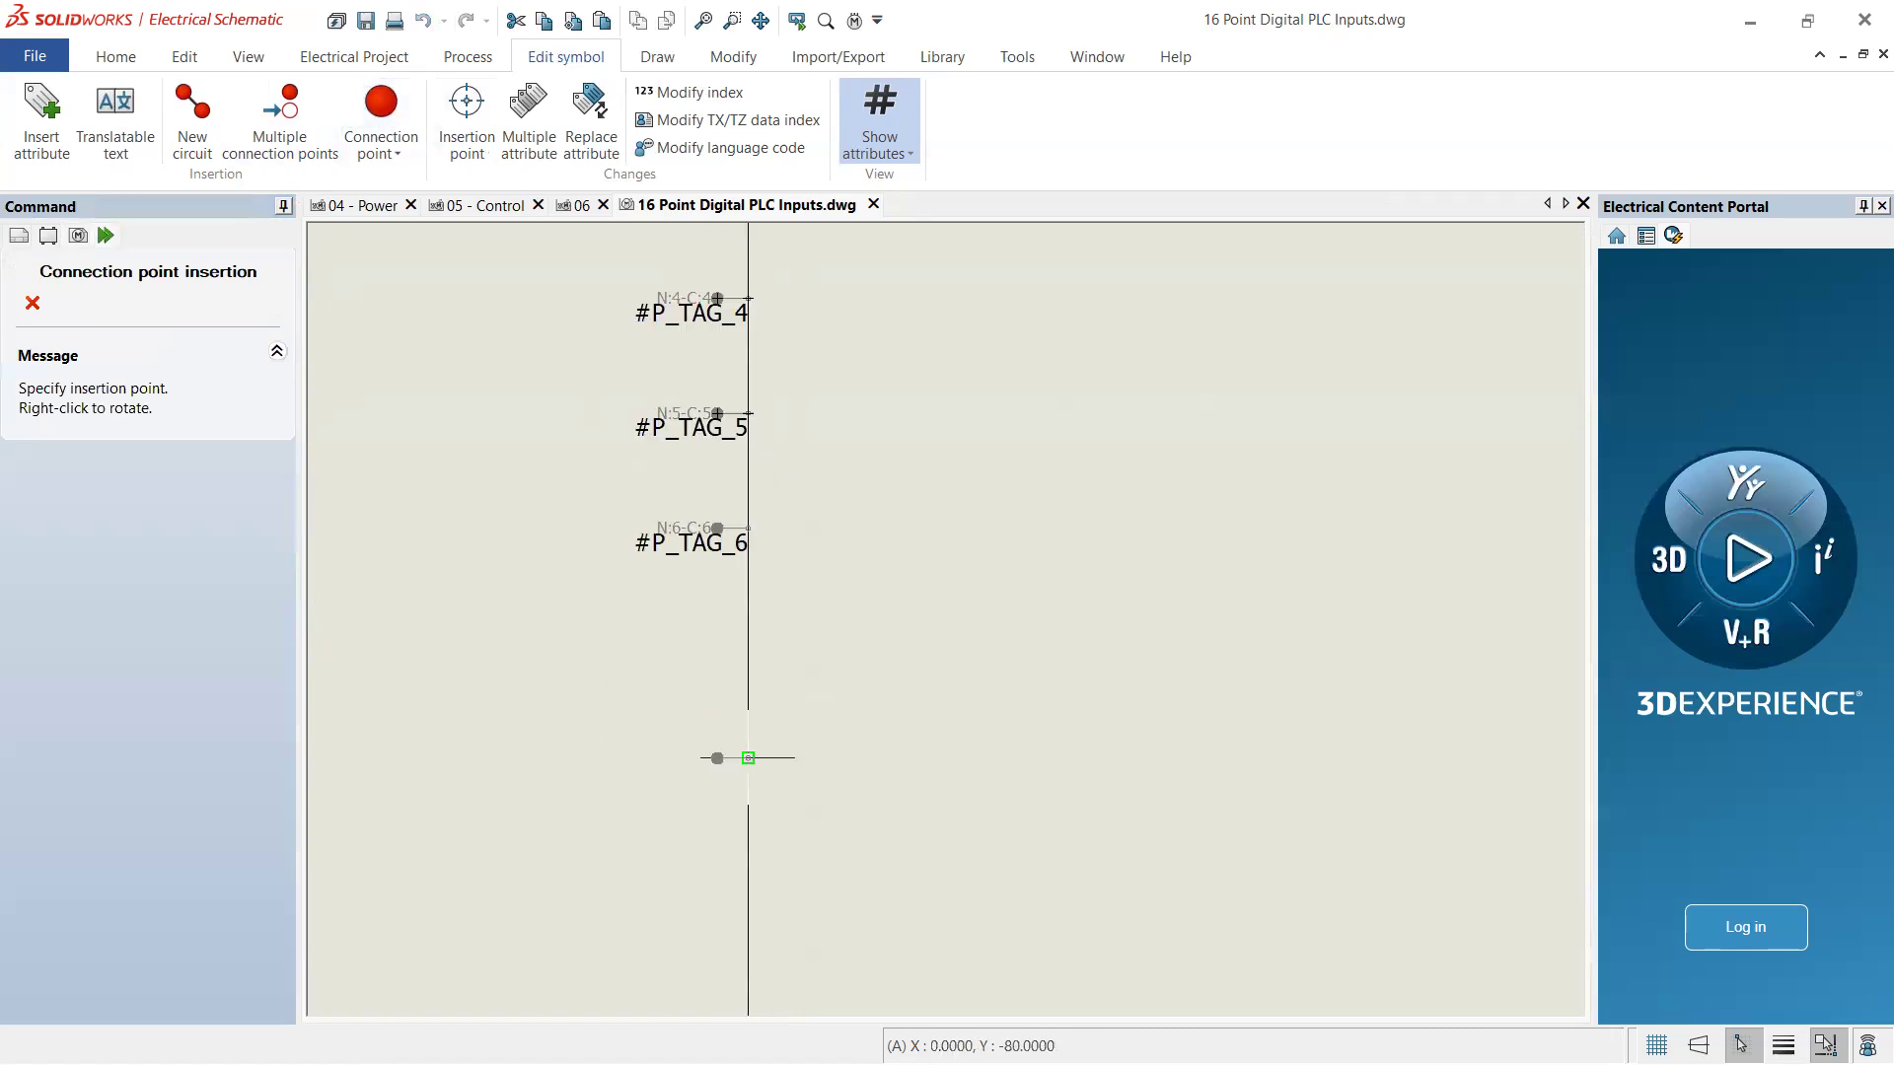
scroll(748, 758, "up", 1)
scroll(745, 627, "down", 4)
scroll(739, 626, "up", 8)
scroll(740, 626, "down", 6)
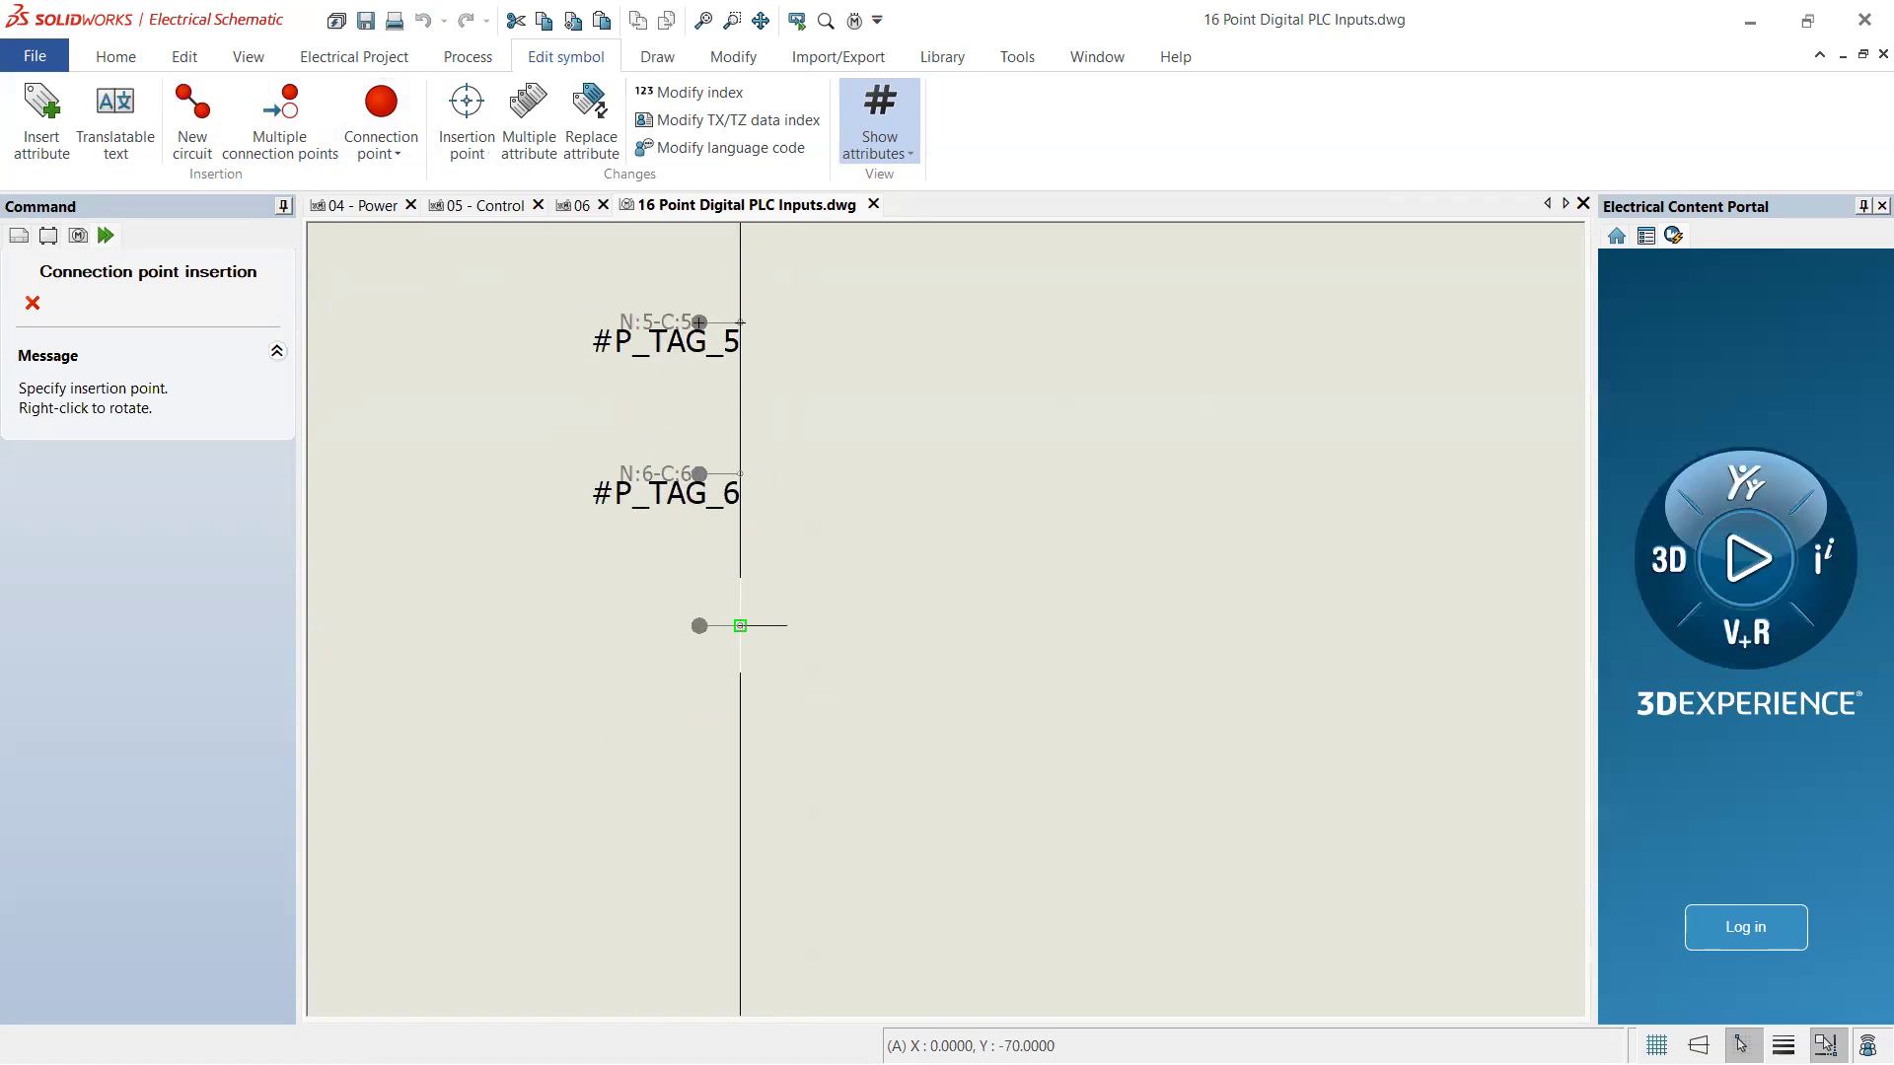
left_click(740, 626)
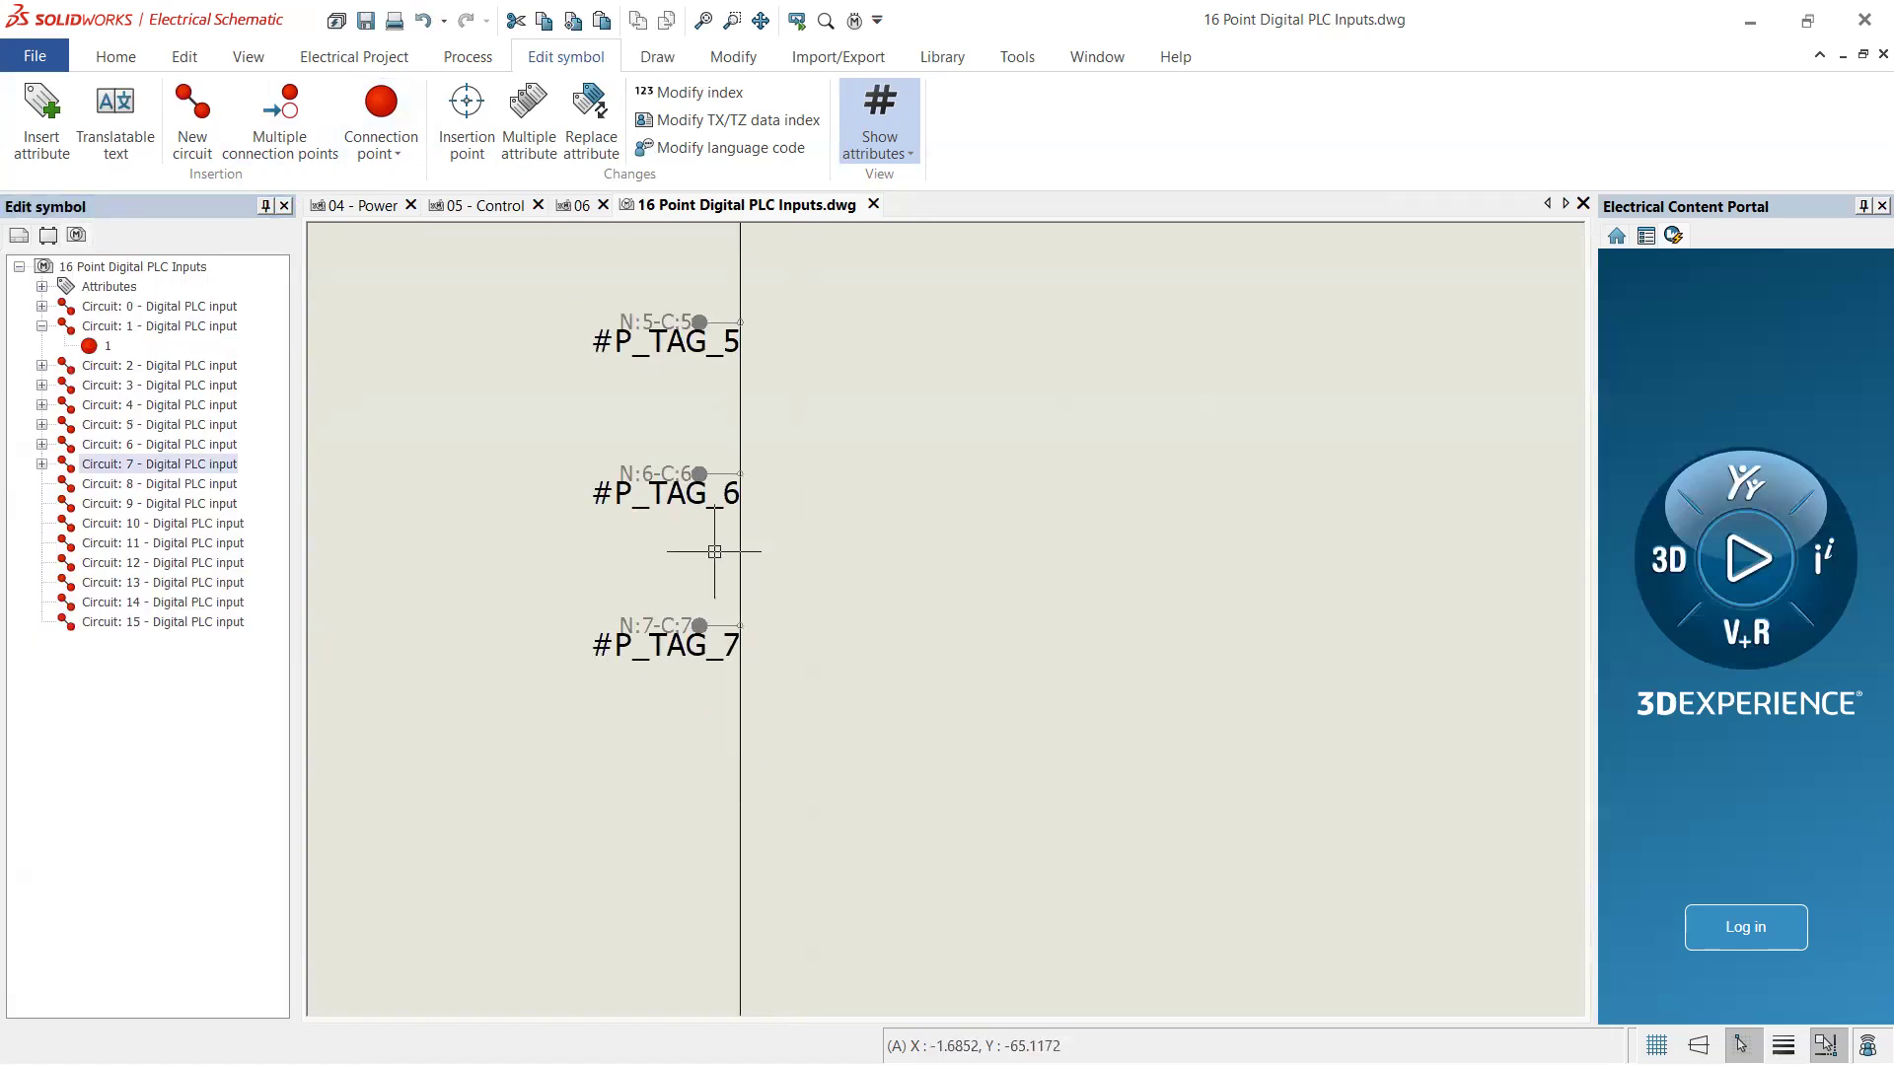
- Insert a left-facing connection point for circuit 8 on the vertical line at 0,-80
left_click(173, 485)
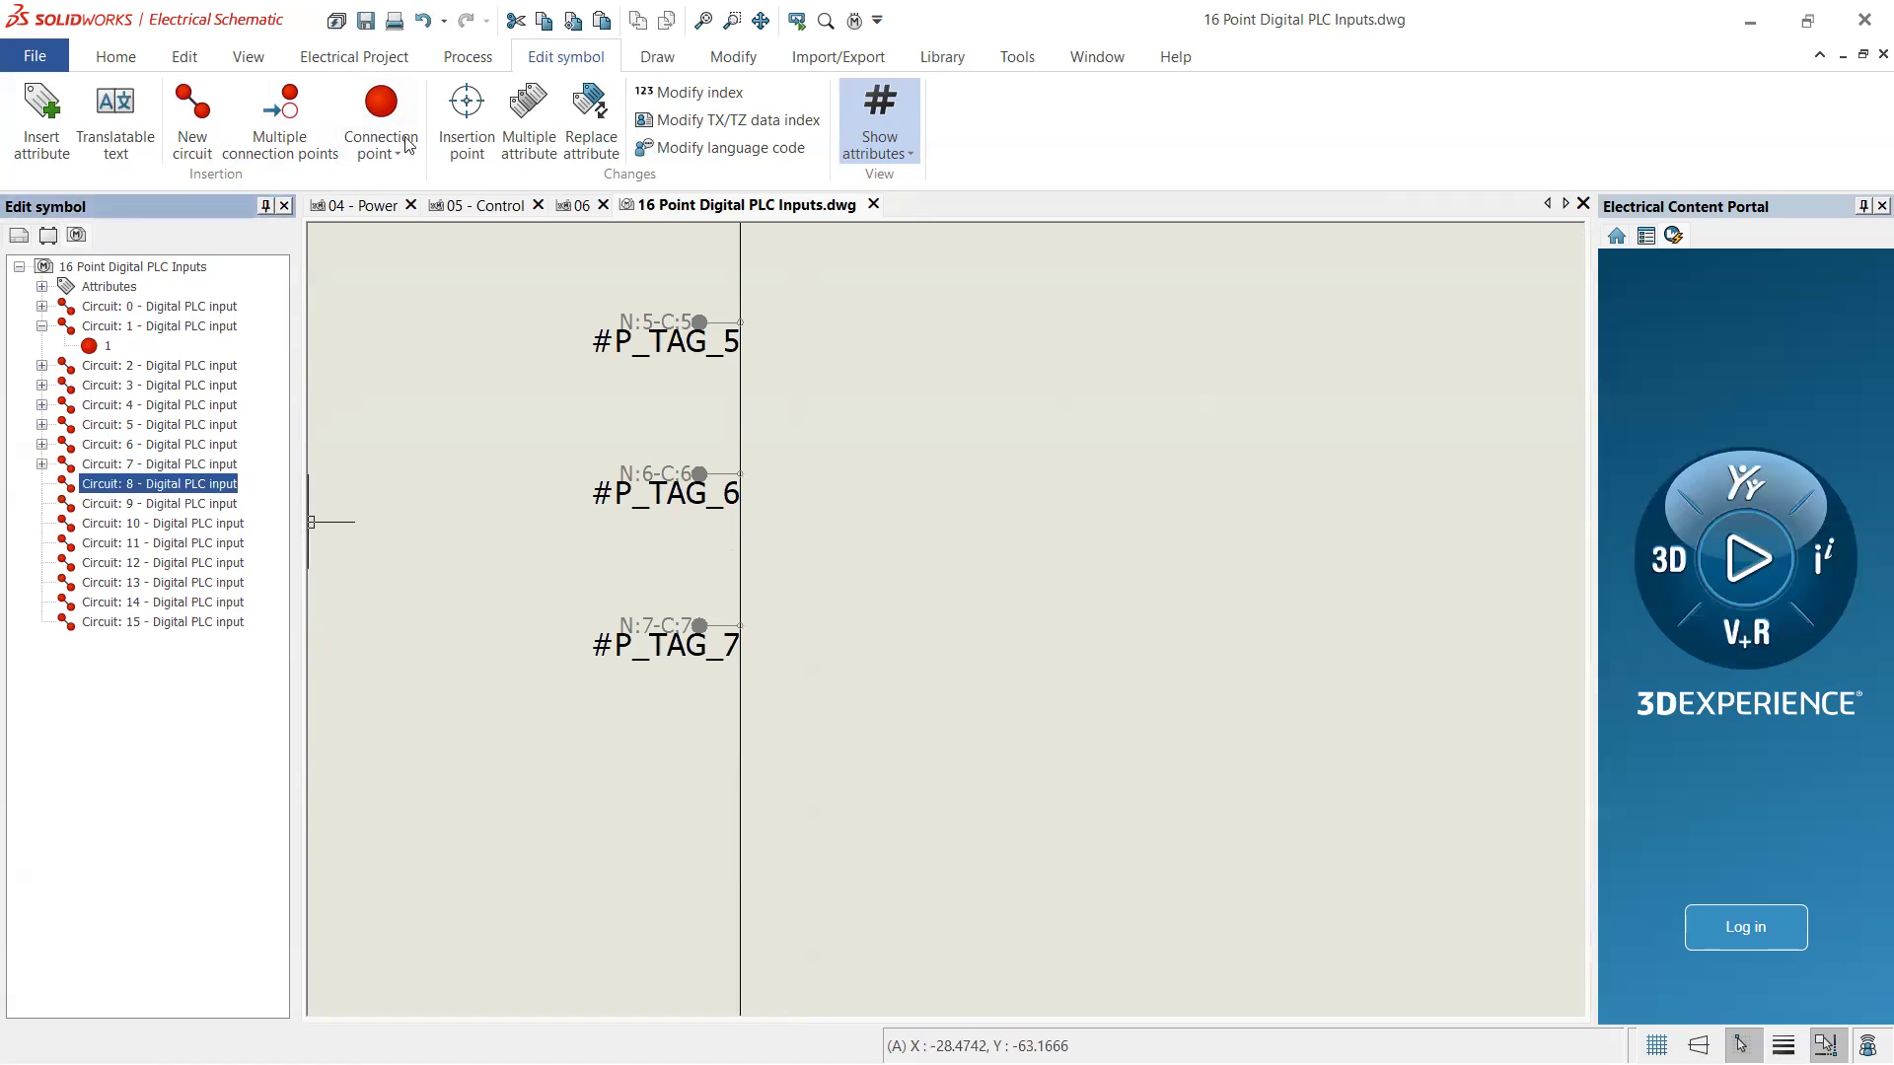
left_click(393, 120)
left_click(740, 777)
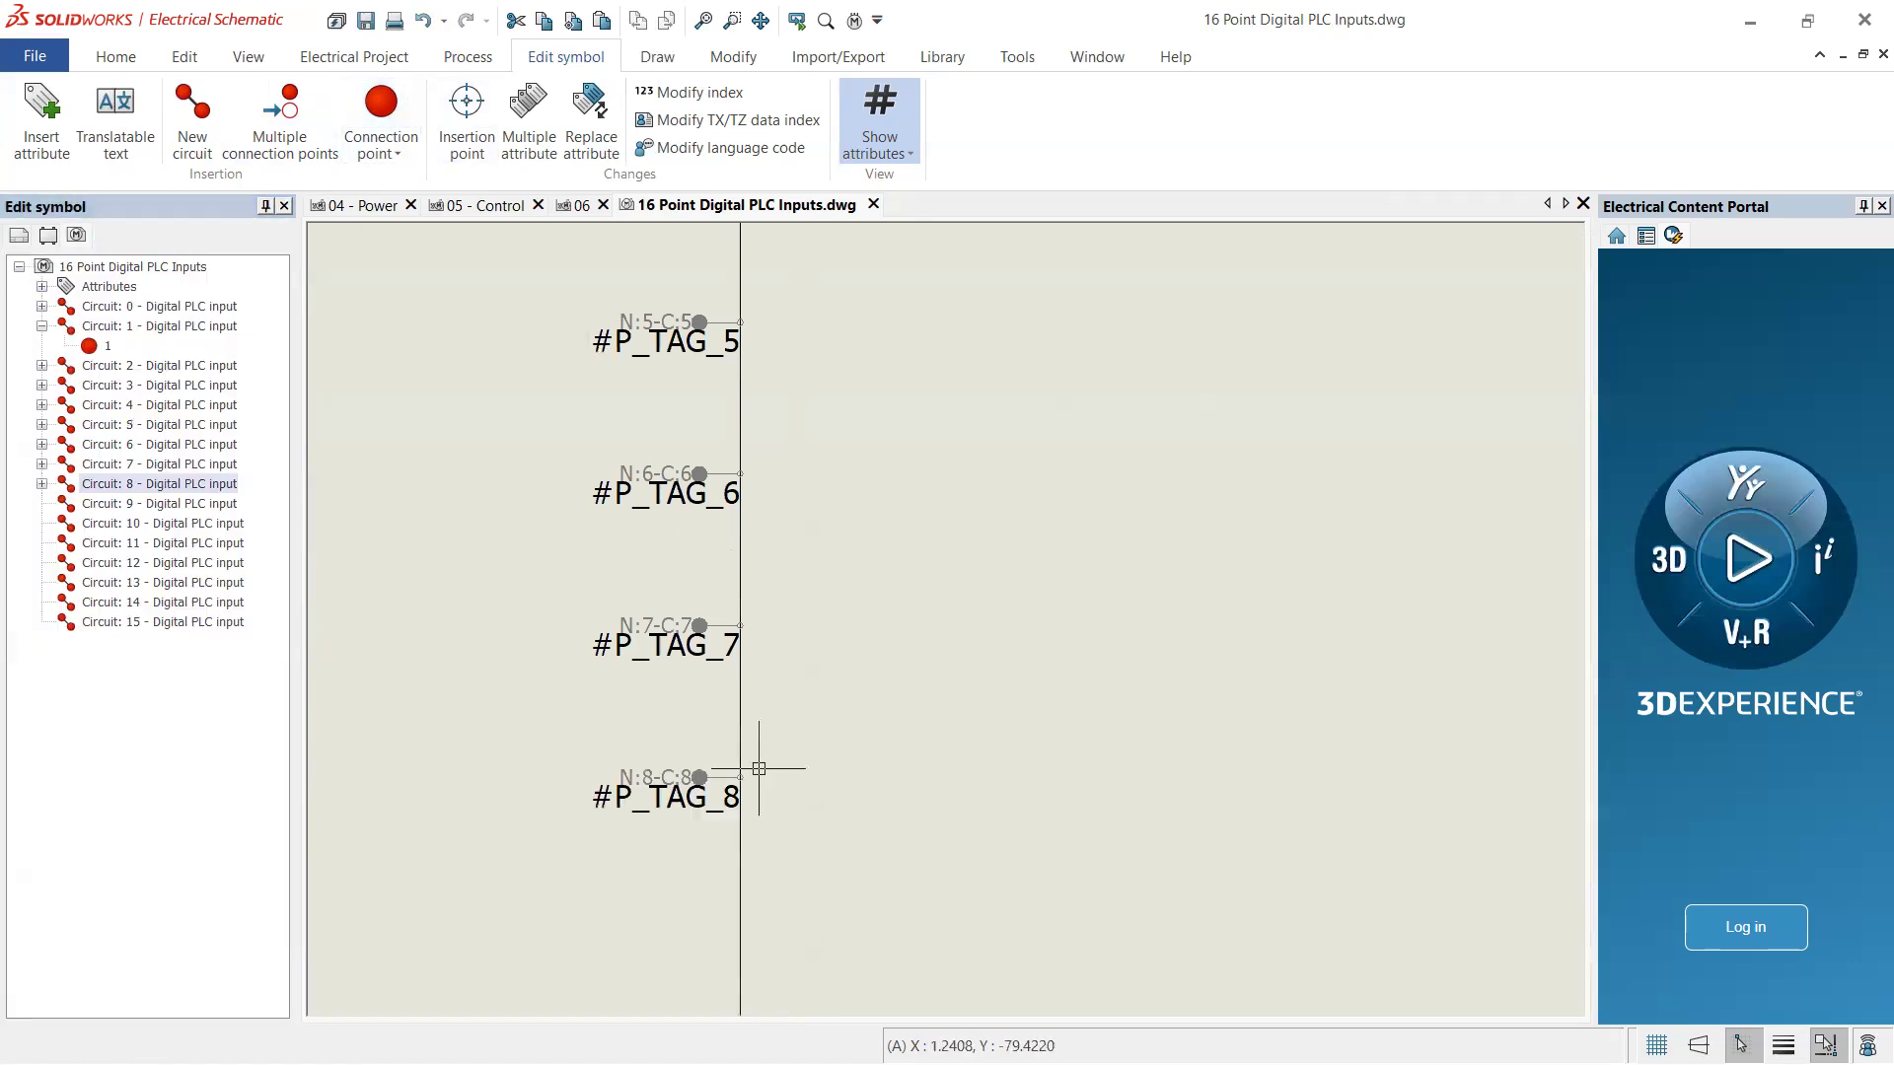
left_click(188, 505)
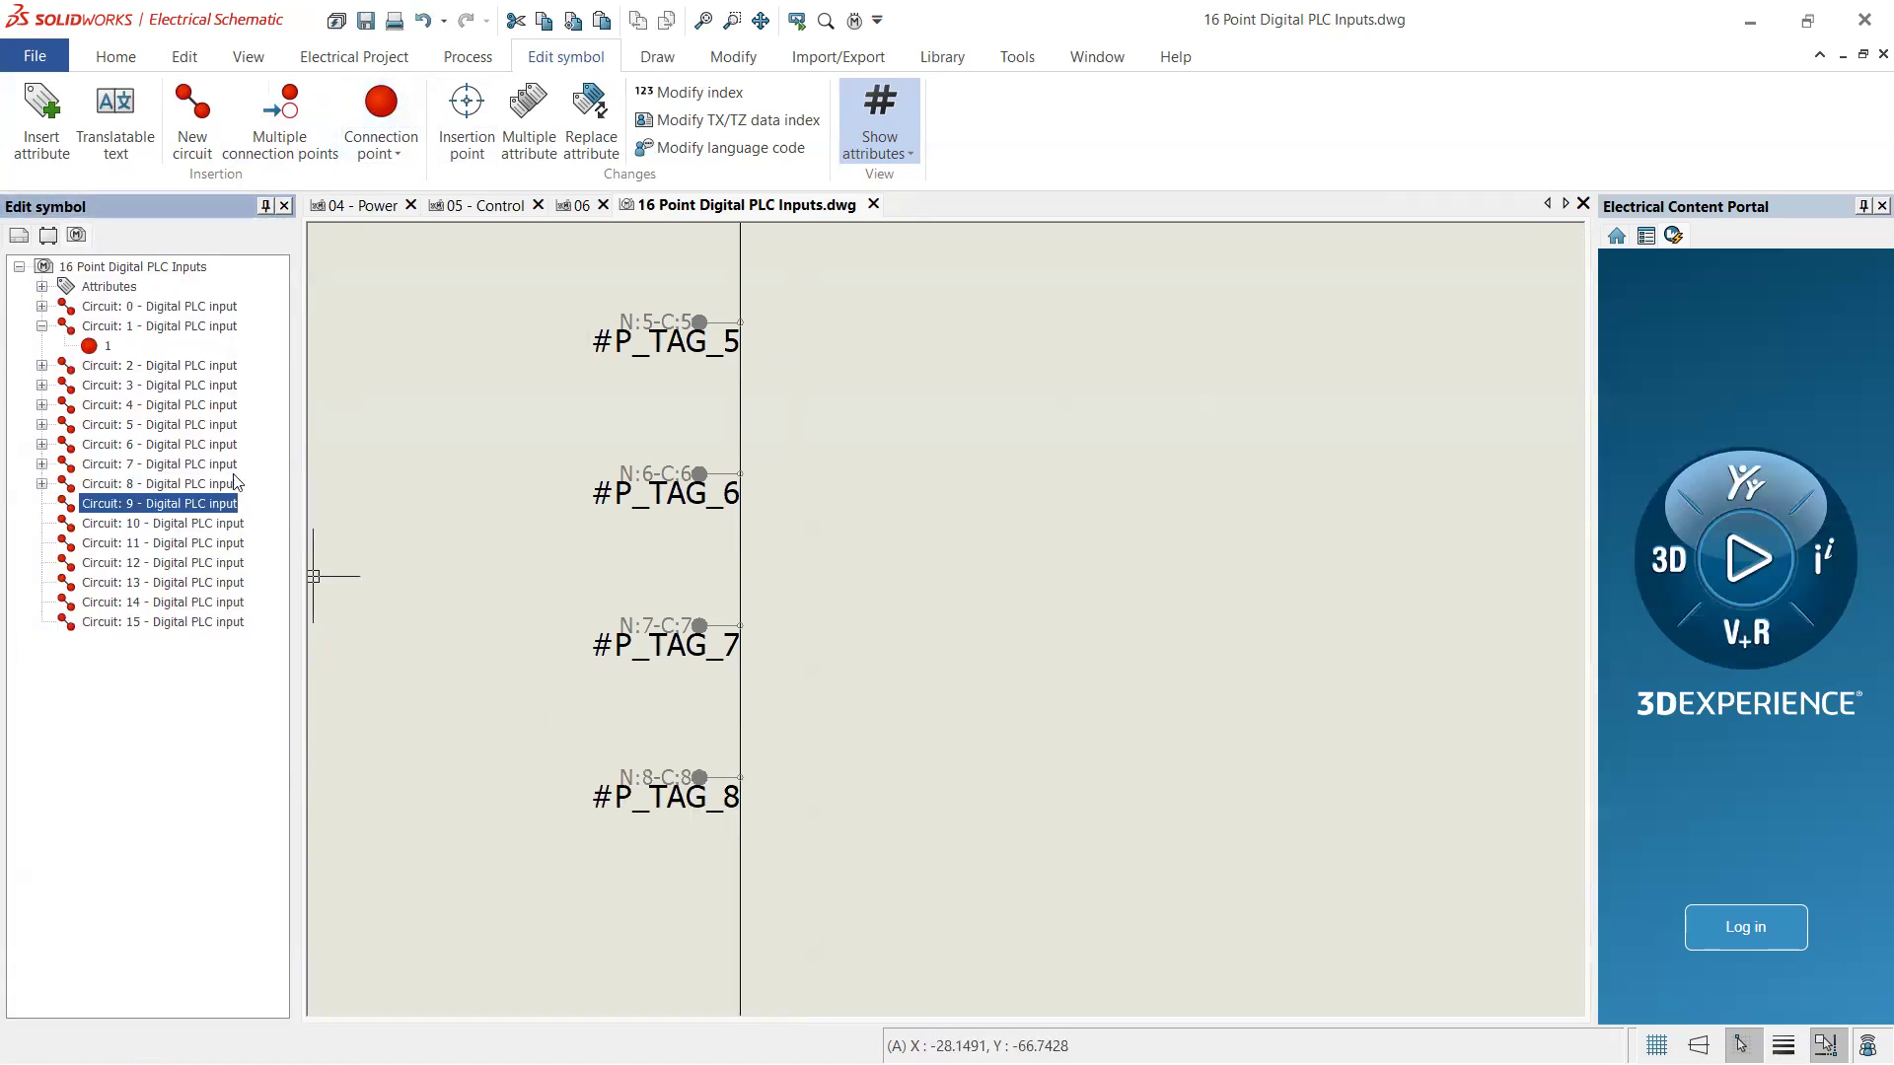
left_click(381, 109)
left_click(740, 777)
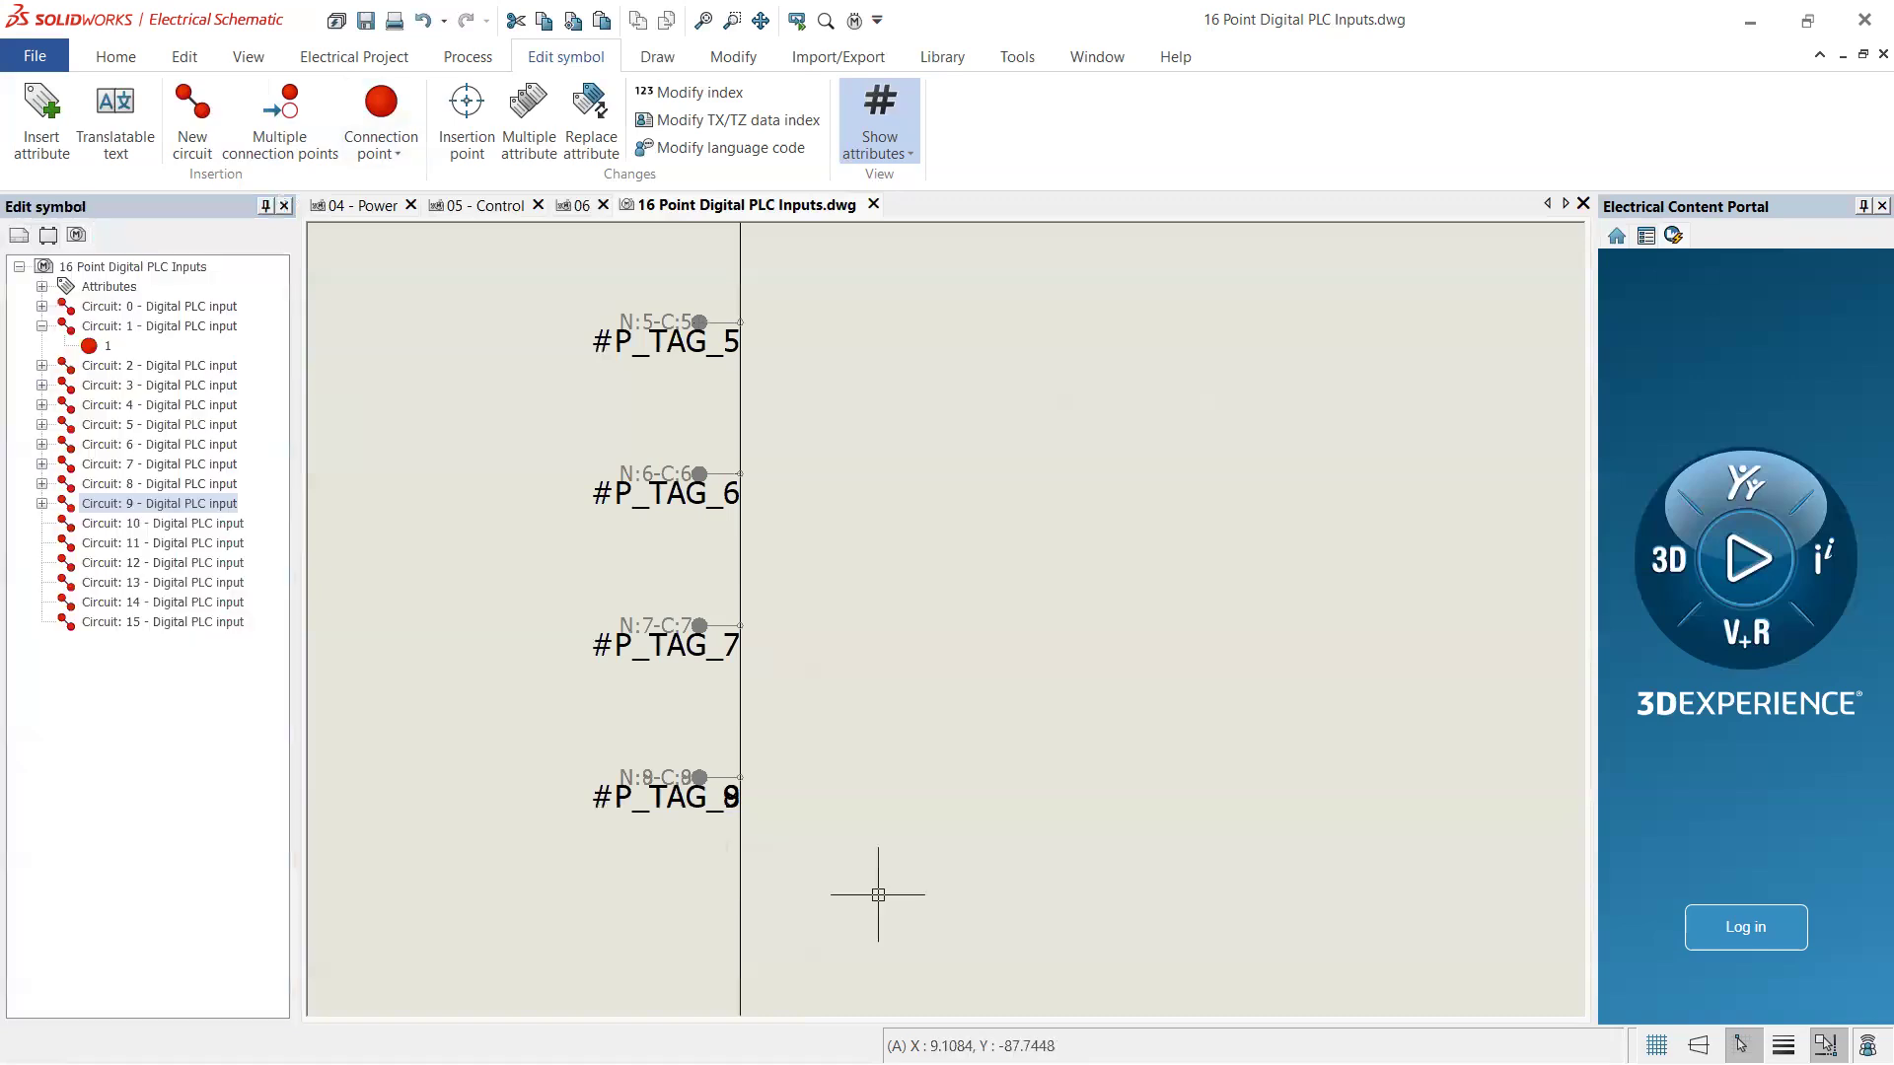
key("ctrl+z")
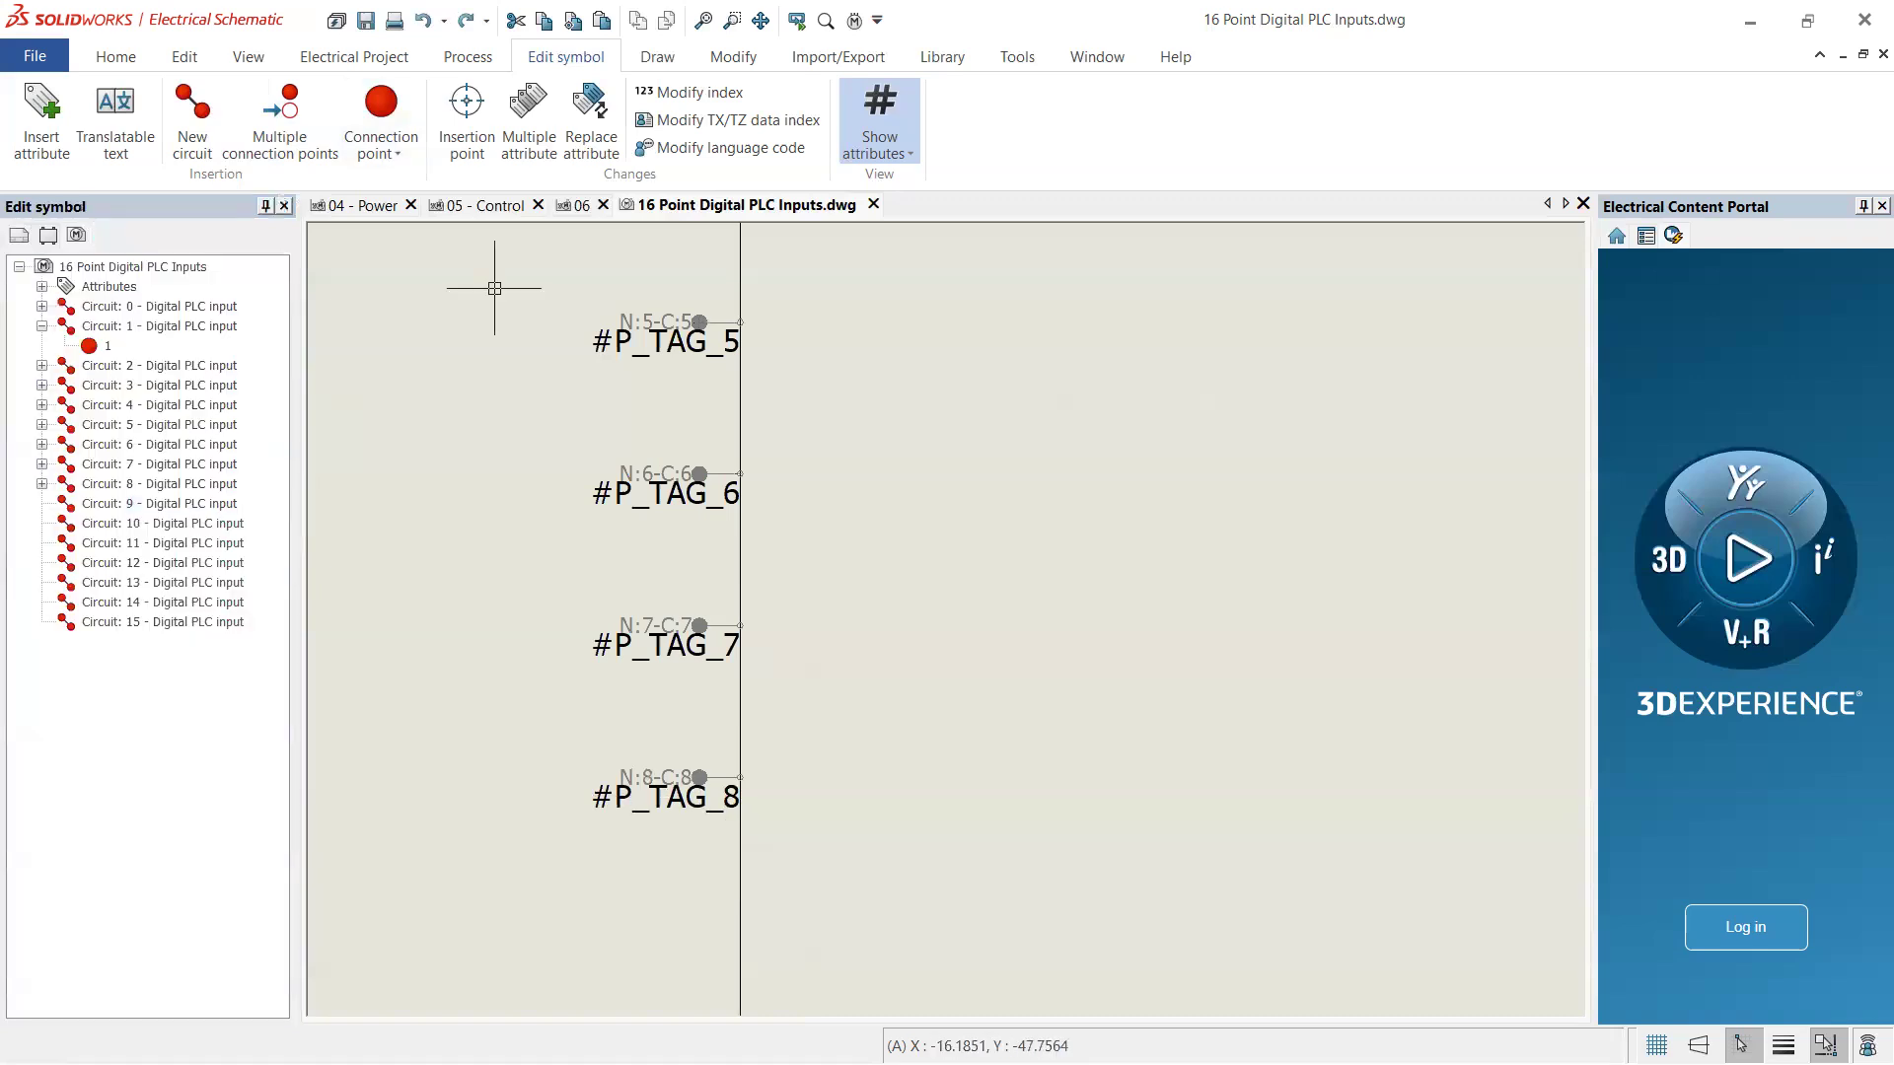
- Insert a left-facing connection point for circuit 9 on the vertical line at the next segment joint below circuit 8's point
left_click(381, 108)
left_click(739, 929)
- Insert a left-facing connection point for circuit 10 on the vertical line at 0,-100
scroll(858, 684, "down", 3)
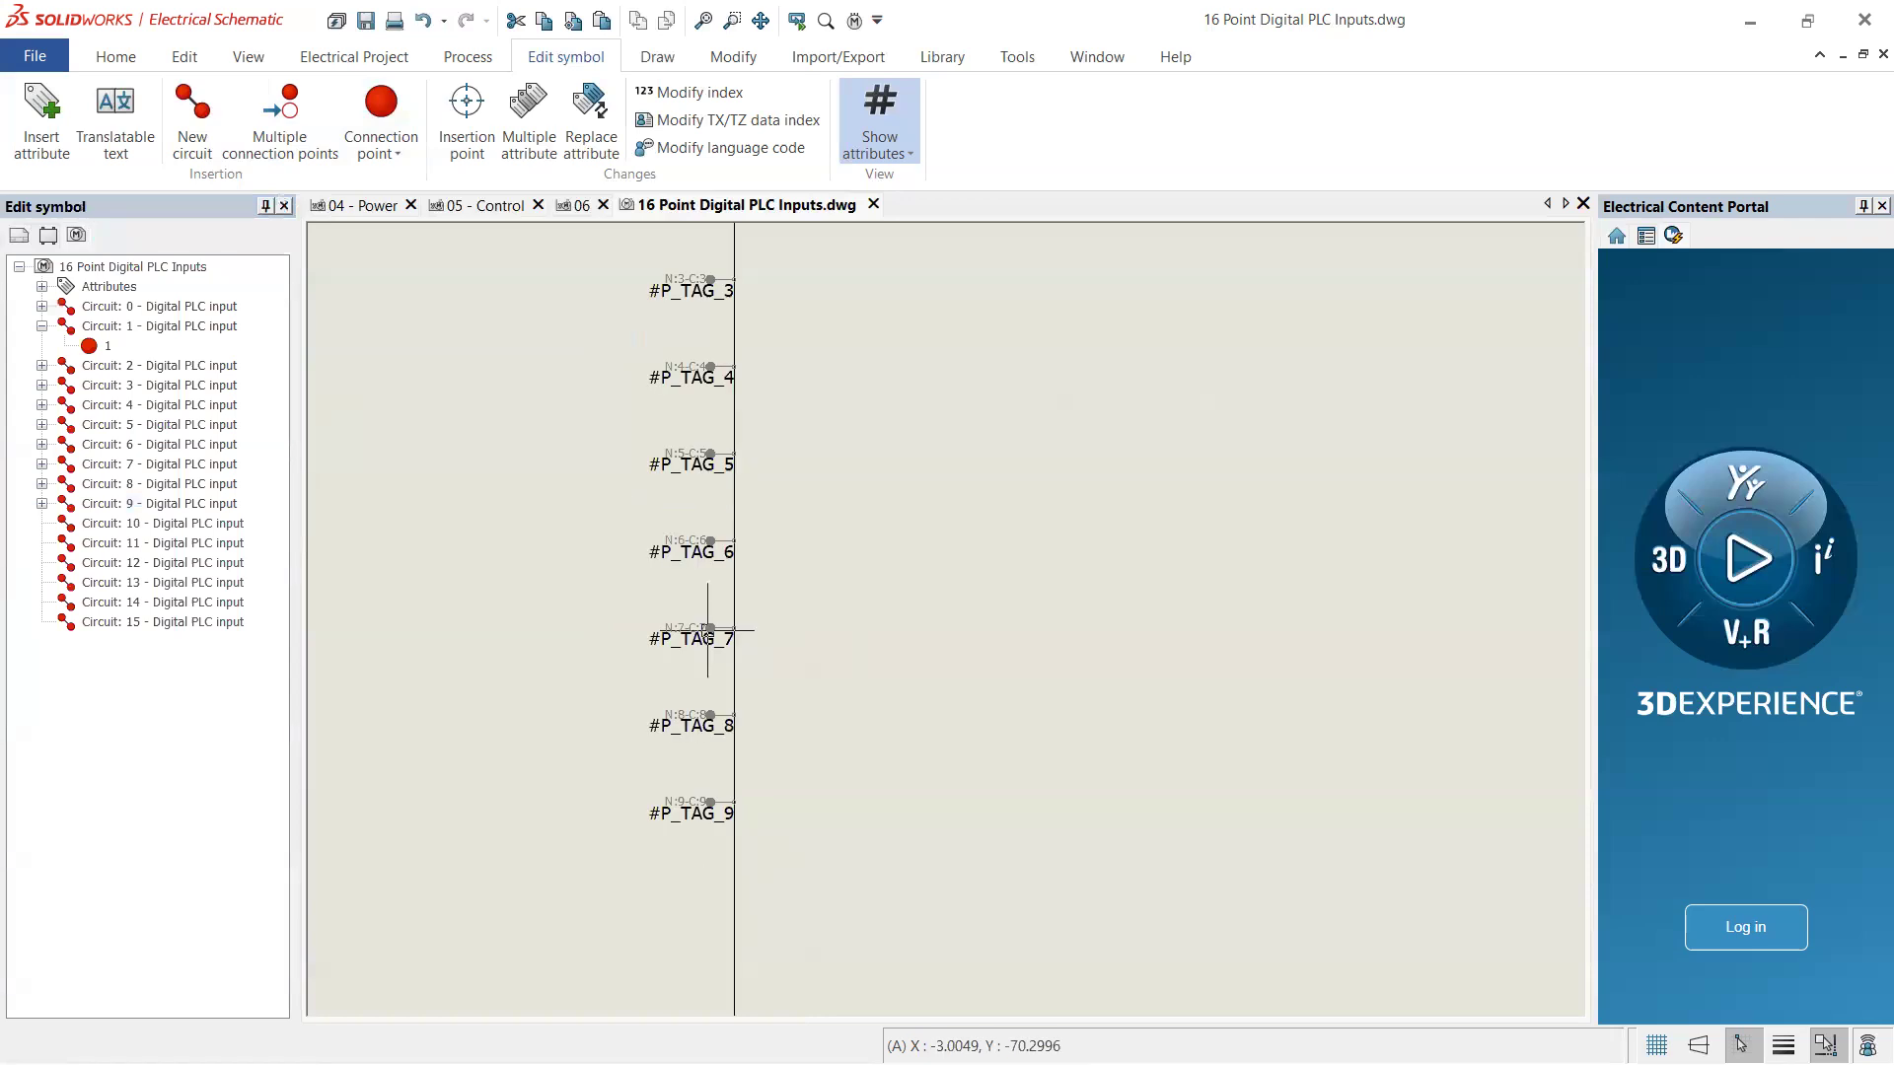
scroll(698, 769, "up", 3)
scroll(717, 670, "up", 1)
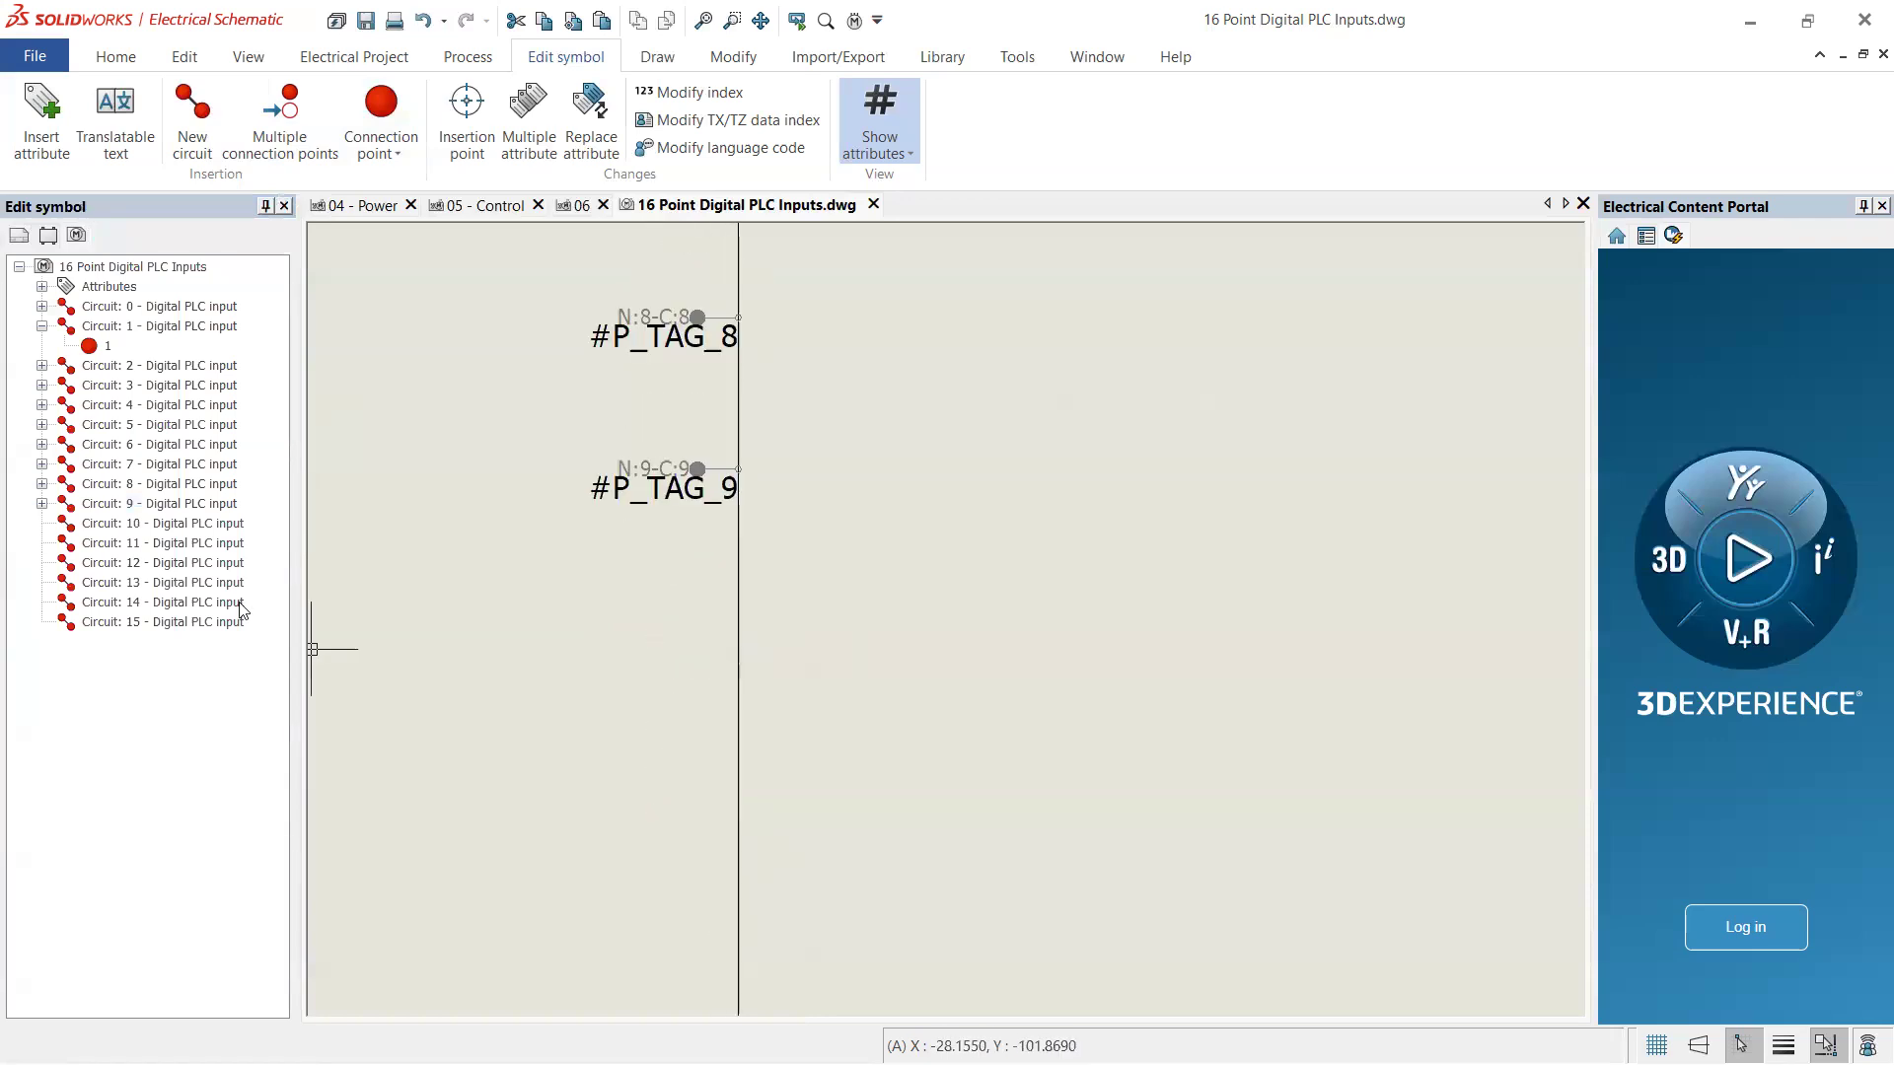
left_click(171, 530)
left_click(380, 103)
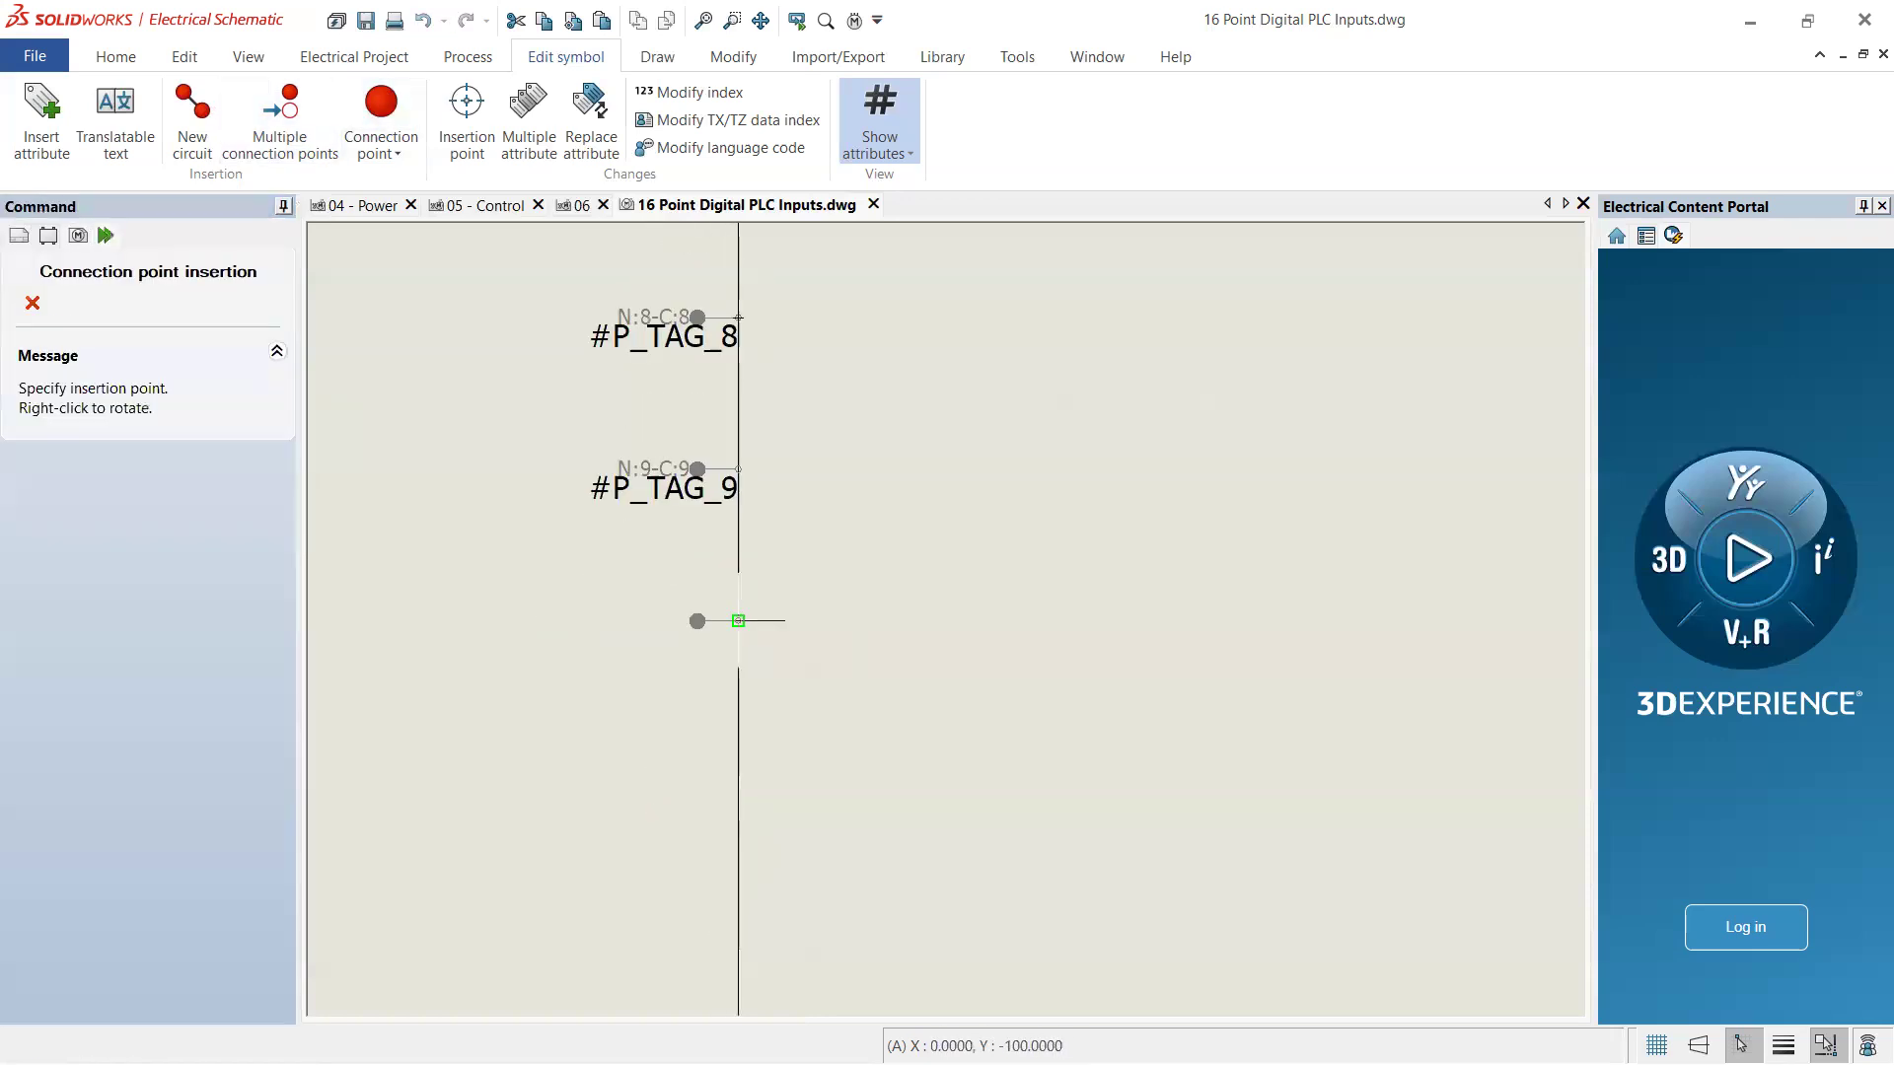
- Insert the connection points for circuits 10, 11 and 12 on the vertical line, continuing the existing 10-unit spacing
left_click(738, 621)
left_click(116, 550)
left_click(381, 103)
left_click(738, 773)
left_click(158, 562)
left_click(381, 104)
left_click(738, 924)
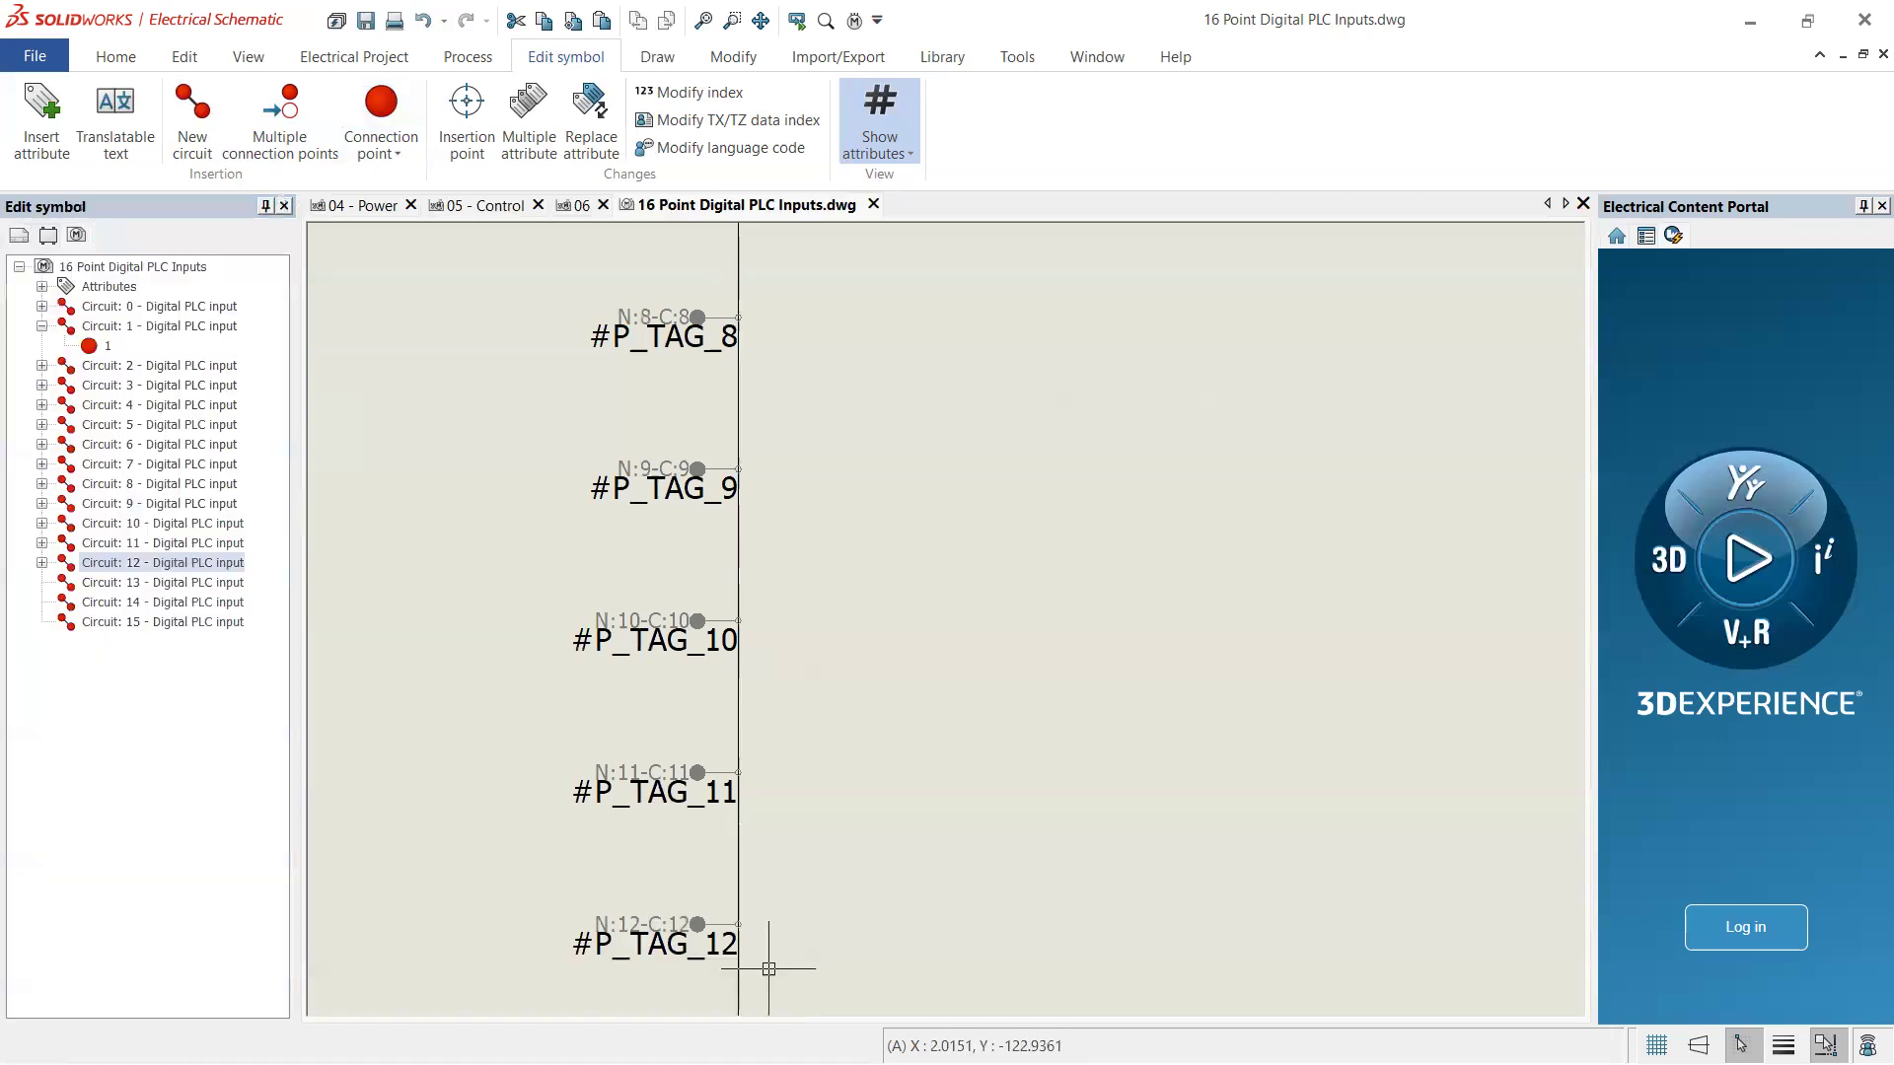
- Insert the connection points for circuits 13, 14 and 15 at the same spacing down to the line's lower end
scroll(892, 727, "down", 4)
scroll(845, 734, "up", 5)
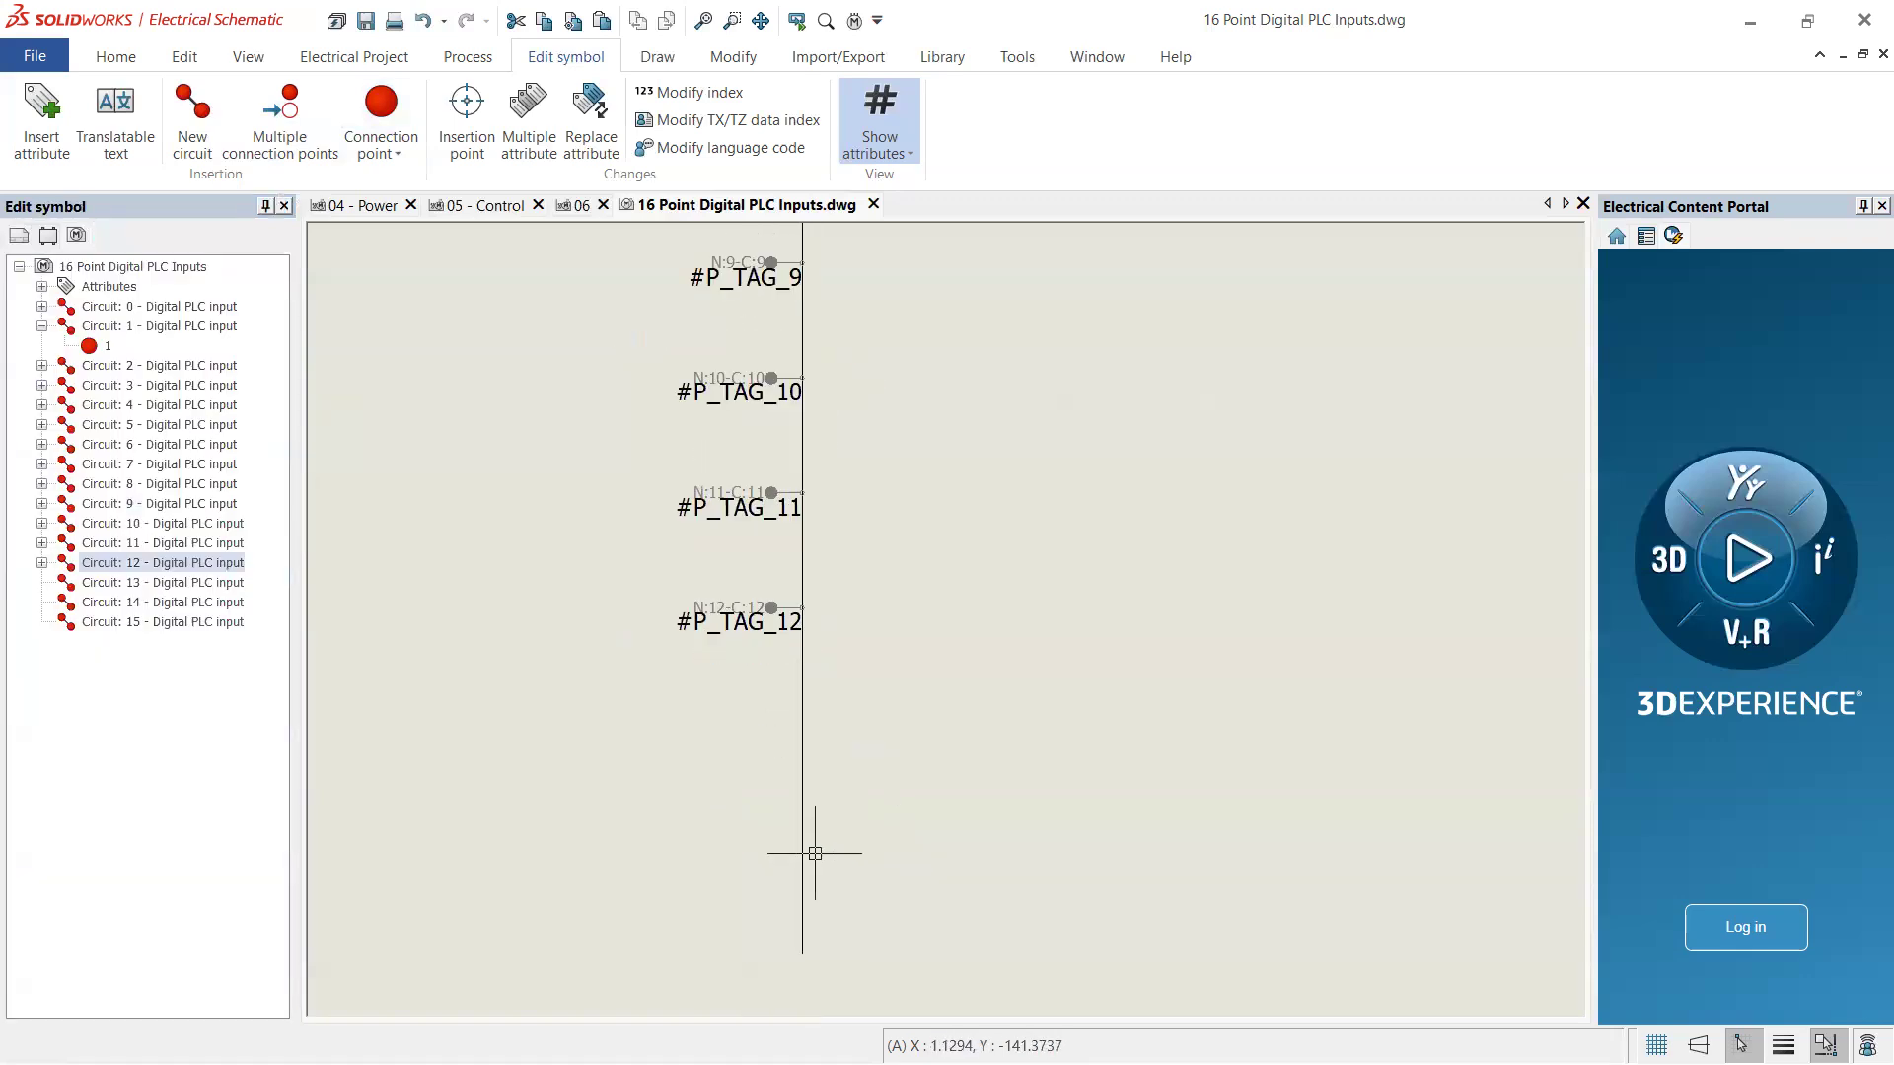
left_click(178, 580)
left_click(381, 104)
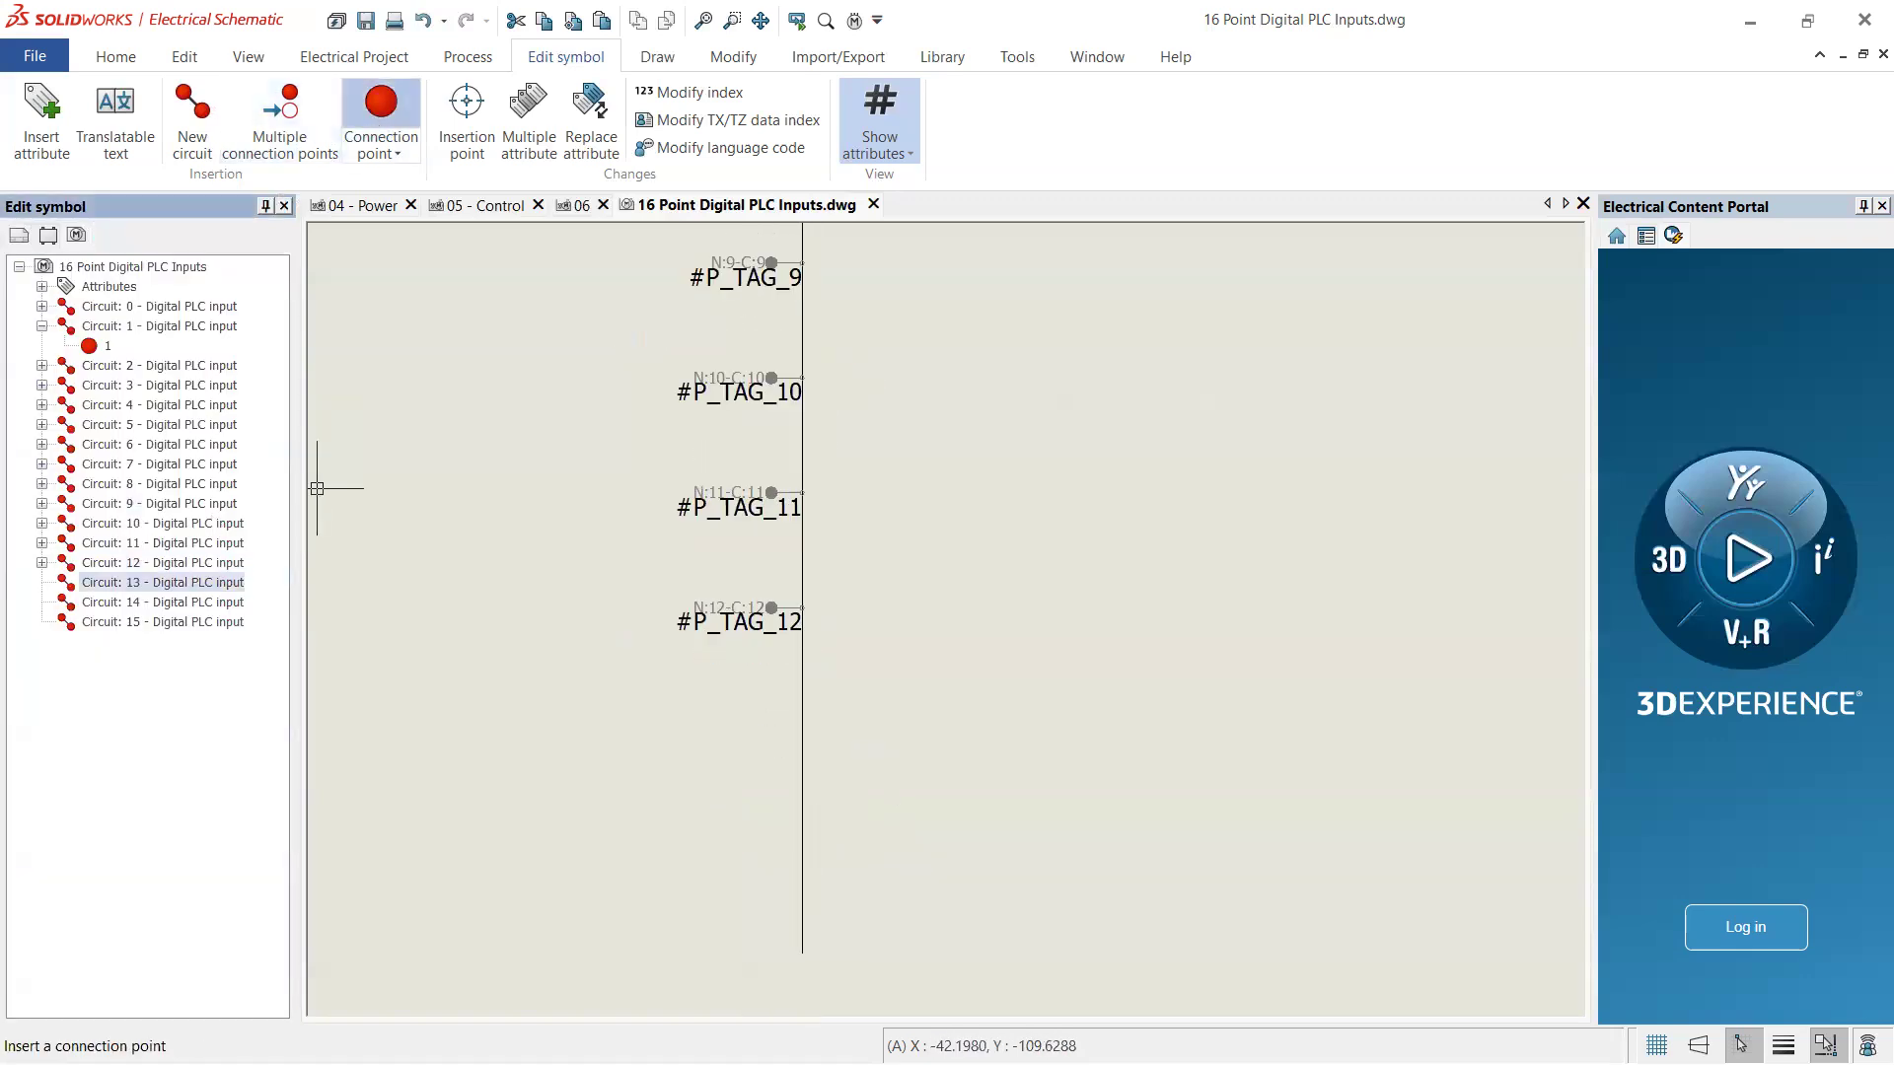
left_click(799, 723)
left_click(148, 602)
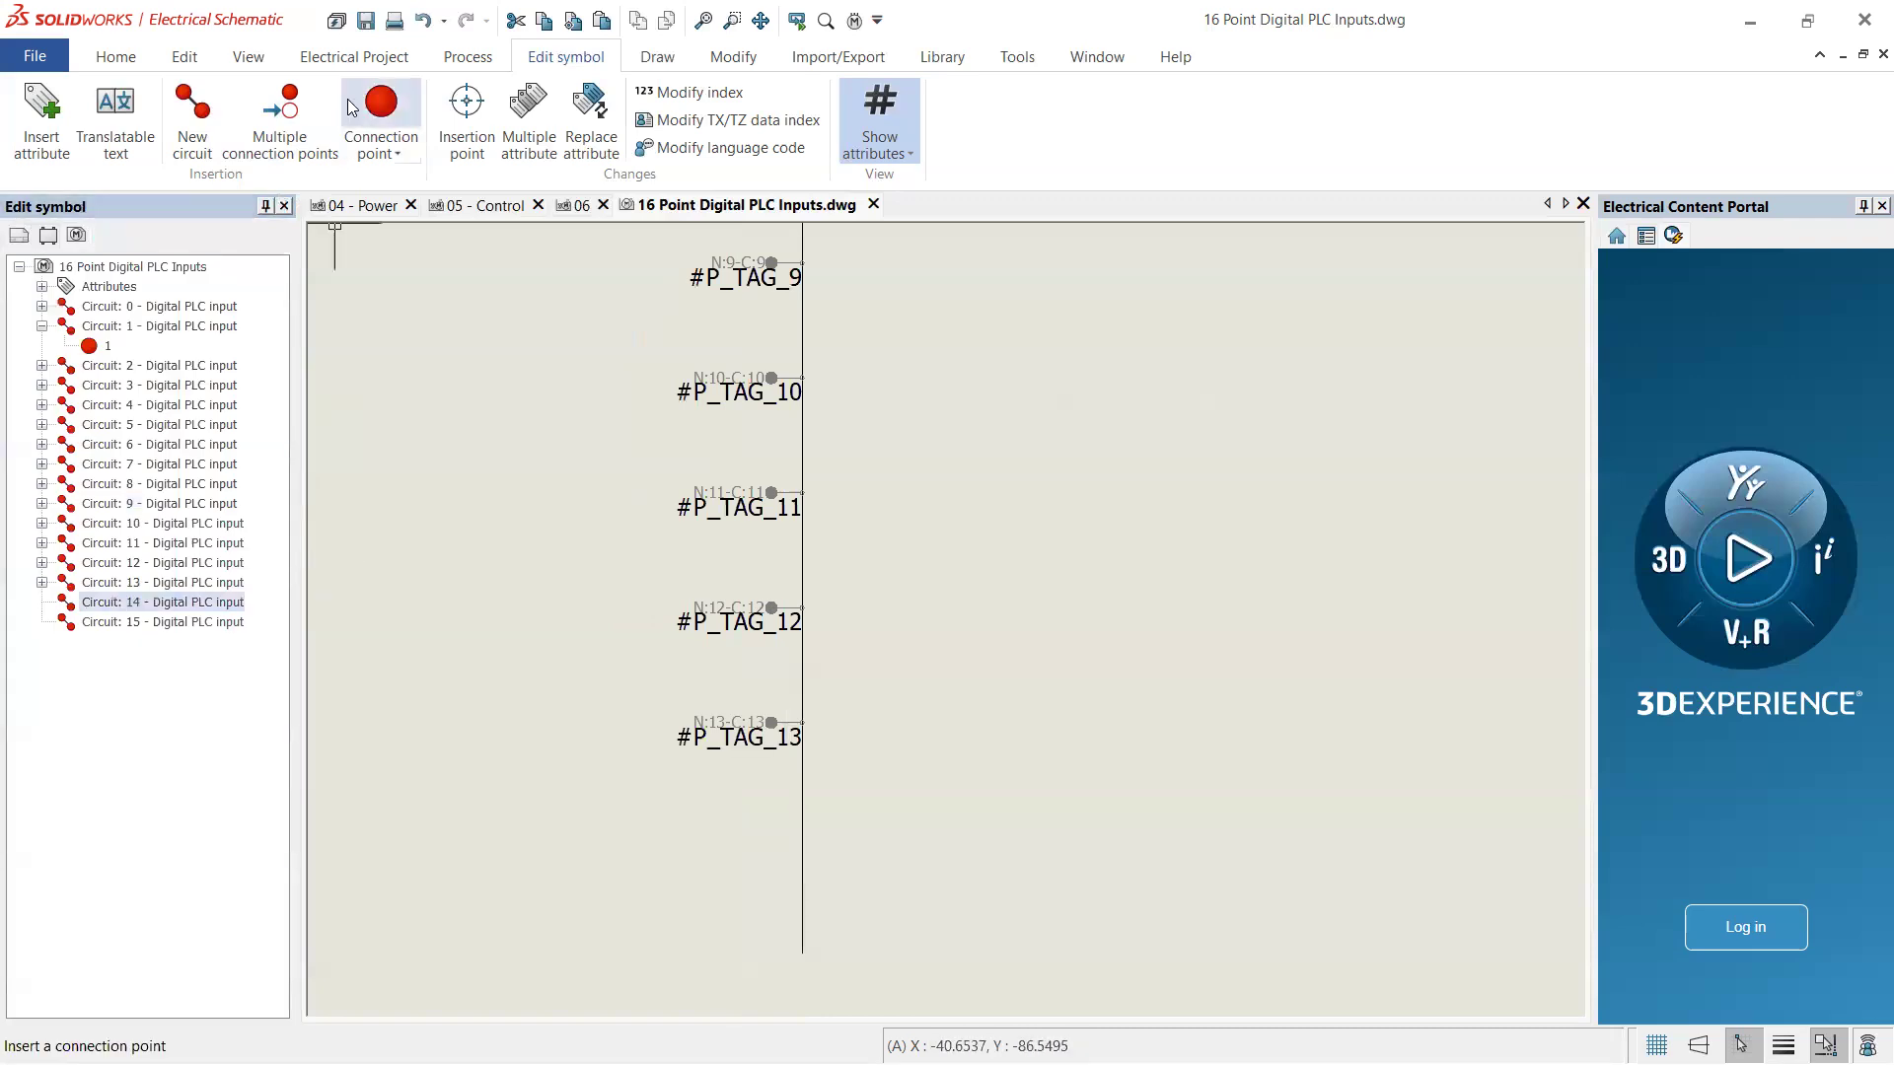
left_click(380, 104)
left_click(799, 838)
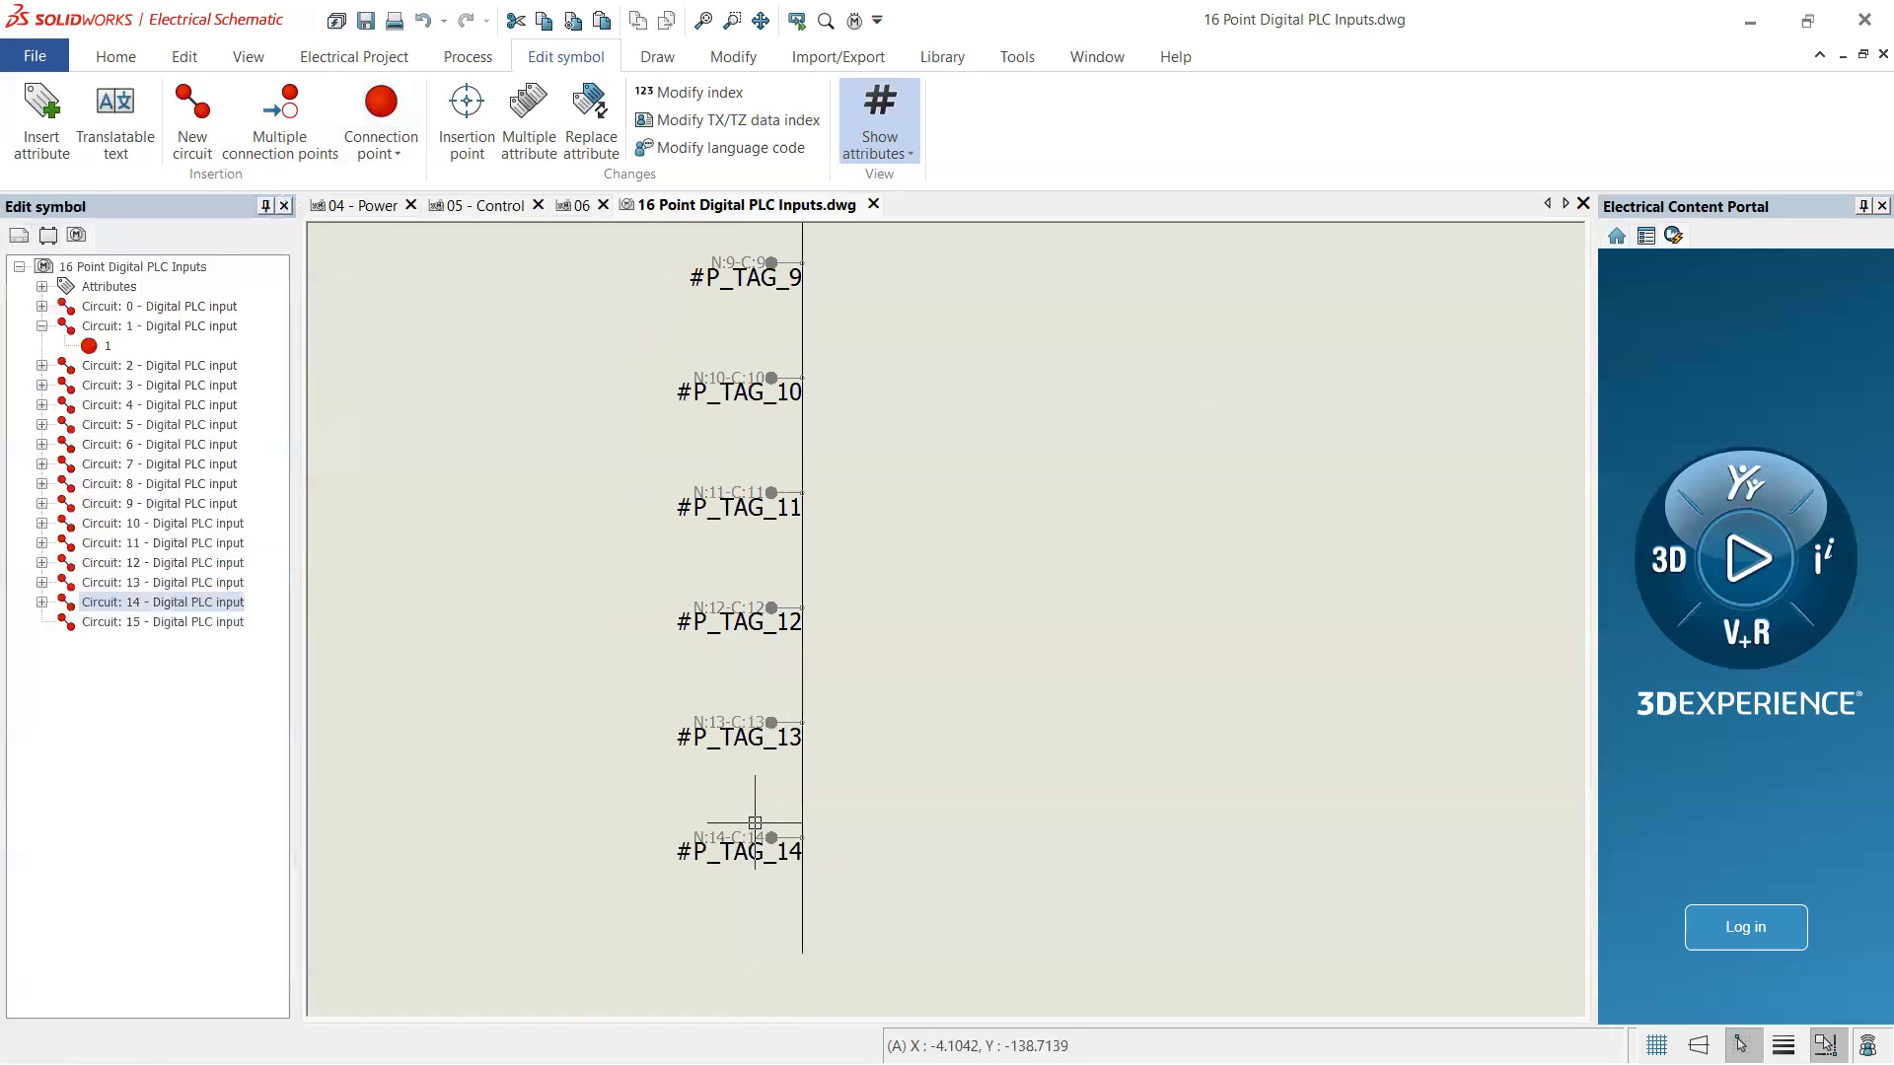
left_click(148, 621)
left_click(403, 129)
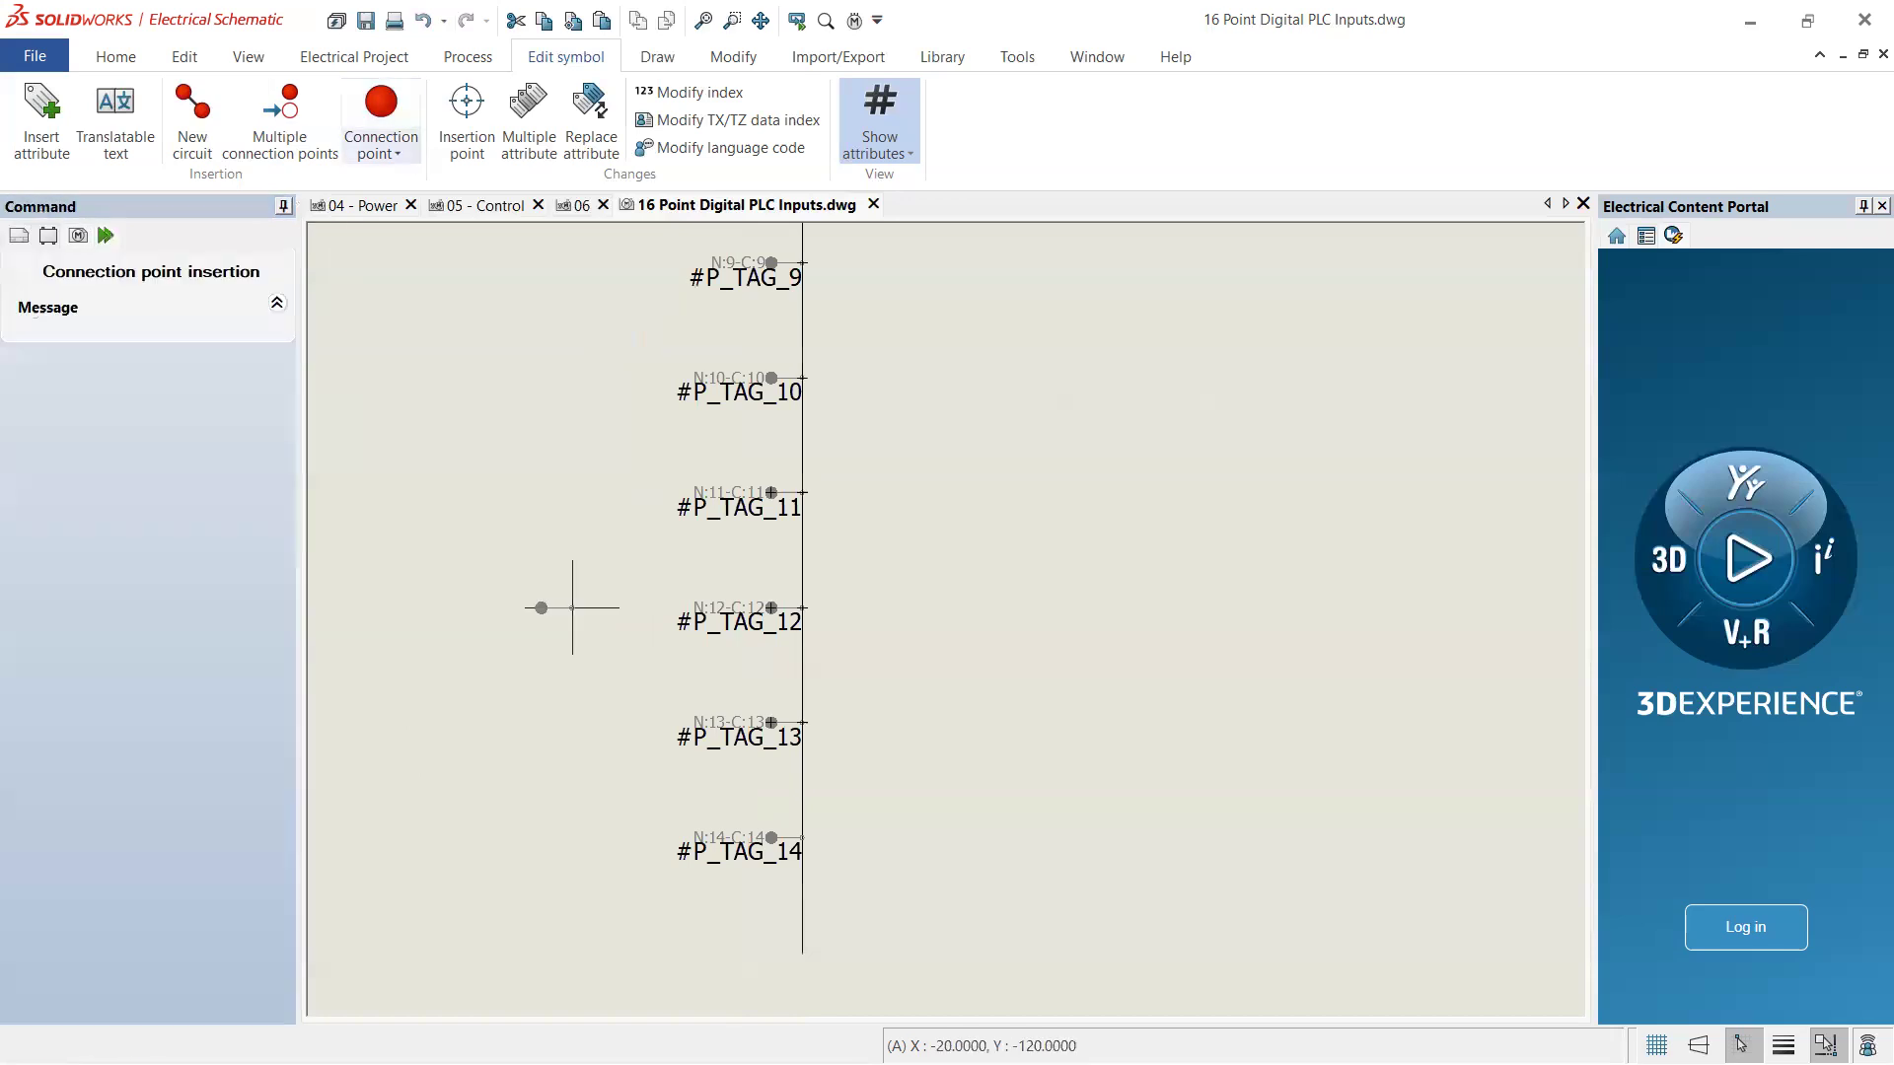
left_click(802, 953)
- Check the placed connection points and their tags along the vertical line from circuit 0 to circuit 15
scroll(636, 646, "down", 5)
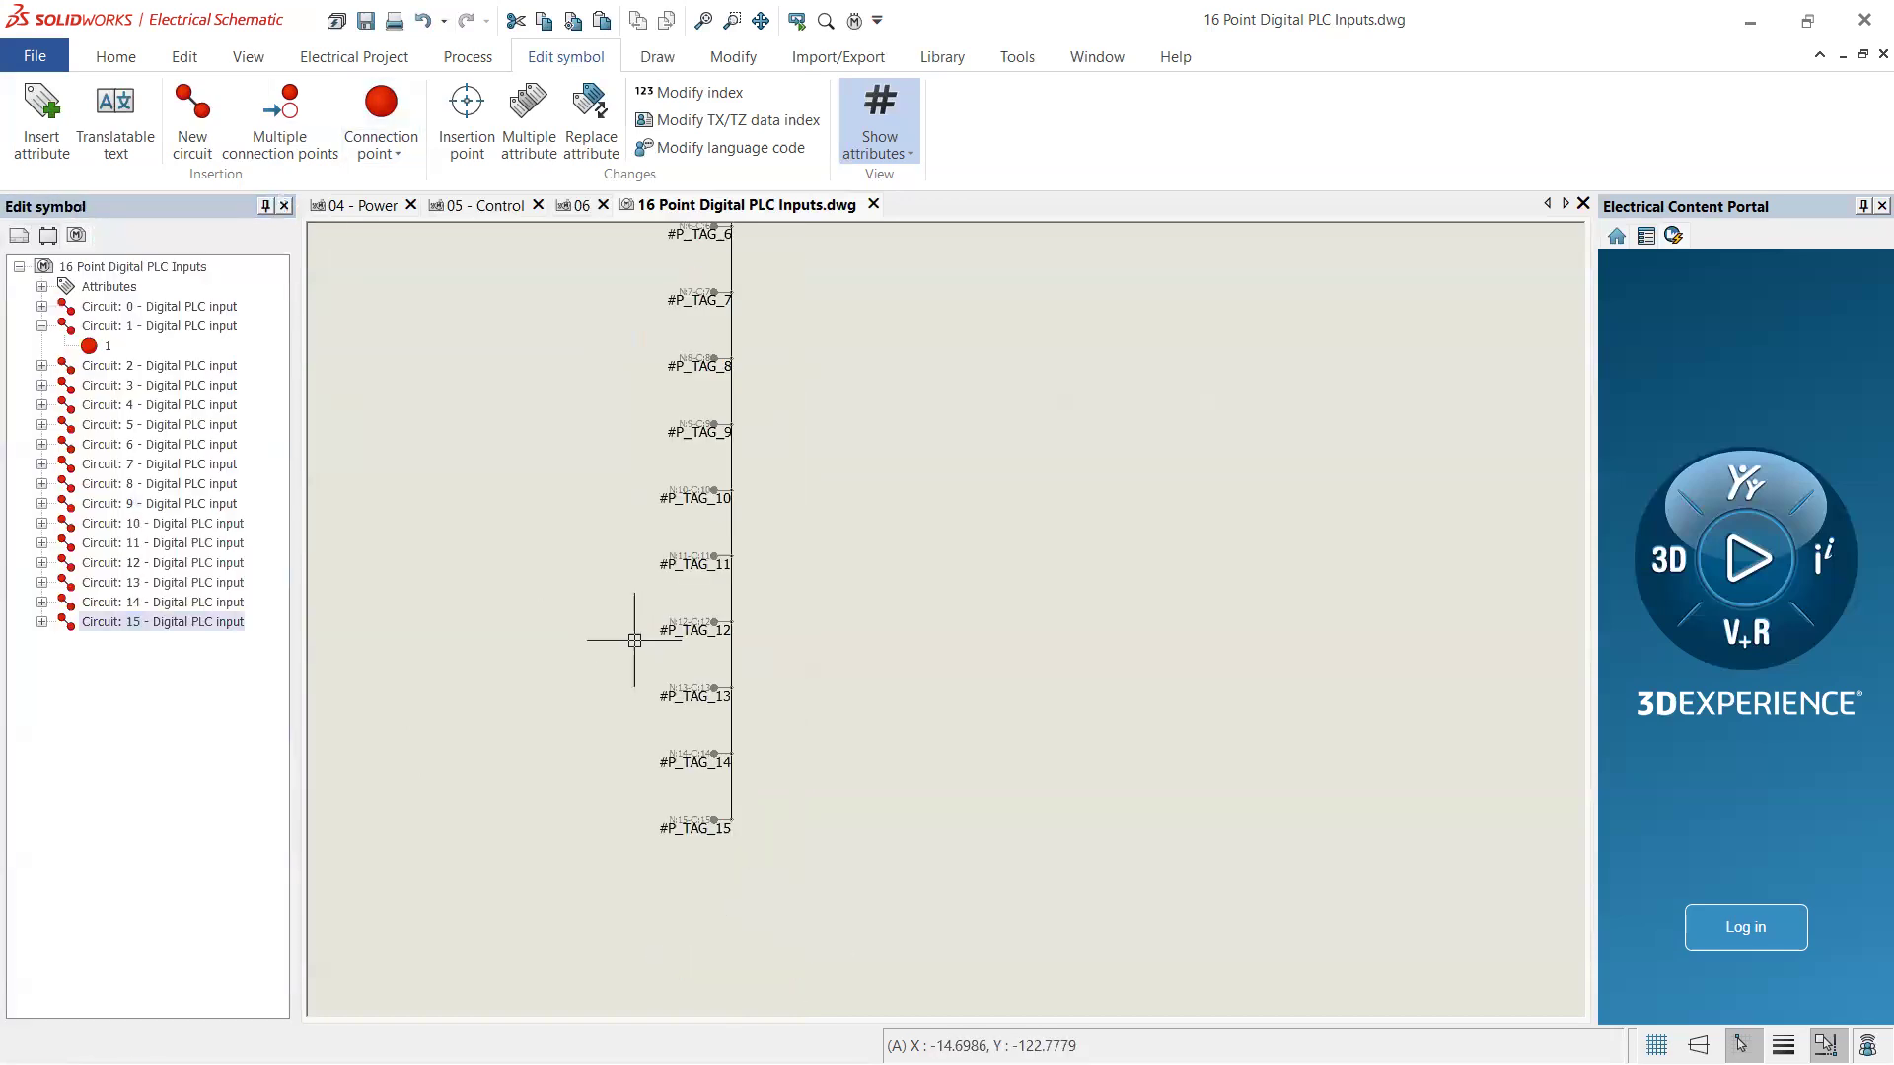
scroll(560, 554, "up", 1)
scroll(608, 512, "up", 4)
scroll(608, 512, "down", 5)
scroll(698, 584, "up", 5)
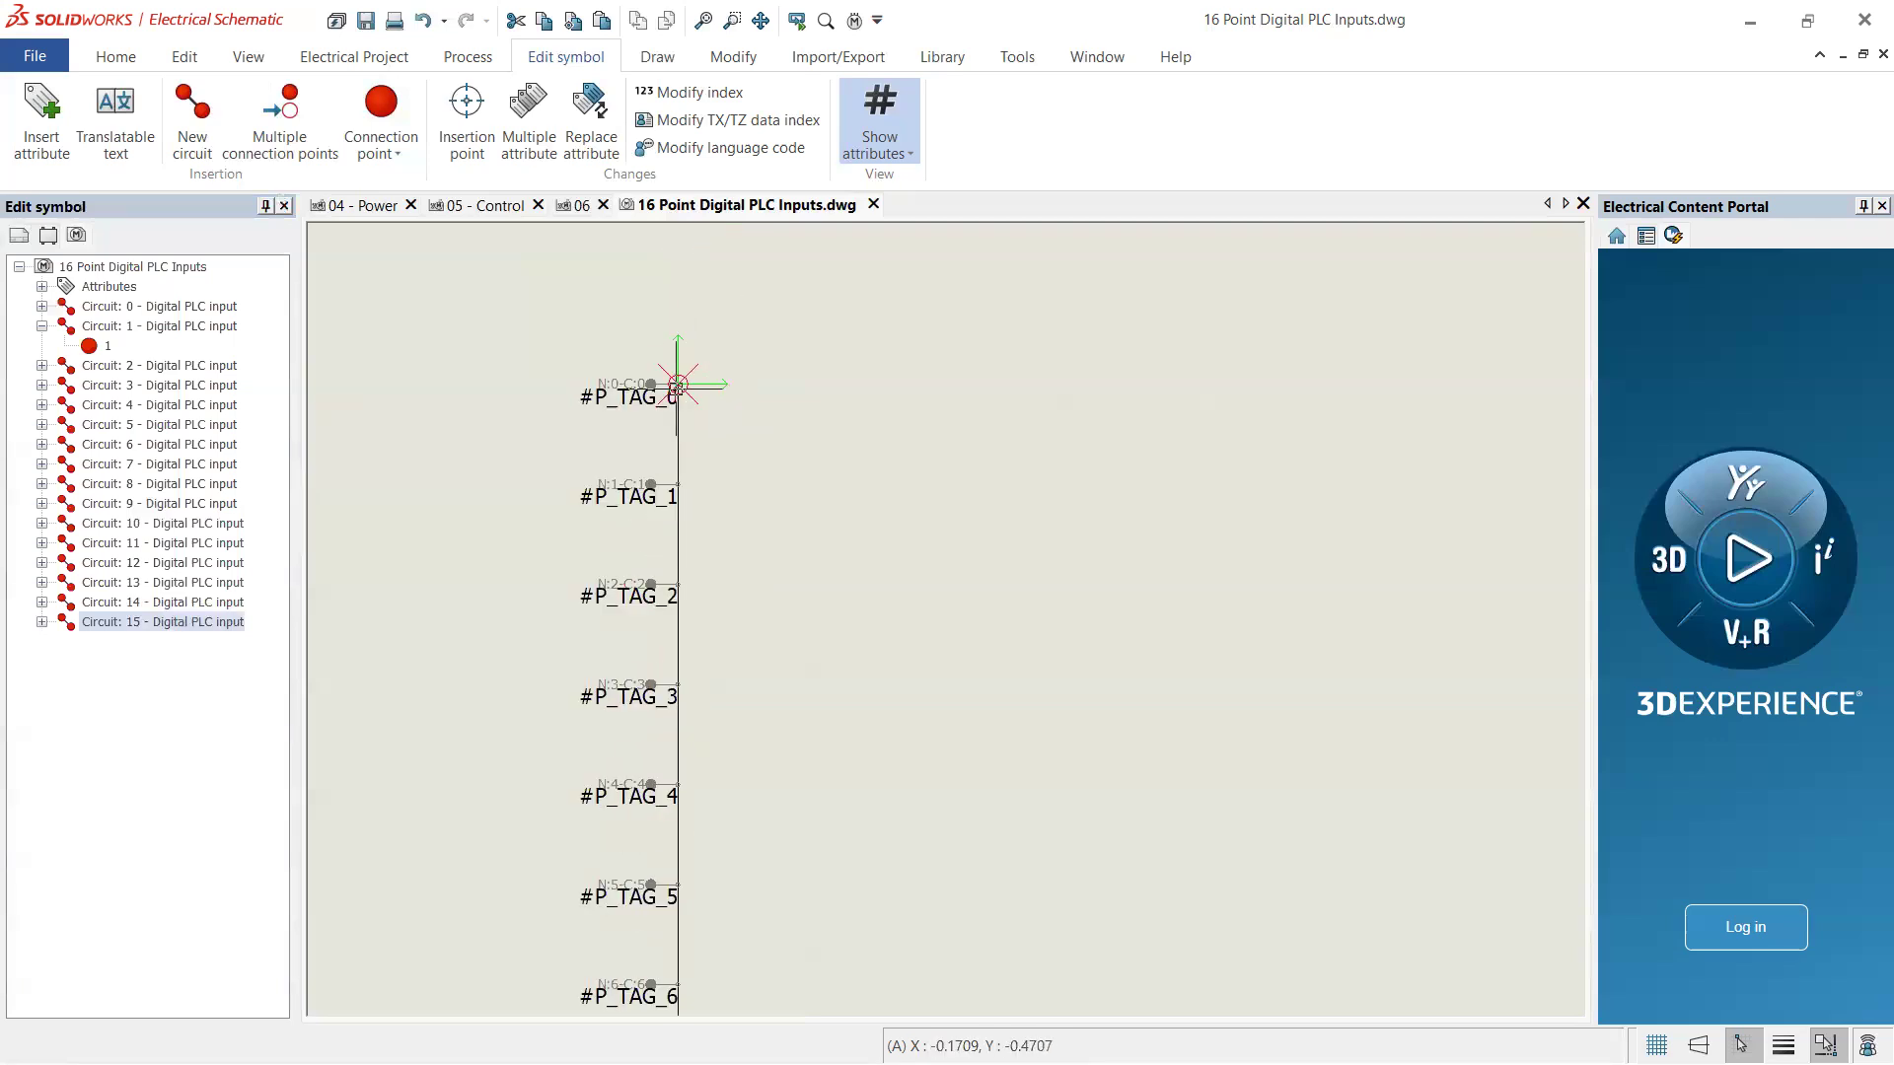
key("Escape")
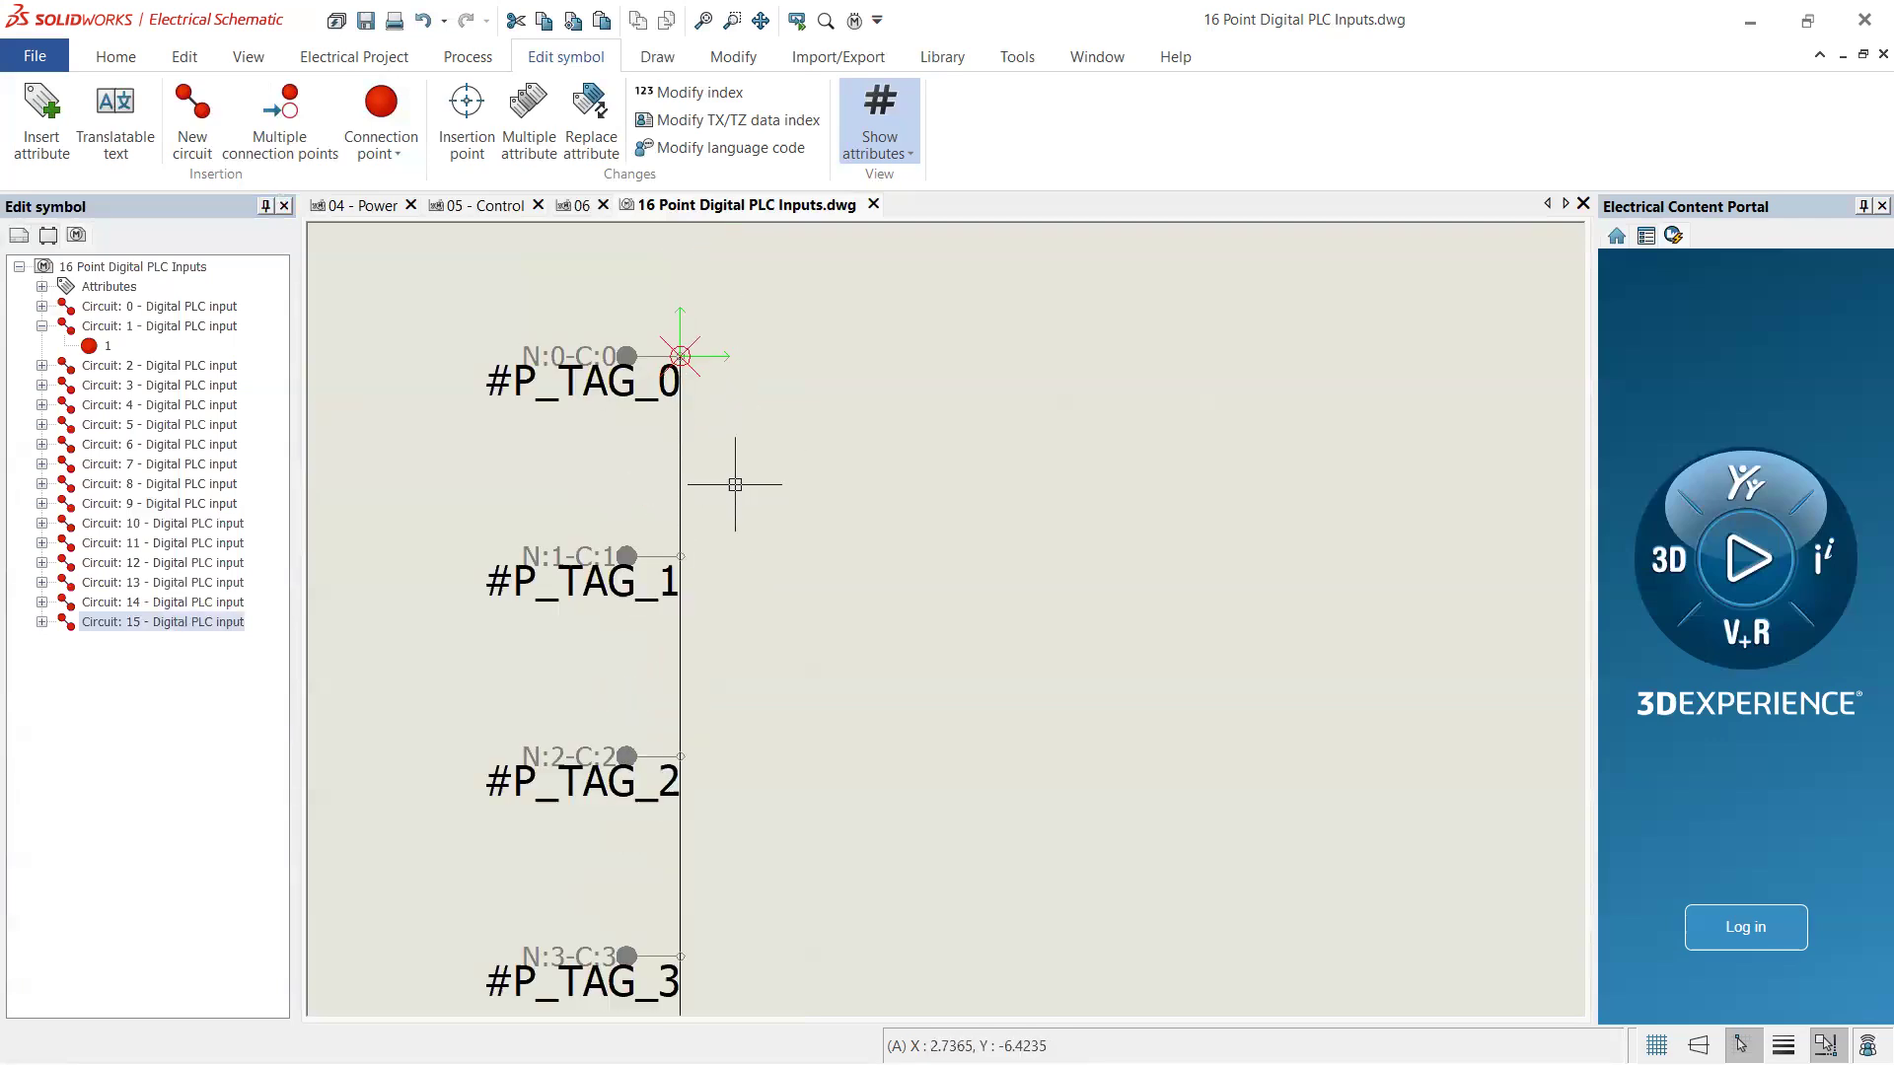
scroll(684, 487, "up", 2)
key("Escape")
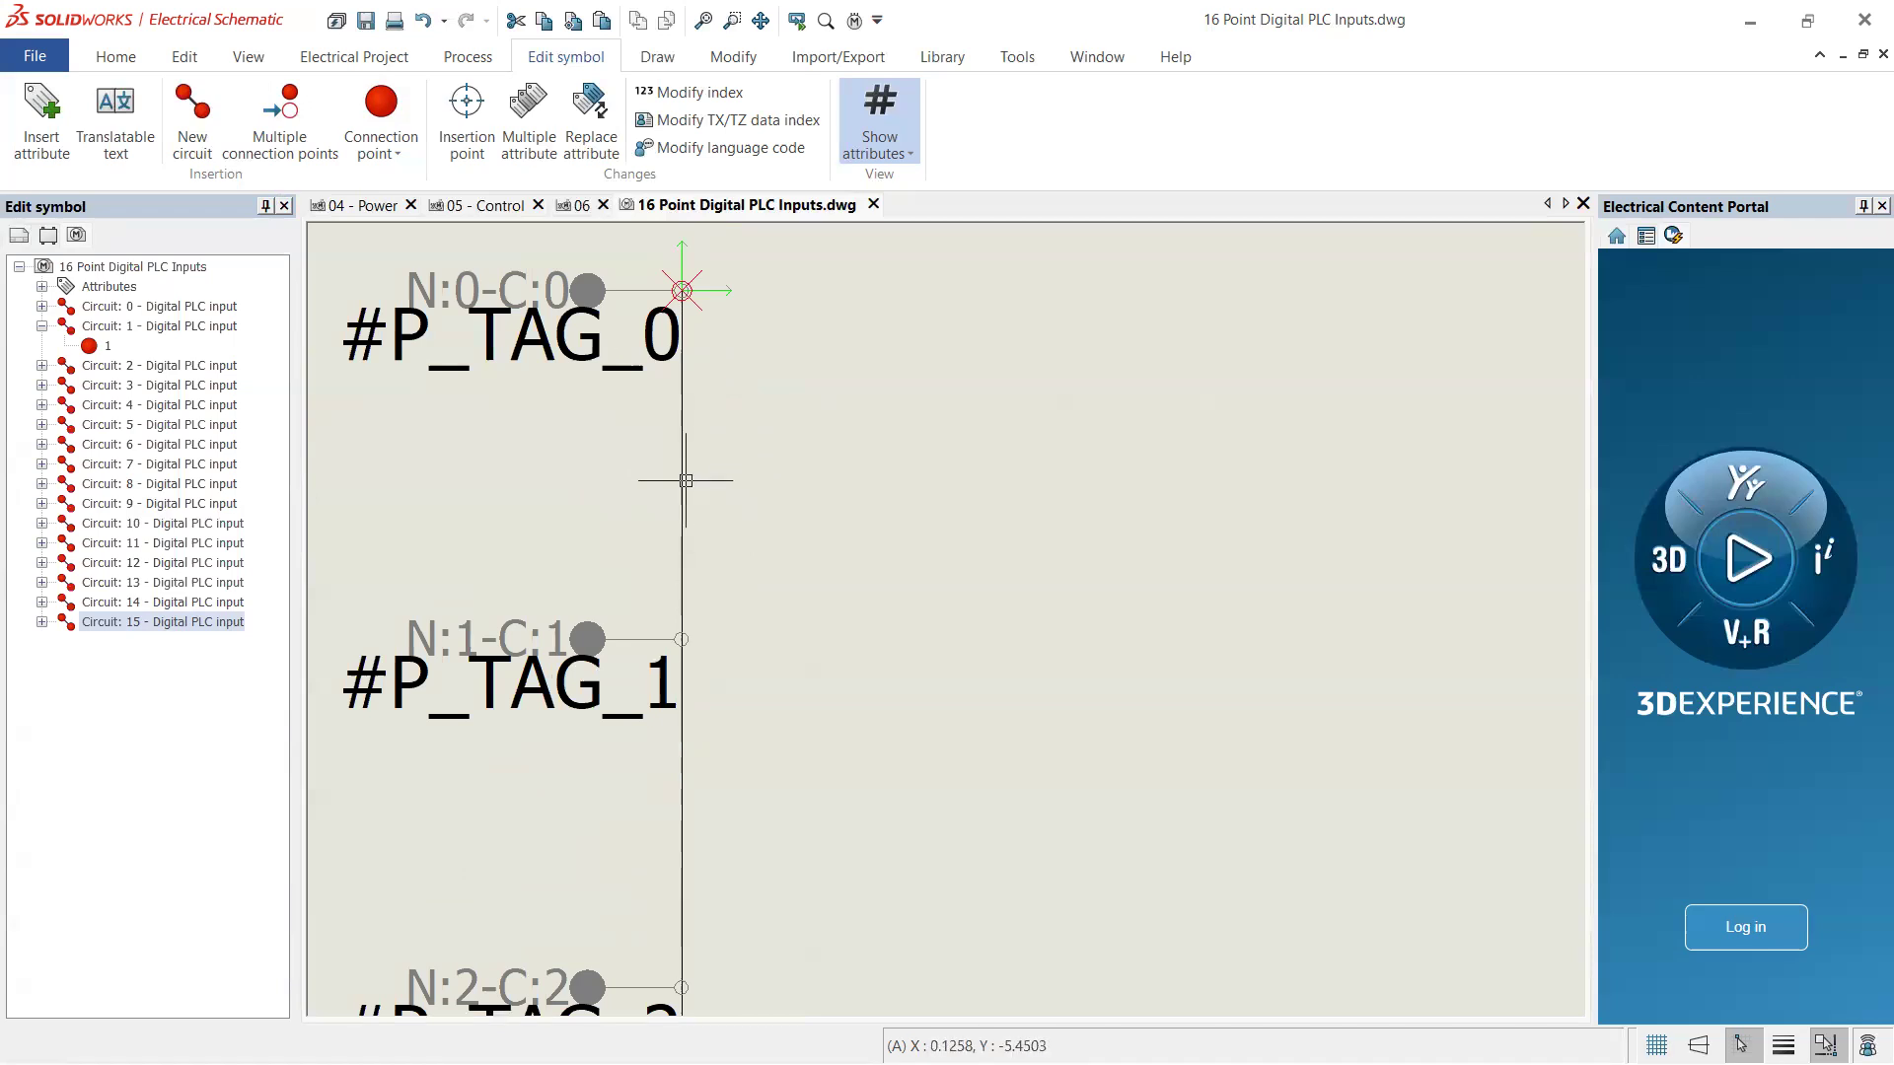
scroll(815, 516, "down", 4)
scroll(774, 423, "up", 1)
scroll(645, 455, "down", 3)
scroll(645, 455, "up", 4)
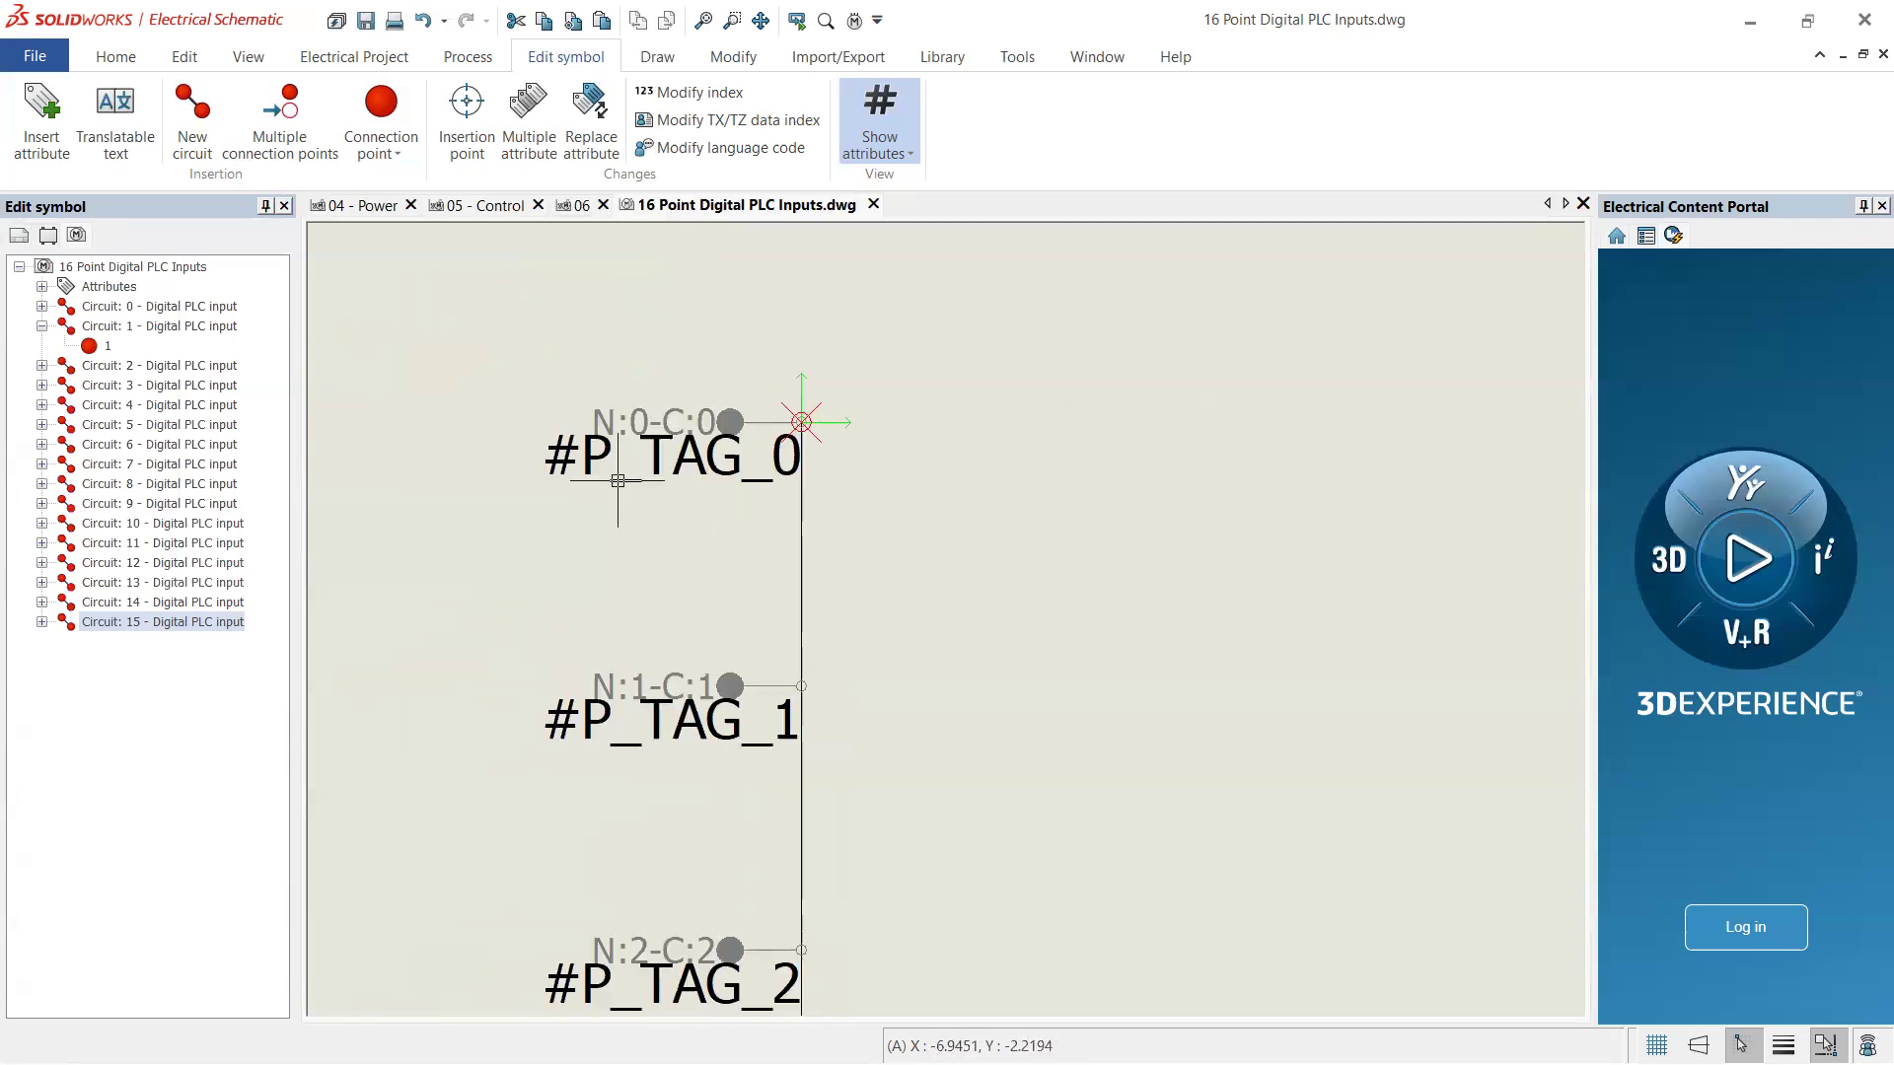
- Draw a line from the insertion point at circuit 0 up to coordinates 0,2.5
scroll(804, 416, "up", 3)
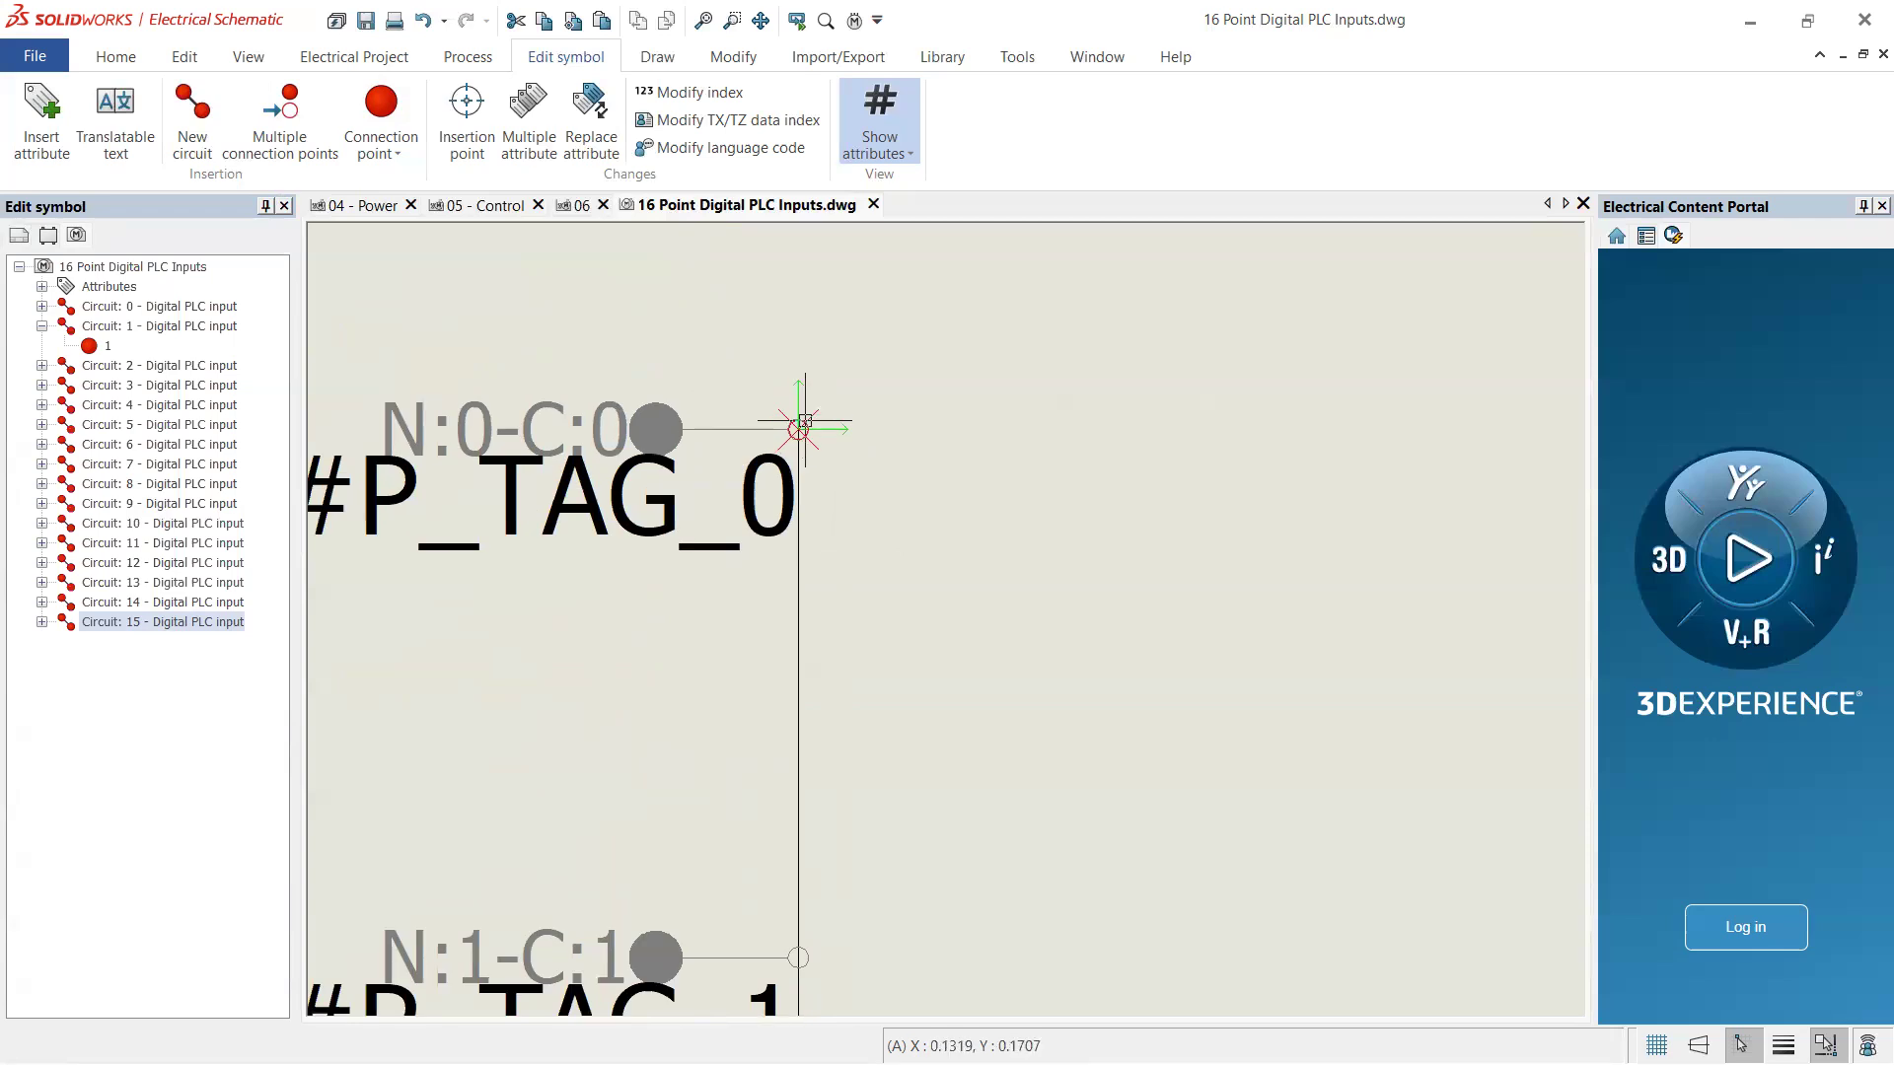
left_click(657, 58)
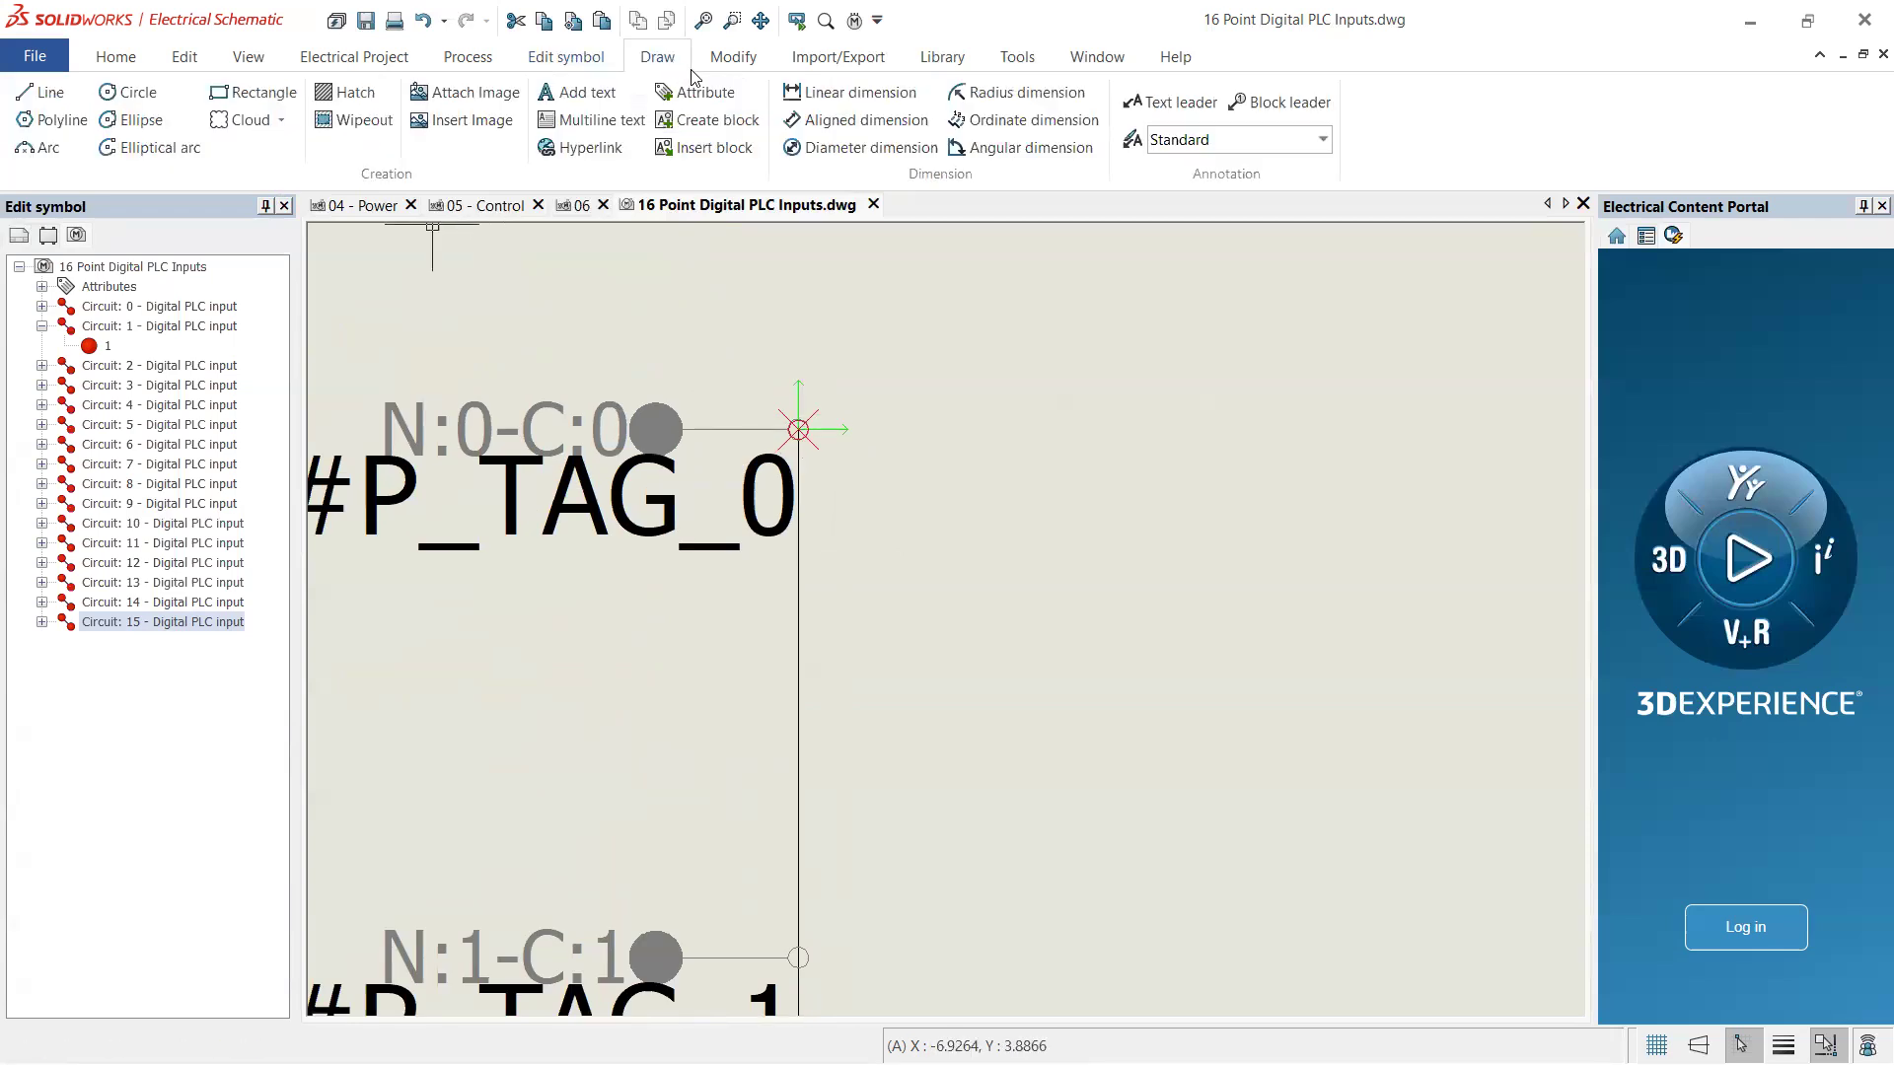
left_click(44, 95)
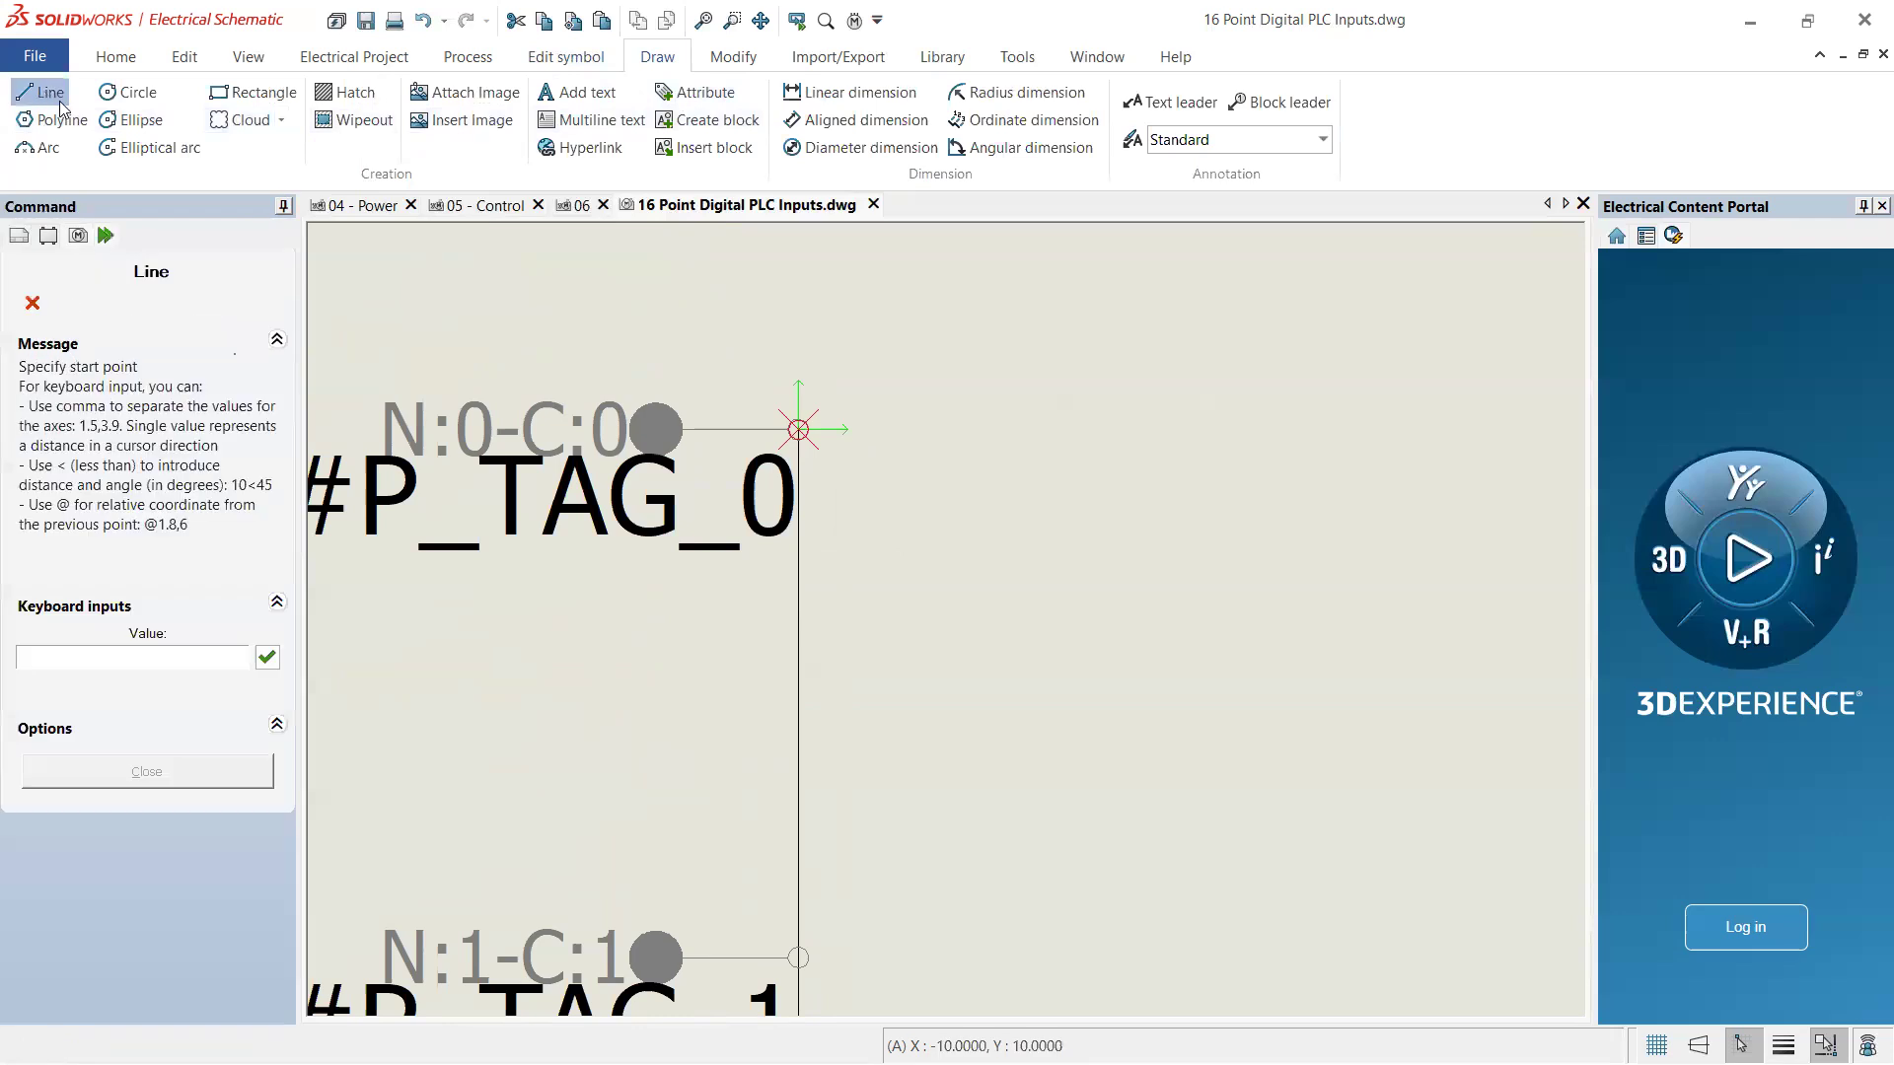
left_click(799, 429)
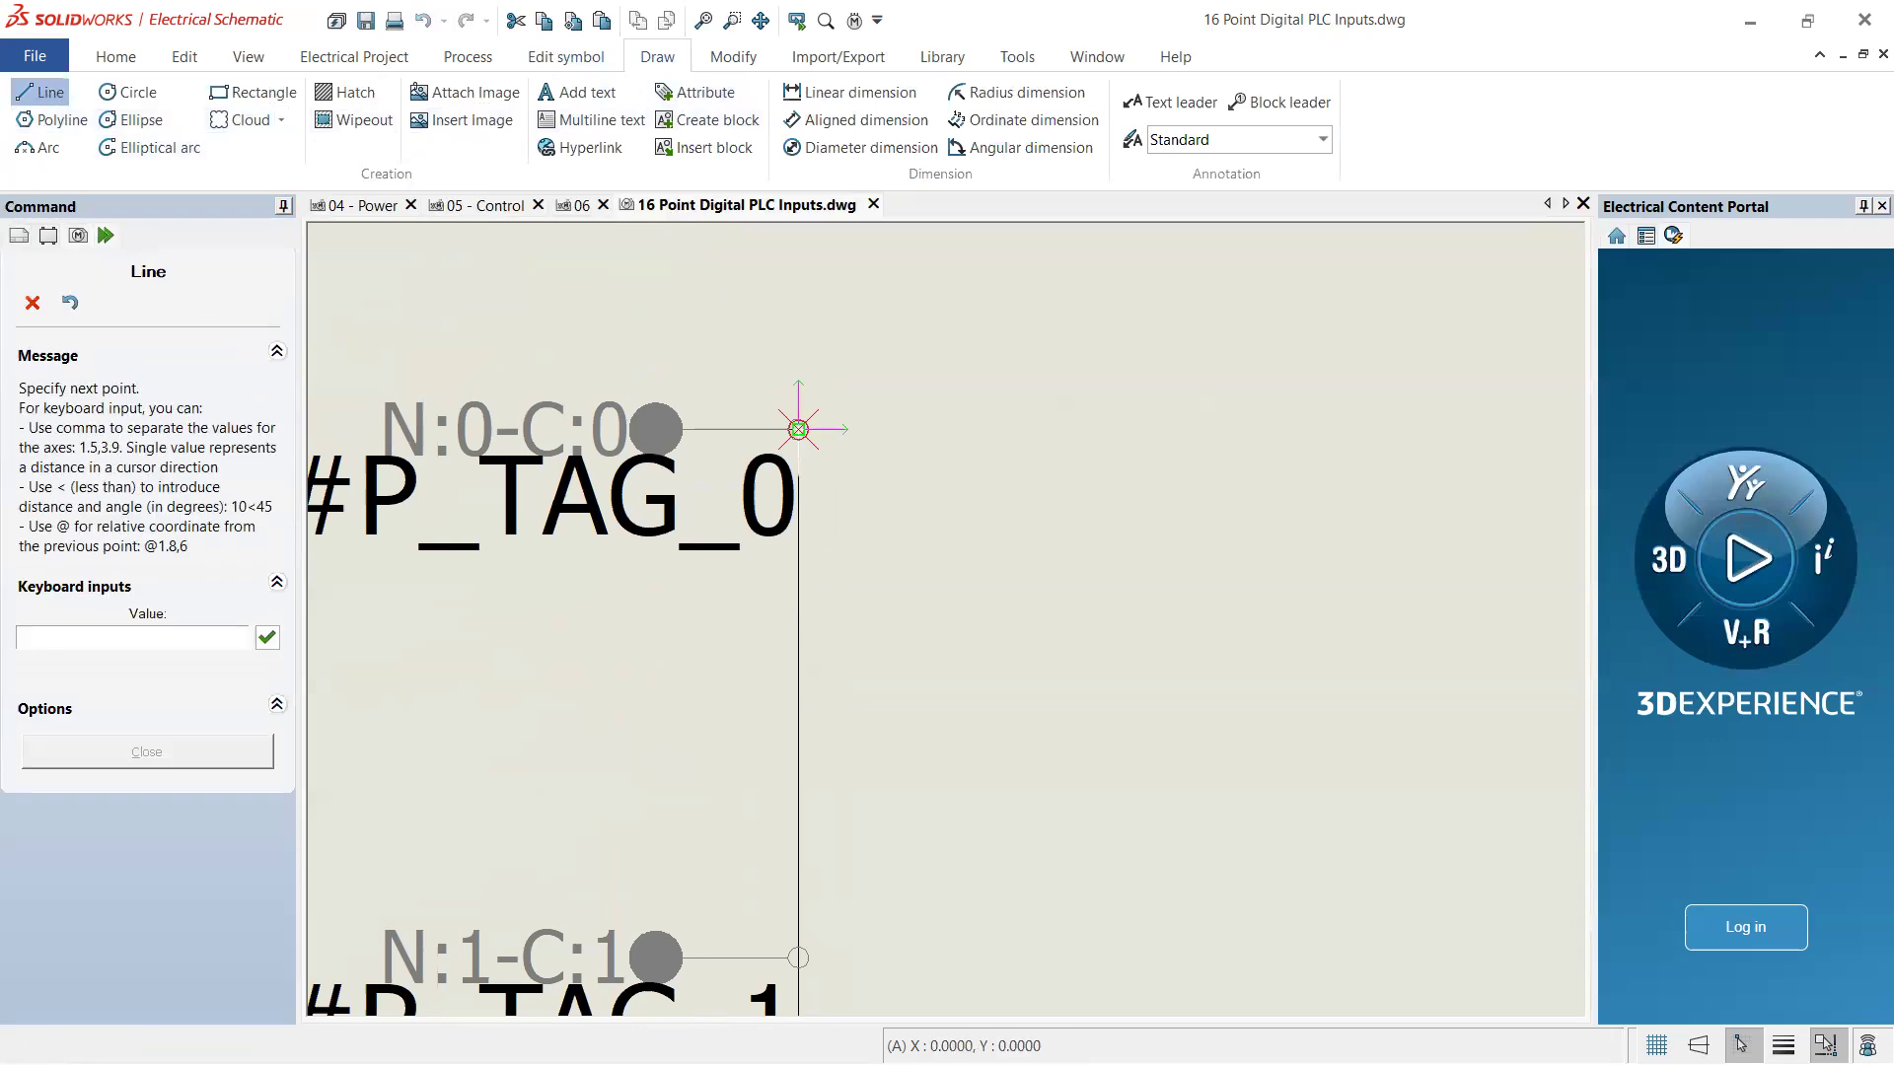
scroll(799, 429, "down", 5)
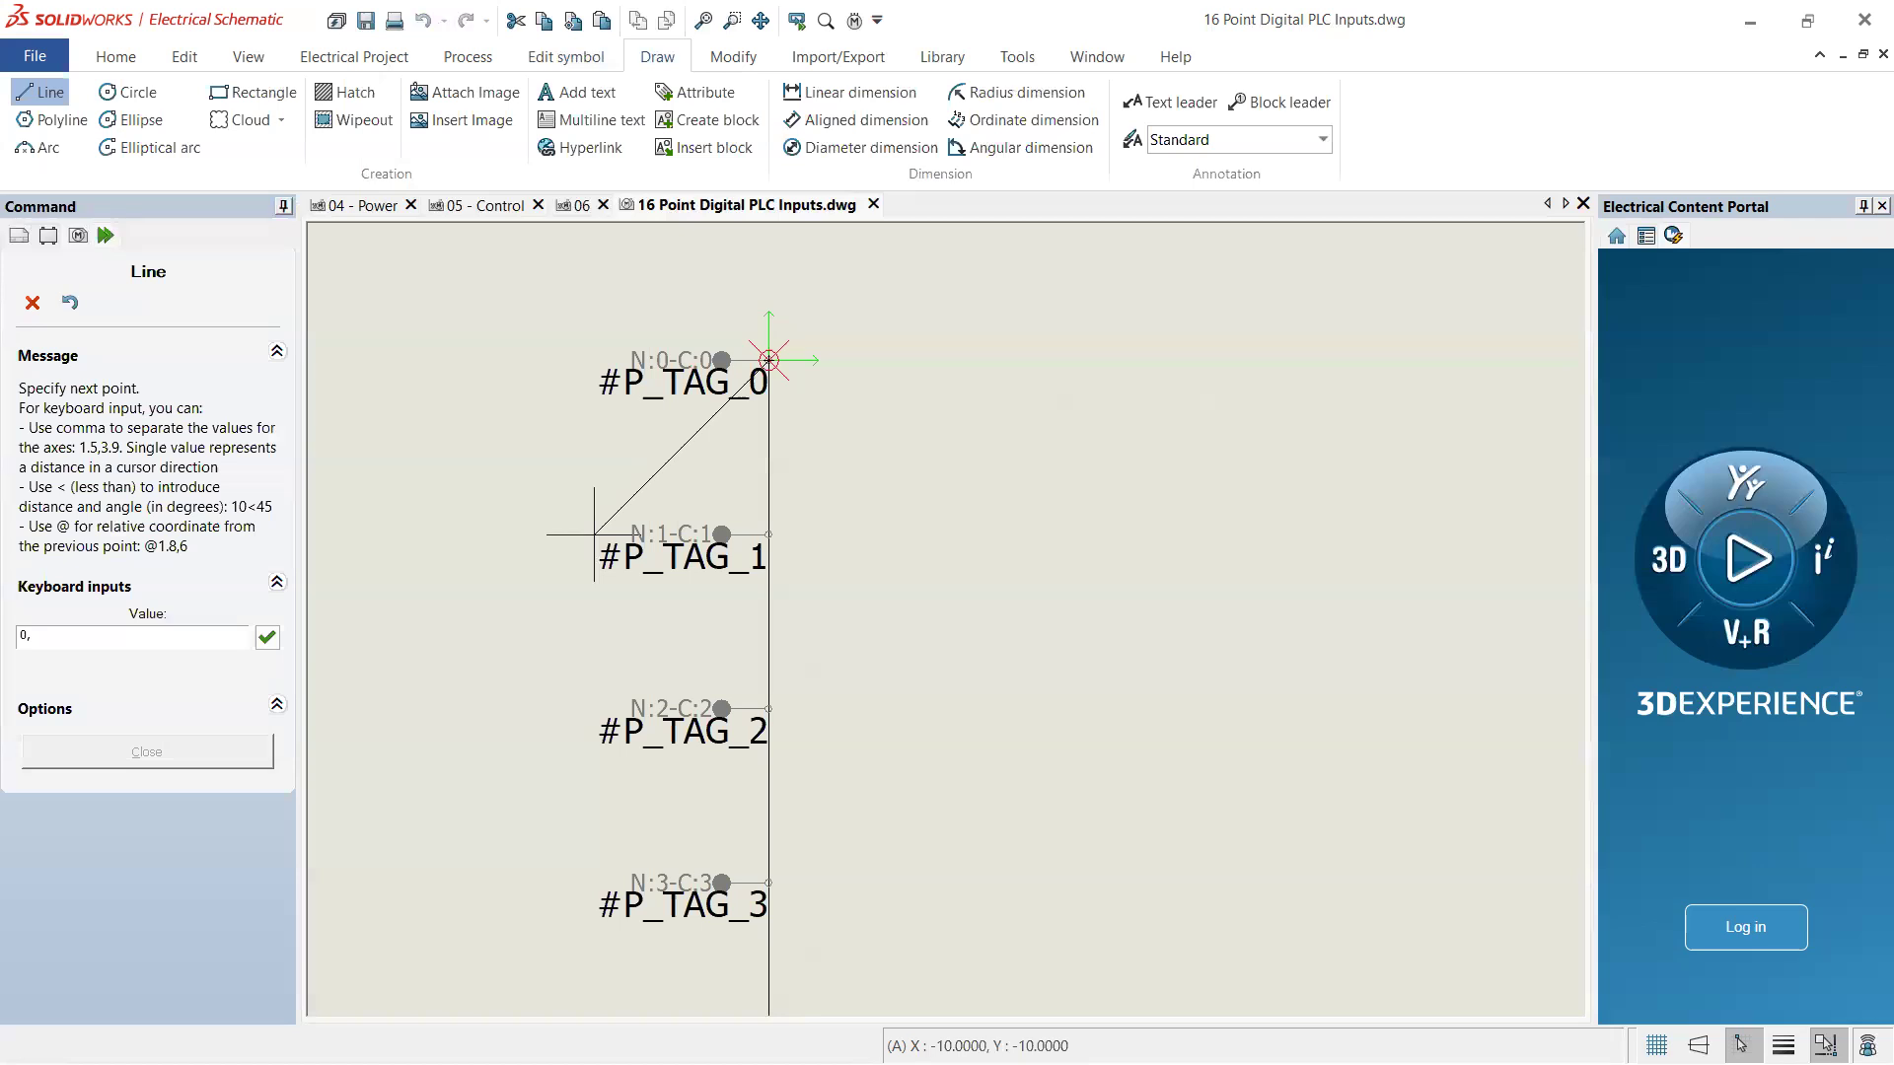
type("0,2.5")
key("Return")
scroll(769, 360, "up", 2)
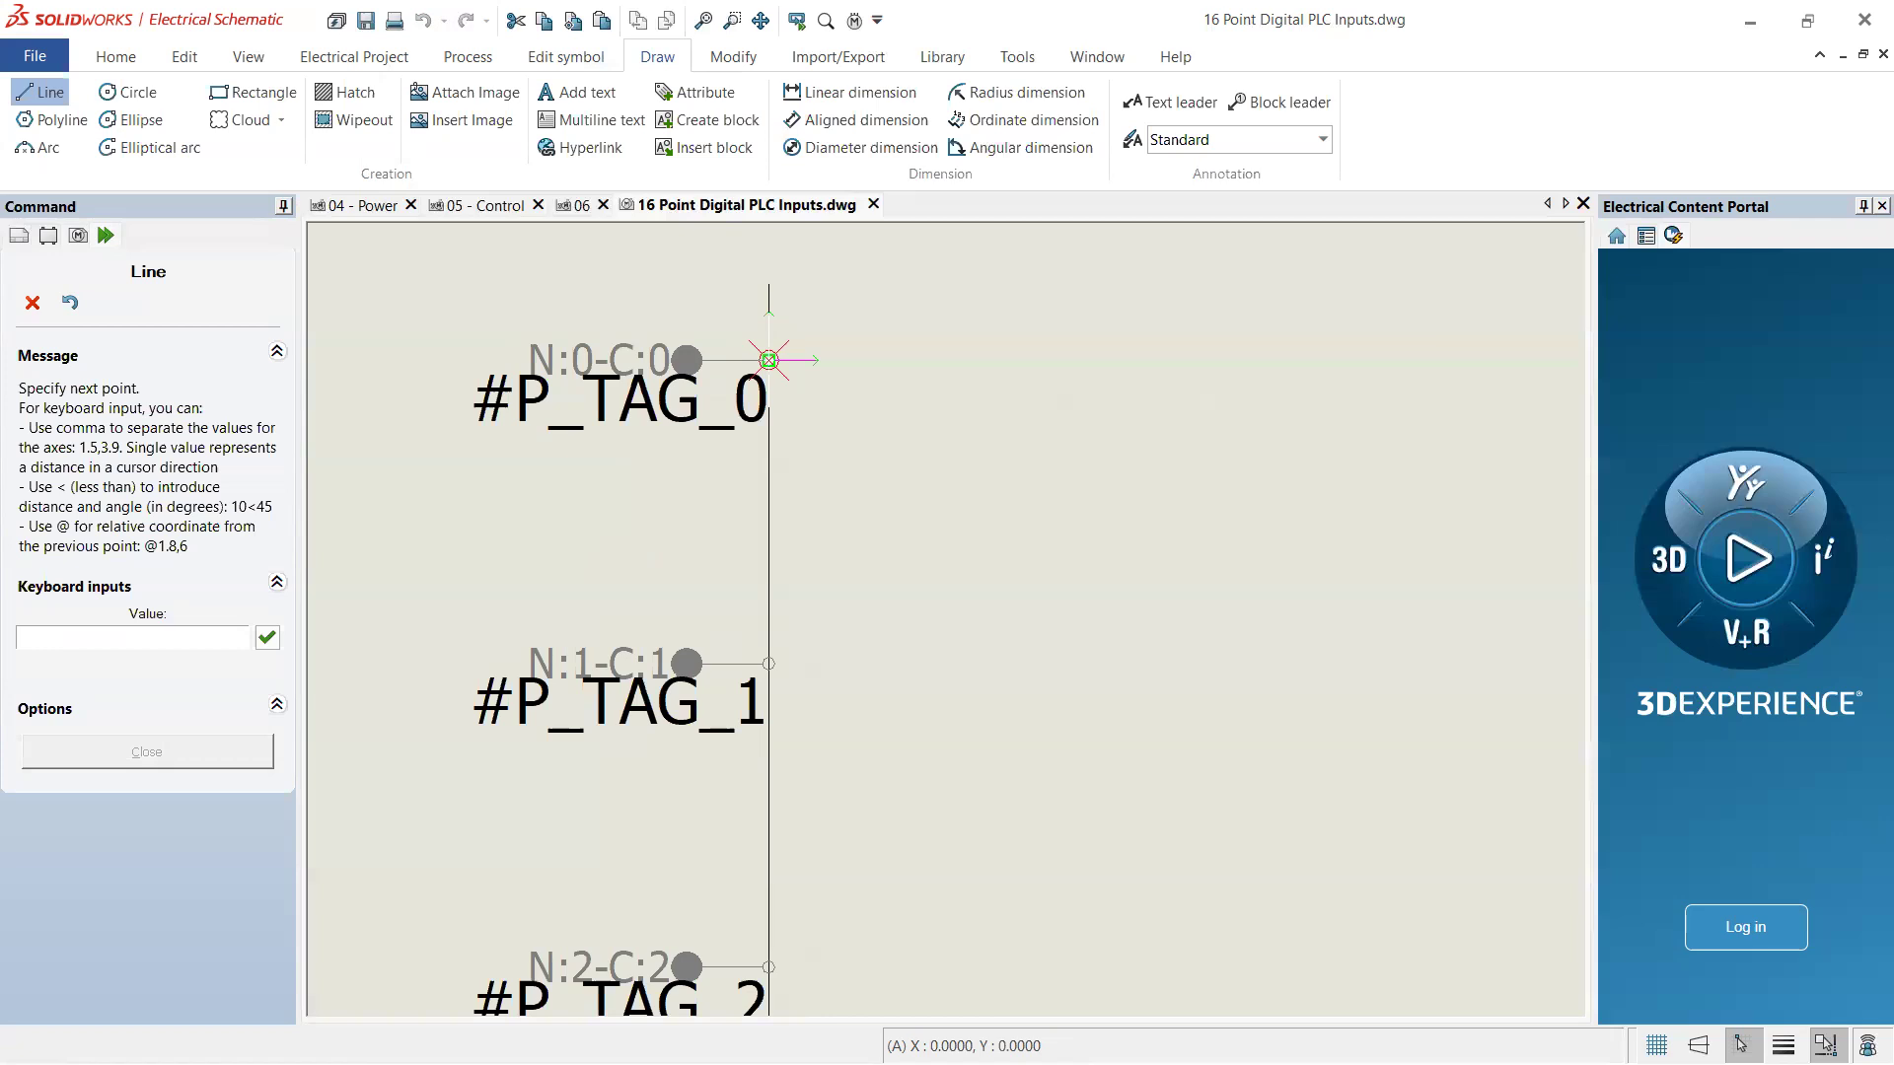
key("Escape")
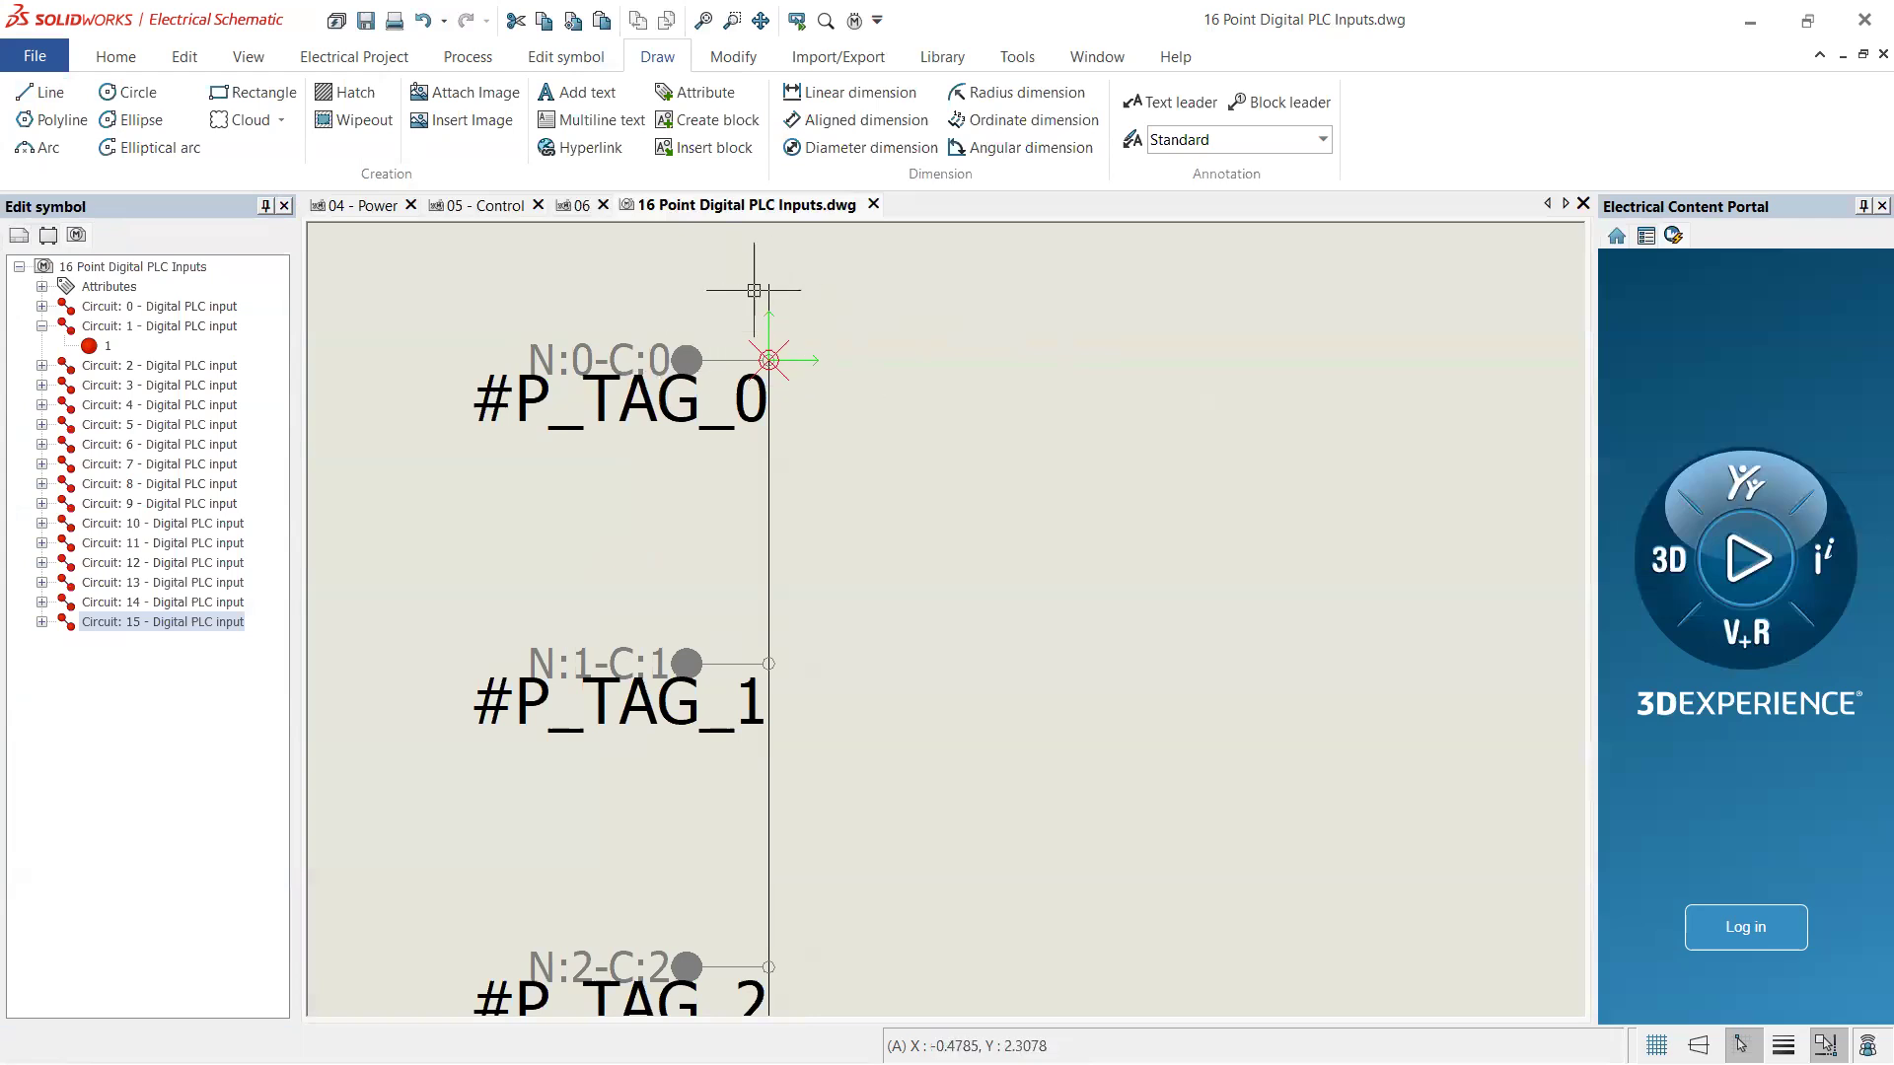
- Try to extend the vertical line below the circuit 15 connection point with a line ending at 0,-2.5
scroll(683, 352, "down", 5)
scroll(683, 353, "down", 2)
scroll(676, 727, "up", 10)
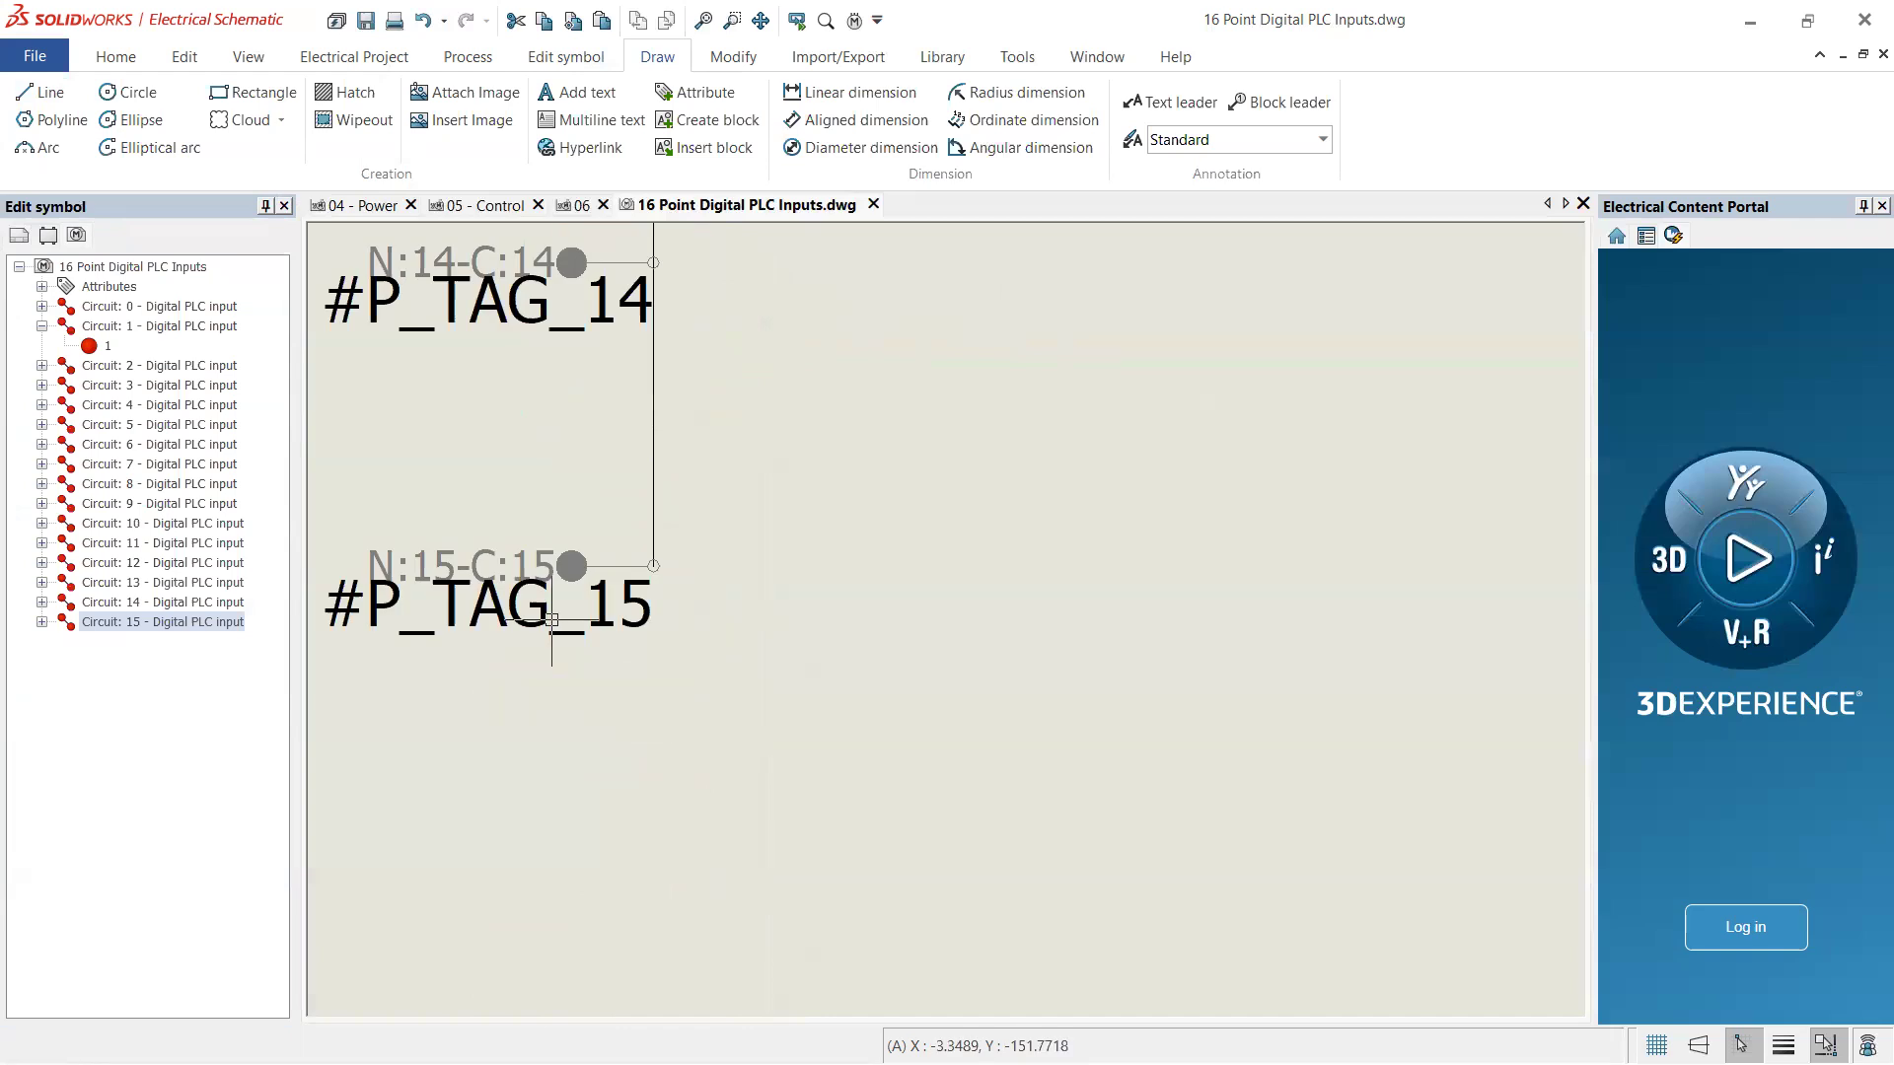
left_click(39, 92)
scroll(653, 566, "up", 4)
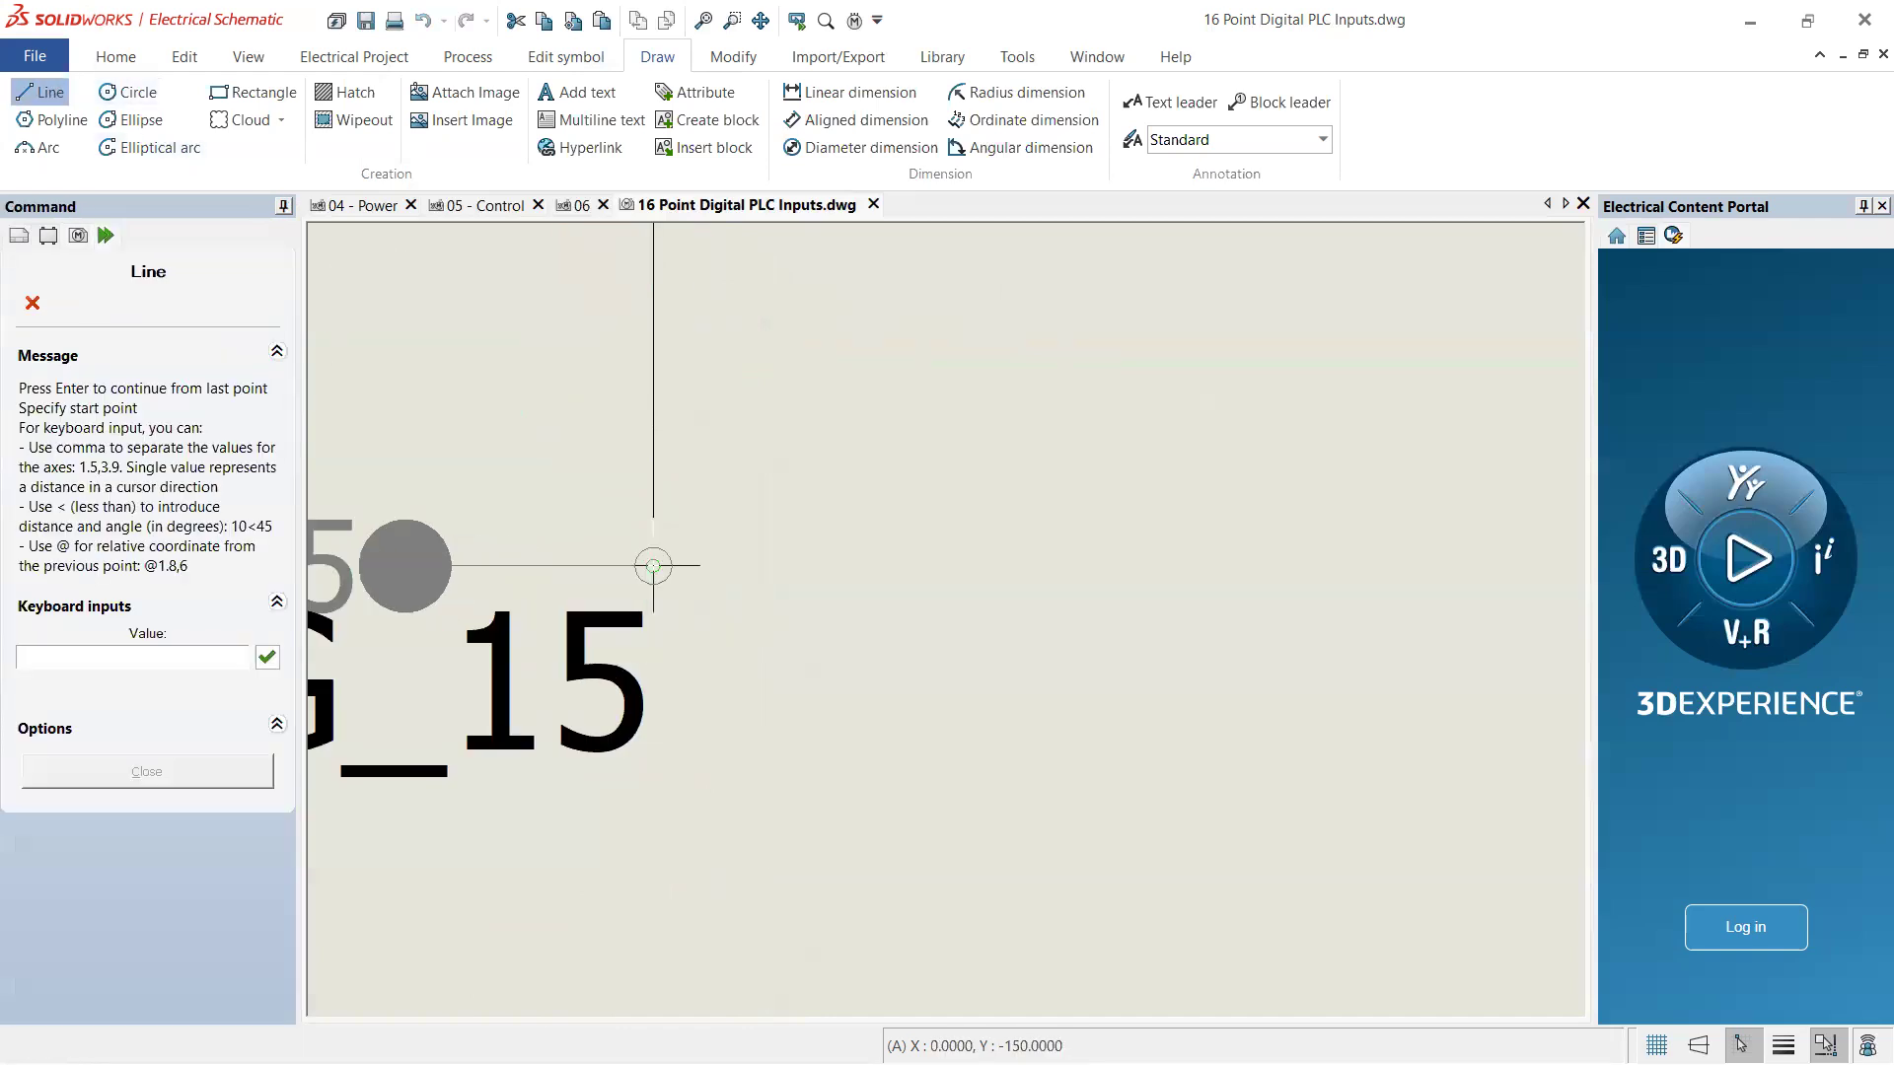
left_click(653, 565)
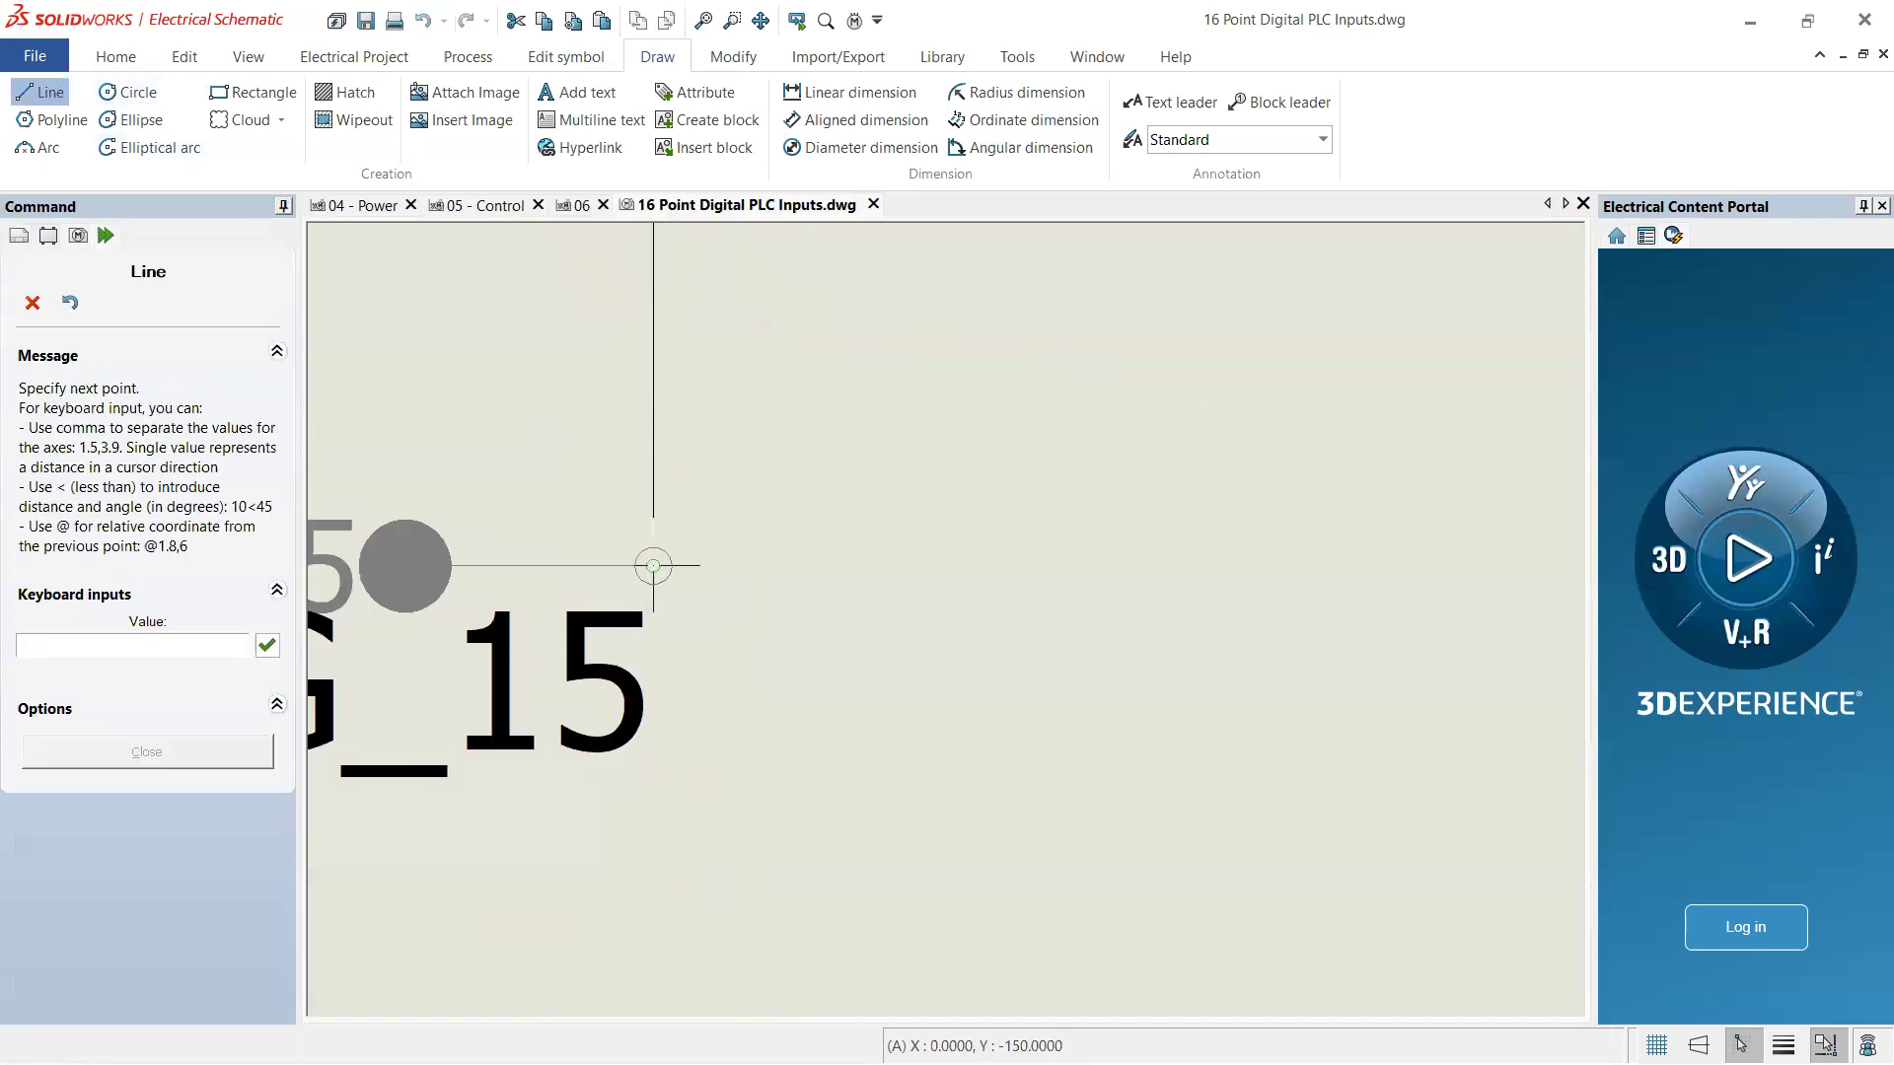
left_click(195, 644)
type("0,-2.5")
key("Return")
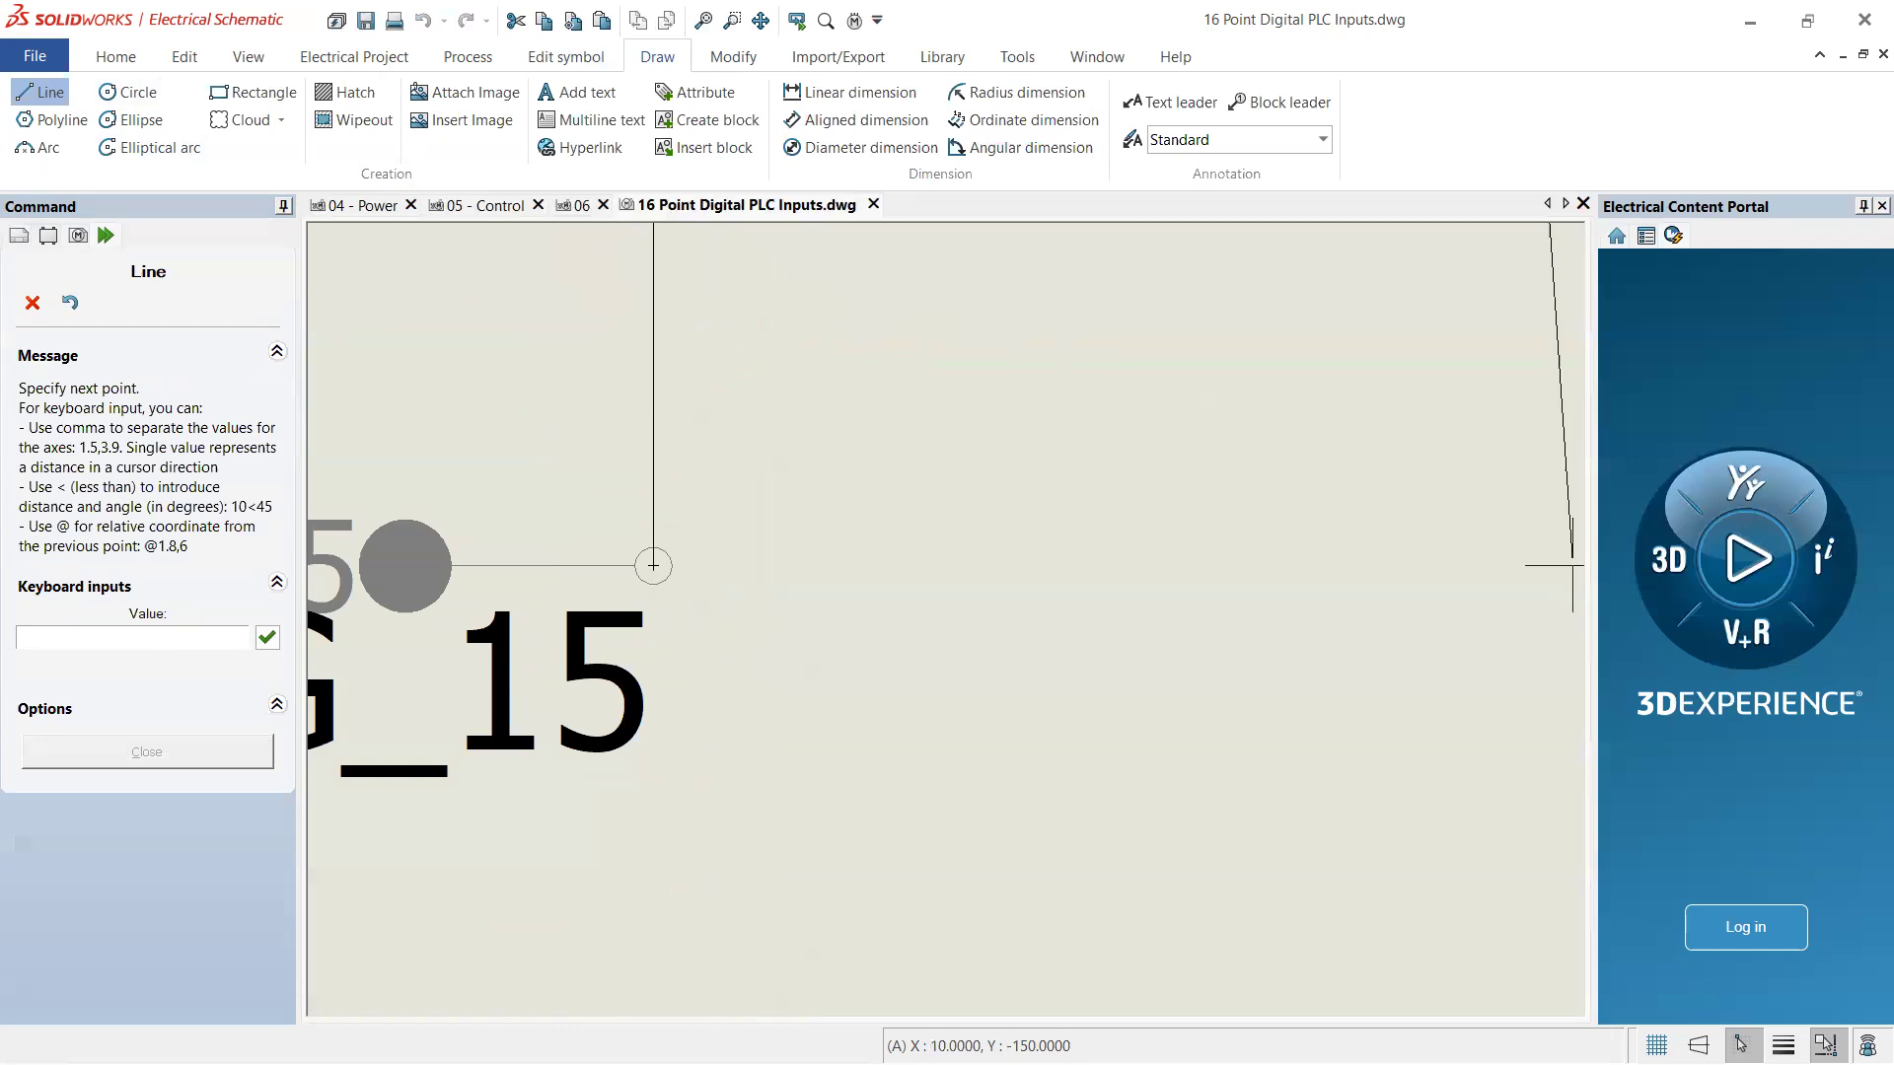
key("Escape")
- Draw a line from the circuit 15 connection point straight down to the relative coordinates @0,-2.5
left_click(39, 92)
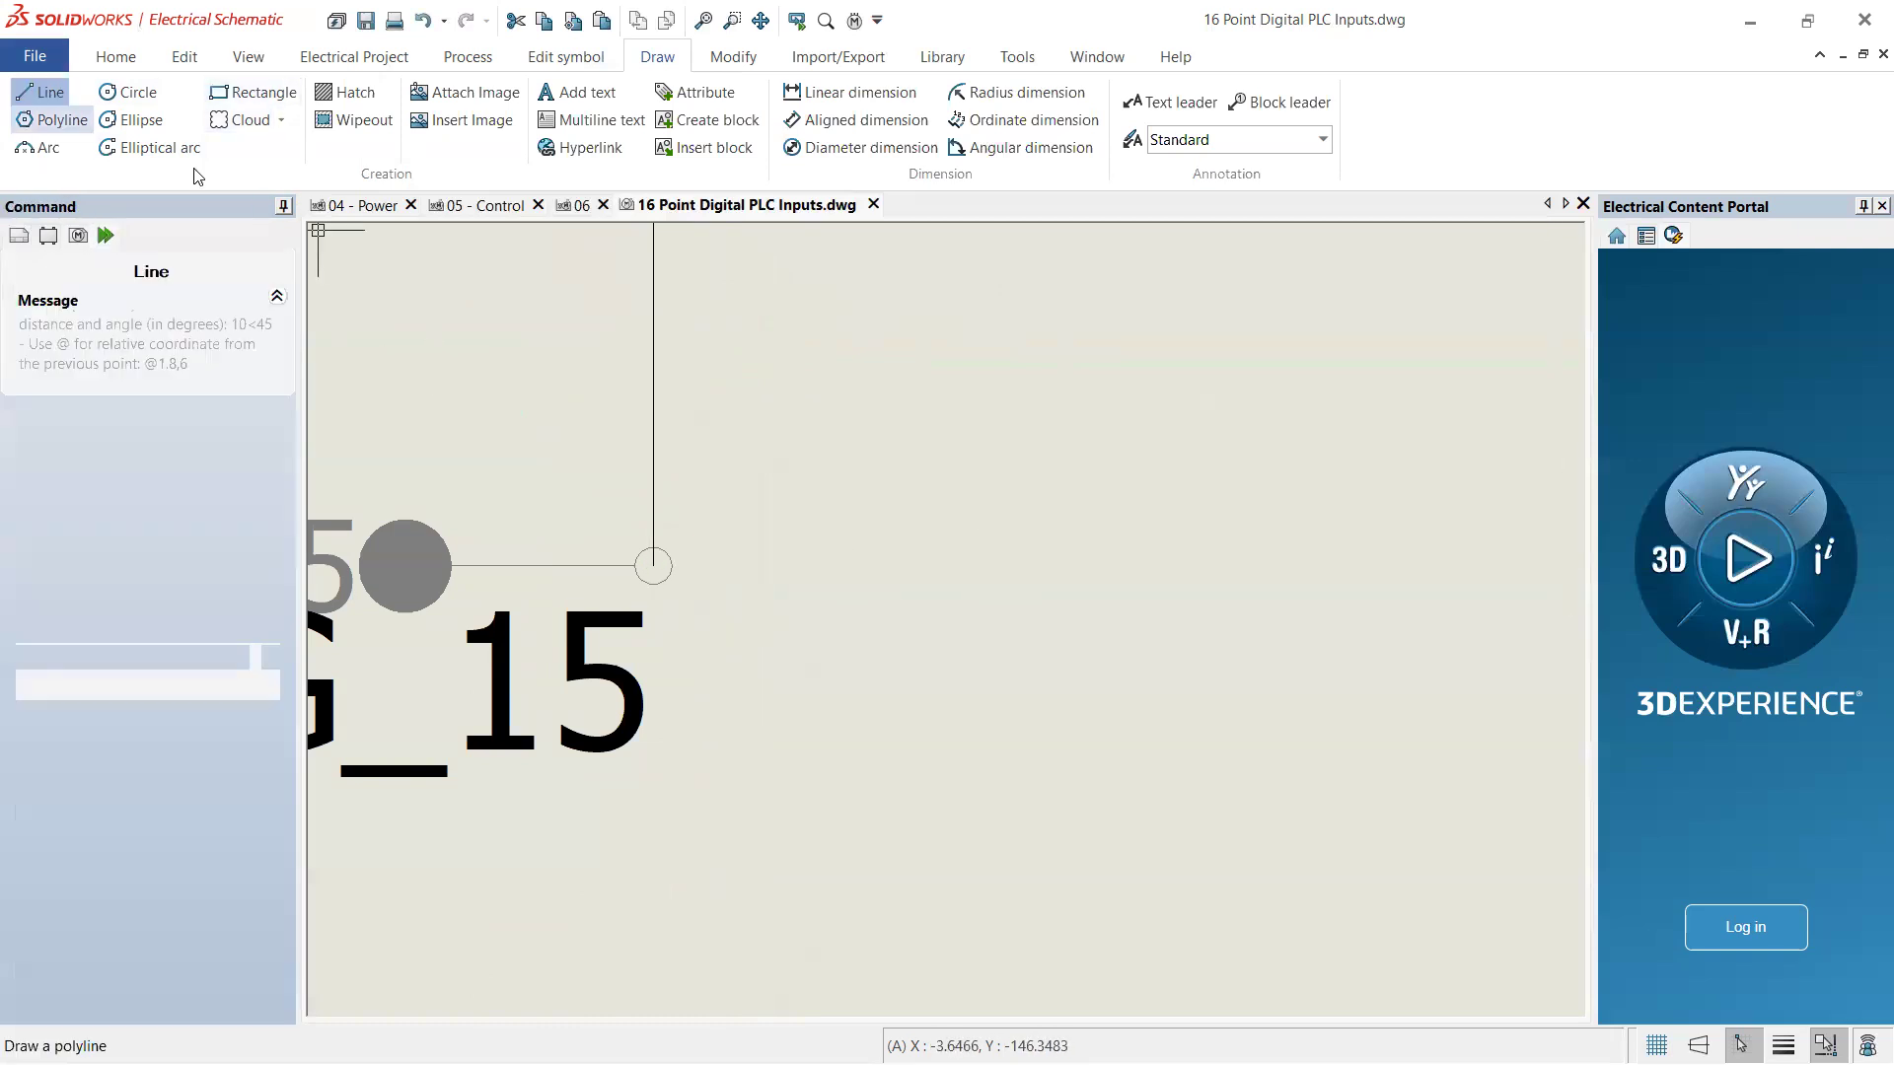
left_click(653, 565)
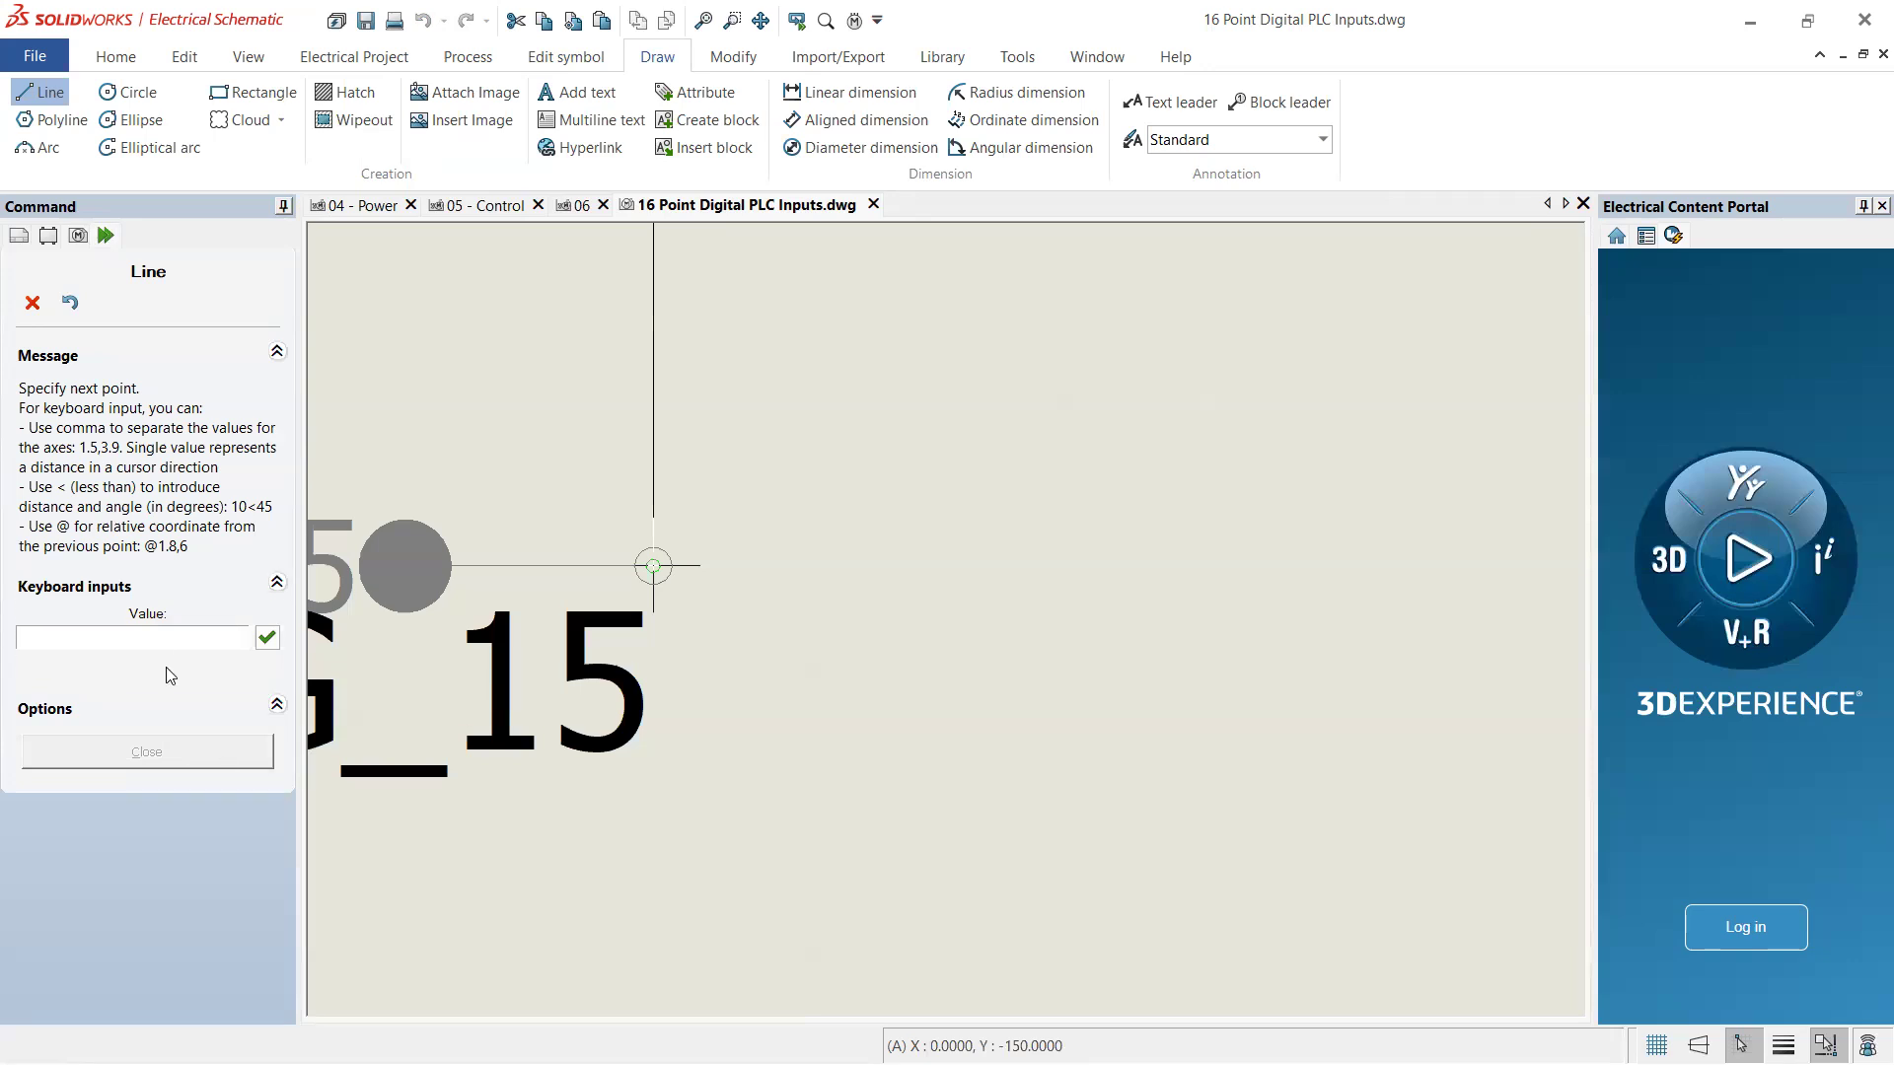
left_click(183, 634)
type("@0,-2.5")
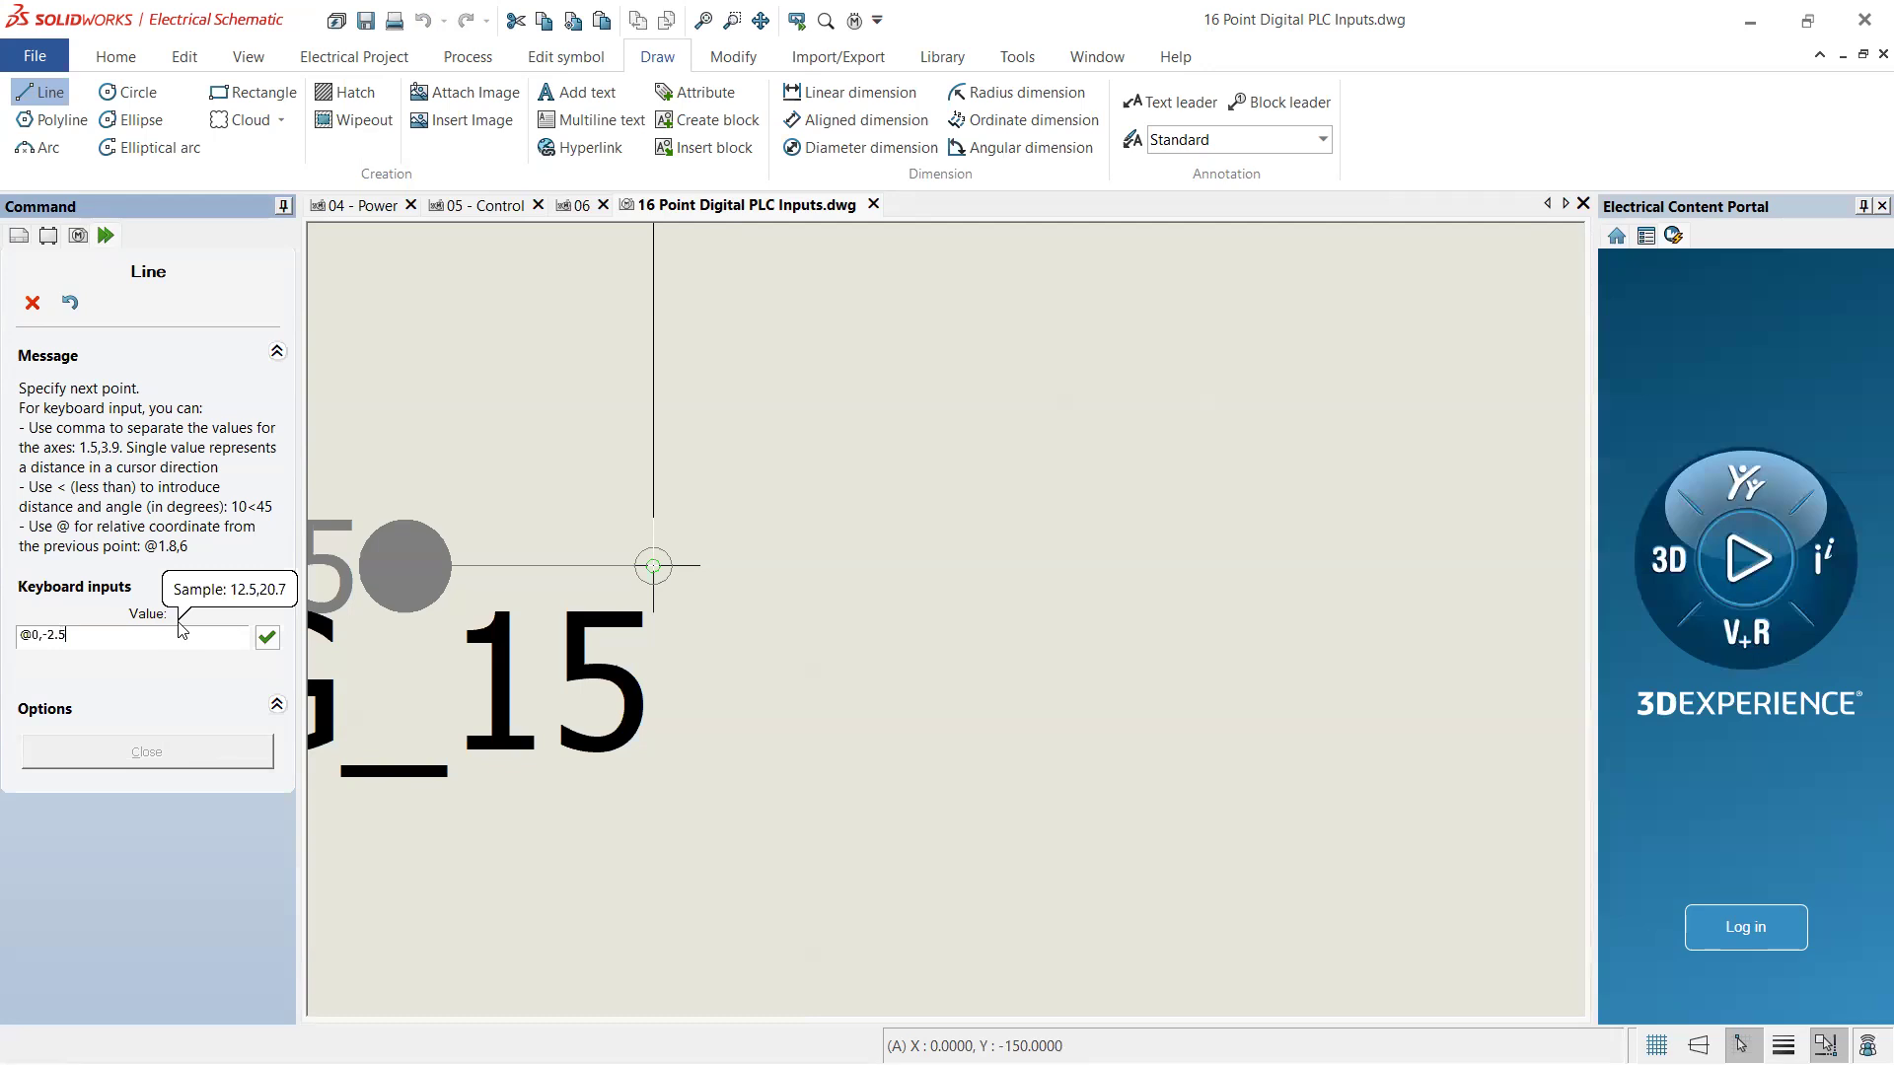
key("Return")
key("Escape")
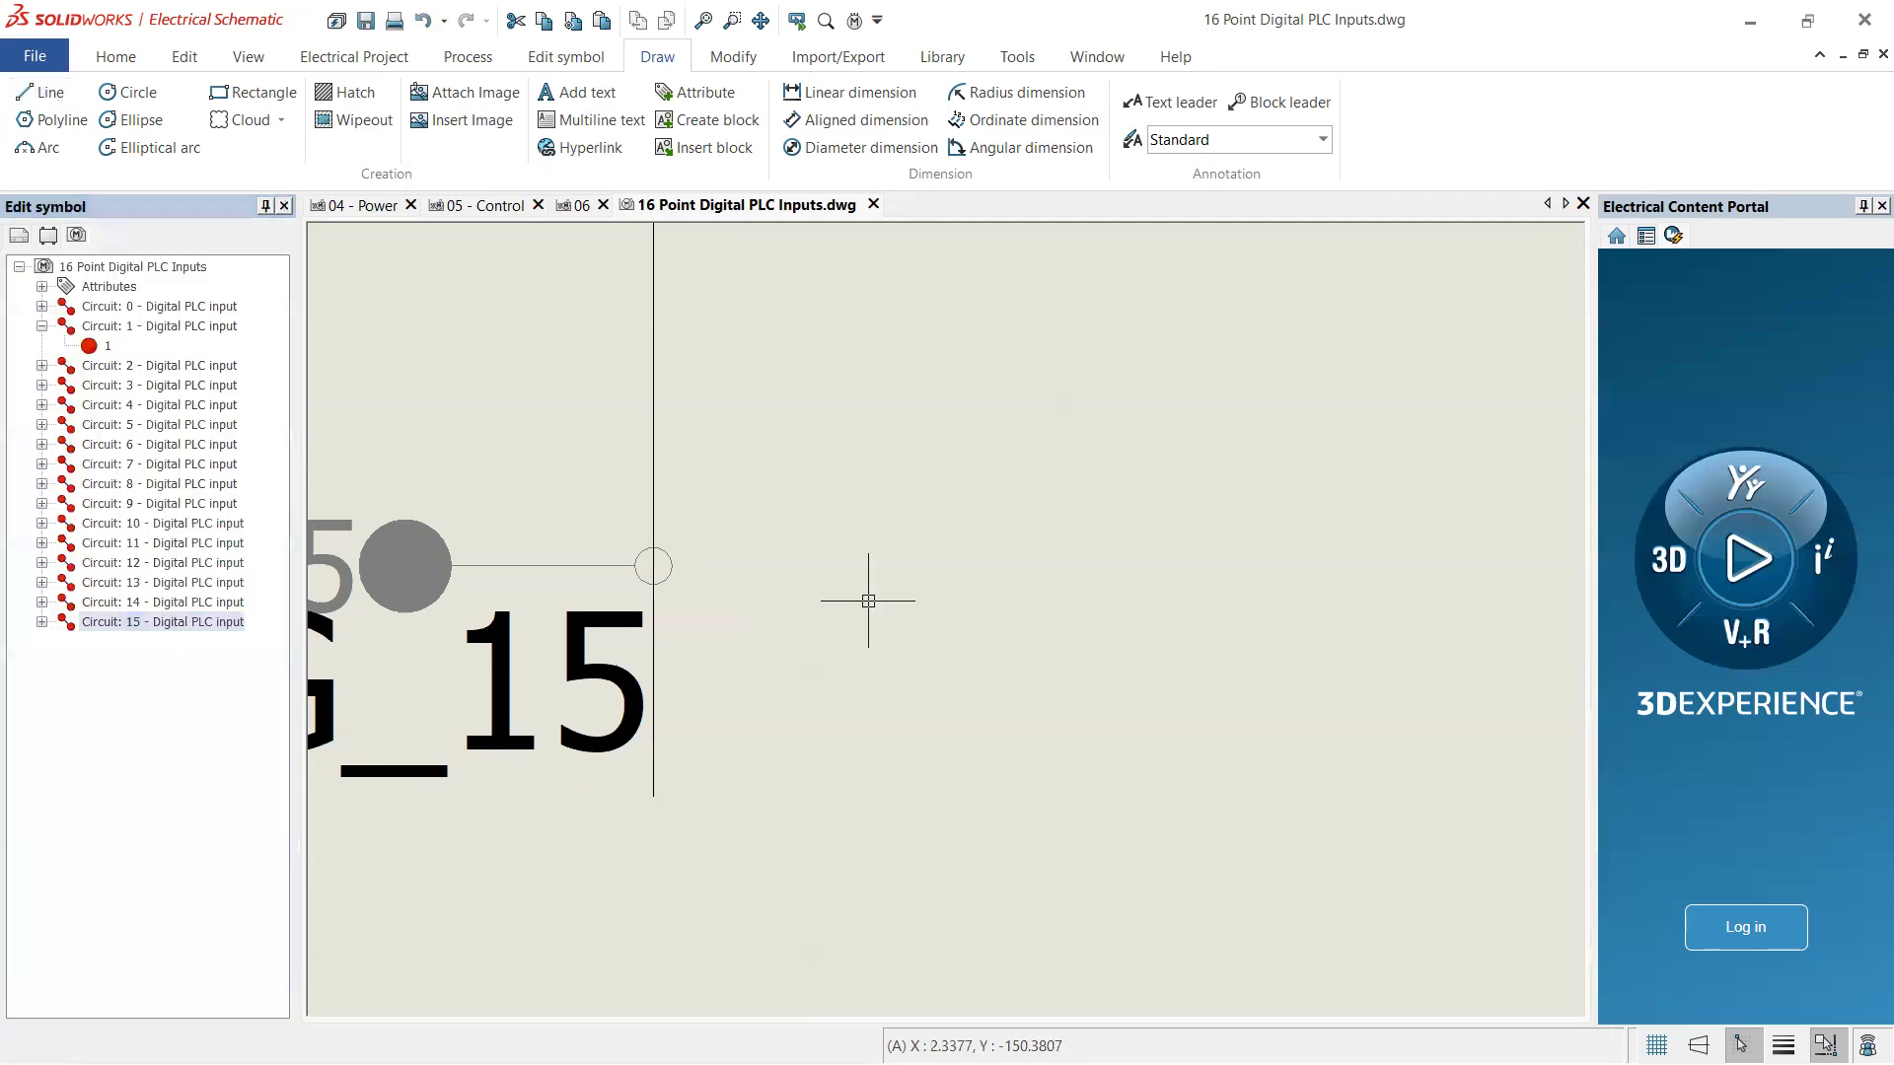
- Turn off grid snapping and draw a horizontal line 10 units to the right from the vertical line's lower end
scroll(858, 602, "down", 3)
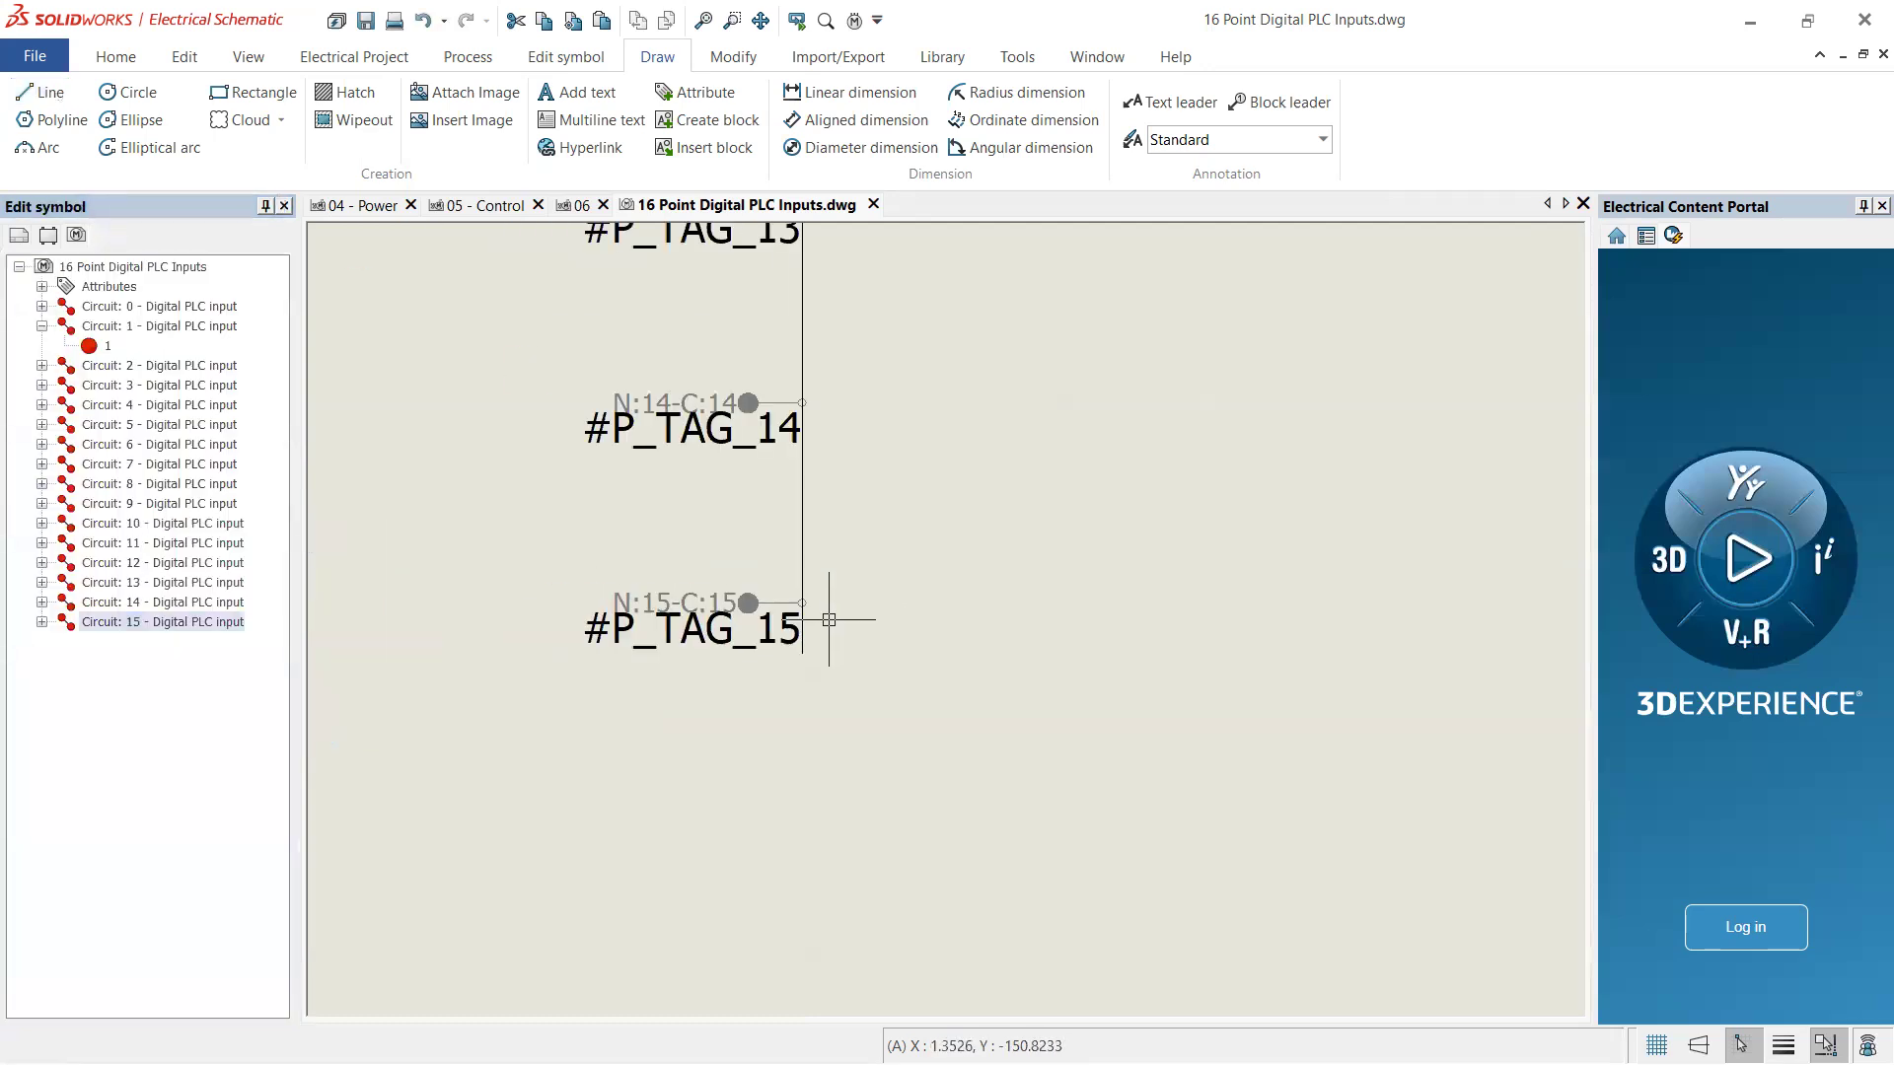
left_click(44, 101)
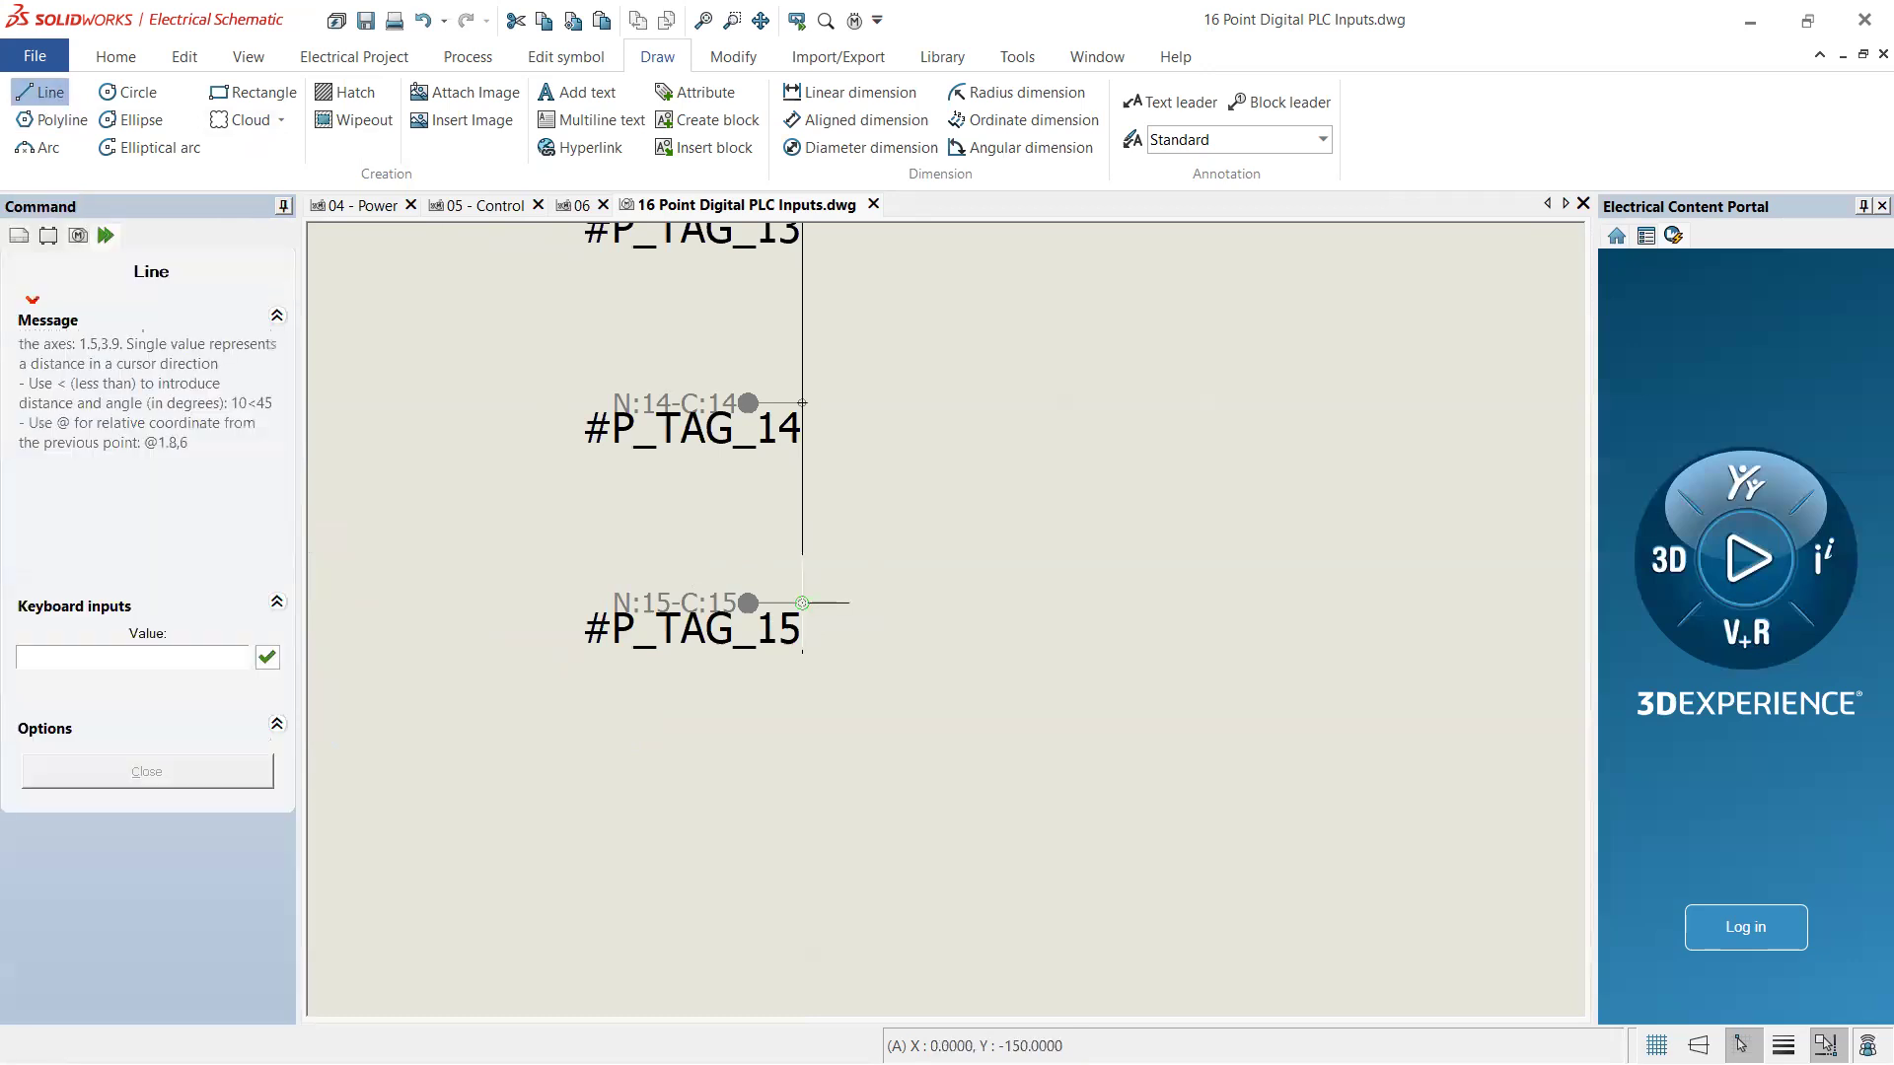
scroll(802, 602, "up", 2)
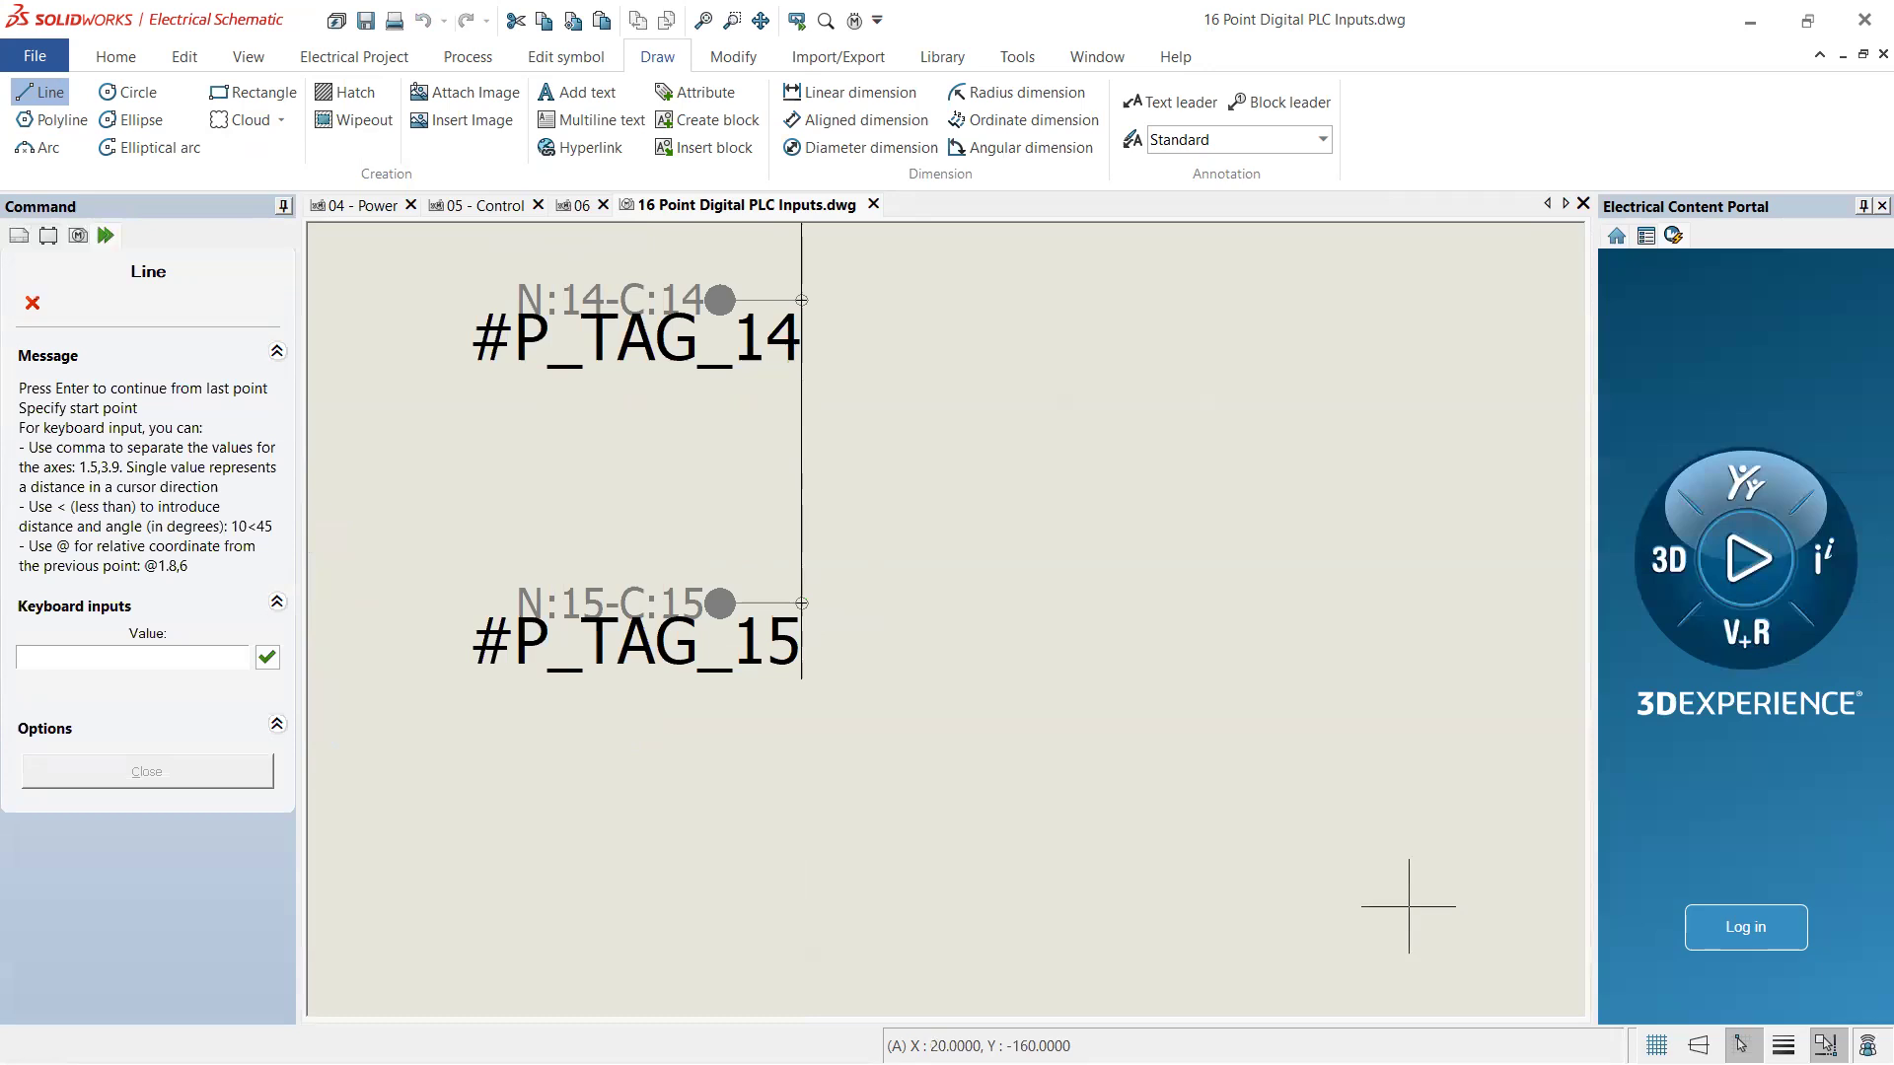
left_click(1743, 1046)
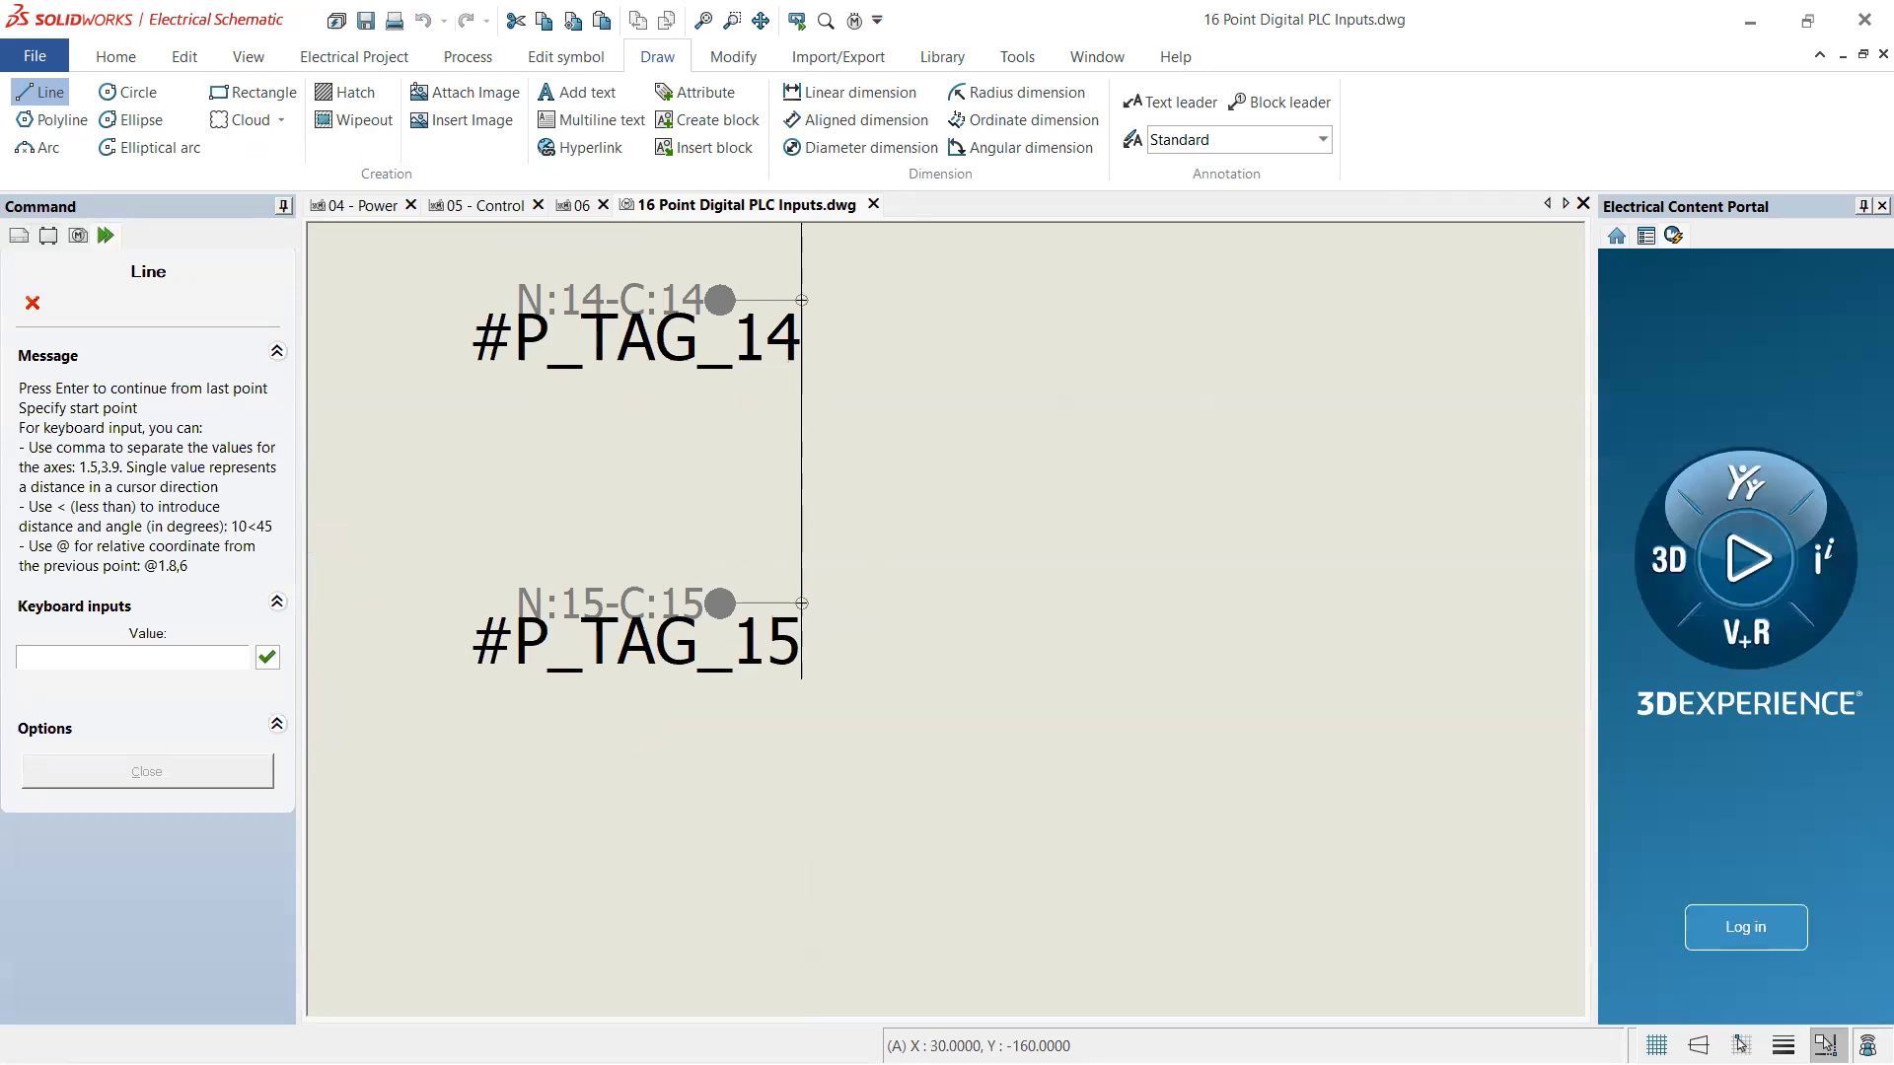
left_click(801, 679)
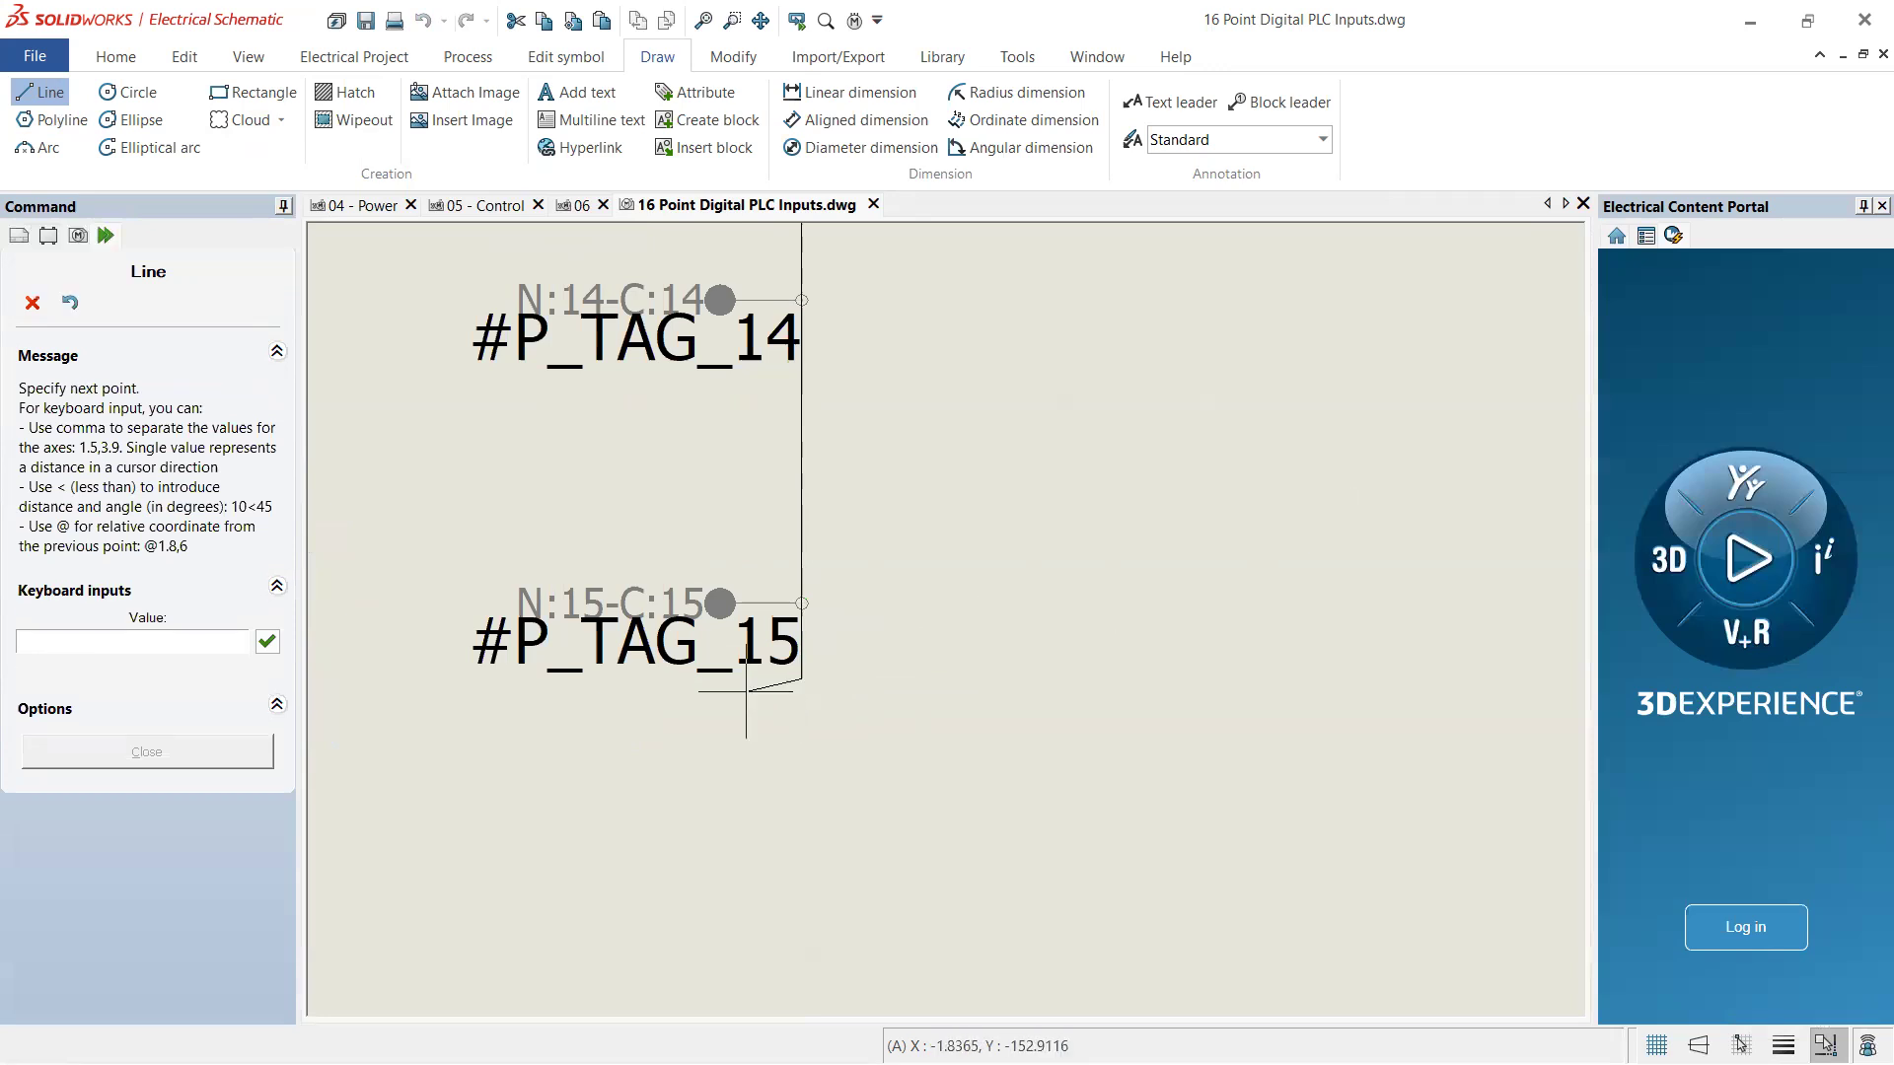
left_click(89, 638)
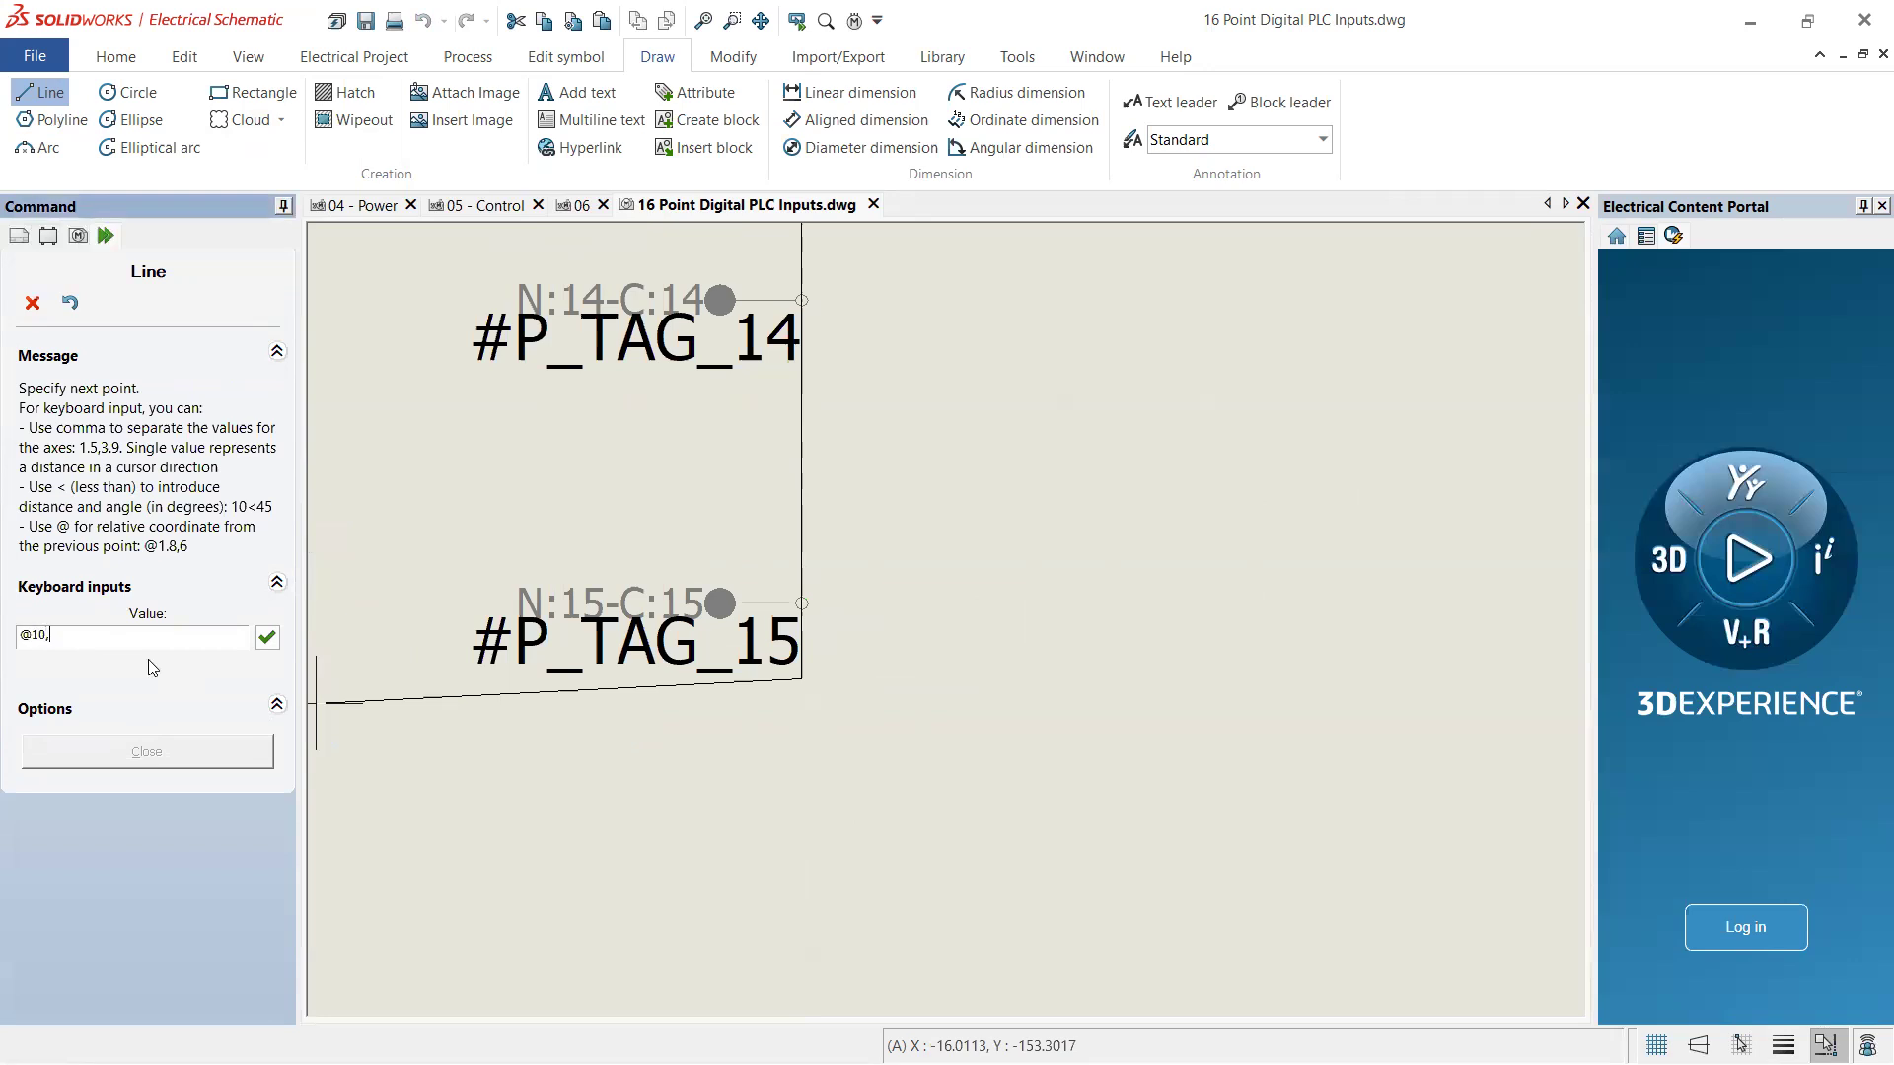
key("Return")
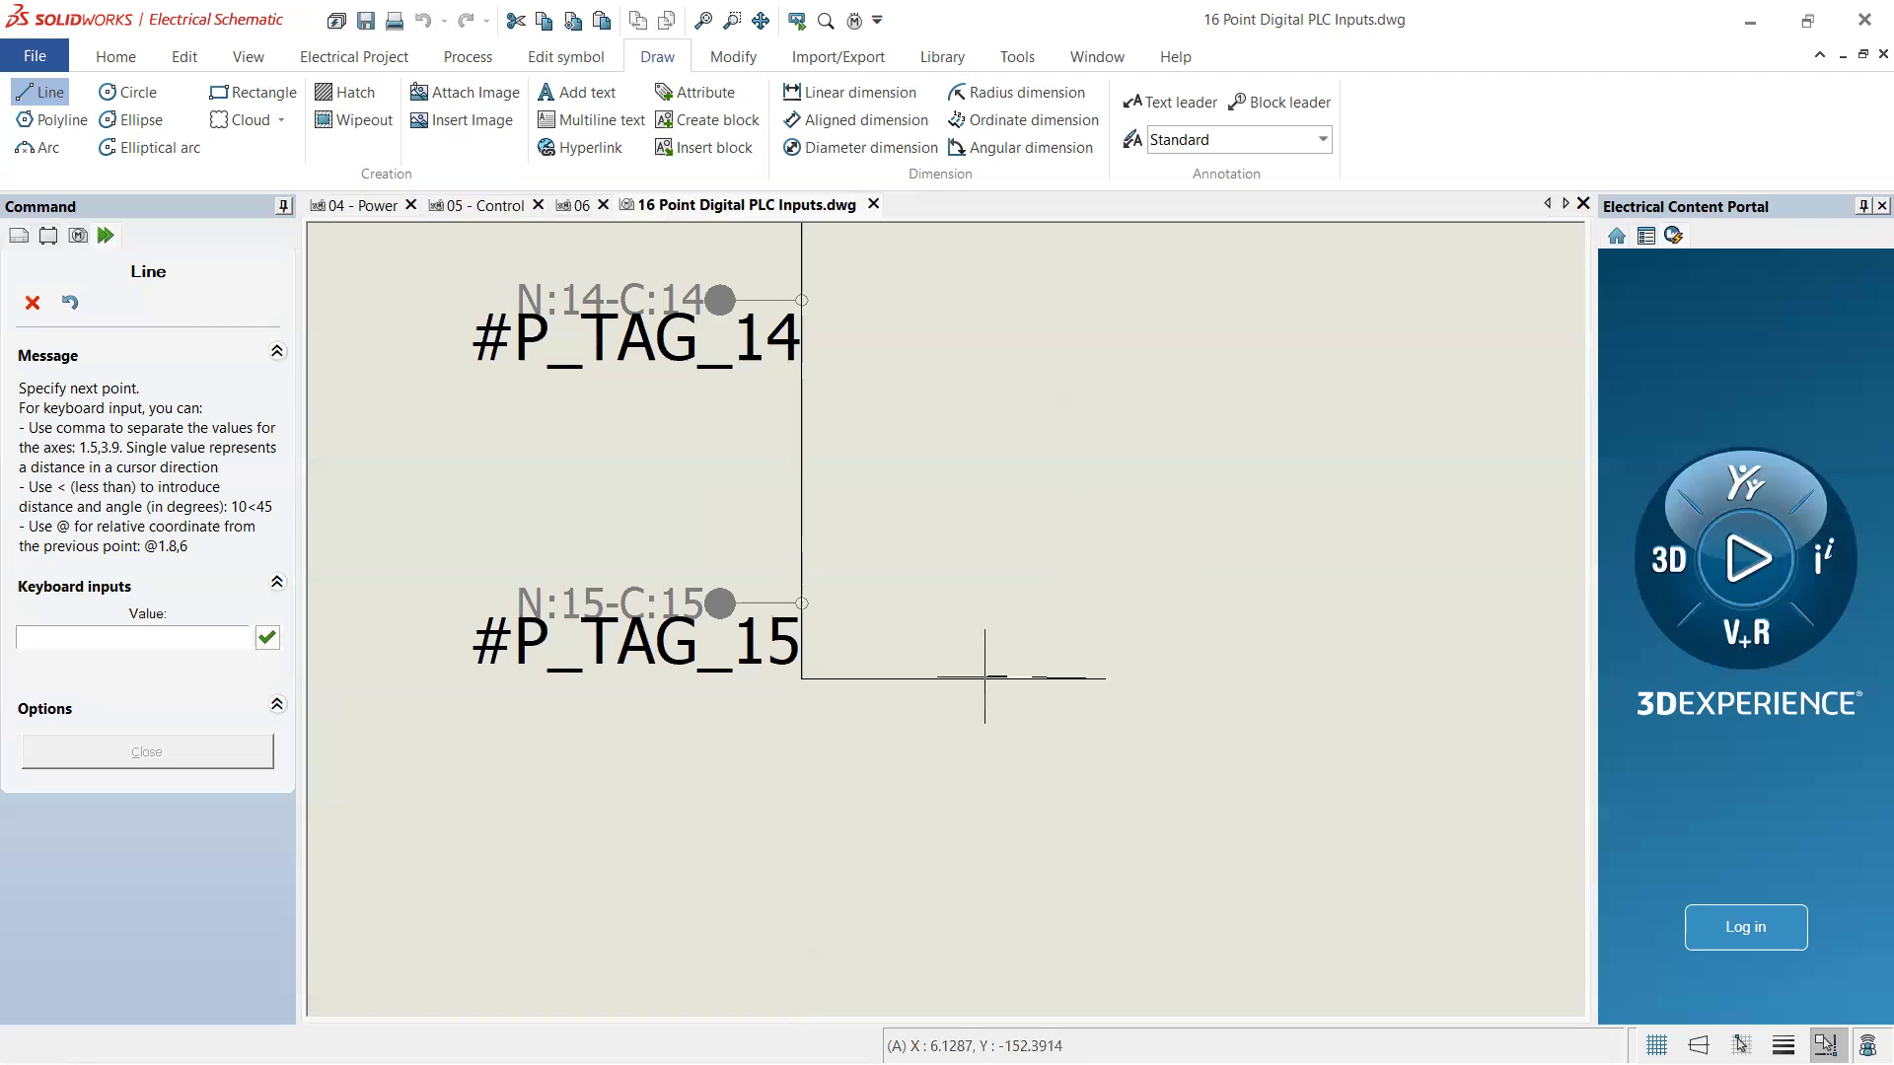
scroll(1164, 681, "up", 3)
scroll(1253, 695, "down", 4)
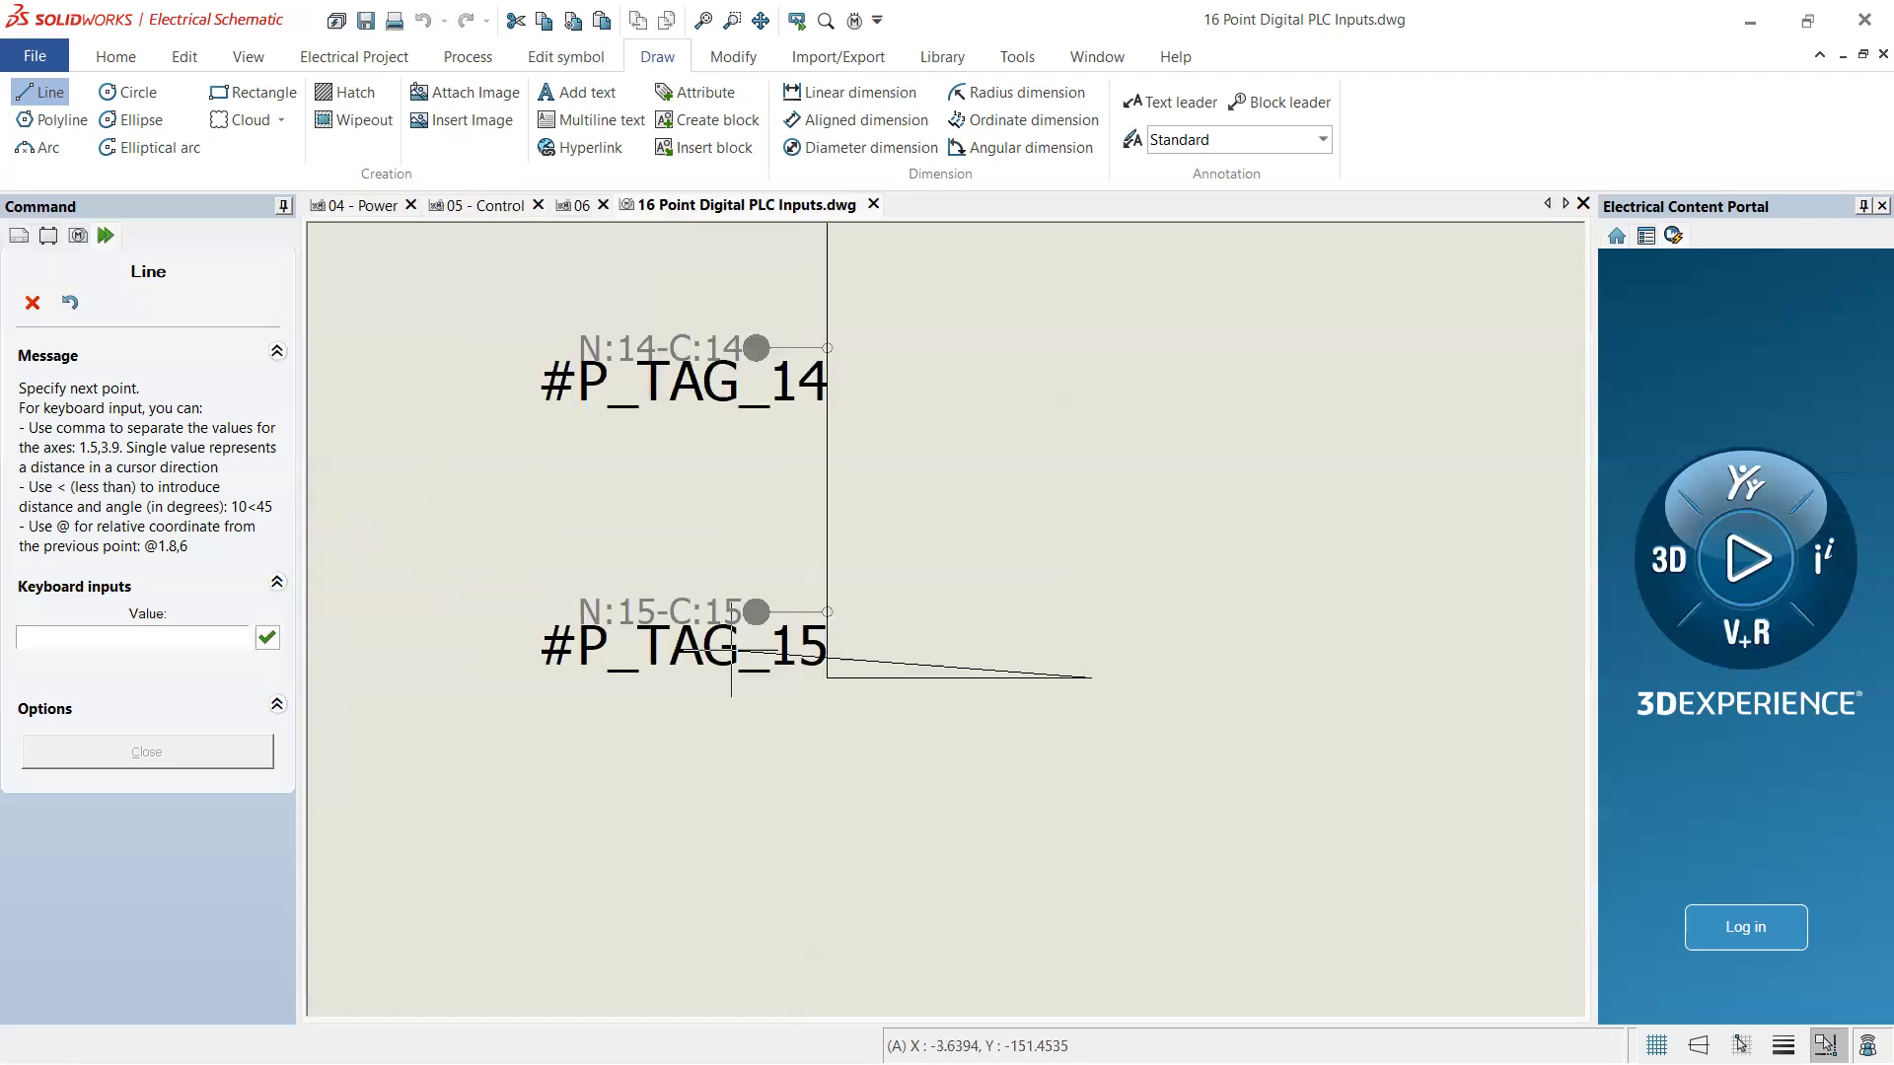
scroll(731, 653, "down", 1)
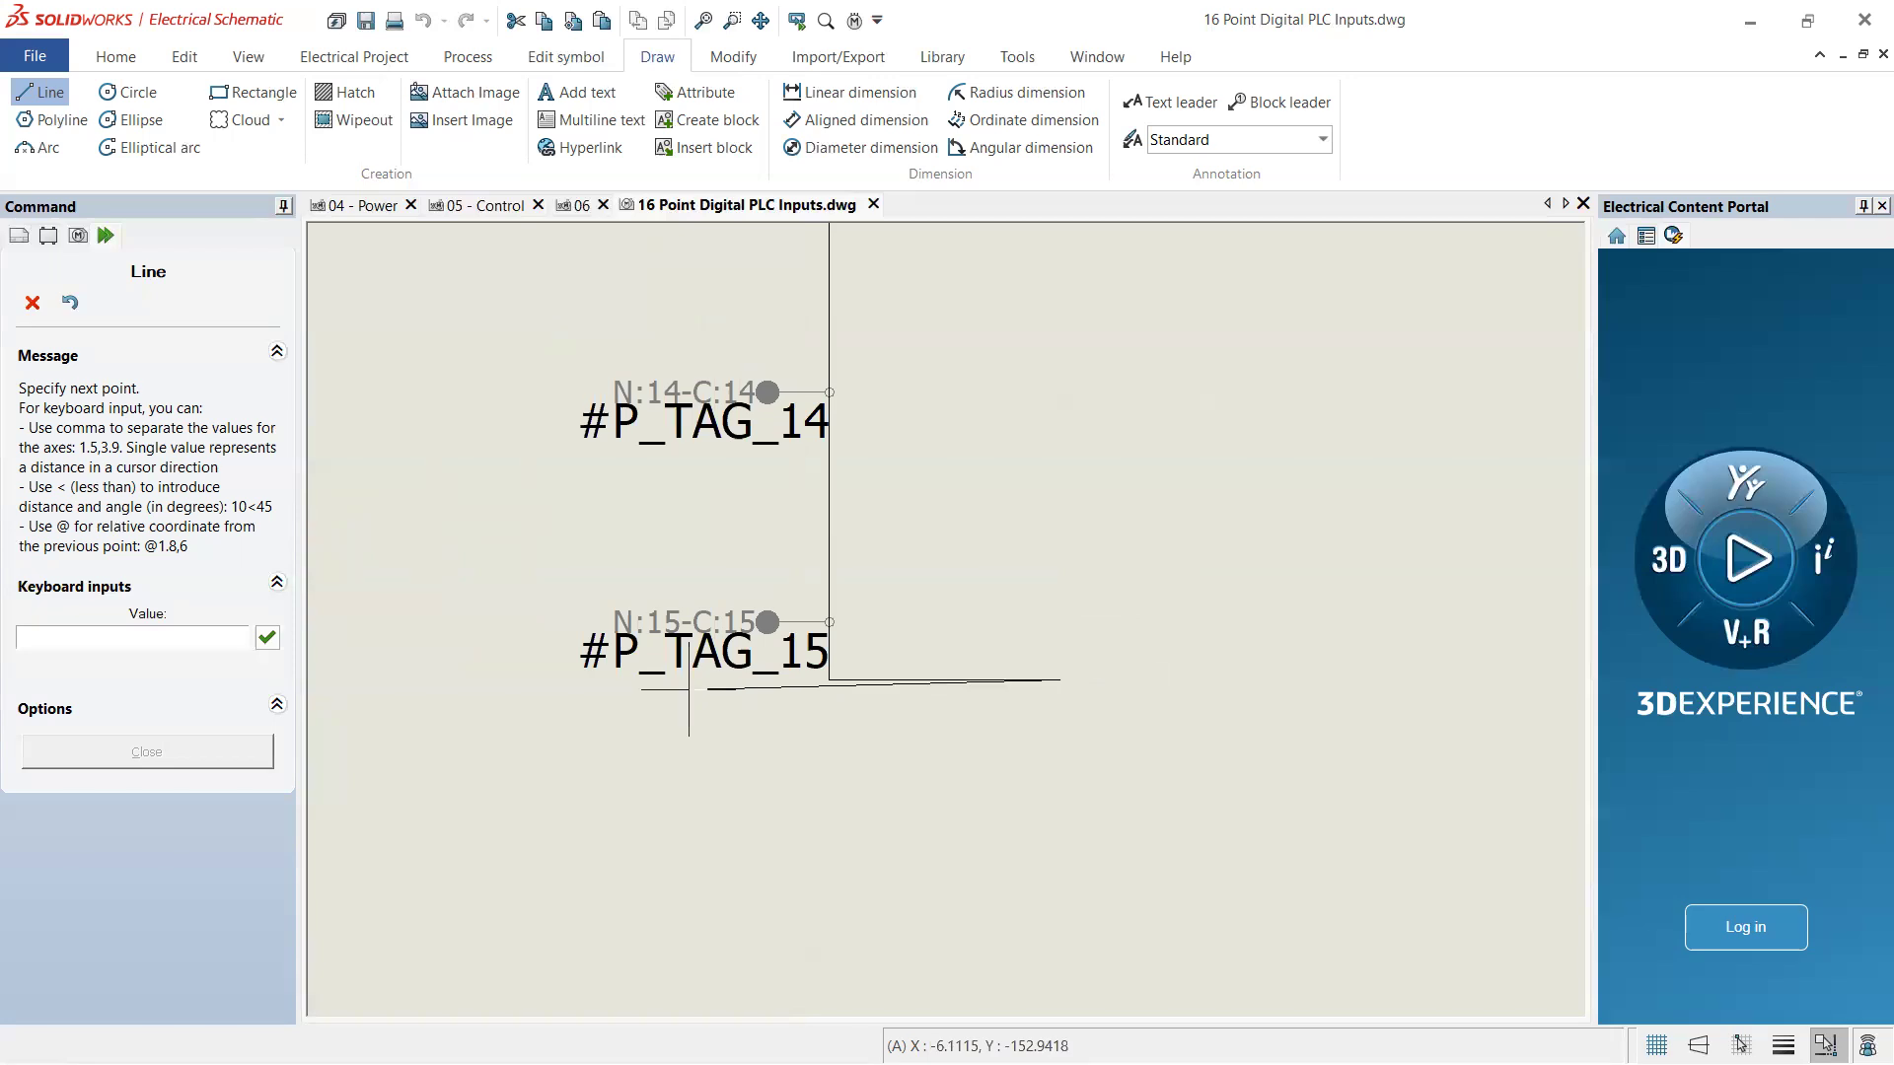
scroll(1035, 706, "down", 5)
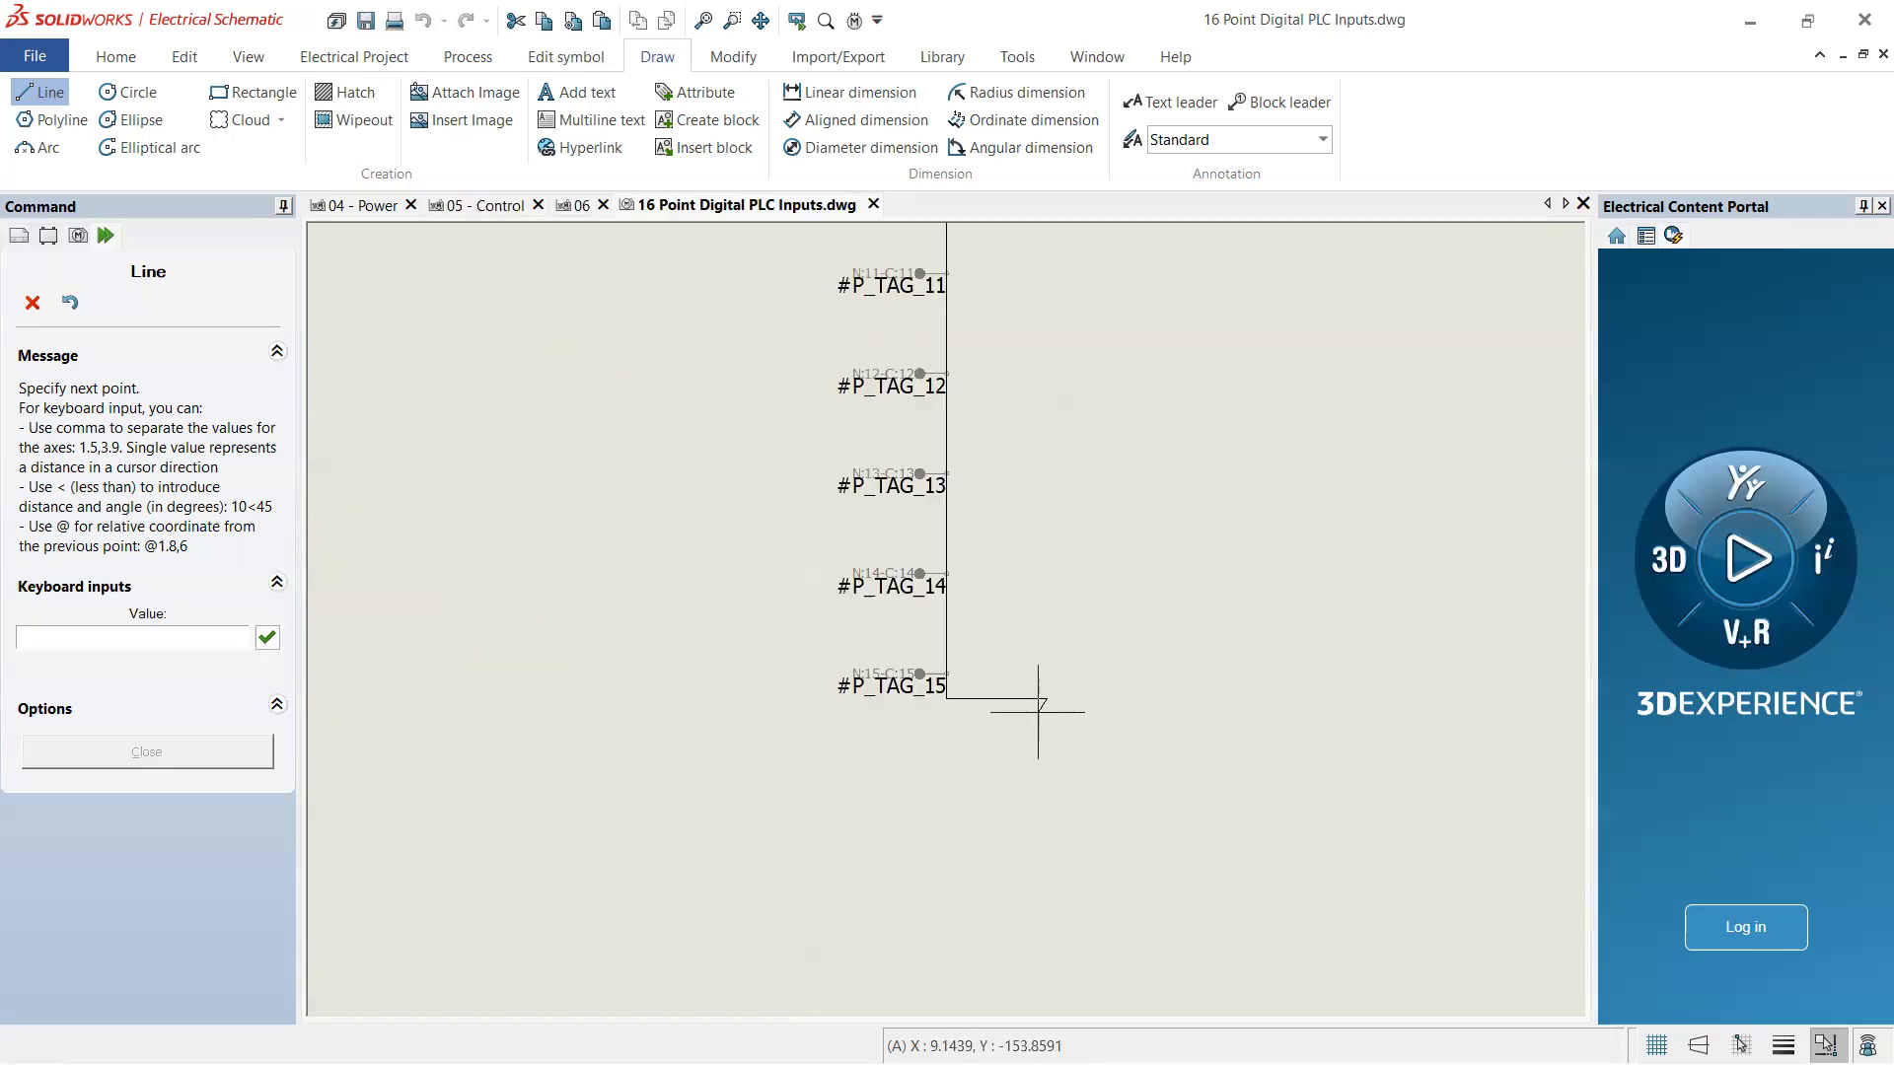
key("Escape")
scroll(1065, 715, "up", 2)
scroll(1068, 716, "down", 5)
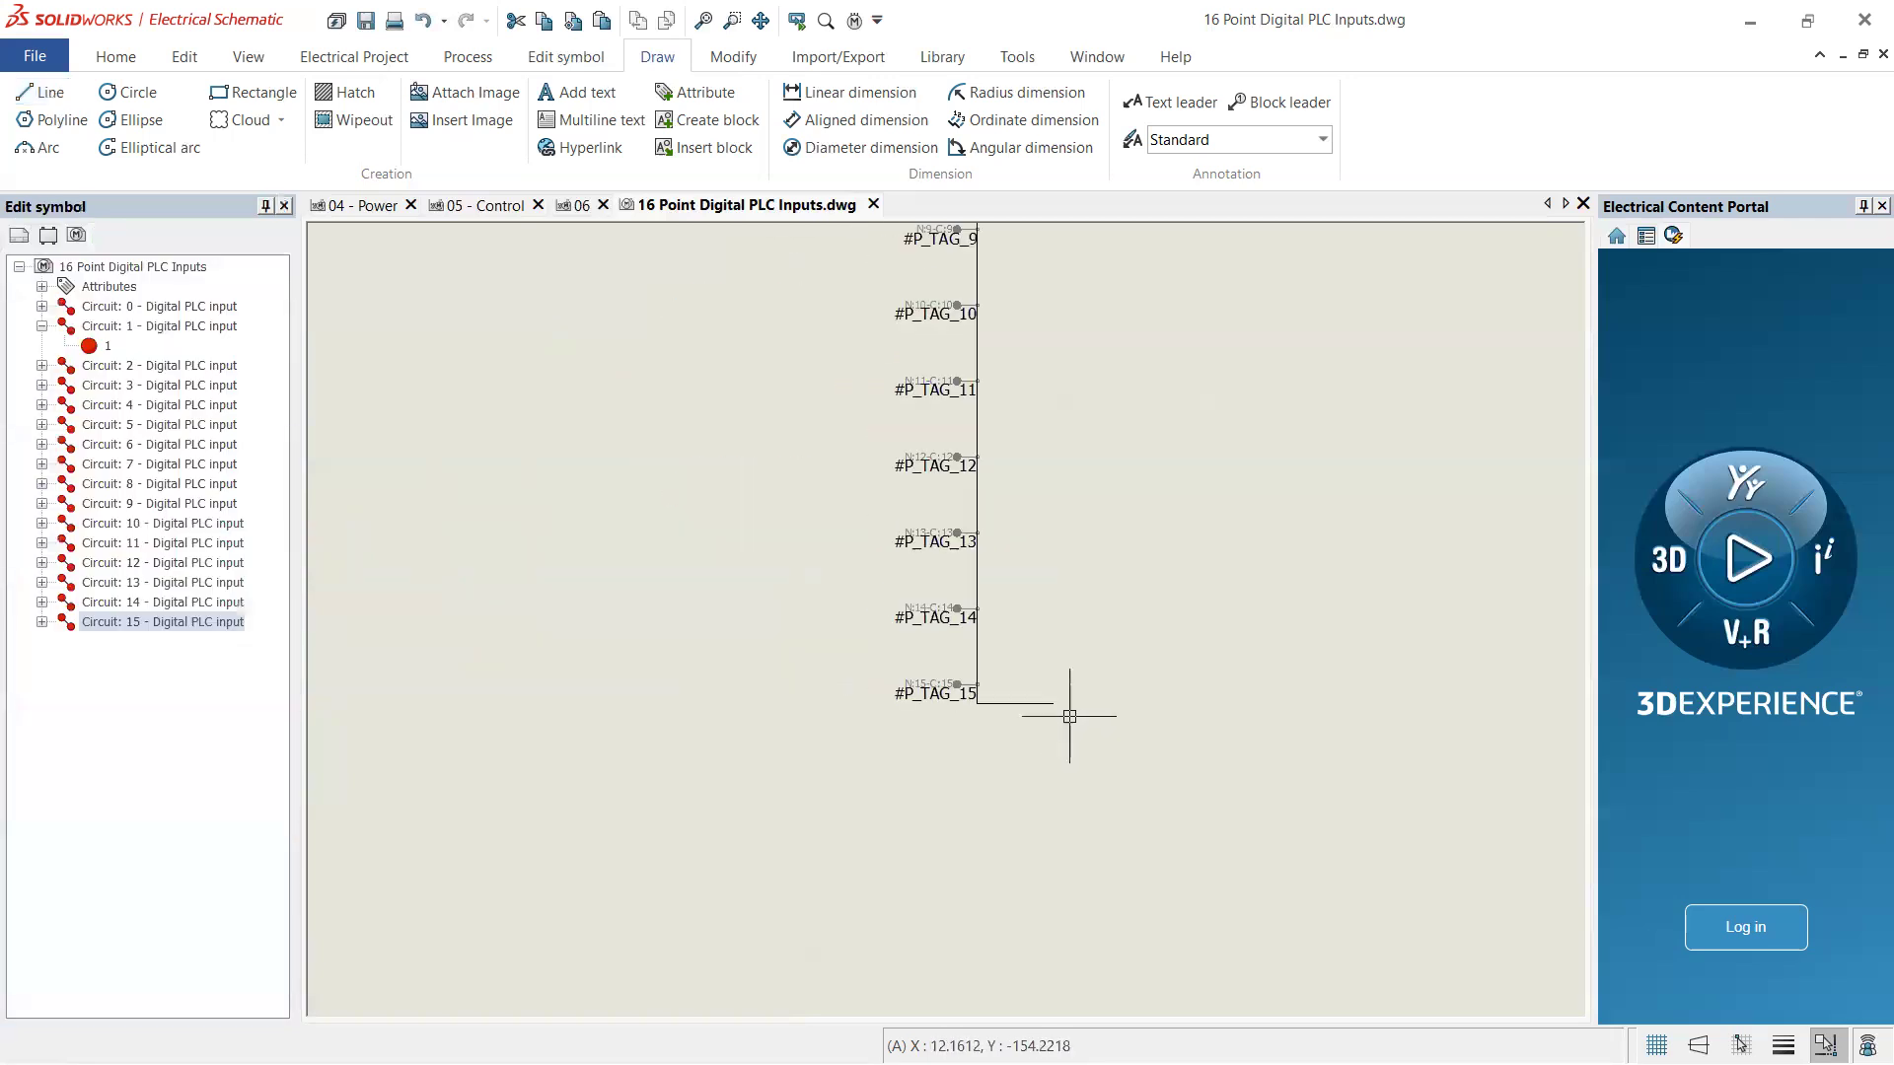
scroll(1129, 465, "up", 10)
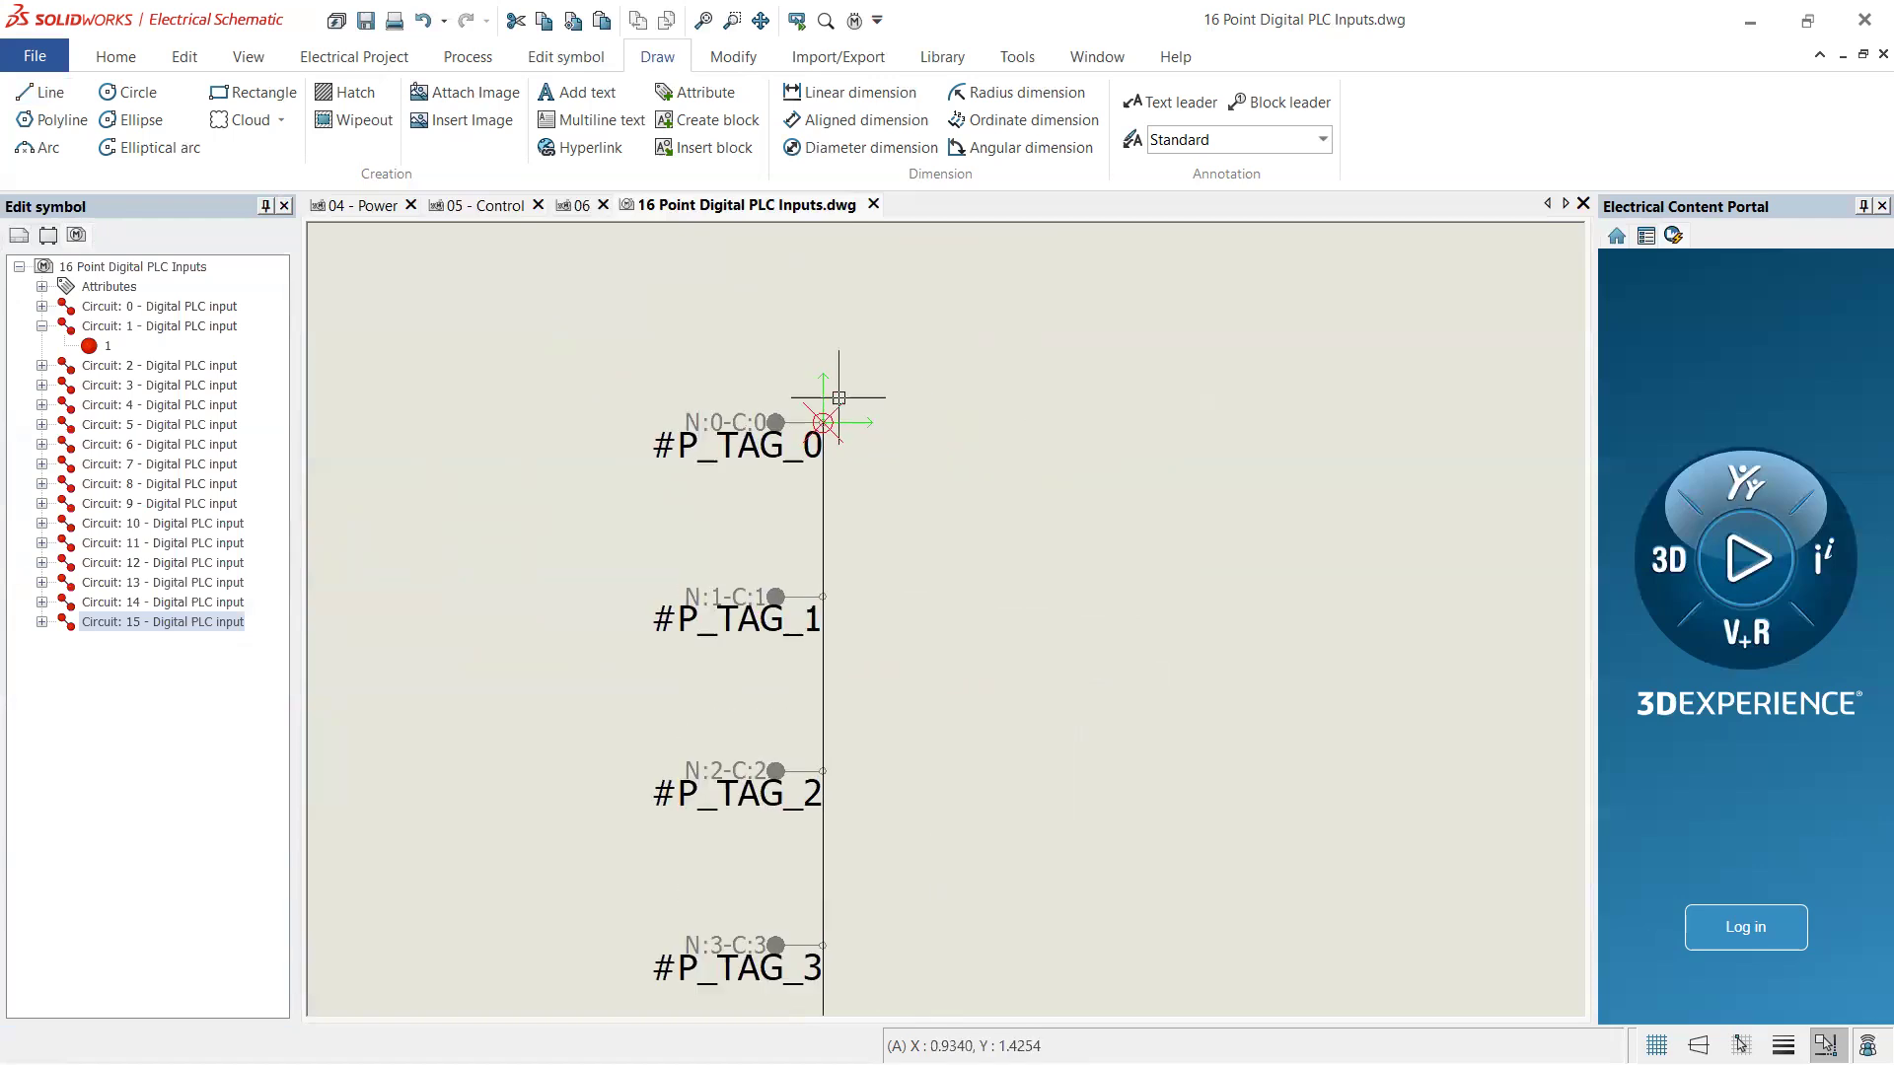
scroll(823, 391, "up", 2)
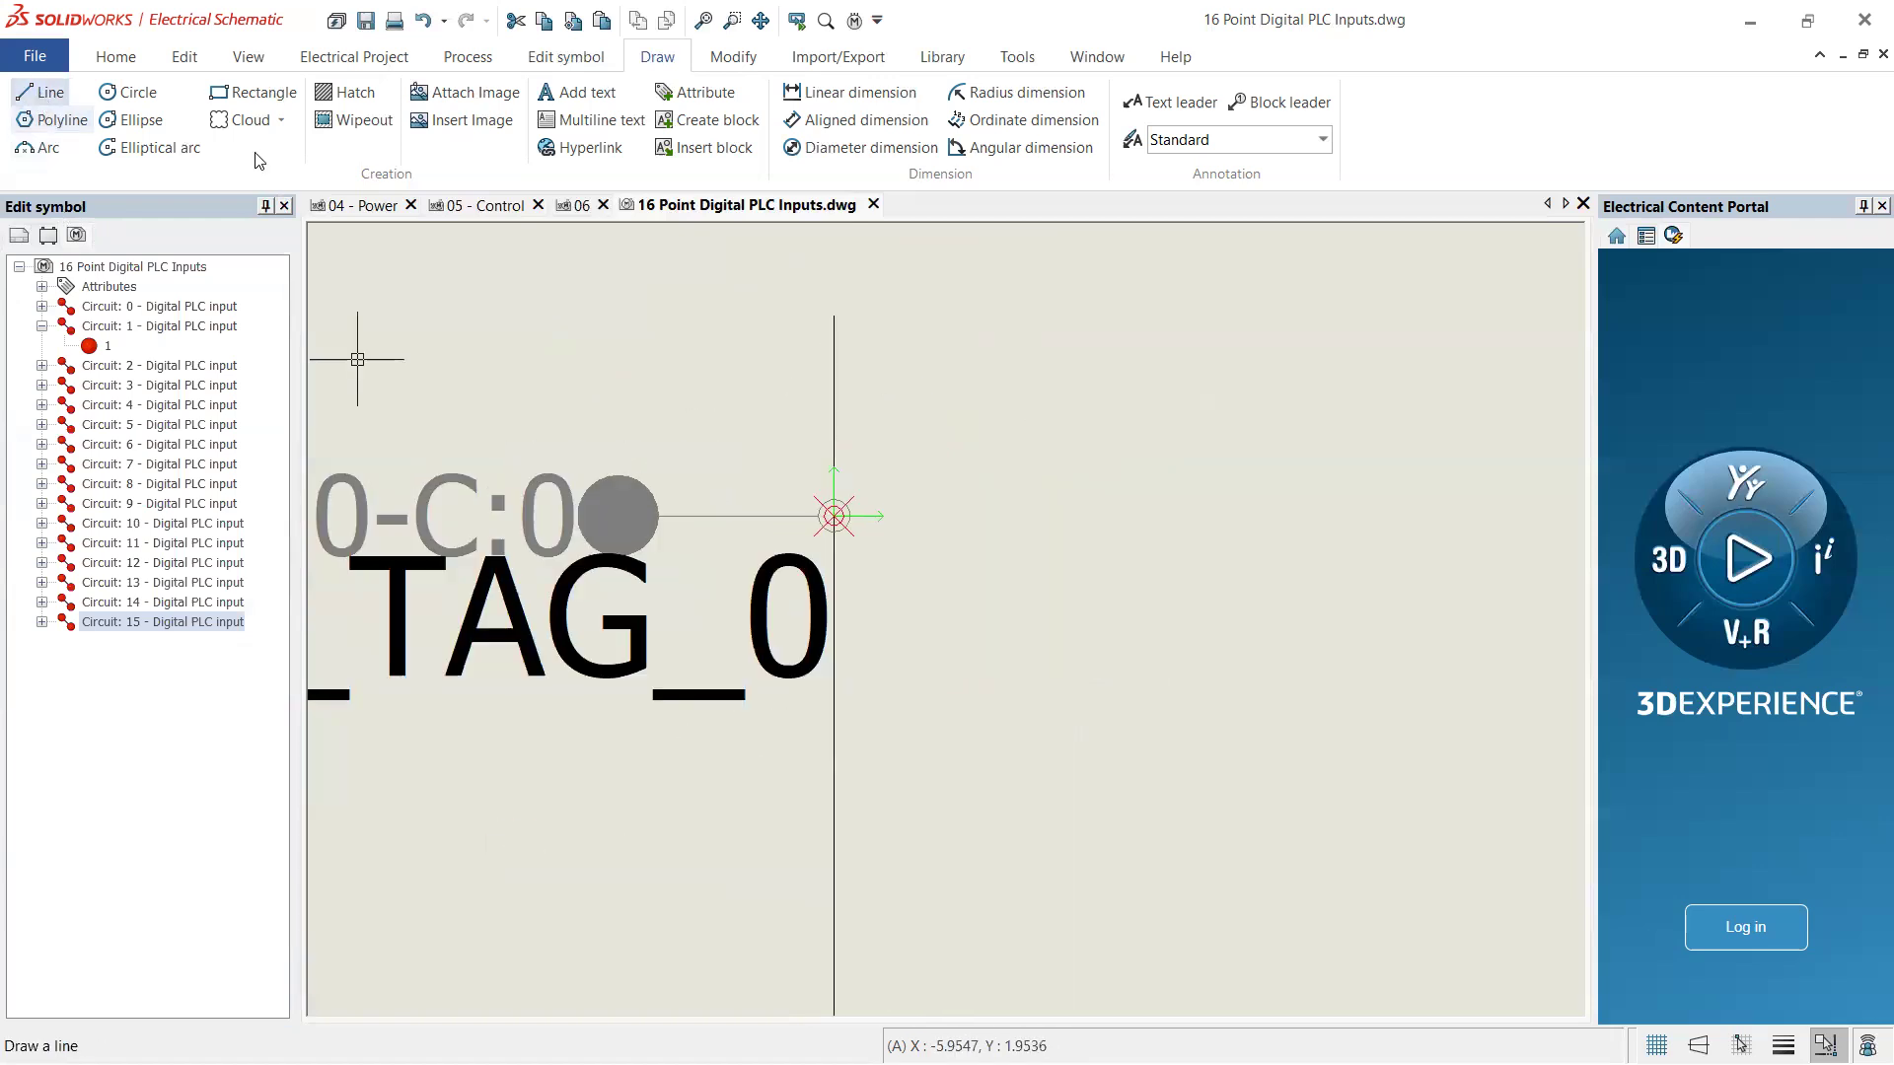
left_click(40, 92)
left_click(833, 316)
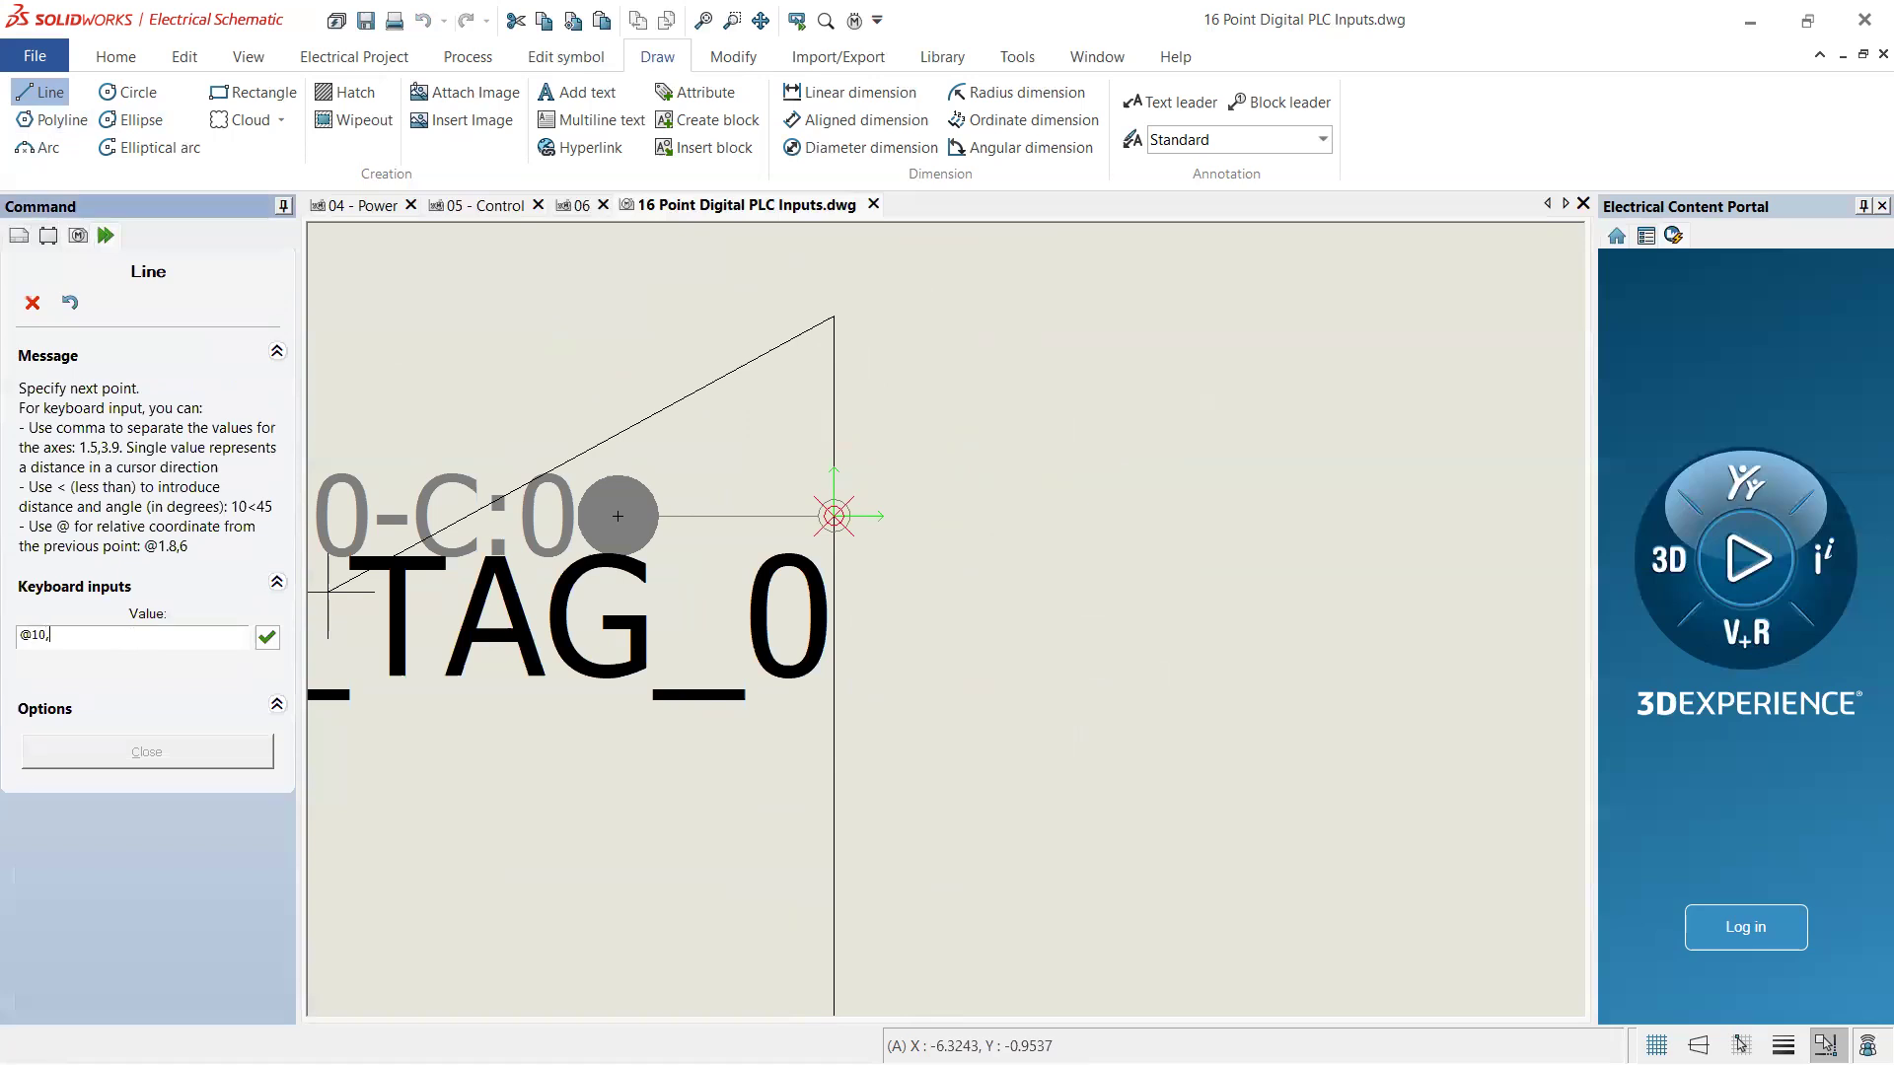
left_click(132, 635)
type("@10,0")
key("Return")
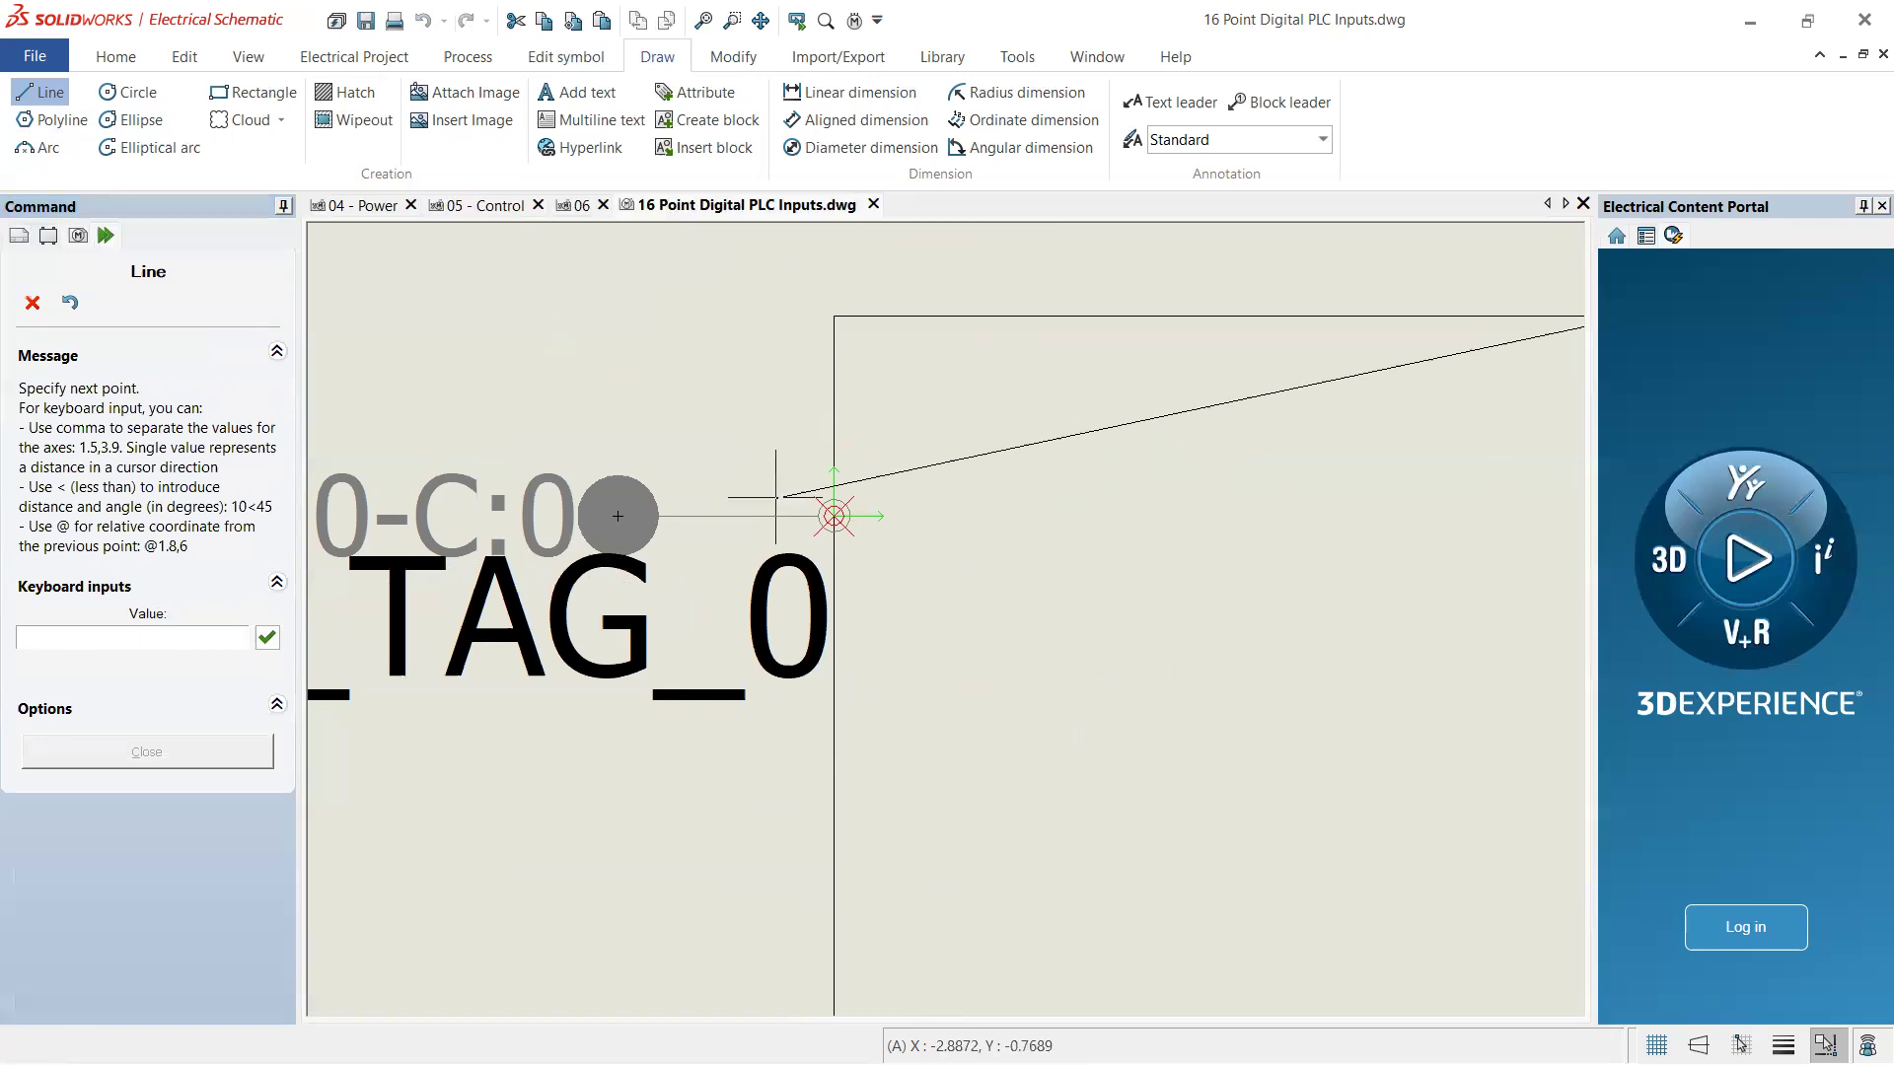
- Close the body outline with a vertical line from the upper line's free end down to the lower line's end at 10,-152.5
scroll(987, 499, "down", 2)
scroll(1010, 503, "down", 8)
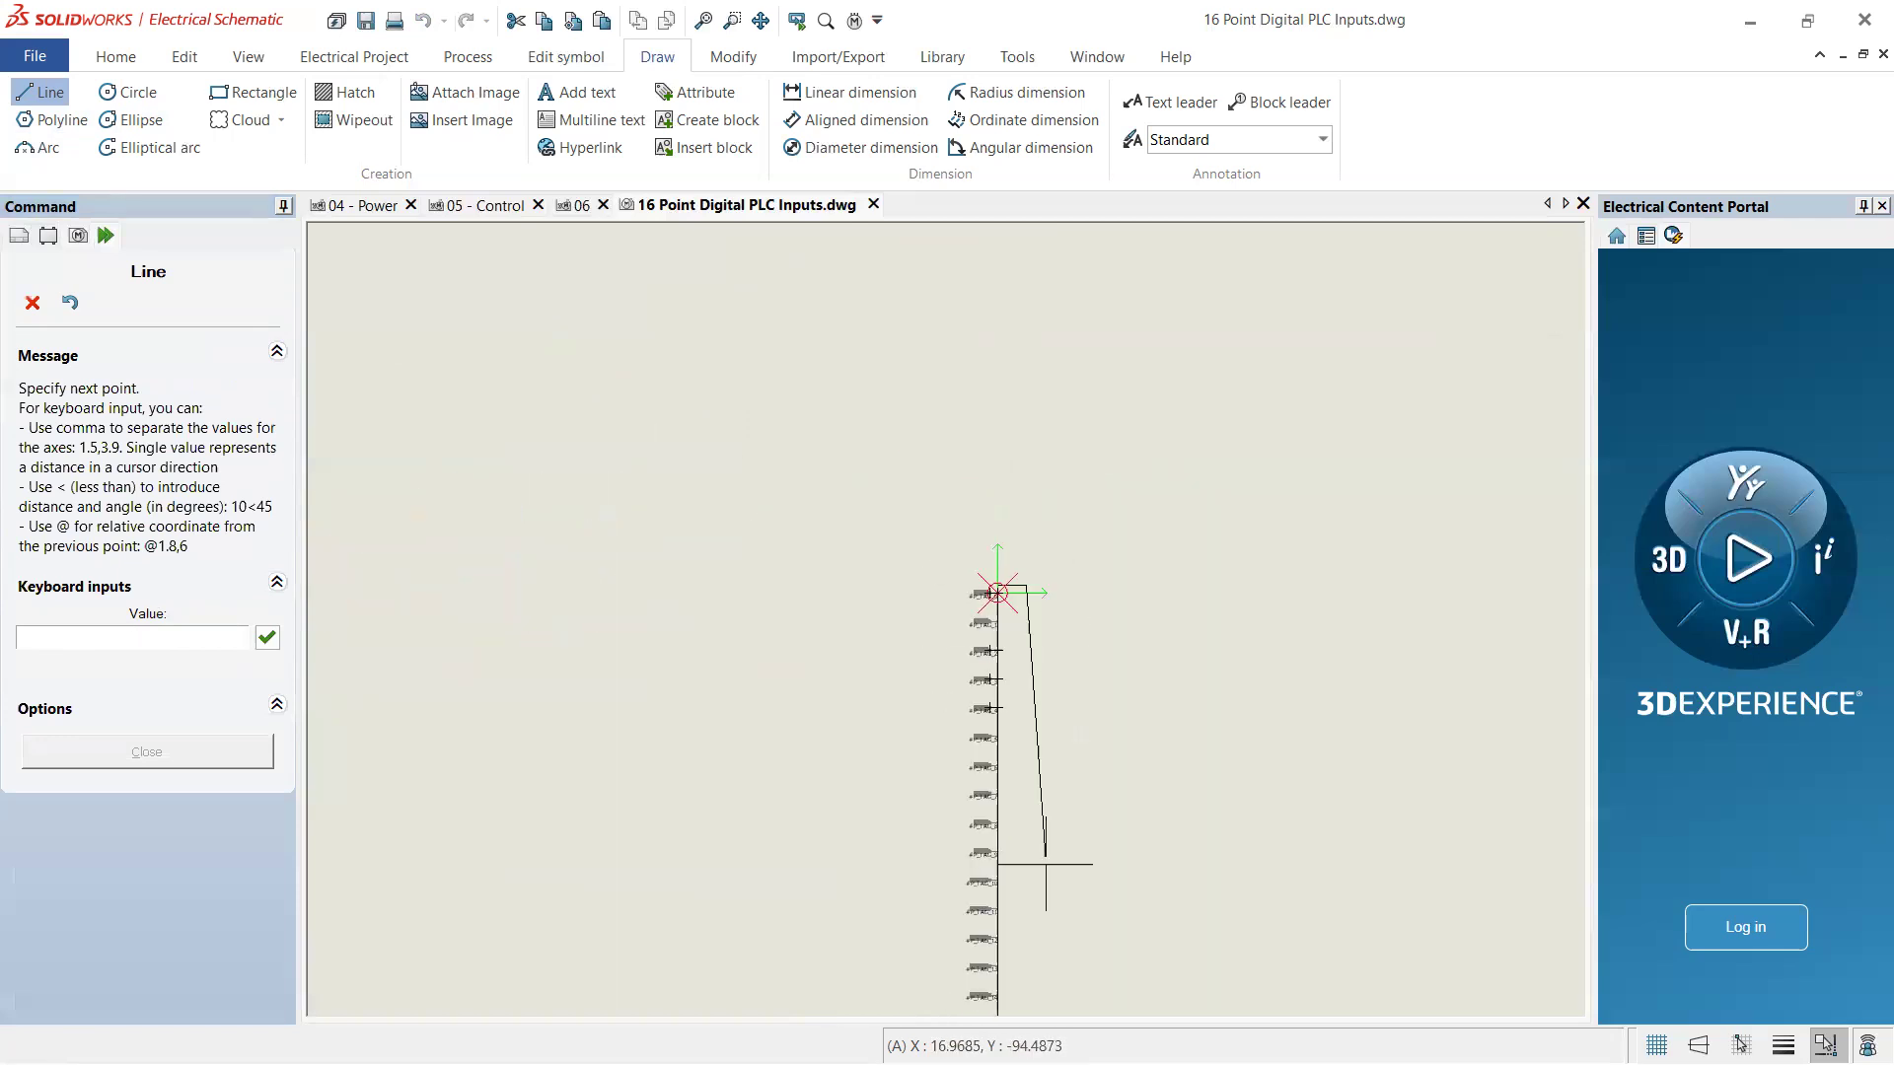
scroll(970, 715, "up", 7)
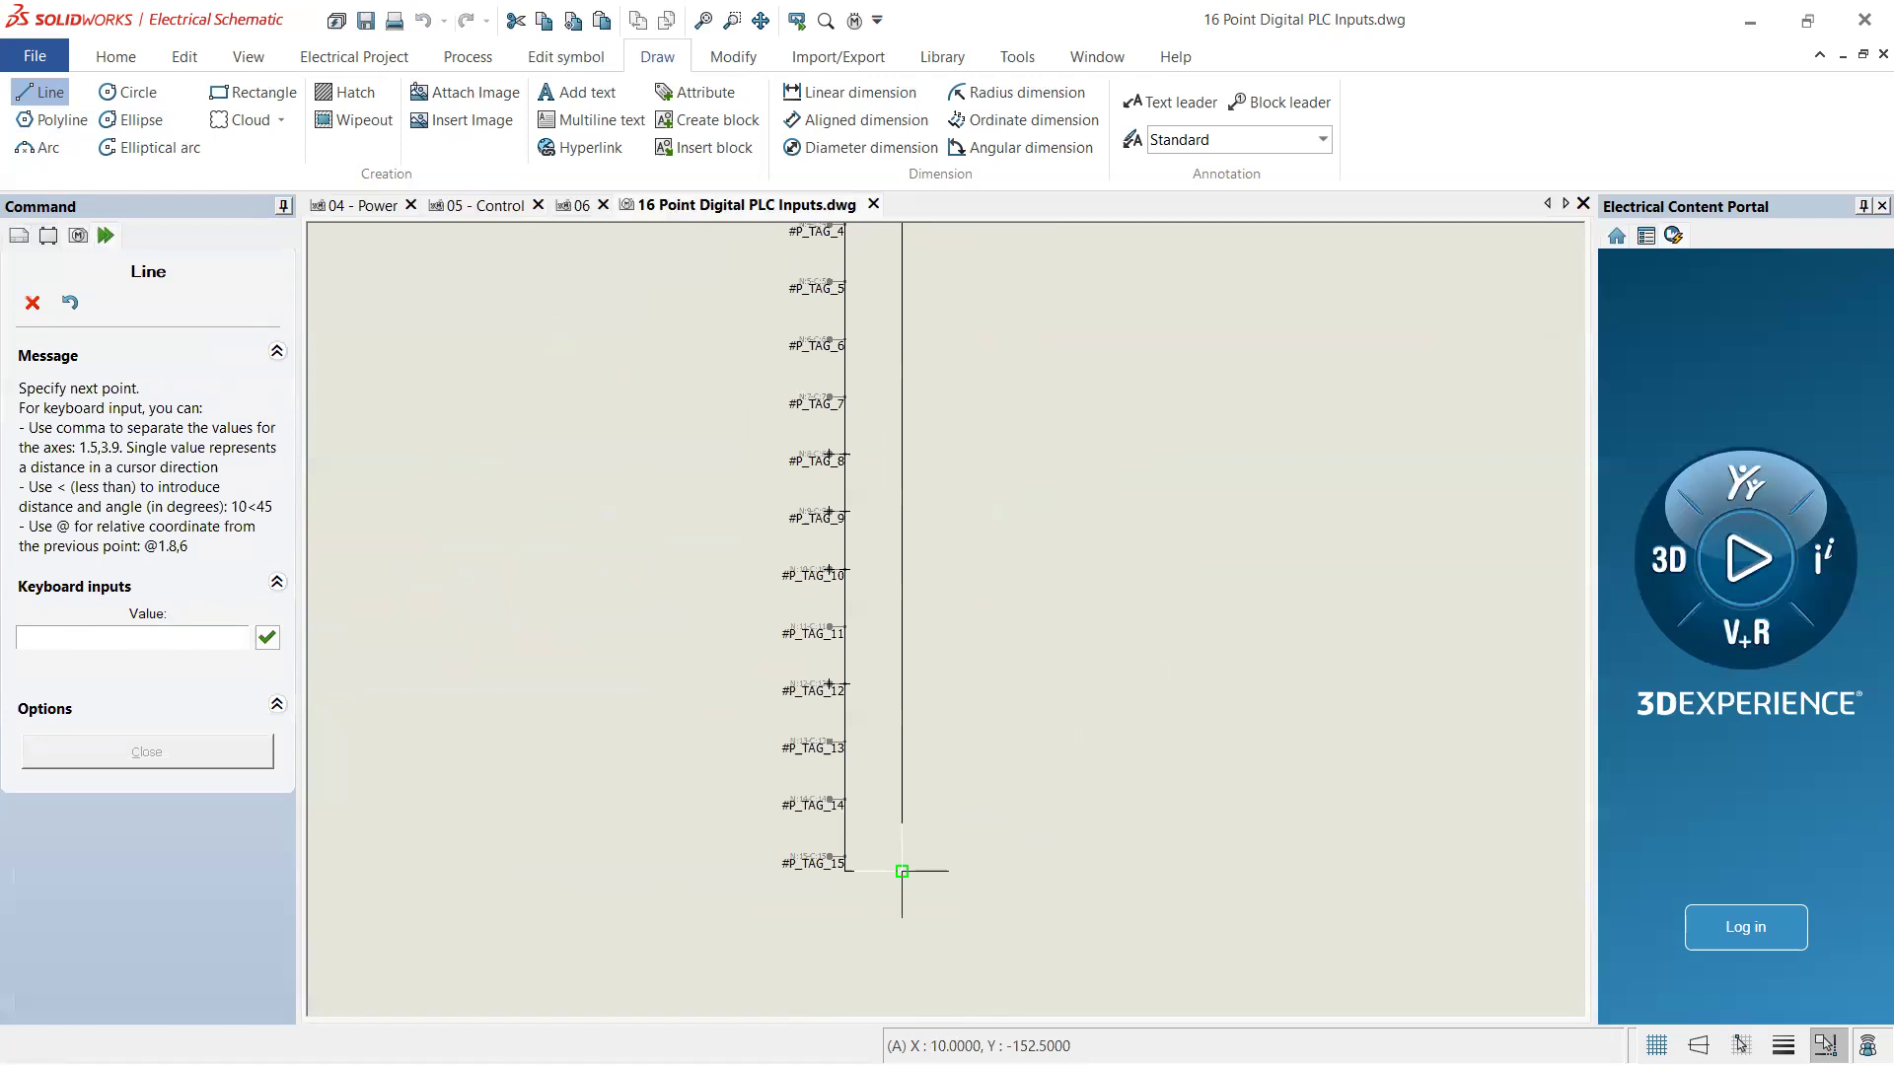
key("Escape")
scroll(1065, 661, "down", 3)
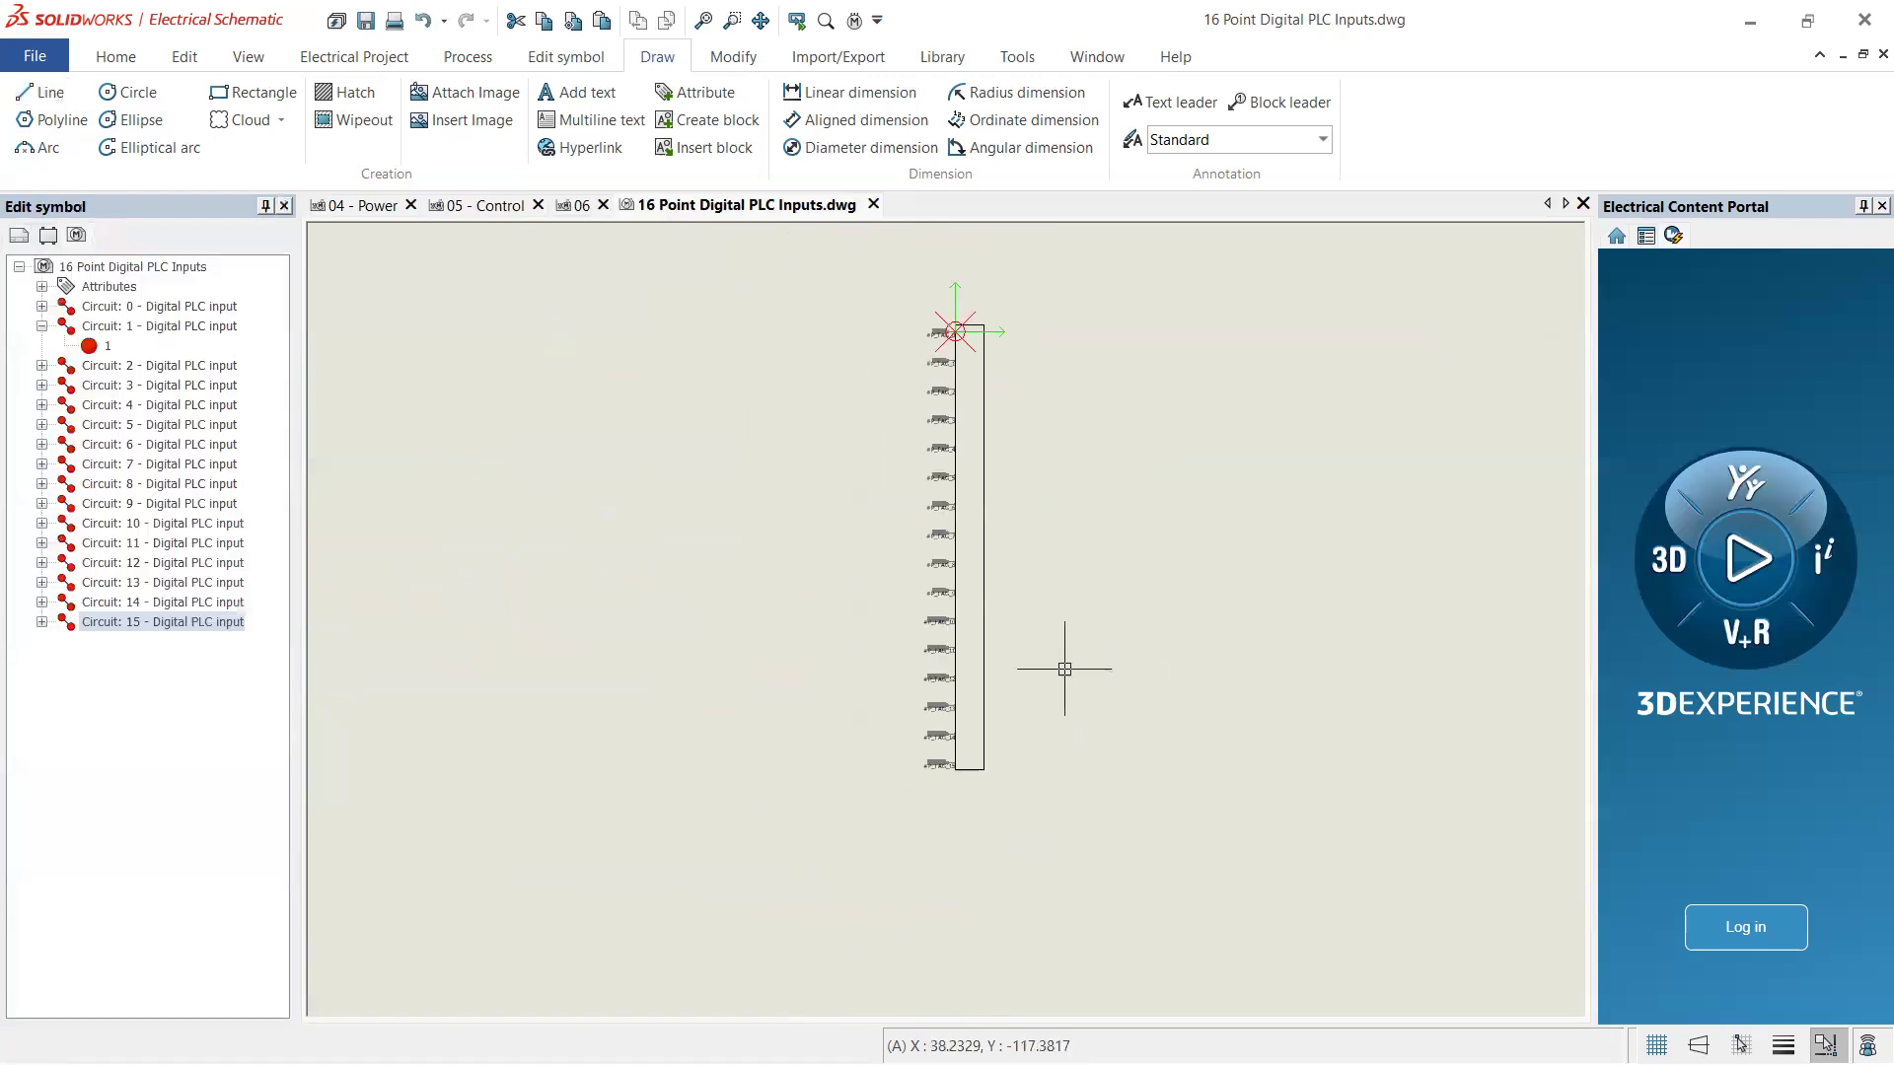
- Inspect the body outline and review the mark and manufacturer part text on circuit breaker CB502 in the 05 - Control drawing for comparison
scroll(1035, 397, "up", 1)
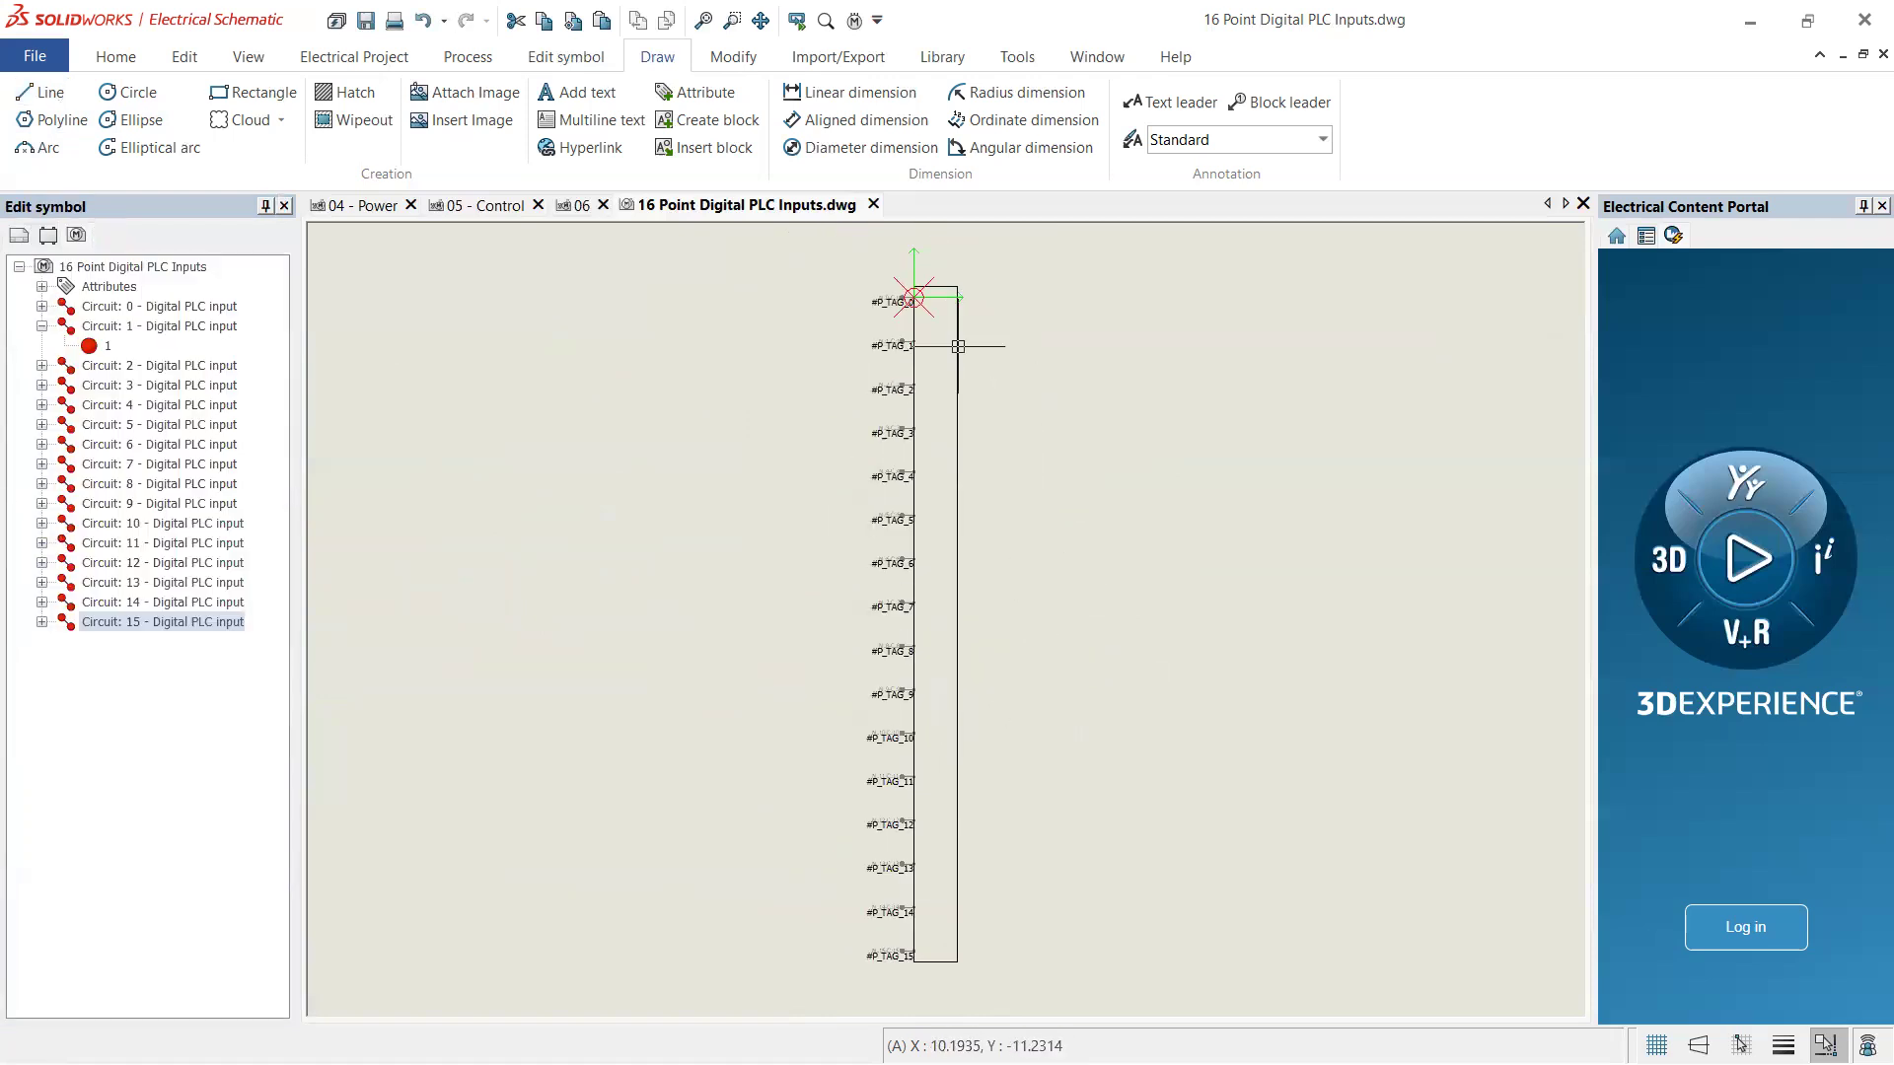
scroll(910, 359, "up", 2)
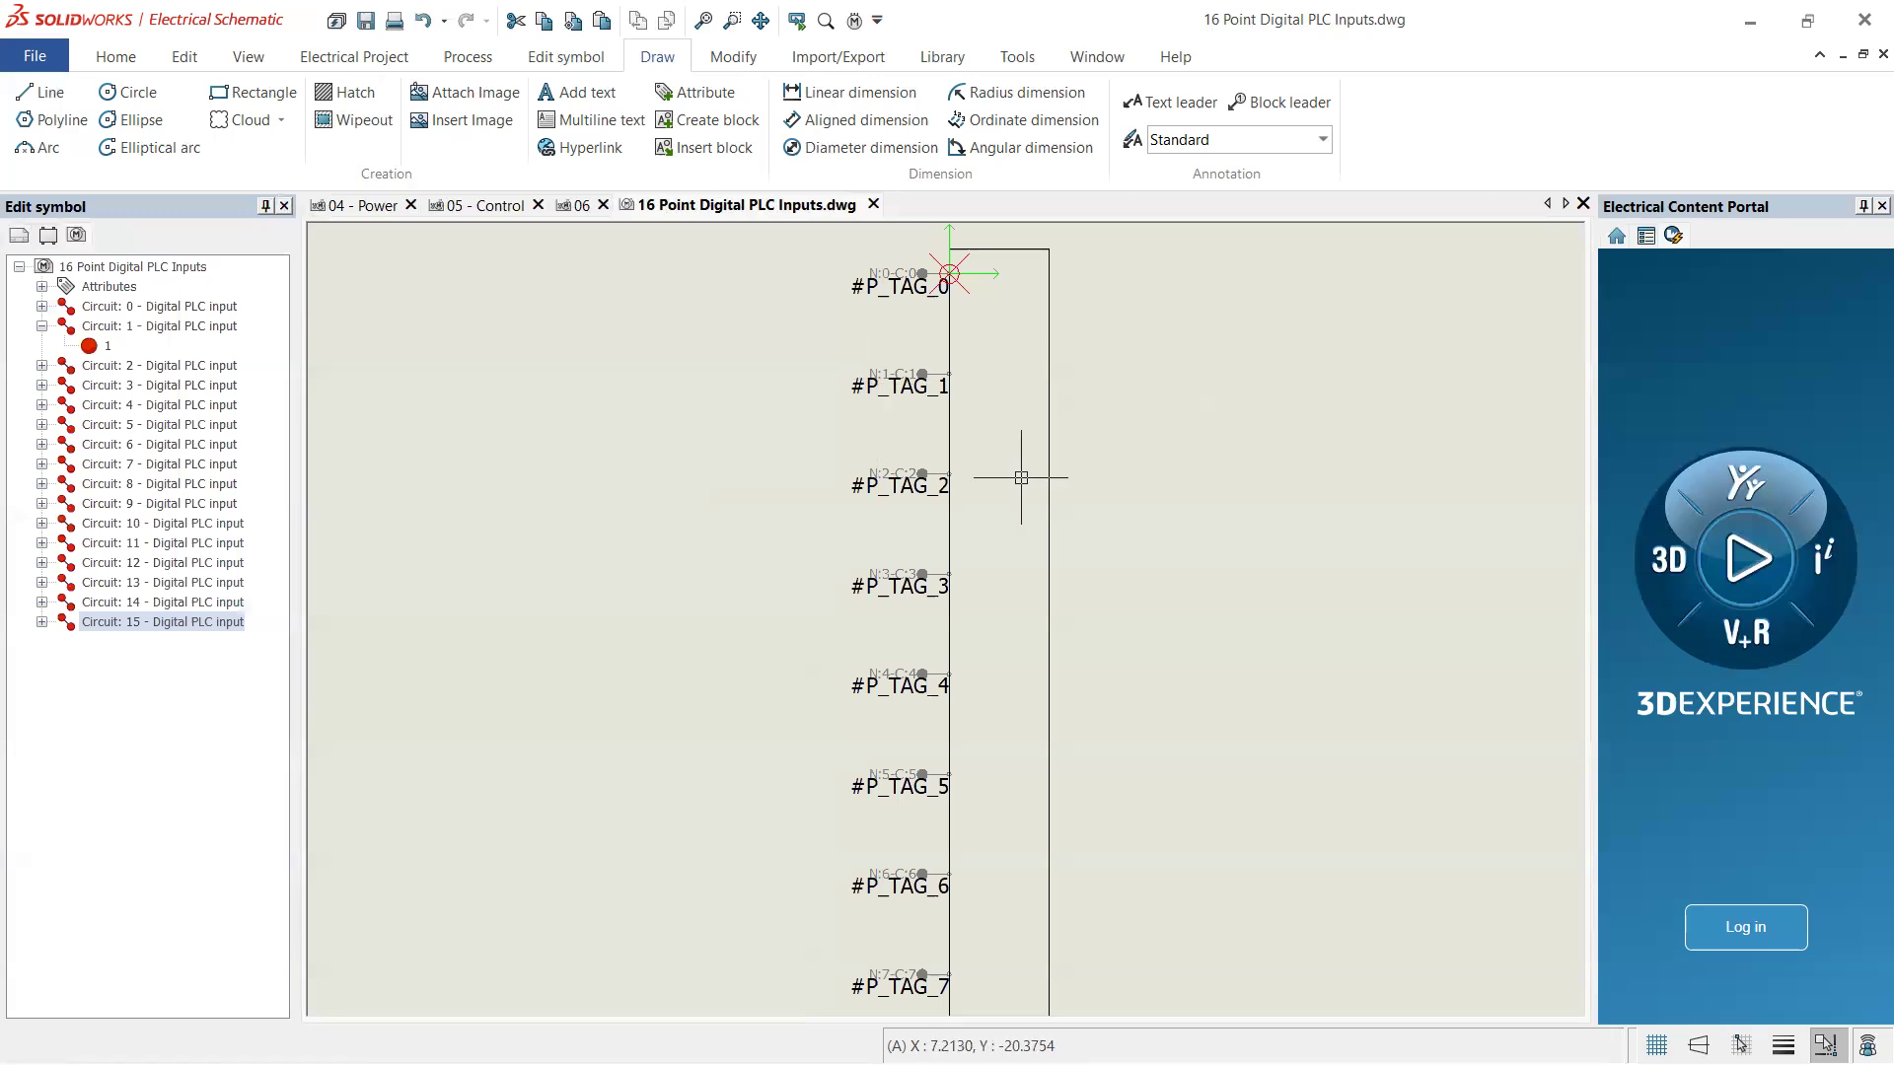
scroll(917, 355, "up", 3)
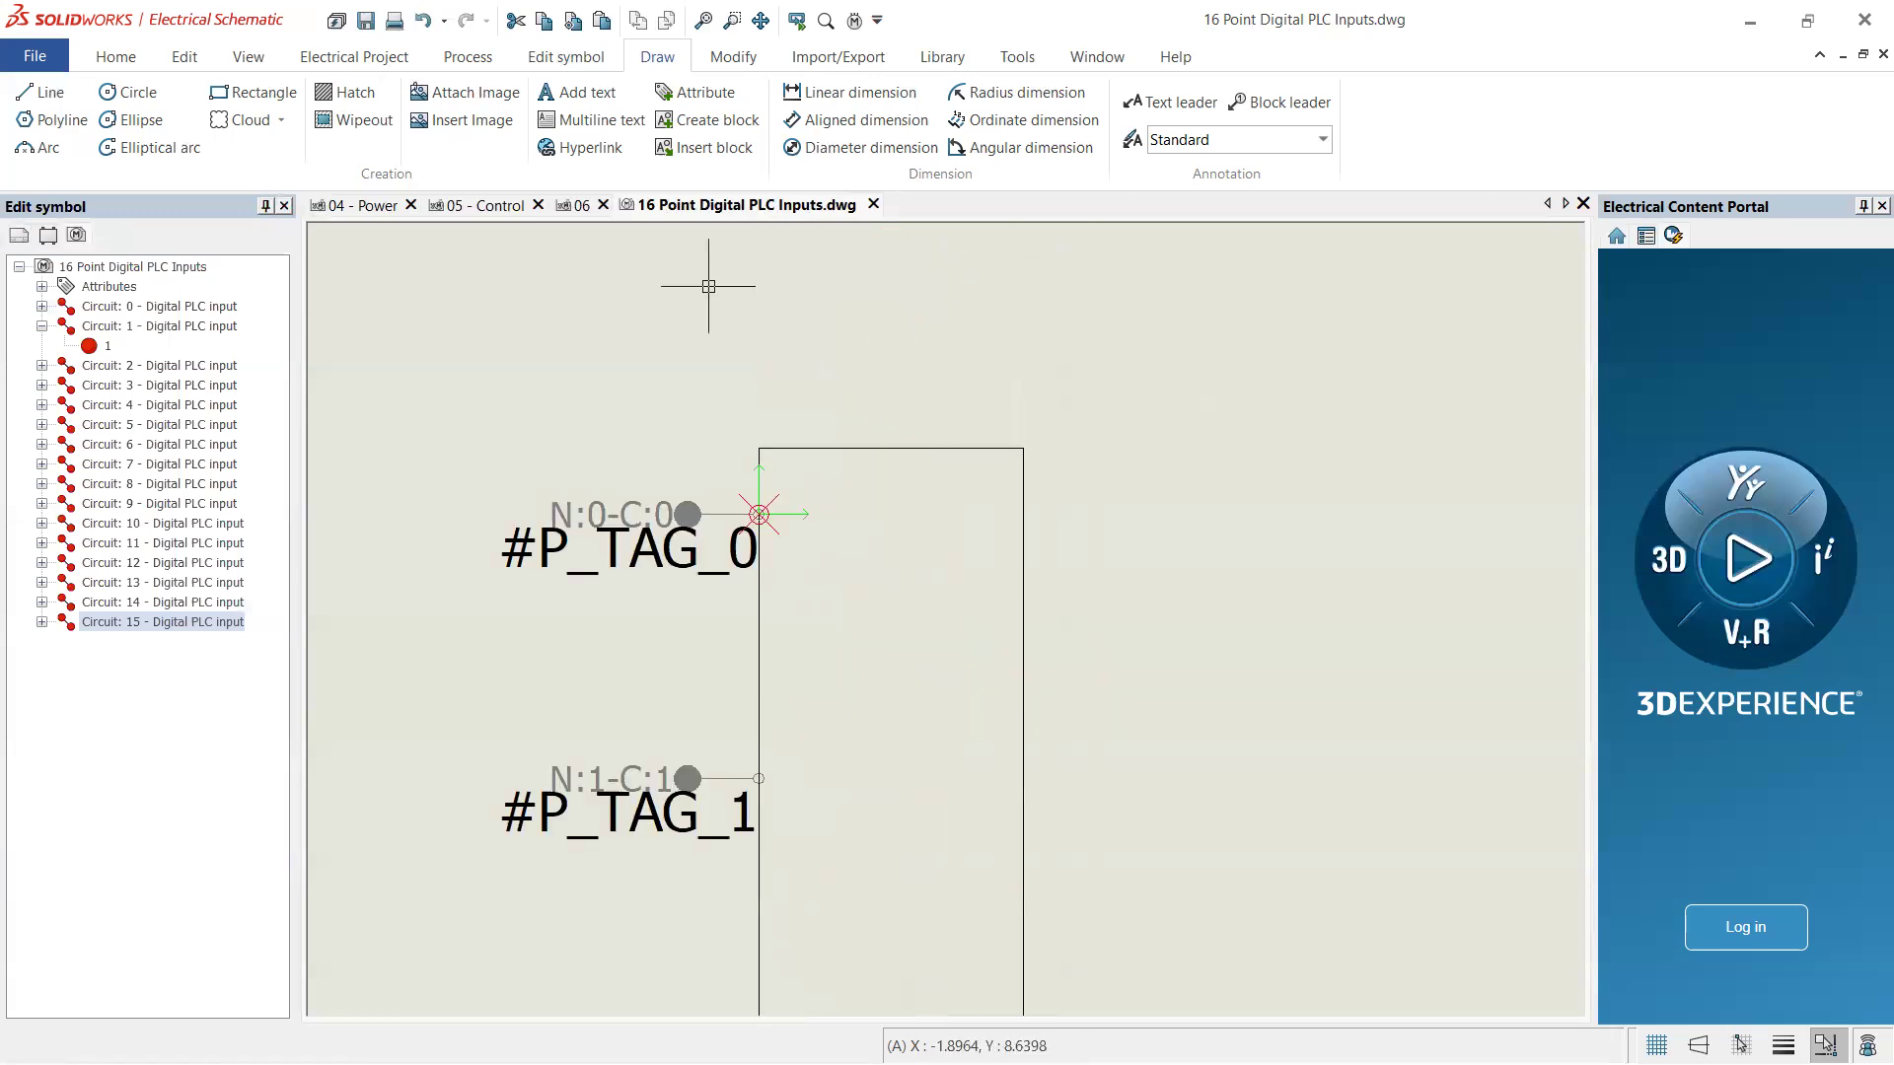
left_click(574, 205)
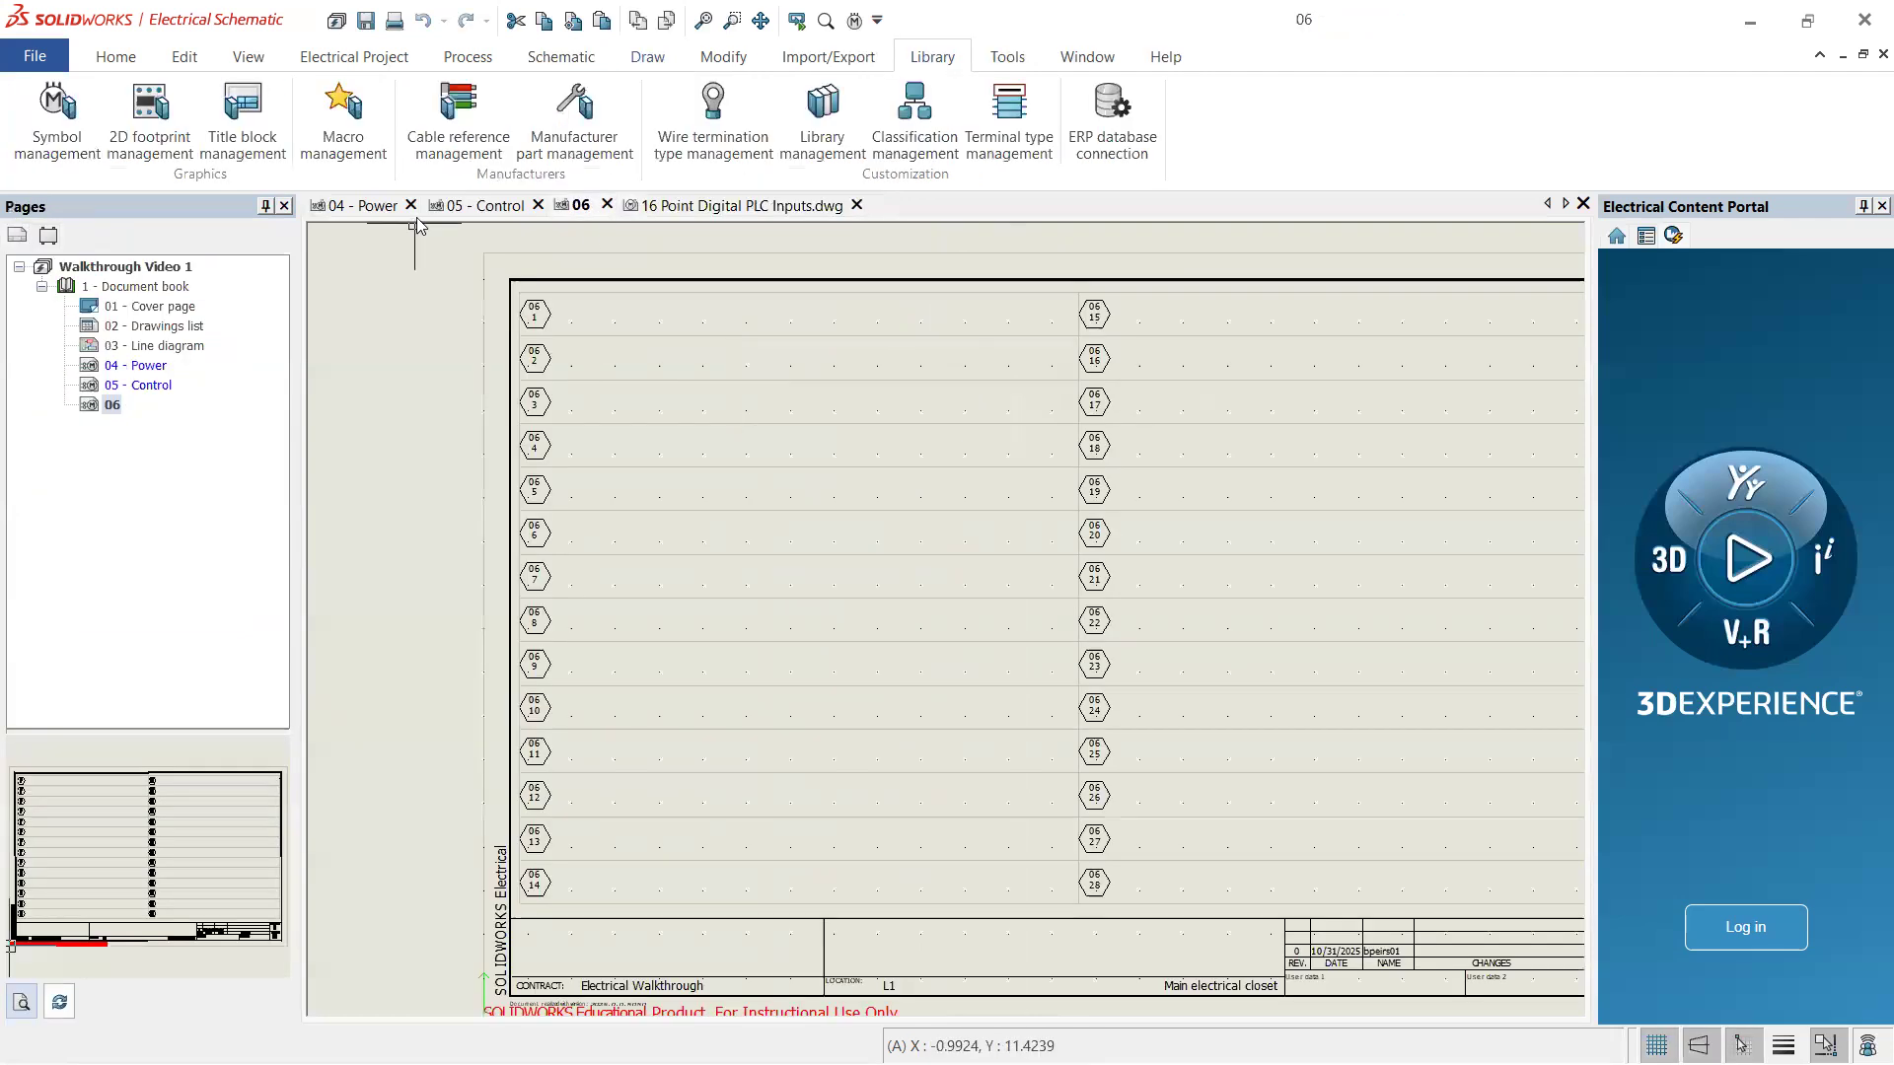
left_click(481, 207)
scroll(529, 317, "up", 5)
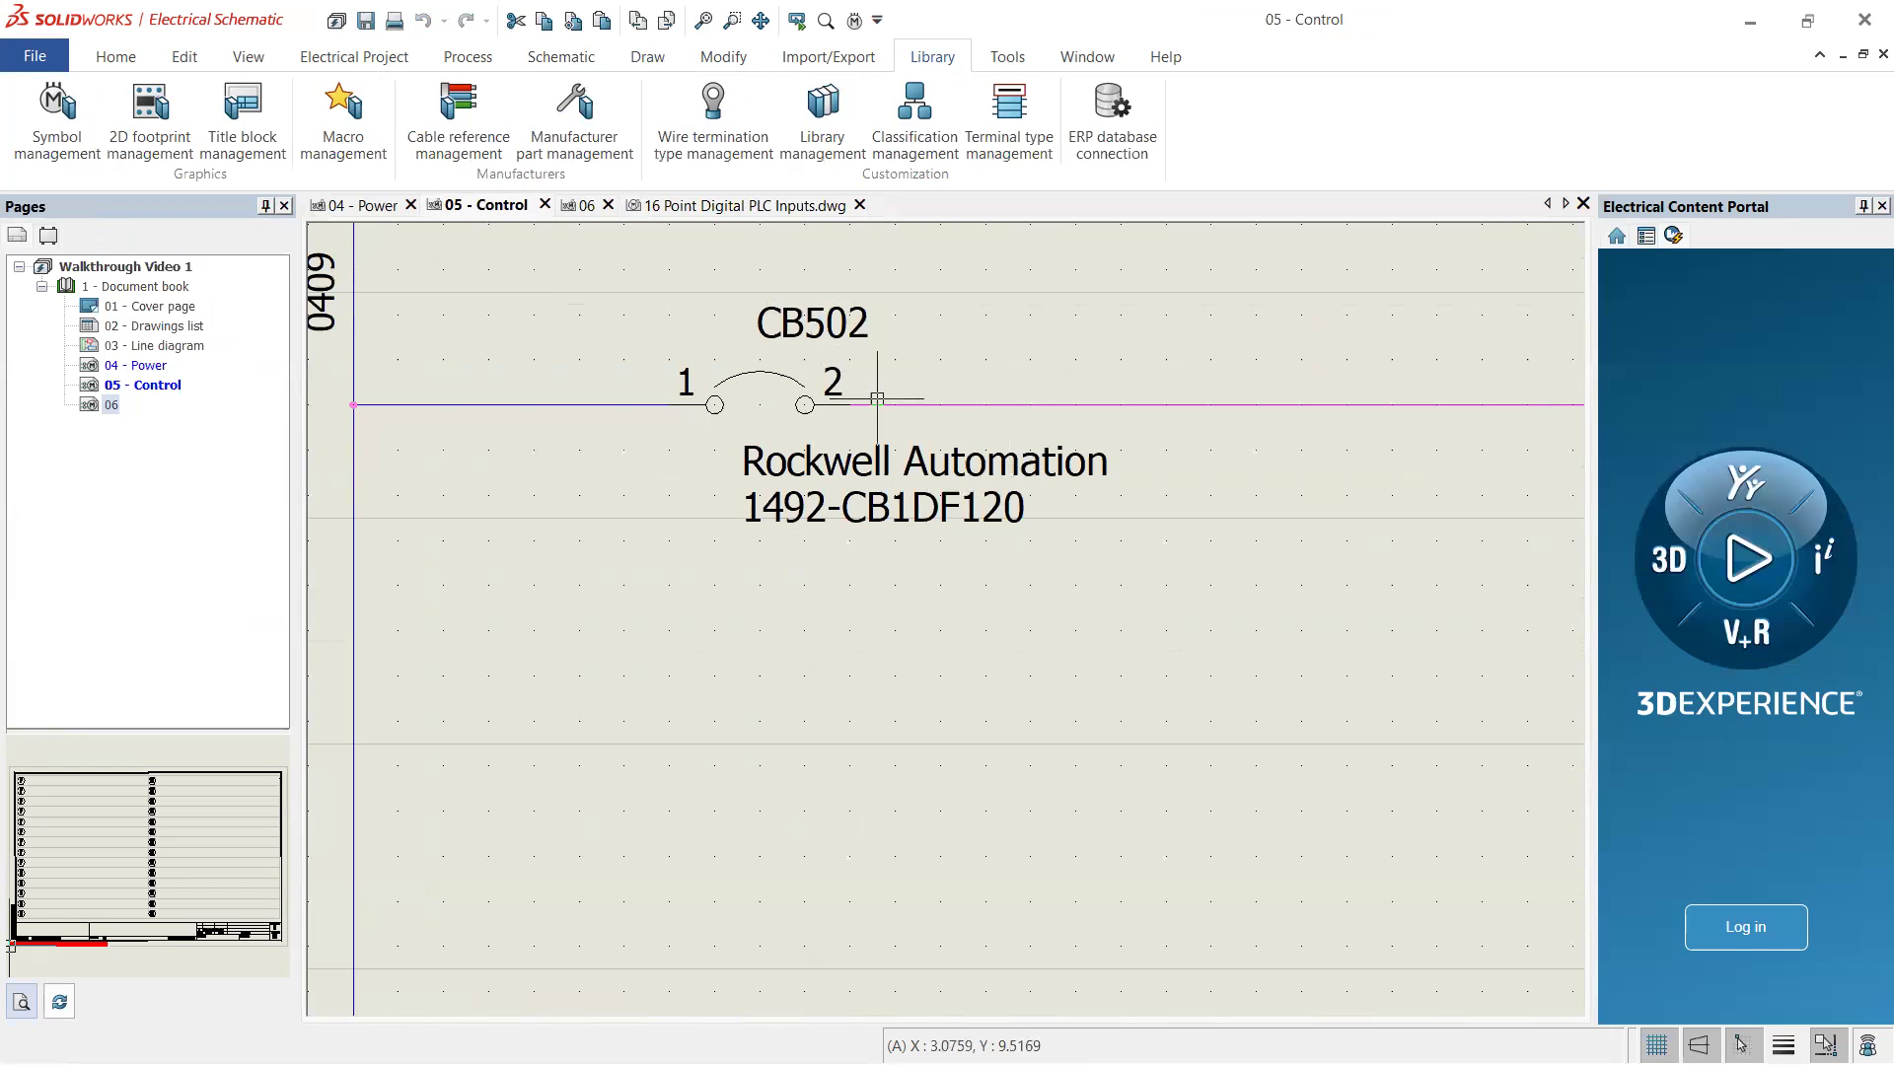
left_click(760, 208)
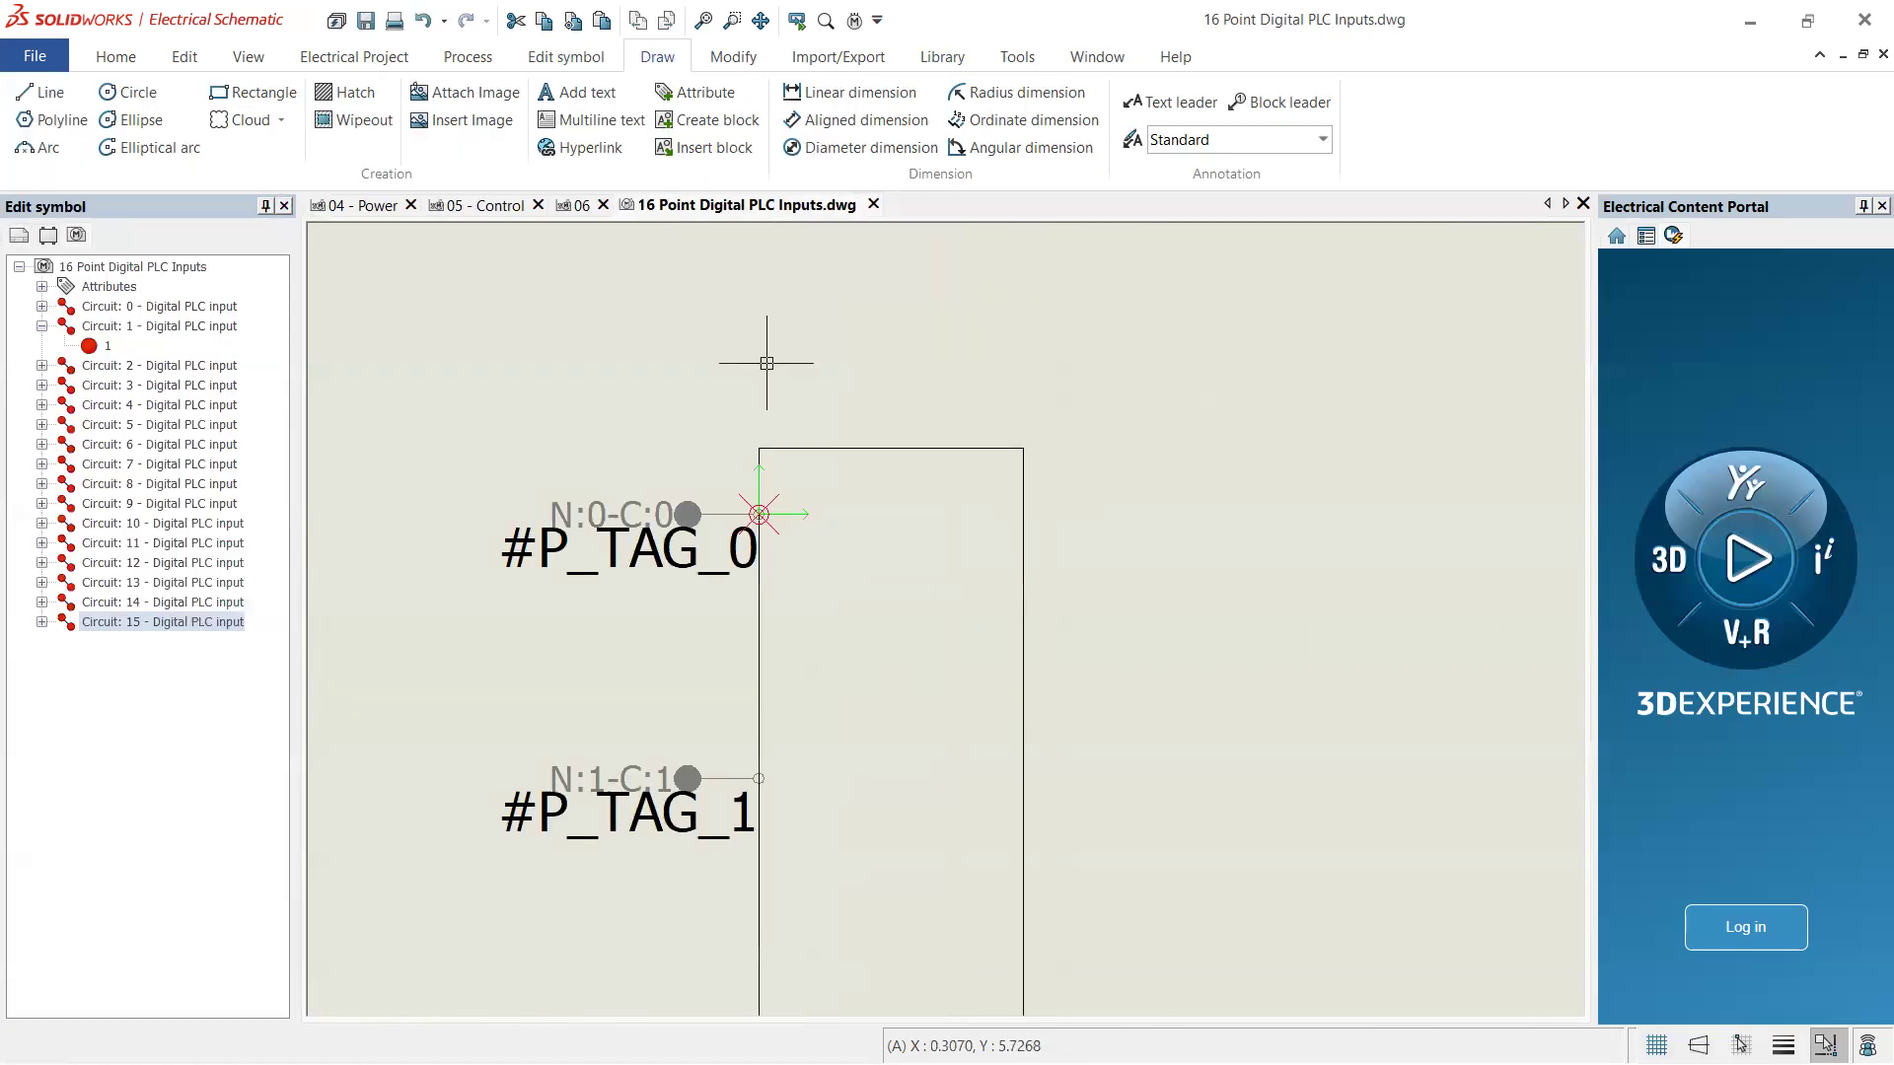
- Review the #P_TAG attributes already included in the 16-point PLC input symbol
scroll(876, 504, "down", 5)
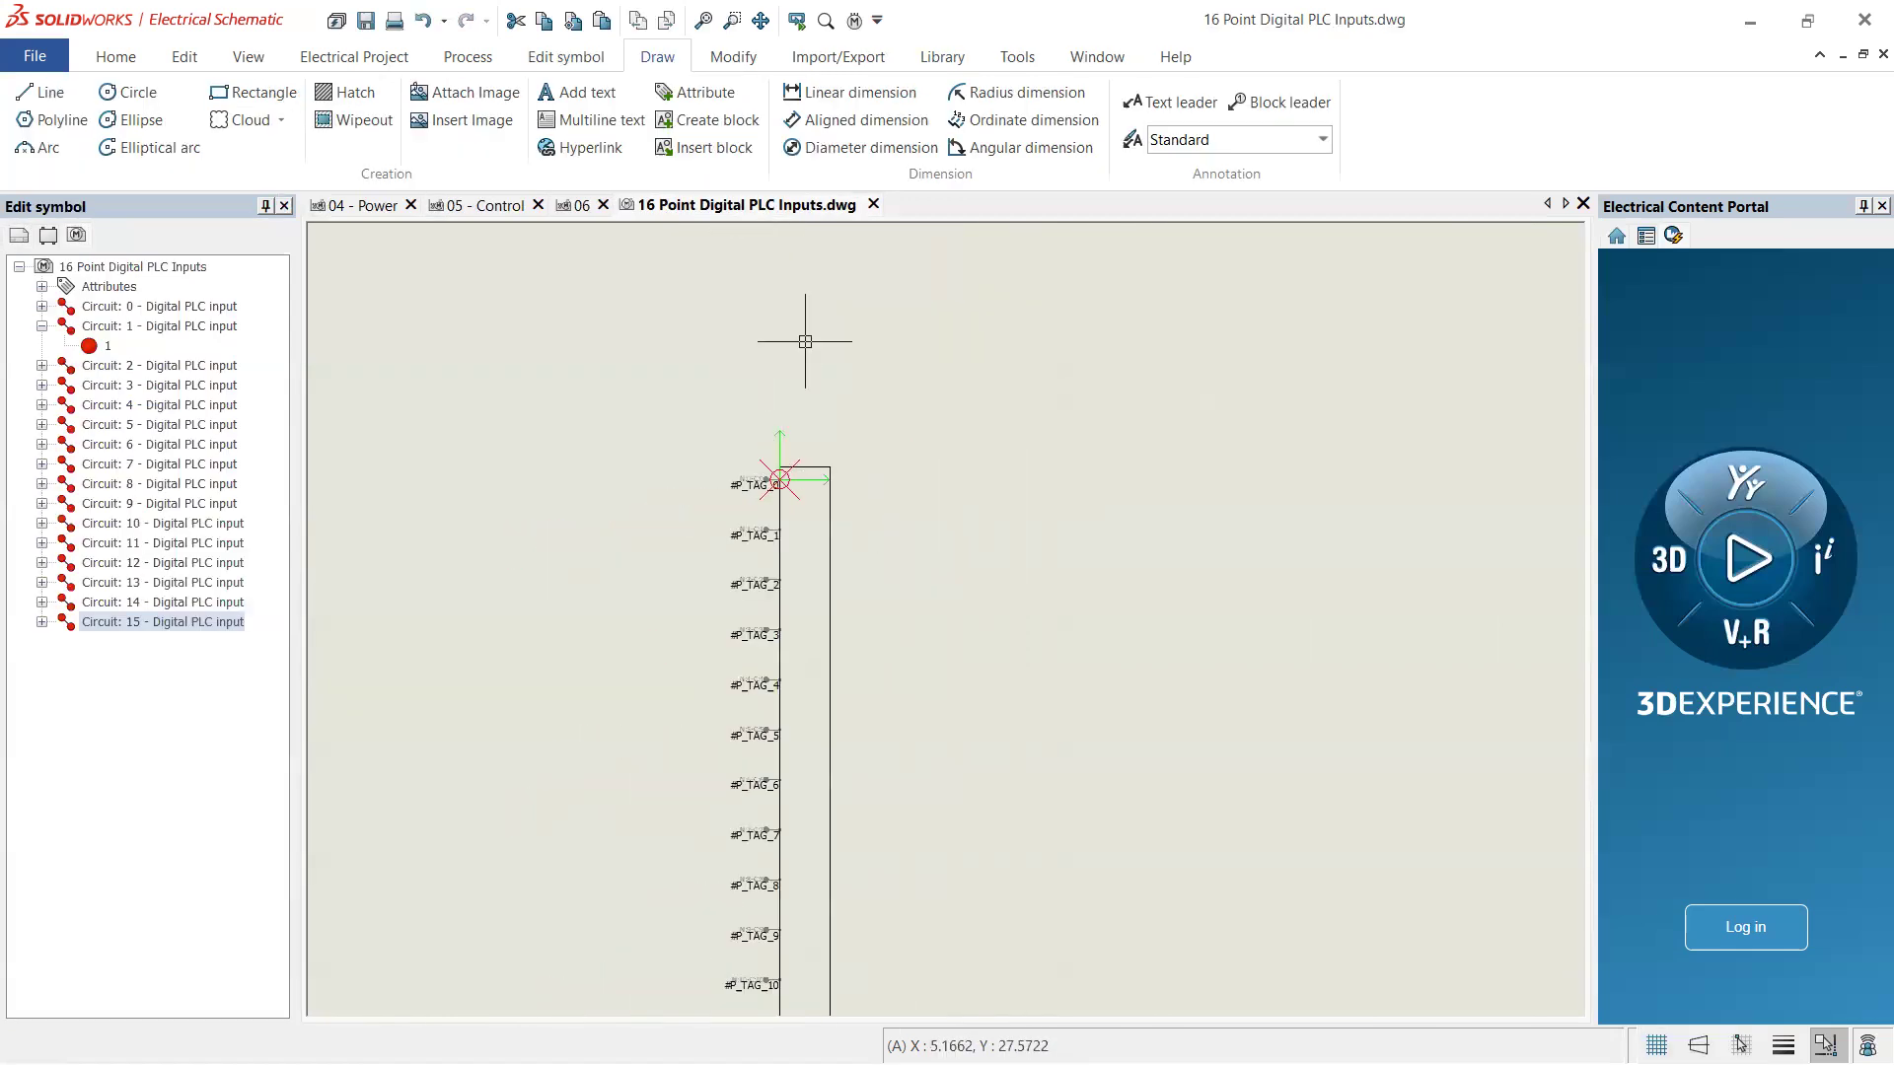
left_click(107, 286)
left_click(41, 286)
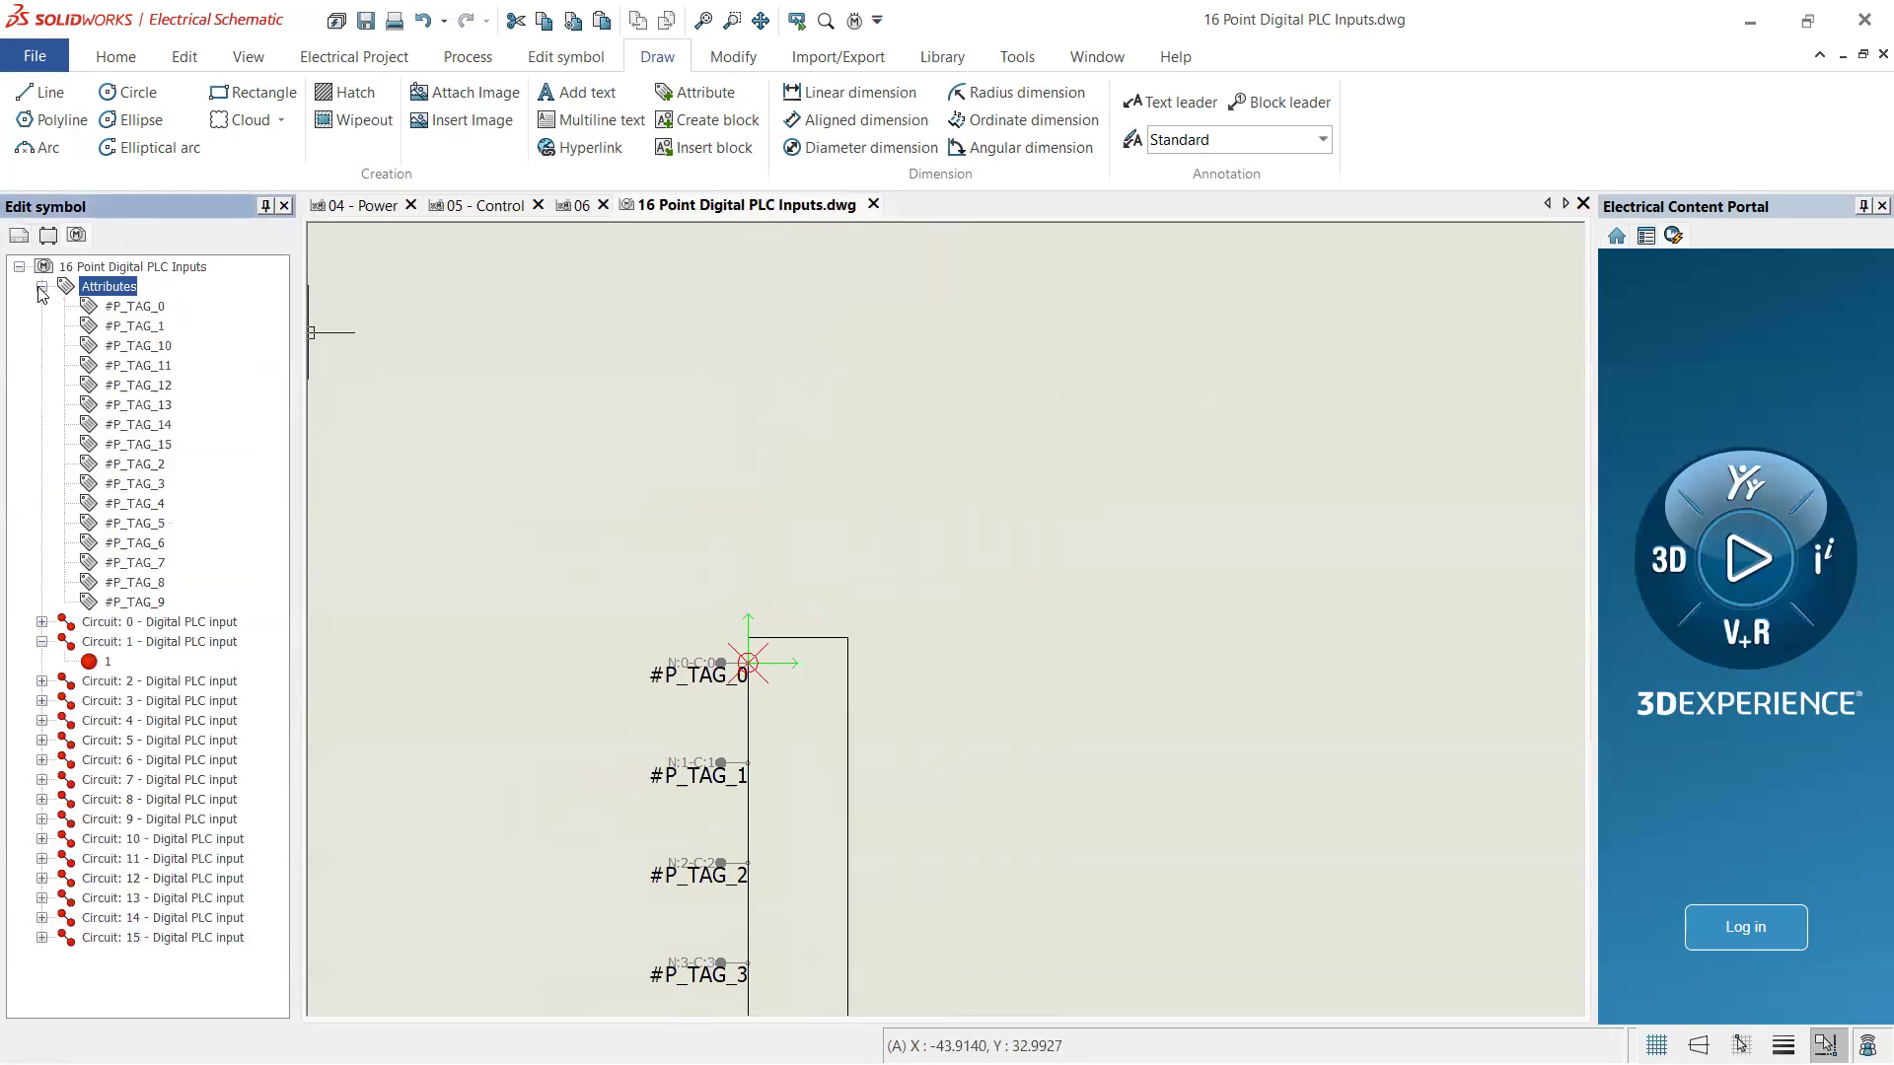
left_click(121, 308)
left_click(140, 326)
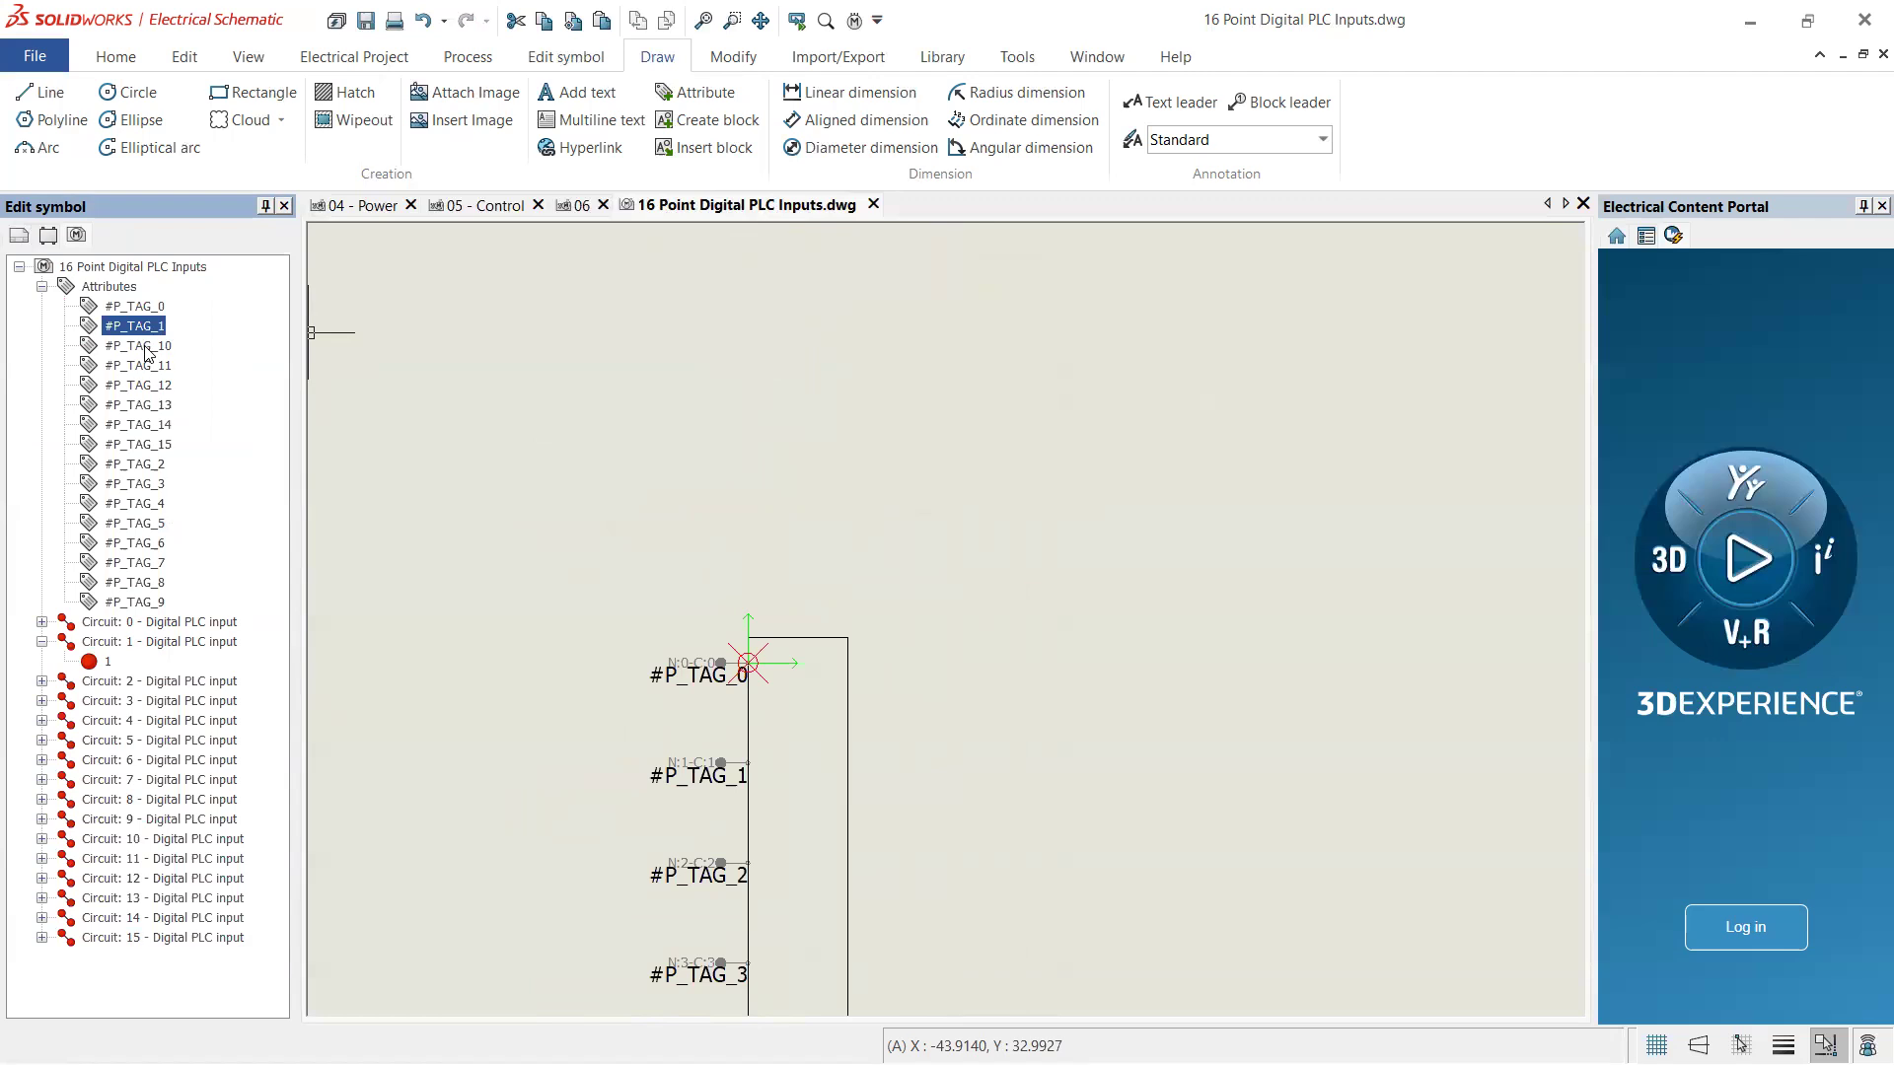
left_click(149, 347)
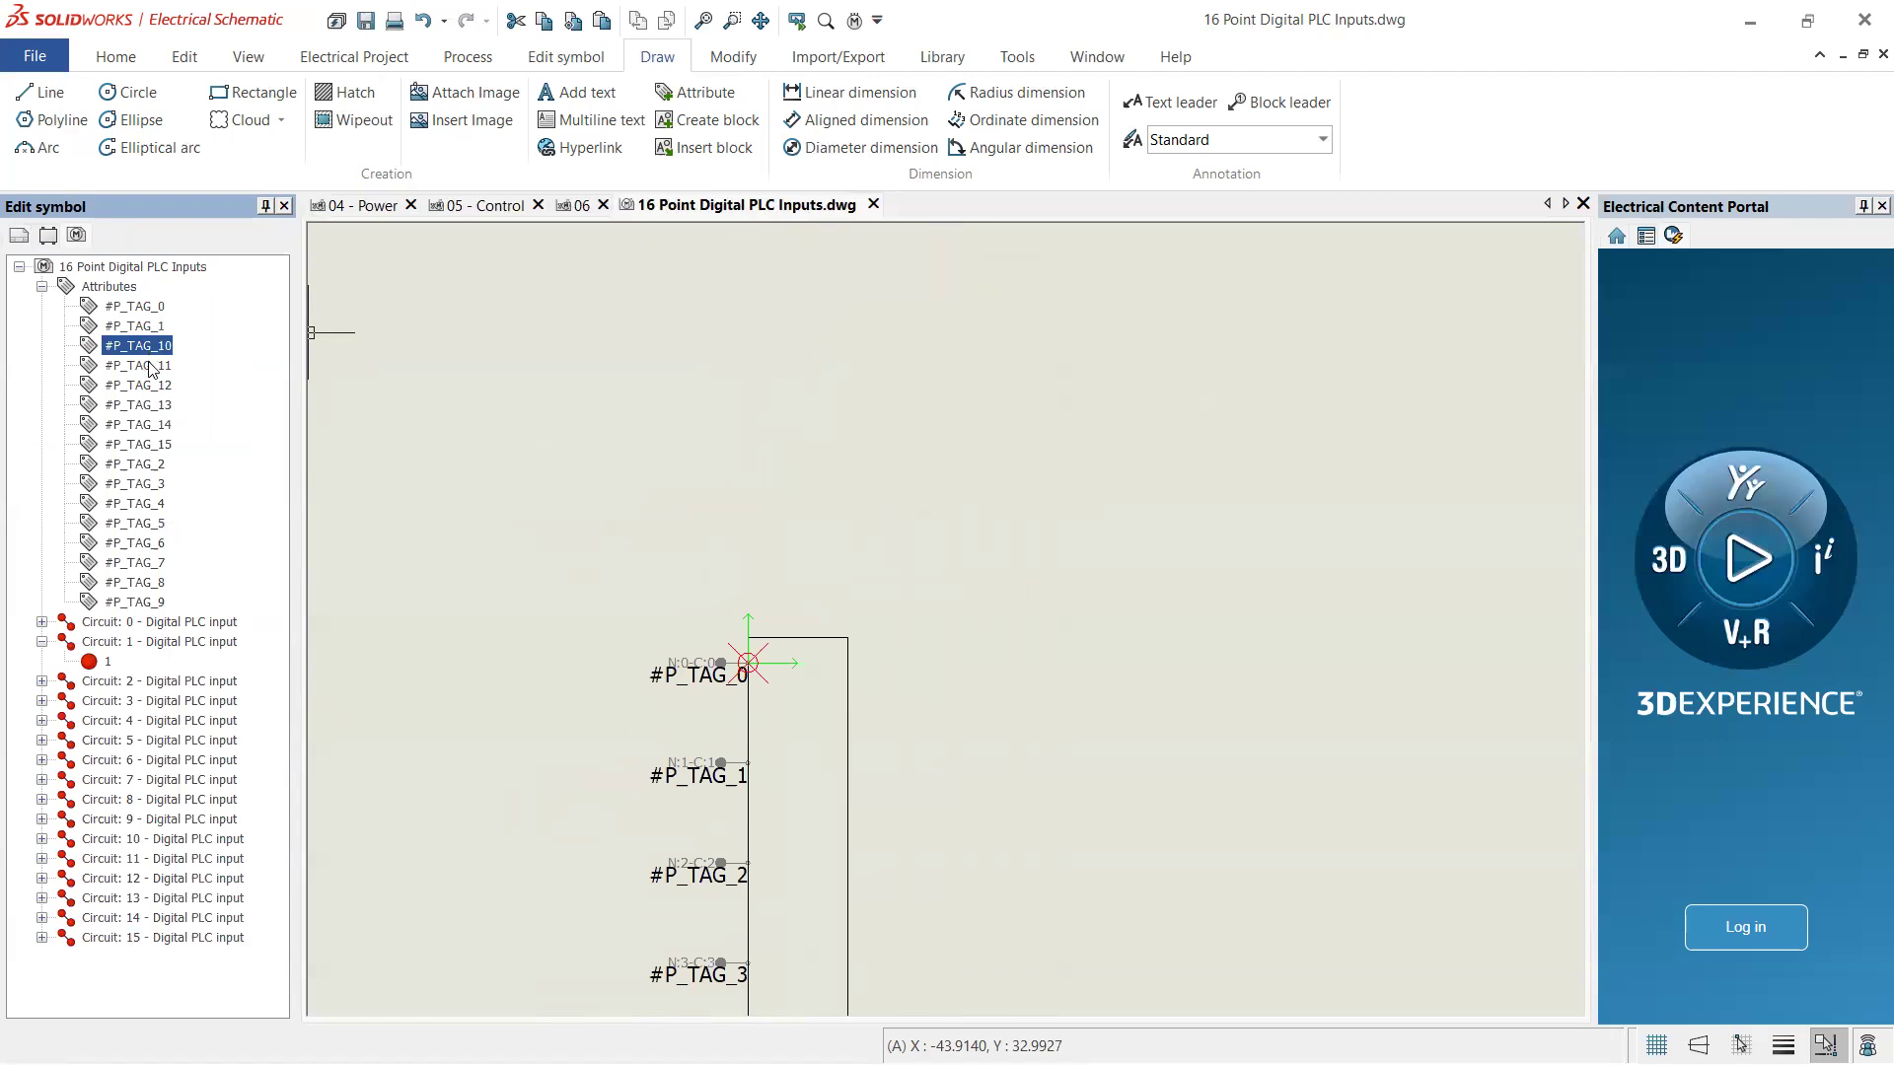
left_click(150, 367)
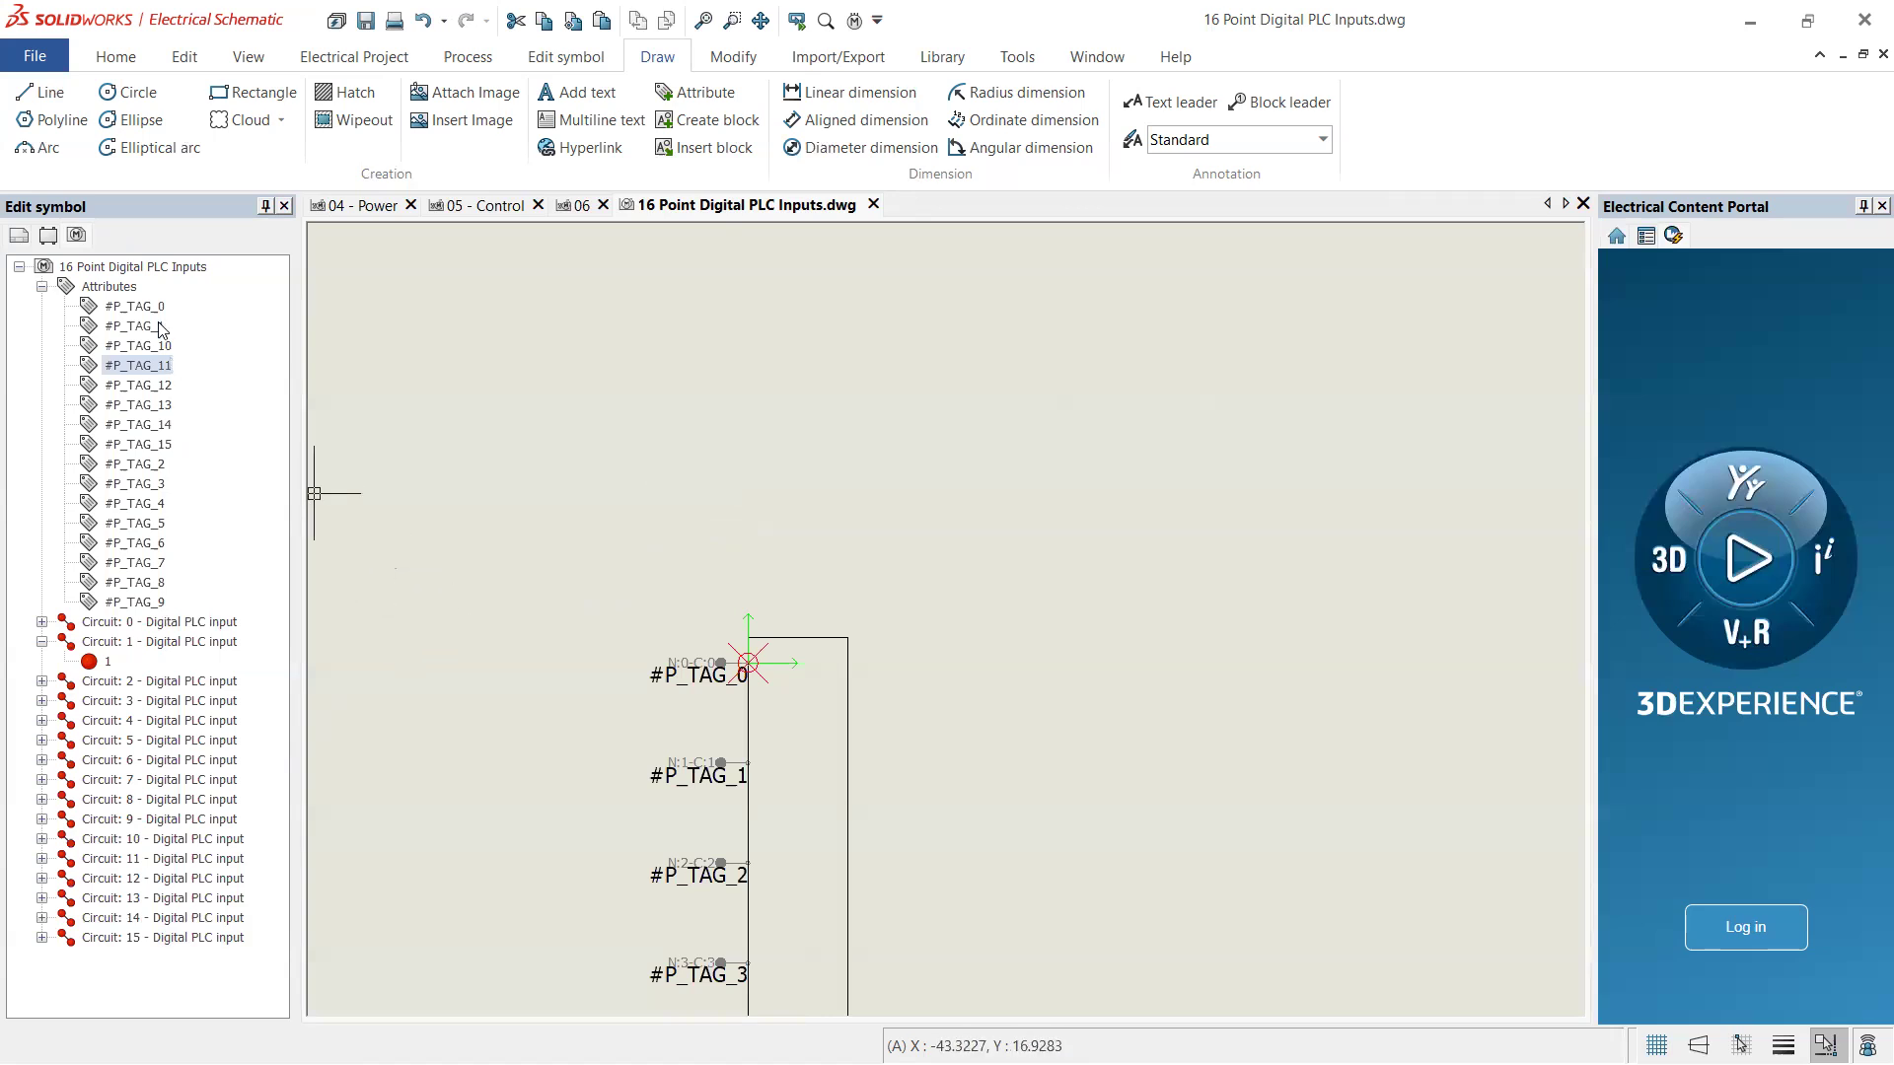
- Start inserting attributes into the symbol and select the component mark attribute #TAG
left_click(108, 286)
right_click(123, 290)
left_click(187, 309)
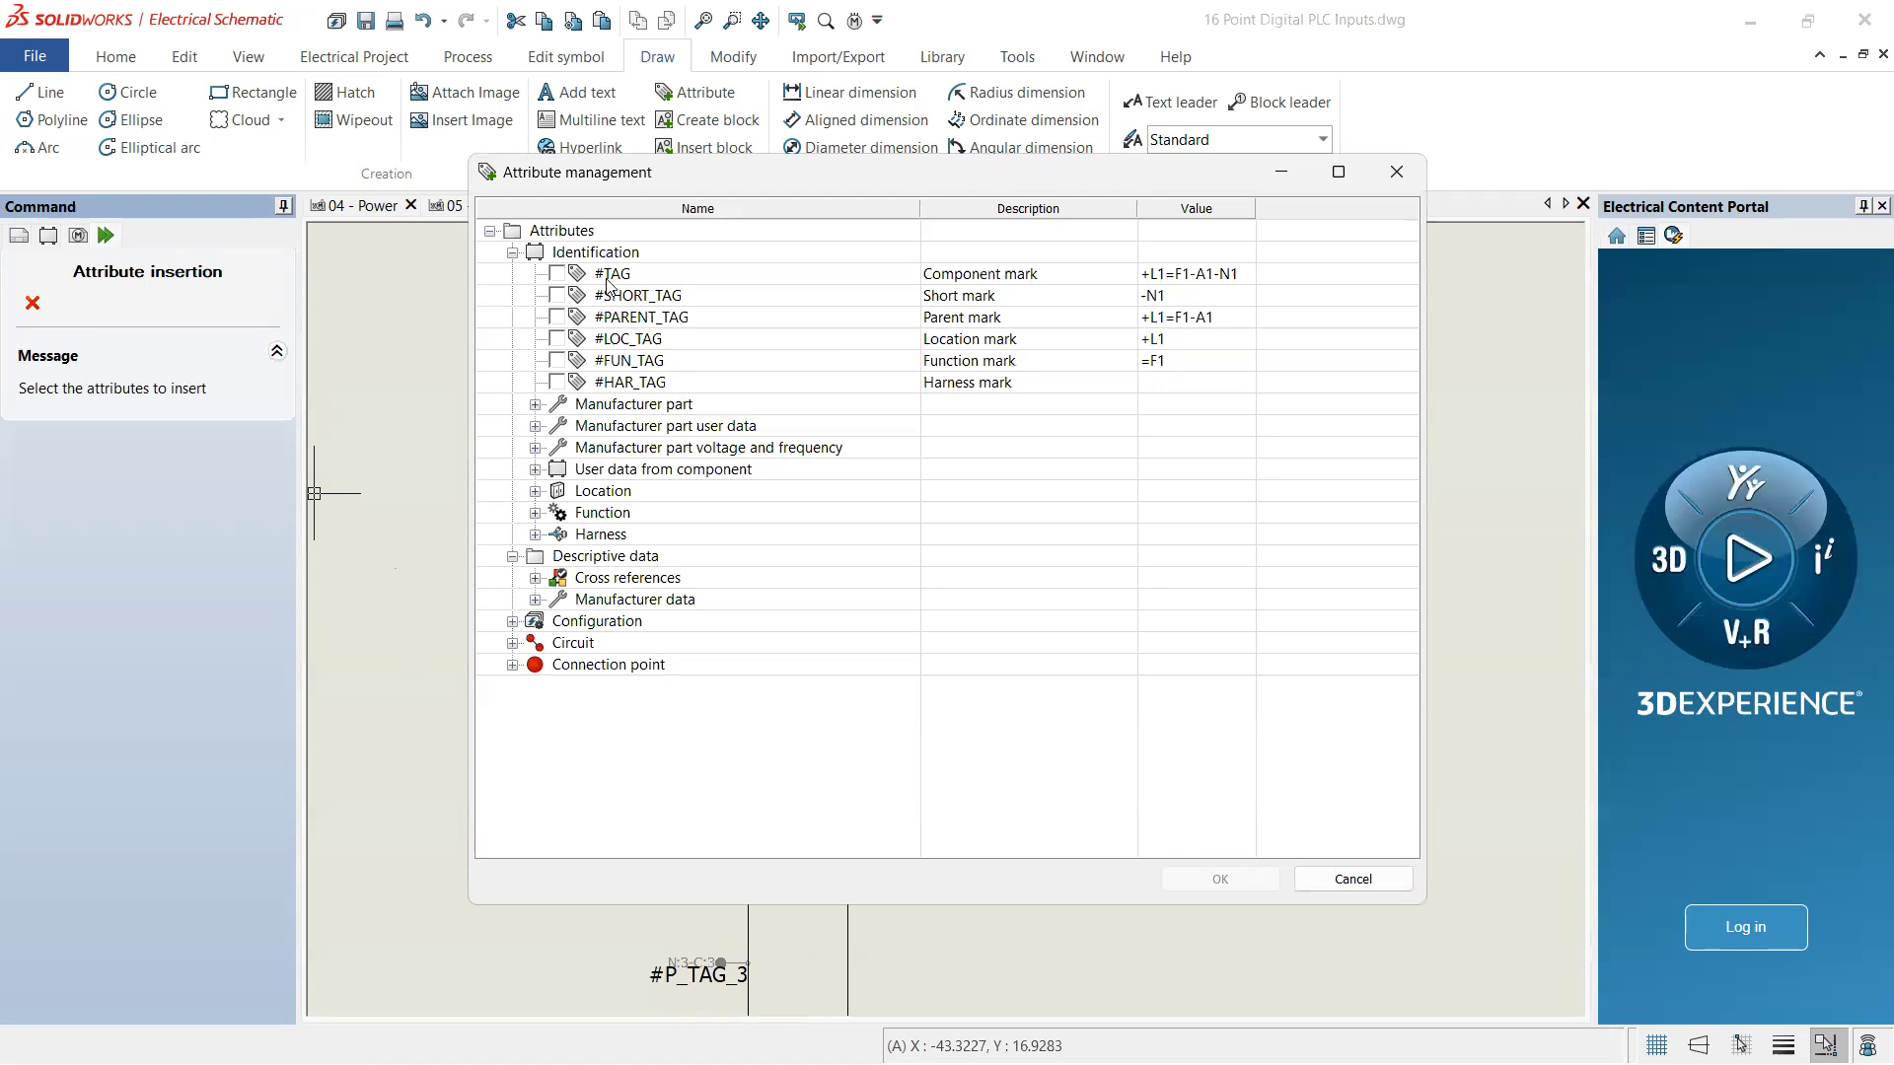
left_click(561, 276)
- Select the current-symbol manufacturer and reference attributes, #REF_MAN_CUR and #REF_REF_CUR, for insertion
left_click(535, 407)
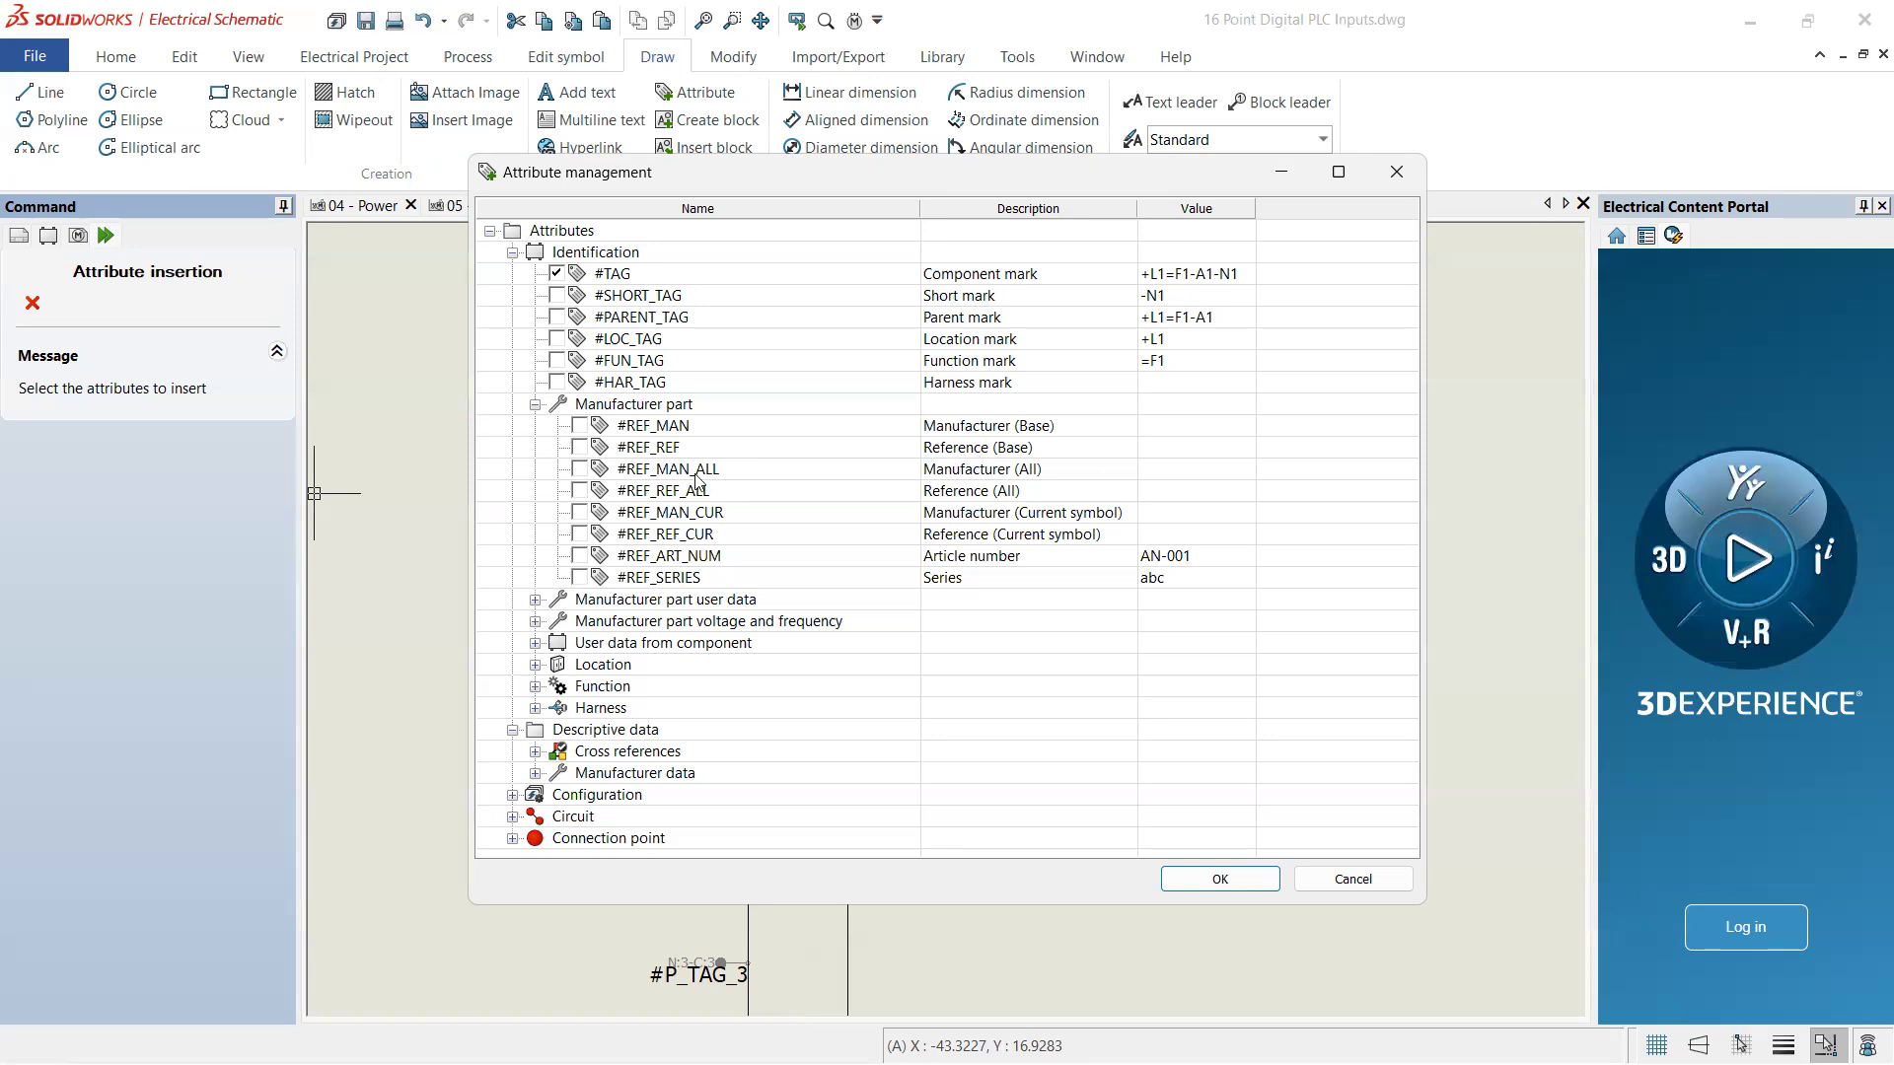
left_click(579, 469)
left_click(579, 491)
left_click(579, 490)
left_click(579, 468)
left_click(579, 512)
- Check the available manufacturer data attributes and select the component's English description attribute #COM_TZ_0_L1
left_click(537, 776)
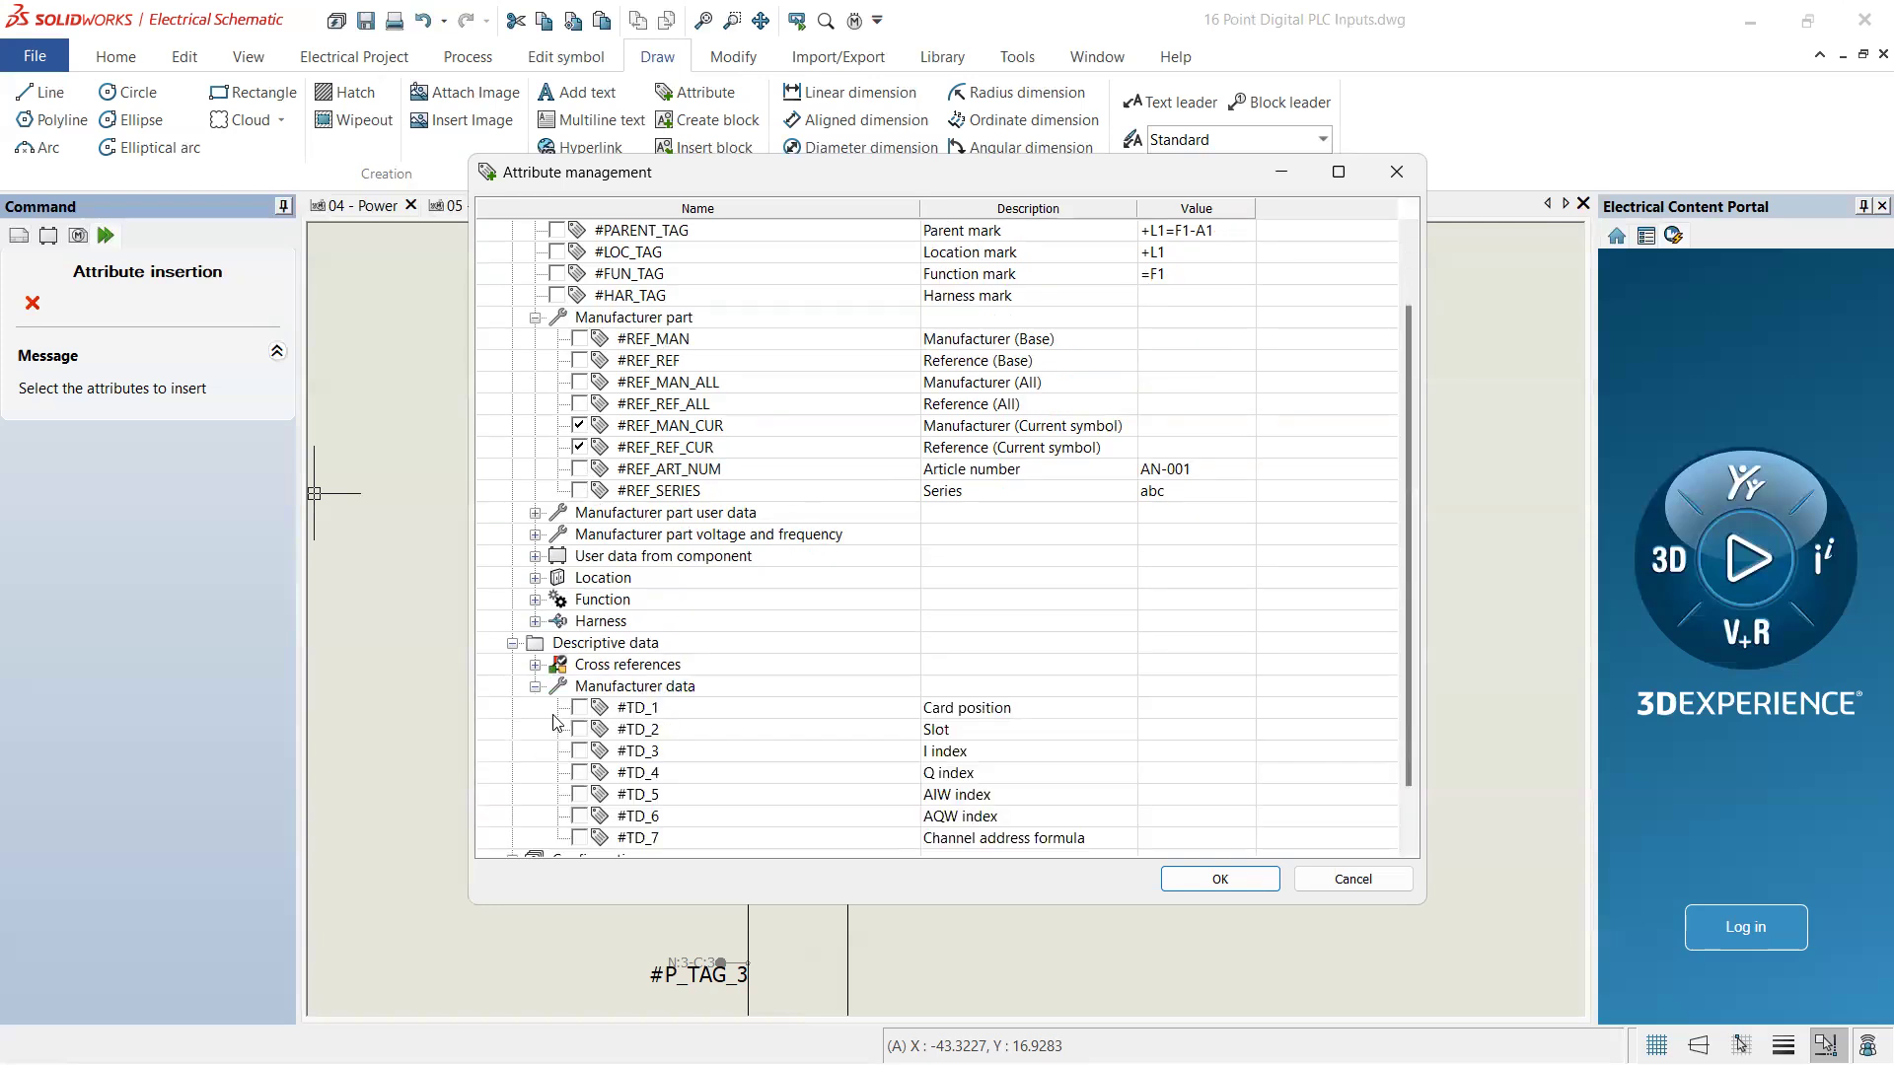
left_click(535, 686)
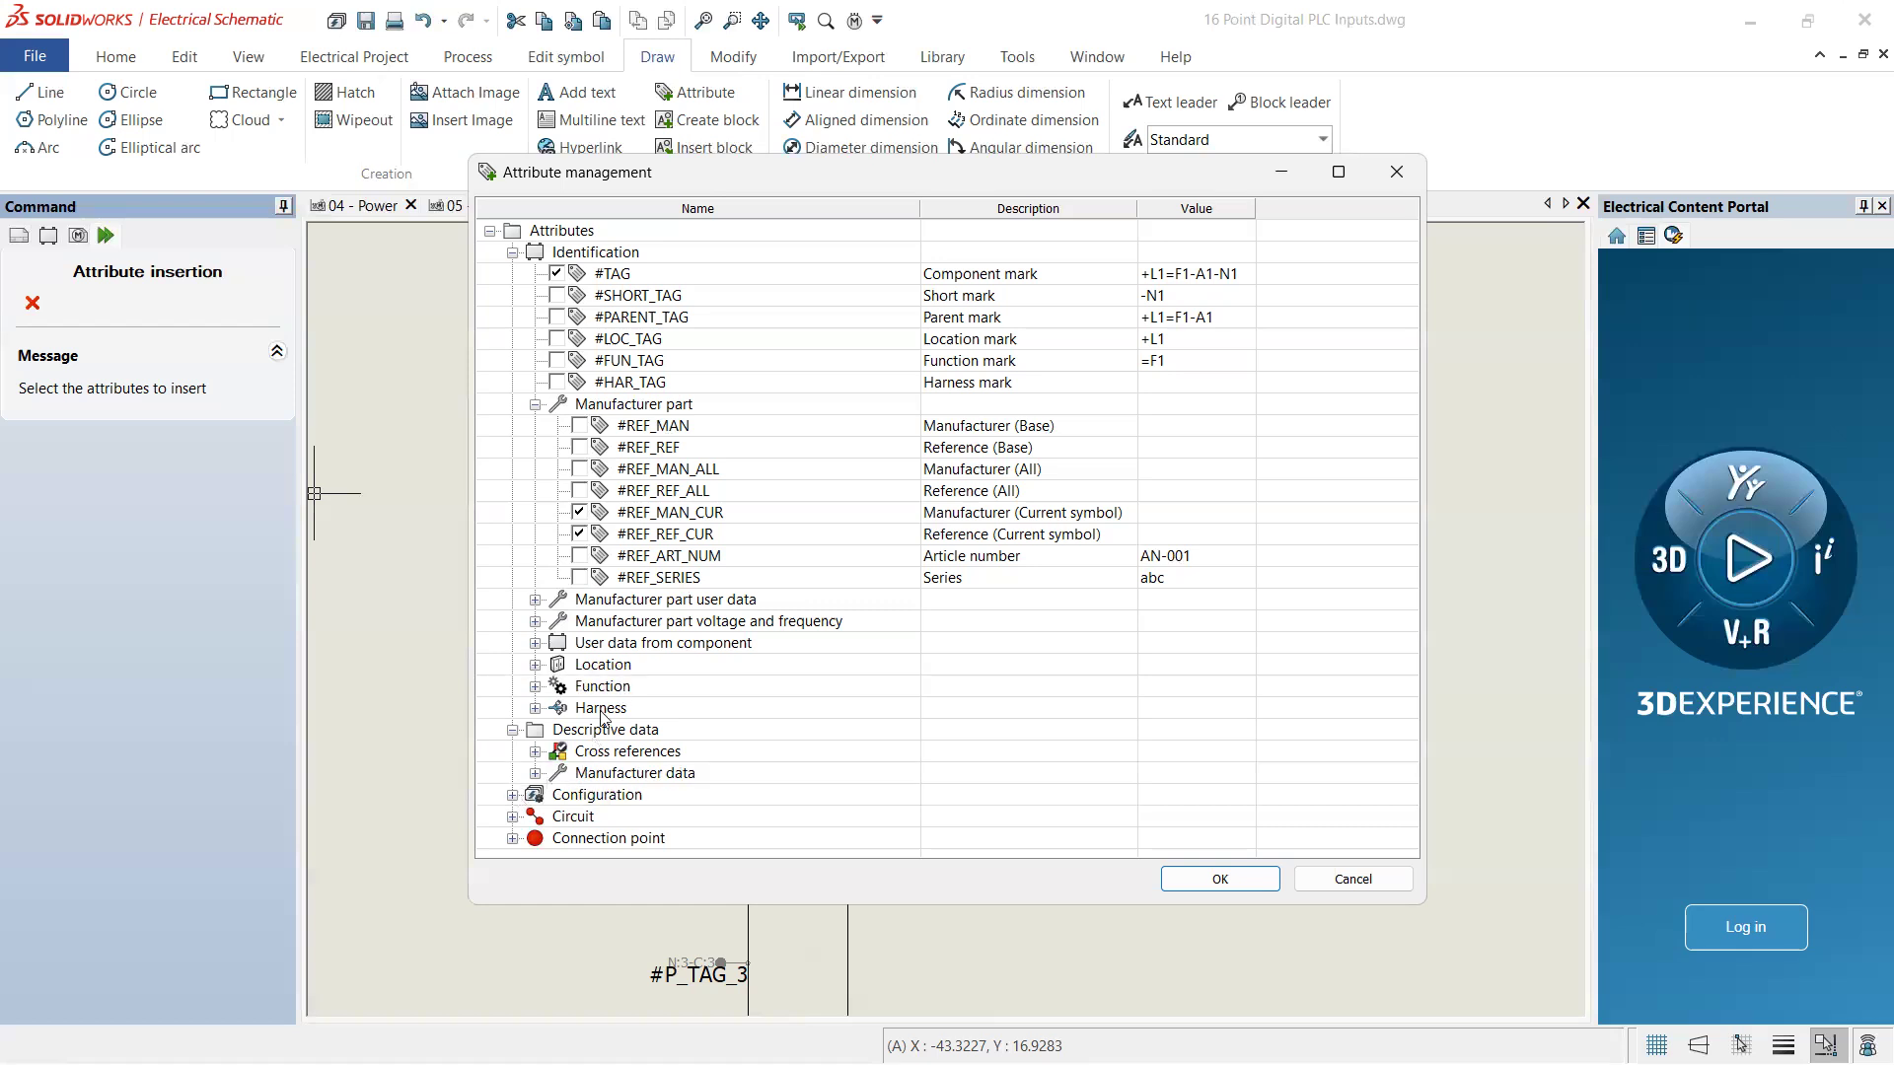
left_click(535, 643)
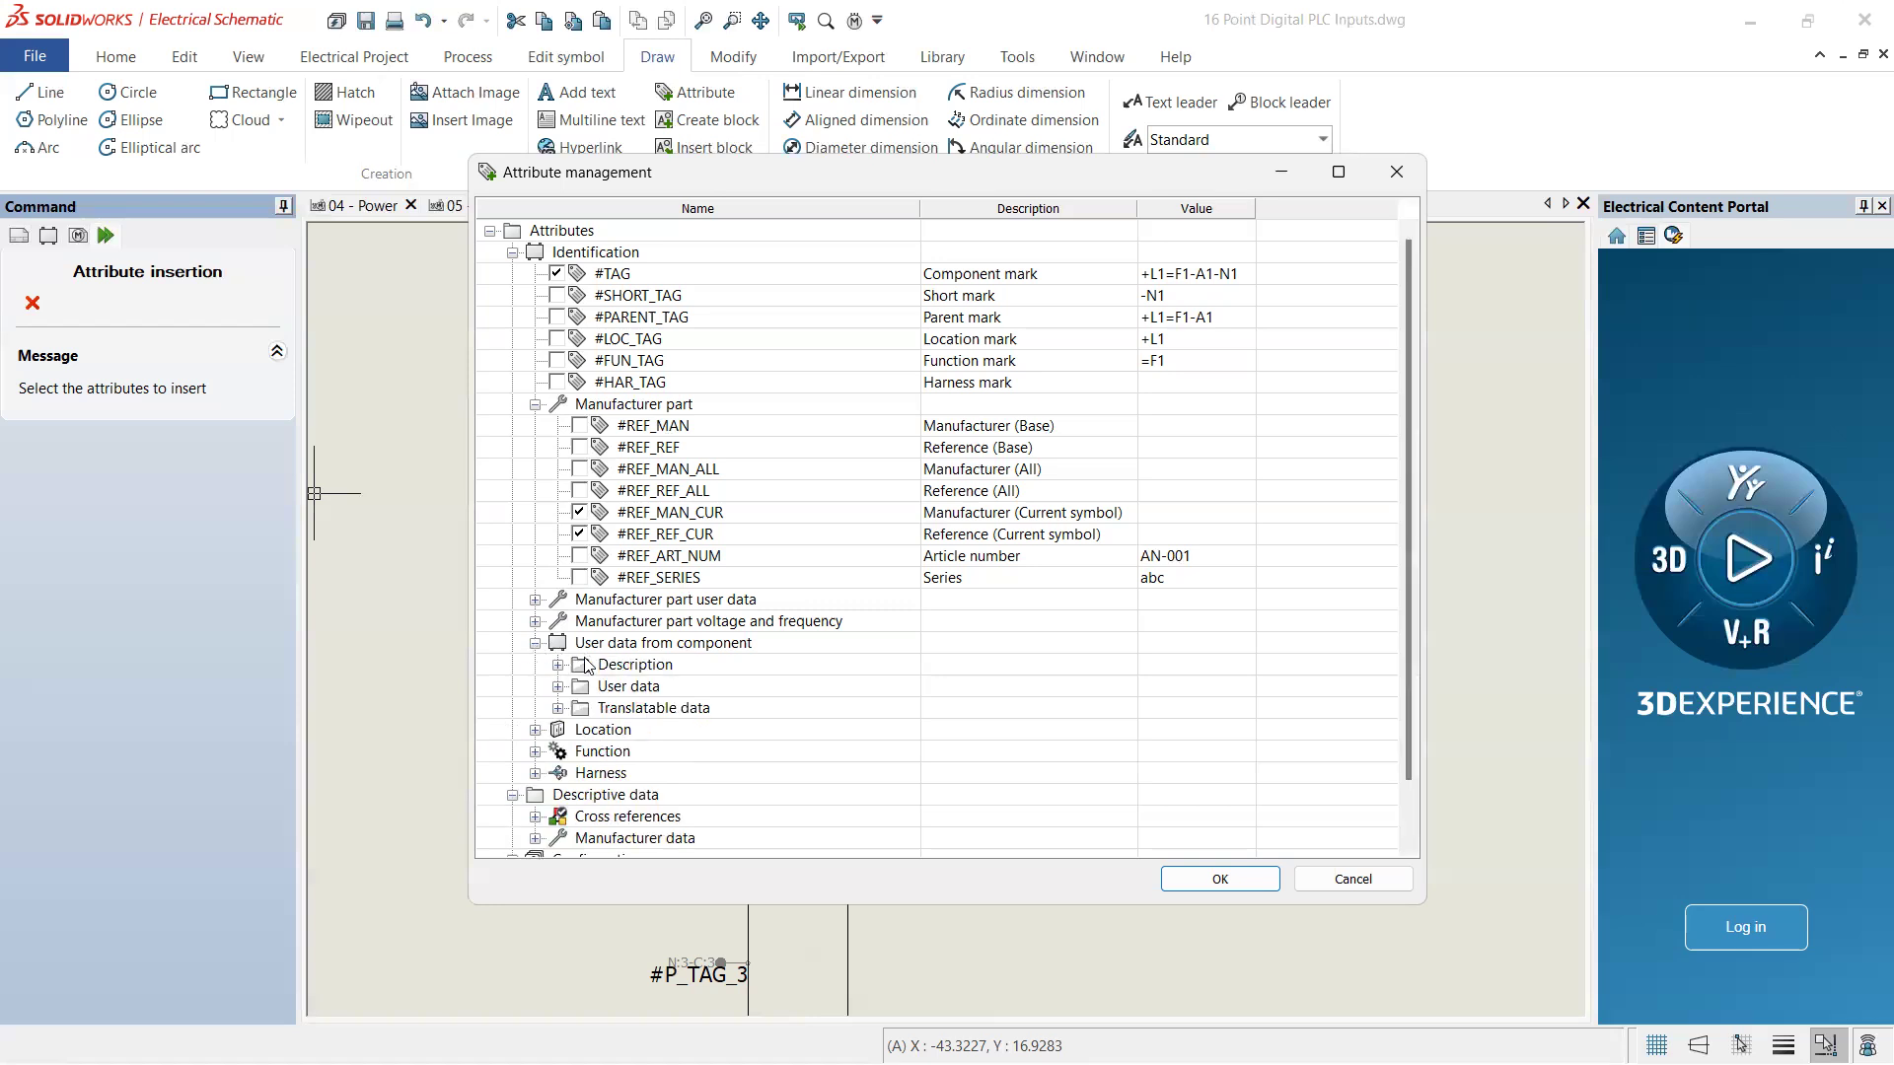
left_click(559, 666)
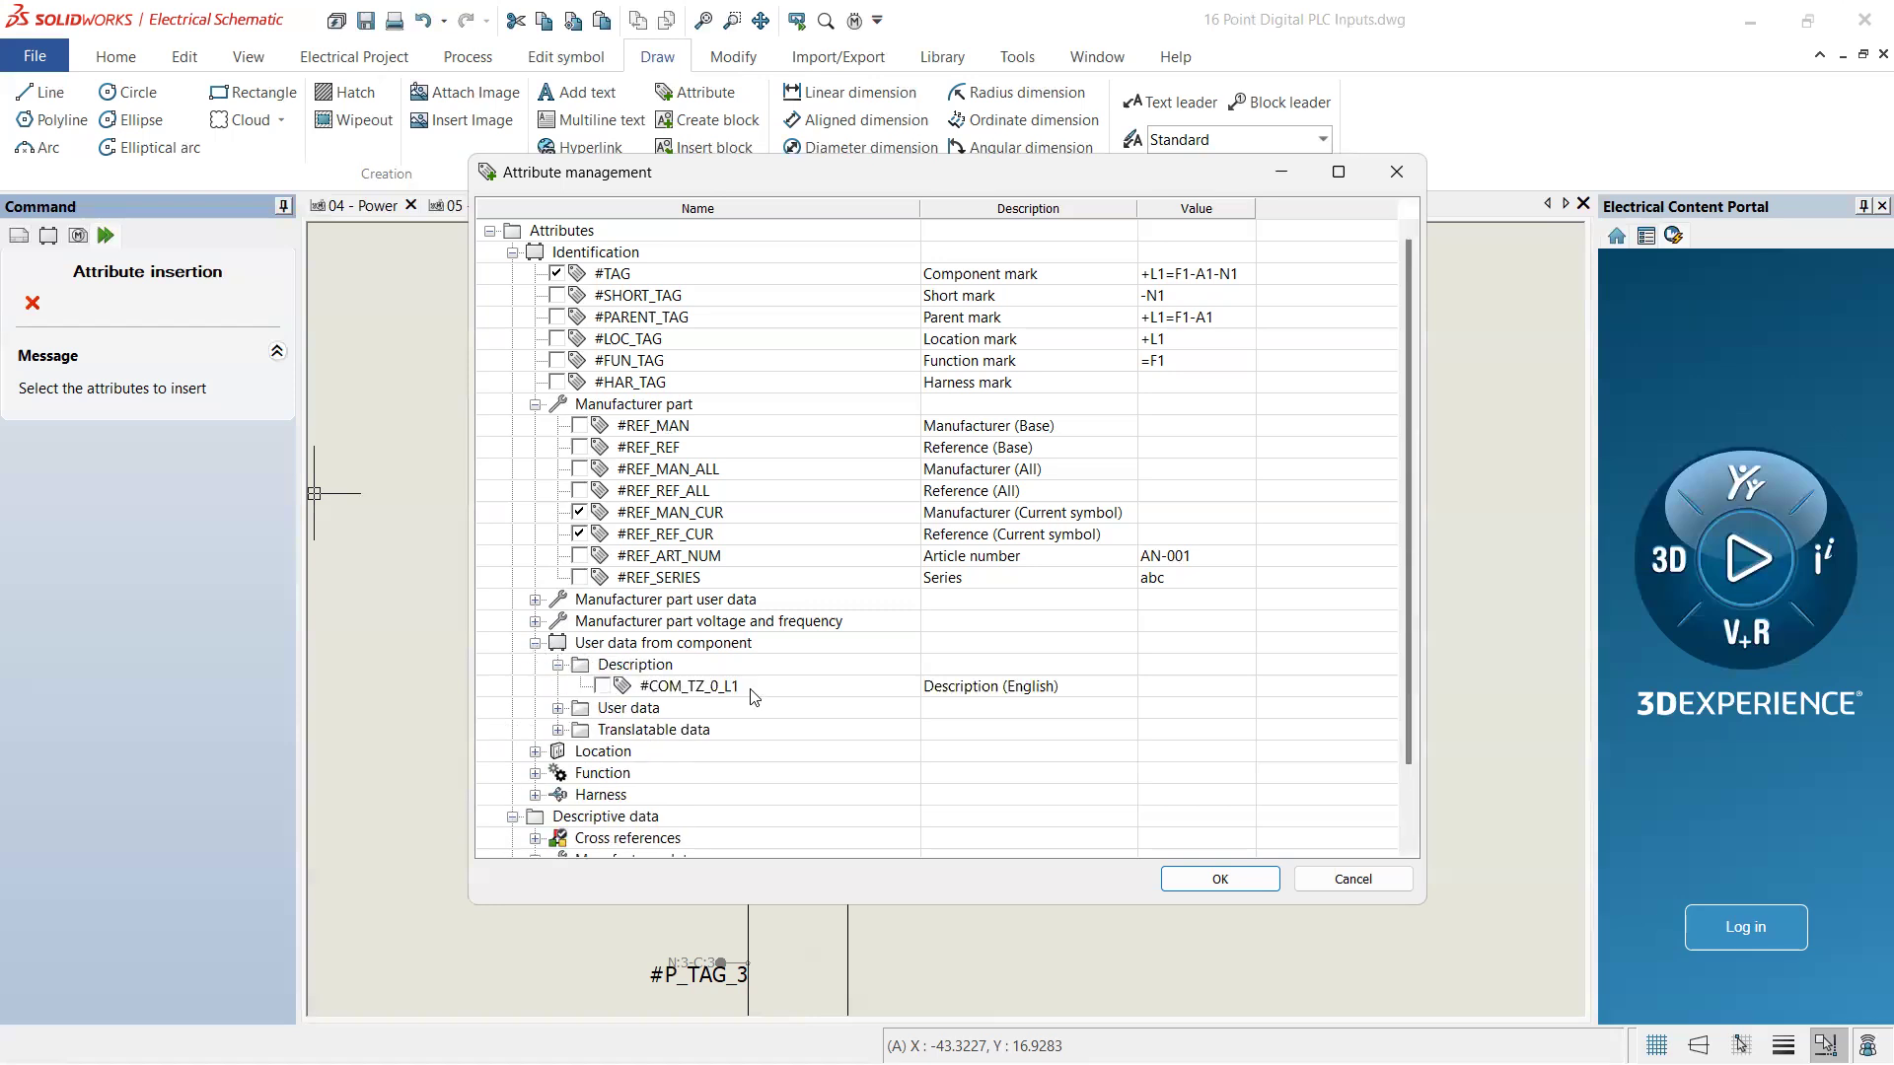
left_click(602, 686)
- Add the cross-reference attribute #CROSS_REF to the selection and confirm the chosen attributes
scroll(721, 651, "down", 2)
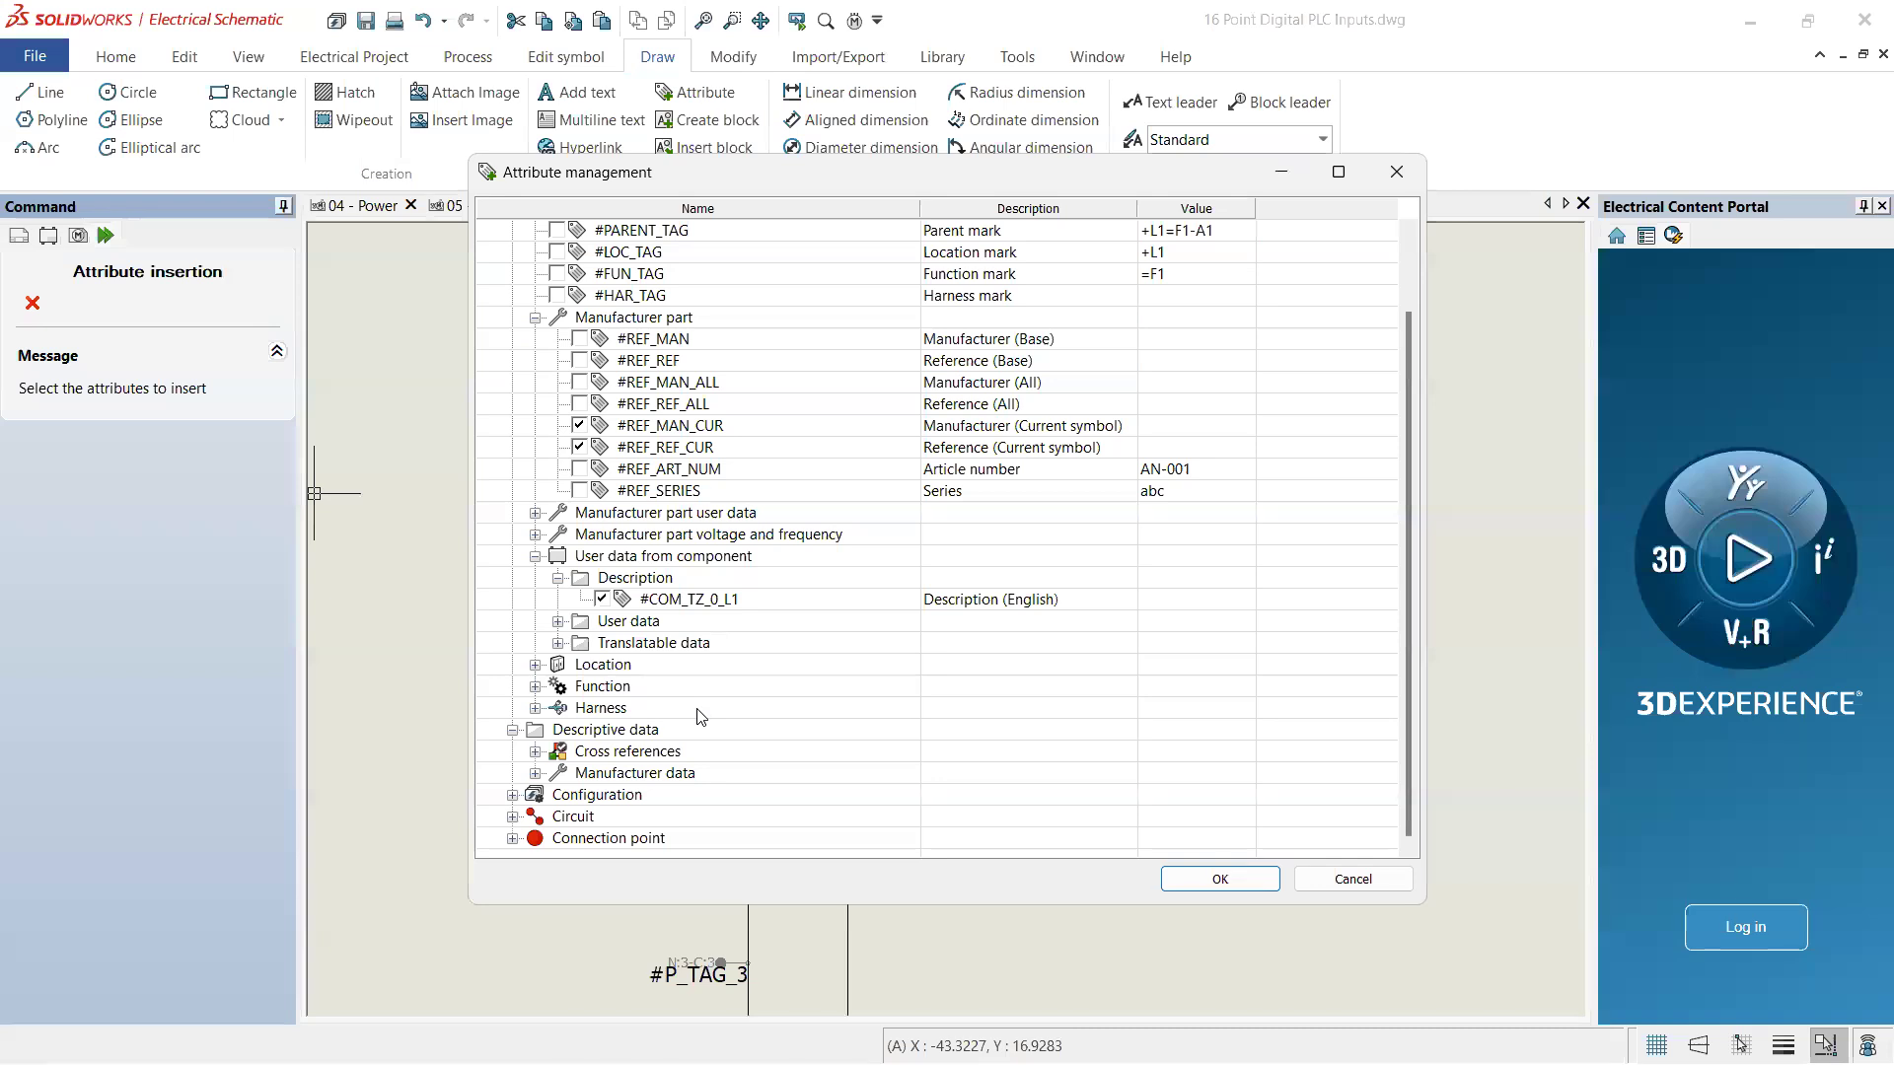
left_click(535, 752)
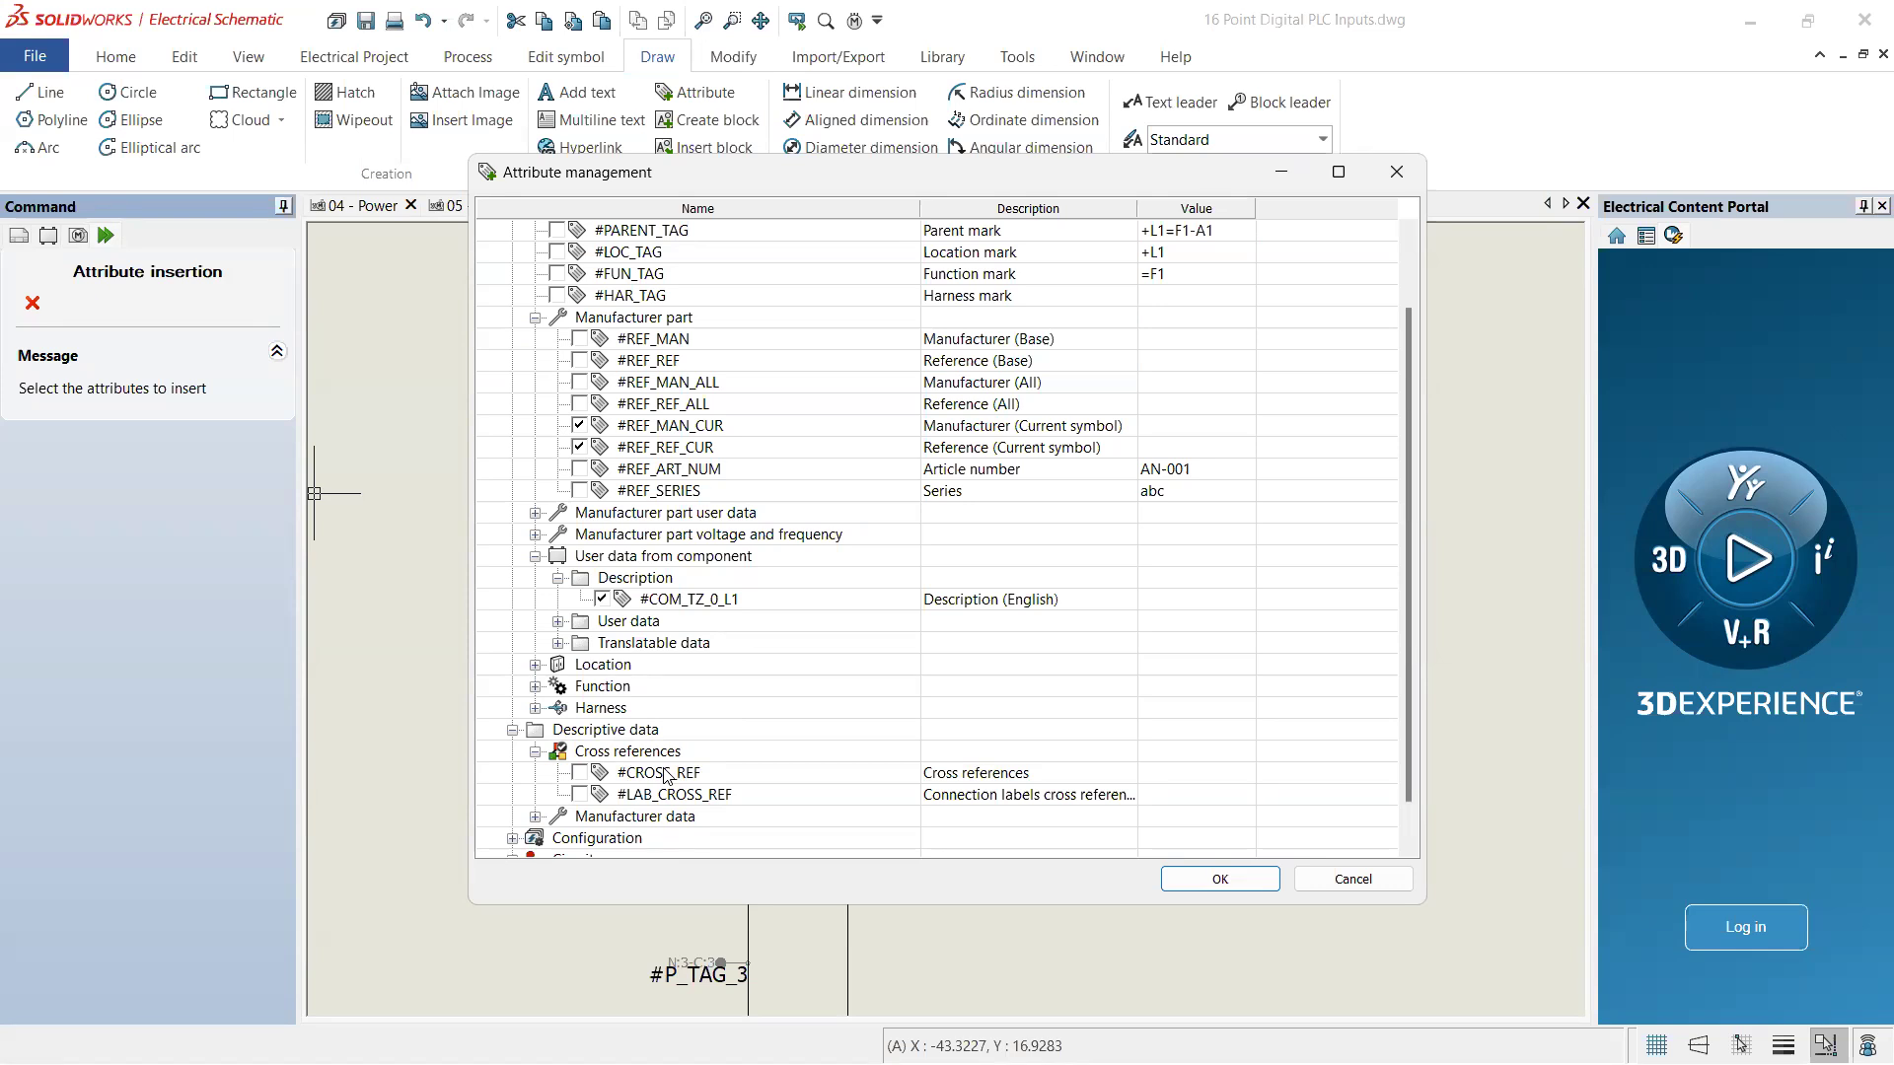
left_click(579, 775)
left_click(1197, 881)
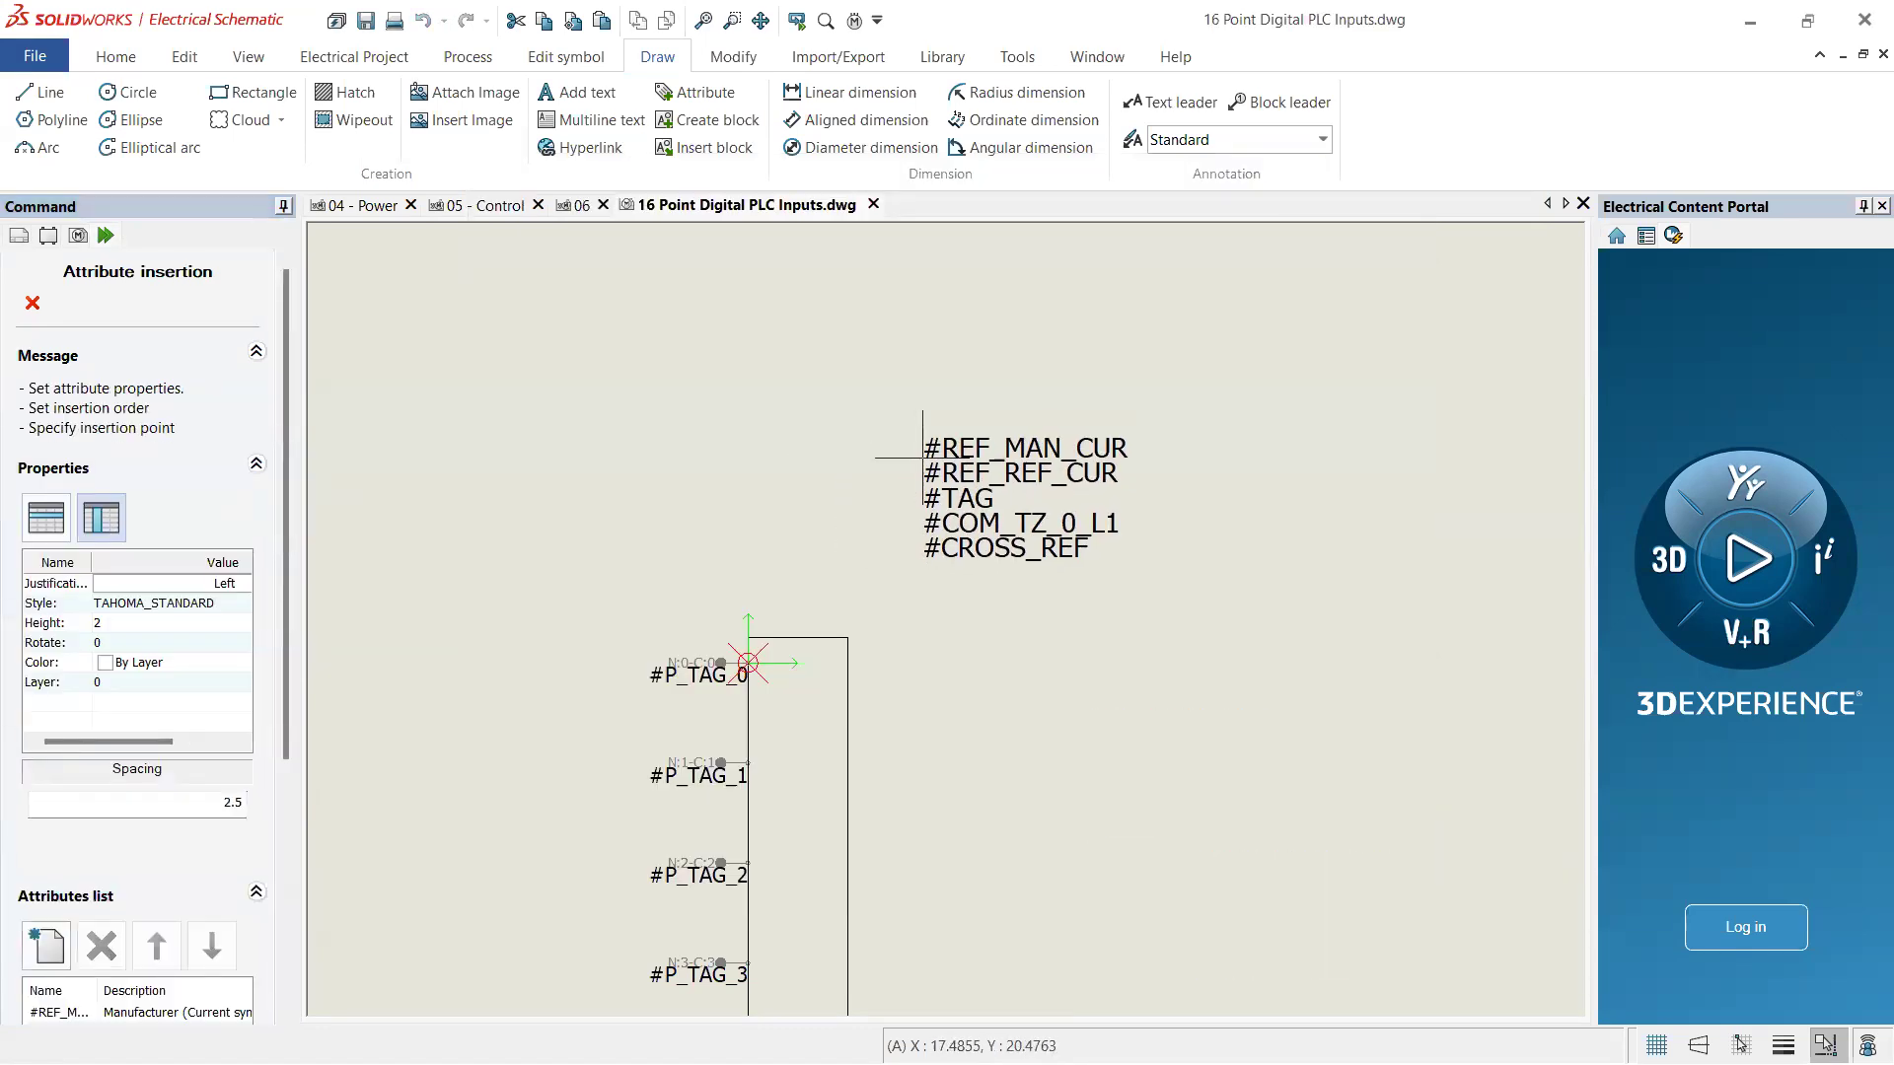
- Place the stack of five selected attributes above the body outline, at about X 17.5, Y 20.5
left_click(922, 459)
scroll(1039, 484, "up", 4)
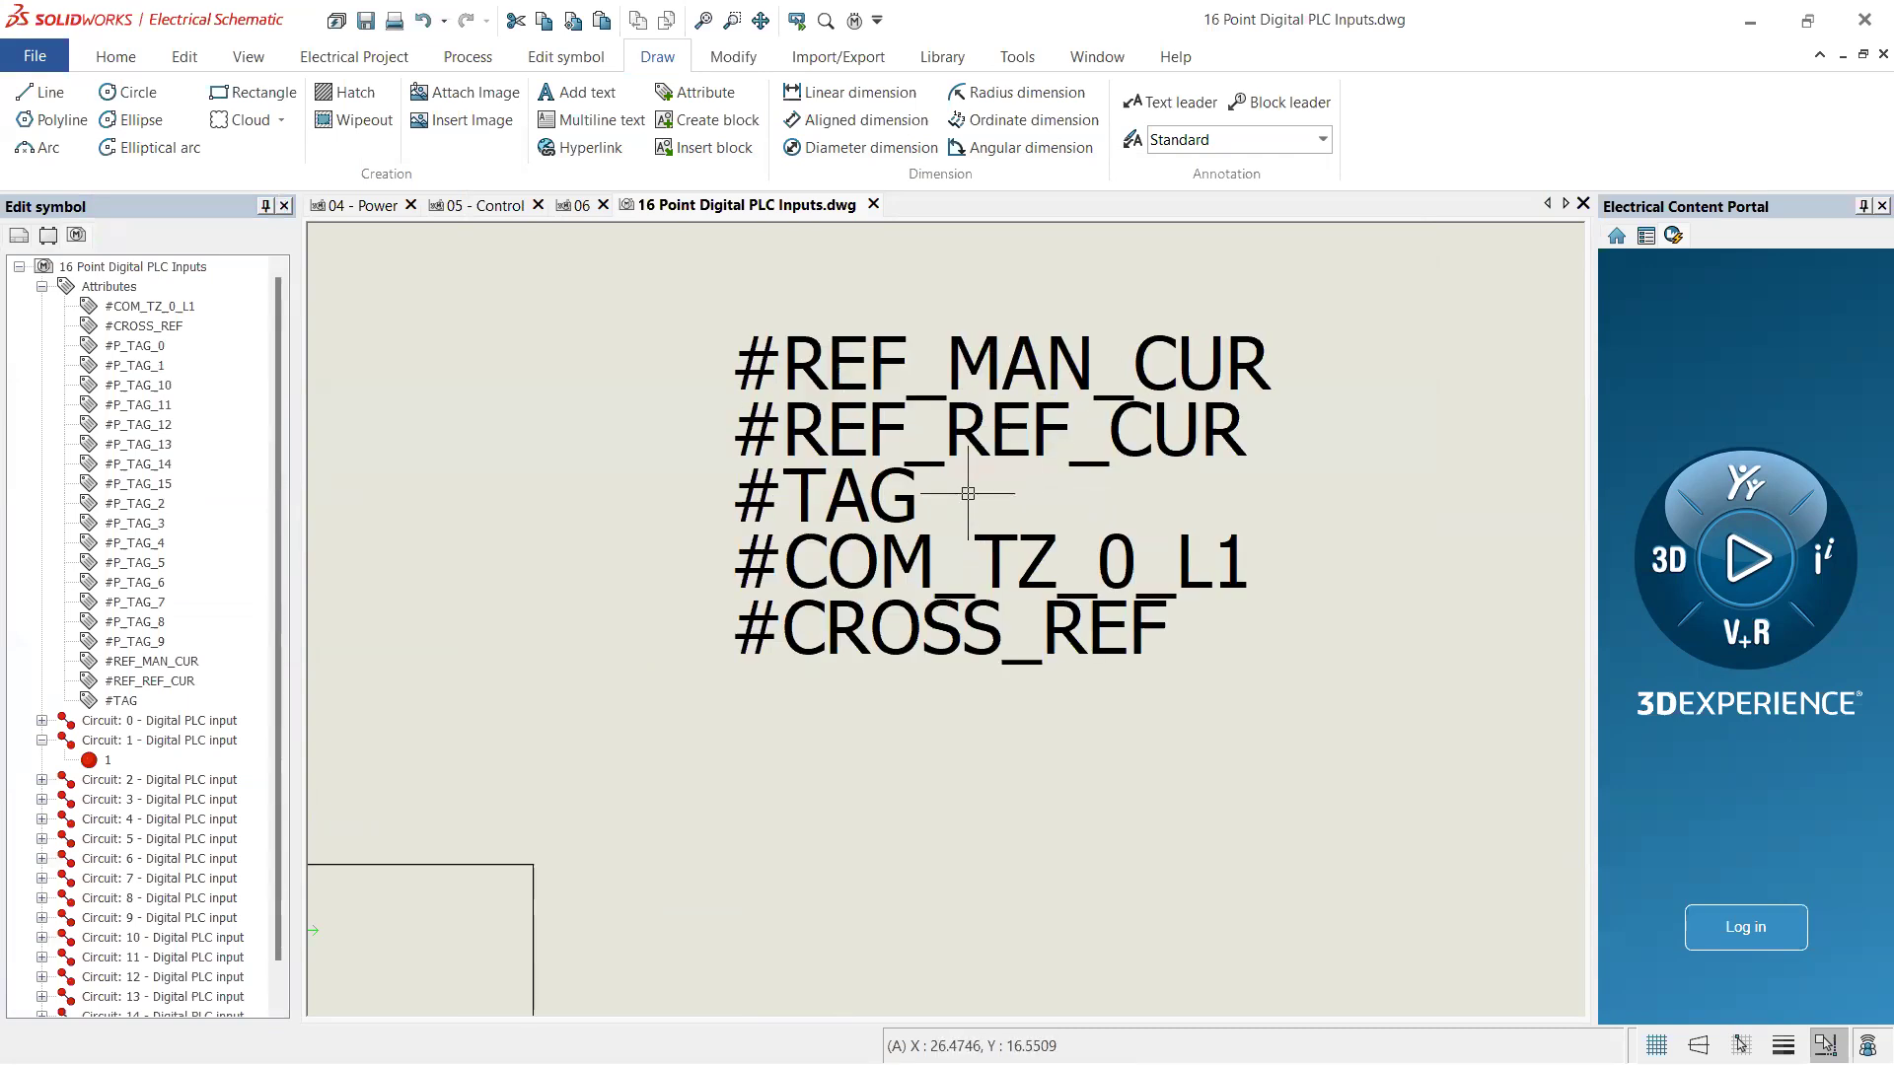
scroll(972, 489, "down", 2)
scroll(972, 500, "up", 1)
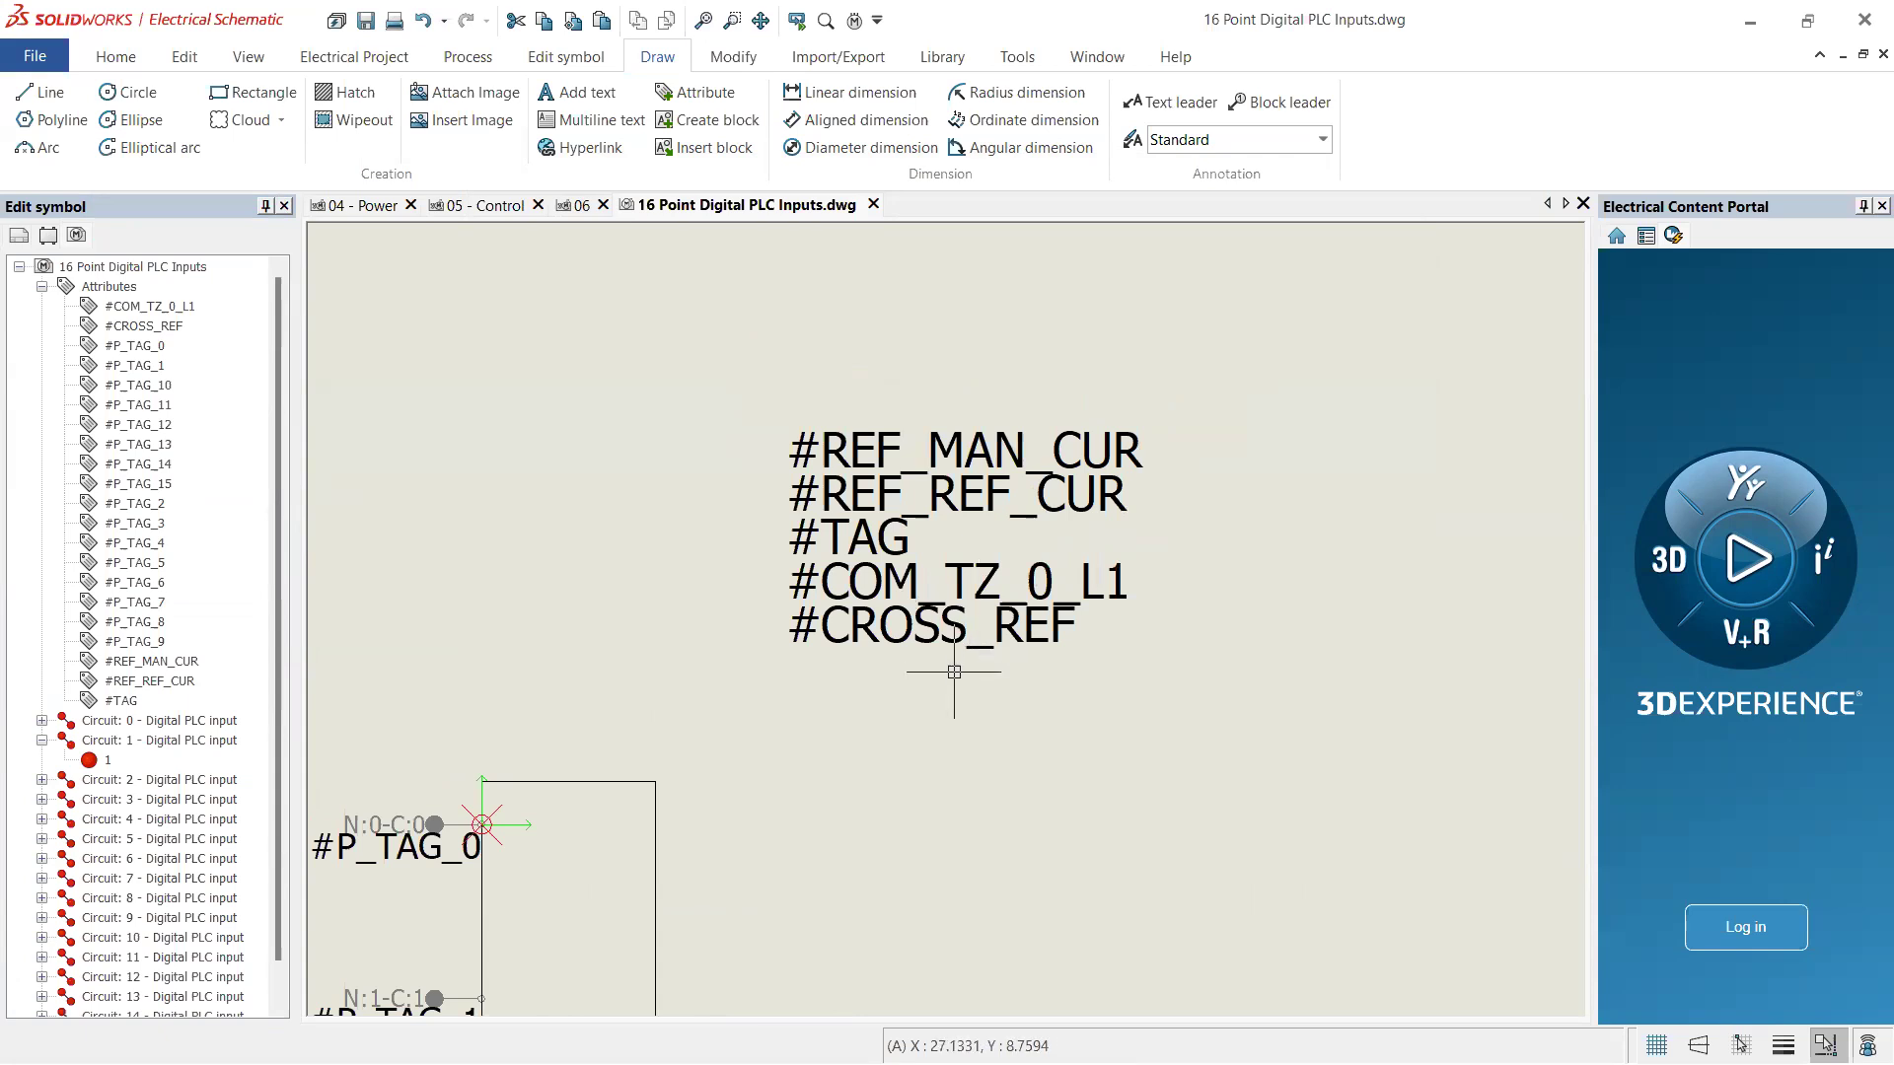
scroll(971, 656, "down", 9)
scroll(839, 716, "up", 5)
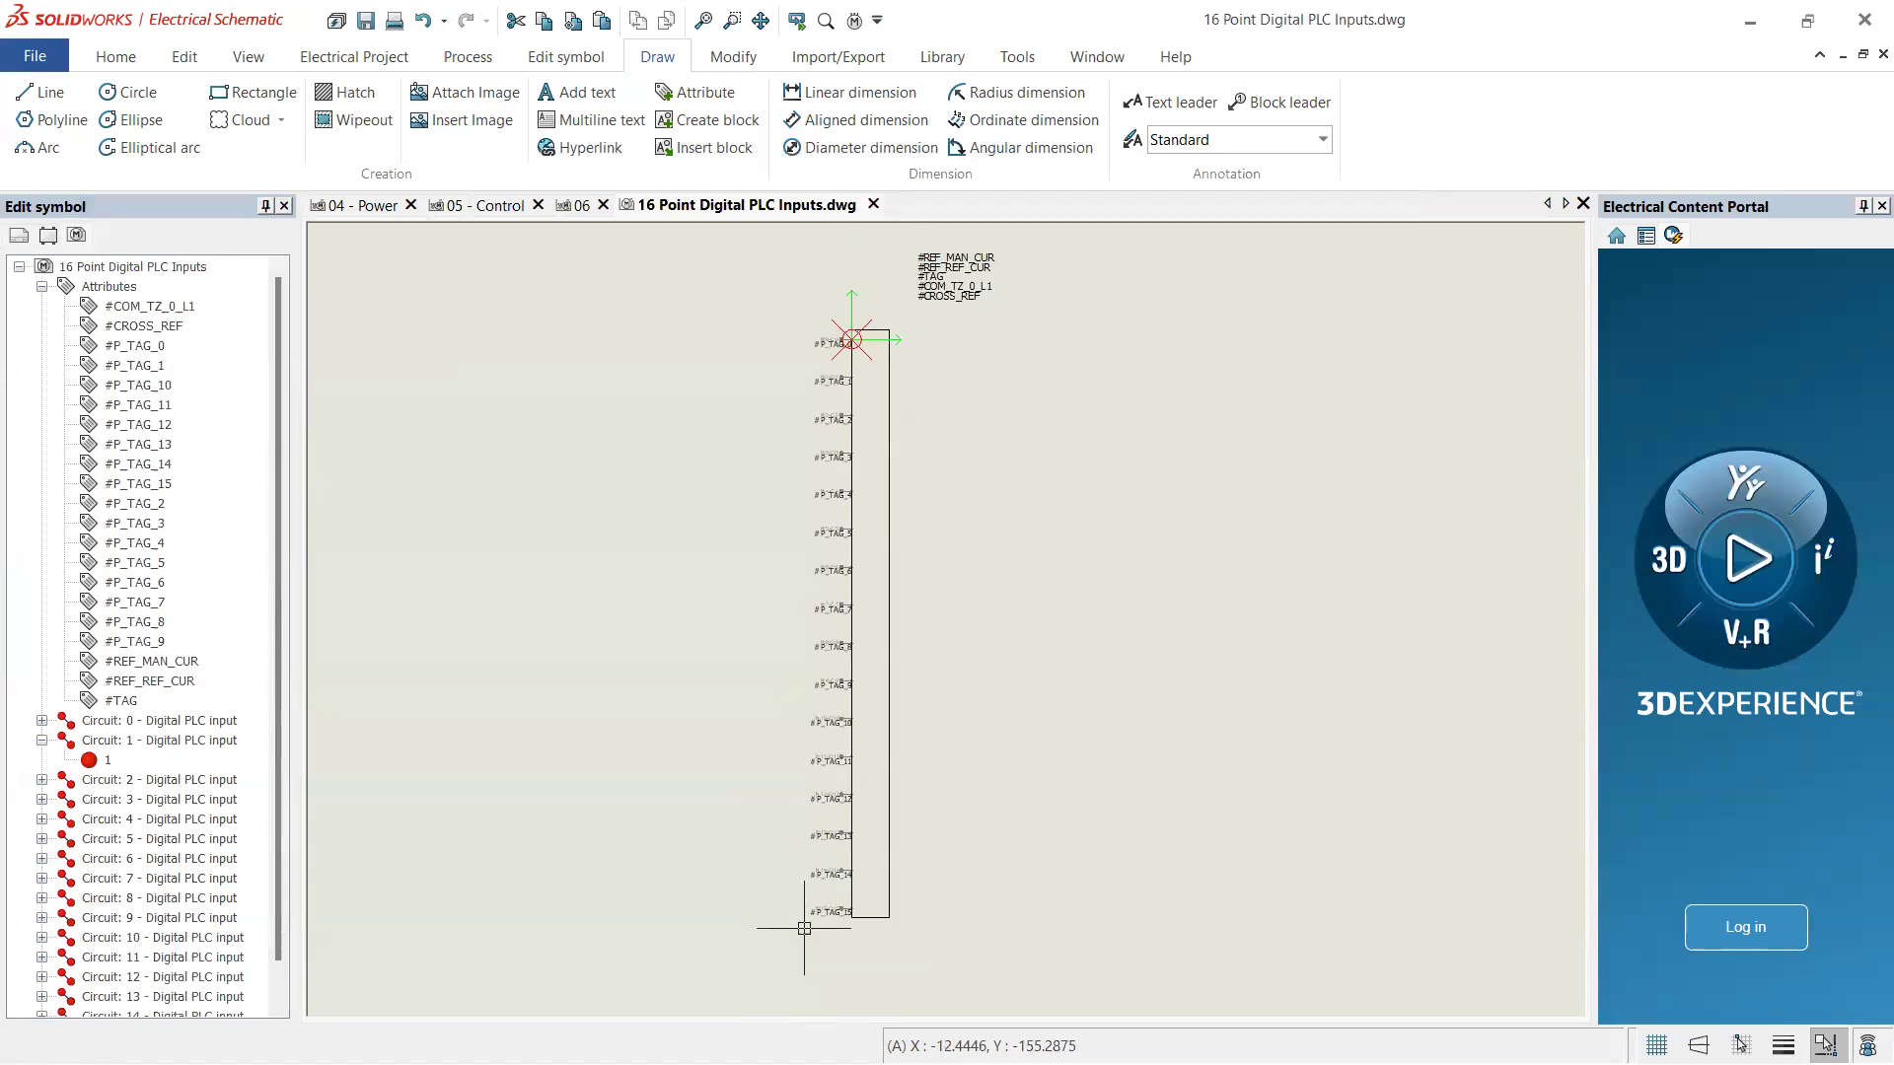
scroll(816, 801, "up", 3)
scroll(817, 787, "down", 3)
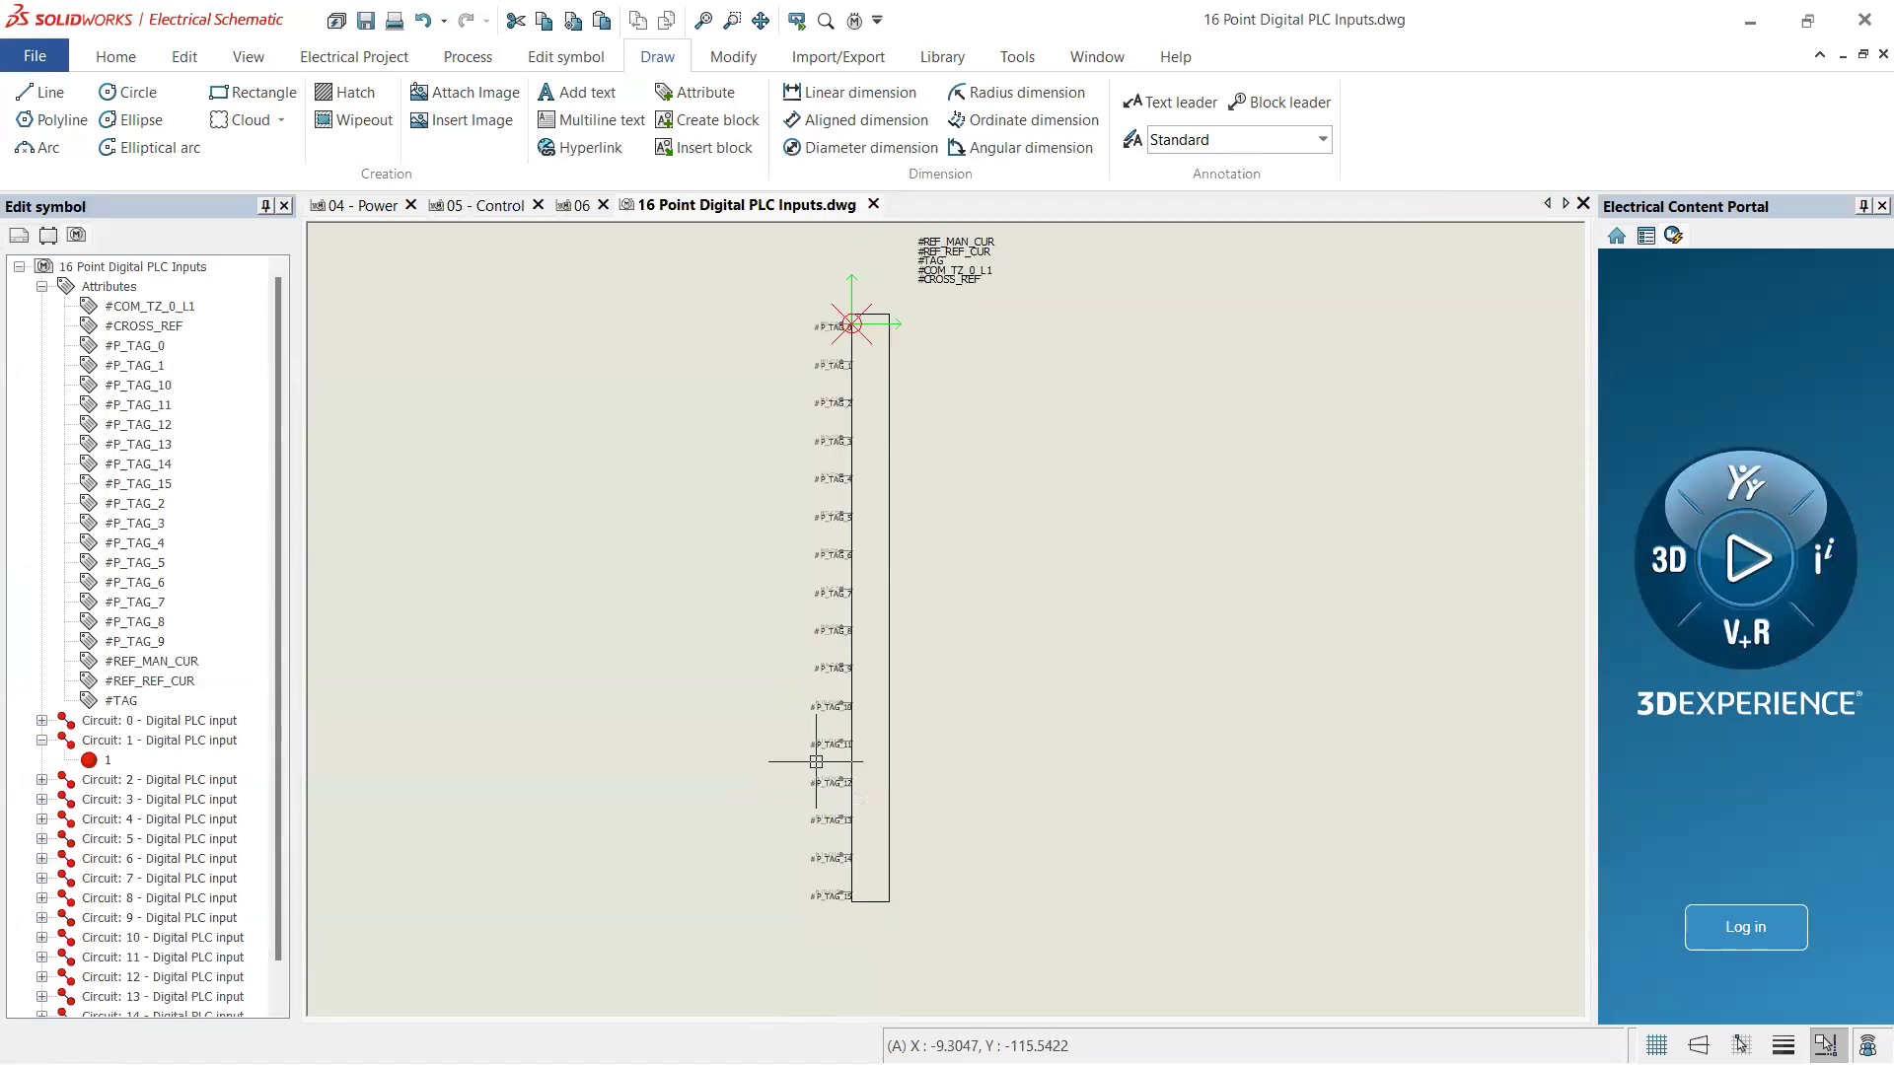
scroll(825, 863, "up", 6)
left_click_drag(876, 886, 846, 738)
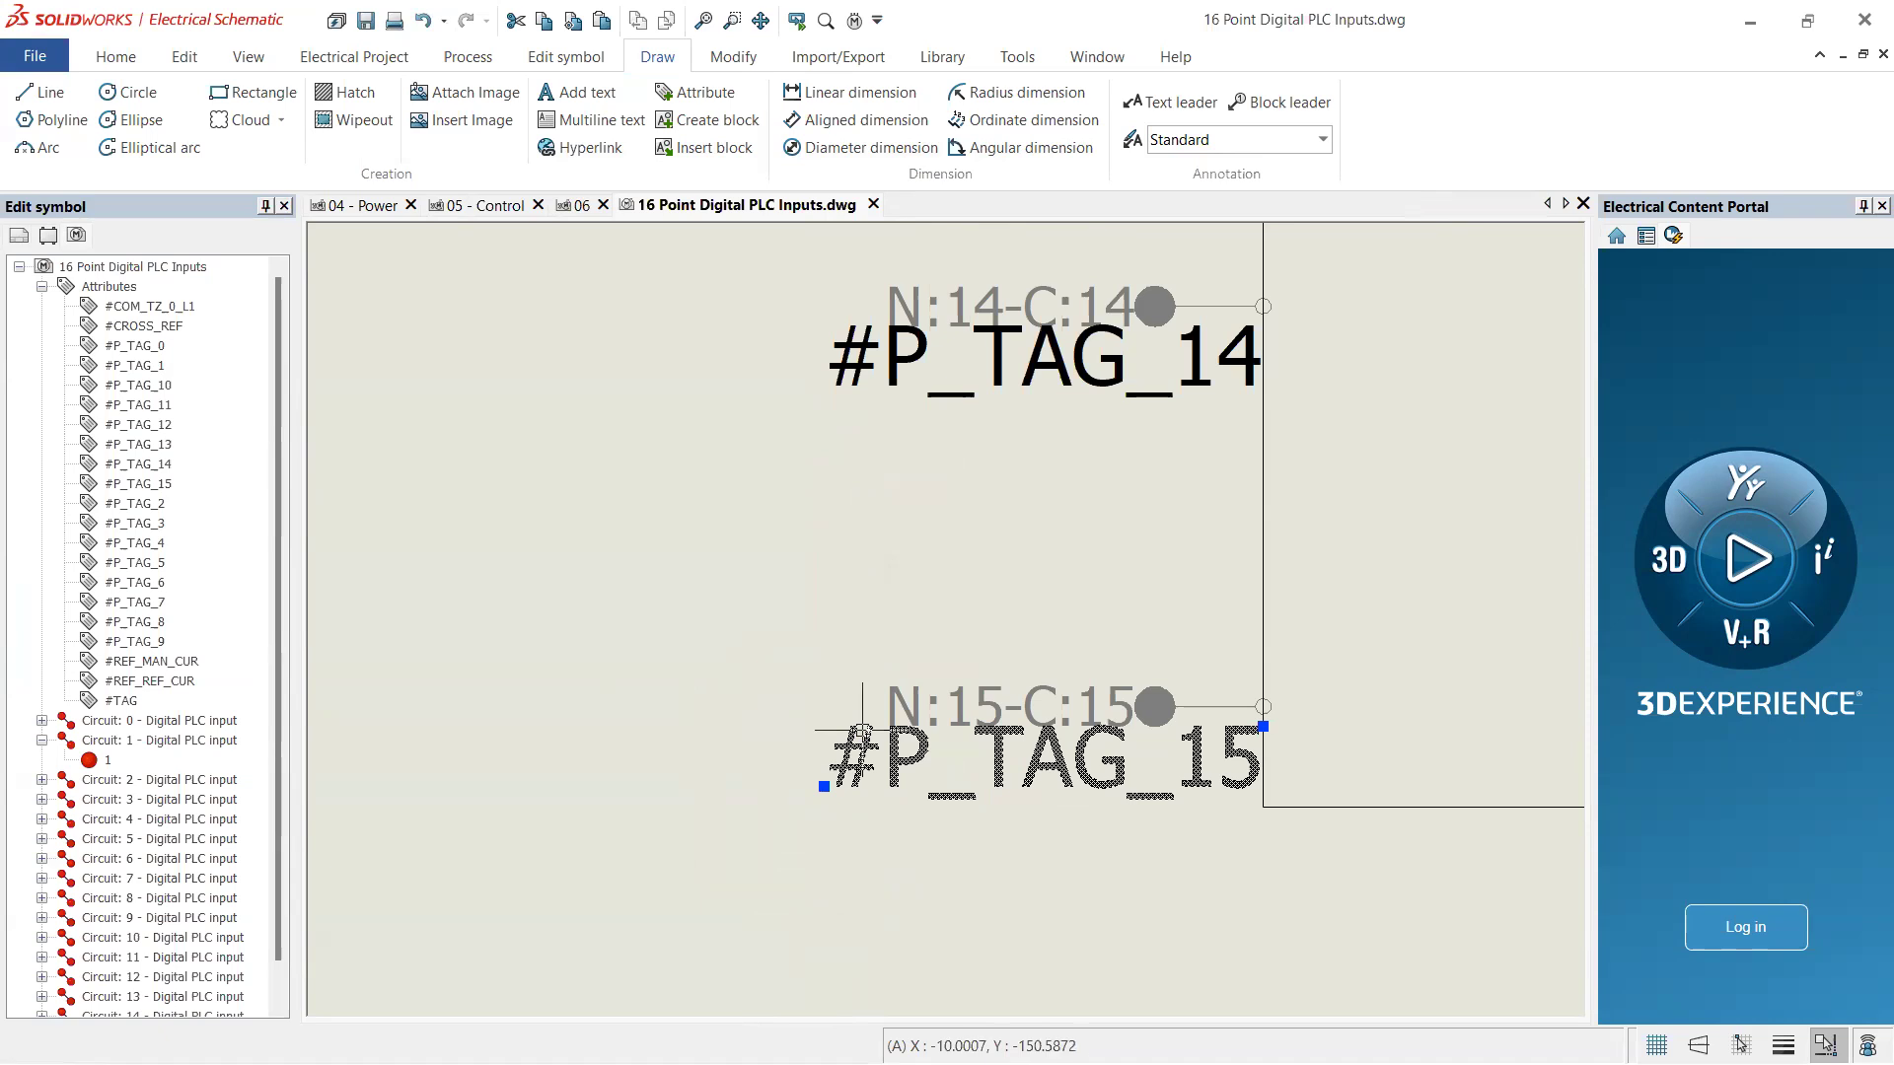
key("Escape")
left_click_drag(950, 905, 717, 711)
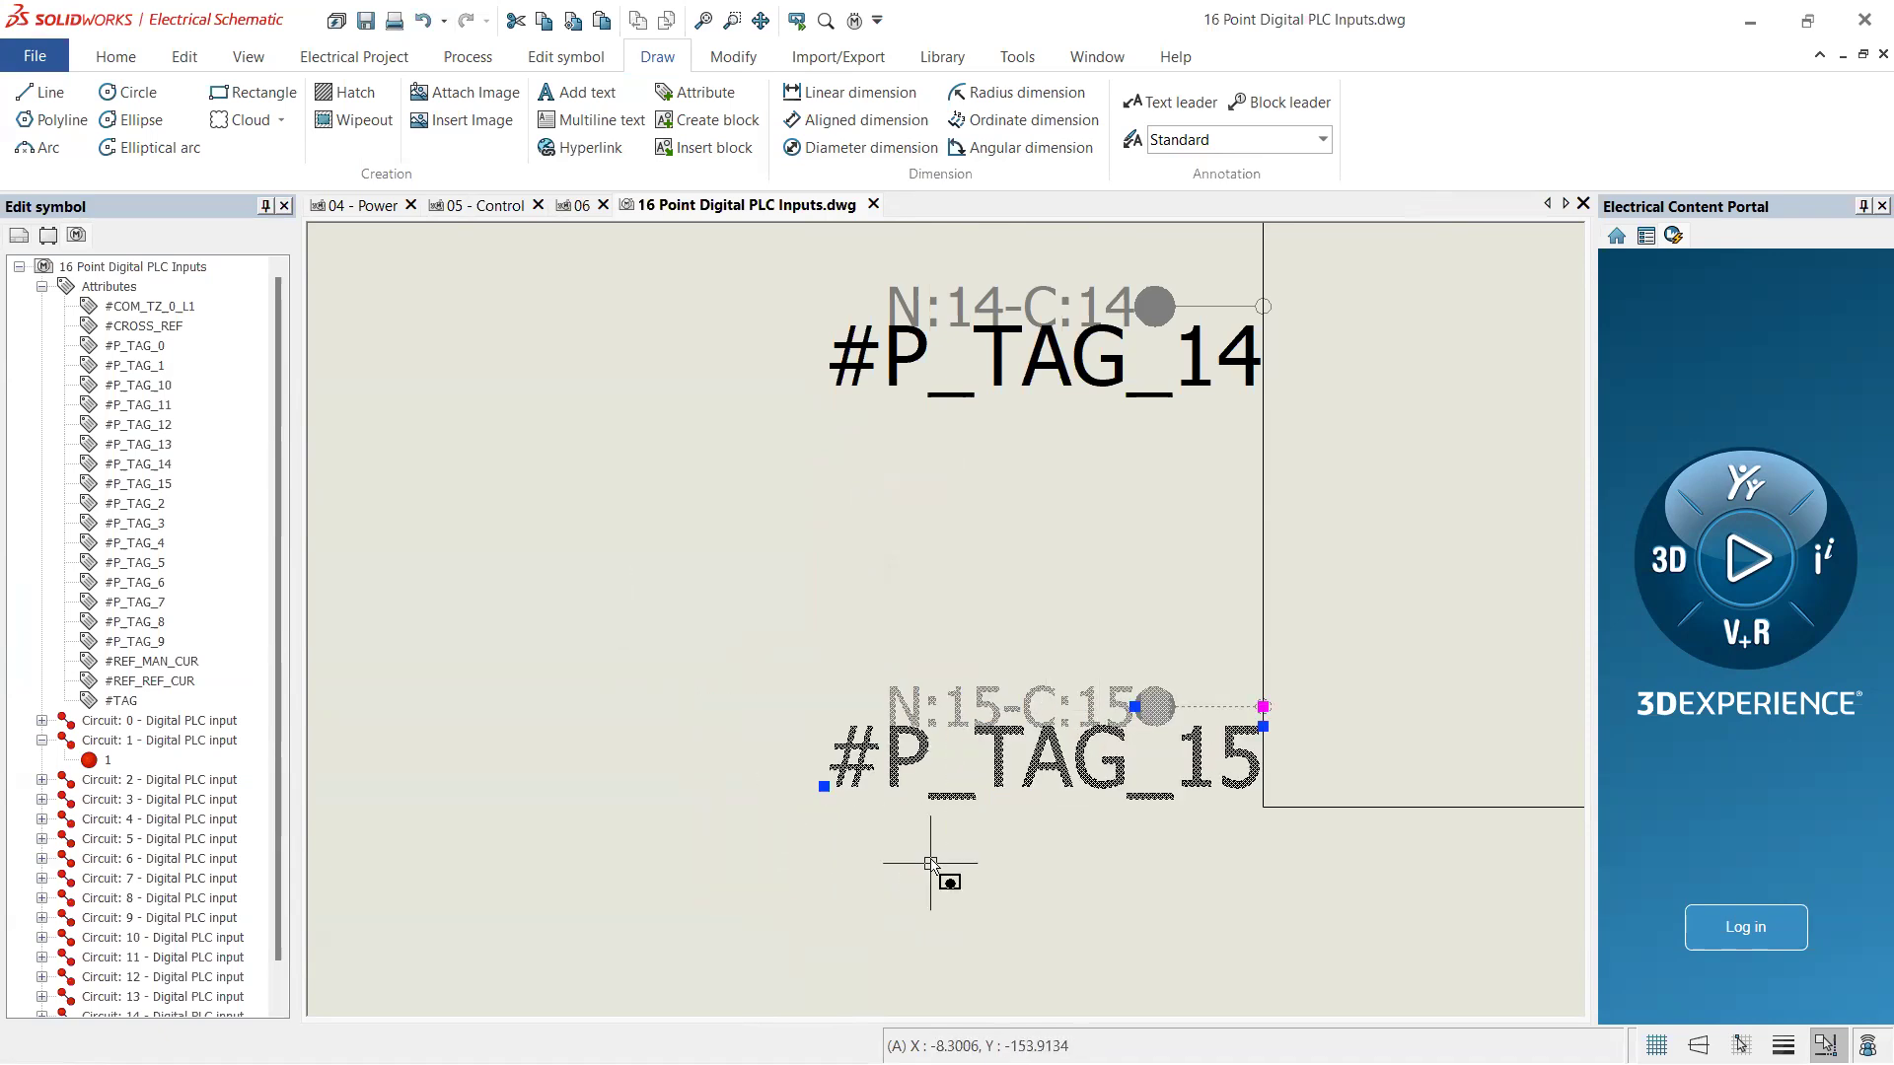
key("Escape")
scroll(789, 841, "down", 3)
scroll(755, 834, "down", 4)
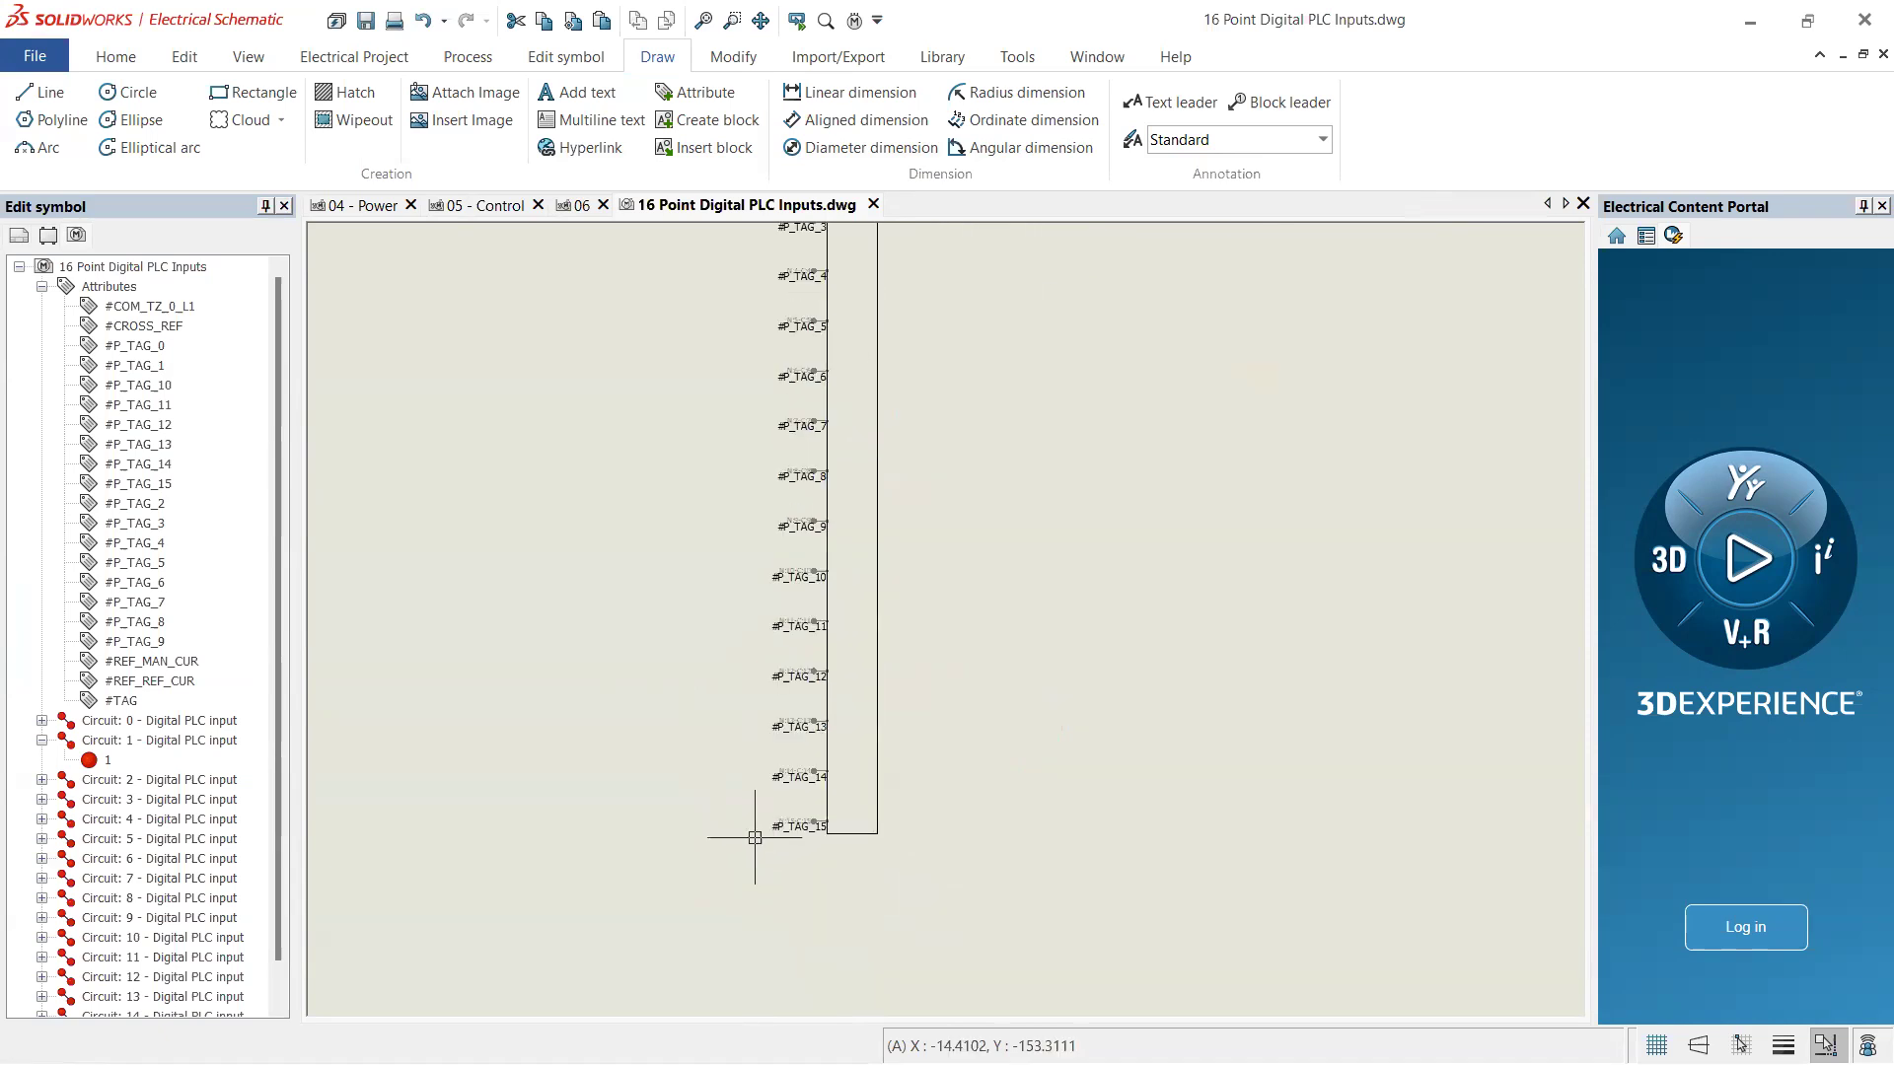
- Select the mark attributes #P_TAG_10 to #P_TAG_15 beside the lower part of the body outline
scroll(705, 873, "up", 1)
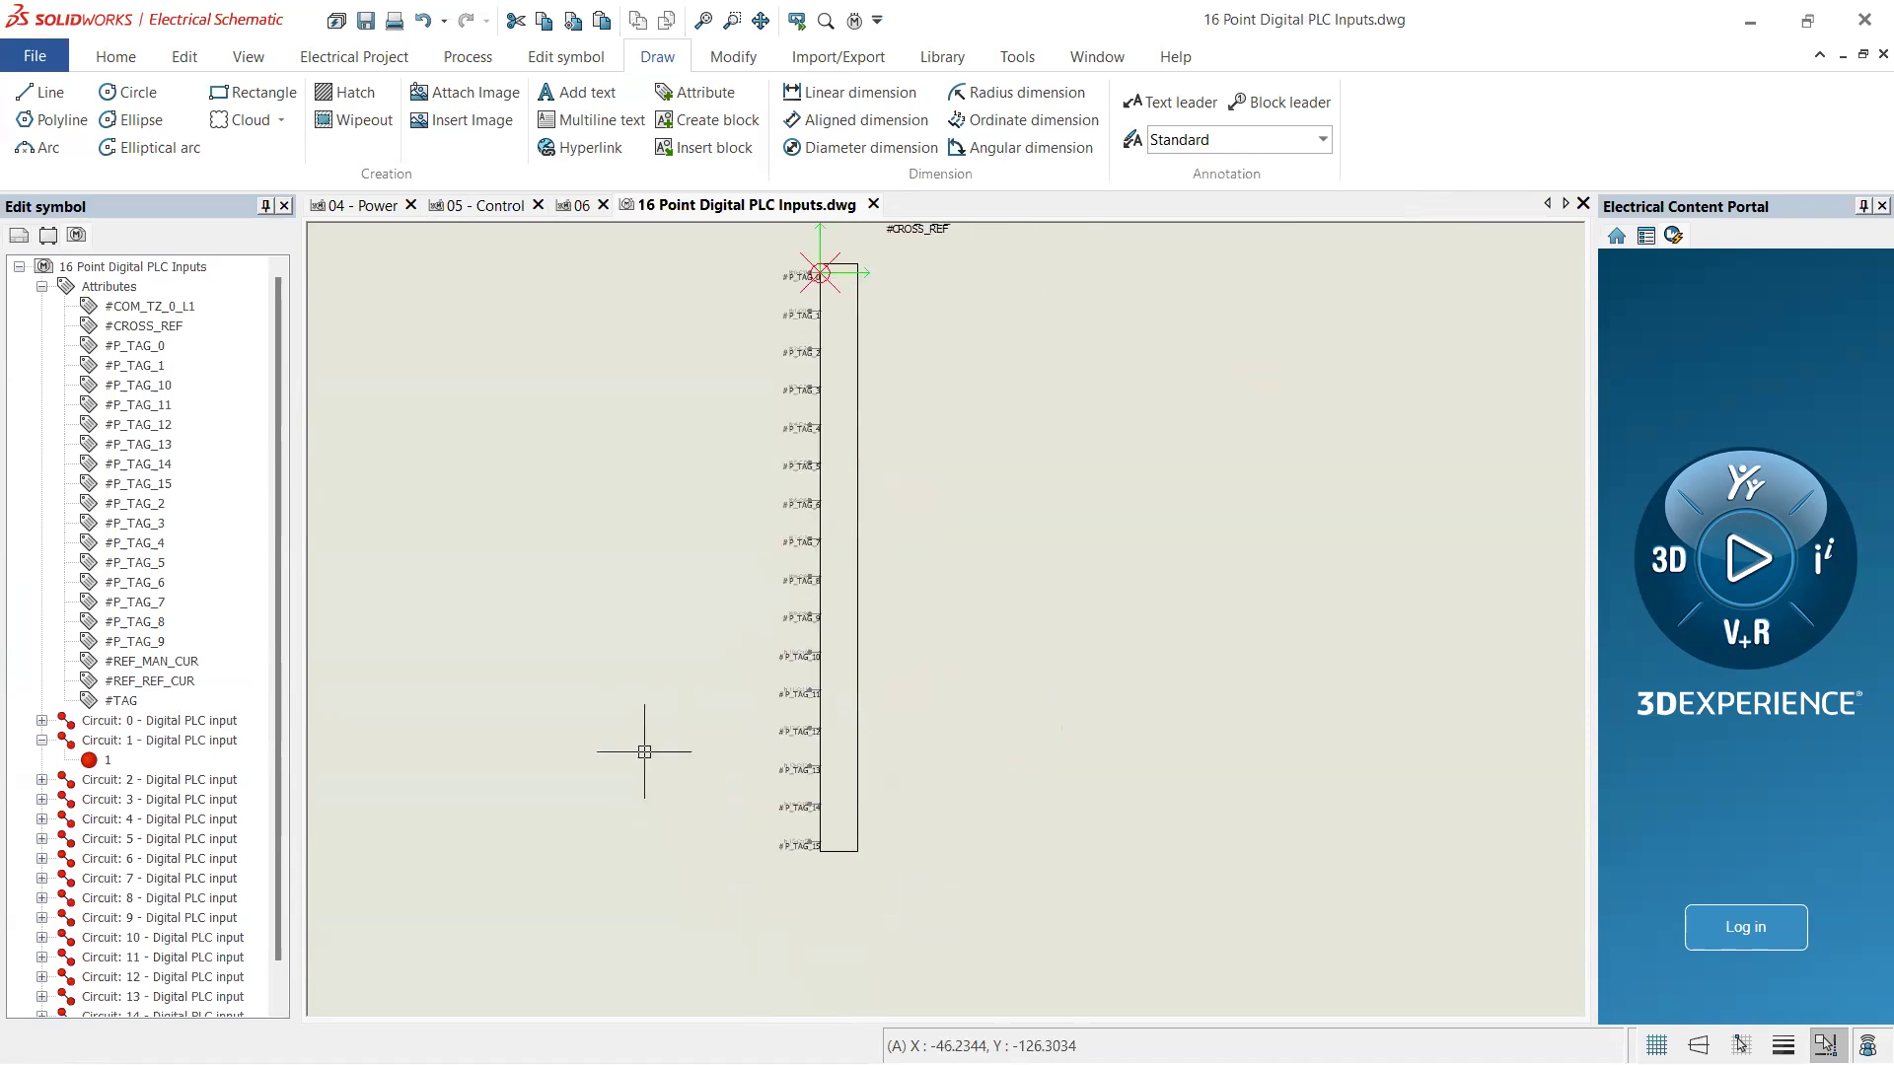
left_click_drag(781, 900, 576, 240)
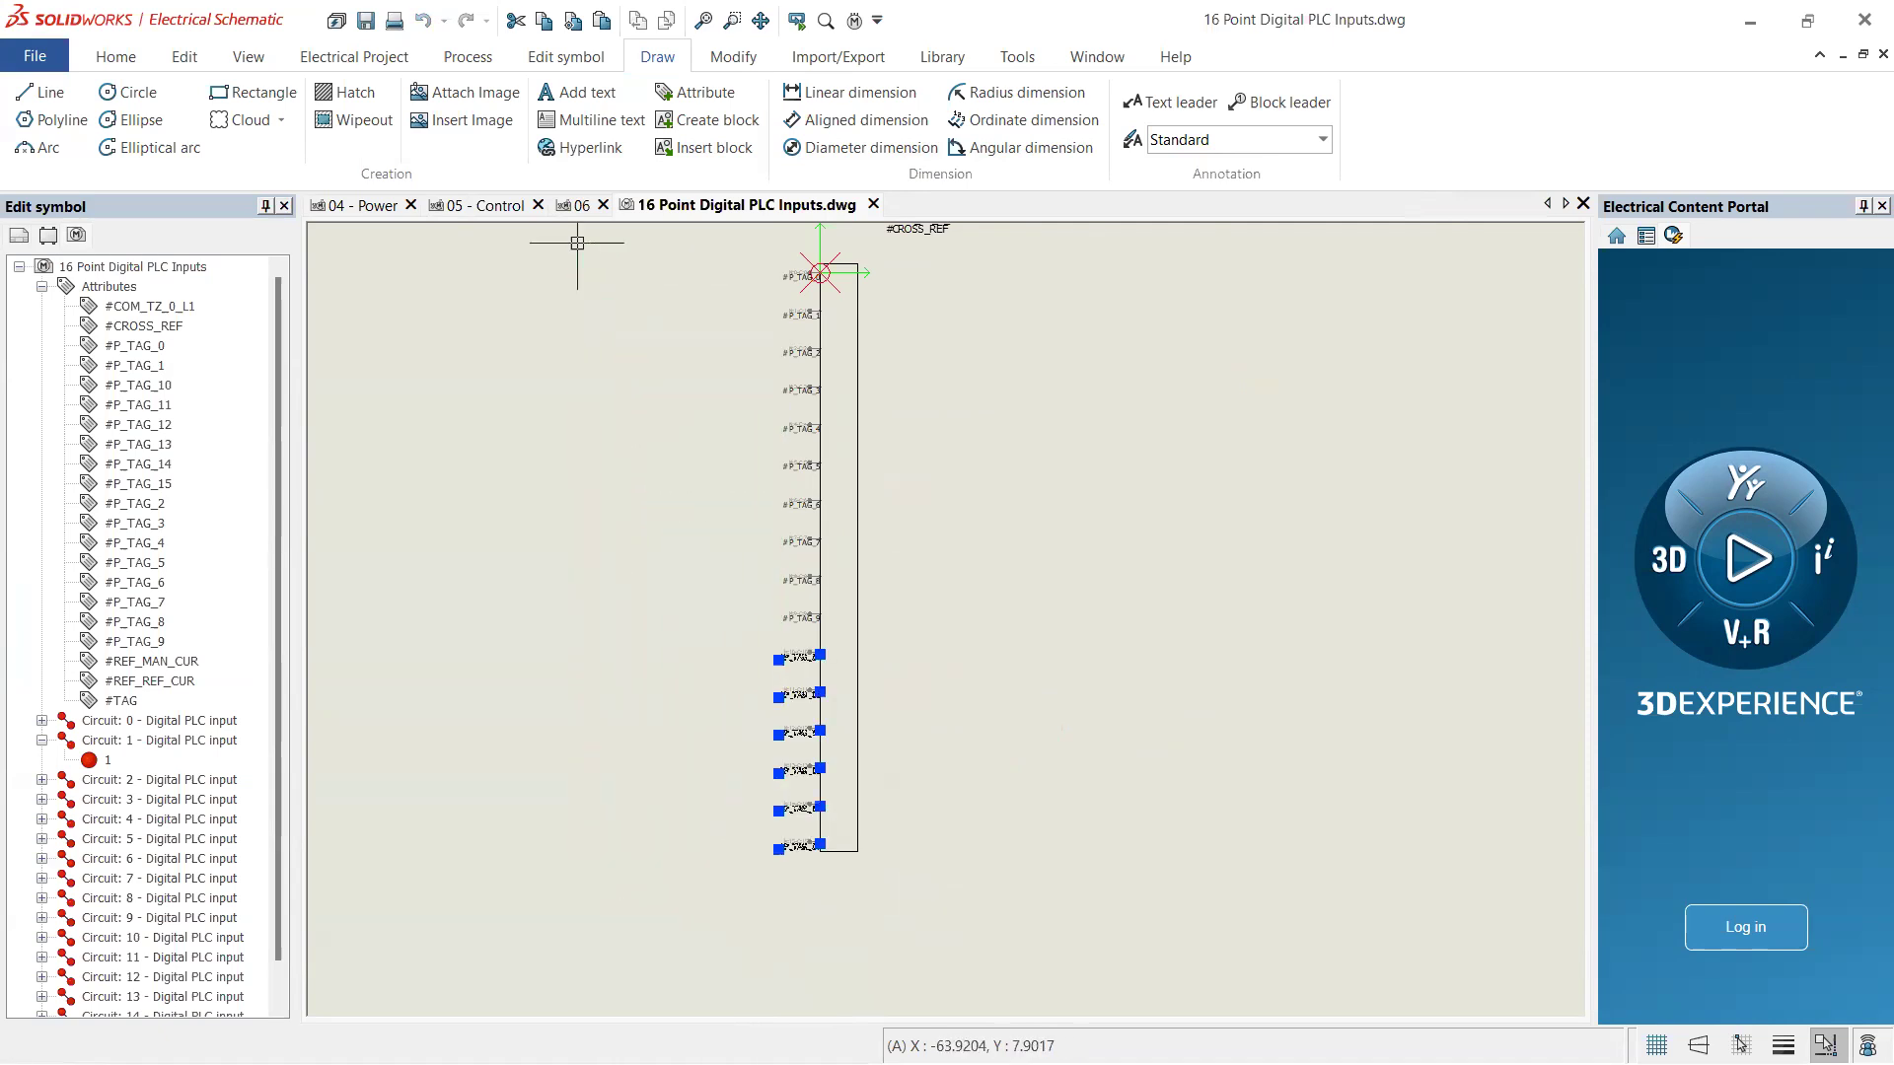
scroll(790, 683, "up", 5)
scroll(790, 683, "down", 6)
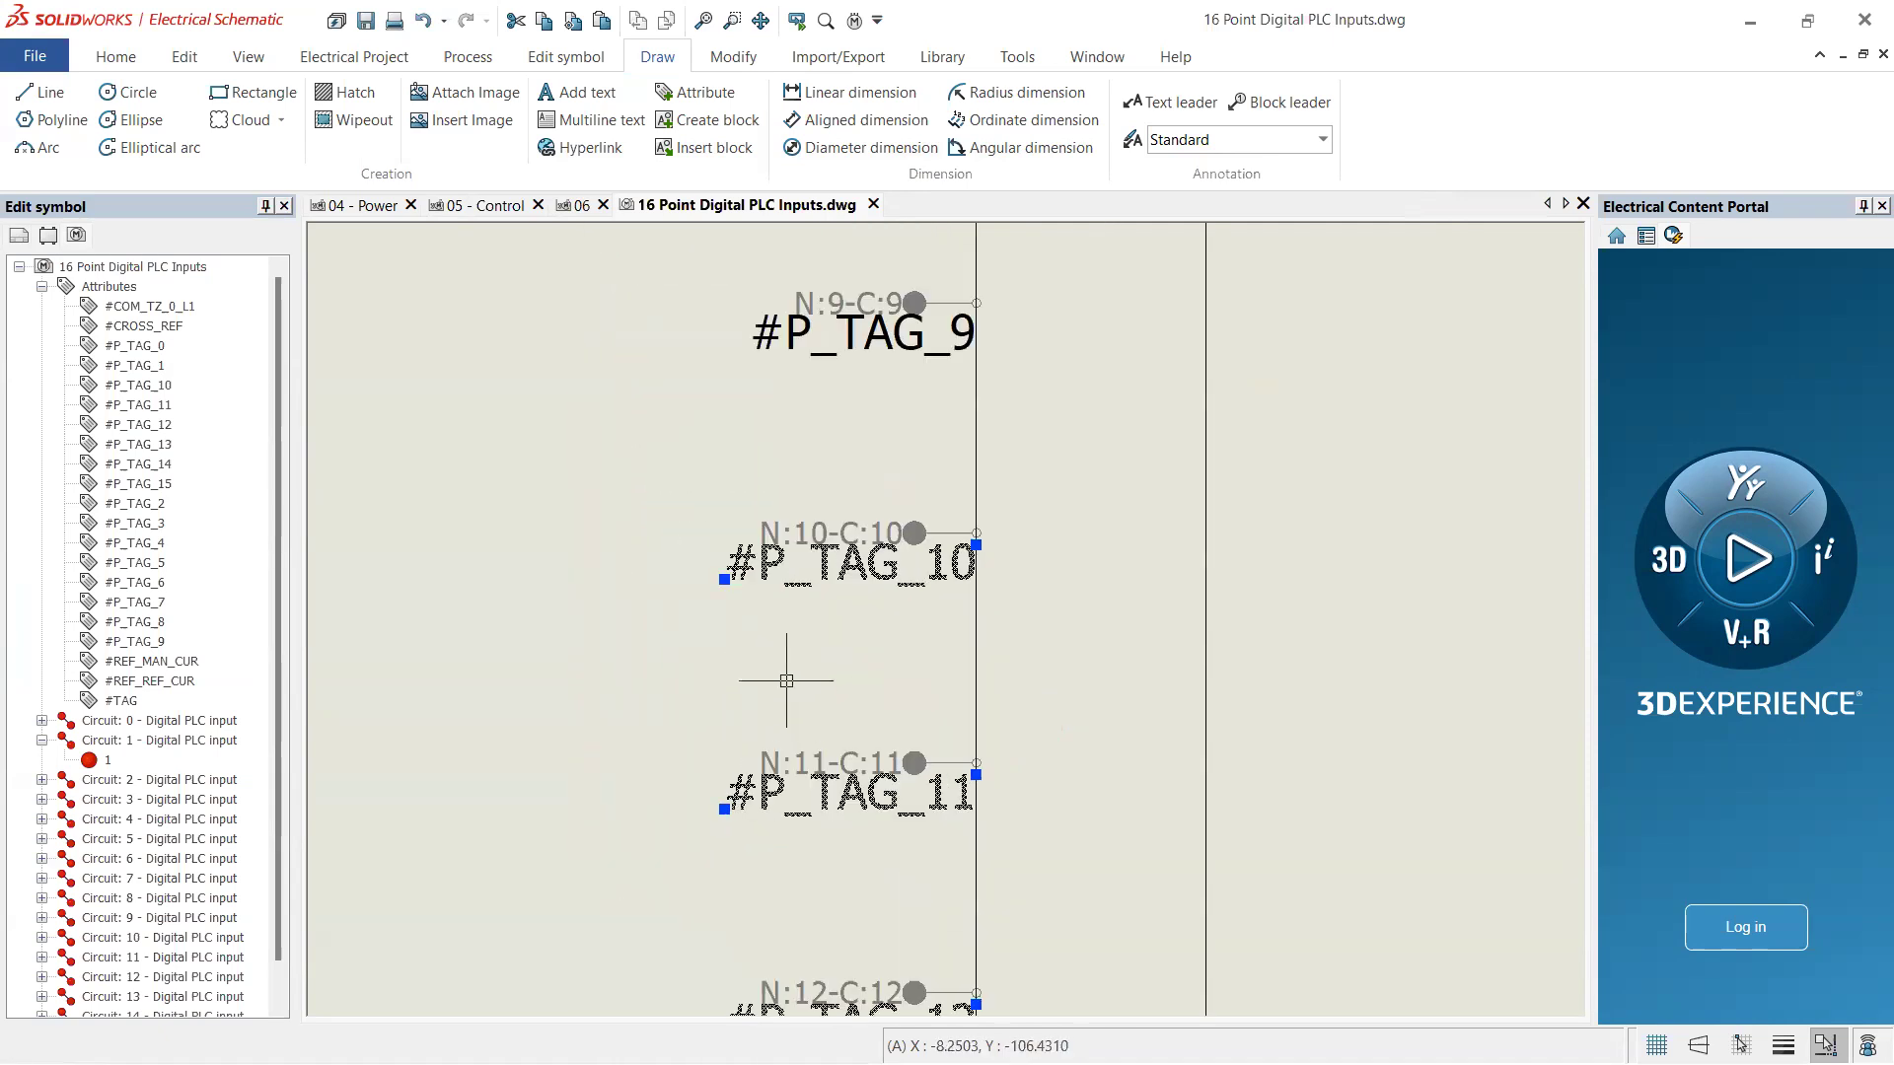
scroll(727, 287, "up", 2)
scroll(778, 254, "down", 2)
scroll(752, 296, "up", 4)
scroll(741, 335, "down", 1)
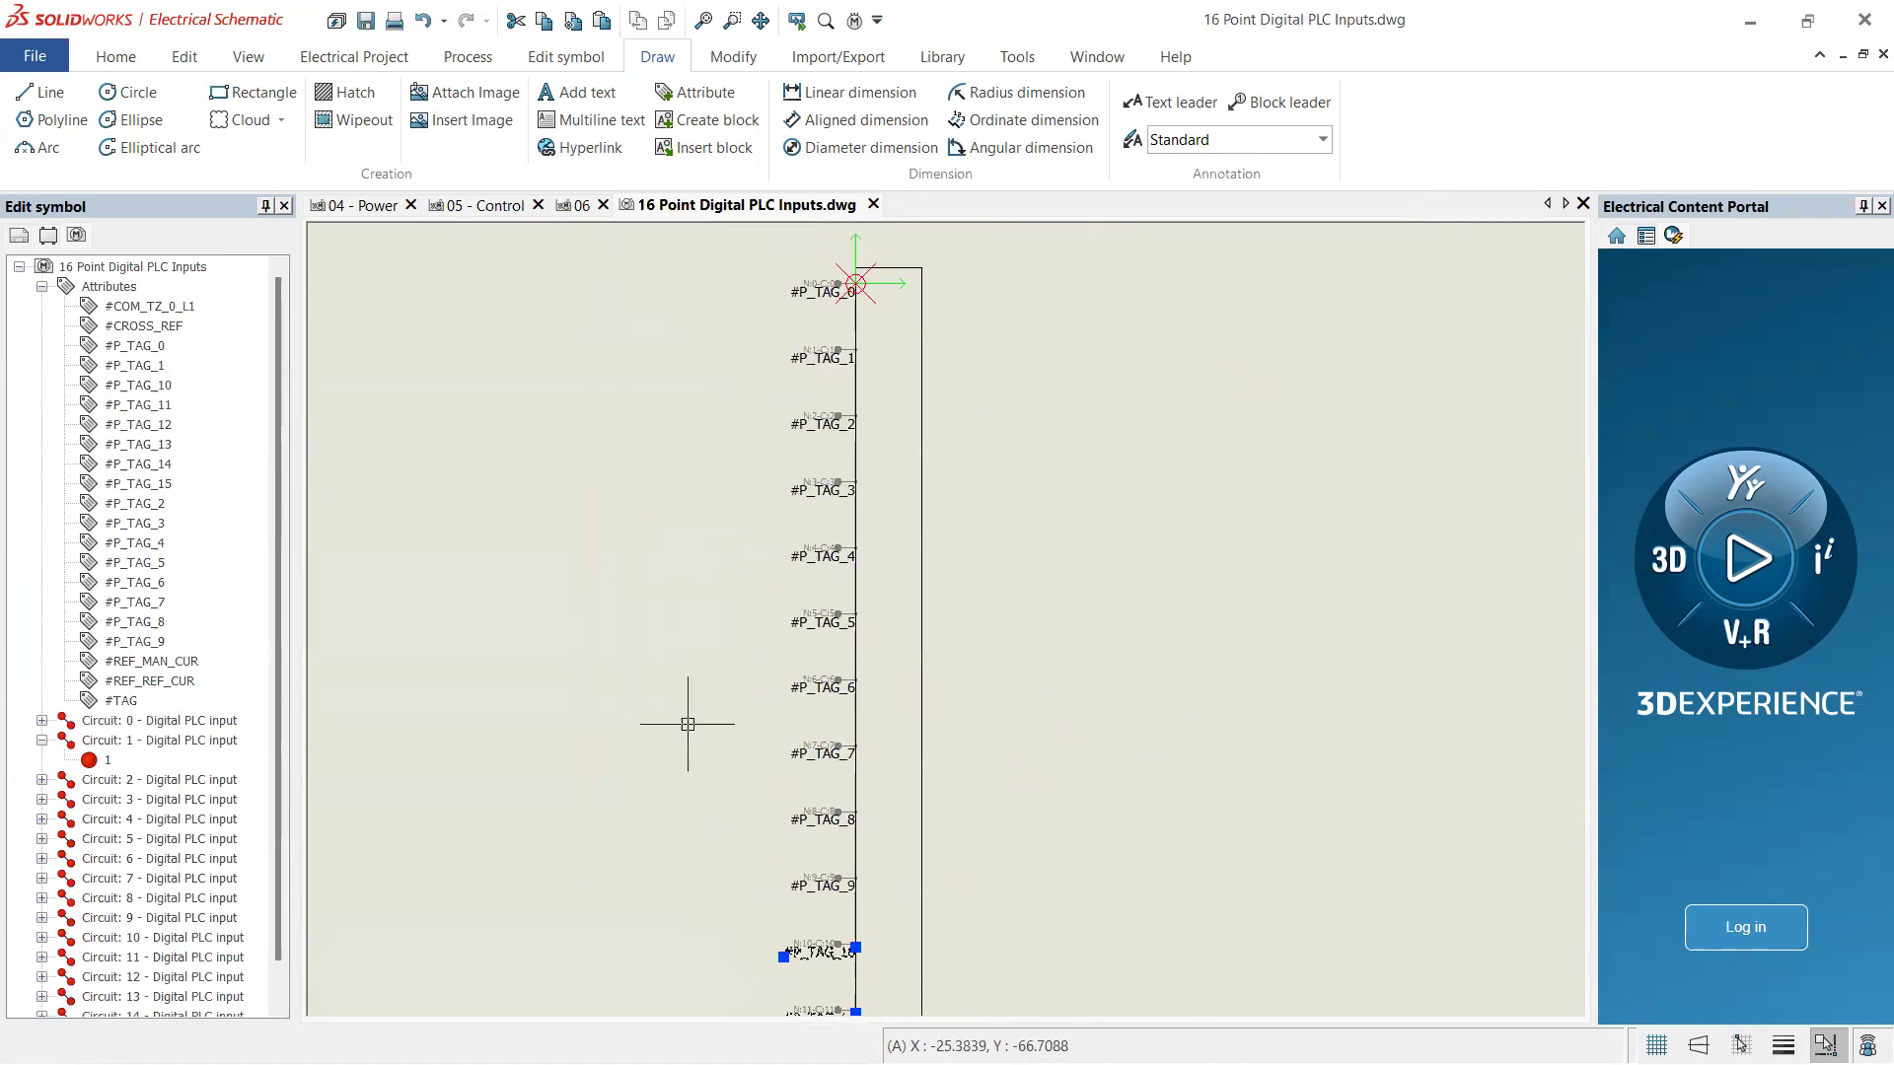
- Select all sixteen circuit mark attributes, #P_TAG_0 to #P_TAG_15, along the body outline
left_click(795, 917)
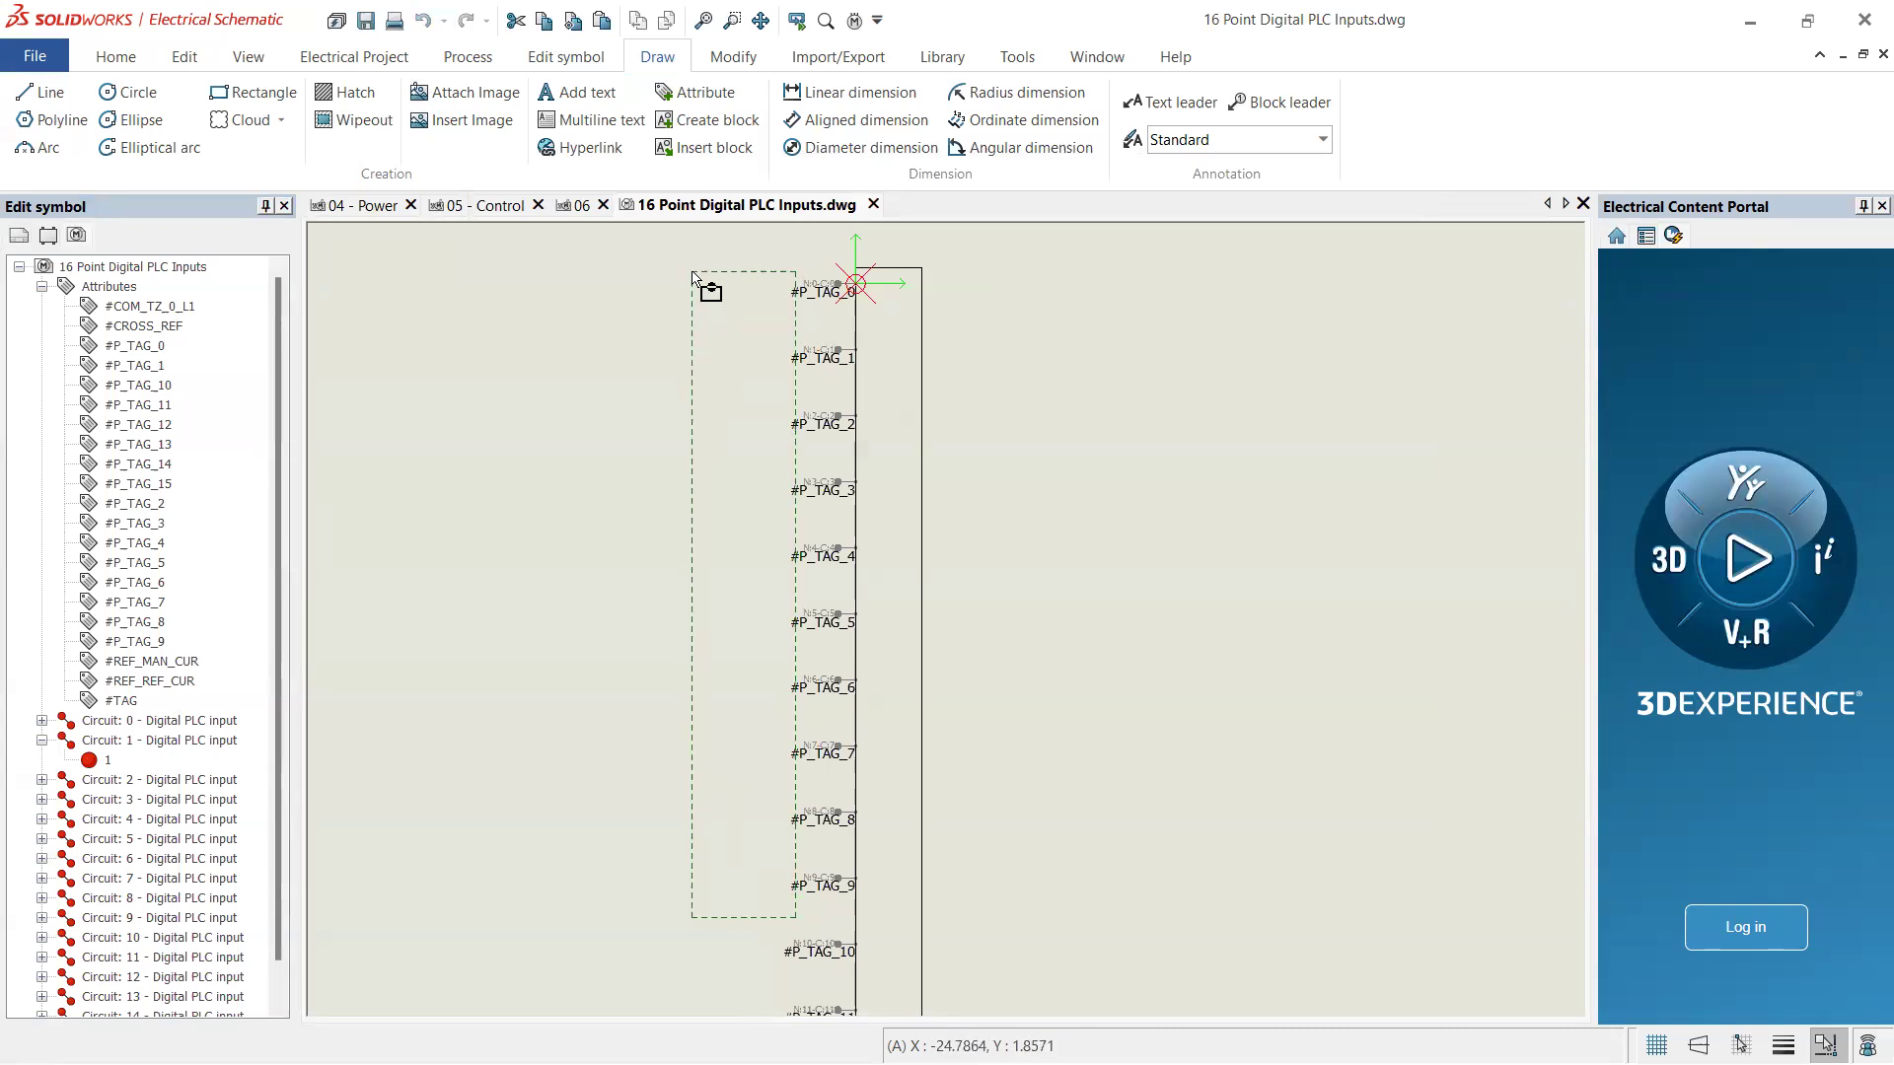
left_click(694, 277)
scroll(824, 715, "up", 3)
scroll(824, 715, "down", 4)
scroll(824, 716, "down", 3)
scroll(801, 947, "up", 4)
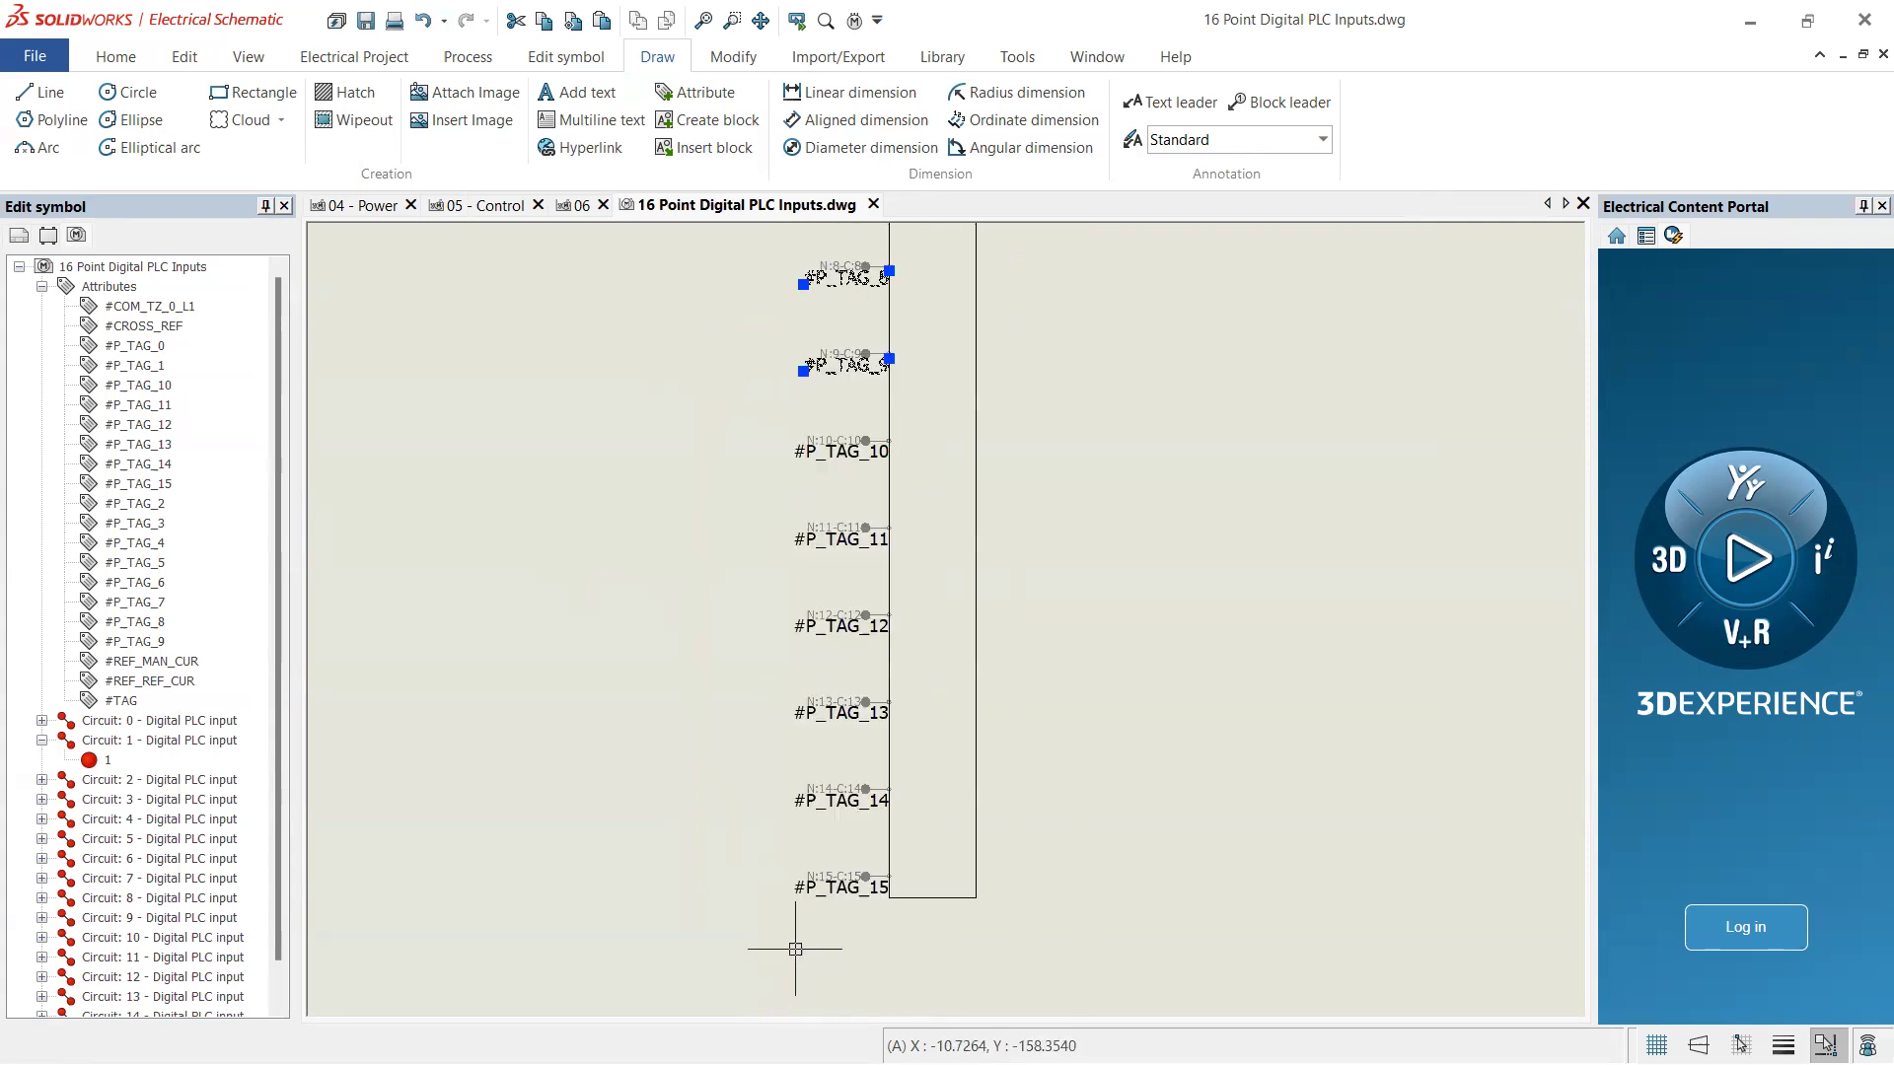
left_click(795, 948)
left_click(649, 412)
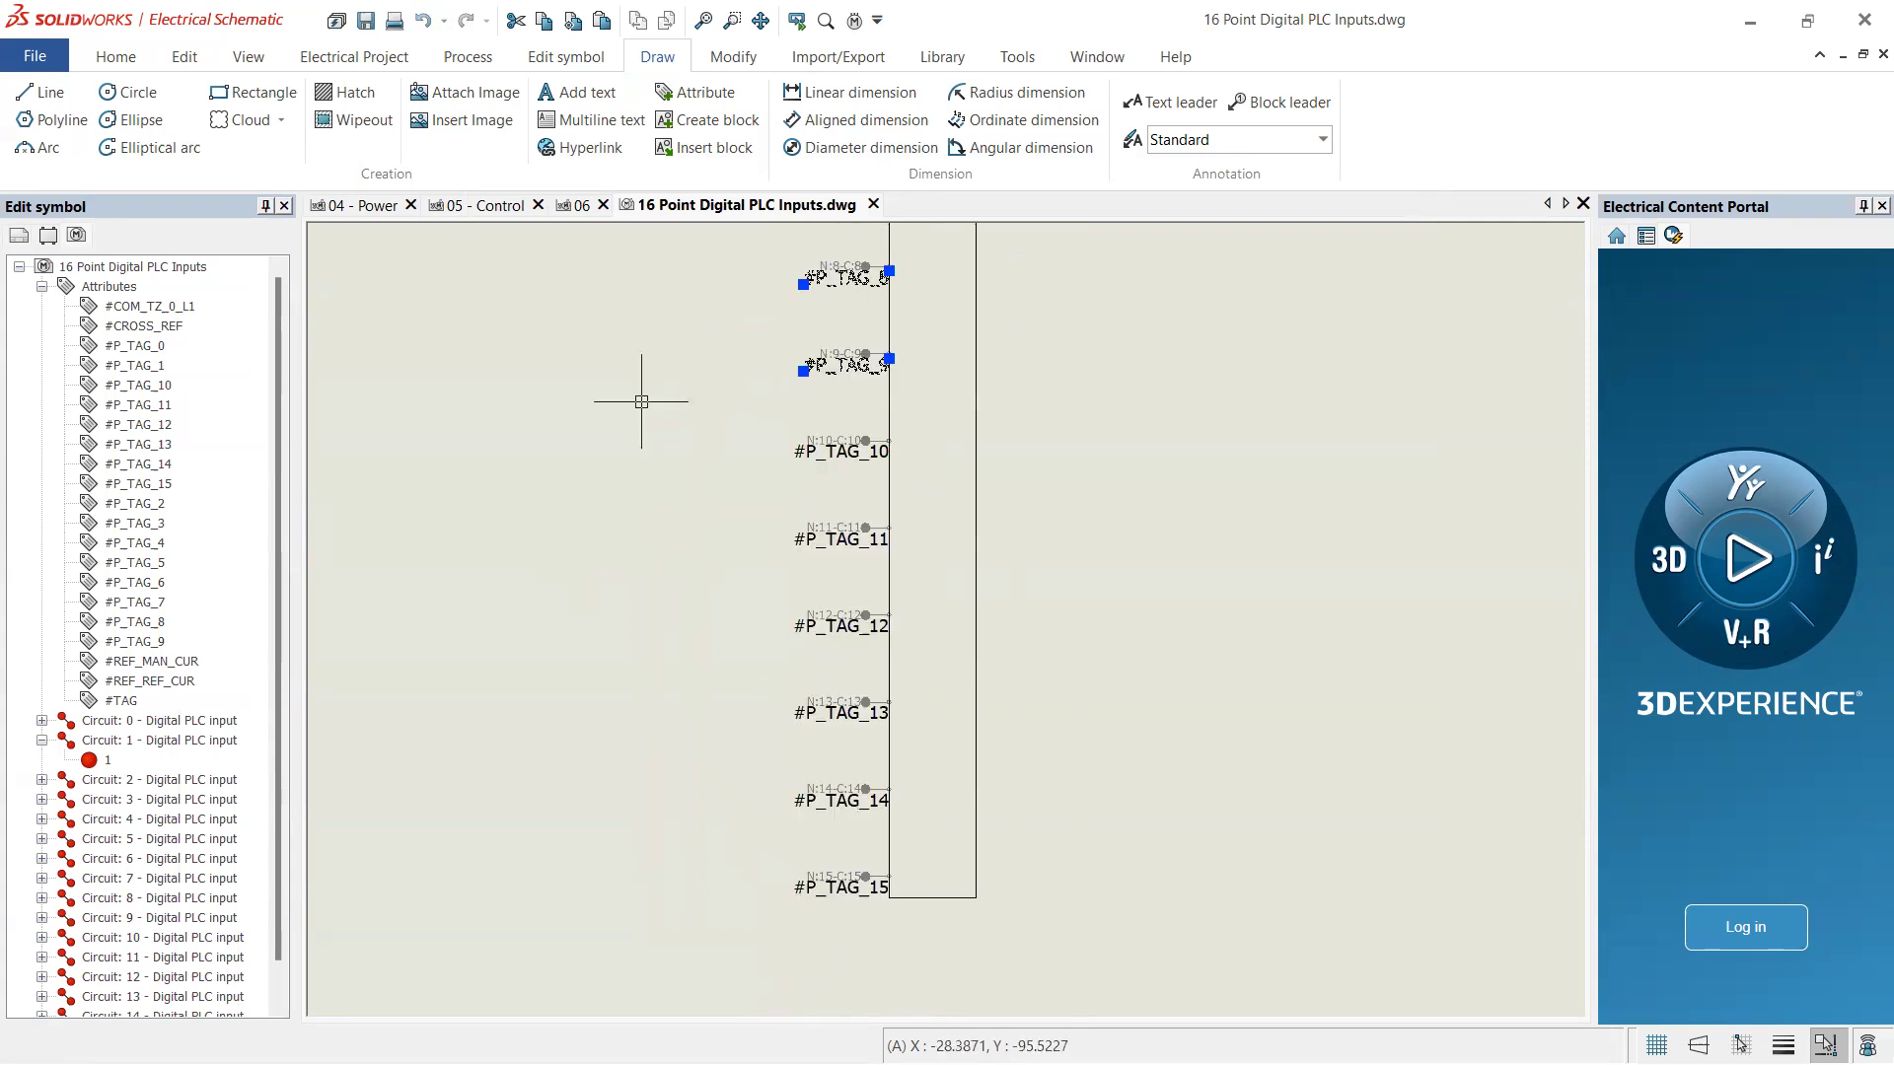
left_click(802, 972)
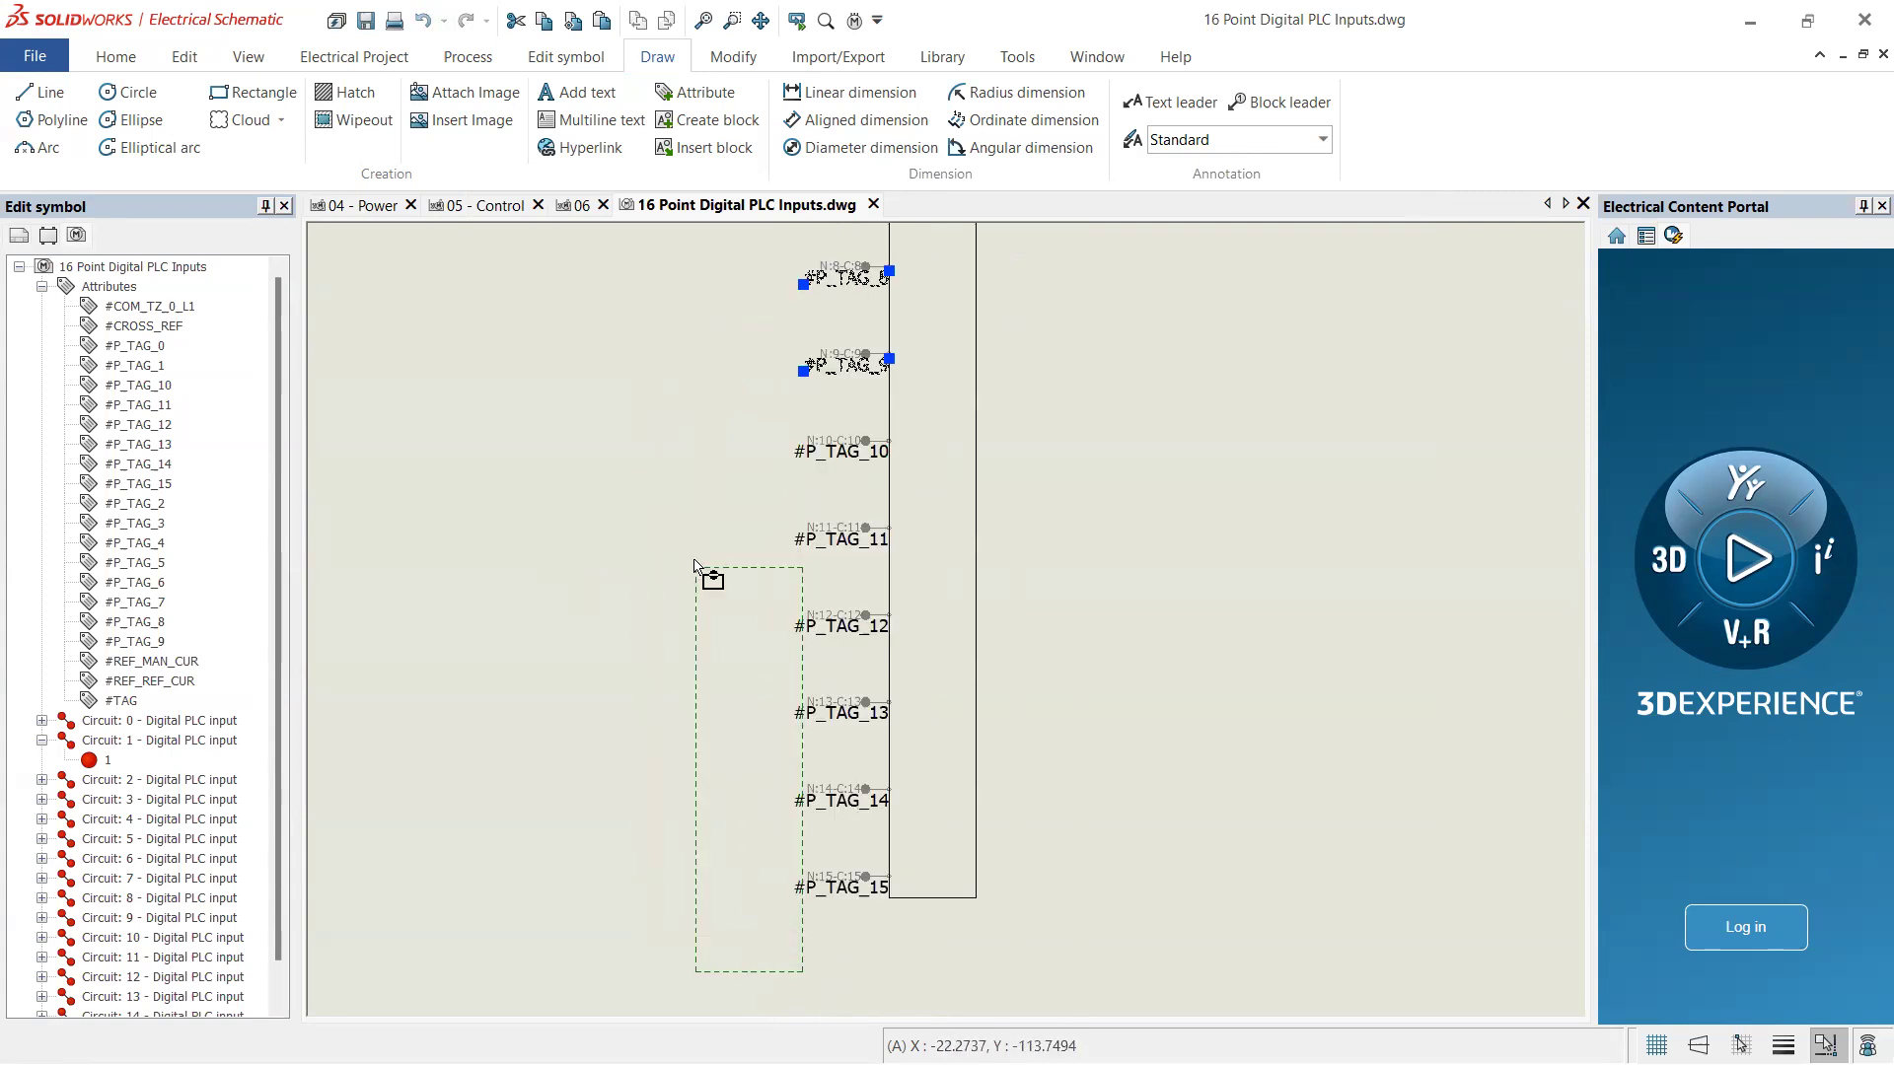
left_click(686, 434)
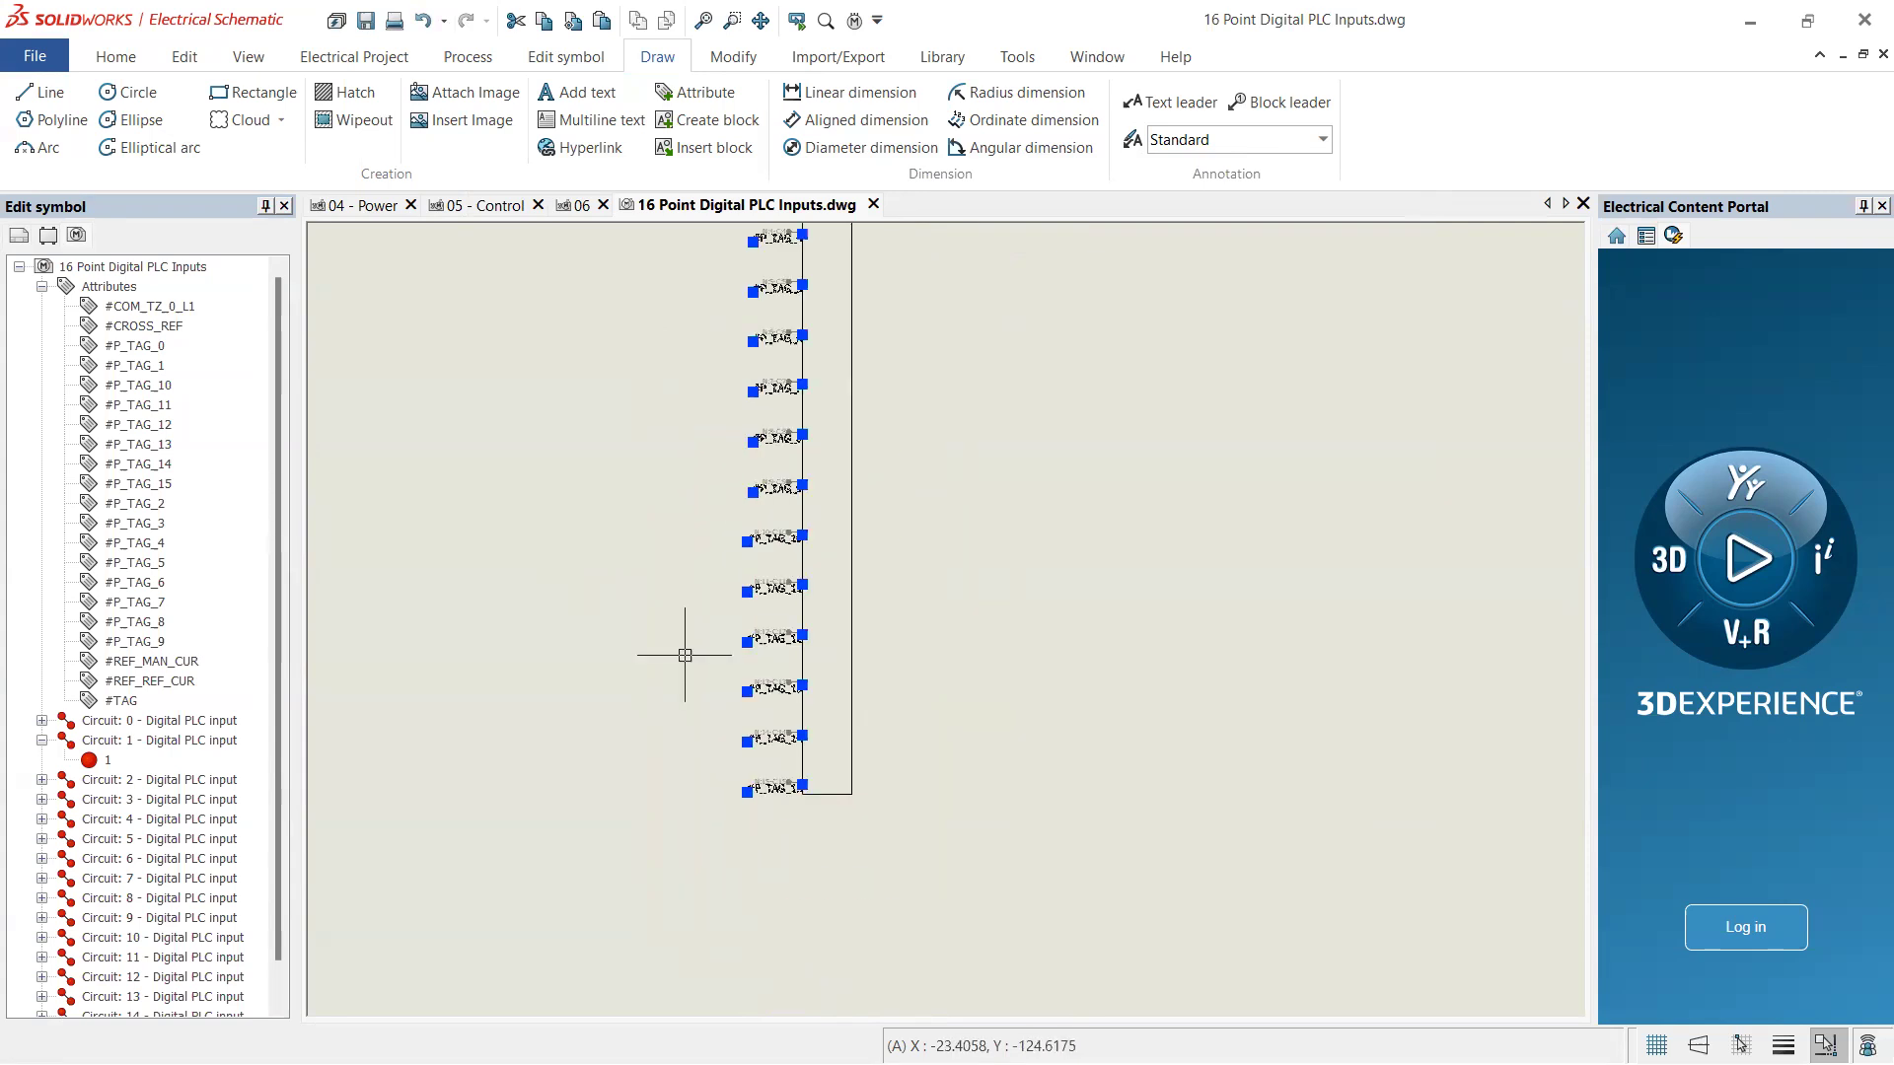
- Open the graphical properties of the sixteen selected mark attributes and check their justification and text height
scroll(781, 734, "up", 5)
scroll(846, 825, "down", 10)
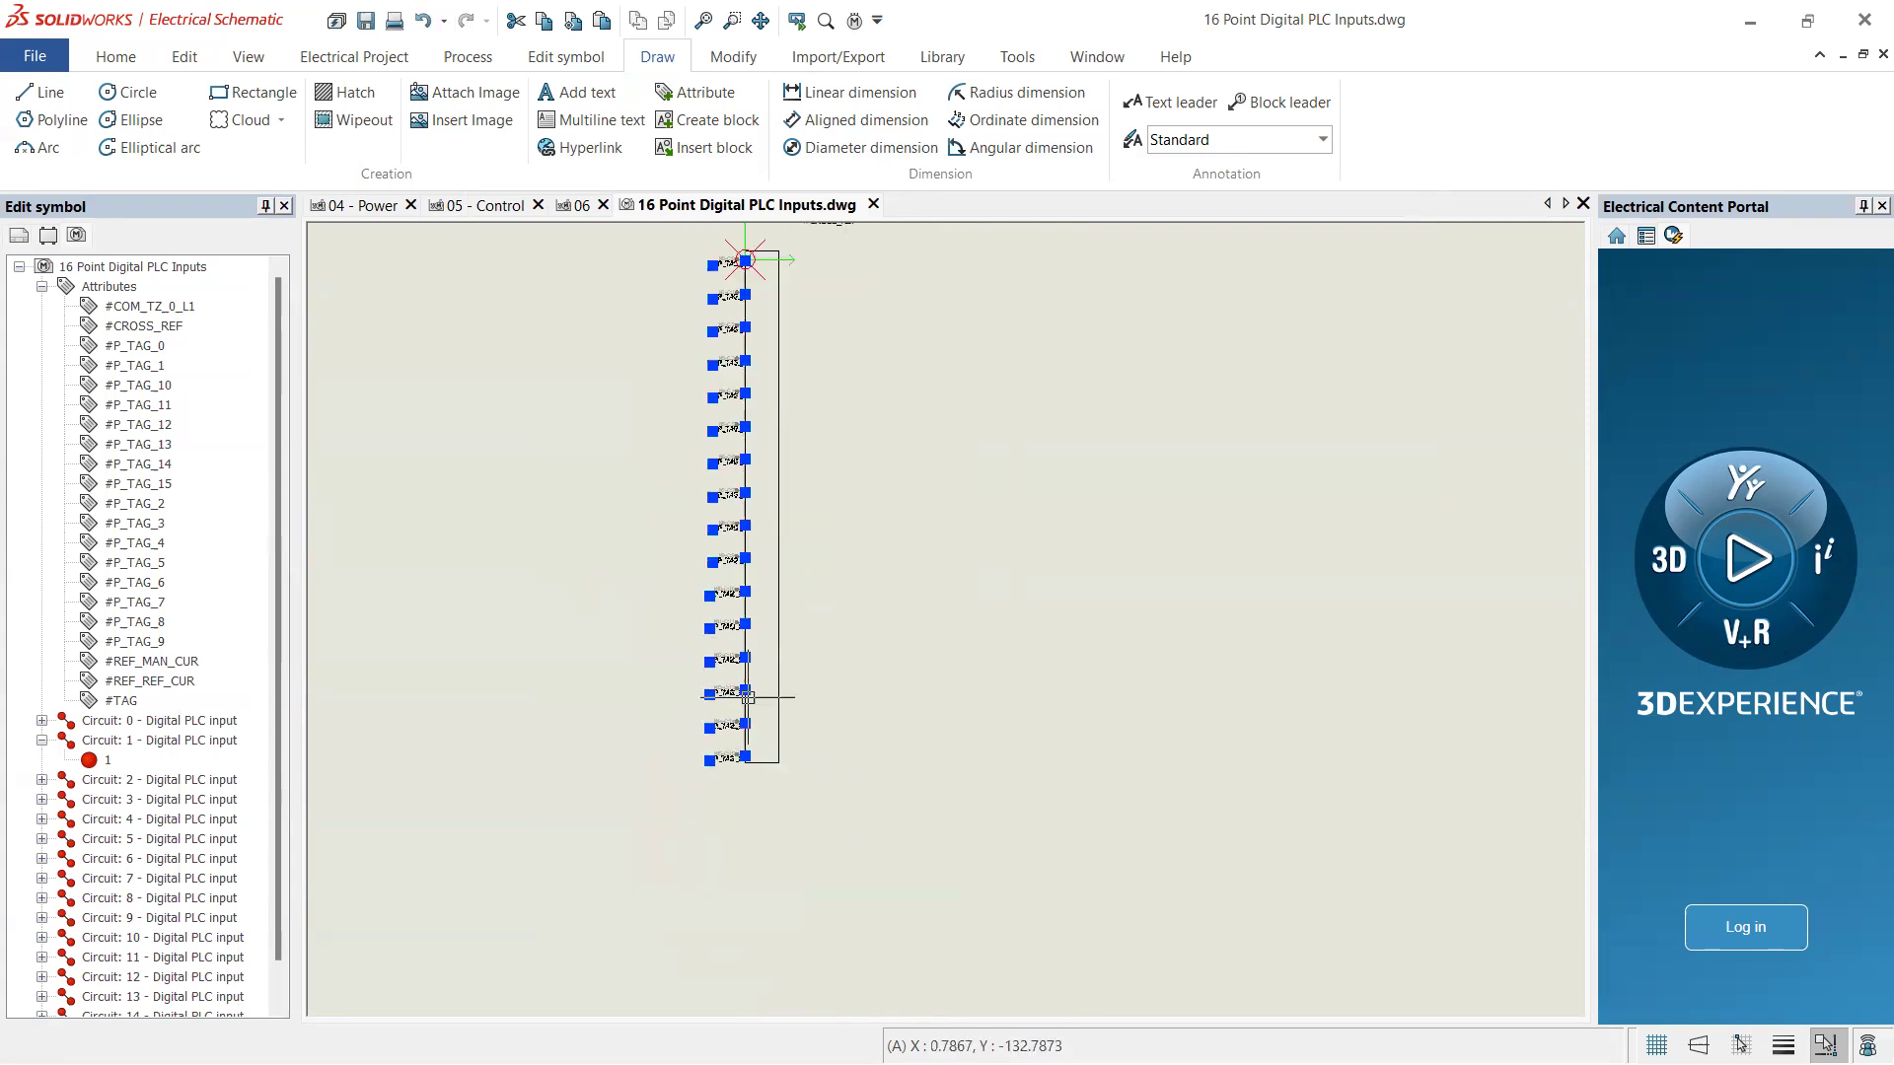
scroll(734, 507, "up", 5)
scroll(749, 460, "up", 1)
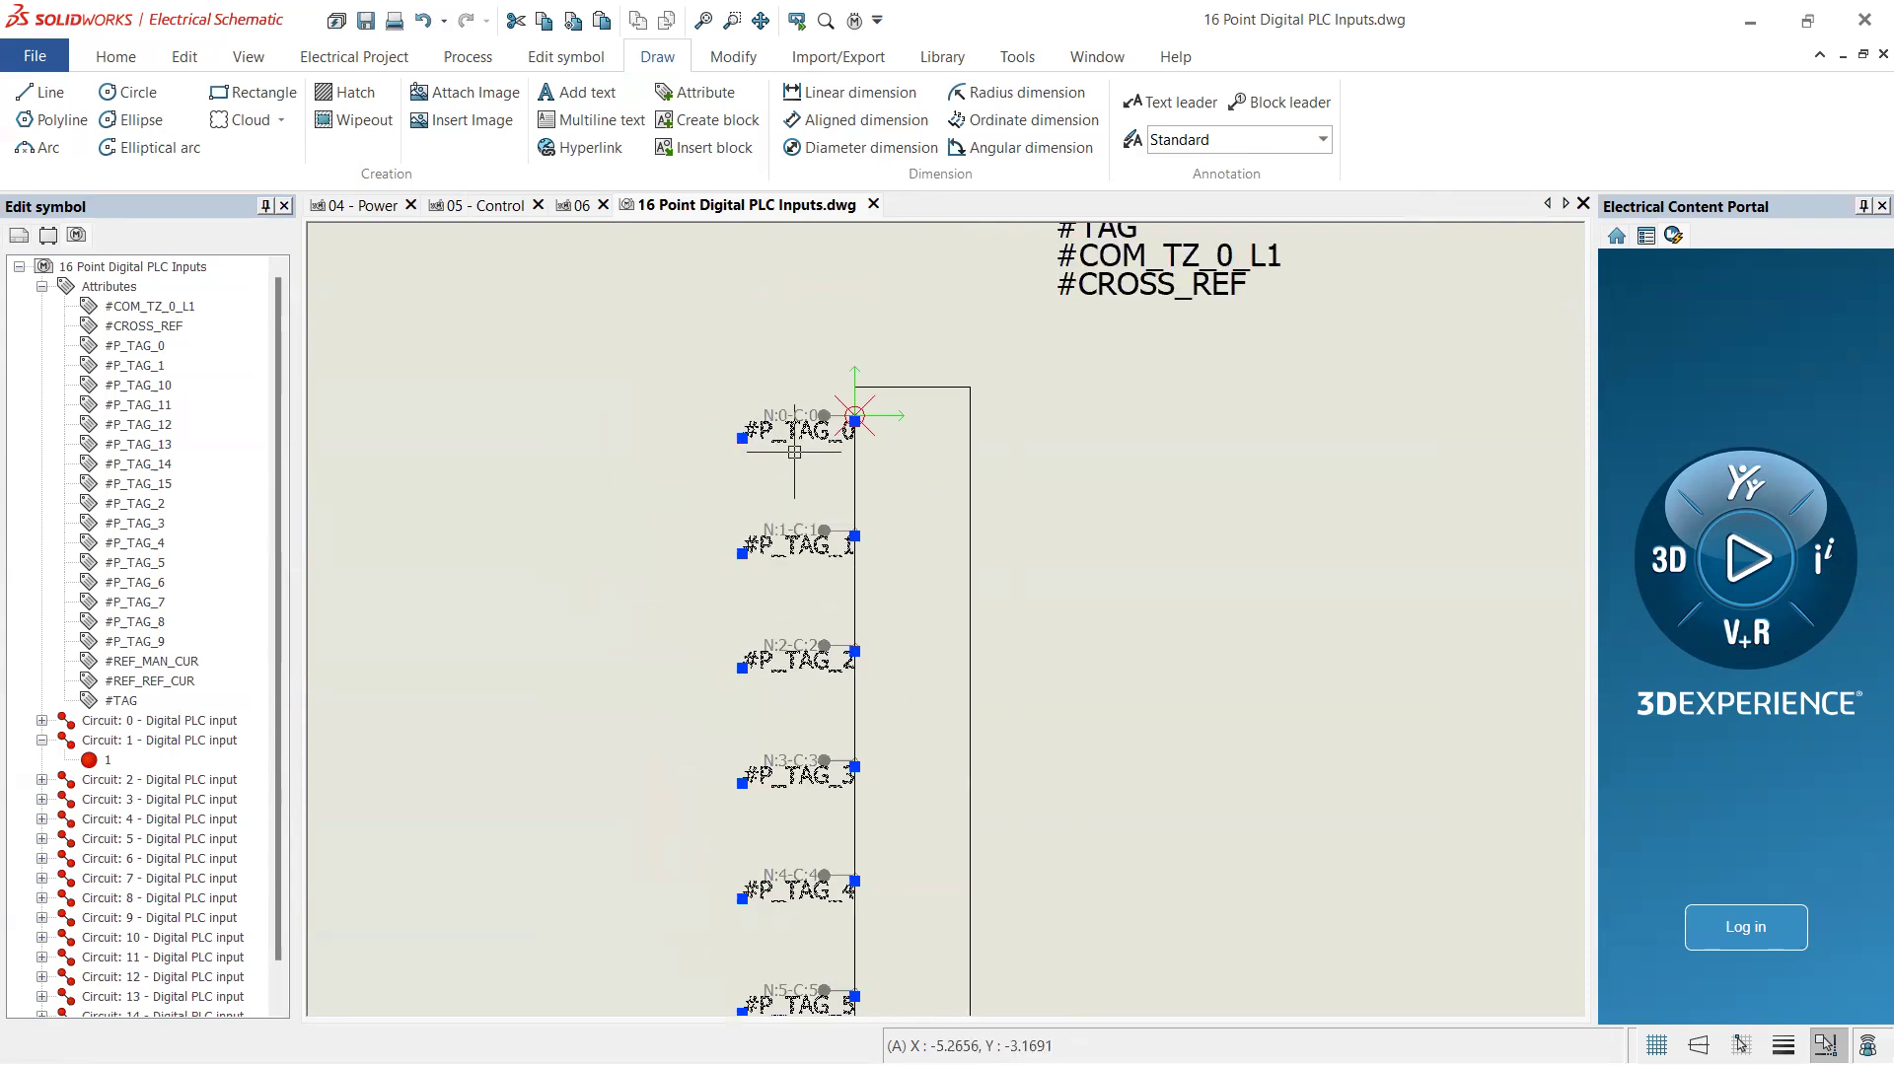
scroll(801, 452, "up", 1)
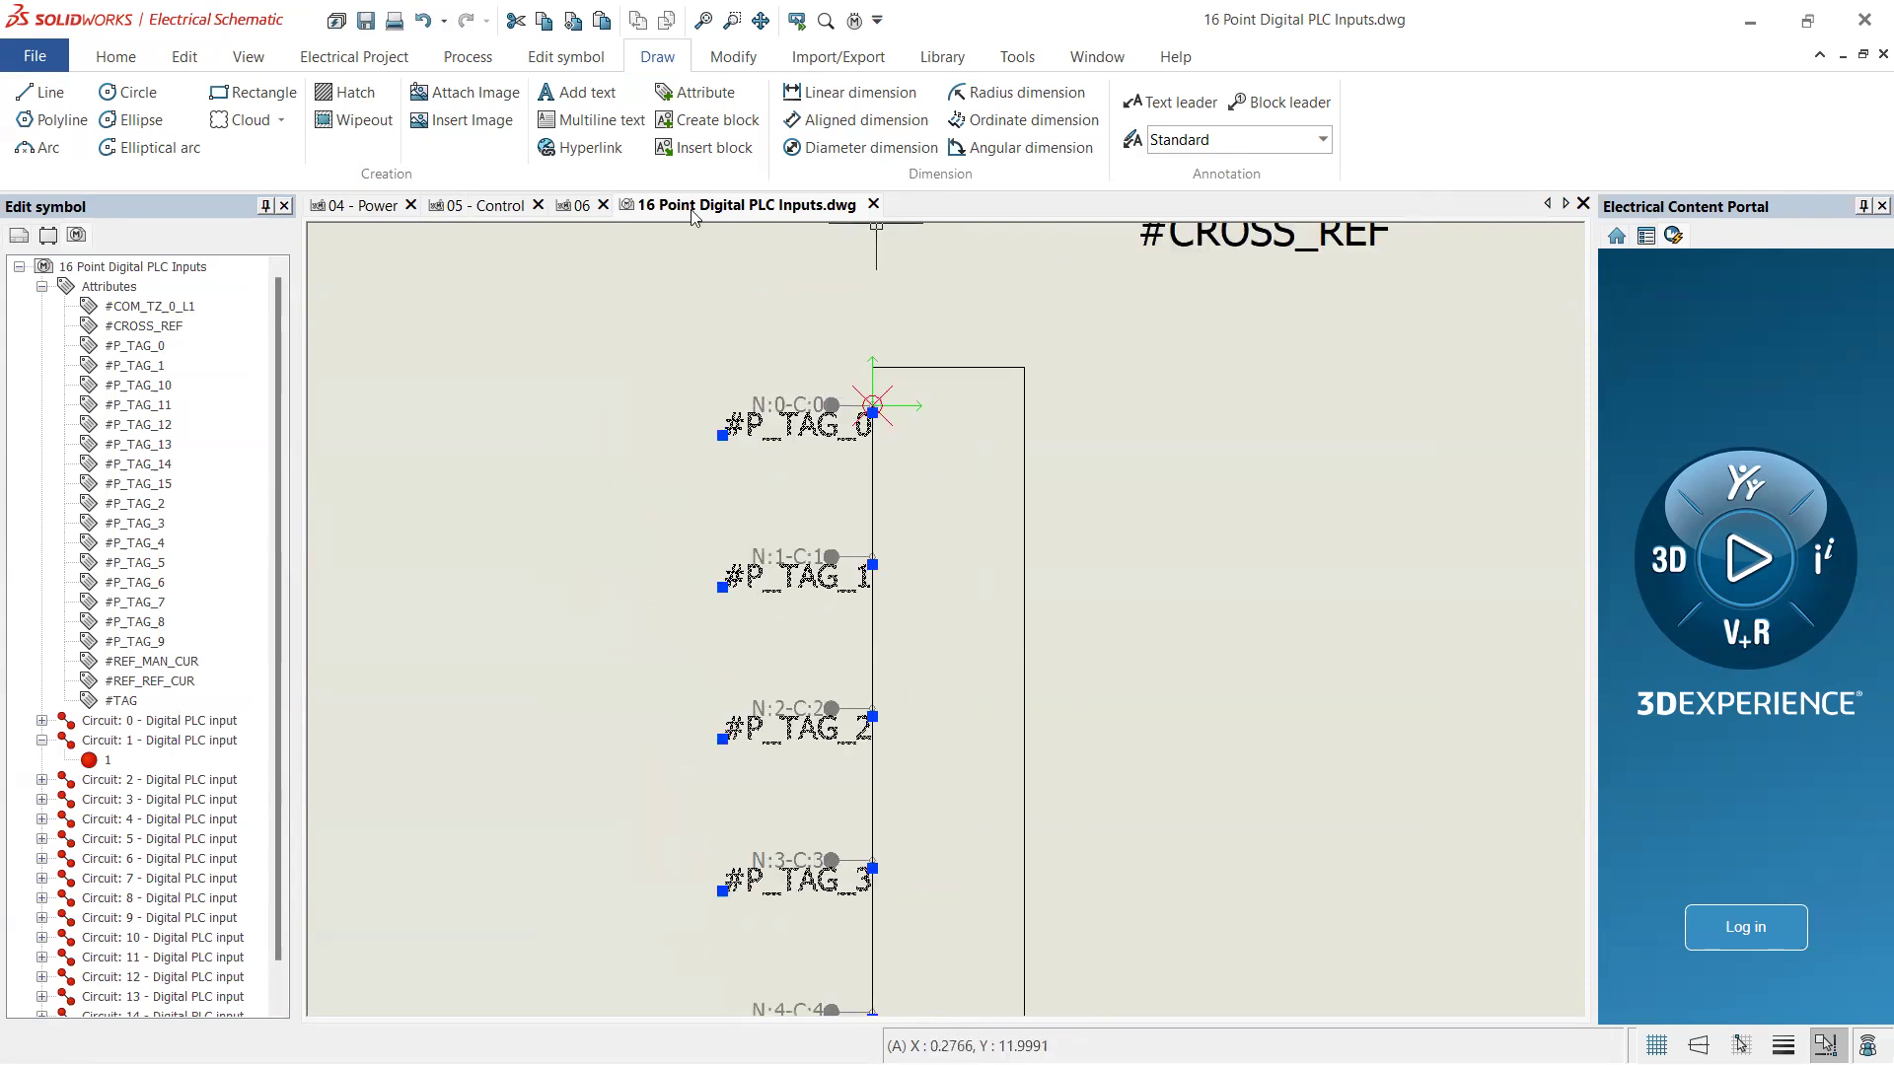
right_click(823, 434)
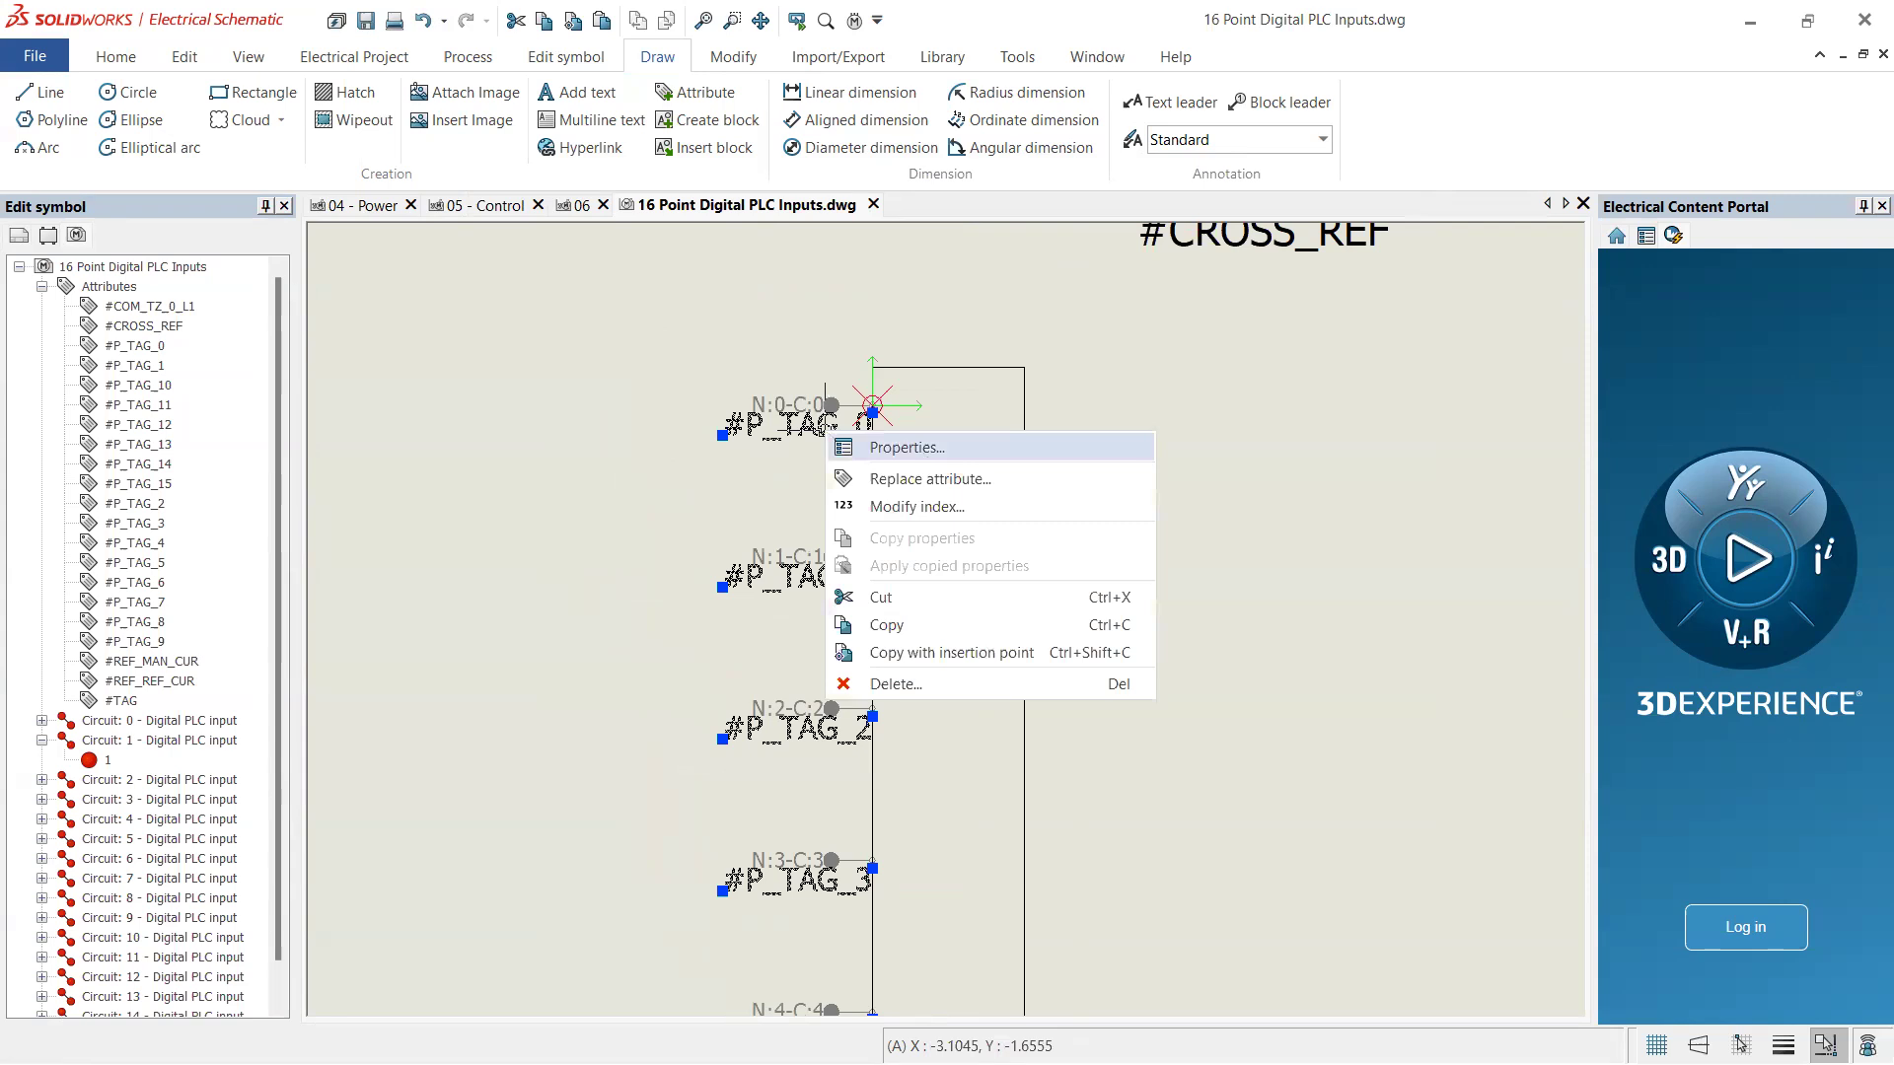
left_click(915, 449)
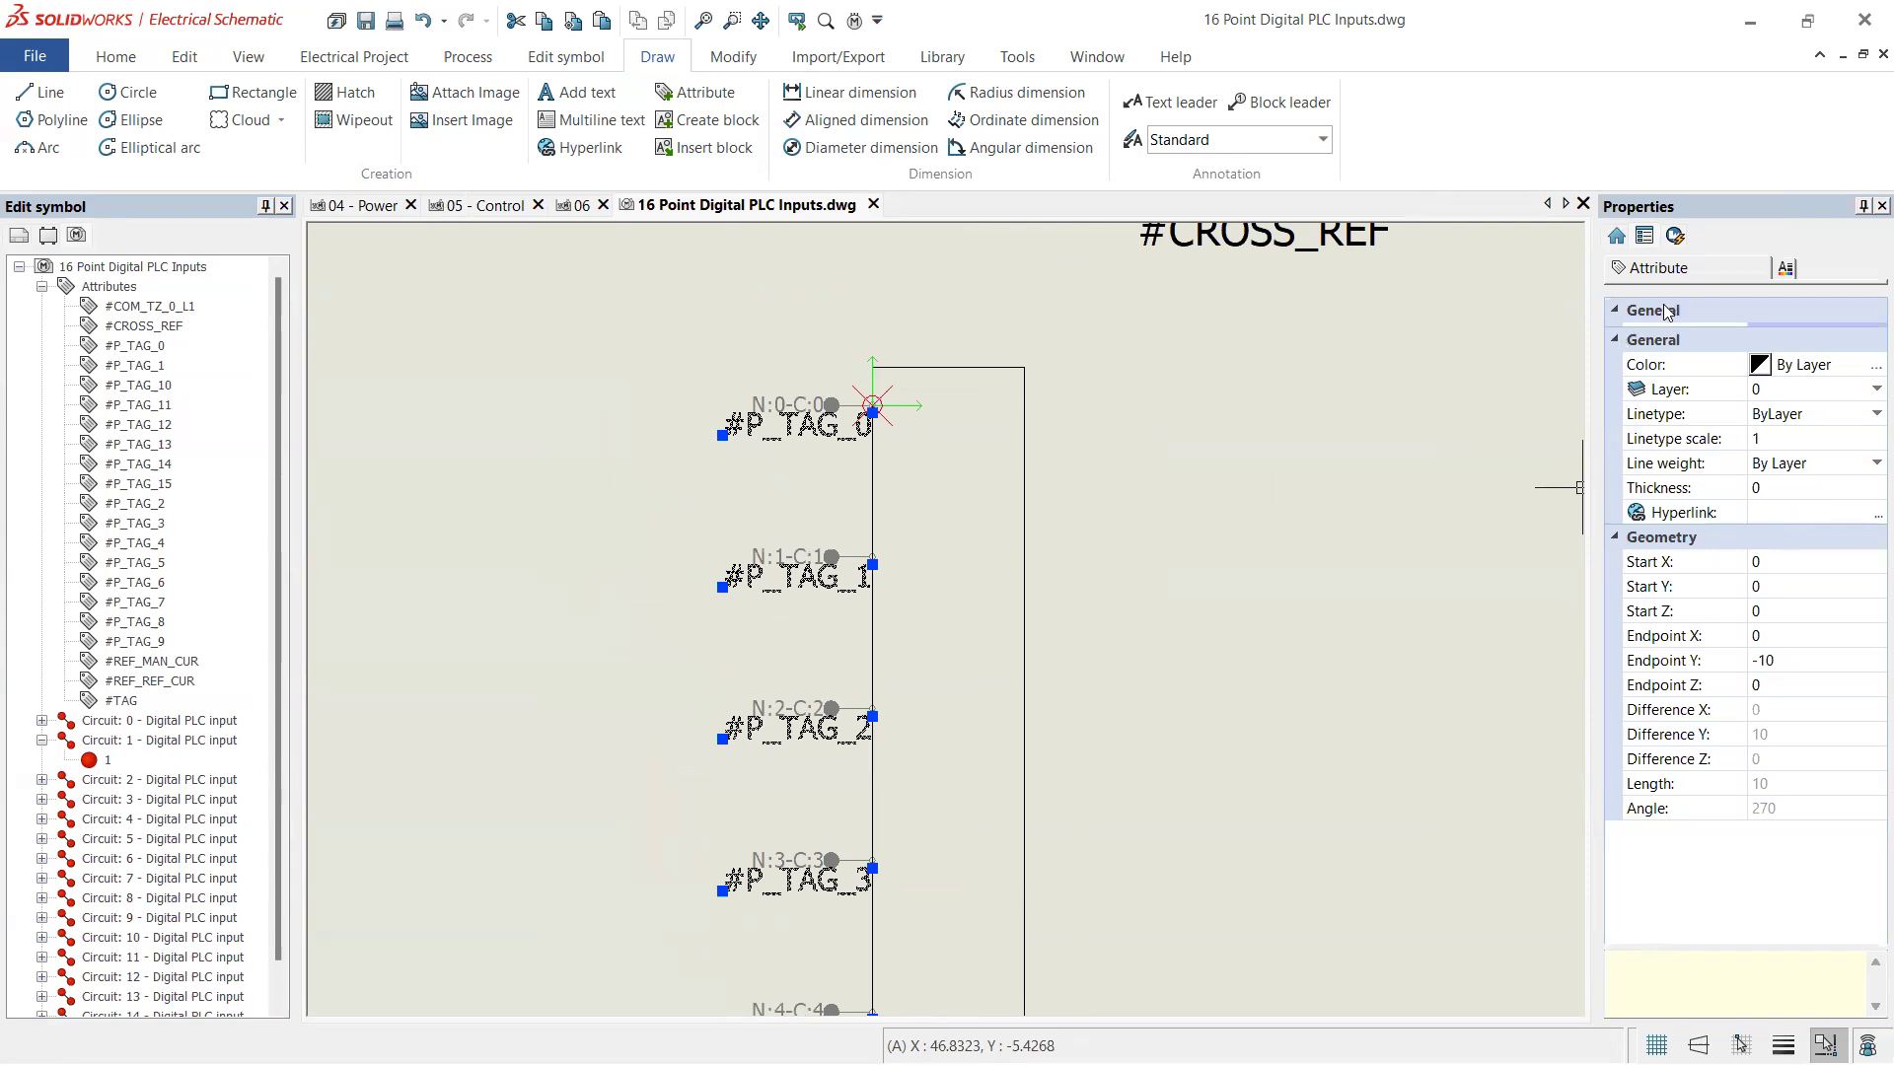
left_click(1617, 339)
left_click(1618, 340)
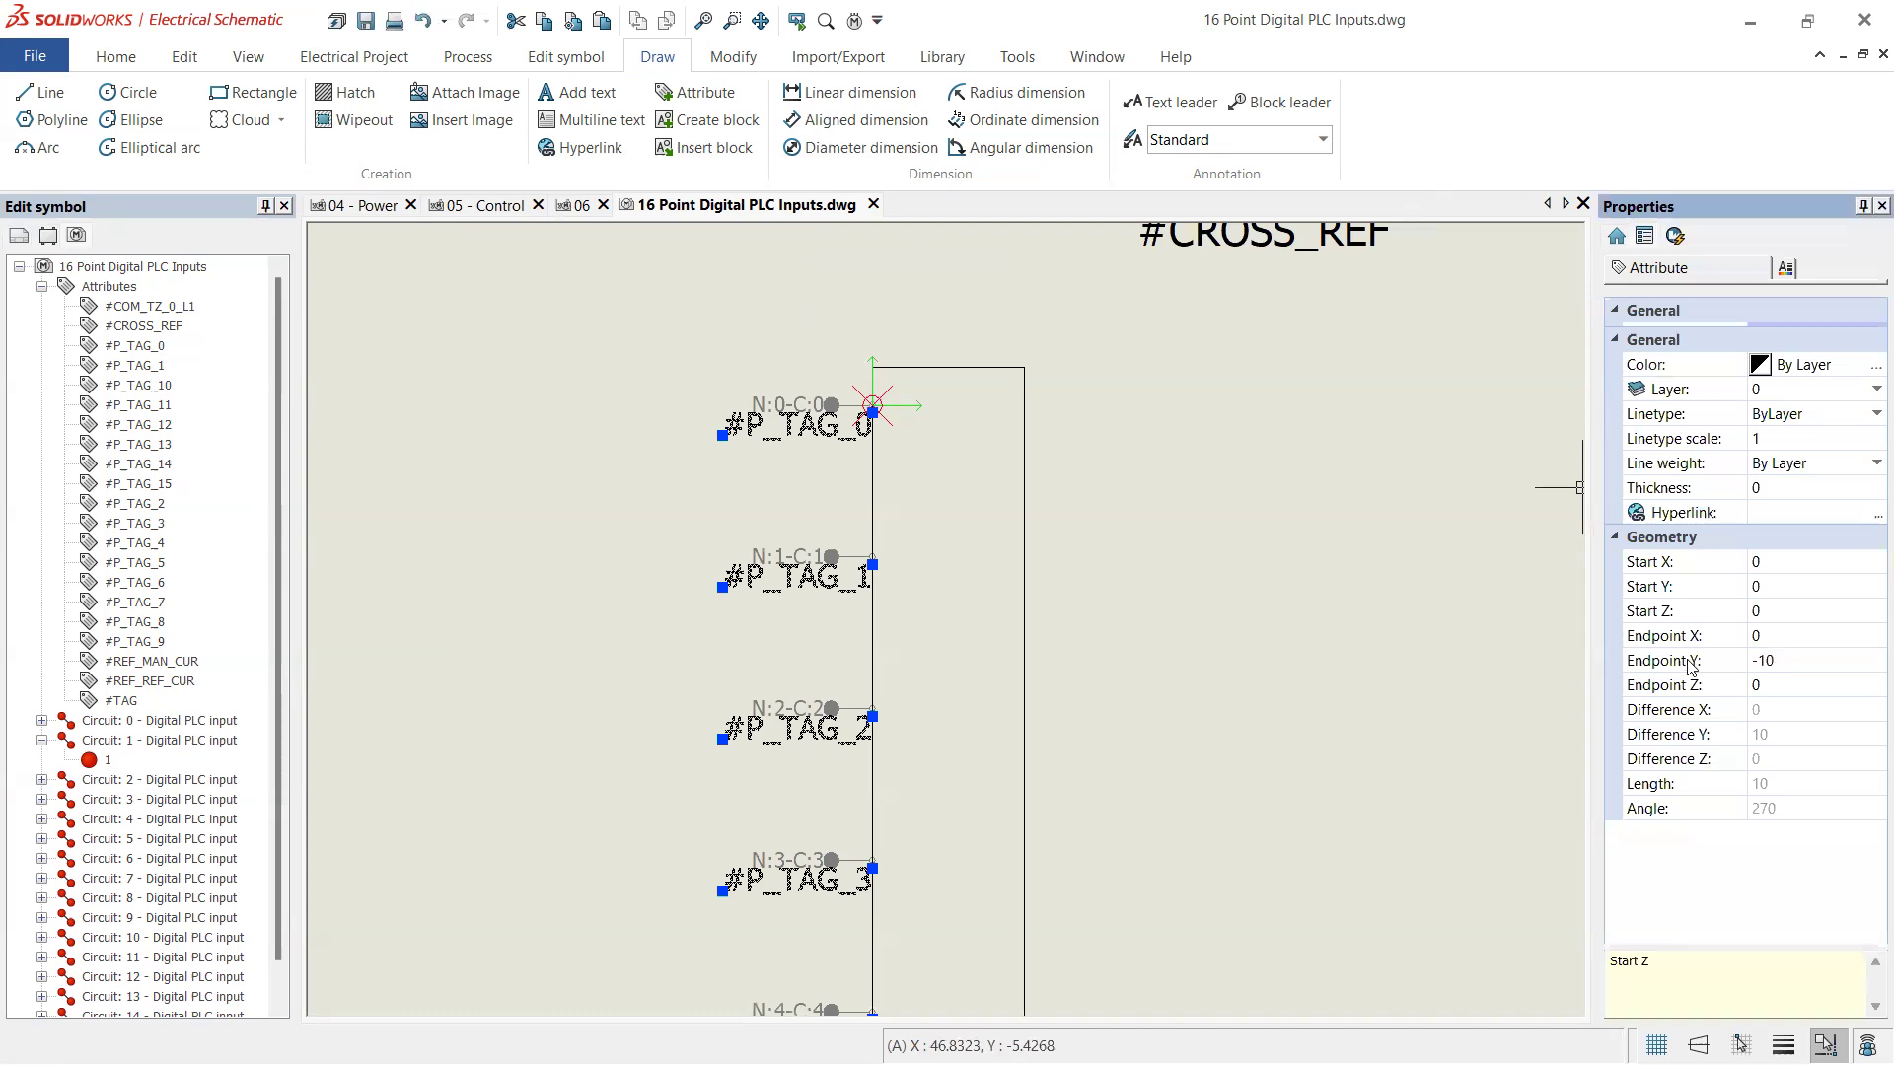
left_click(1786, 271)
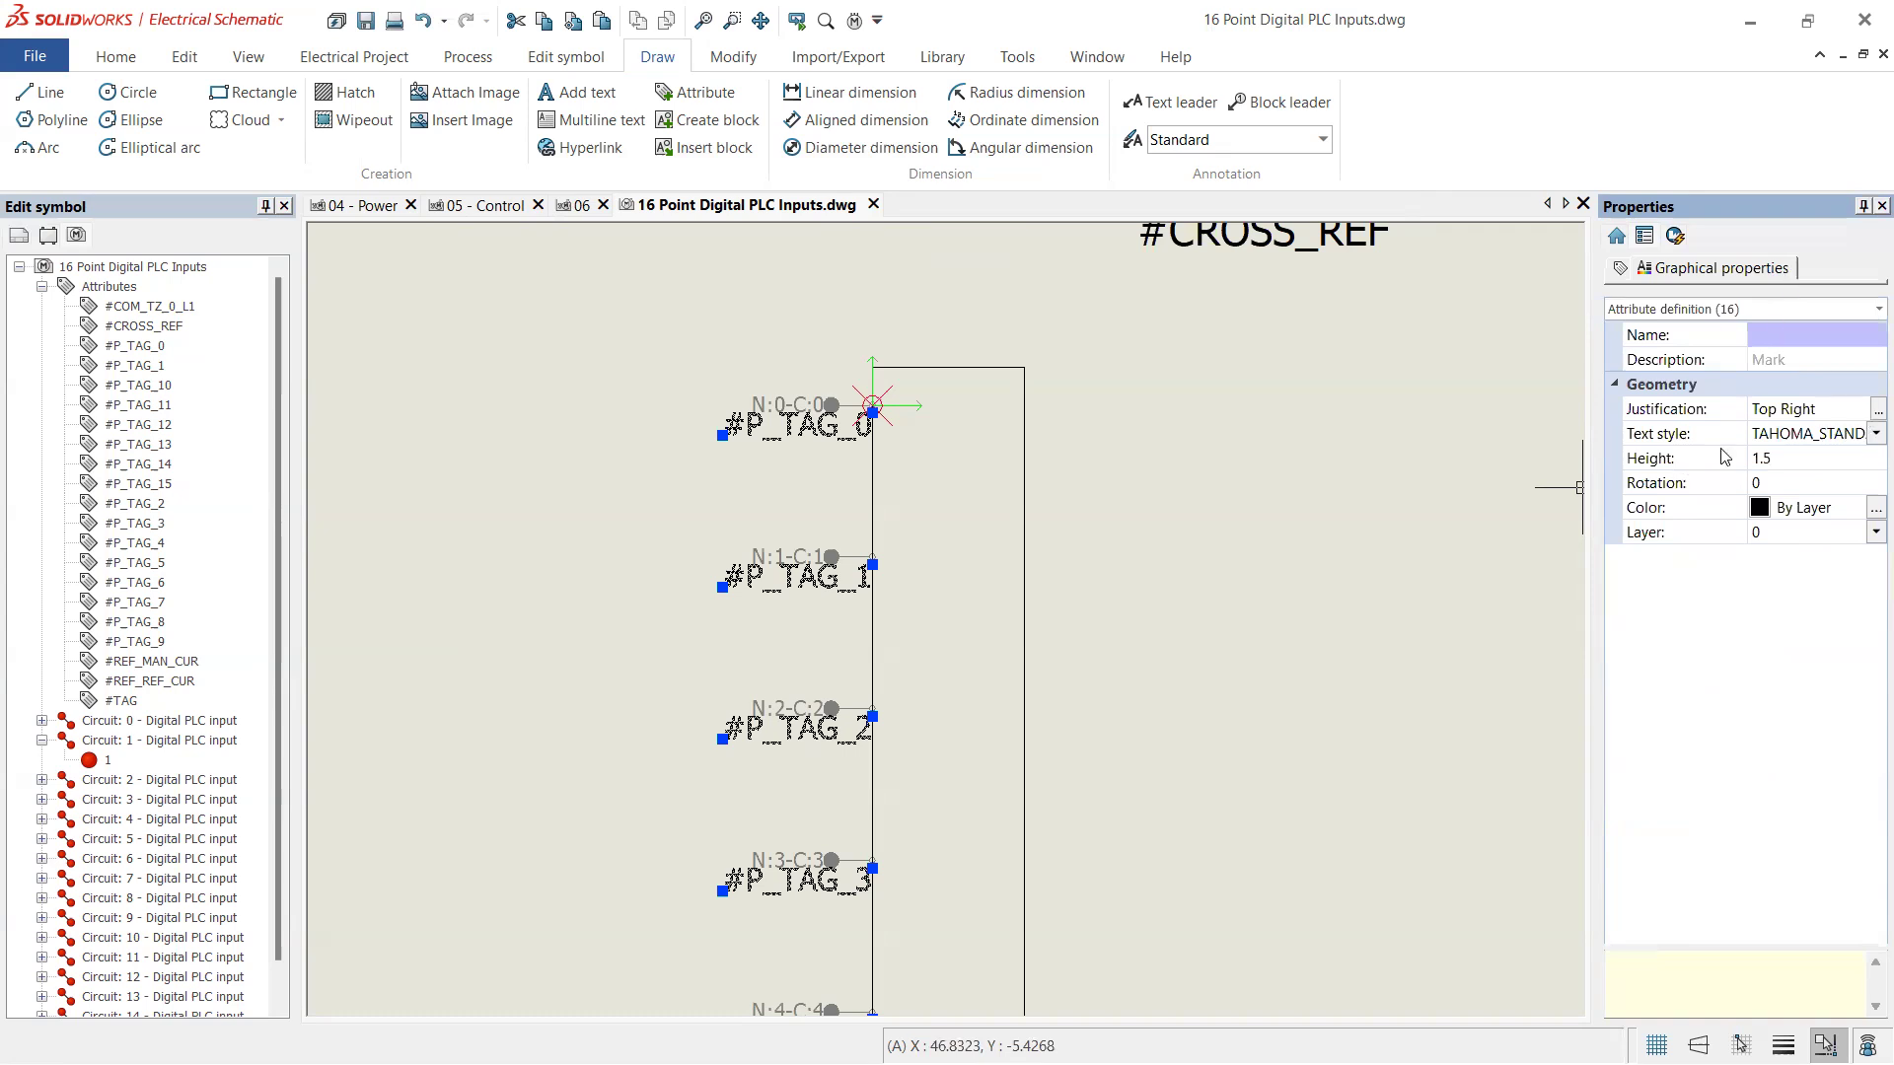
left_click(1867, 410)
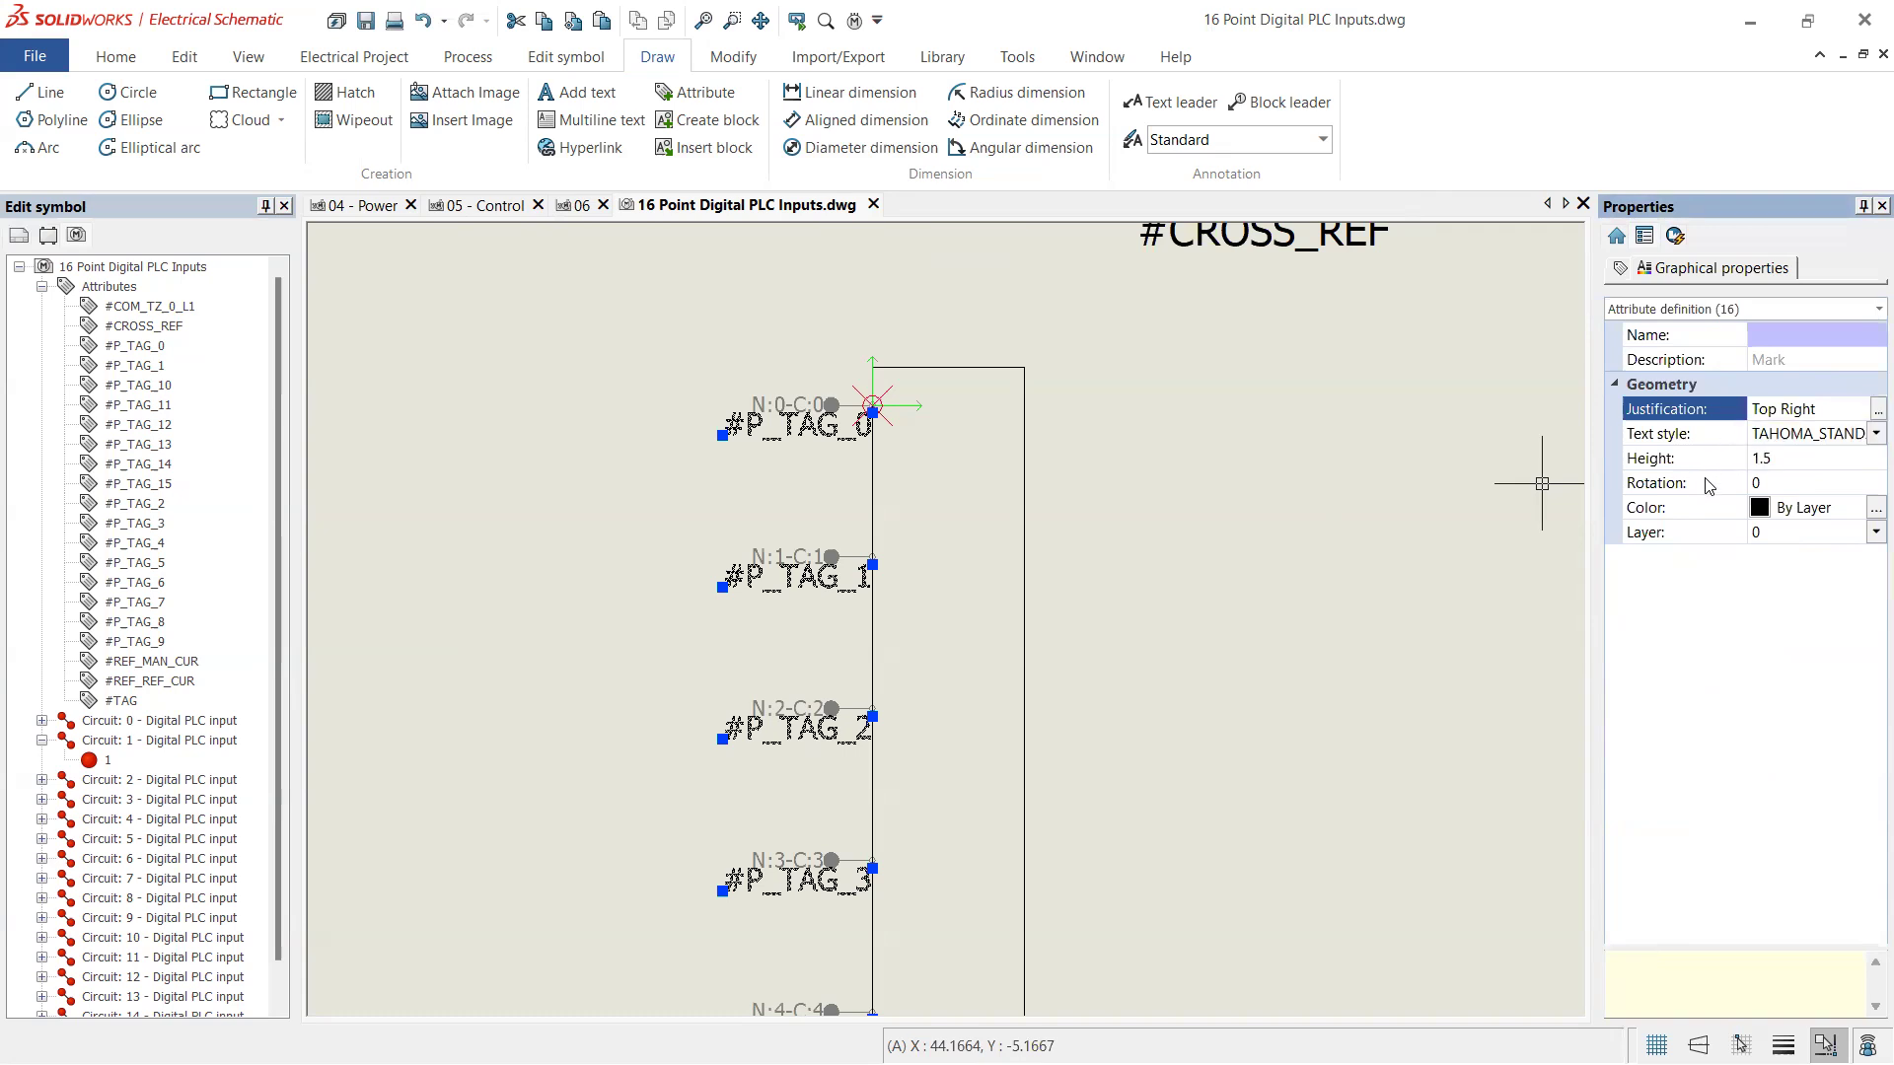
left_click(1781, 463)
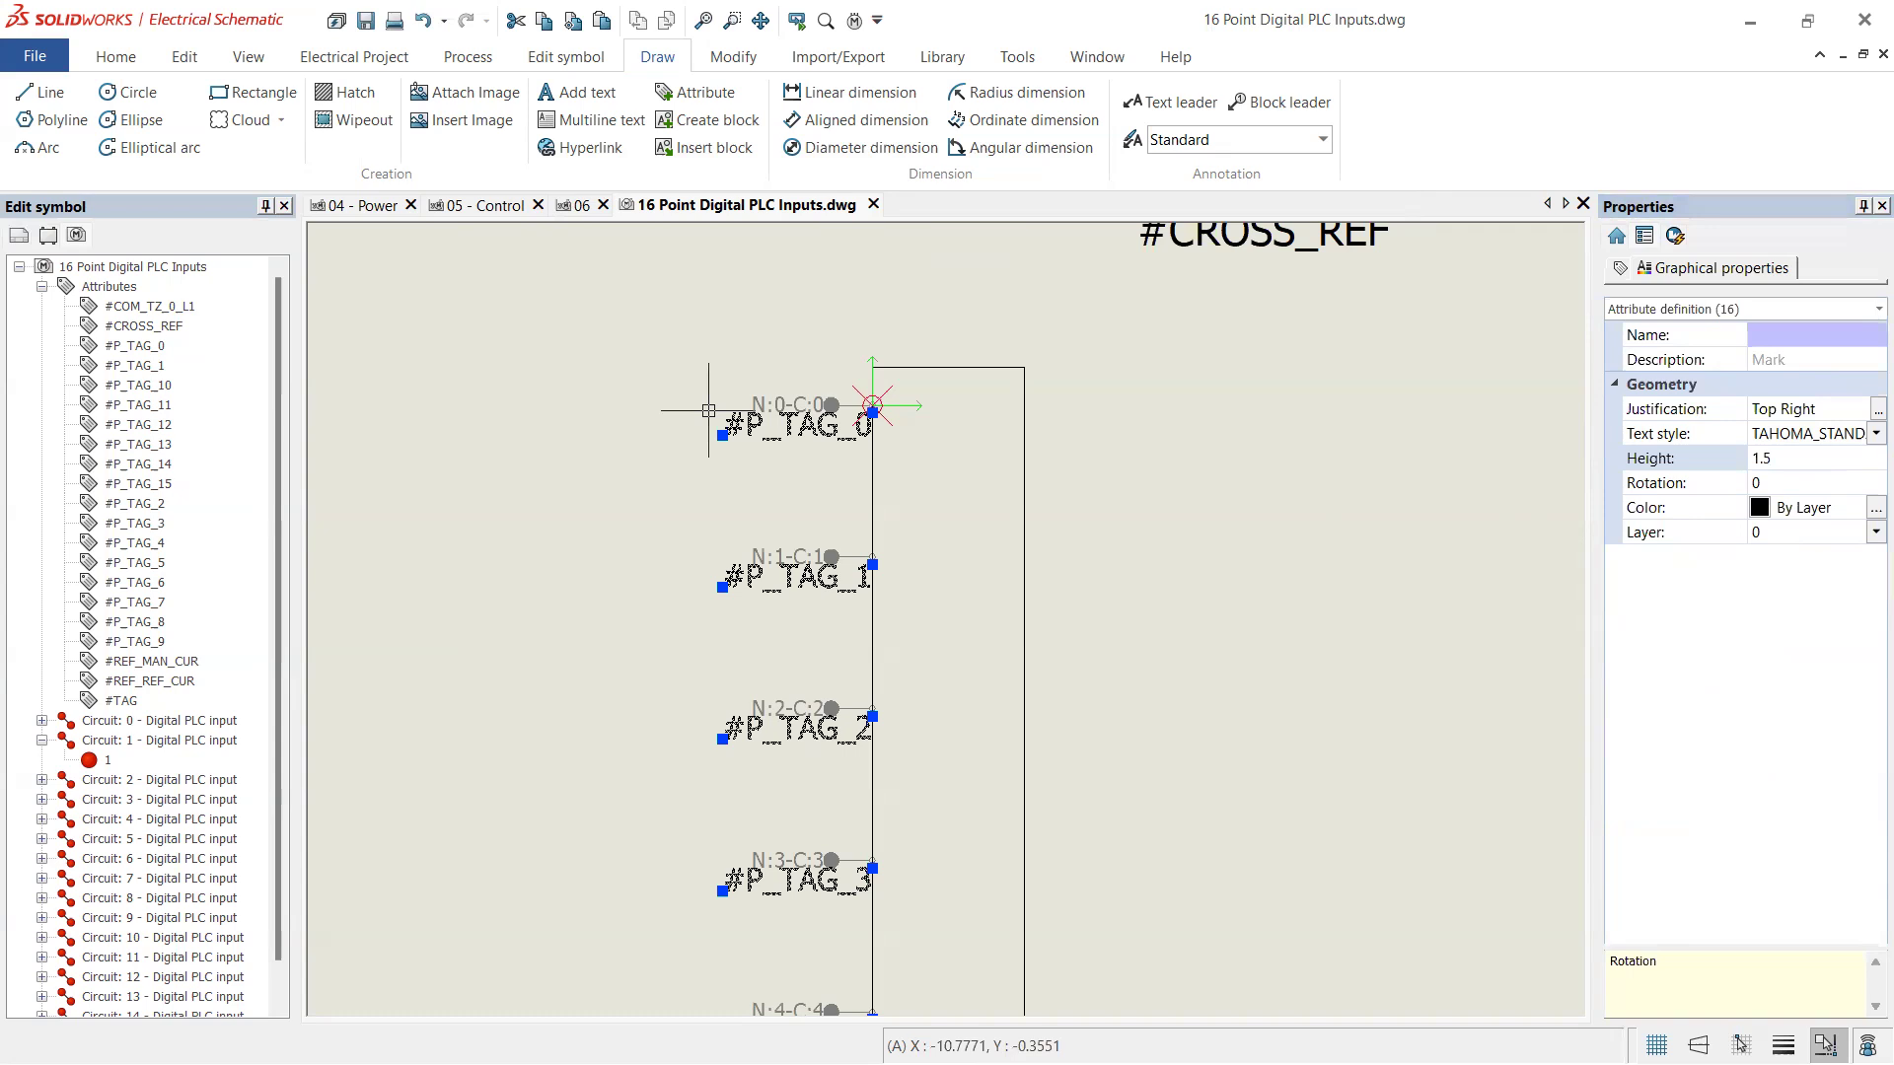
- Try to set the text height of the sixteen selected #P_TAG attributes to 0.75
scroll(742, 403, "up", 2)
scroll(742, 403, "down", 3)
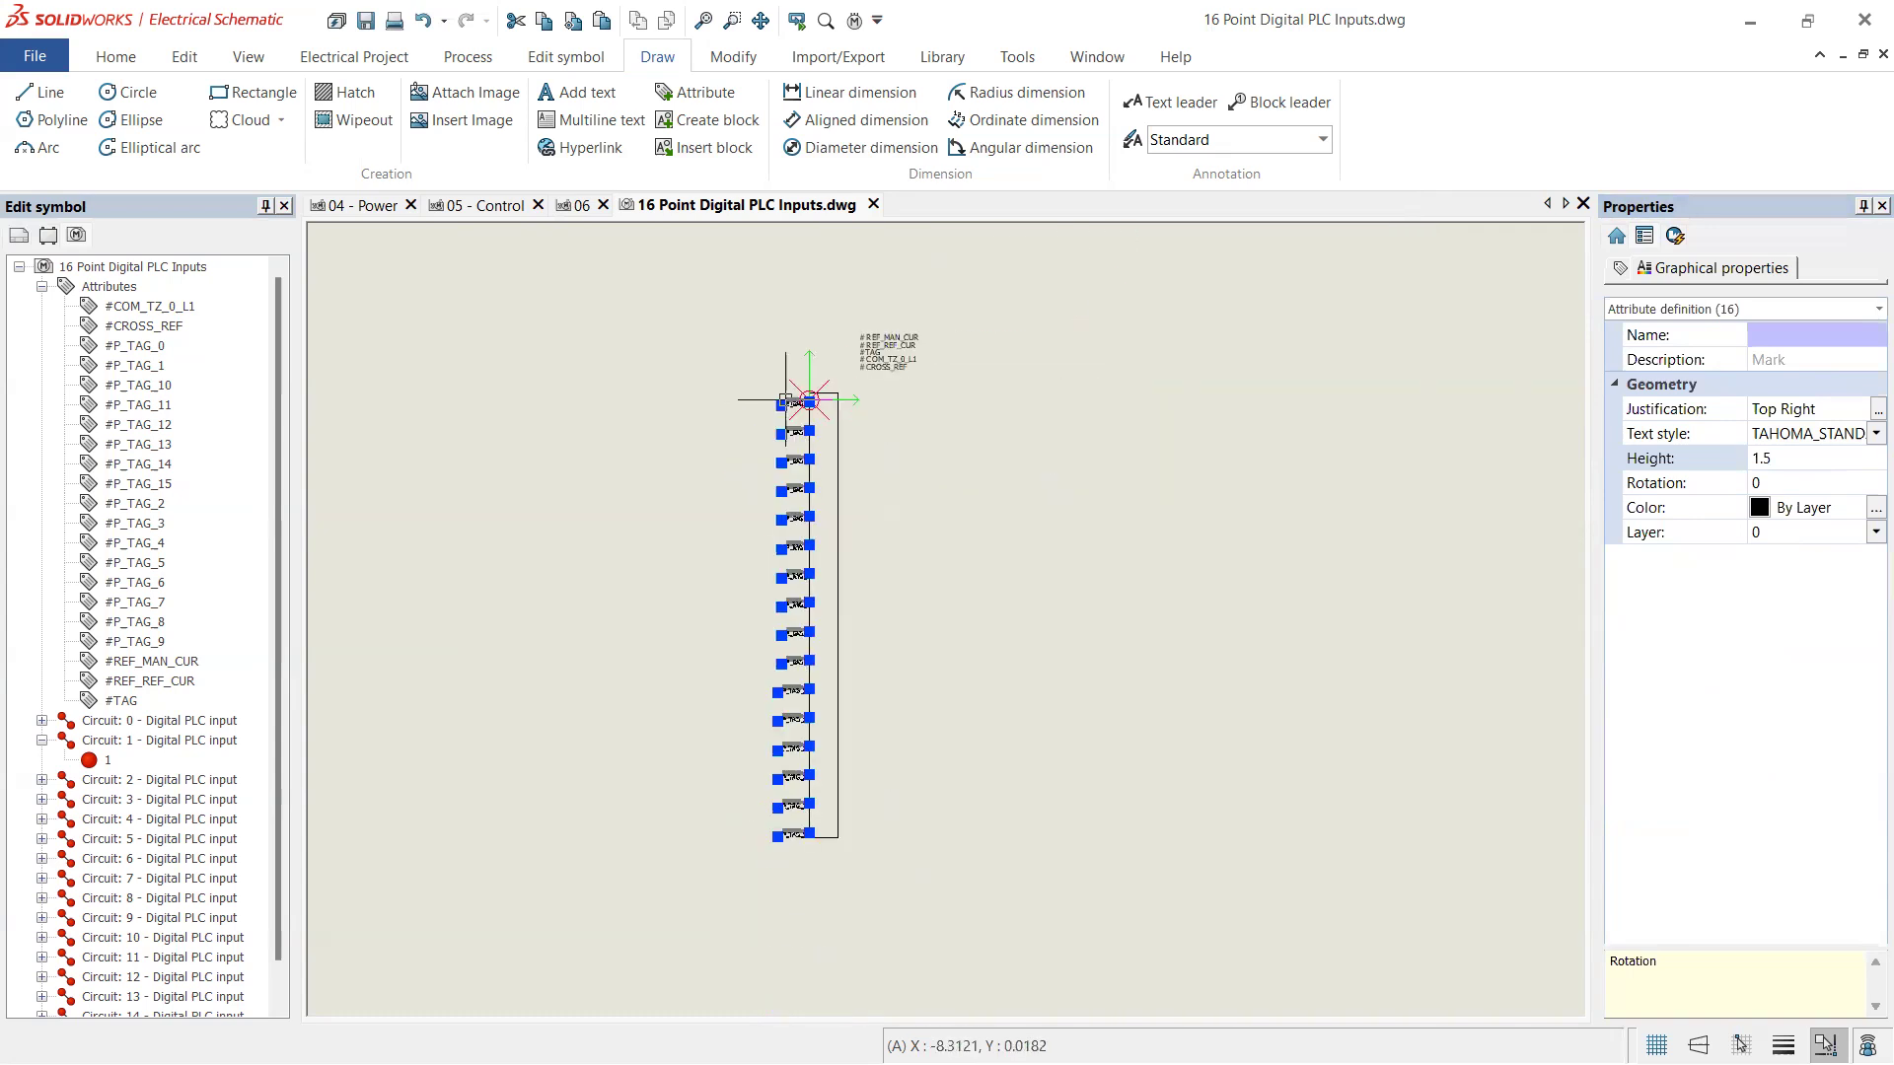
scroll(786, 400, "up", 3)
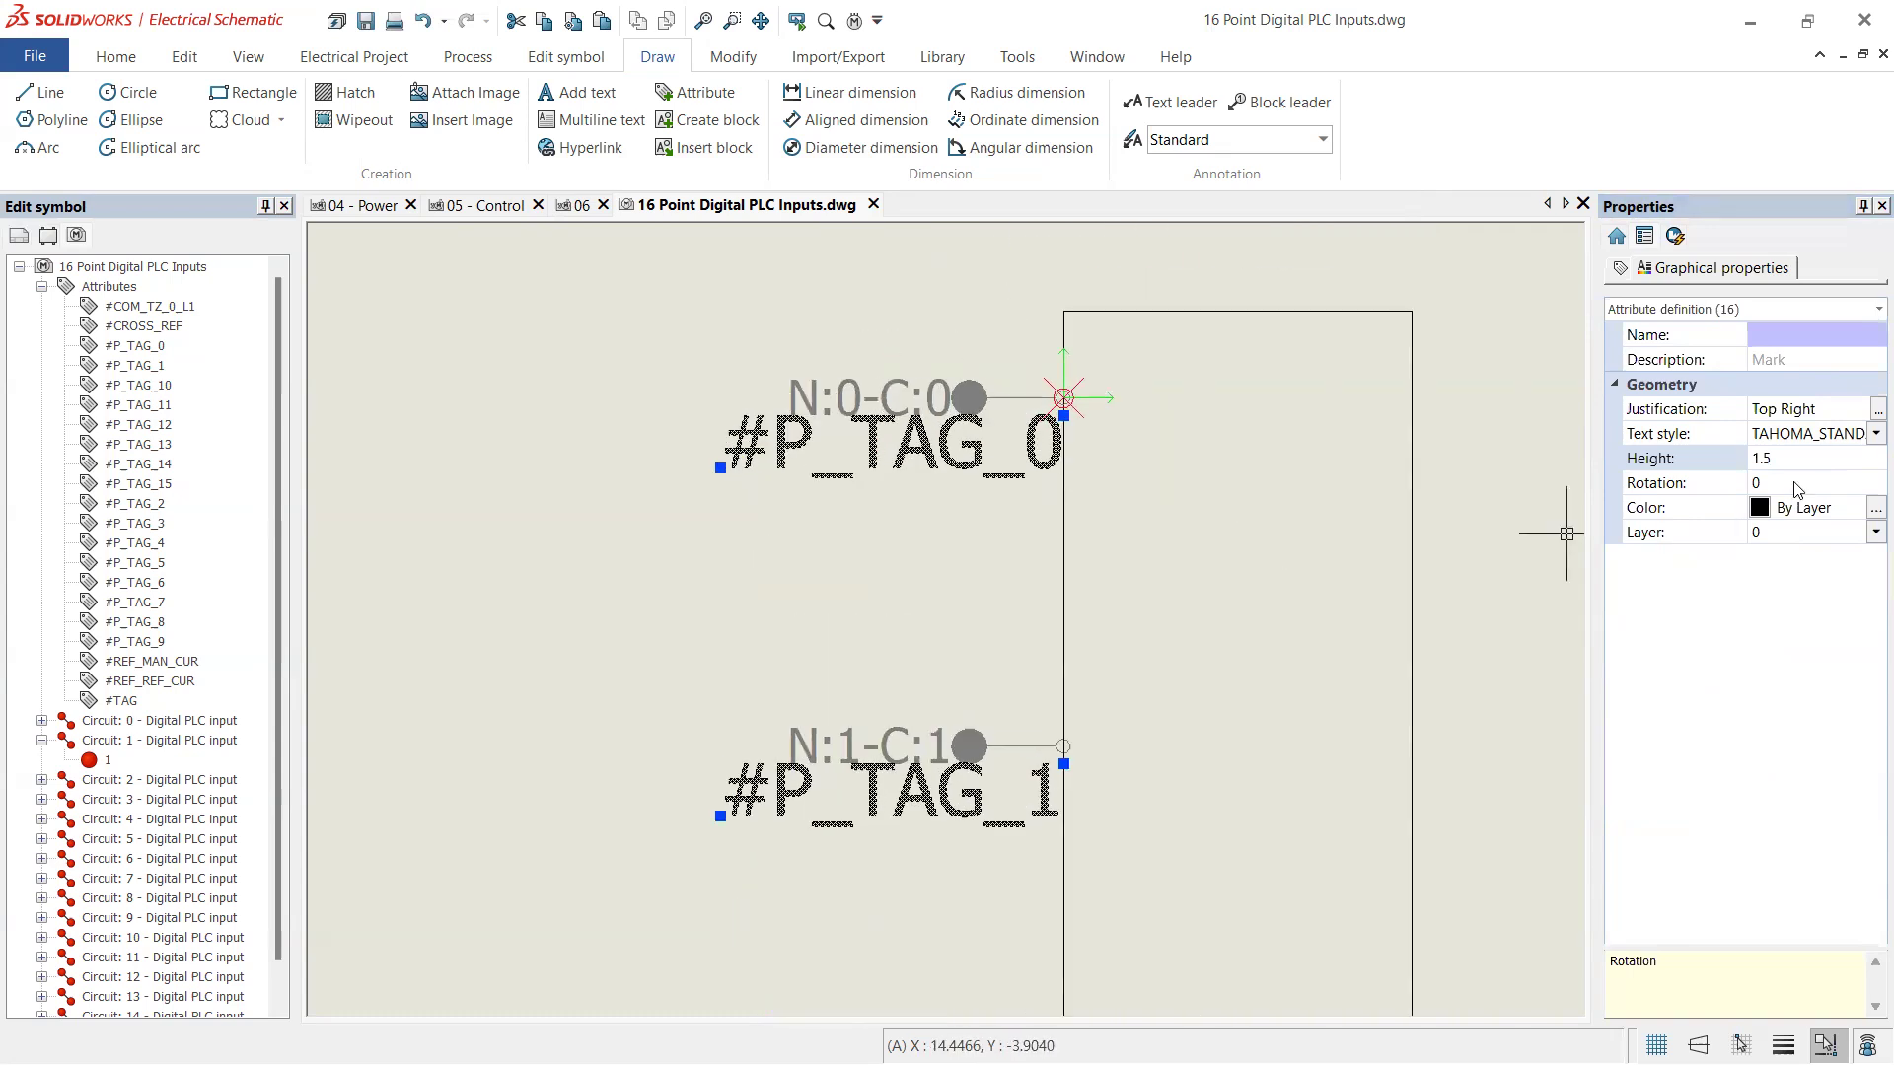
left_click(1811, 463)
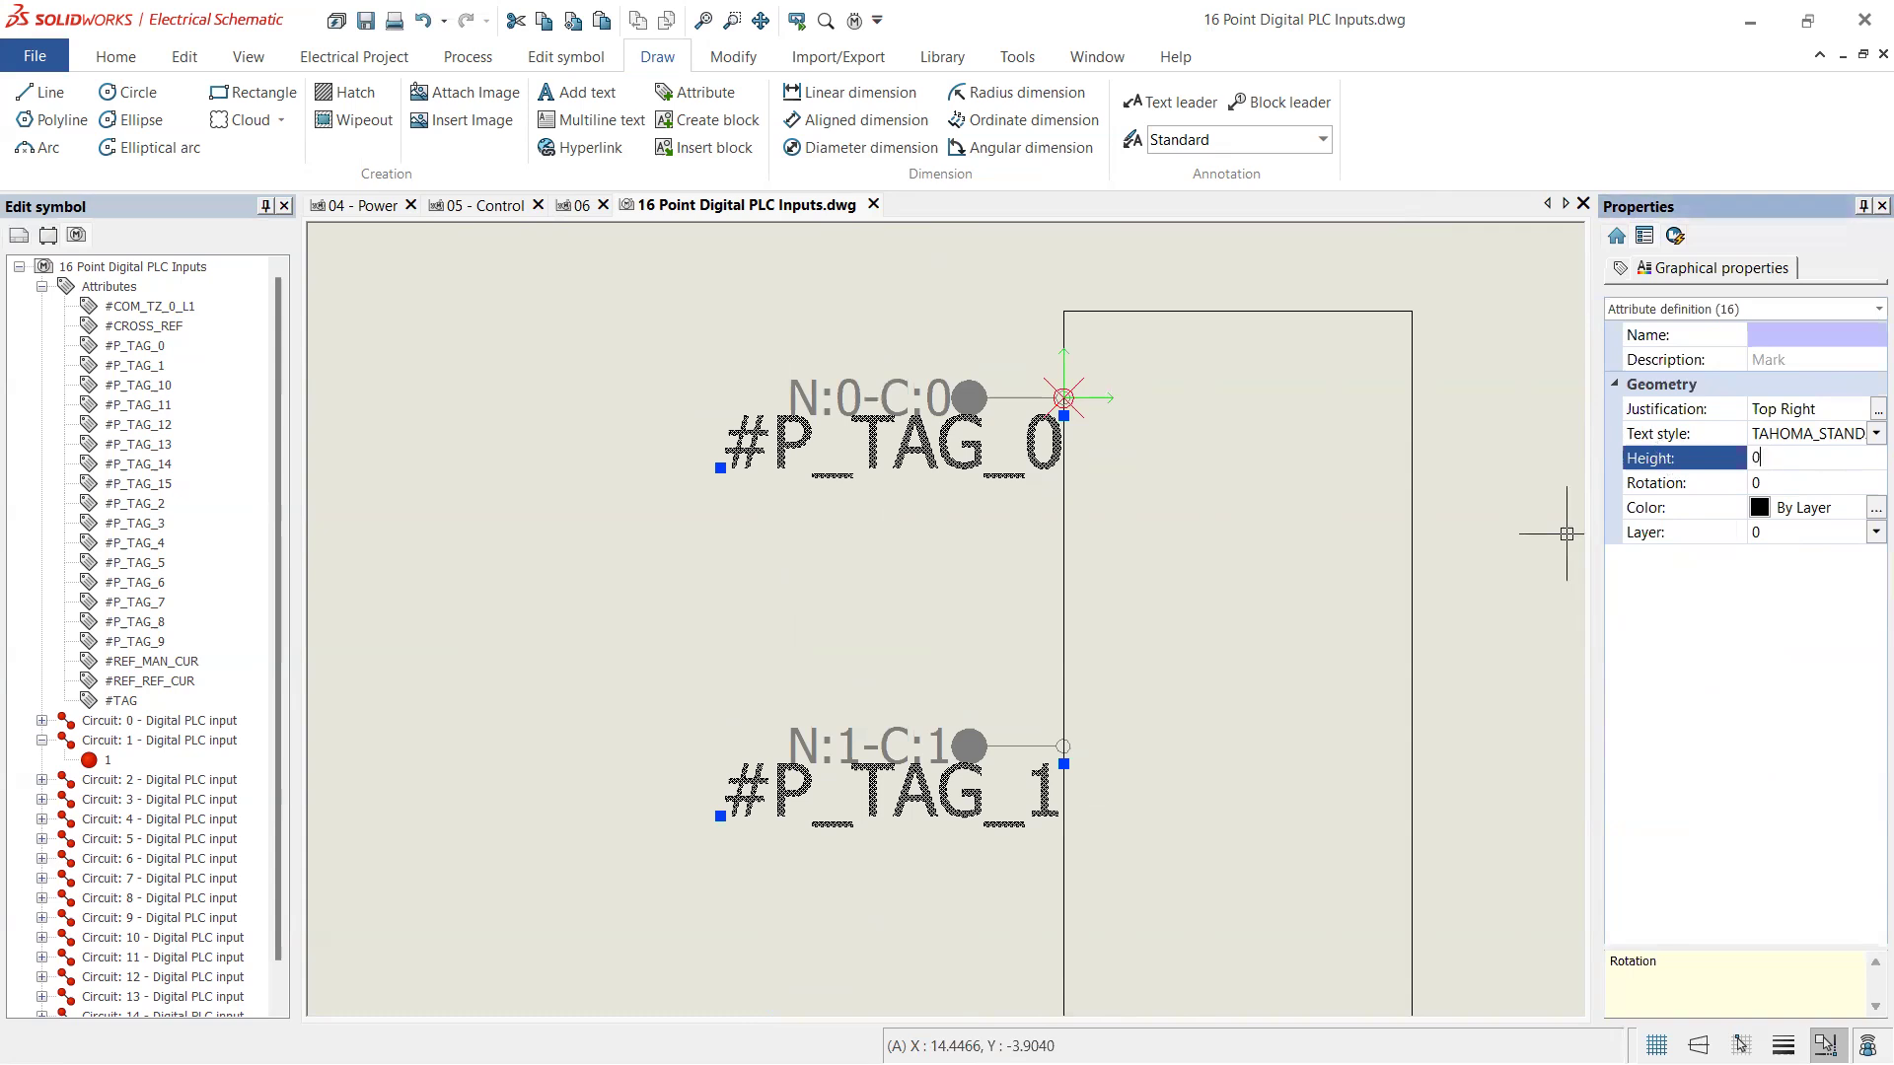
type("5")
key("Return")
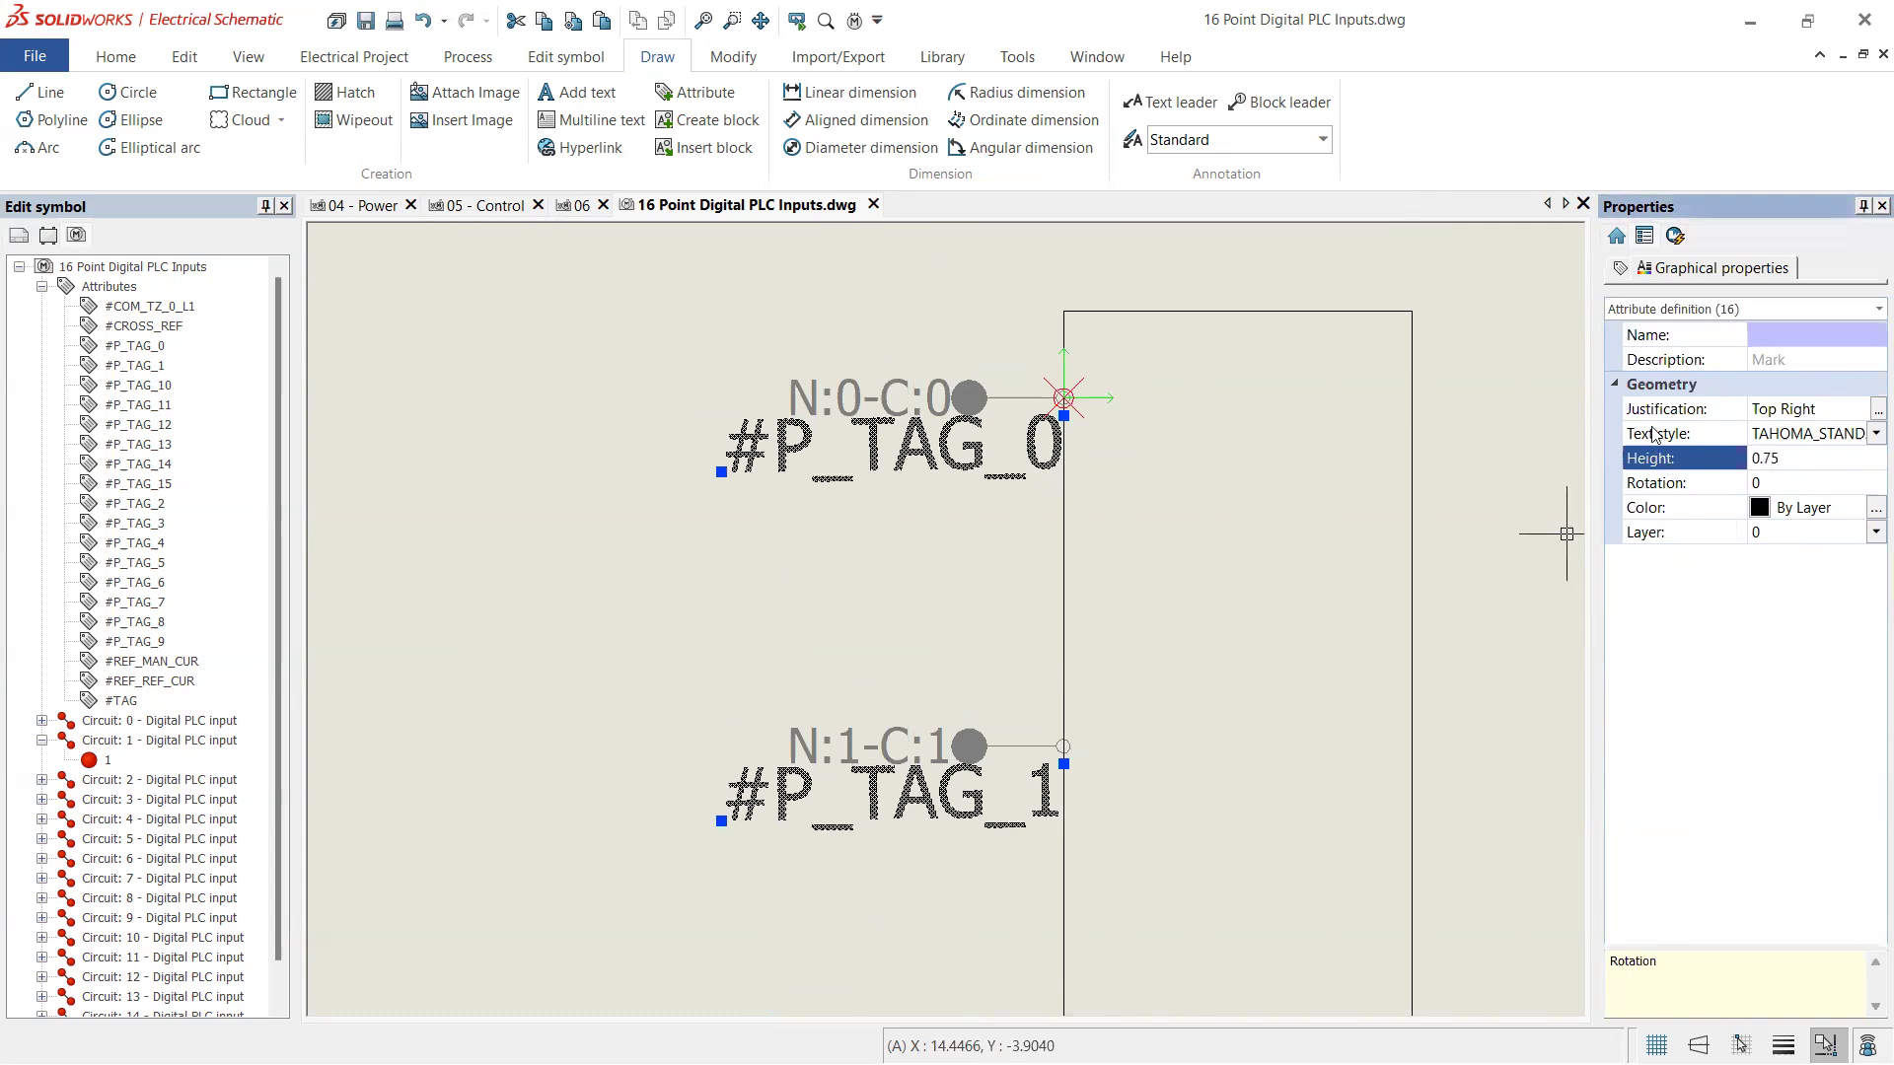
key("Escape")
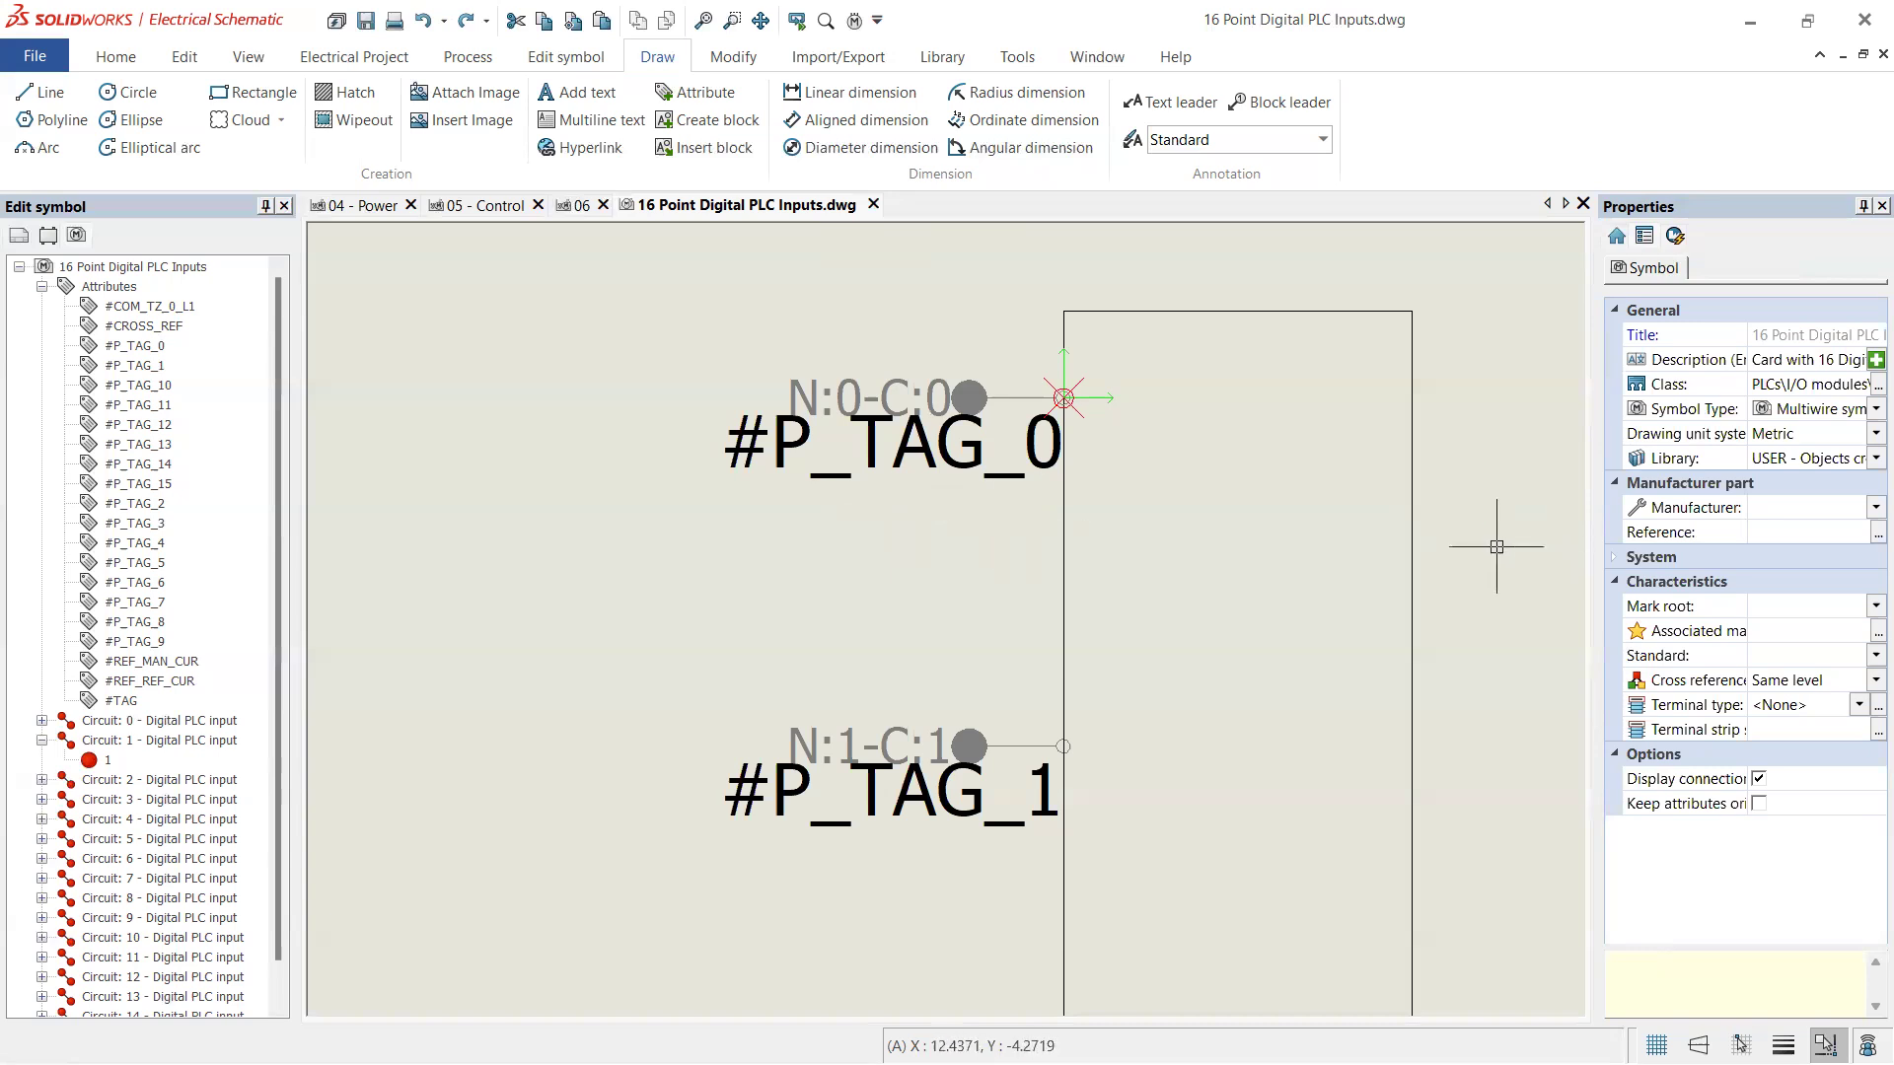
- Select the attributes #P_TAG_10 to #P_TAG_15 again and show their detailed graphical properties
scroll(677, 483, "up", 2)
scroll(680, 476, "down", 8)
scroll(677, 493, "down", 2)
scroll(622, 803, "up", 4)
scroll(689, 752, "up", 3)
scroll(720, 739, "down", 5)
scroll(666, 410, "up", 1)
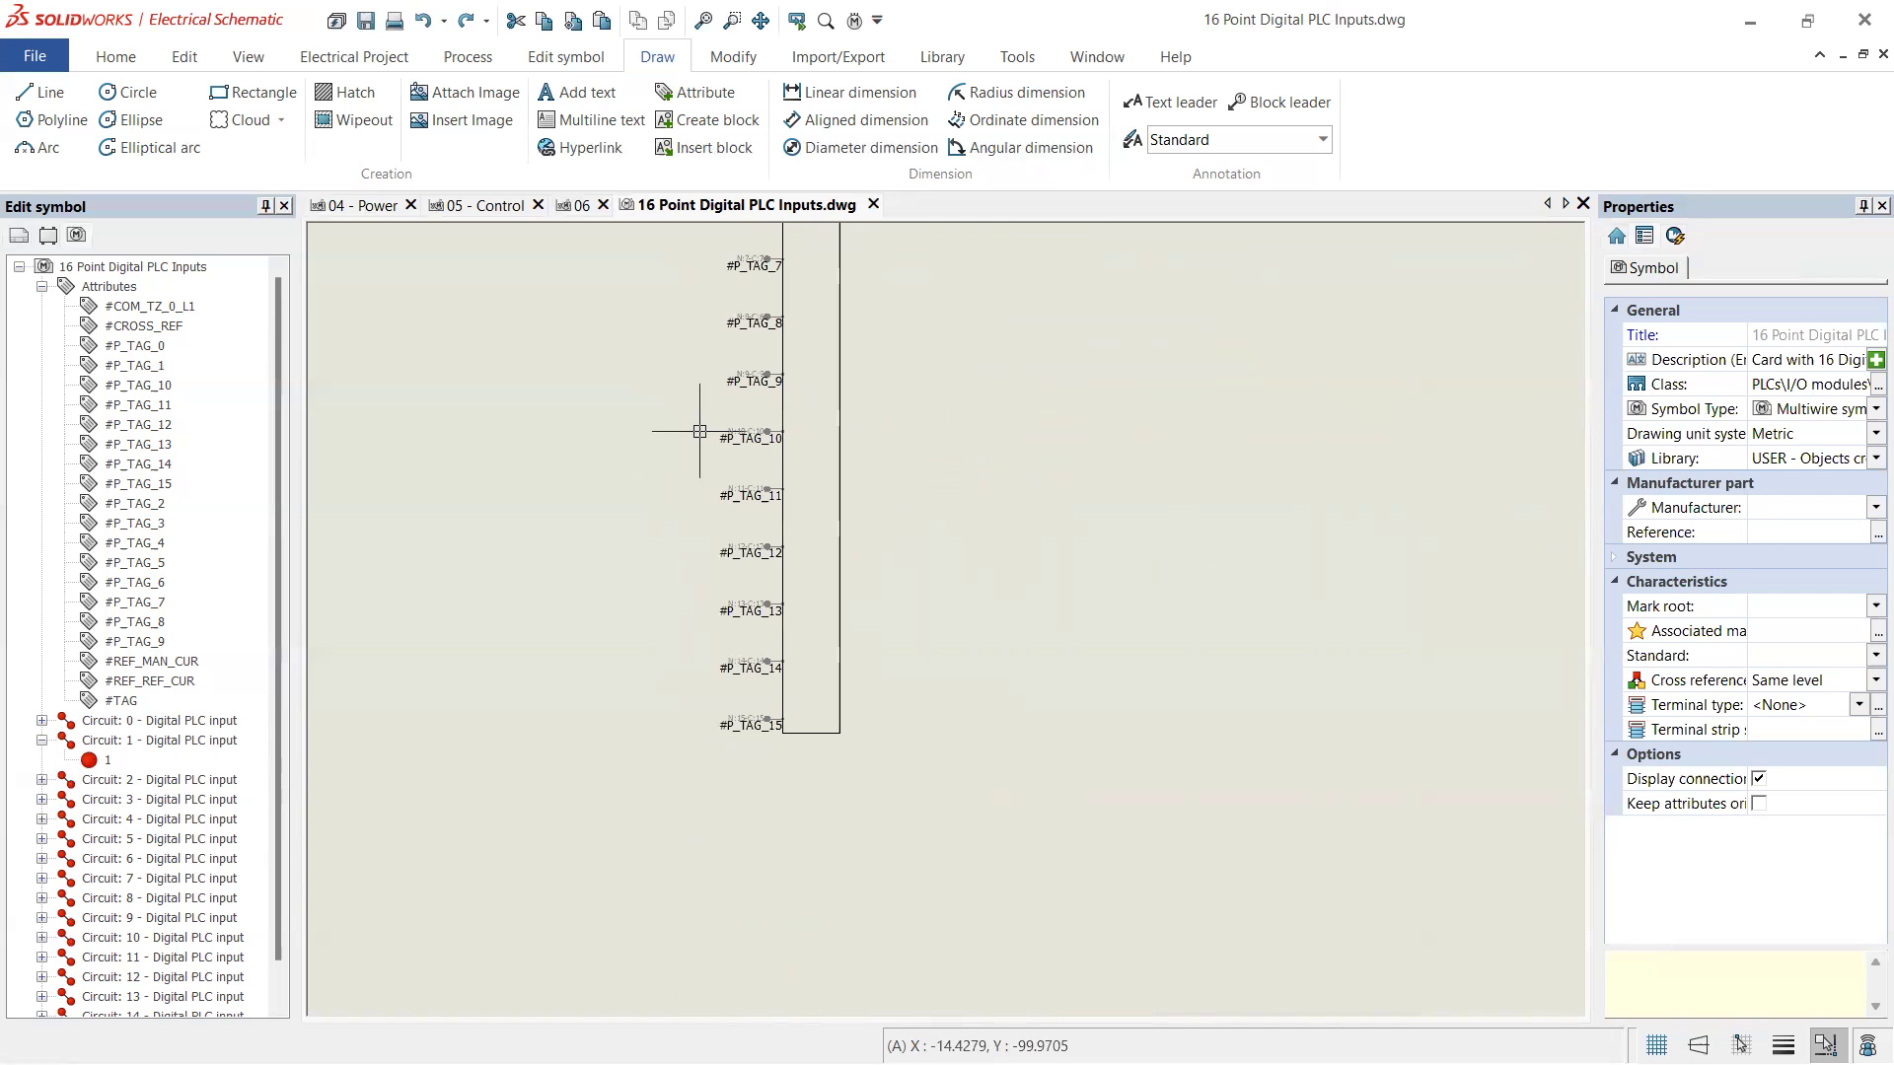
left_click_drag(725, 780, 637, 409)
scroll(726, 457, "up", 3)
scroll(749, 494, "down", 2)
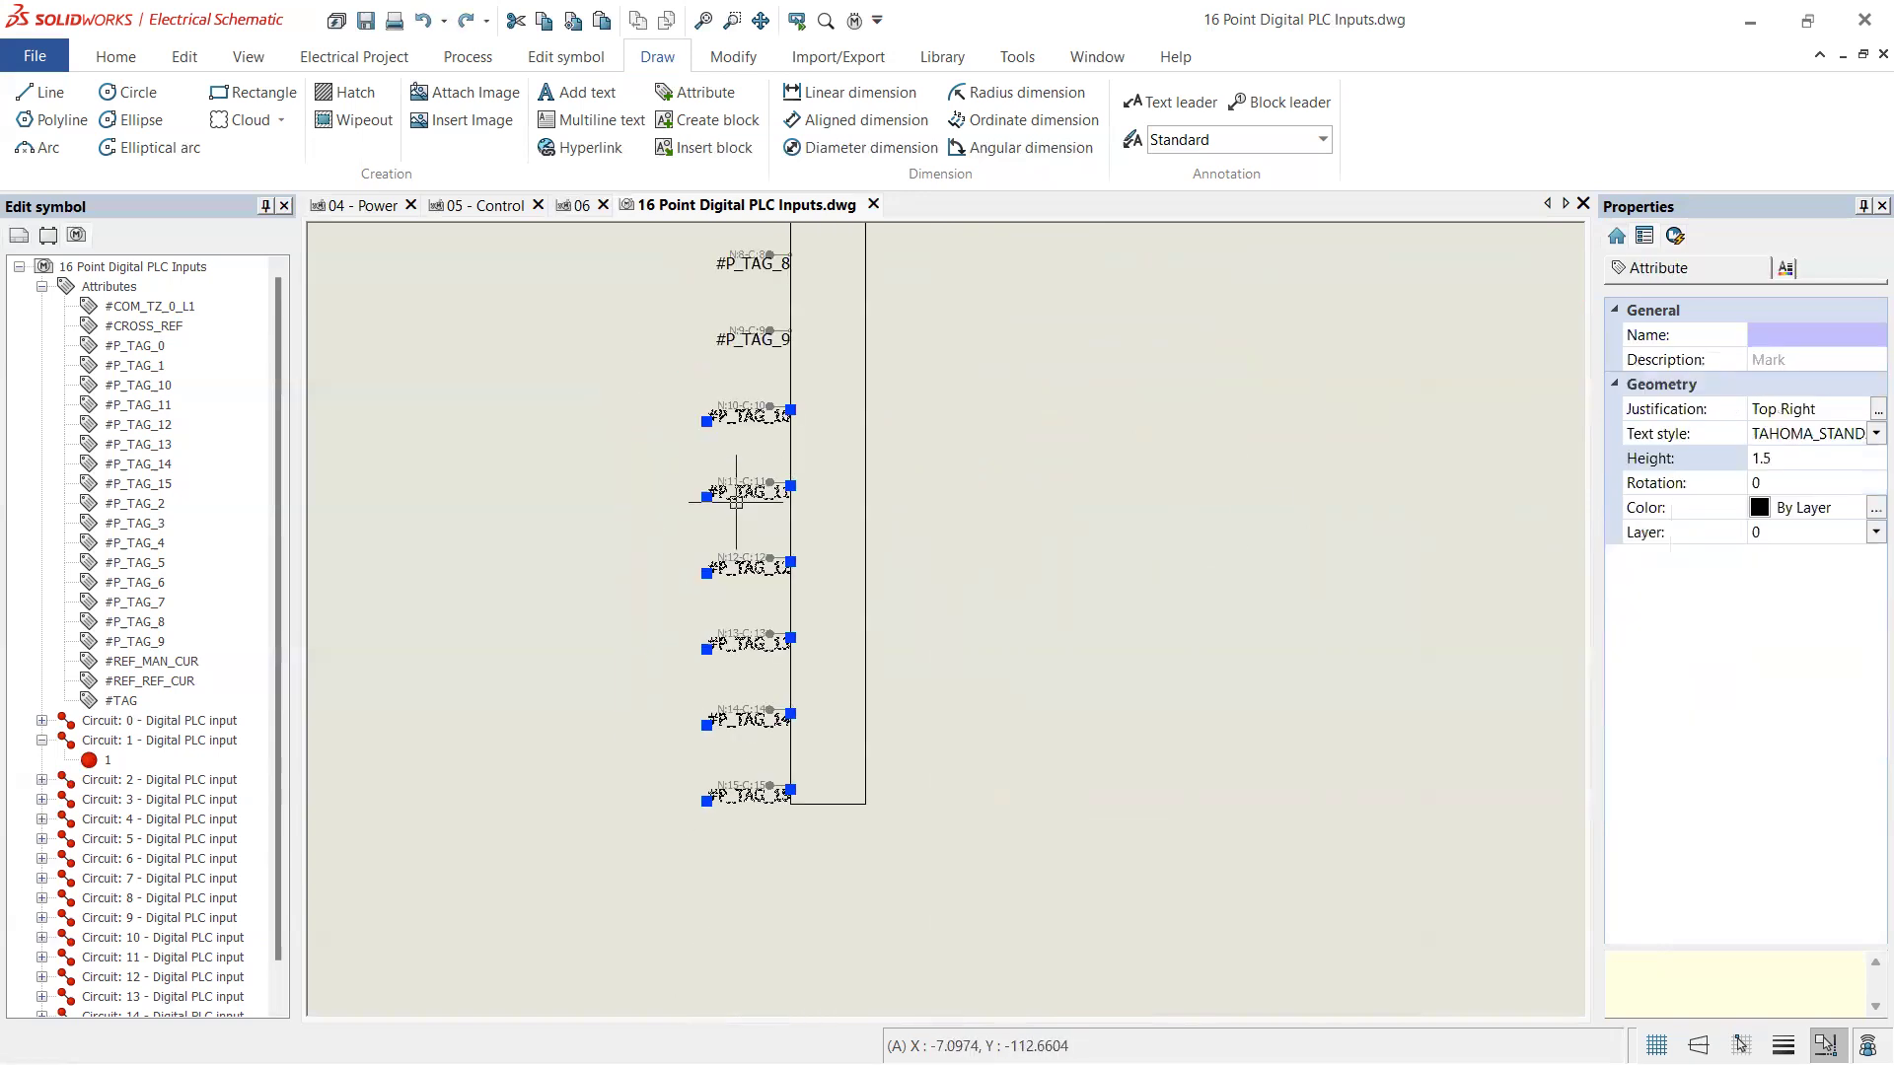
left_click(1787, 268)
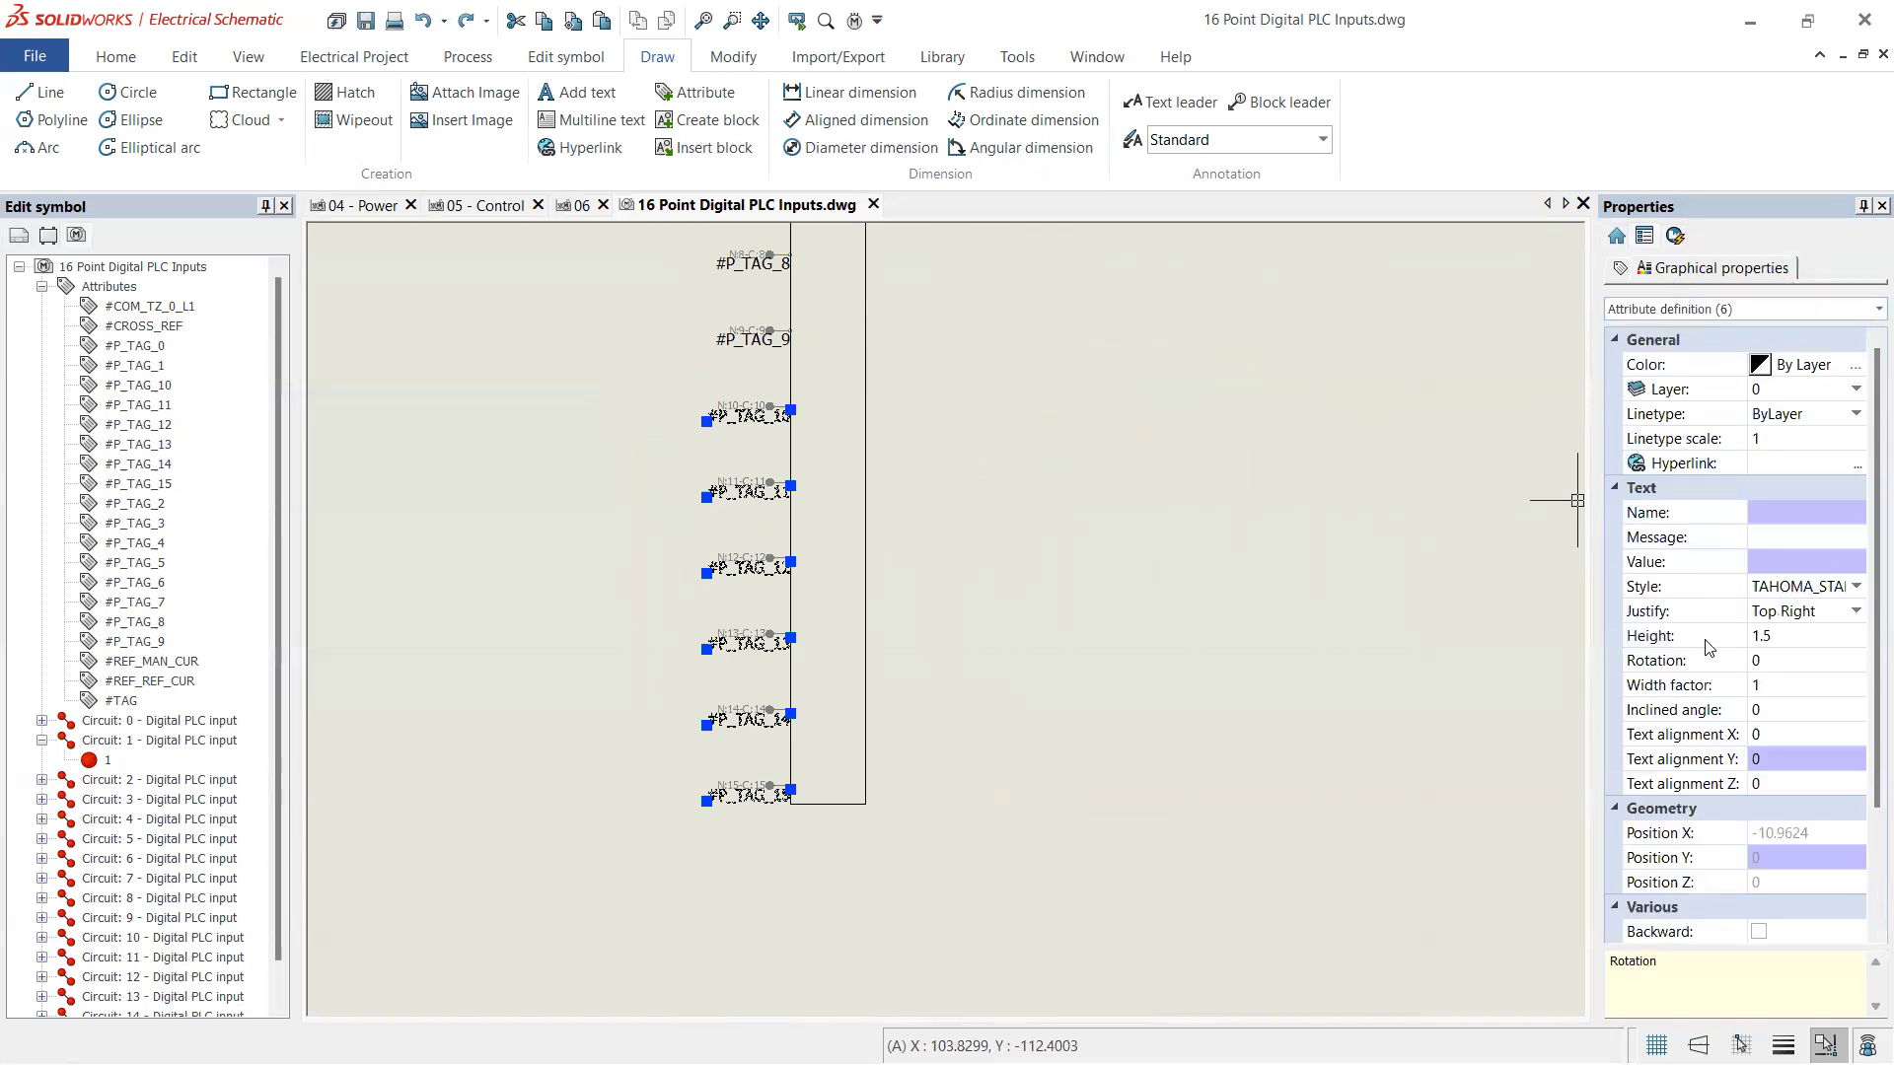
scroll(597, 547, "down", 3)
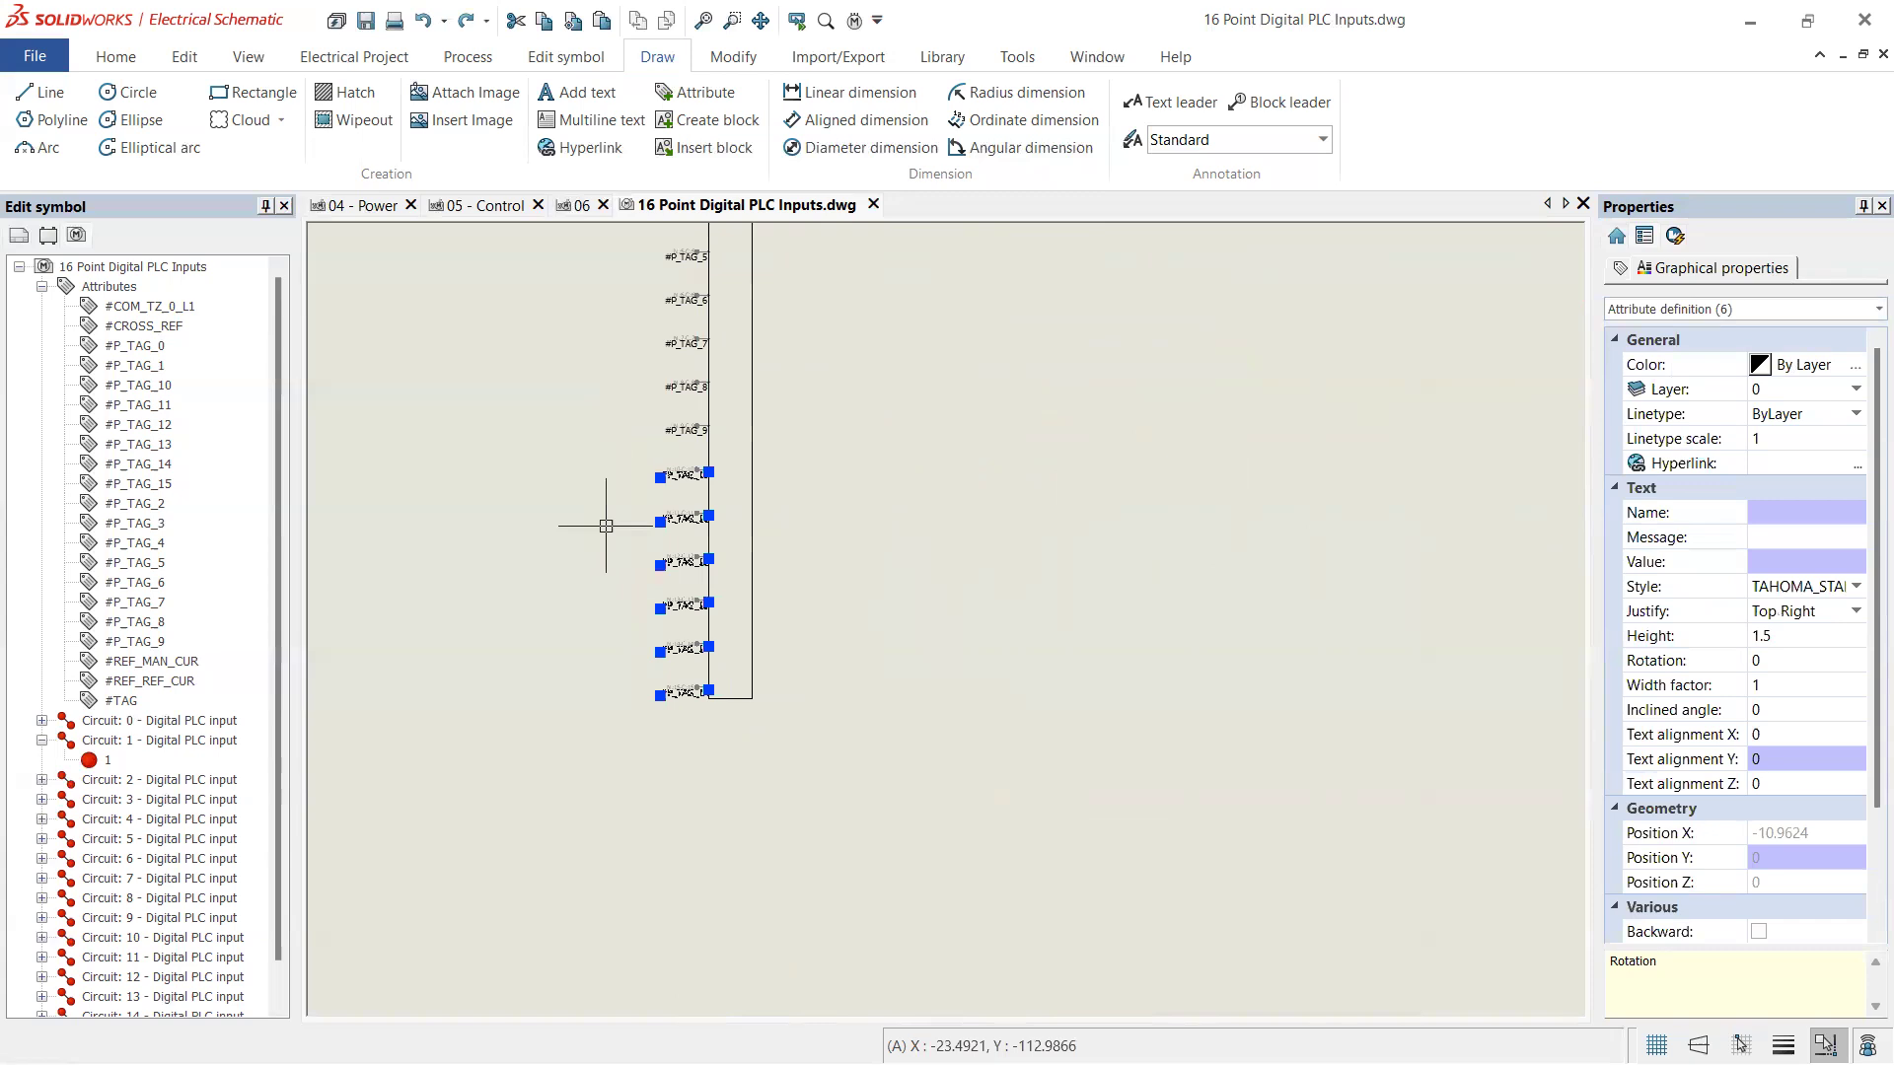
- Extend the selection from #P_TAG_10 to #P_TAG_15 to all sixteen circuit mark attributes, adding #P_TAG_0 to #P_TAG_9
scroll(639, 321, "up", 3)
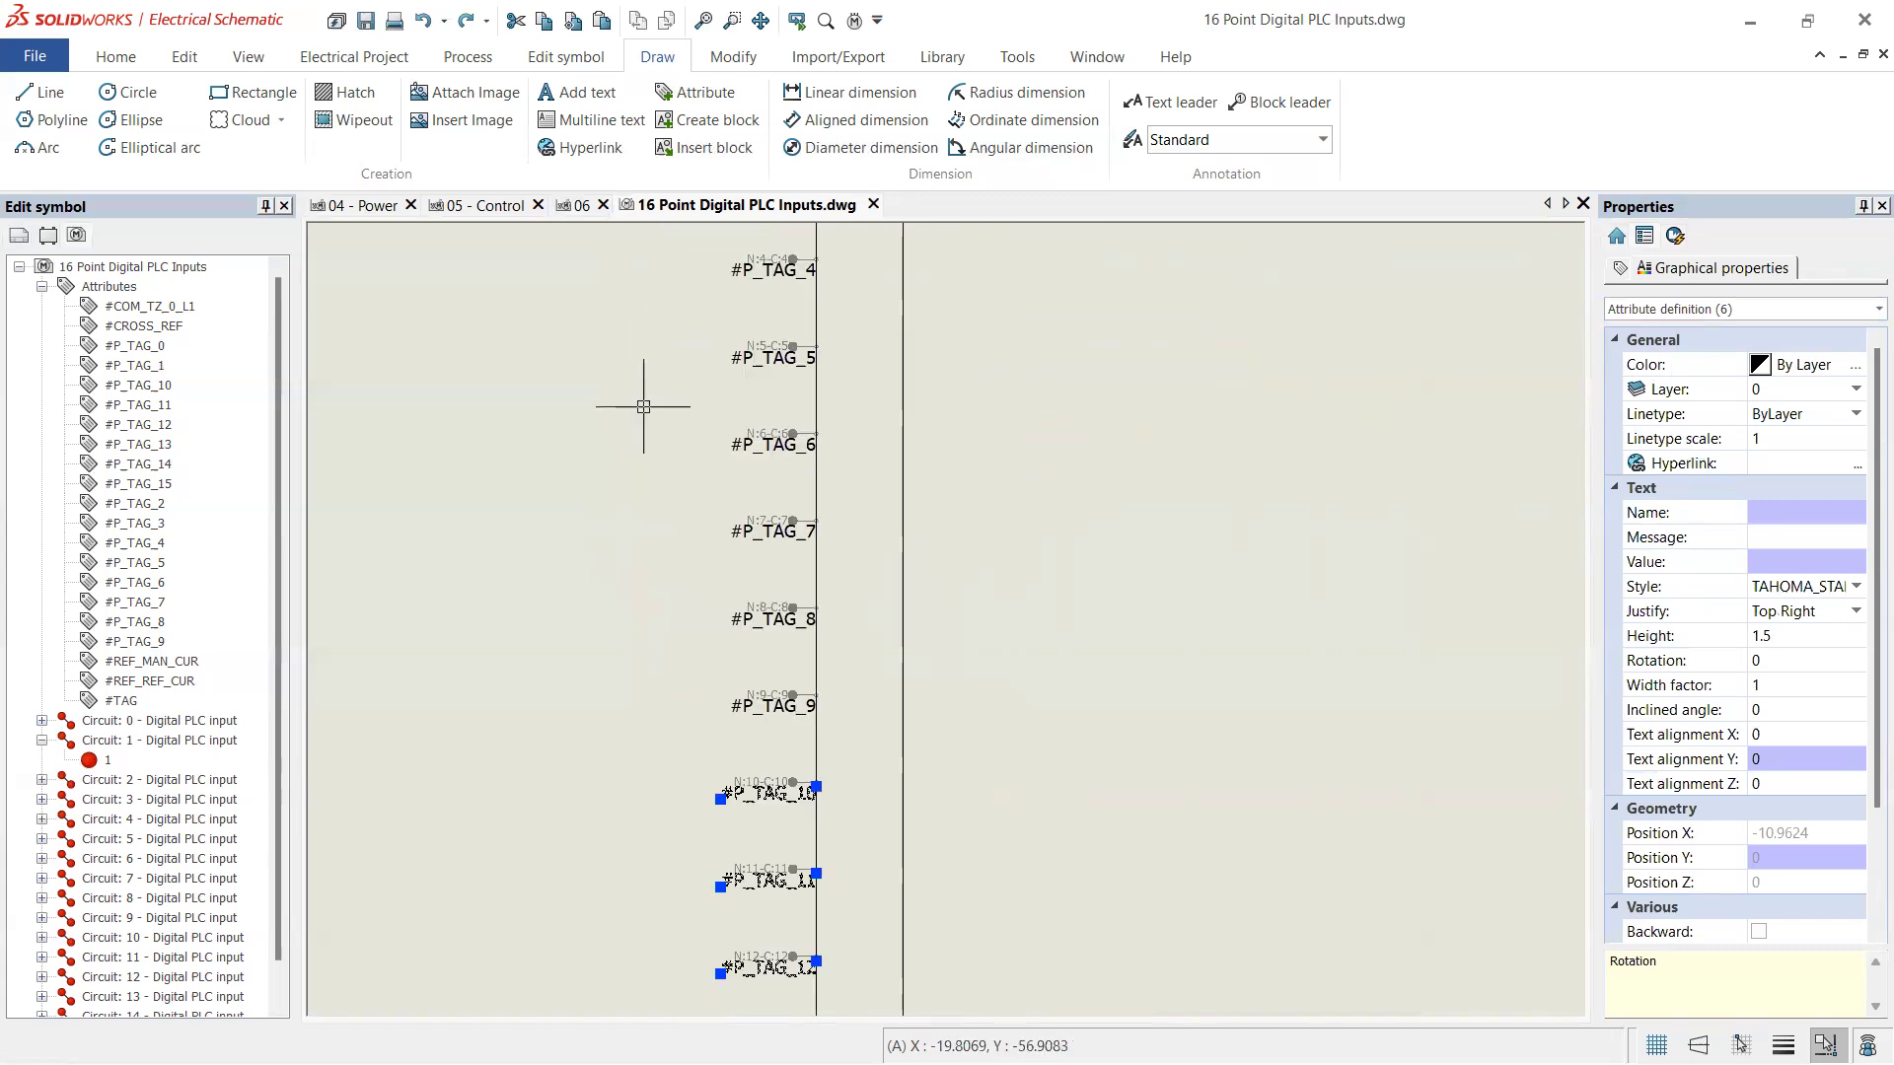
mouse_move(740, 748)
left_mouse_down()
mouse_move(684, 639)
mouse_move(634, 262)
left_mouse_up()
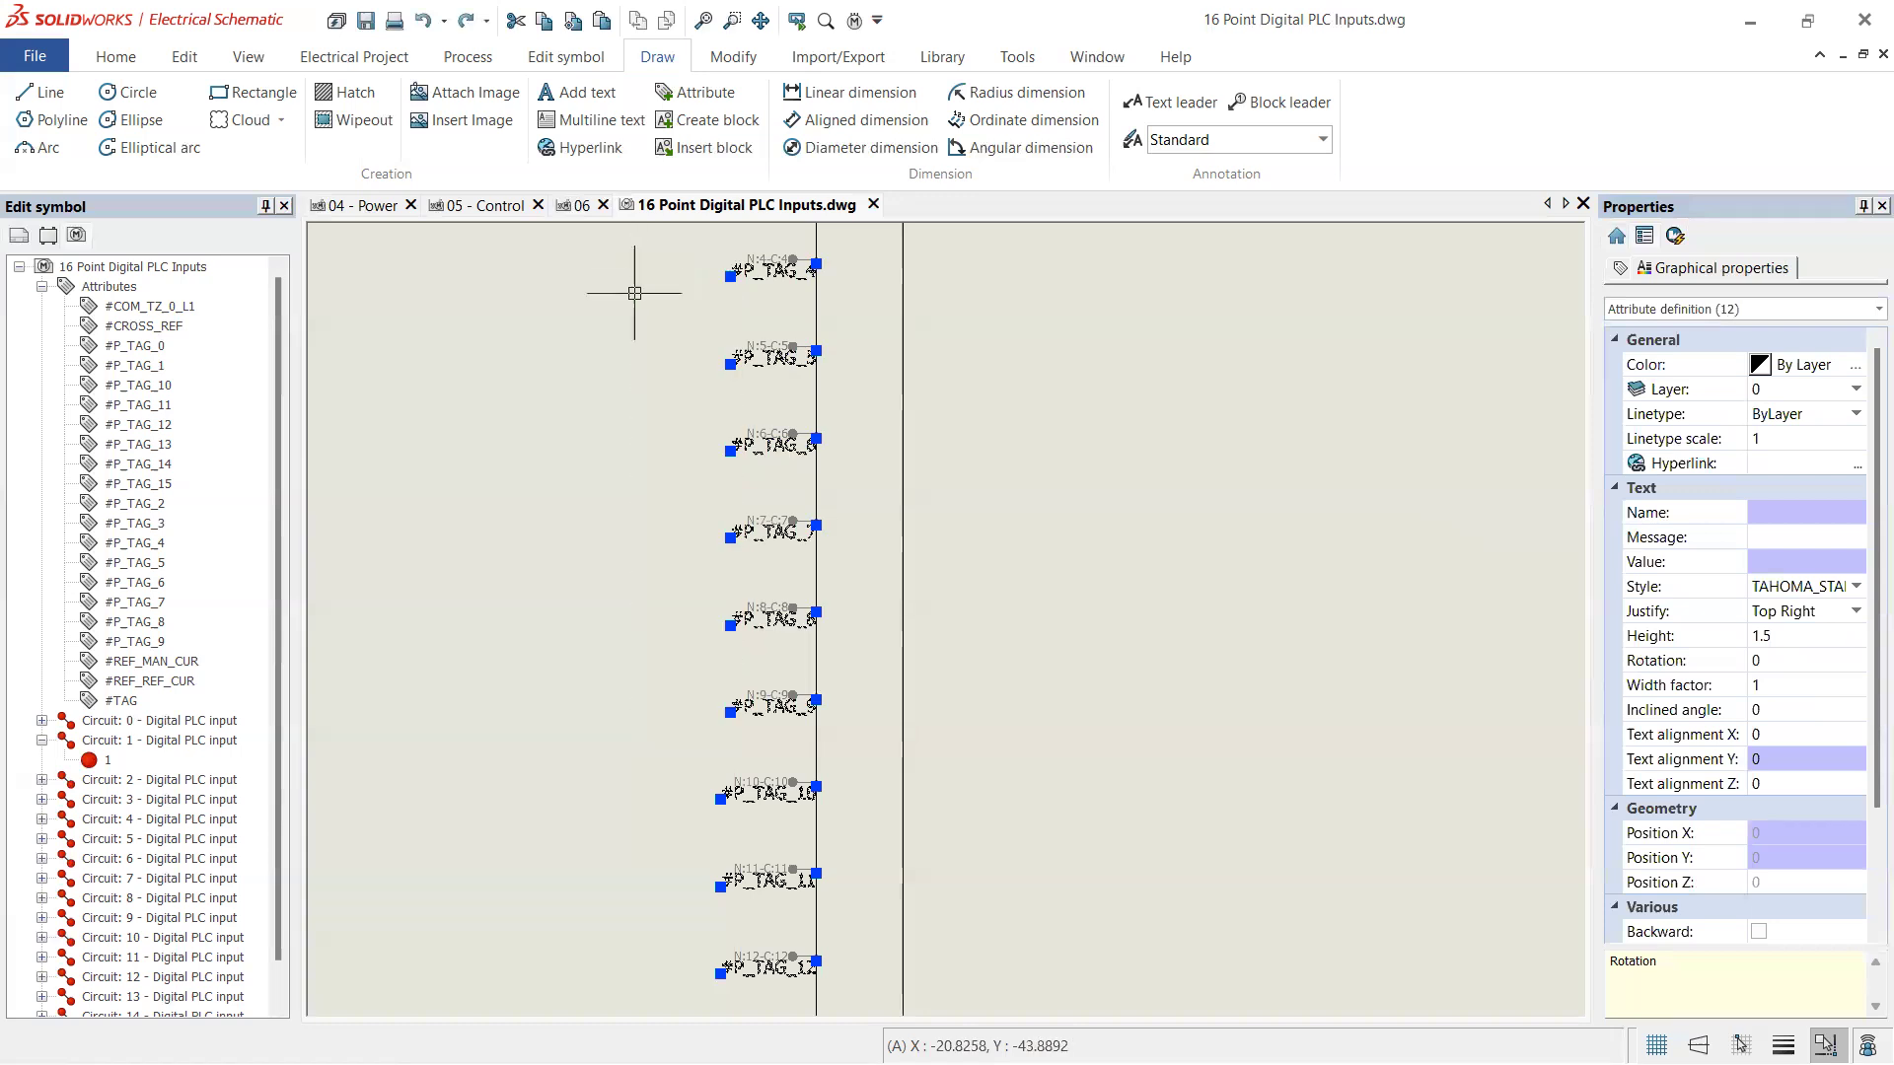
scroll(659, 536, "down", 1)
scroll(659, 536, "down", 1)
scroll(736, 301, "up", 9)
scroll(846, 562, "down", 11)
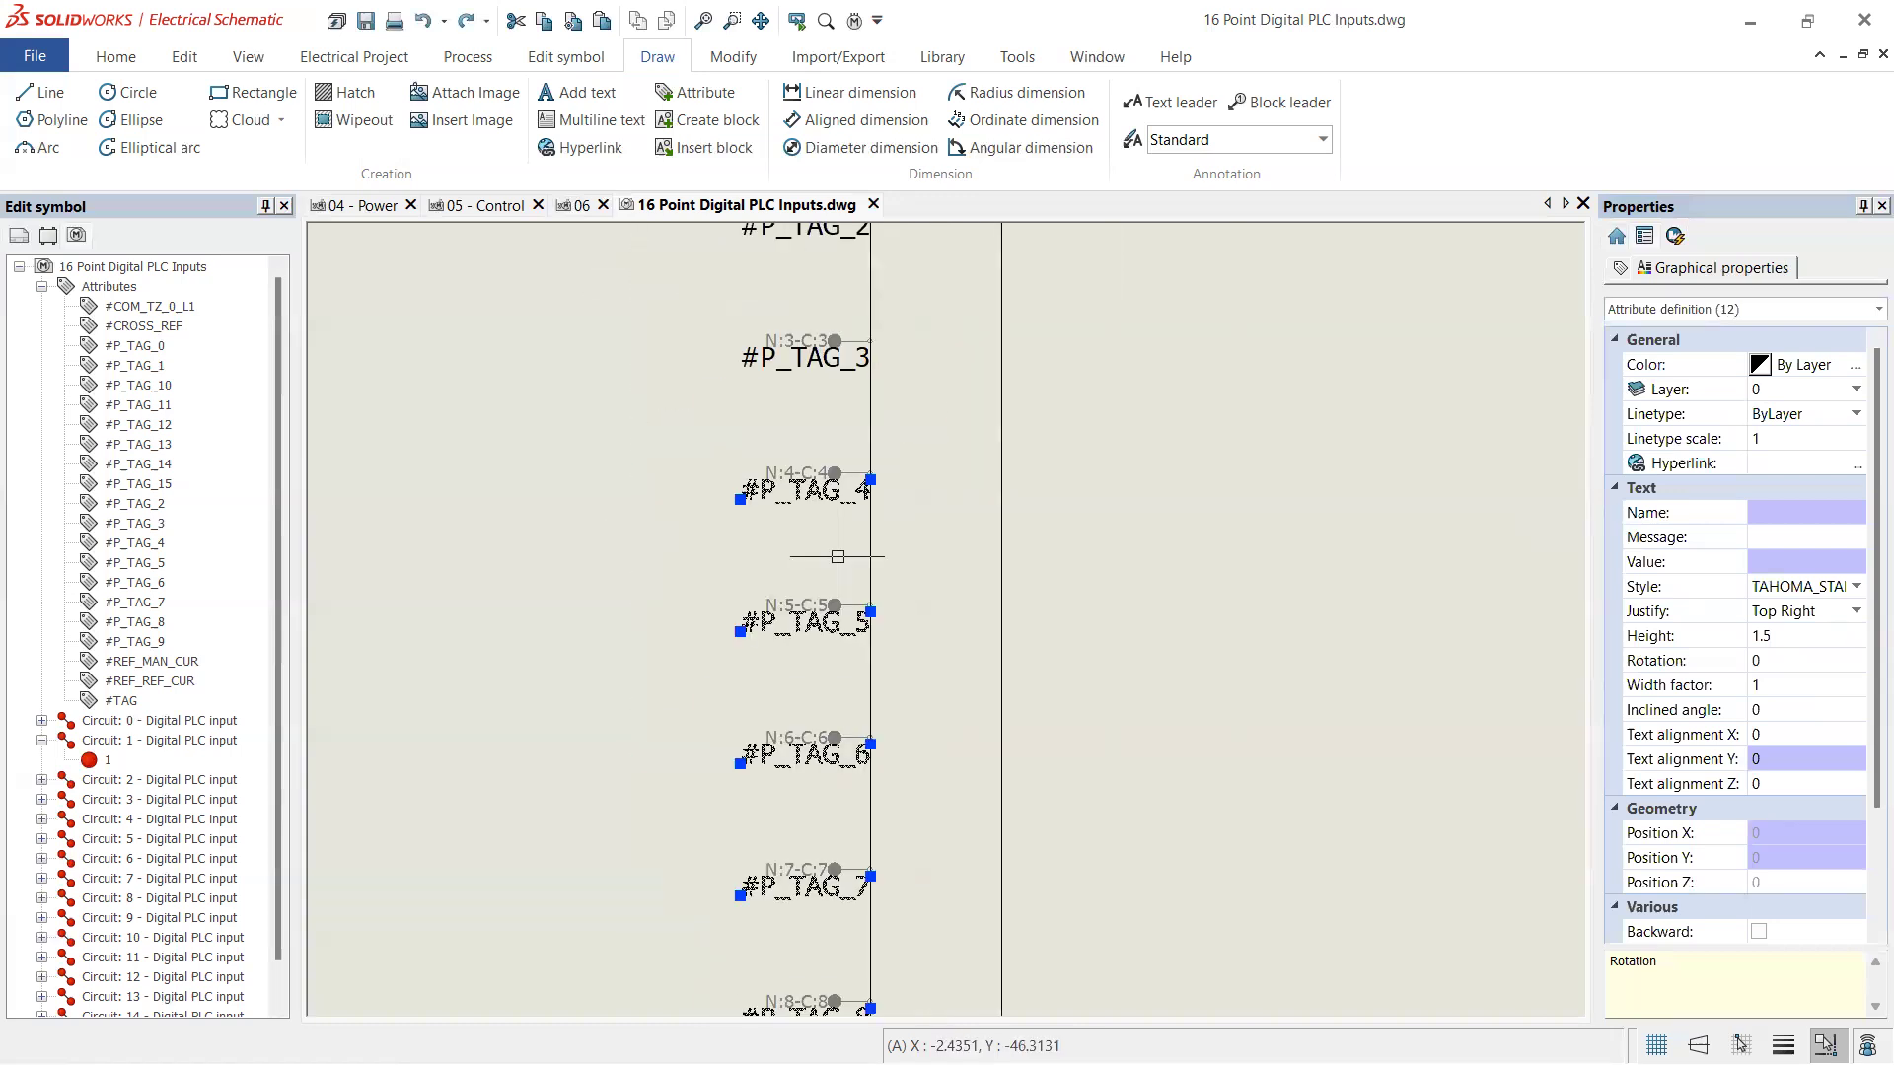
scroll(819, 360, "up", 4)
left_click_drag(860, 782, 760, 263)
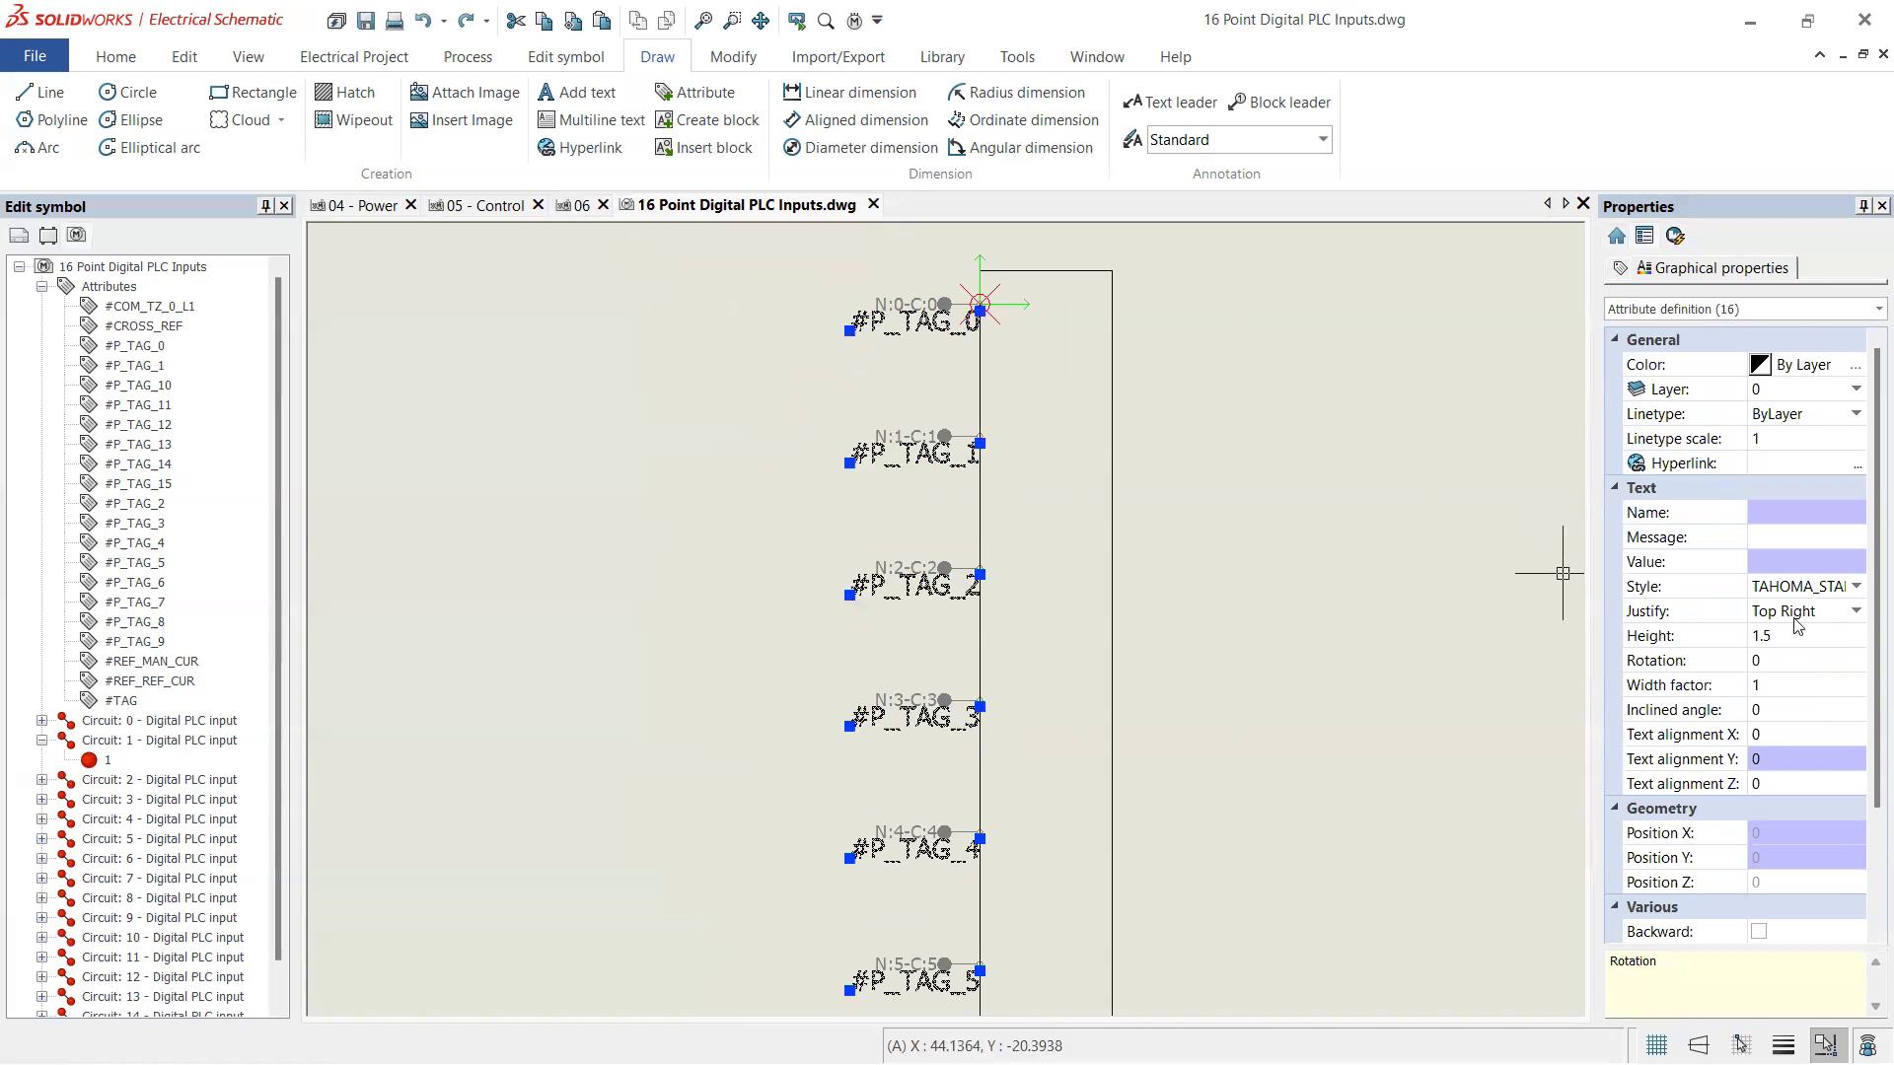
- Try changing the justification of the sixteen selected mark attributes to Middle Left
left_click(1855, 612)
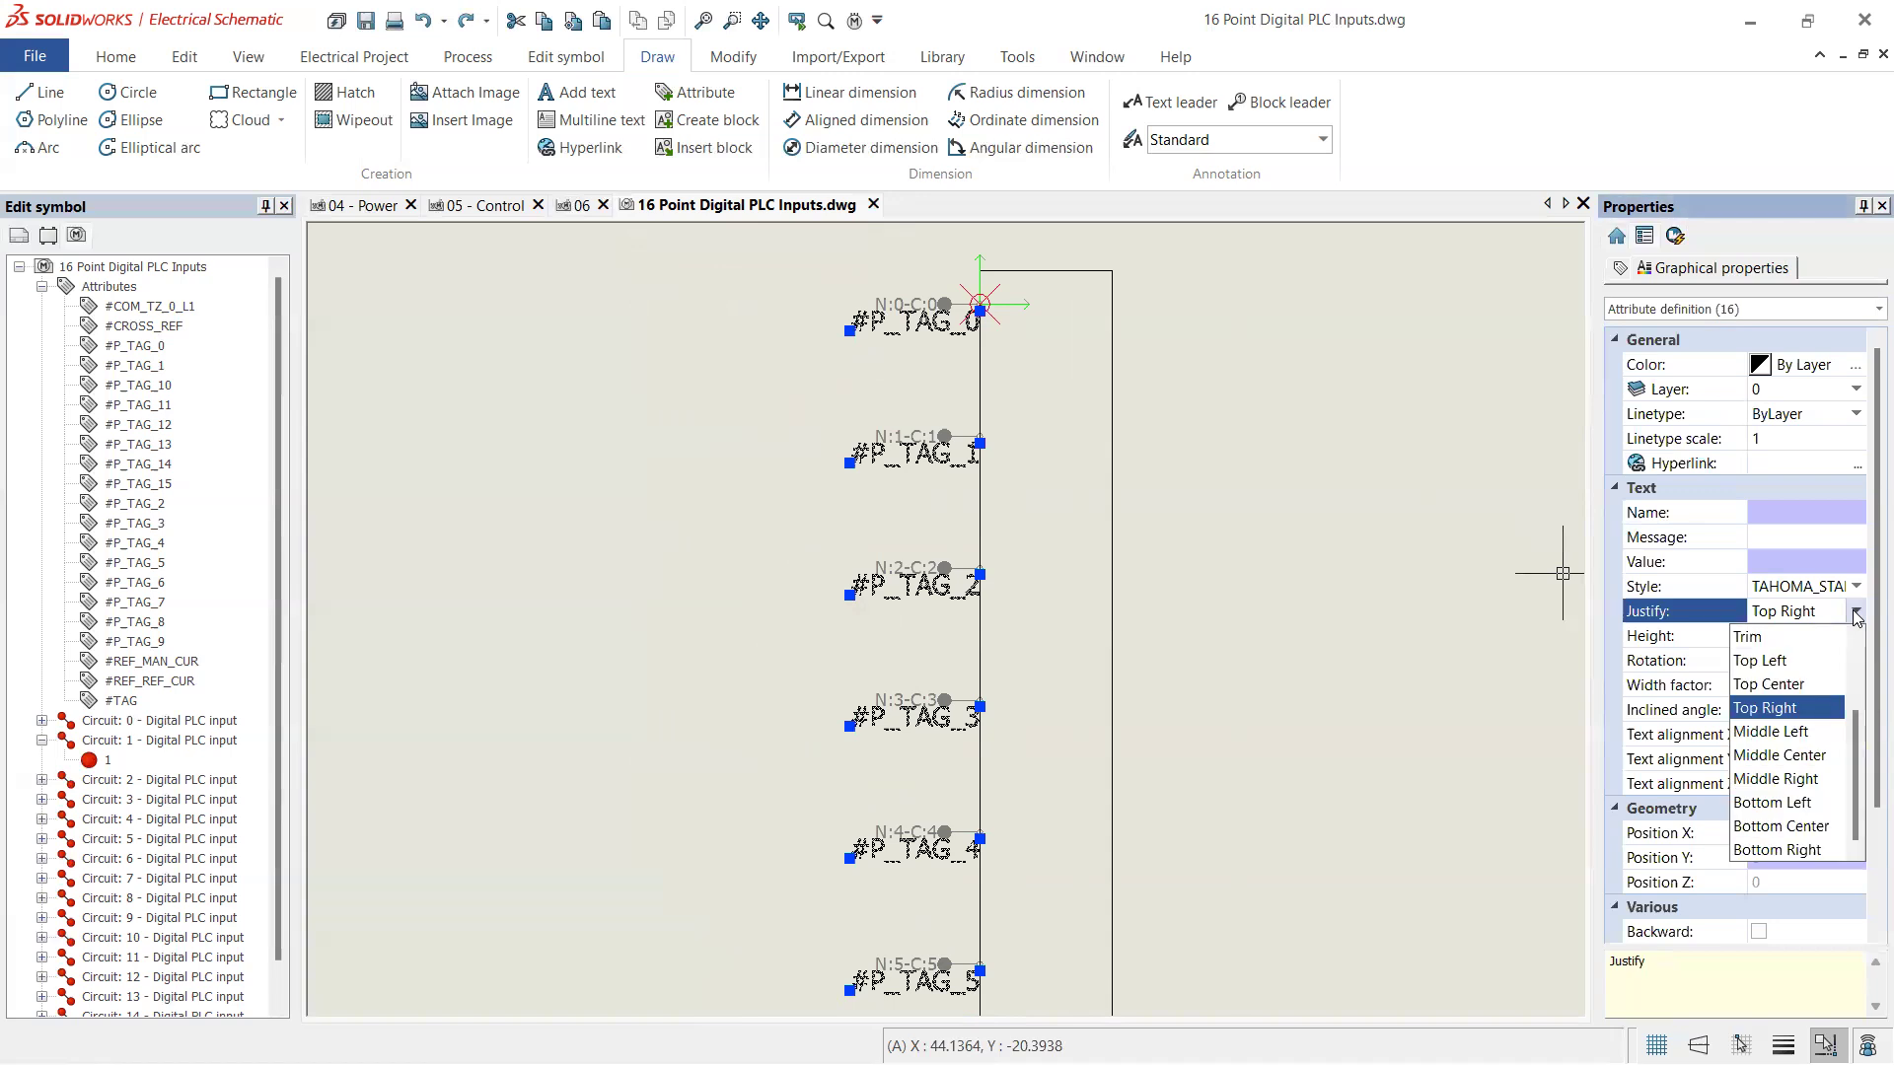
left_click(1803, 740)
scroll(912, 301, "up", 3)
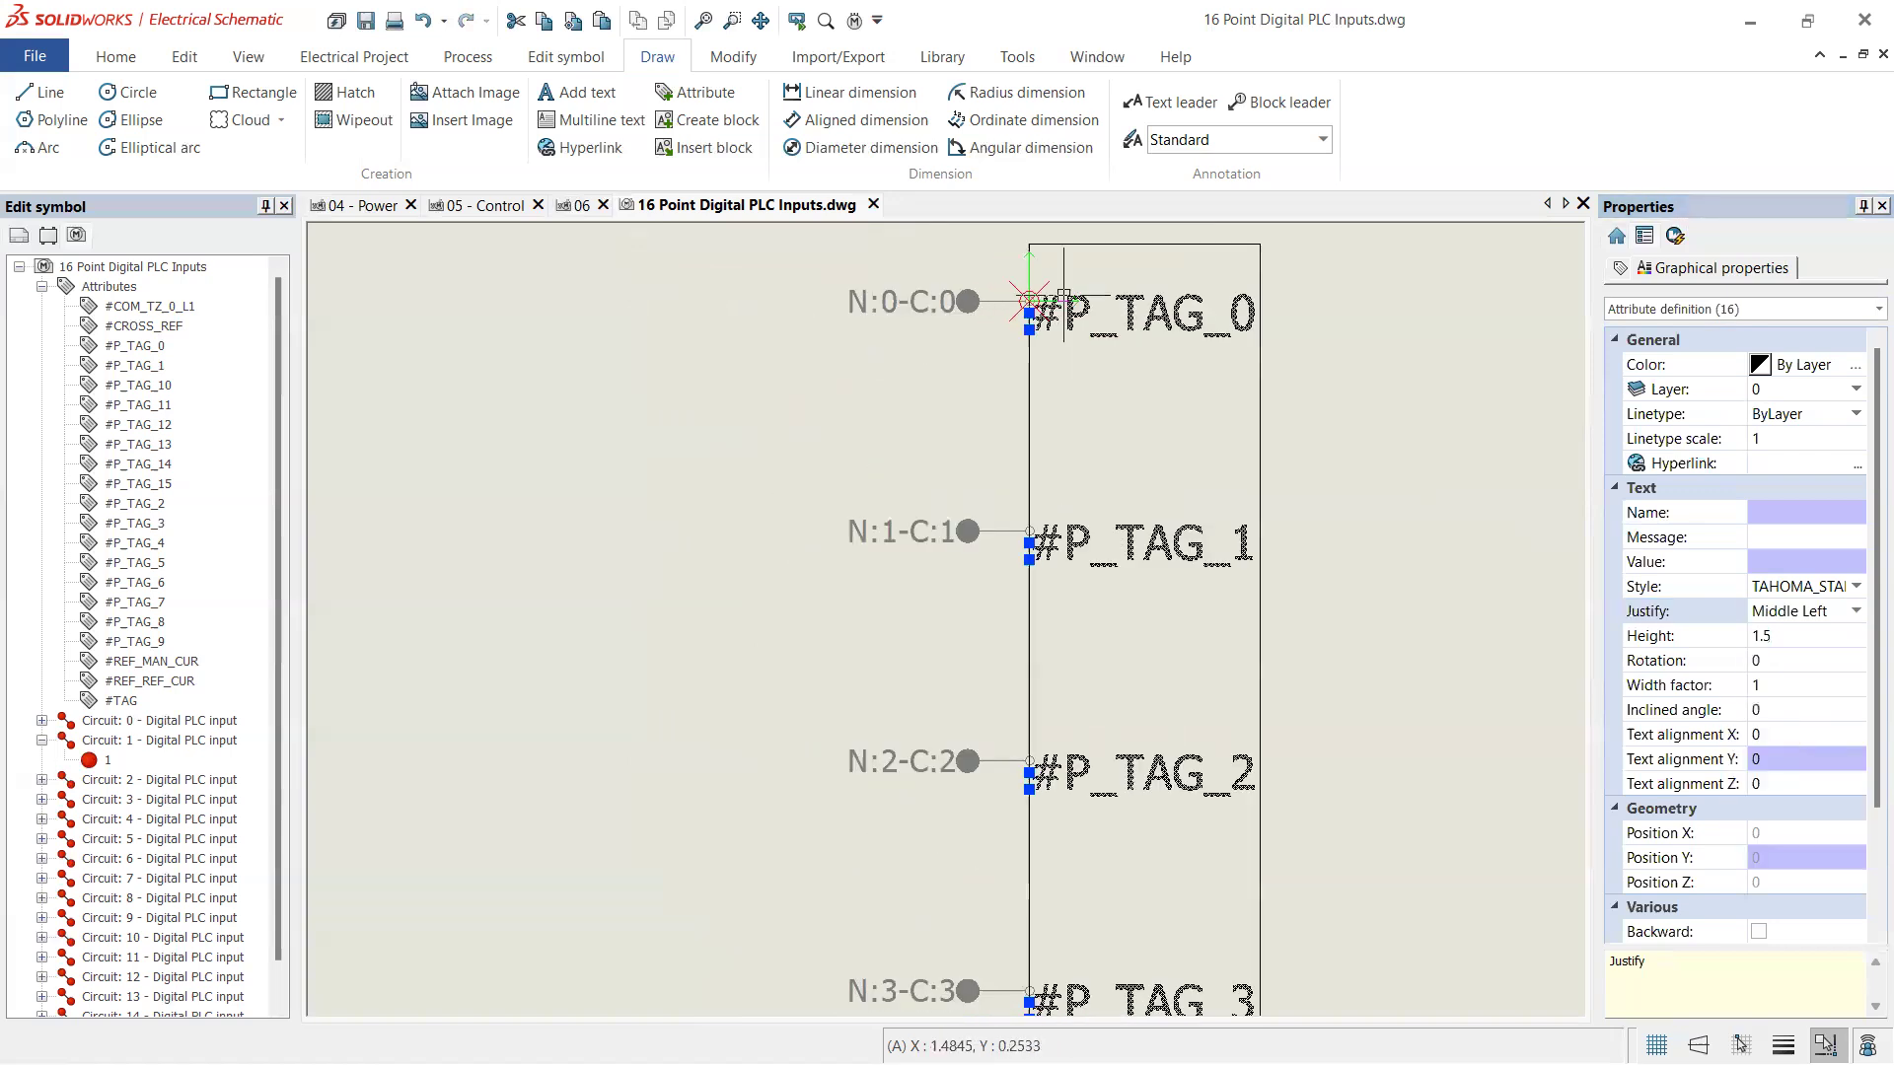
- Try to shift the mark attributes inside the body outline by moving the insertion point of #P_TAG_0 level with its connection point
scroll(1063, 296, "up", 6)
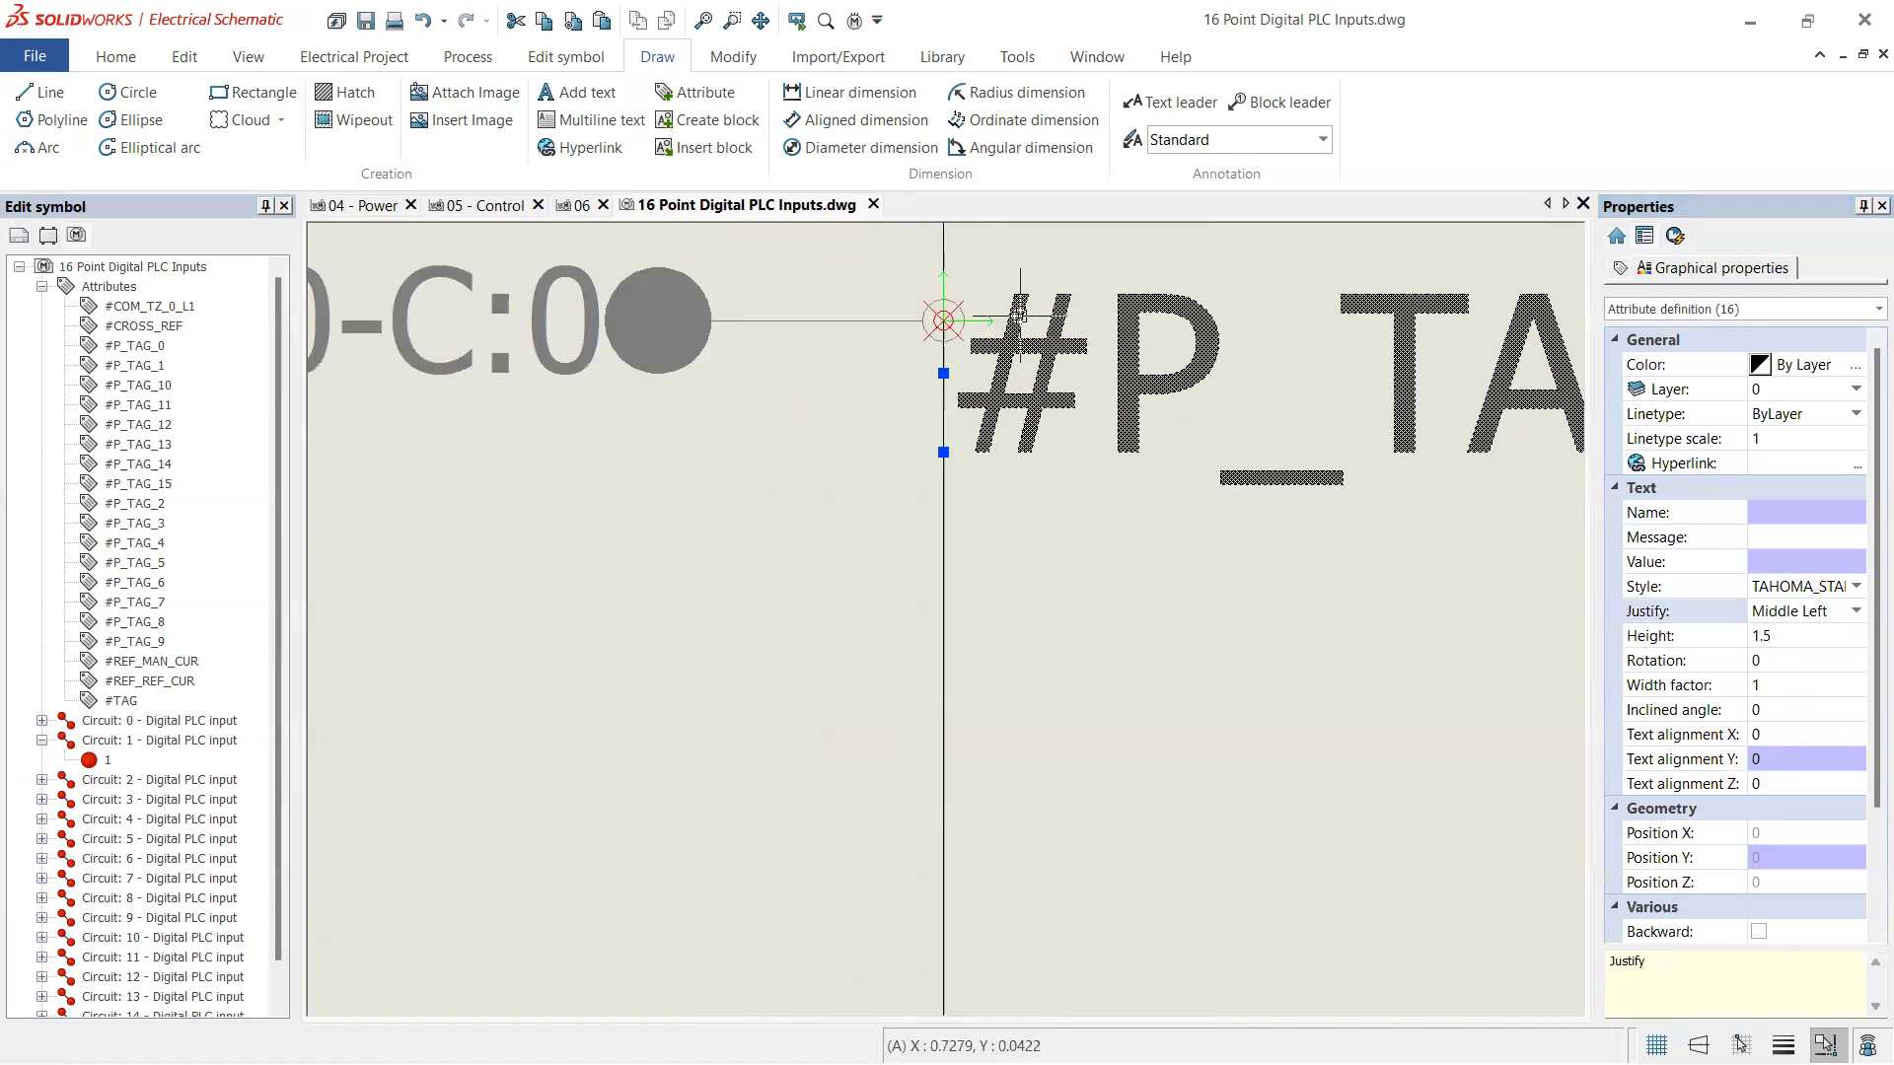
left_click(933, 376)
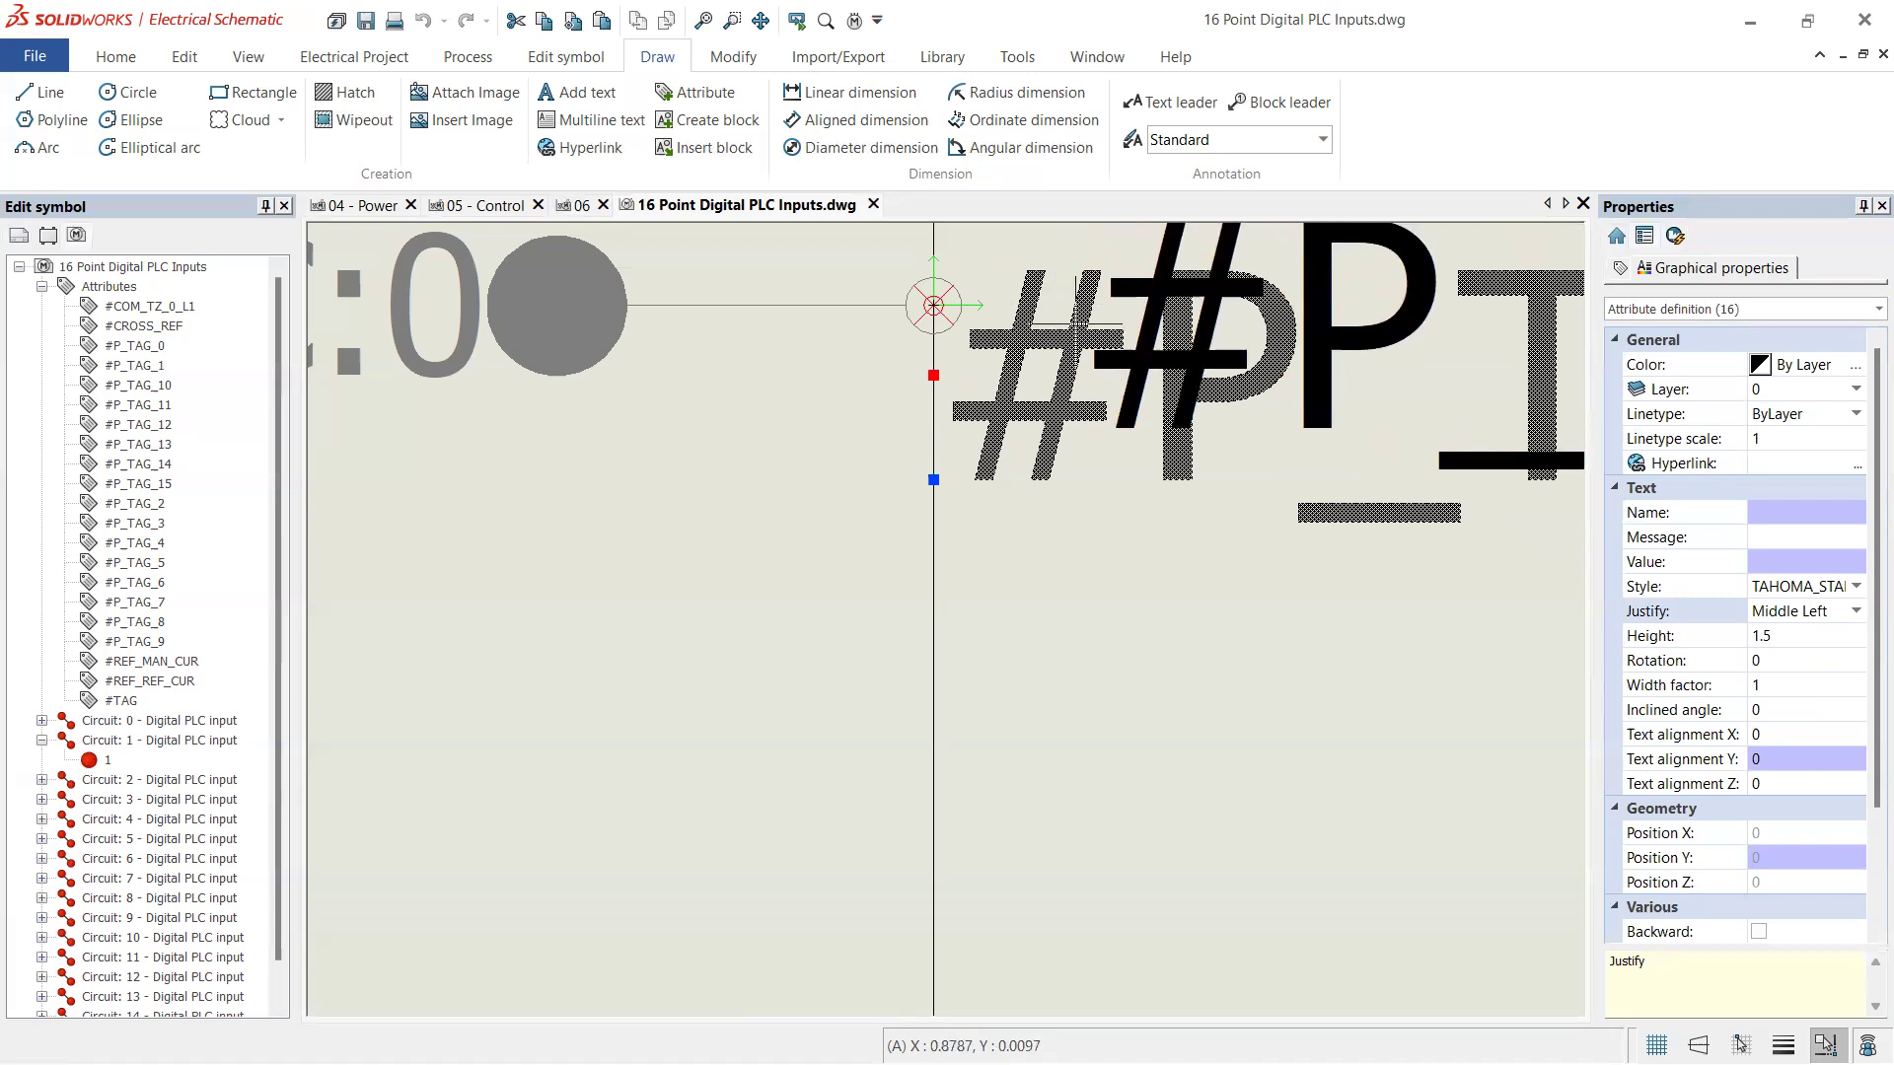
left_click(1071, 301)
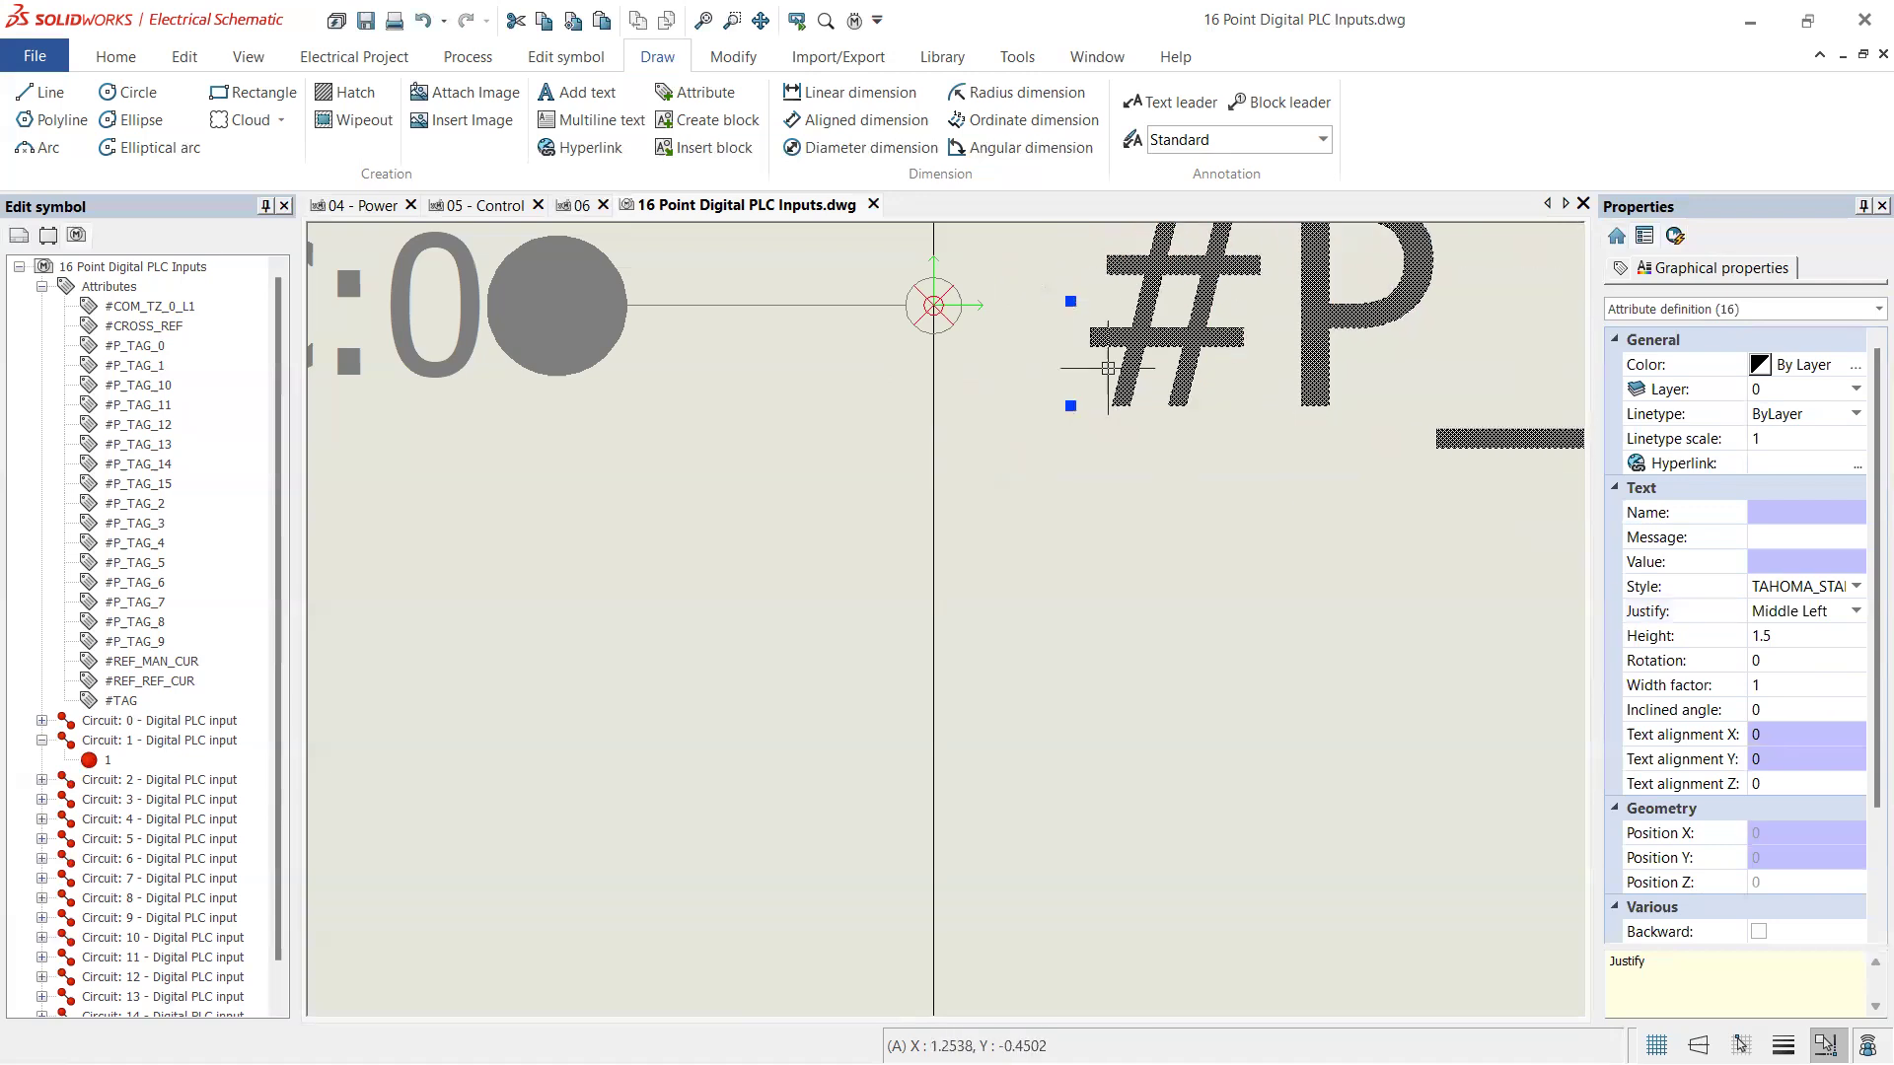
- Examine along the whole body outline whether all circuit marks have moved together with #P_TAG_0
scroll(1071, 301, "down", 5)
scroll(1115, 629, "down", 4)
scroll(1125, 816, "up", 12)
scroll(964, 735, "up", 6)
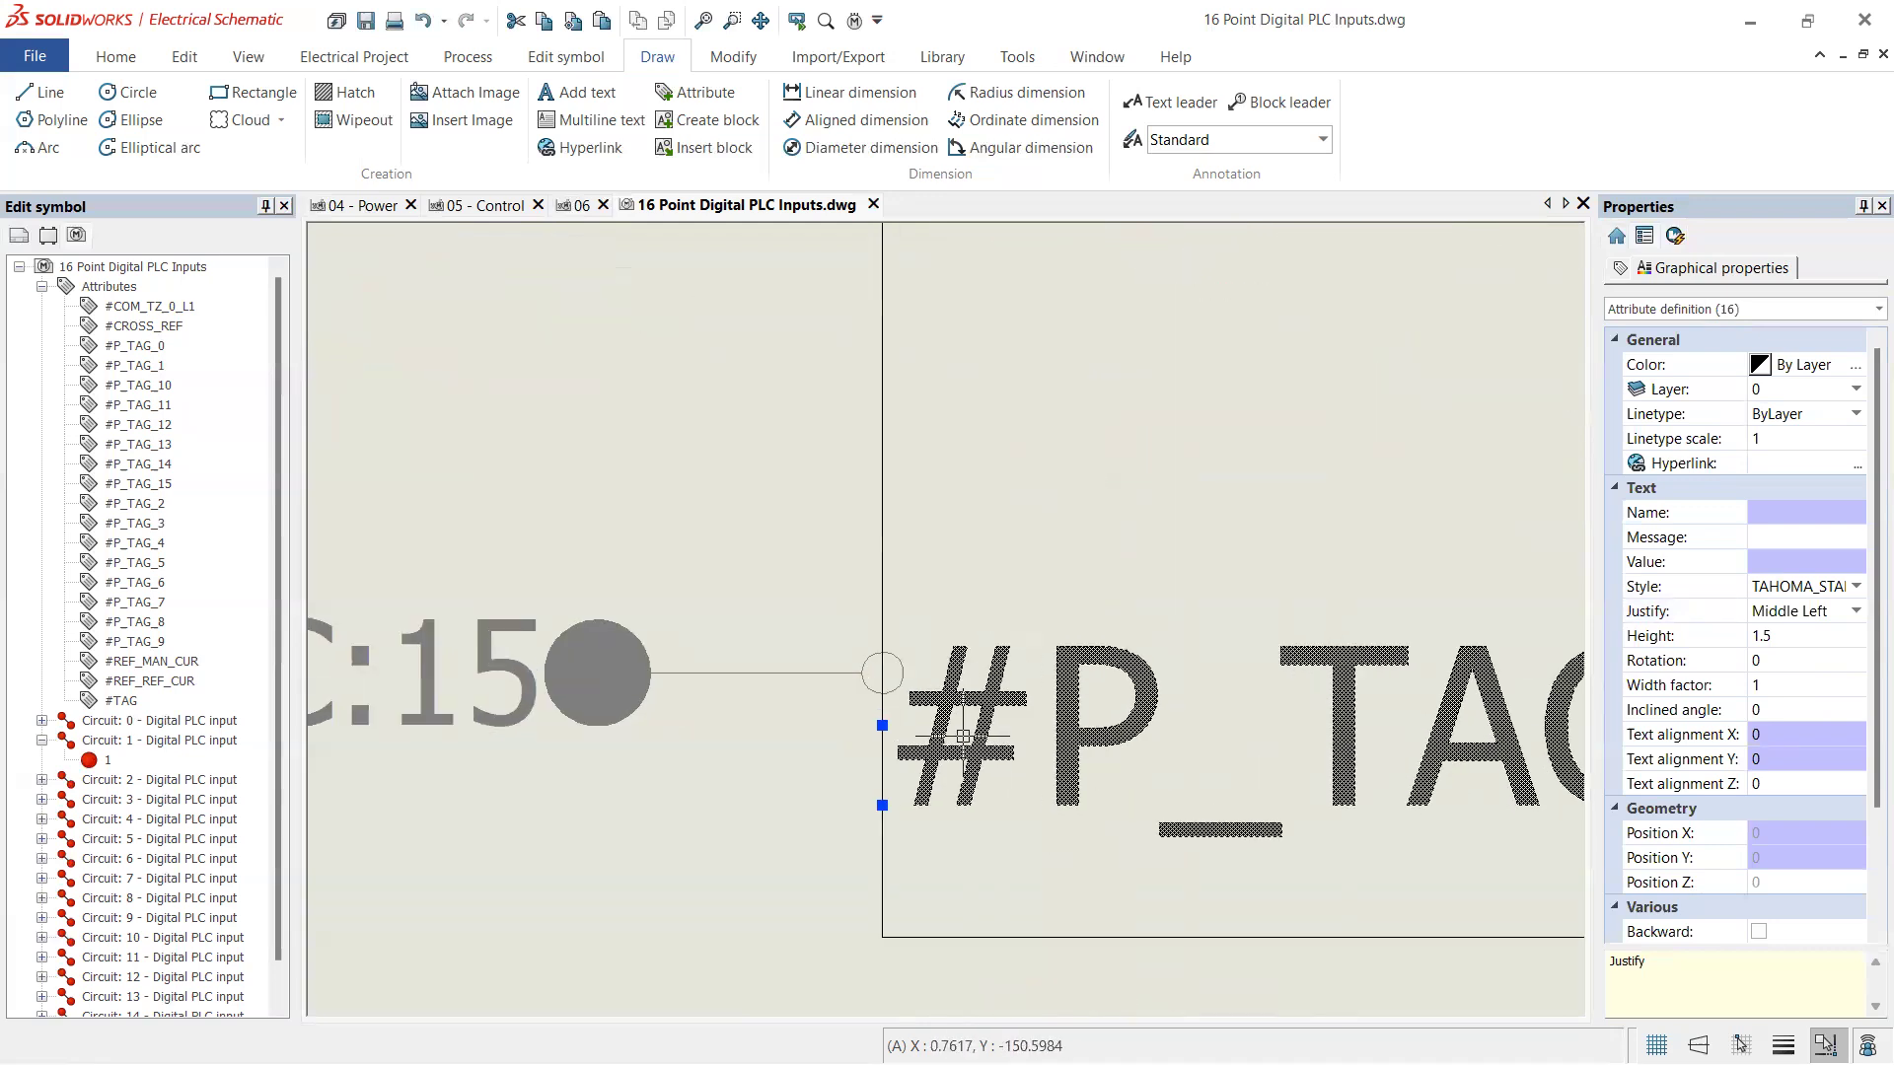
scroll(923, 712, "down", 7)
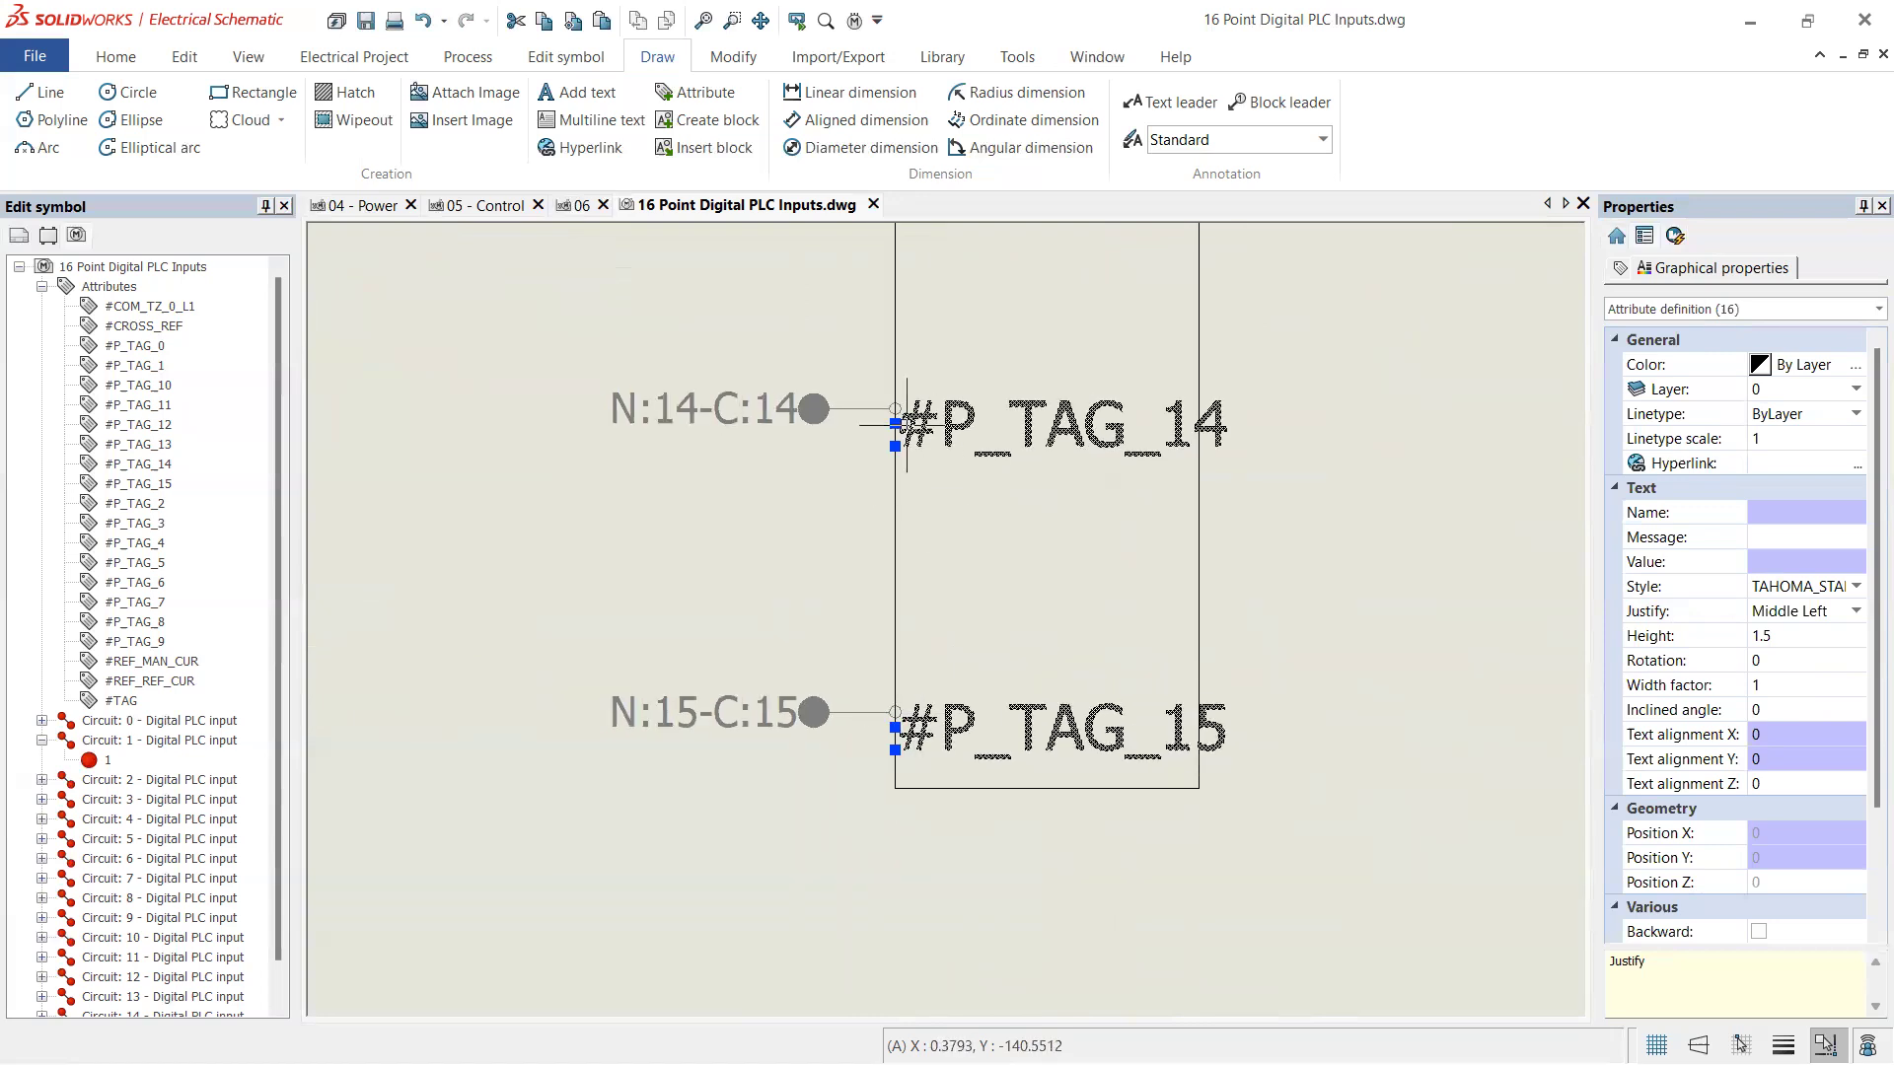
scroll(906, 410, "up", 3)
scroll(947, 454, "down", 7)
scroll(965, 467, "up", 5)
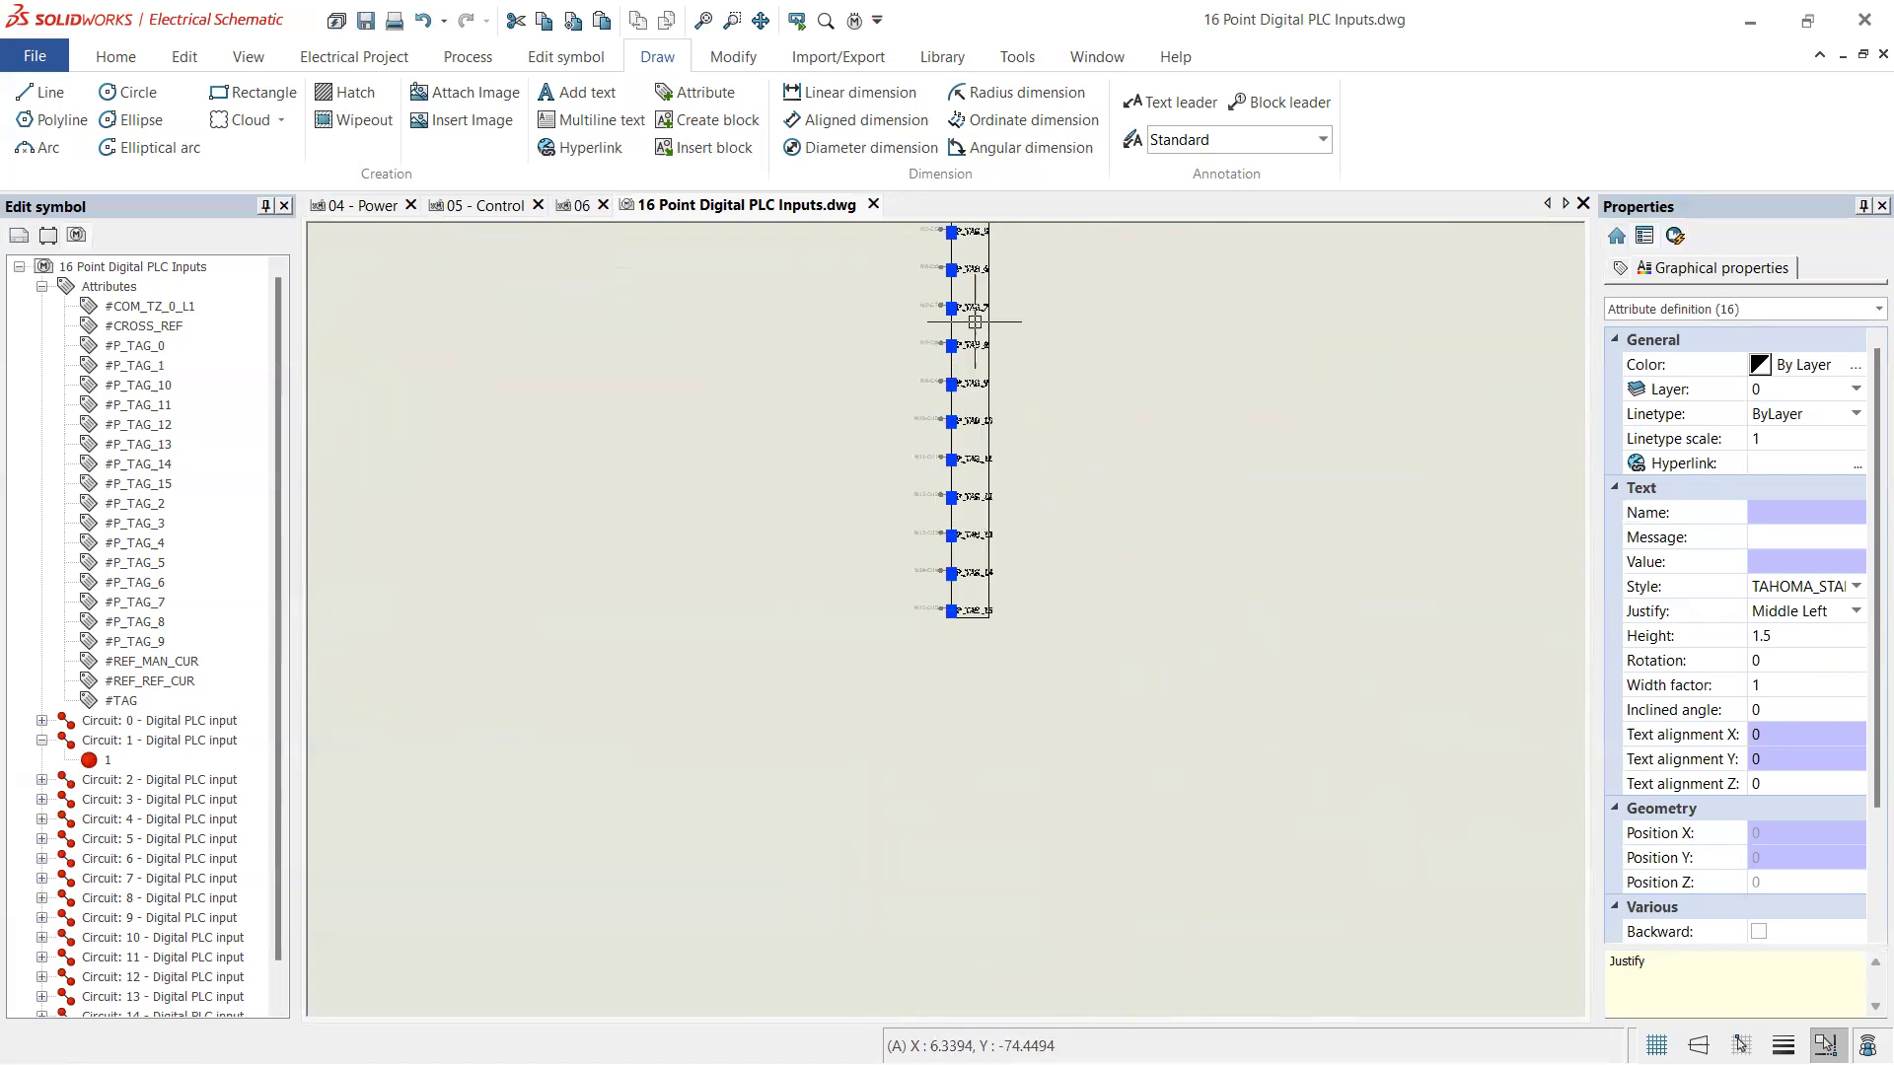
scroll(977, 414, "down", 6)
scroll(1026, 381, "up", 4)
scroll(947, 471, "up", 5)
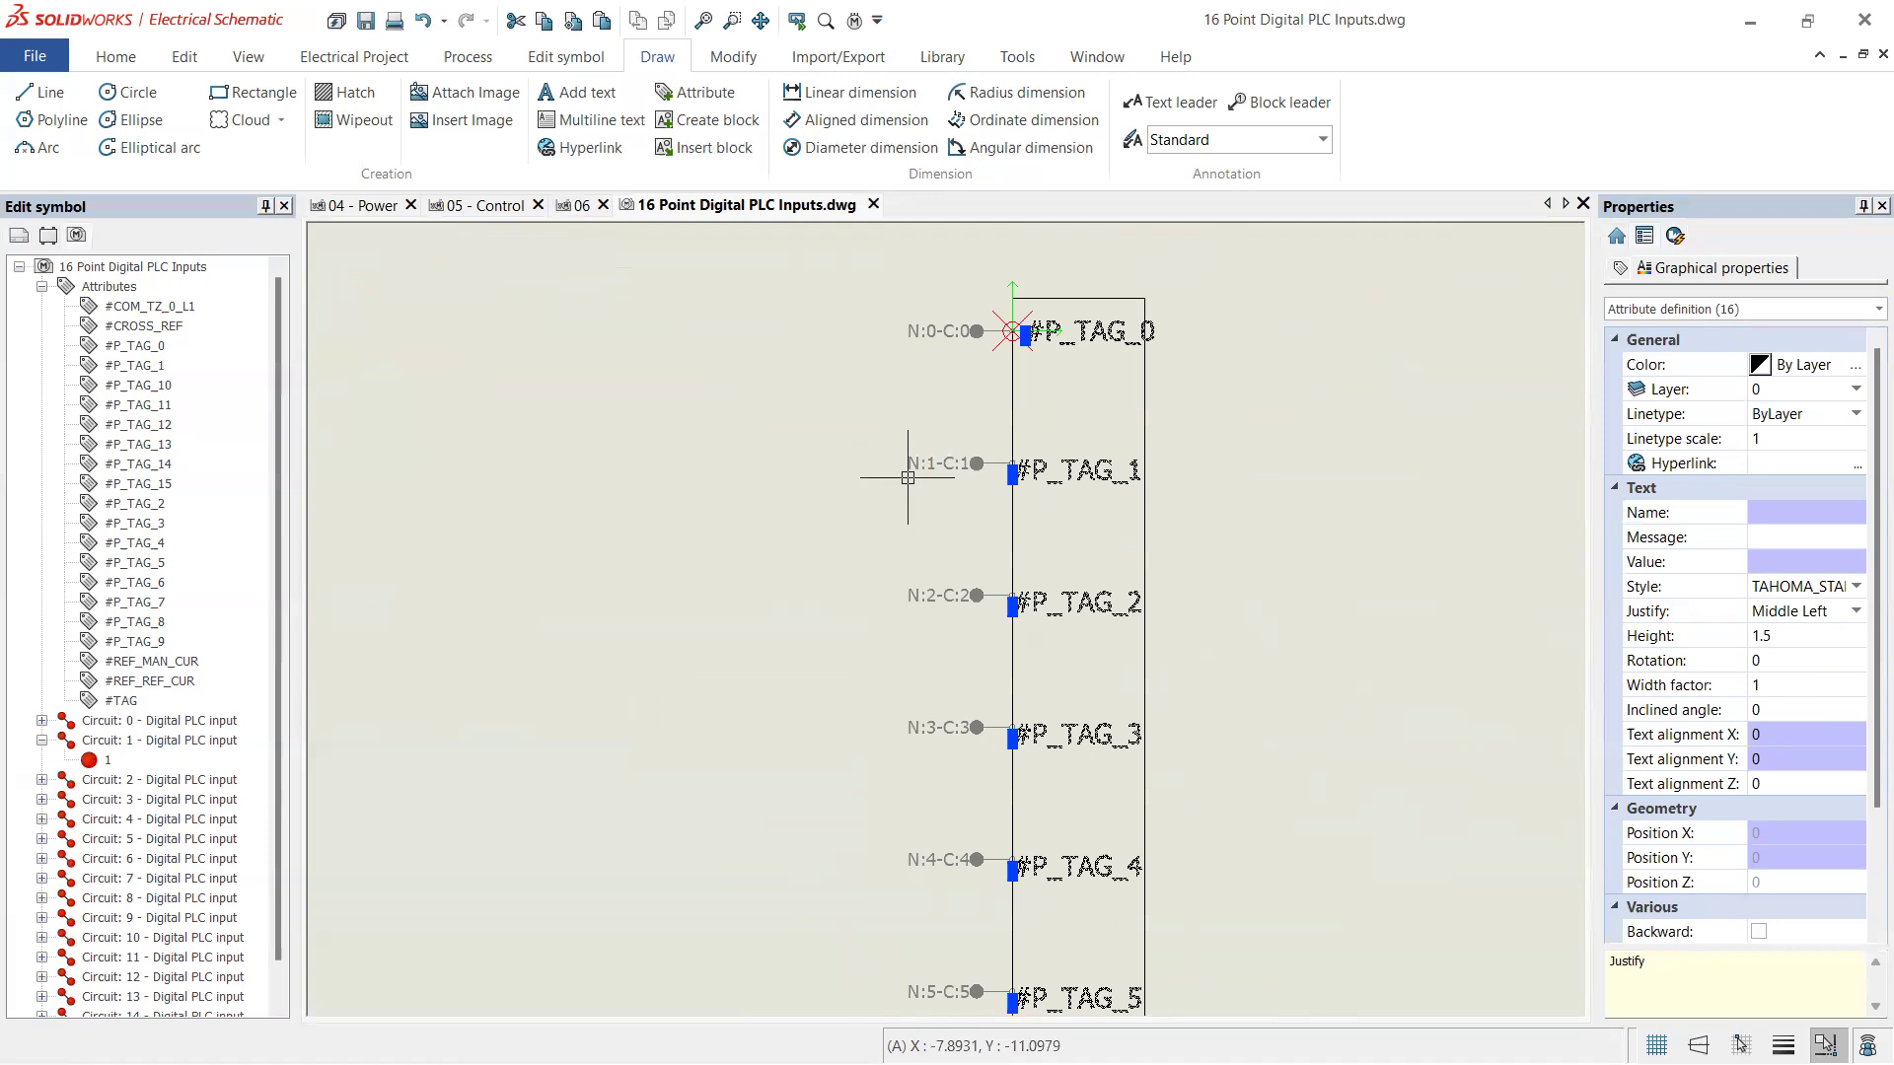
- Undo the move of #P_TAG_0 and the justification change, and redo the justification change
key("ctrl+z")
scroll(1031, 460, "down", 13)
scroll(1036, 460, "down", 4)
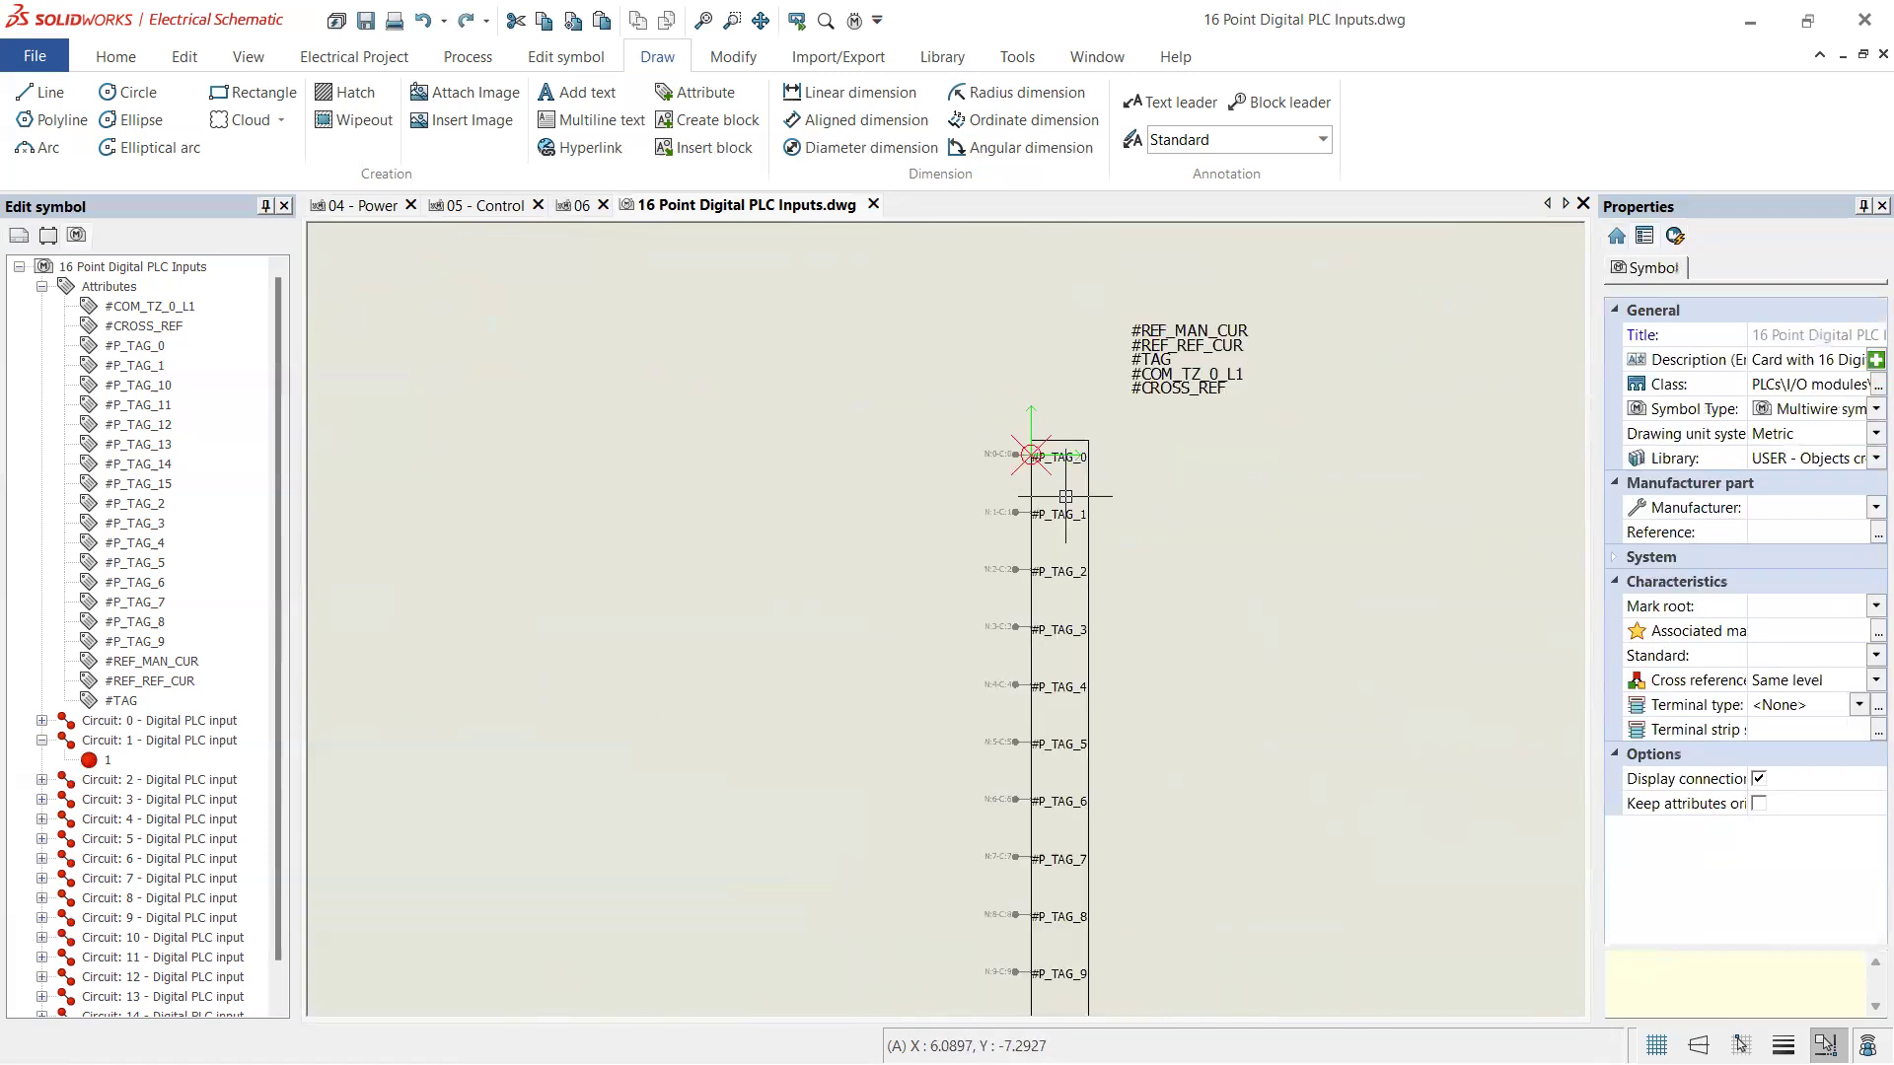
key("ctrl+z")
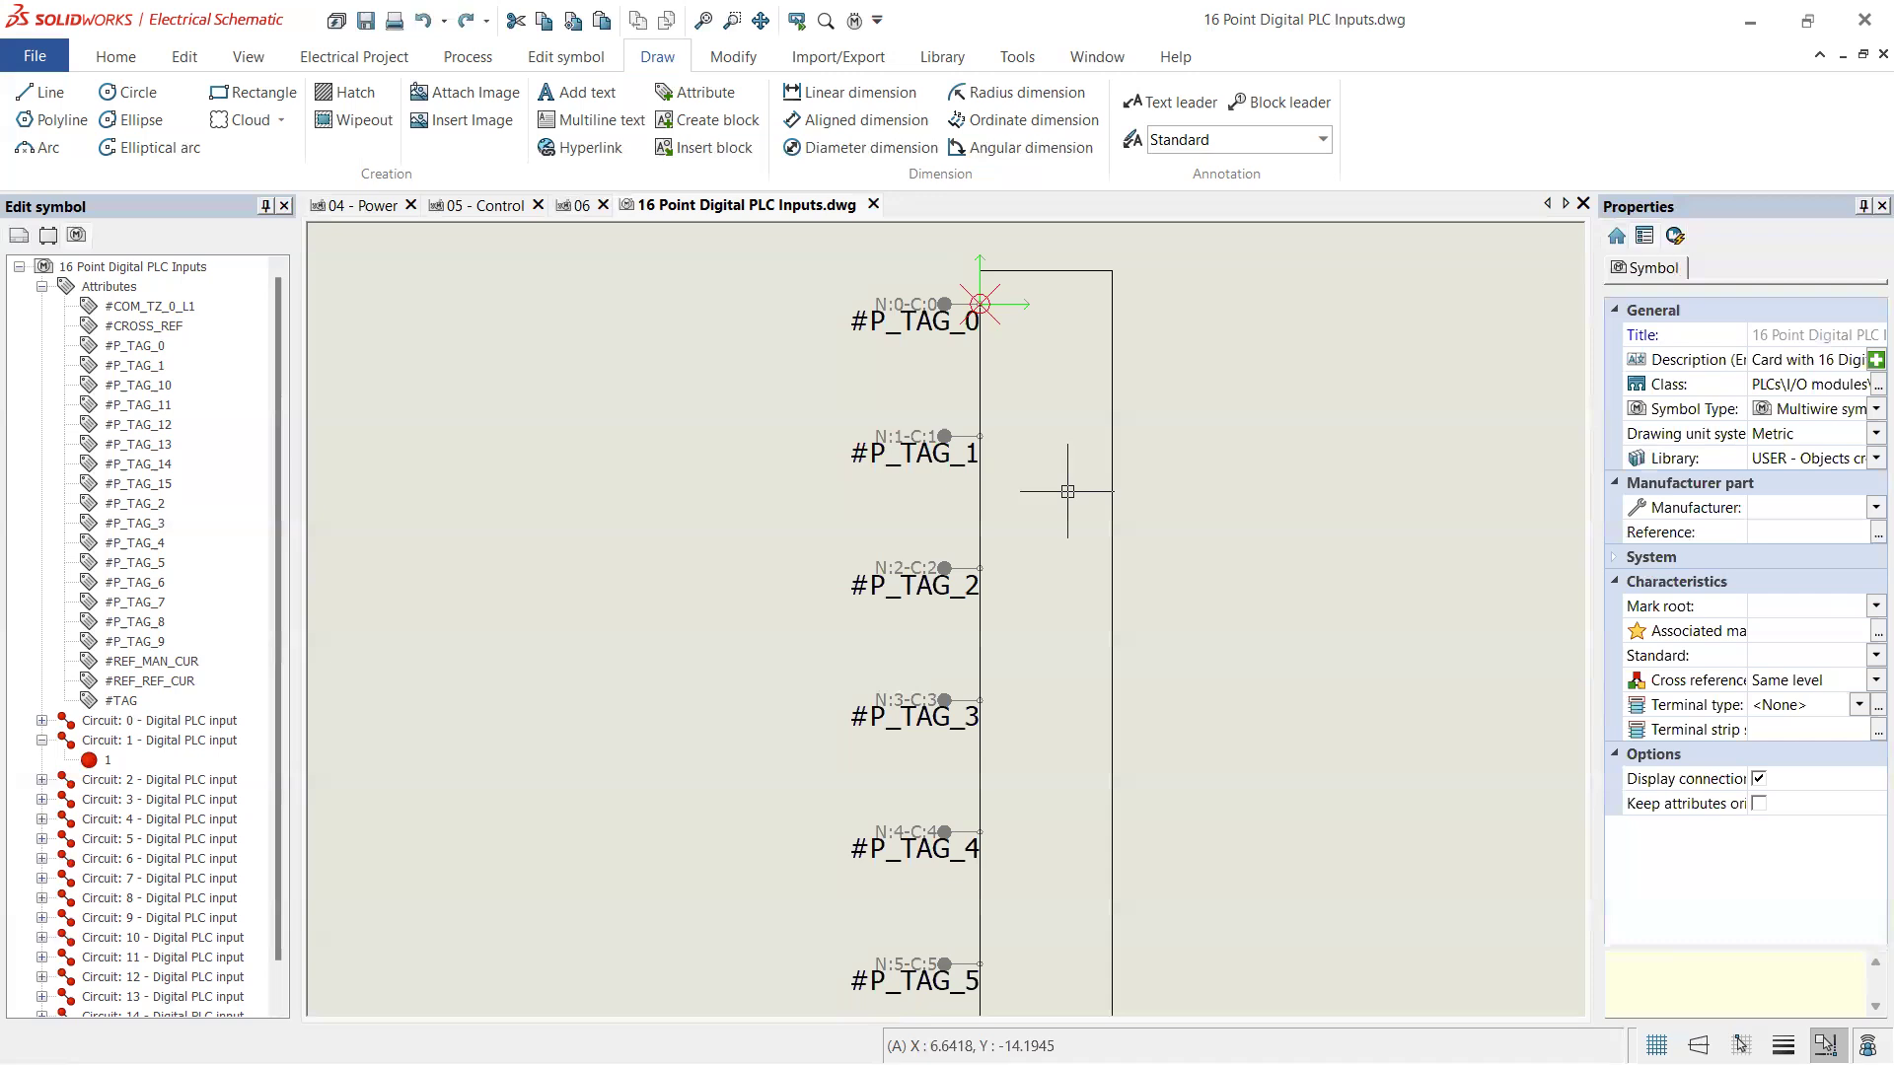
key("ctrl+y")
- Select #P_TAG_15 and examine how the lowest circuit marks line up with their connection points
scroll(1080, 483, "down", 10)
scroll(1084, 478, "down", 8)
scroll(1131, 831, "up", 4)
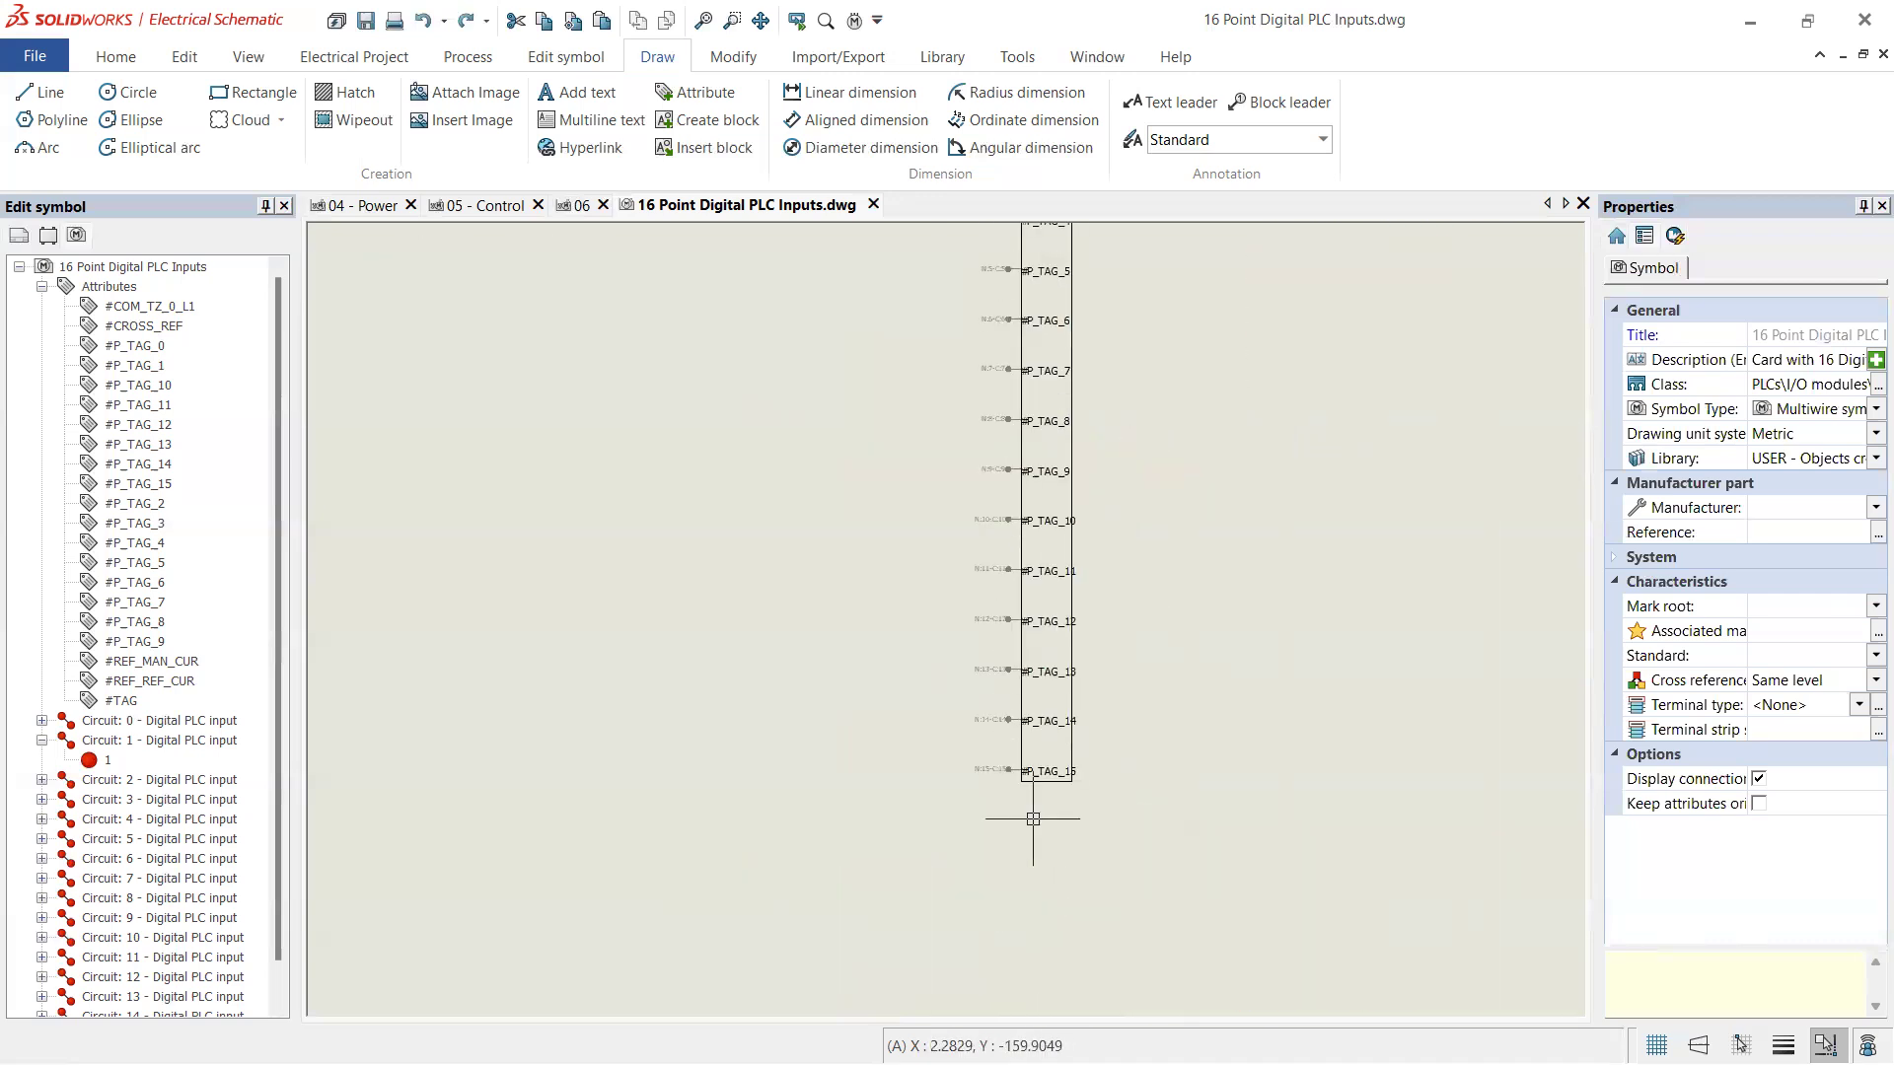
scroll(1055, 769, "up", 3)
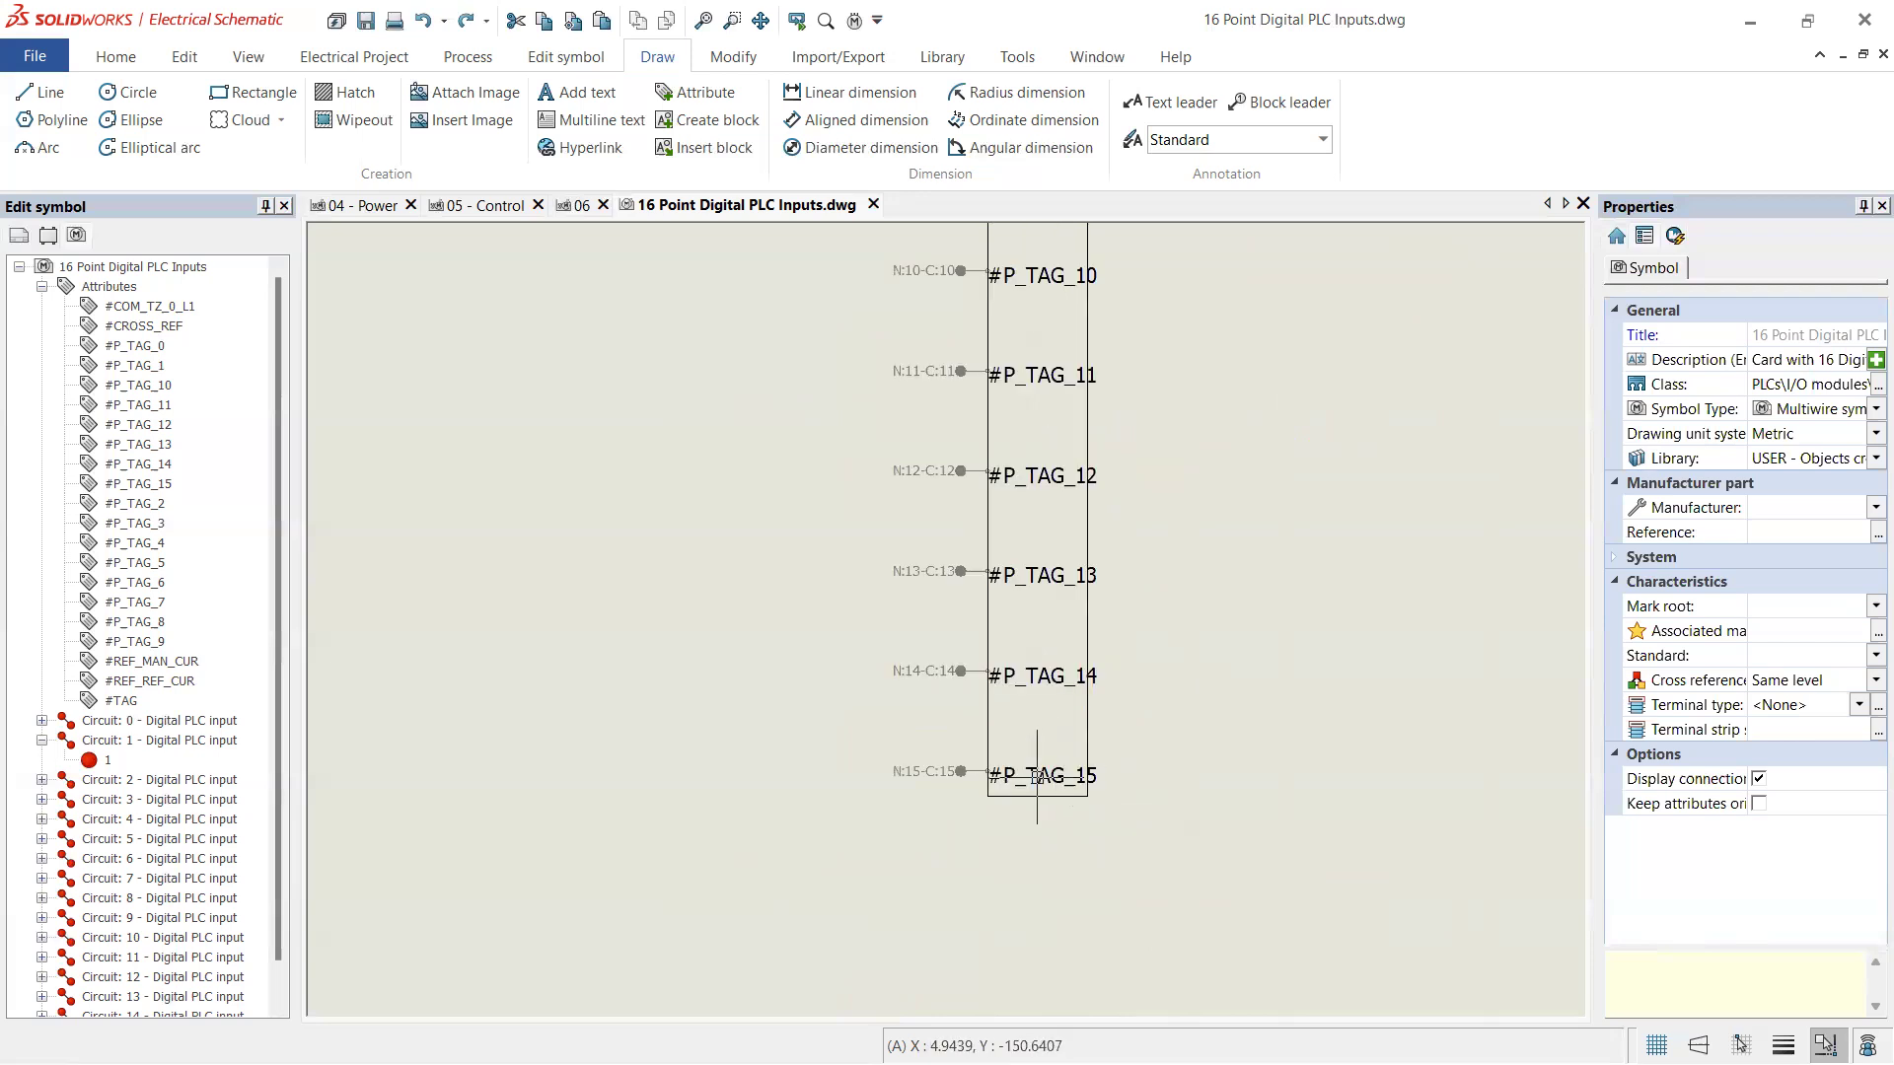
scroll(1036, 777, "up", 7)
left_click(970, 775)
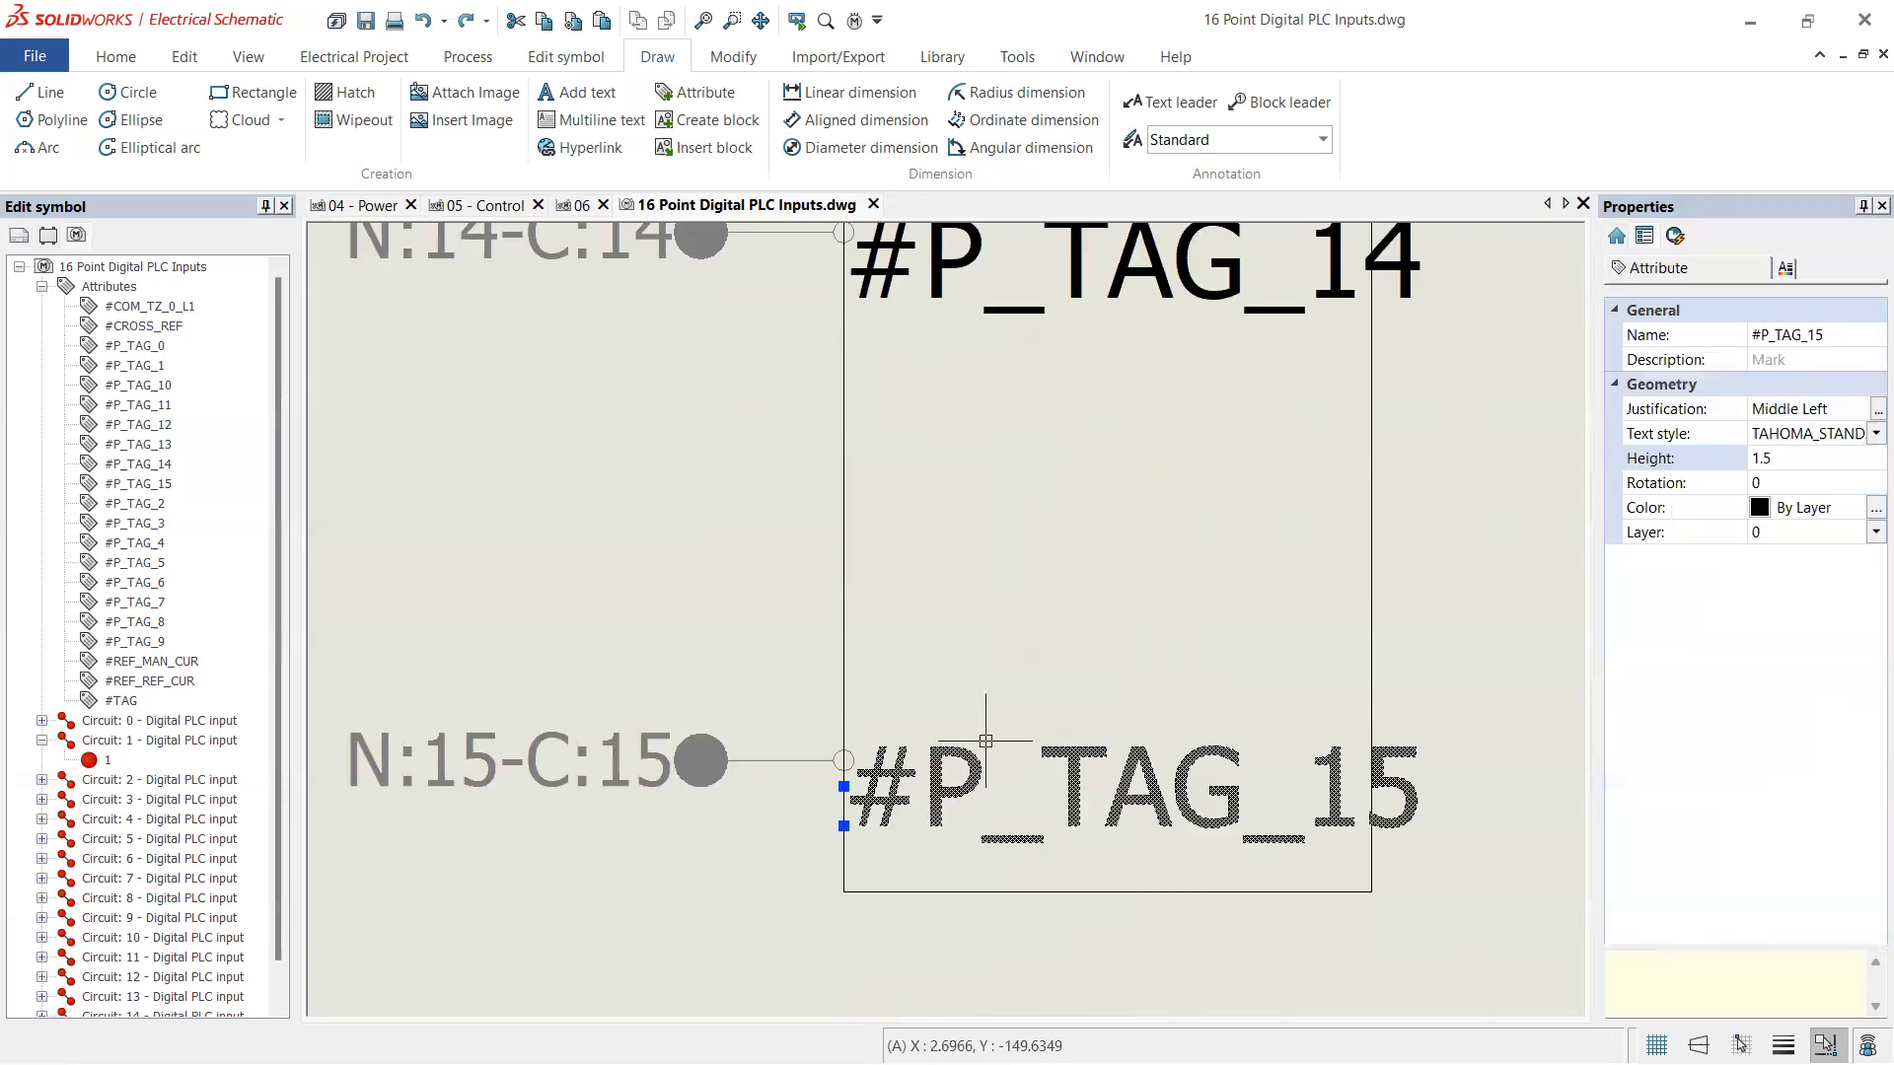
scroll(977, 760, "down", 10)
scroll(980, 639, "up", 12)
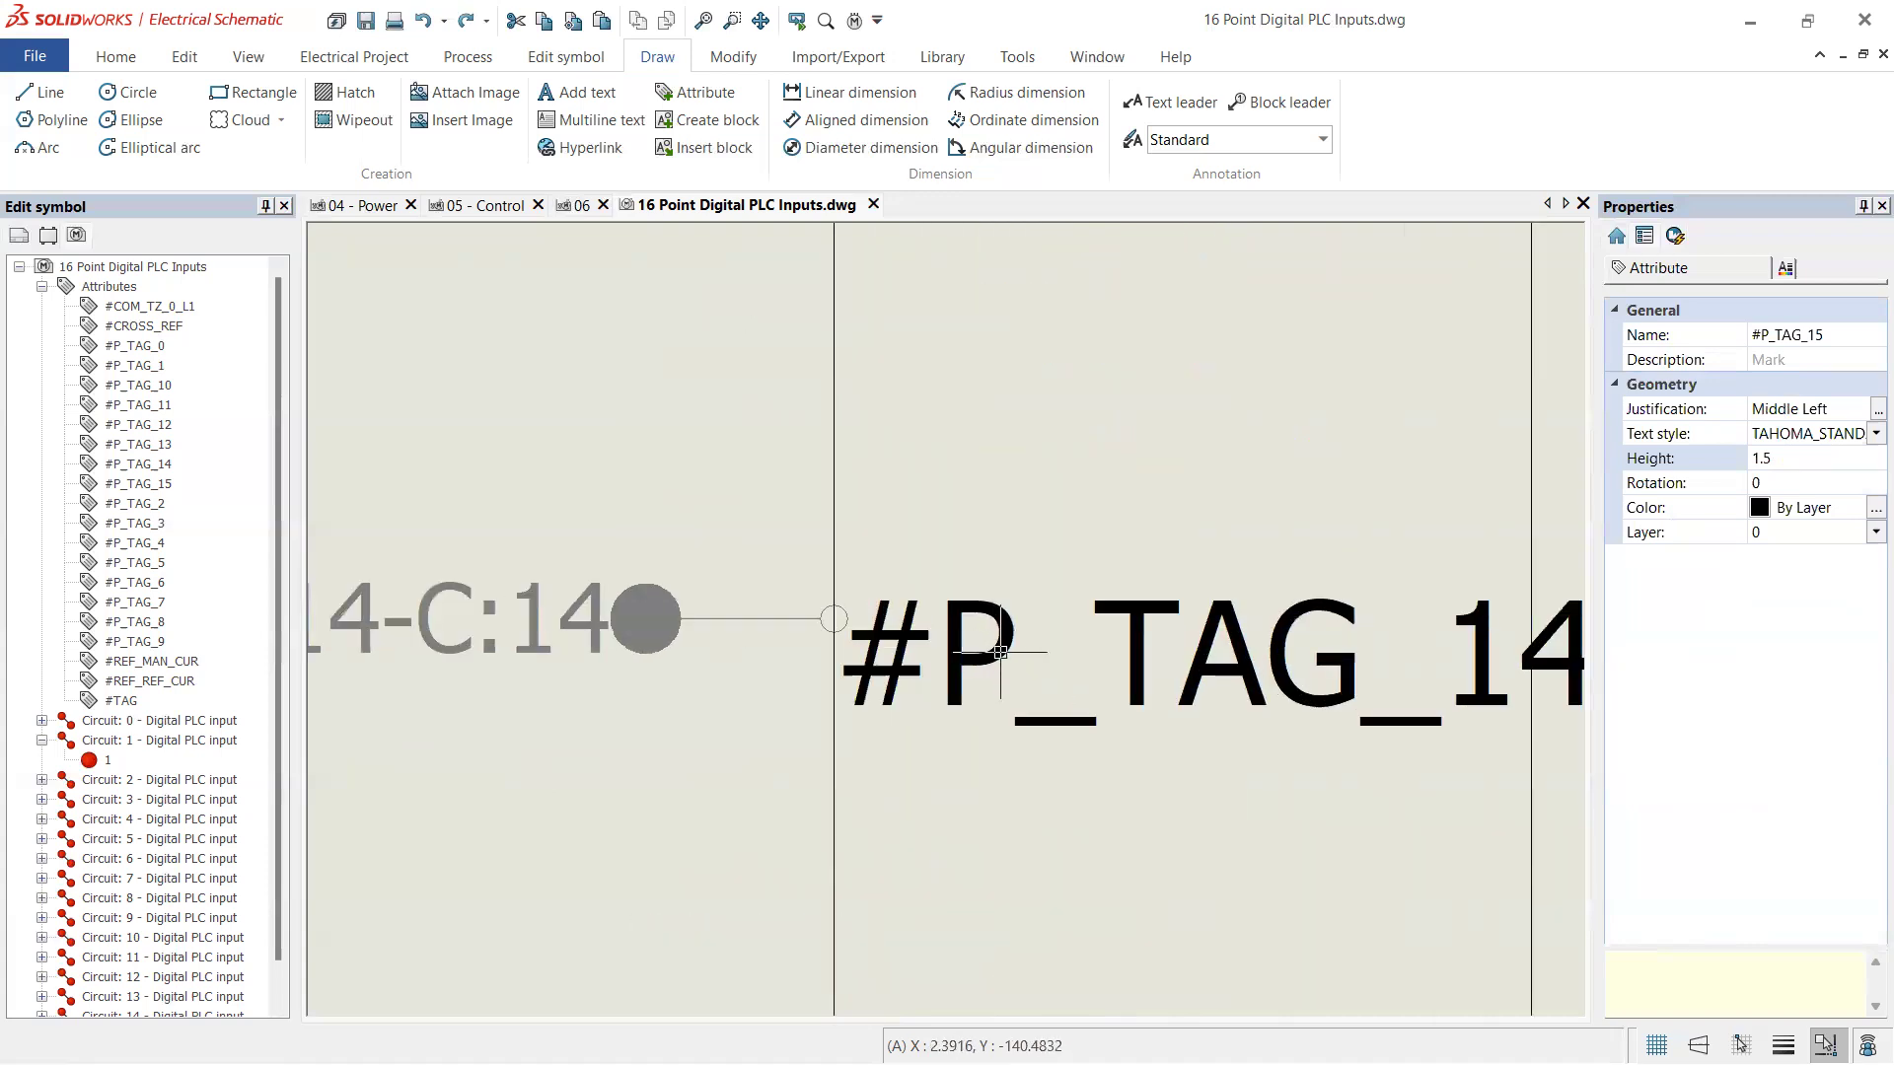
scroll(1000, 651, "down", 2)
- Clear the selection of #P_TAG_15 and undo the Middle Left justification of the circuit marks
key("Escape")
scroll(1395, 625, "up", 6)
scroll(1367, 627, "down", 8)
left_click_drag(1347, 814, 1285, 239)
scroll(1302, 680, "down", 5)
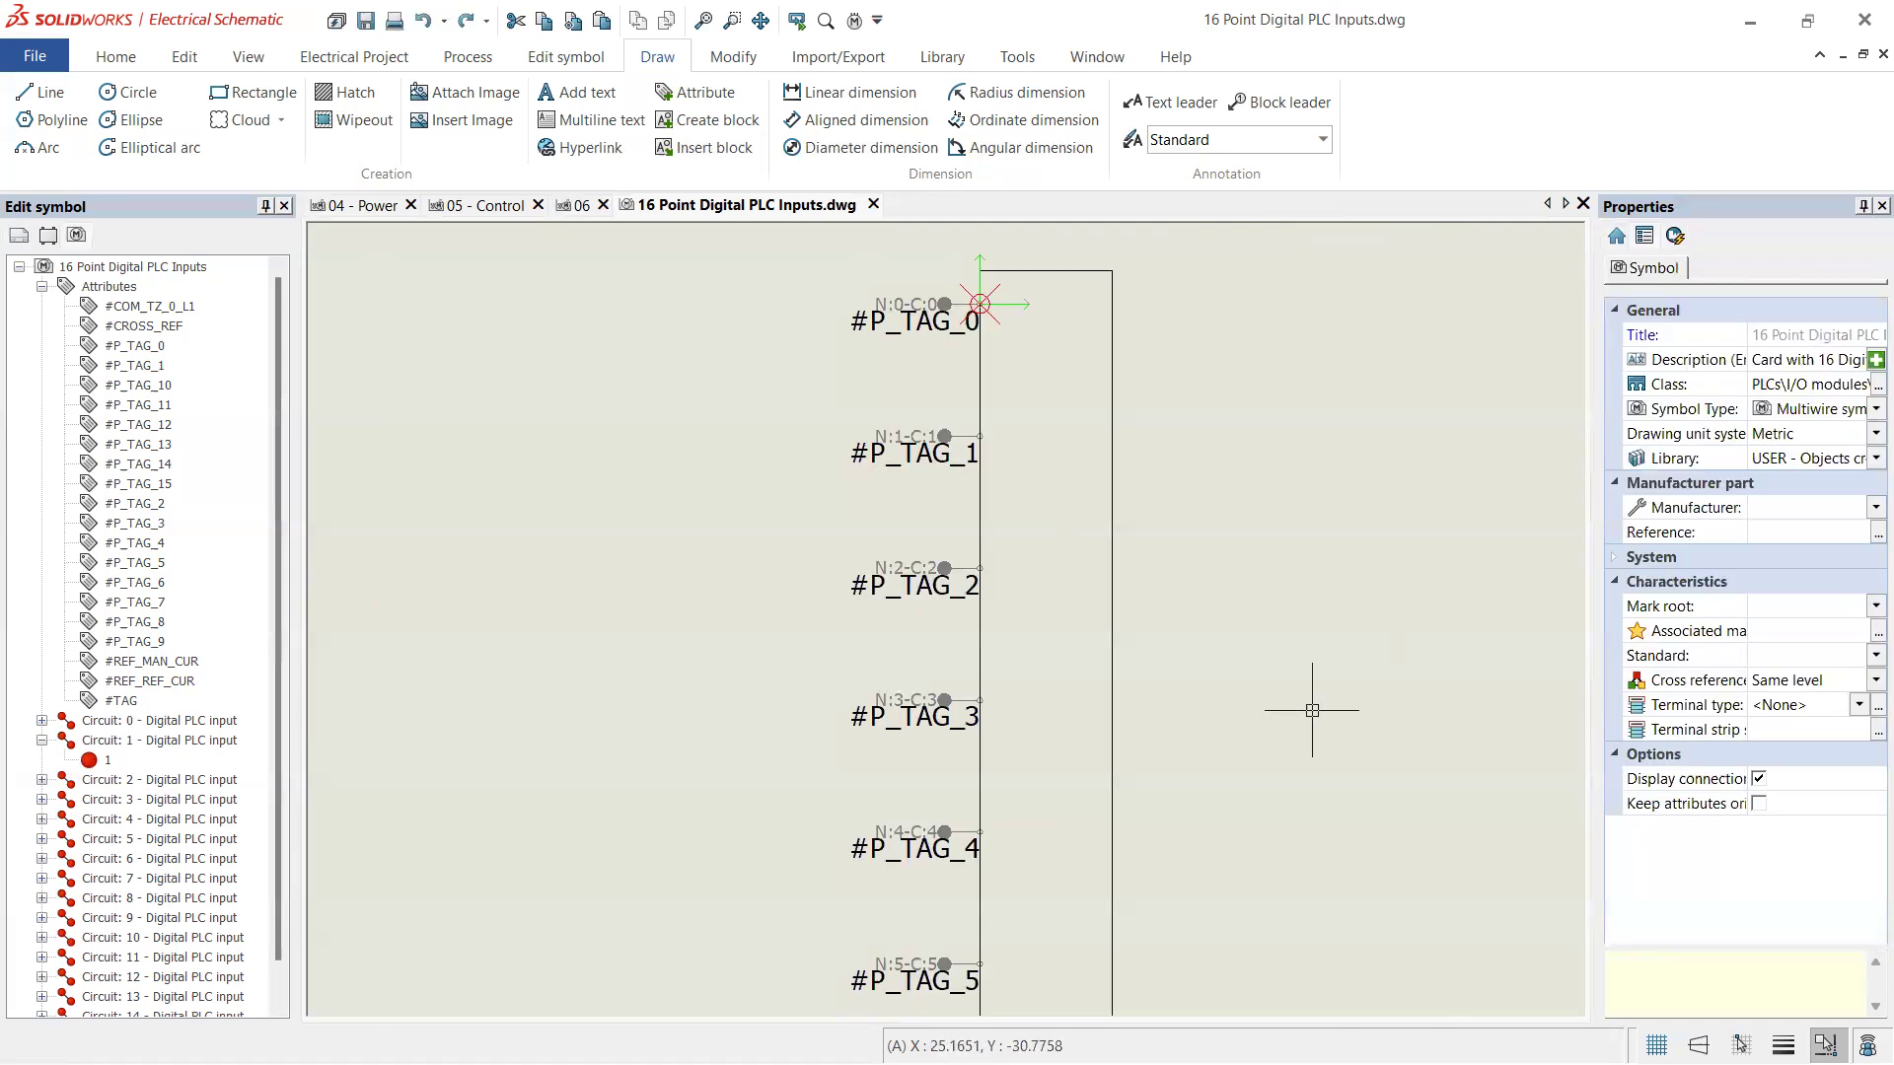
scroll(852, 482, "down", 6)
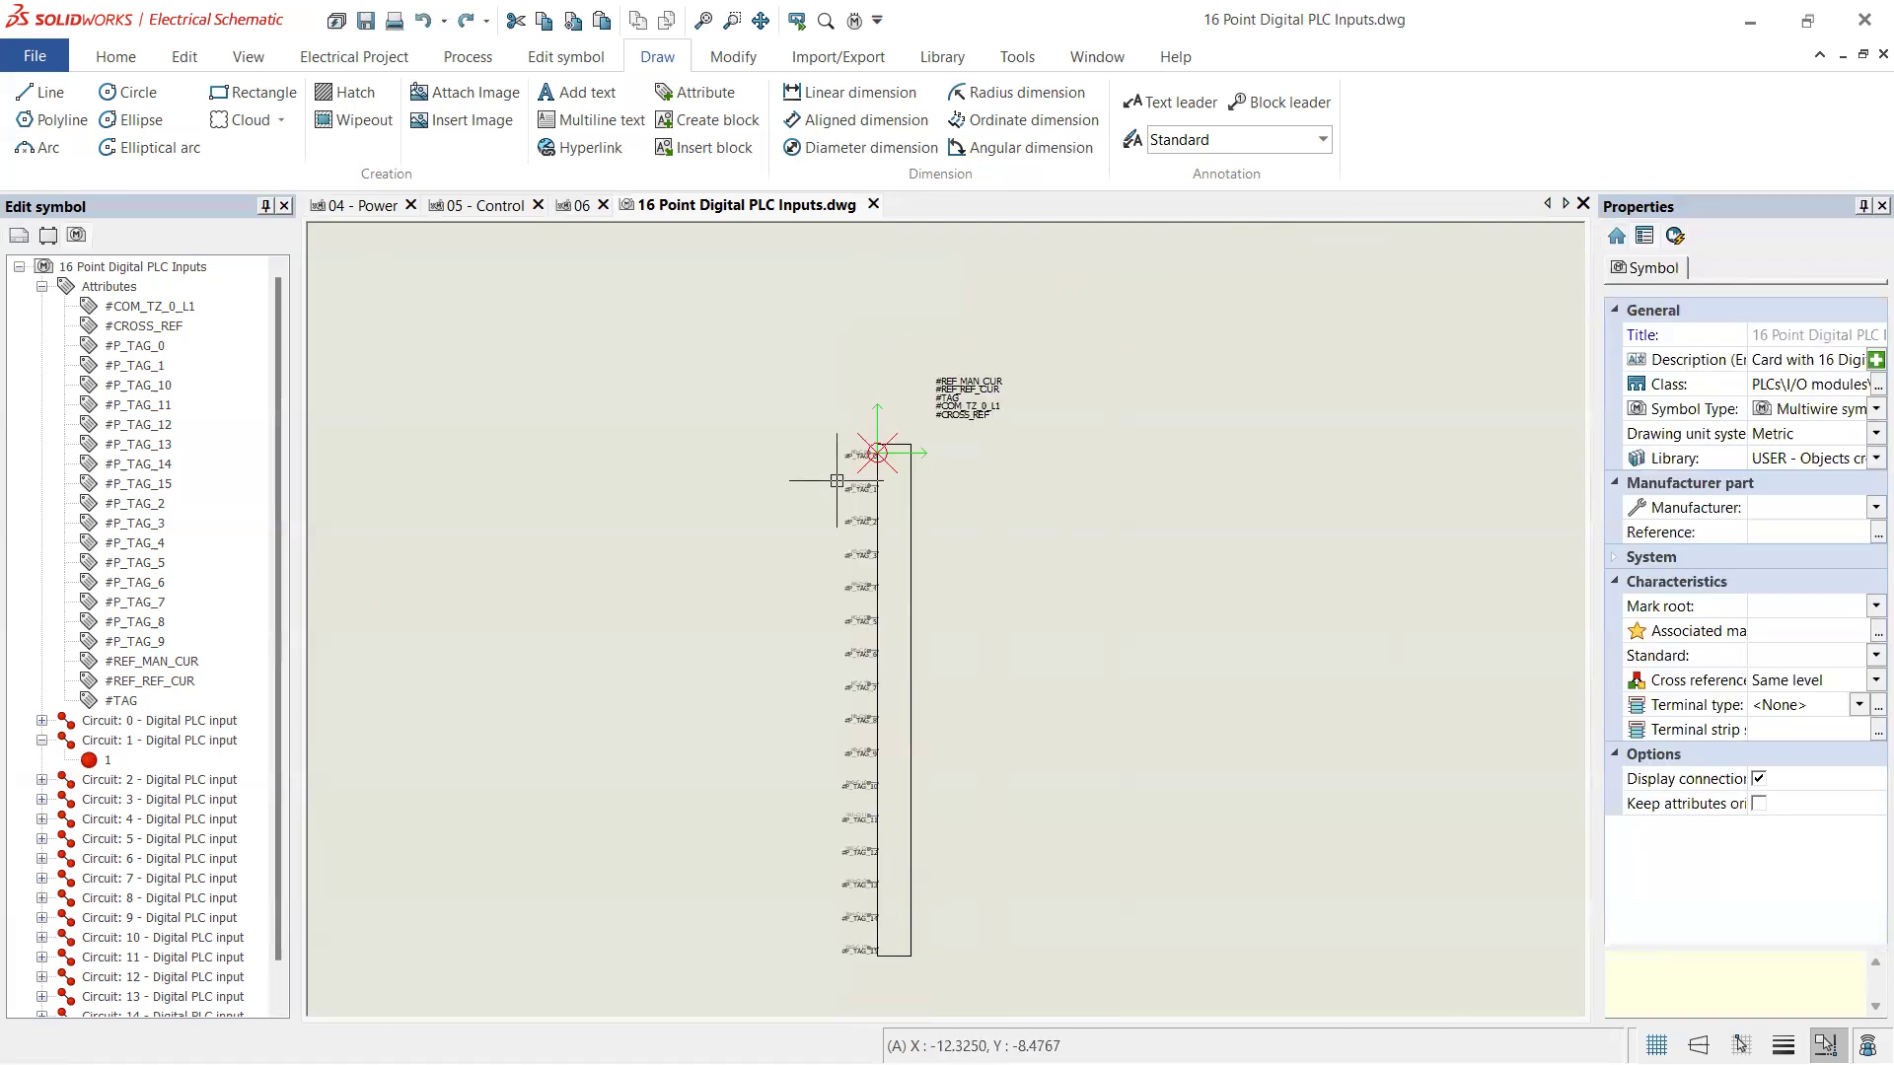
- Select all sixteen circuit mark attributes, #P_TAG_15 up to #P_TAG_0, beside the body outline
scroll(838, 966, "up", 3)
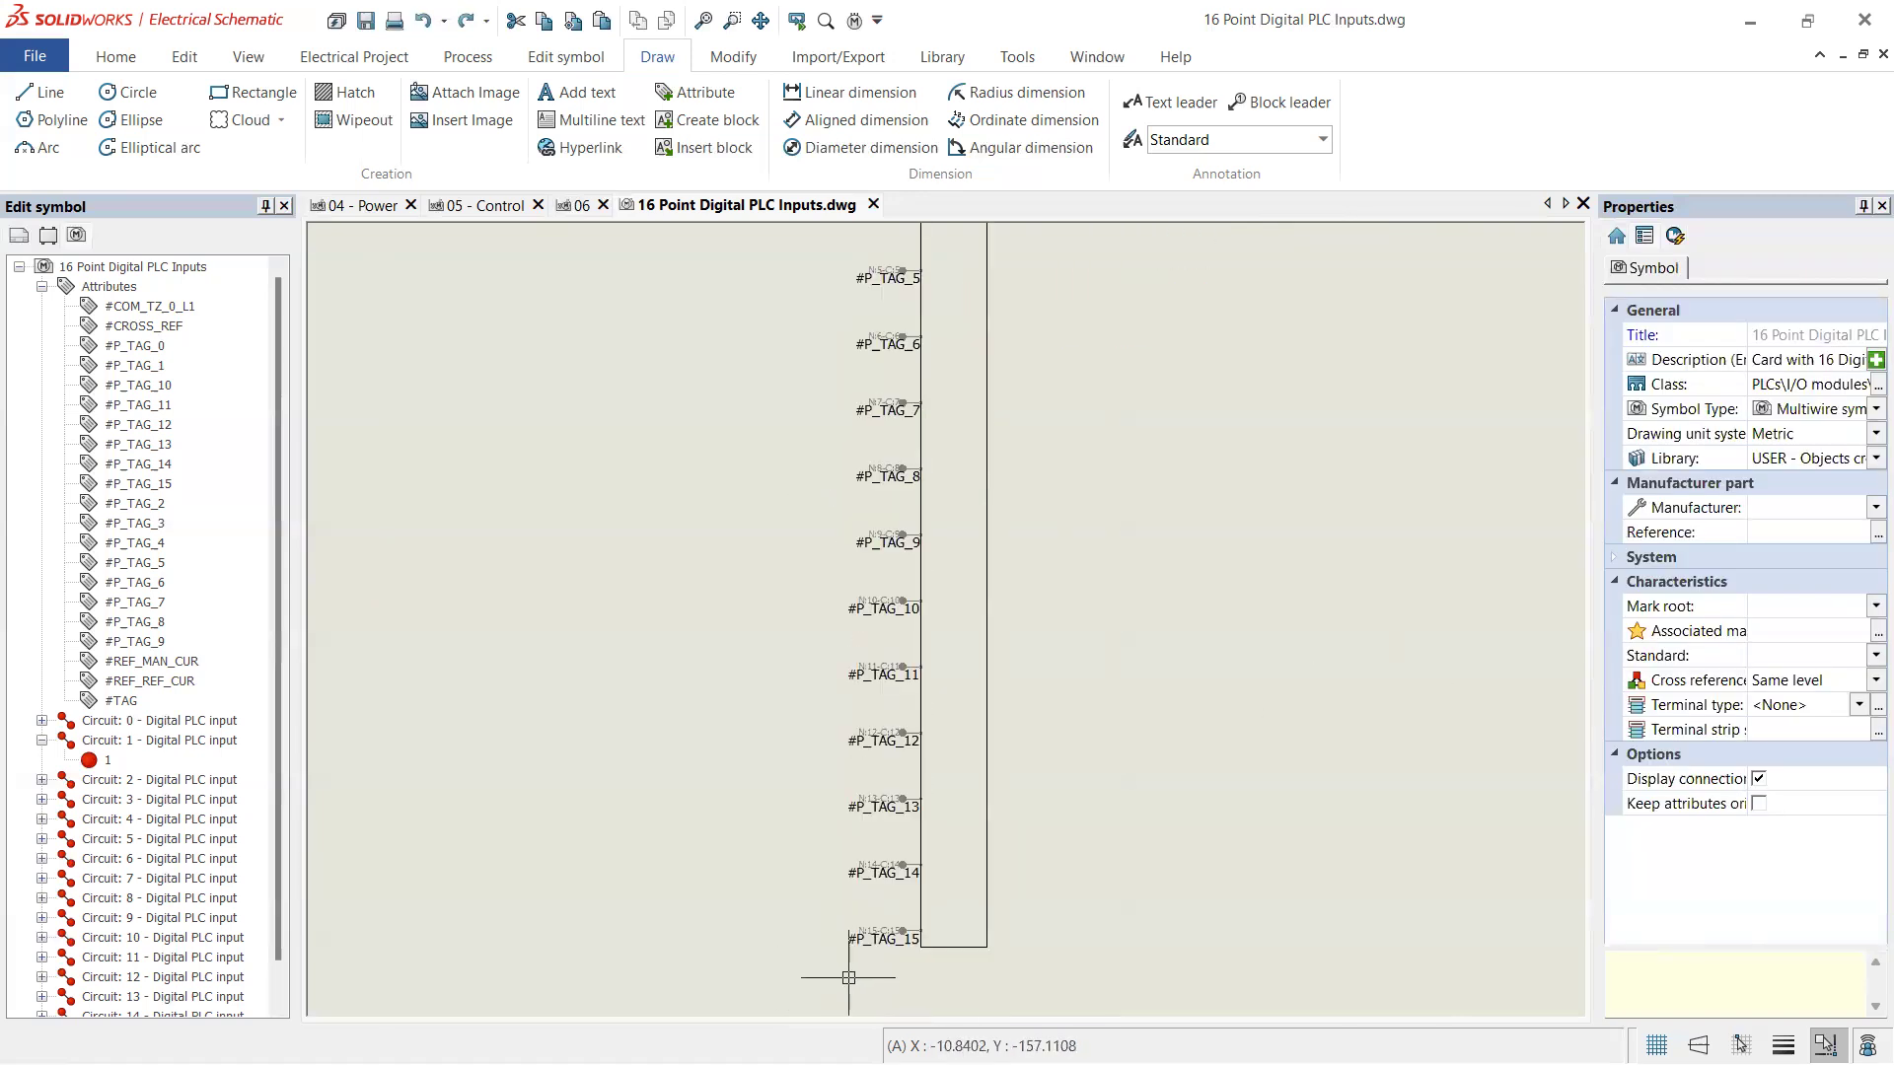
left_click(851, 976)
left_click(730, 459)
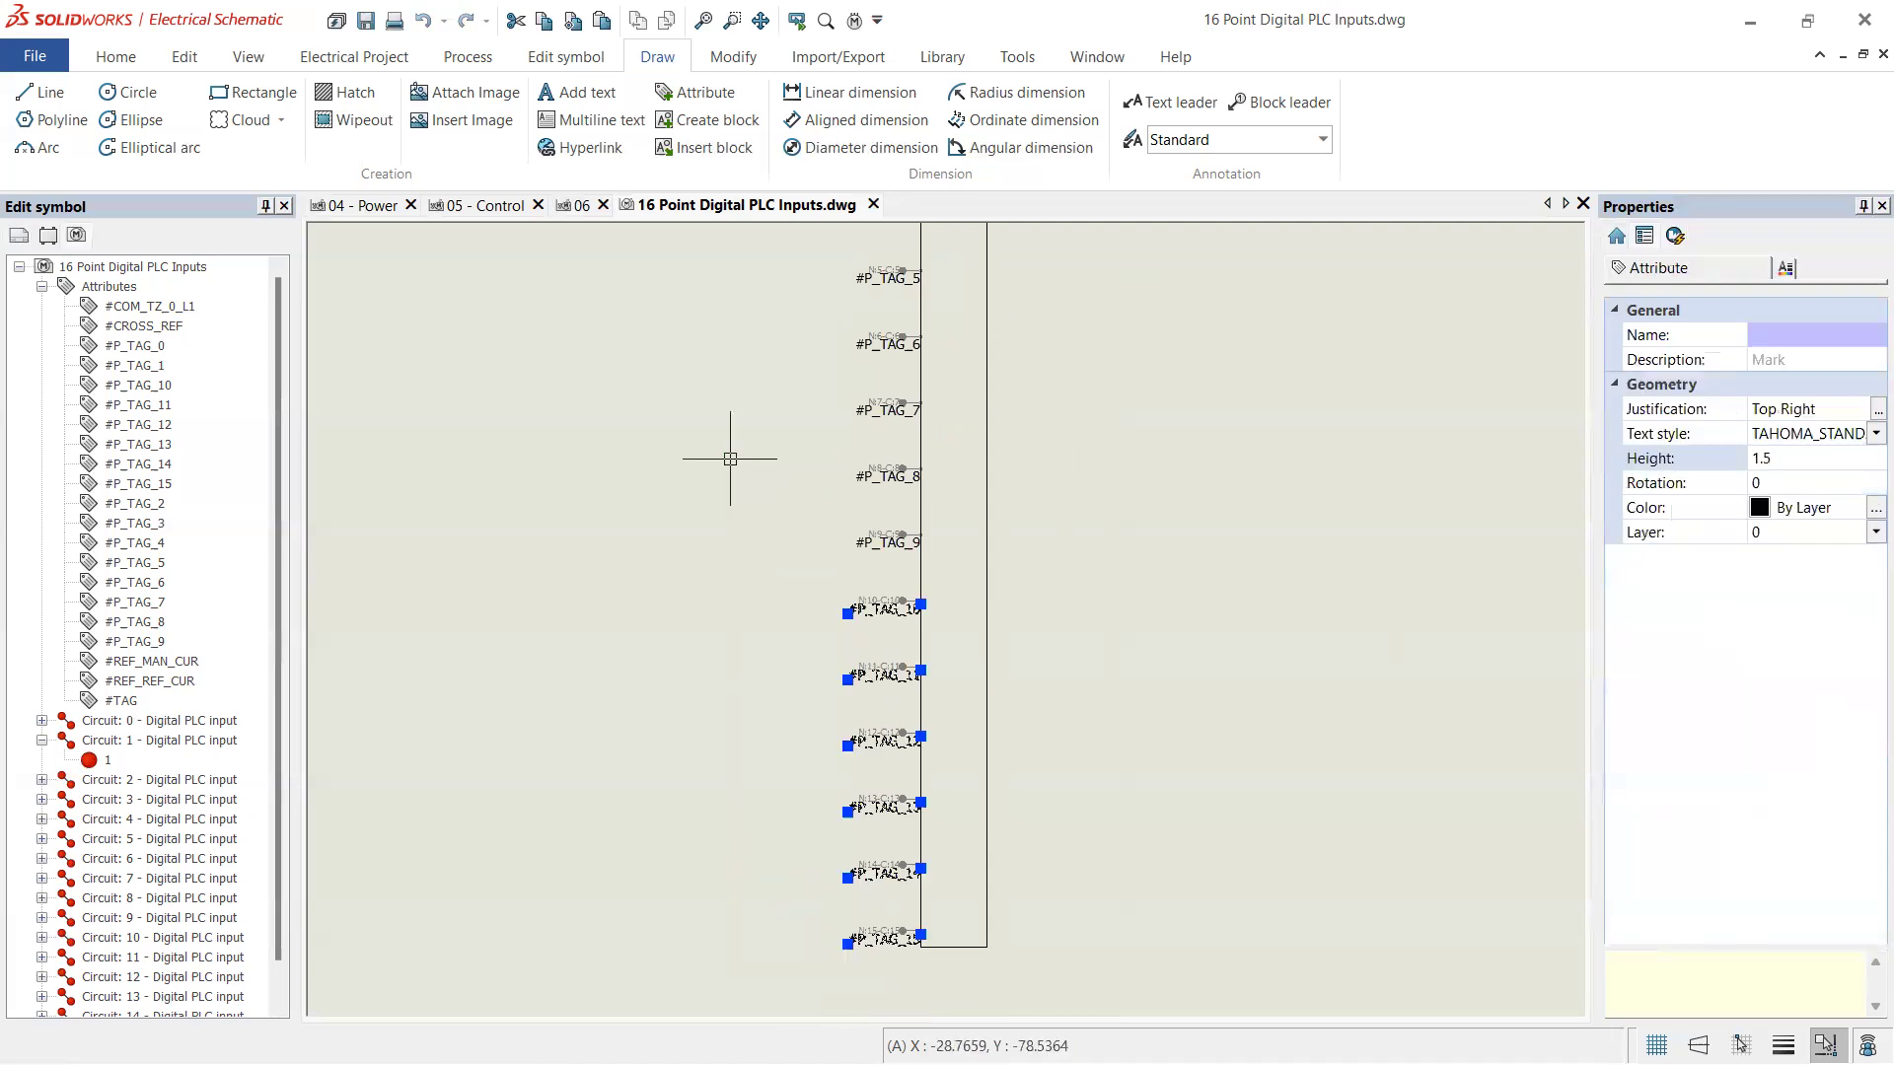
scroll(778, 522, "down", 1)
scroll(789, 520, "up", 1)
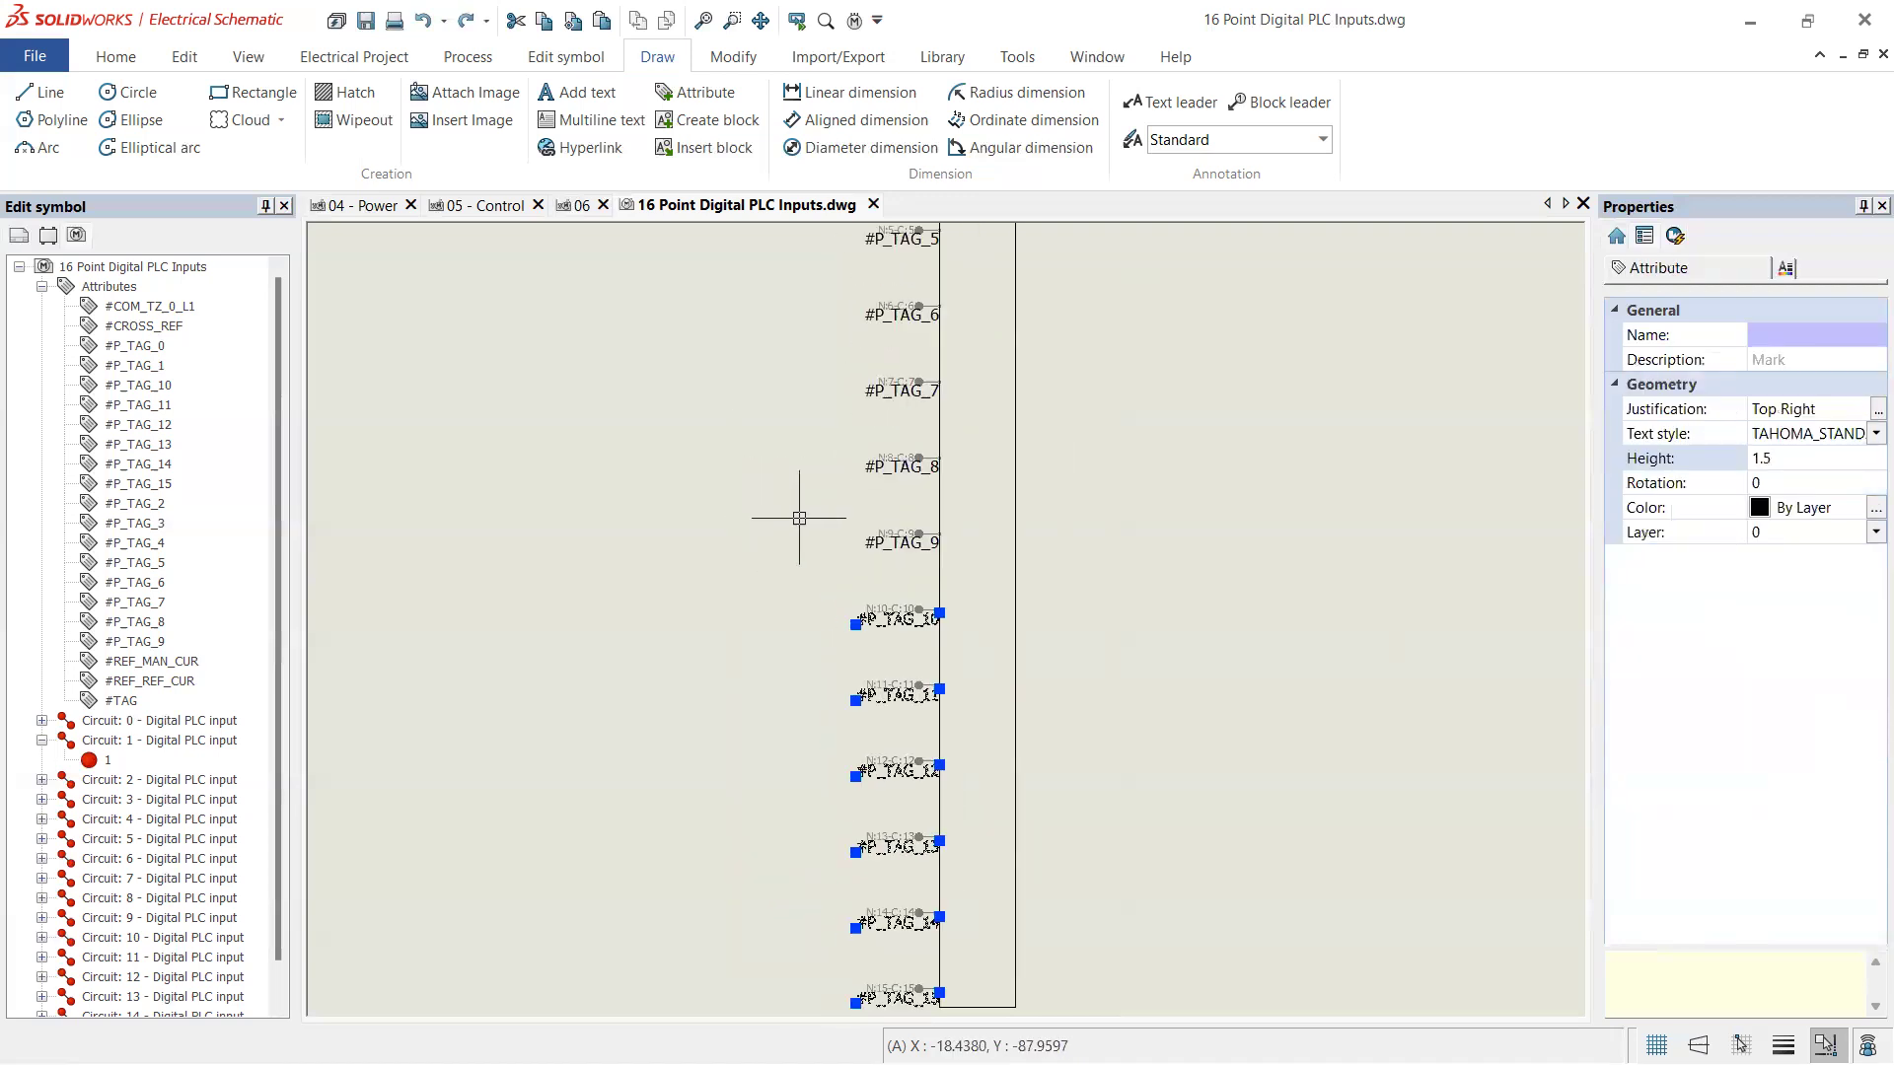
left_click(870, 571)
left_click(790, 233)
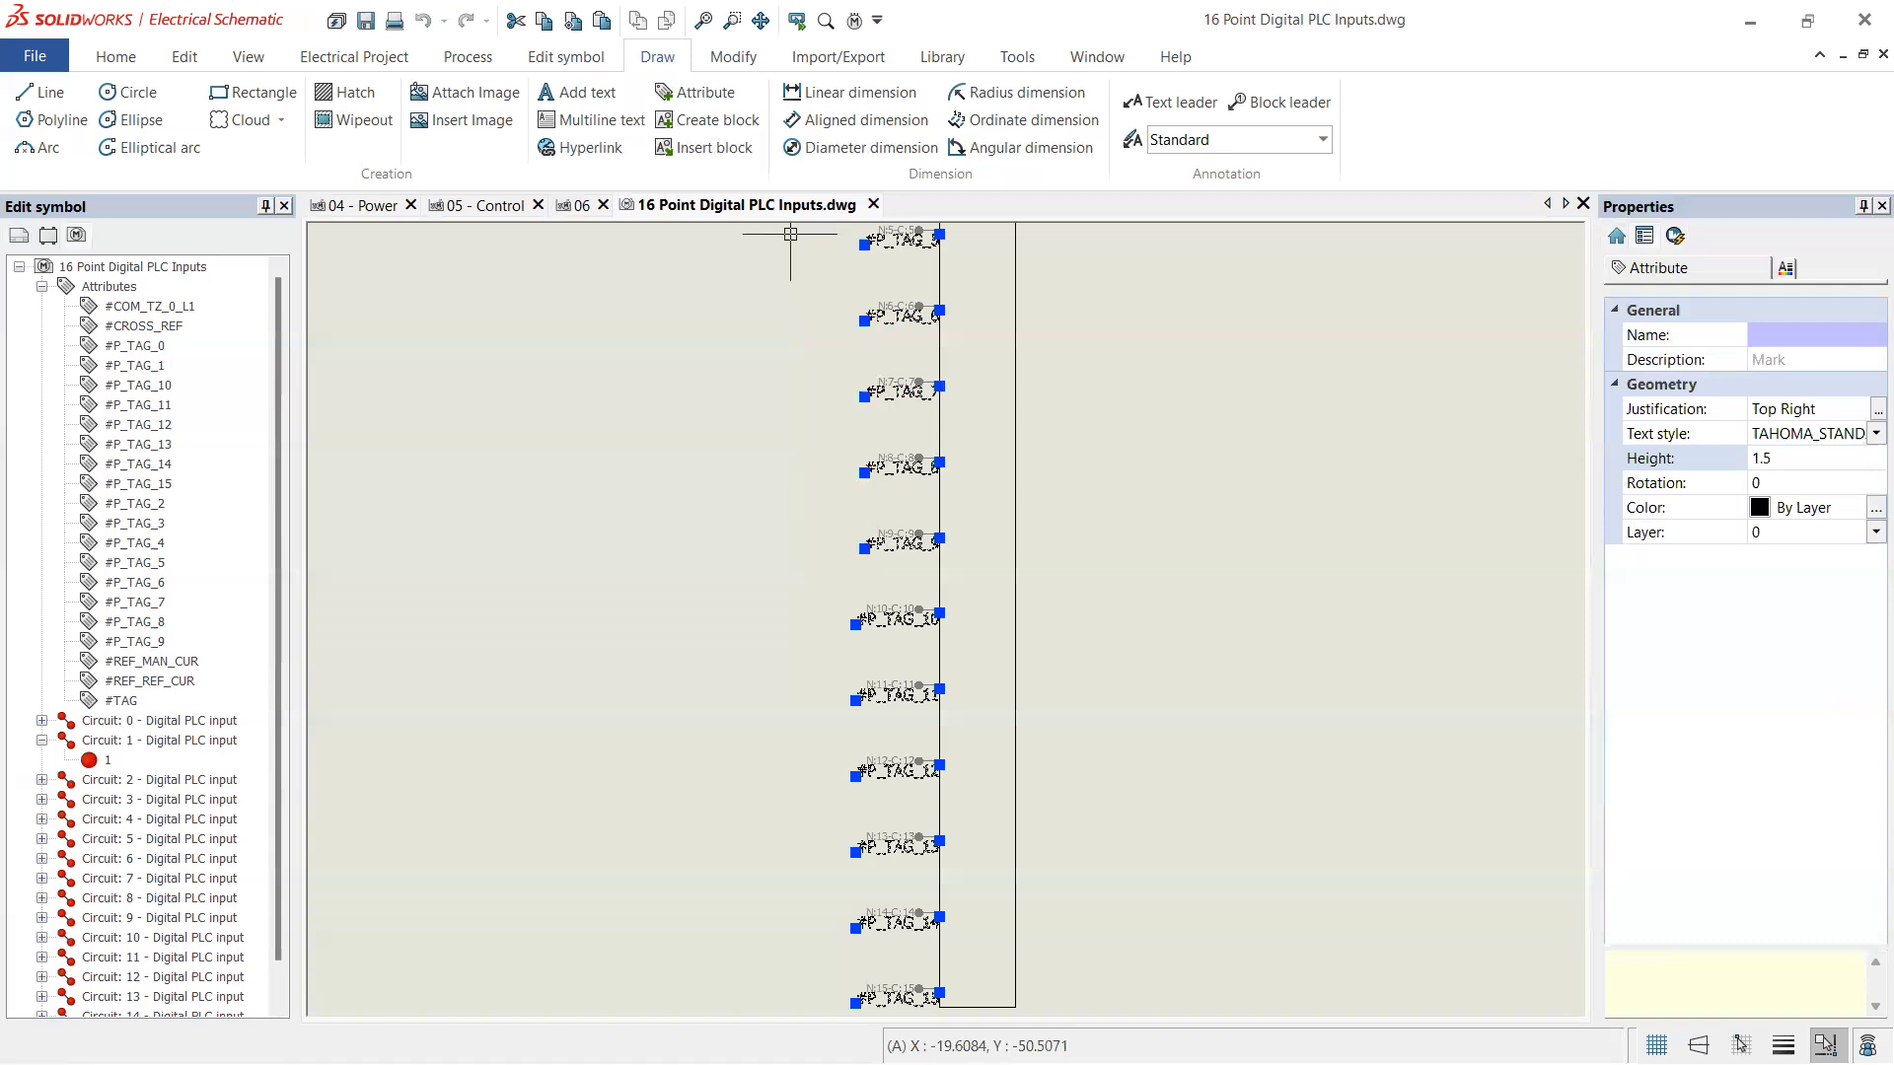
scroll(804, 528, "down", 1)
scroll(804, 528, "down", 2)
scroll(816, 477, "up", 3)
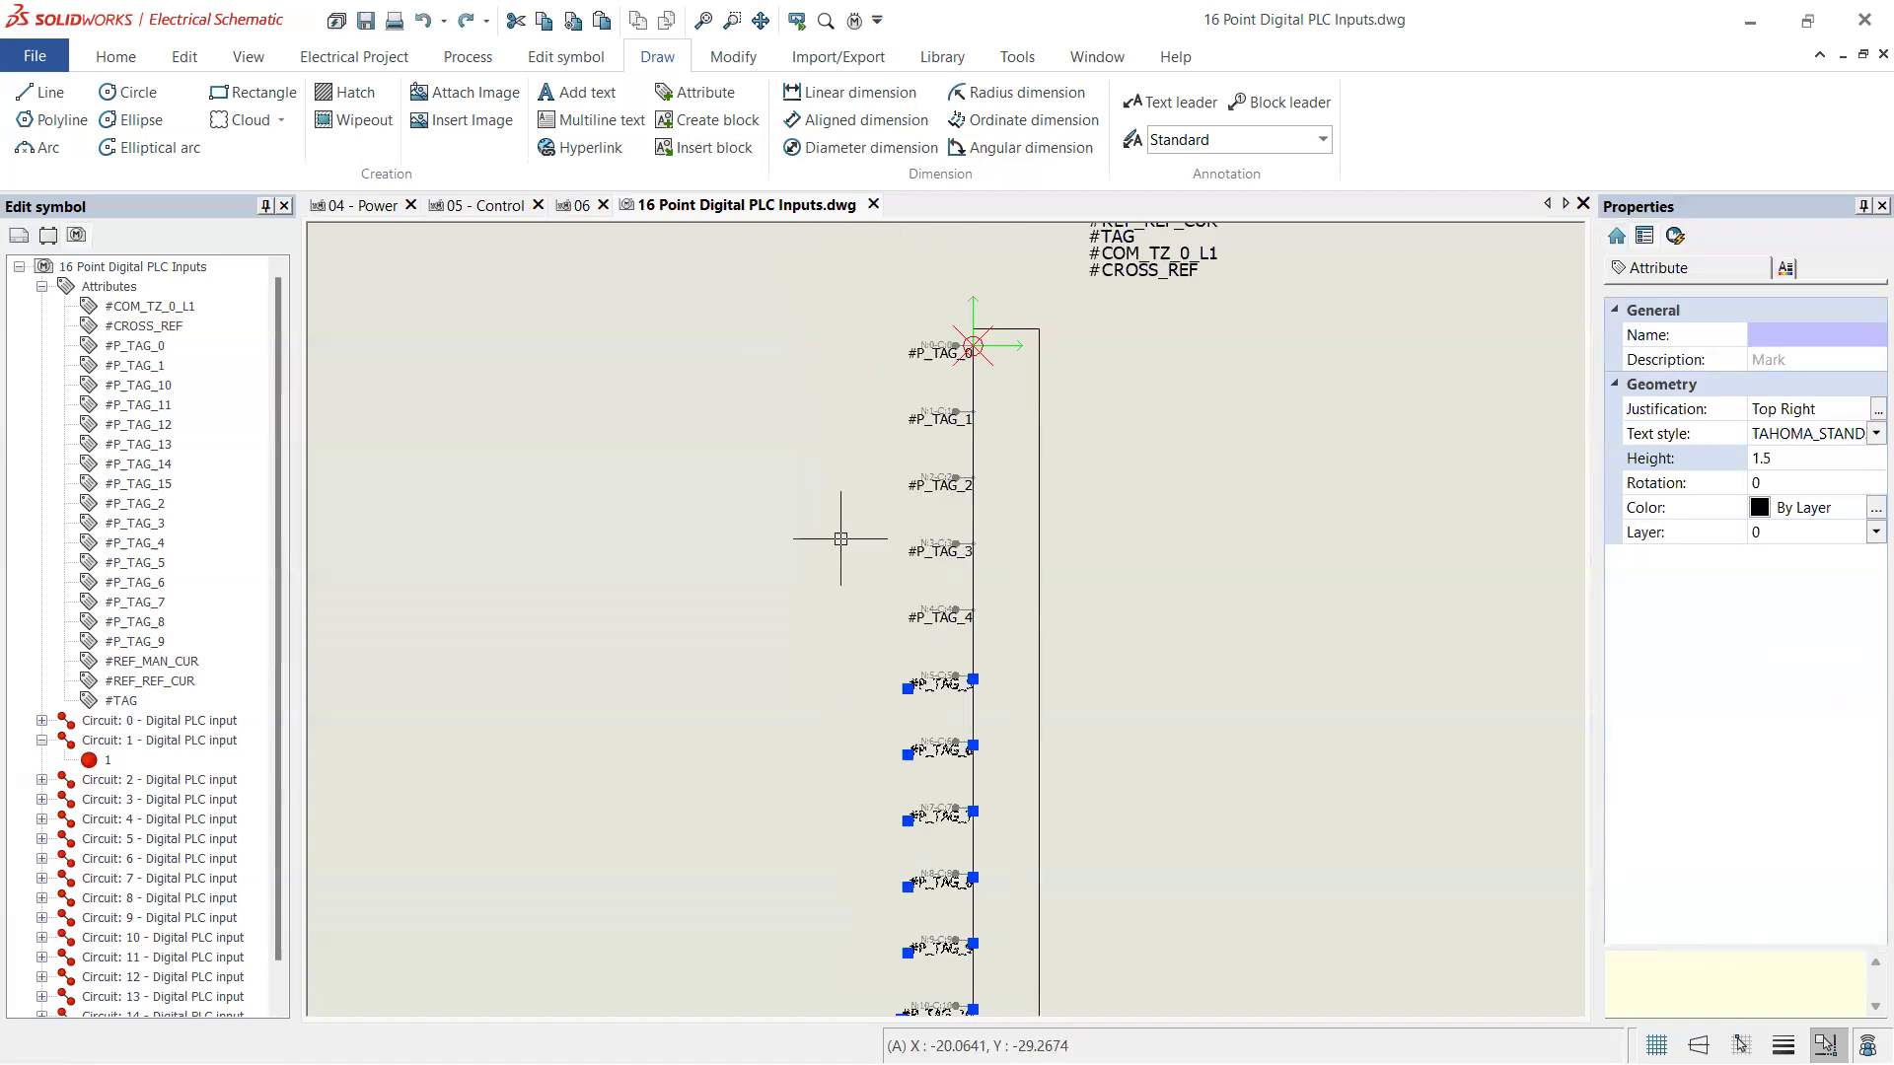
left_click(908, 648)
left_click(848, 314)
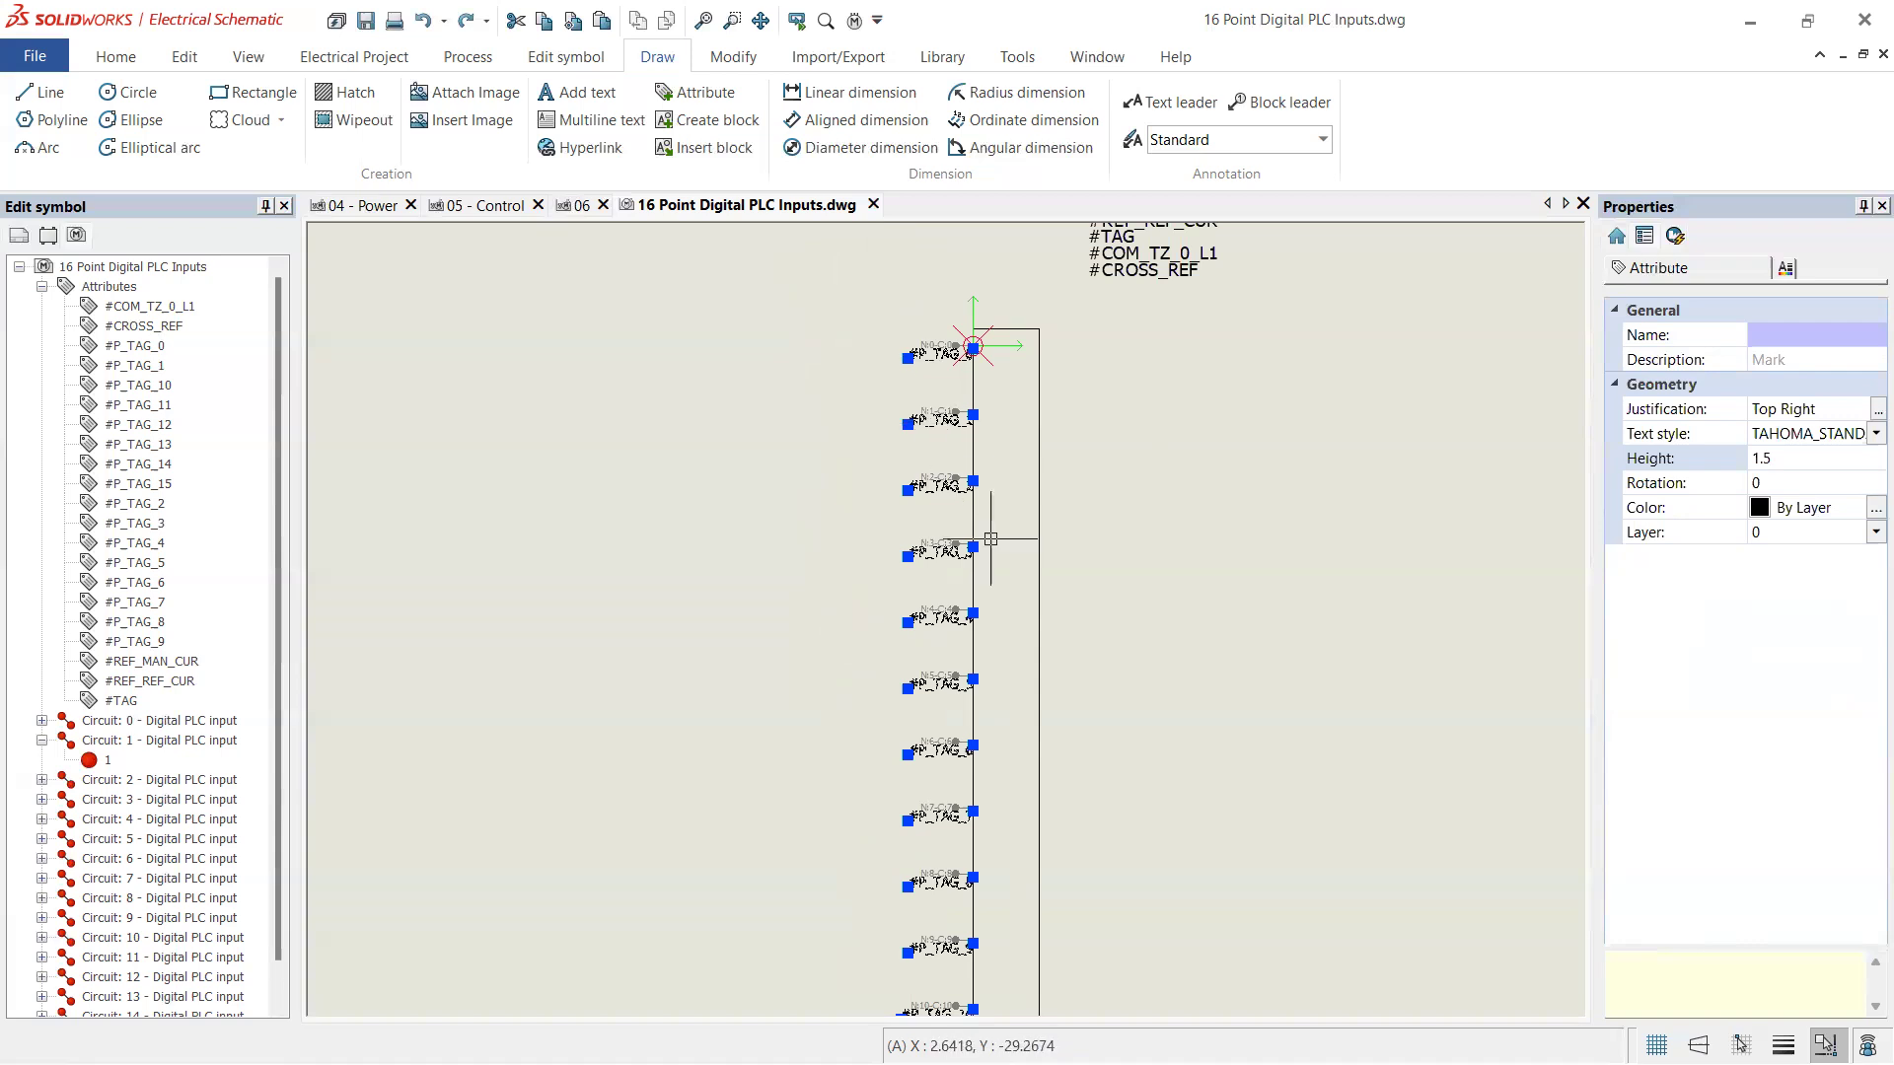
- Set the justification of the sixteen selected mark attributes to Middle Left in their graphical properties
scroll(958, 590, "down", 3)
scroll(964, 878, "up", 6)
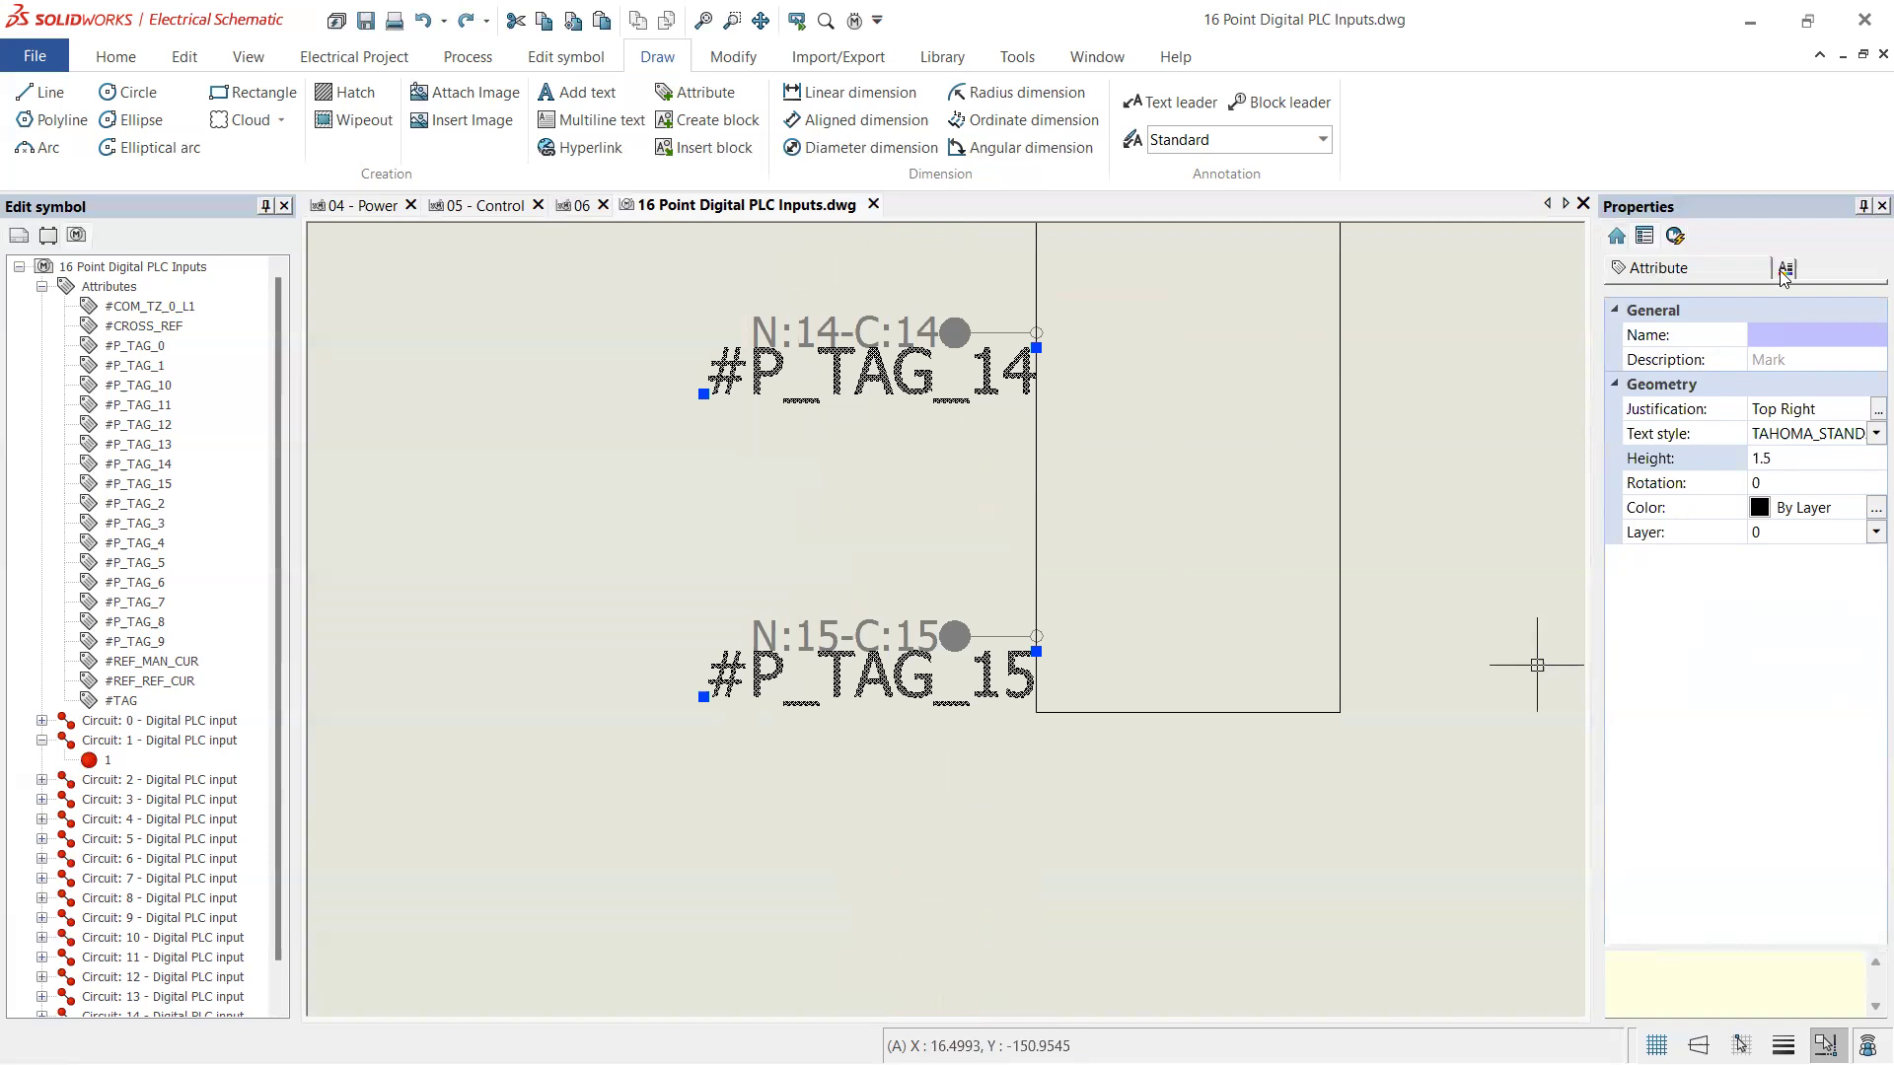
left_click(1785, 271)
left_click(1853, 613)
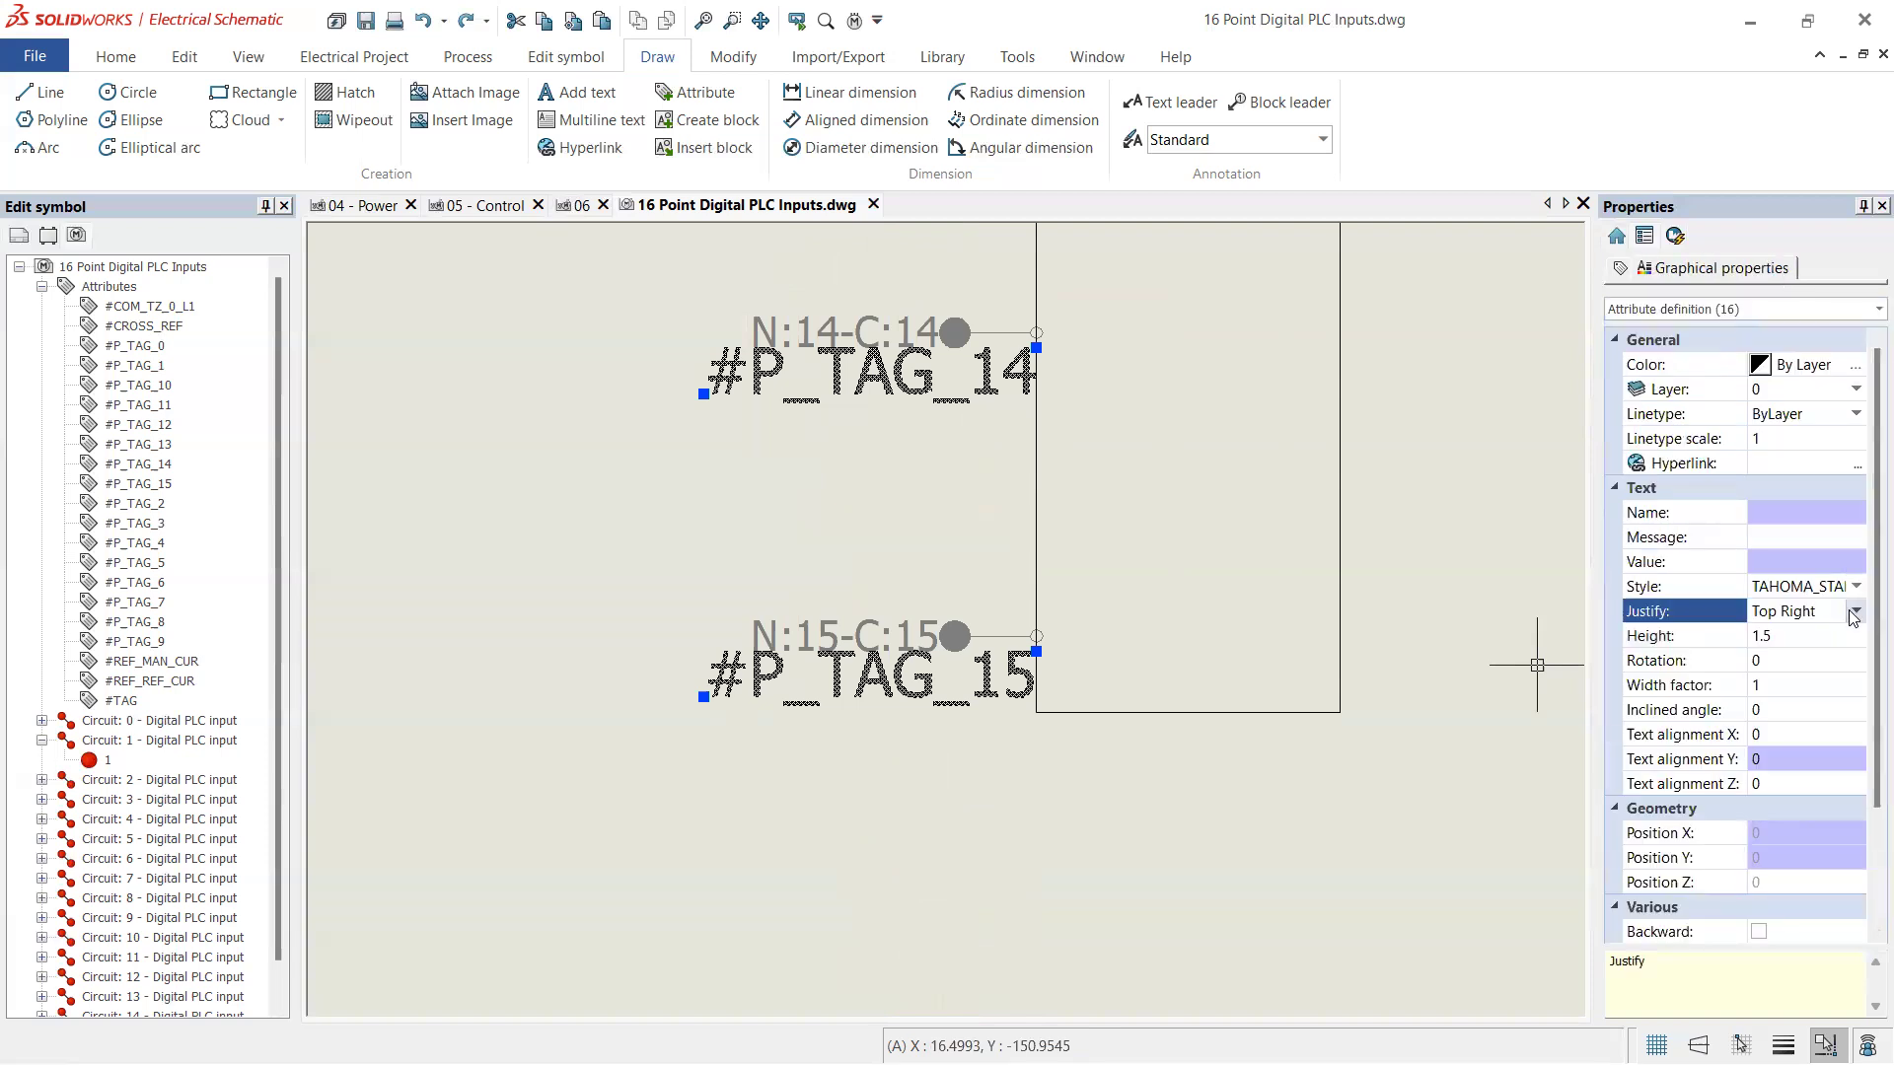
left_click(1853, 614)
left_click(1792, 732)
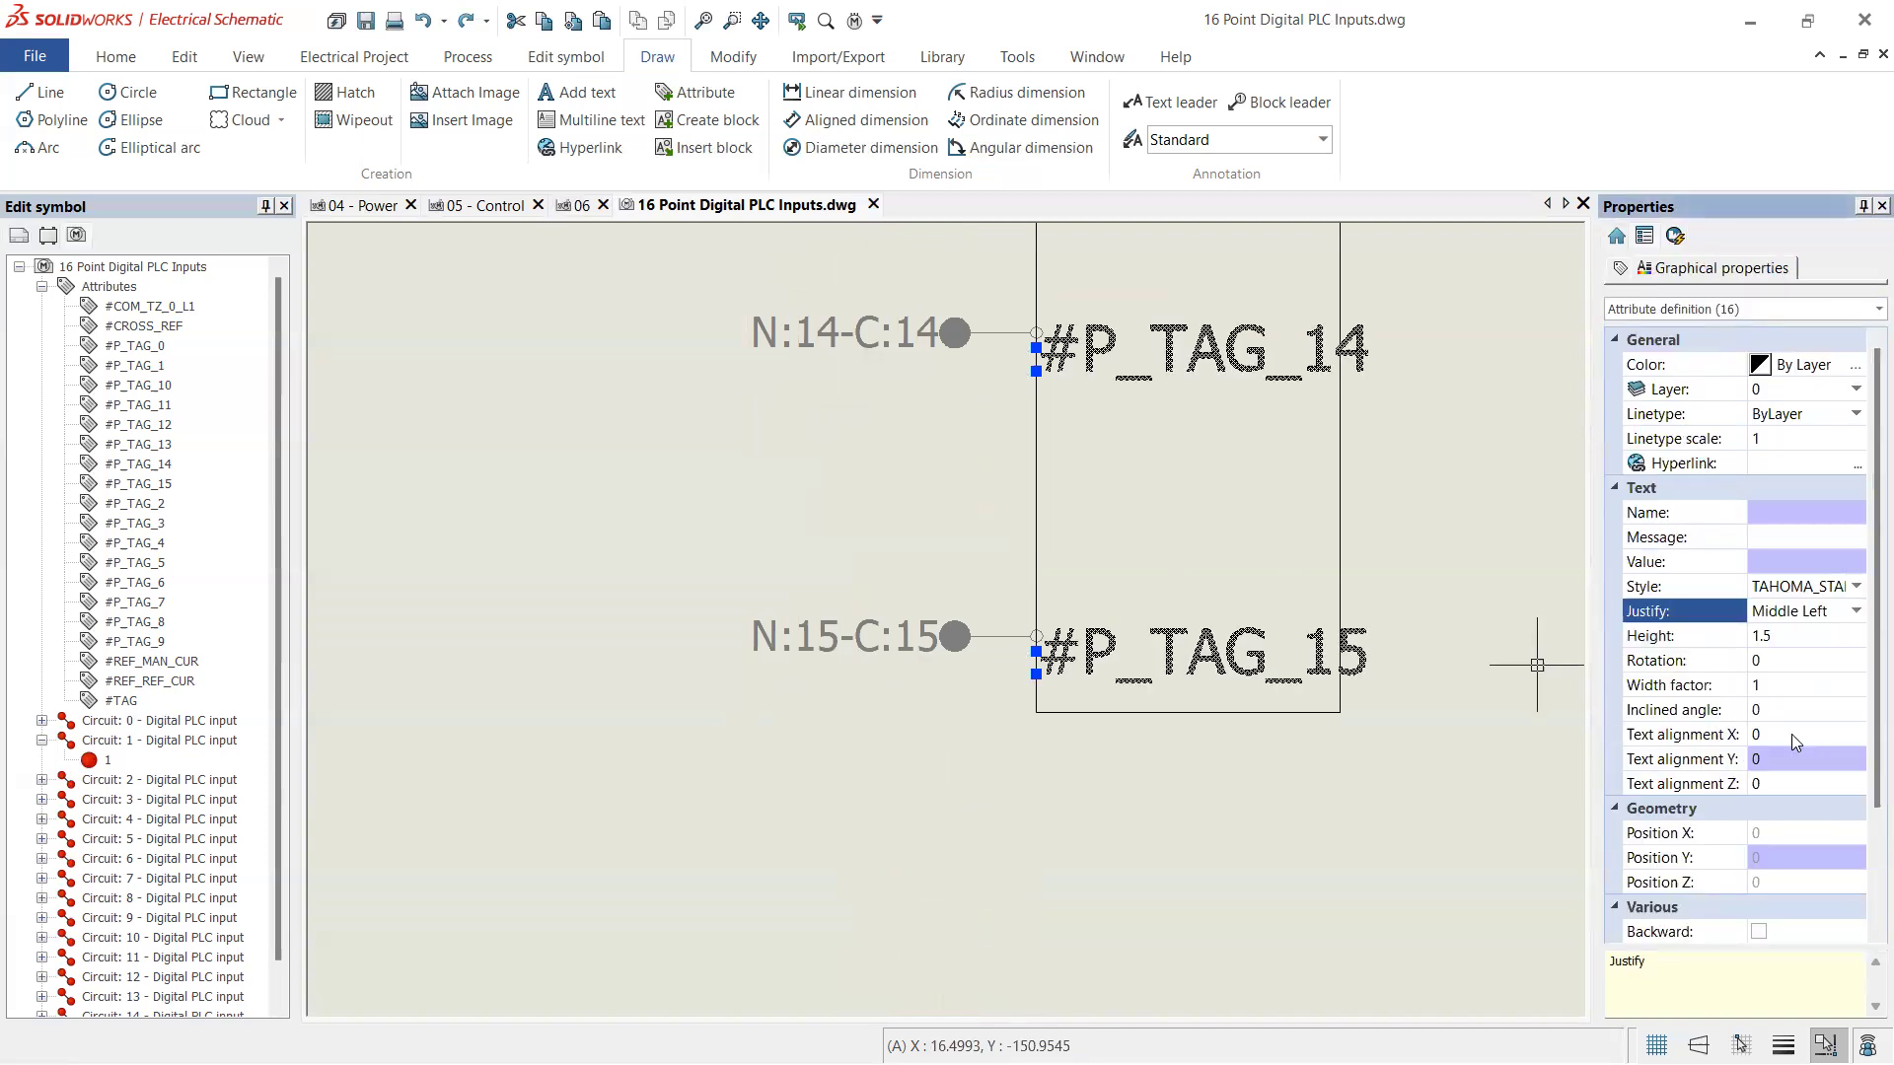
- Move the sixteen selected marks together about 0.93 inside the body outline, level with their connection points
scroll(1093, 654, "up", 3)
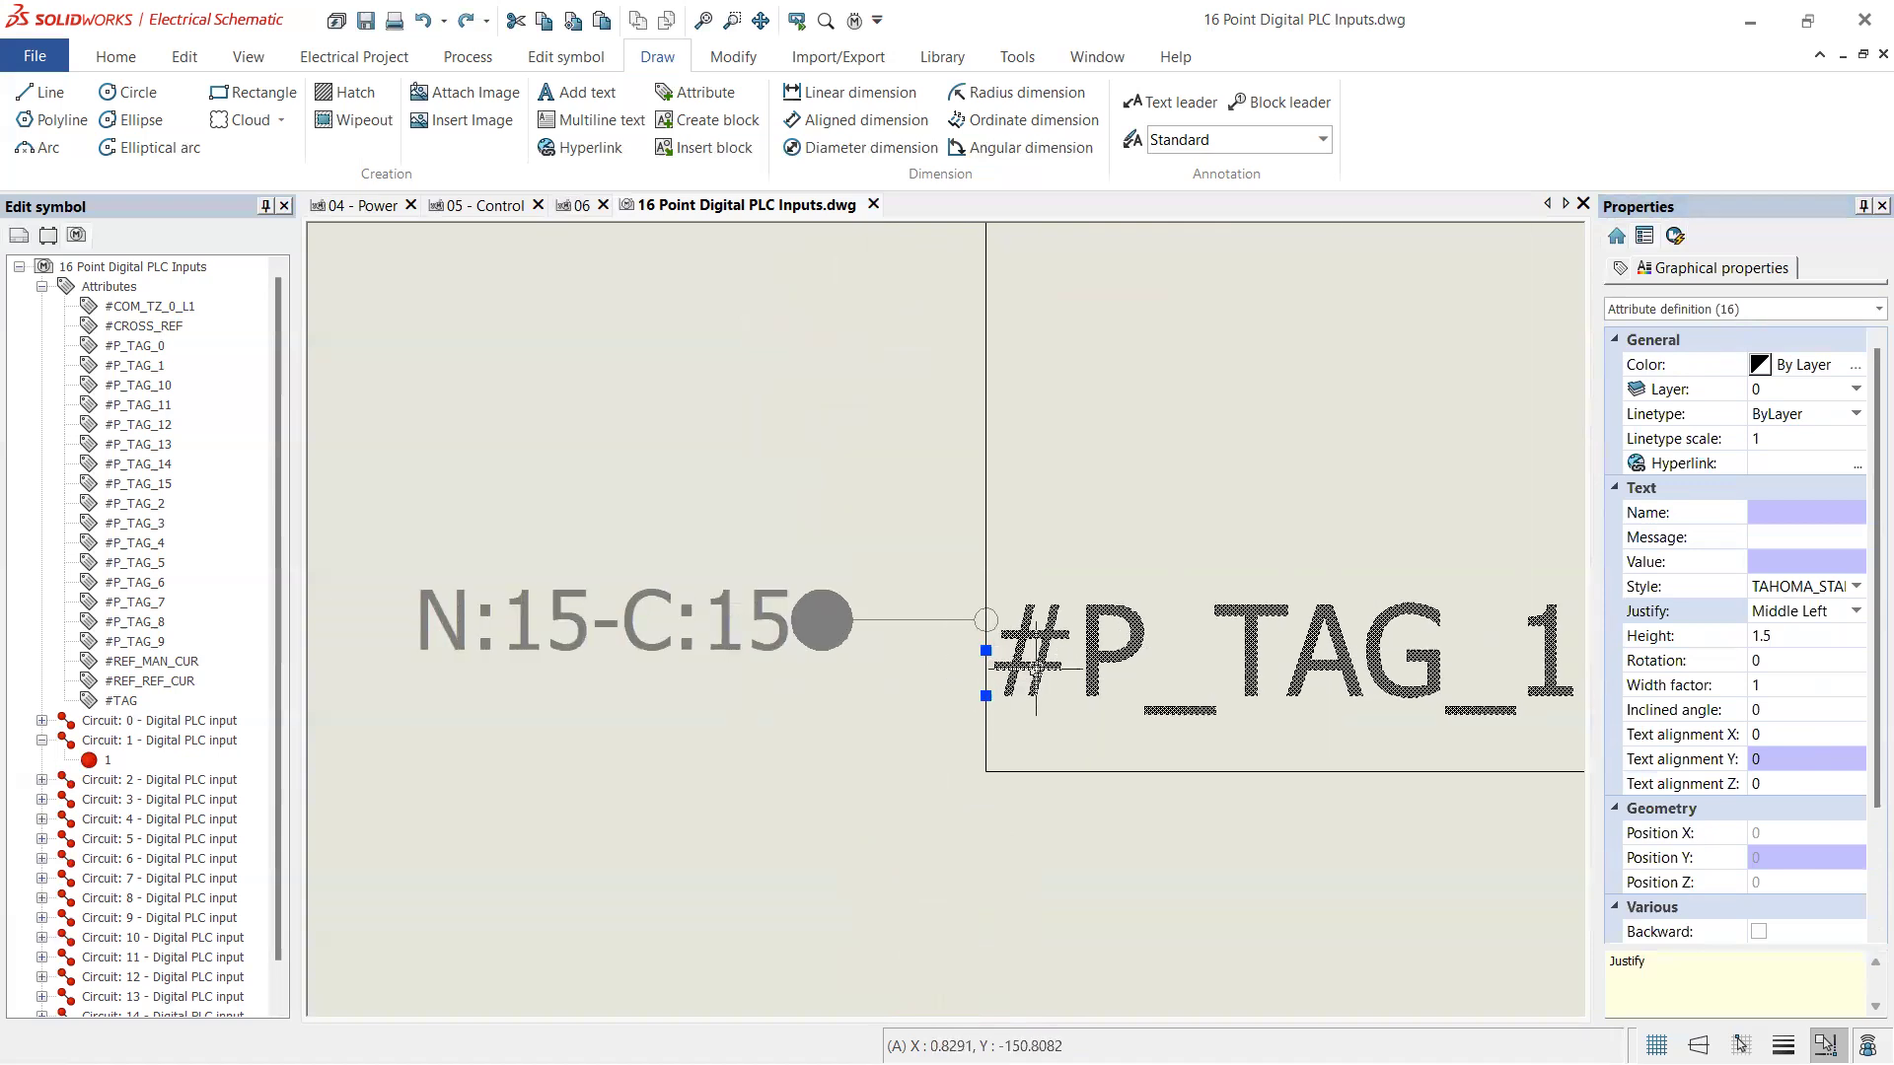
left_click_drag(1035, 669, 1097, 637)
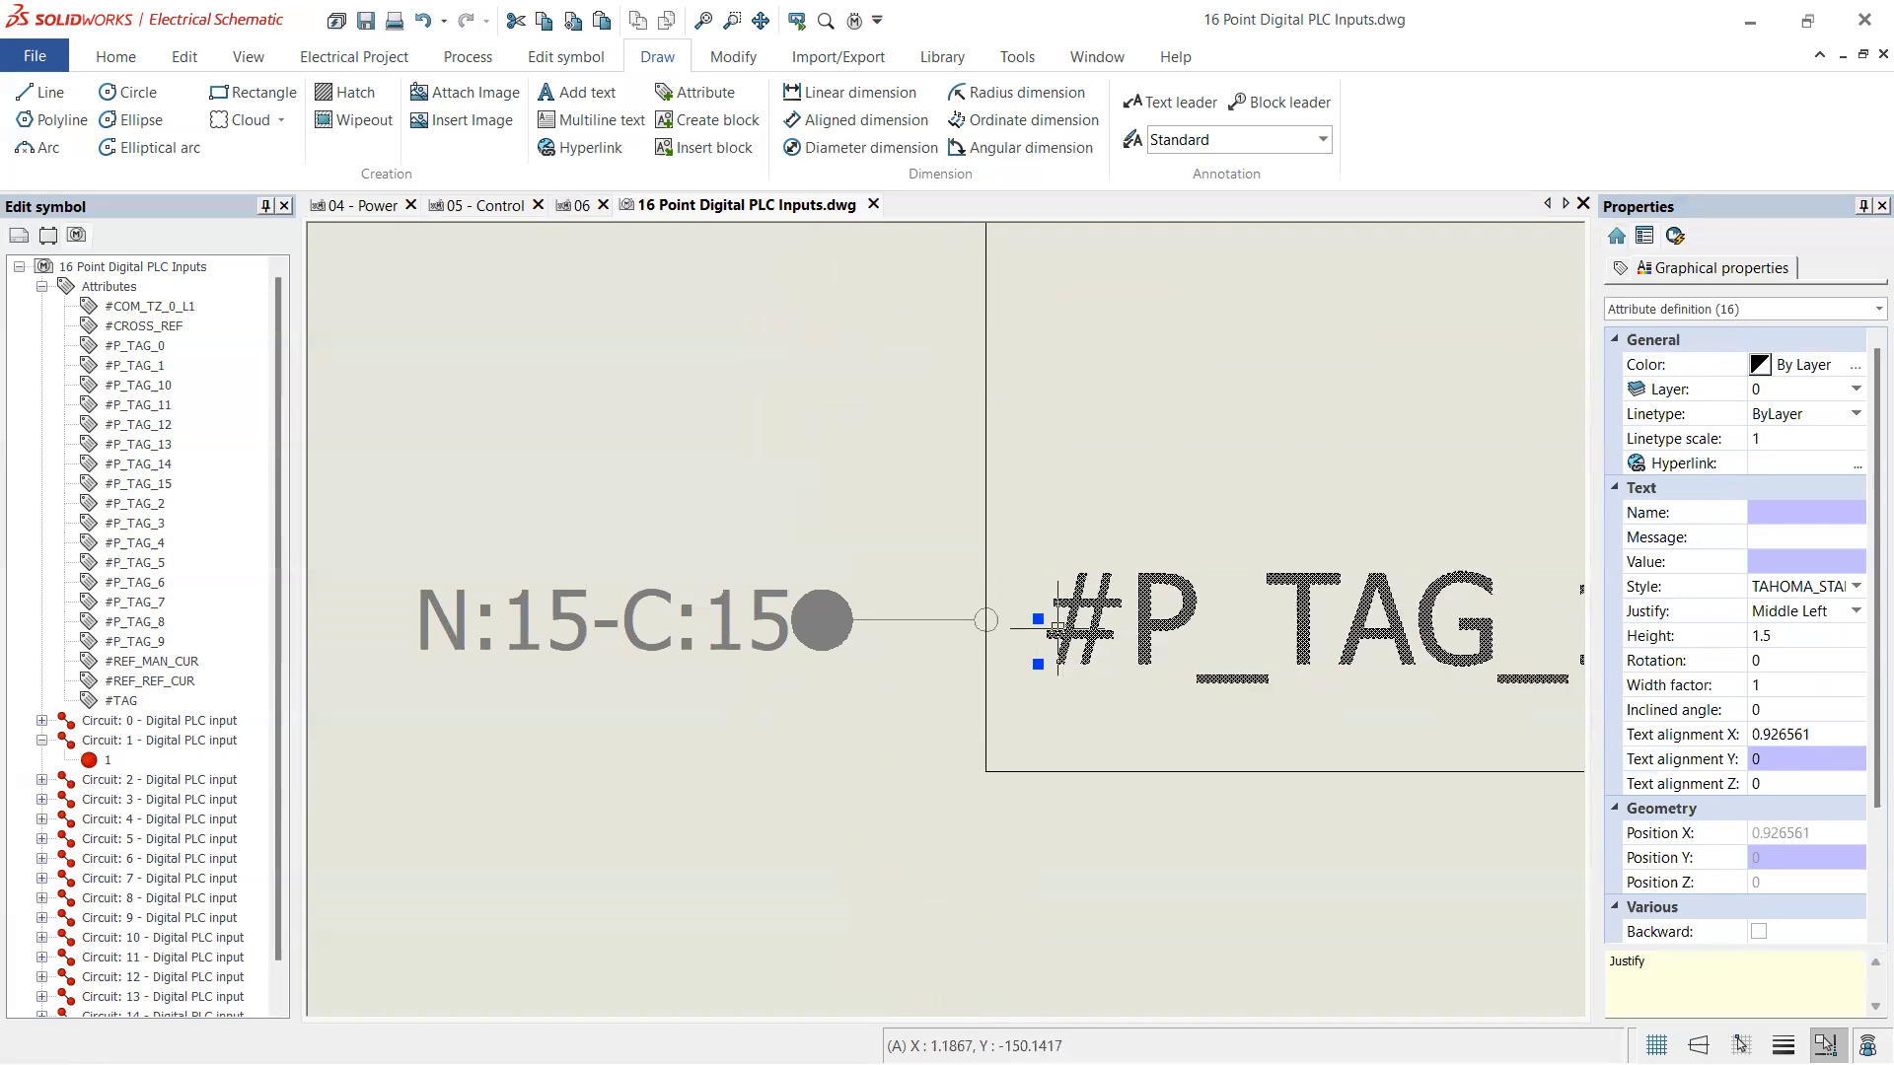
scroll(1079, 662, "down", 2)
scroll(1079, 407, "up", 4)
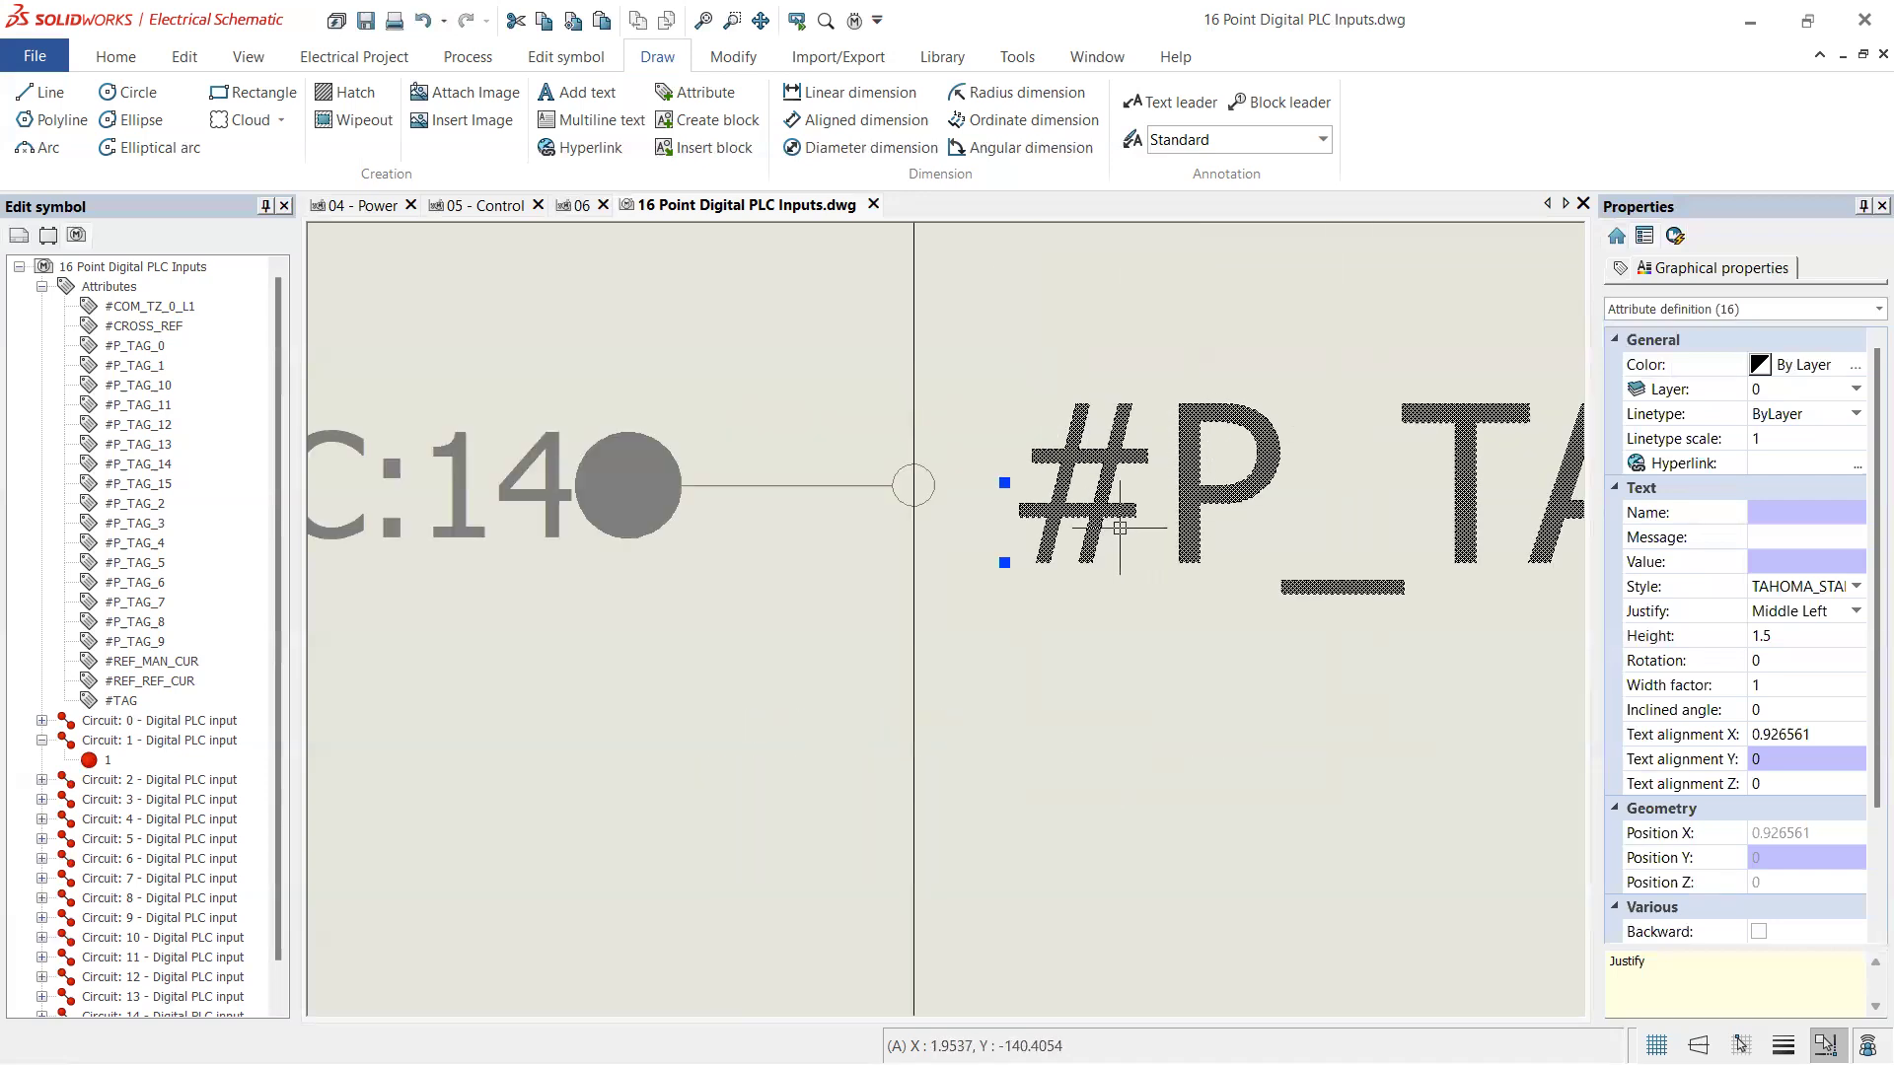
scroll(1120, 527, "down", 5)
scroll(1140, 484, "up", 6)
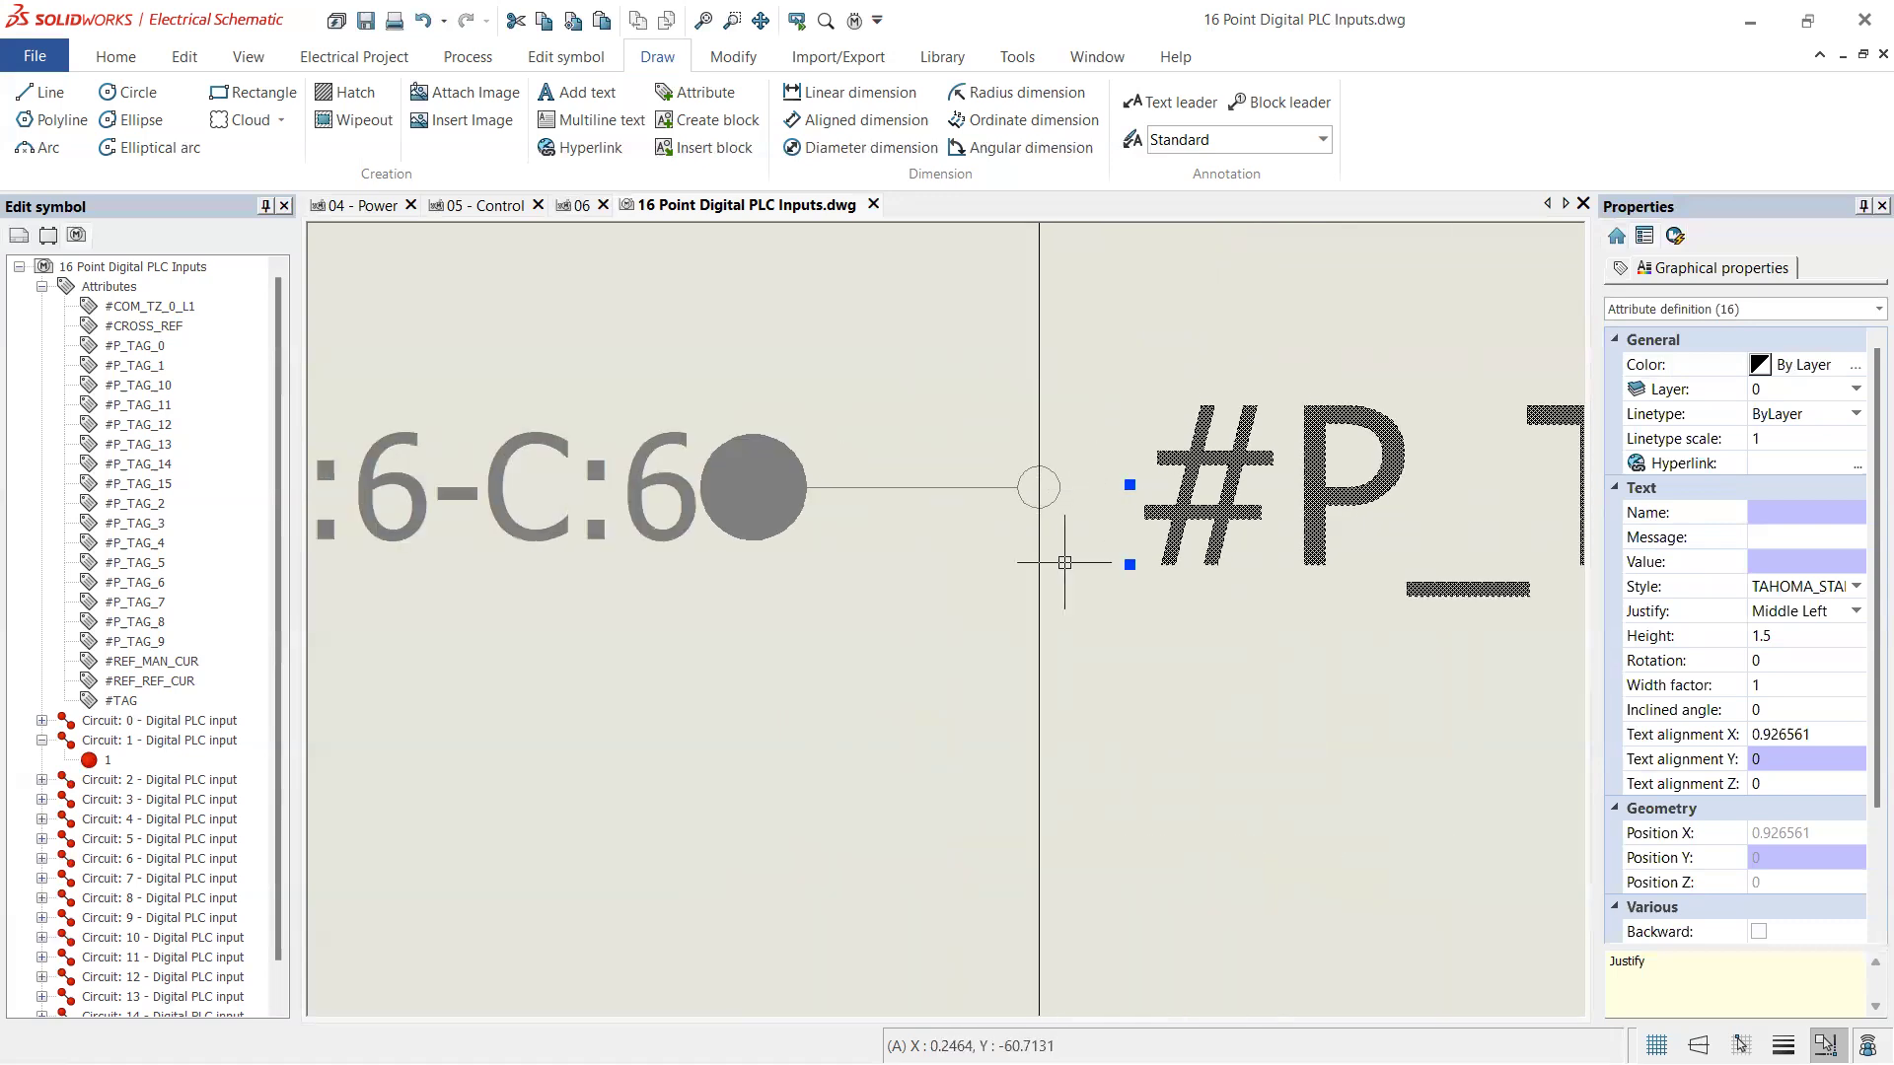
- Set the text height of the sixteen selected circuit marks to 1 and clear their selection
scroll(1064, 563, "down", 7)
scroll(1128, 365, "up", 2)
scroll(1130, 394, "up", 2)
scroll(1282, 474, "down", 4)
left_click(1796, 636)
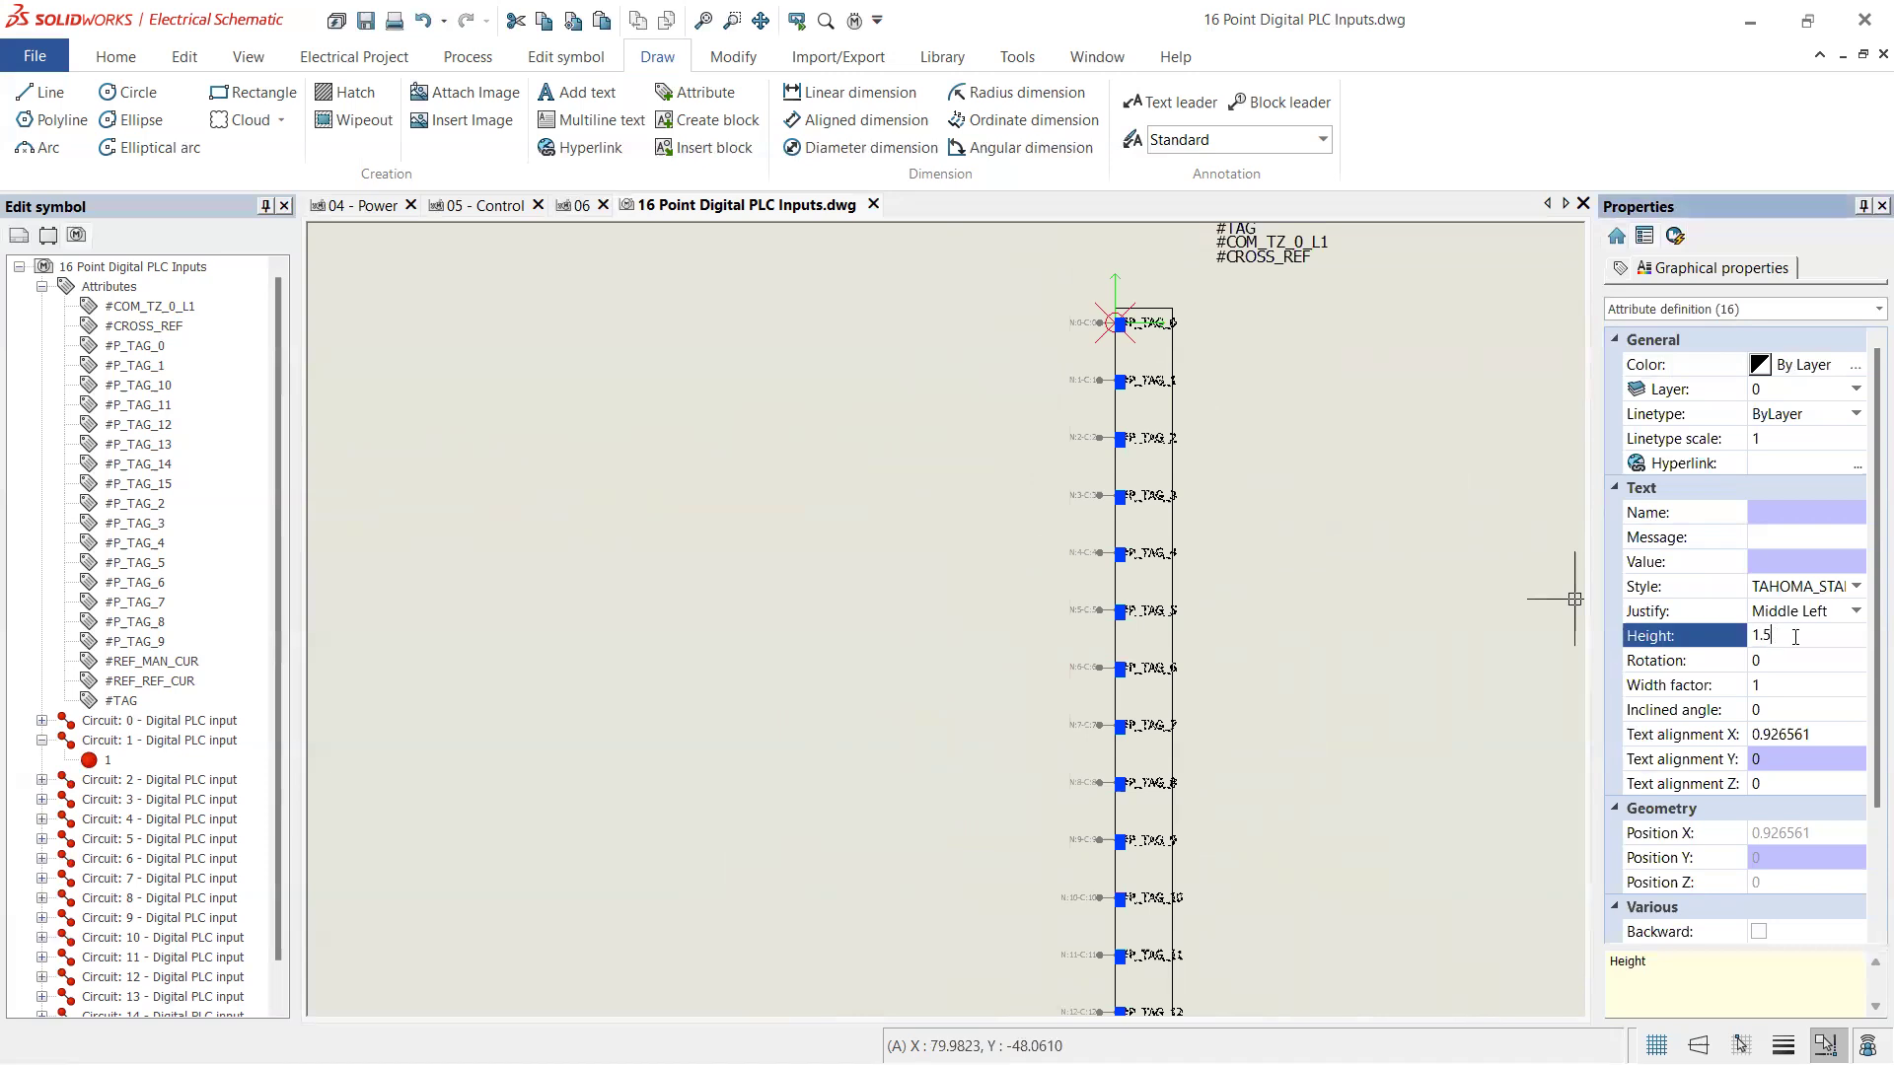
type("1")
key("Return")
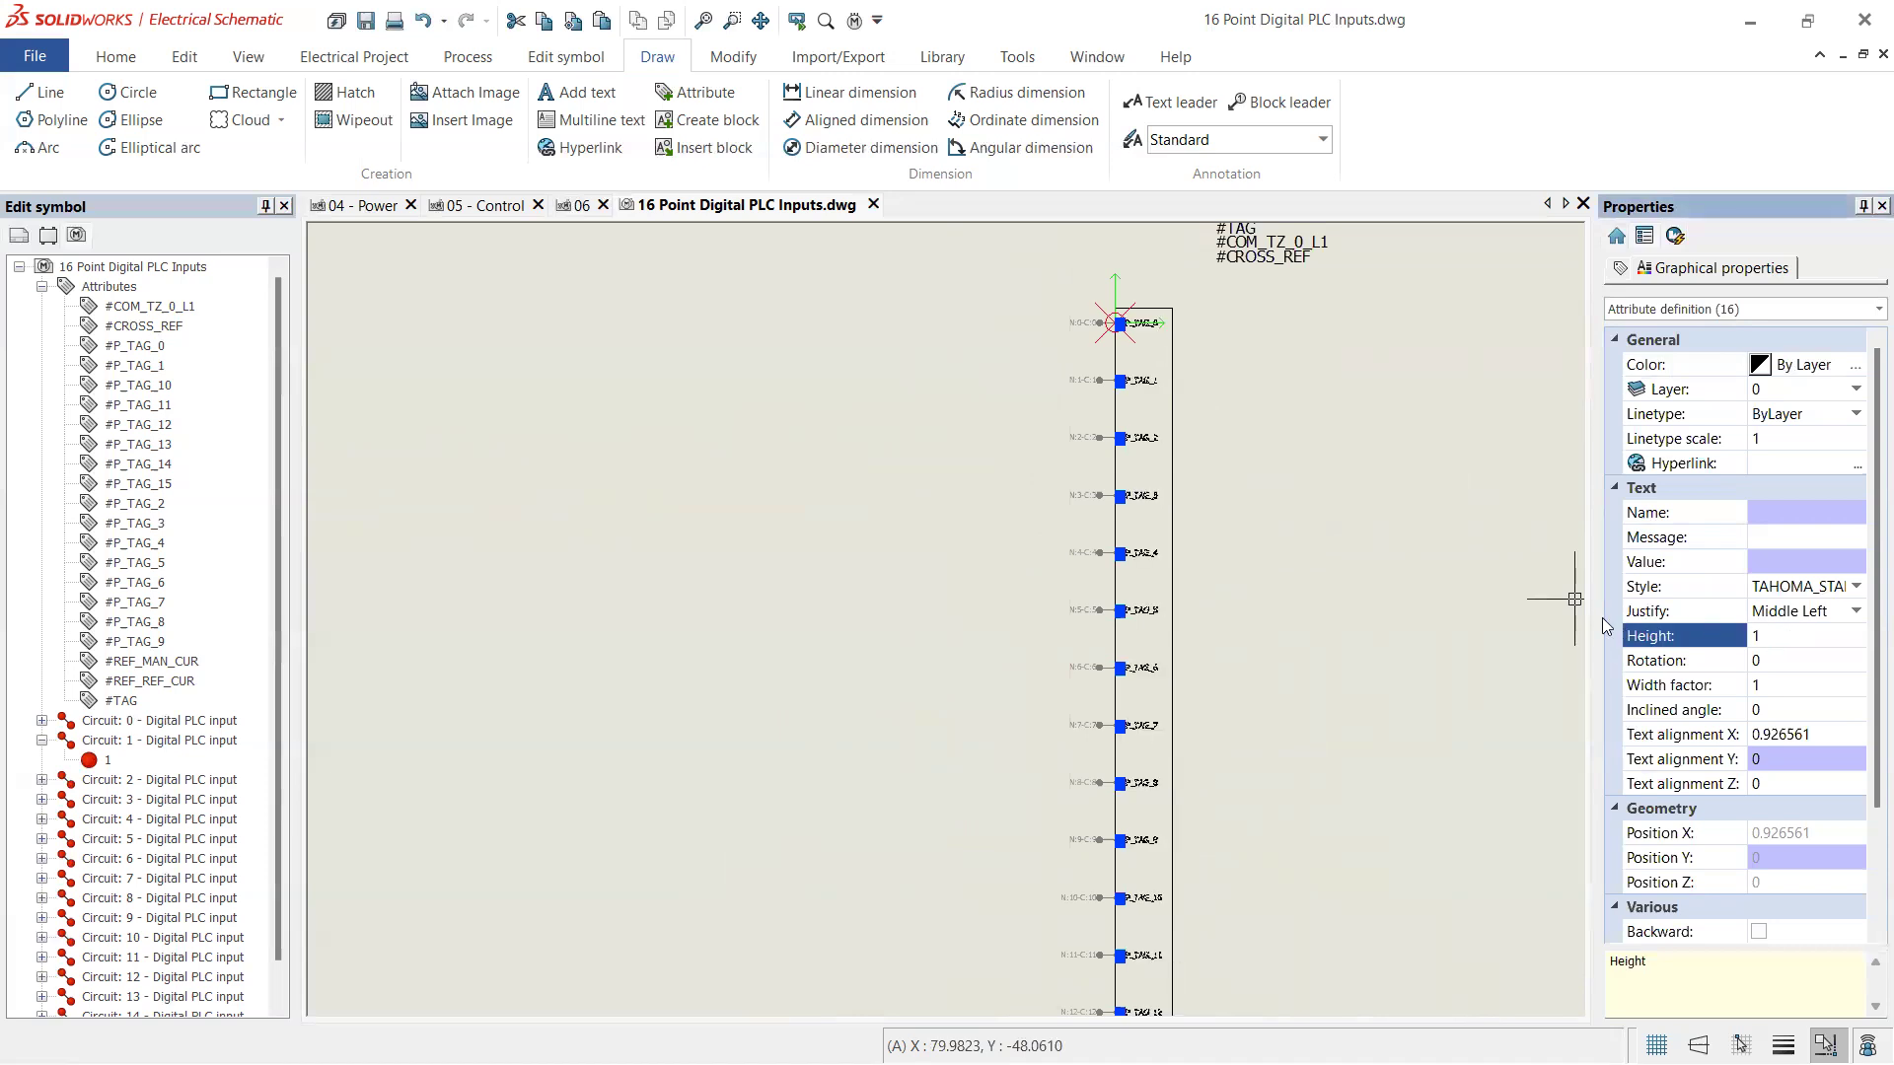
scroll(1144, 318, "up", 8)
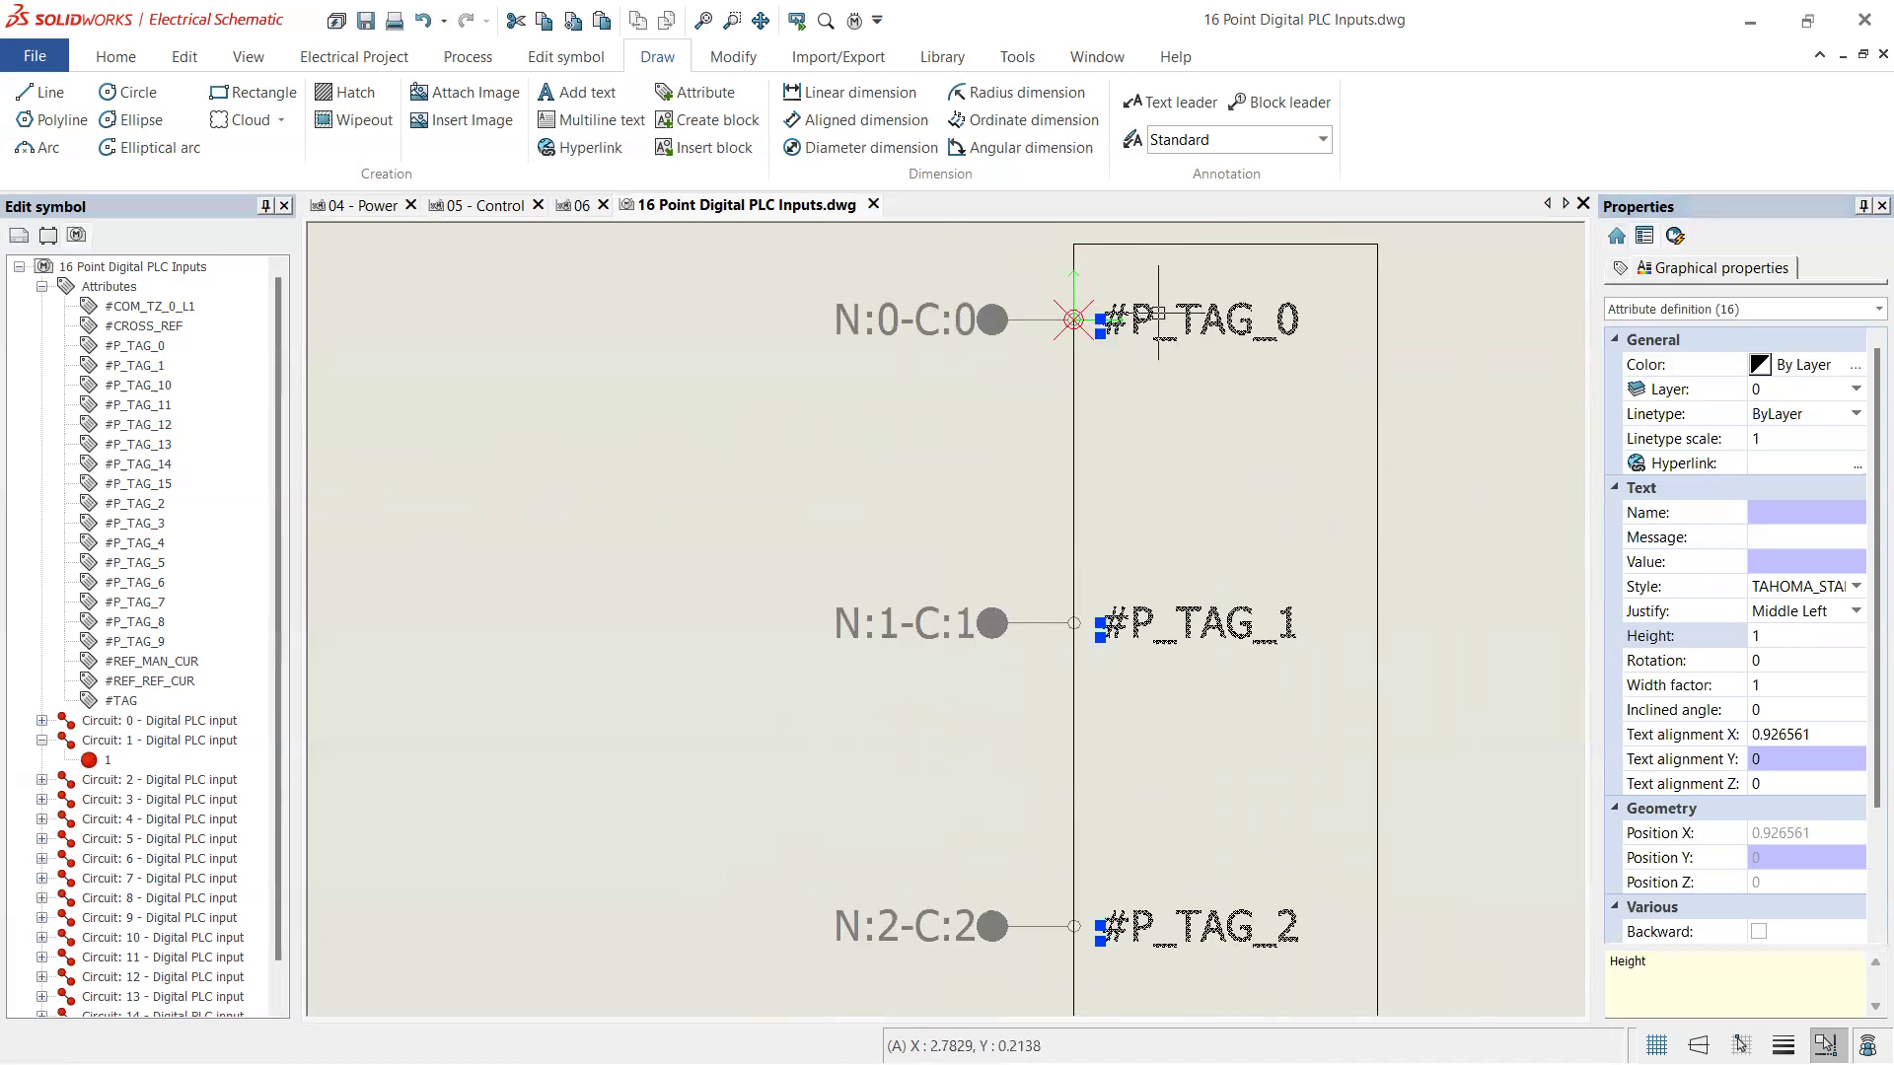
scroll(1150, 399, "up", 4)
scroll(1157, 394, "down", 4)
scroll(1157, 394, "down", 6)
scroll(1172, 353, "up", 2)
scroll(1081, 274, "up", 4)
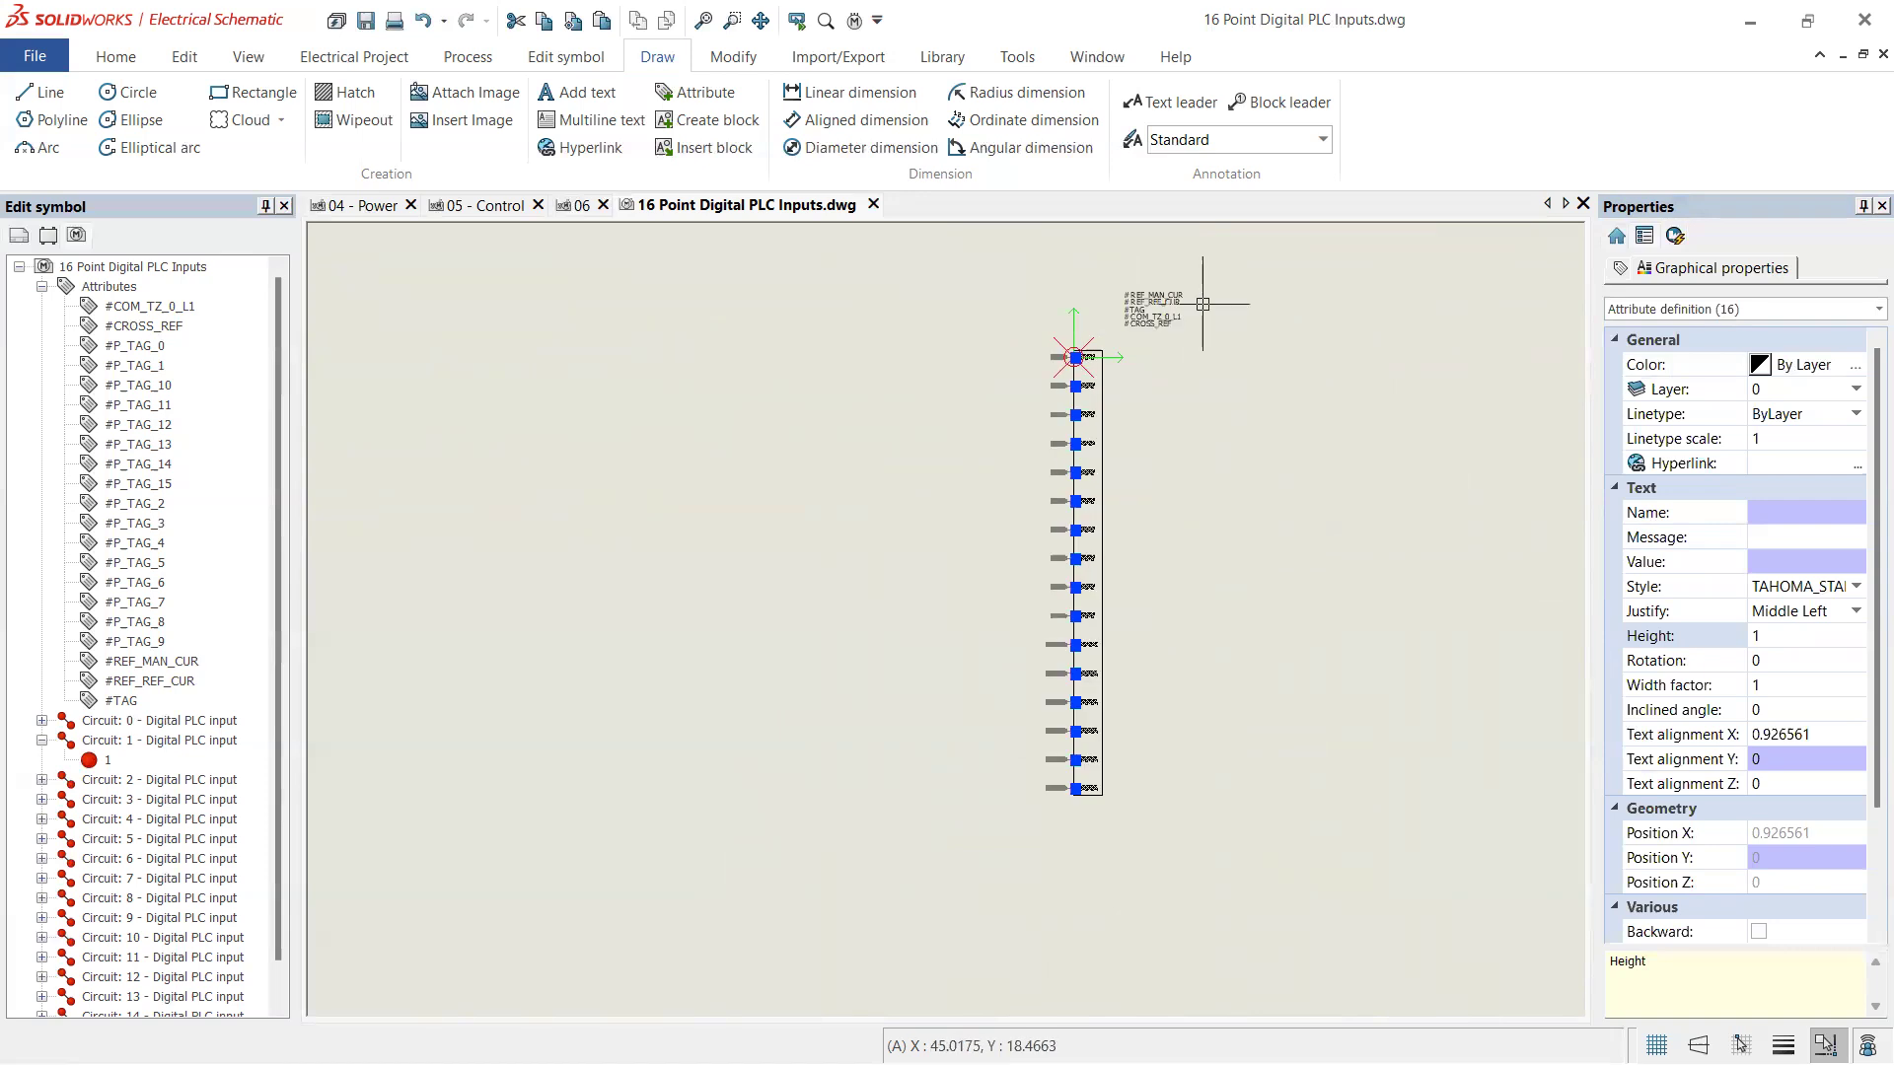
key("Escape")
scroll(868, 341, "up", 2)
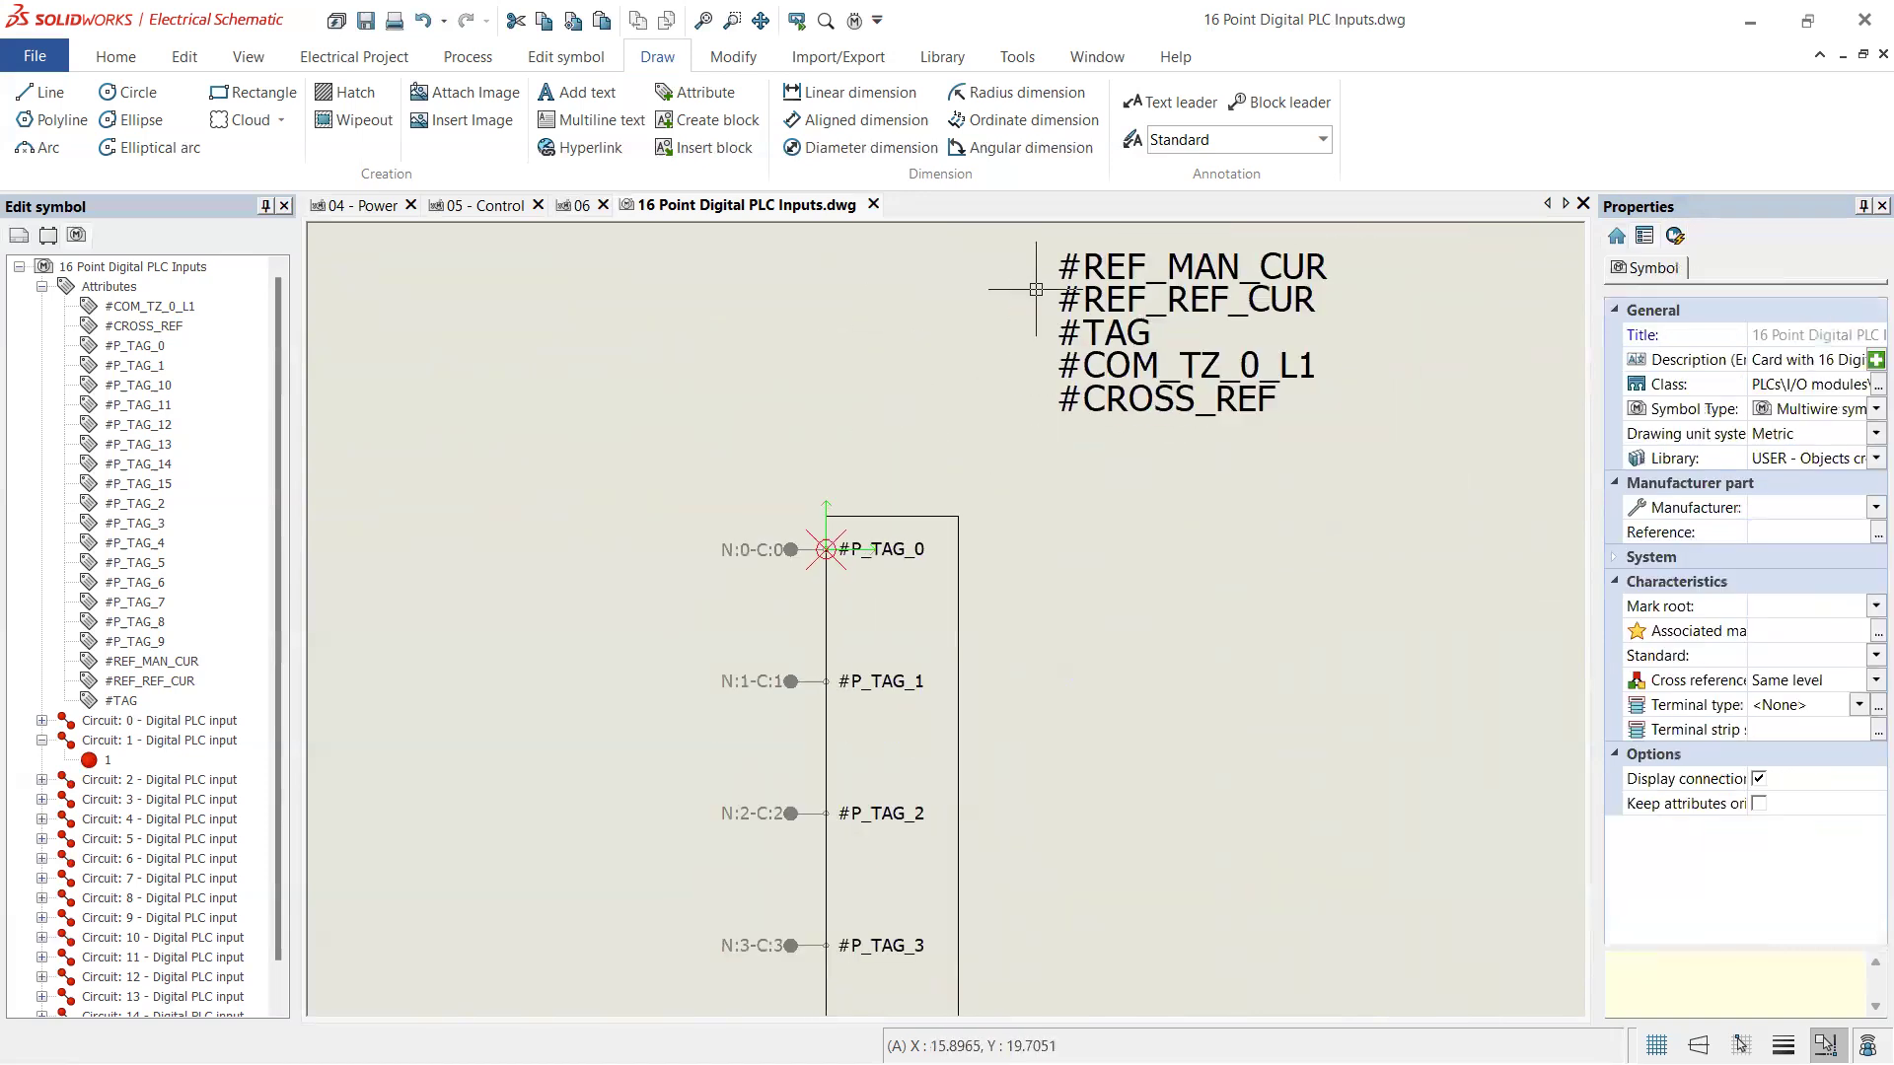
left_click(1141, 336)
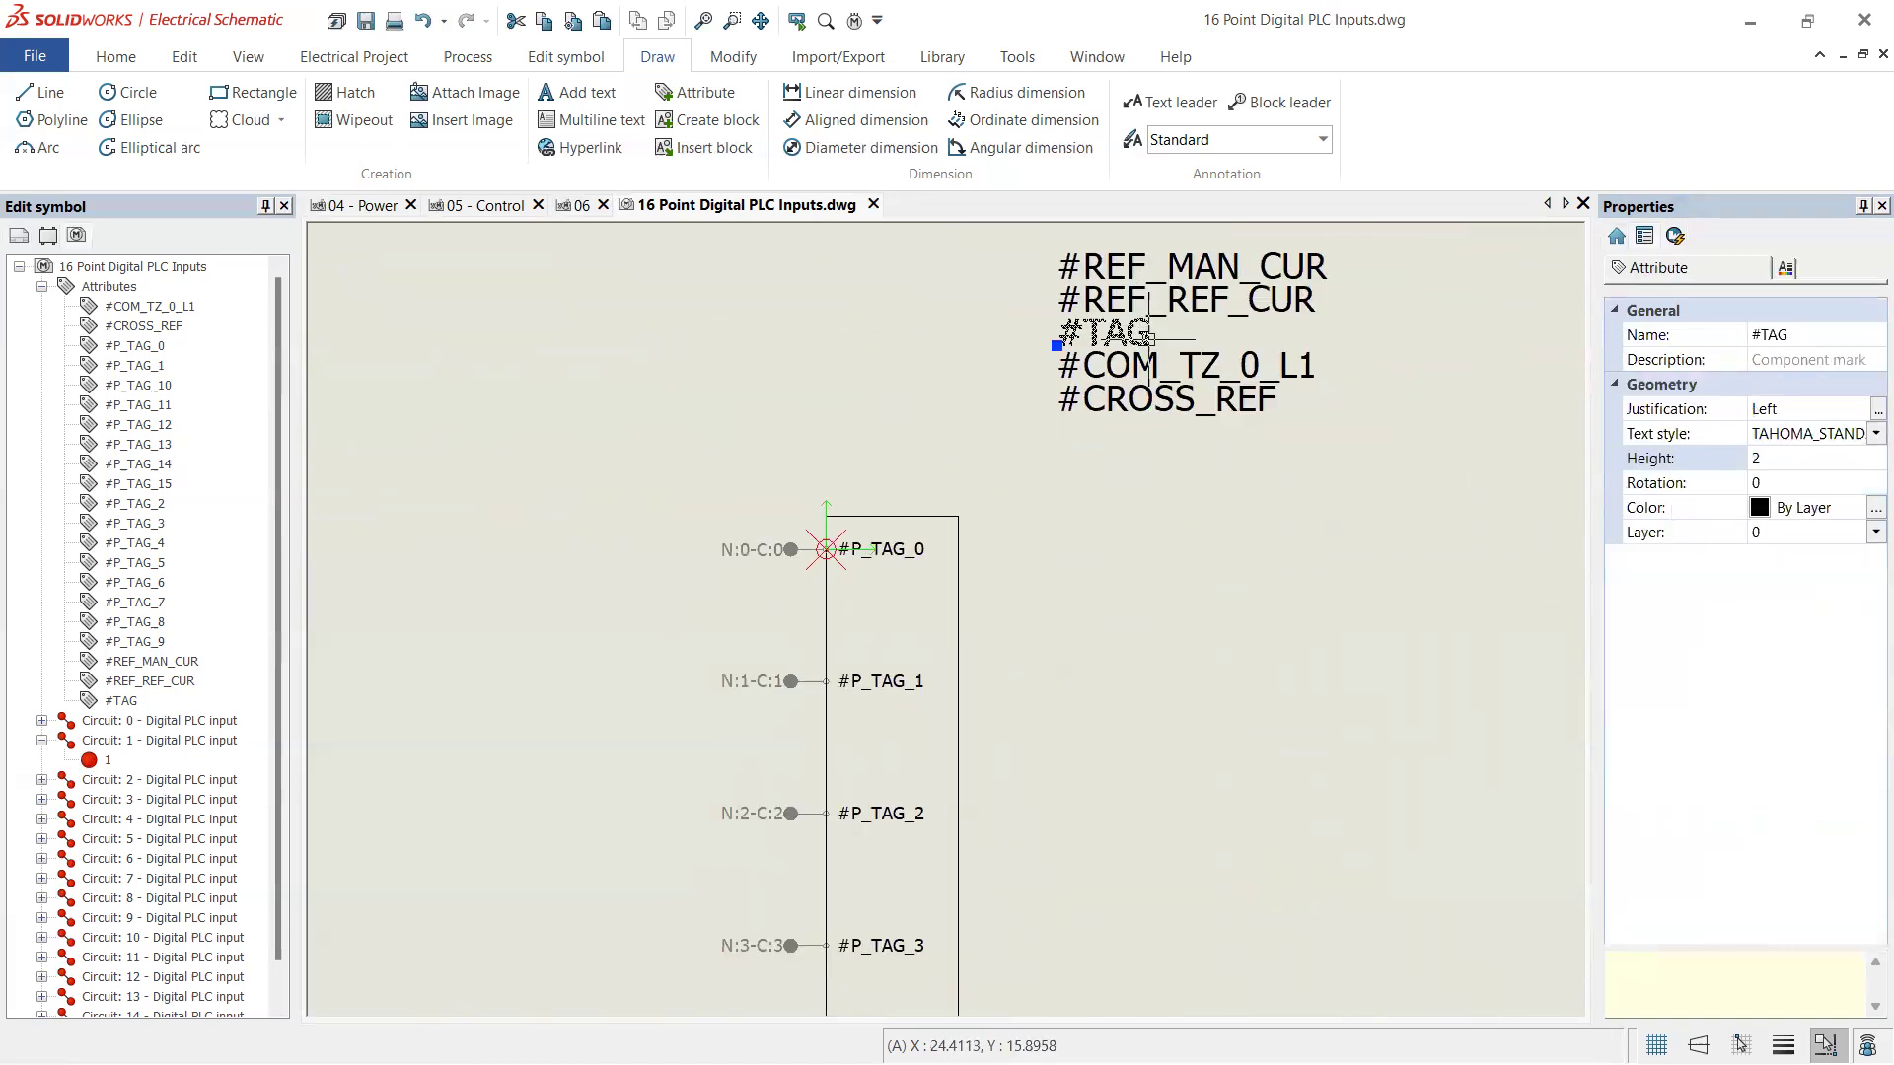
key("Escape")
scroll(1027, 432, "down", 2)
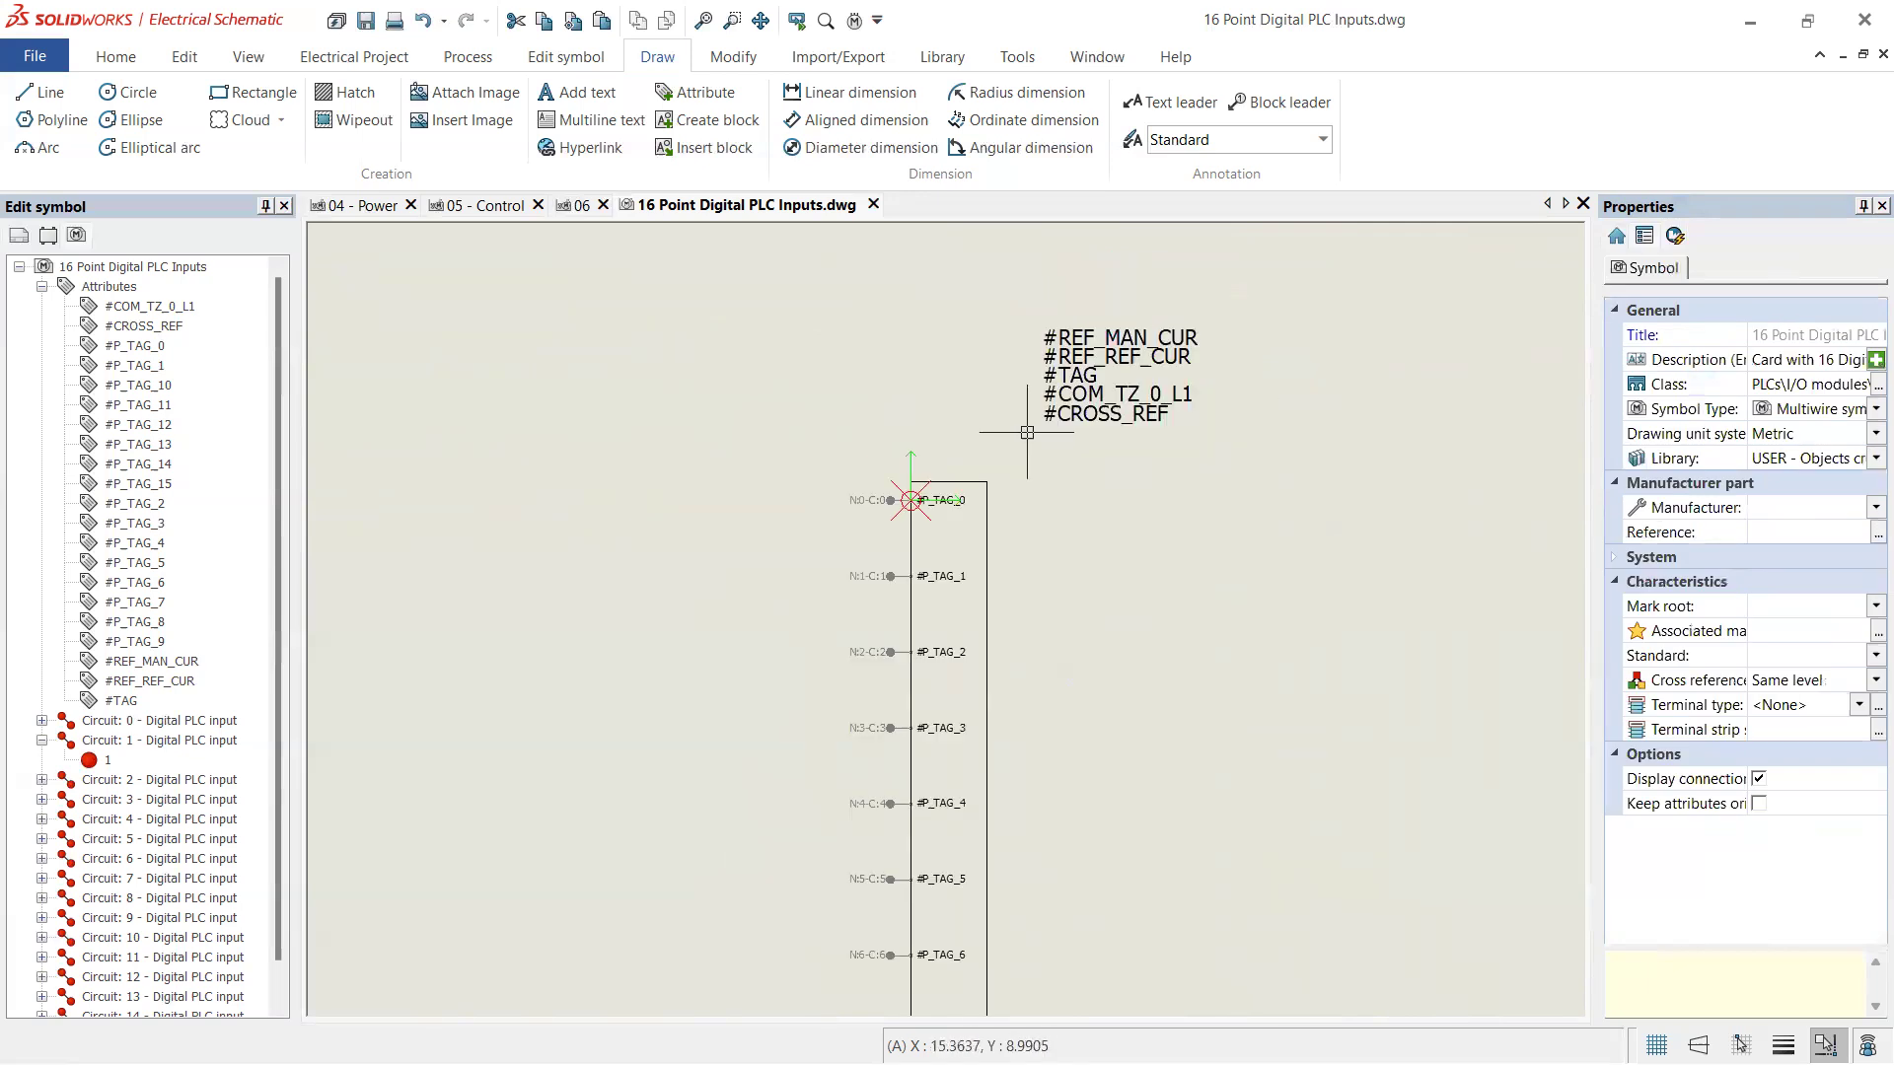
- Move the #CROSS_REF attribute from above the body outline to just outside its lower right corner
left_click(1097, 418)
scroll(1109, 464, "down", 3)
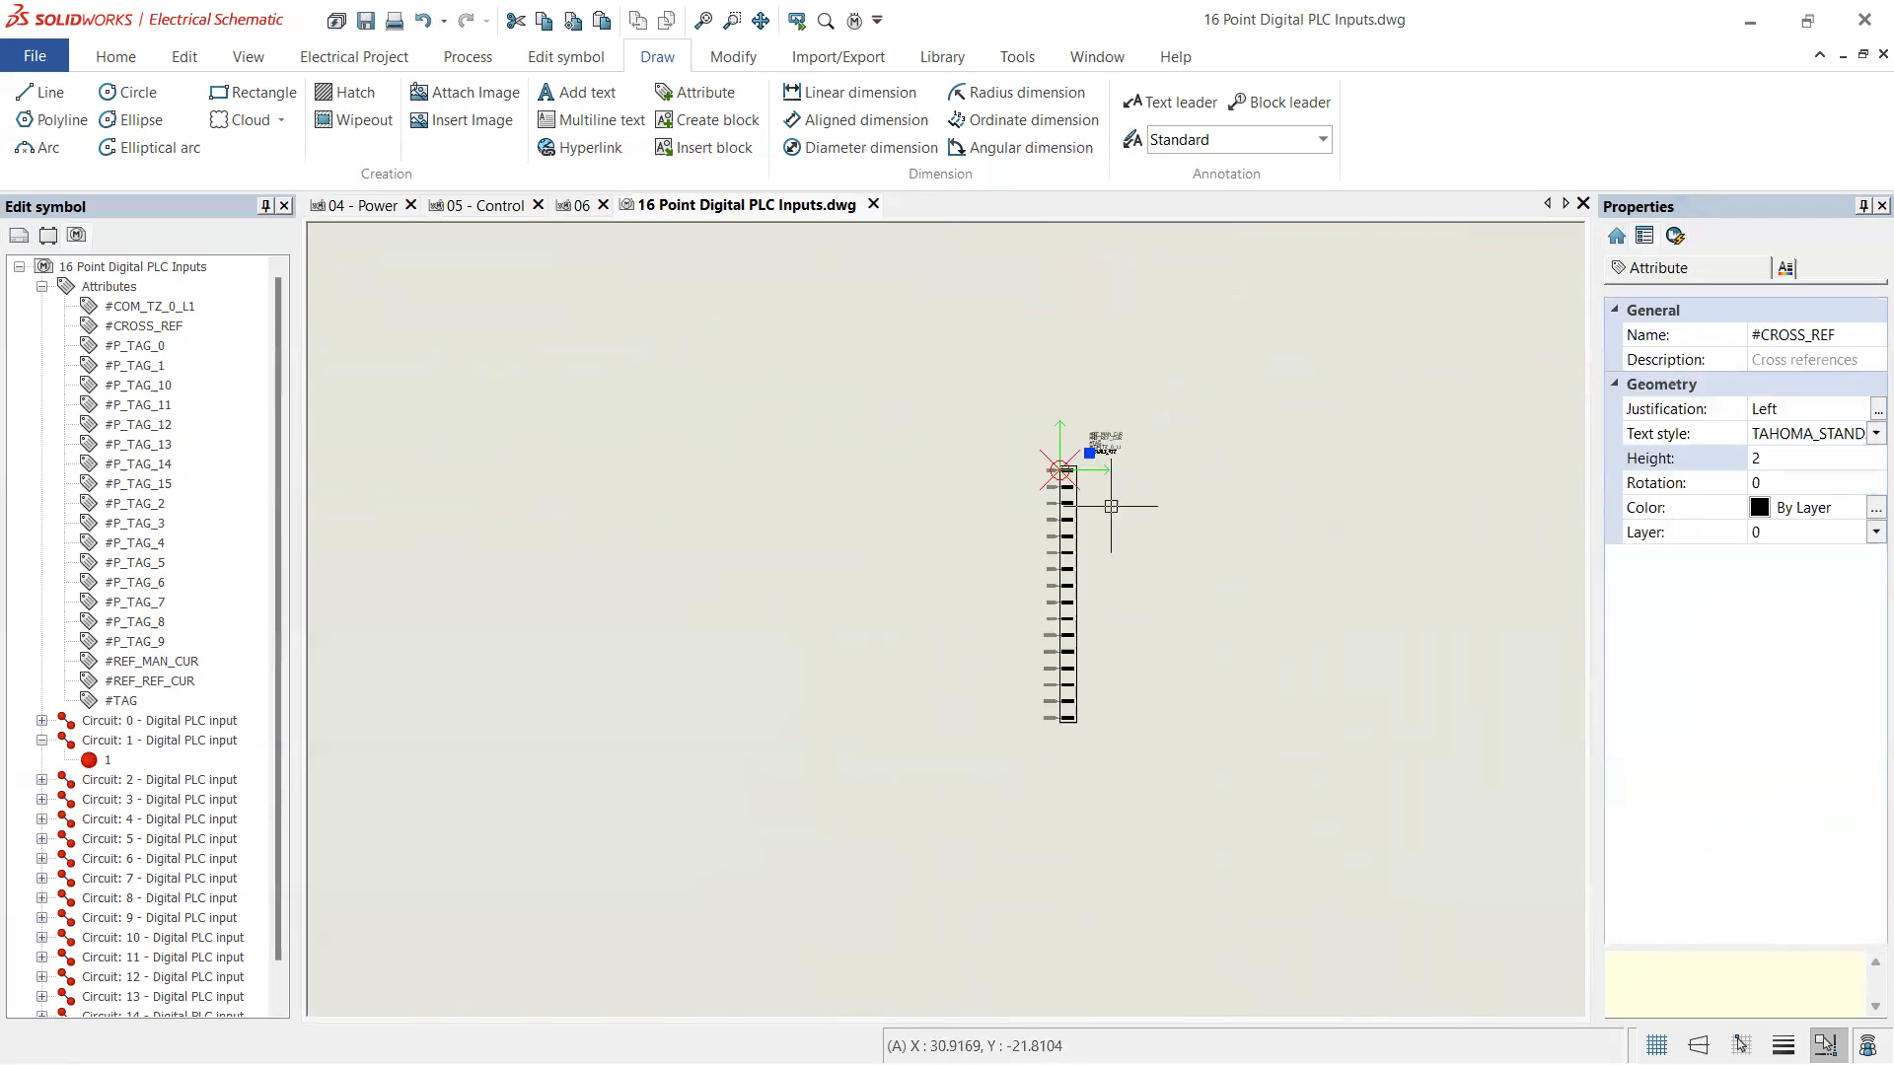
scroll(1120, 532, "up", 1)
scroll(1103, 522, "up", 2)
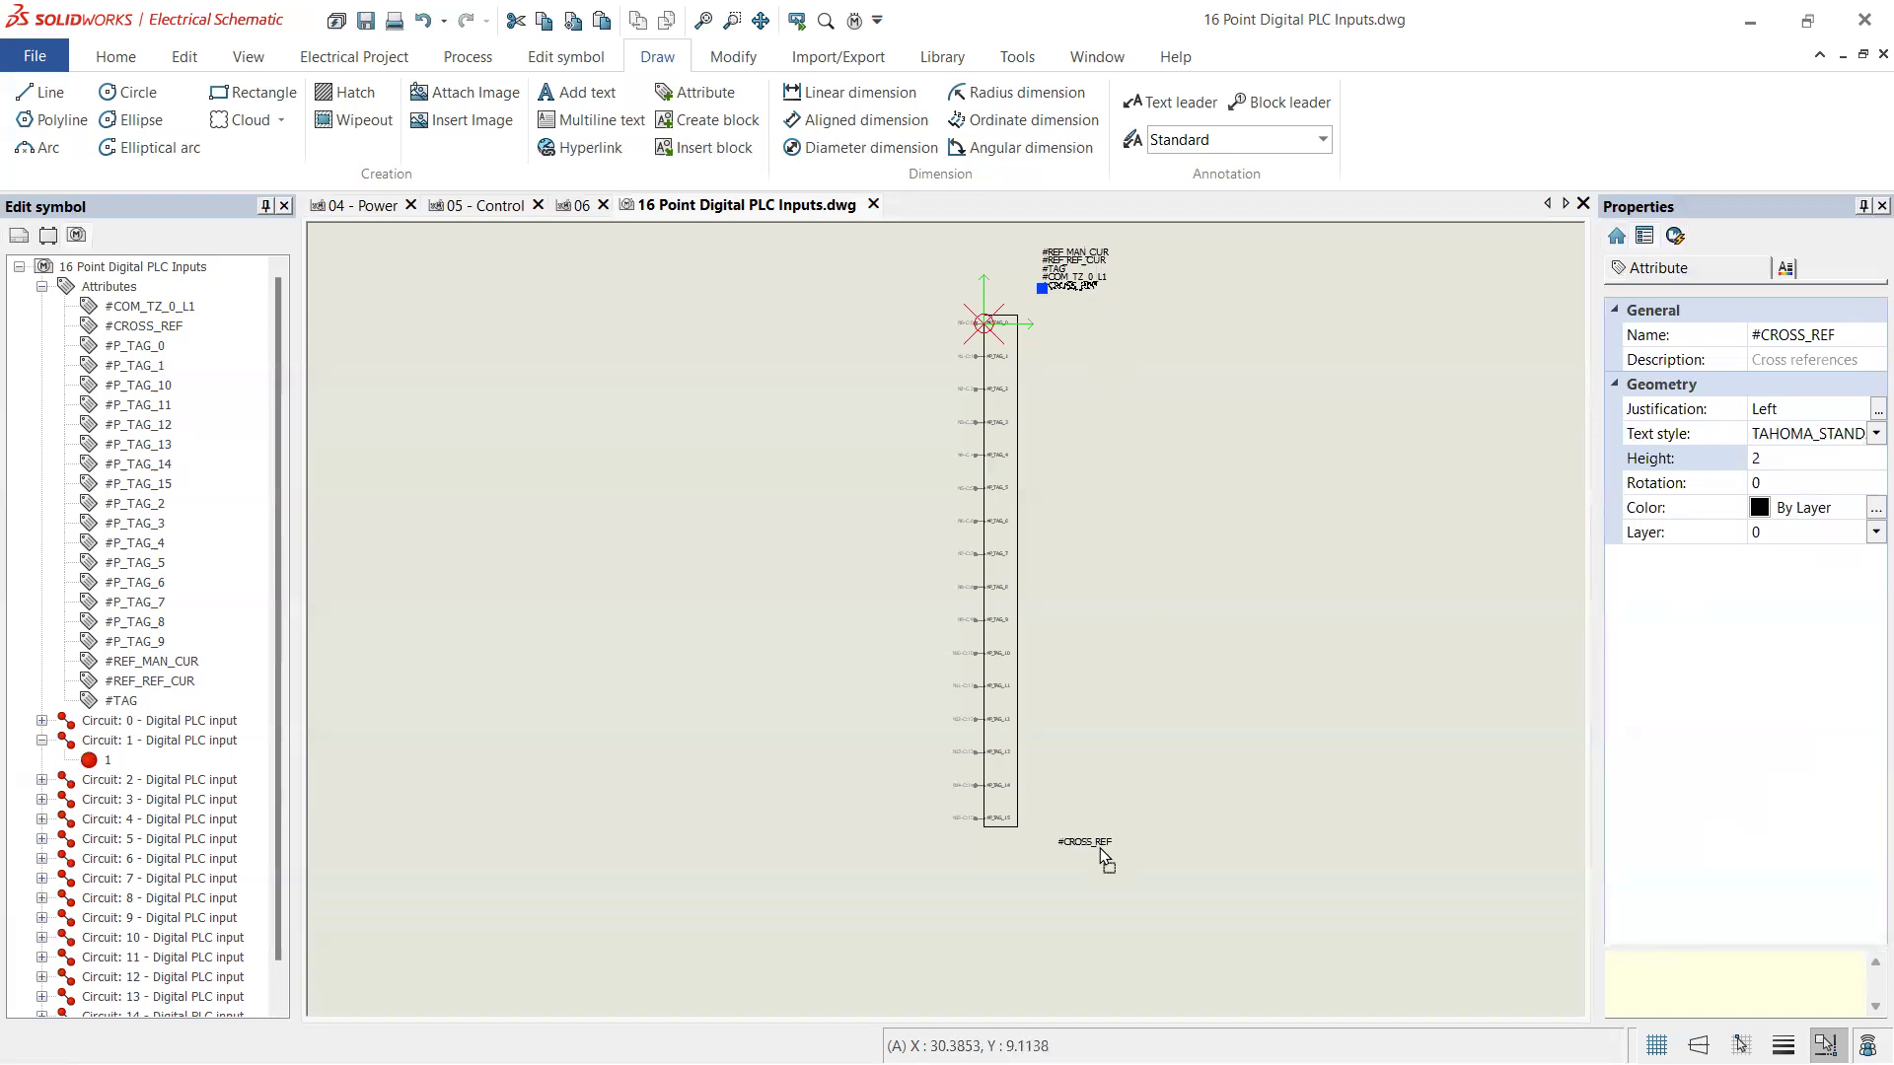
left_click(1027, 825)
scroll(1021, 834, "down", 2)
scroll(1015, 839, "up", 2)
scroll(1022, 821, "up", 7)
left_click_drag(1193, 696, 1124, 752)
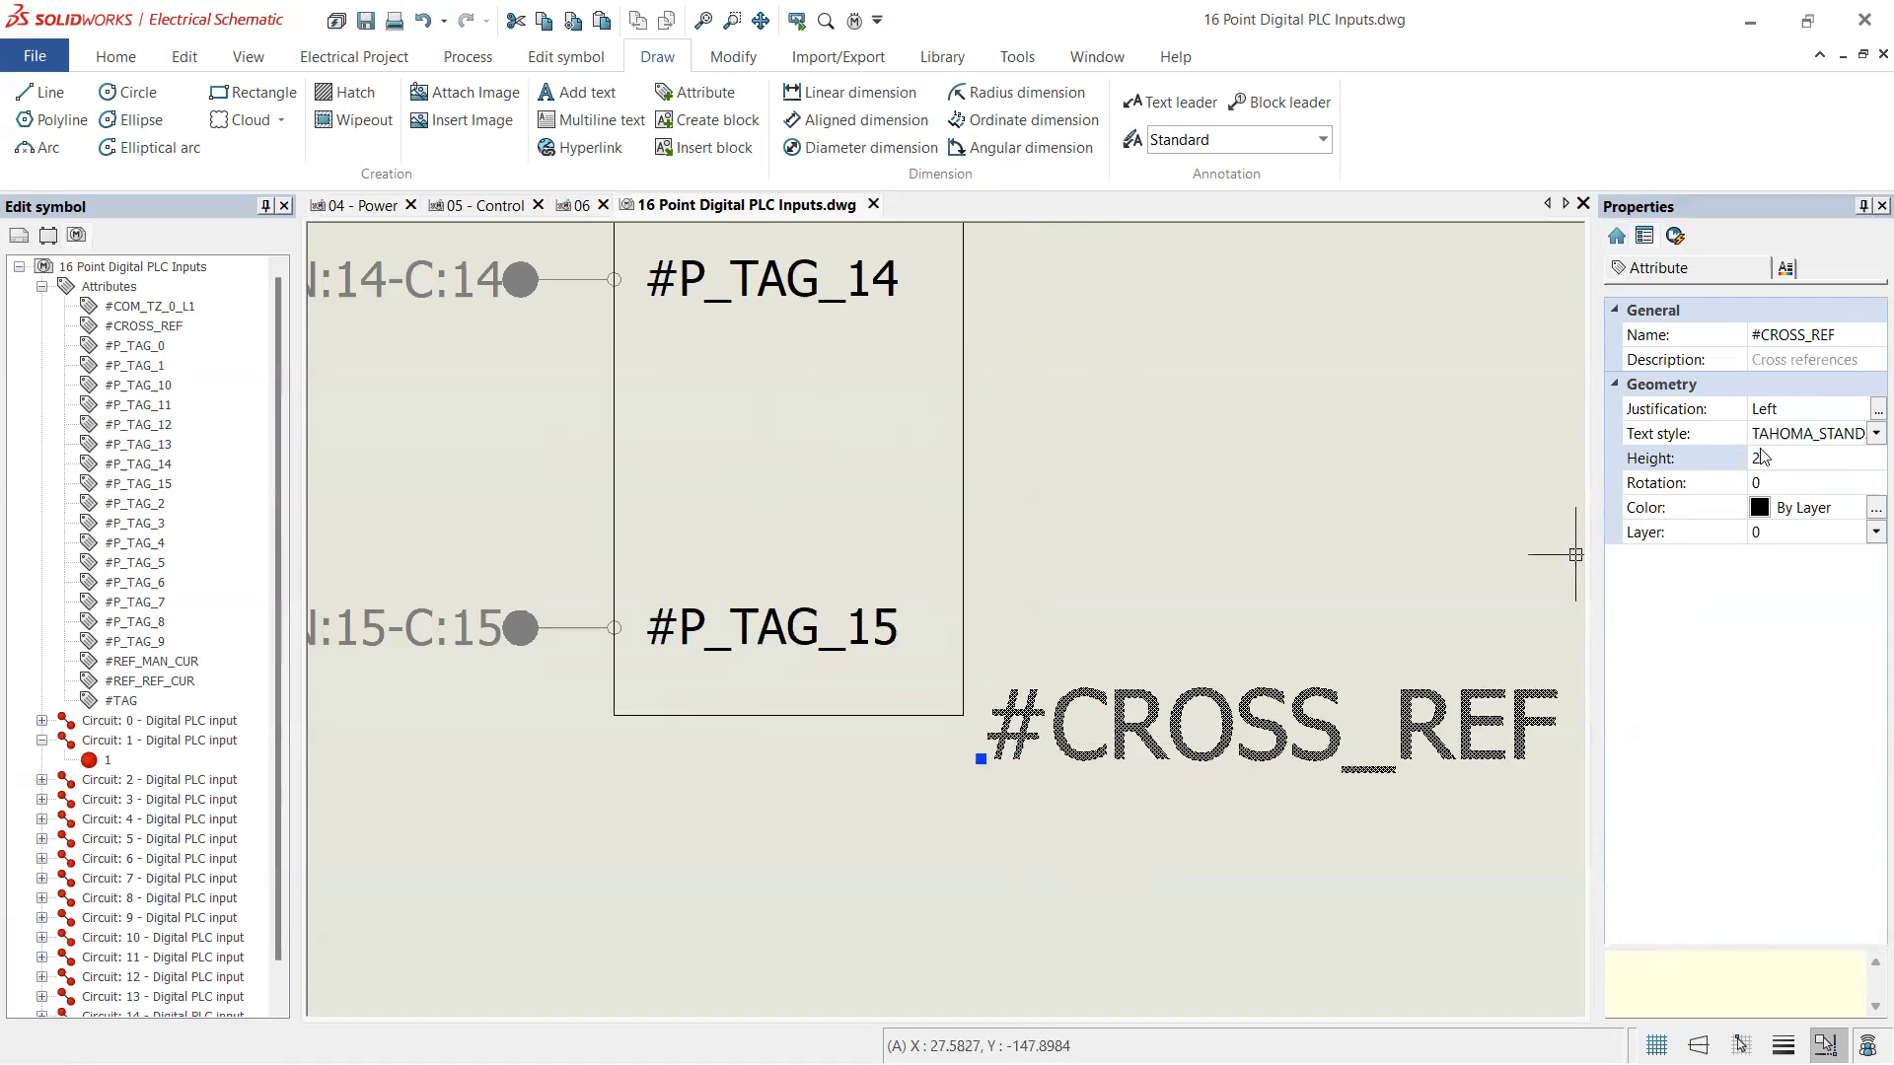
- Set the text height of the #CROSS_REF attribute to 1.5
left_click(1794, 460)
type("1")
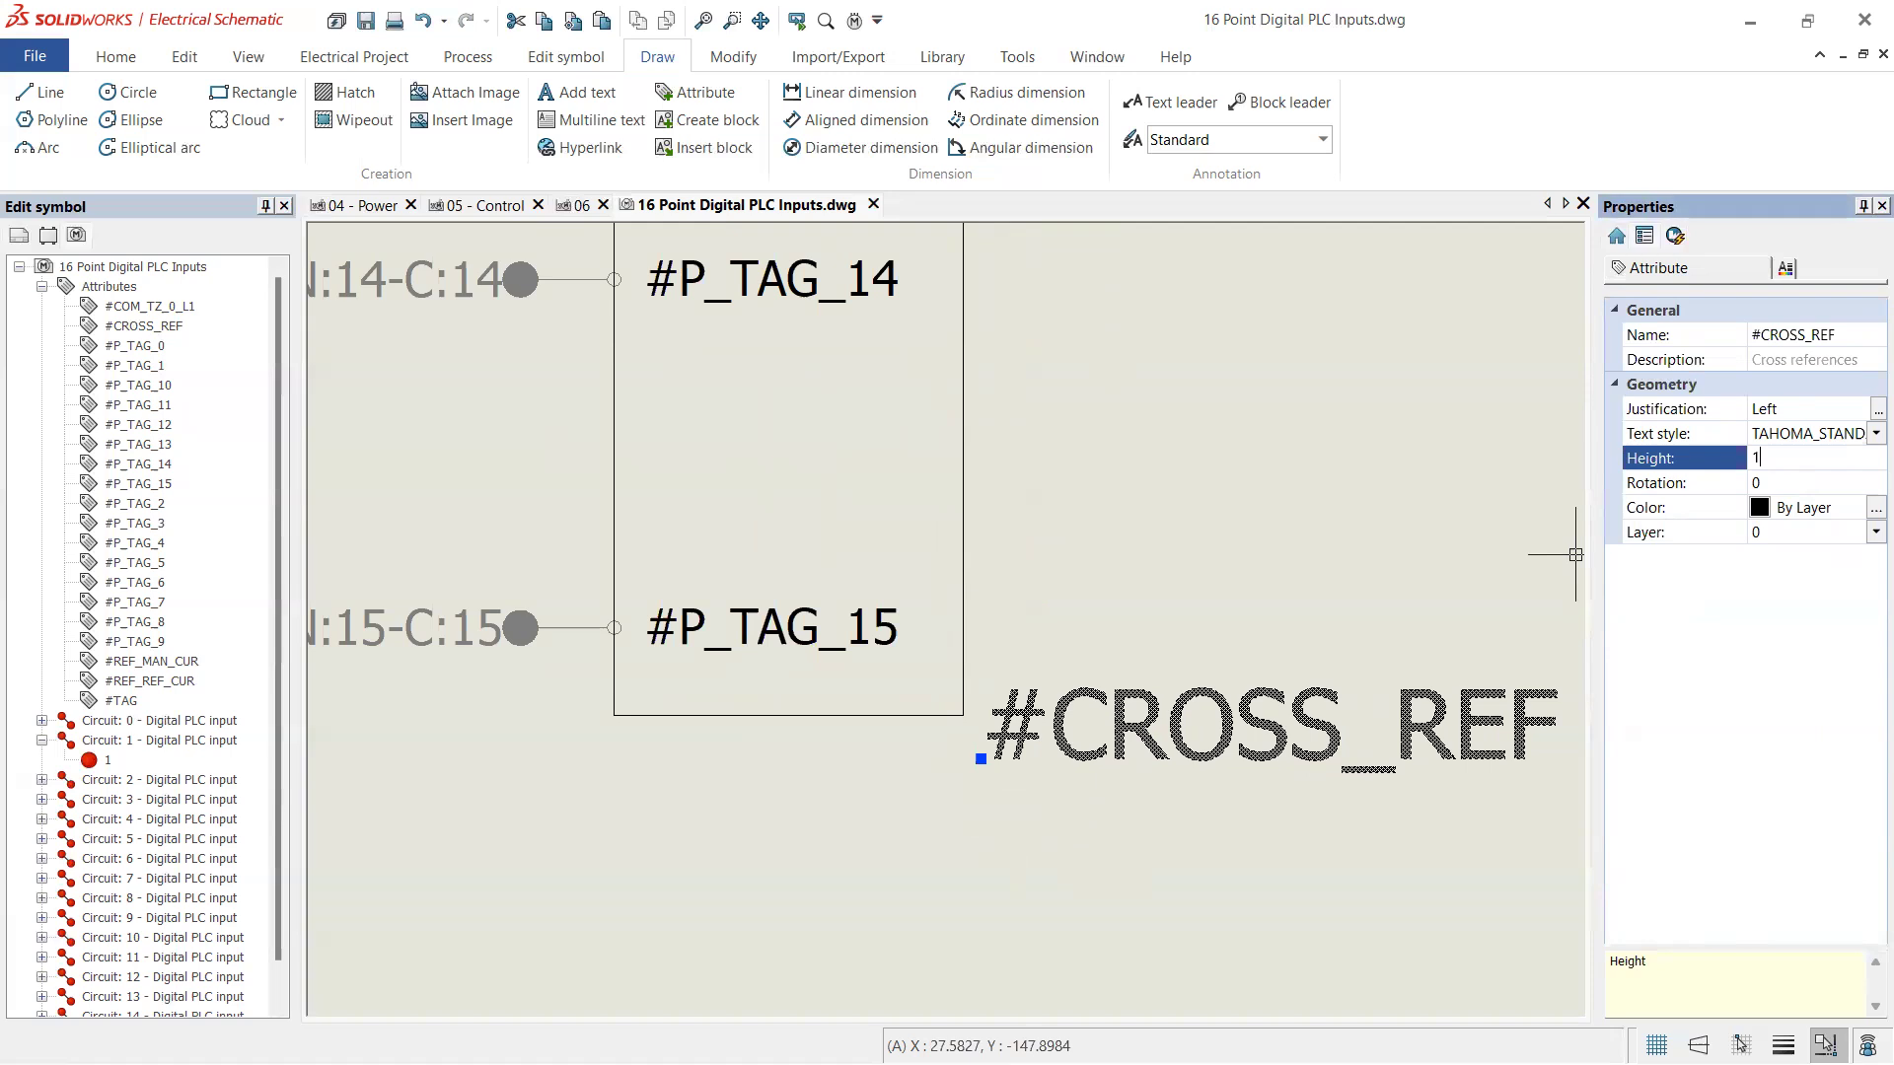
type(".5")
key("Return")
key("Escape")
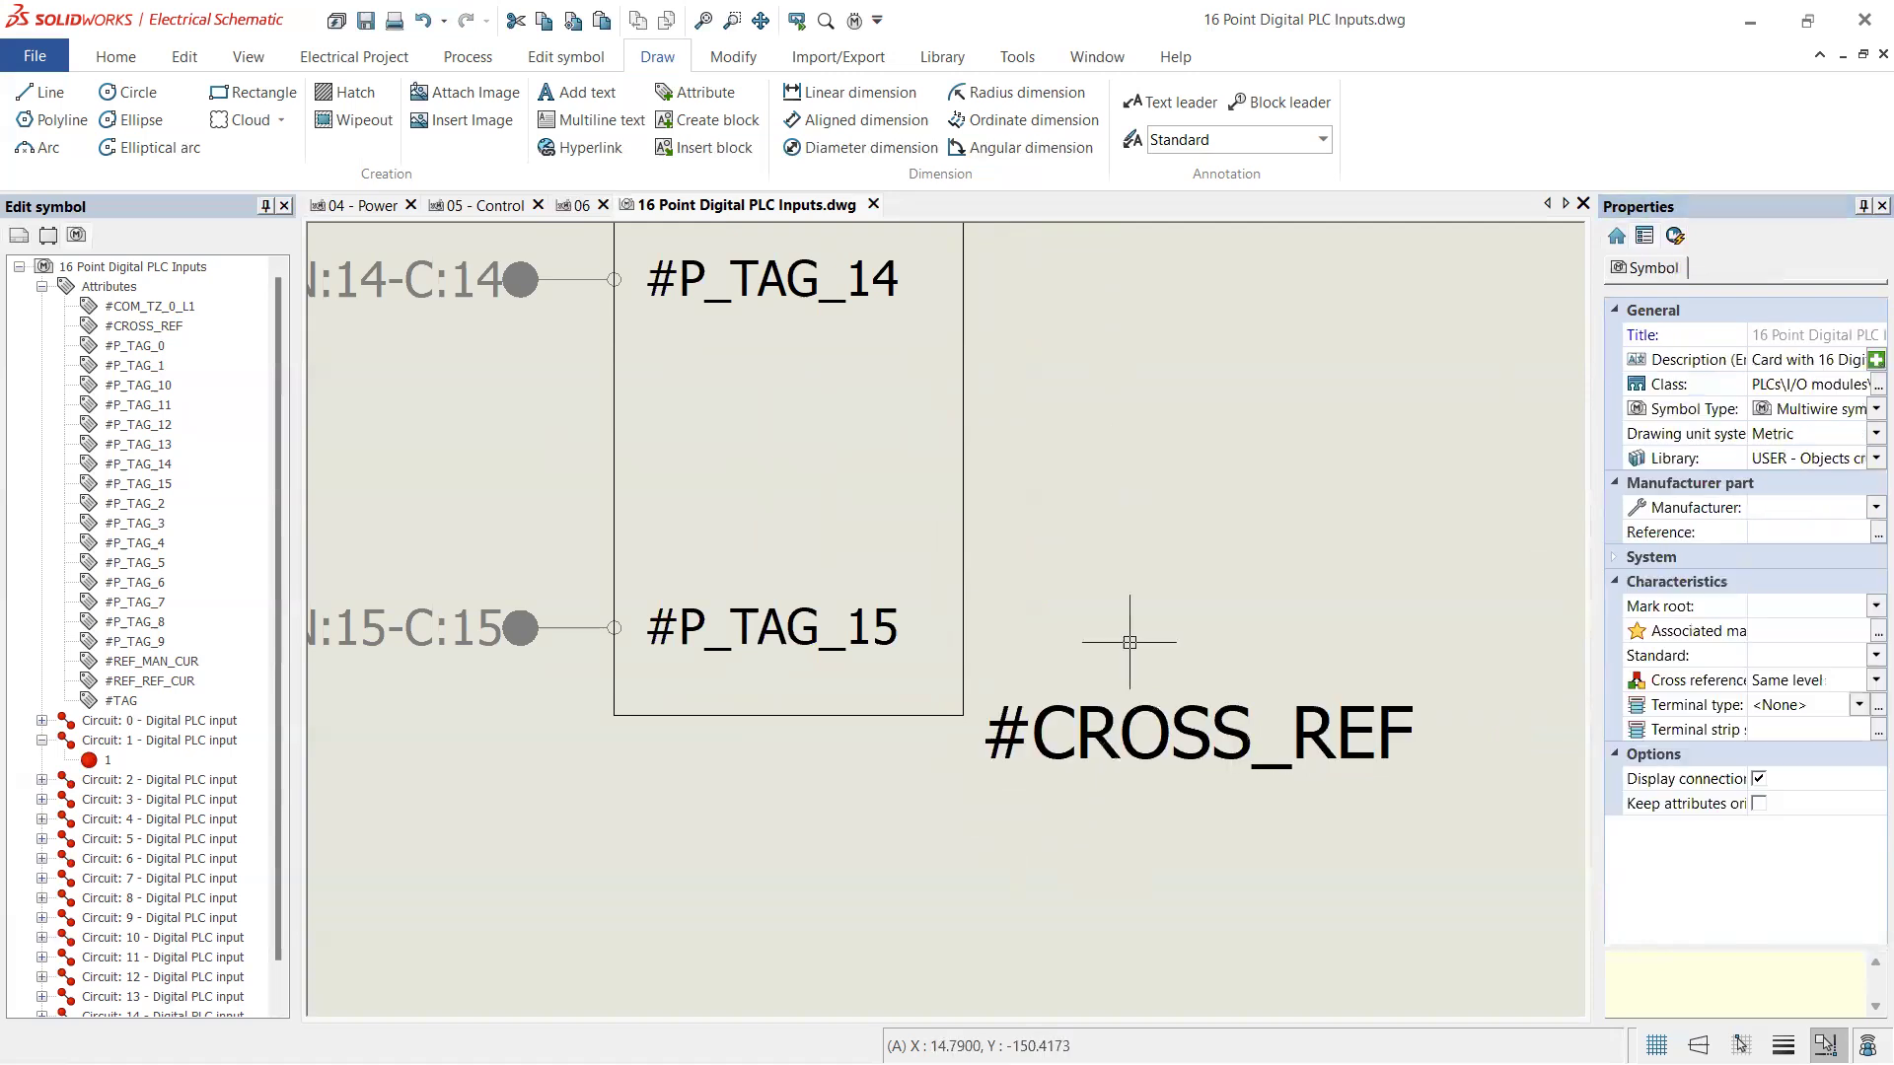
- Move the #TAG attribute above #REF_MAN_CUR at the head of the attribute stack
scroll(1125, 643, "down", 1)
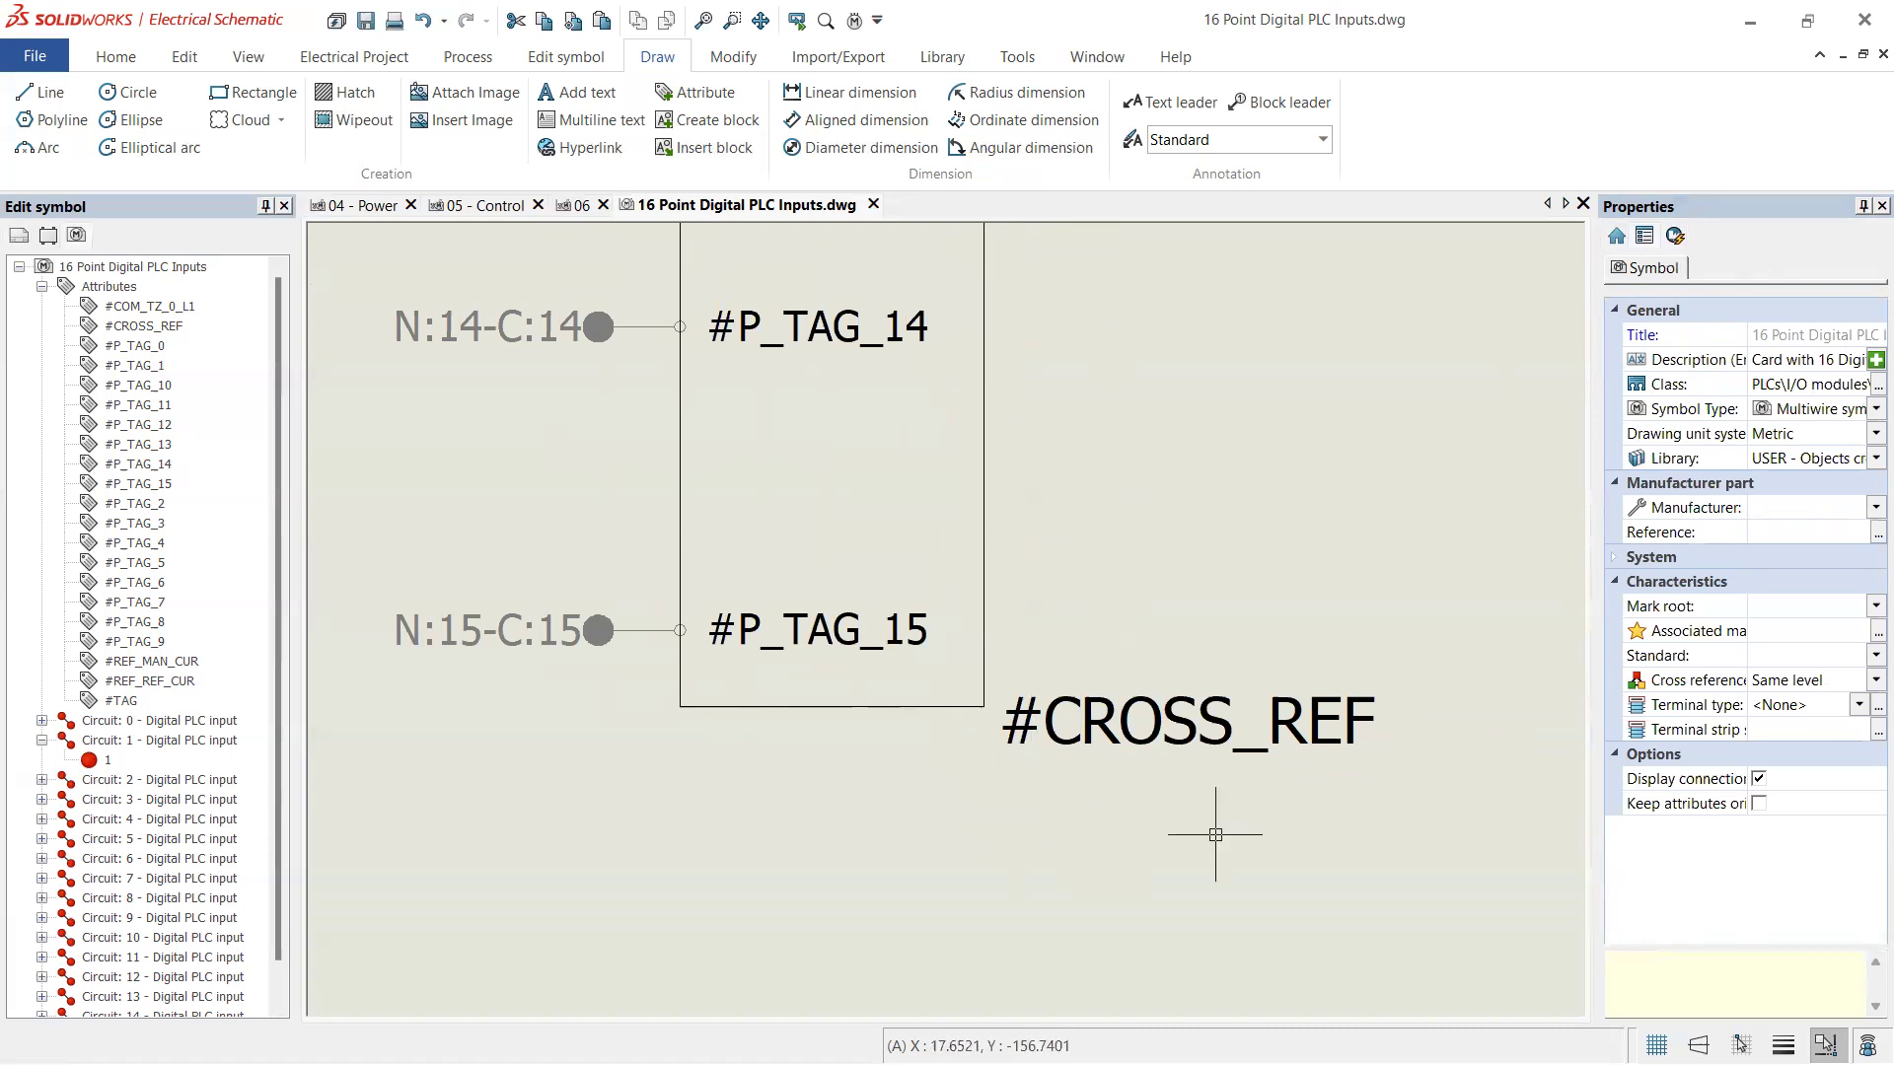
scroll(1143, 757, "down", 5)
scroll(1178, 487, "up", 5)
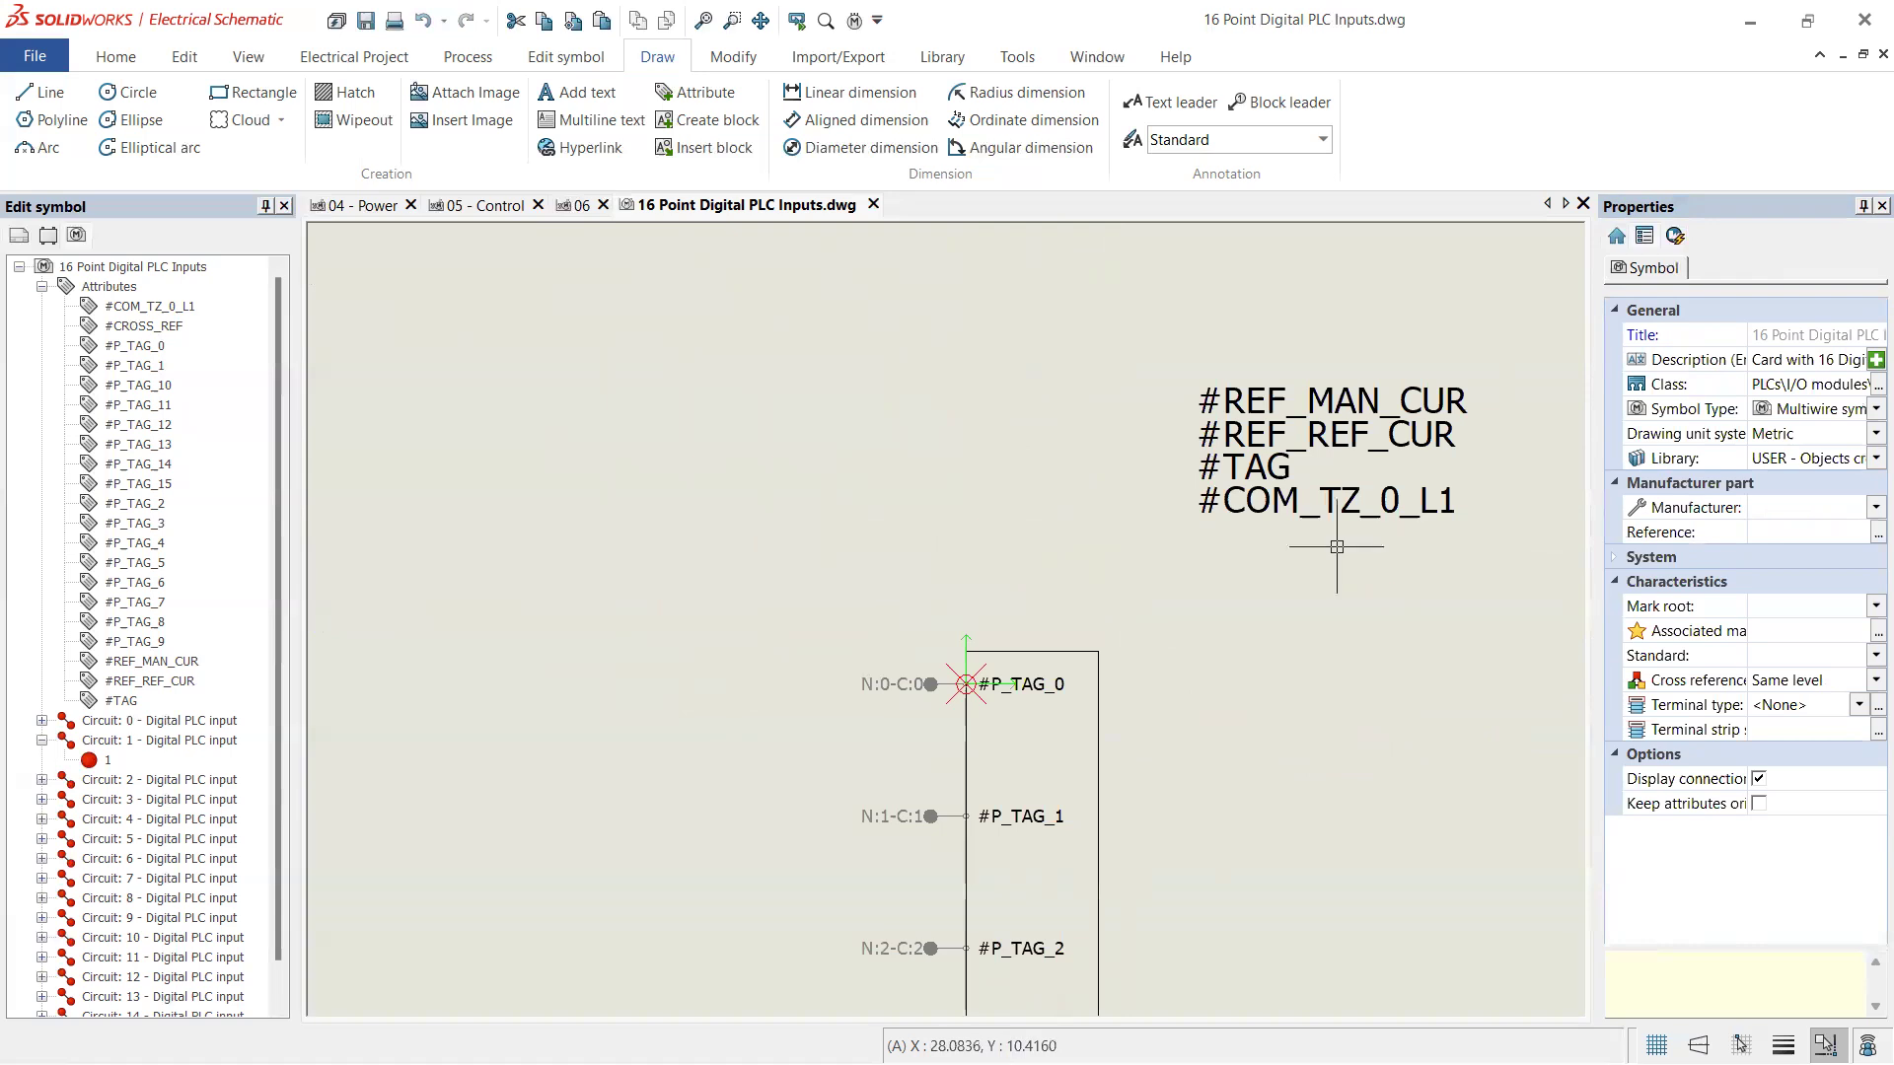
left_click(1278, 470)
left_click_drag(1274, 477, 1275, 383)
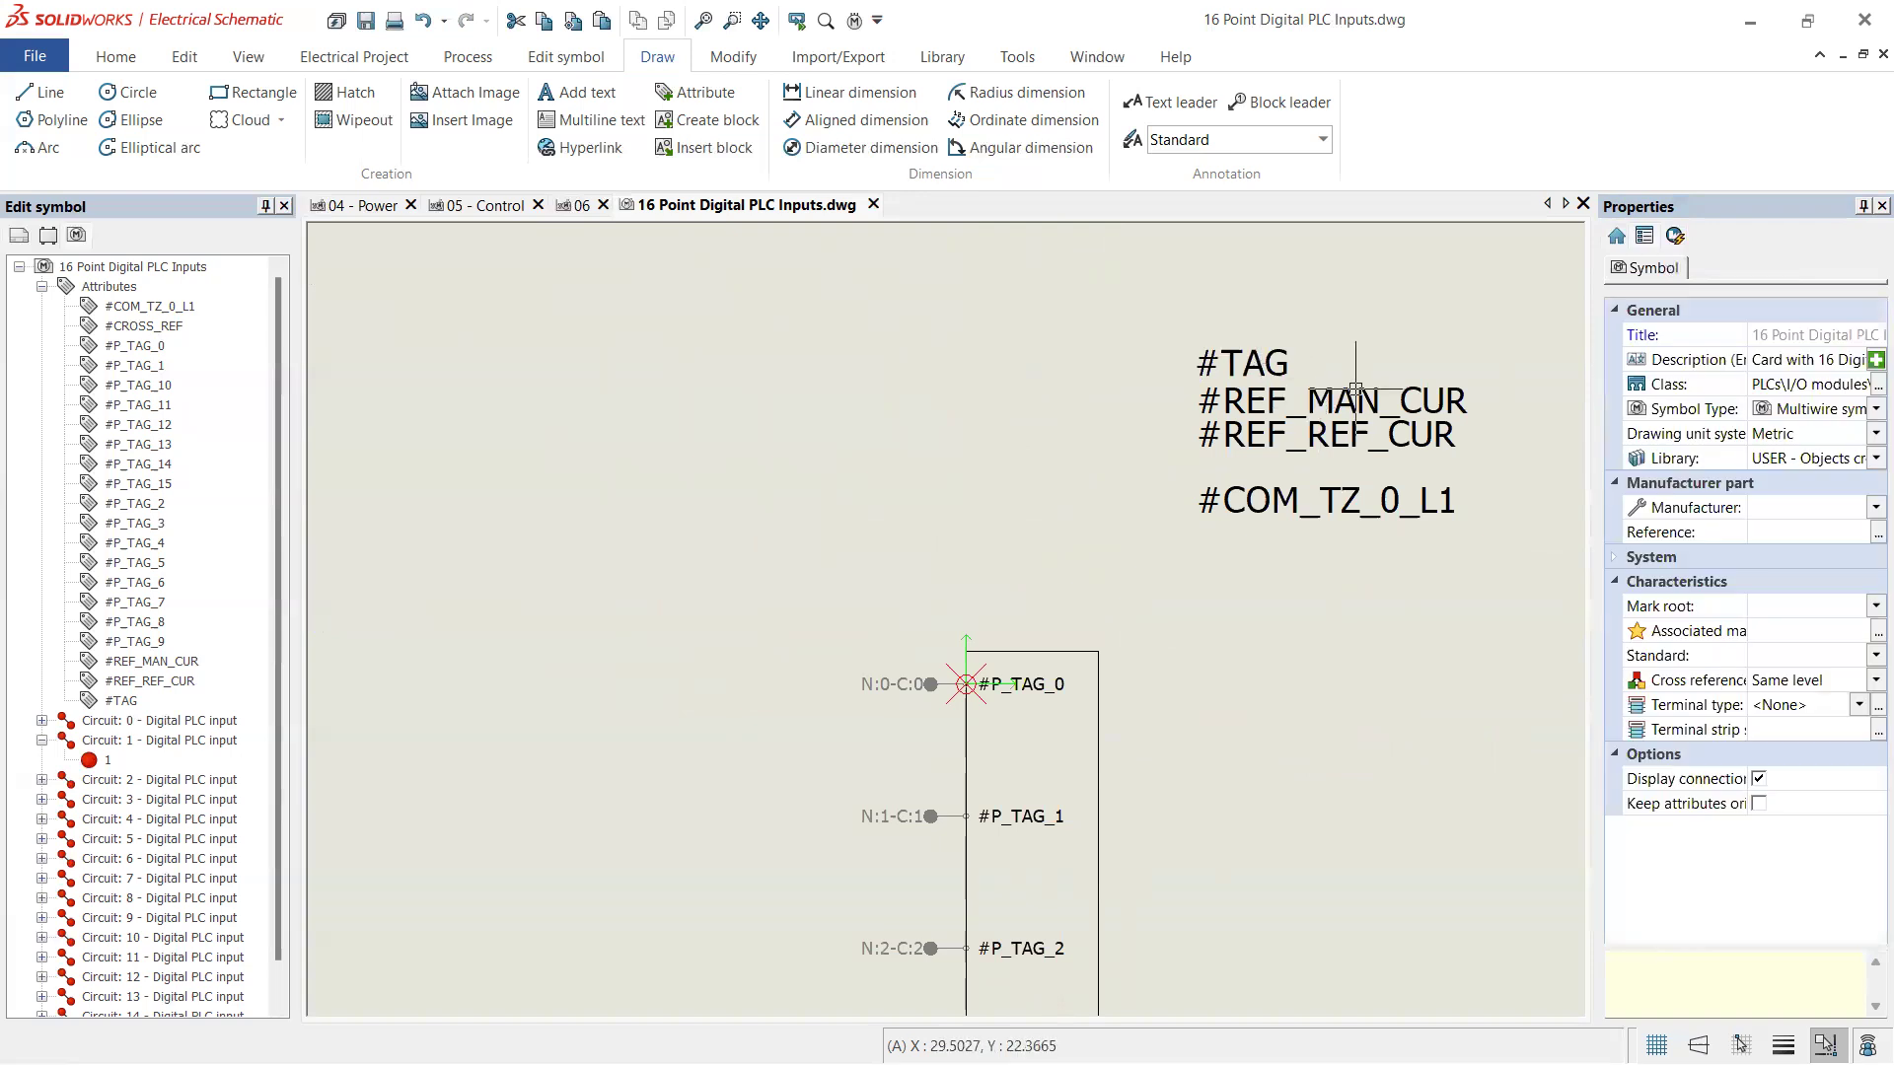
- Check the properties of #REF_MAN_CUR, #TAG, #REF_REF_CUR and #COM_TZ_0_L1 one at a time, including their descriptions
left_click(1352, 387)
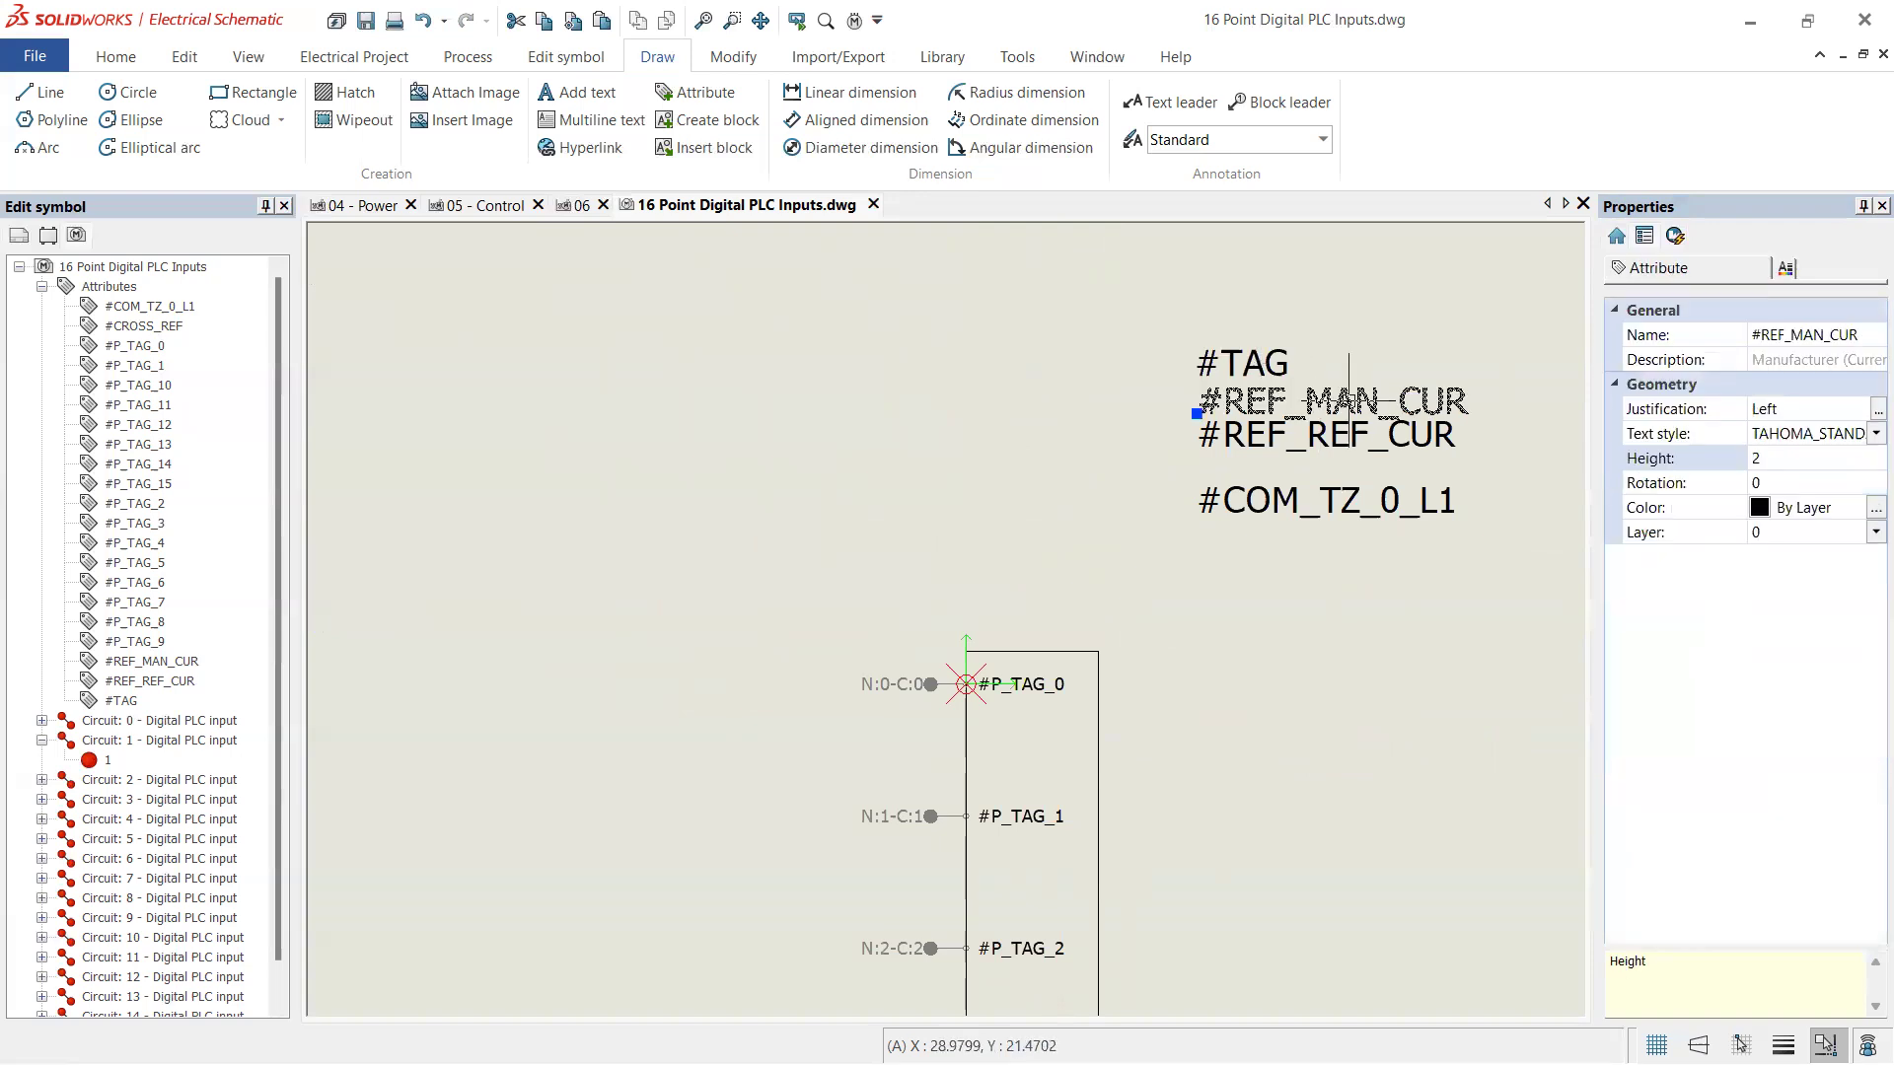
left_click(1272, 368)
key("Escape")
left_click(1261, 354)
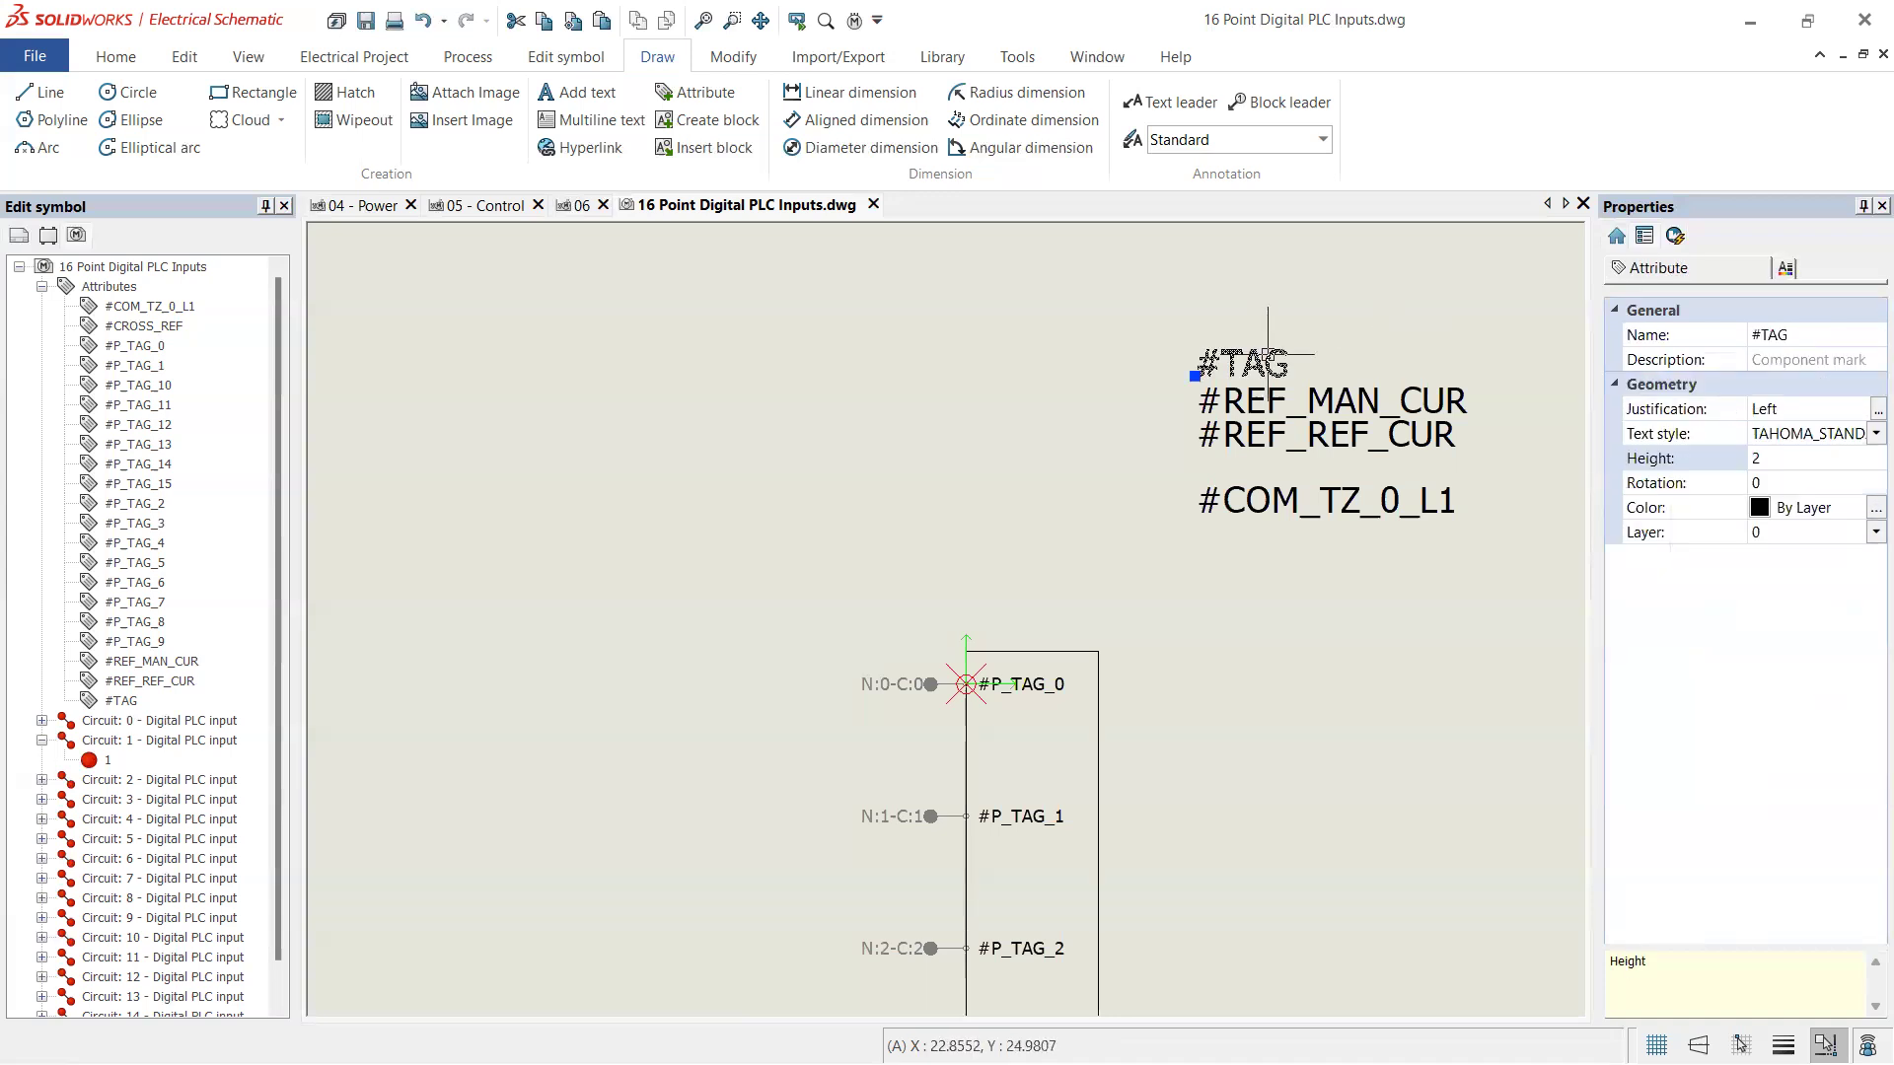
left_click(1332, 405)
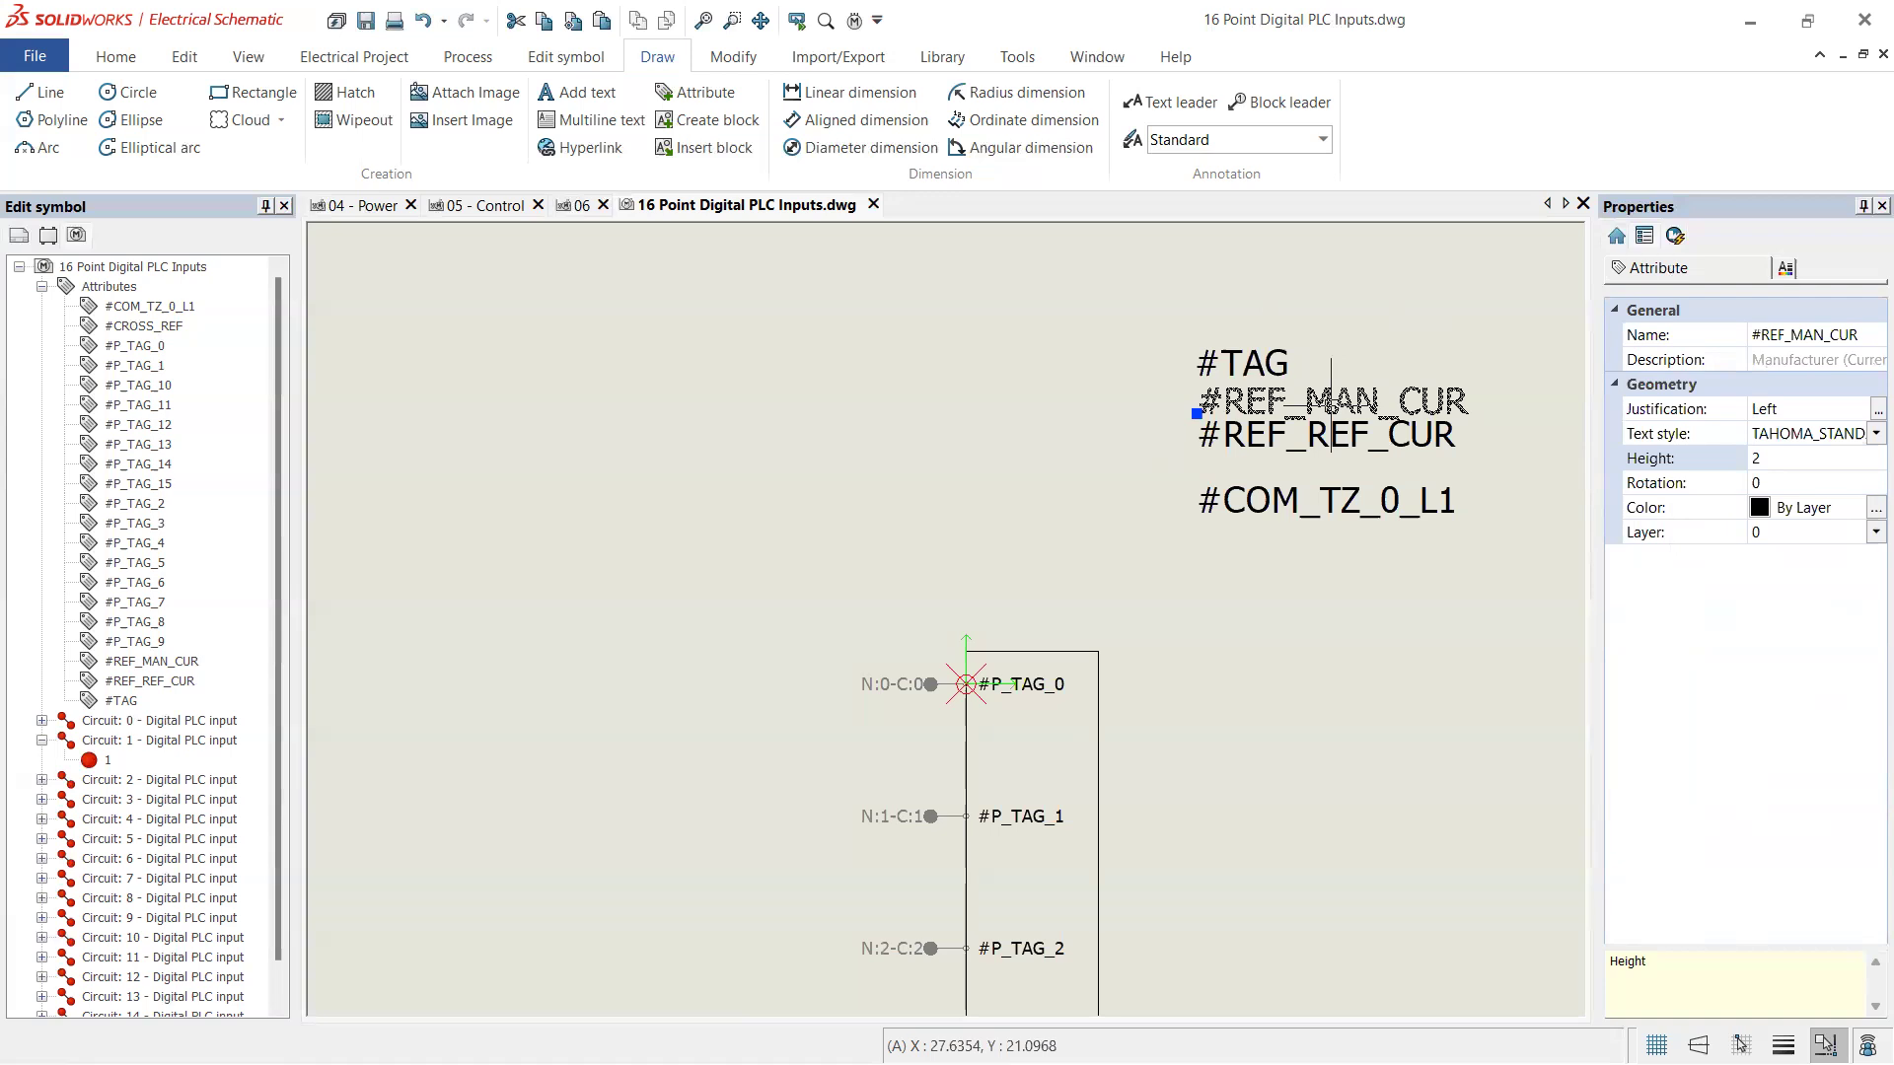
left_click(1341, 445)
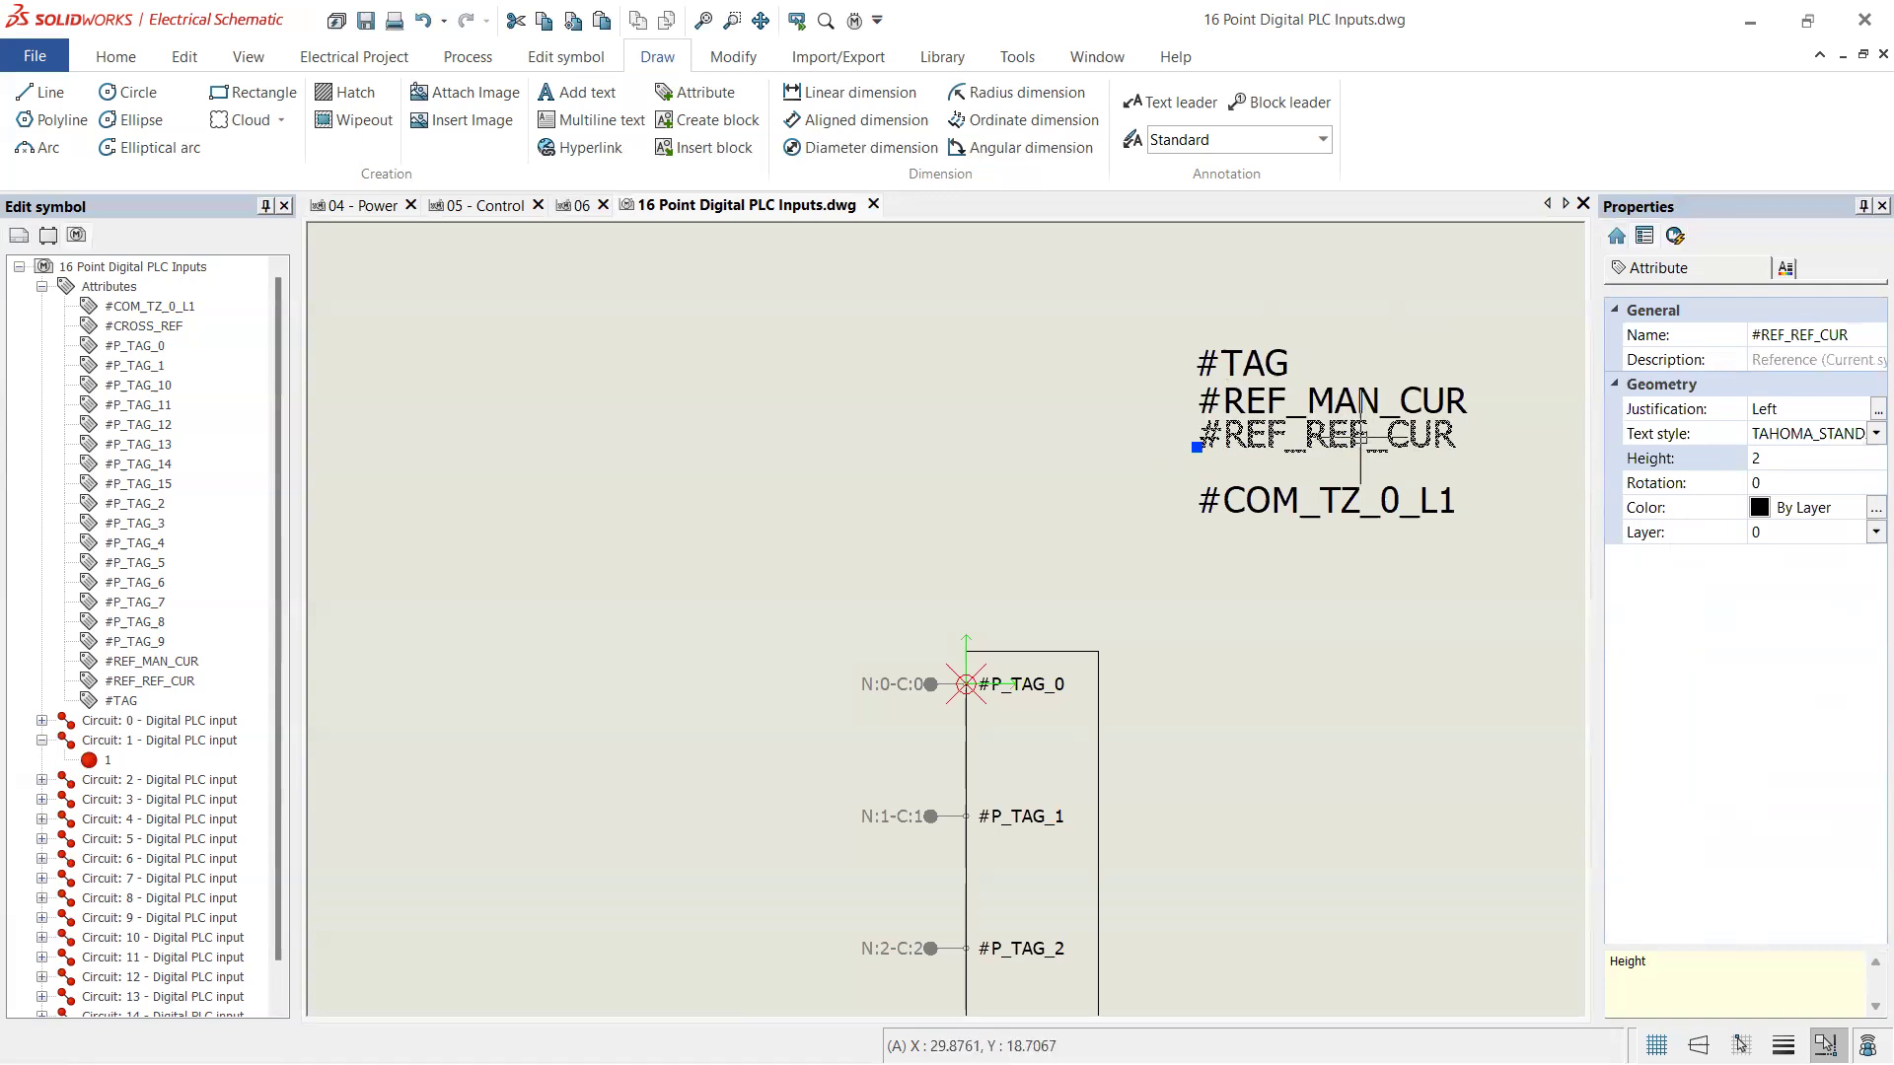
left_click(1341, 508)
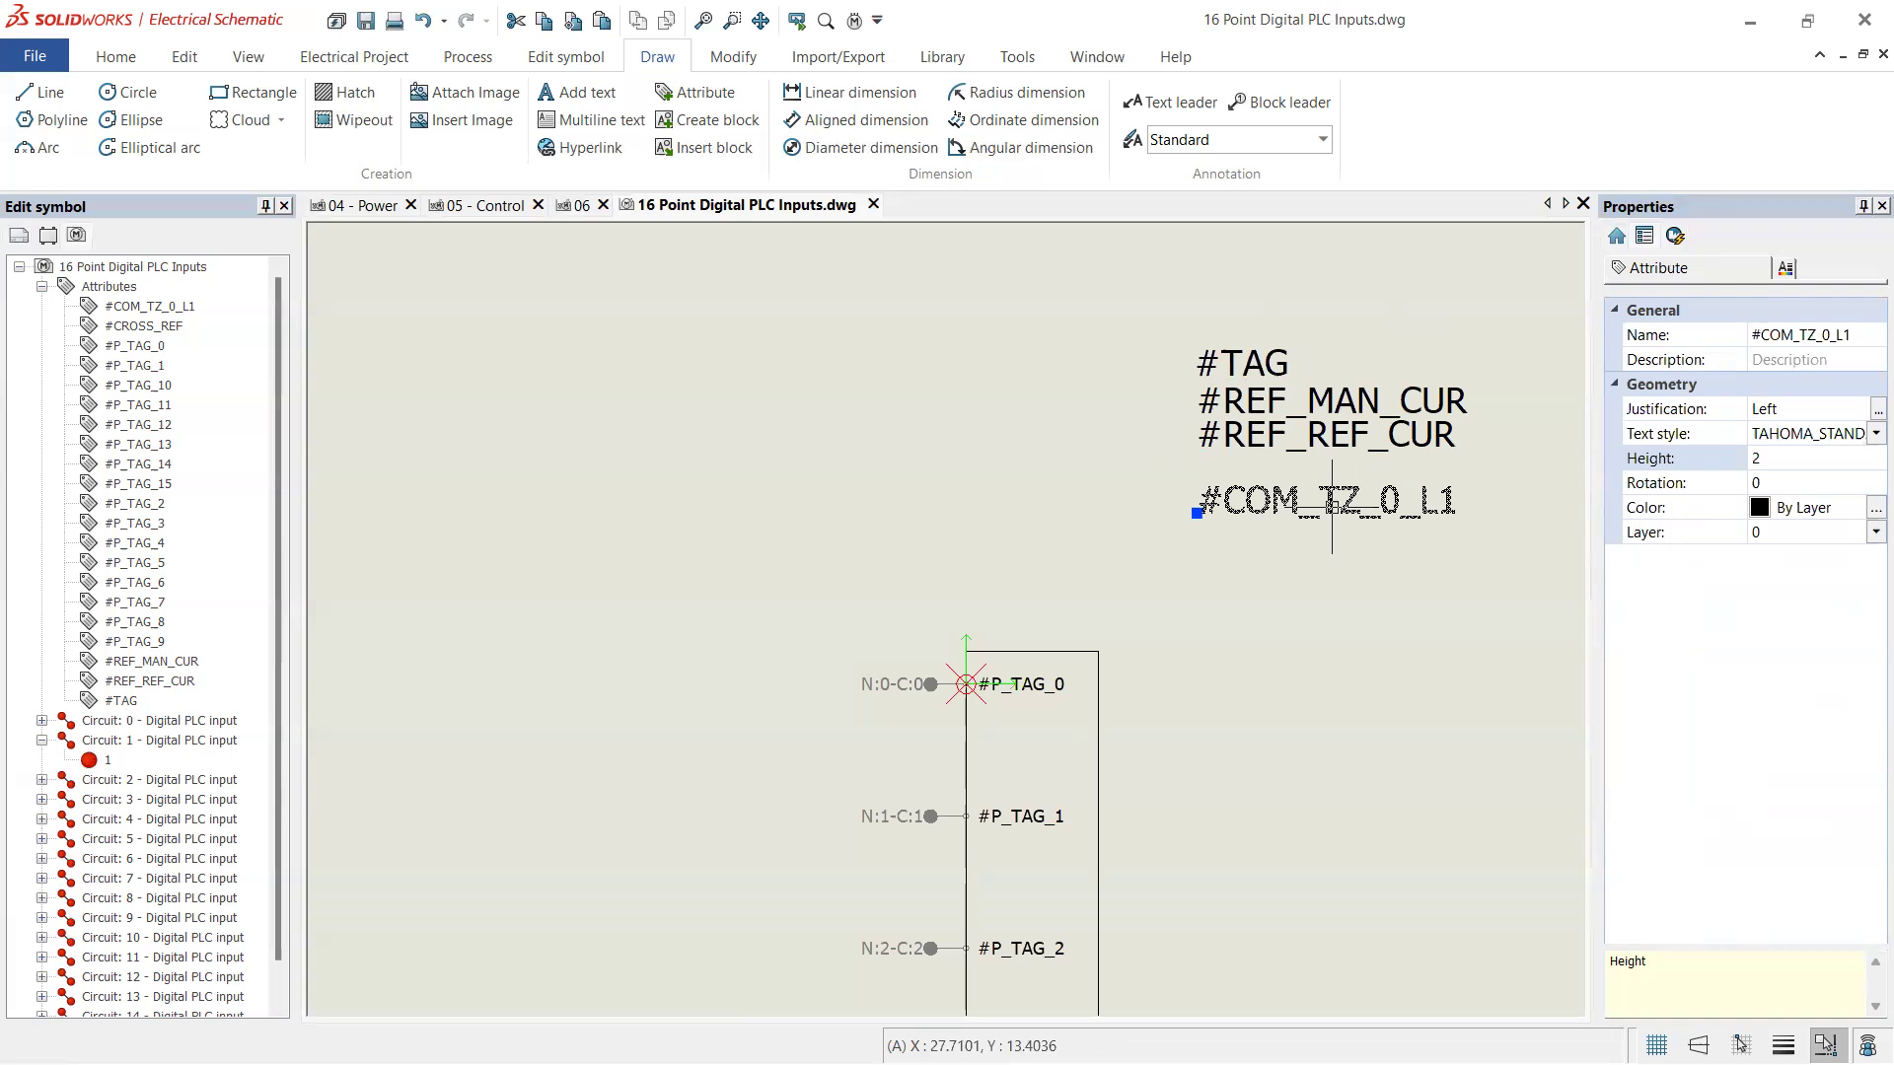
key("Escape")
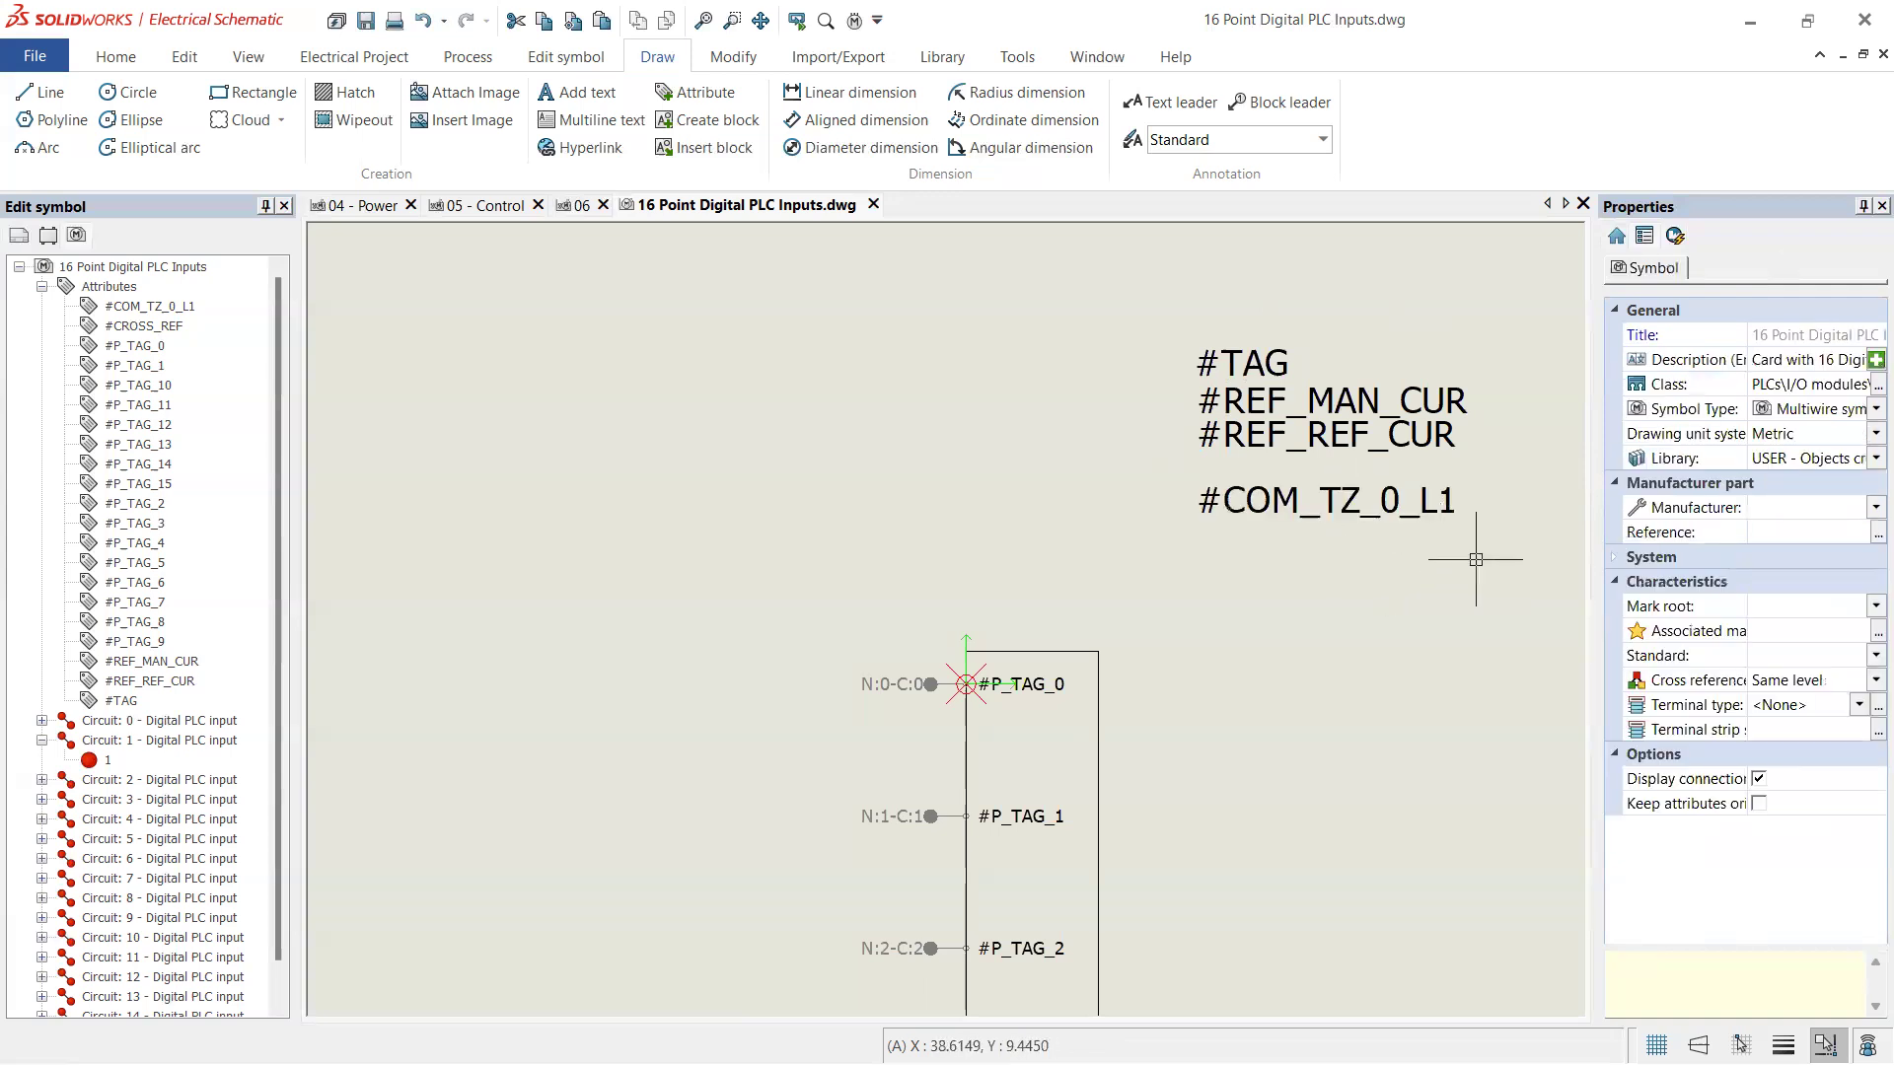
- Set the justification of #TAG, #REF_MAN_CUR, #REF_REF_CUR and #COM_TZ_0_L1 to Center
left_click(1168, 306)
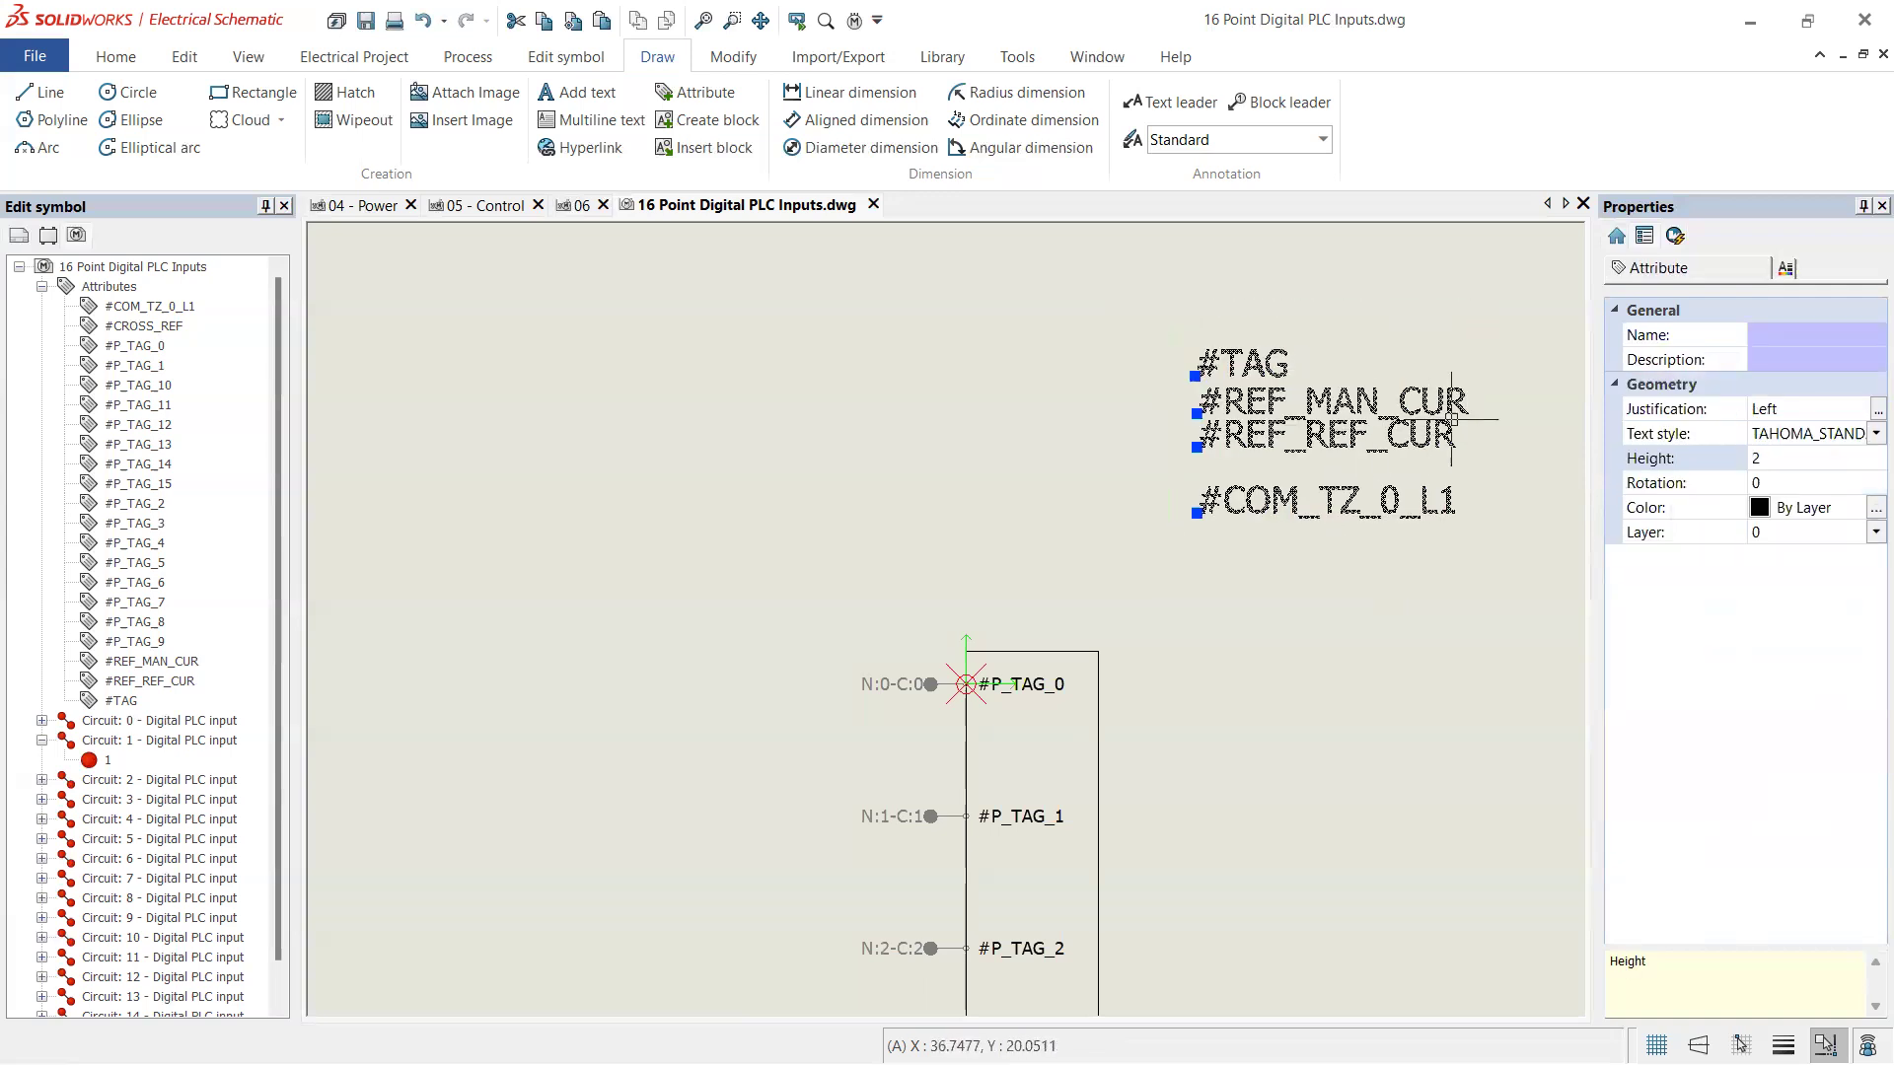
left_click(1877, 408)
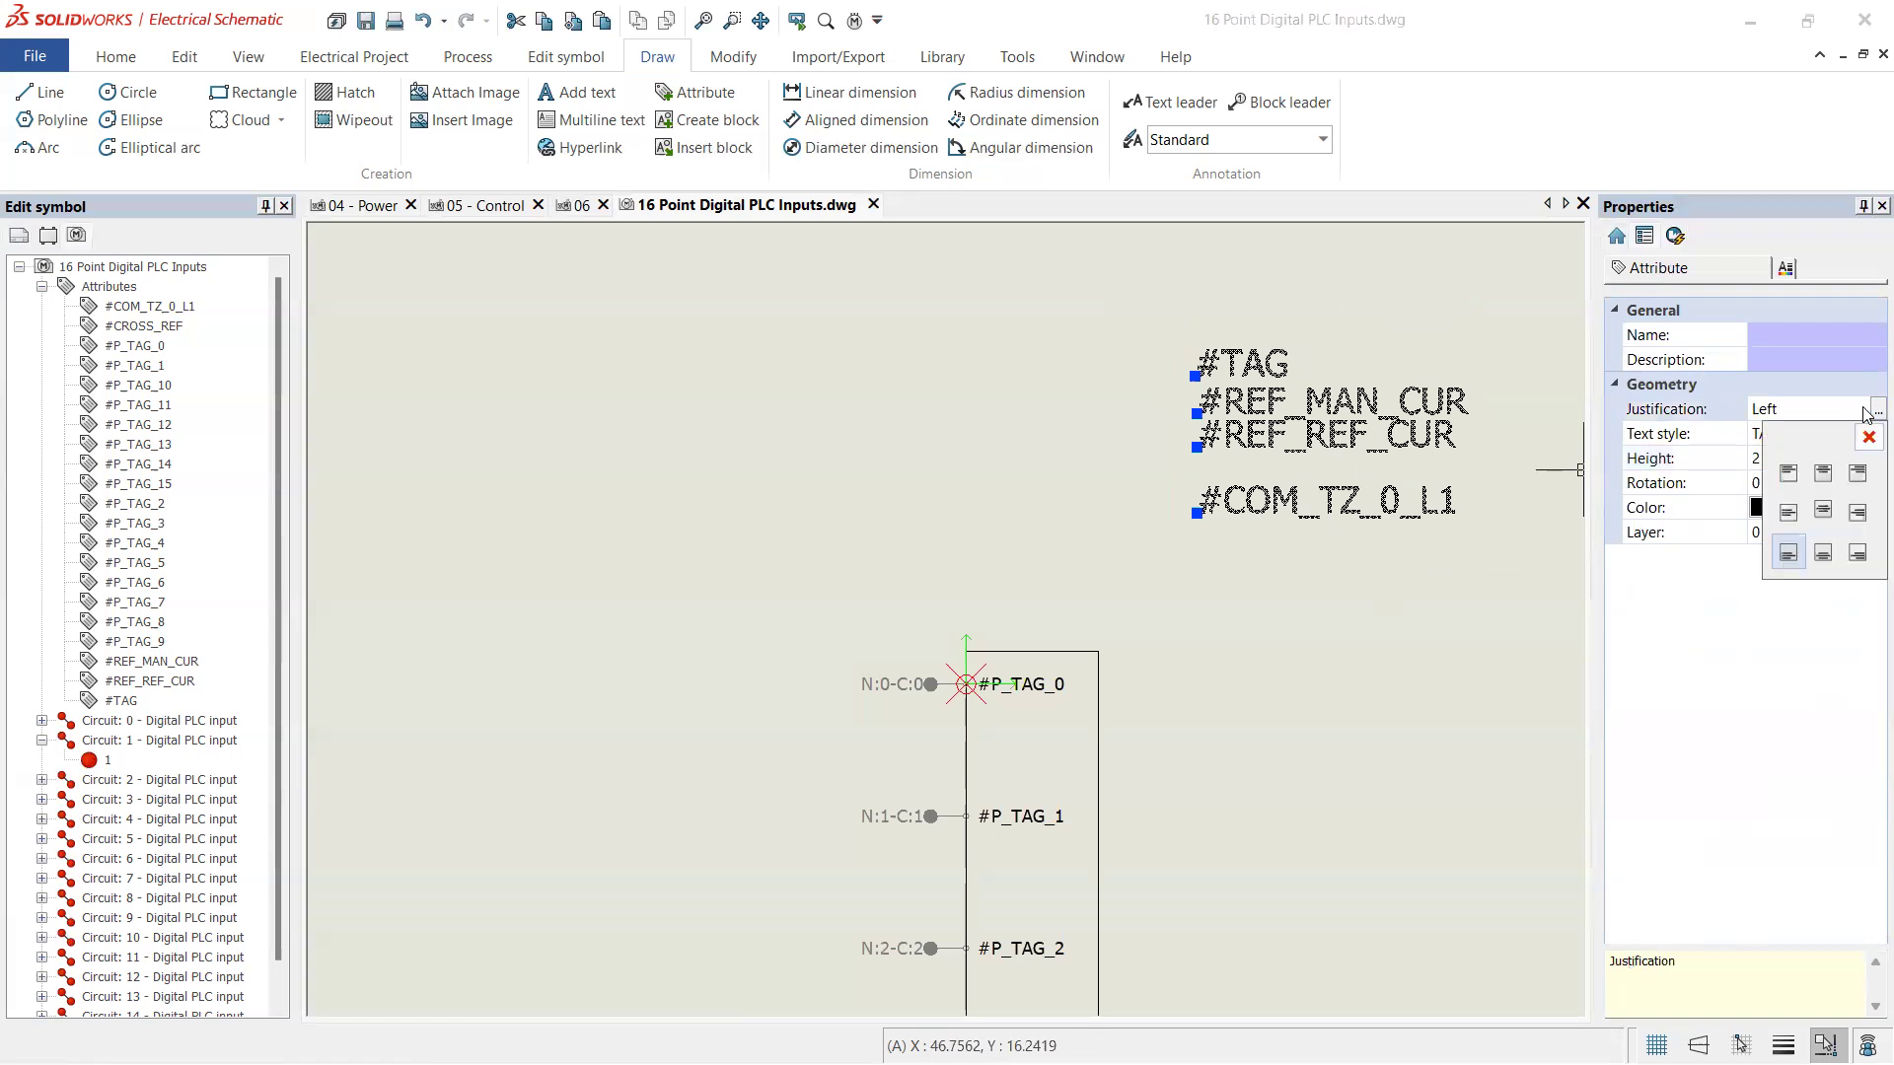
left_click(1824, 553)
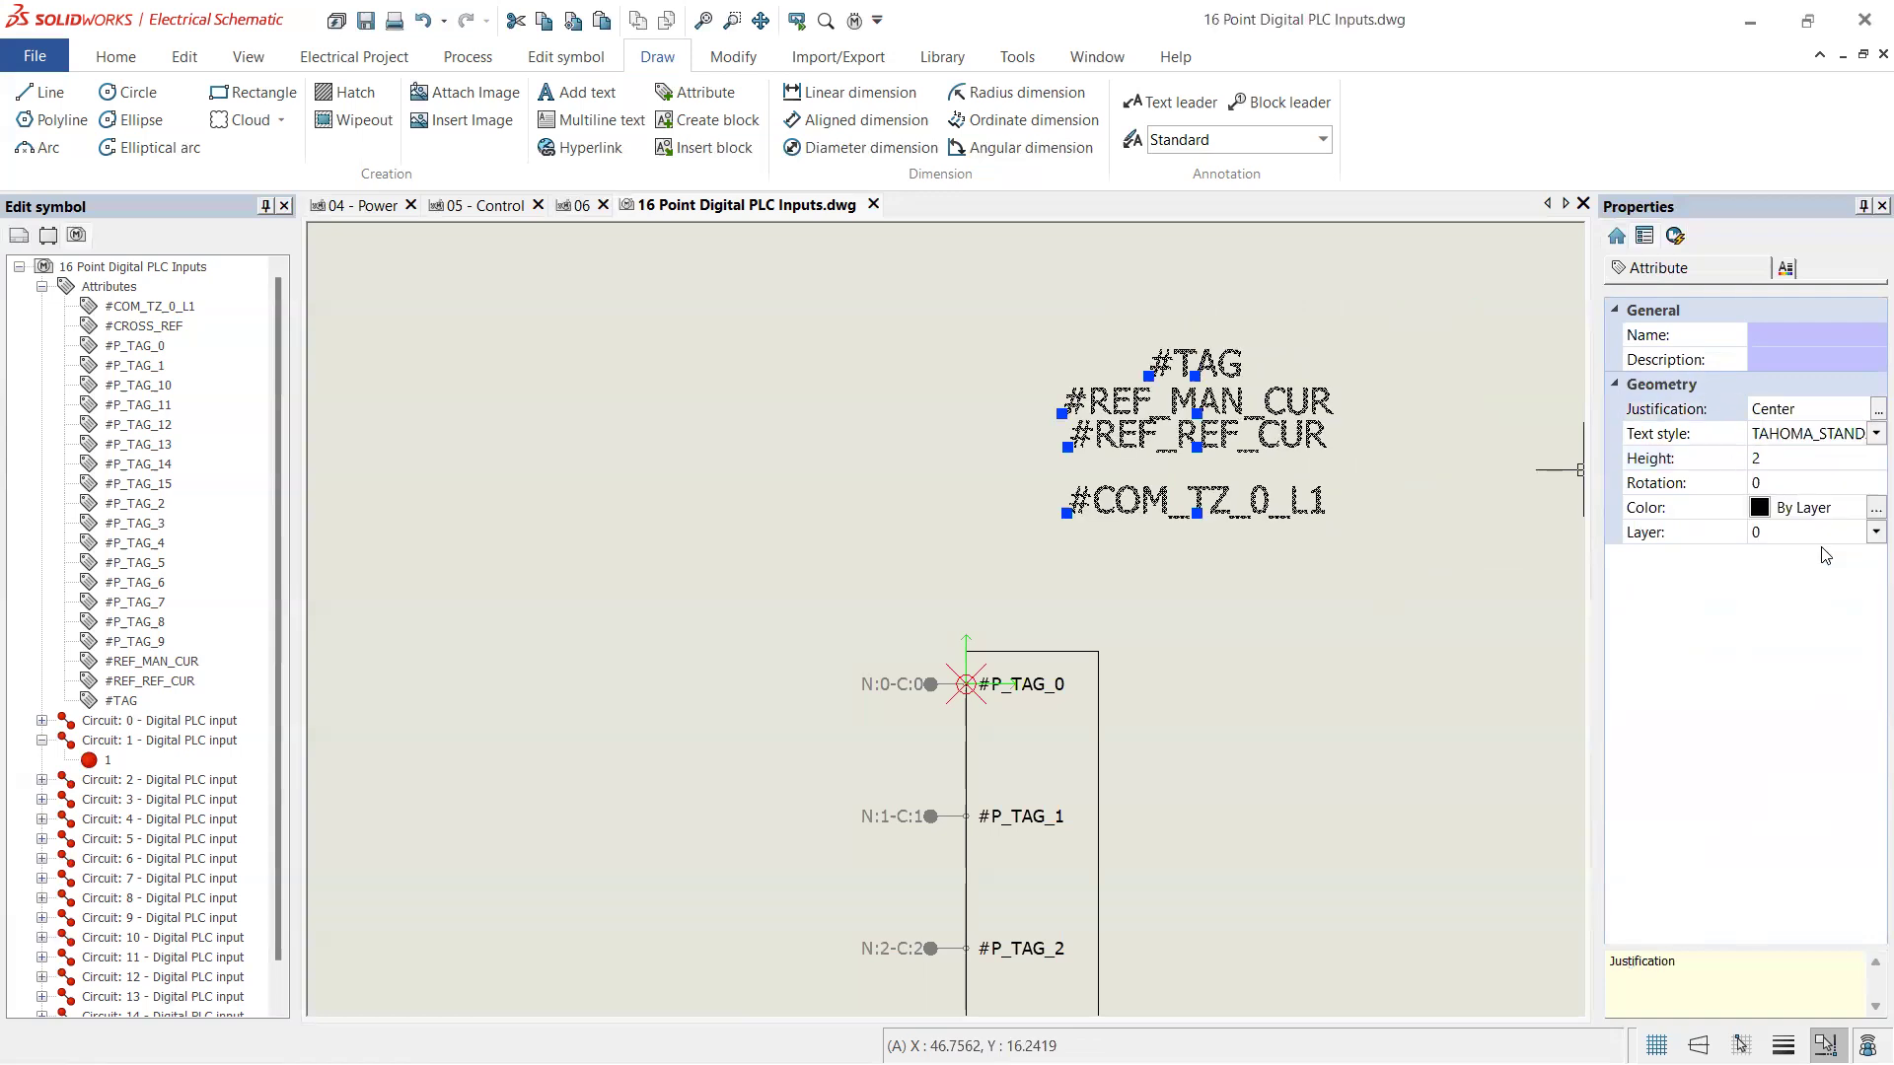
key("Escape")
- Move the #COM_TZ_0_L1 attribute to just above the body outline's top edge, roughly centred over it
left_click(1231, 505)
scroll(1003, 602, "down", 2)
scroll(1003, 602, "up", 3)
left_click_drag(1393, 431, 1102, 639)
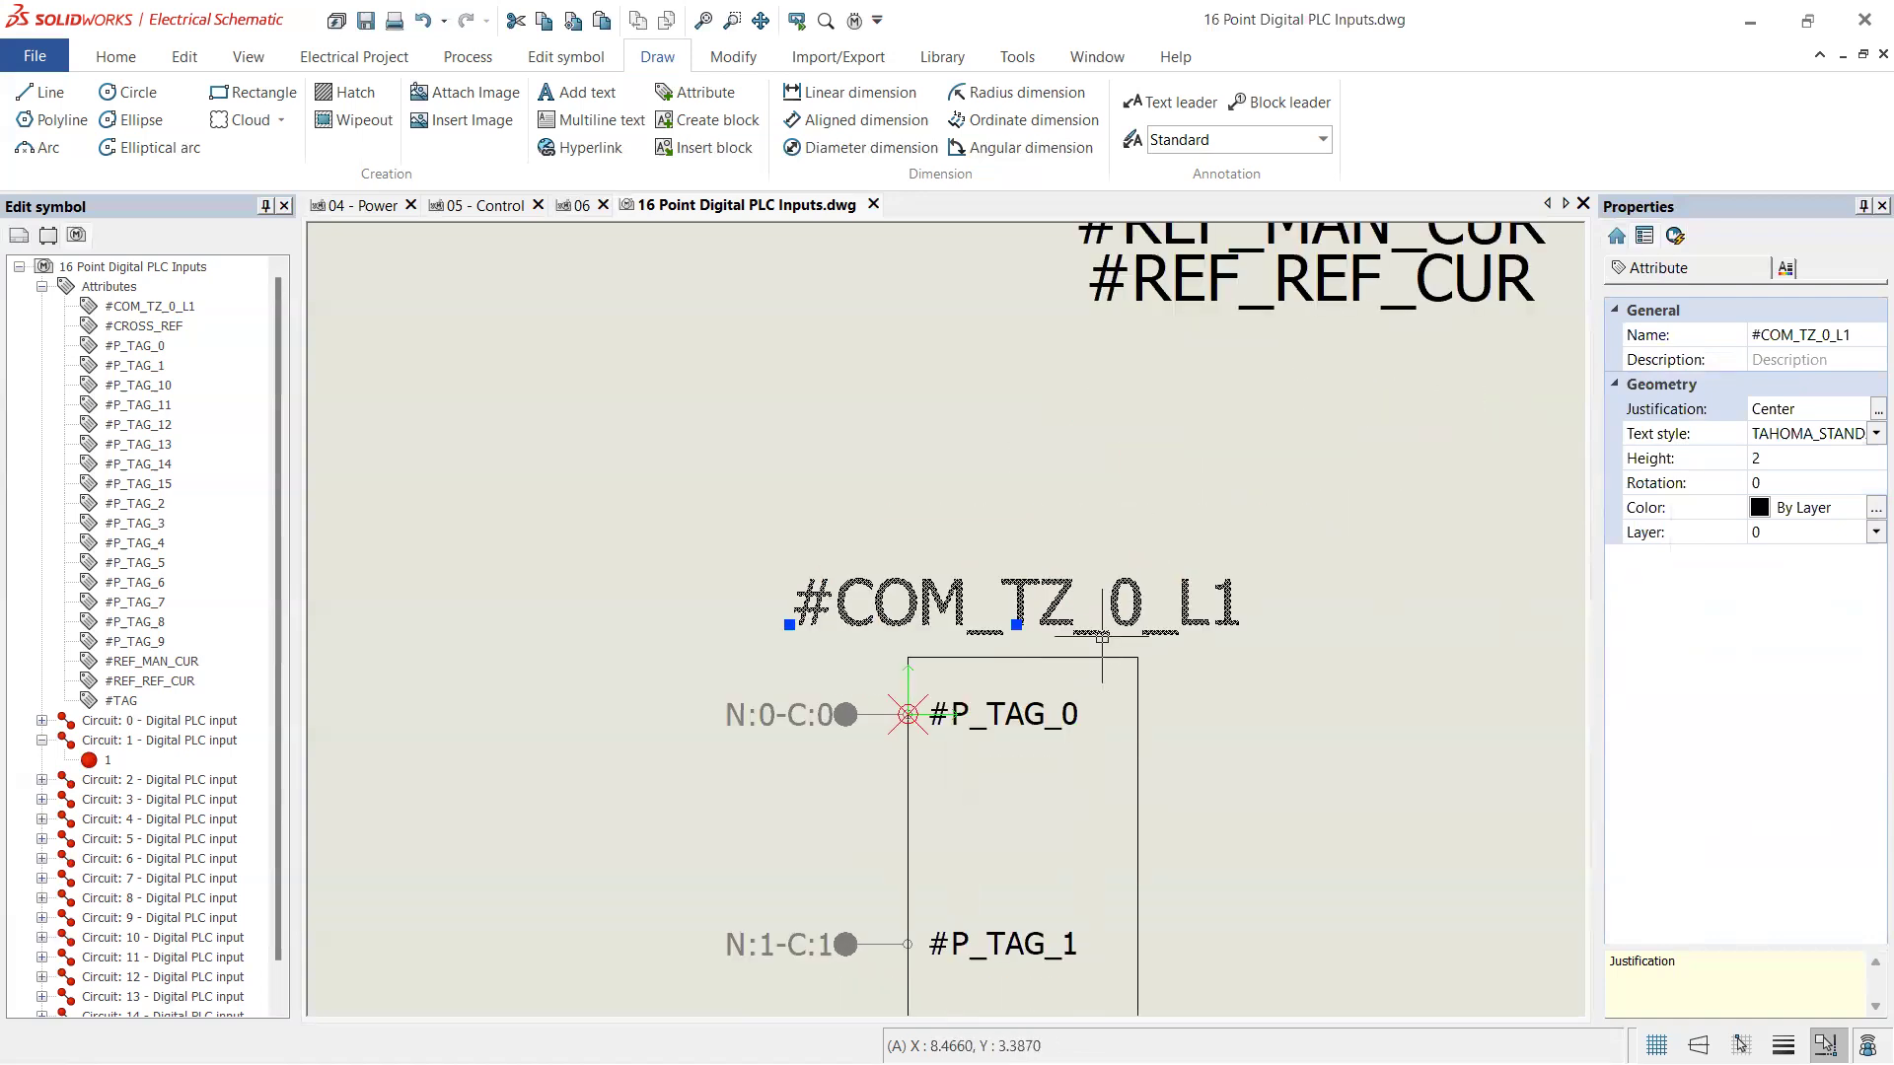
scroll(1036, 625, "up", 2)
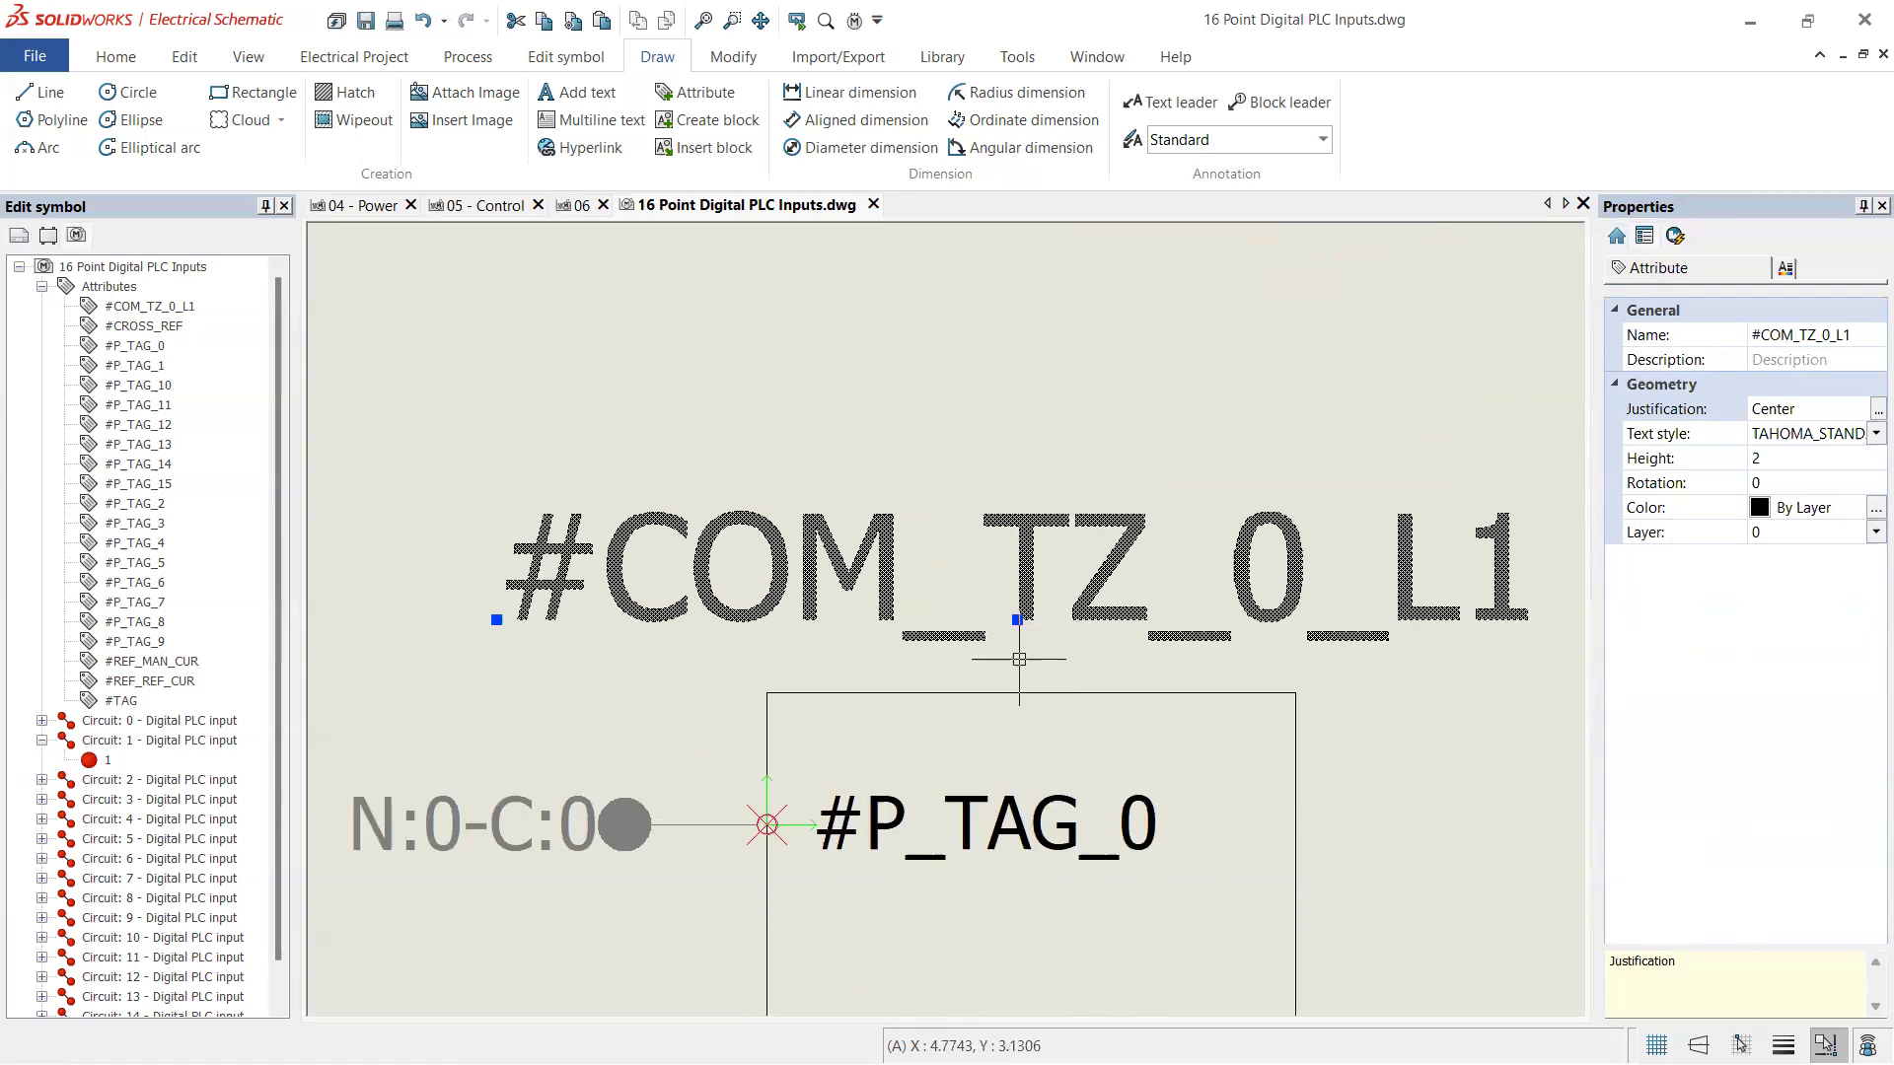
scroll(1017, 664, "down", 3)
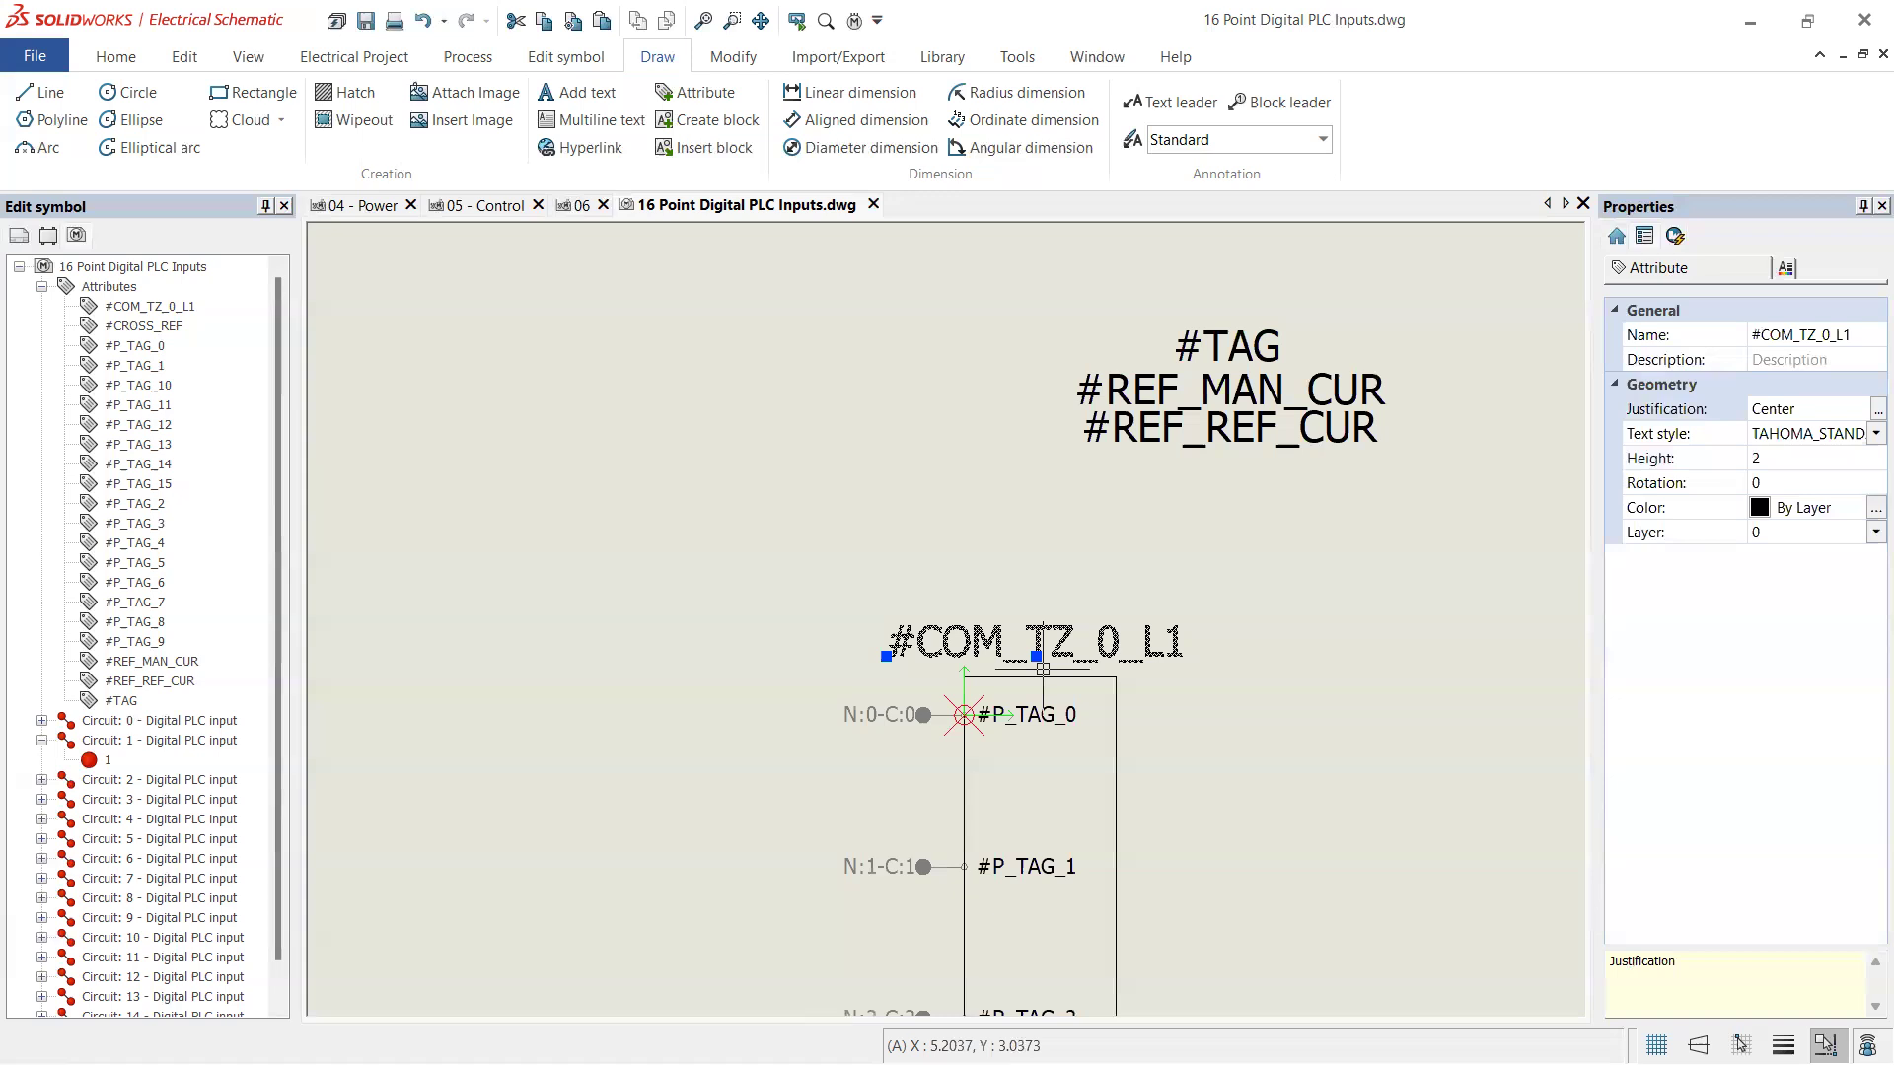
scroll(1059, 553, "up", 1)
scroll(1059, 552, "up", 1)
key("Escape")
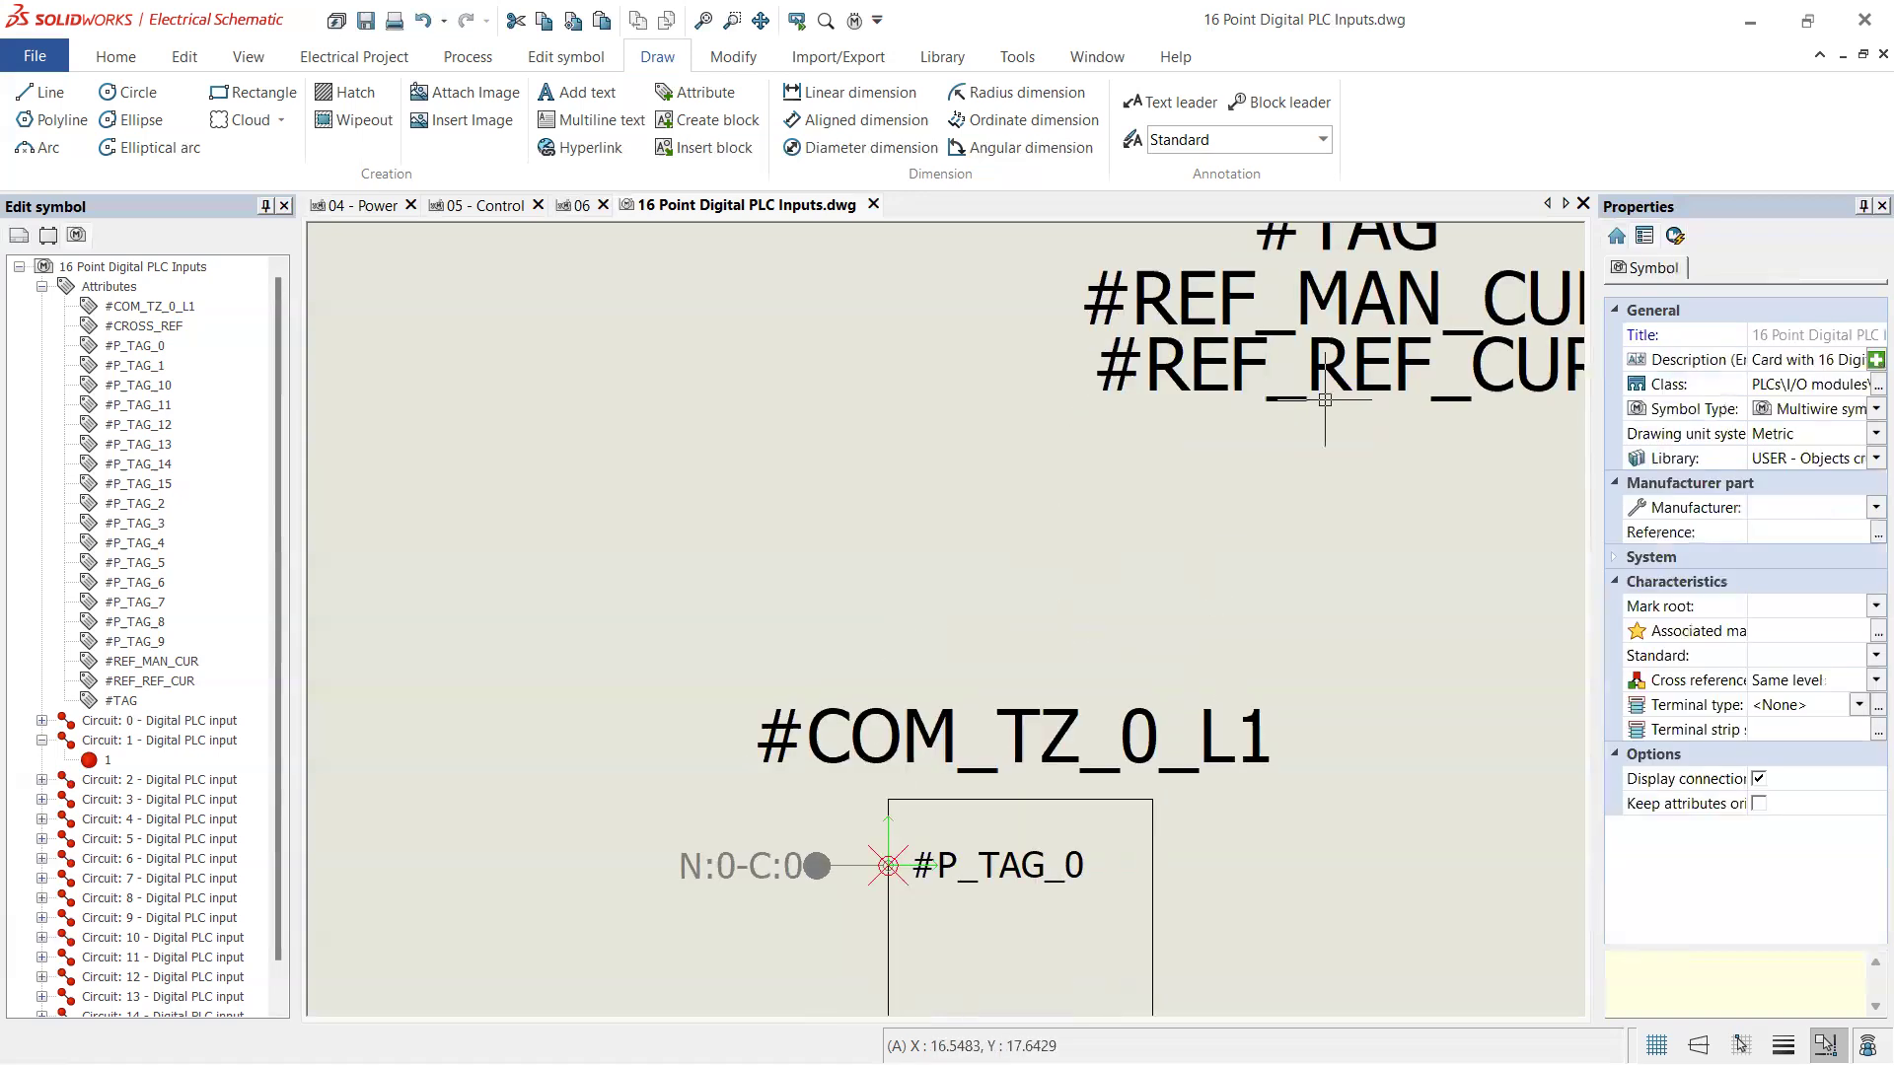
- Set the text height of #COM_TZ_0_L1, #REF_REF_CUR and #REF_MAN_CUR together to 1.5
left_click(1324, 395)
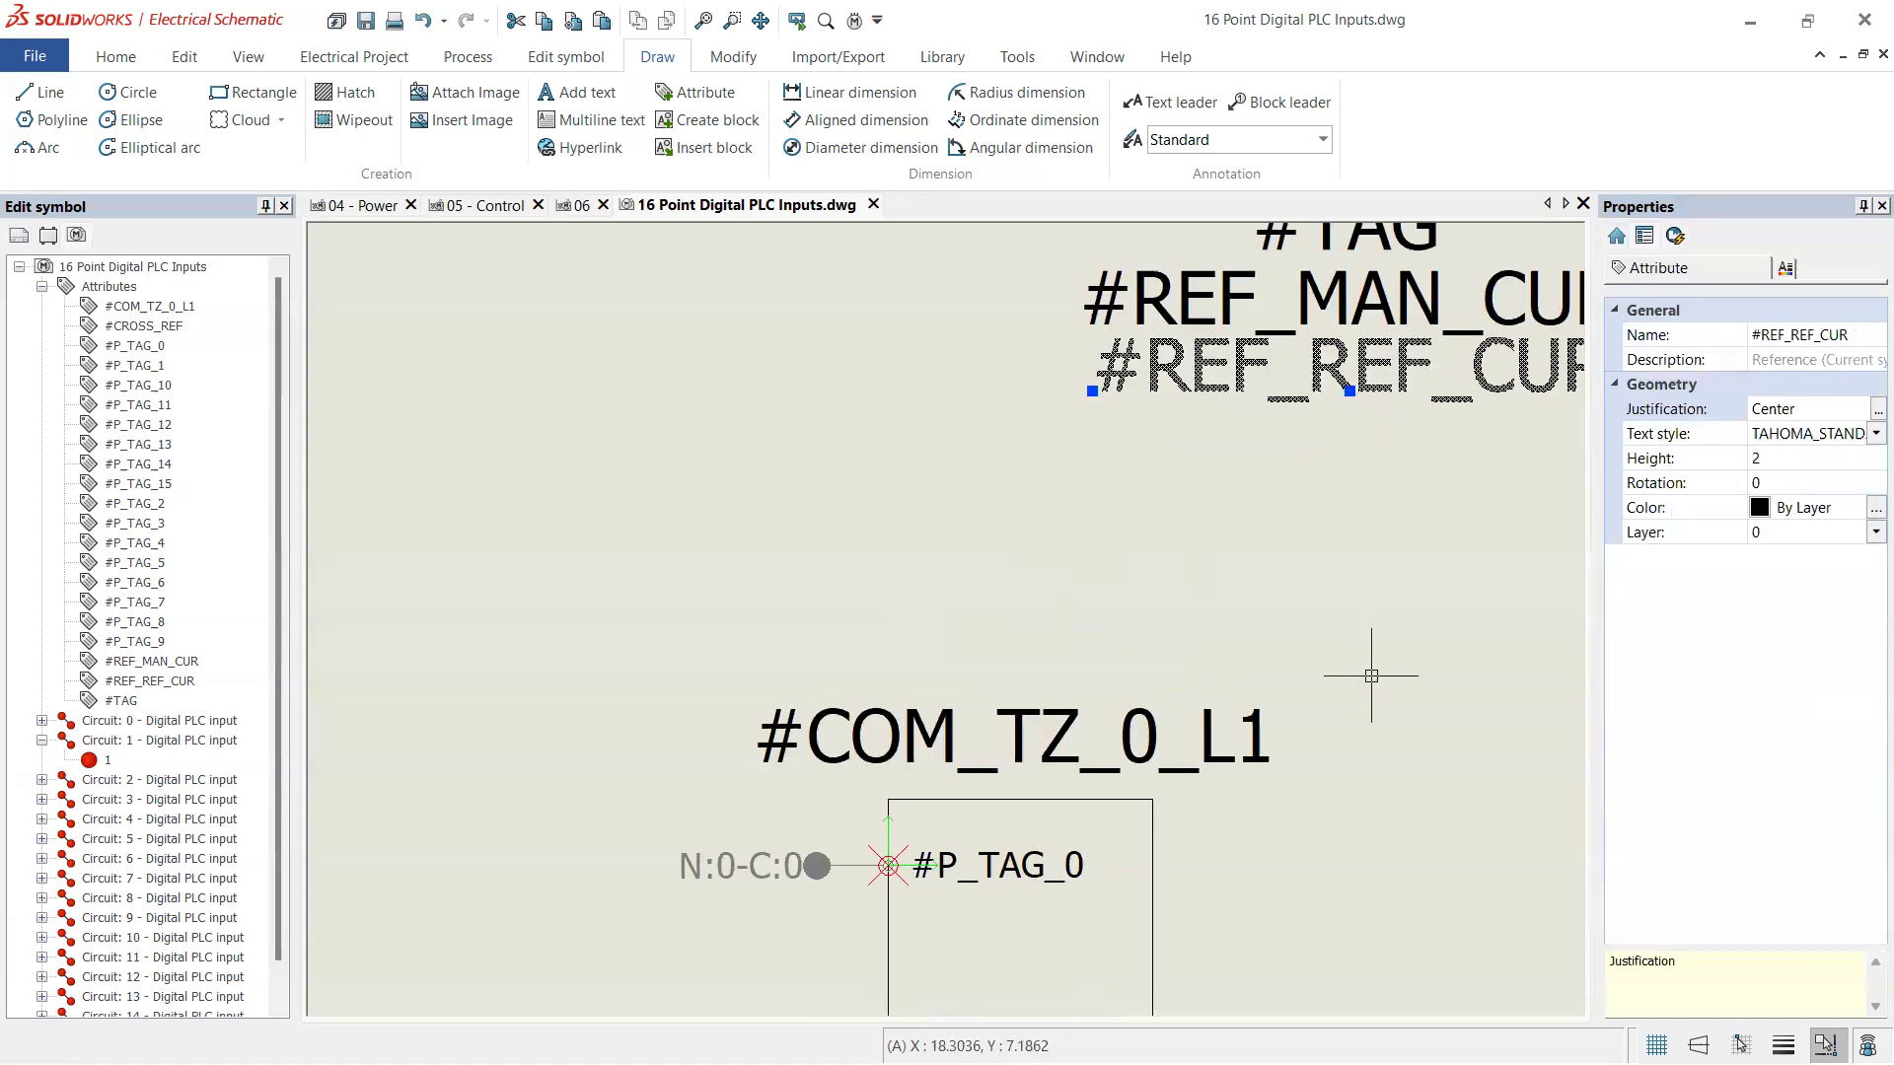
scroll(1375, 671, "down", 1)
key("Escape")
left_click(1253, 735)
left_click(1356, 444)
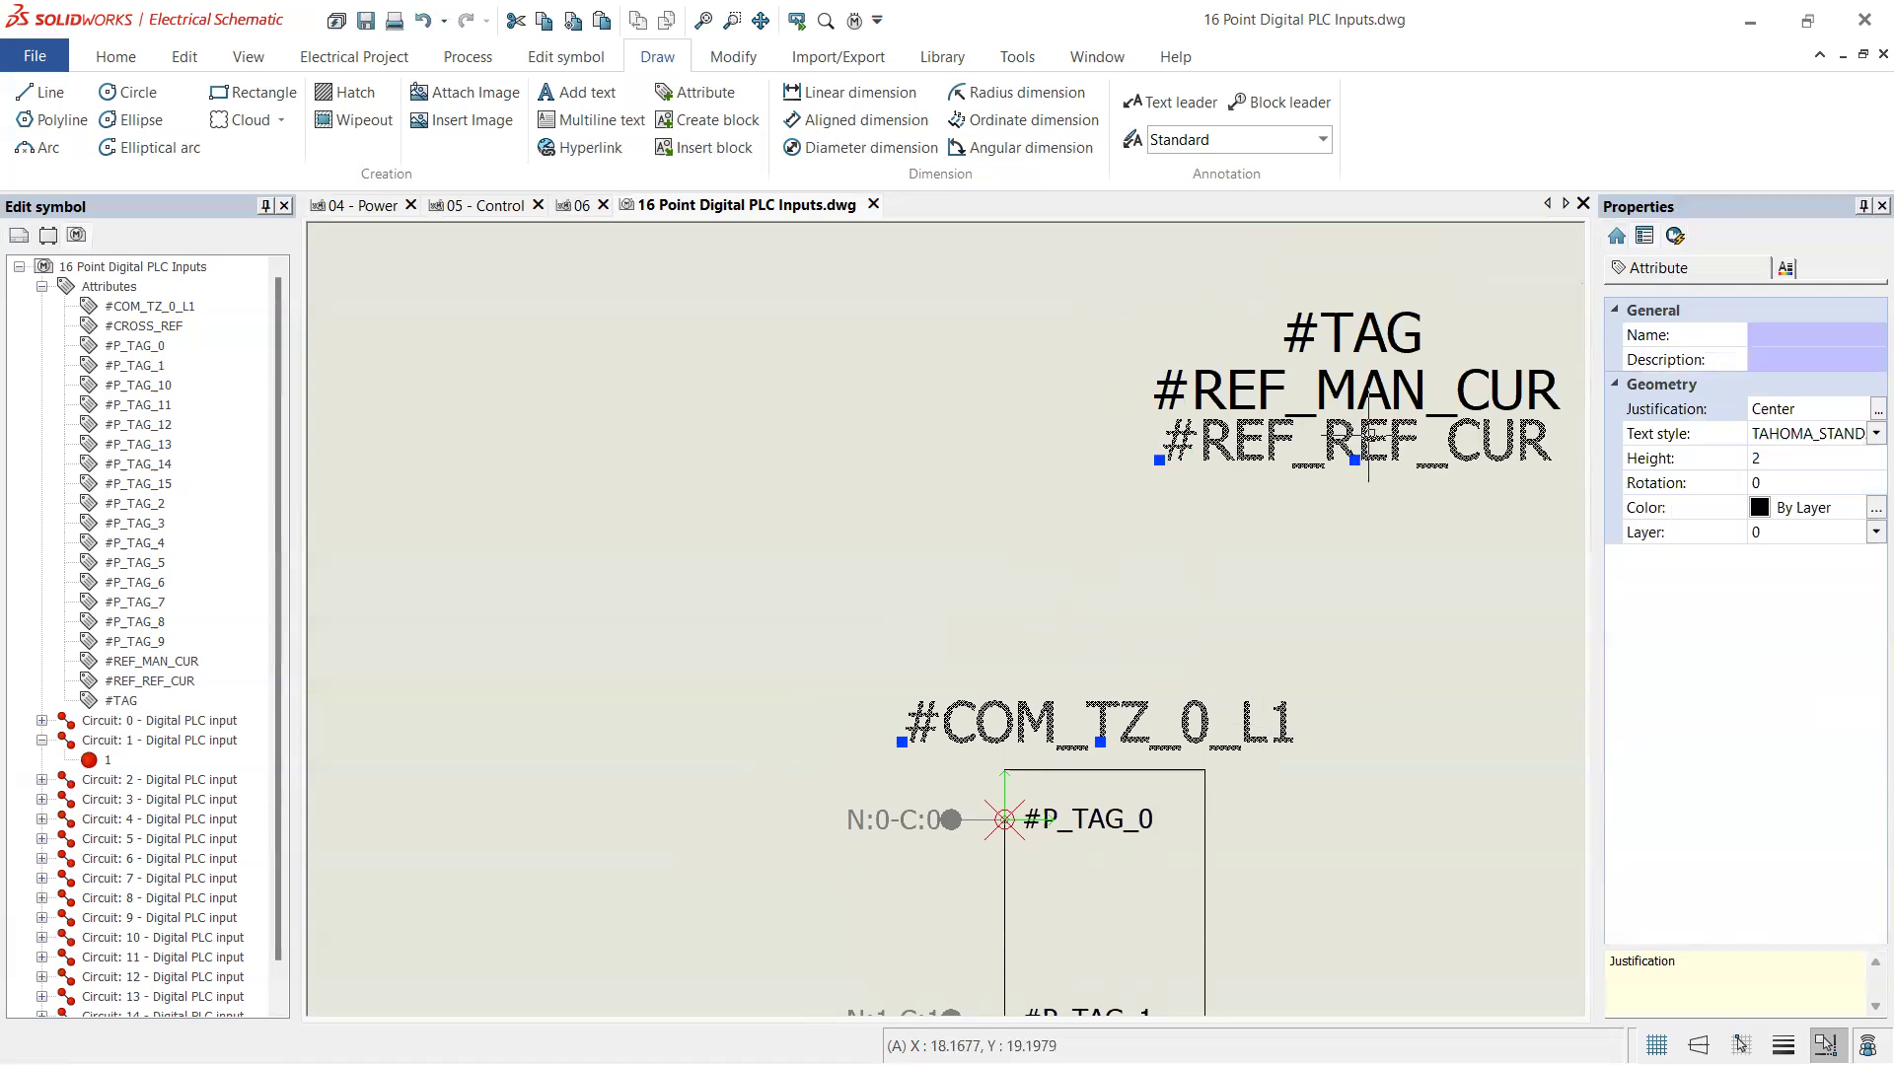
left_click(1372, 394)
left_click(1805, 458)
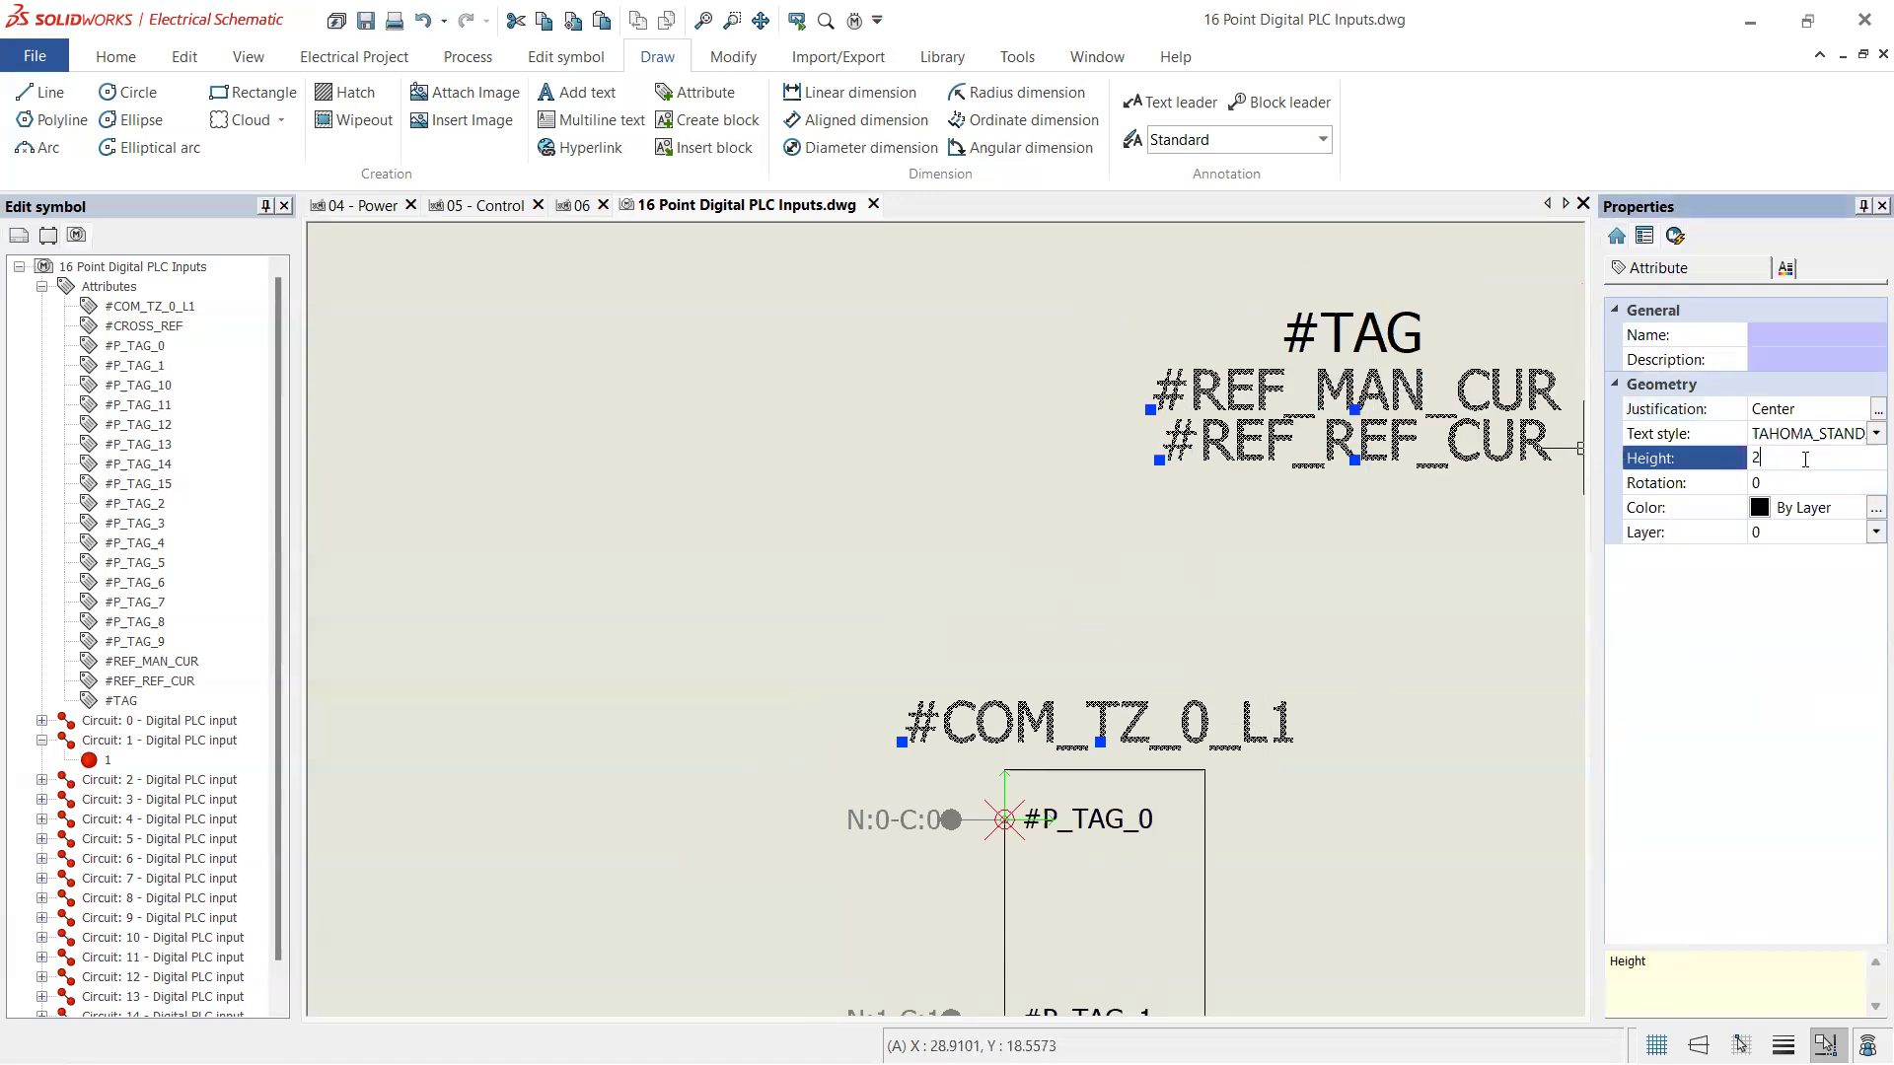
key("Return")
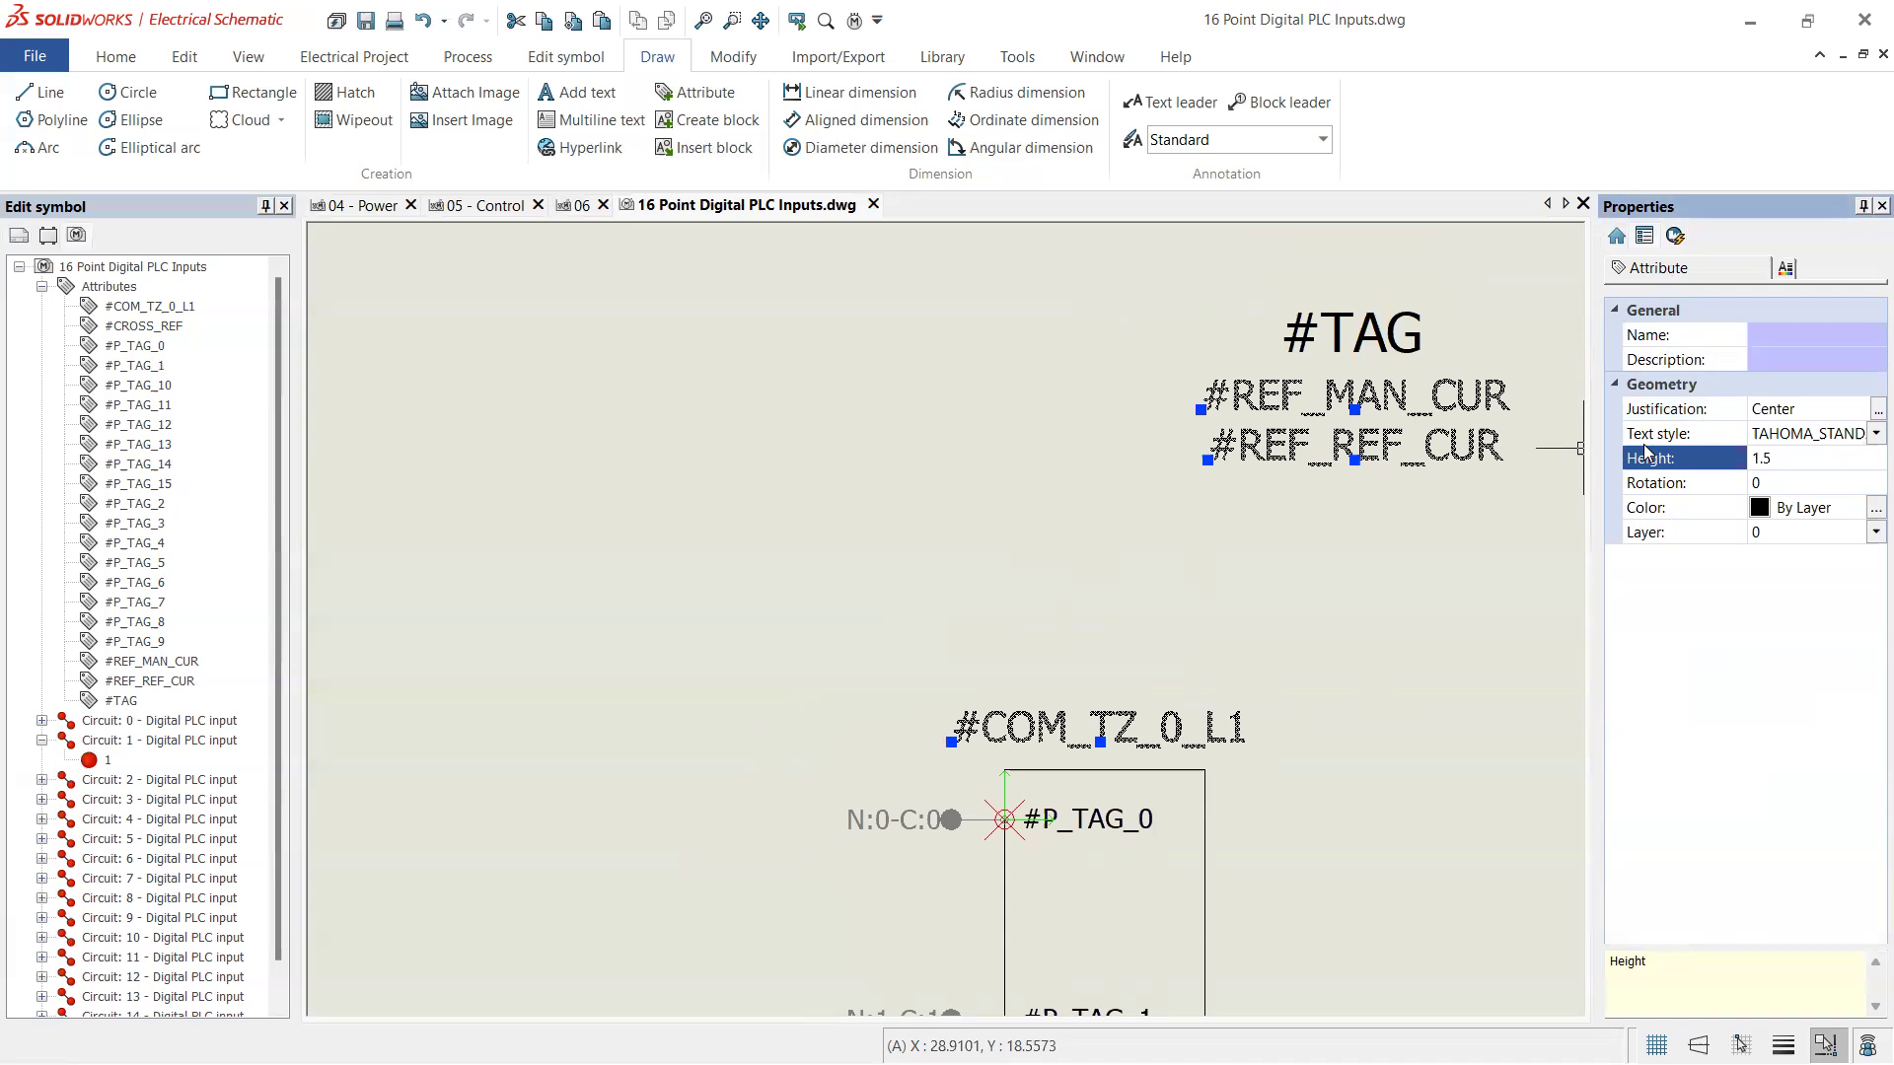
key("Escape")
- Move #REF_MAN_CUR and #REF_REF_CUR together to directly above #COM_TZ_0_L1 over the body outline
left_click_drag(1447, 540, 1278, 389)
left_click_drag(1488, 439, 1233, 681)
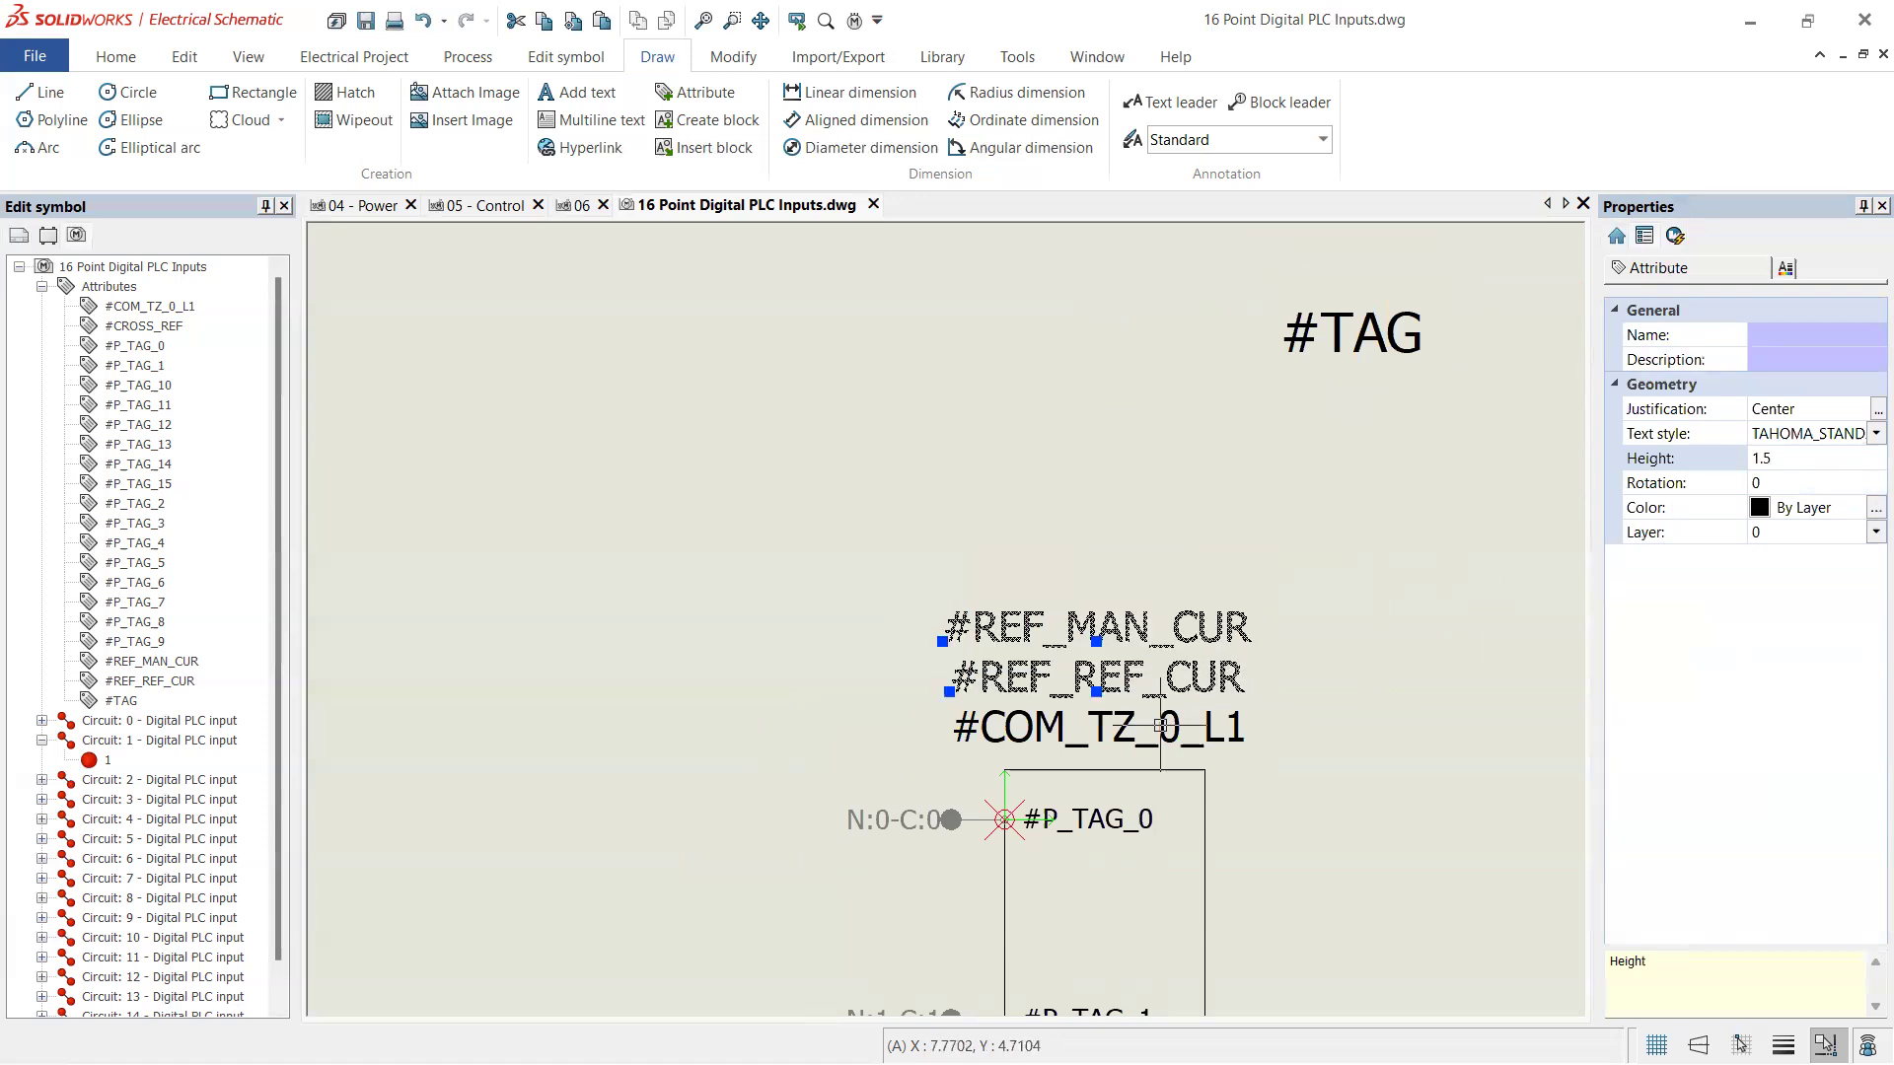
- Nudge #REF_MAN_CUR and #REF_REF_CUR together sideways so that they line up centred over #COM_TZ_0_L1
scroll(1116, 730, "up", 3)
left_click(1111, 735)
left_click(1111, 639)
left_click(1114, 626)
left_click(1121, 679)
left_click(1111, 631)
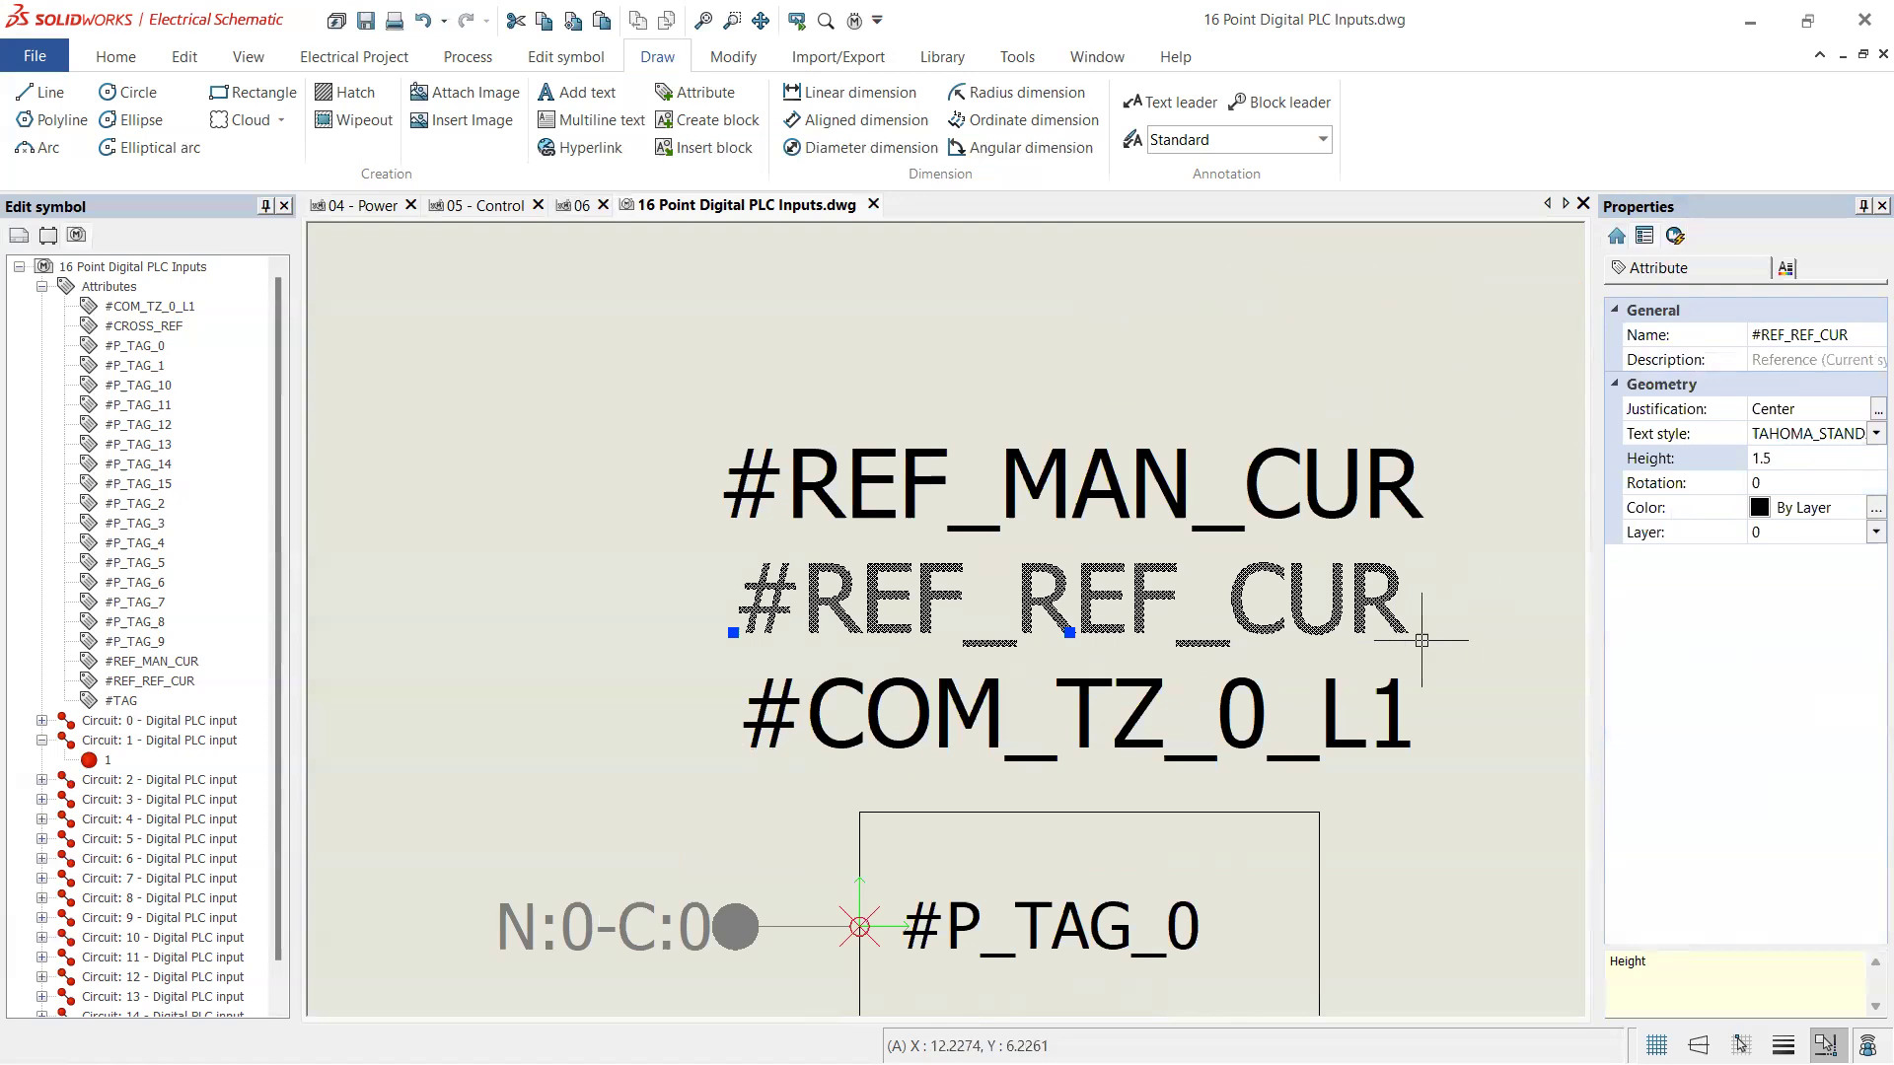
key("Escape")
left_click_drag(1502, 634, 1239, 449)
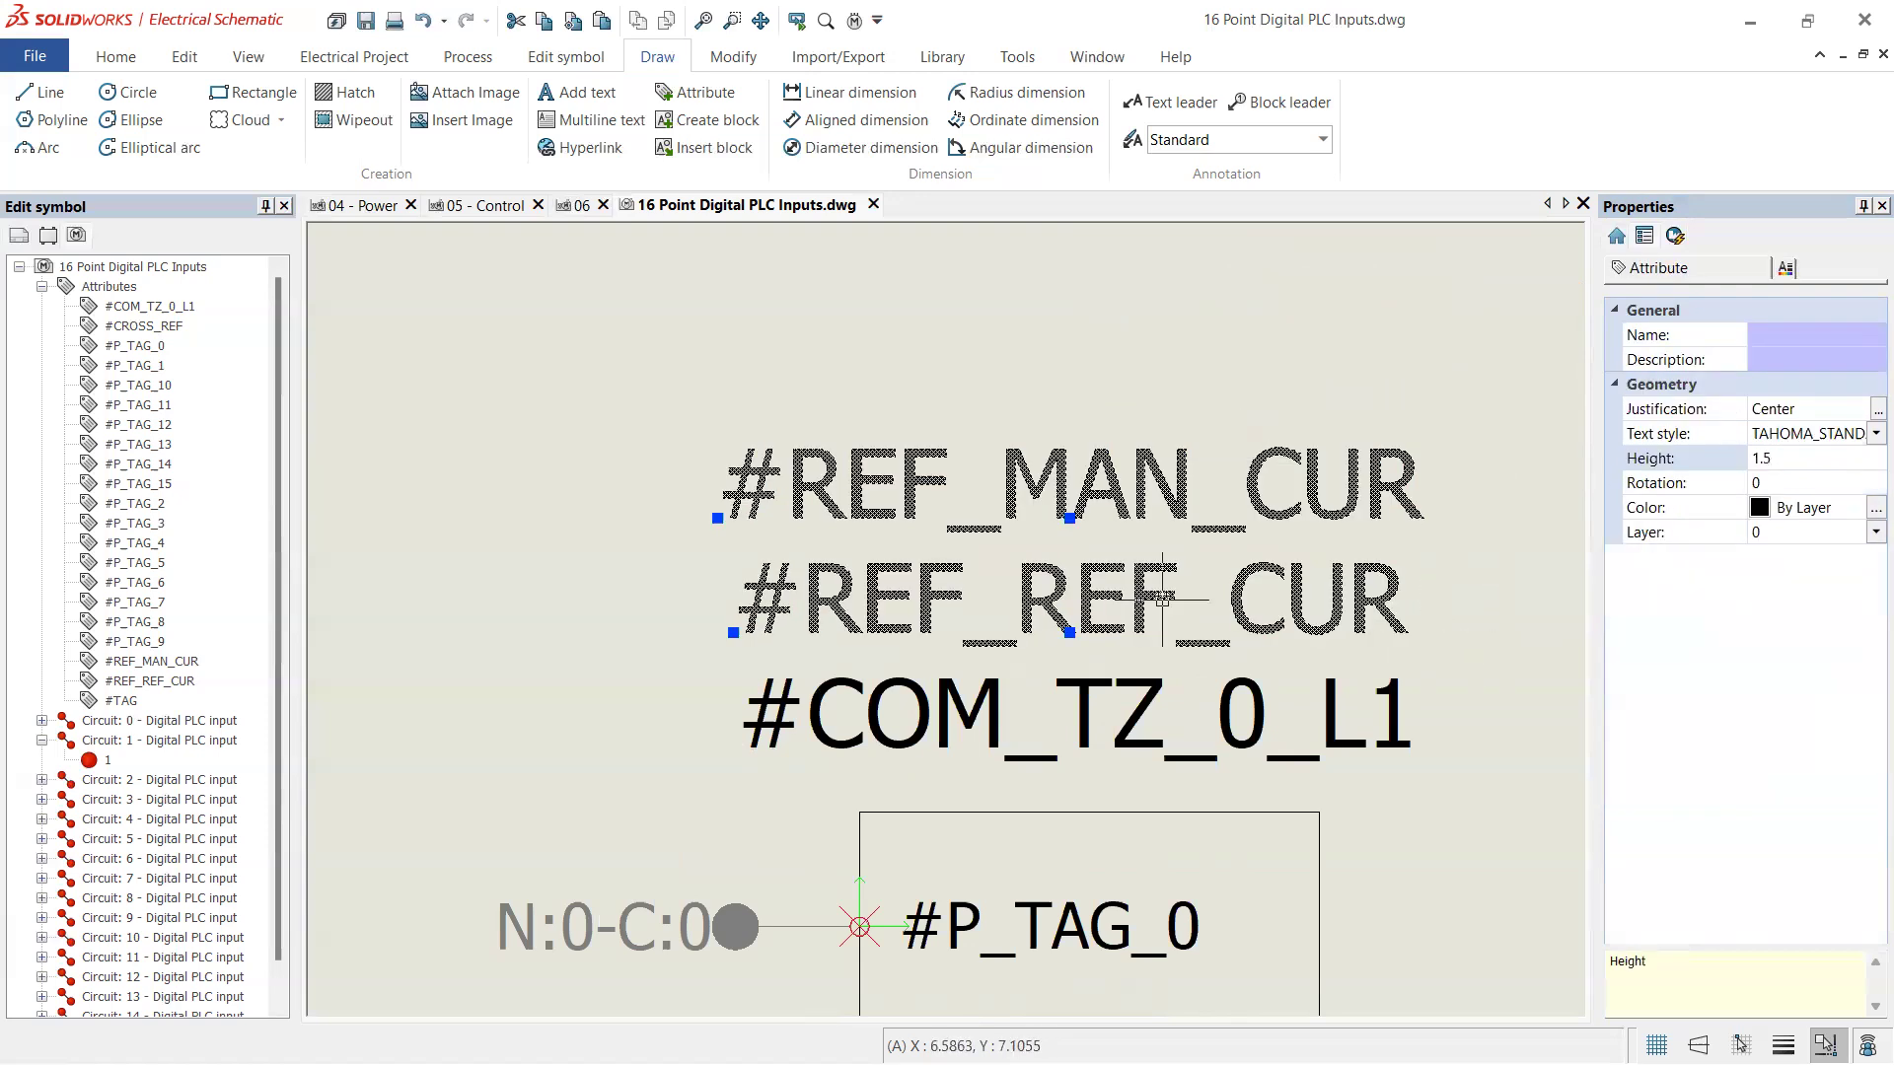
left_click_drag(1136, 606, 1151, 614)
key("Escape")
left_click(1403, 718)
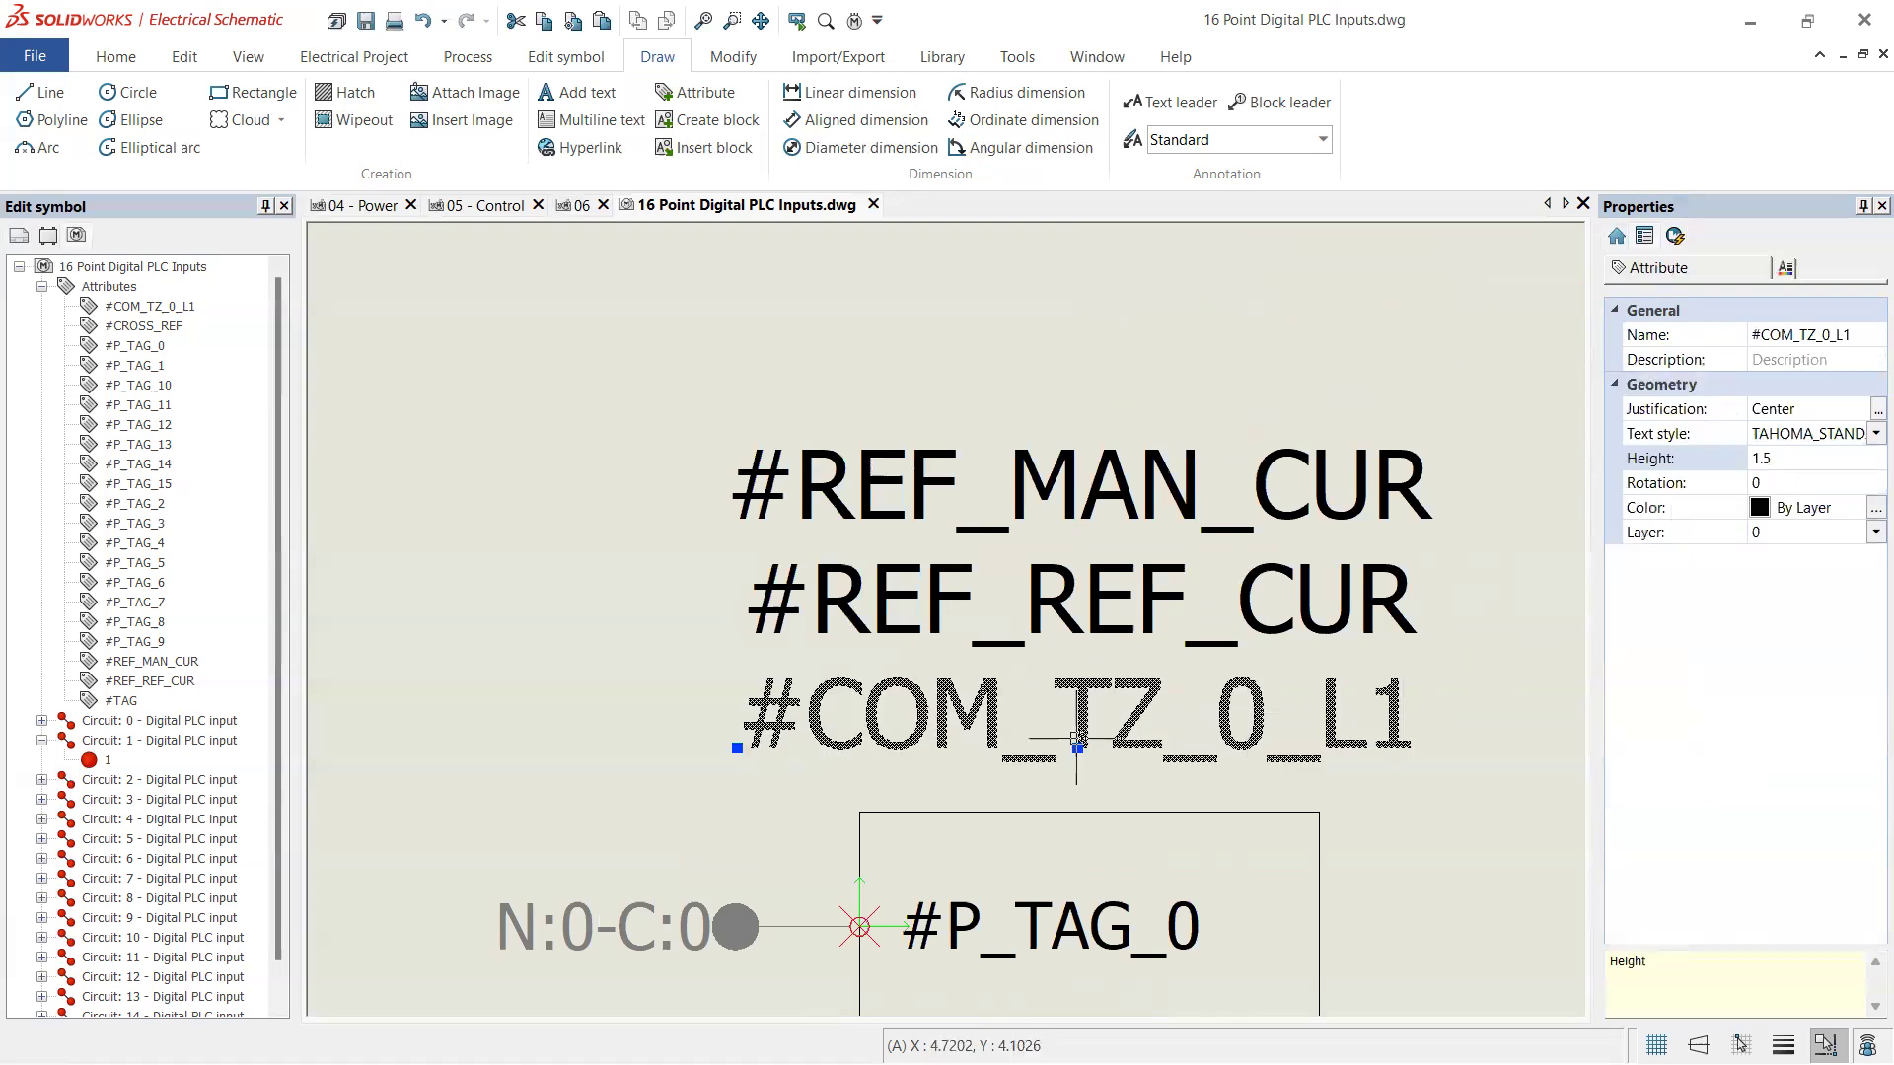
left_click(1074, 627)
key("Escape")
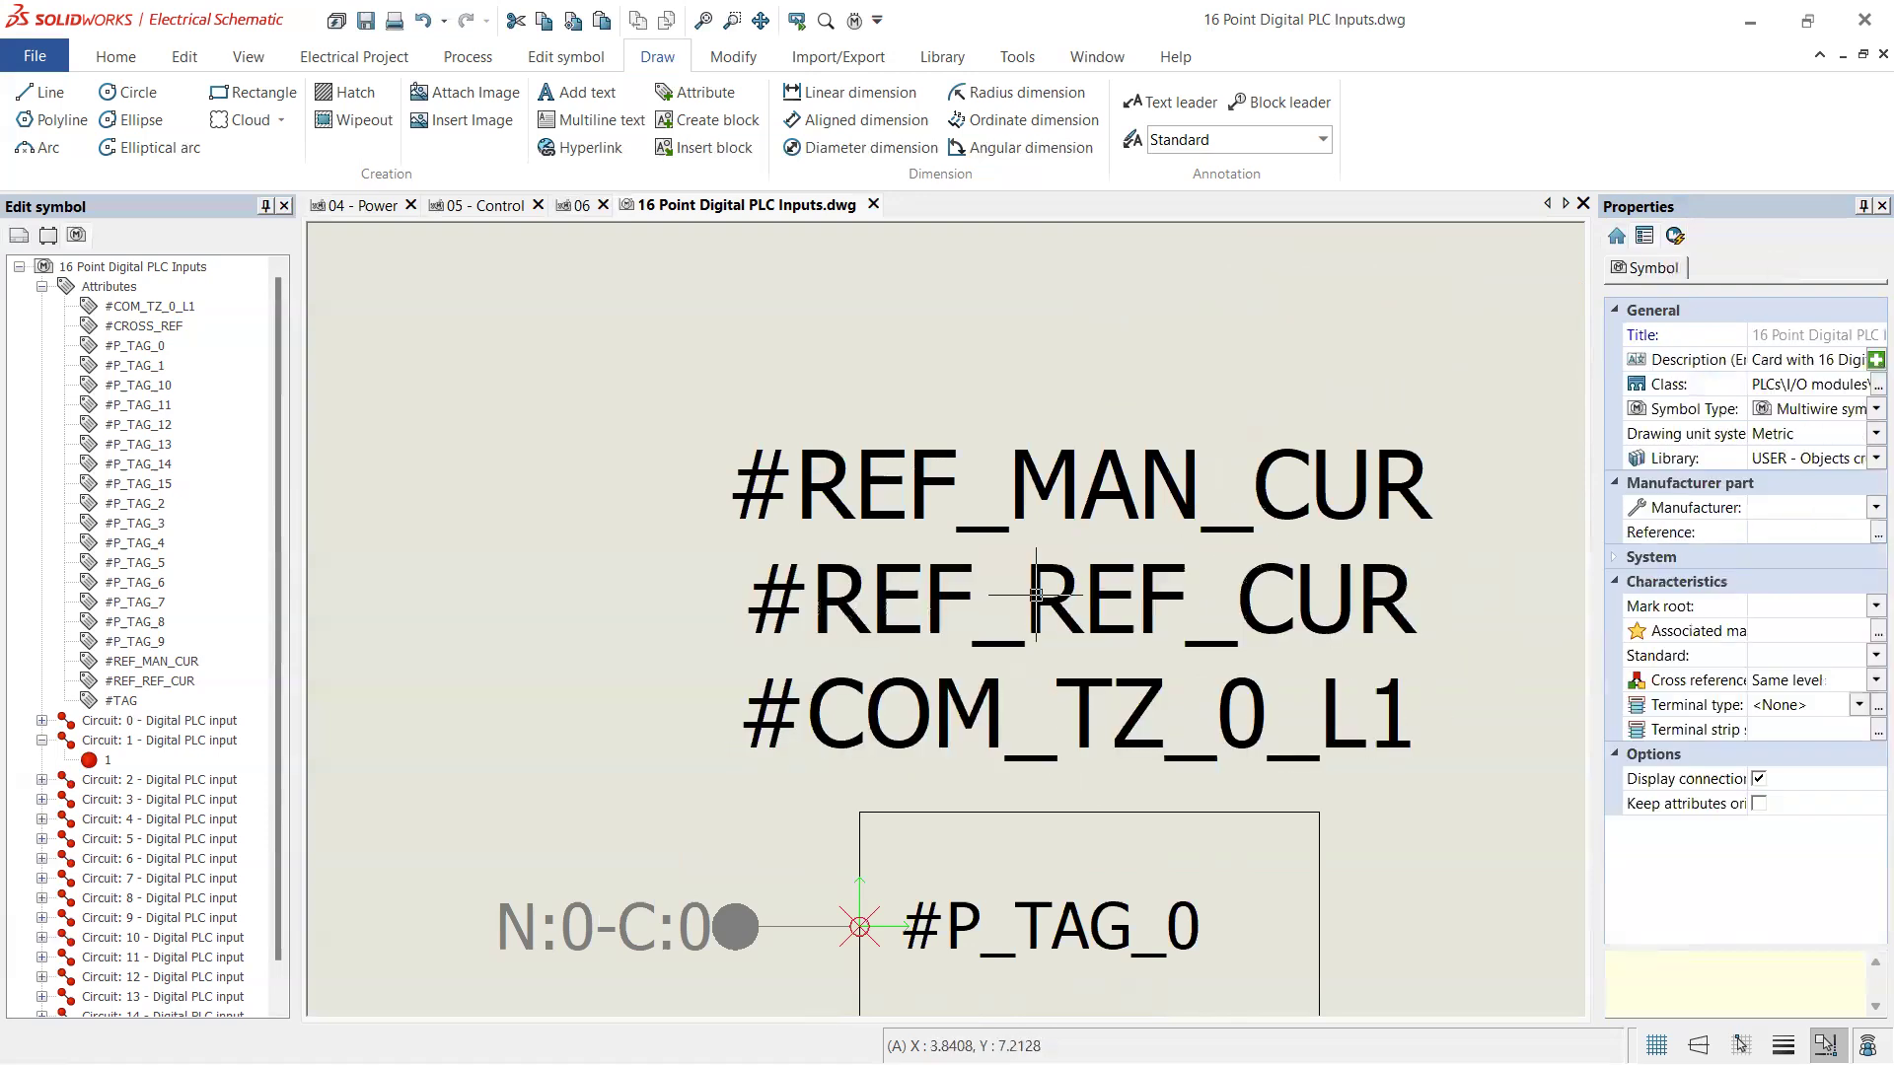
- Move the #TAG attribute to directly above #REF_MAN_CUR, centred over the stacked attribute texts
scroll(1036, 595, "down", 5)
left_click(1207, 423)
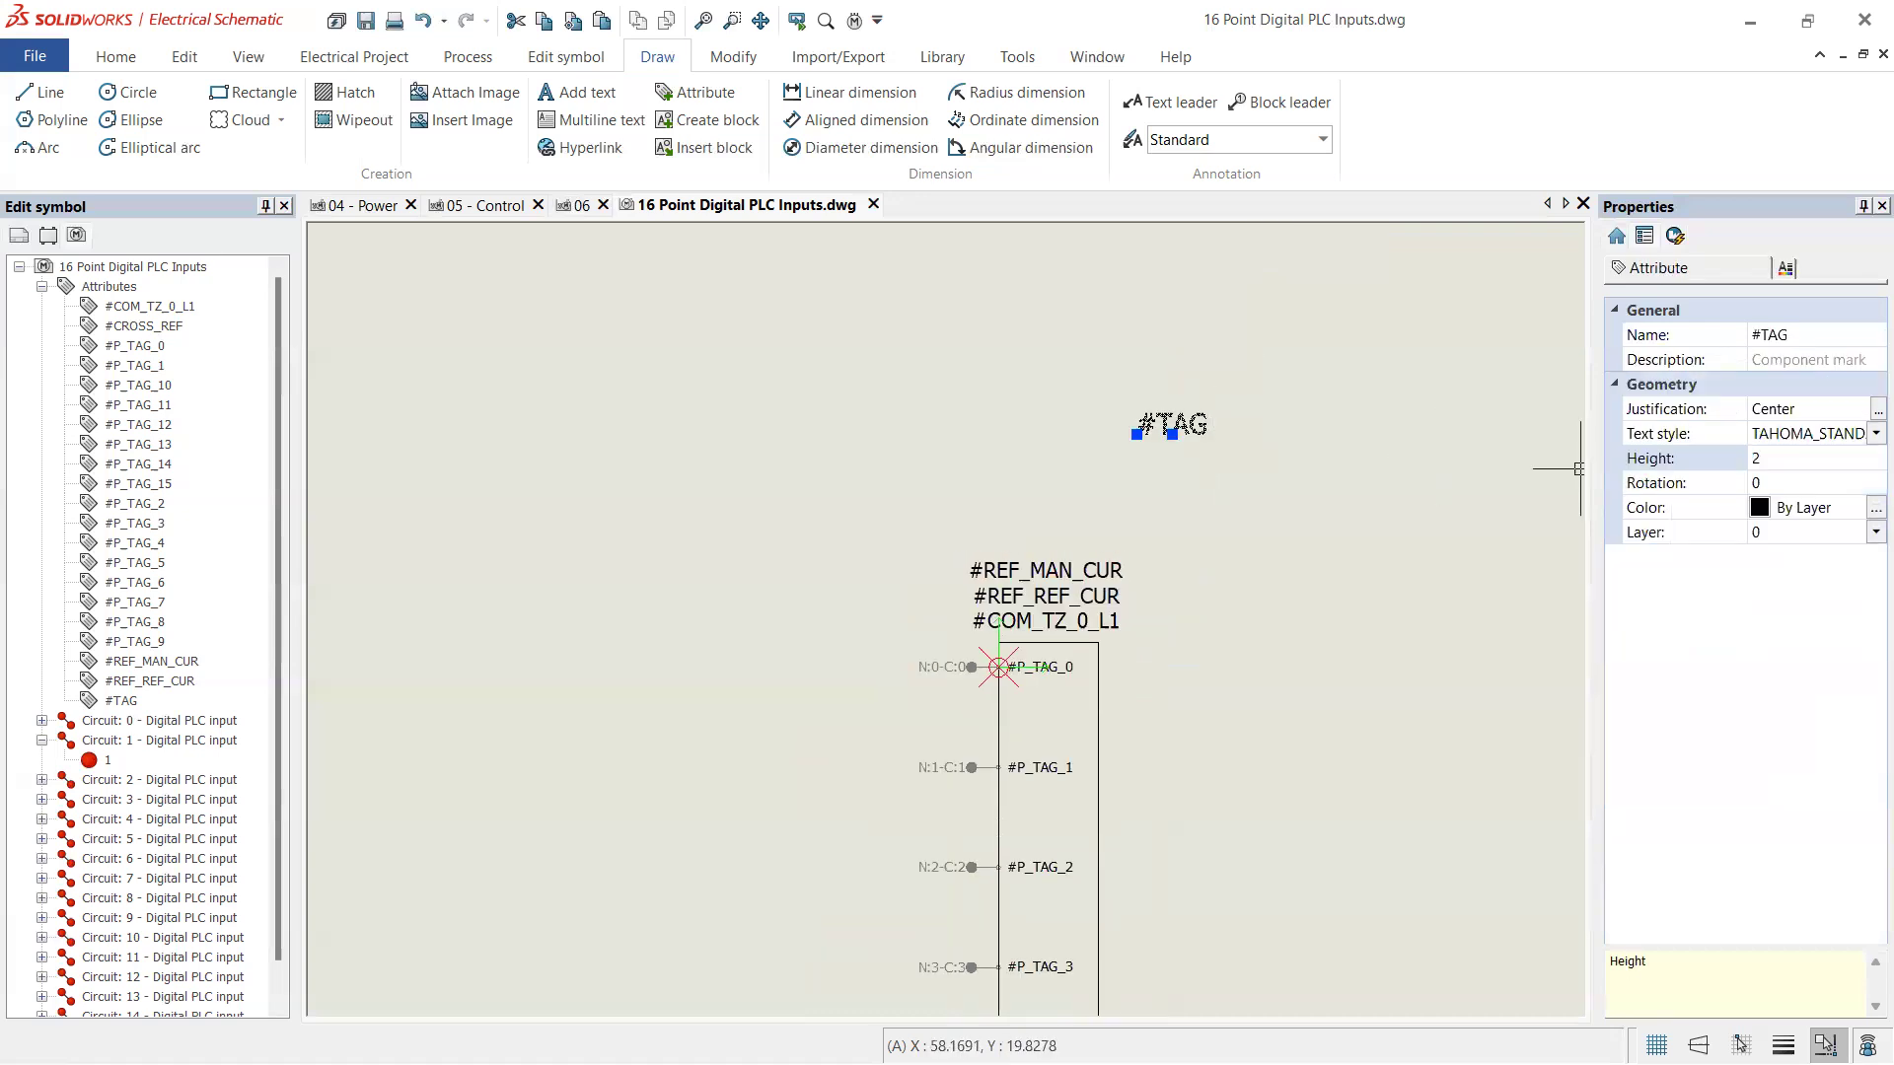
left_click(1171, 434)
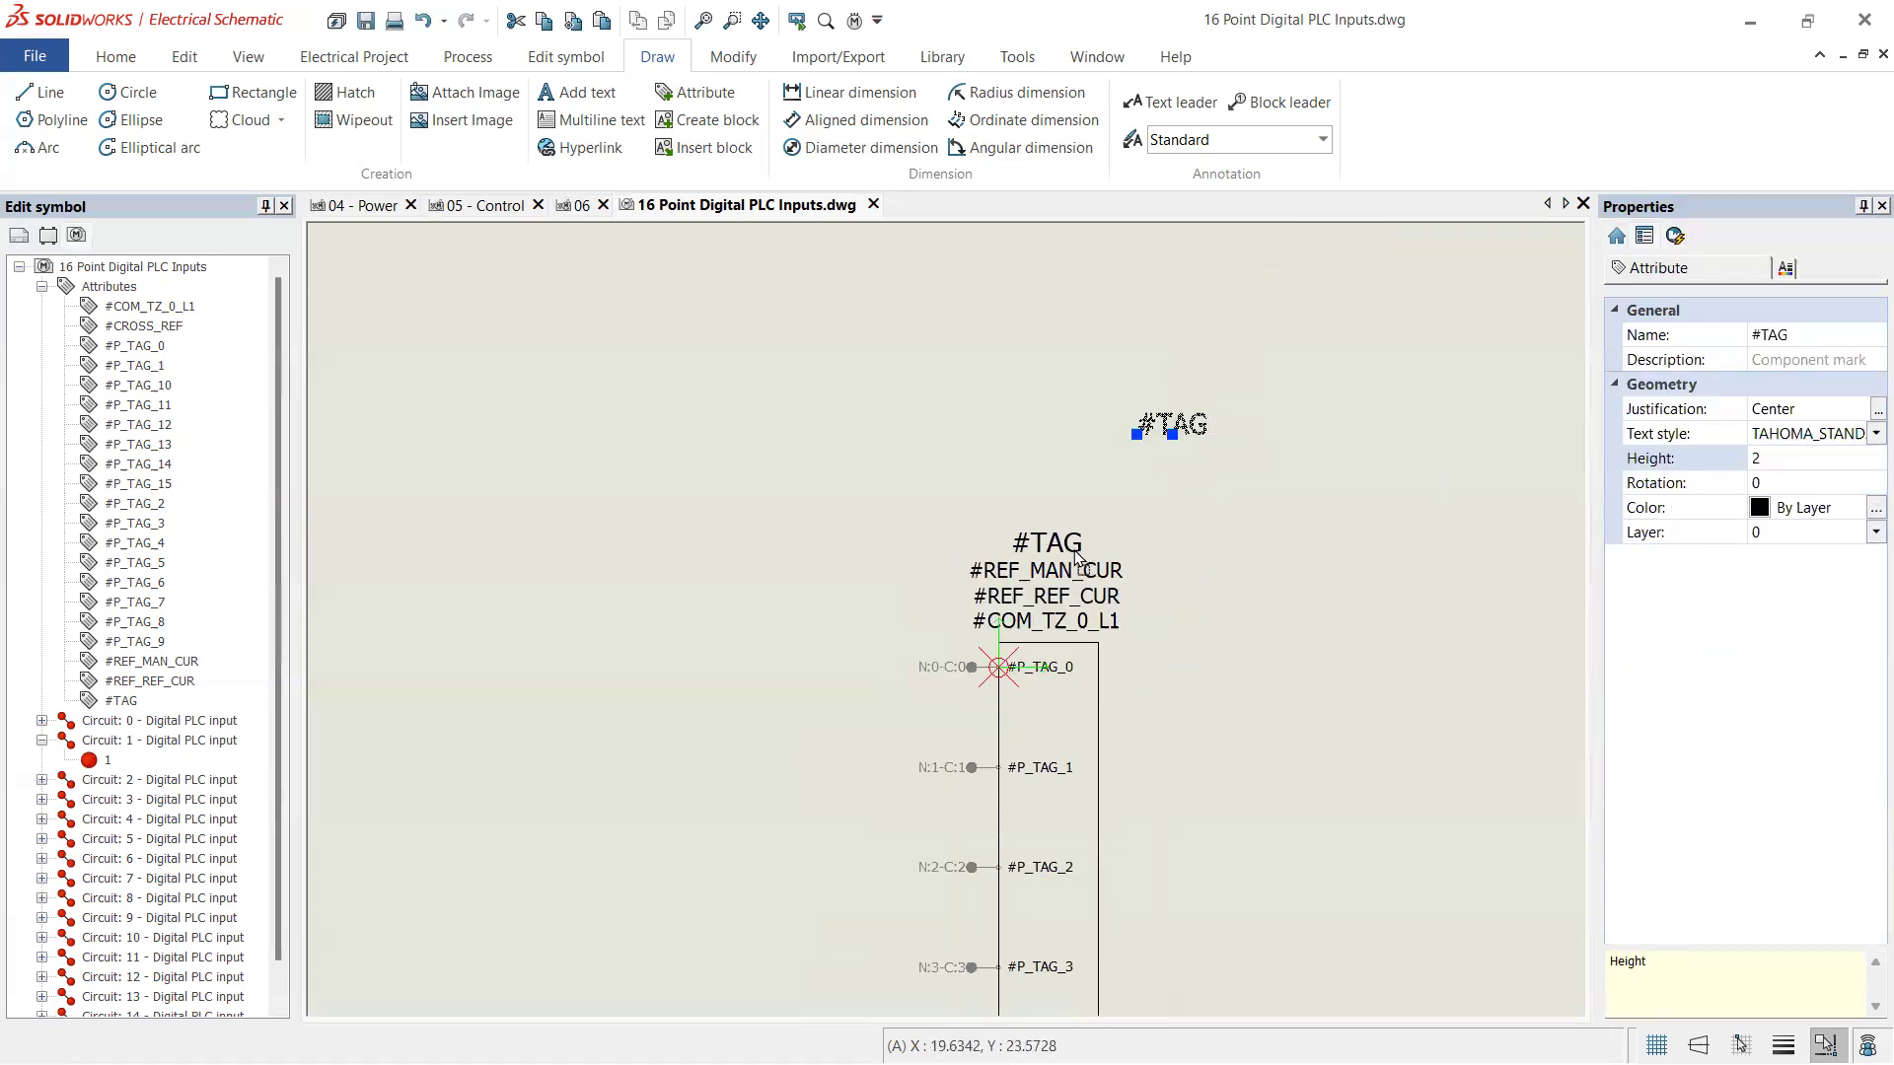
left_click(1046, 552)
scroll(1053, 574, "up", 8)
left_click(1053, 573)
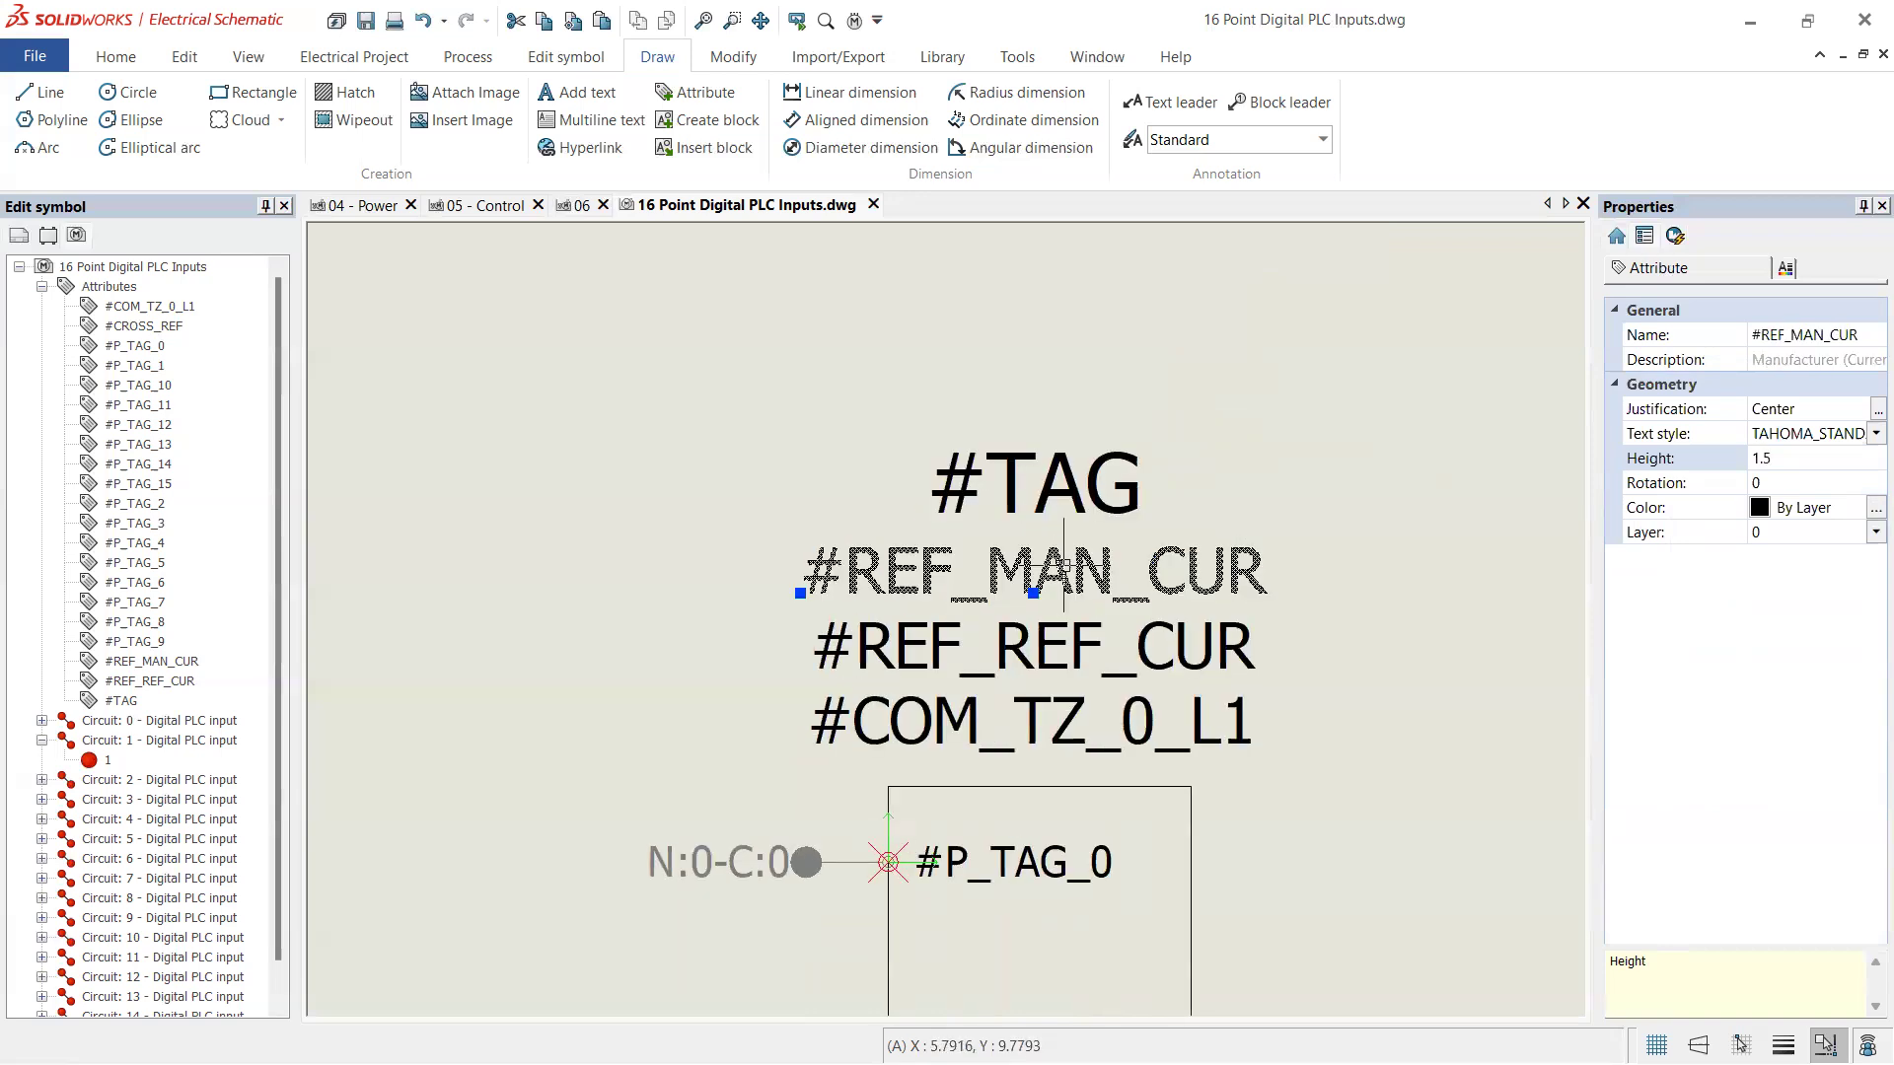
key("Escape")
left_click(1036, 512)
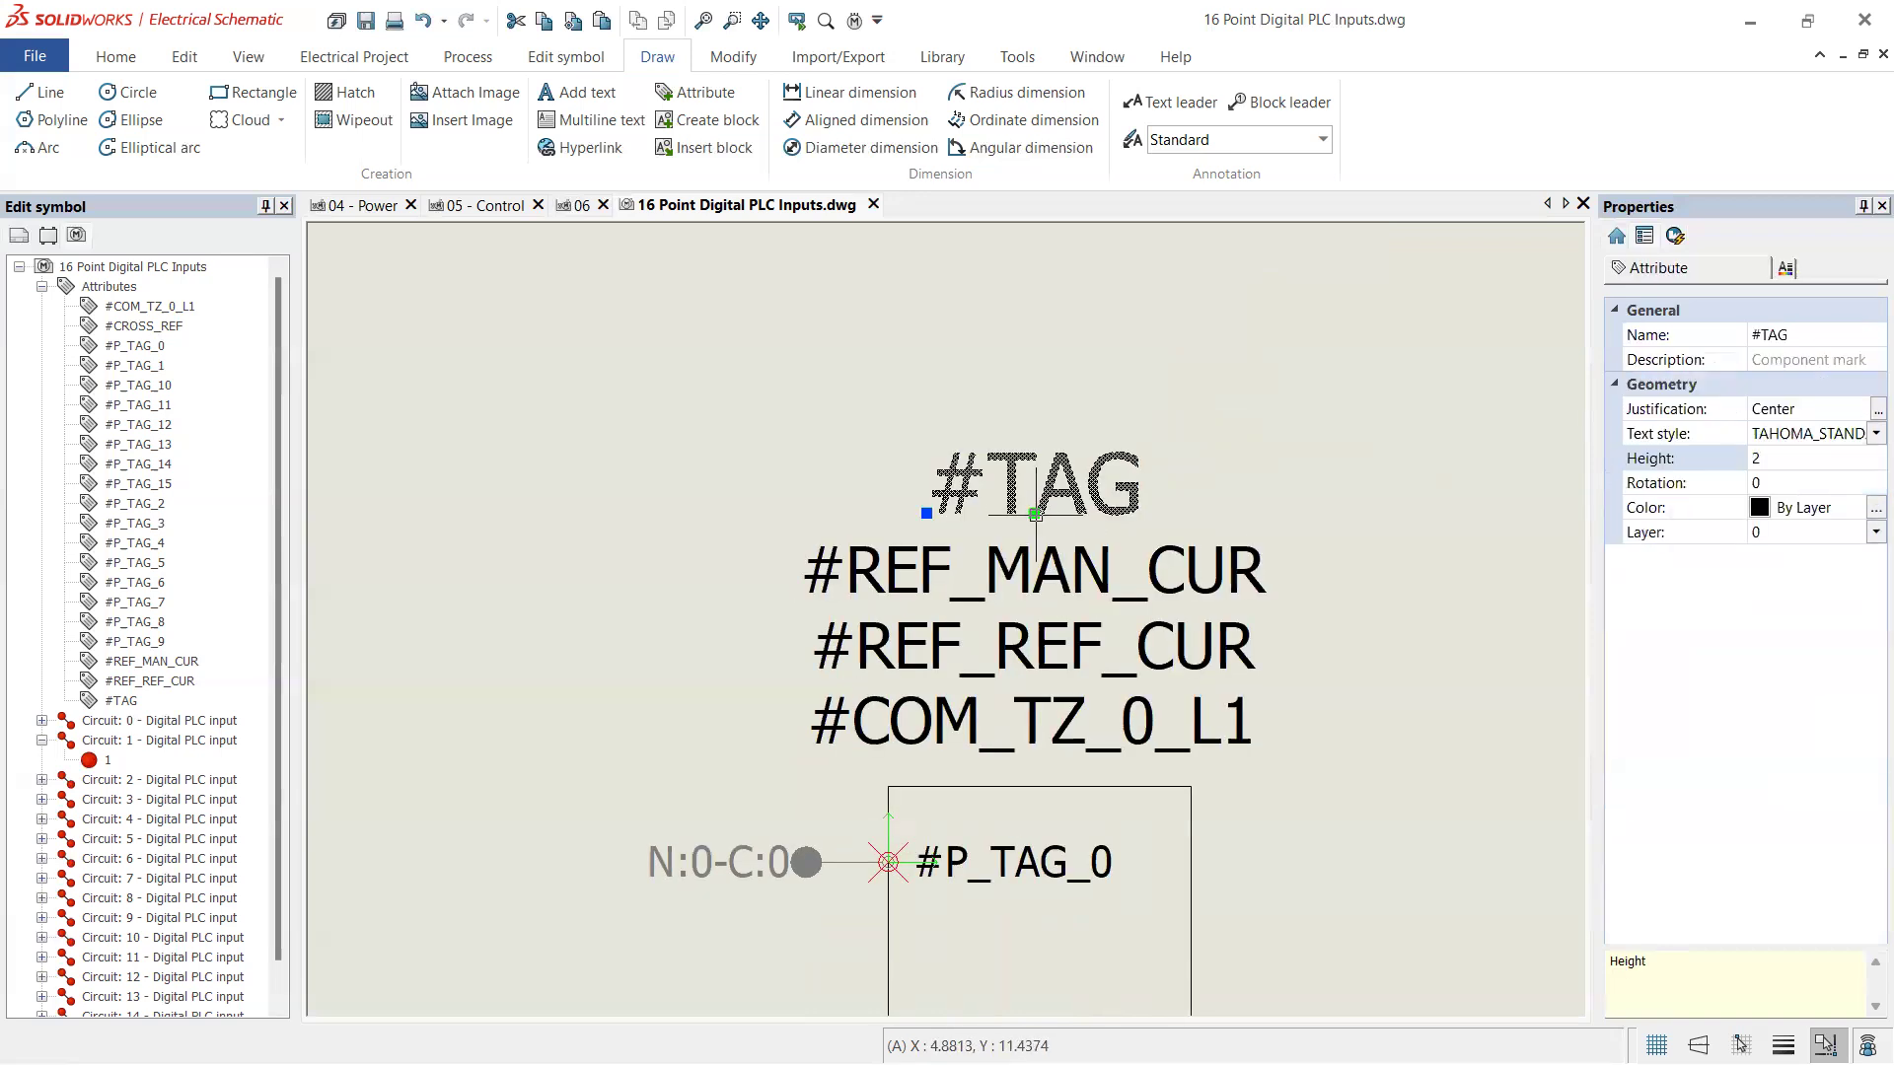
left_click(1034, 567)
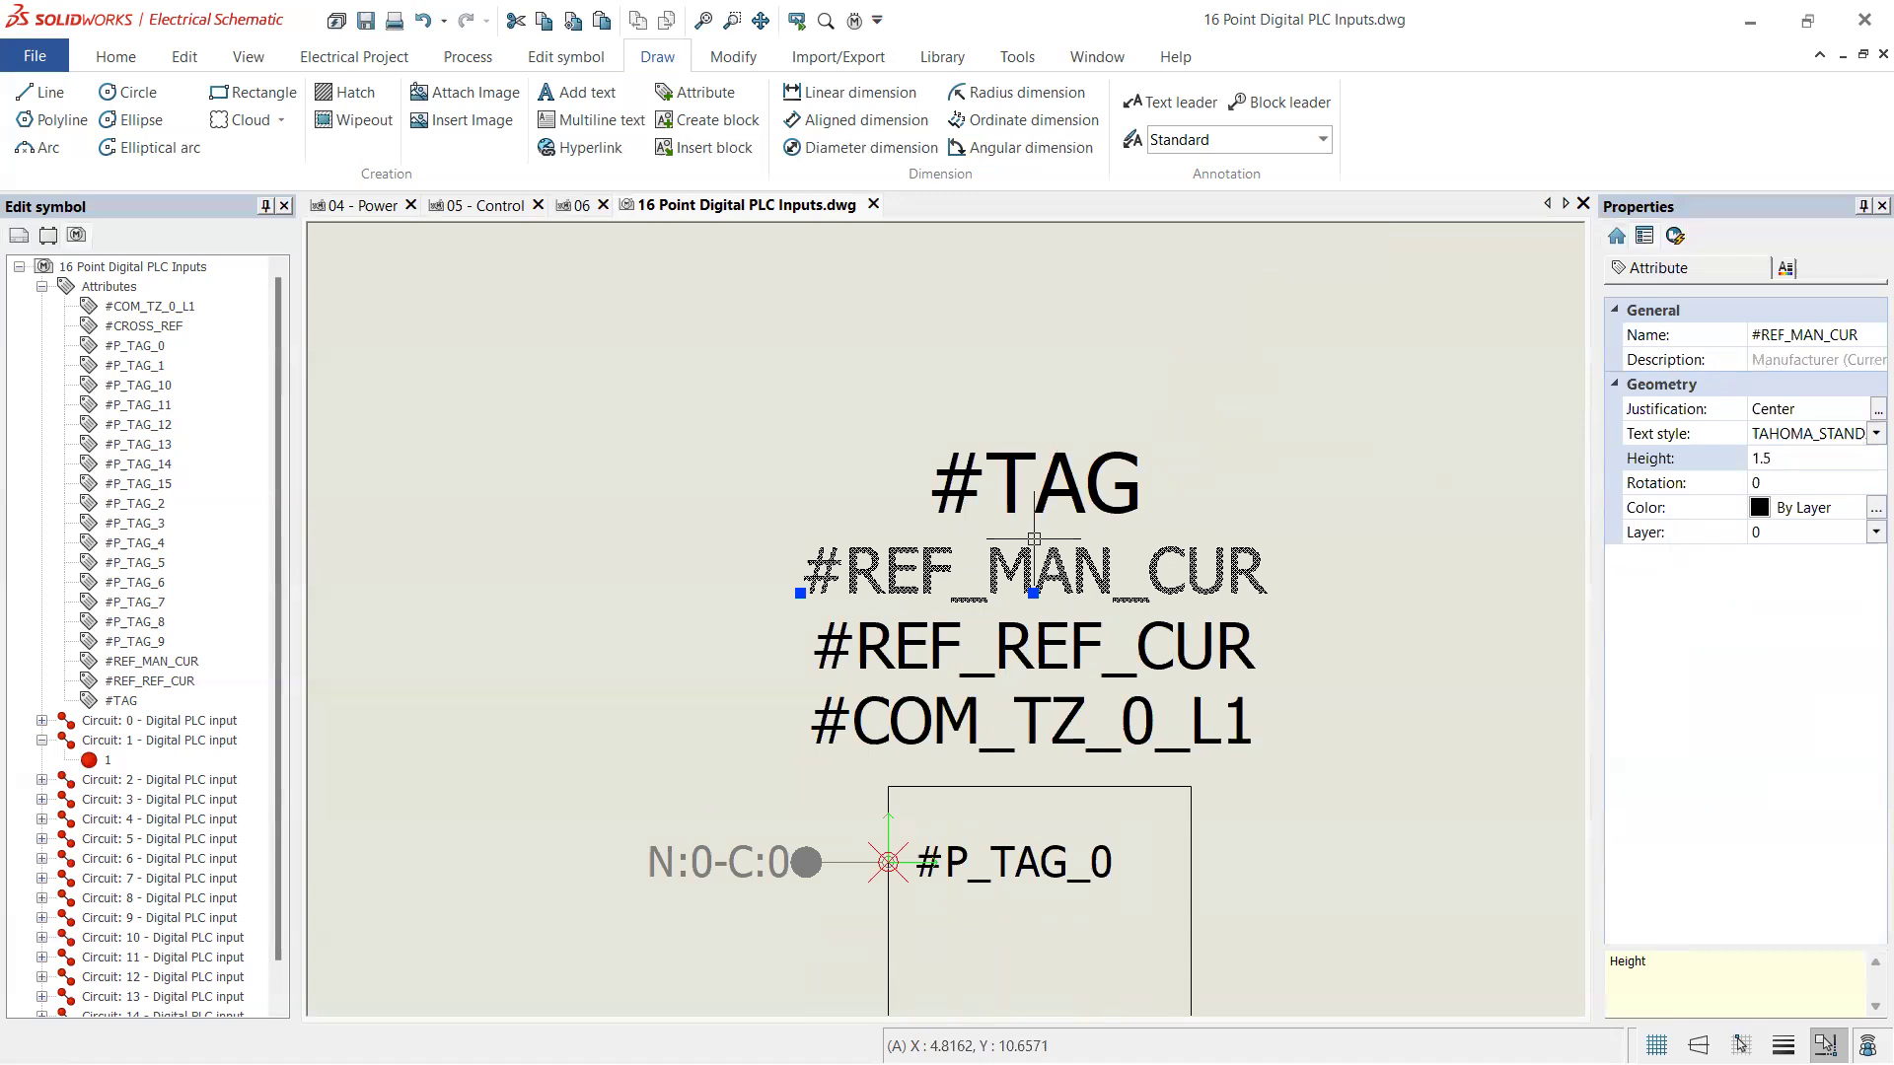
left_click(1016, 501)
key("Escape")
- Check the whole symbol over and close the 16 Point Digital PLC Inputs drawing
scroll(1120, 572, "down", 5)
scroll(994, 542, "down", 4)
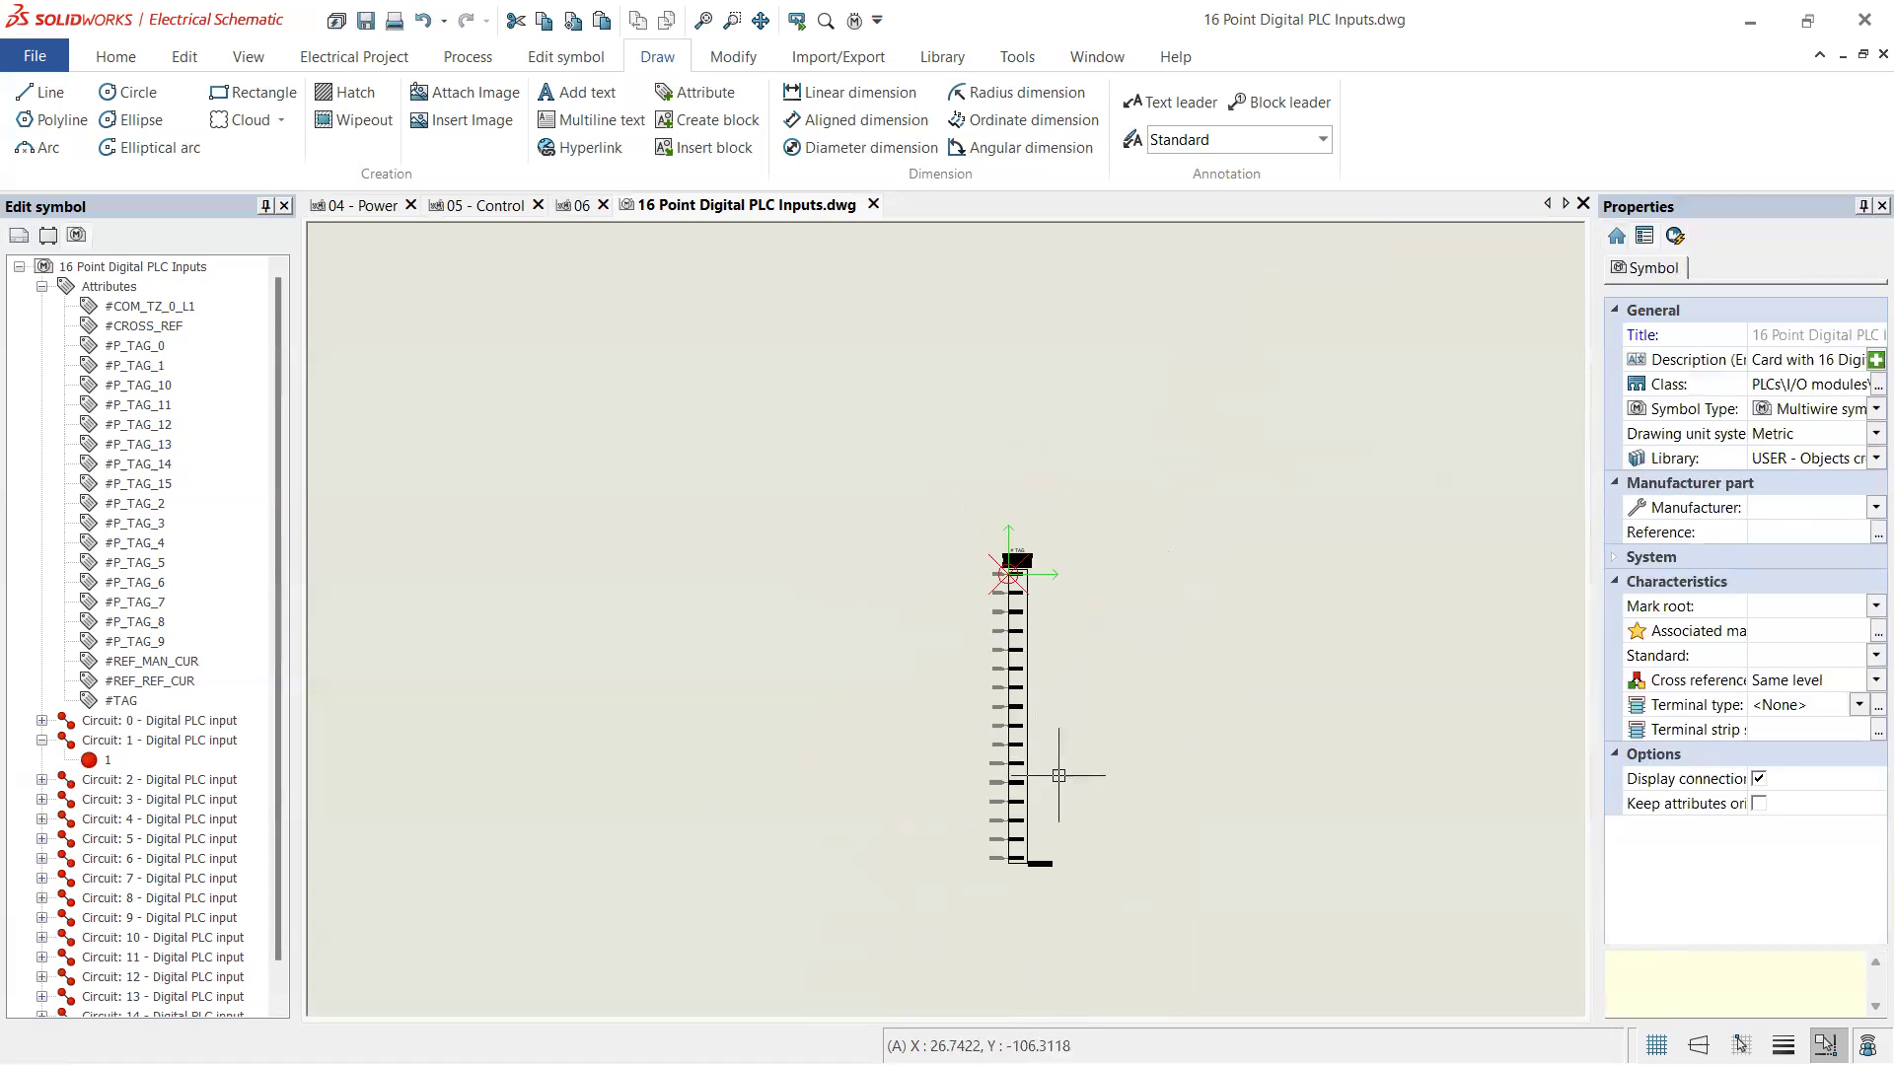
scroll(1134, 617, "up", 4)
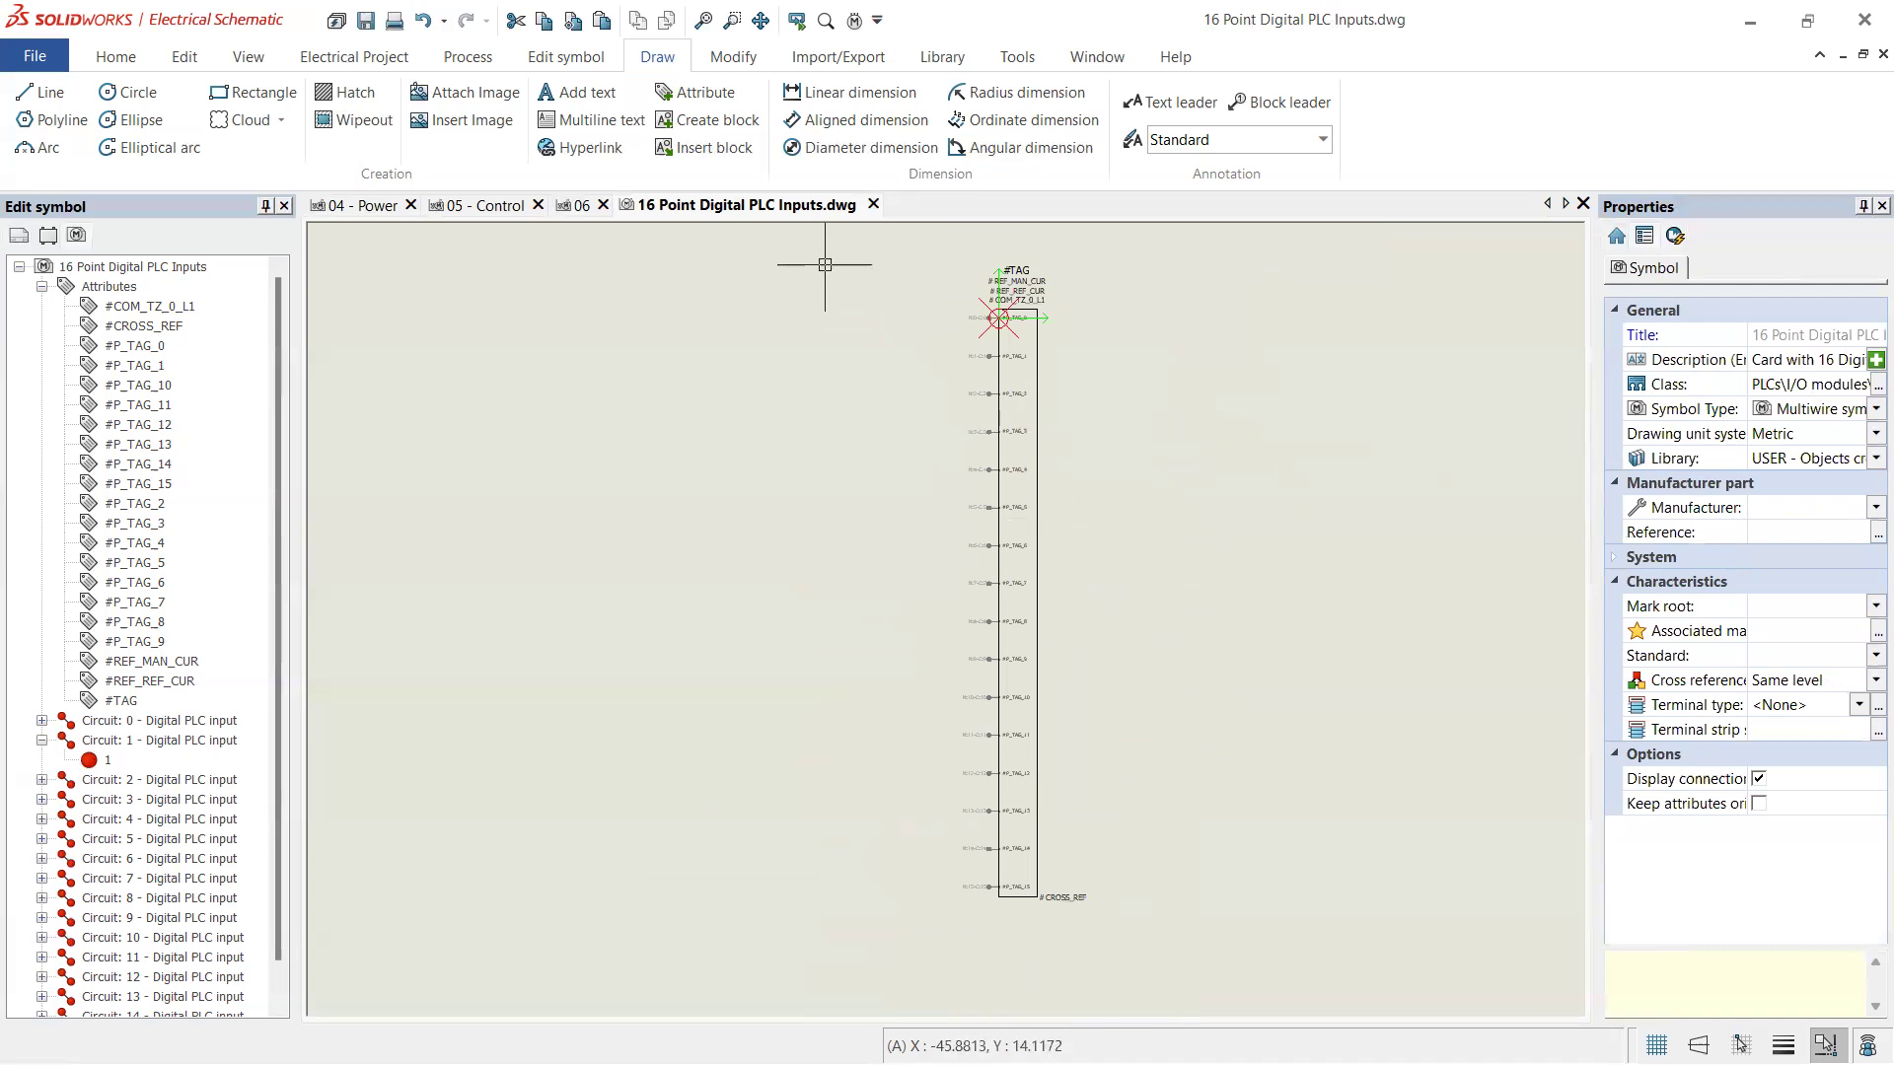
scroll(1046, 745, "up", 3)
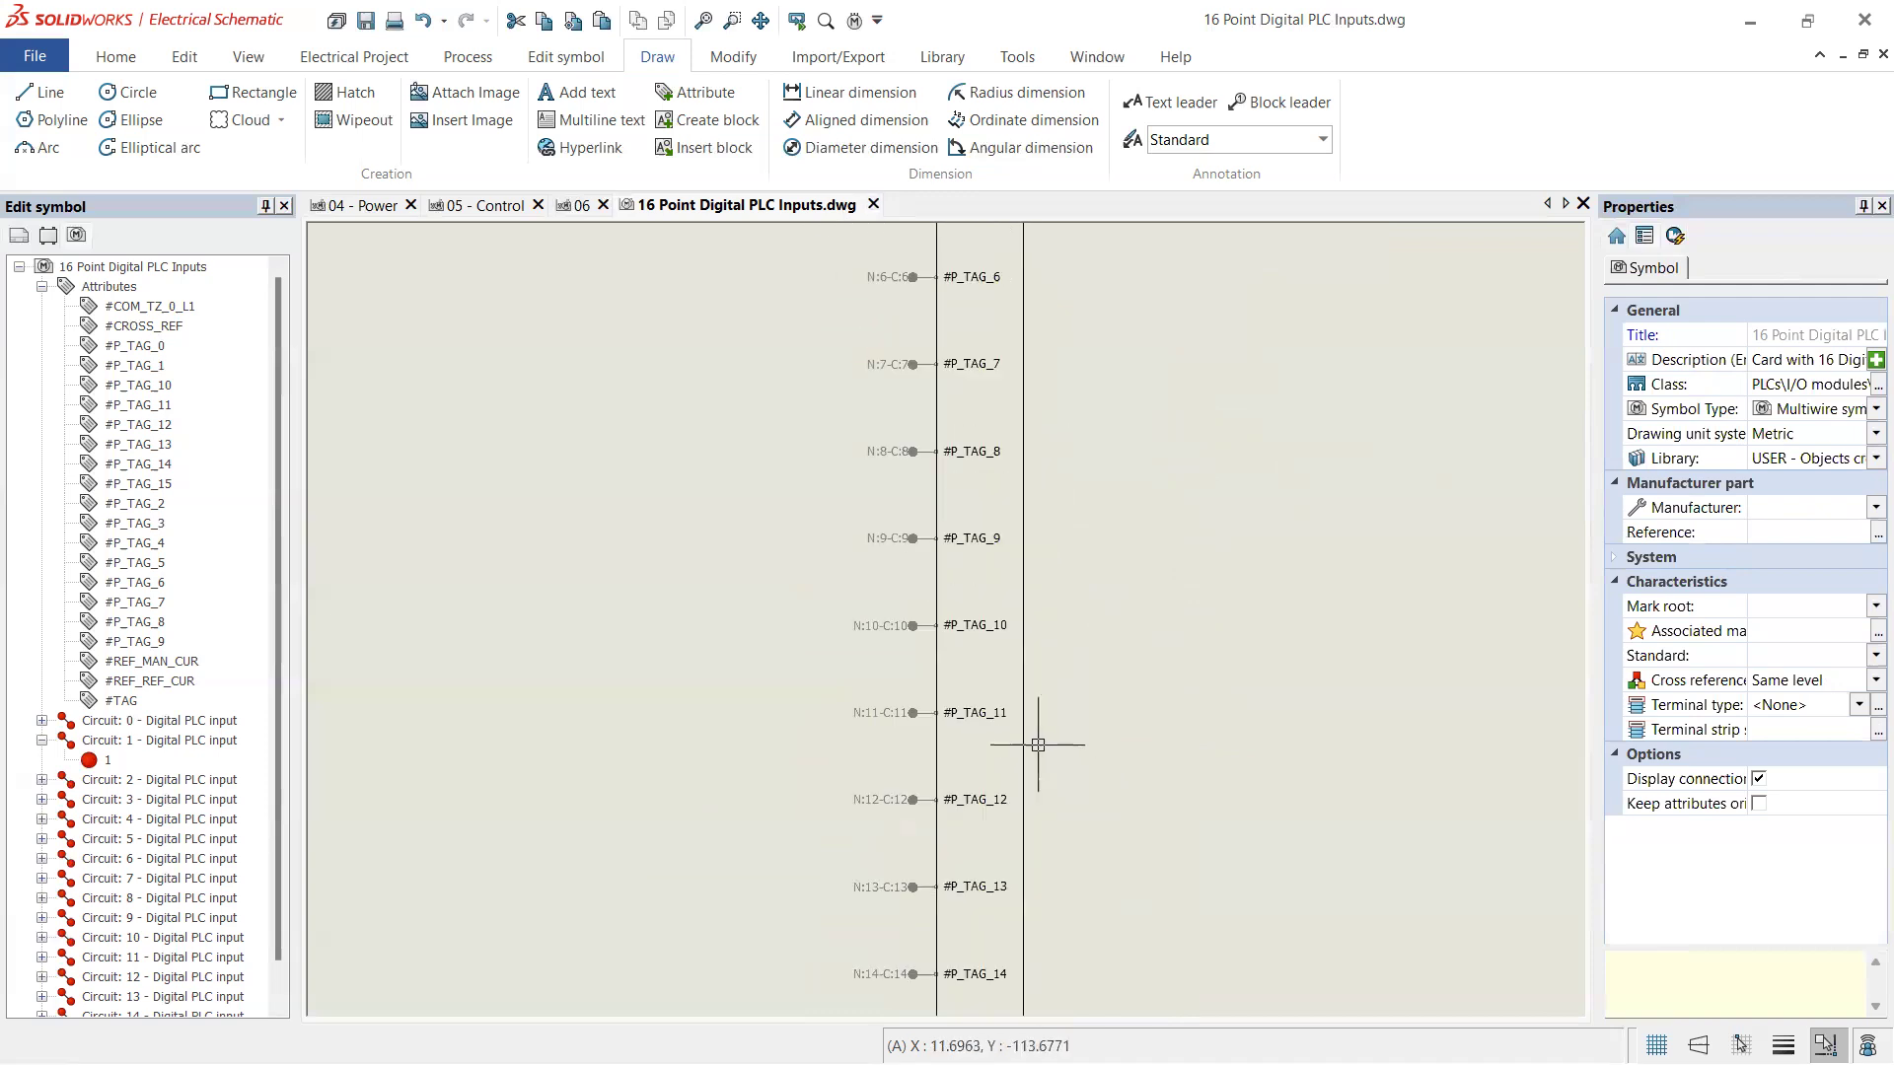
scroll(987, 388, "down", 3)
scroll(957, 284, "down", 2)
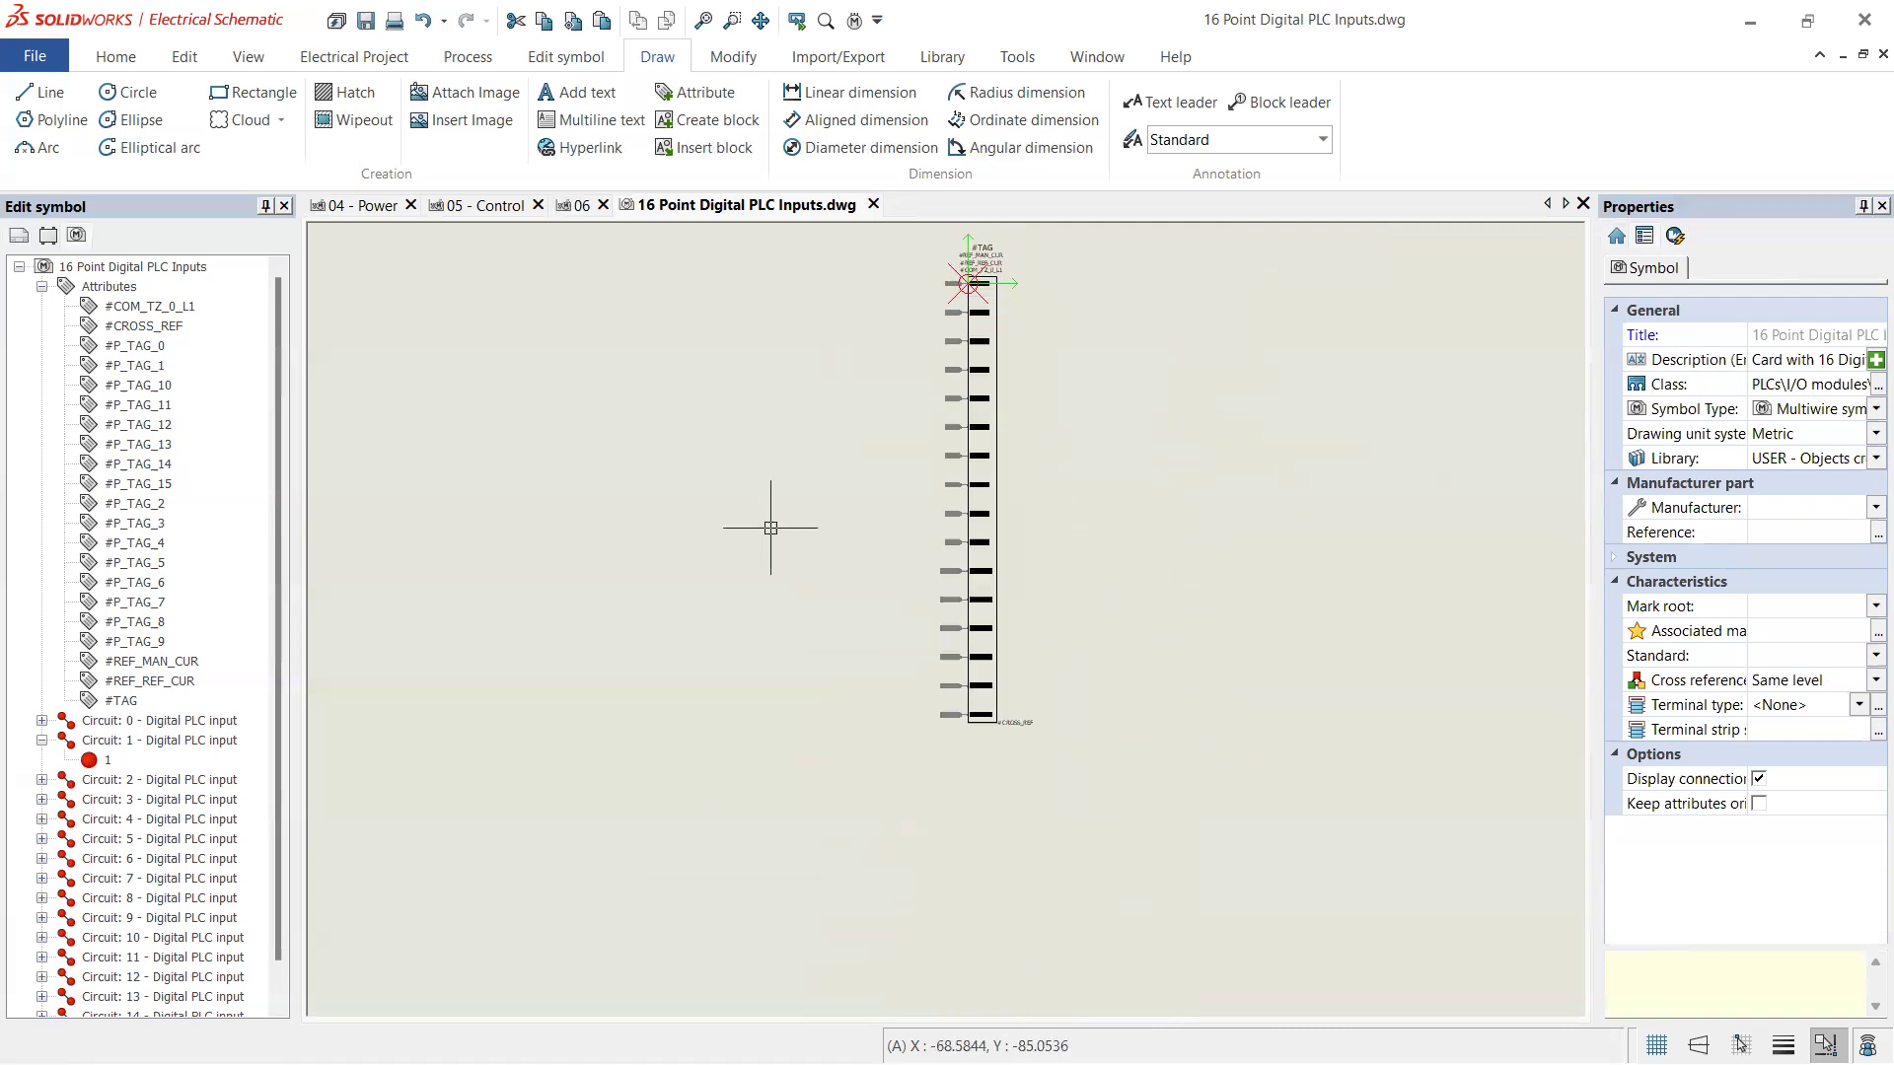
scroll(991, 241, "up", 5)
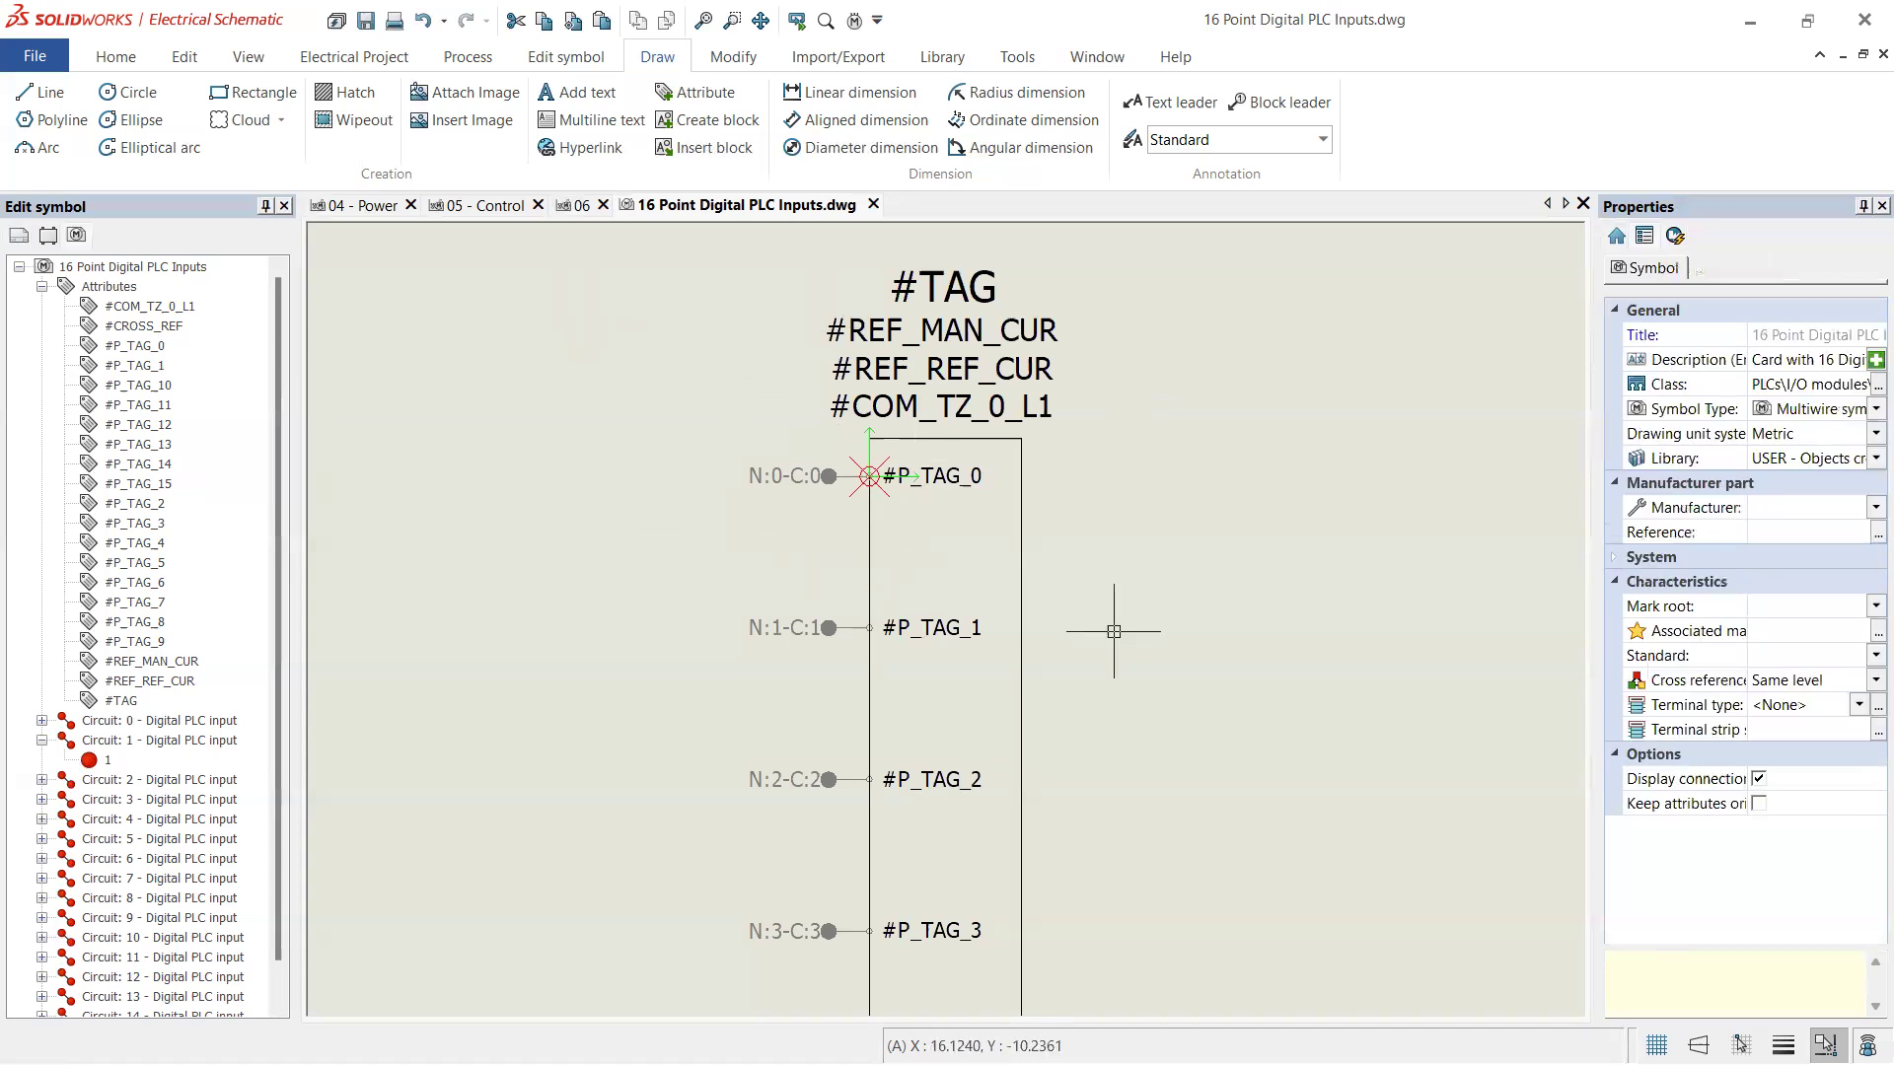
left_click(873, 206)
left_click(887, 604)
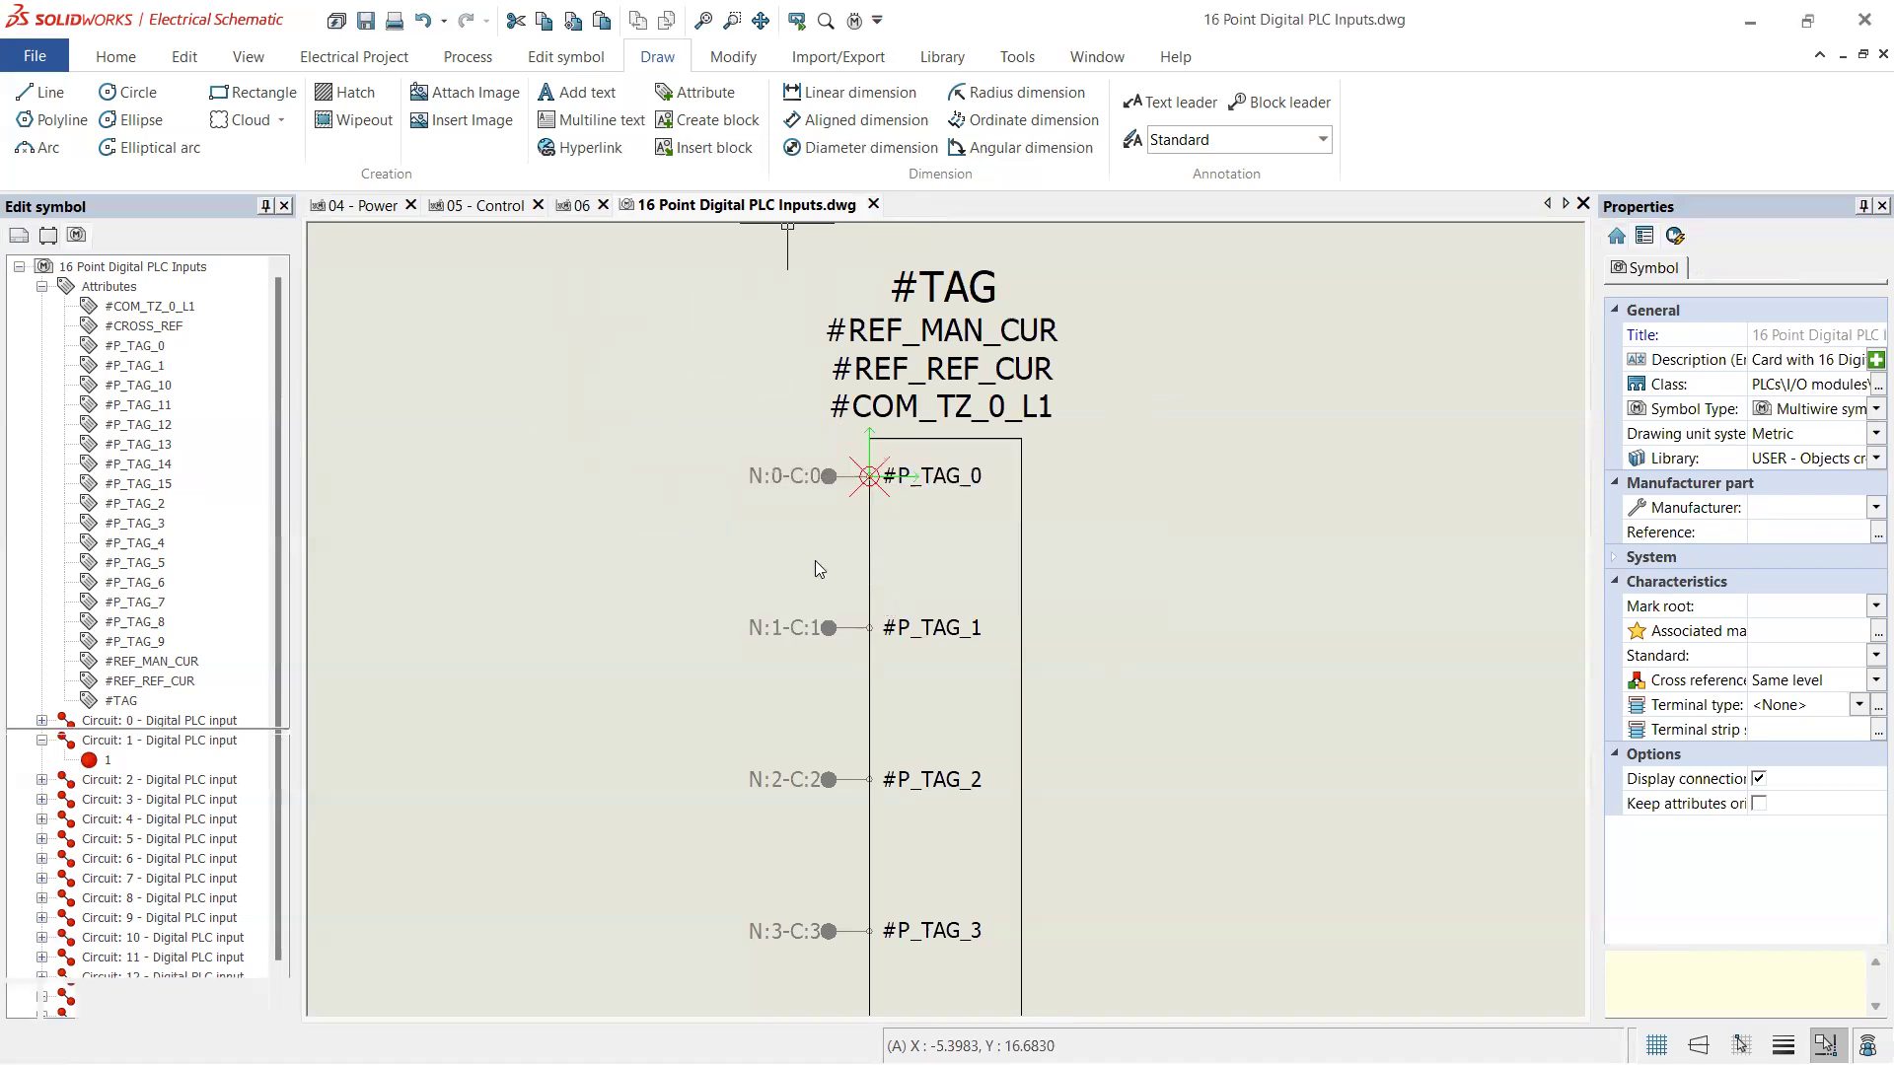
- Find the Allen-Bradley part 5069-IB16 under PLCs in manufacturer part management and open its properties
scroll(677, 424, "down", 8)
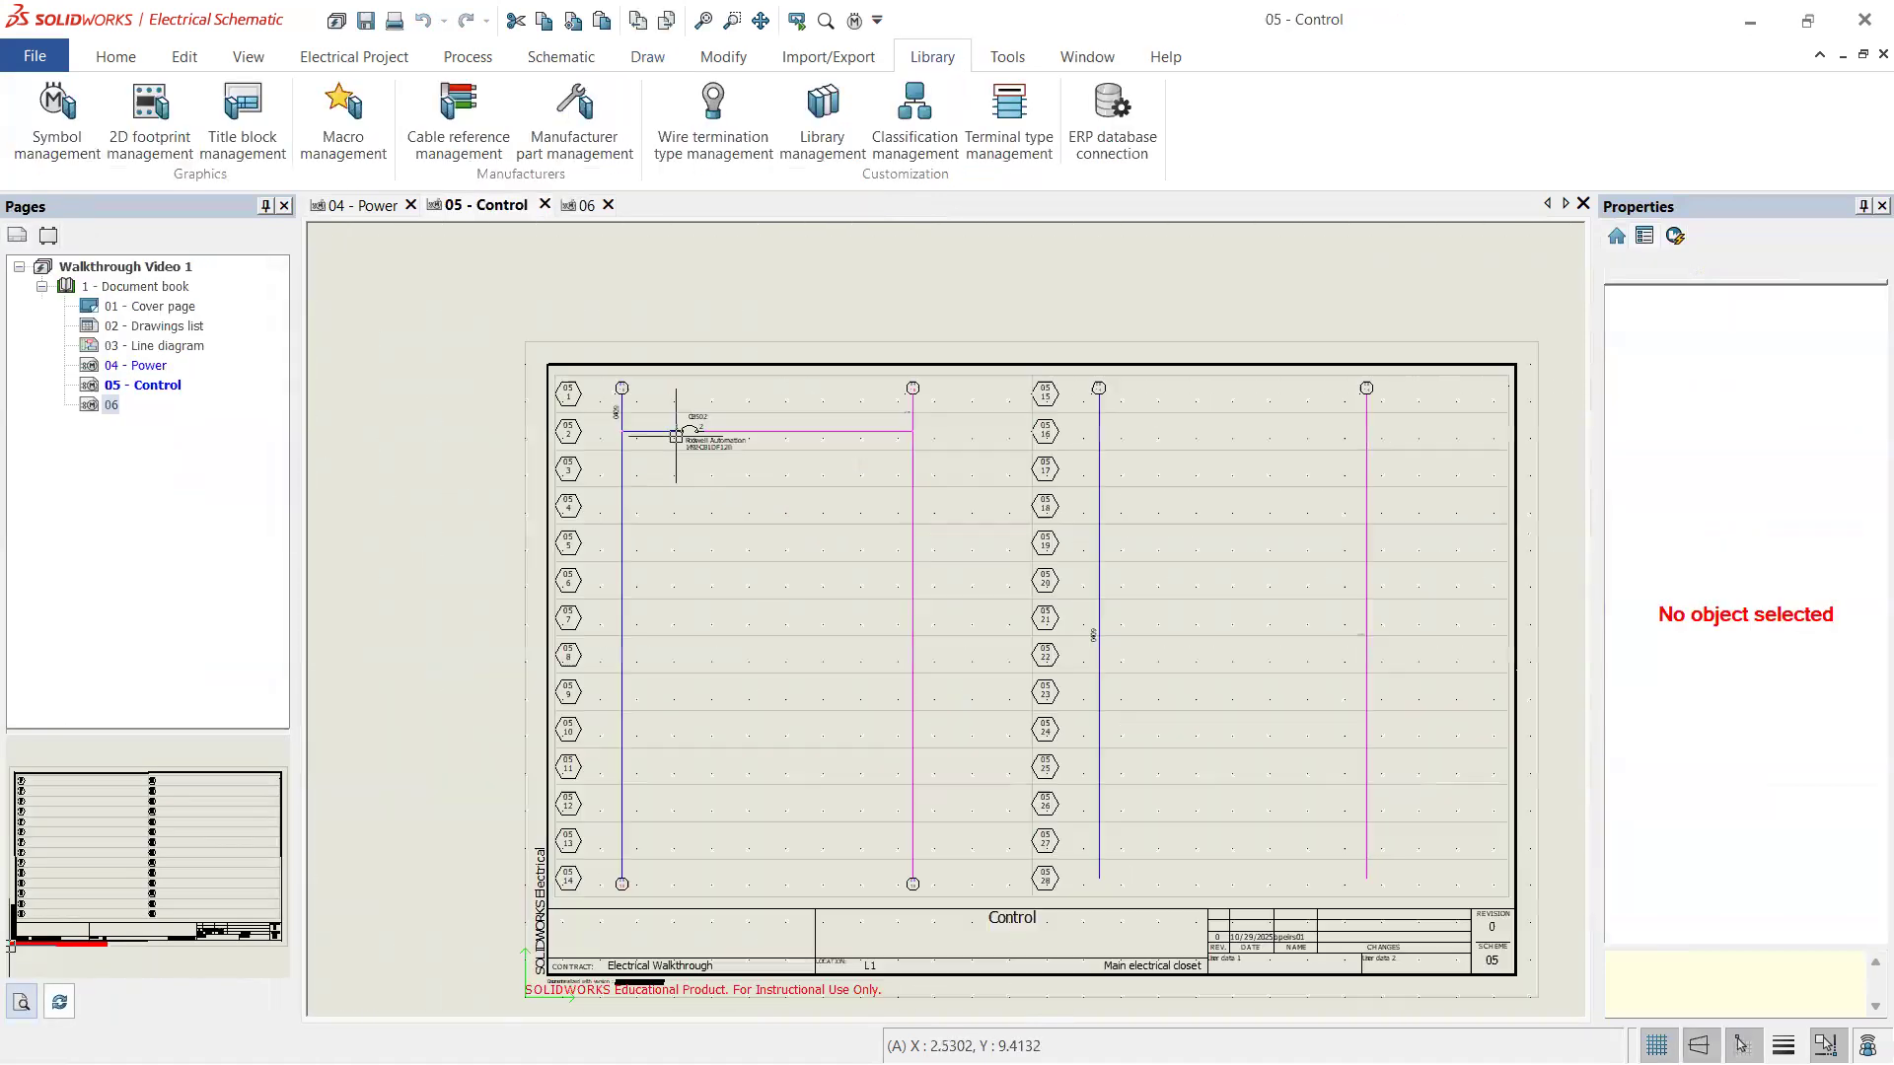
scroll(773, 549, "up", 2)
scroll(564, 493, "down", 1)
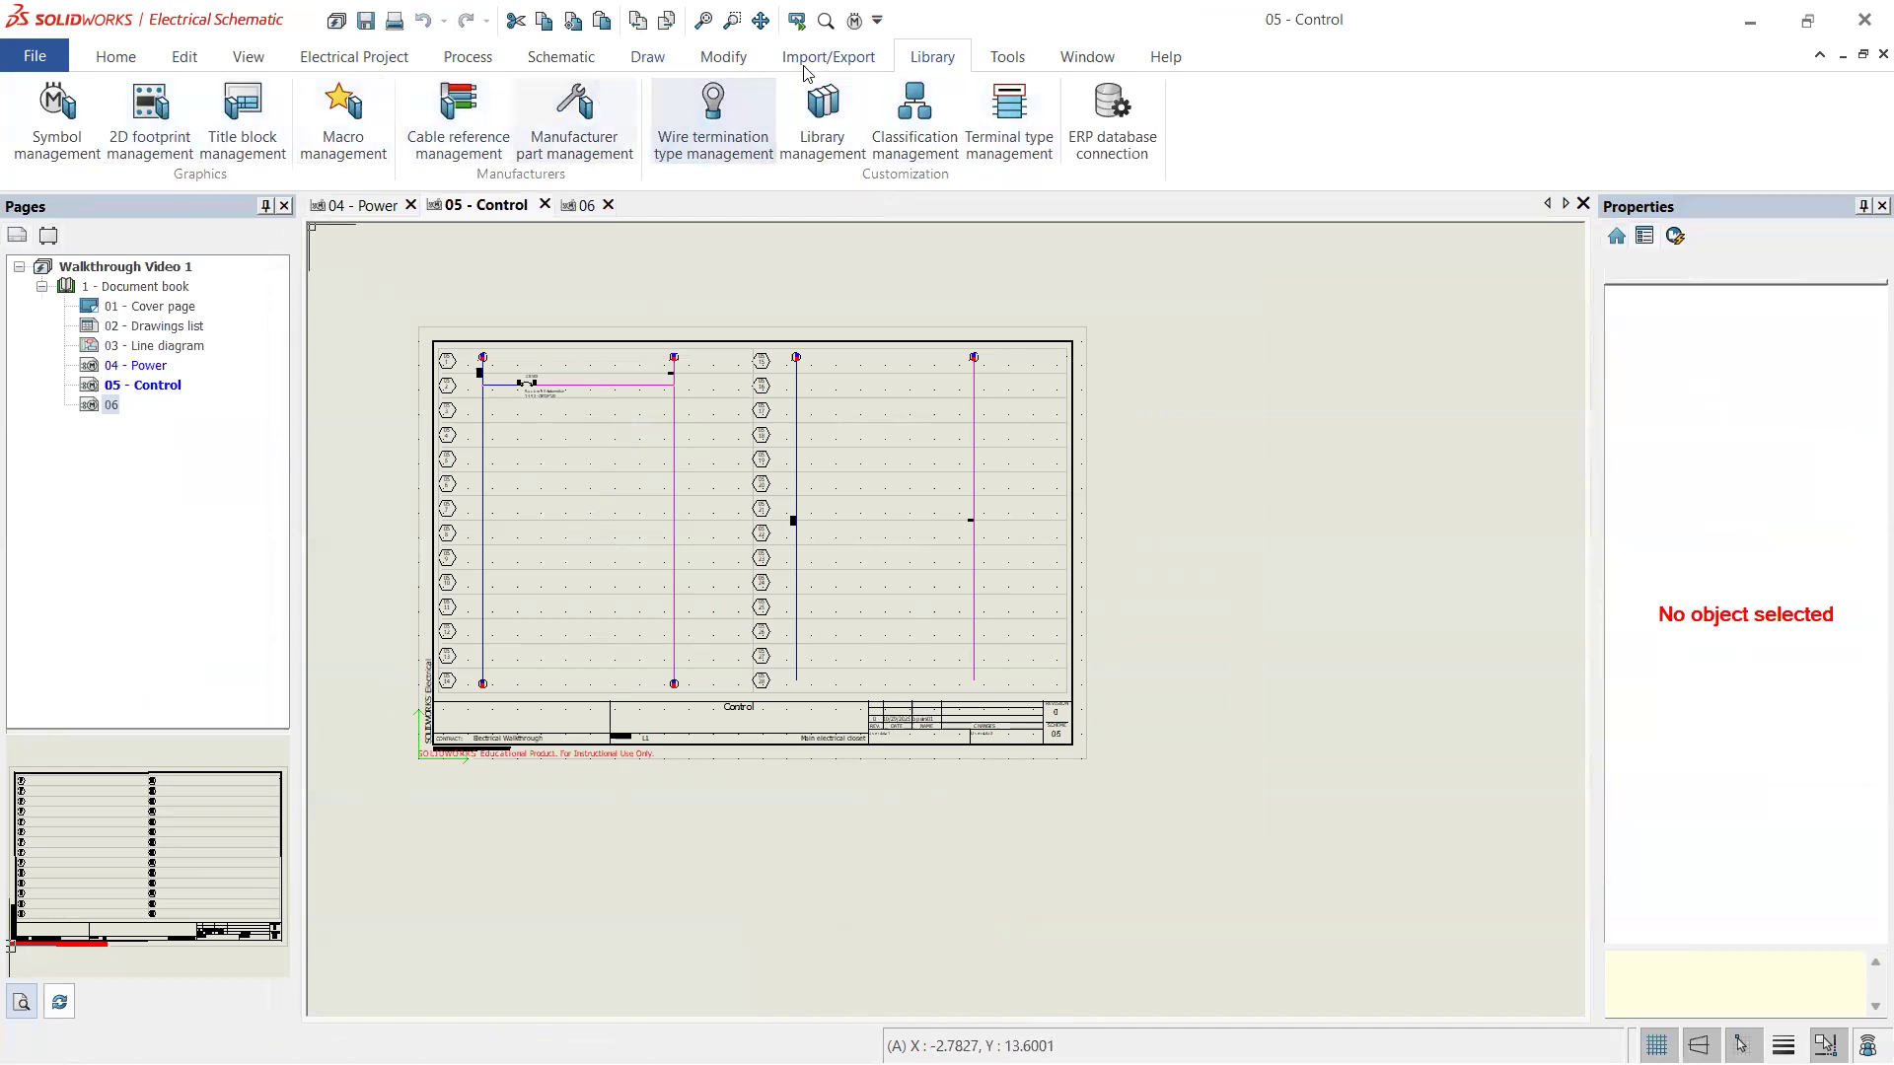
left_click(577, 138)
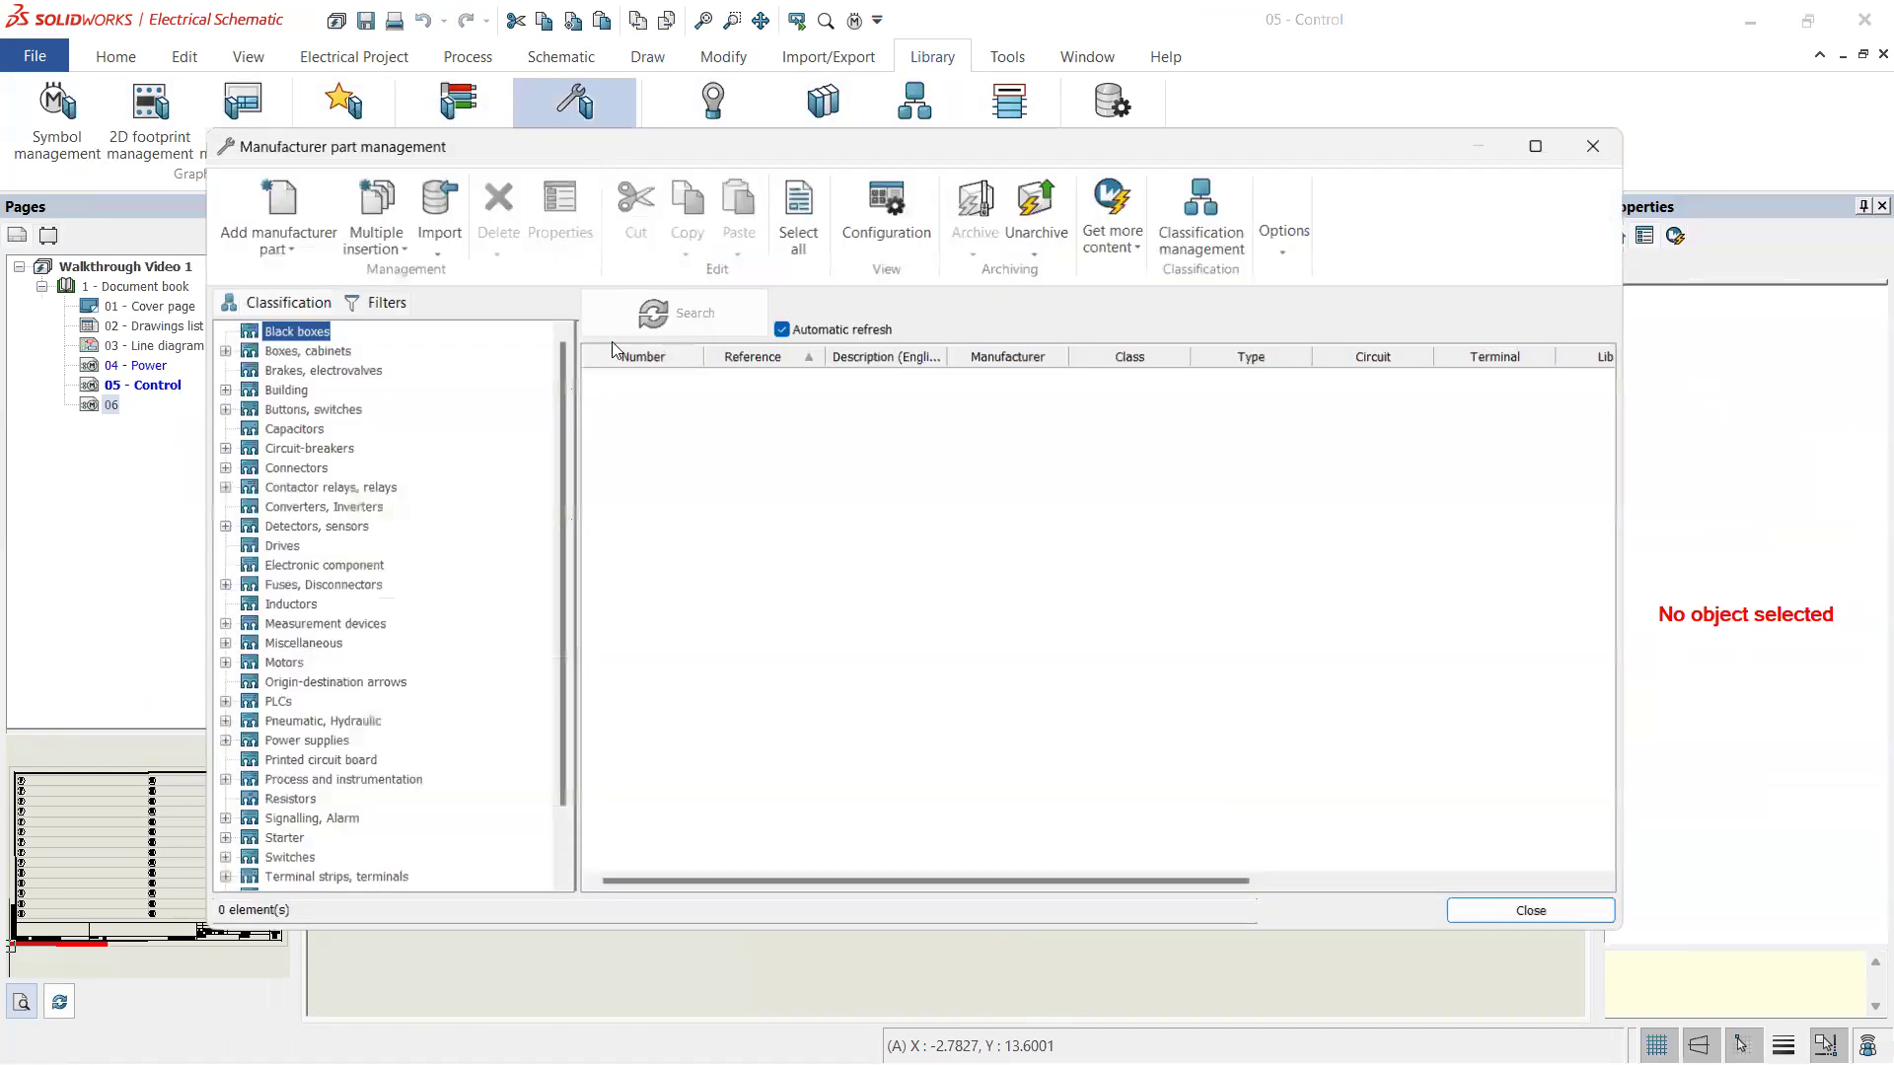
left_click(270, 705)
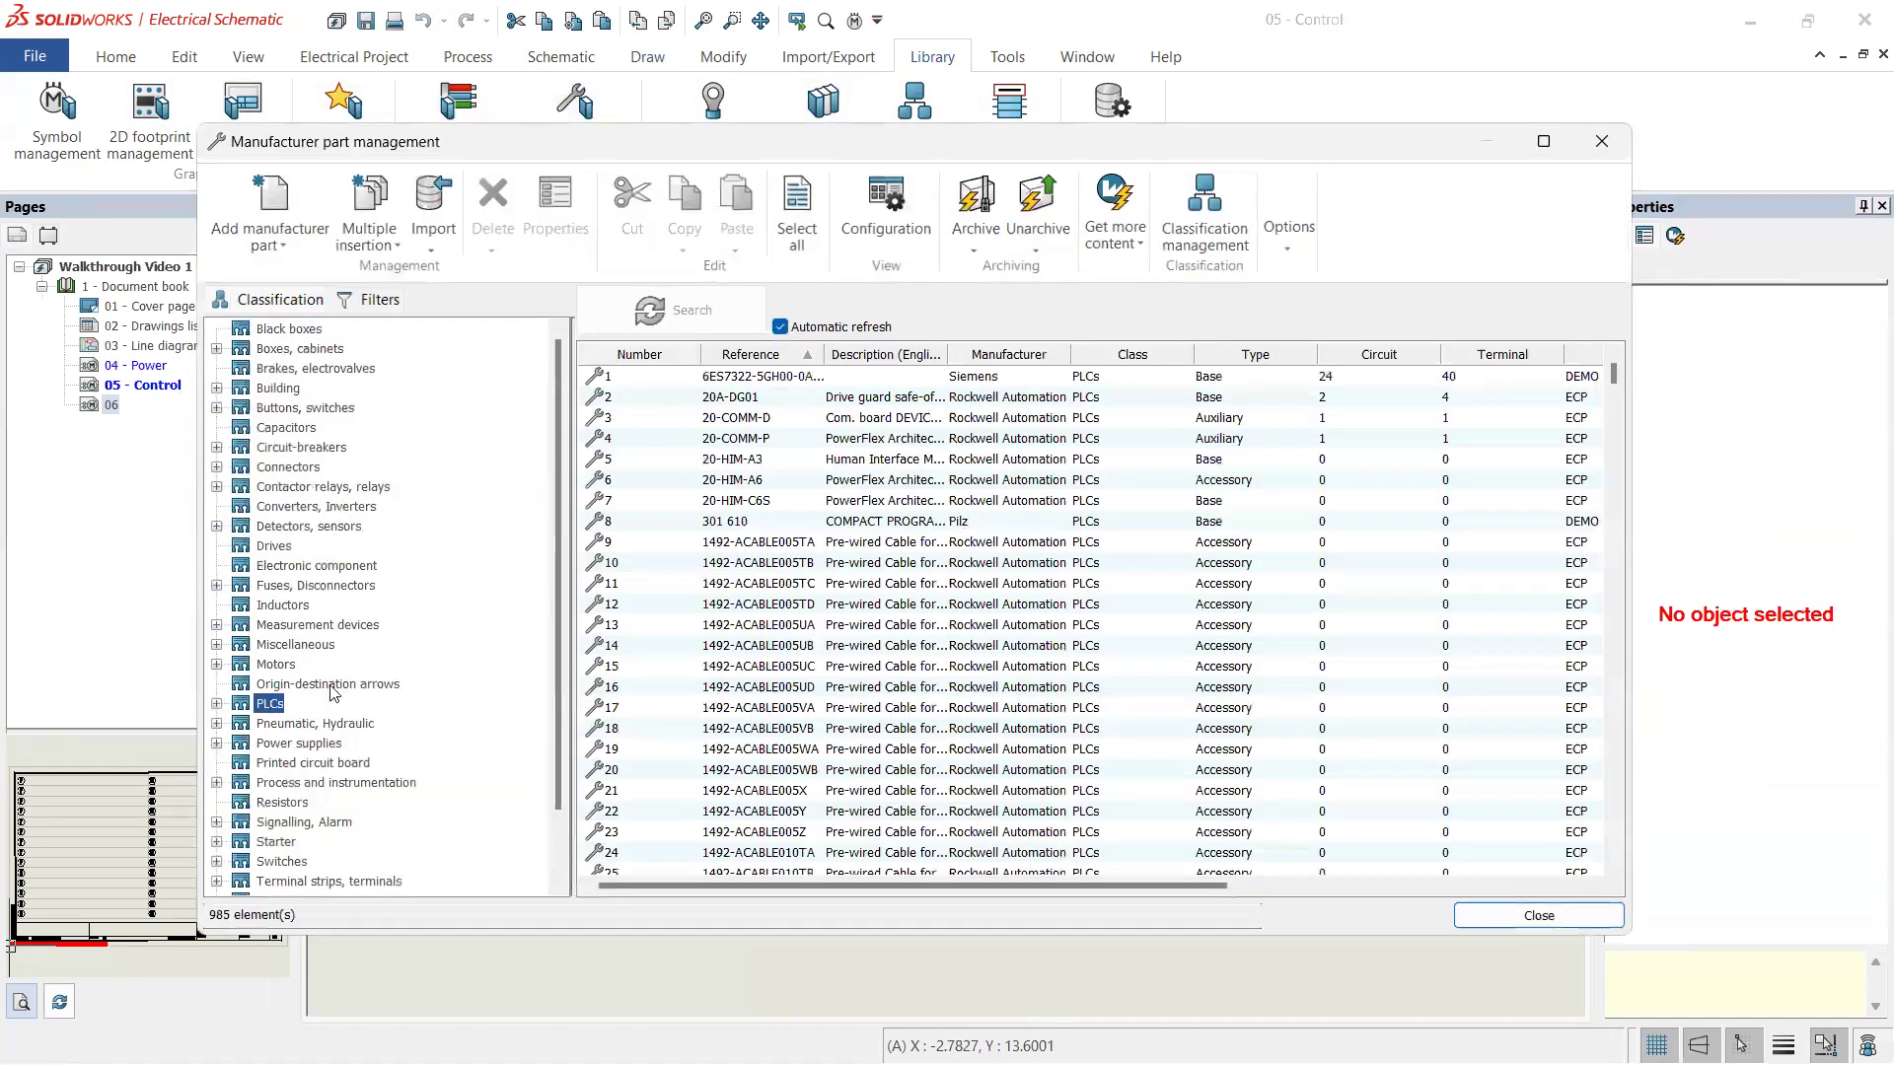
left_click(217, 704)
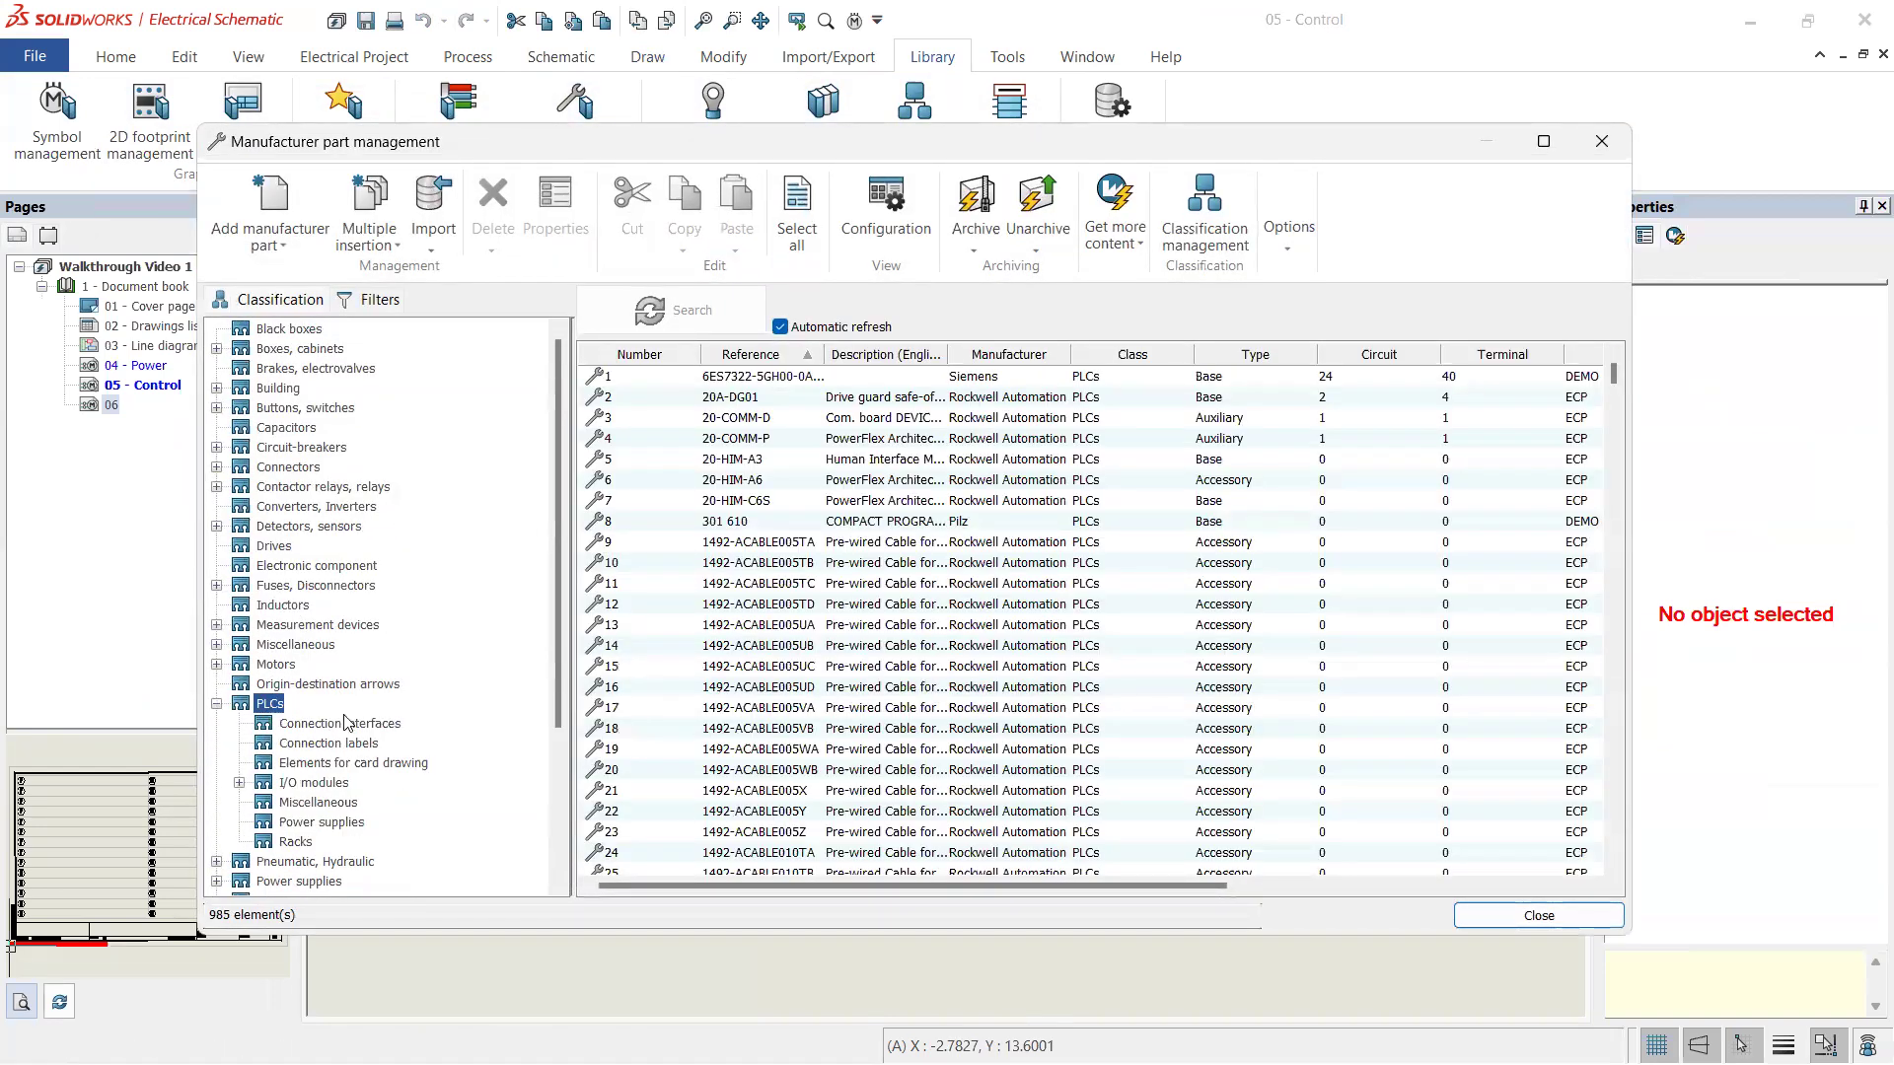
left_click(314, 783)
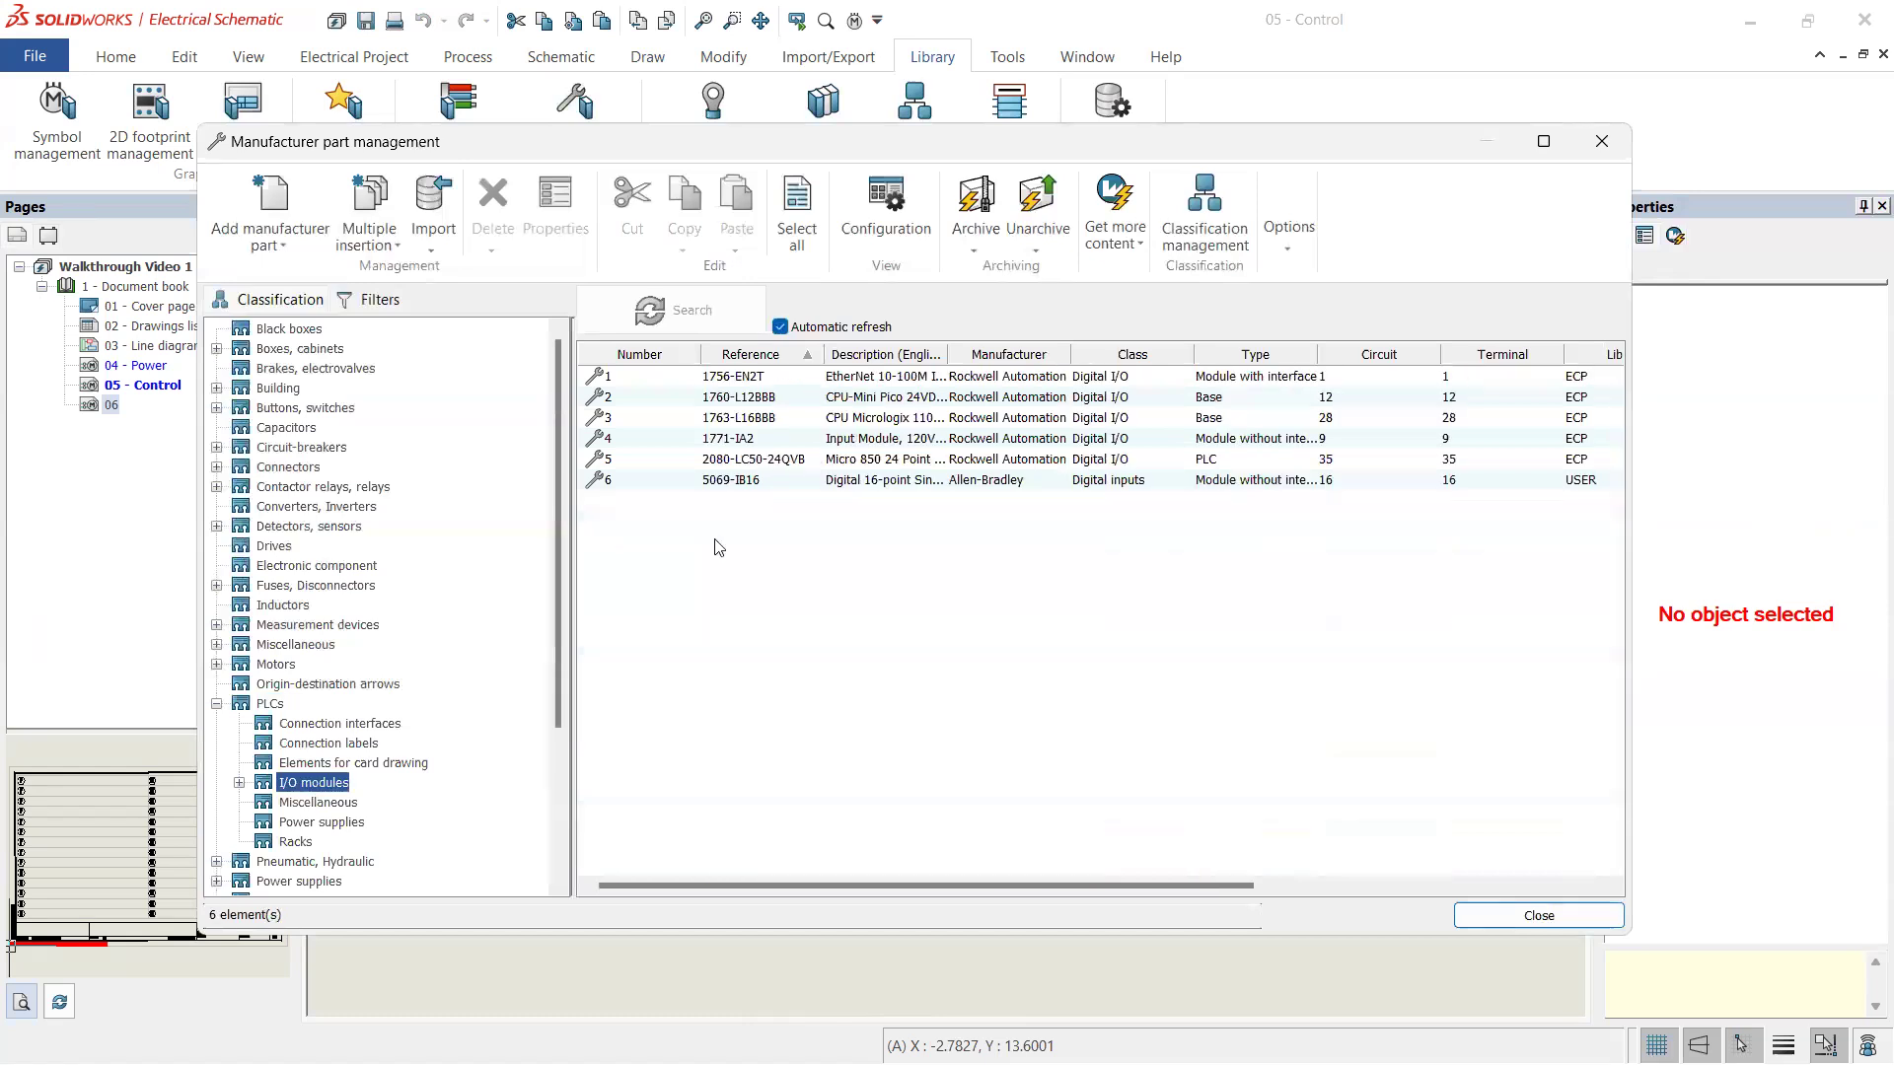
left_click(760, 484)
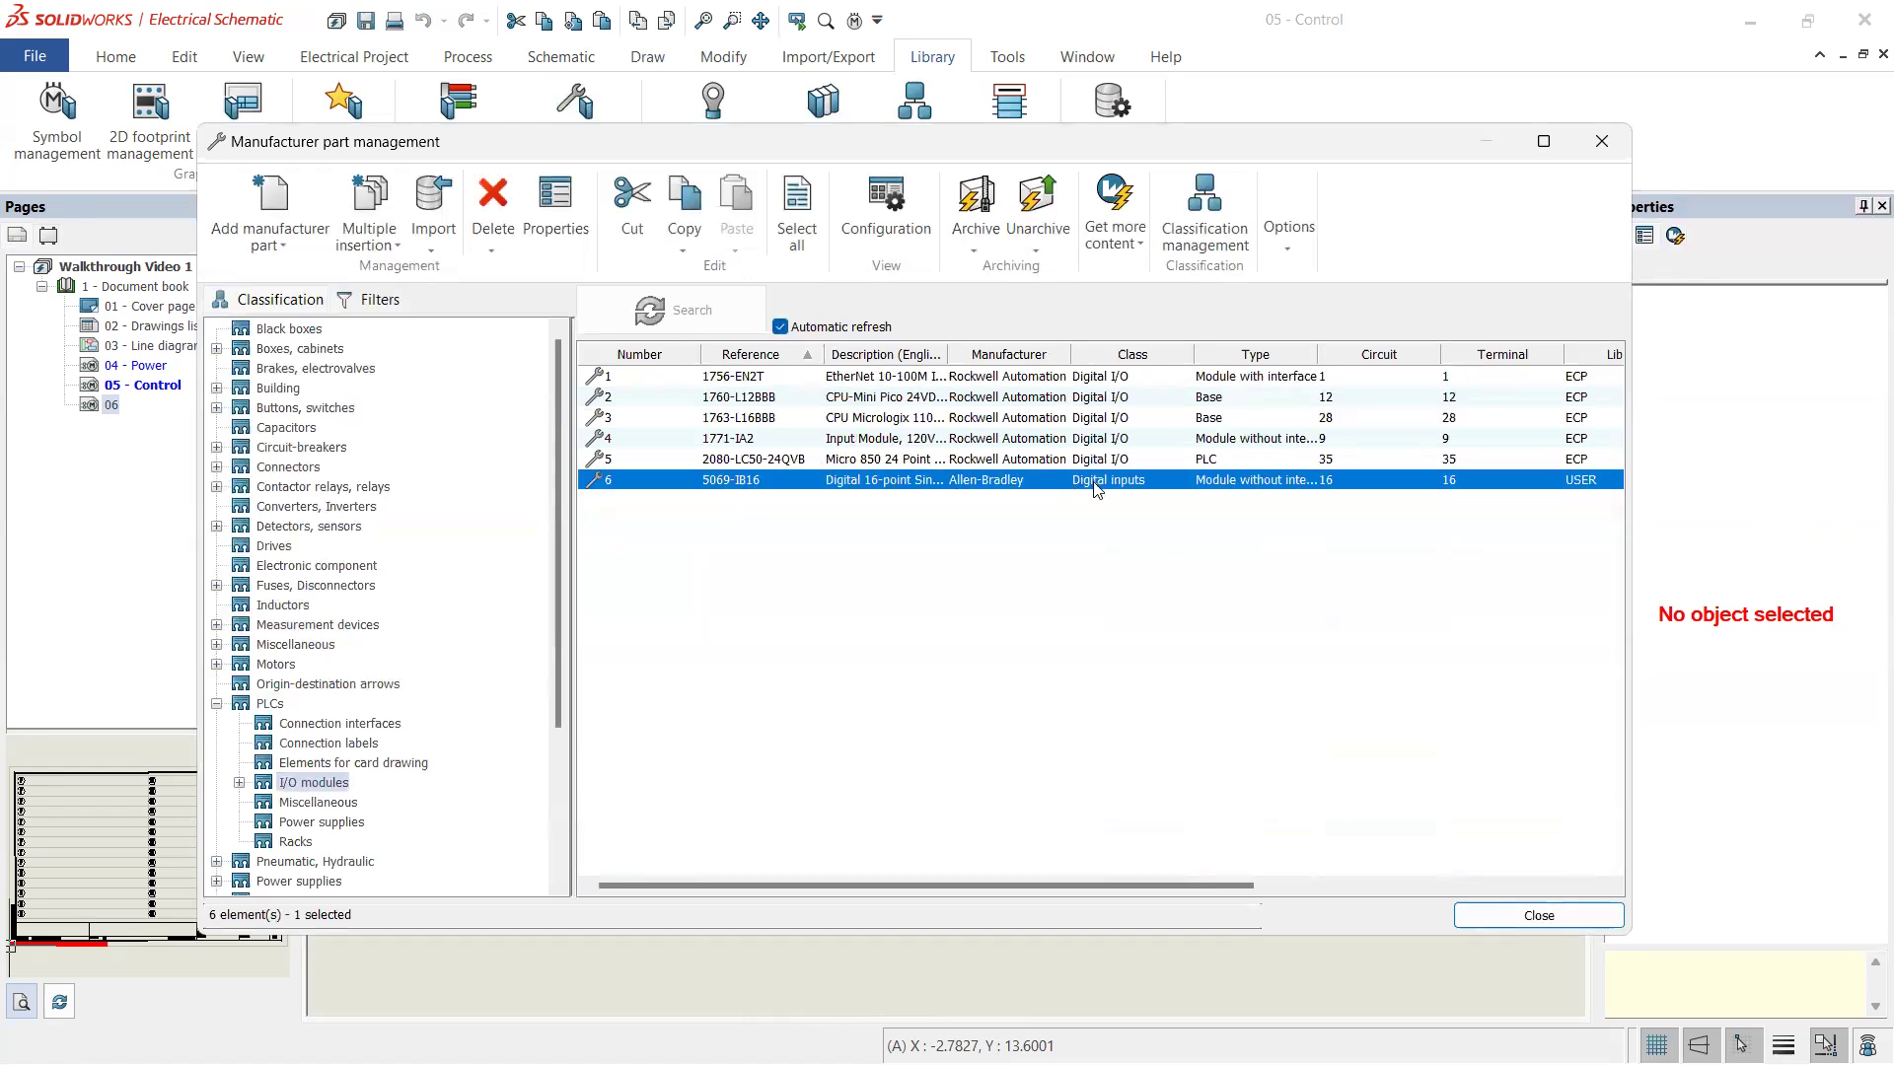
left_click(270, 705)
scroll(799, 631, "down", 1)
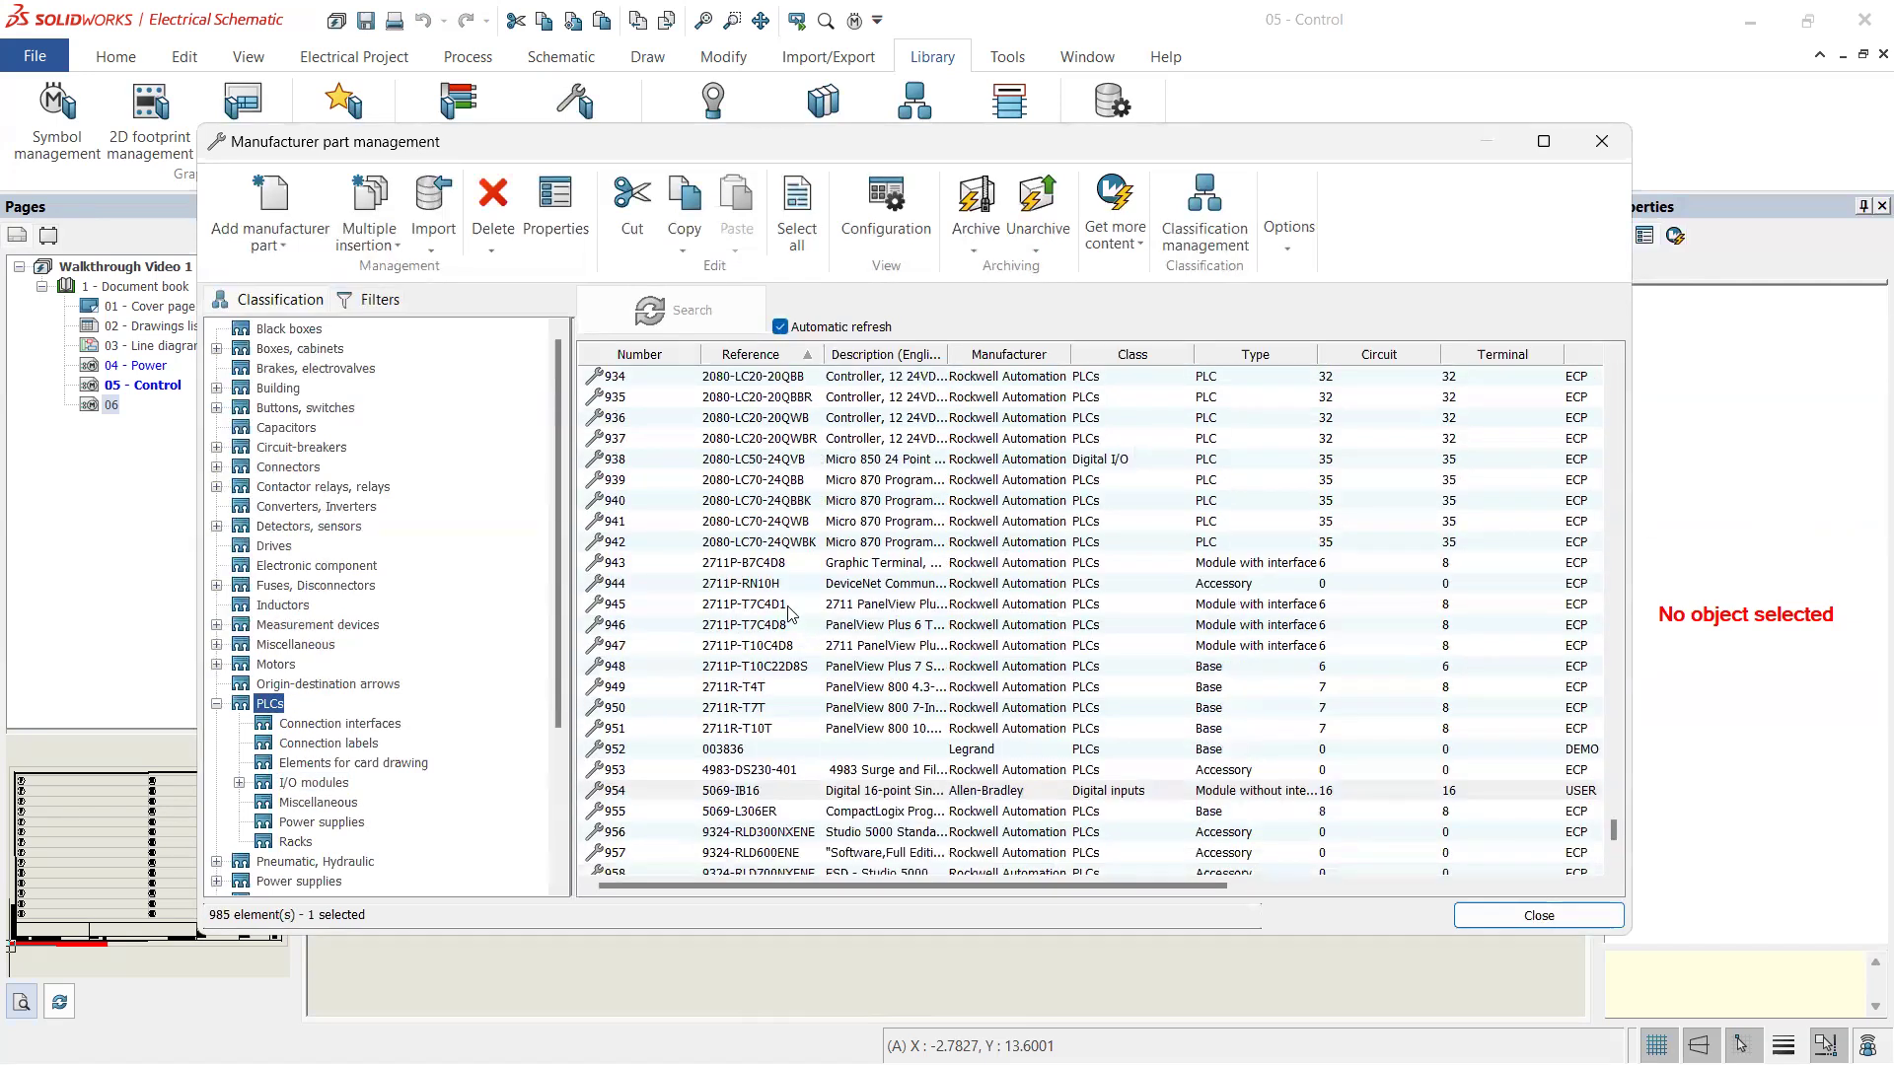
scroll(789, 614, "down", 3)
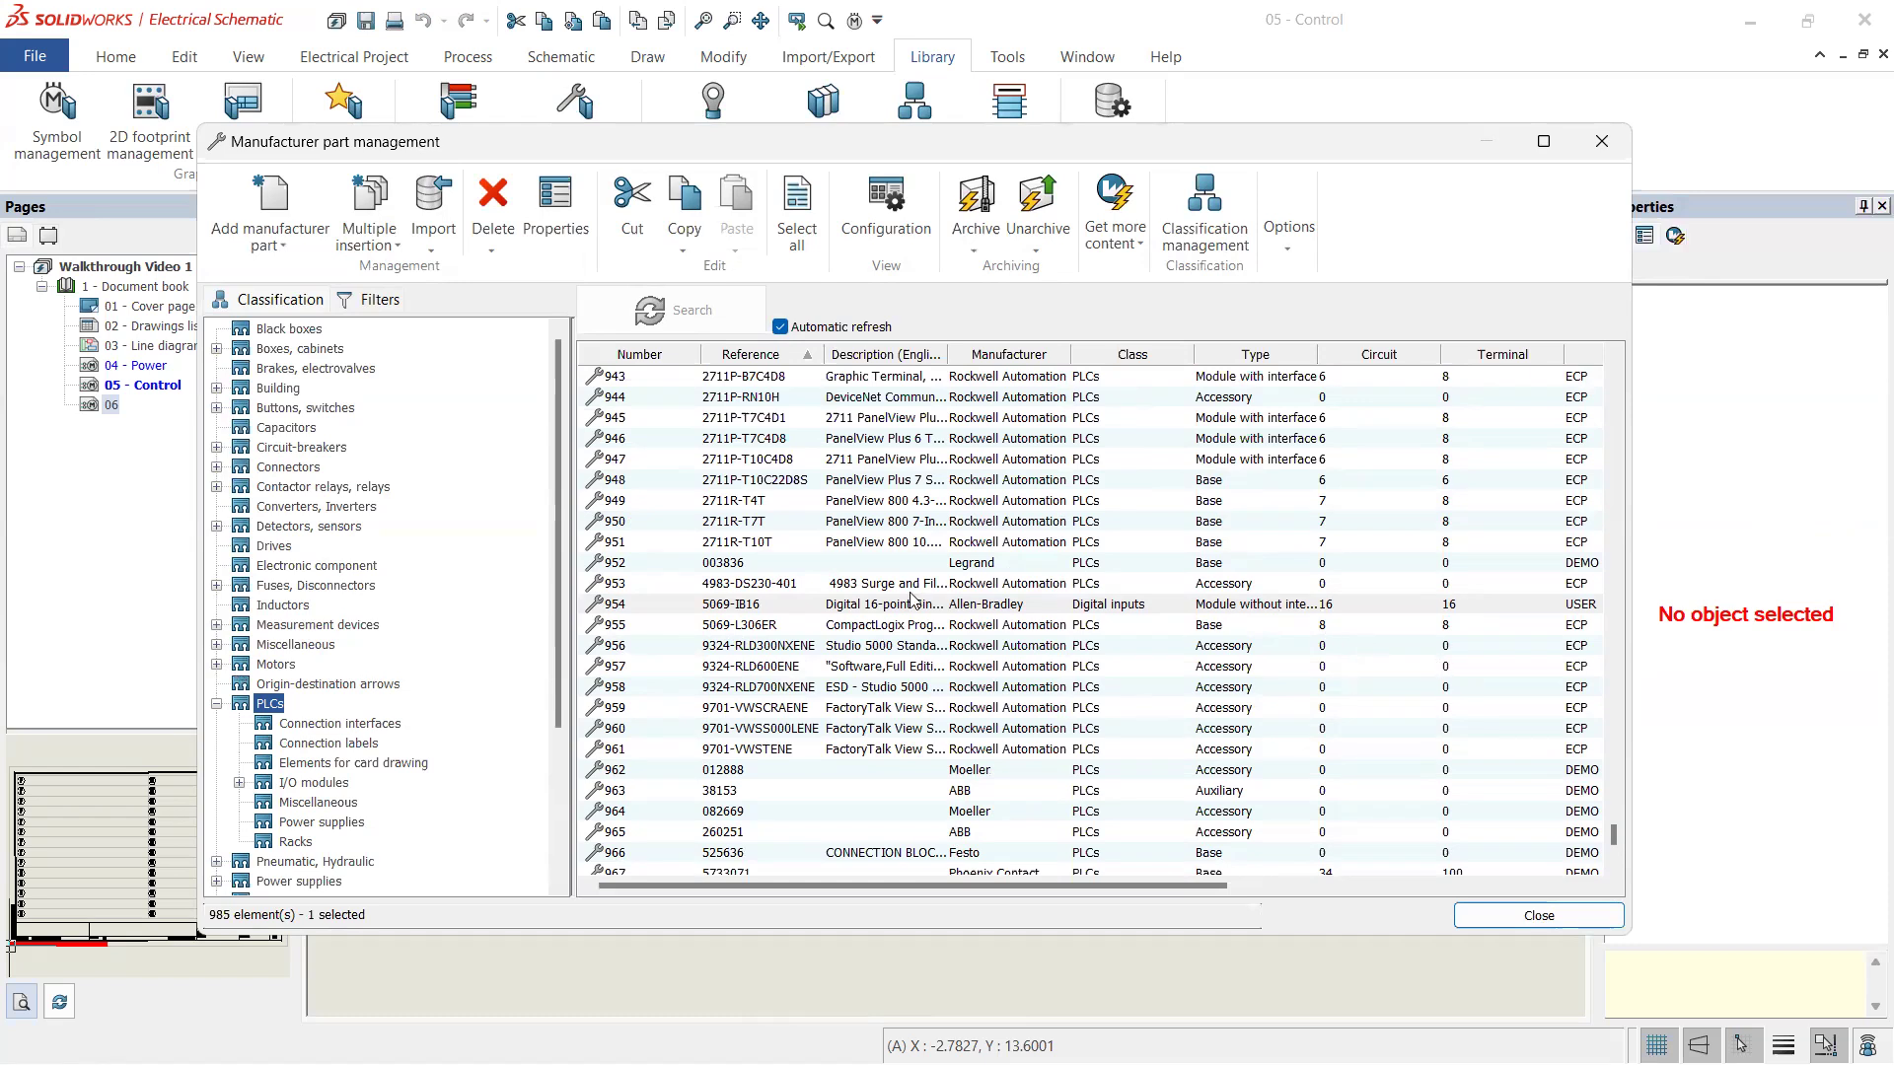
double_click(835, 605)
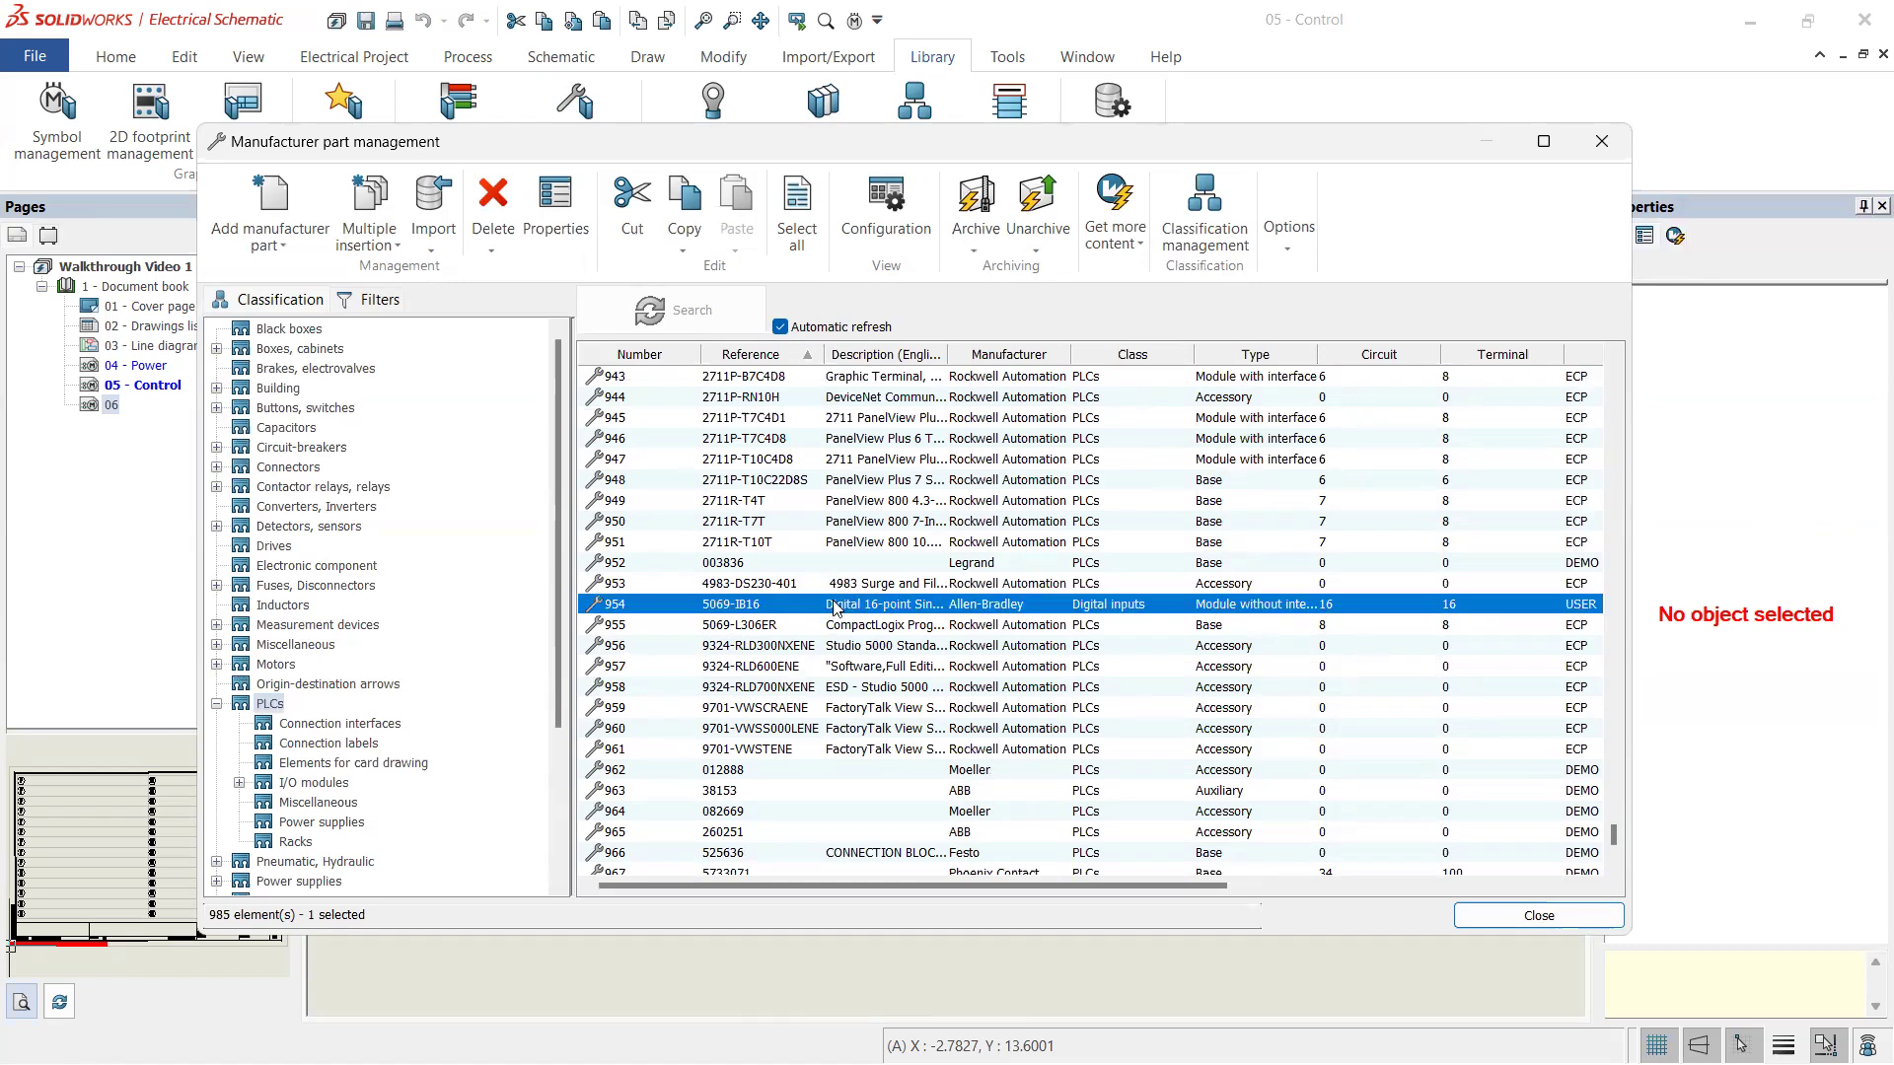
- Assign the Card with 16 Digital PLC Inputs symbol as the part's Scheme illustration, confirm the properties and close part management
left_click(599, 199)
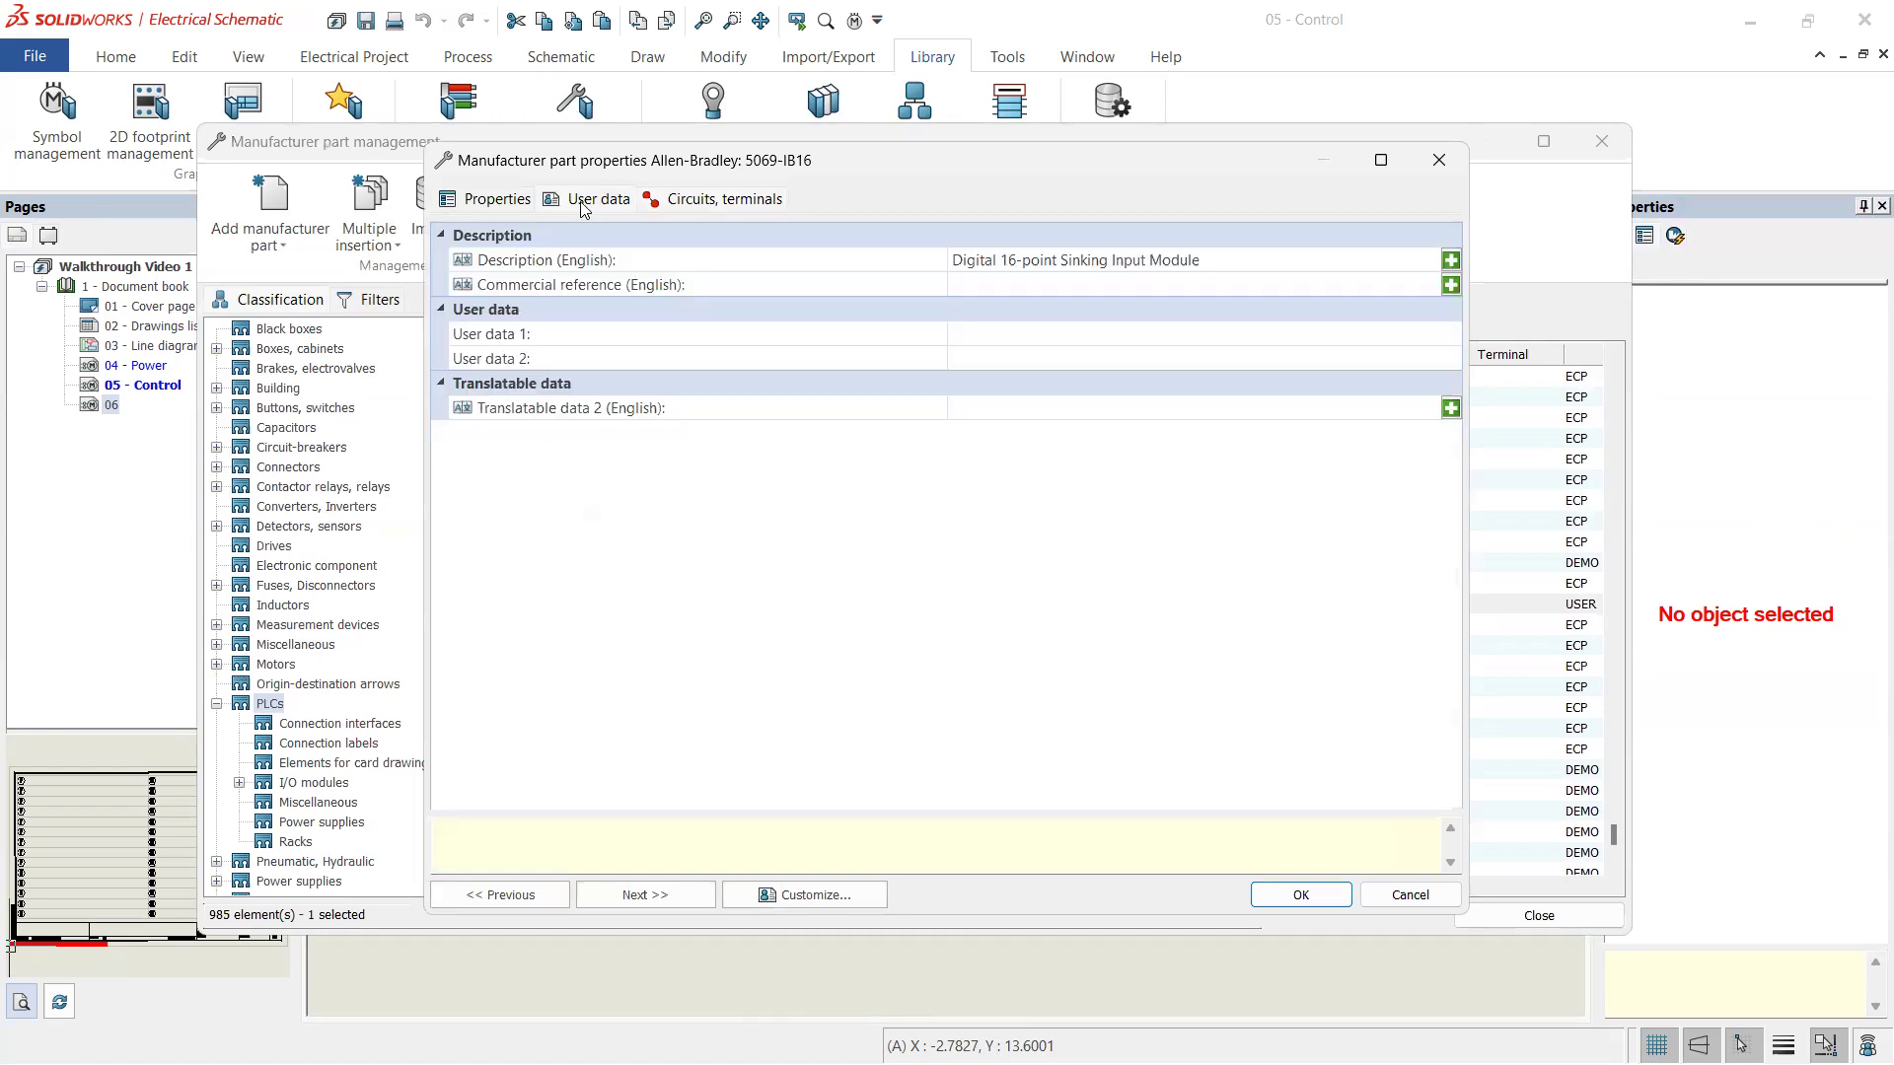
left_click(490, 199)
scroll(584, 599, "down", 2)
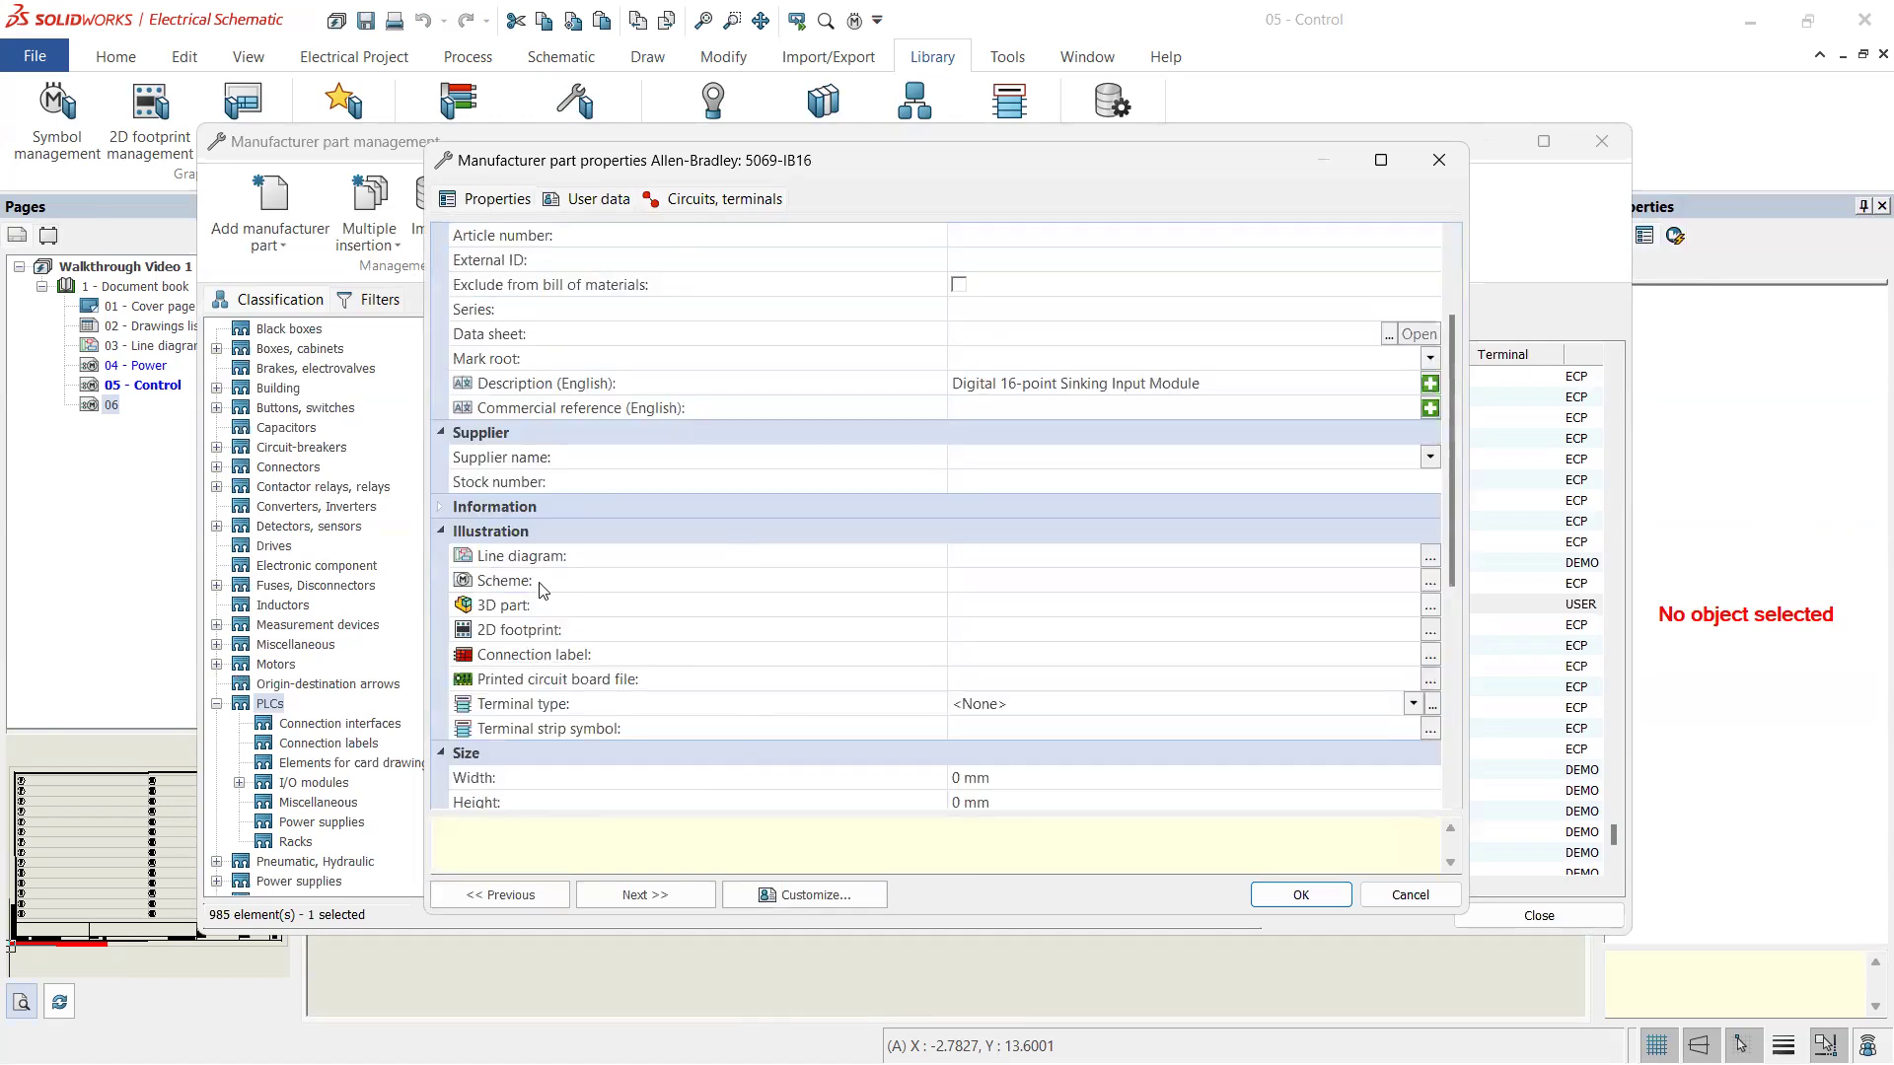
left_click(543, 590)
left_click(1430, 581)
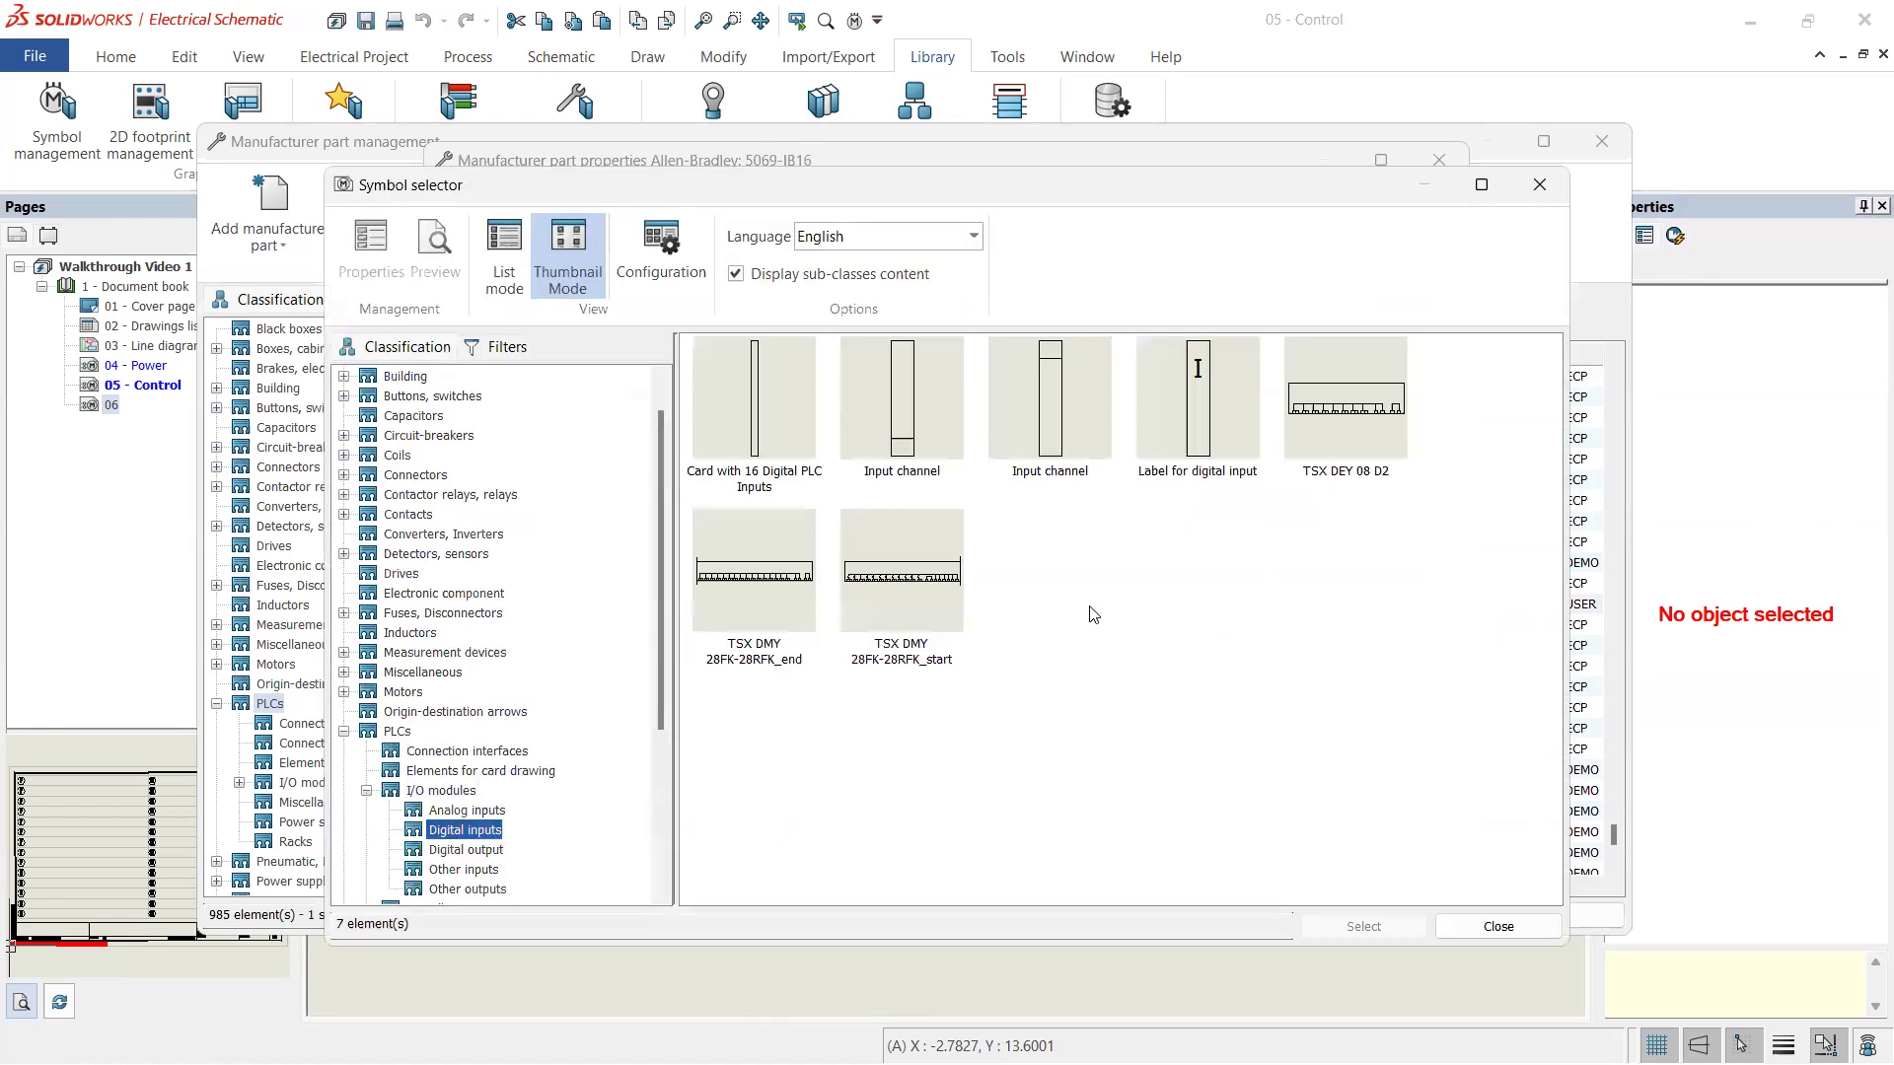
double_click(770, 418)
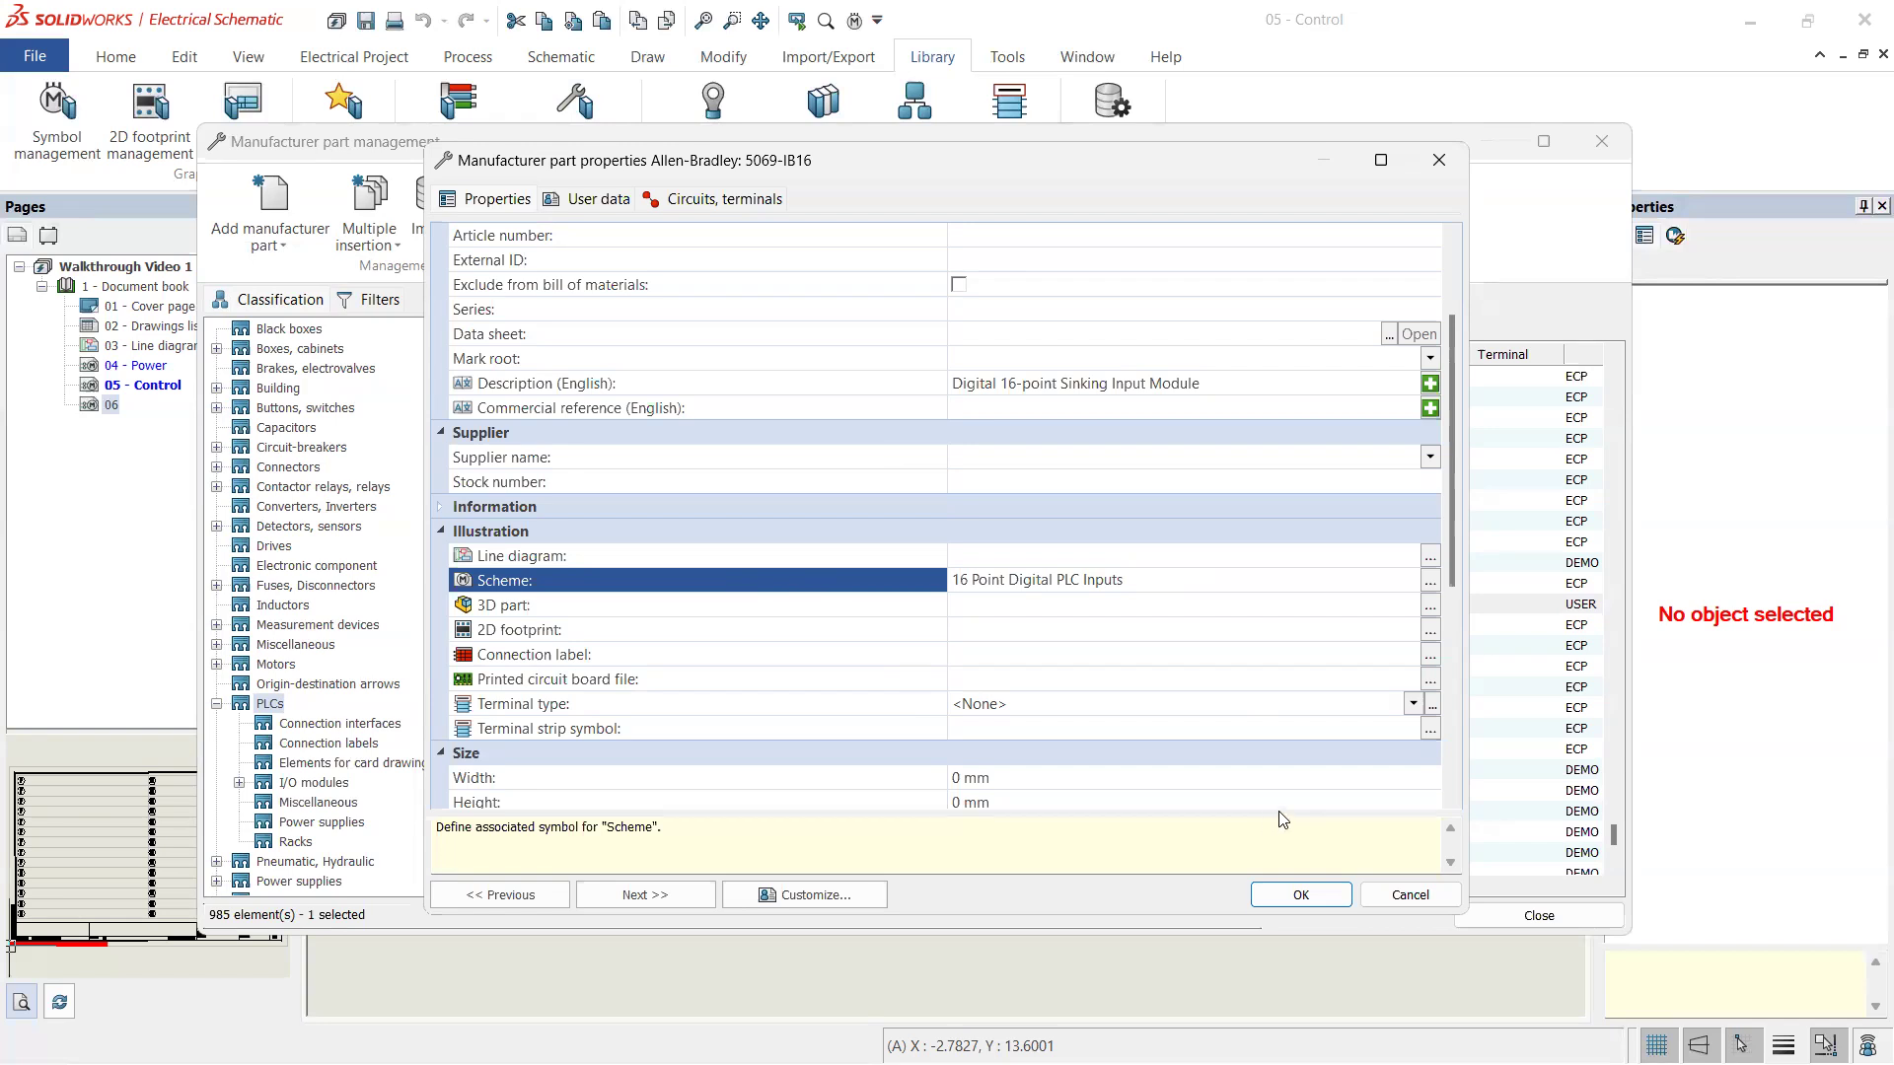
left_click(1299, 893)
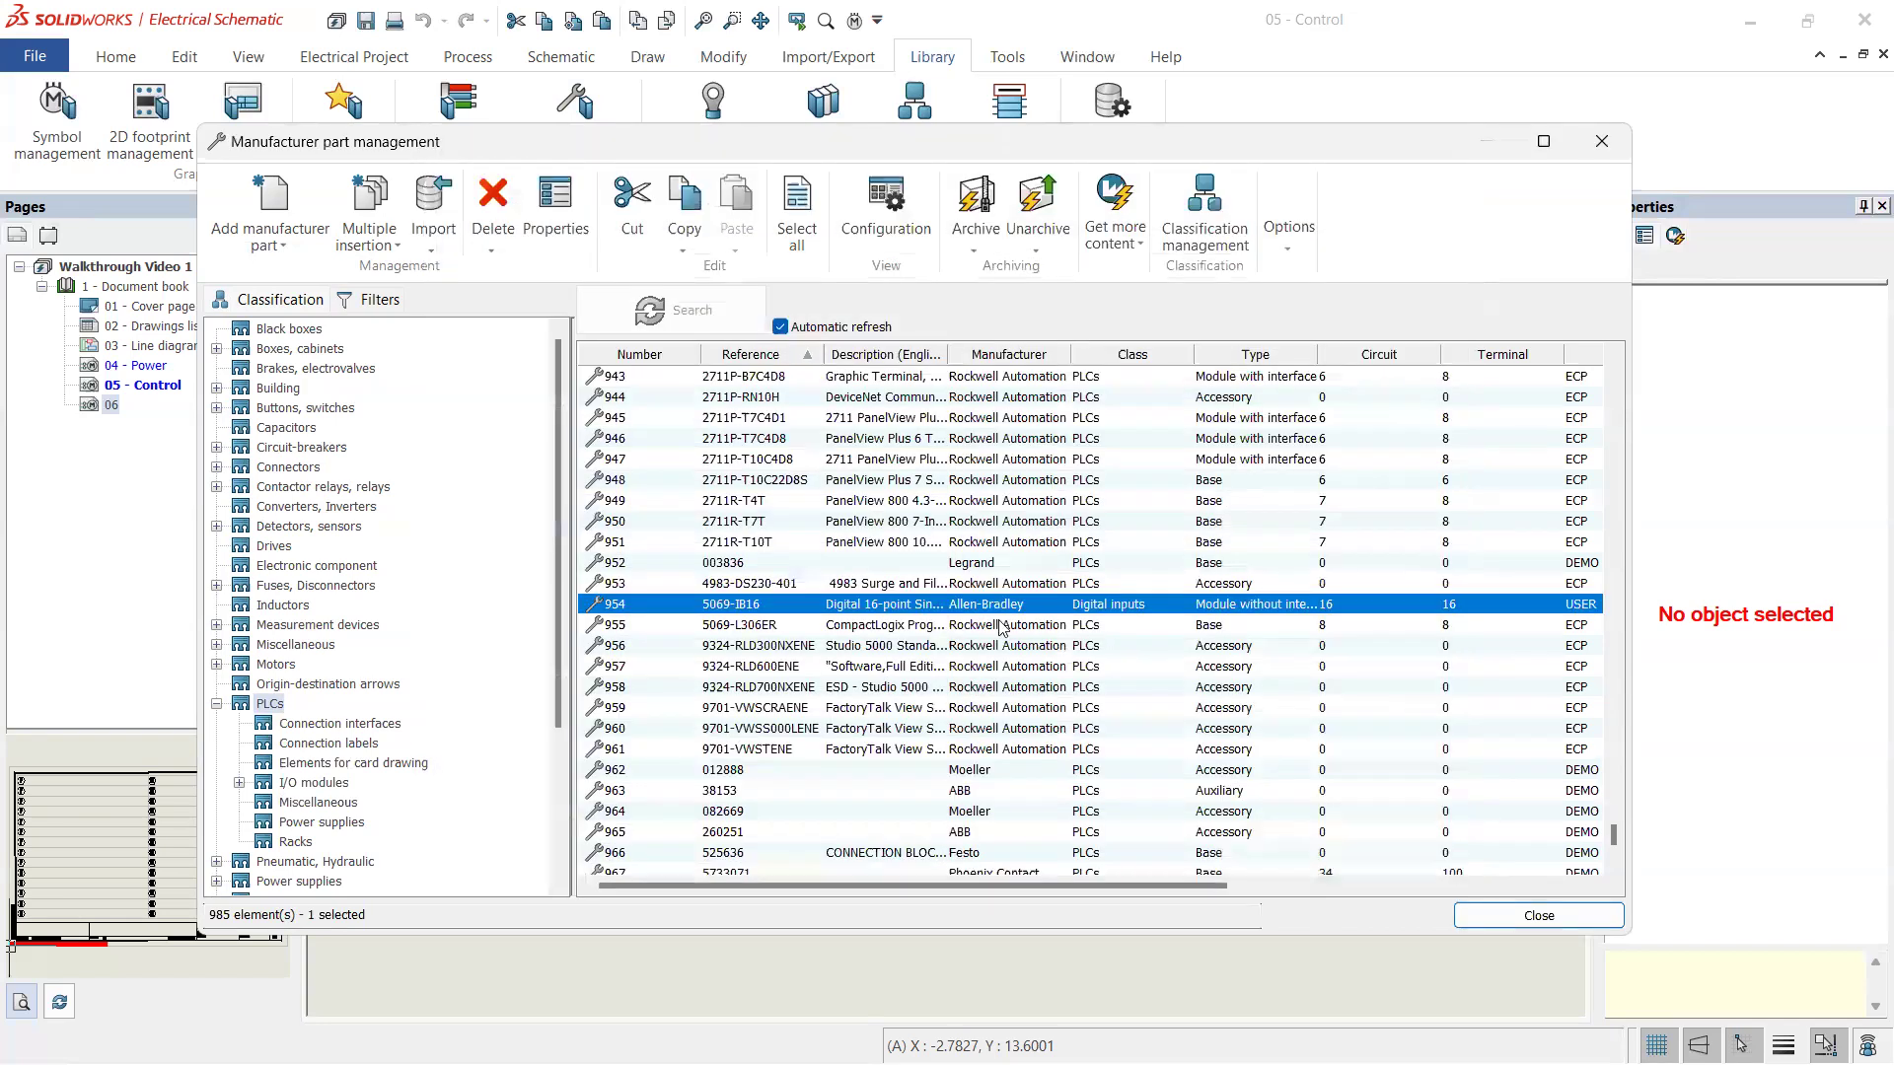
left_click(1519, 909)
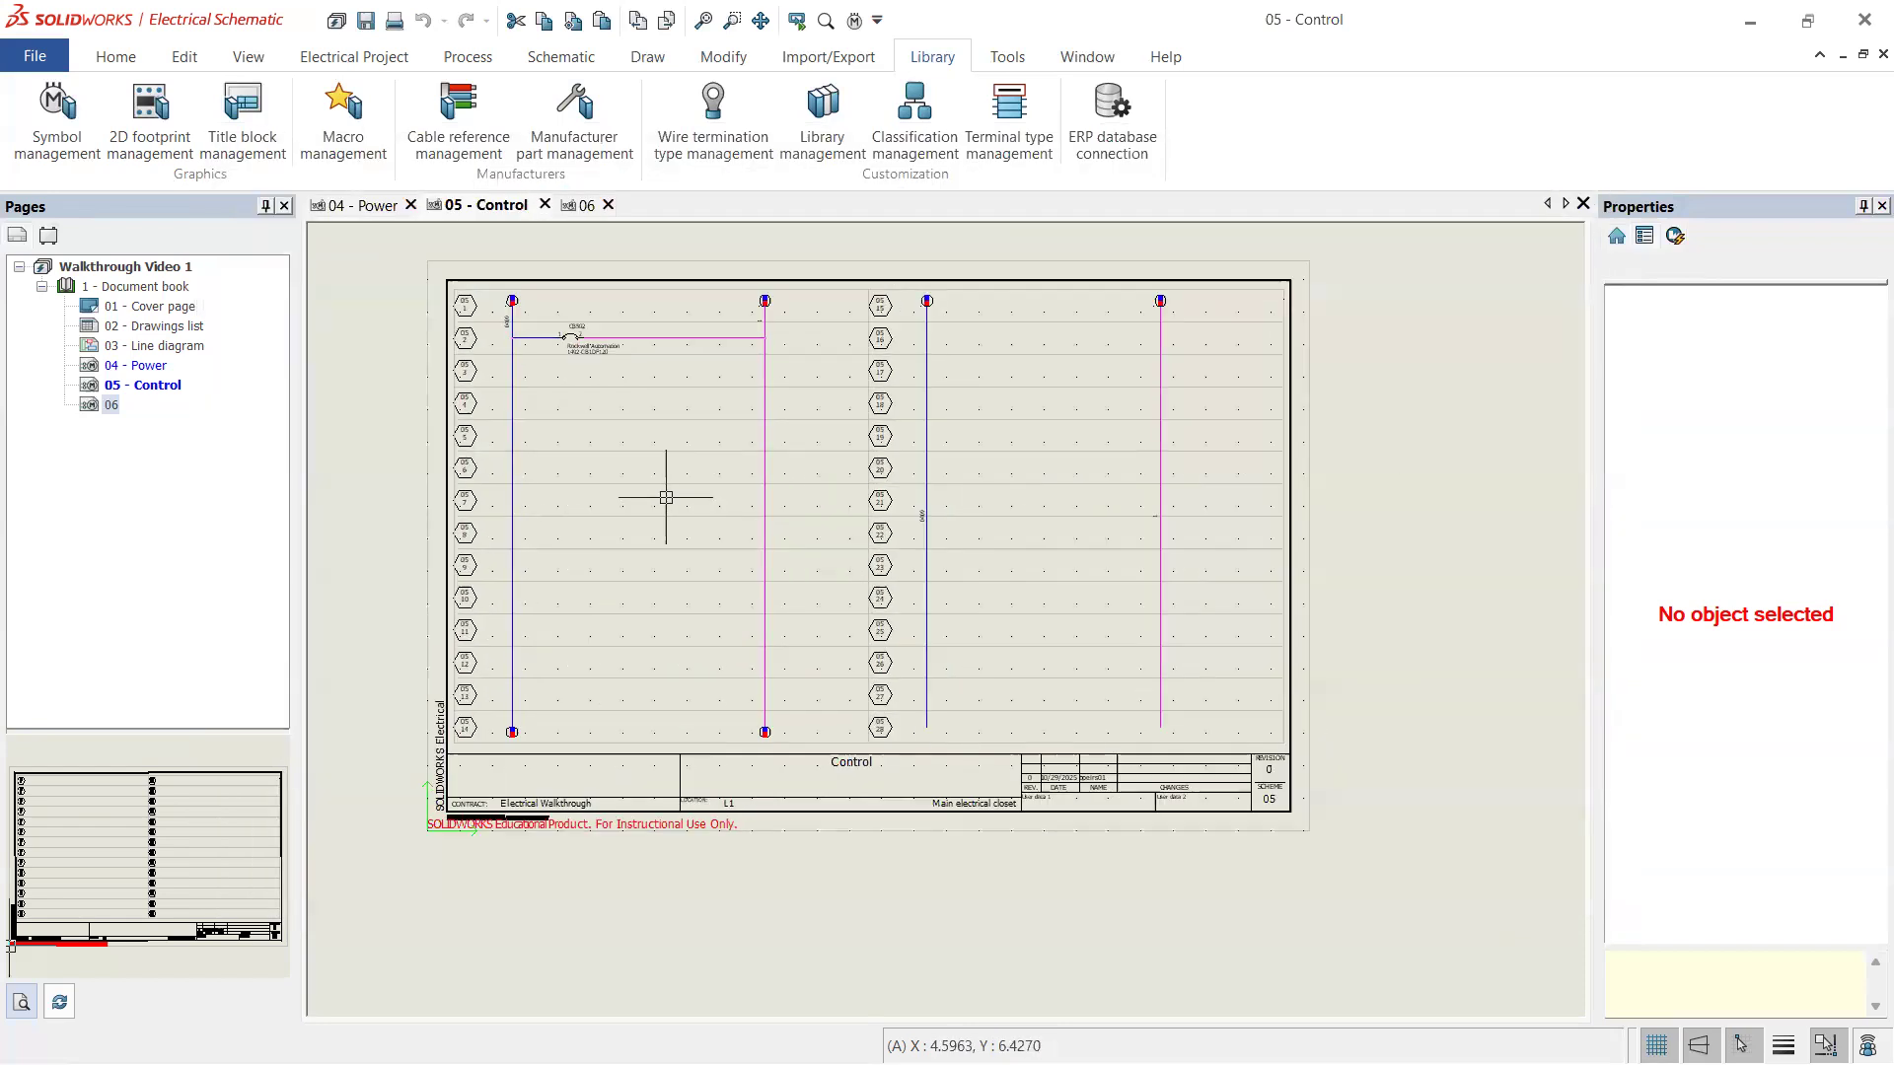
- Open drawing 06 and insert the 16 Point Digital PLC Inputs symbol from the PLC I/O modules class at X 6.25, Y 9.75
scroll(582, 385, "up", 2)
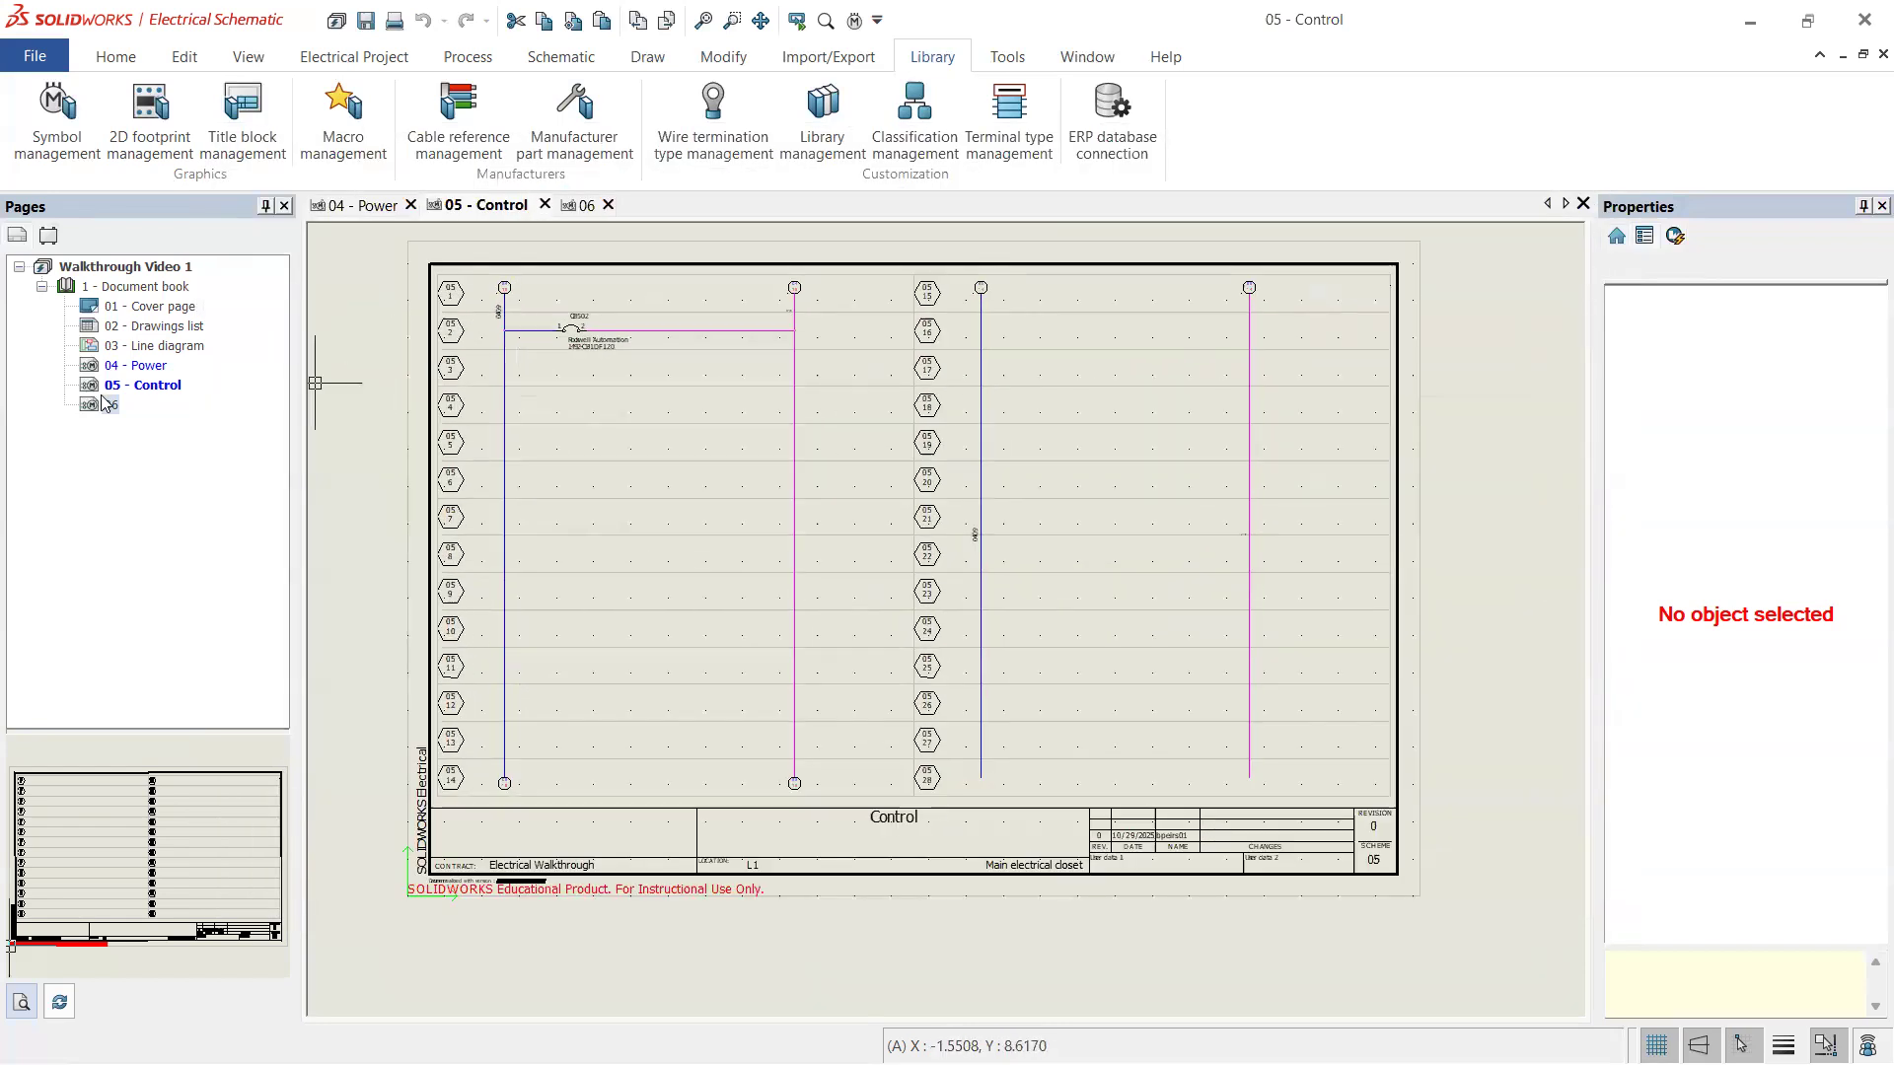
double_click(110, 405)
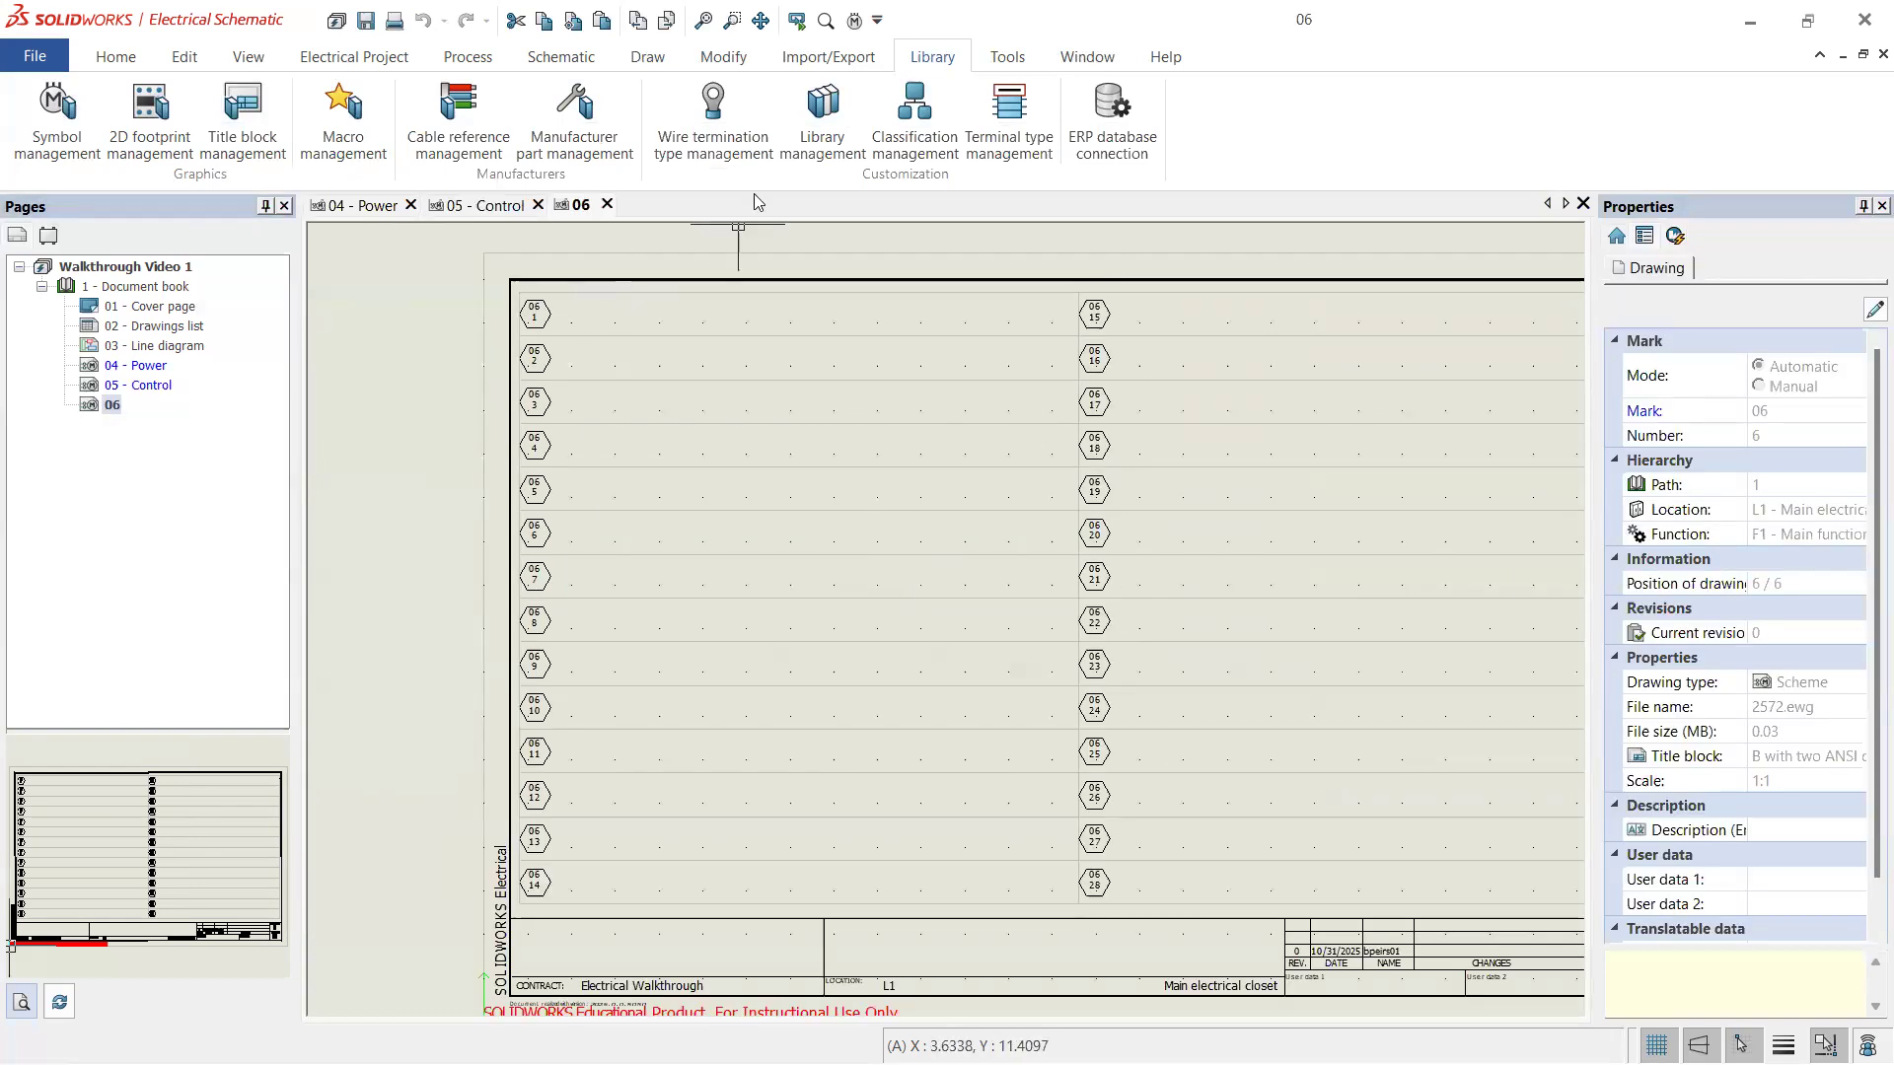
left_click(553, 57)
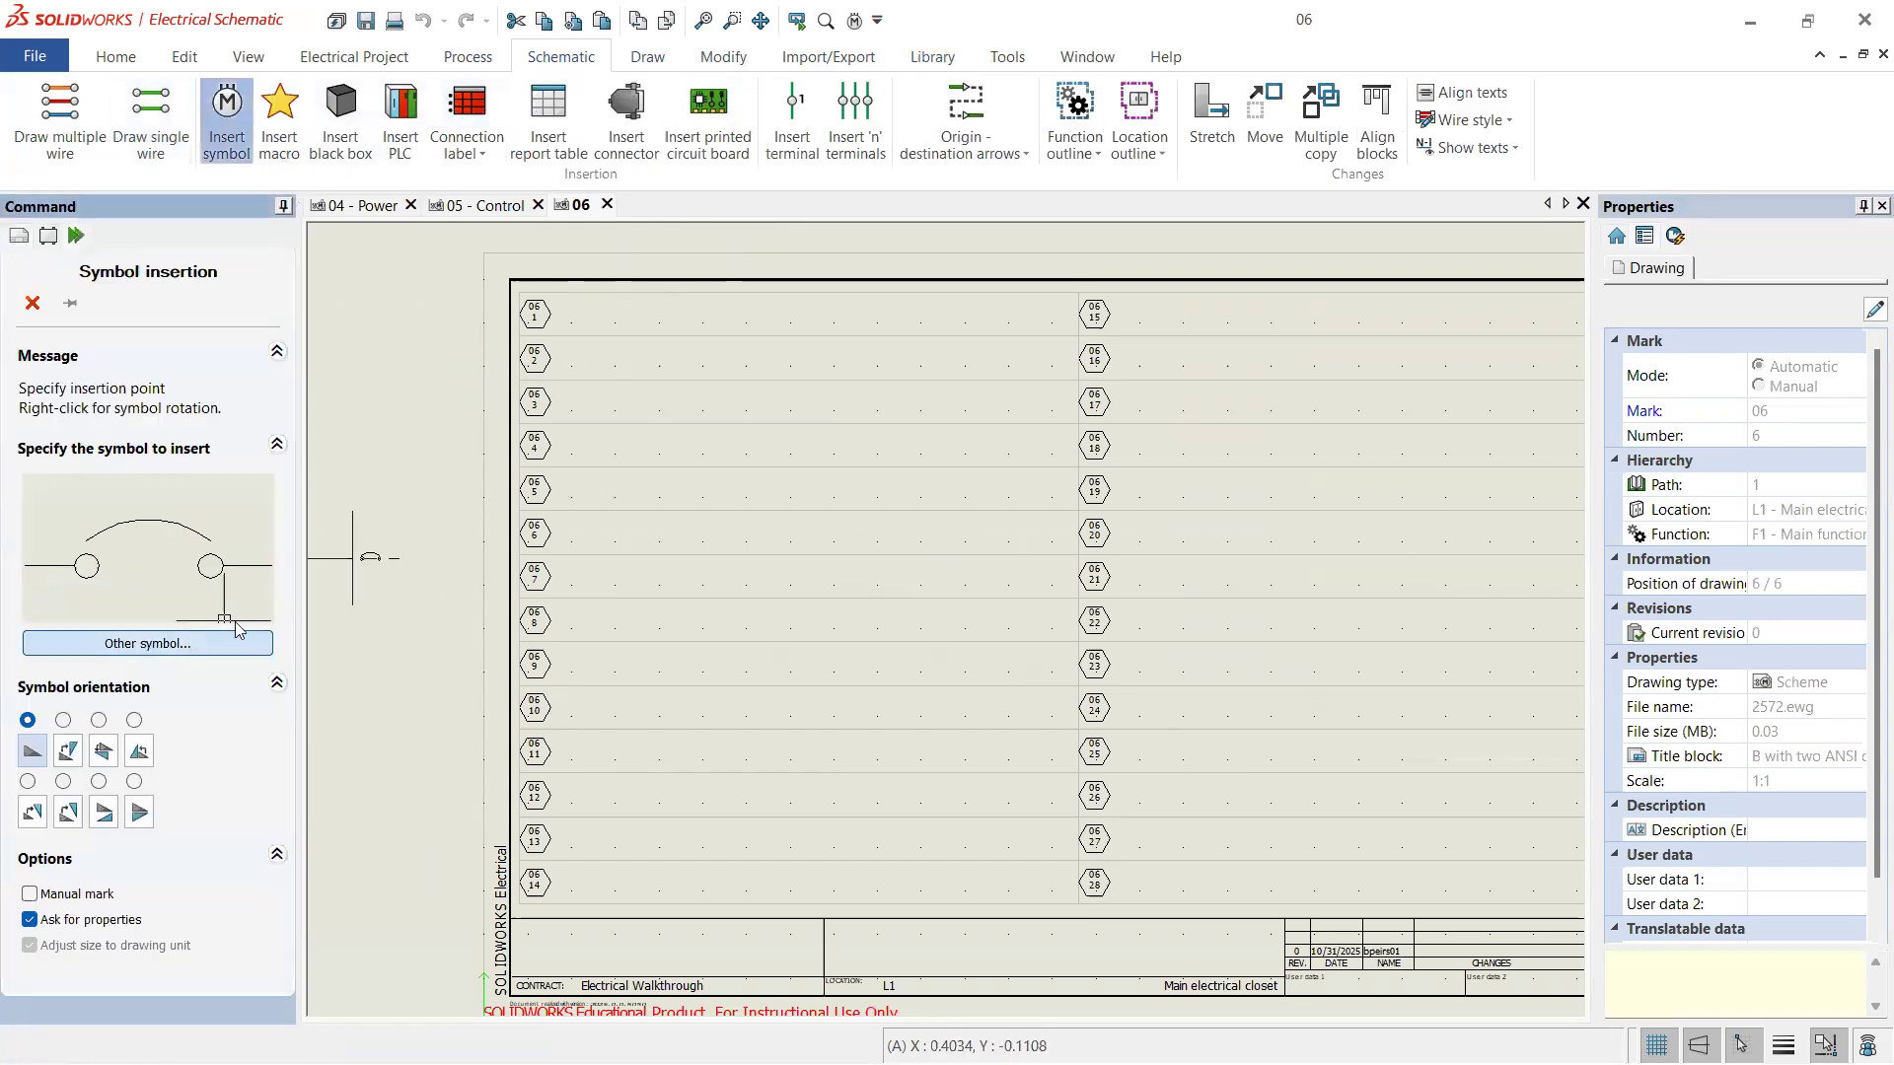
left_click(148, 644)
scroll(445, 667, "down", 1)
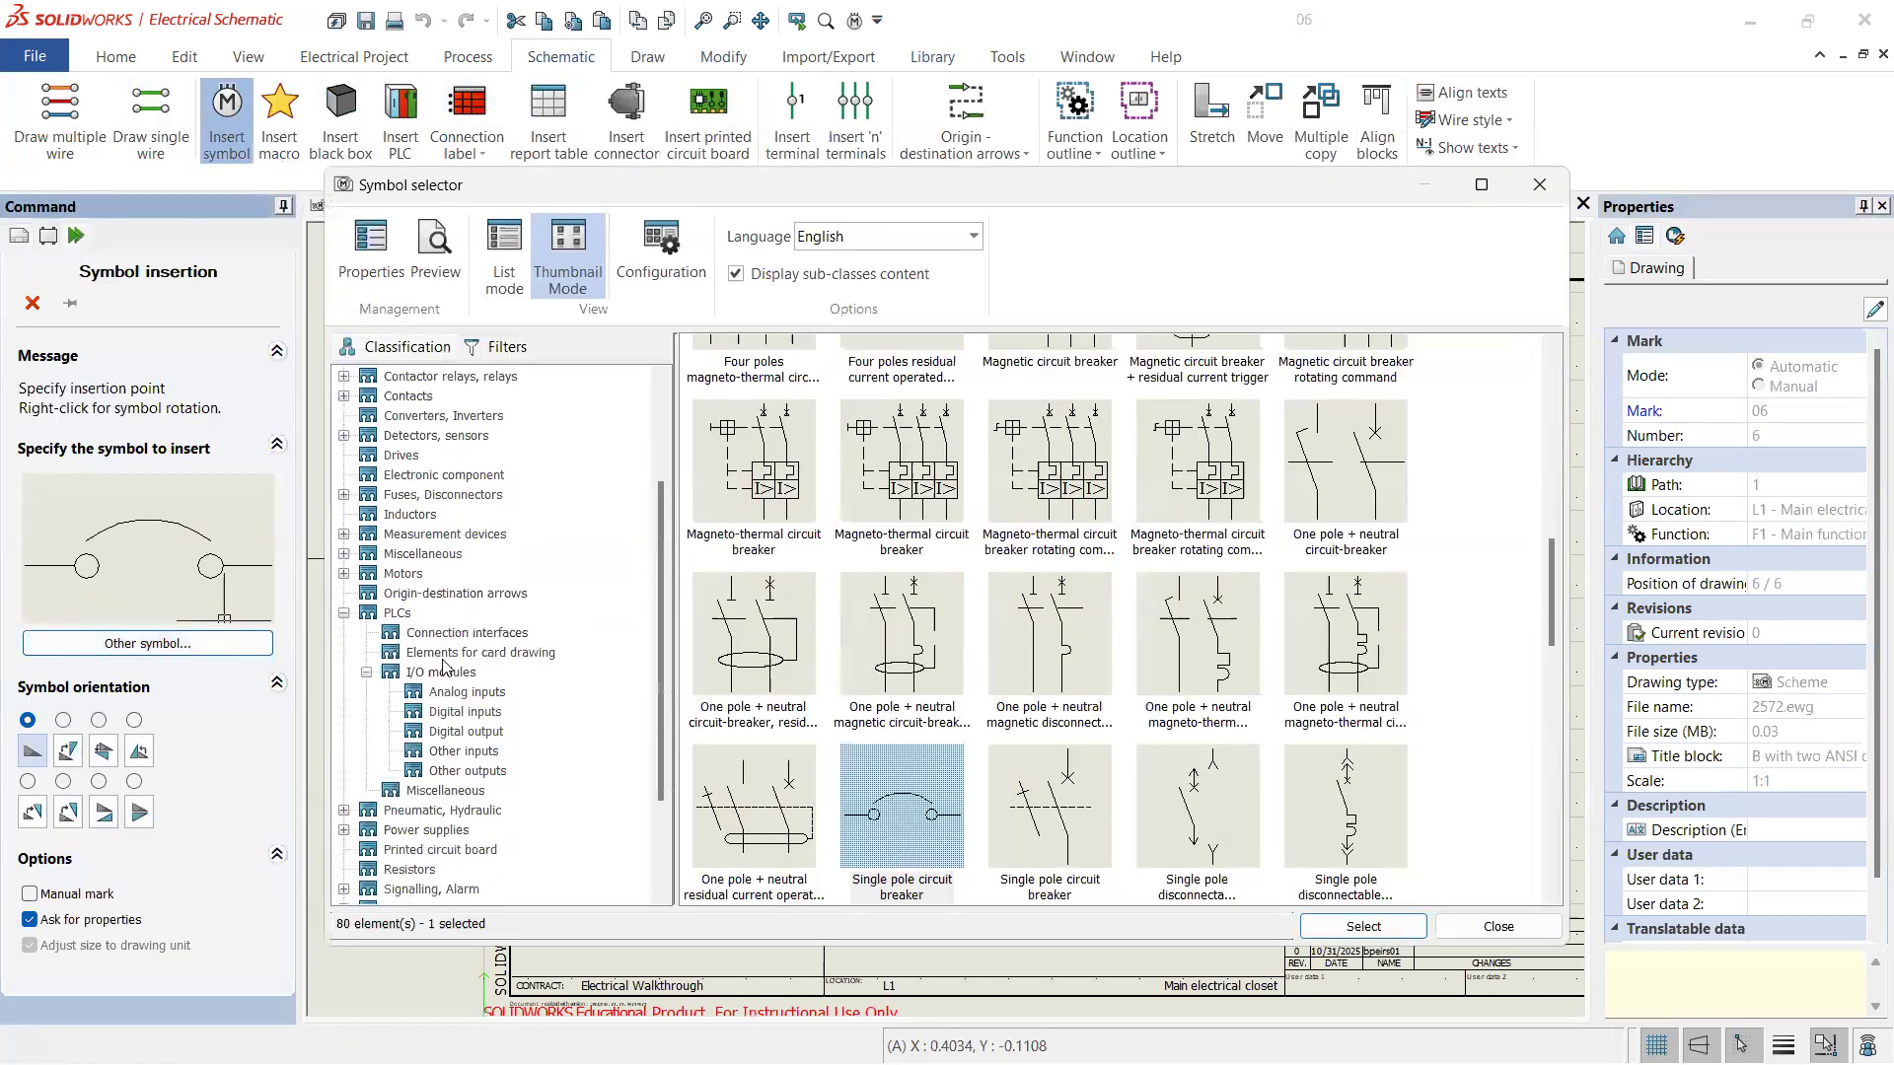
left_click(481, 751)
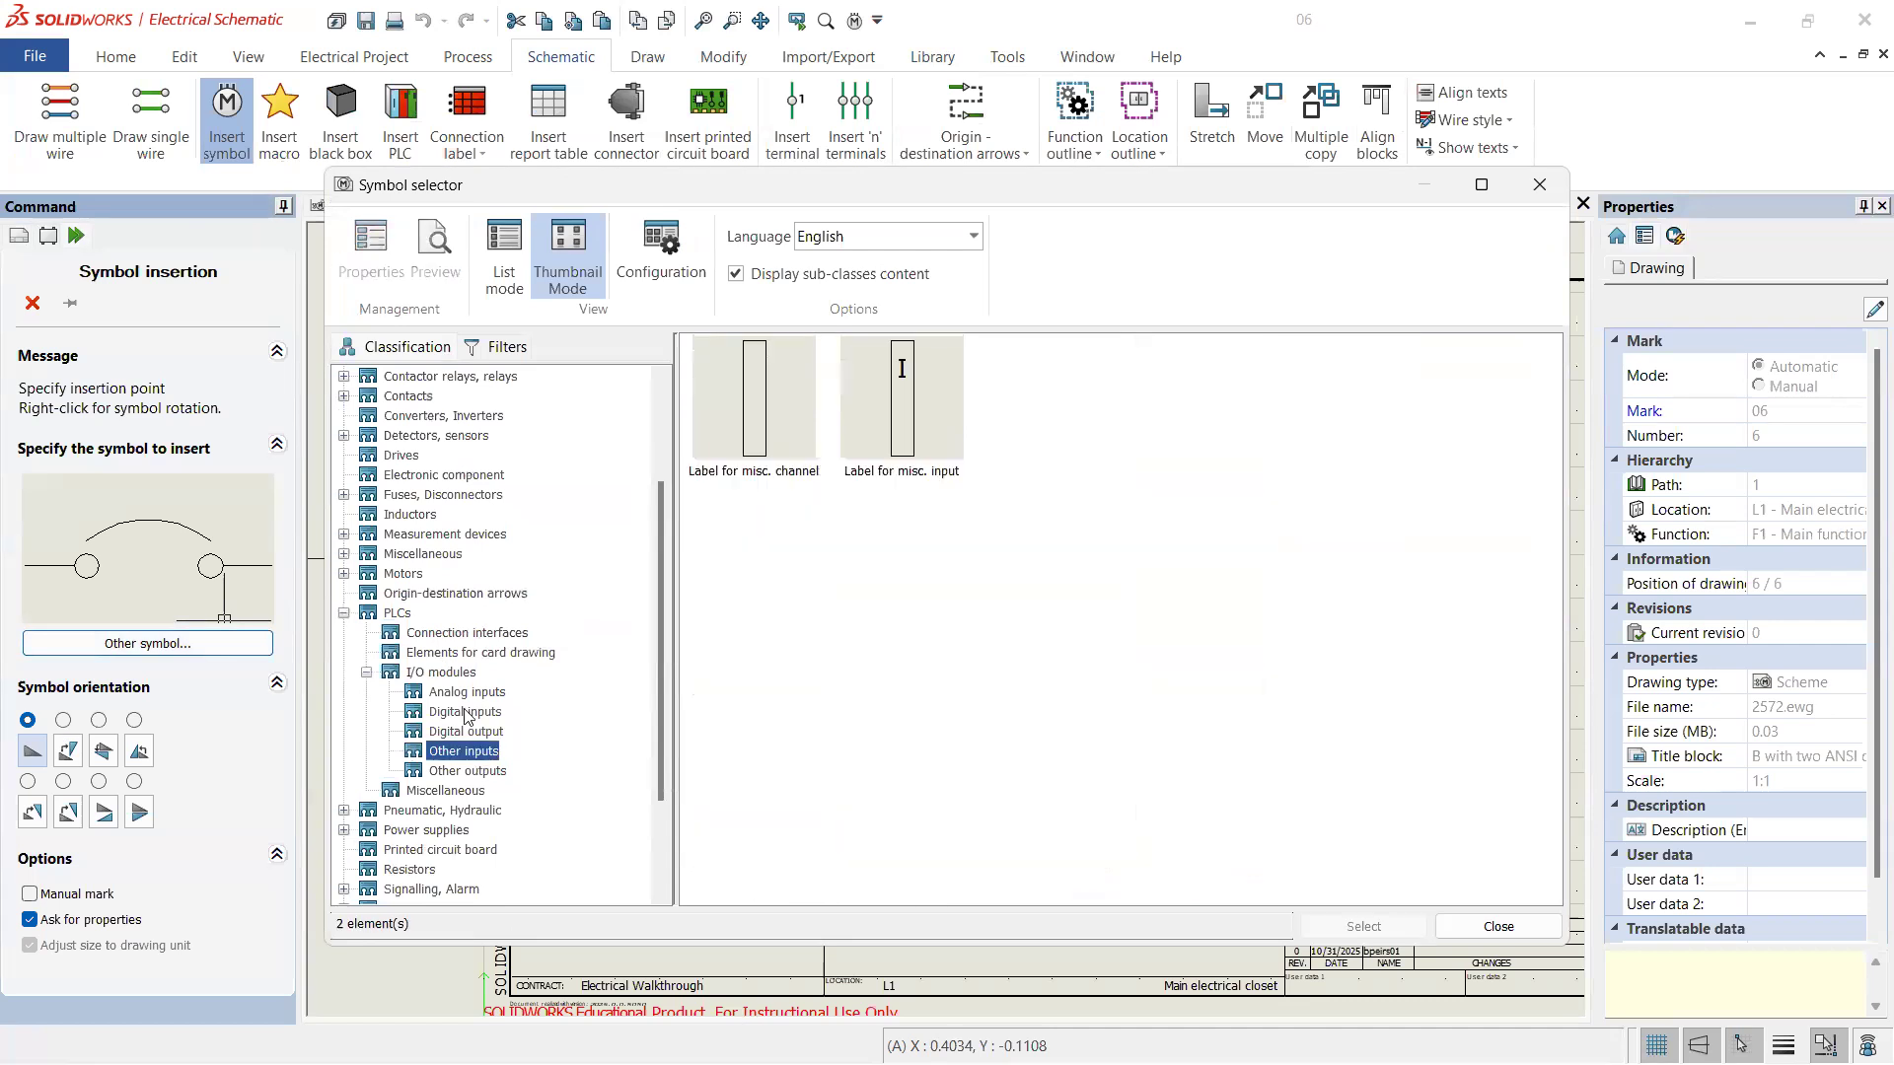
left_click(439, 673)
double_click(912, 400)
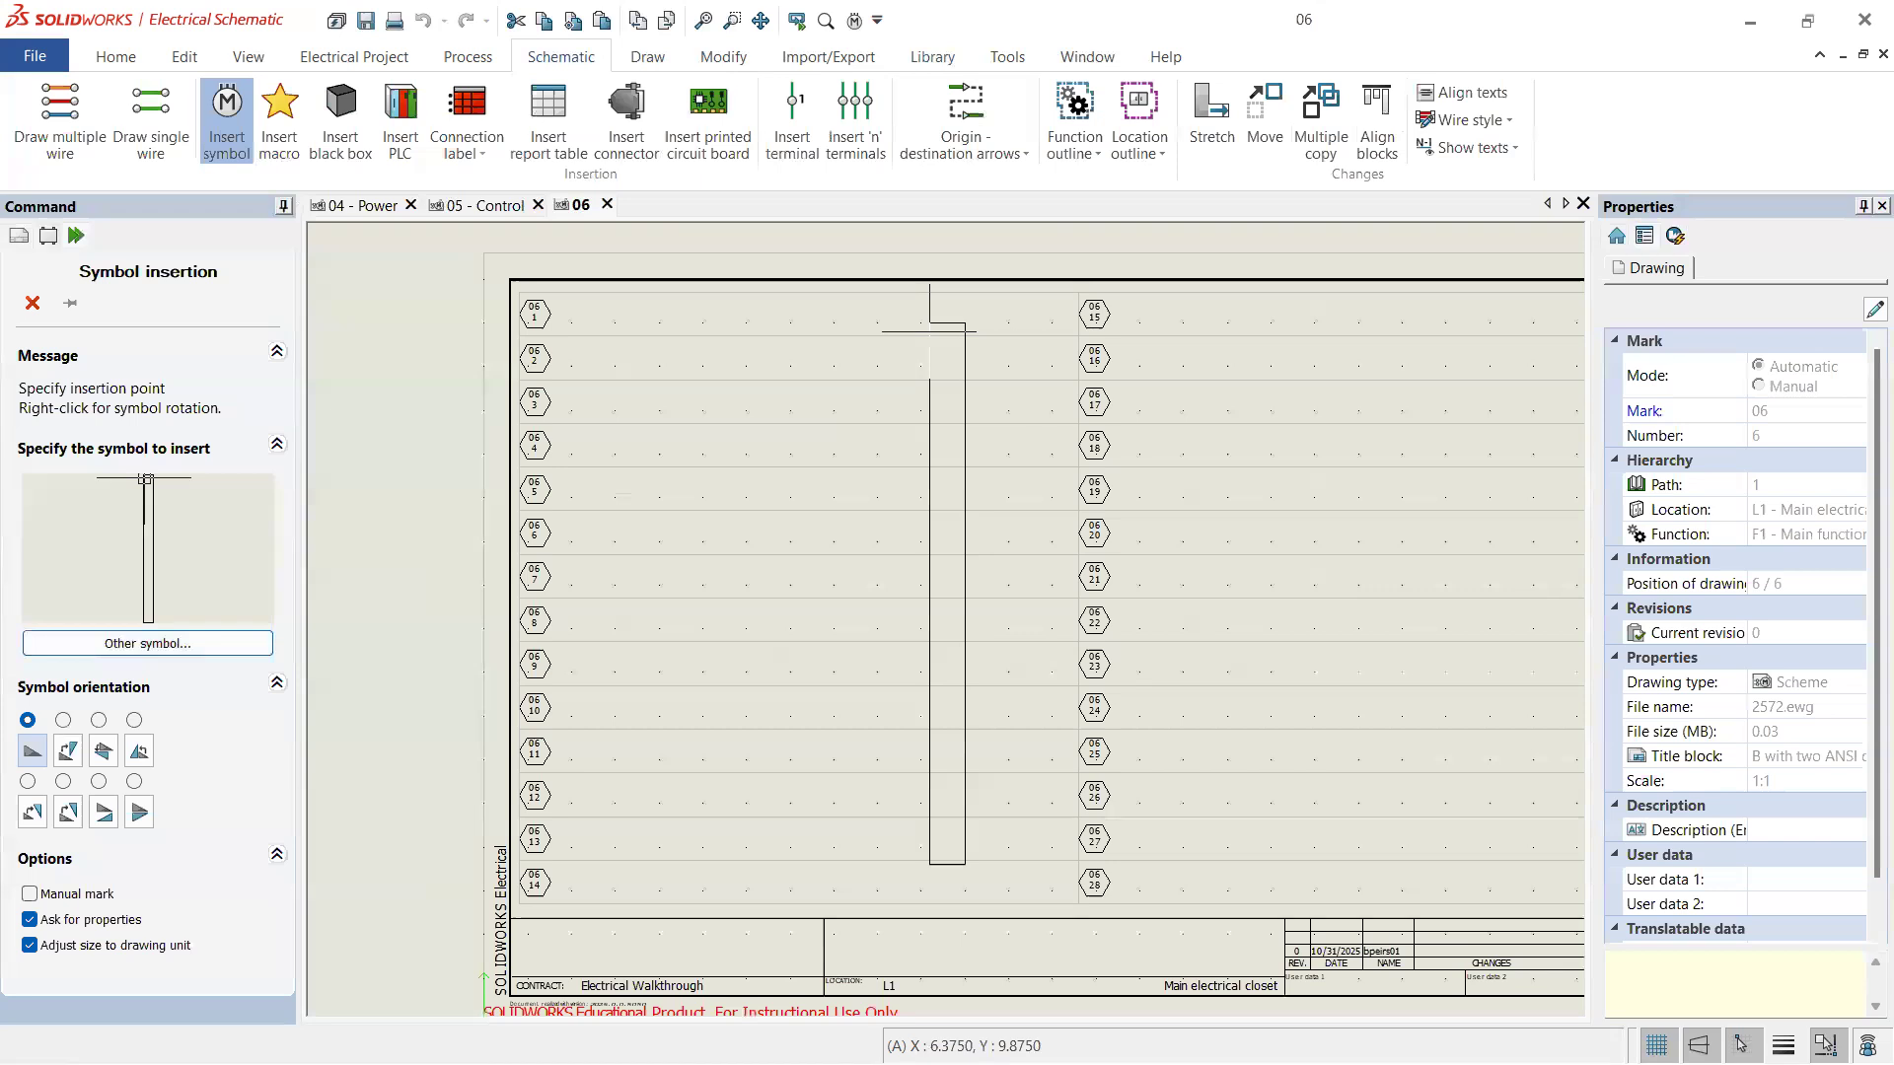
left_click(920, 340)
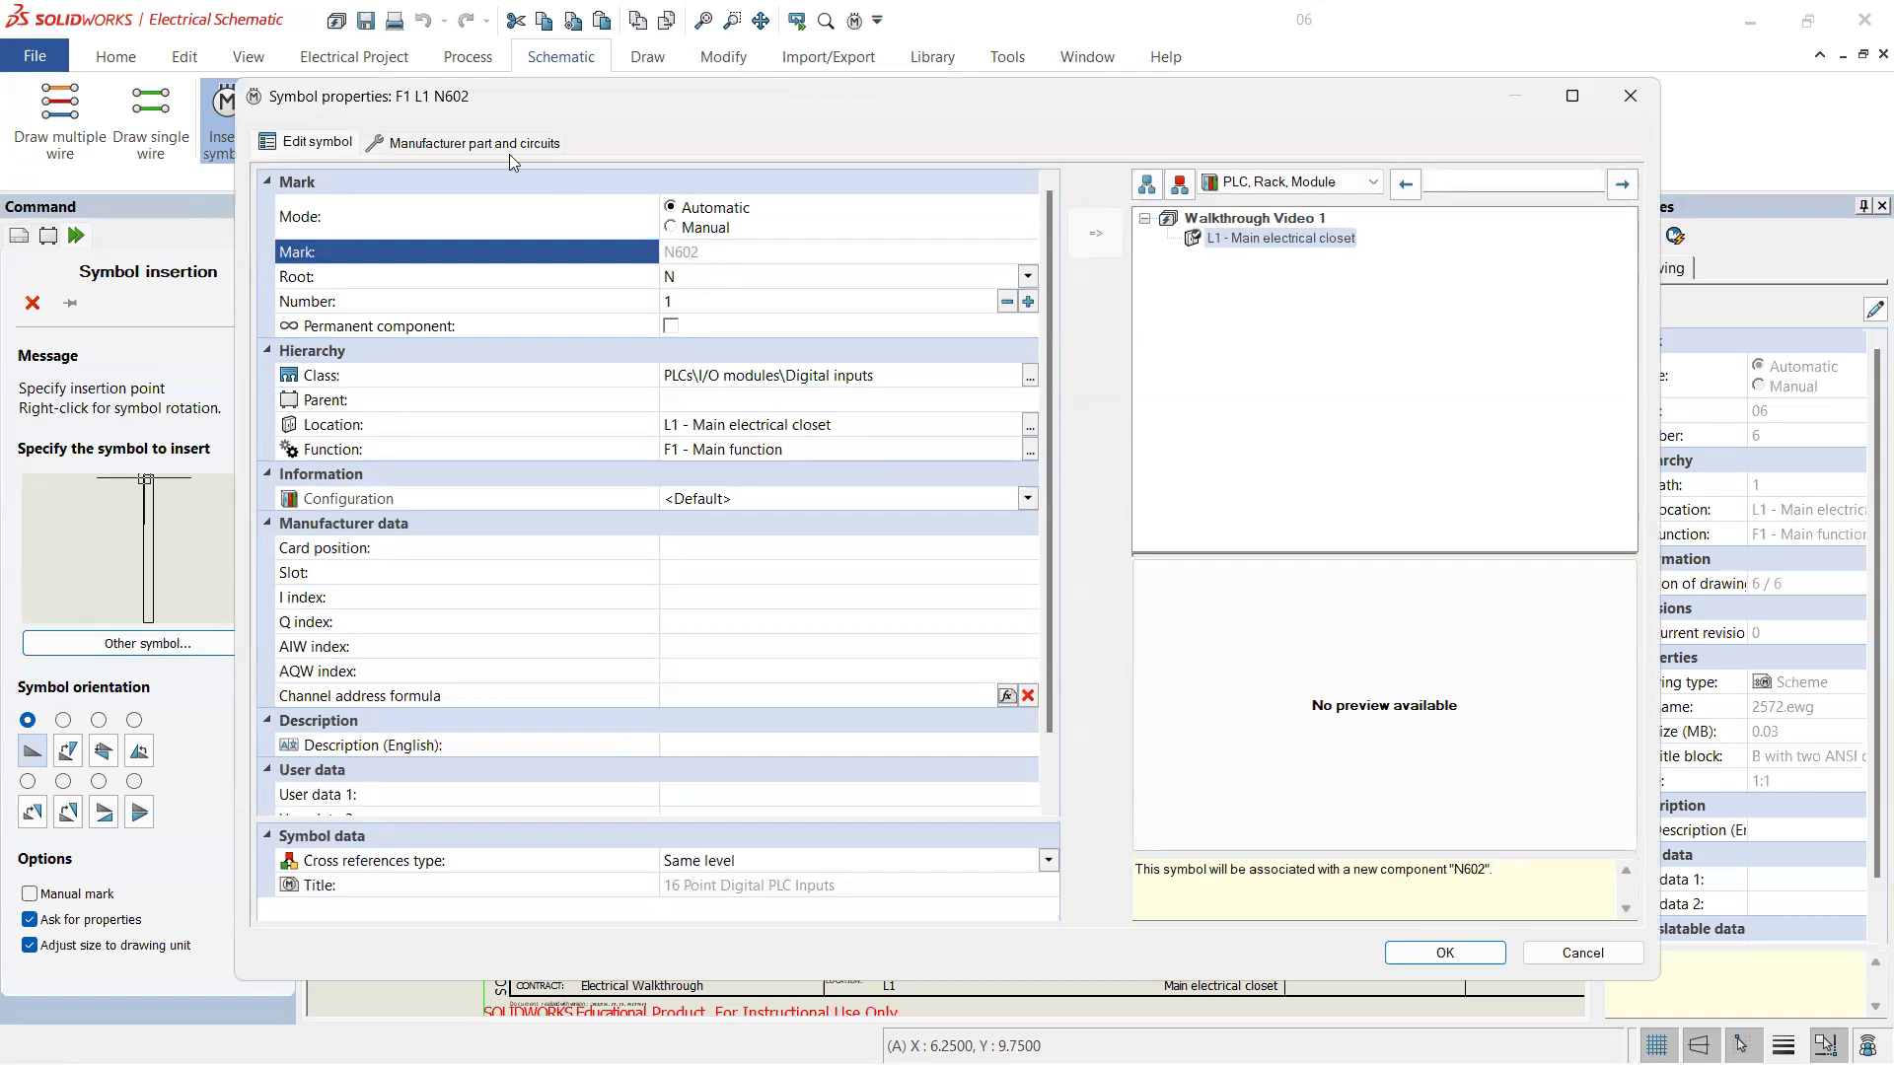
- Search for a manufacturer part for the inserted symbol, filtering the part type to Module without interface
left_click(470, 144)
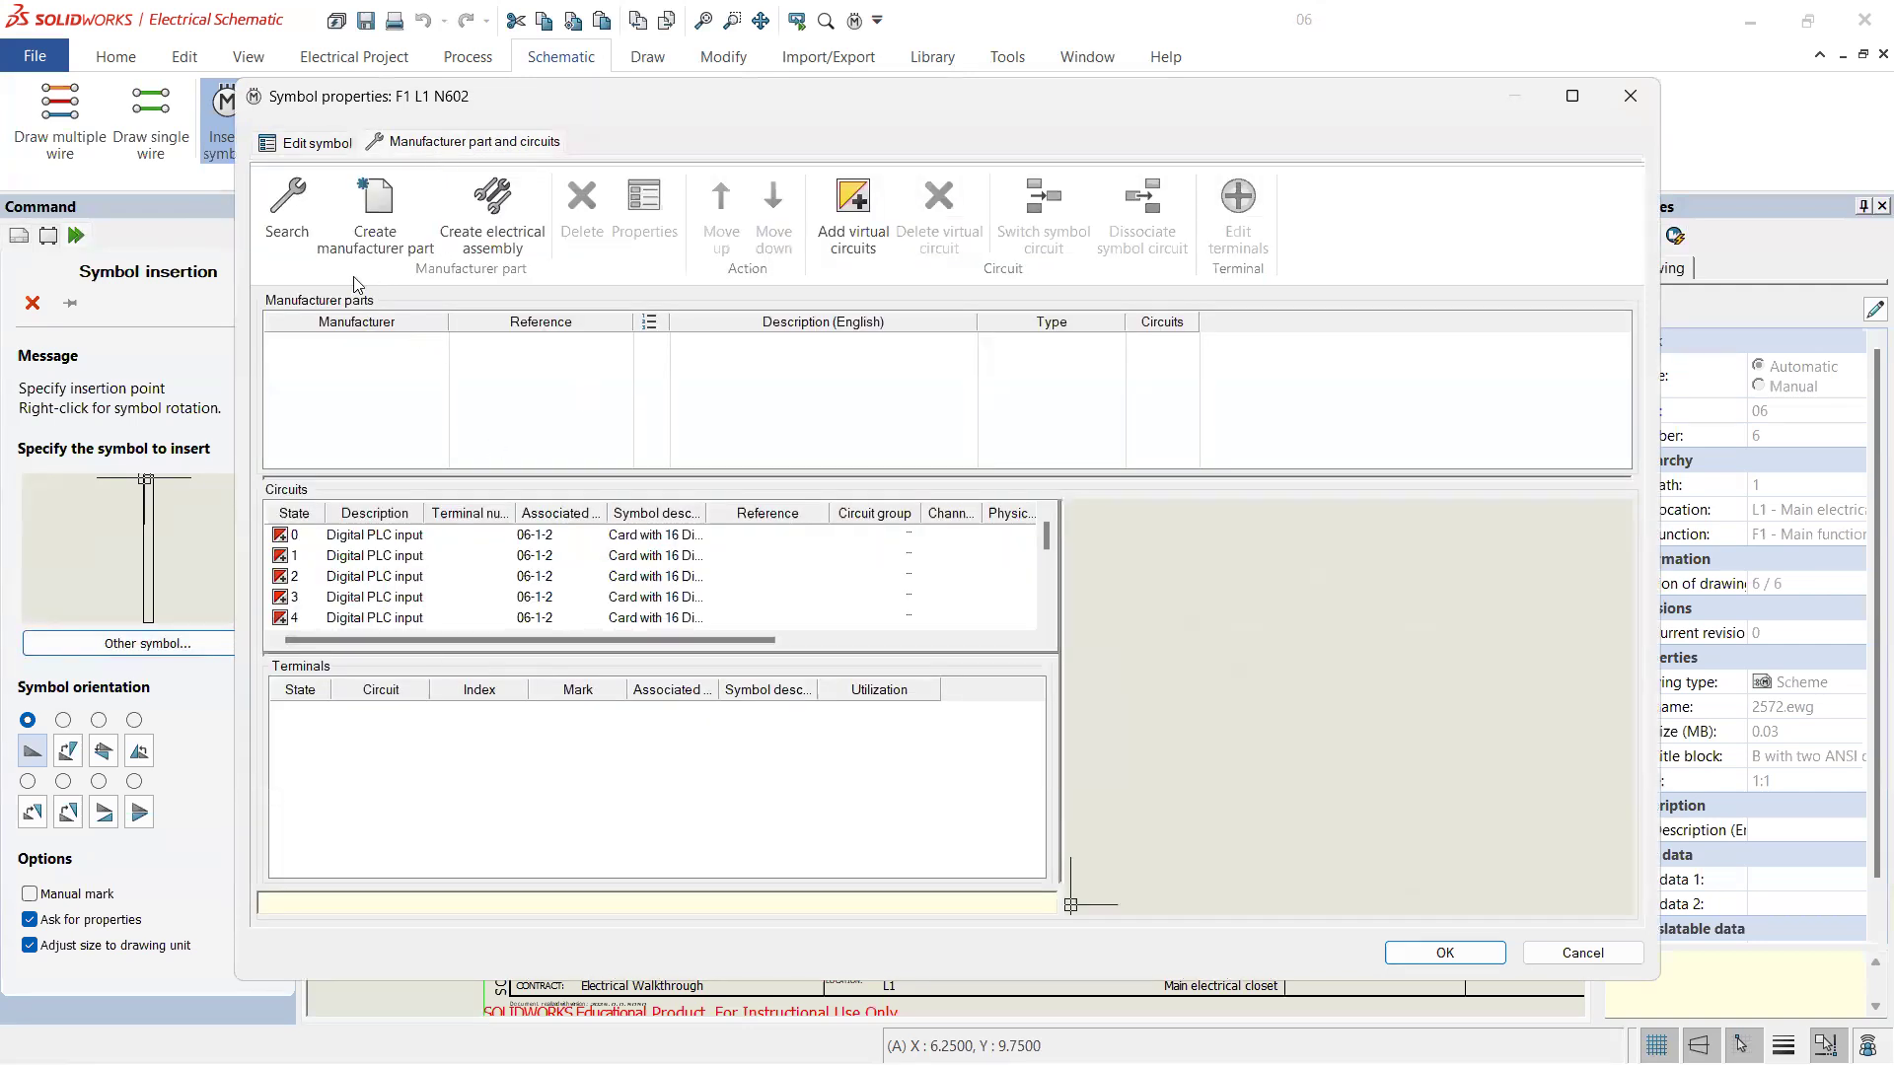
left_click(286, 209)
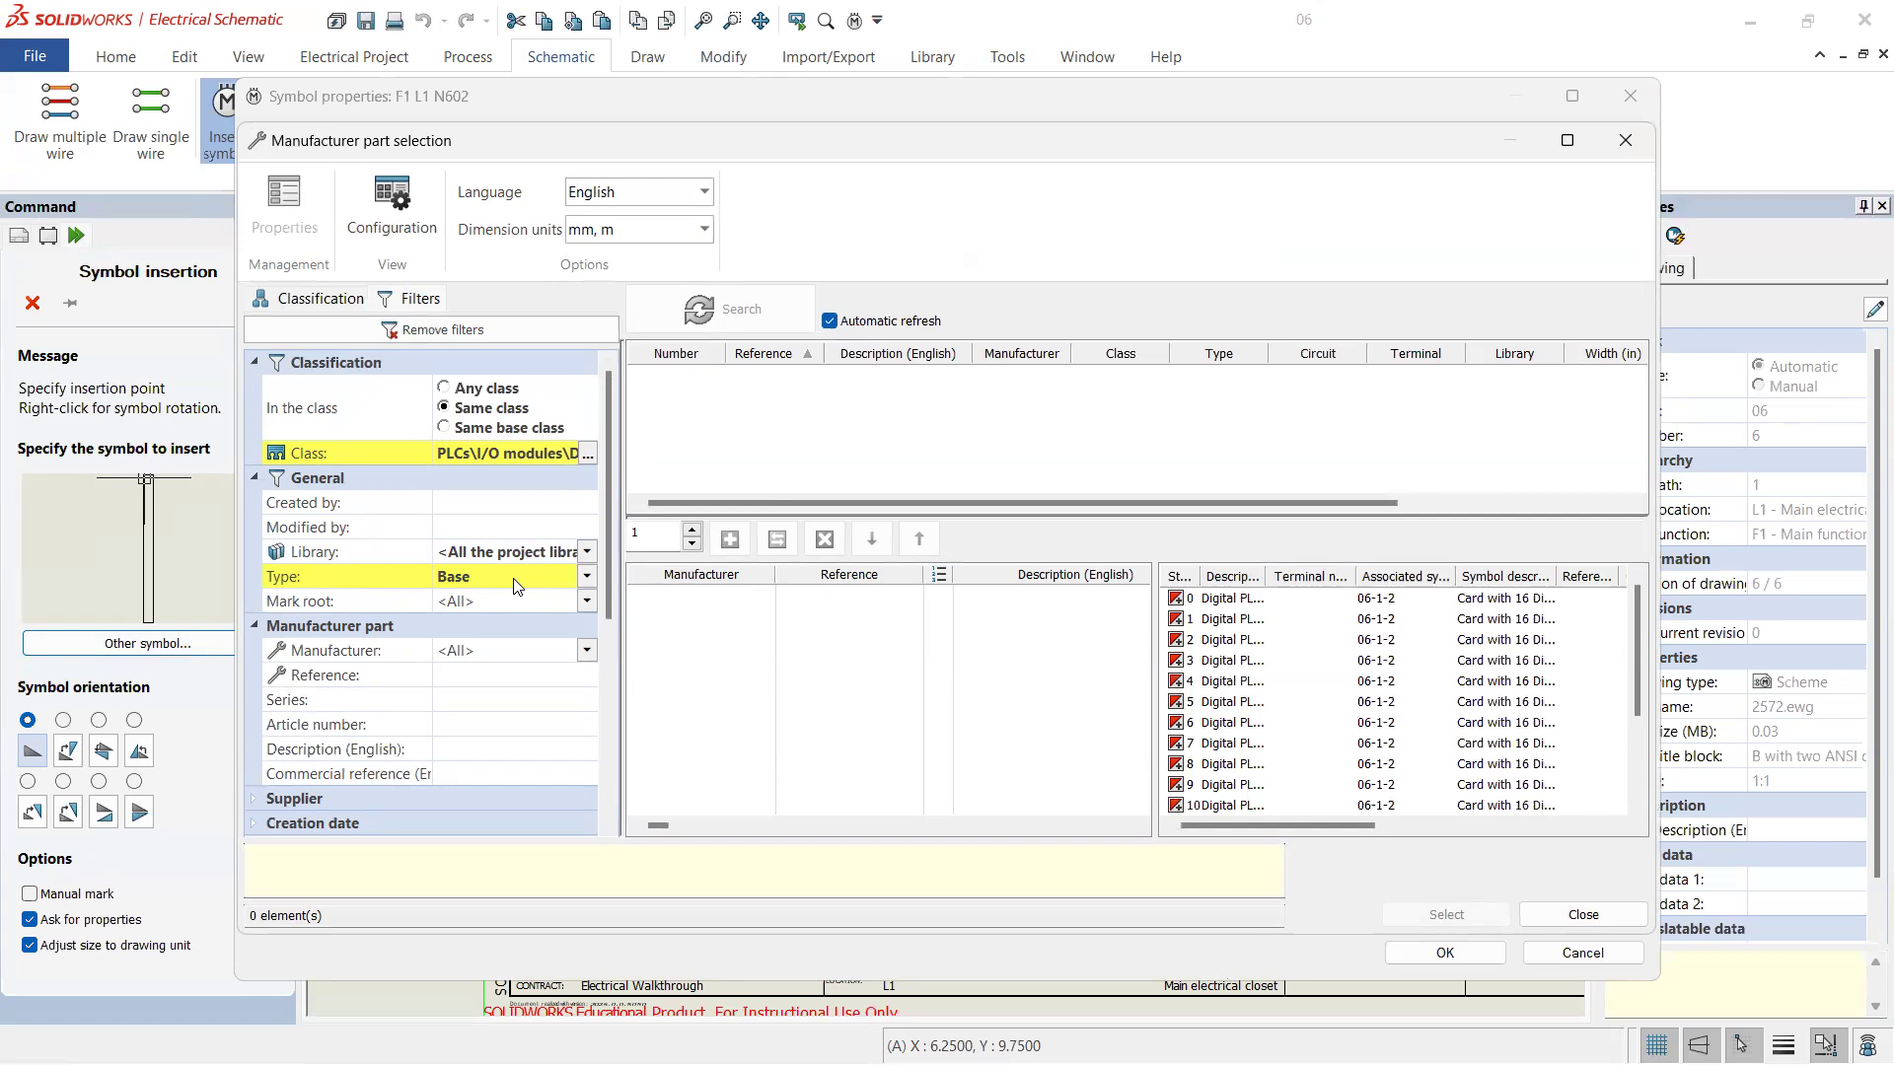
left_click(587, 577)
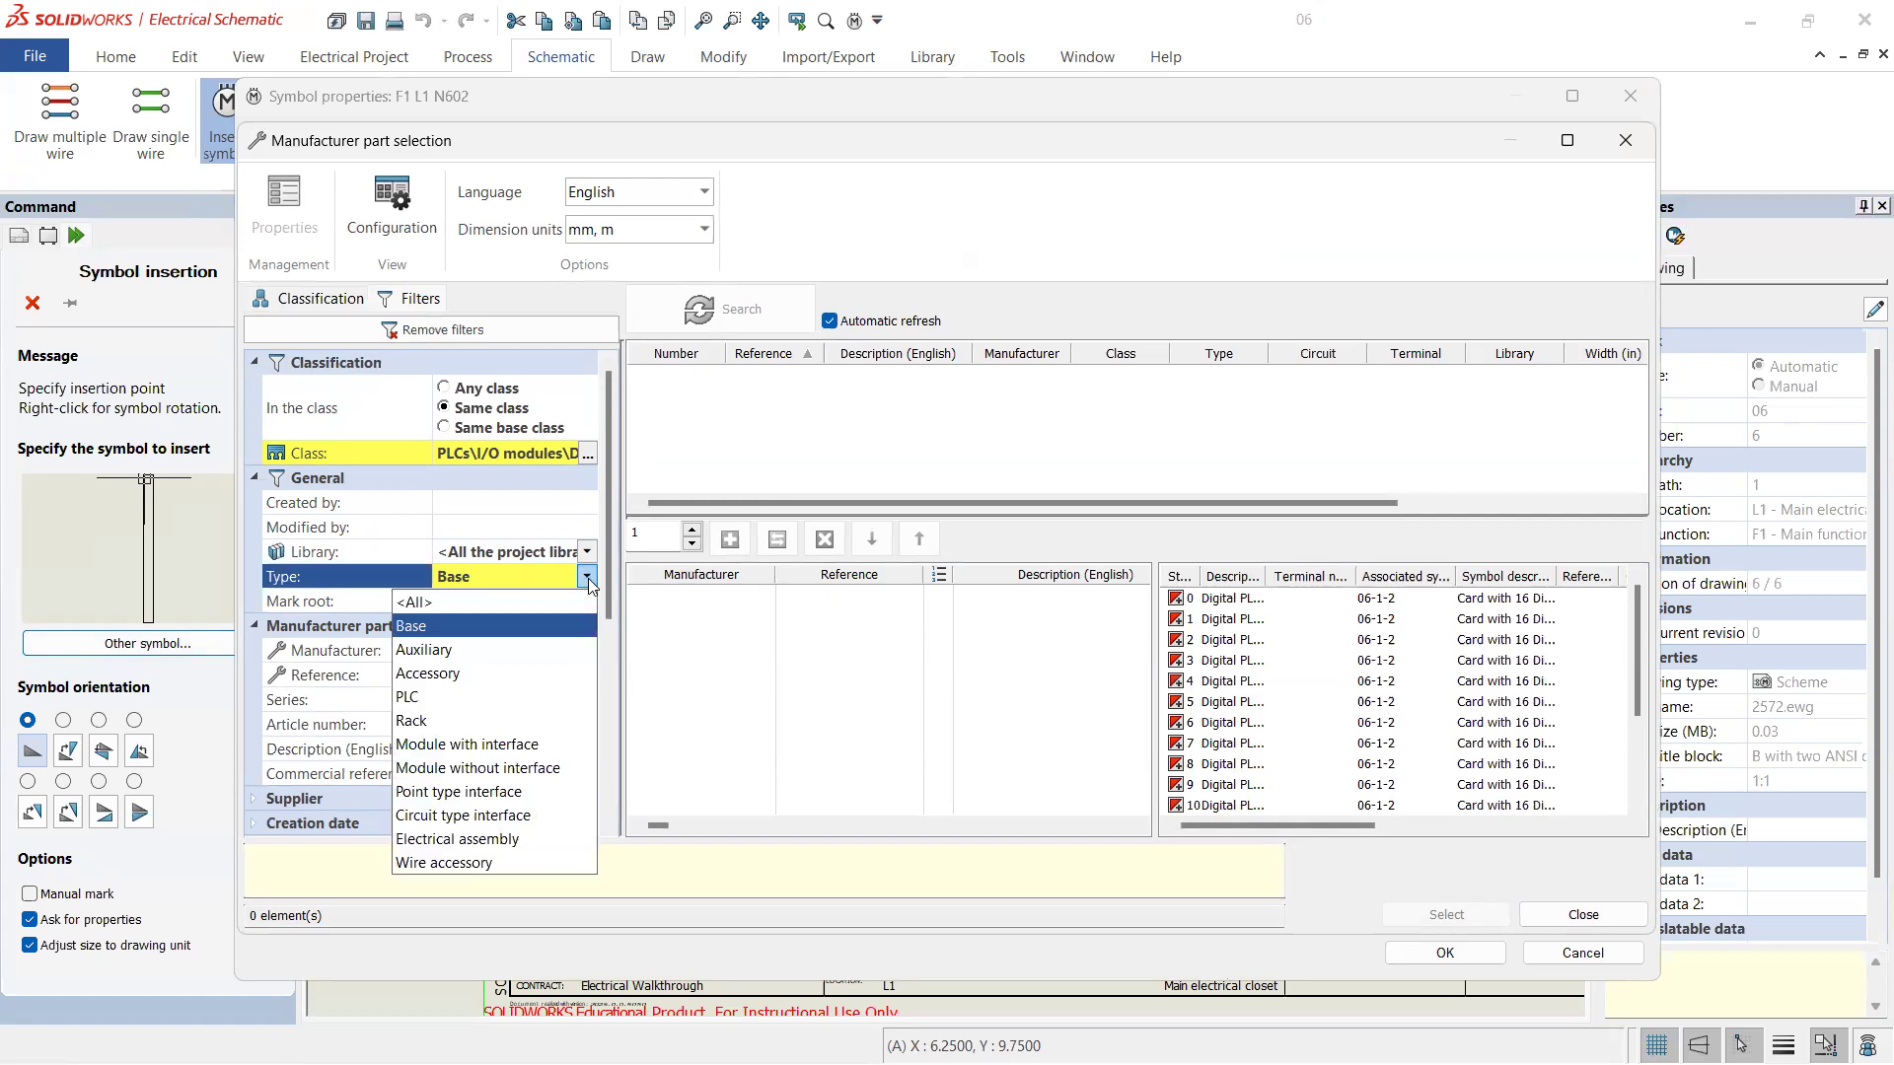
left_click(478, 767)
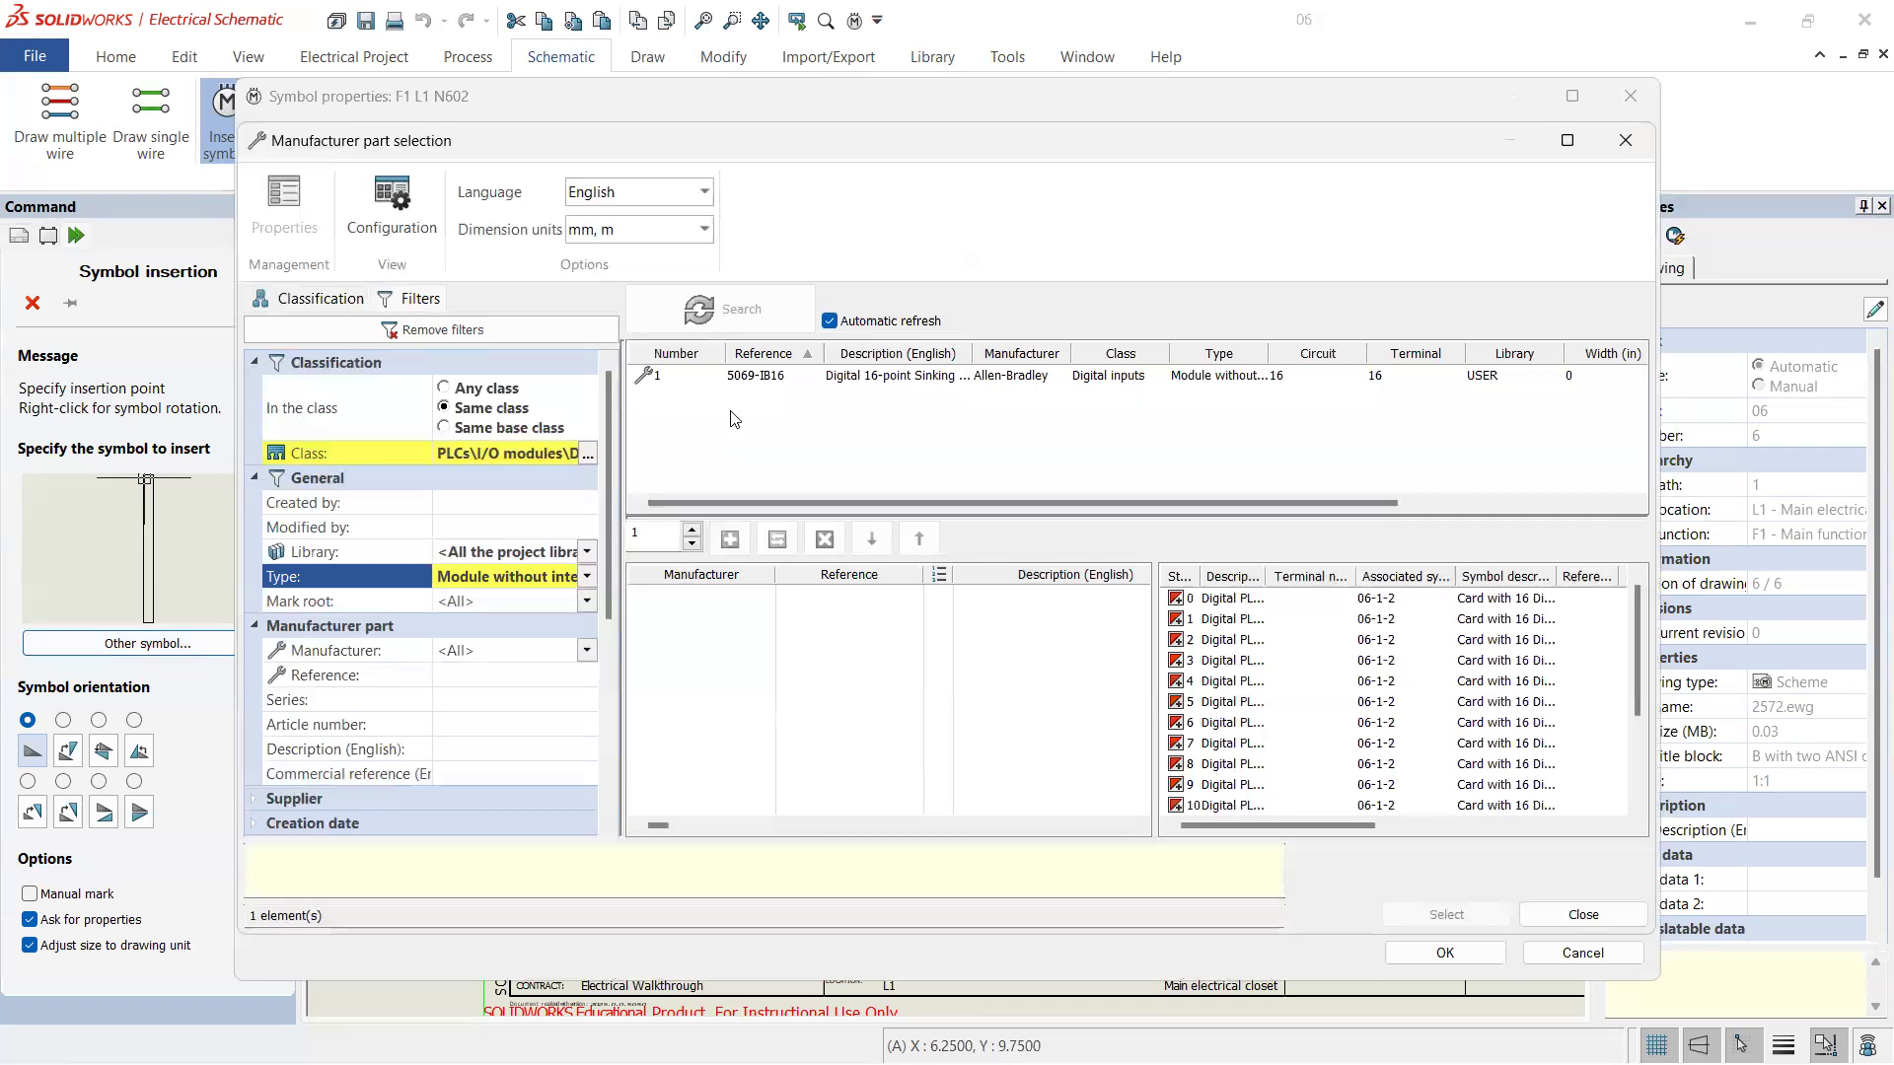
left_click(587, 576)
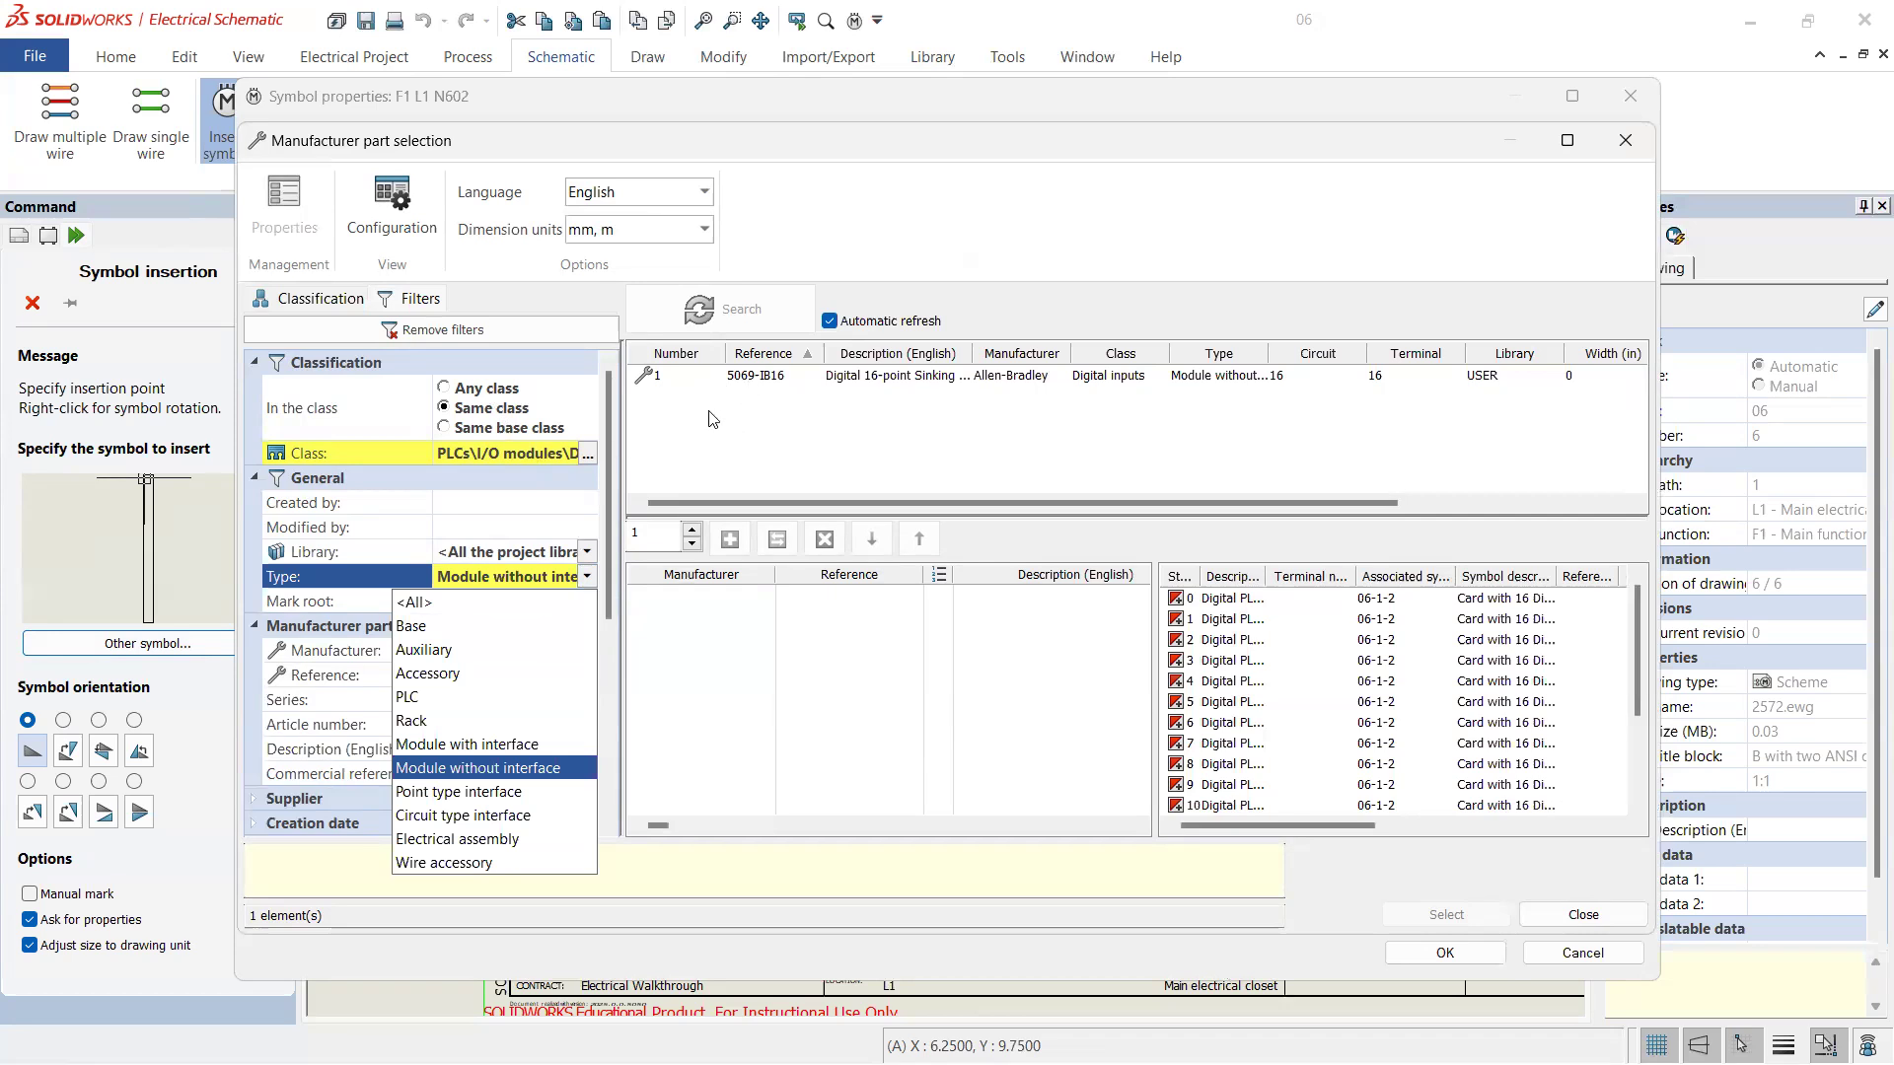
- Assign the Allen-Bradley part 5069-IB16 to the symbol, check its circuits 0 to 15, and confirm the symbol properties
left_click(776, 383)
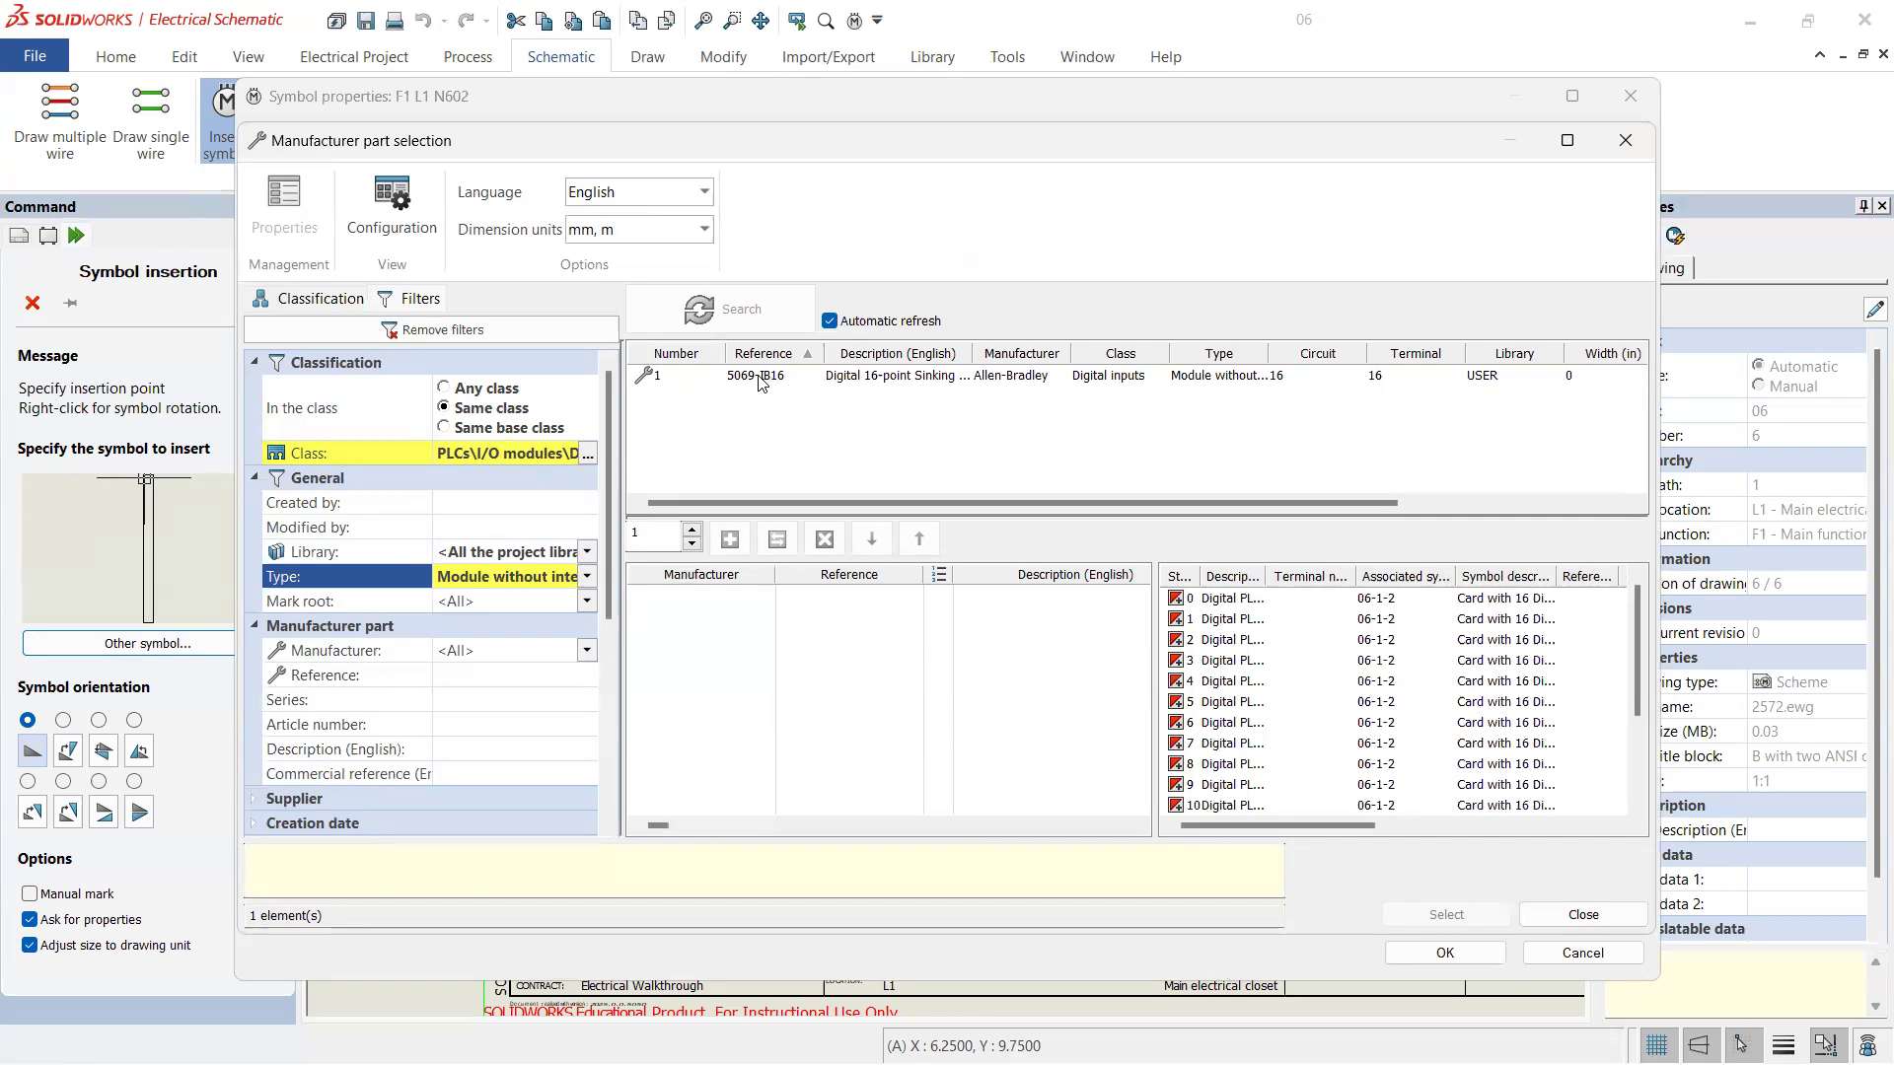
left_click(761, 383)
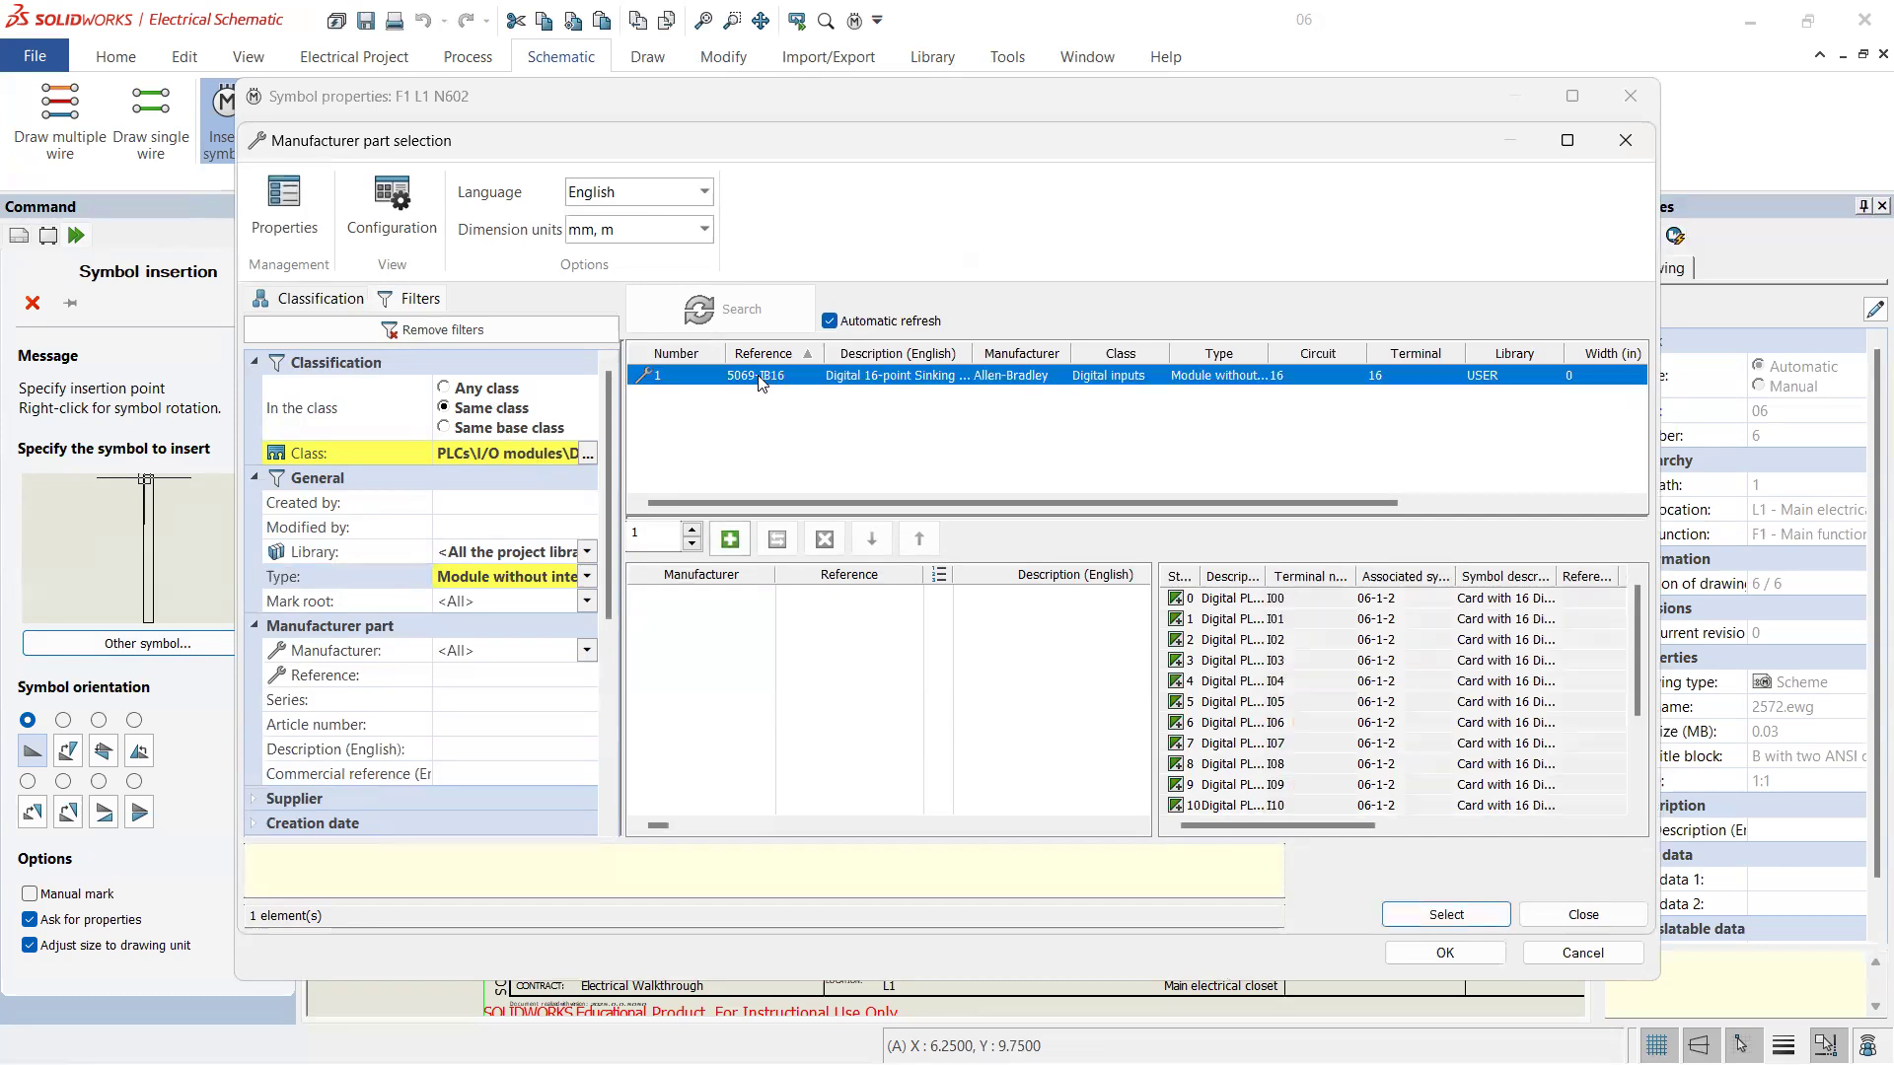
left_click(1446, 916)
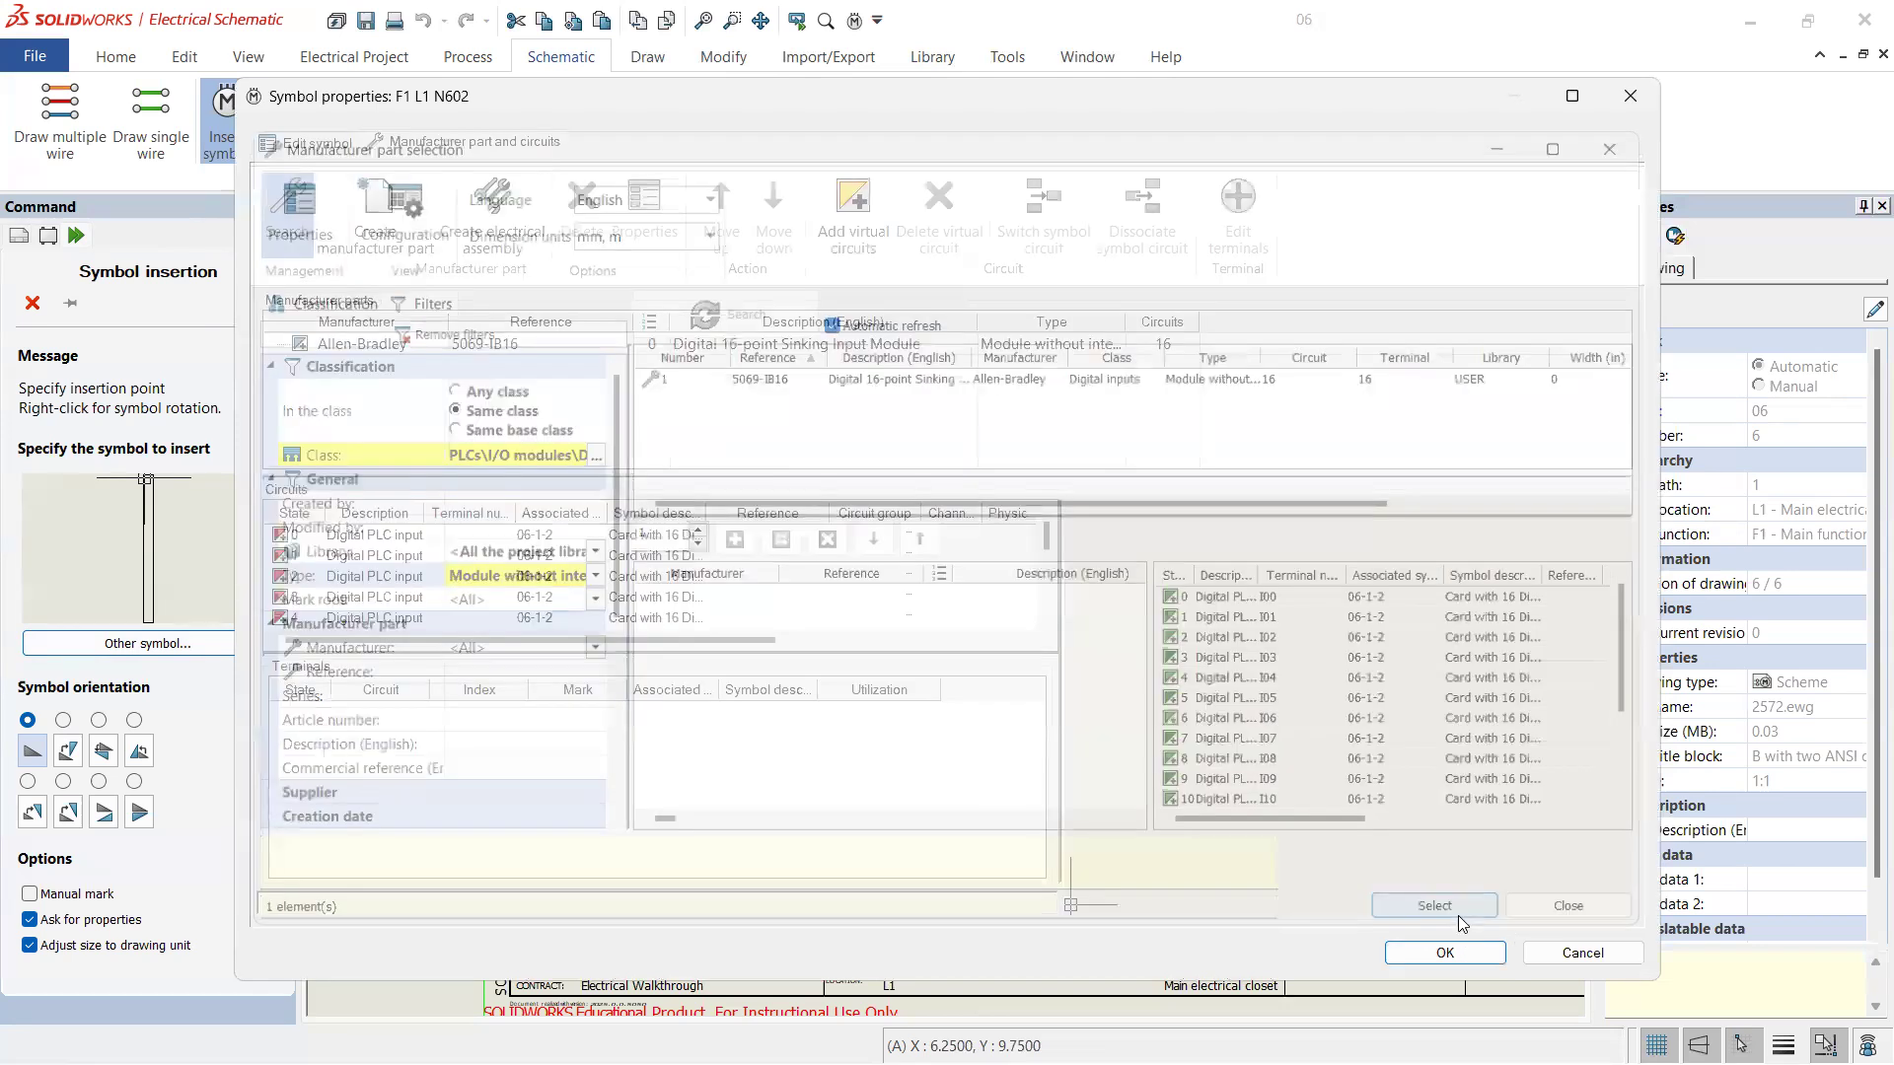
scroll(301, 553, "down", 4)
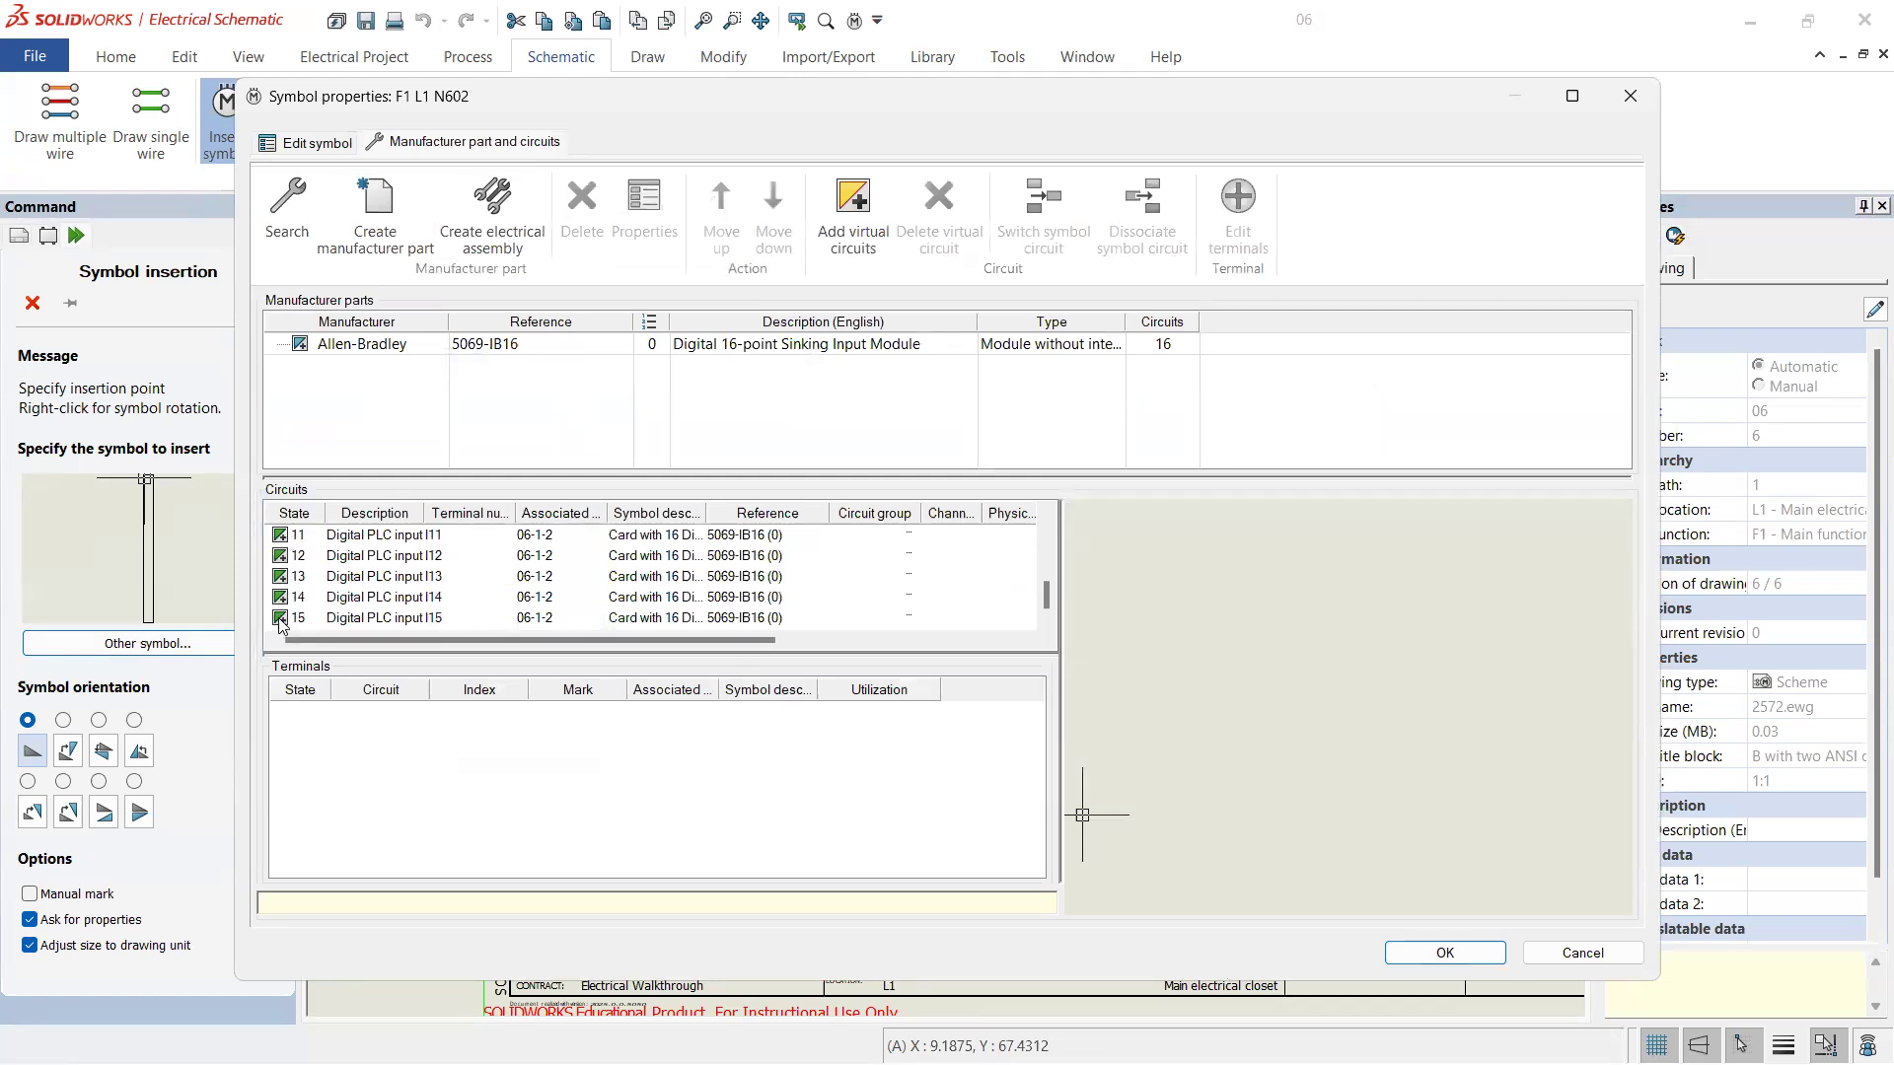
scroll(401, 623, "up", 4)
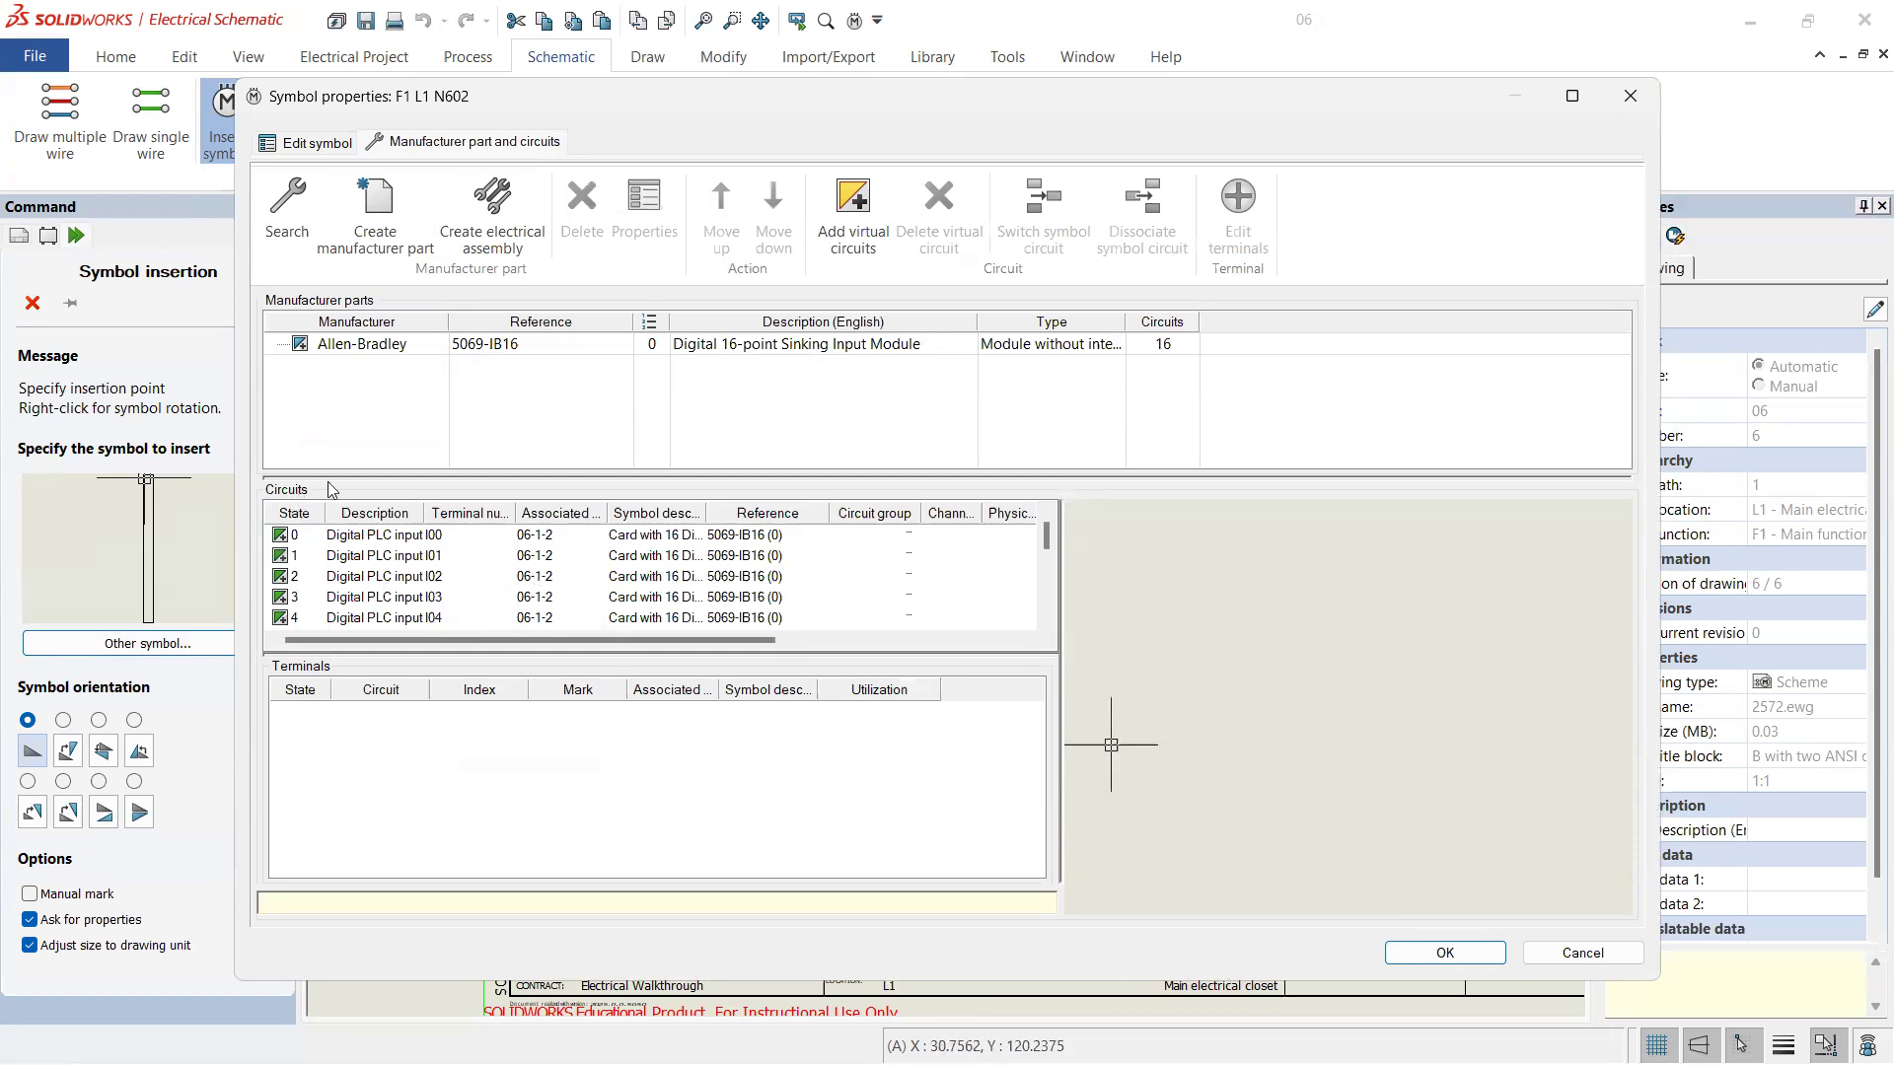
left_click(1440, 954)
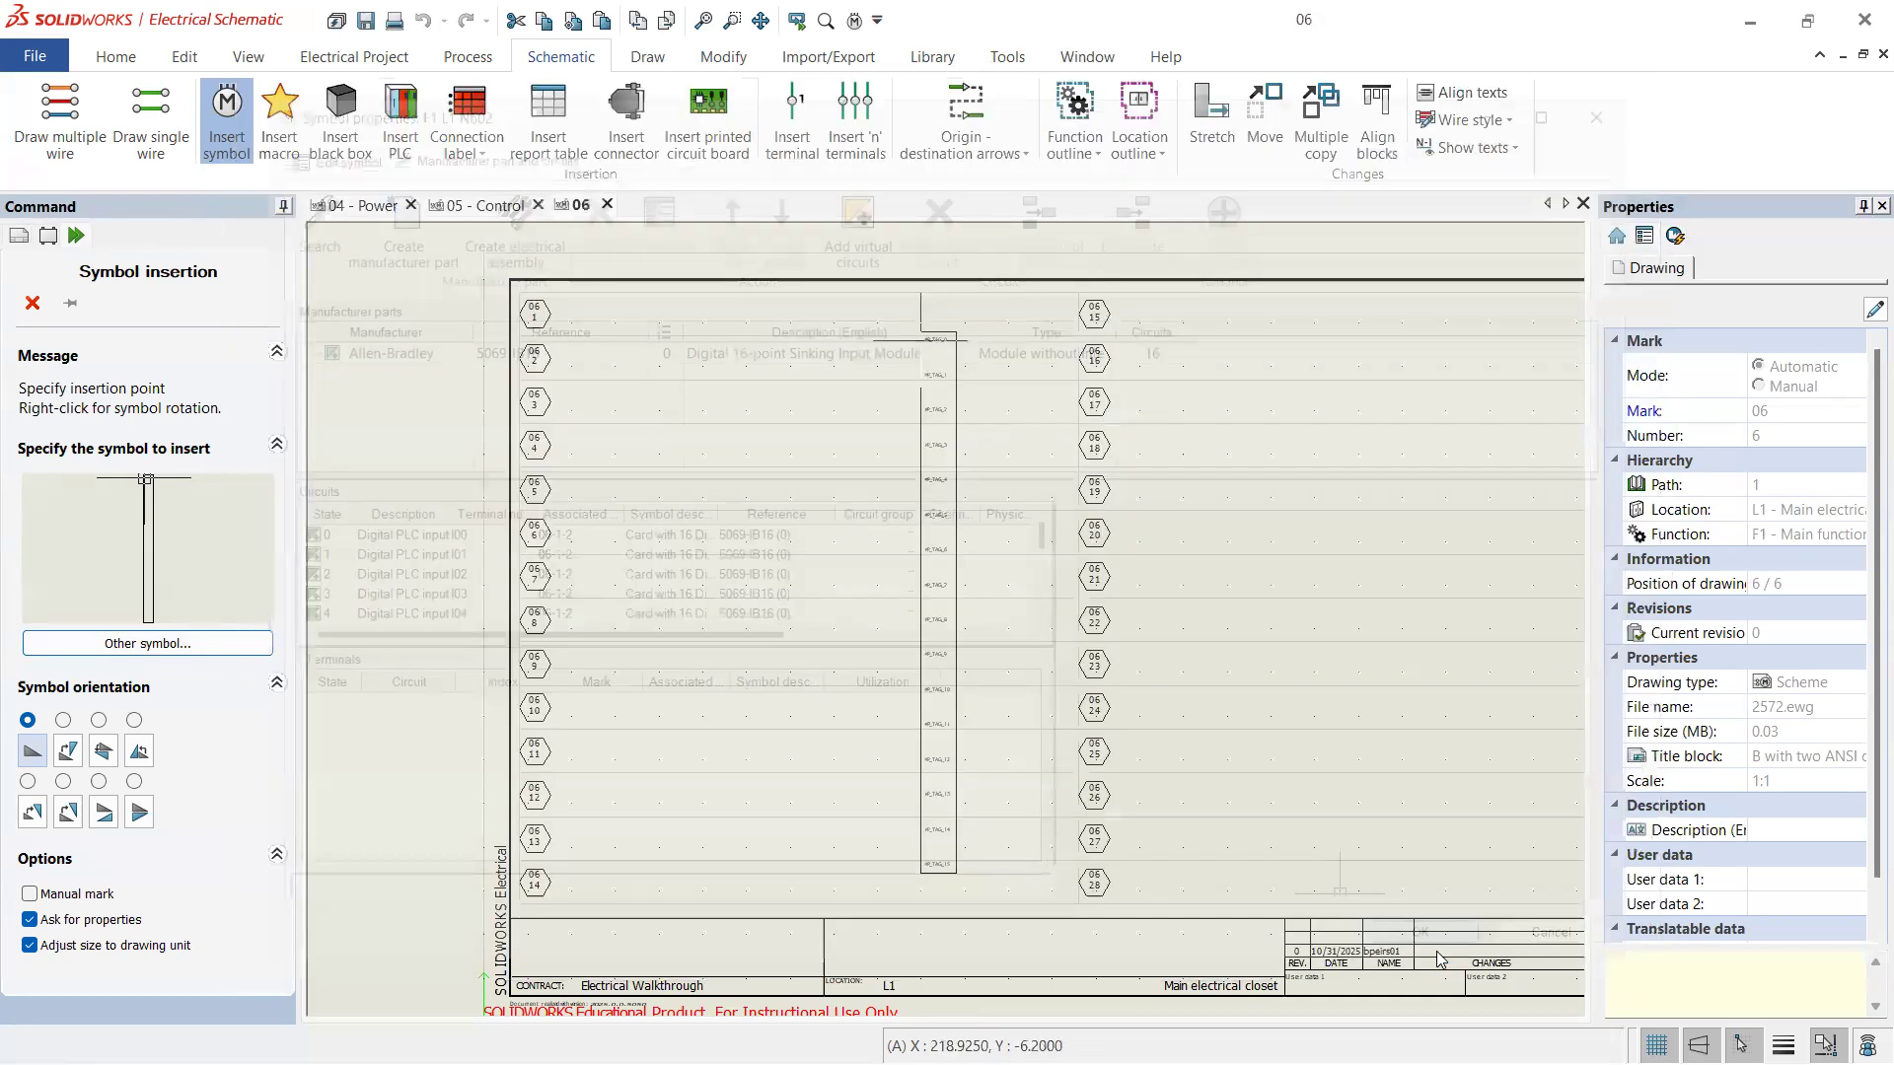
- Examine the placed PLC symbol's mark, manufacturer texts and input points from I00 down to I15
scroll(971, 310, "up", 6)
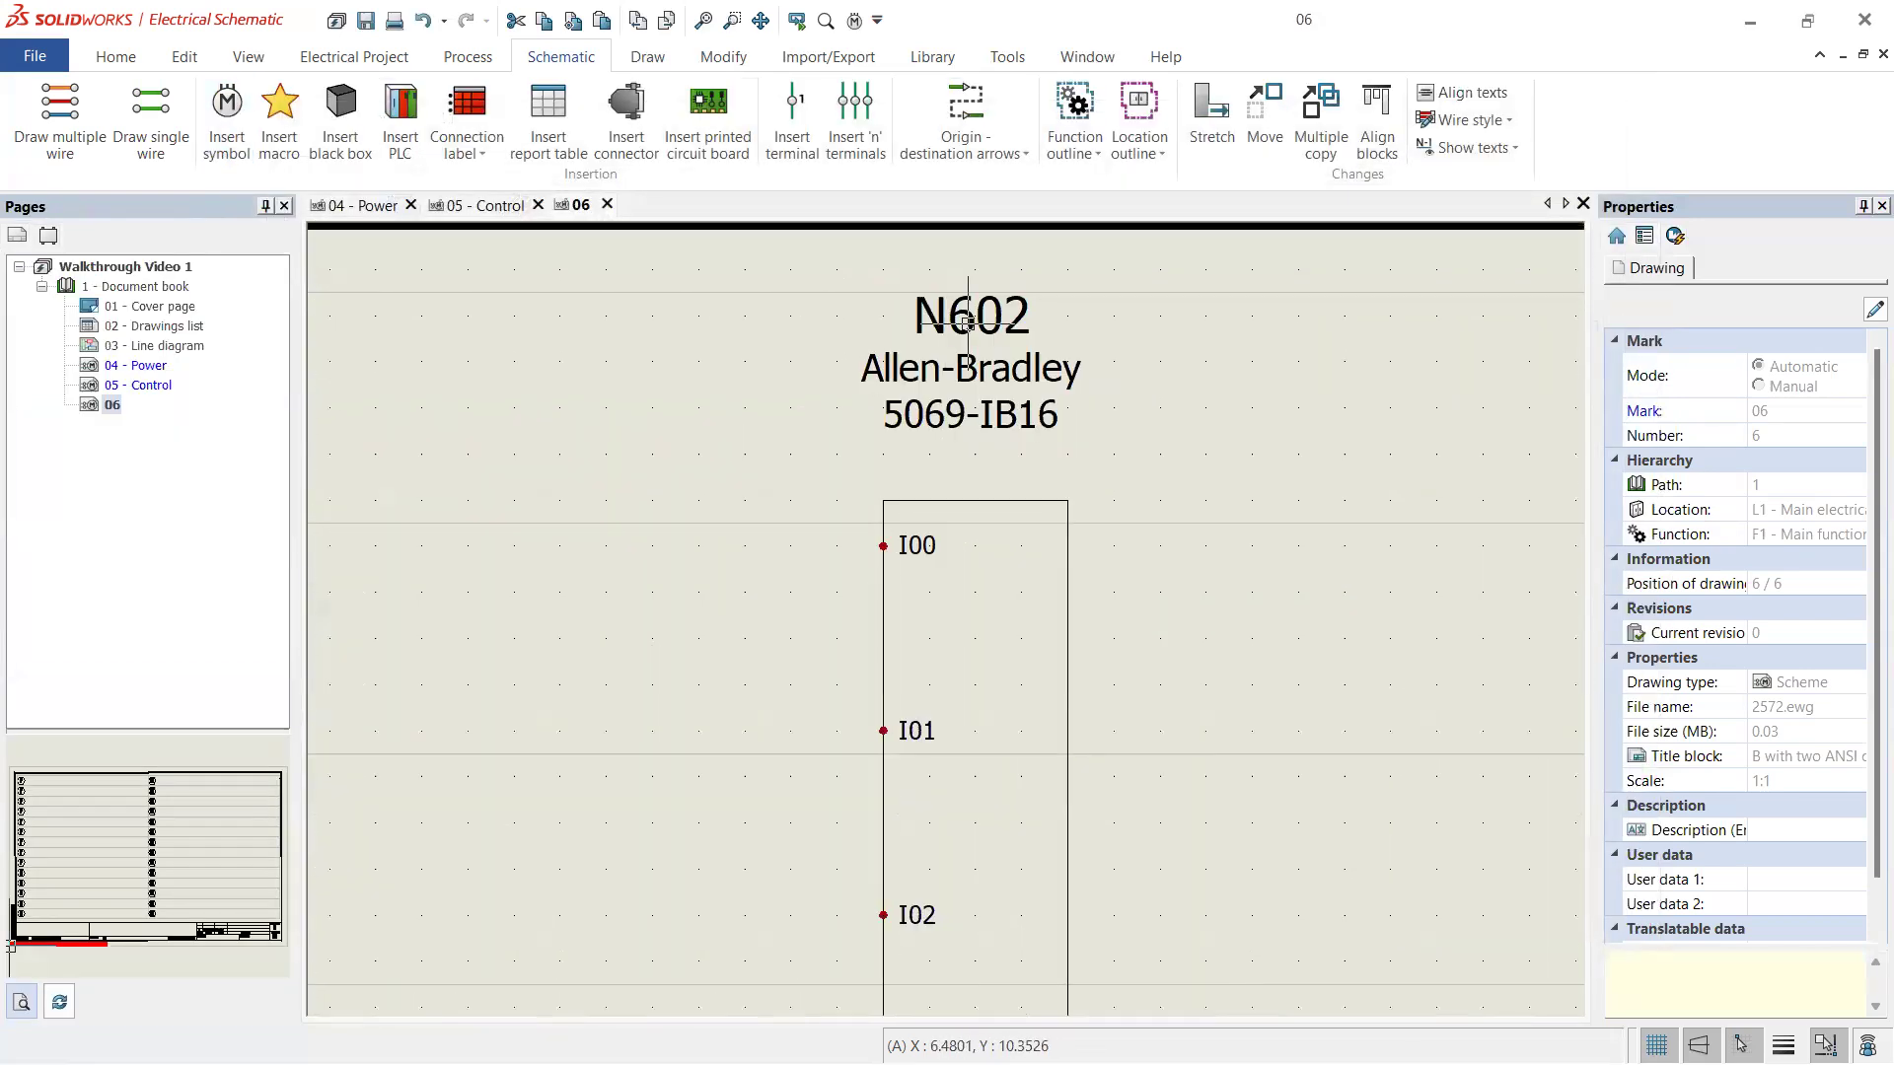
scroll(895, 542, "down", 3)
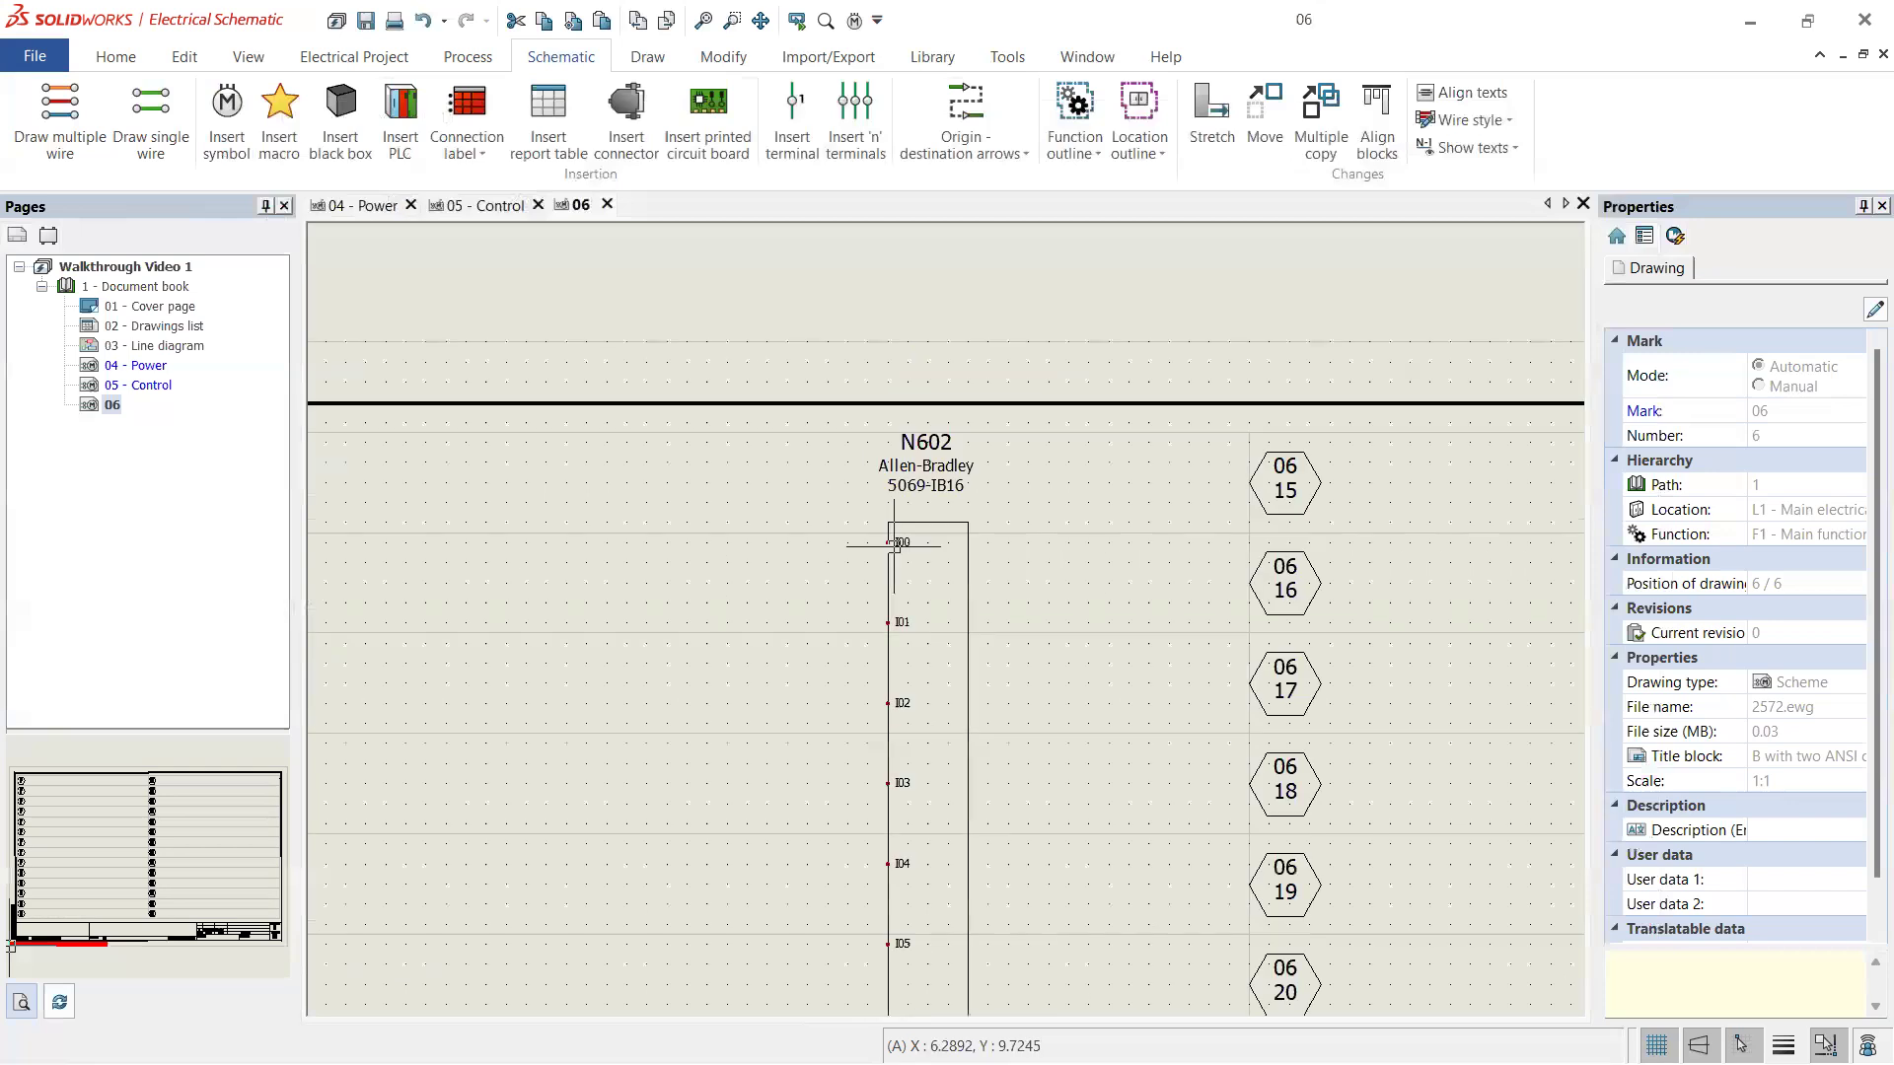
scroll(895, 542, "up", 5)
scroll(960, 659, "down", 6)
scroll(835, 952, "up", 4)
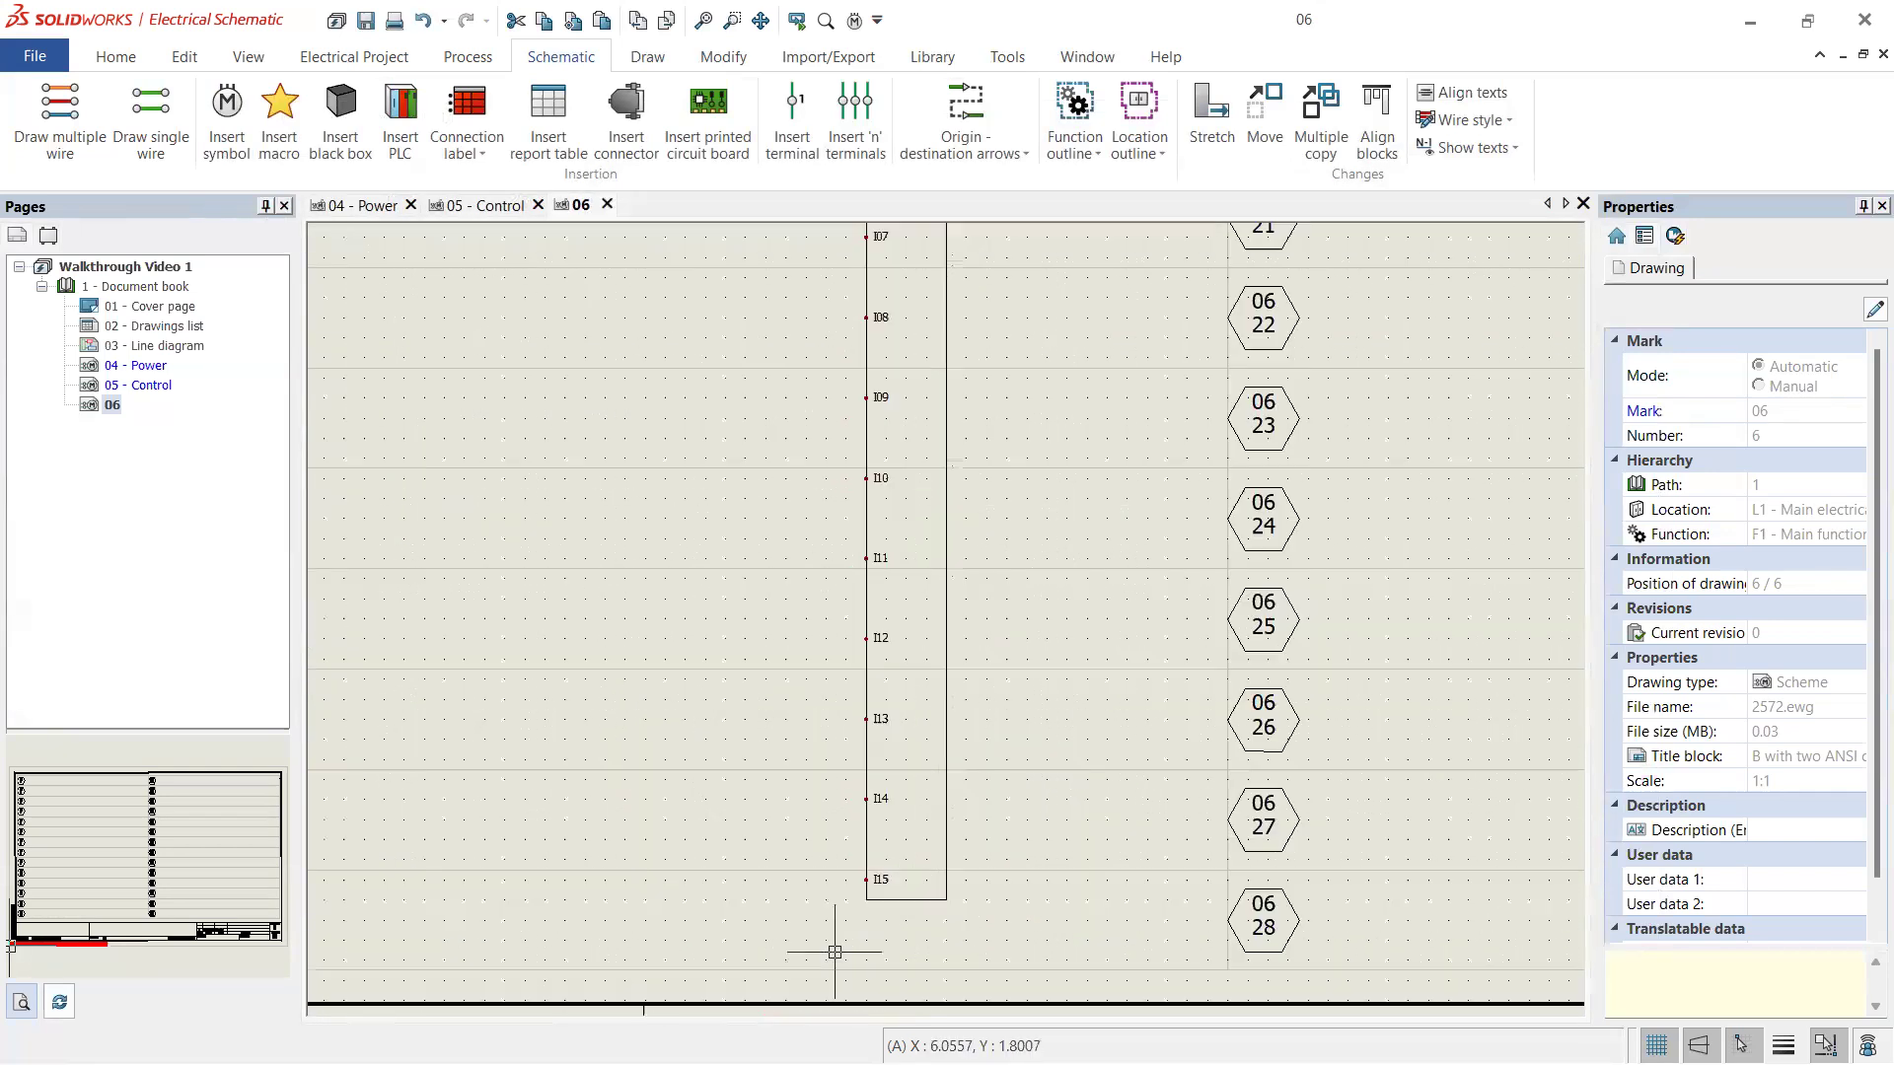
scroll(835, 952, "up", 2)
scroll(935, 706, "down", 3)
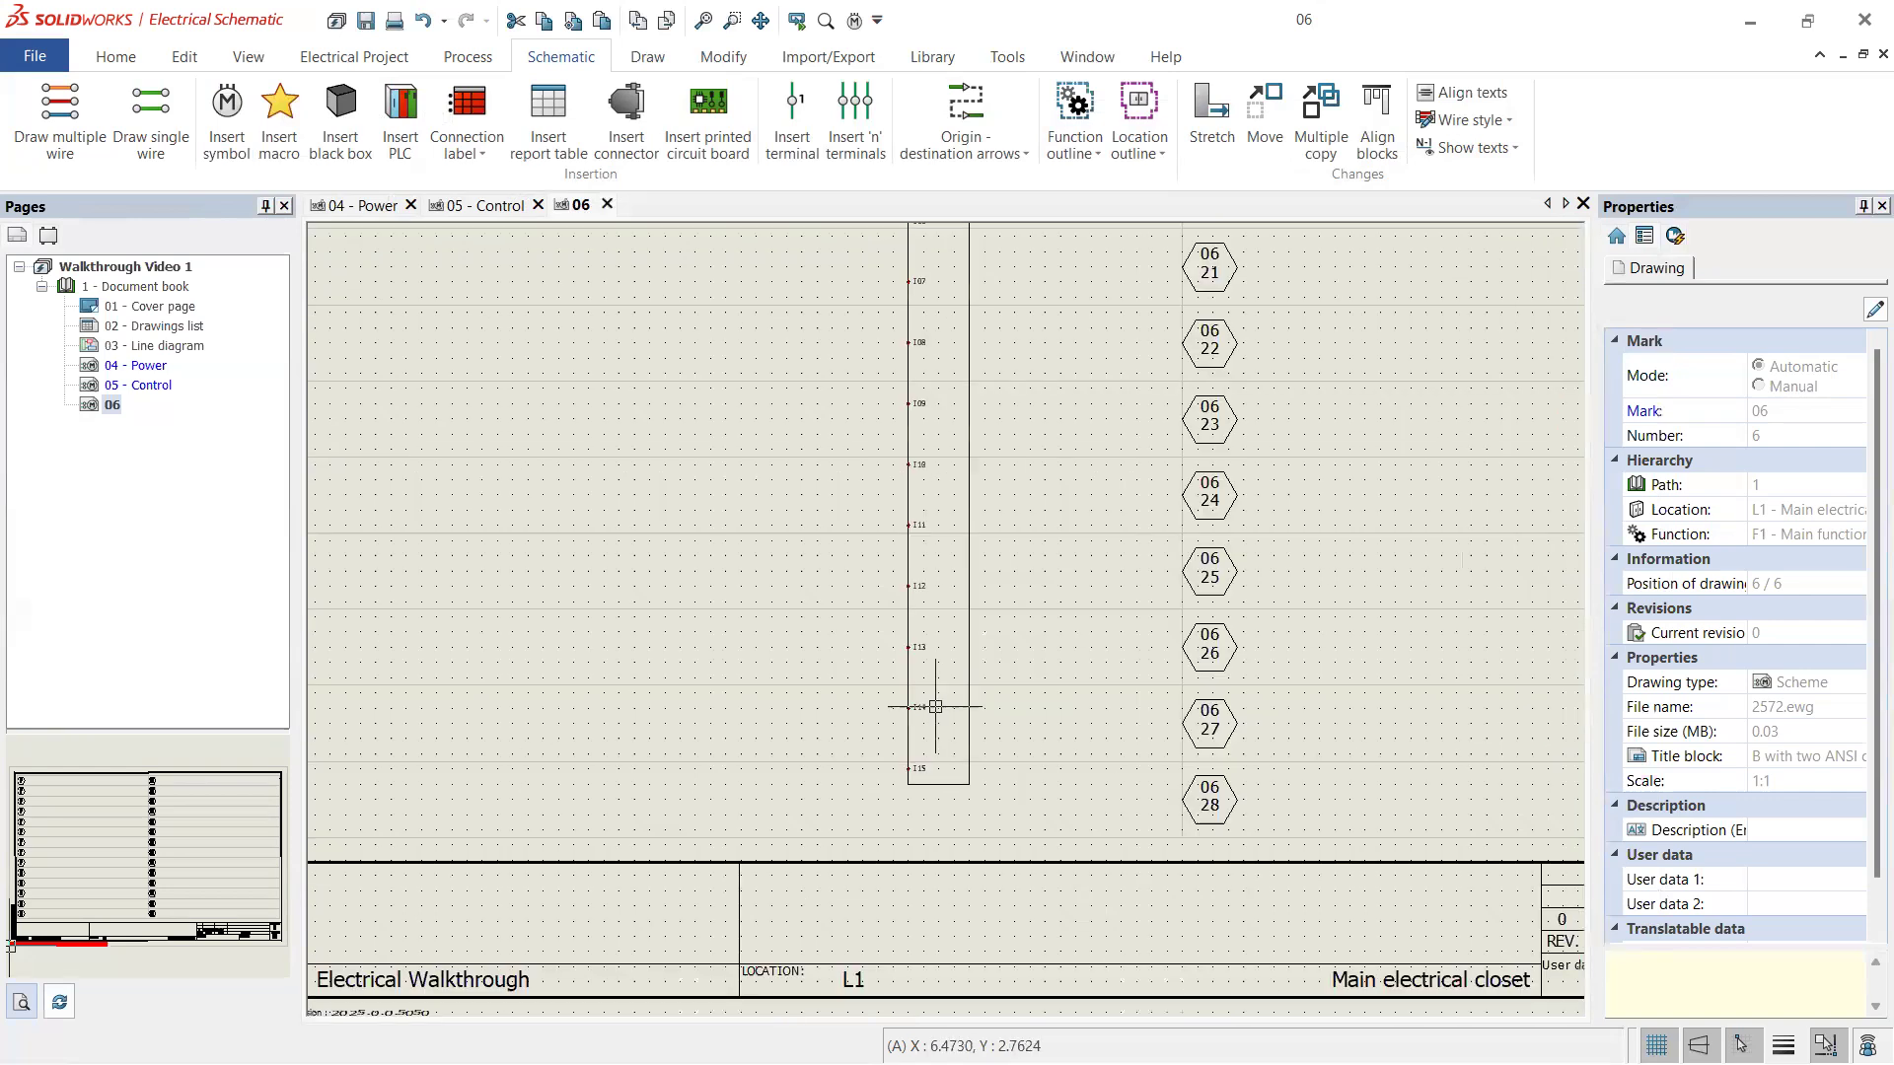
scroll(896, 642, "down", 4)
scroll(909, 382, "up", 2)
- Set the PLC symbol's English description to "Main PLC Input Slot 1" in its symbol properties and deselect the symbol
scroll(908, 382, "up", 3)
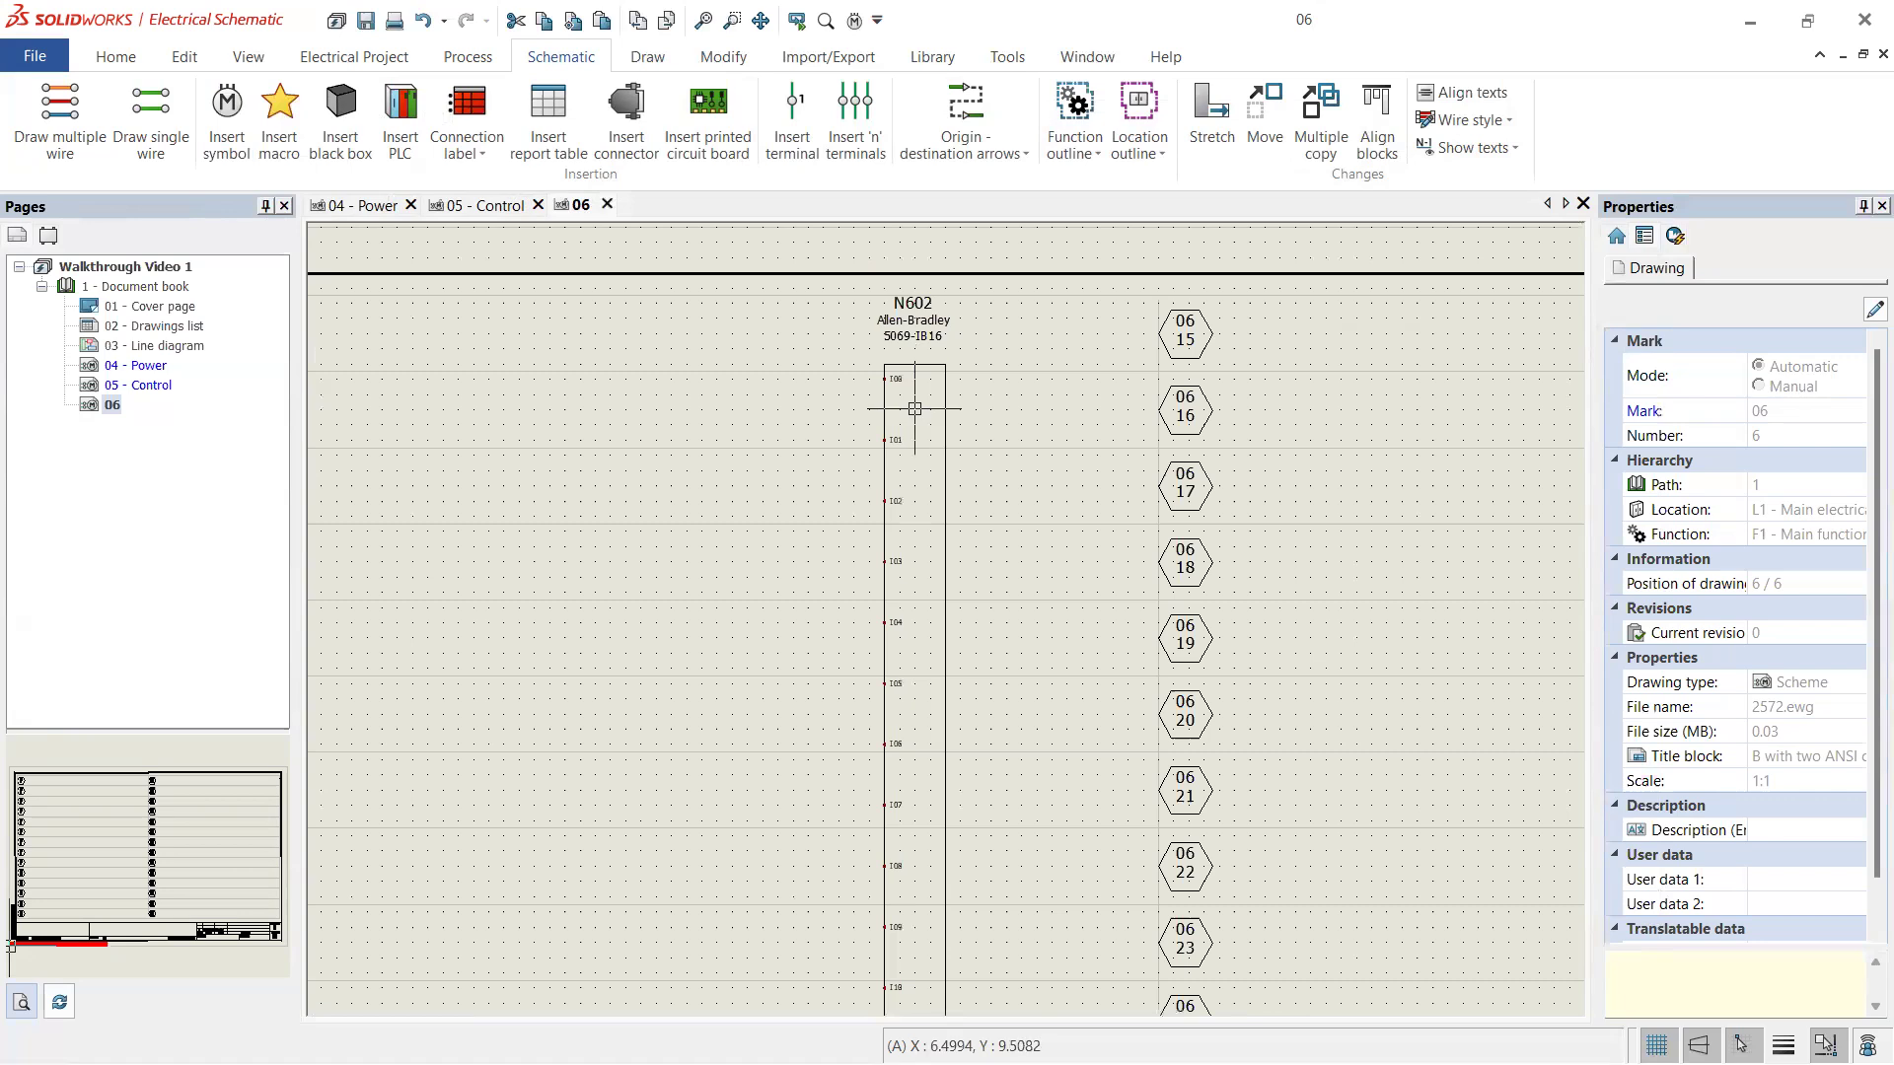
scroll(927, 328, "up", 2)
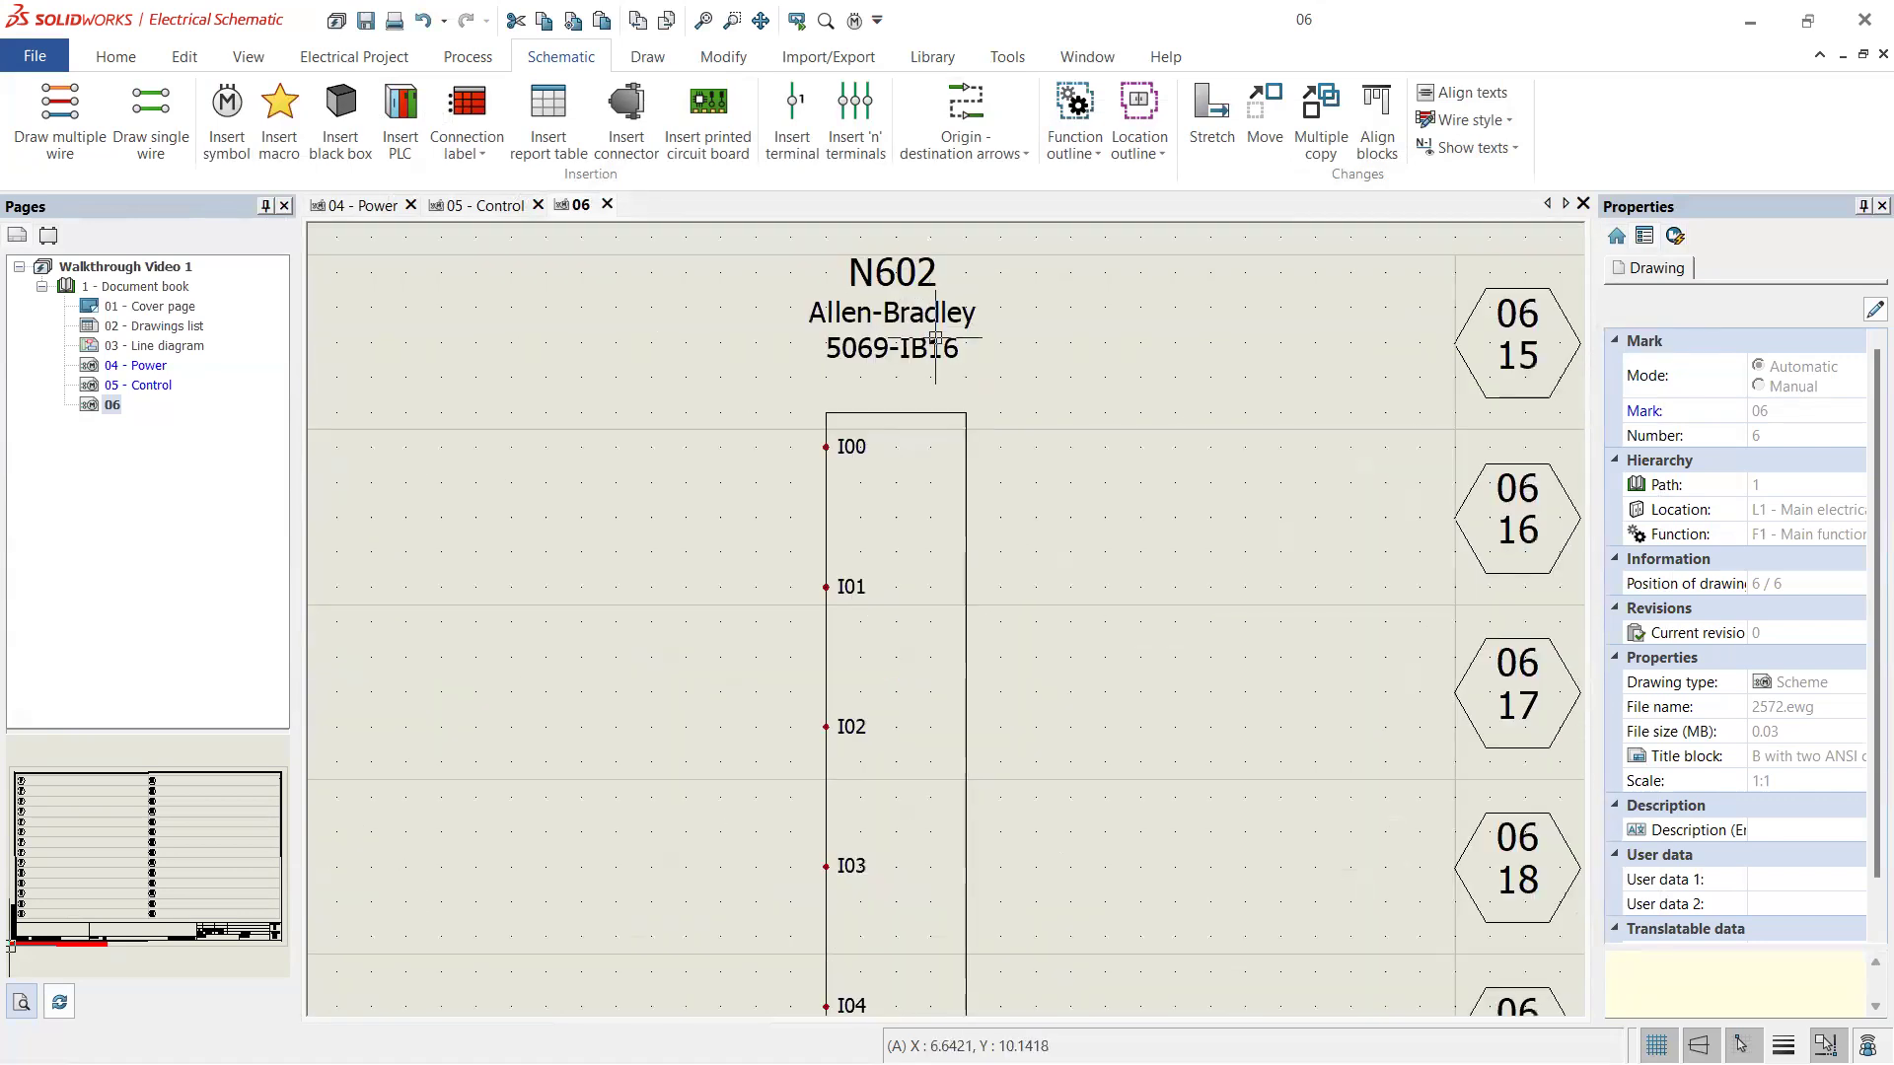
left_click(967, 440)
right_click(966, 453)
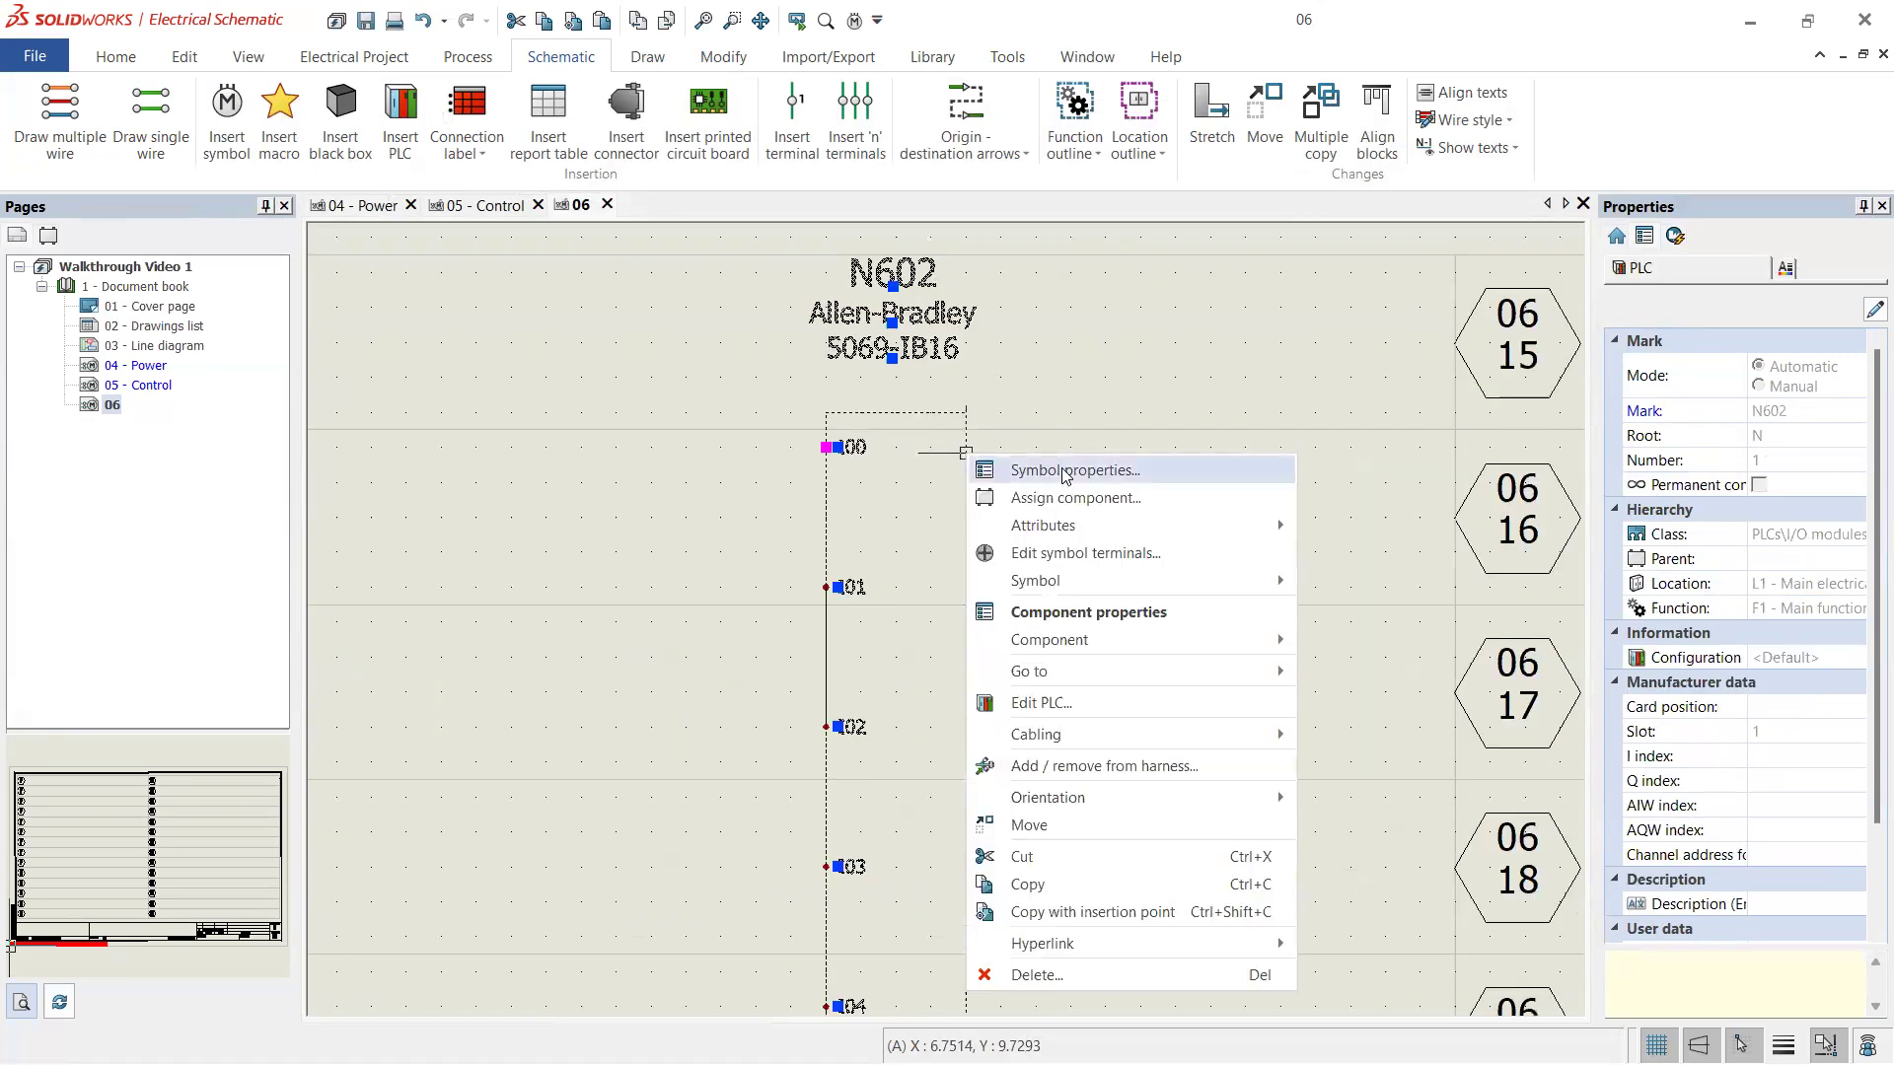
left_click(1065, 474)
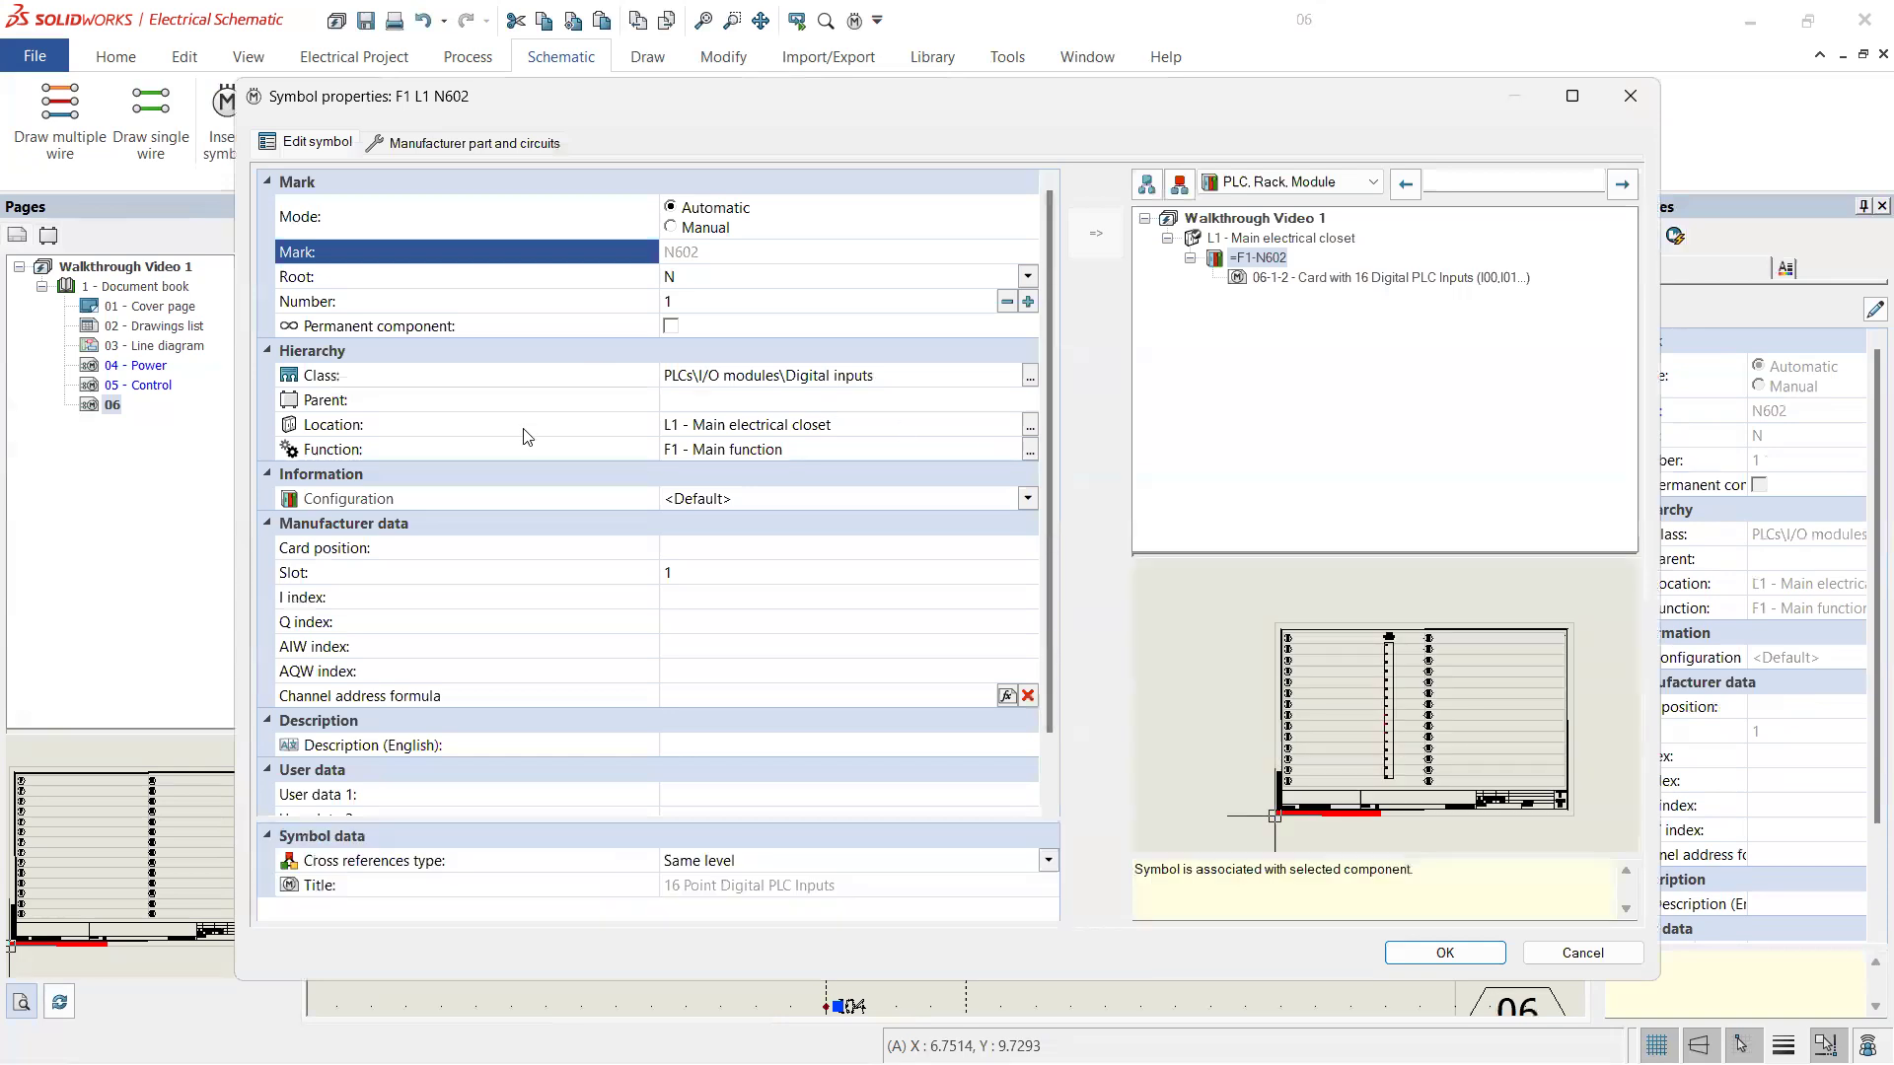
left_click(759, 743)
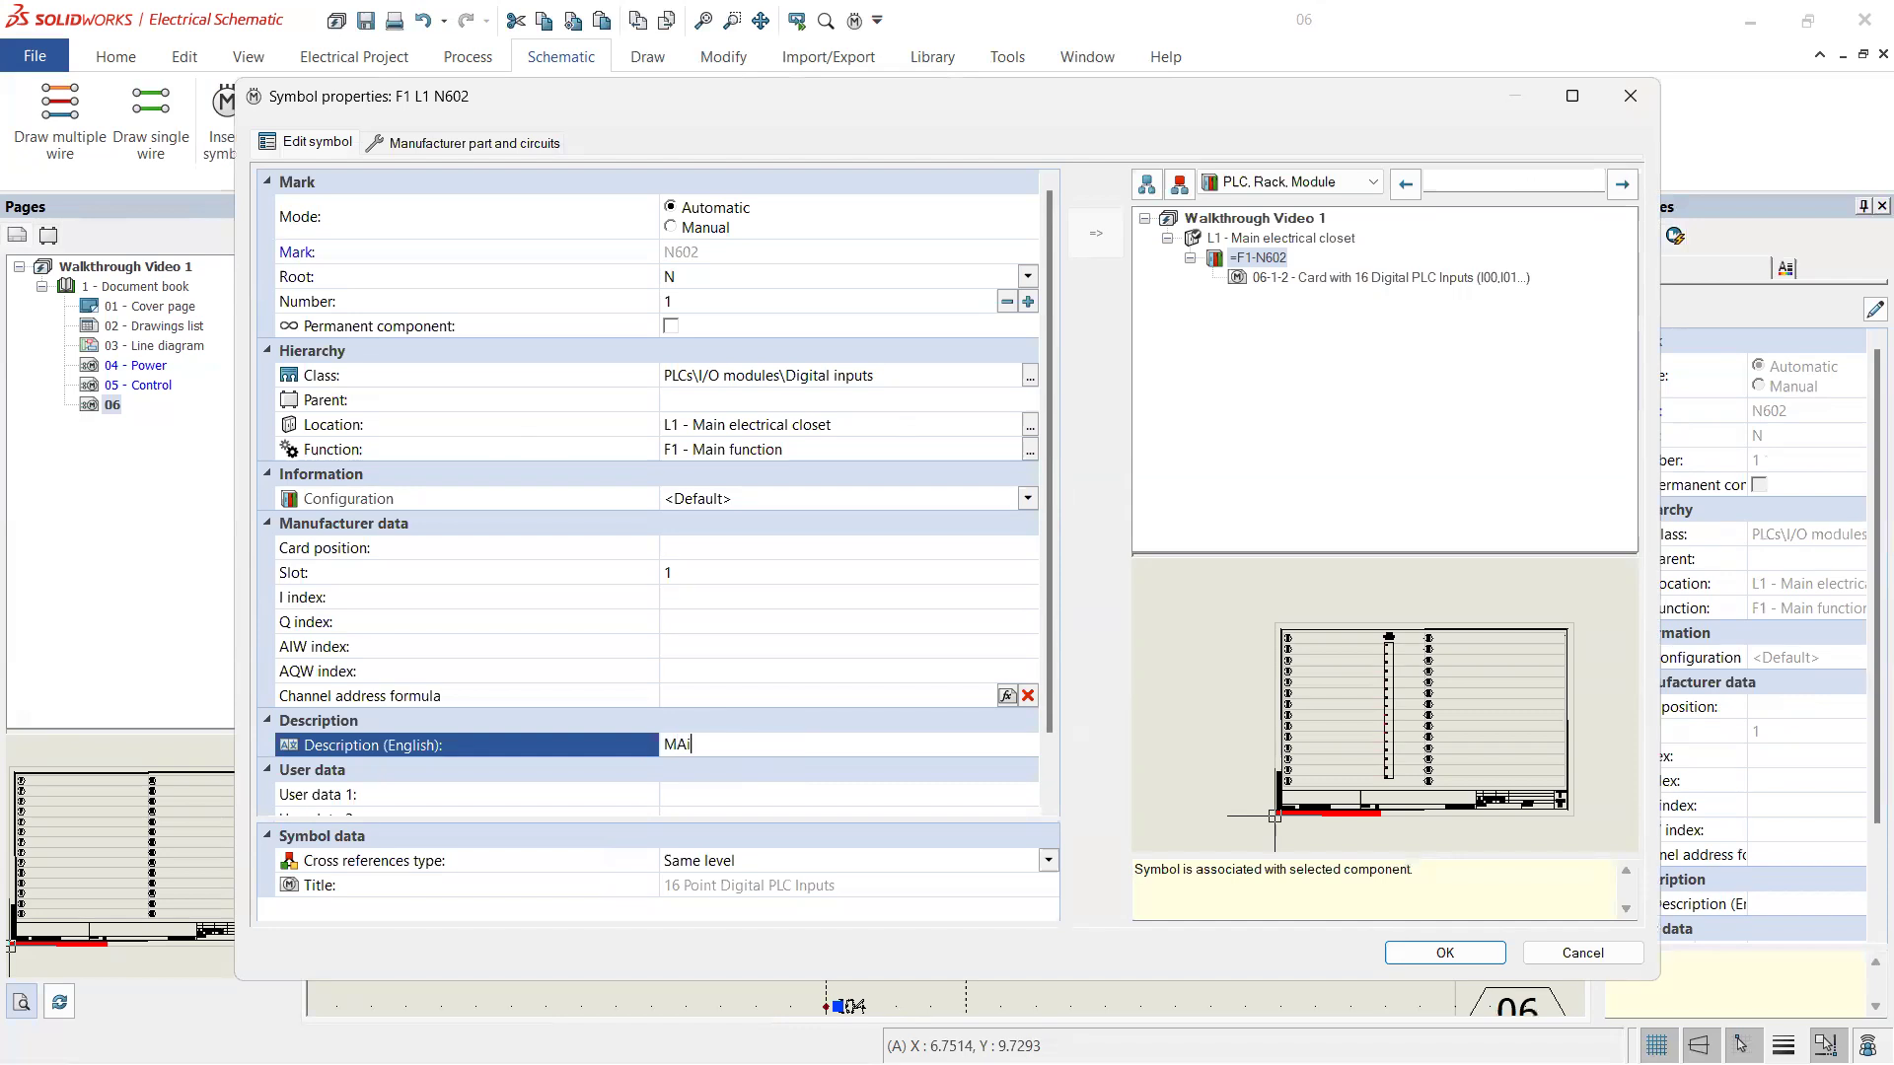
type("MAin PLC Input Slot 1")
left_click(1443, 953)
key("Escape")
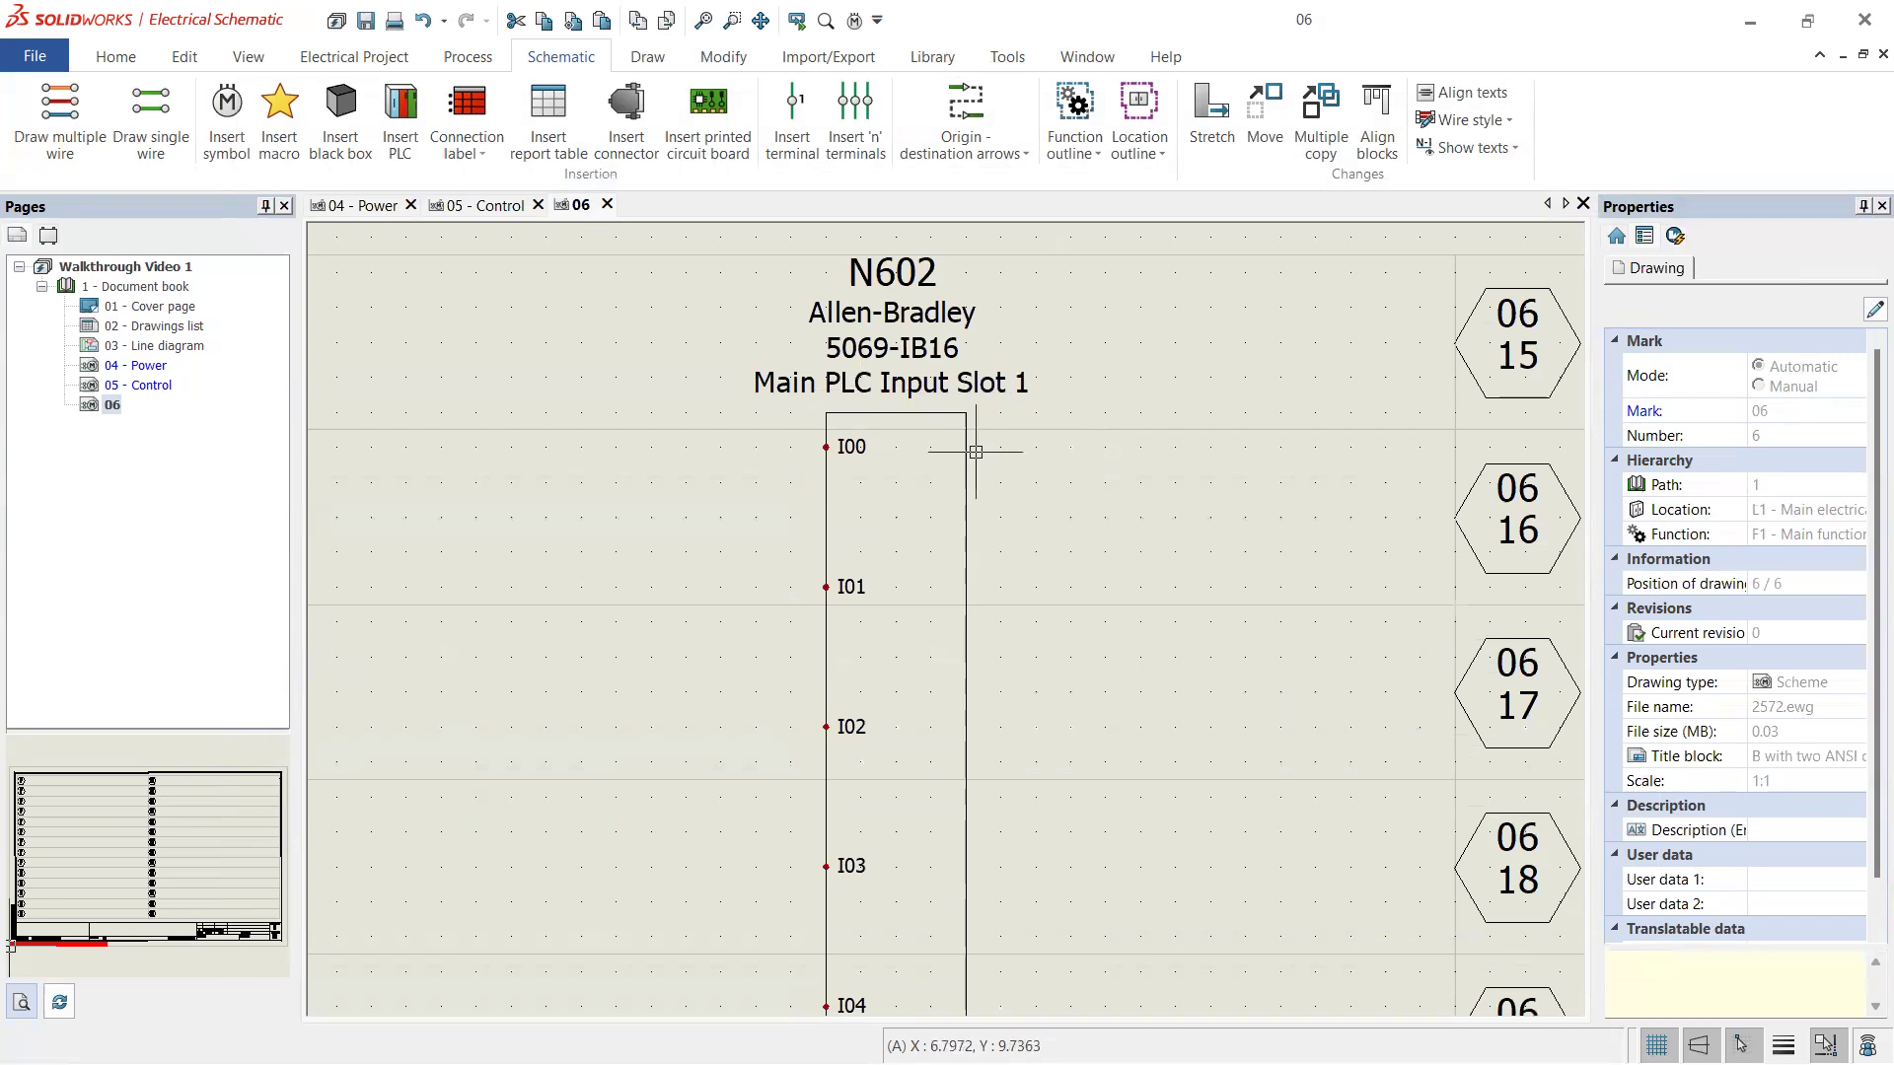
- Review the finished PLC card on drawing 06, checking the description above it and its connection points at both ends
scroll(974, 417, "down", 2)
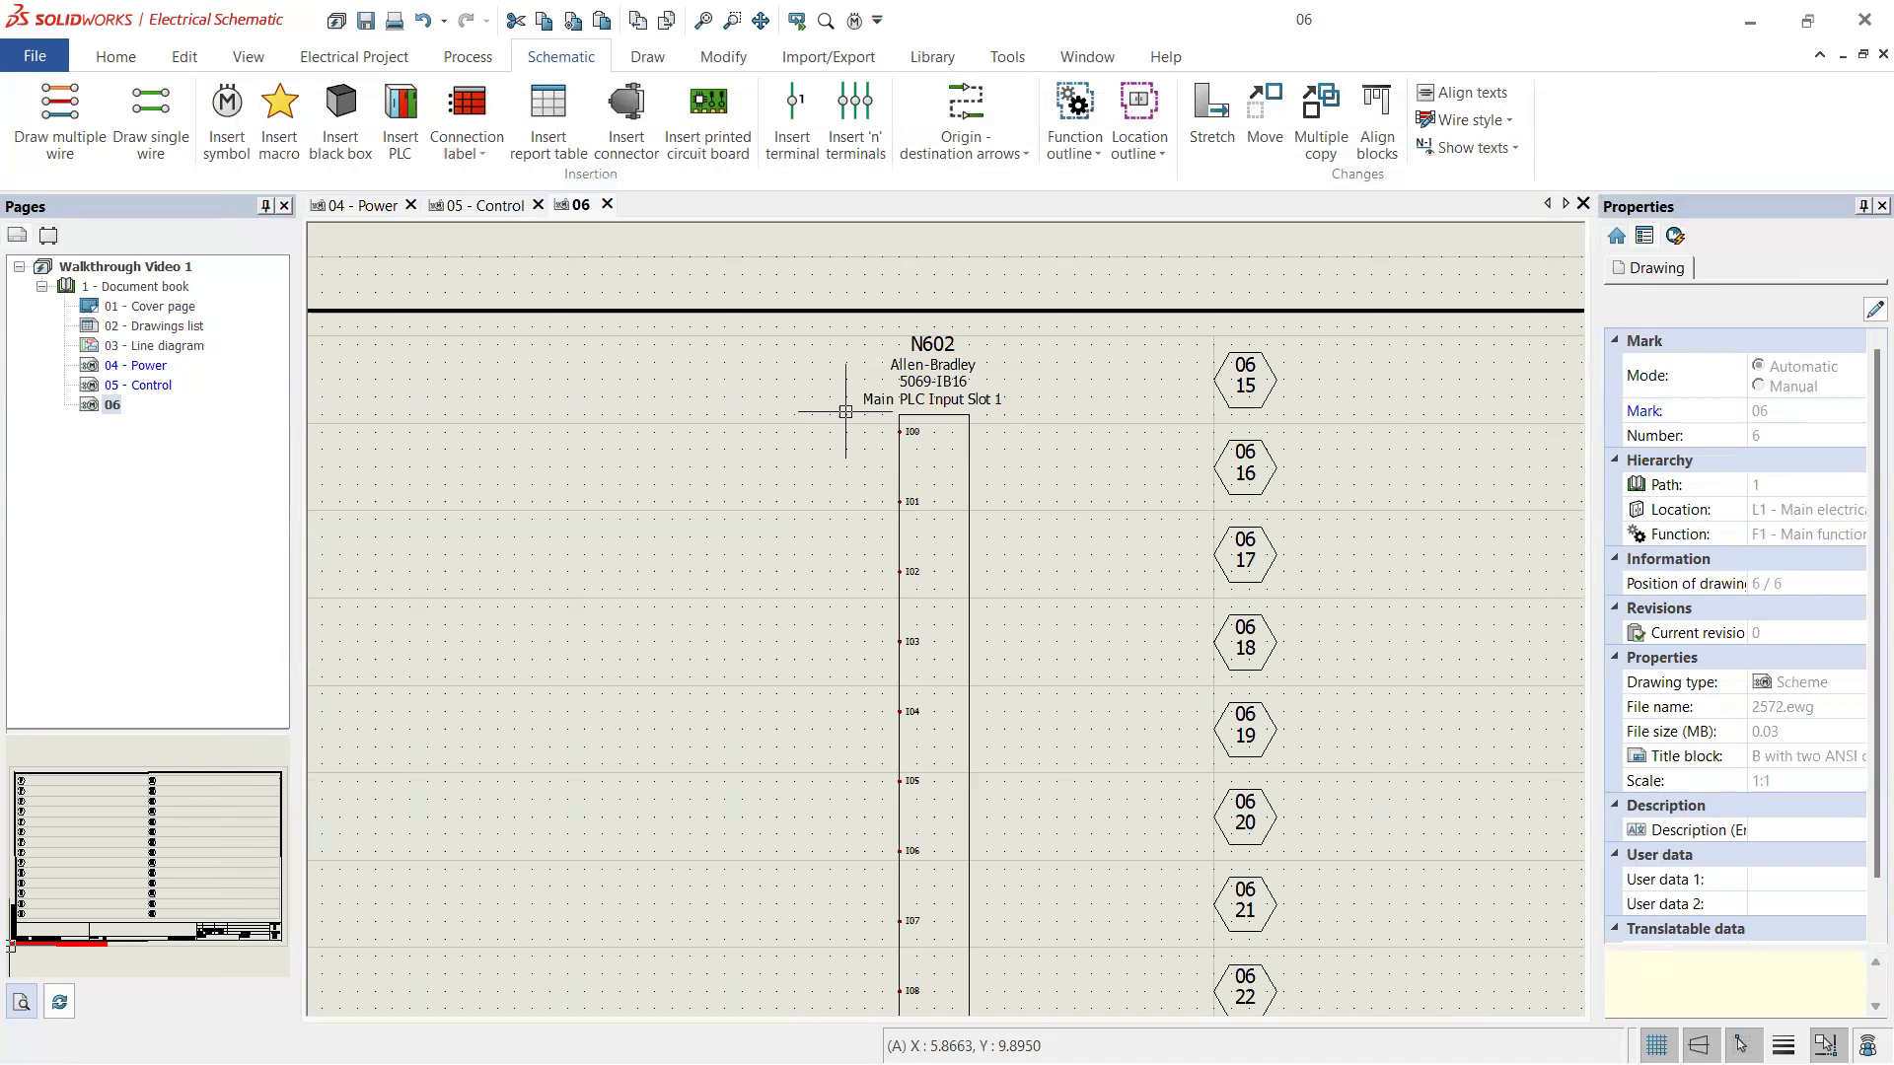
scroll(848, 414, "up", 2)
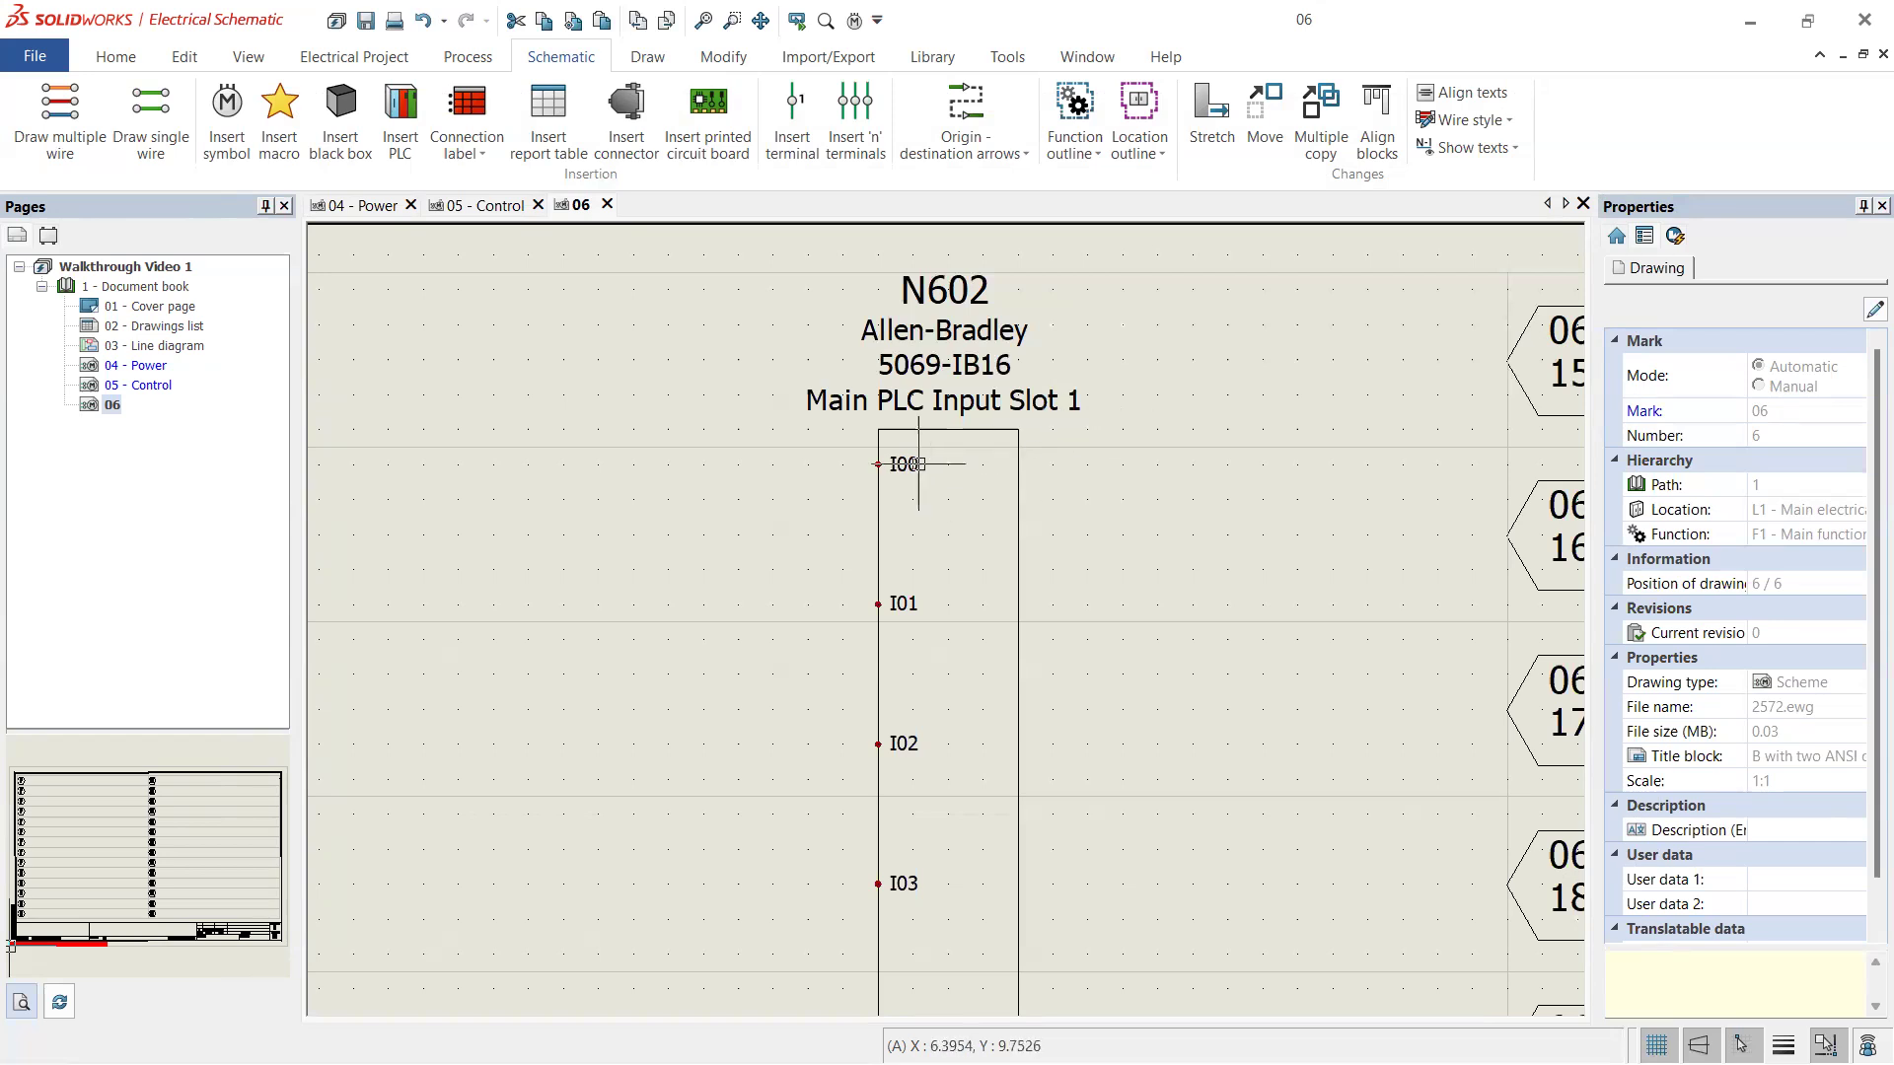
scroll(919, 464, "down", 2)
scroll(888, 465, "up", 5)
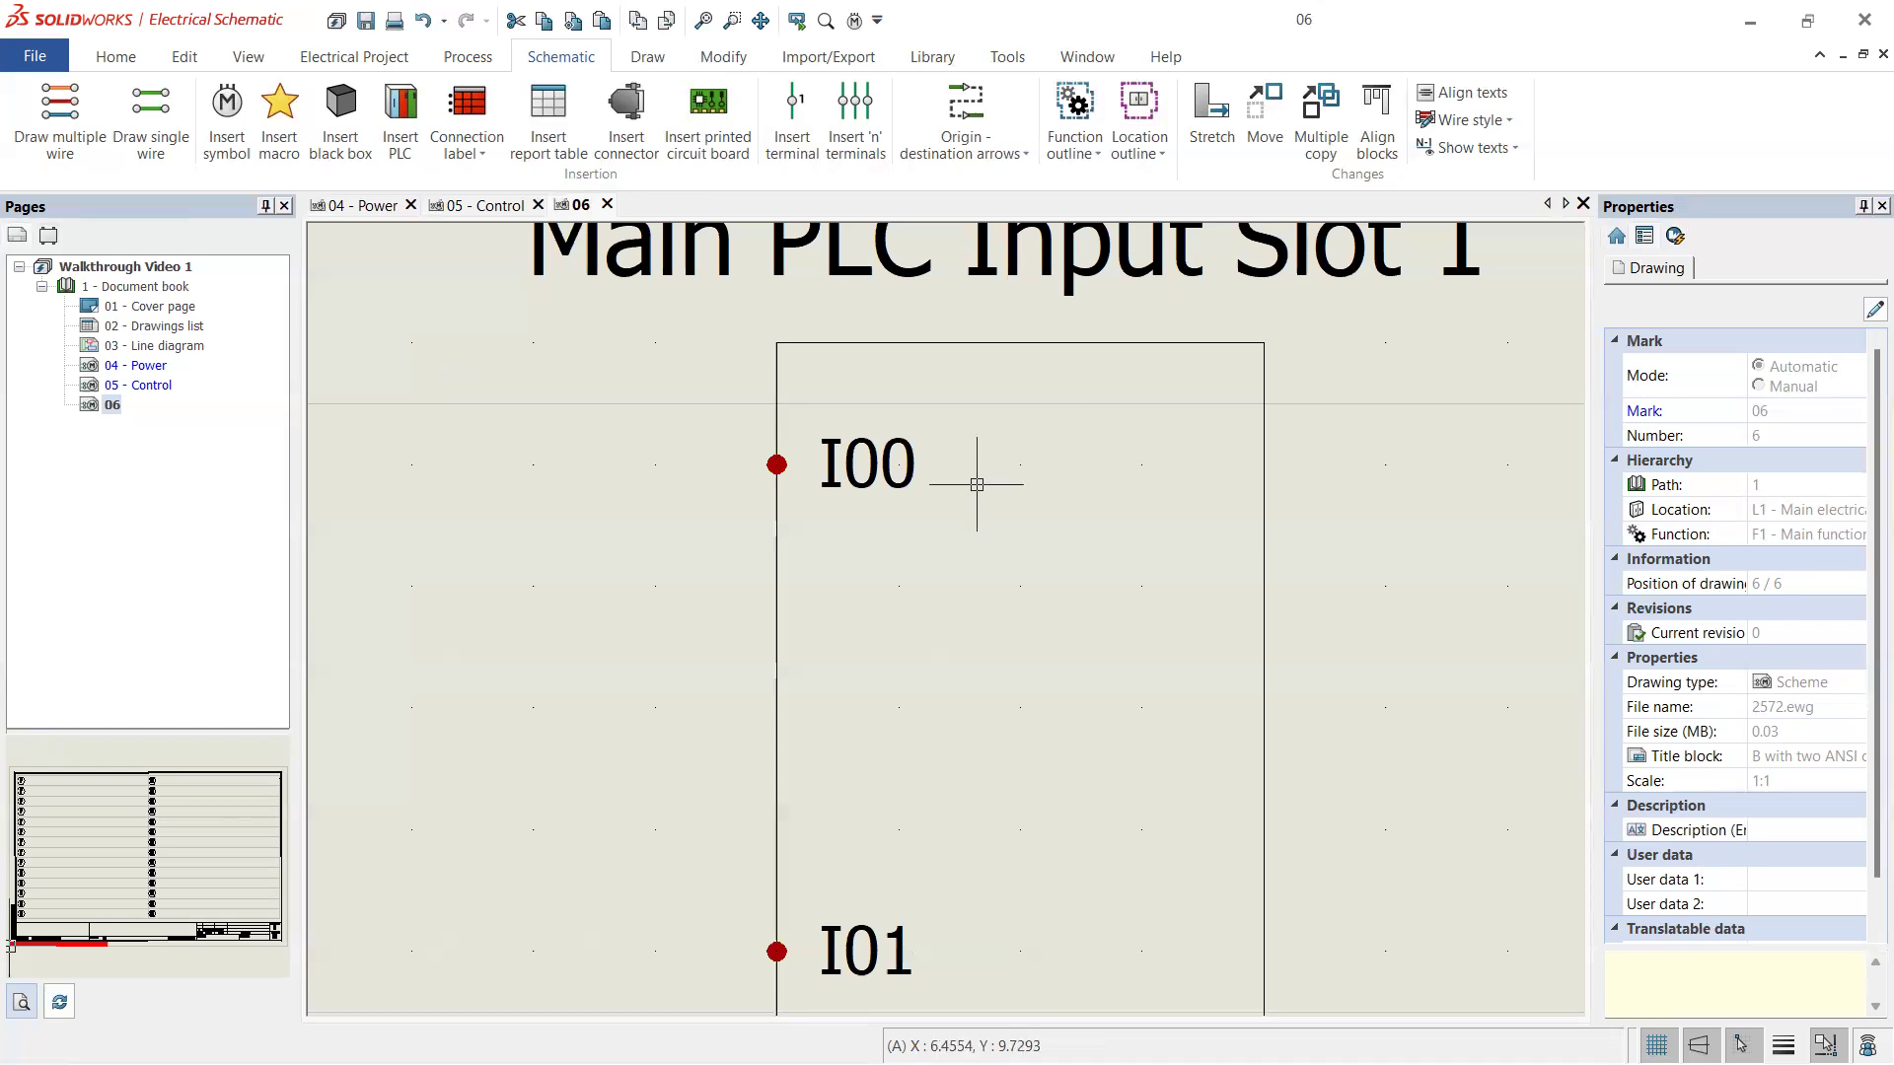
scroll(977, 473, "down", 5)
scroll(999, 698, "down", 2)
scroll(1015, 760, "up", 8)
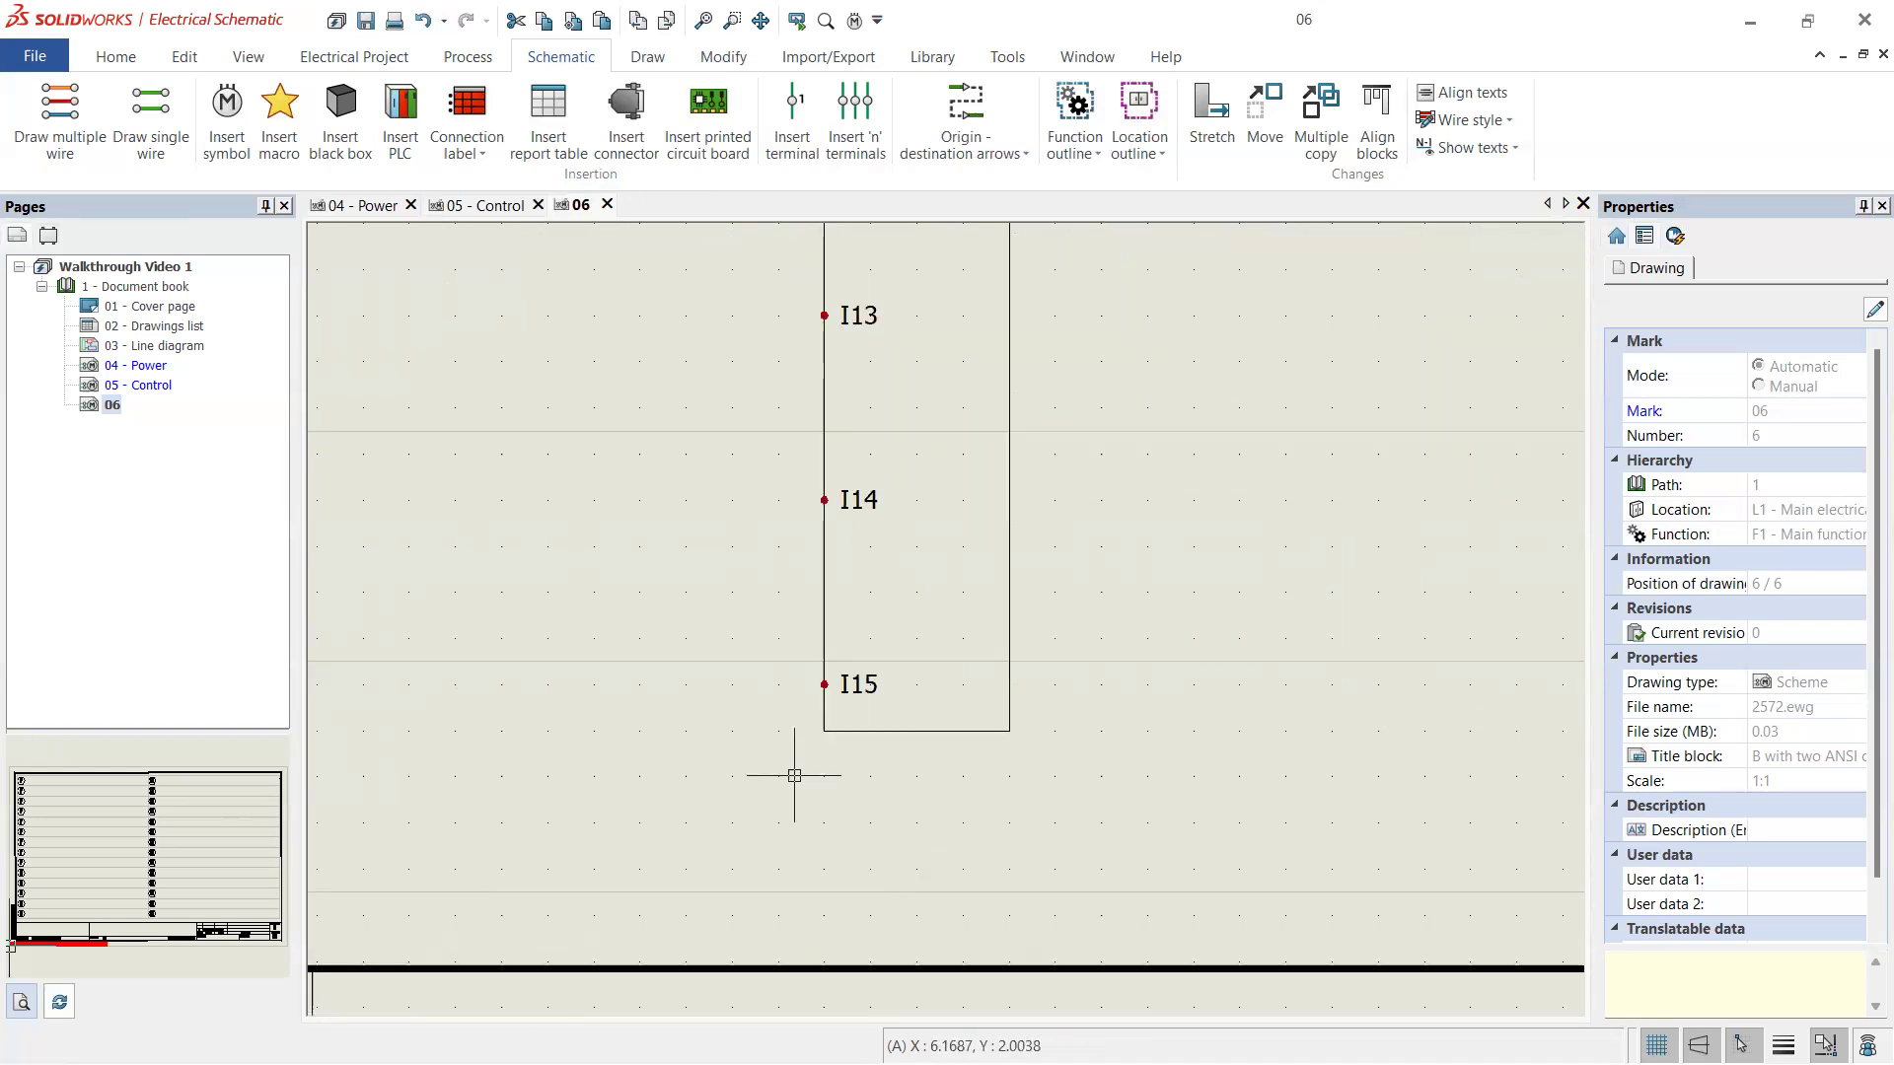
scroll(877, 805, "down", 7)
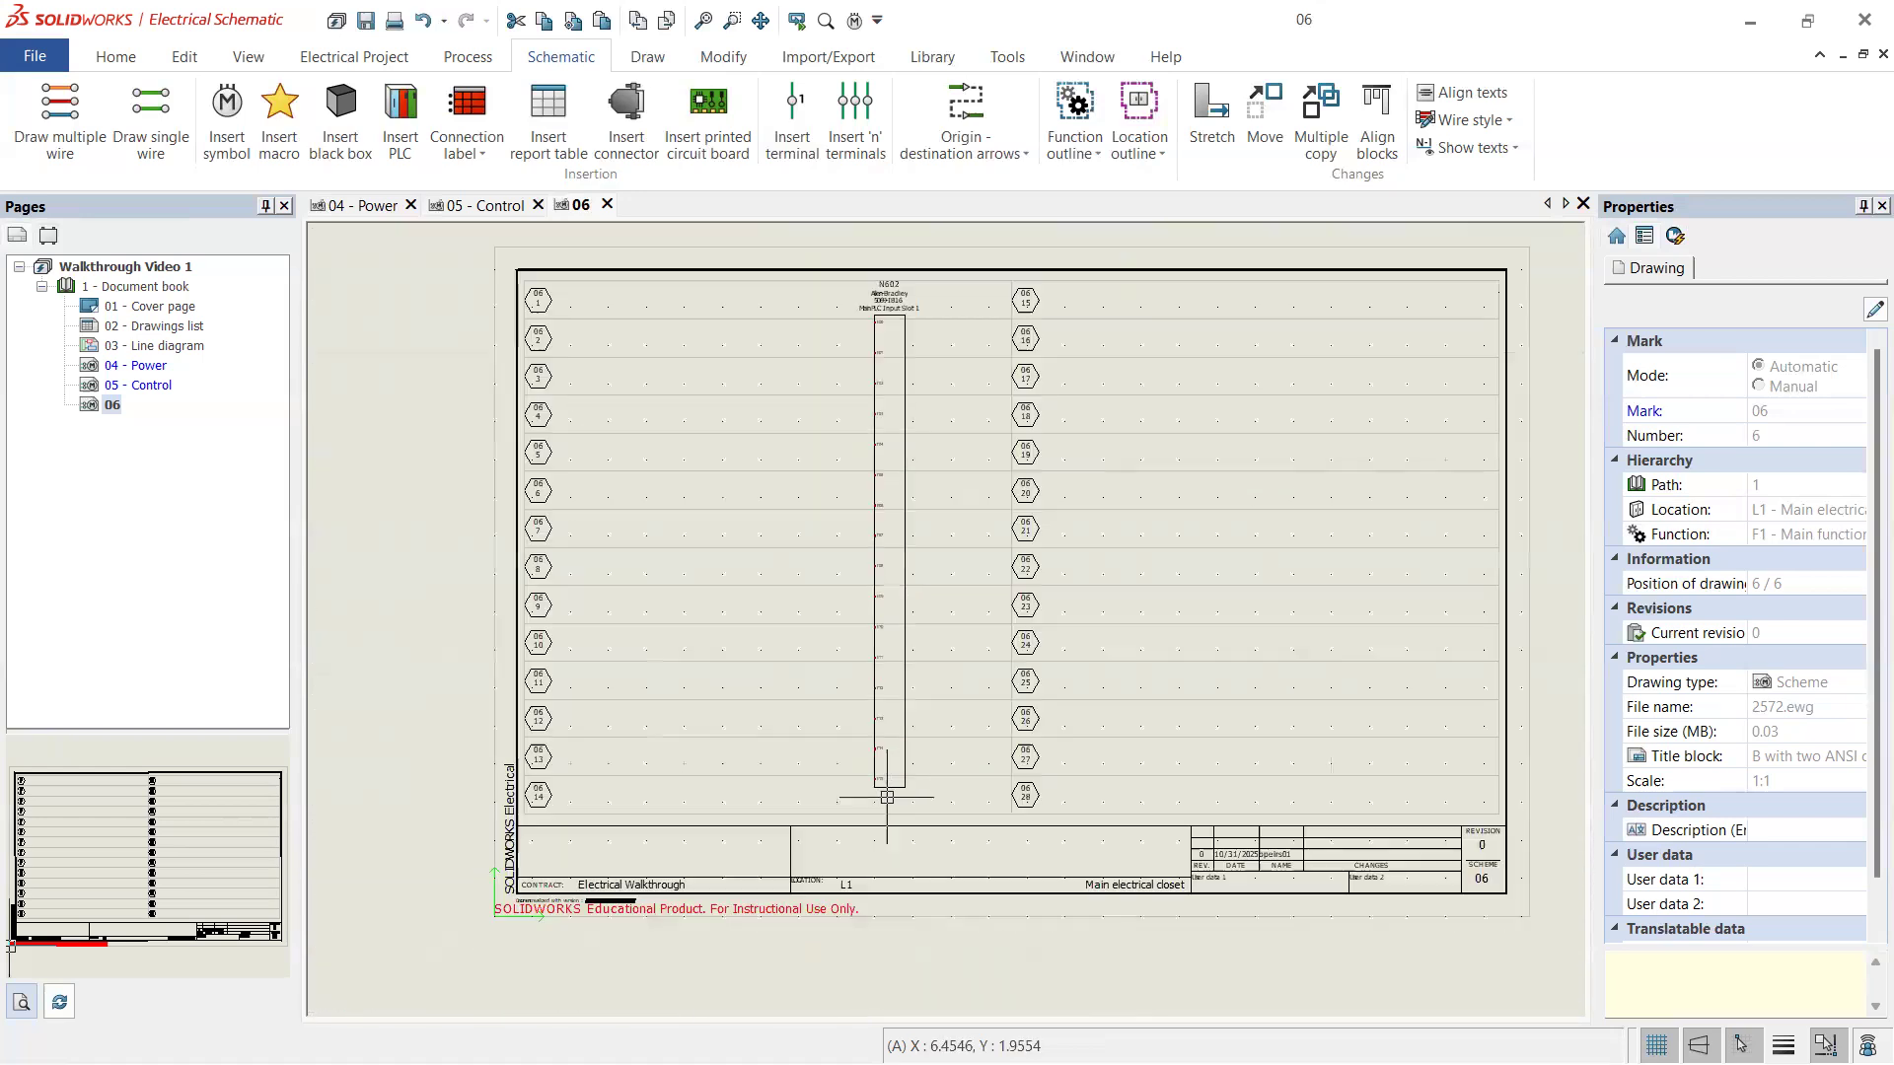
scroll(877, 472, "up", 3)
scroll(877, 472, "up", 6)
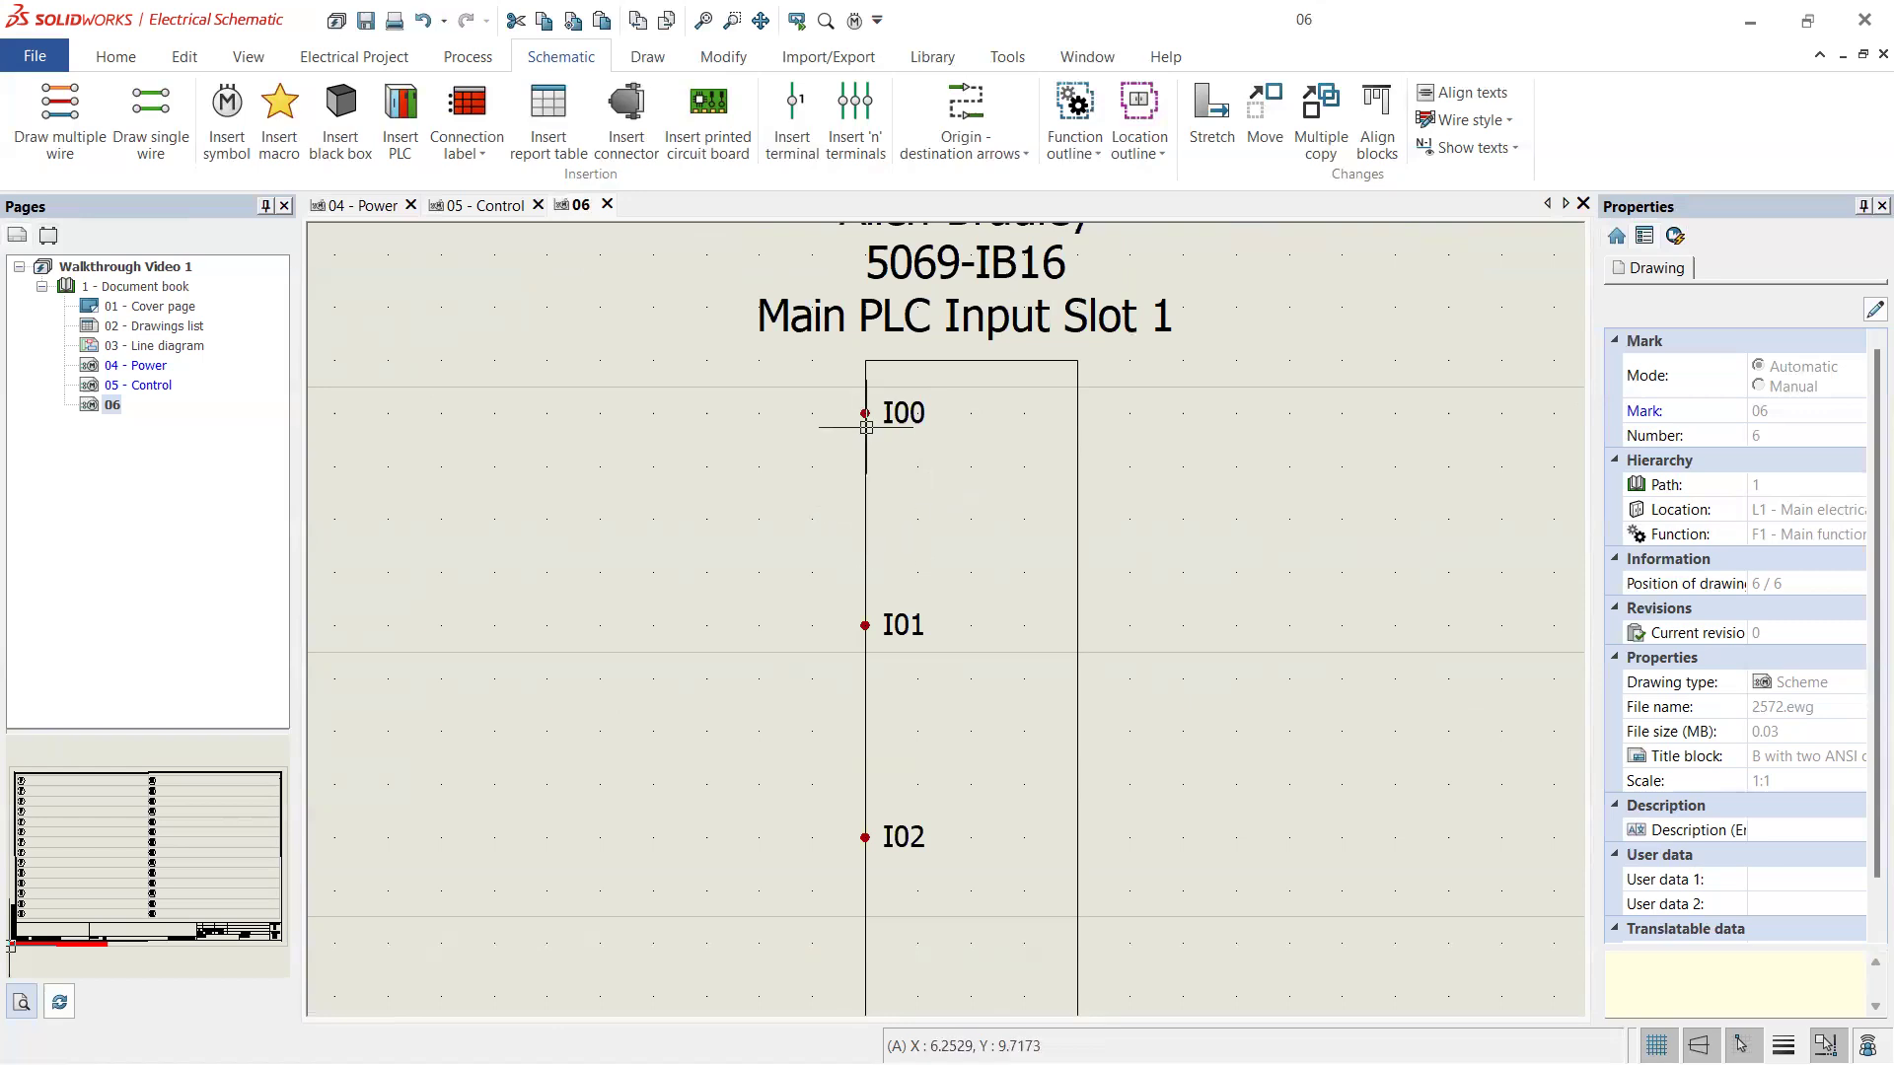
scroll(854, 408, "down", 5)
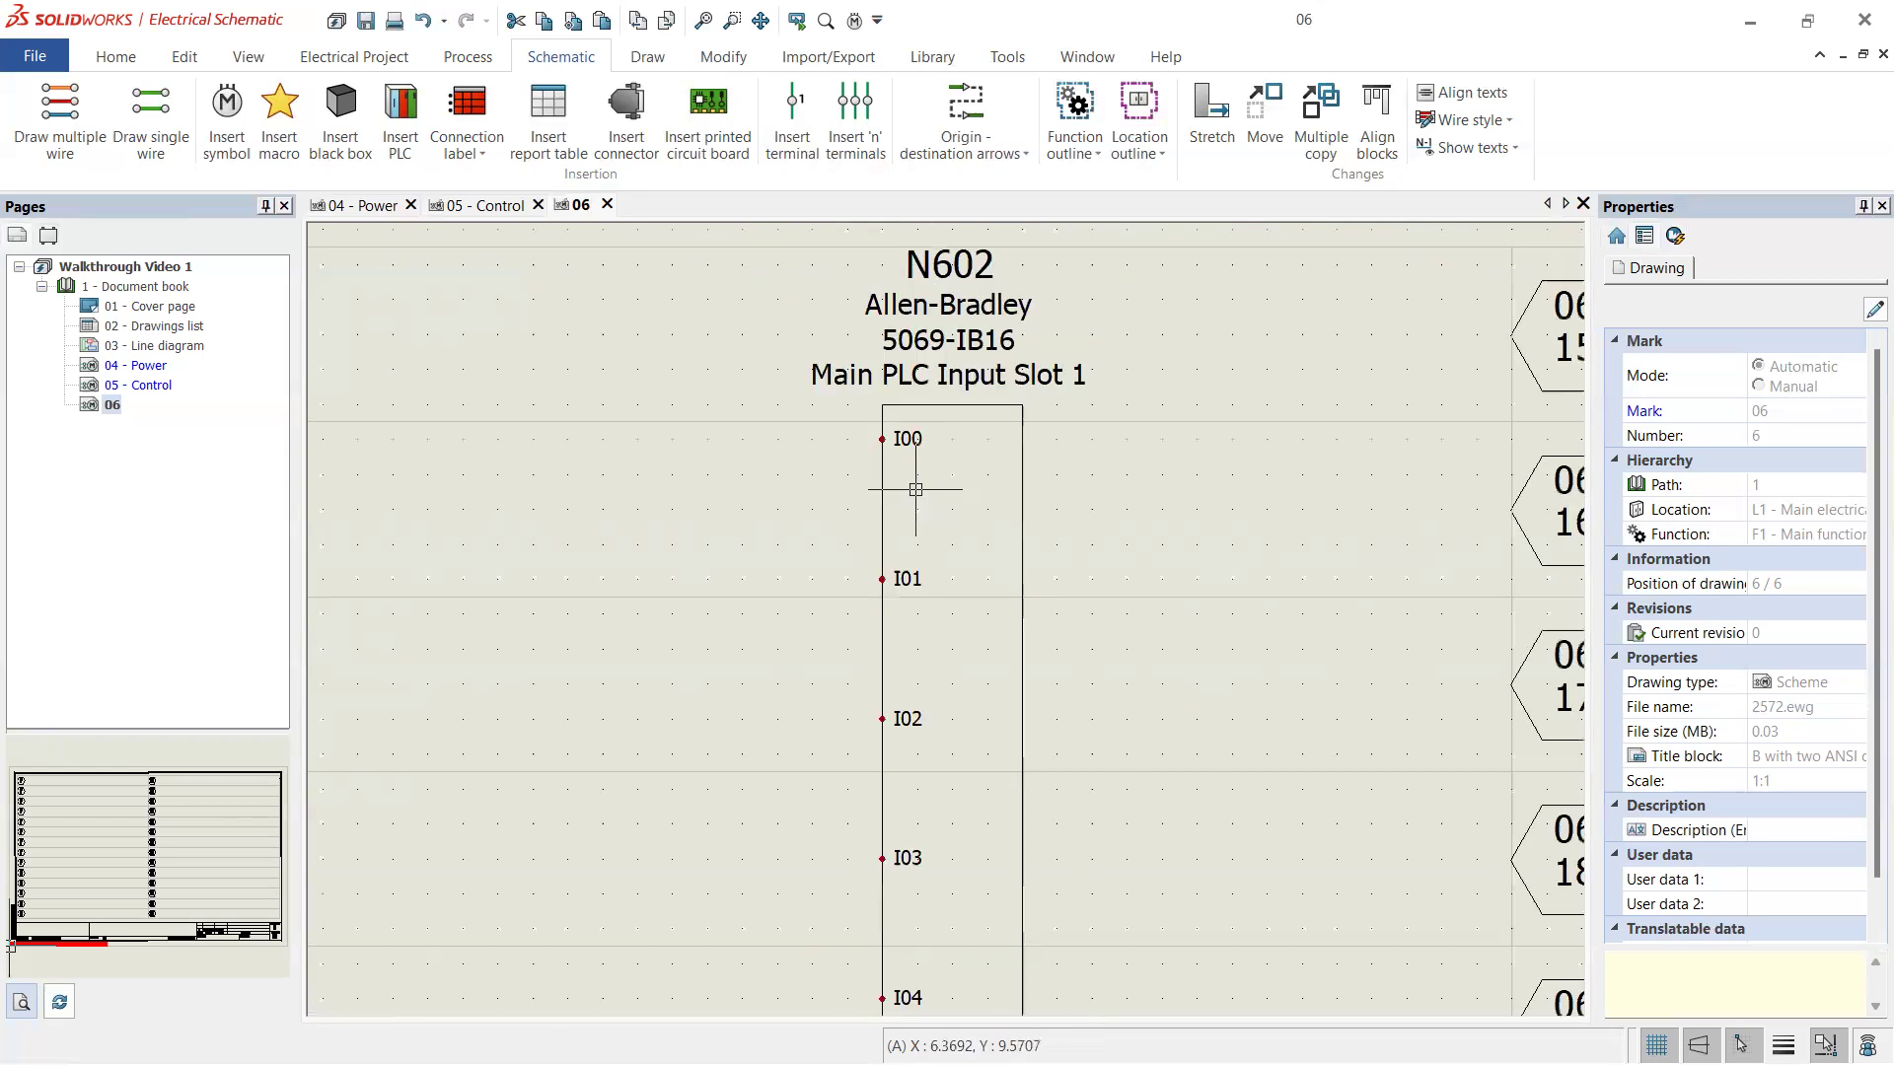
- Open the placed 16-point PLC input symbol from drawing 06 for editing
scroll(939, 674, "up", 1)
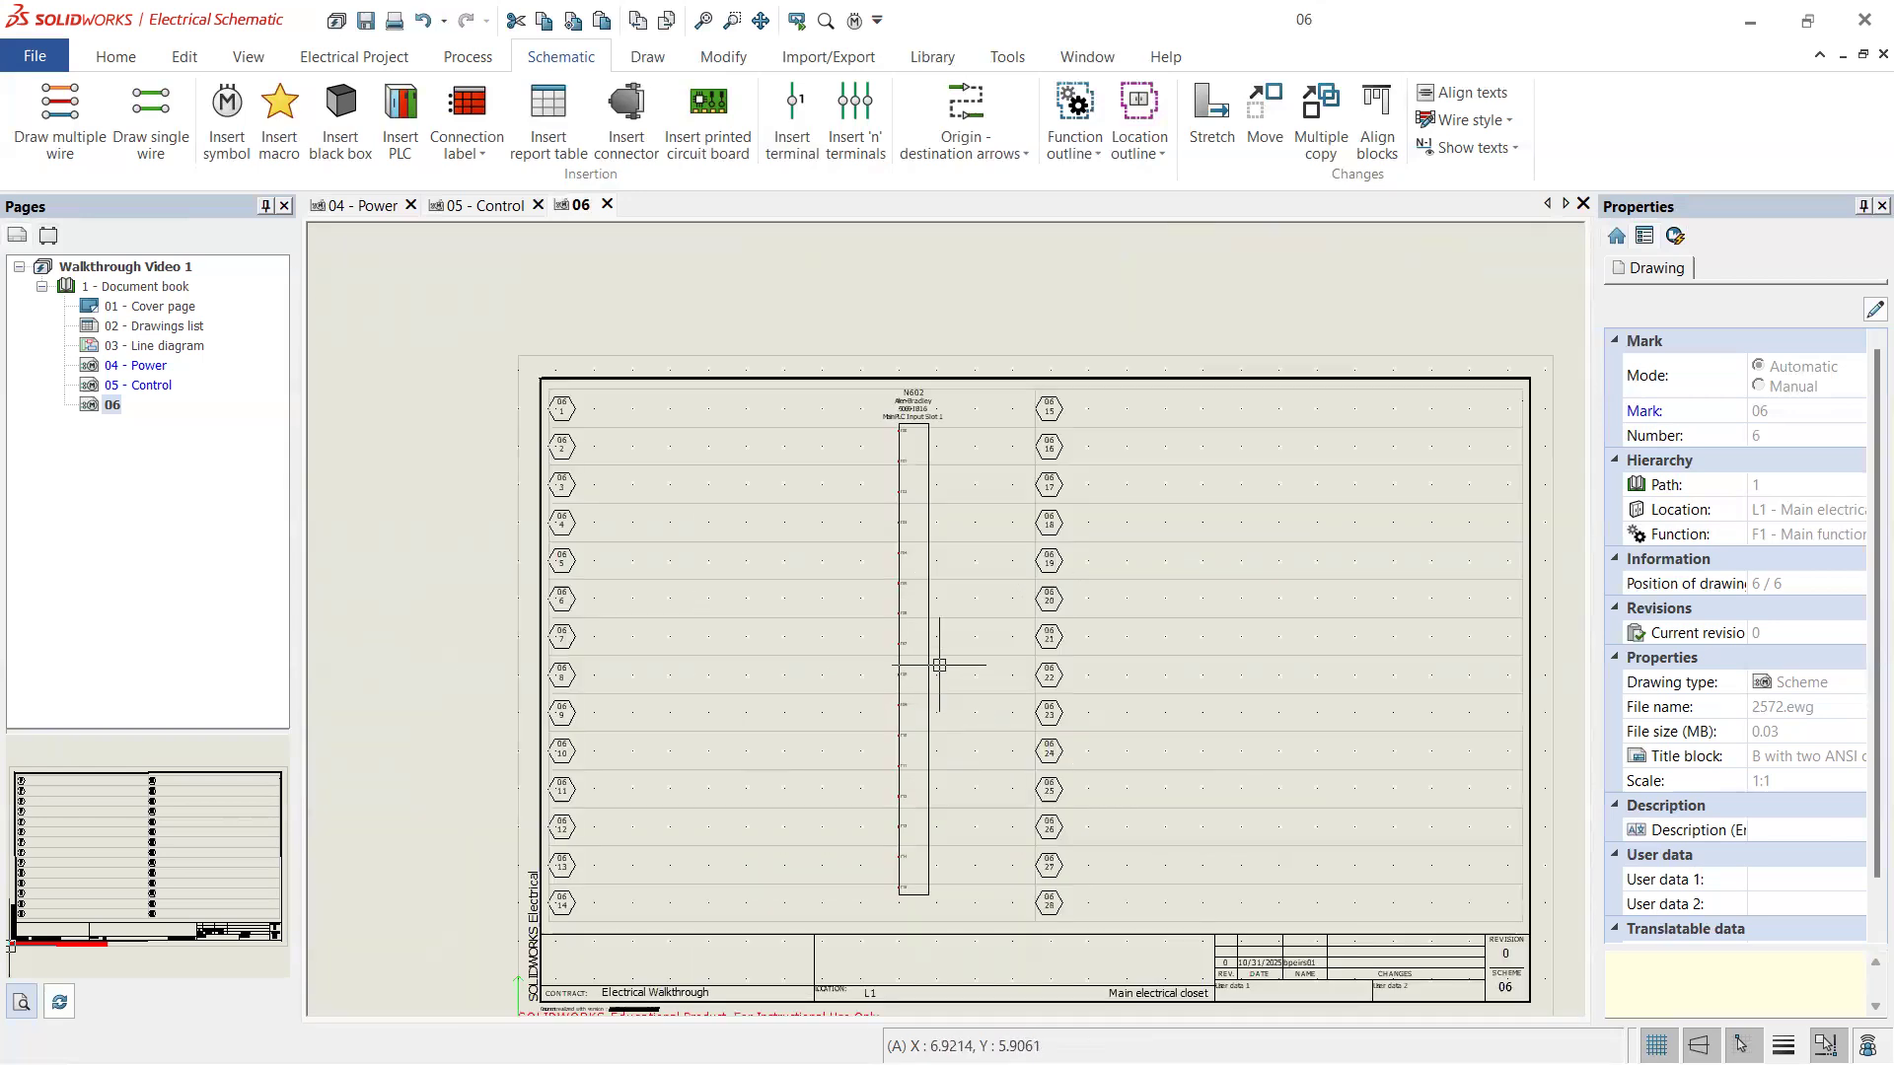
scroll(939, 674, "up", 2)
right_click(930, 667)
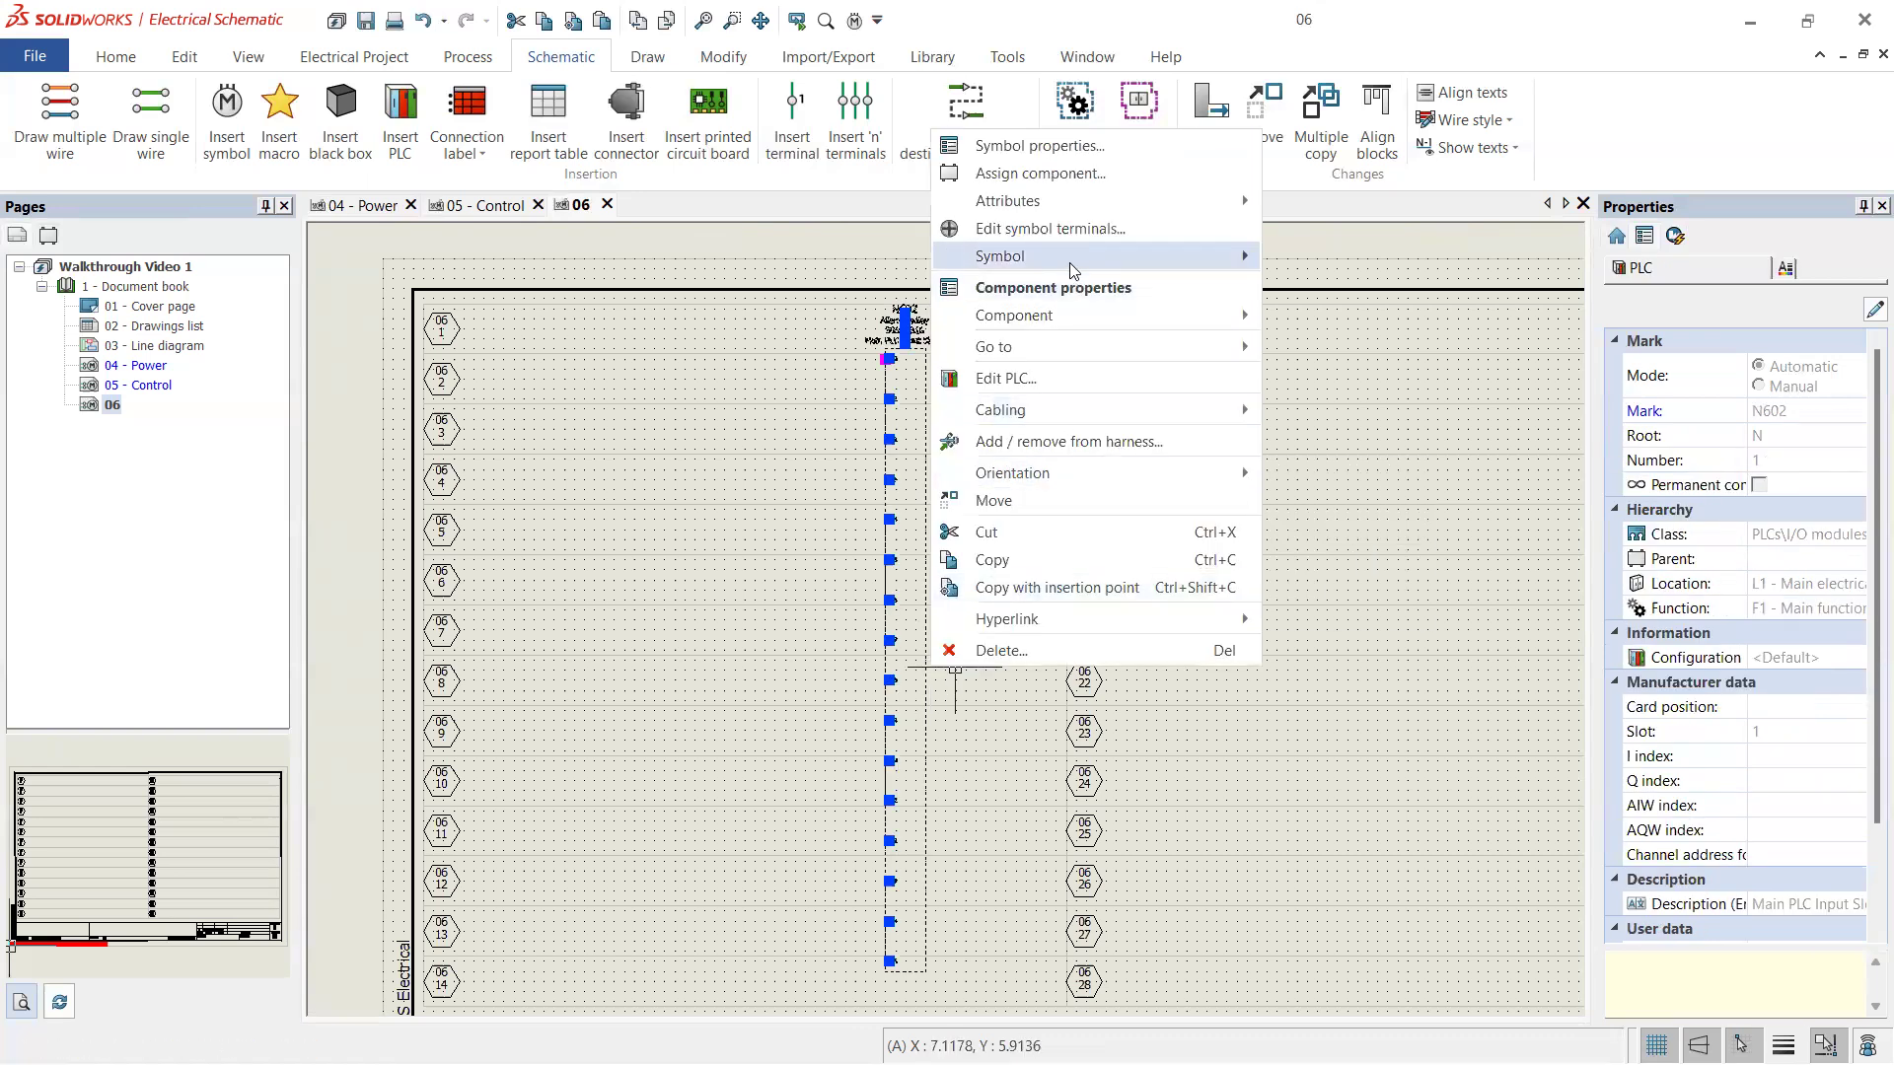
mouse_move(1082, 259)
left_click(1352, 315)
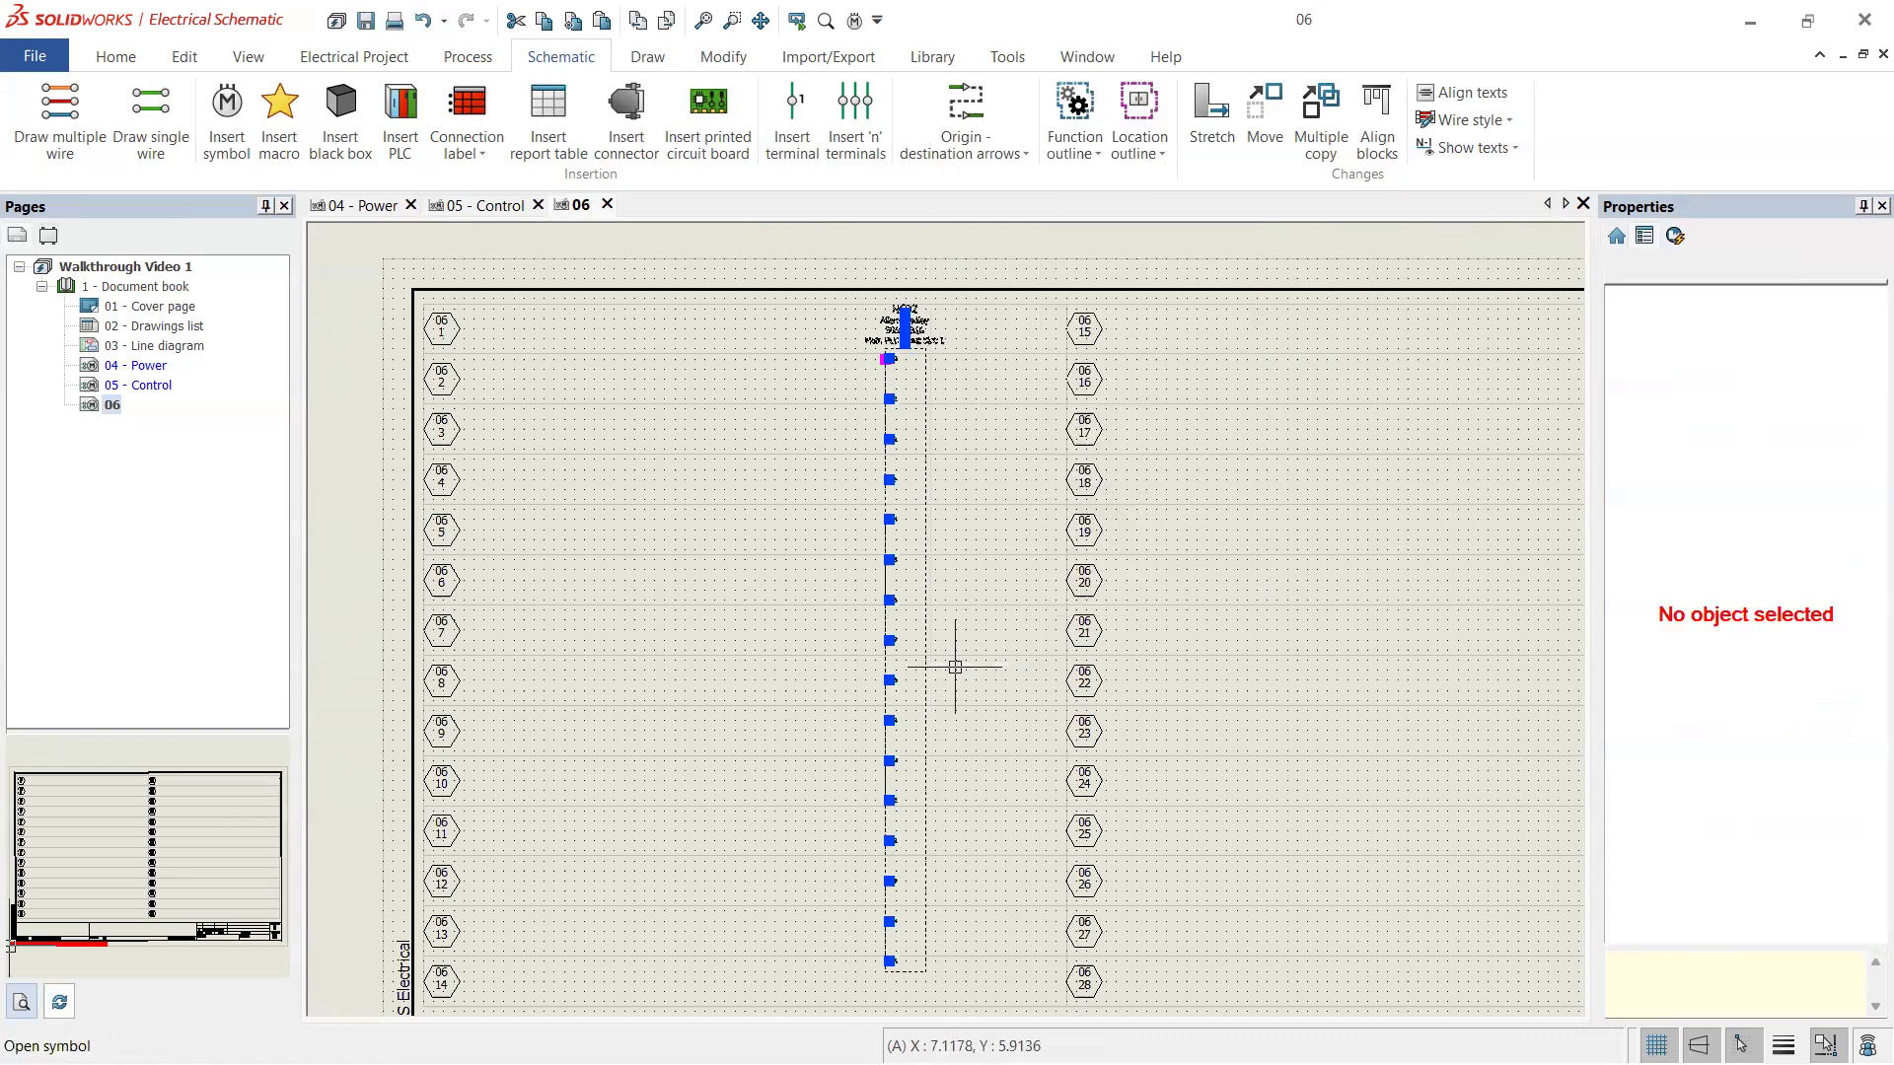
scroll(769, 612, "up", 4)
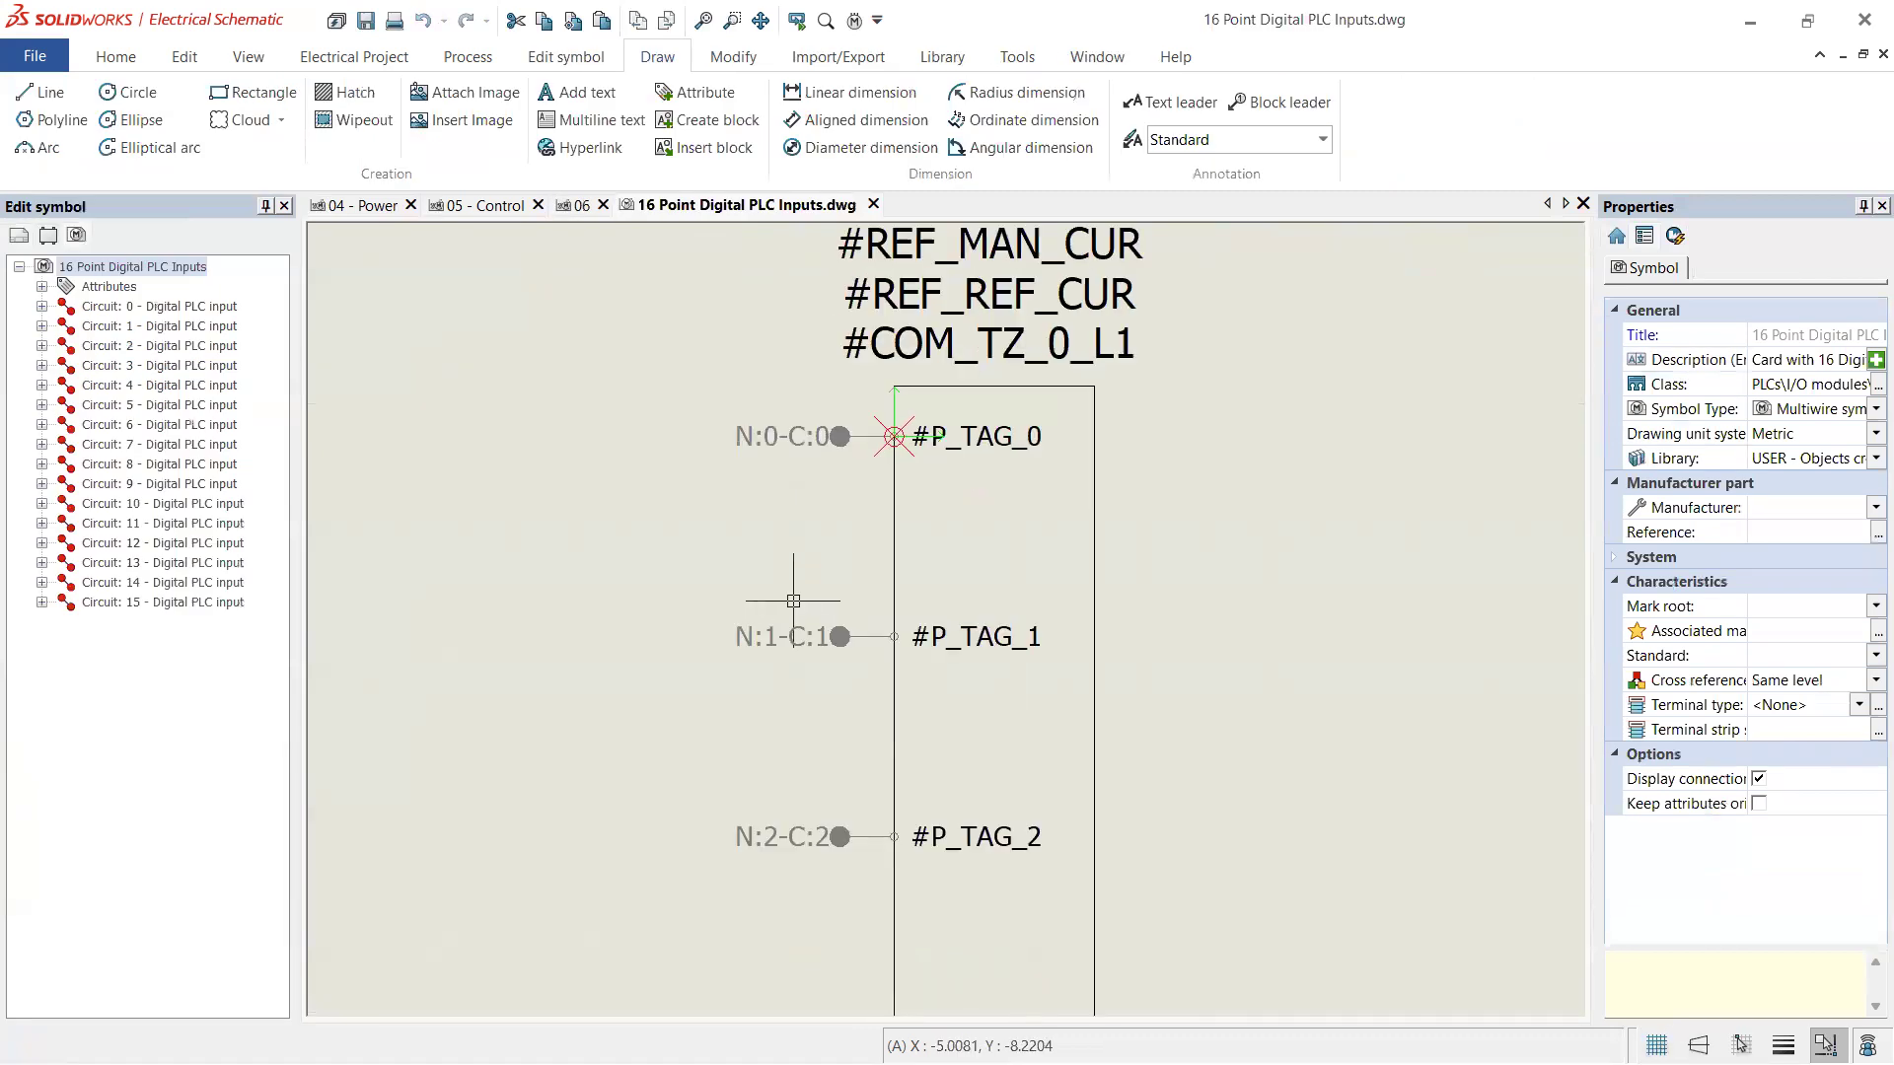
left_click_drag(716, 520, 1197, 626)
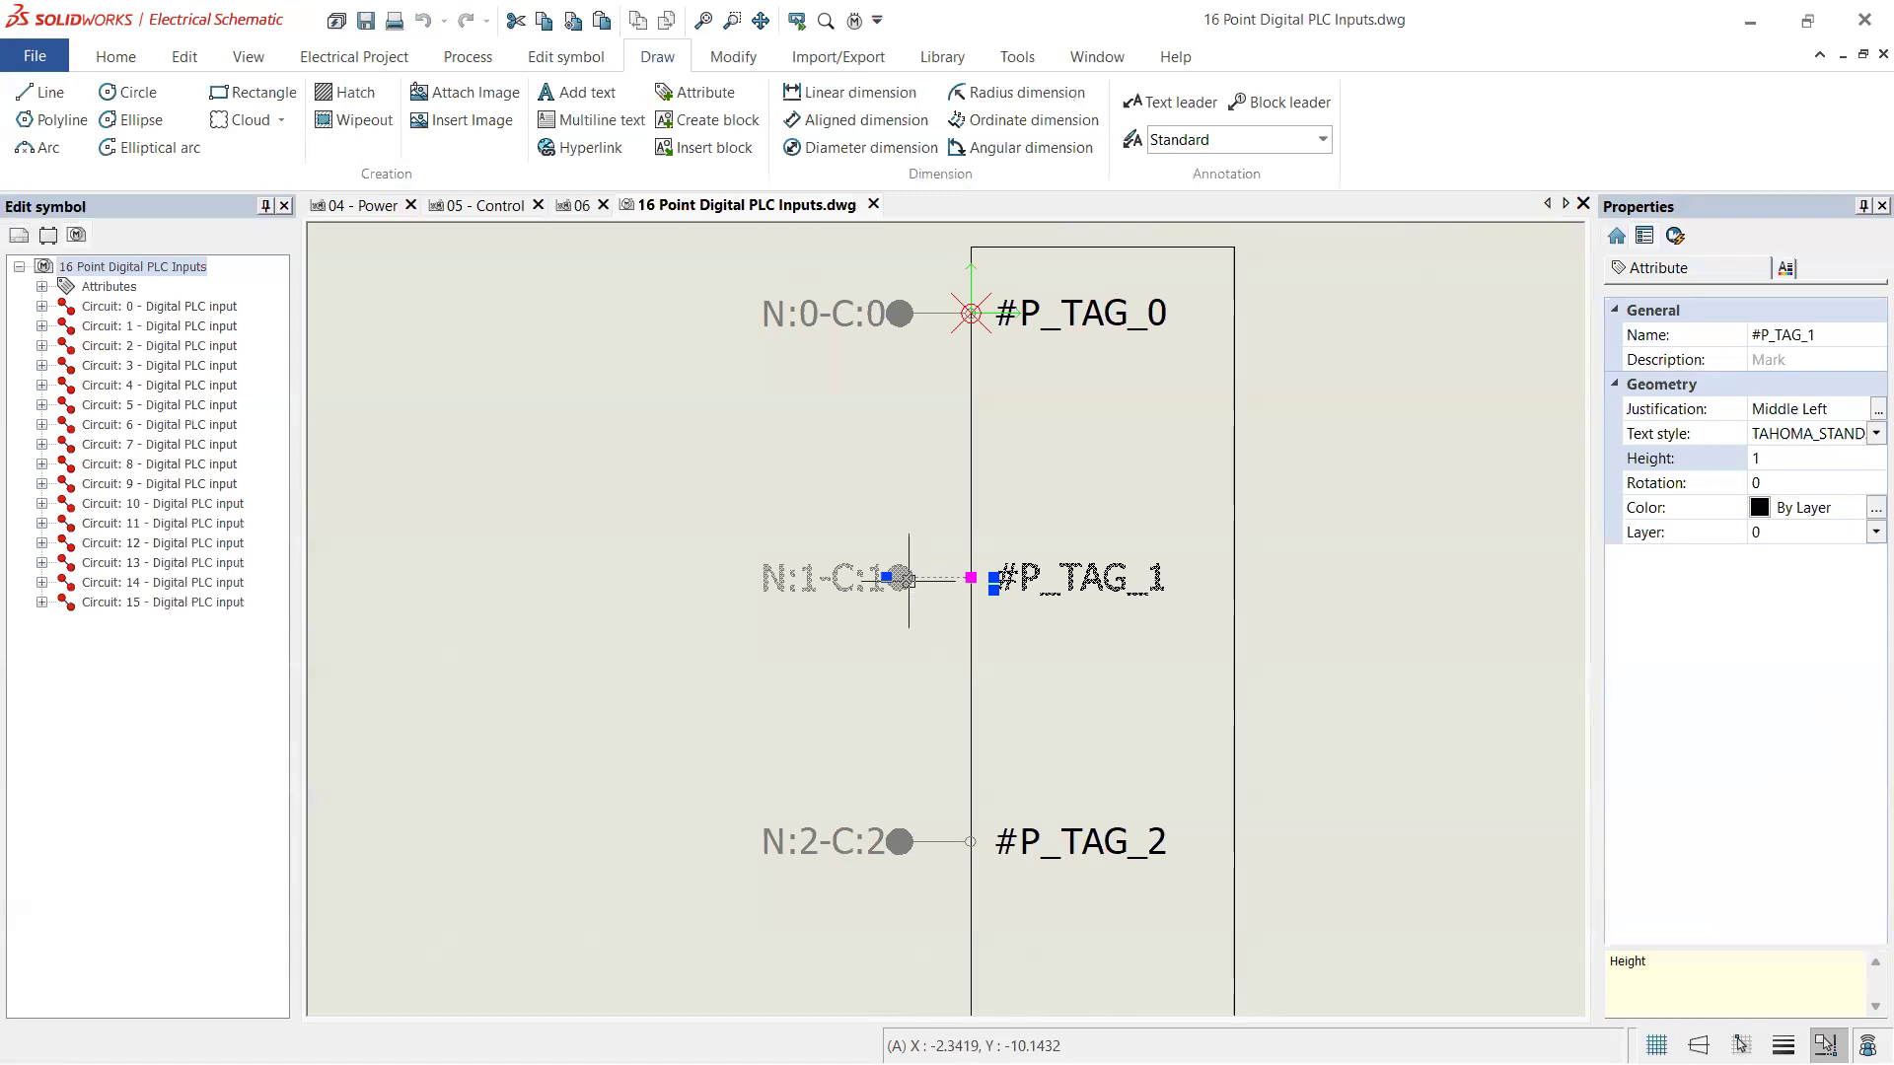
mouse_move(917, 577)
left_mouse_down()
mouse_move(925, 468)
mouse_move(918, 557)
left_mouse_up()
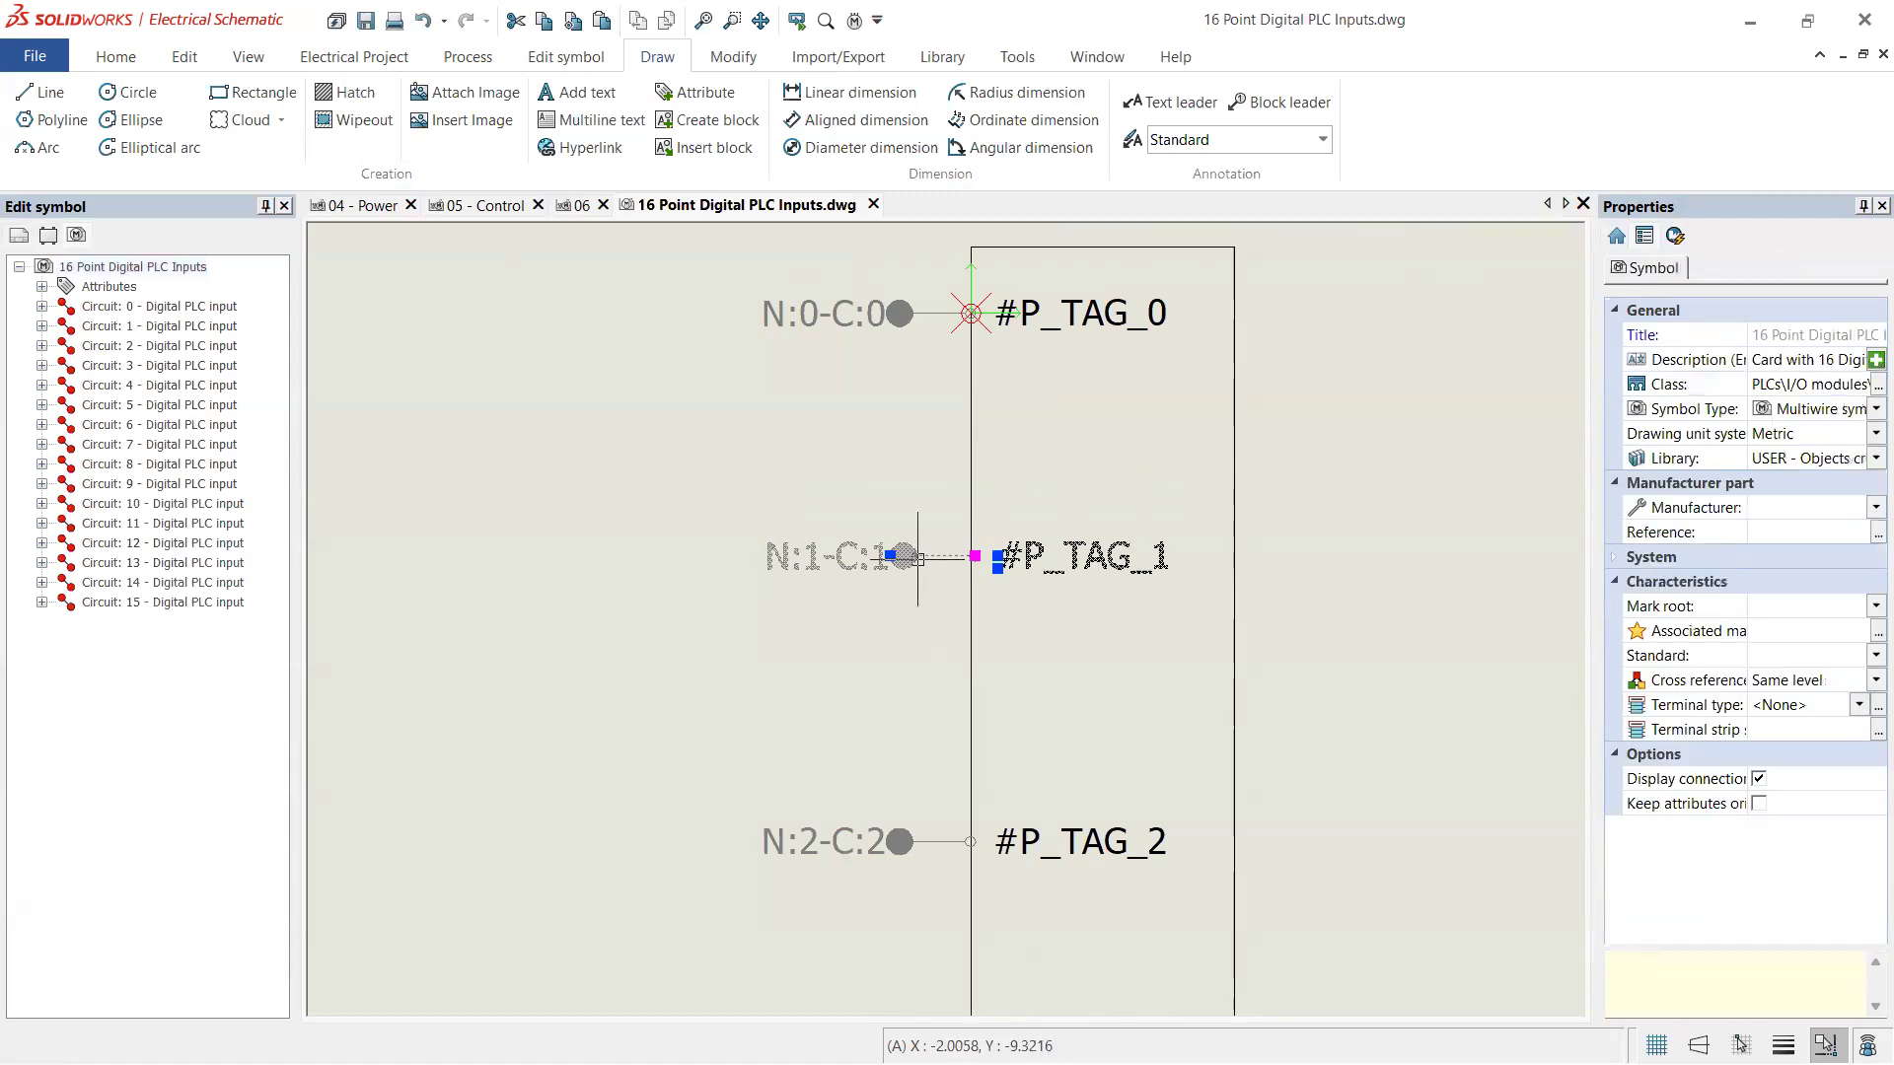
key("ctrl+z")
left_click_drag(646, 471, 1198, 636)
left_click(970, 578)
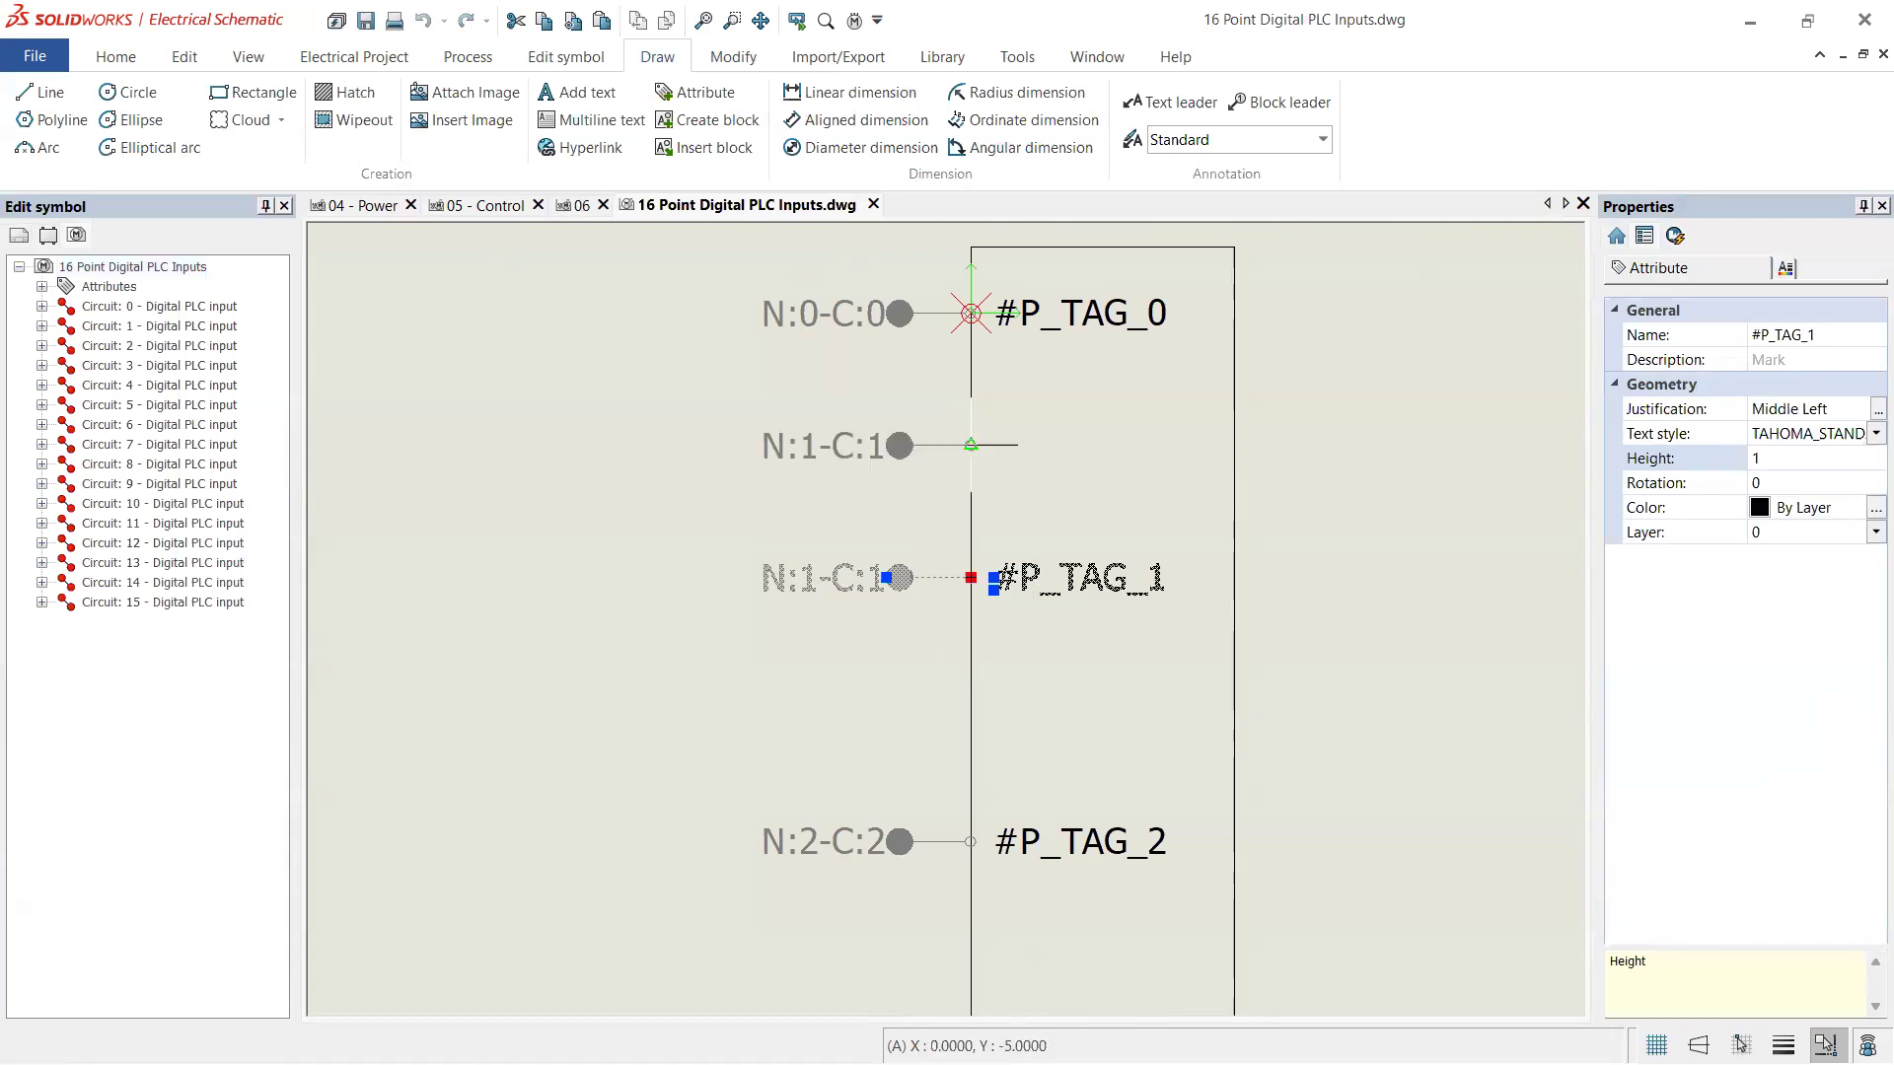
left_click(971, 445)
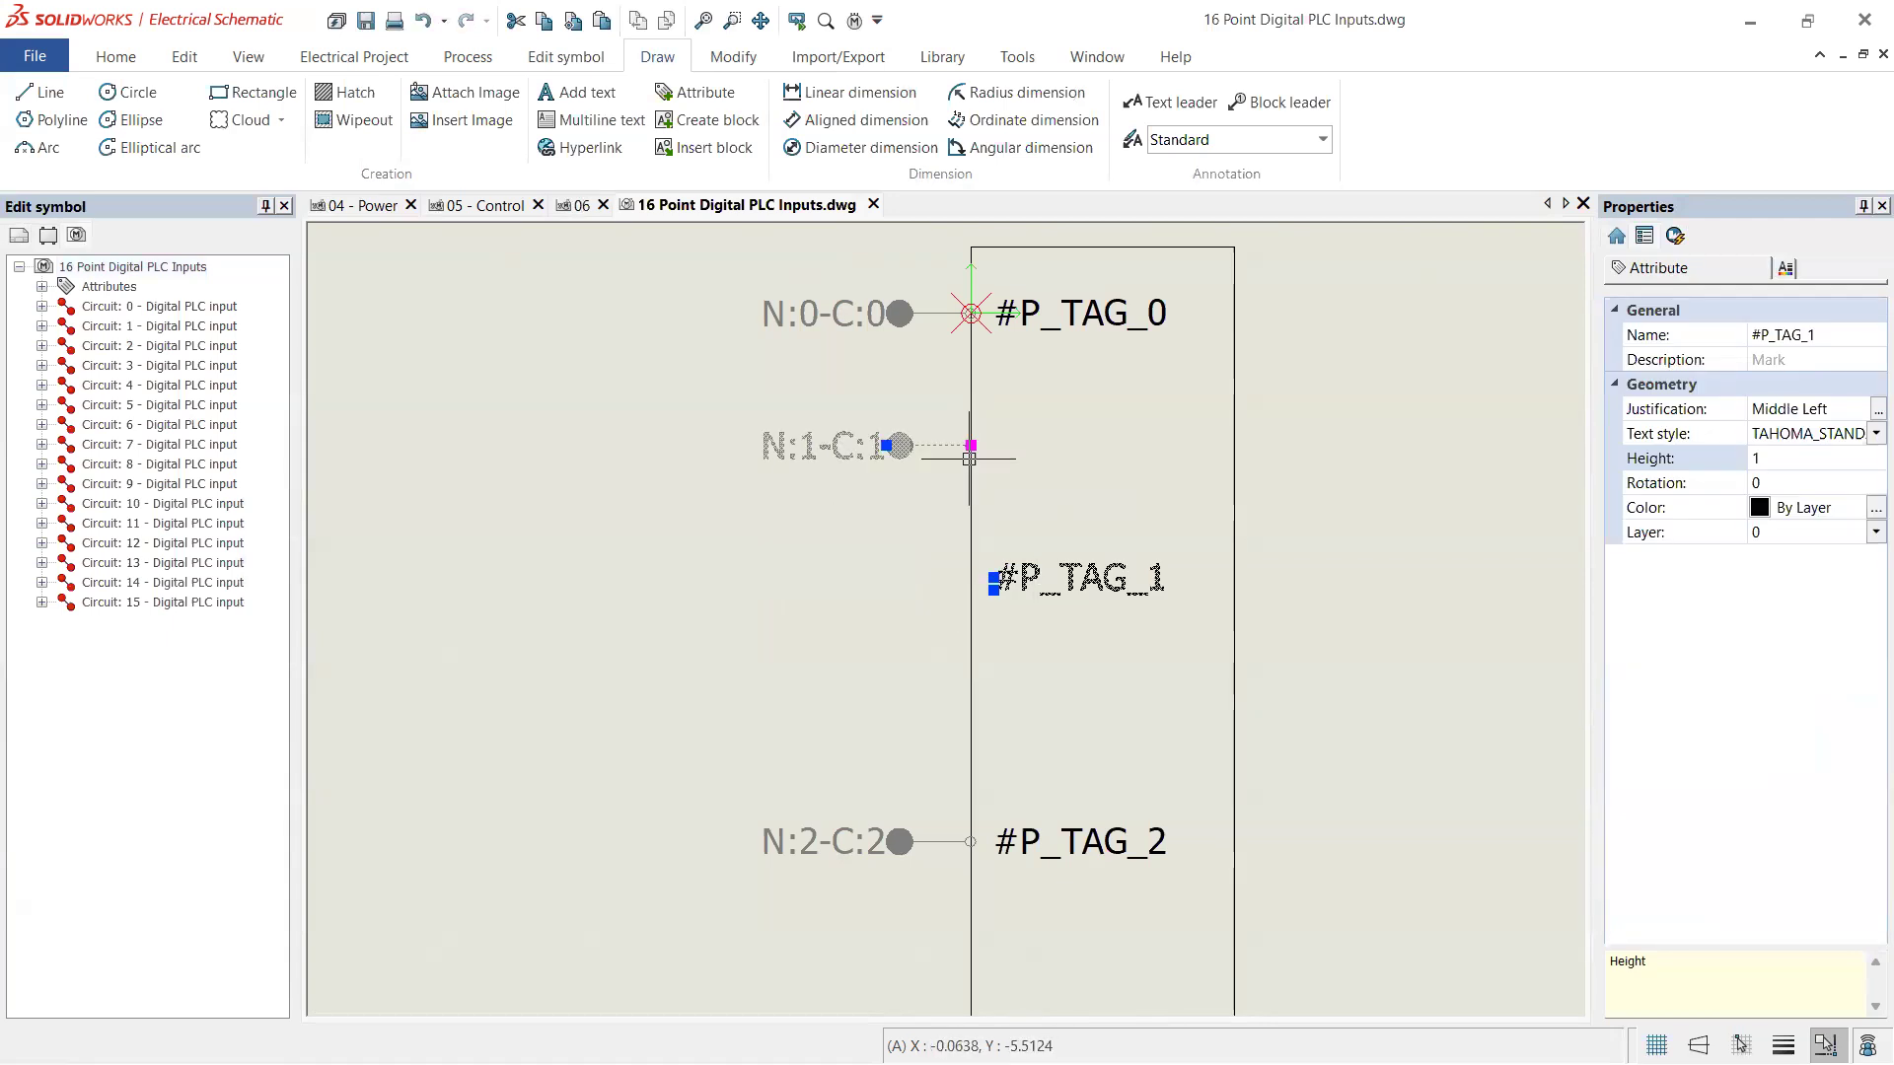
left_click_drag(1073, 595, 1072, 517)
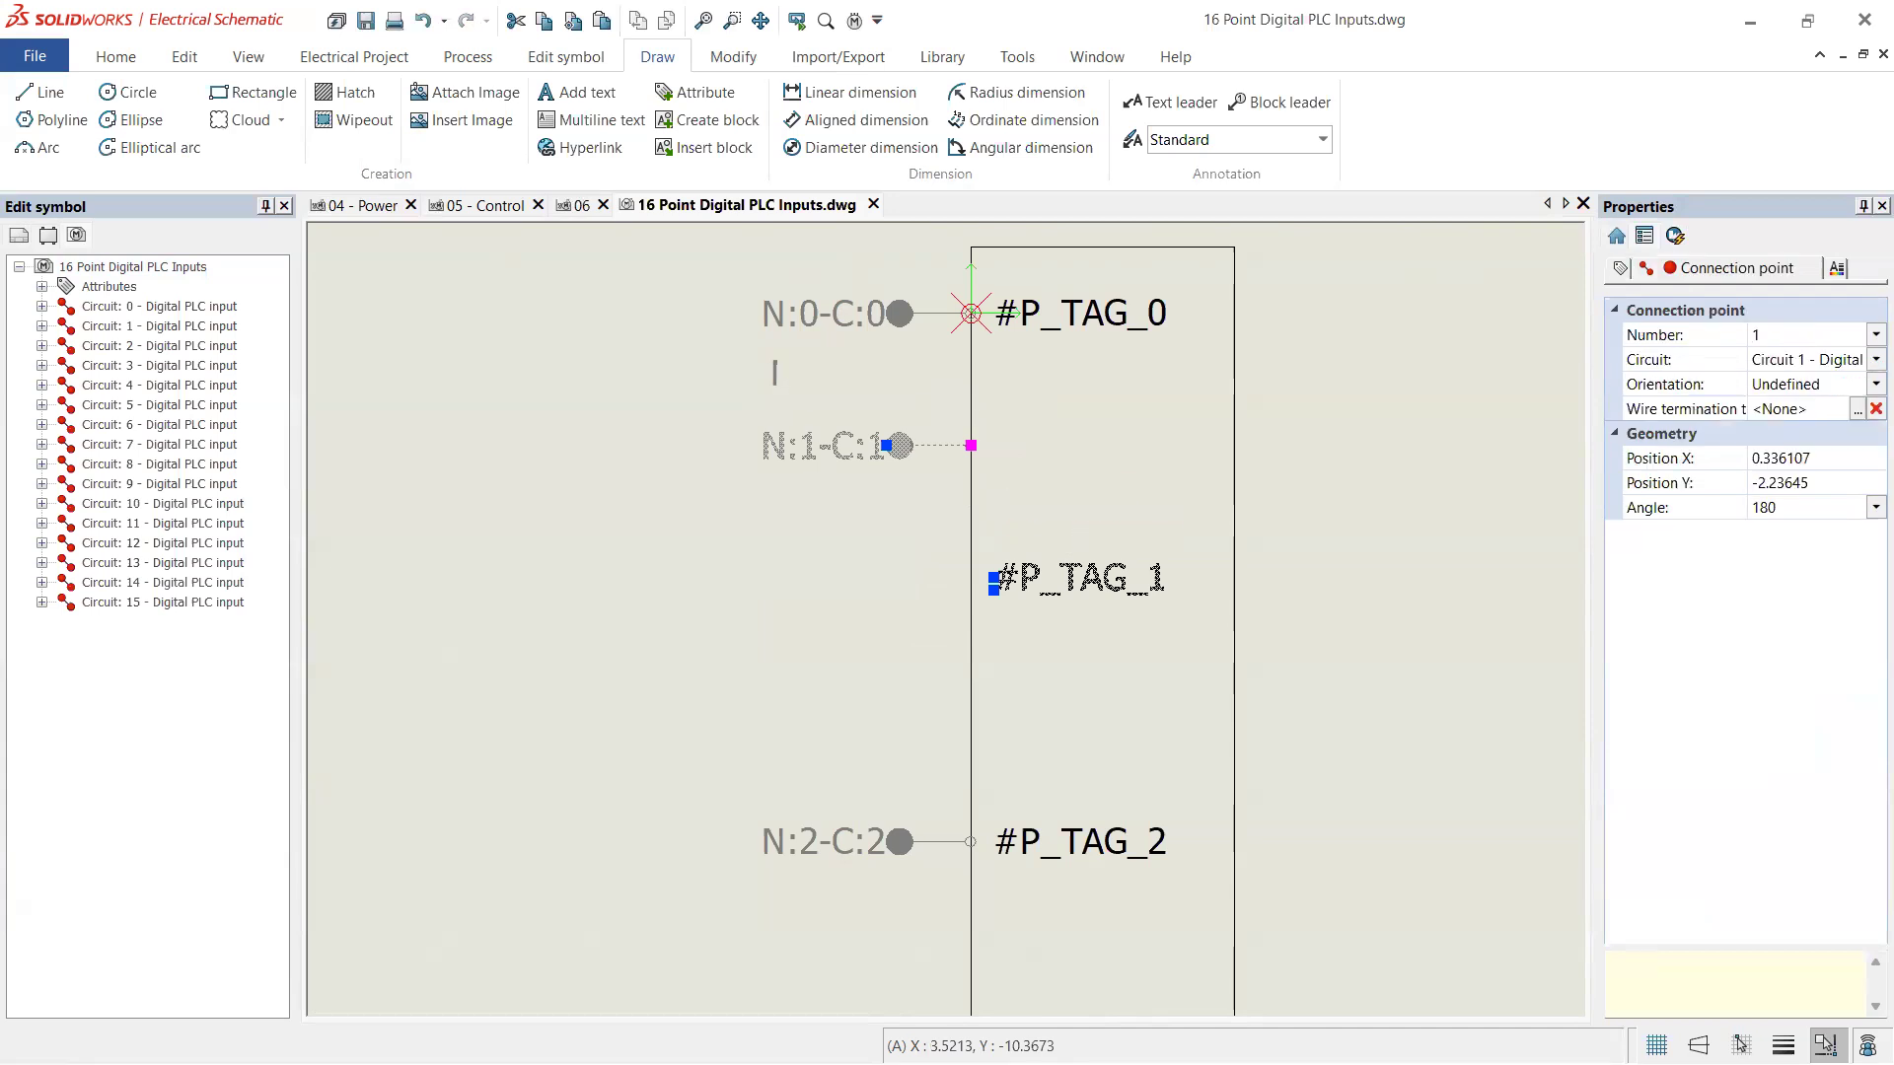
key("ctrl+z")
key("ctrl+z")
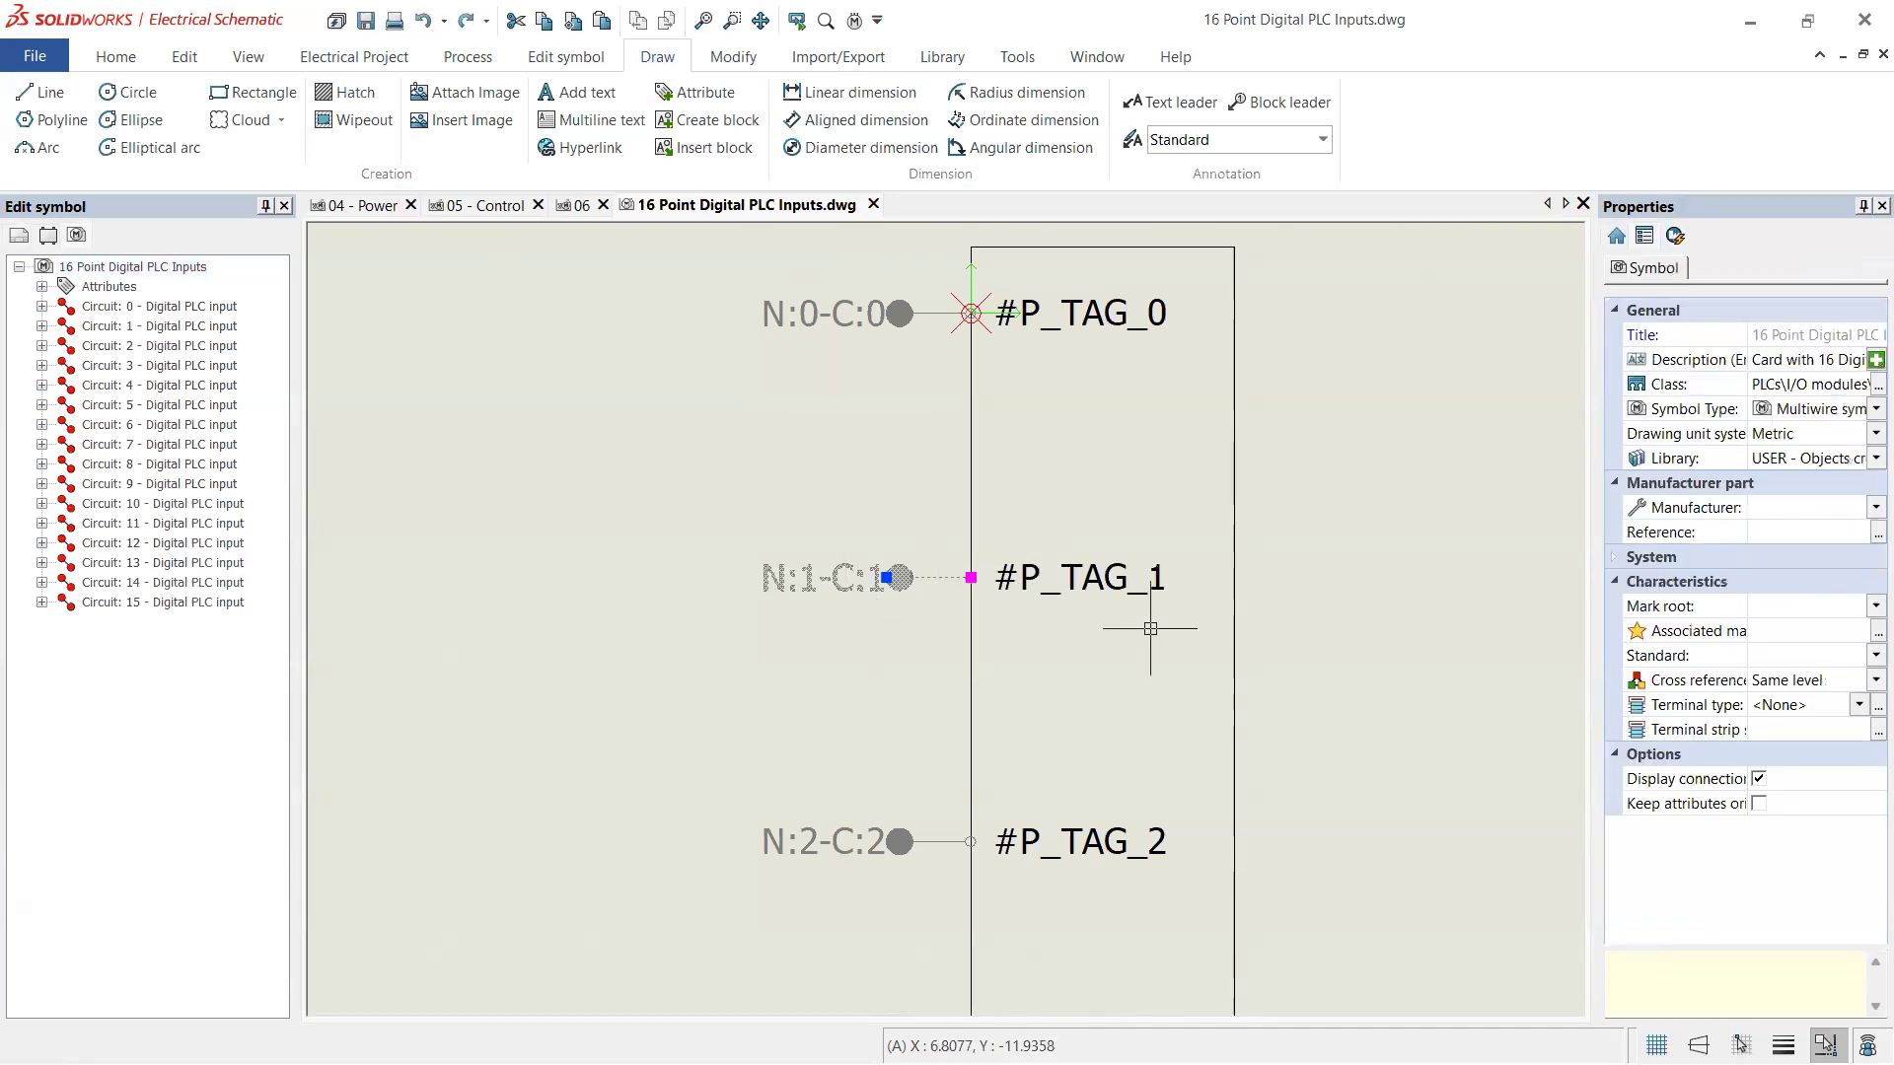
- Move circuit 1's connection point up to Y -5 and align the #P_TAG_1 mark beside it
left_click_drag(647, 499, 1271, 657)
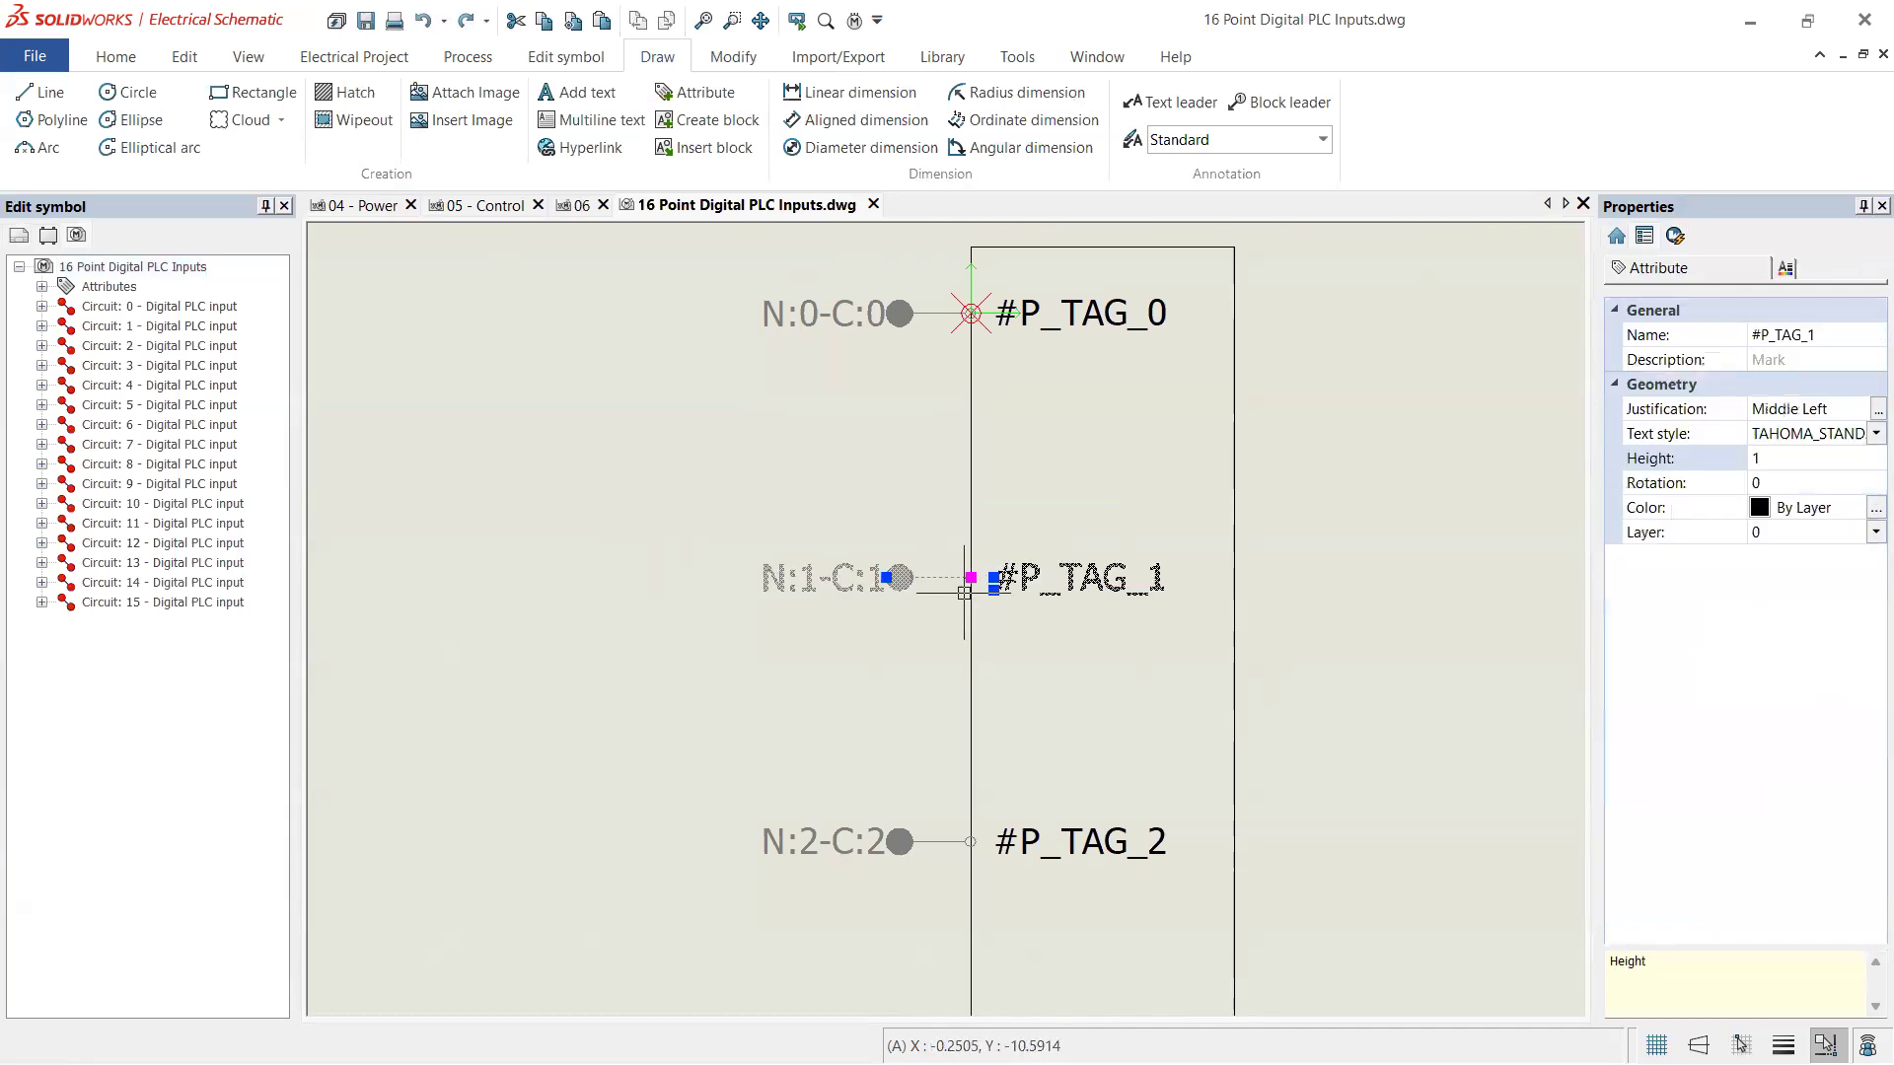
left_click(971, 578)
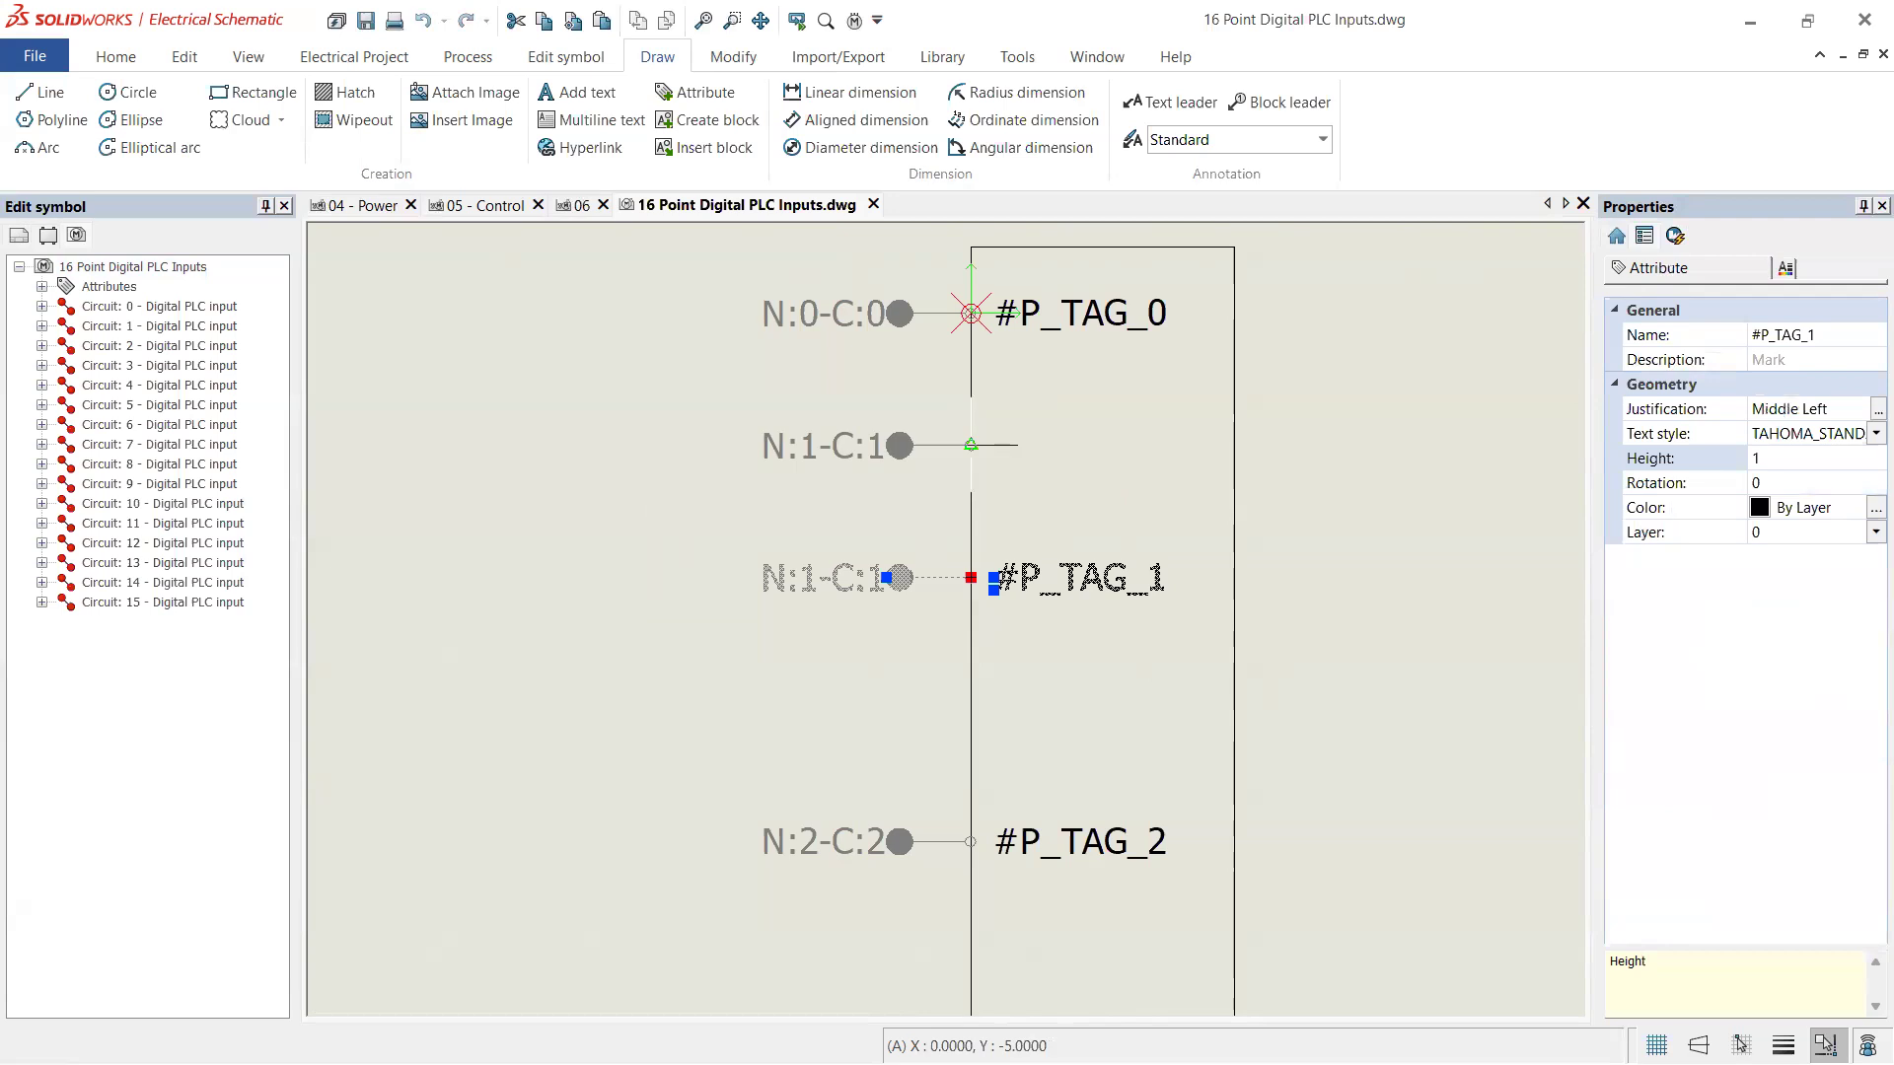
left_click(970, 445)
left_click(973, 400)
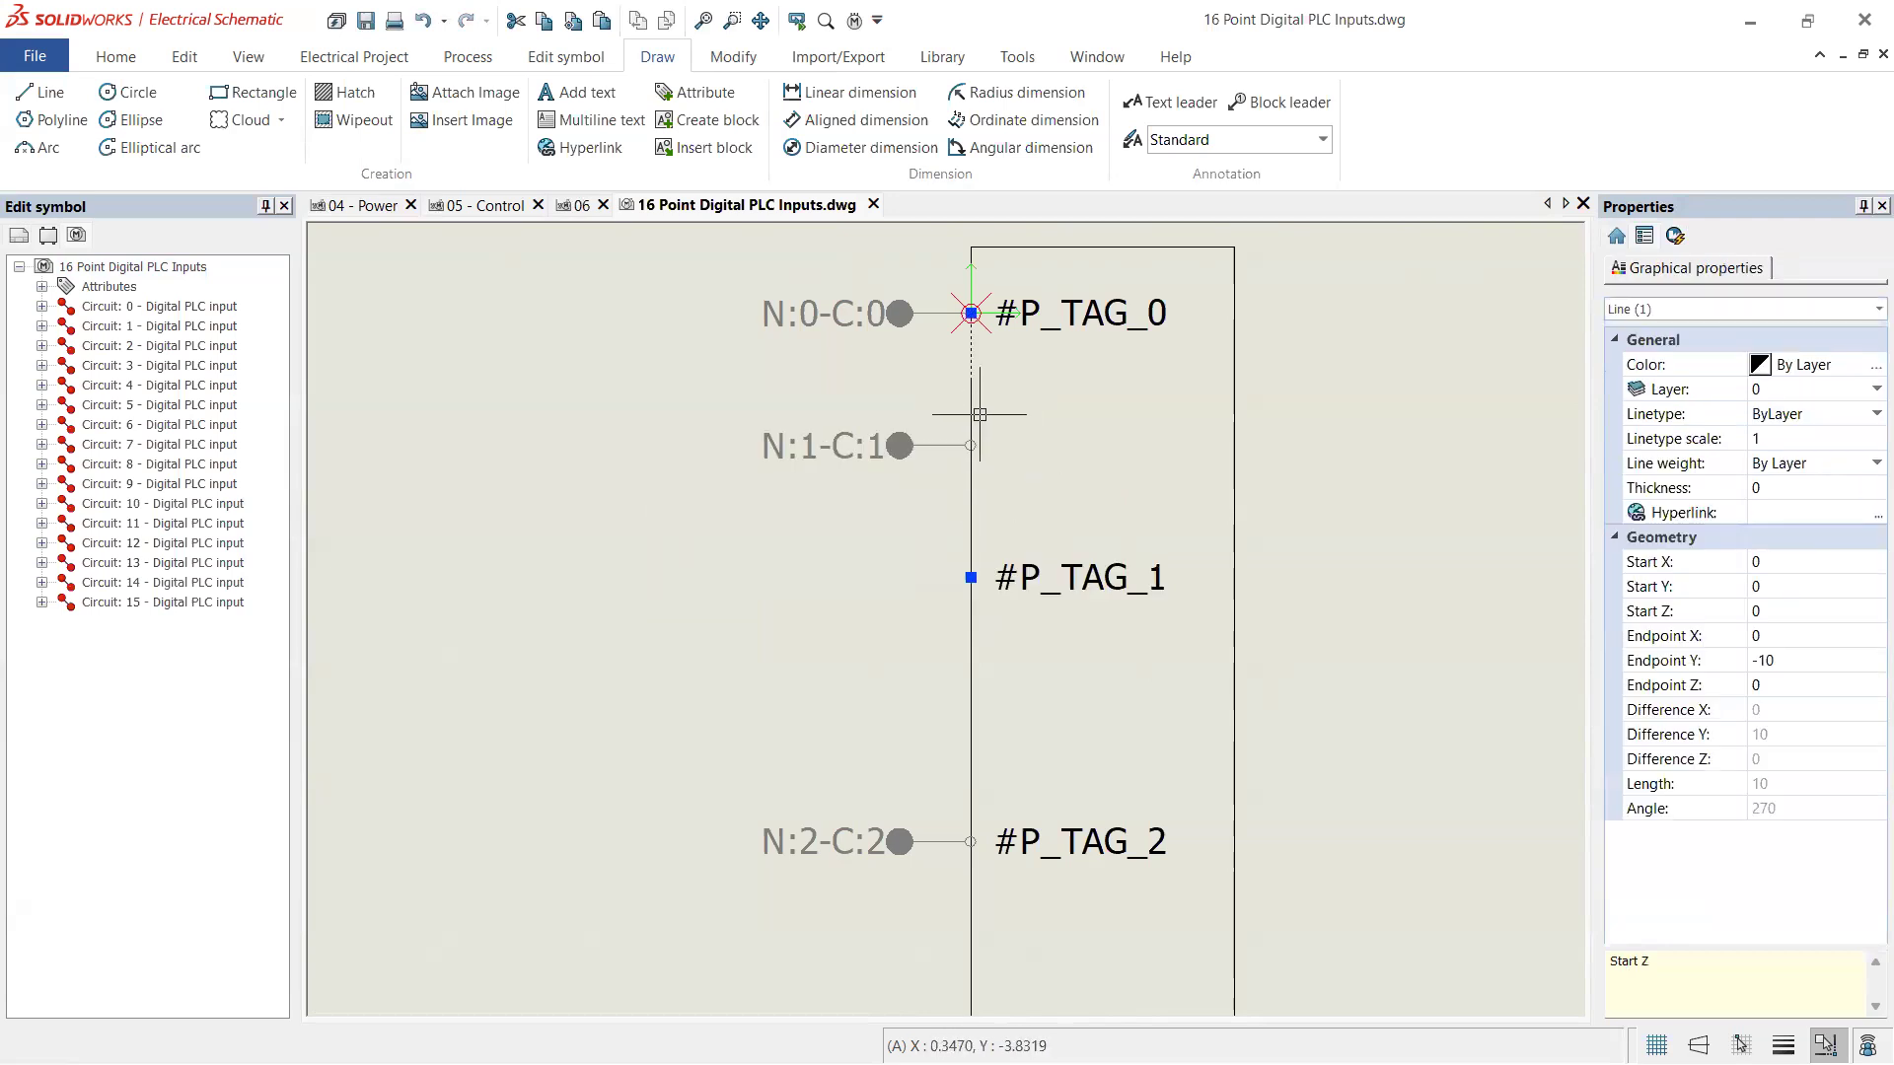
key("Escape")
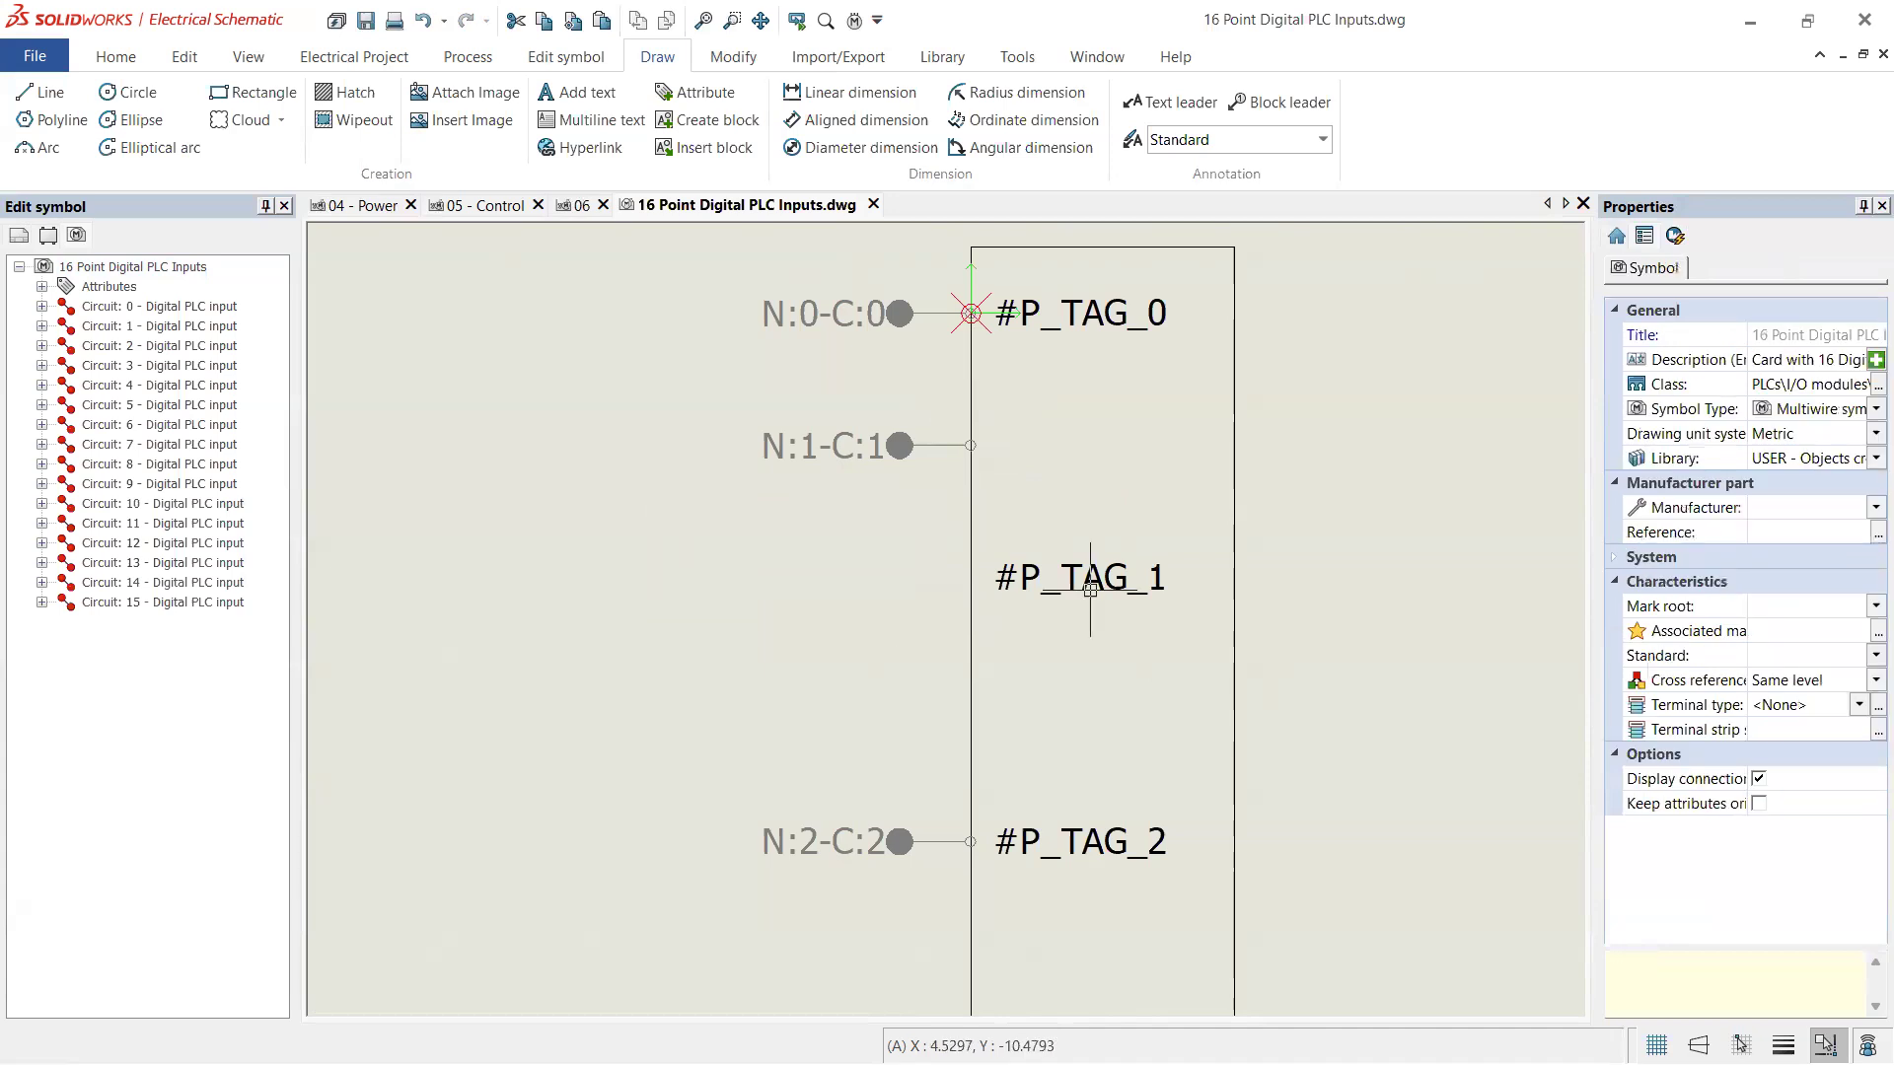
left_click(1090, 589)
left_click_drag(1090, 587, 1103, 446)
key("Escape")
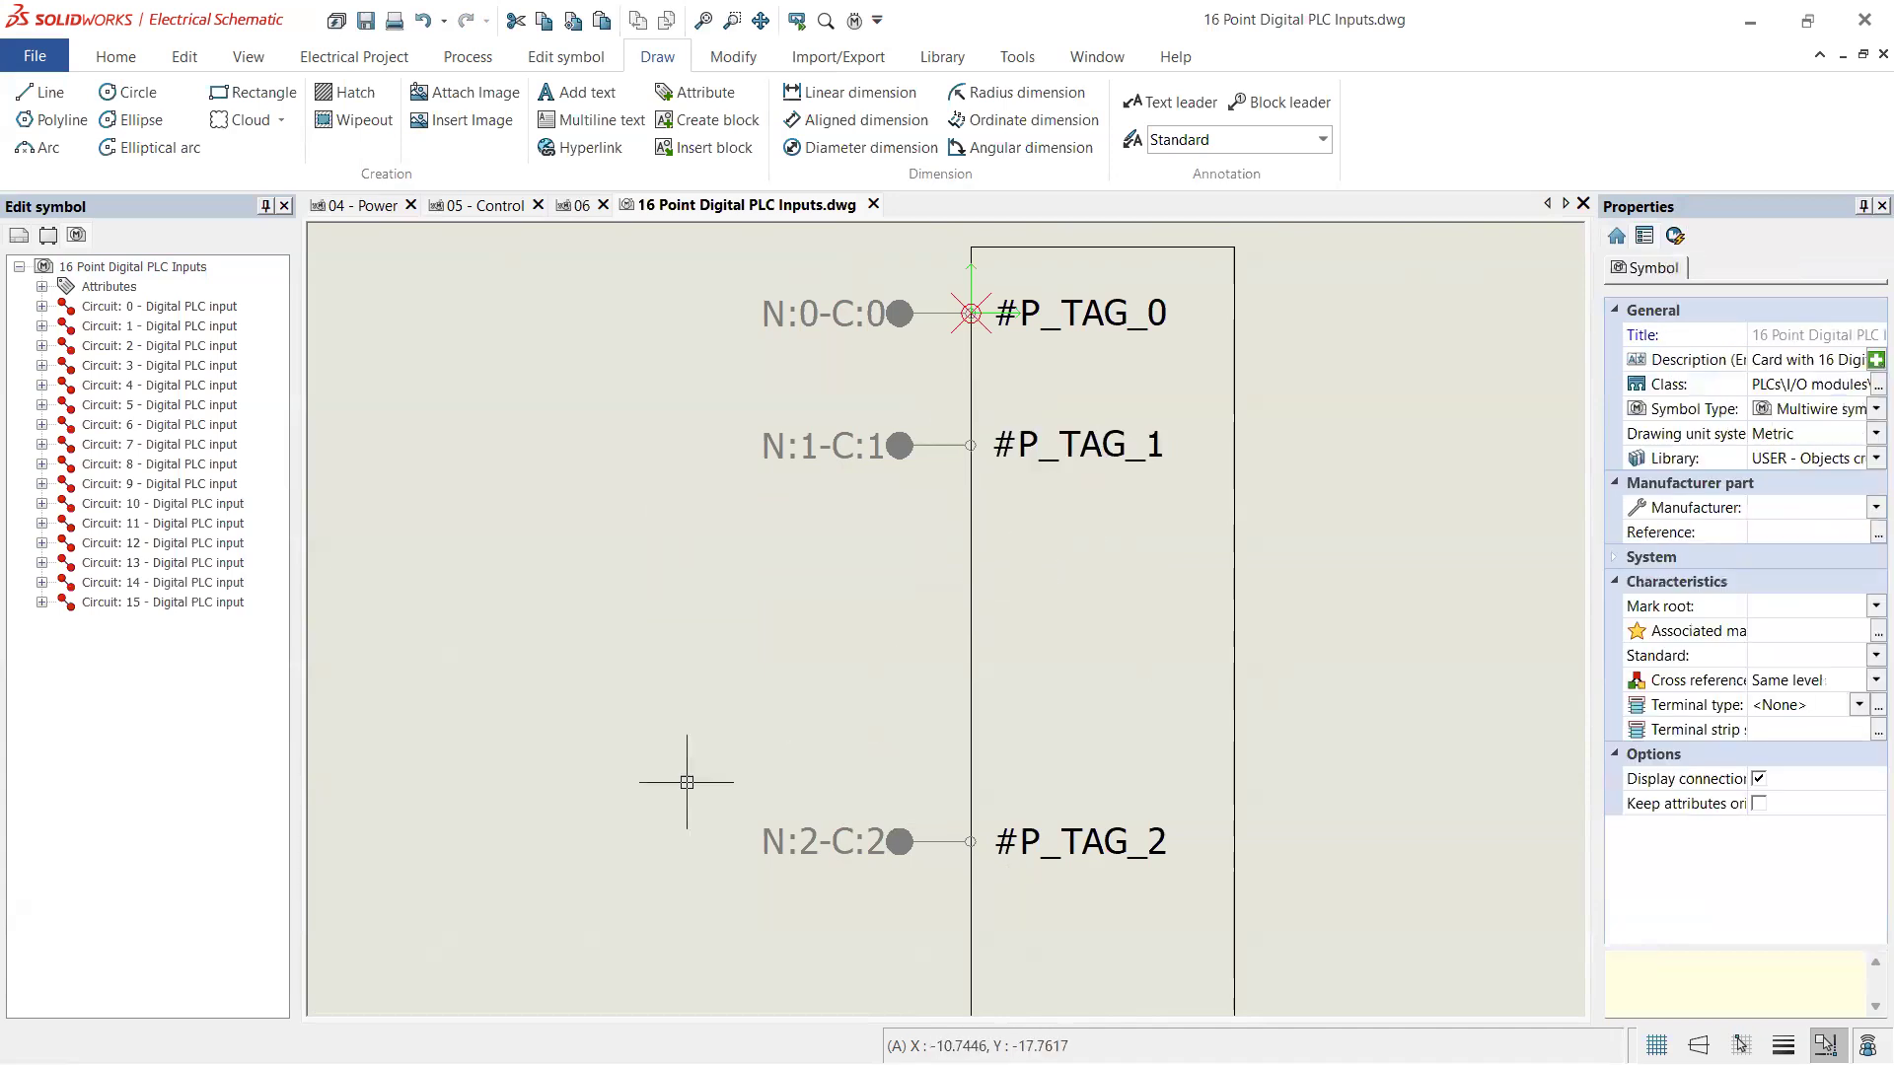
- Close the edited symbol drawing and update the placed PLC symbol on drawing 06 with the change
scroll(719, 779, "down", 3)
scroll(732, 710, "up", 1)
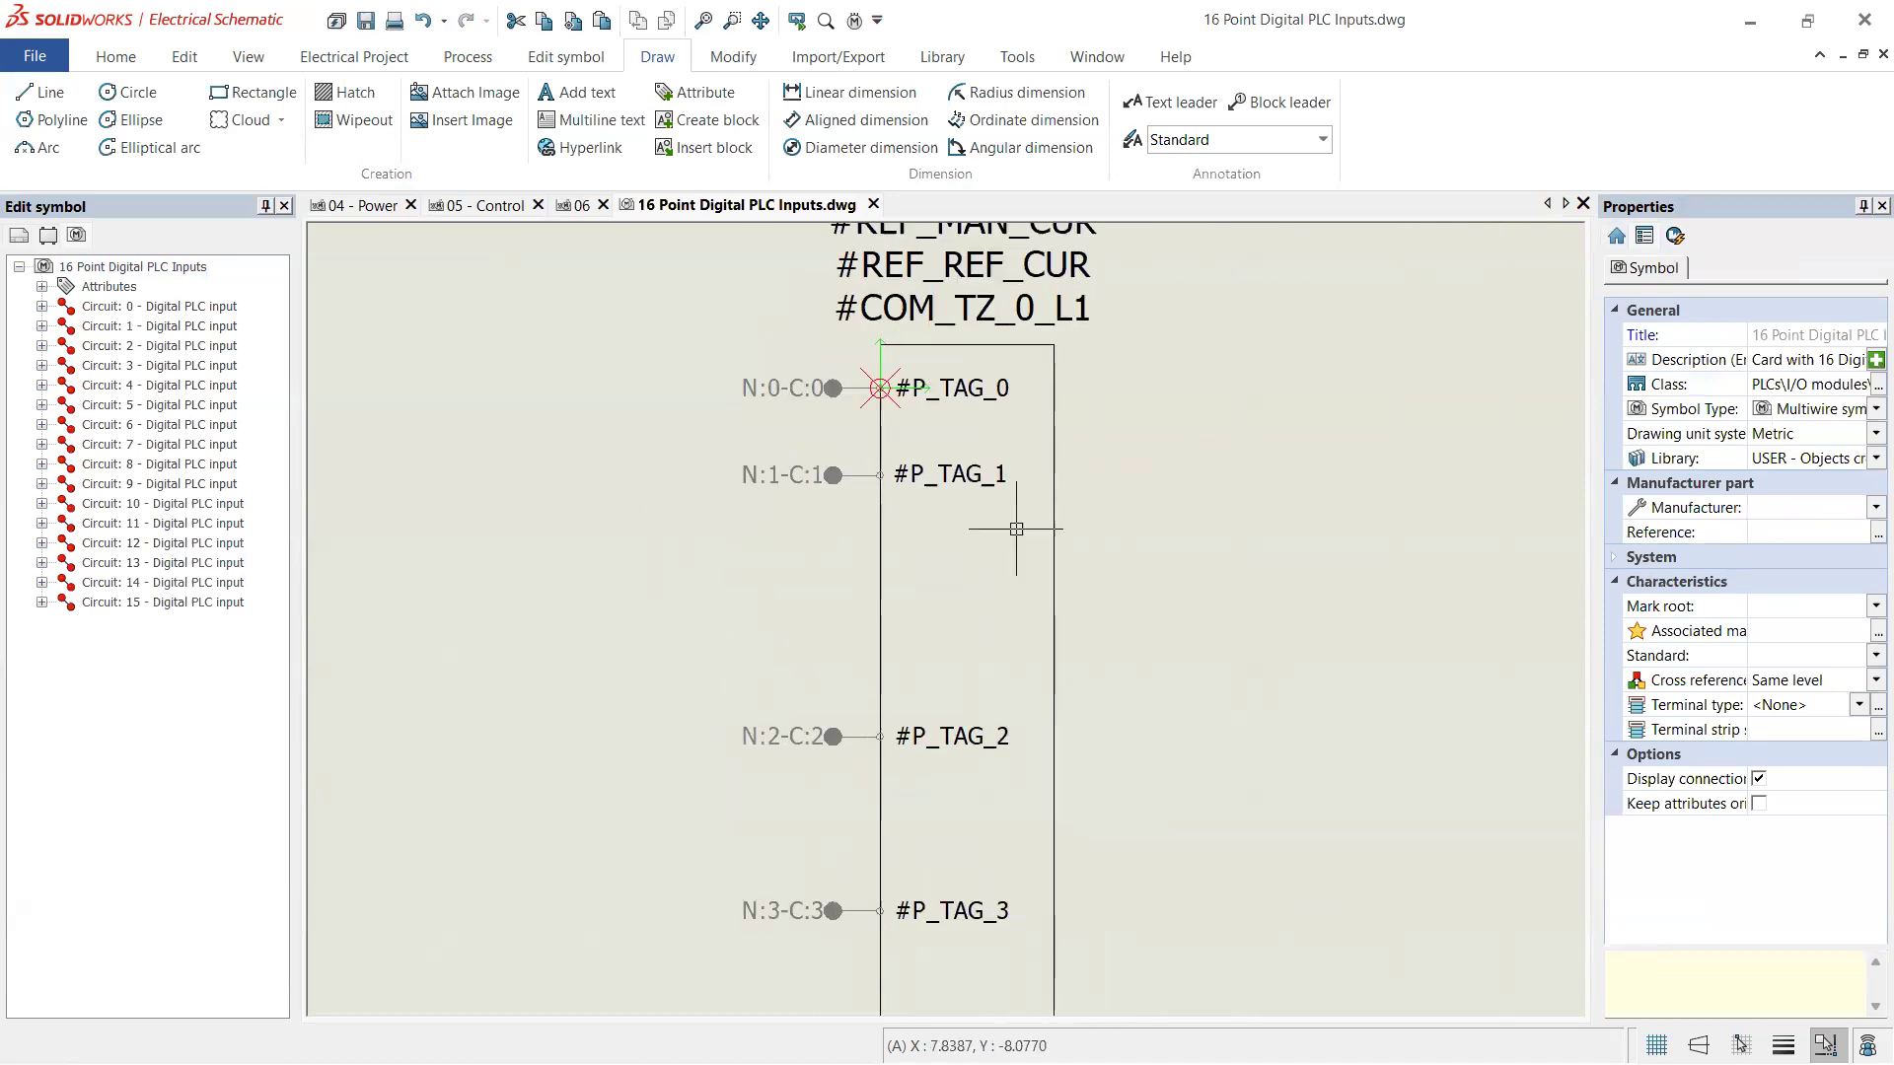
left_click(873, 205)
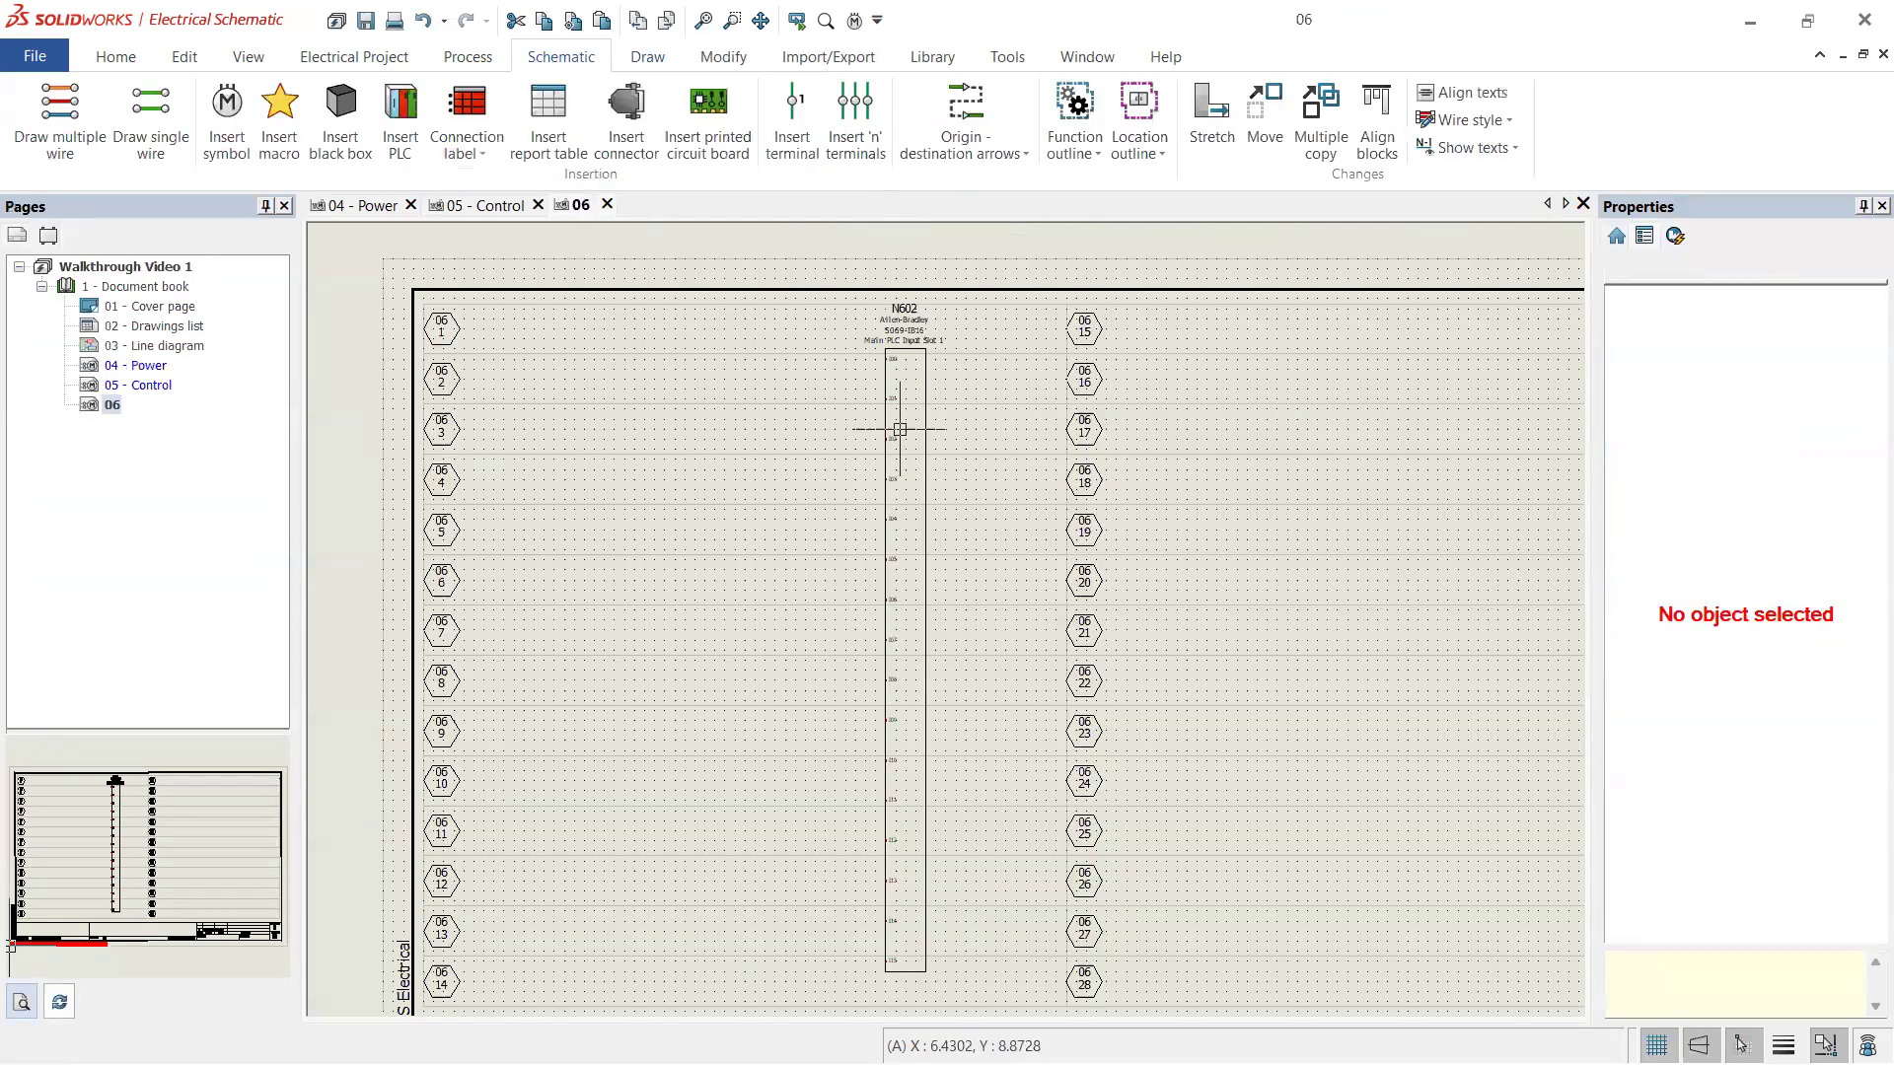
left_click(926, 410)
right_click(930, 412)
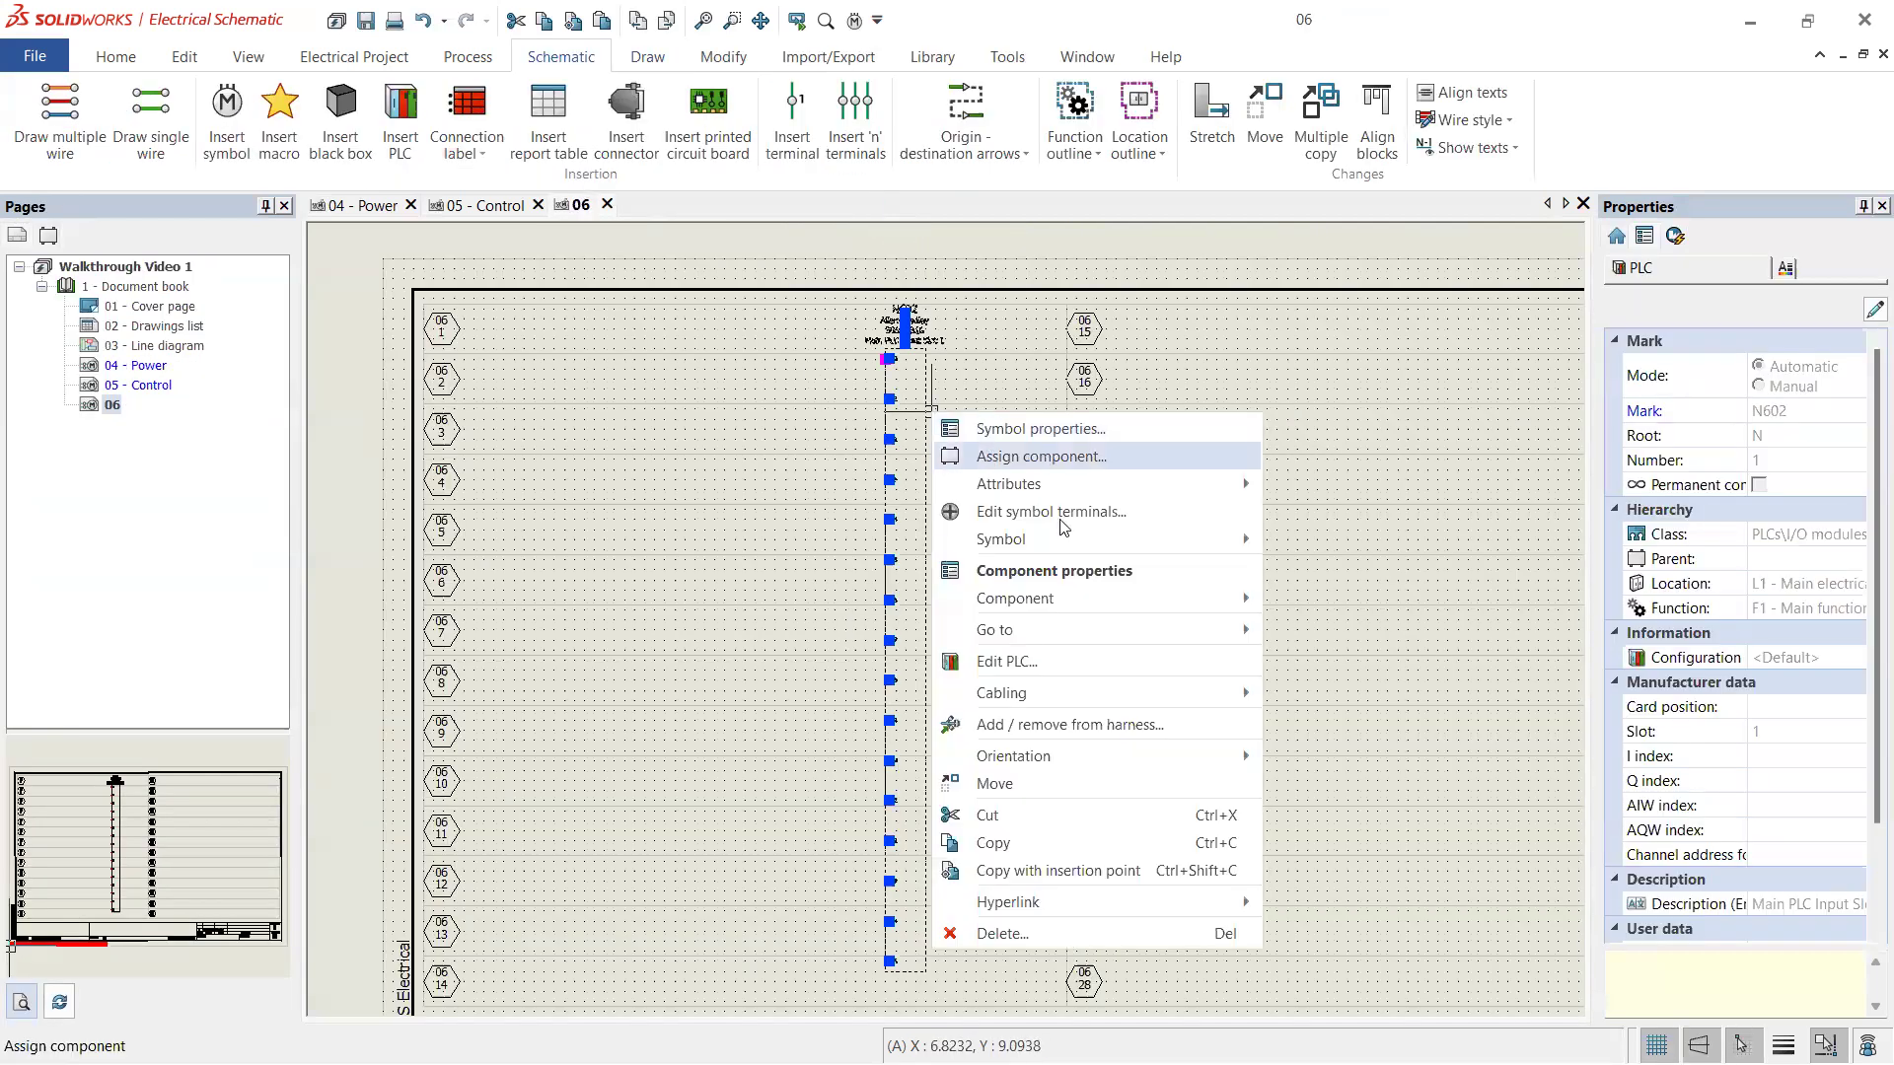
mouse_move(1174, 543)
left_click(1354, 543)
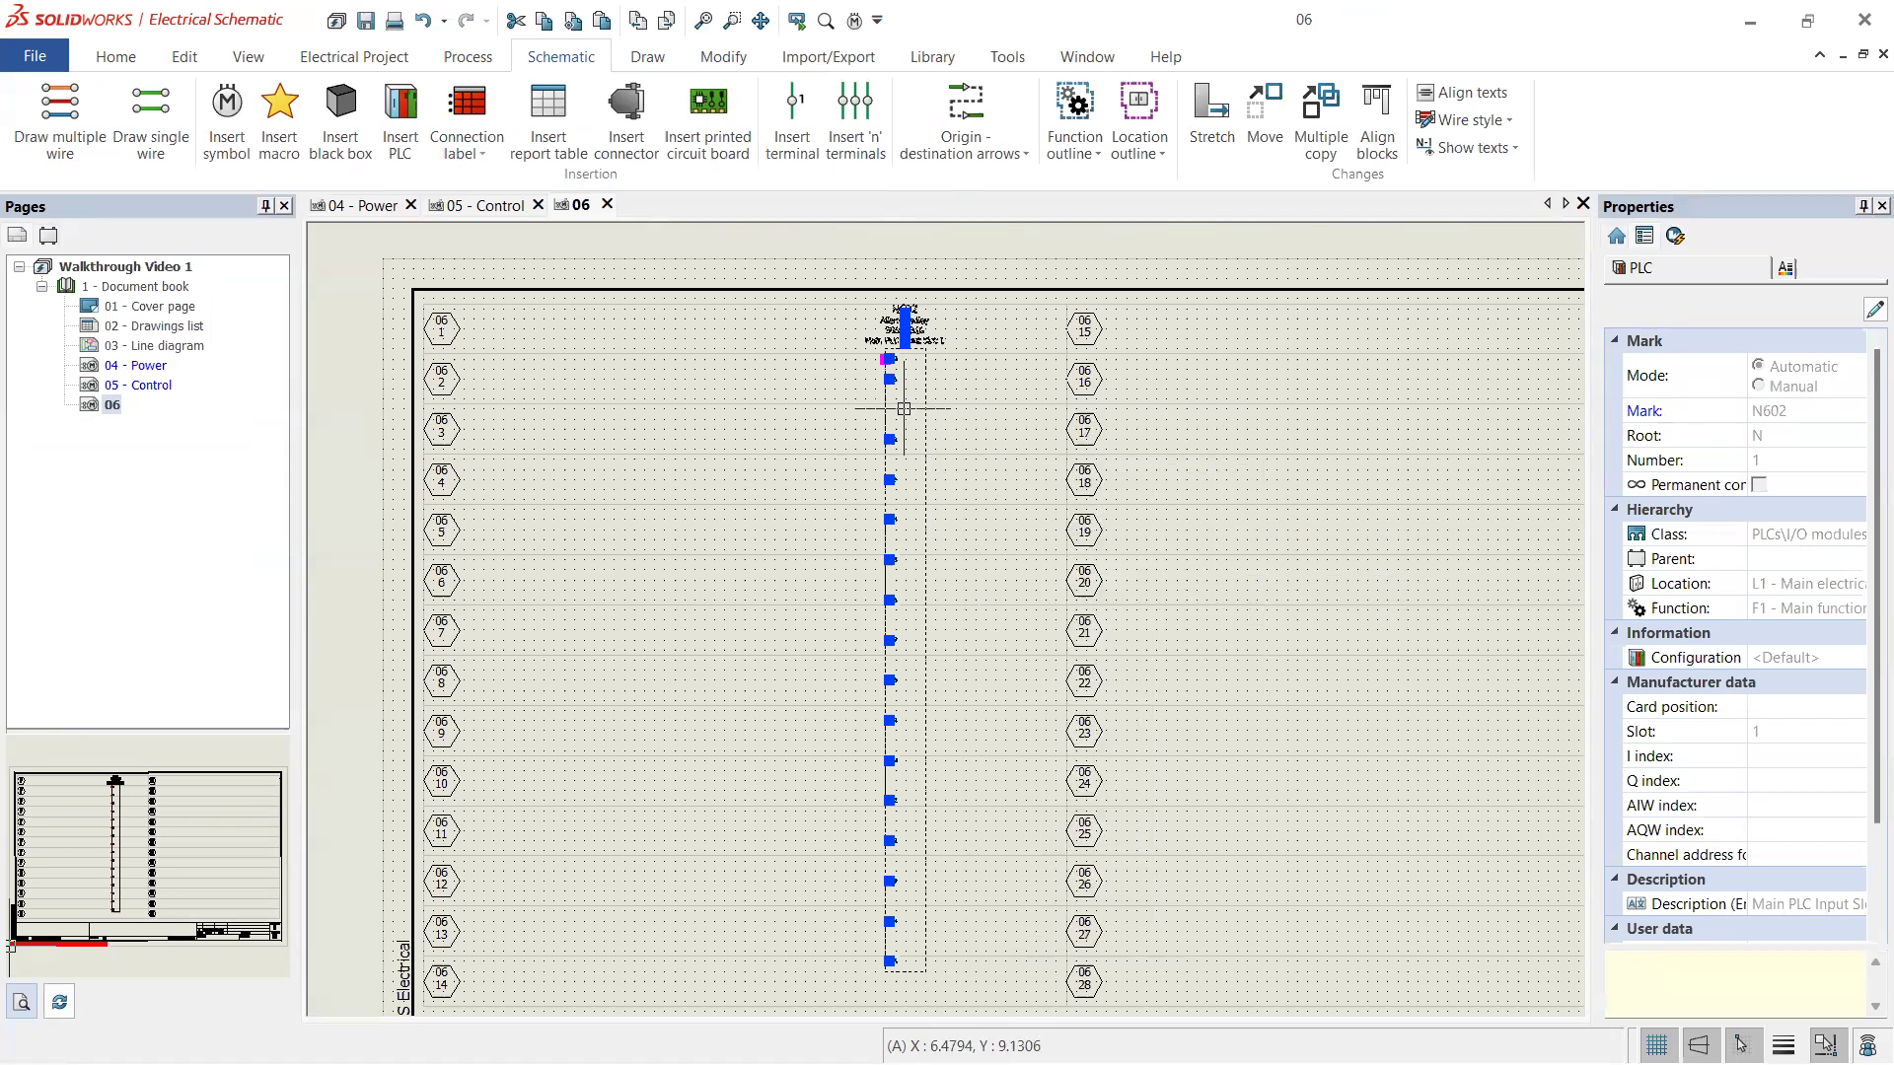
scroll(903, 409, "up", 5)
key("Escape")
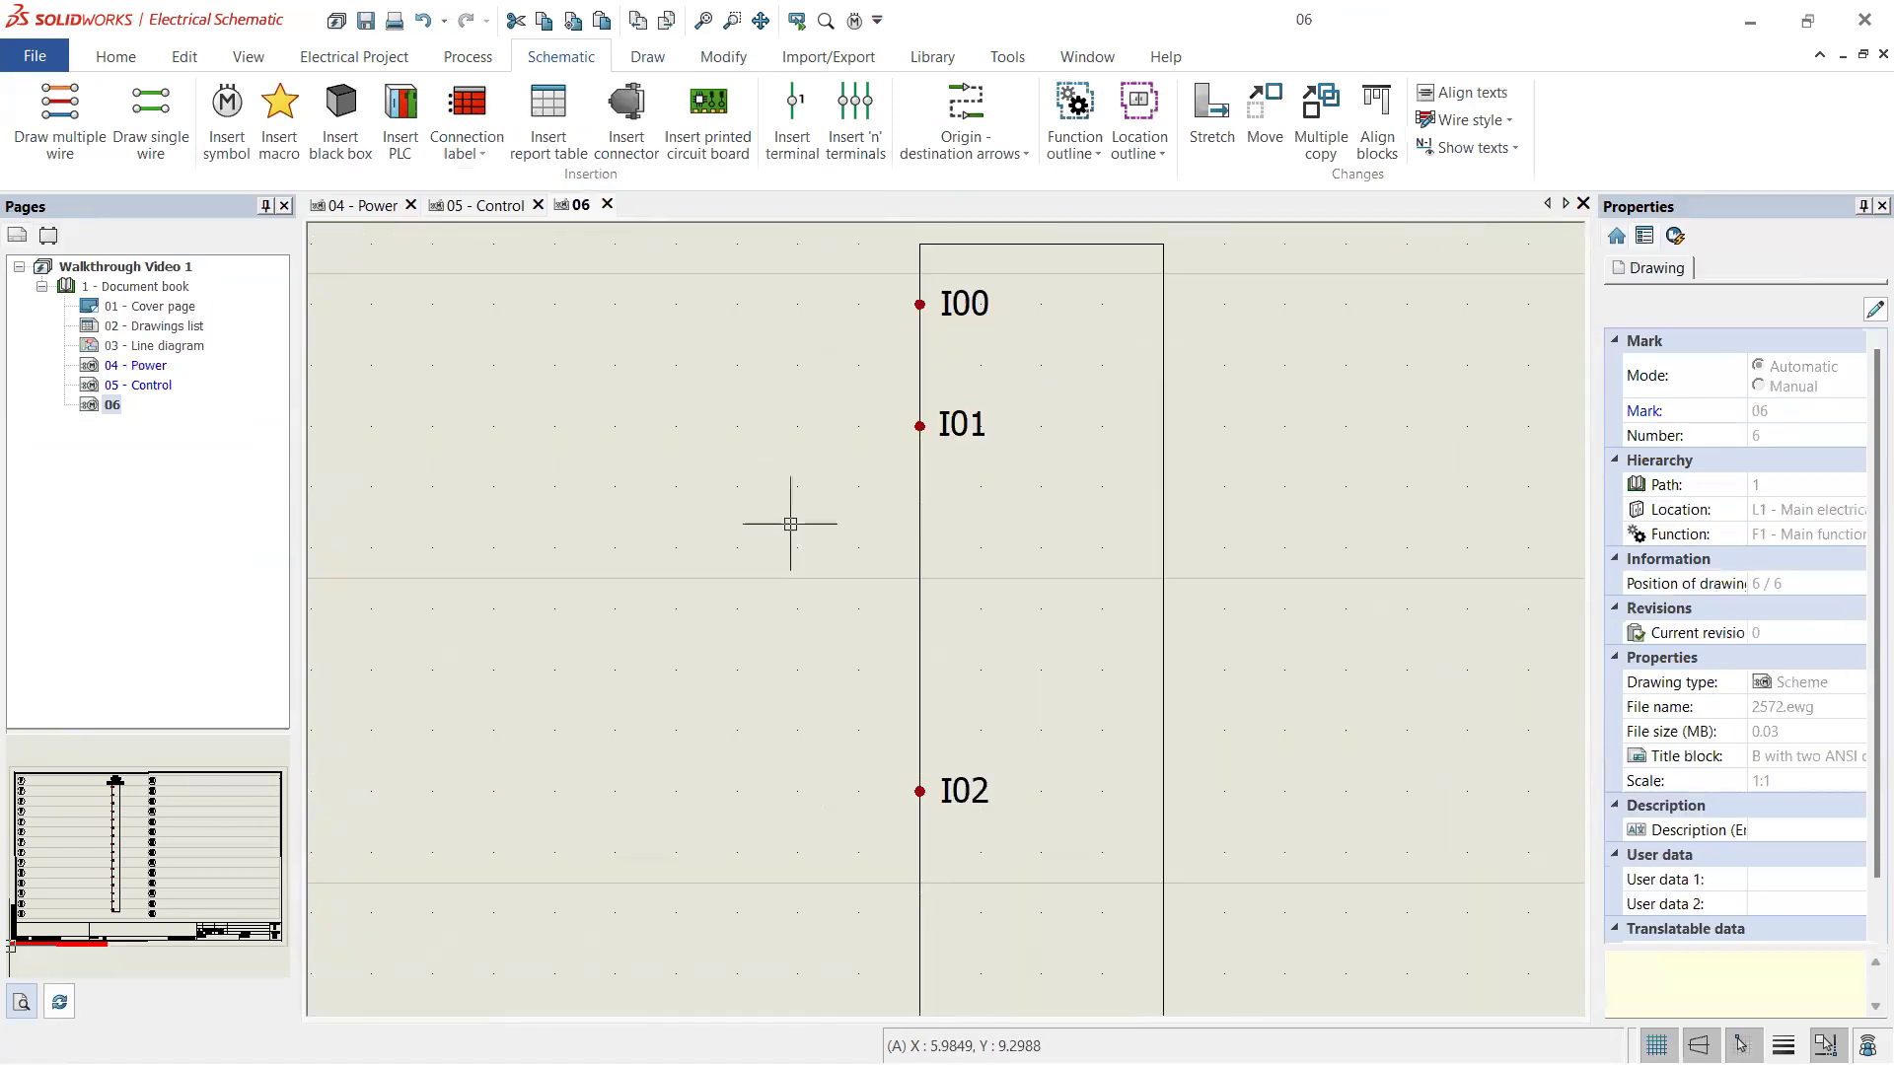
- Examine the I01 connection point's position relative to the grid and the neighbouring inputs on the updated PLC card
scroll(833, 478, "up", 4)
scroll(976, 350, "up", 3)
scroll(966, 449, "down", 2)
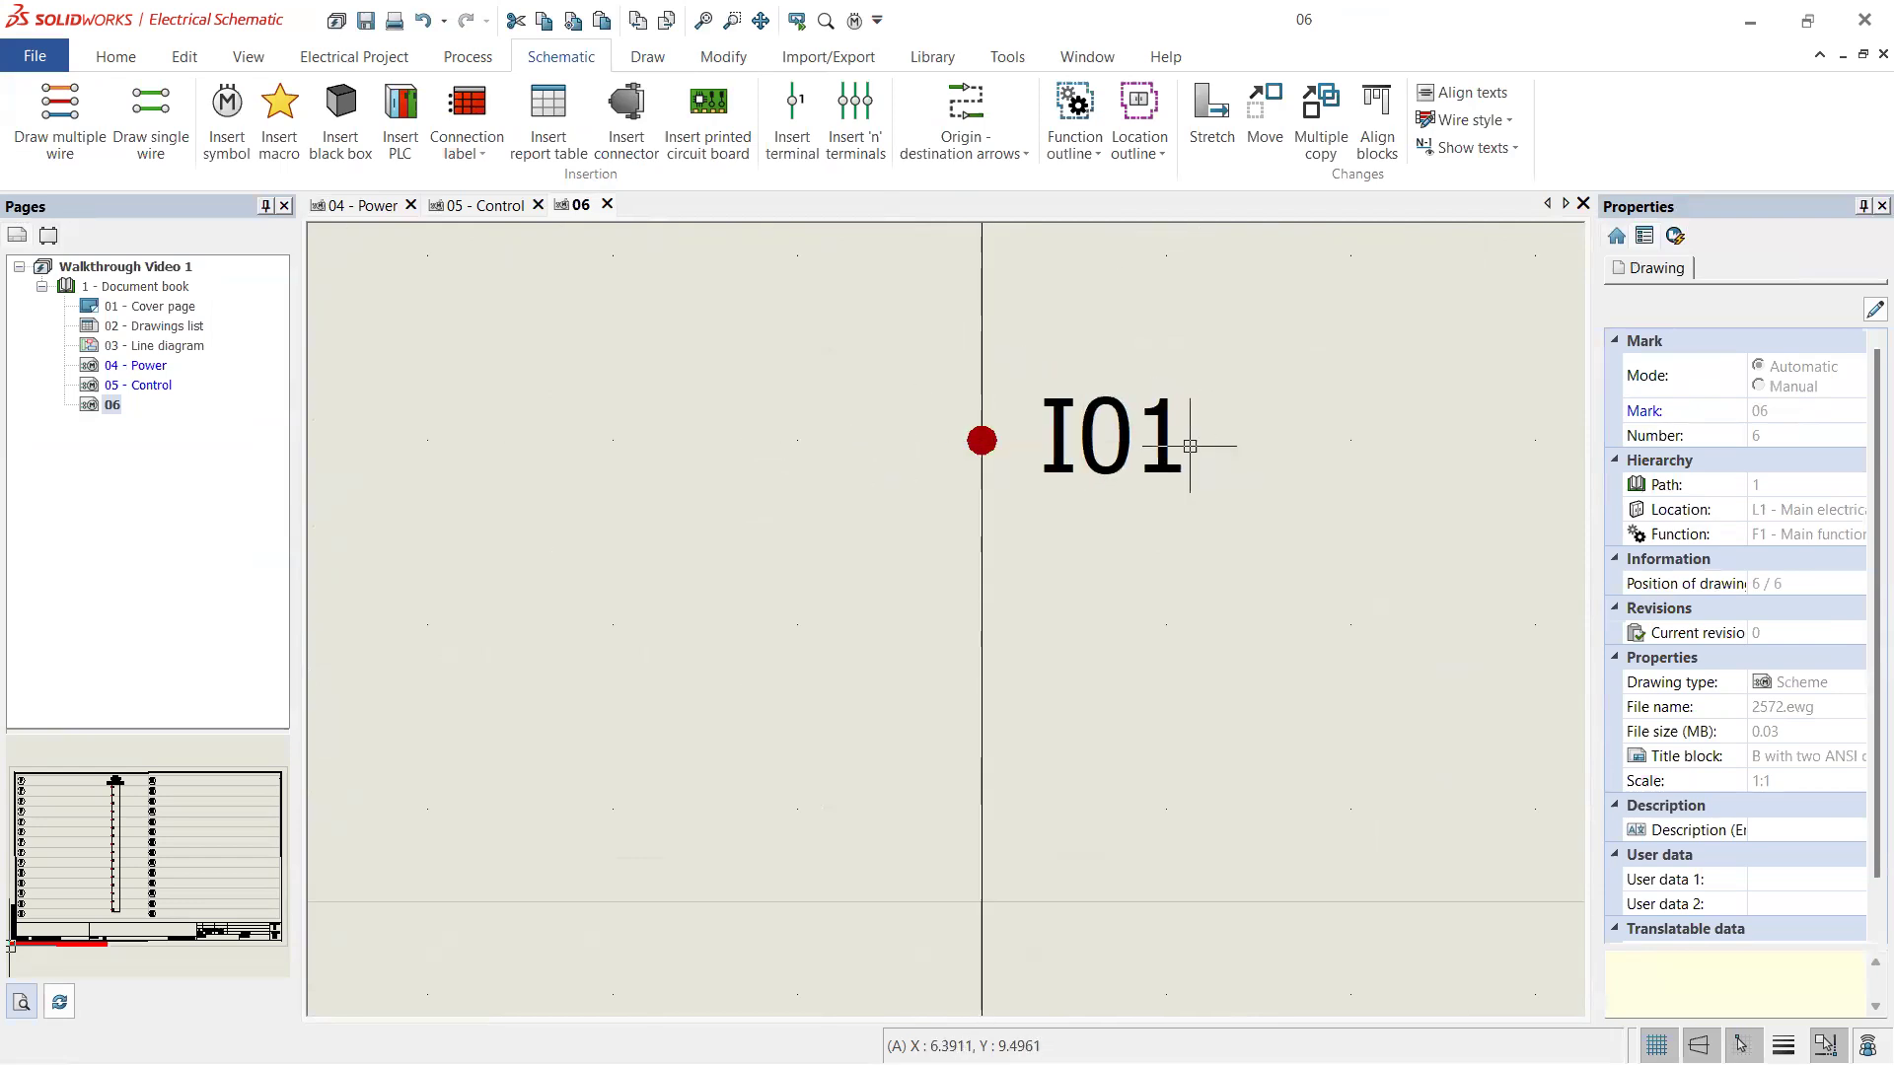
scroll(795, 487, "up", 2)
scroll(795, 477, "down", 6)
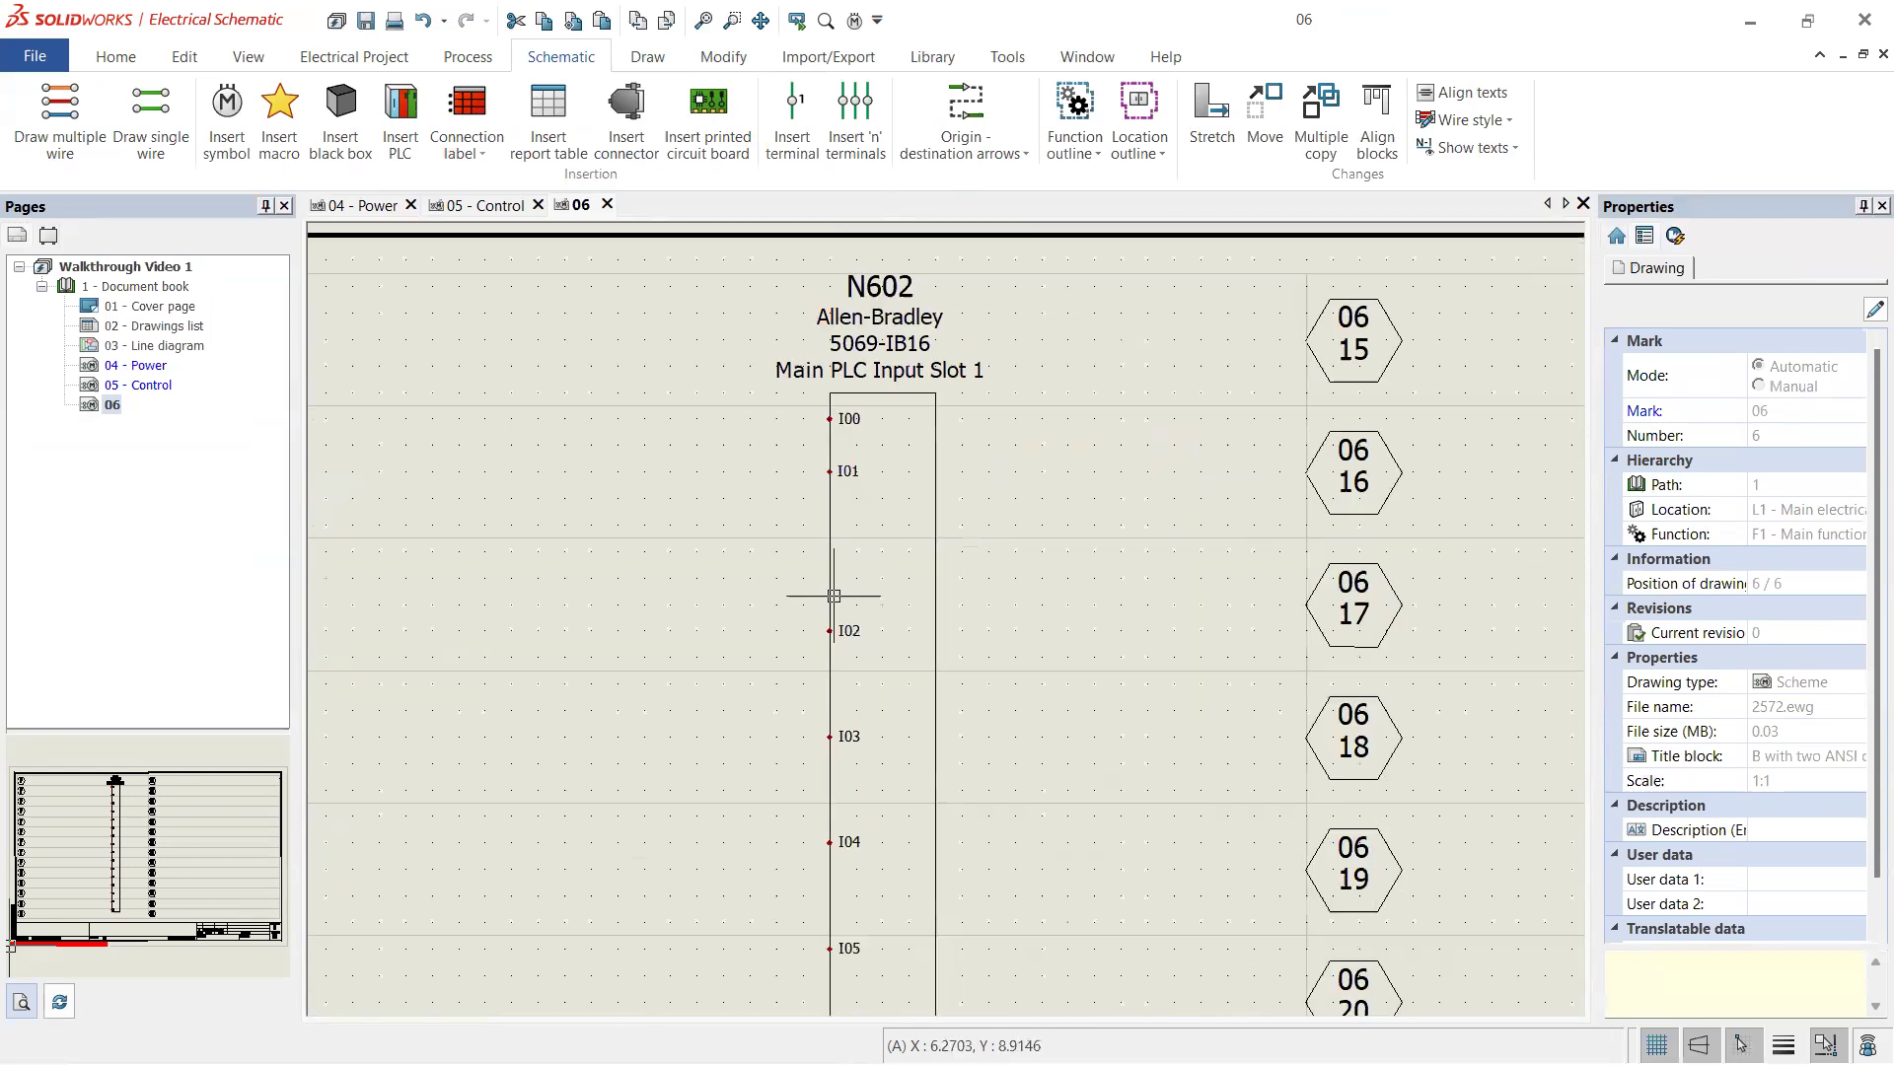
scroll(834, 596, "down", 1)
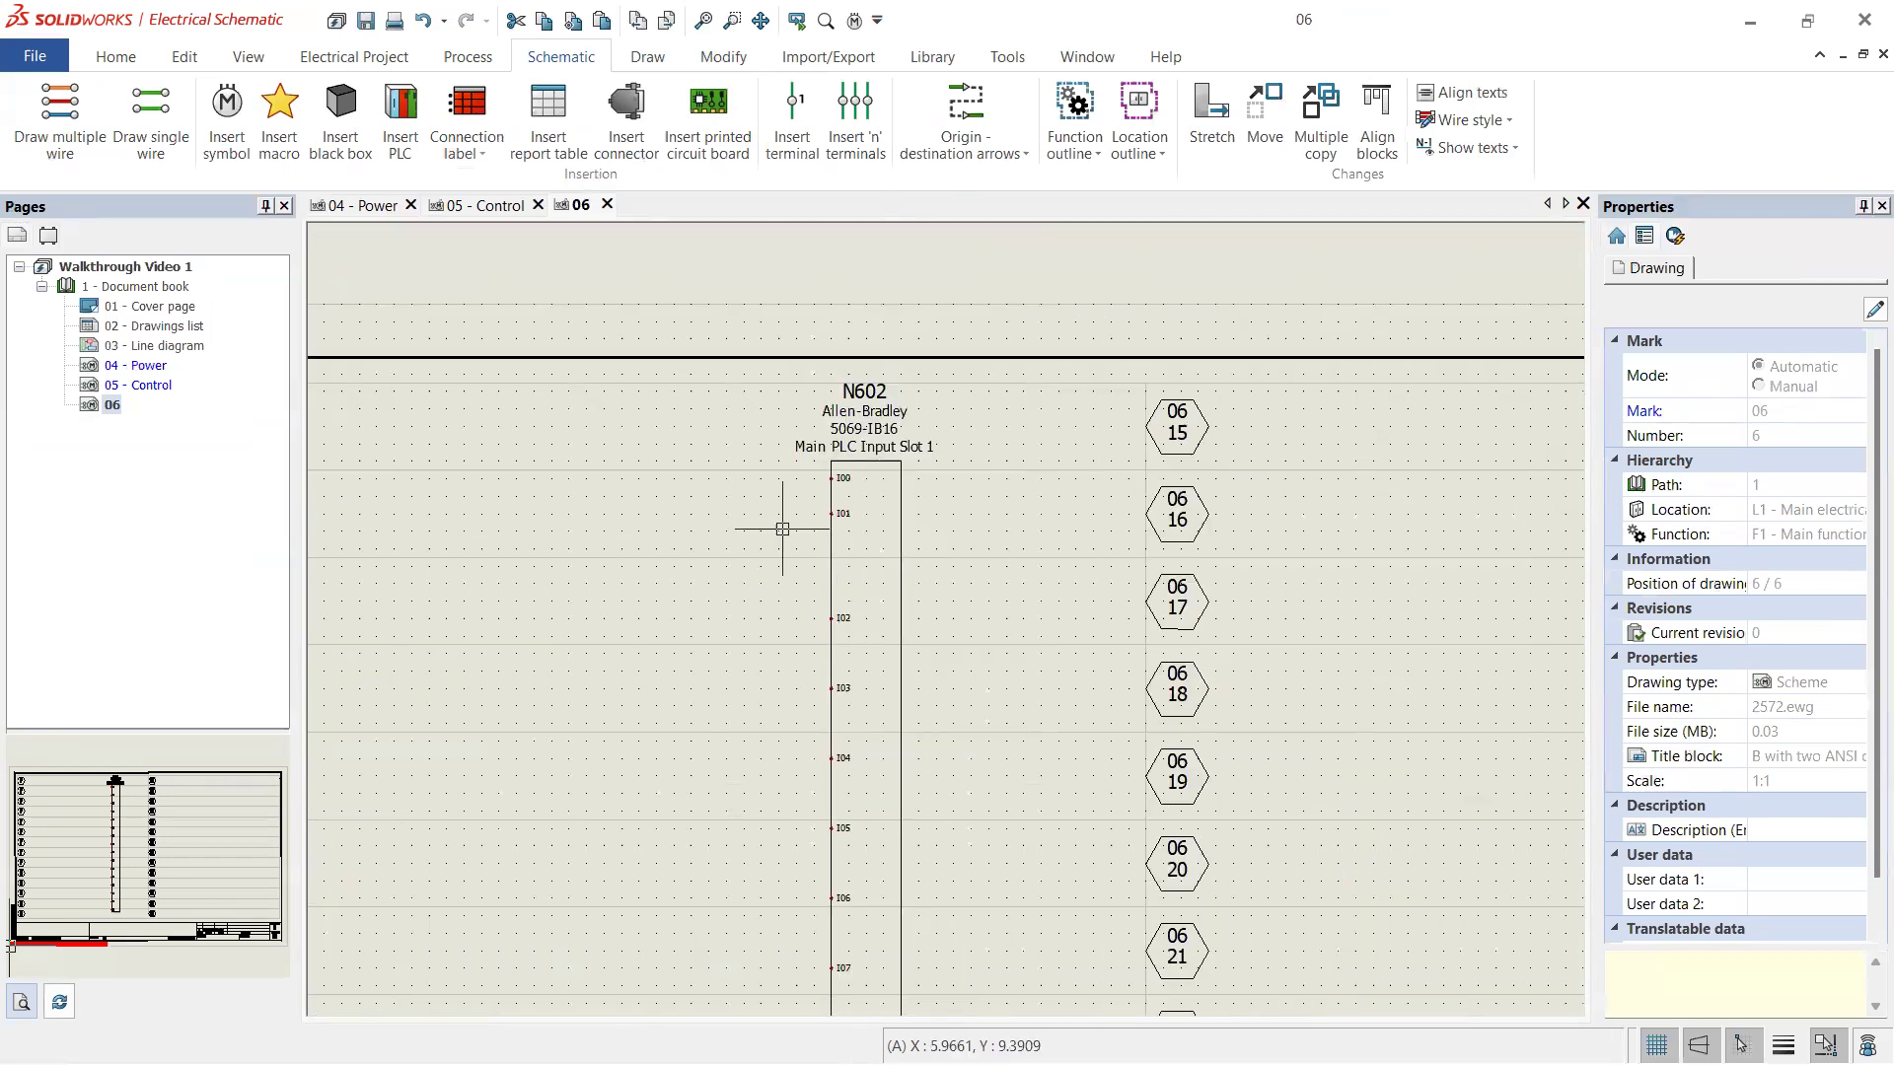
- Try a single wire running outward from input I00 with a bend down to the level of I01, and delete it
left_click(151, 113)
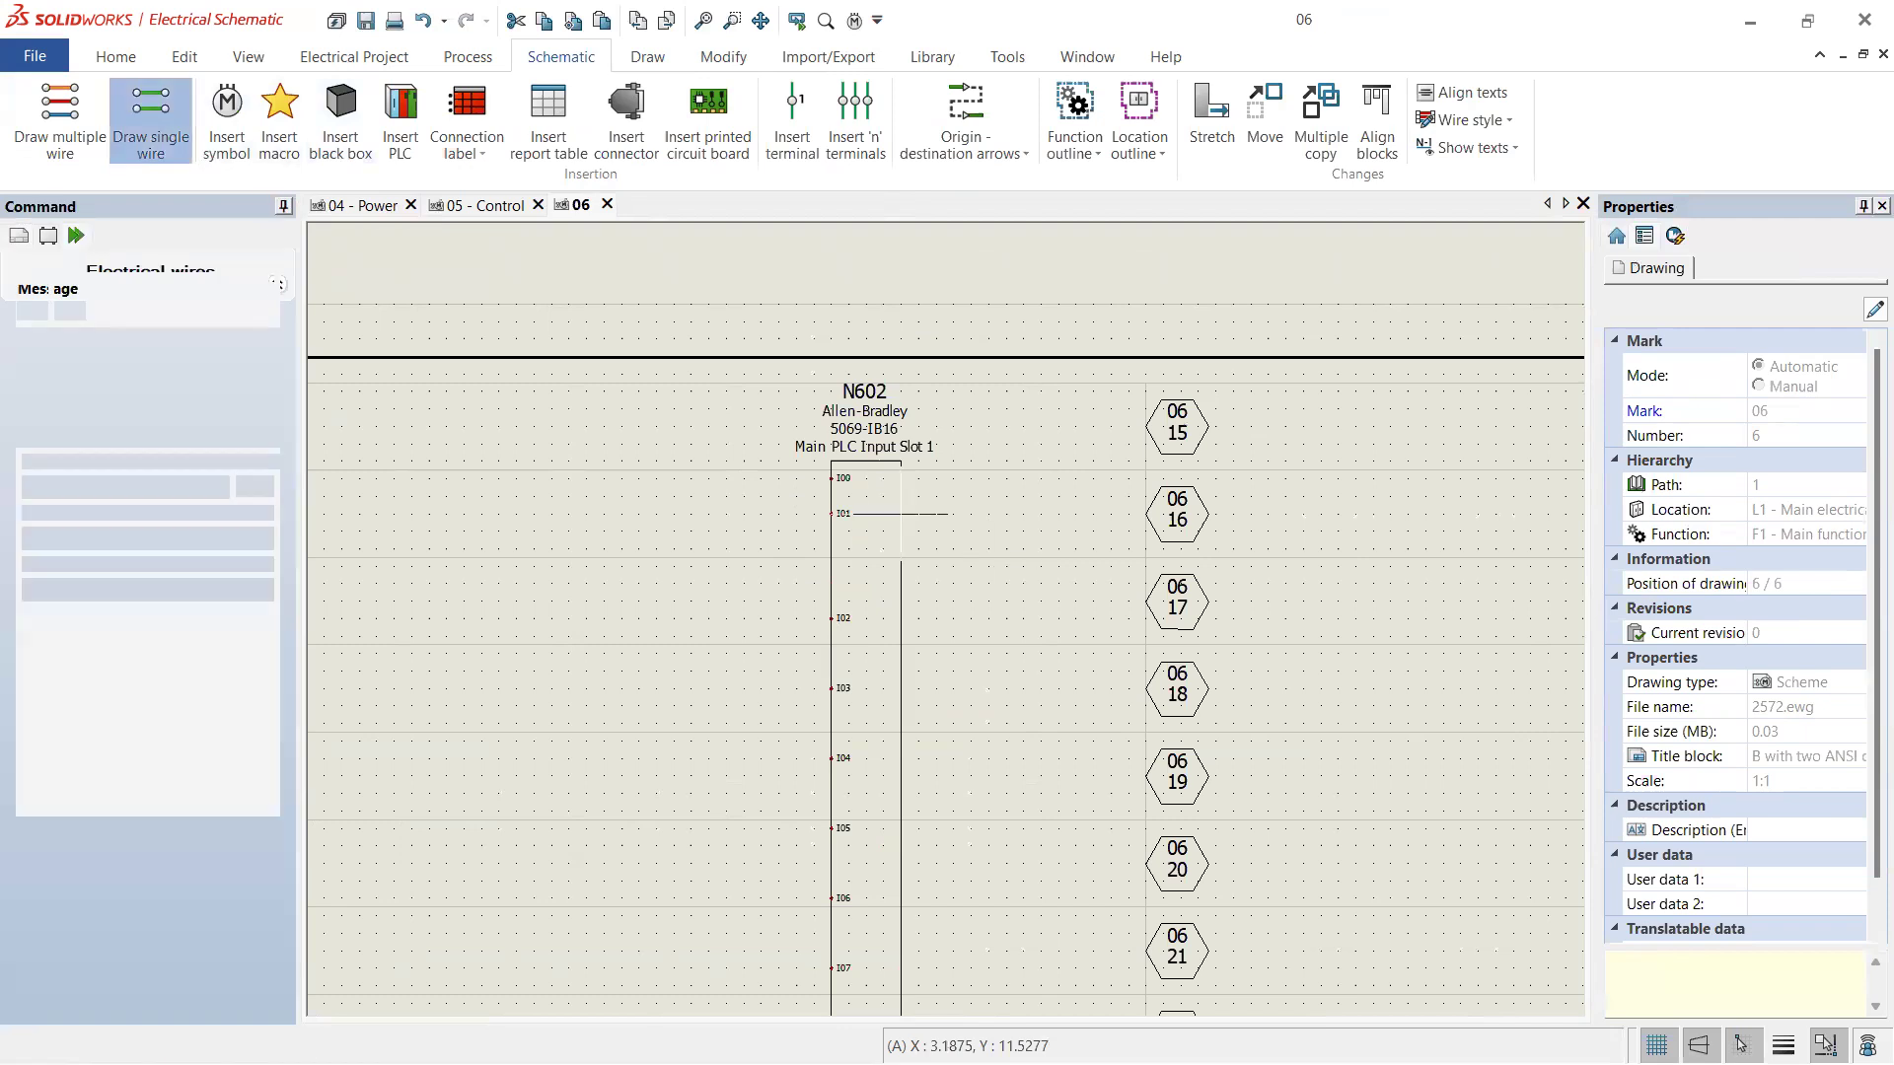
left_click(832, 478)
left_click(639, 478)
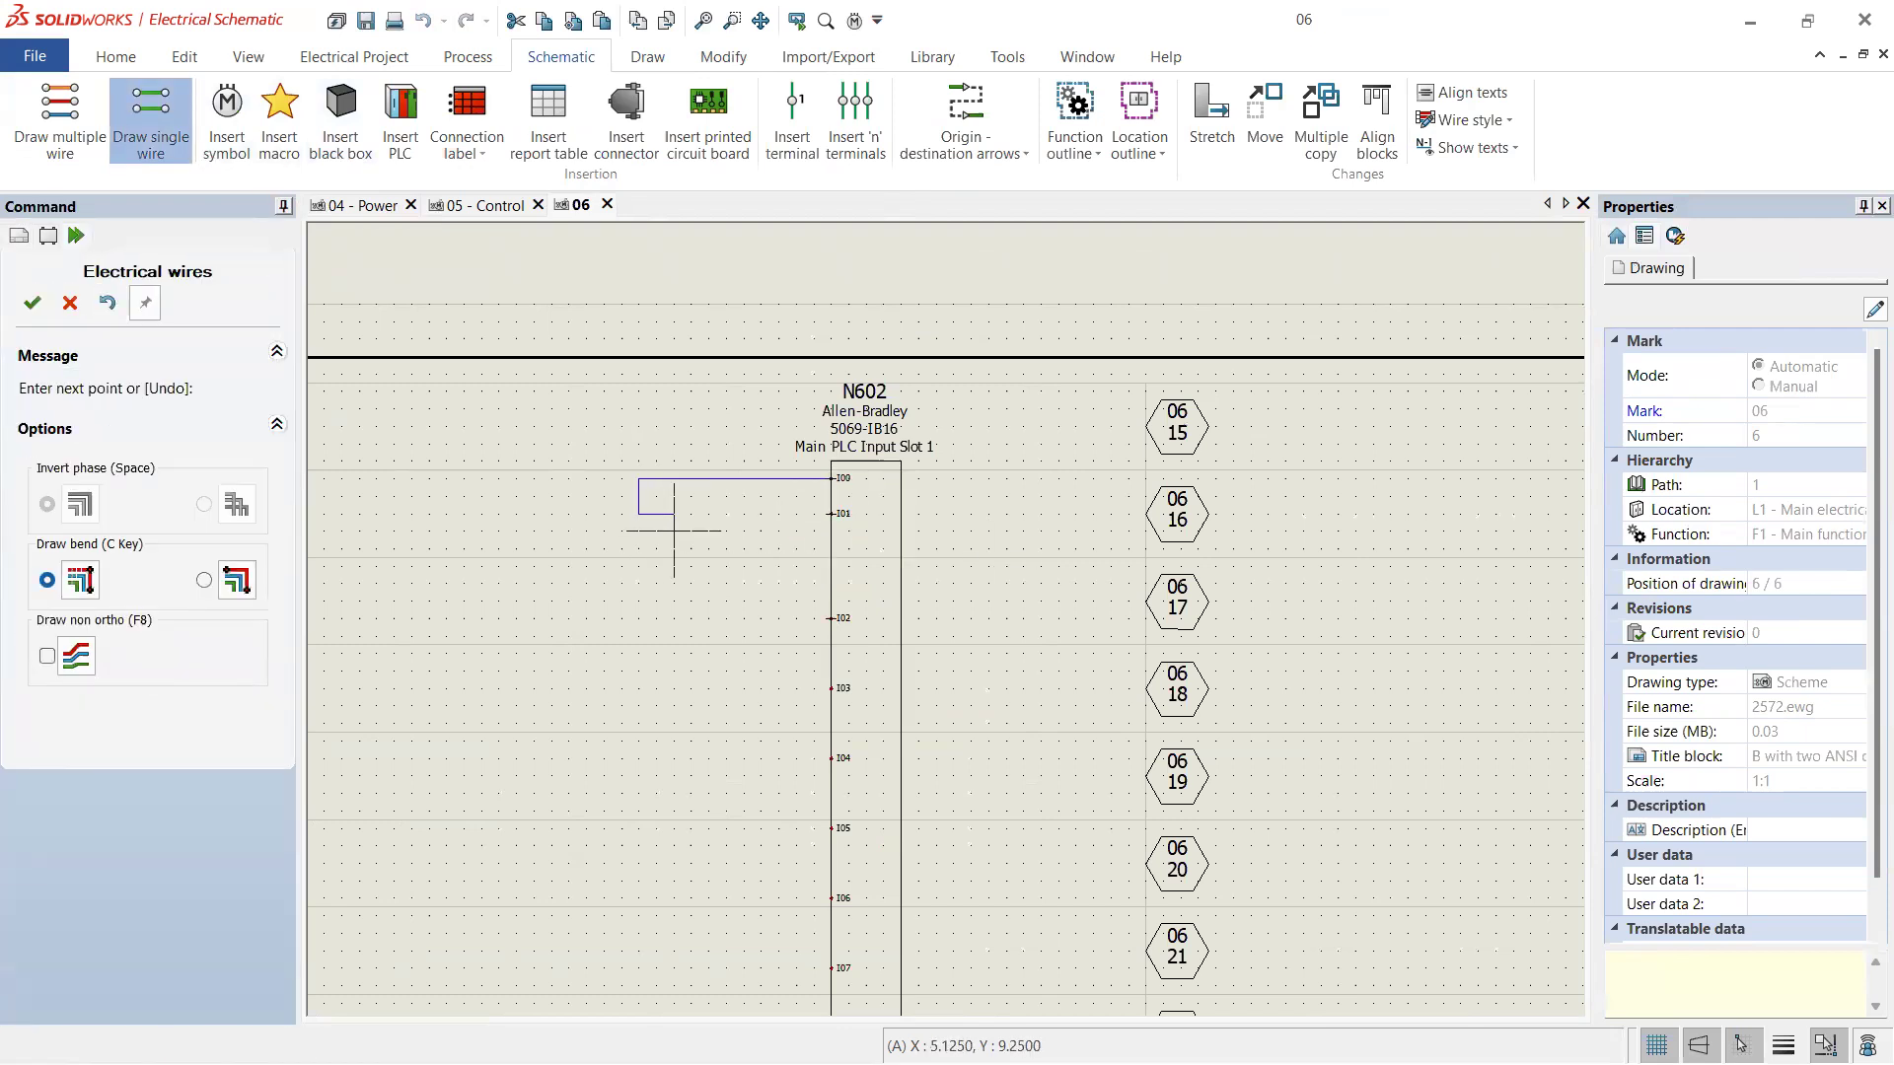
key("Escape")
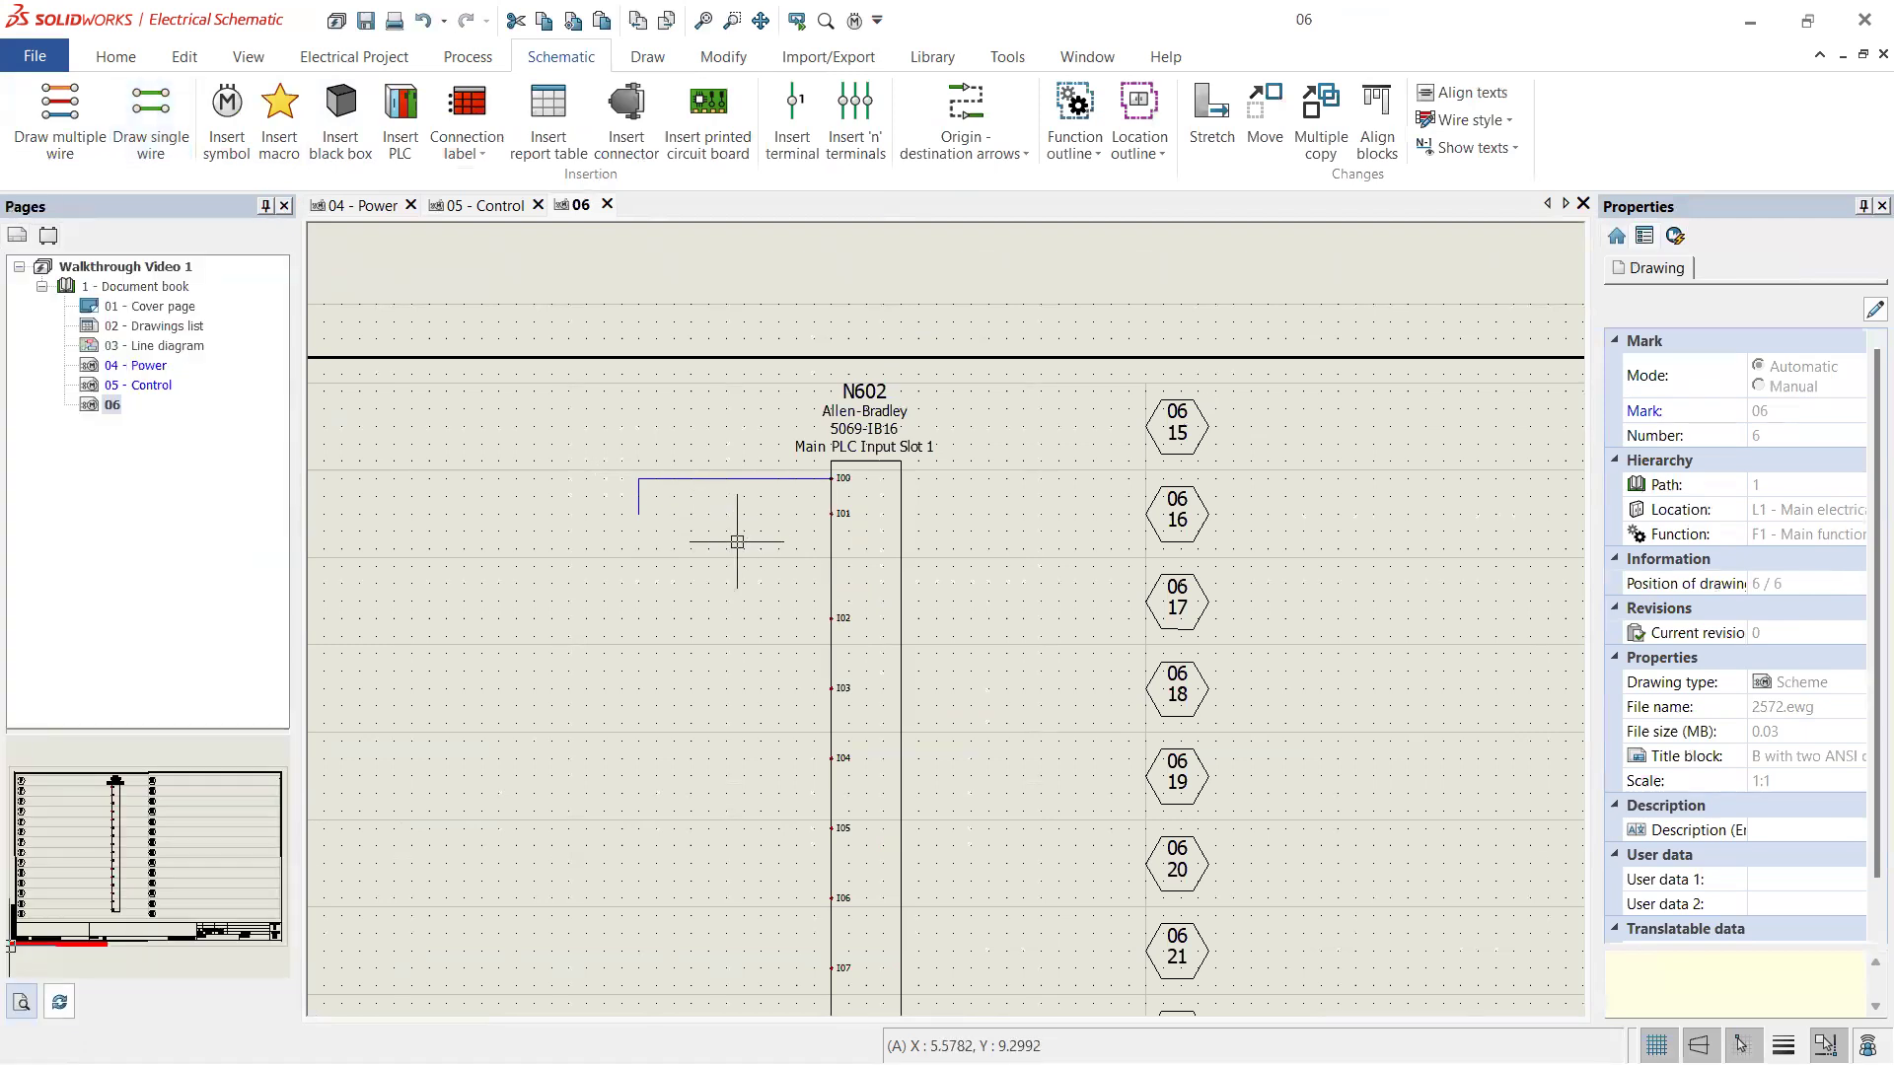
left_click_drag(737, 542, 602, 423)
key("Delete")
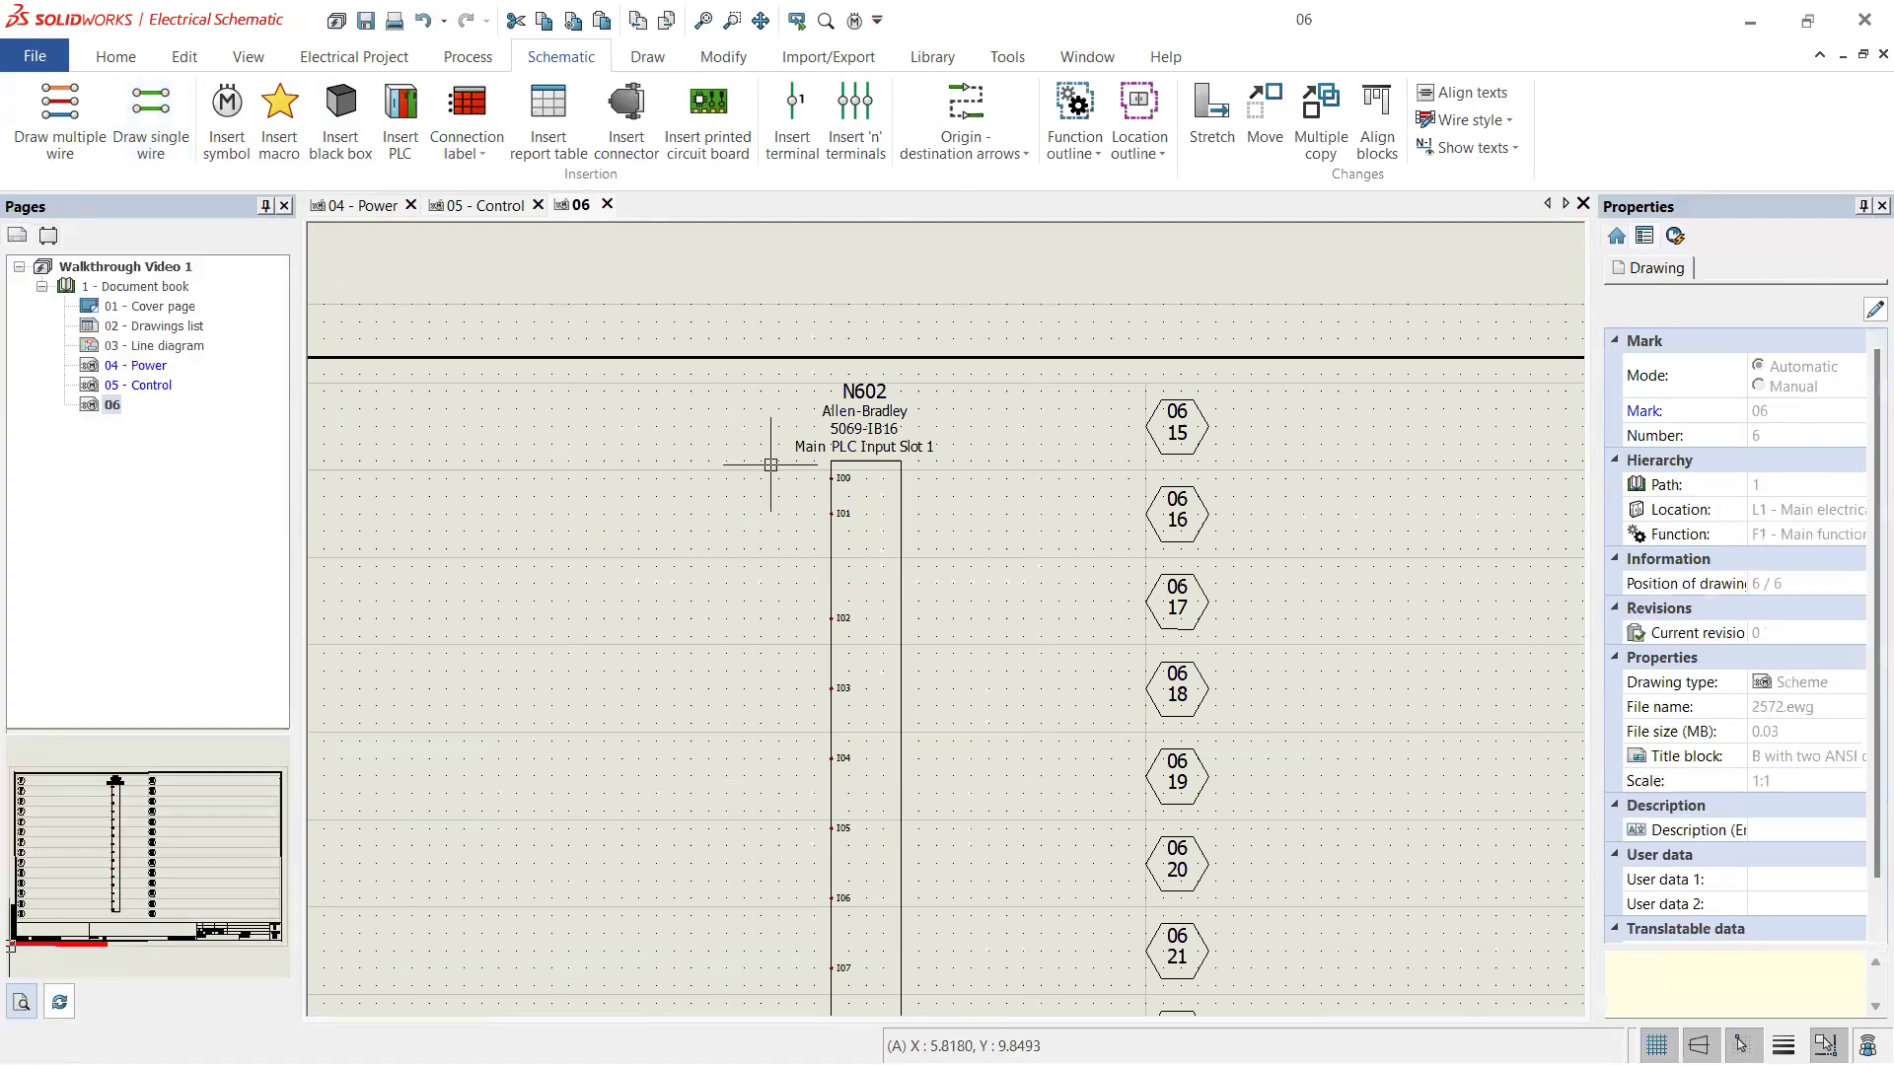
scroll(780, 444, "down", 3)
scroll(792, 491, "up", 2)
middle_click_drag(792, 477, 804, 456)
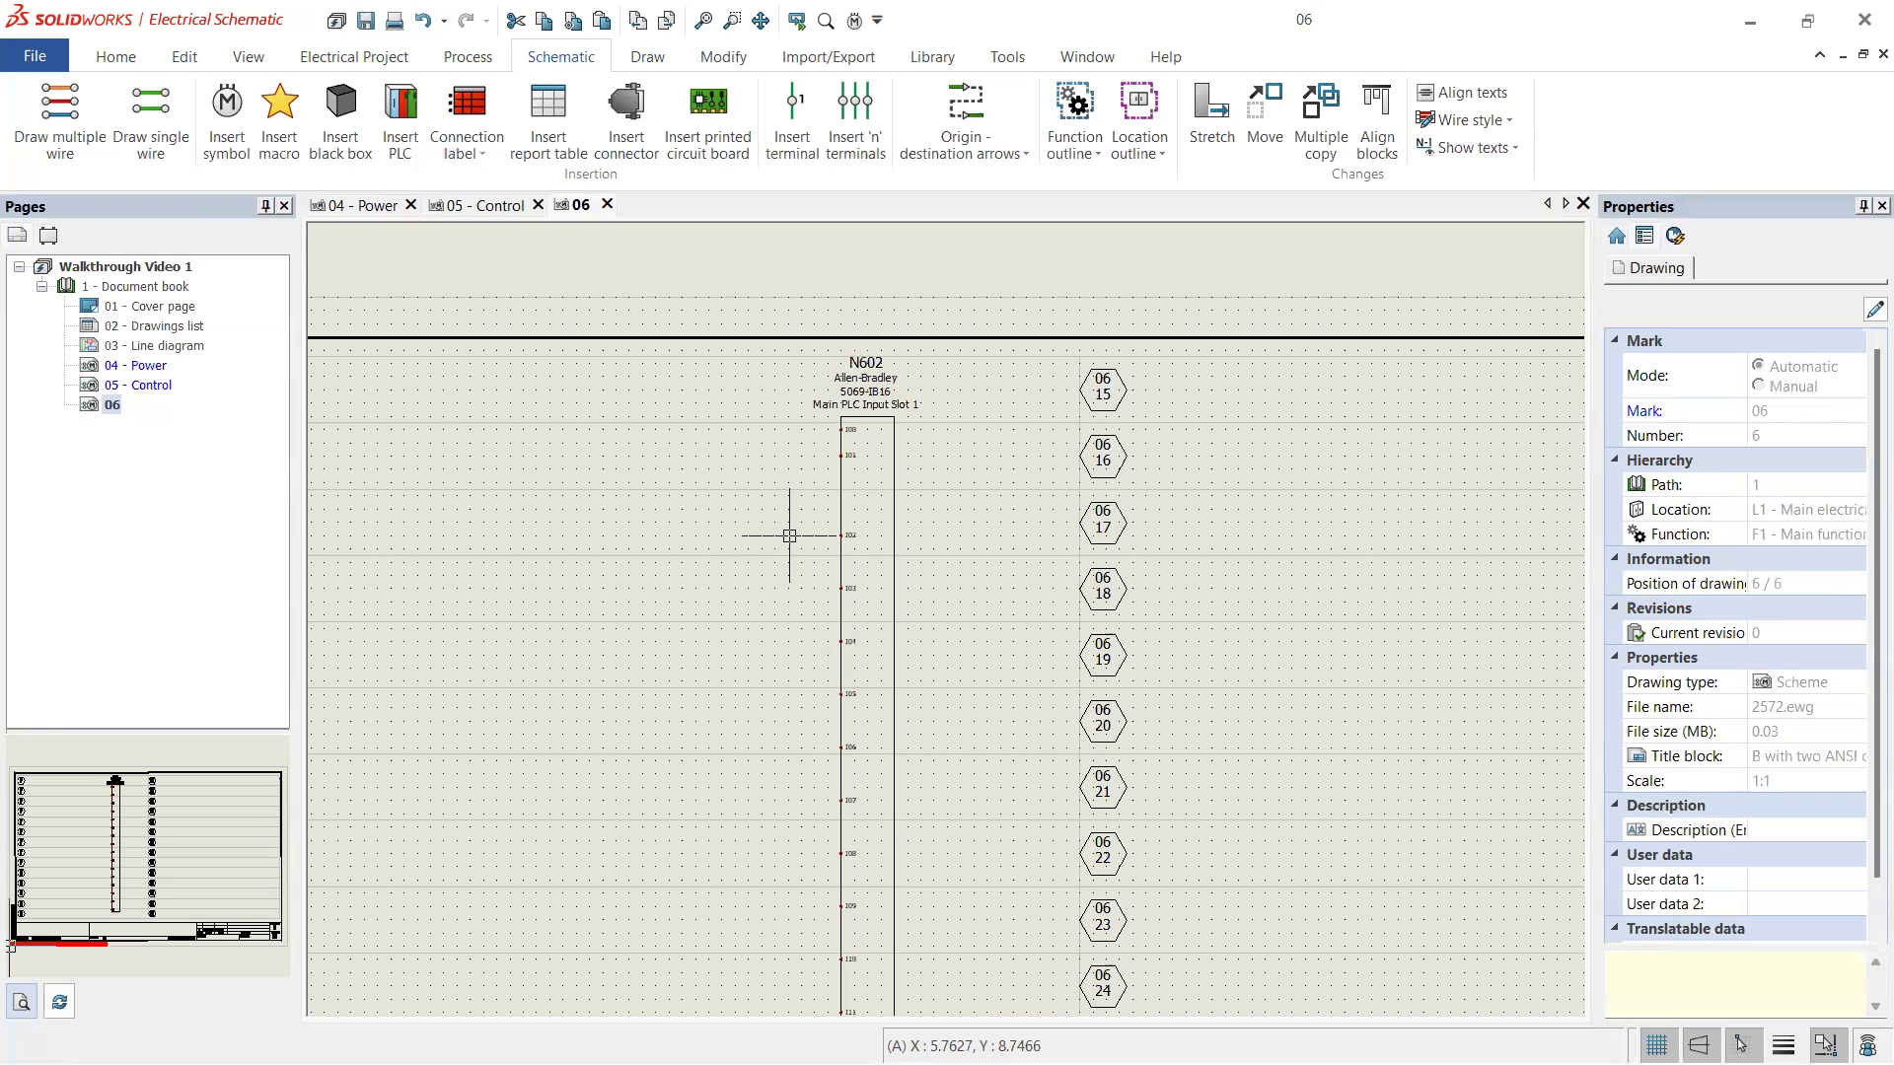
scroll(816, 473, "up", 3)
scroll(816, 466, "down", 6)
scroll(757, 591, "up", 2)
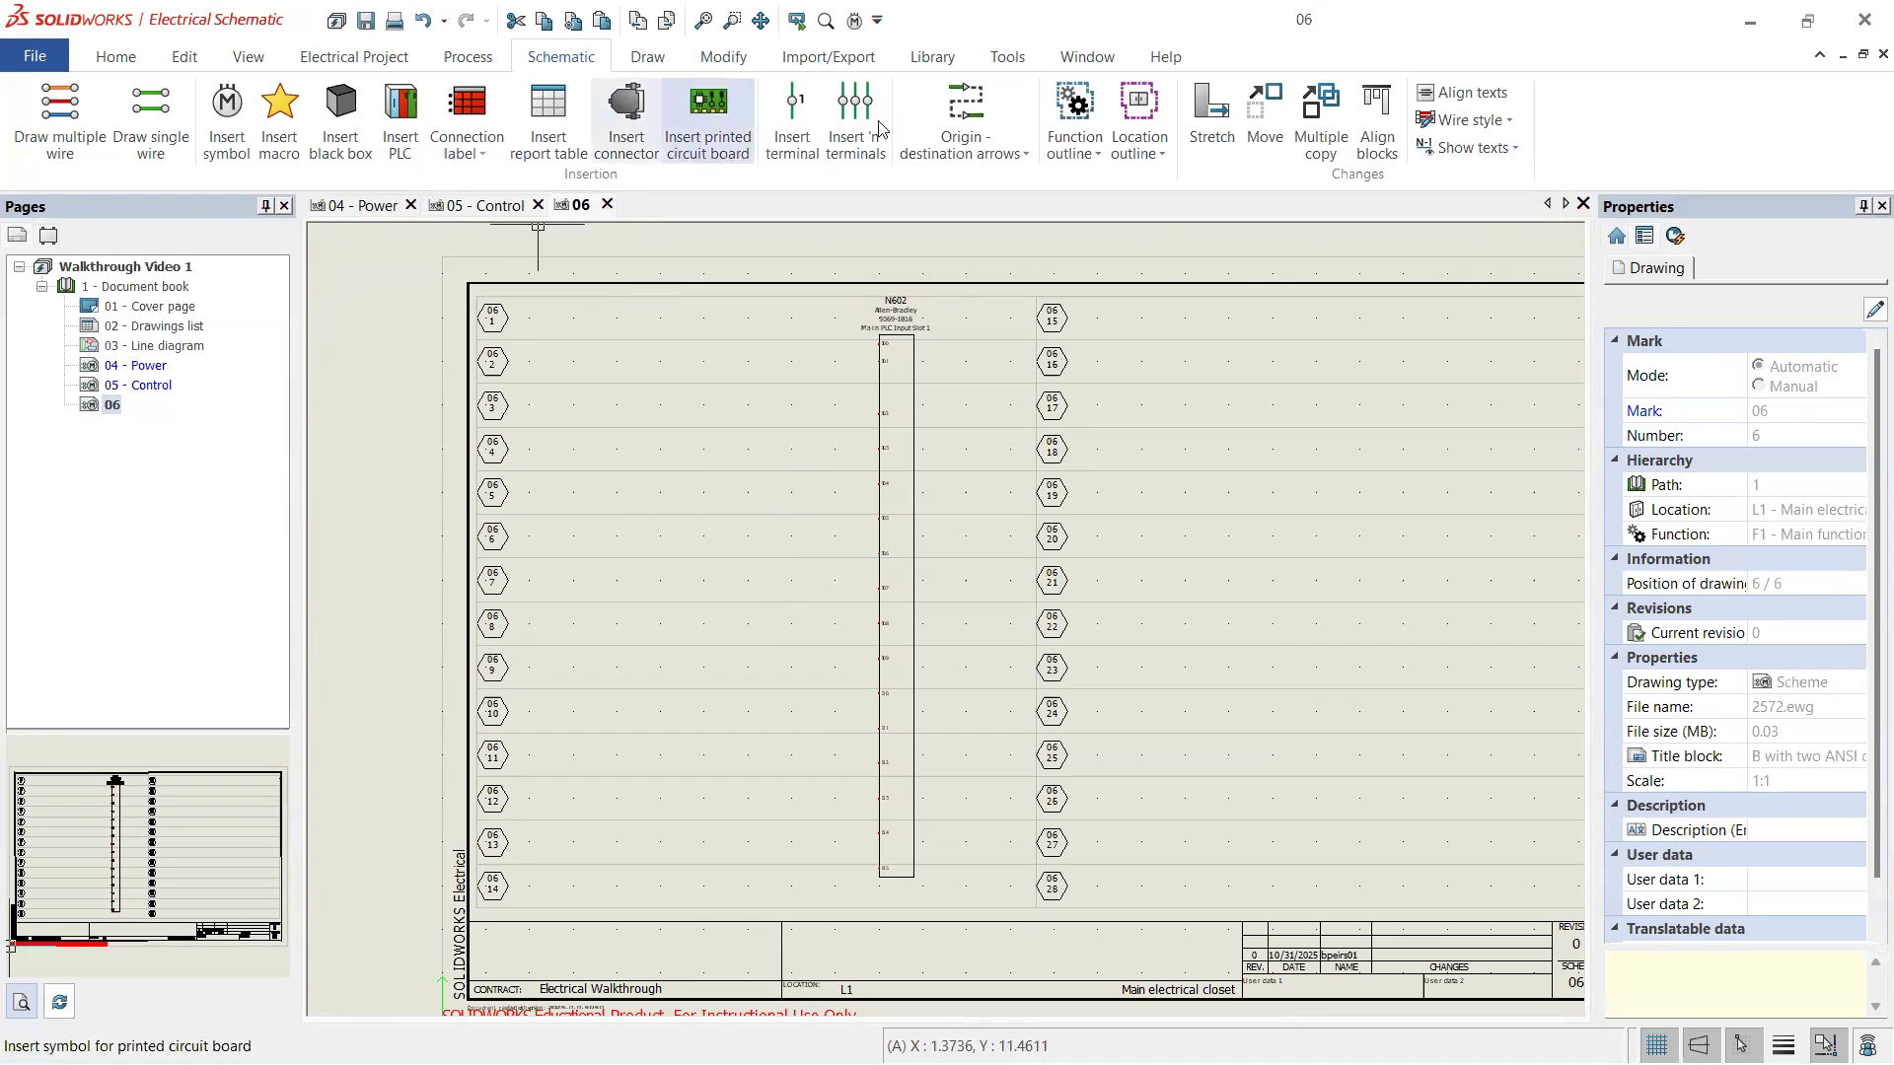
- Open the properties of part 5069-IB16 from the PLC I/O modules in manufacturer part management and check its illustration settings
left_click(932, 58)
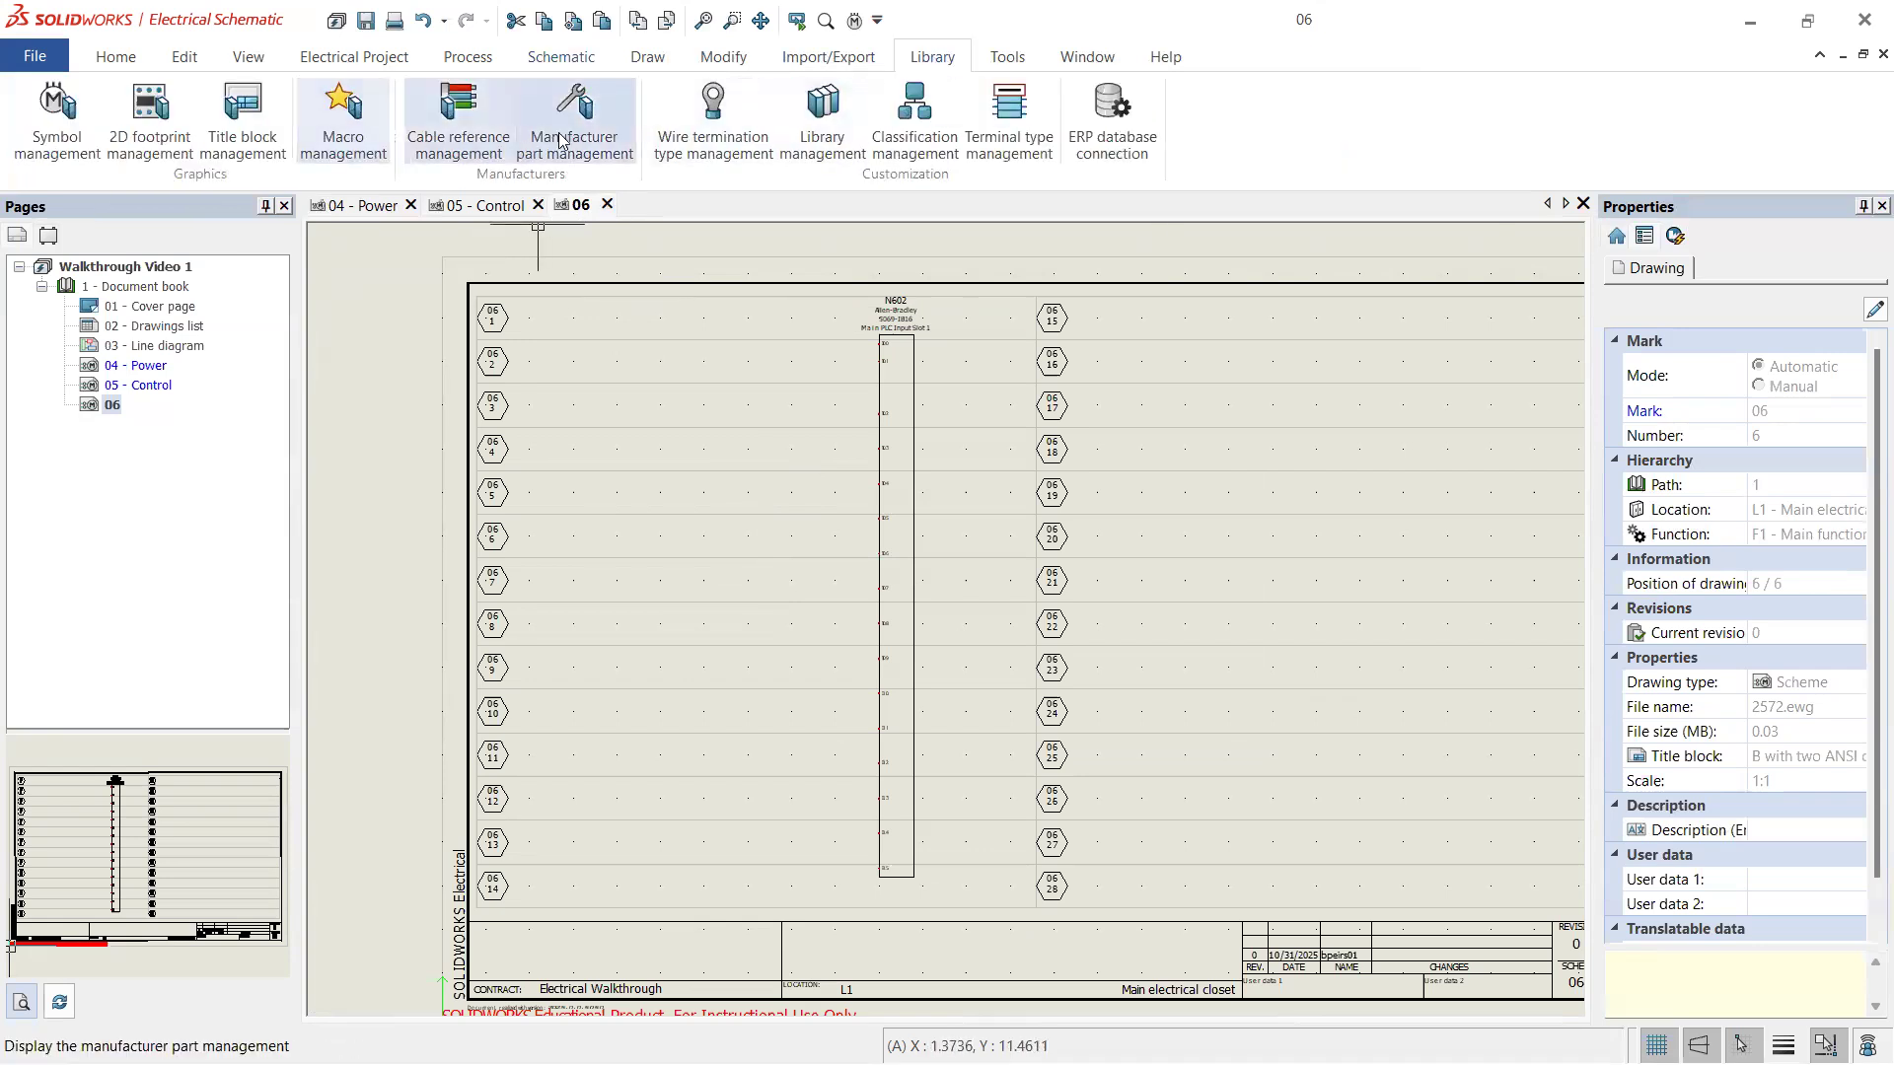
left_click(572, 109)
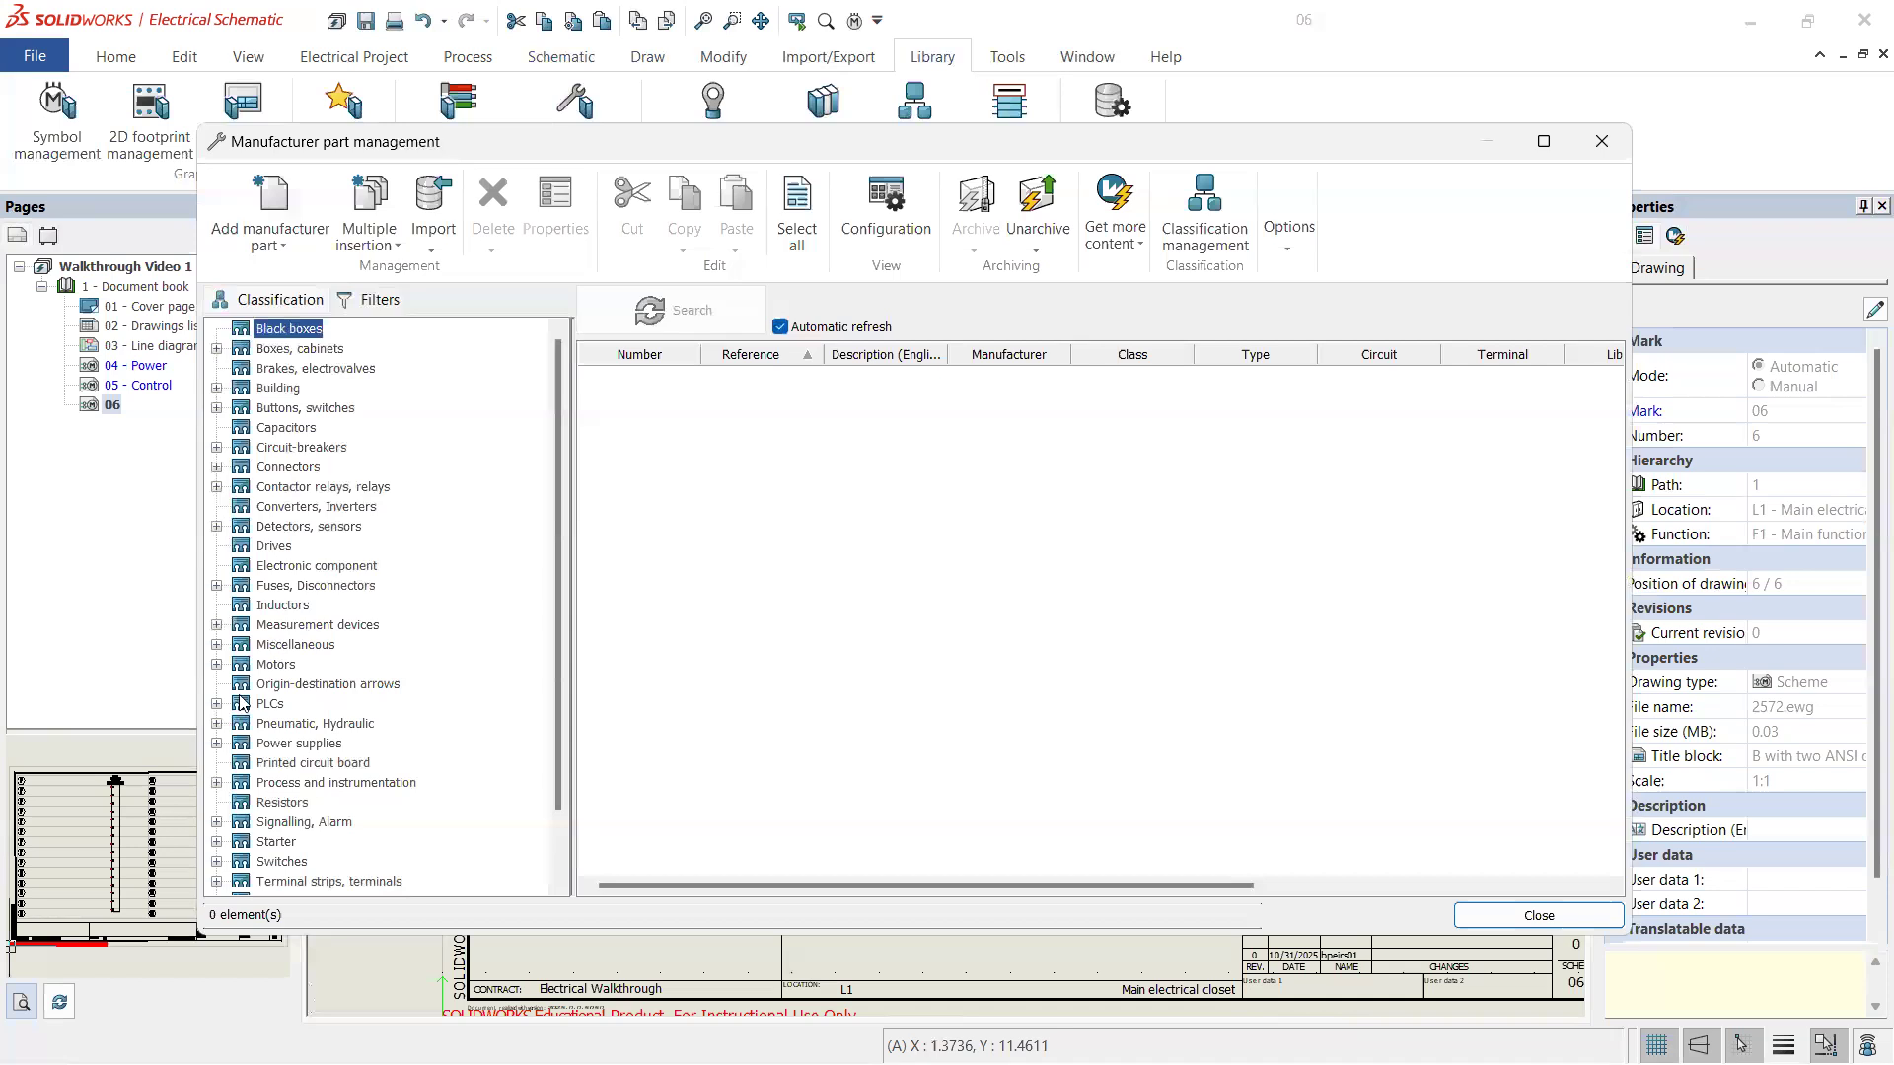
left_click(217, 705)
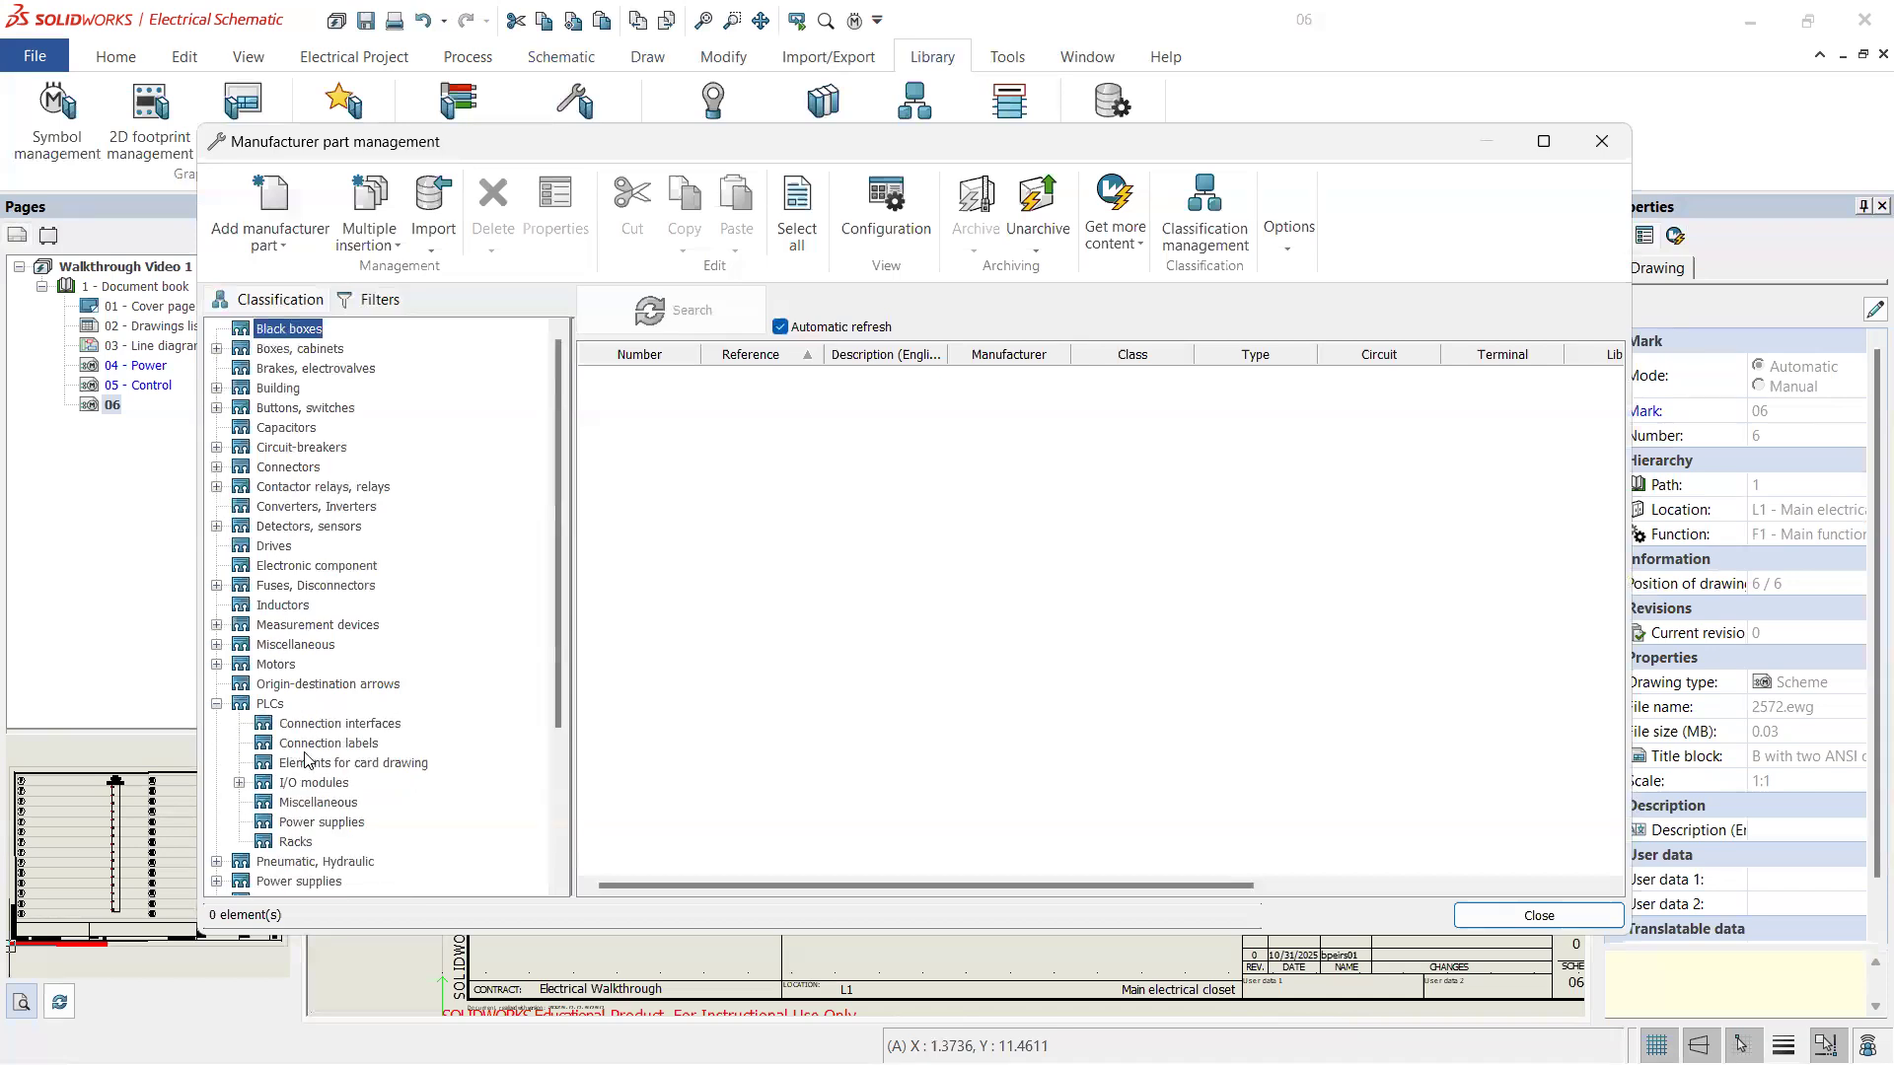
left_click(238, 783)
left_click(329, 684)
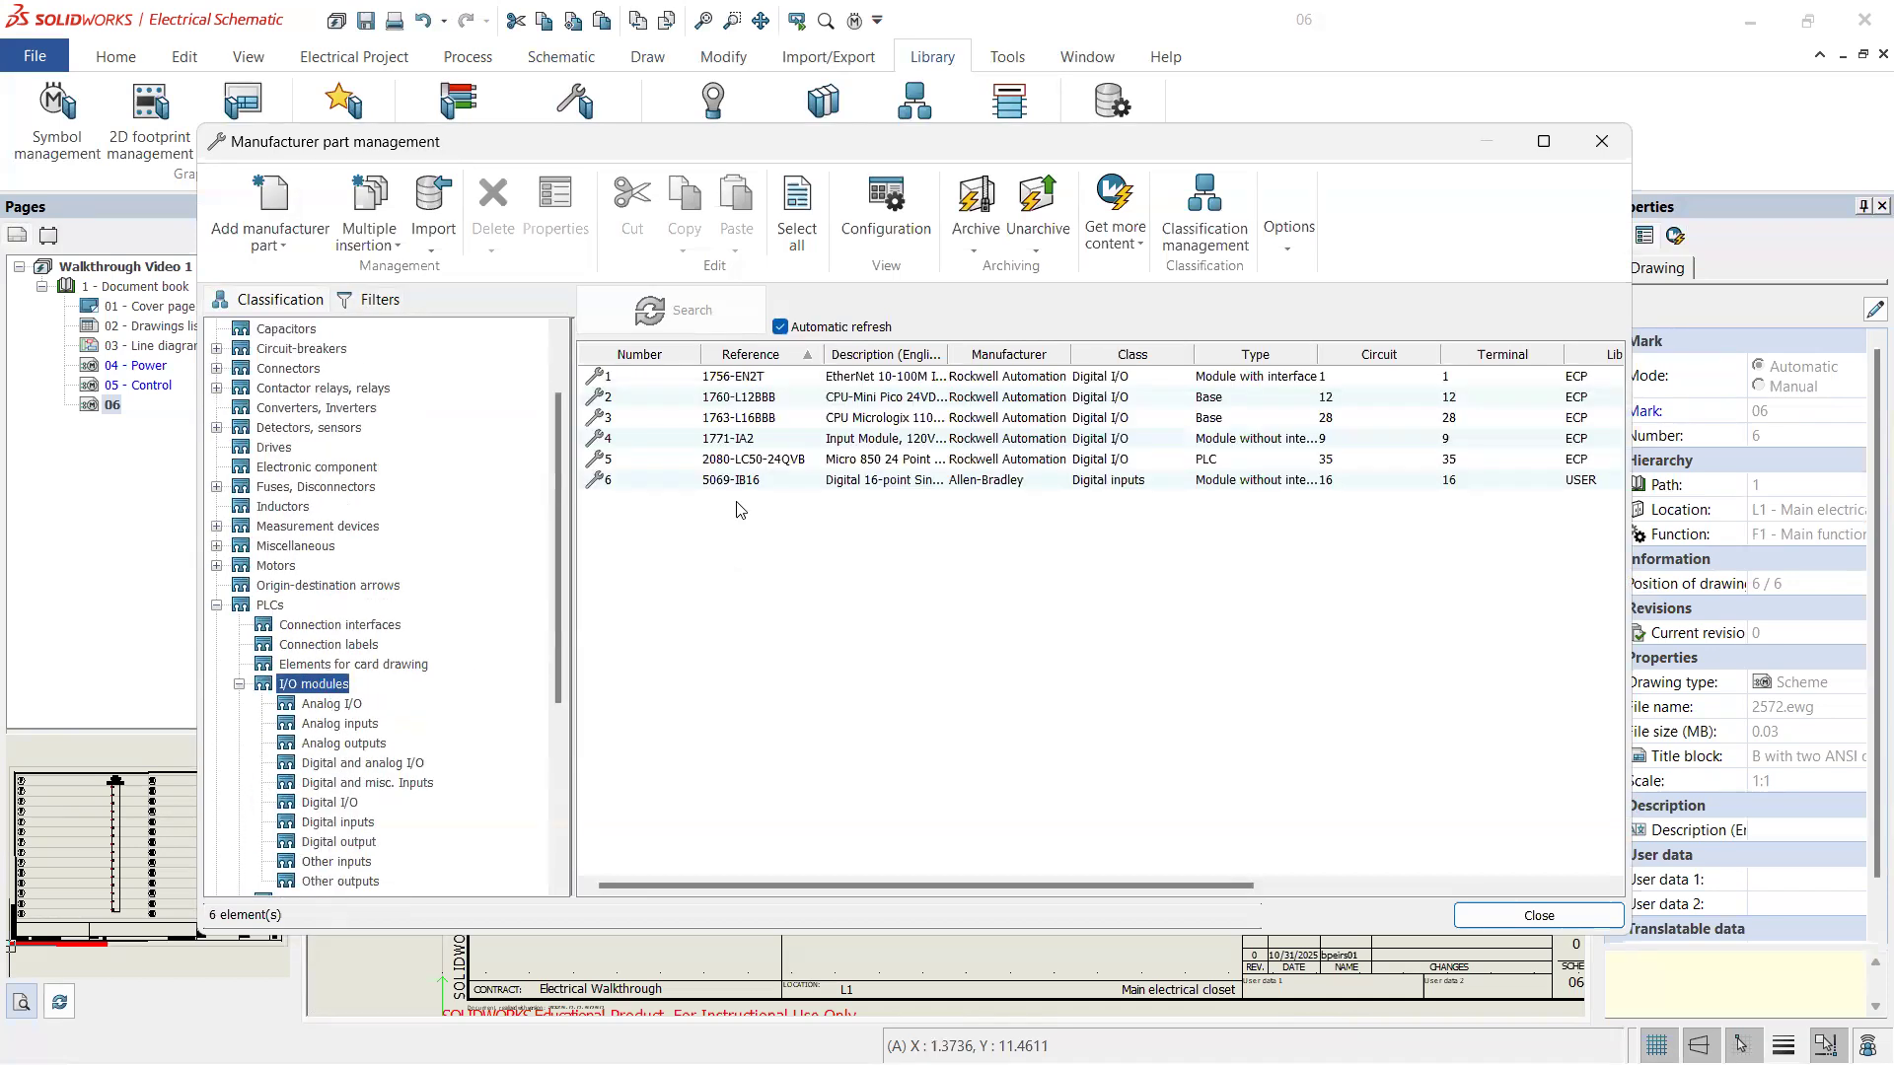
double_click(750, 480)
scroll(794, 523, "down", 3)
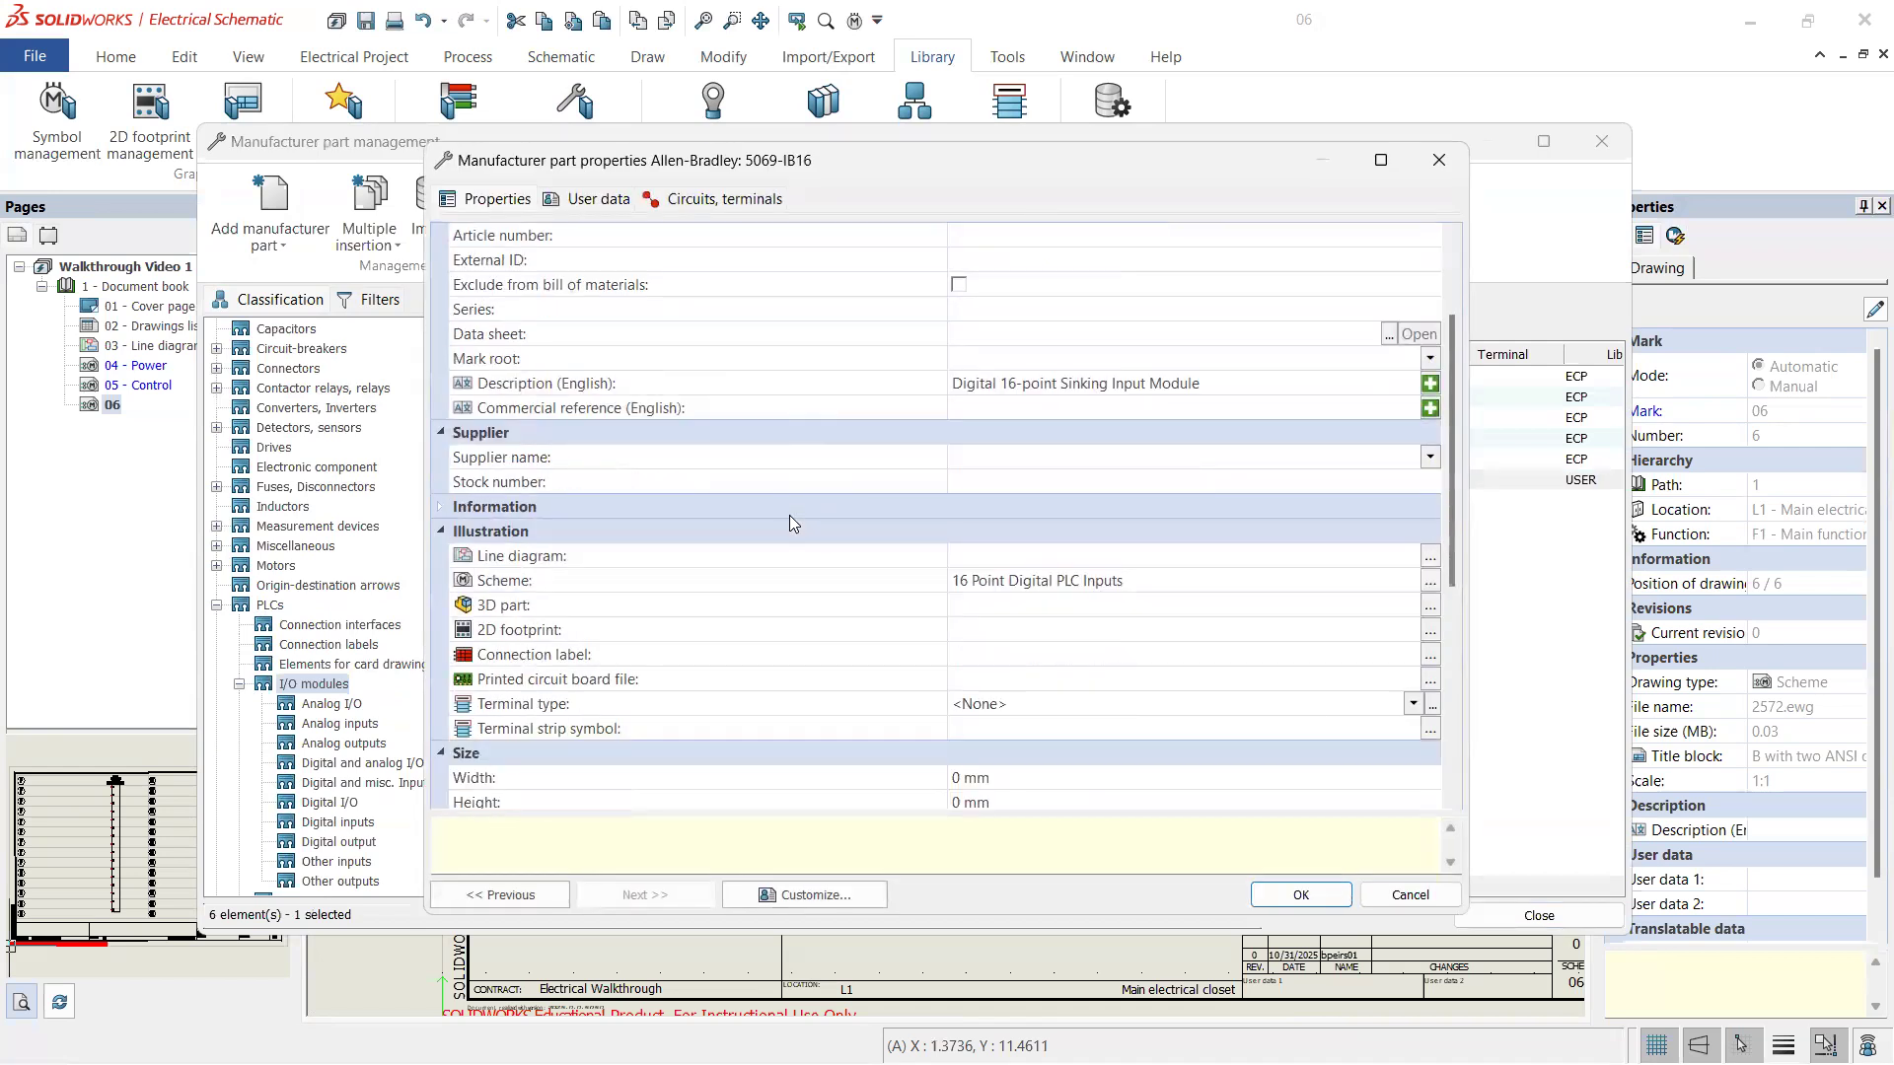